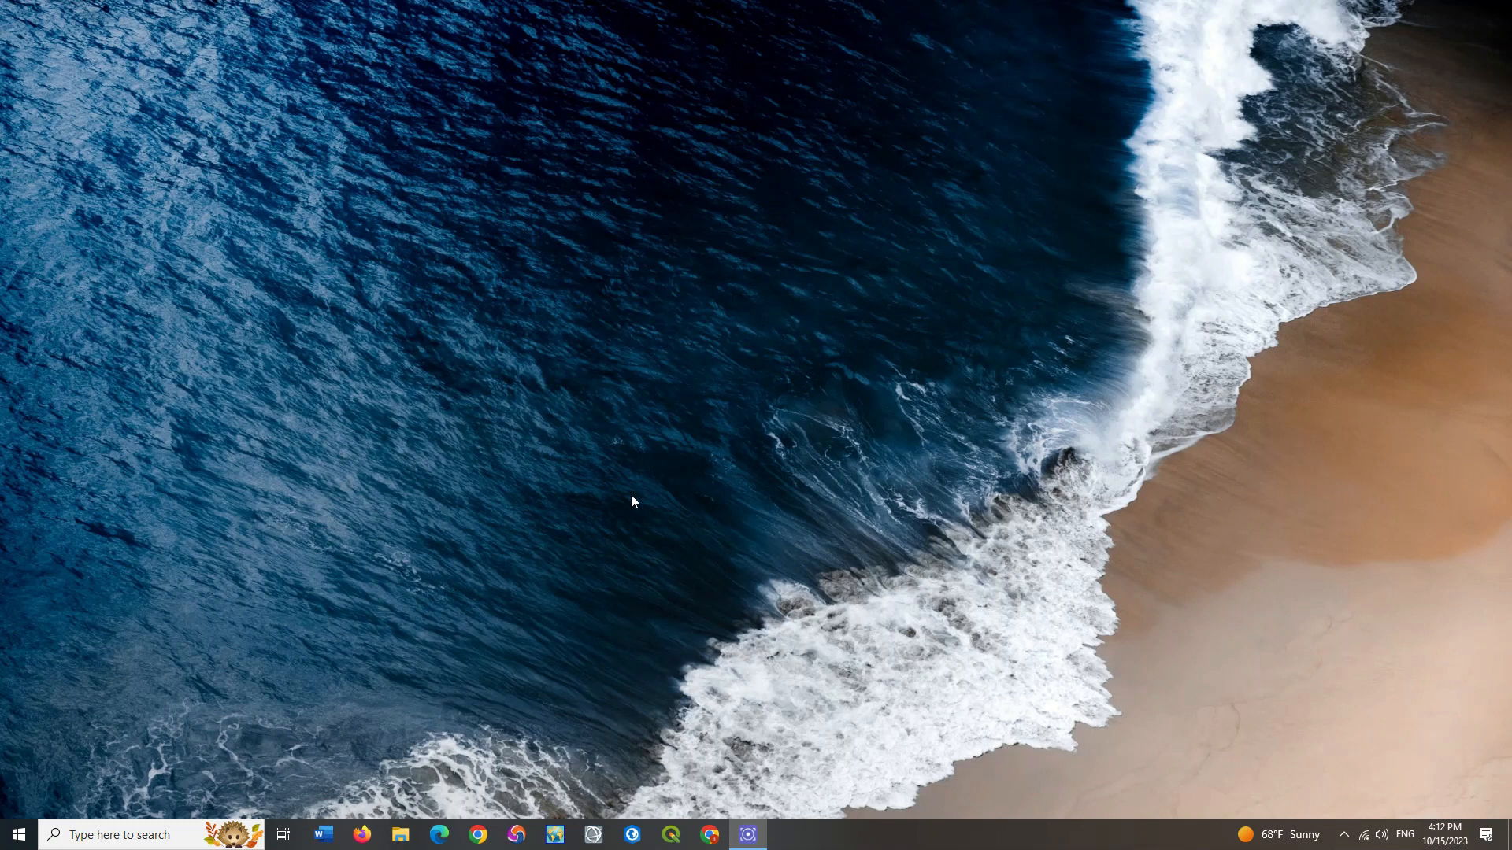
Launch ArcMap 10.3 from the ArcGIS program group.
click(19, 834)
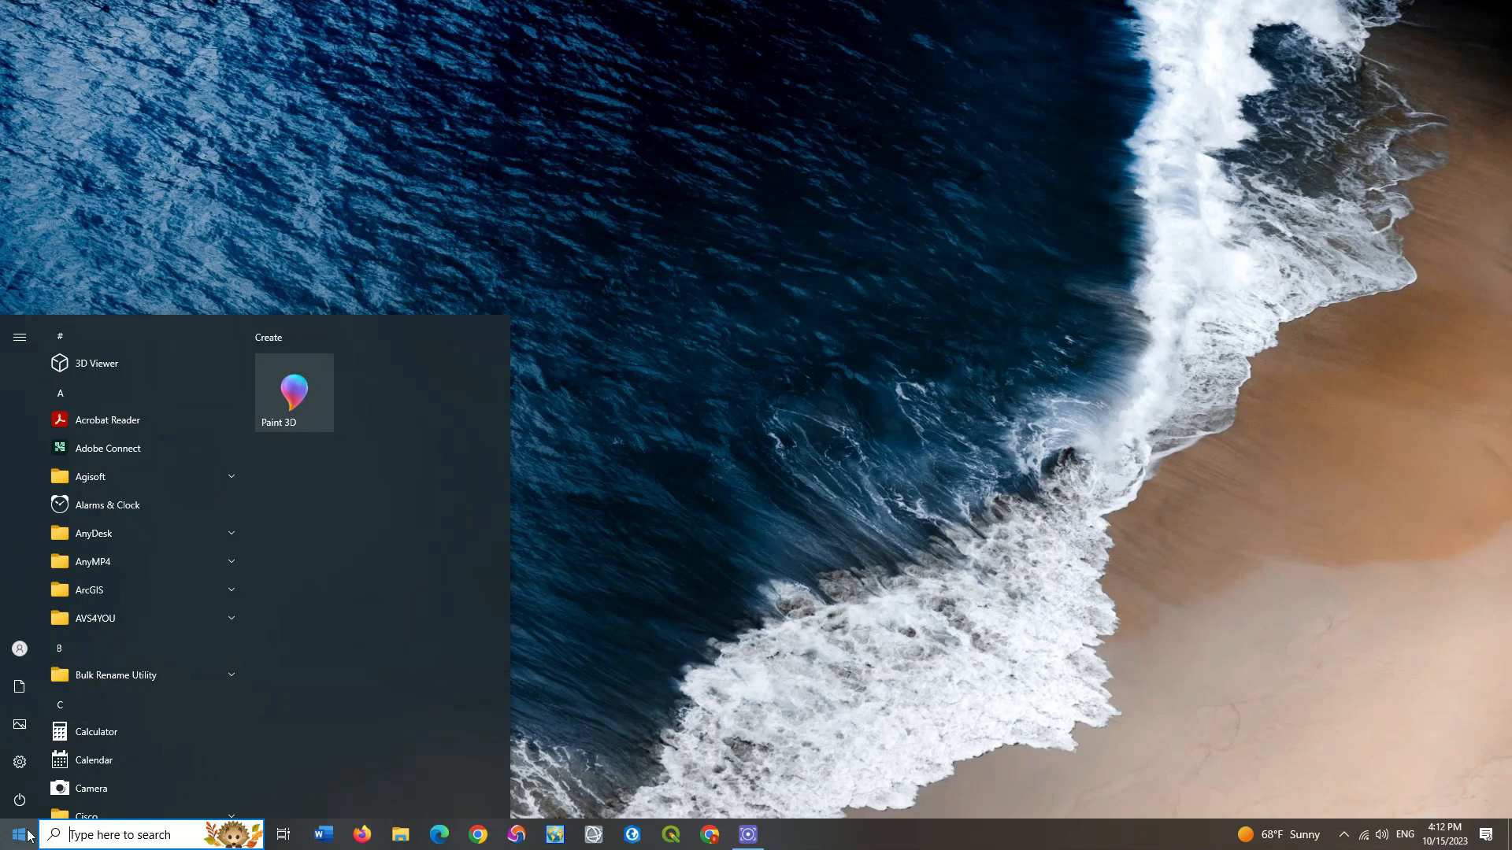
click(128, 597)
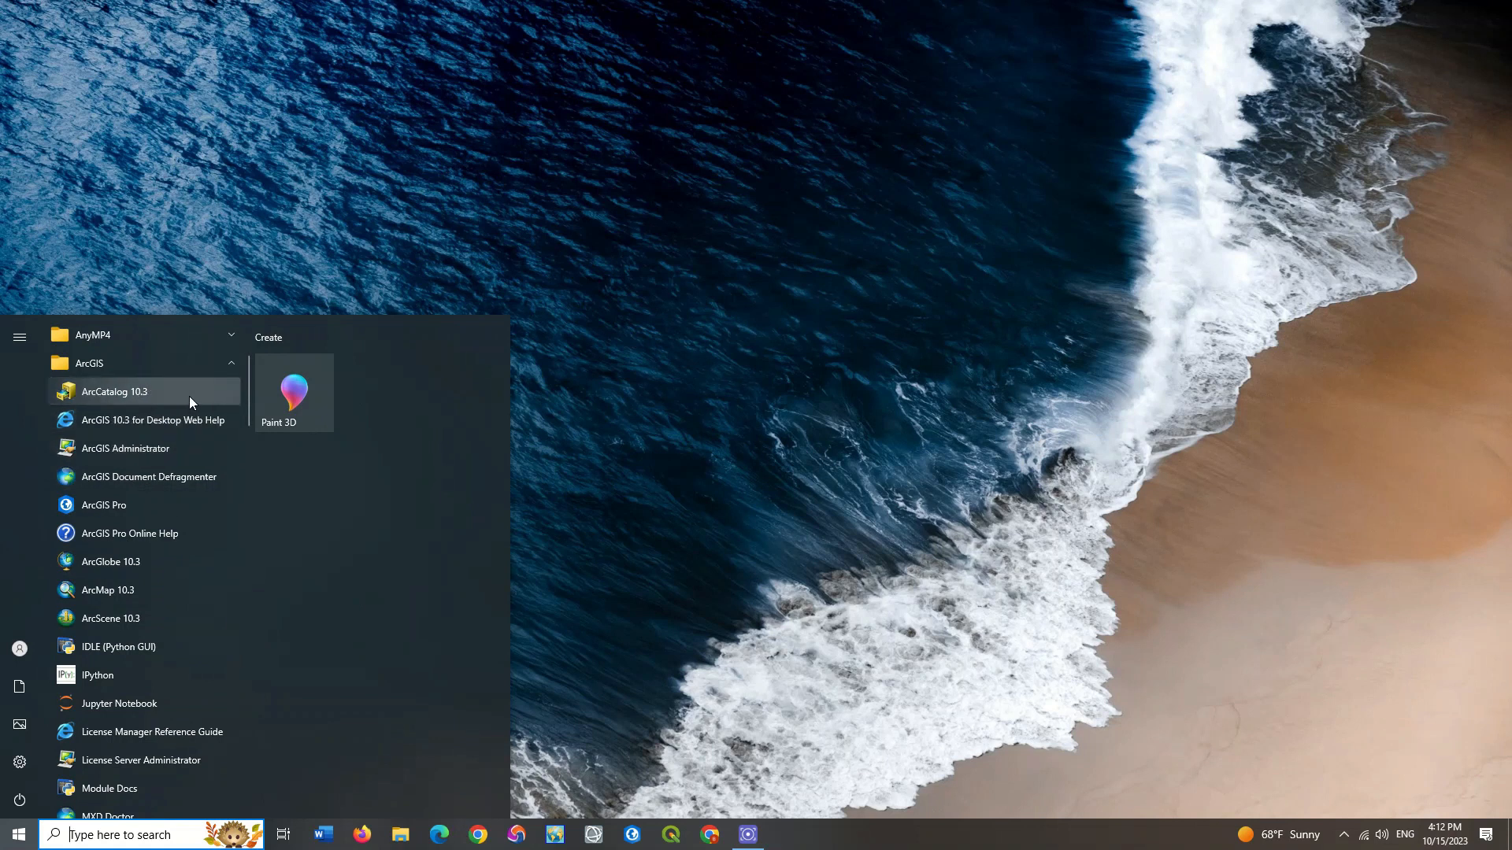
click(162, 591)
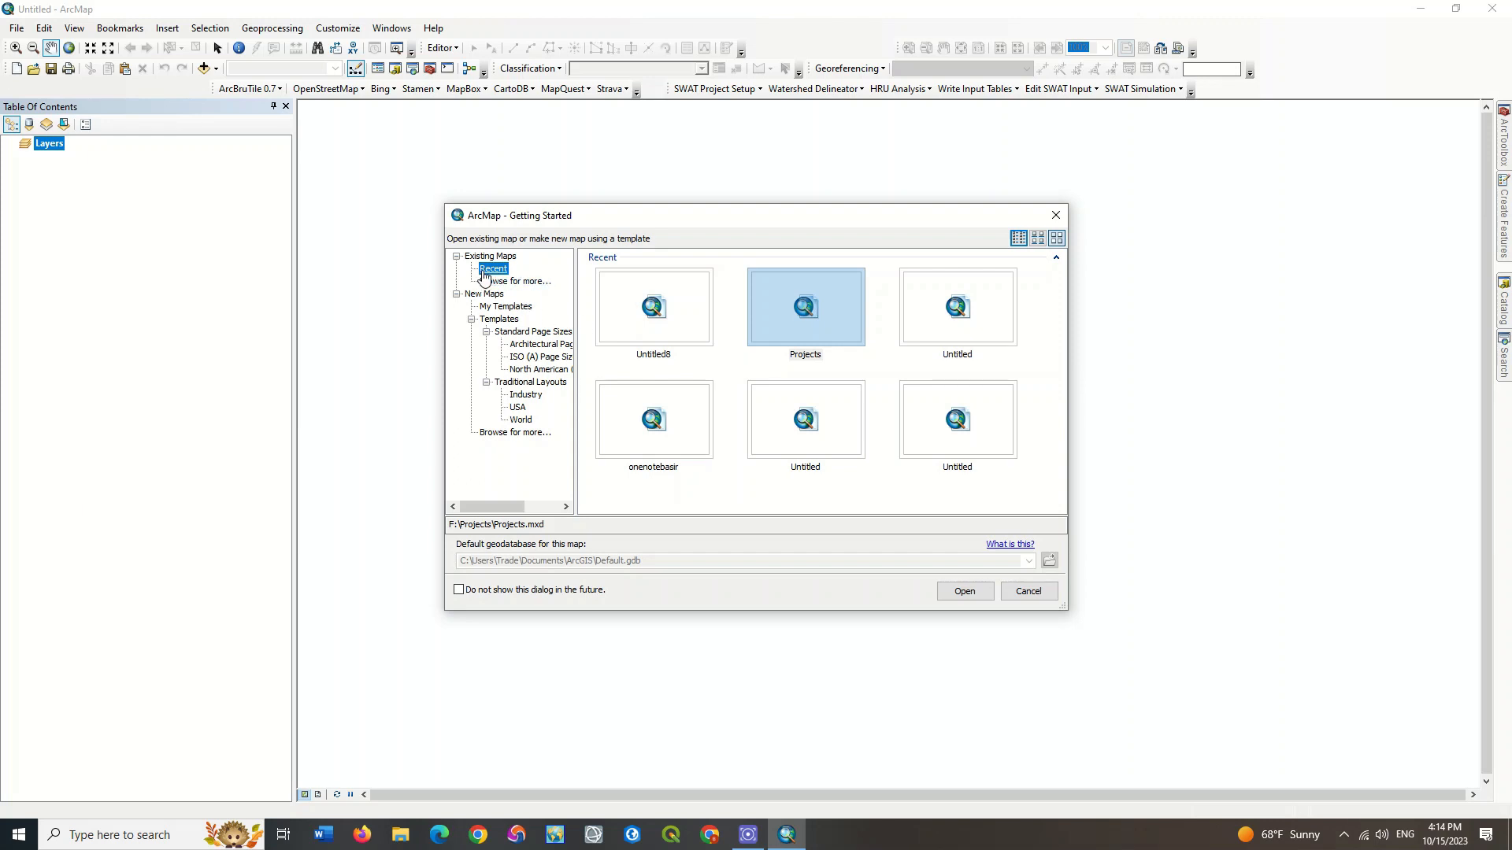
Examine the supported file types for opening an existing map document, without opening any file.
click(536, 286)
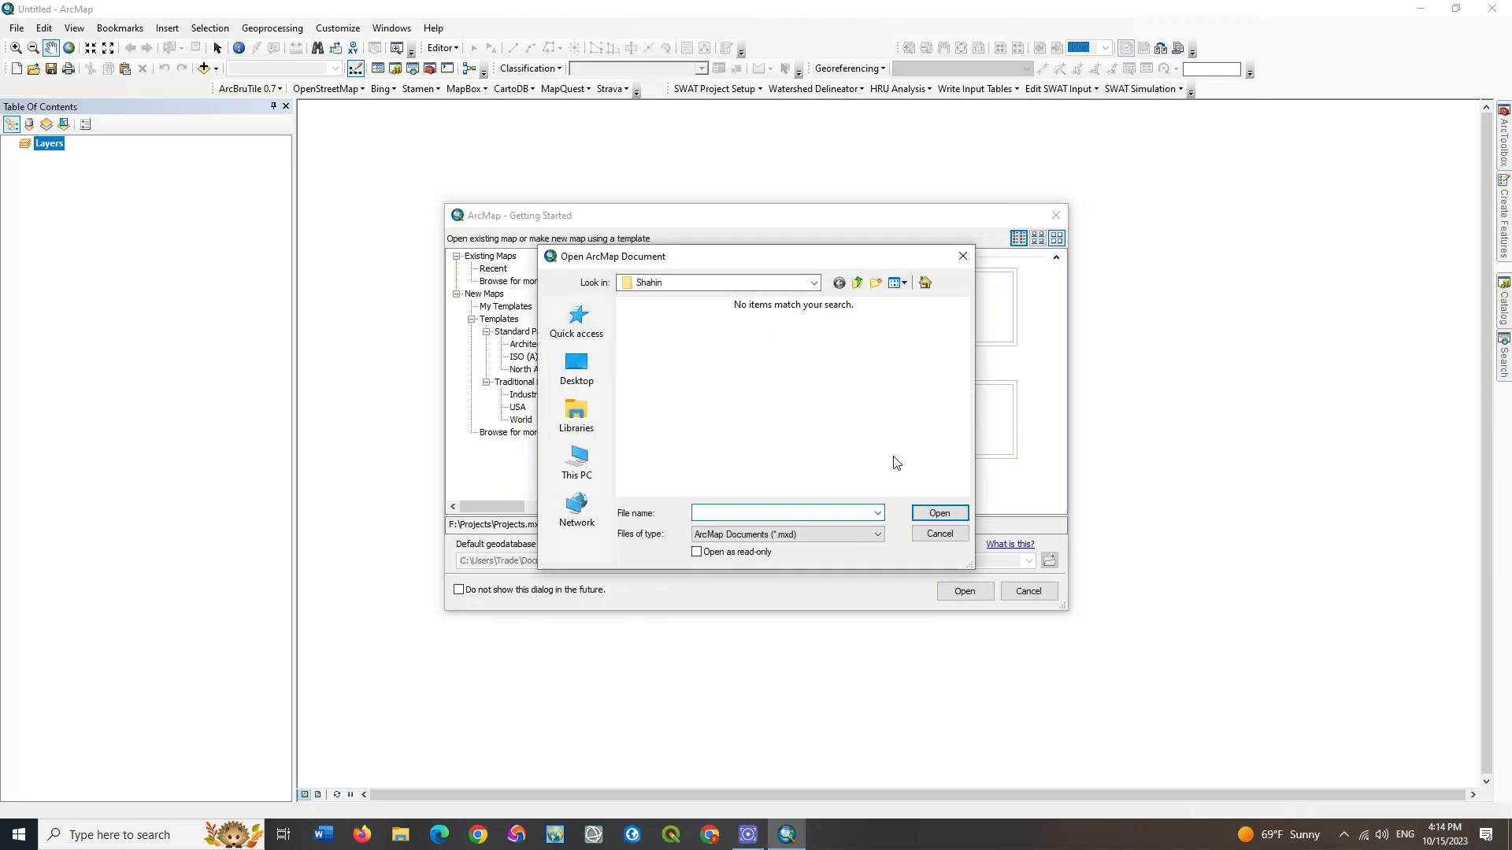
click(797, 537)
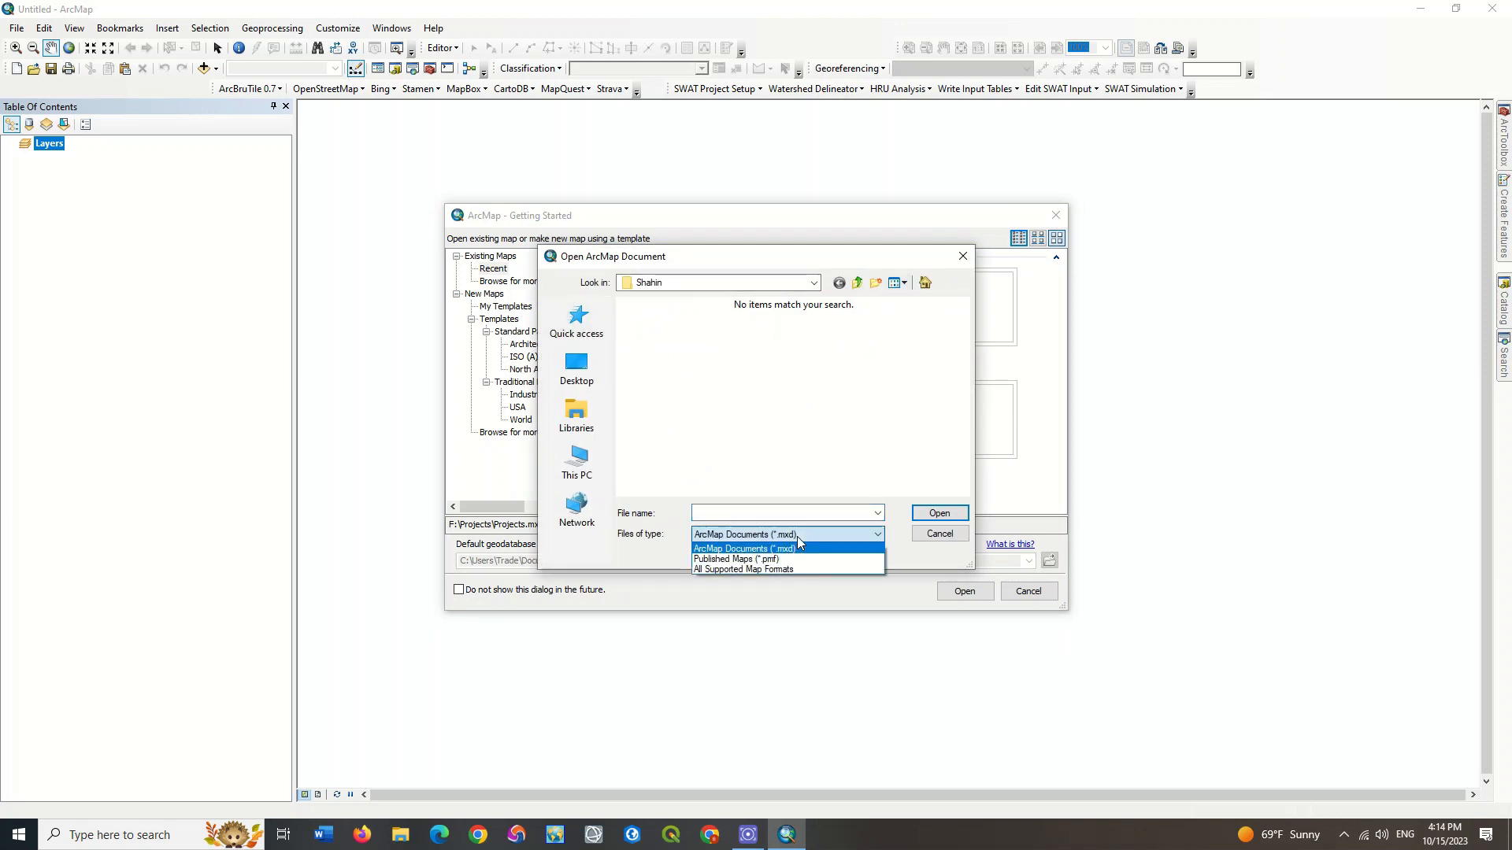
click(797, 537)
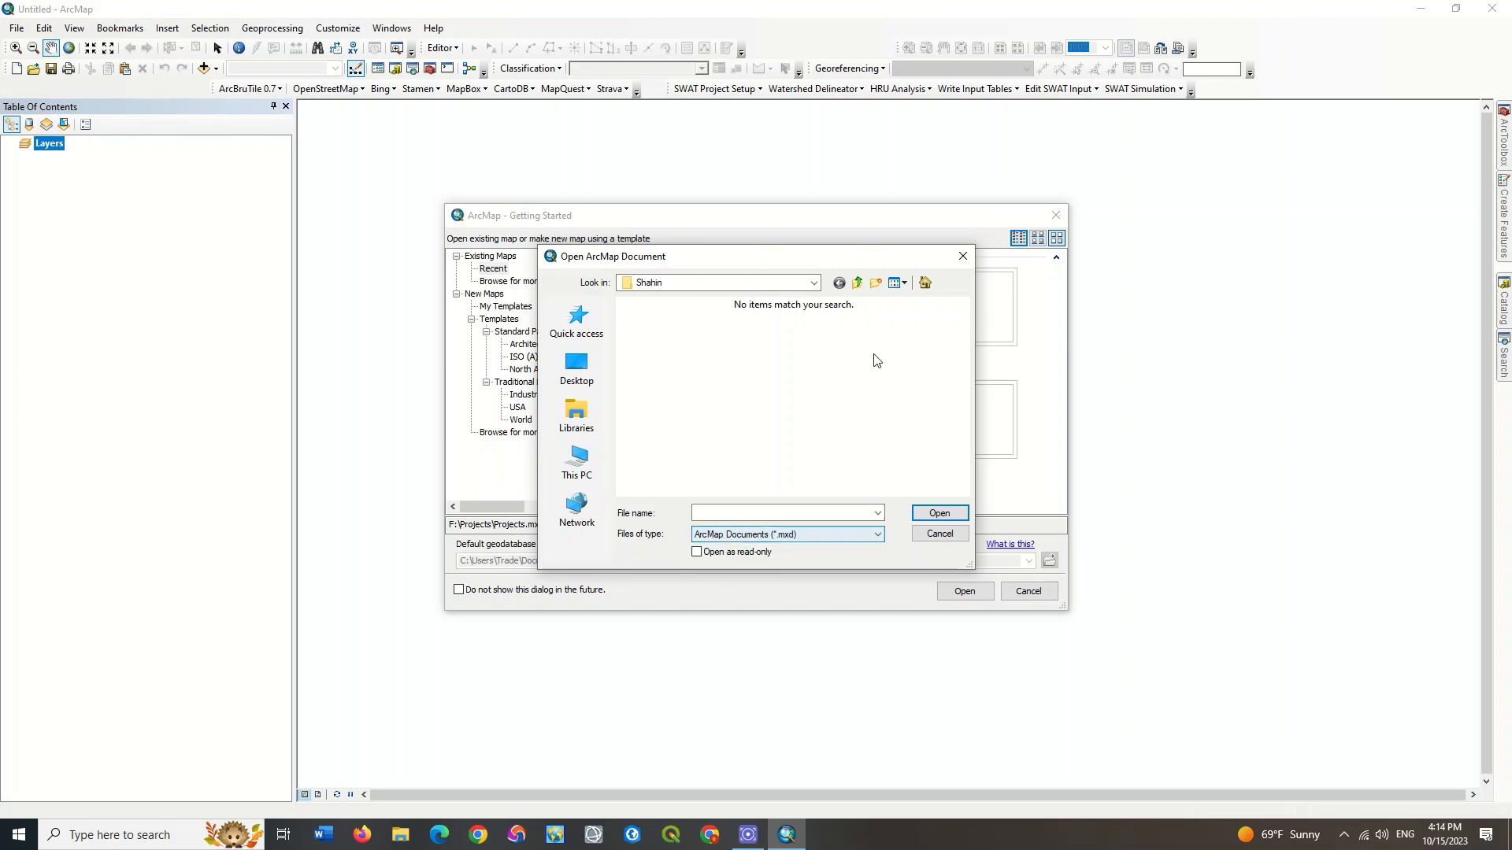
click(962, 256)
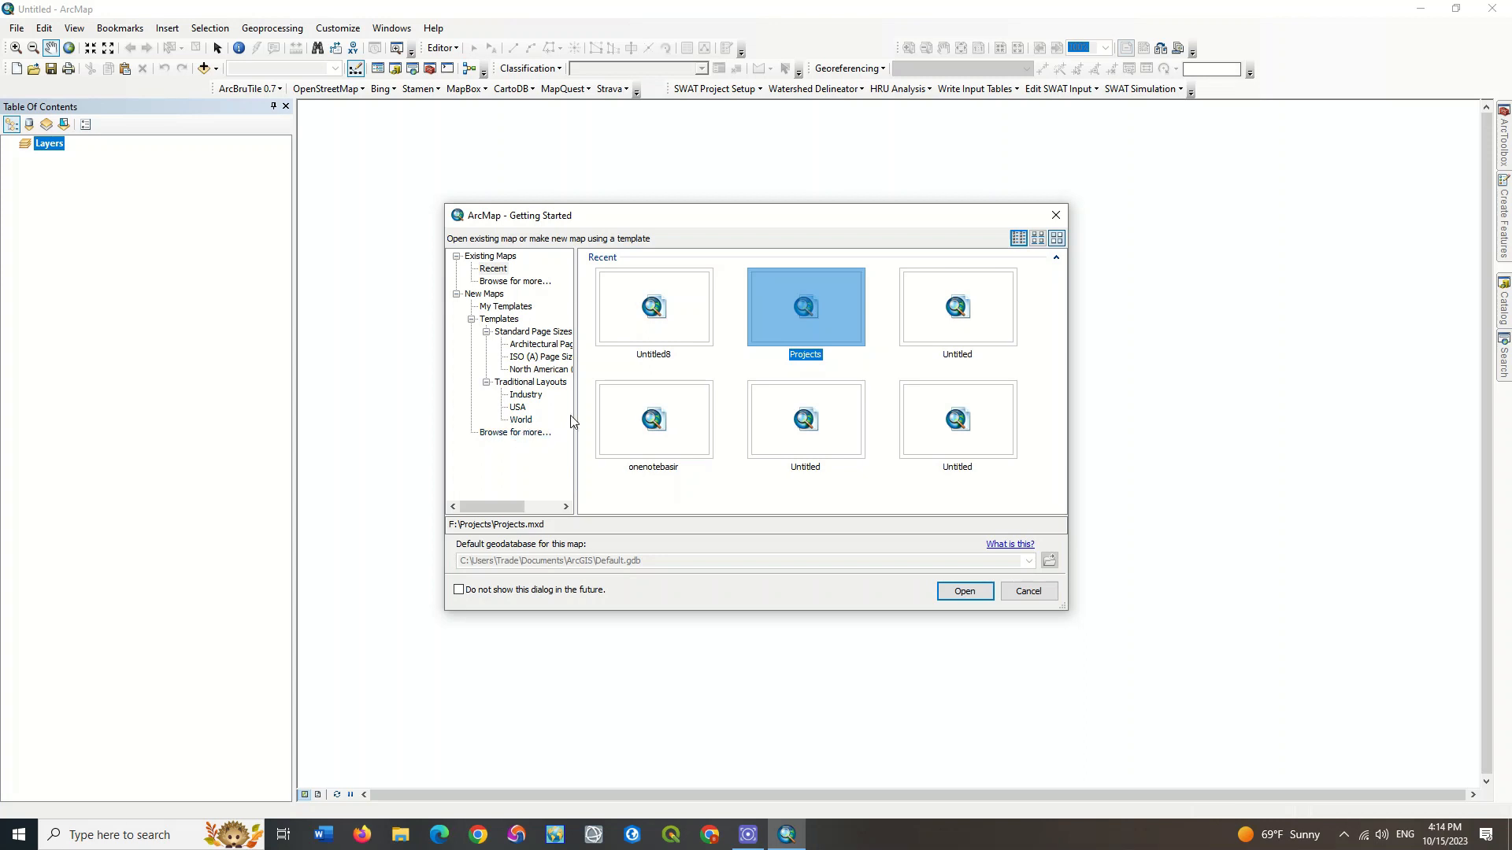
Examine the available new-map templates, covering the traditional layouts and the standard page sizes.
drag(576, 404, 634, 402)
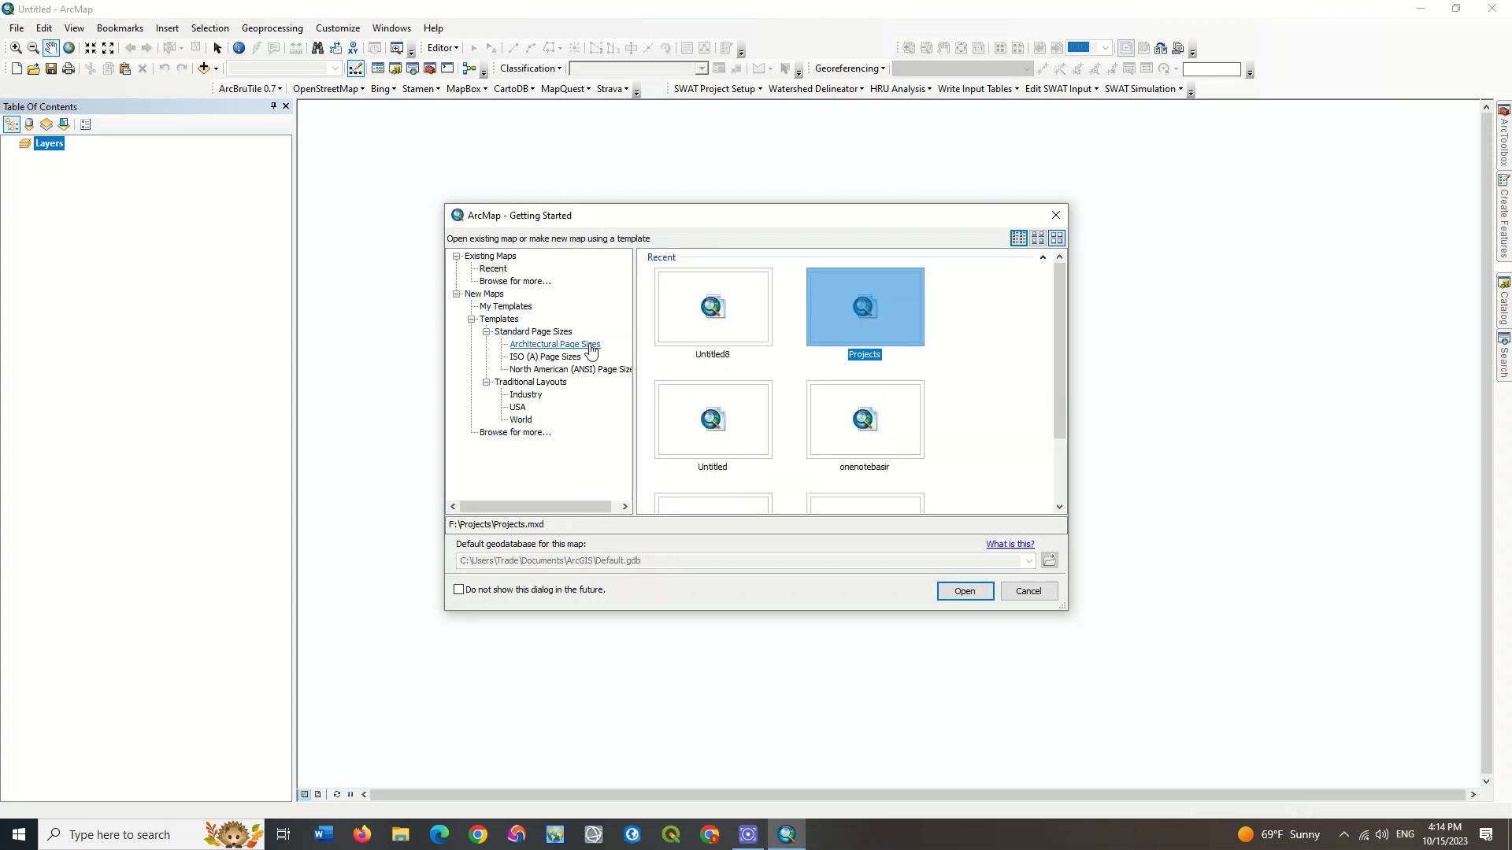
click(520, 420)
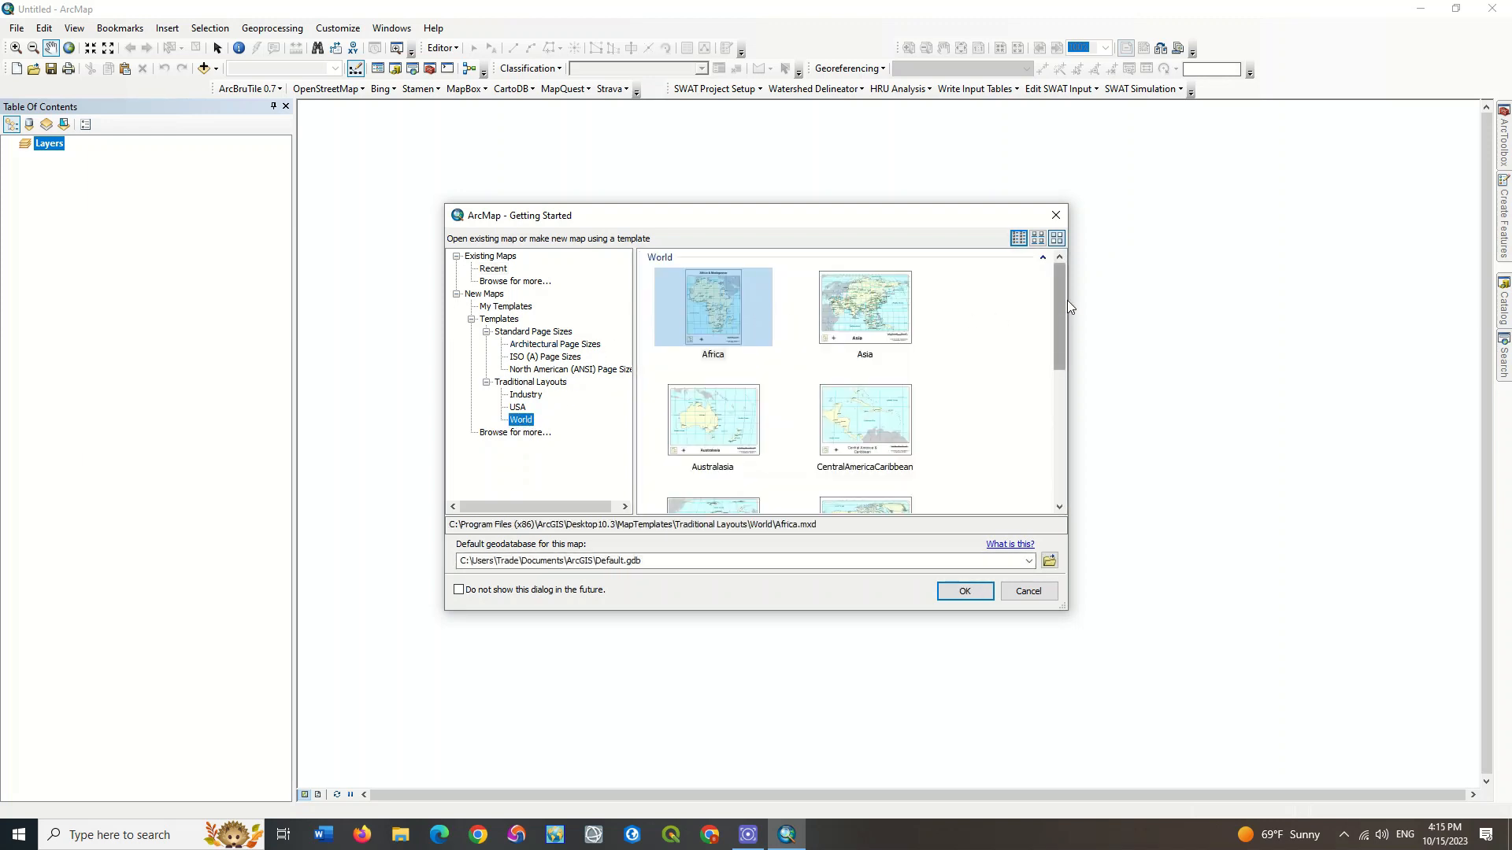
drag(1060, 291, 1052, 433)
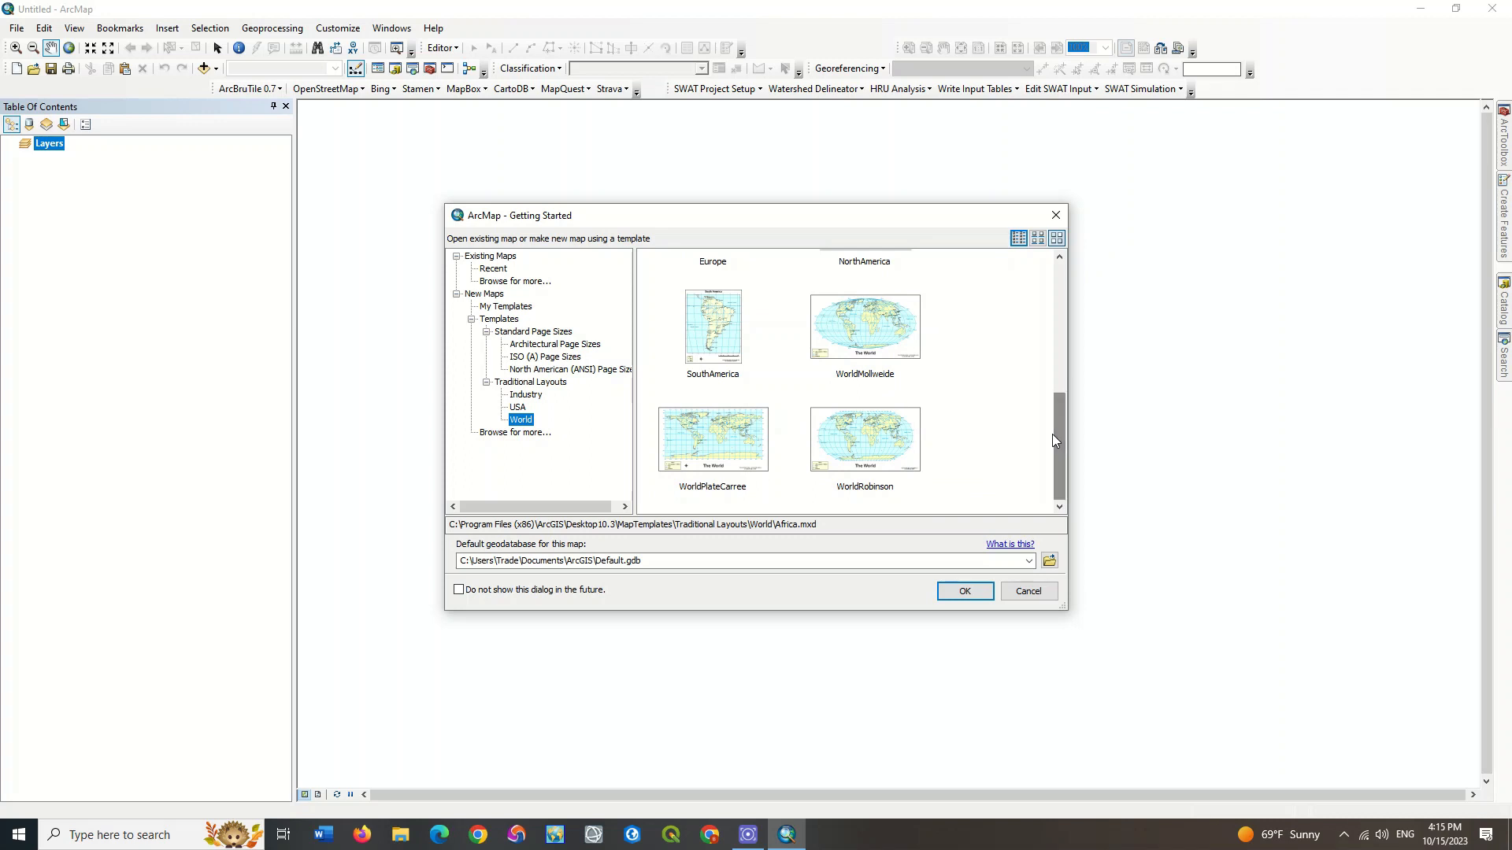
click(529, 396)
click(518, 407)
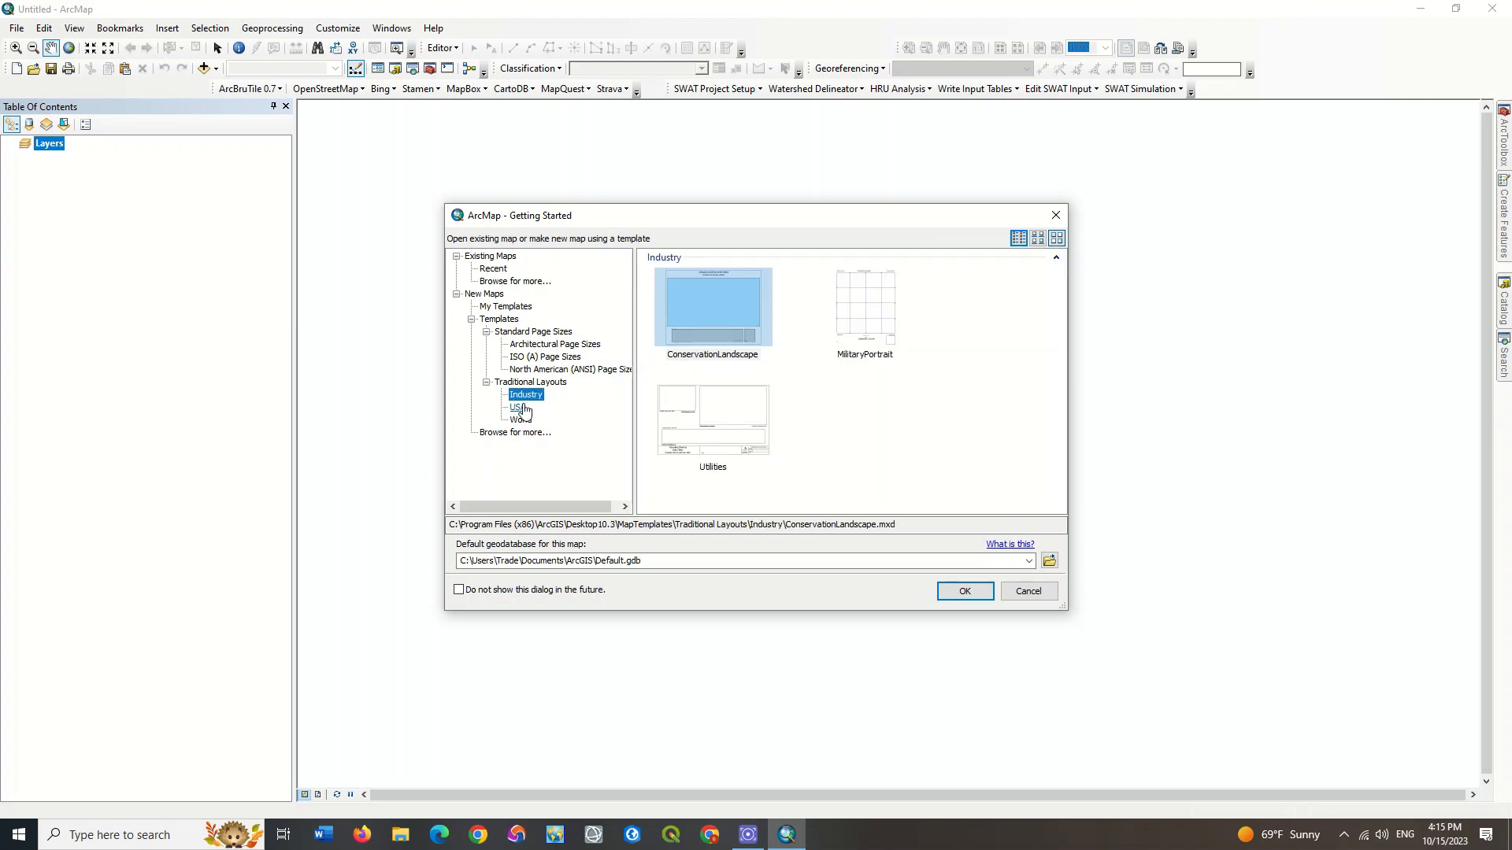
click(534, 368)
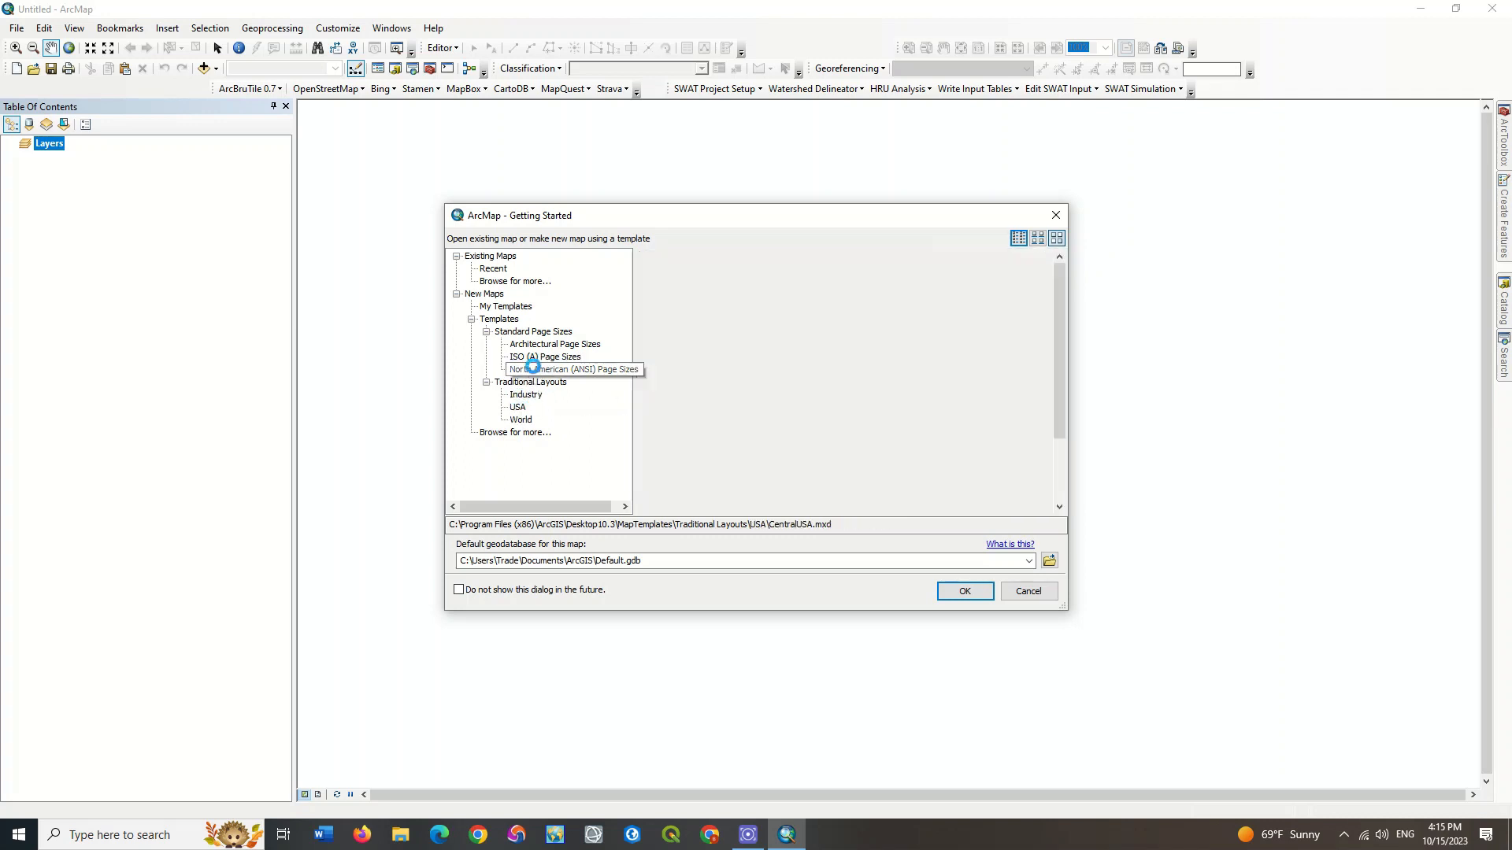
scroll(1055, 307, down, 3)
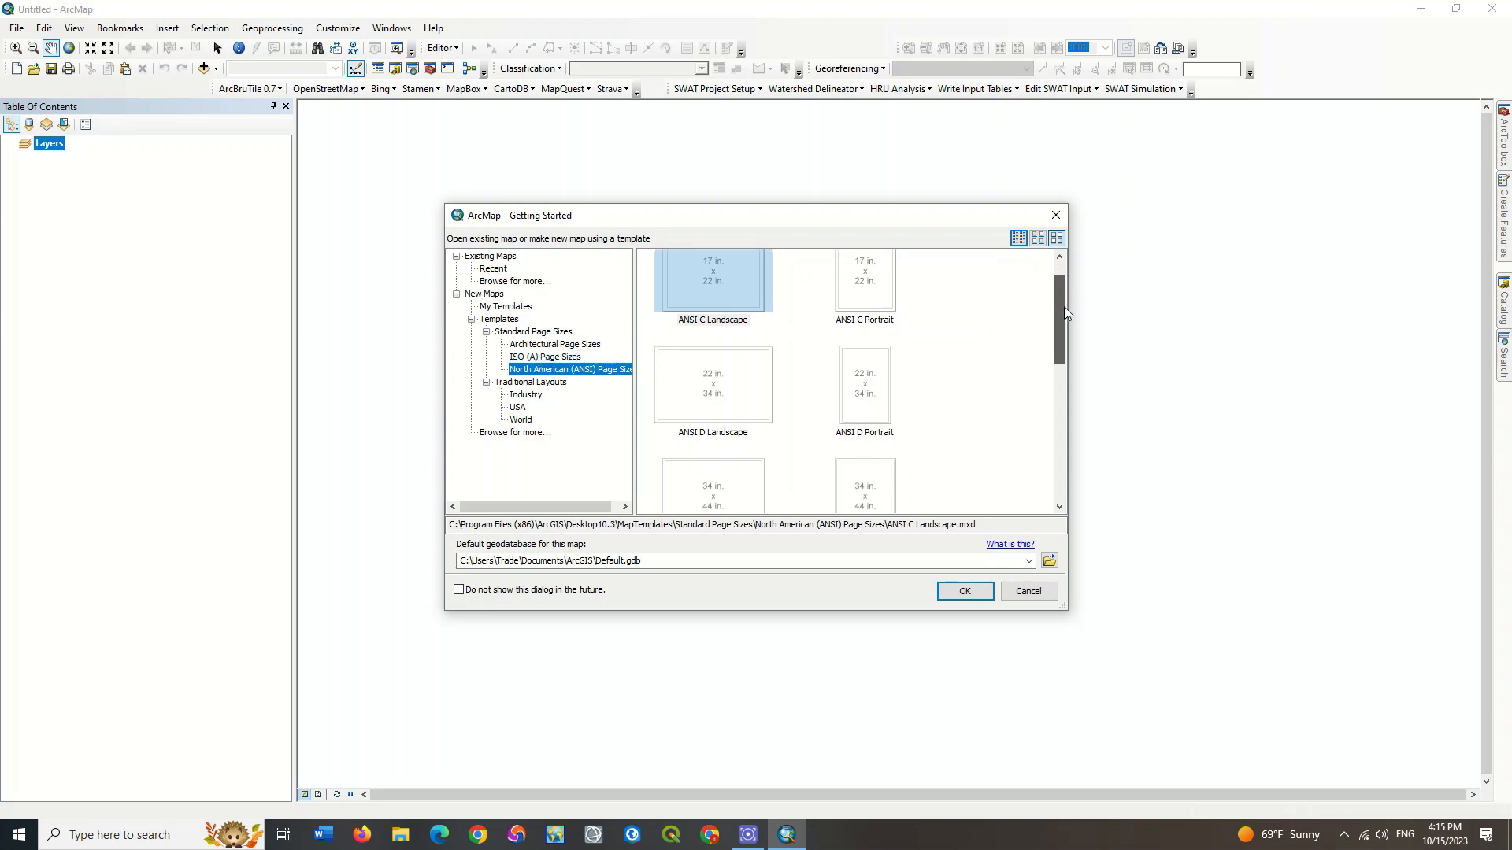
click(526, 358)
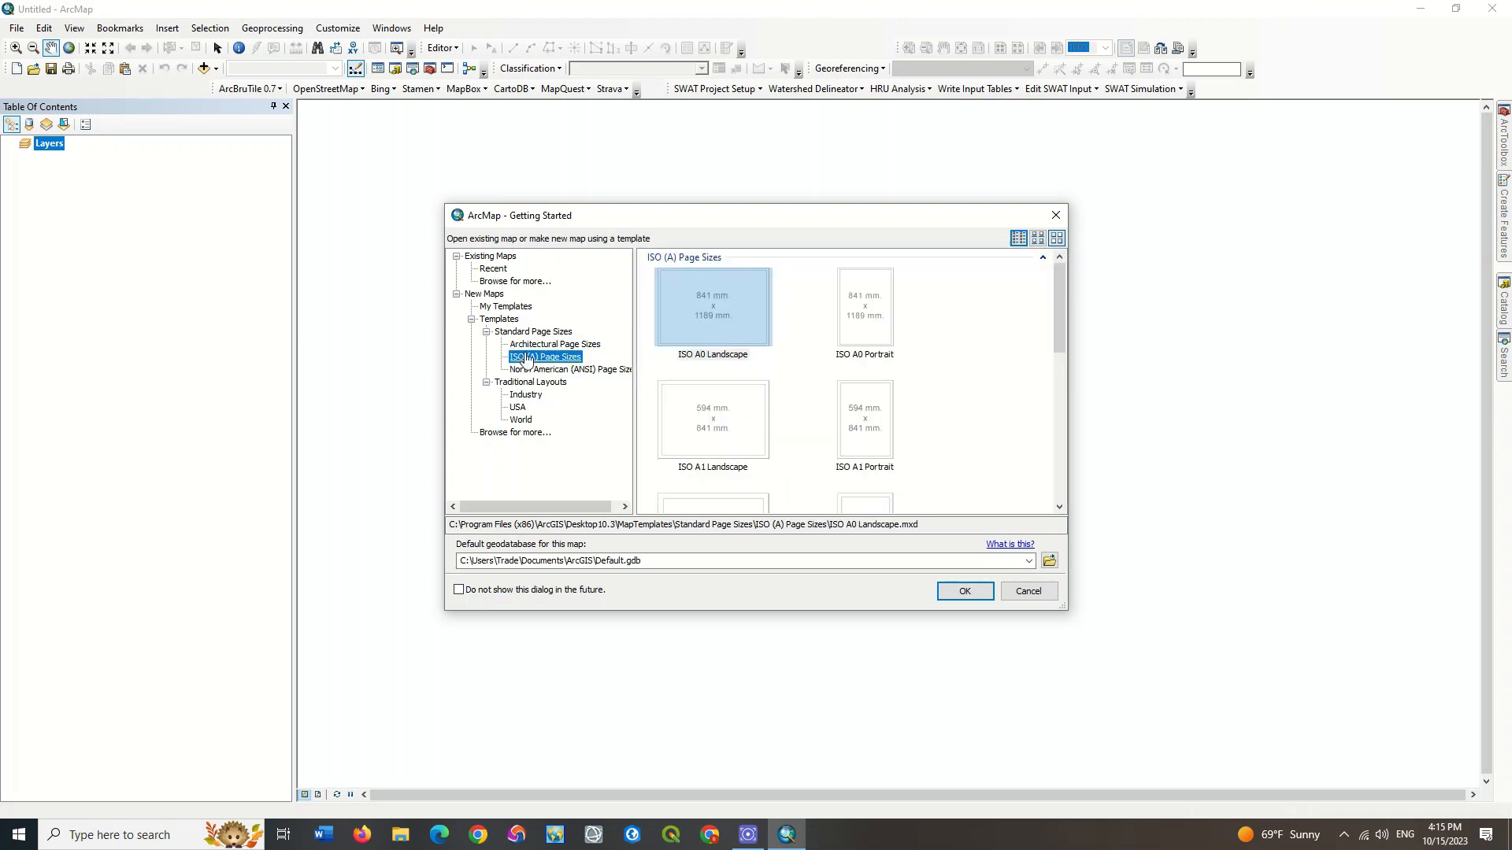
click(526, 345)
Create a new map from the Blank Map template, keeping the default geodatabase.
click(511, 307)
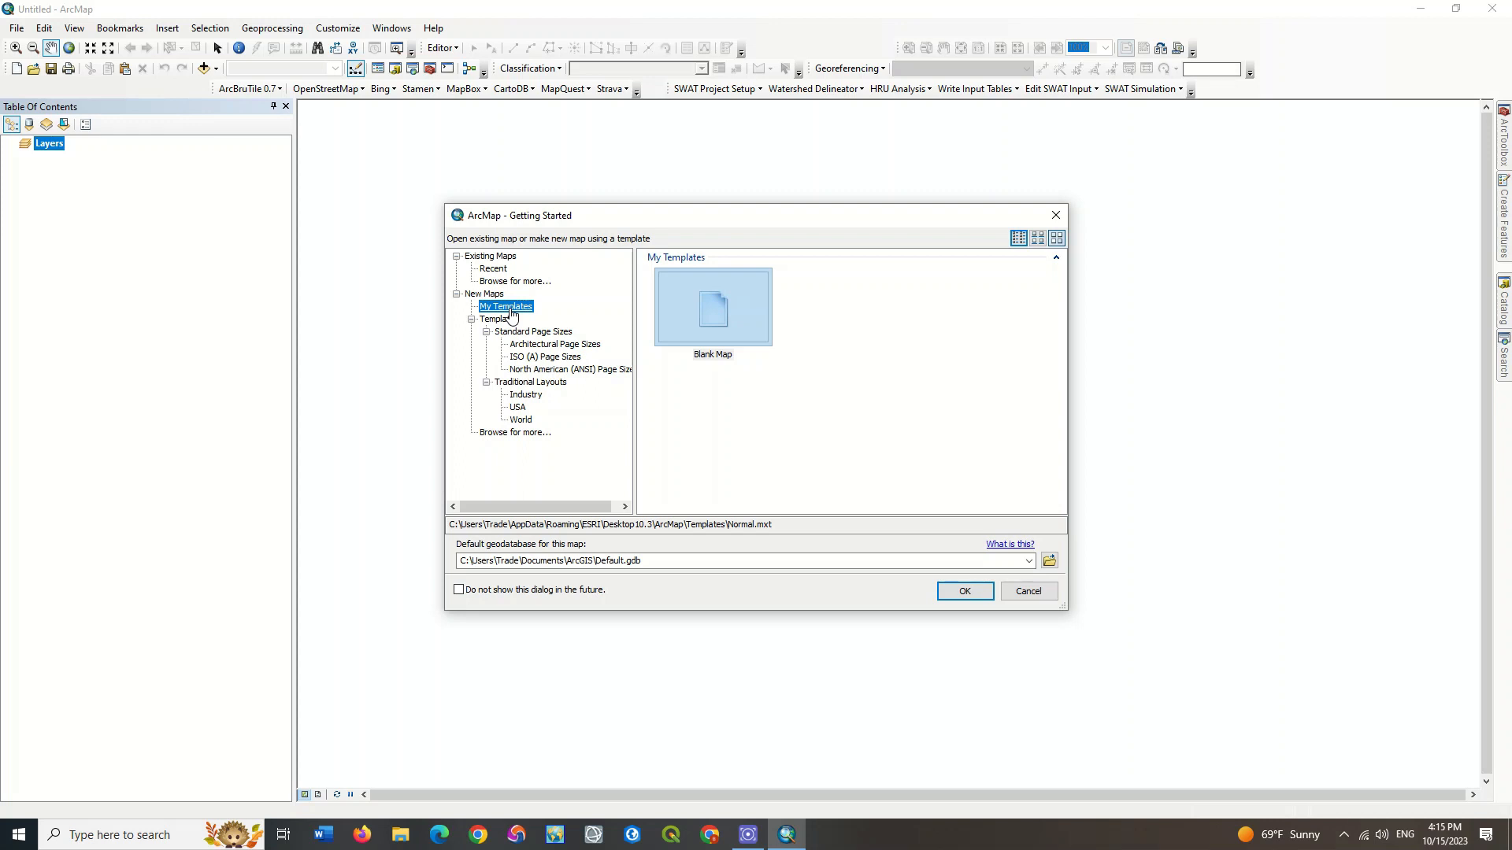
click(739, 319)
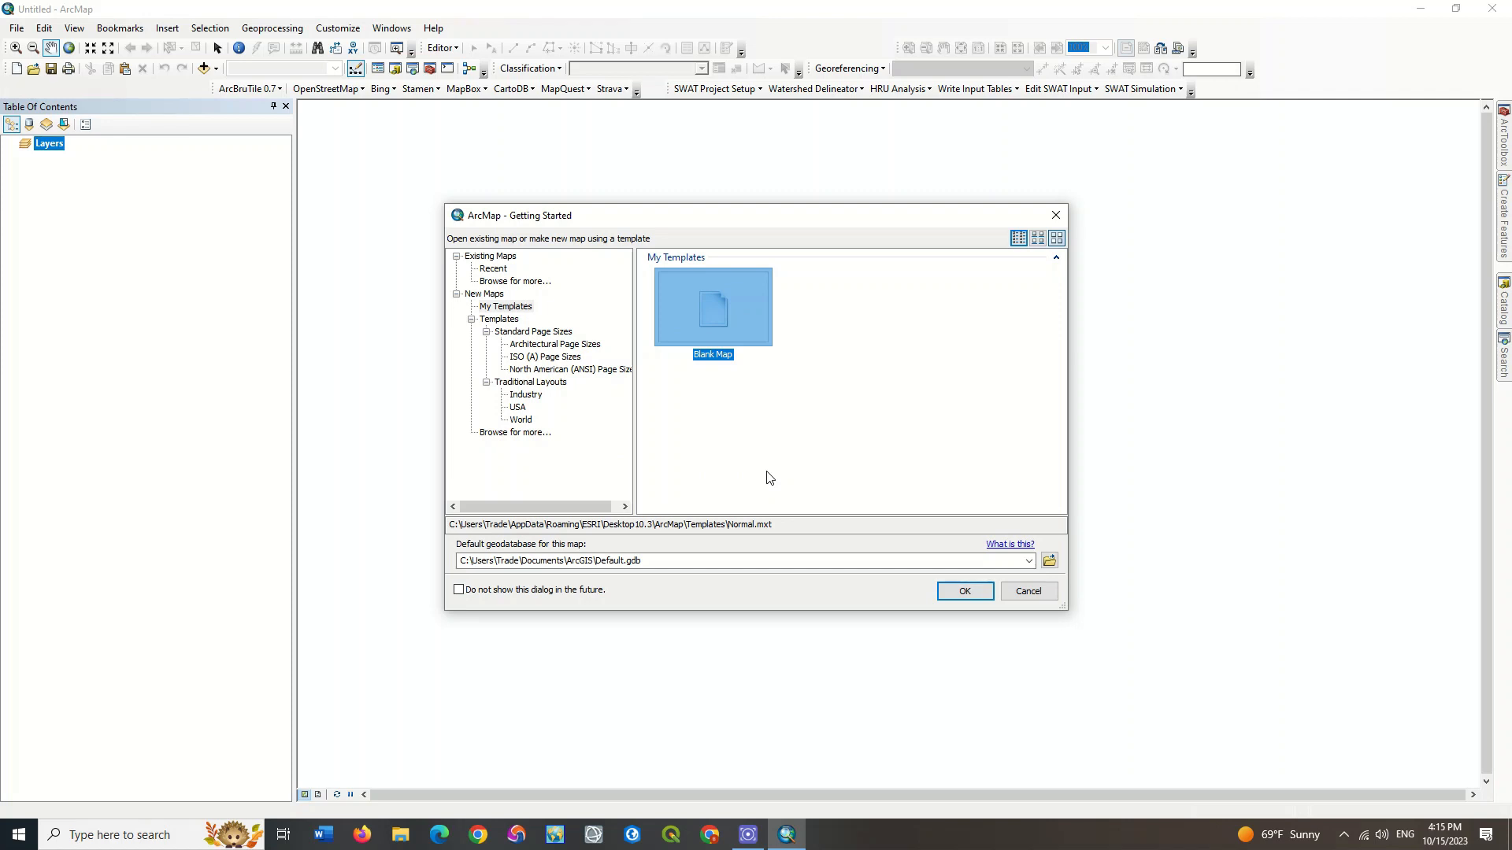
click(967, 593)
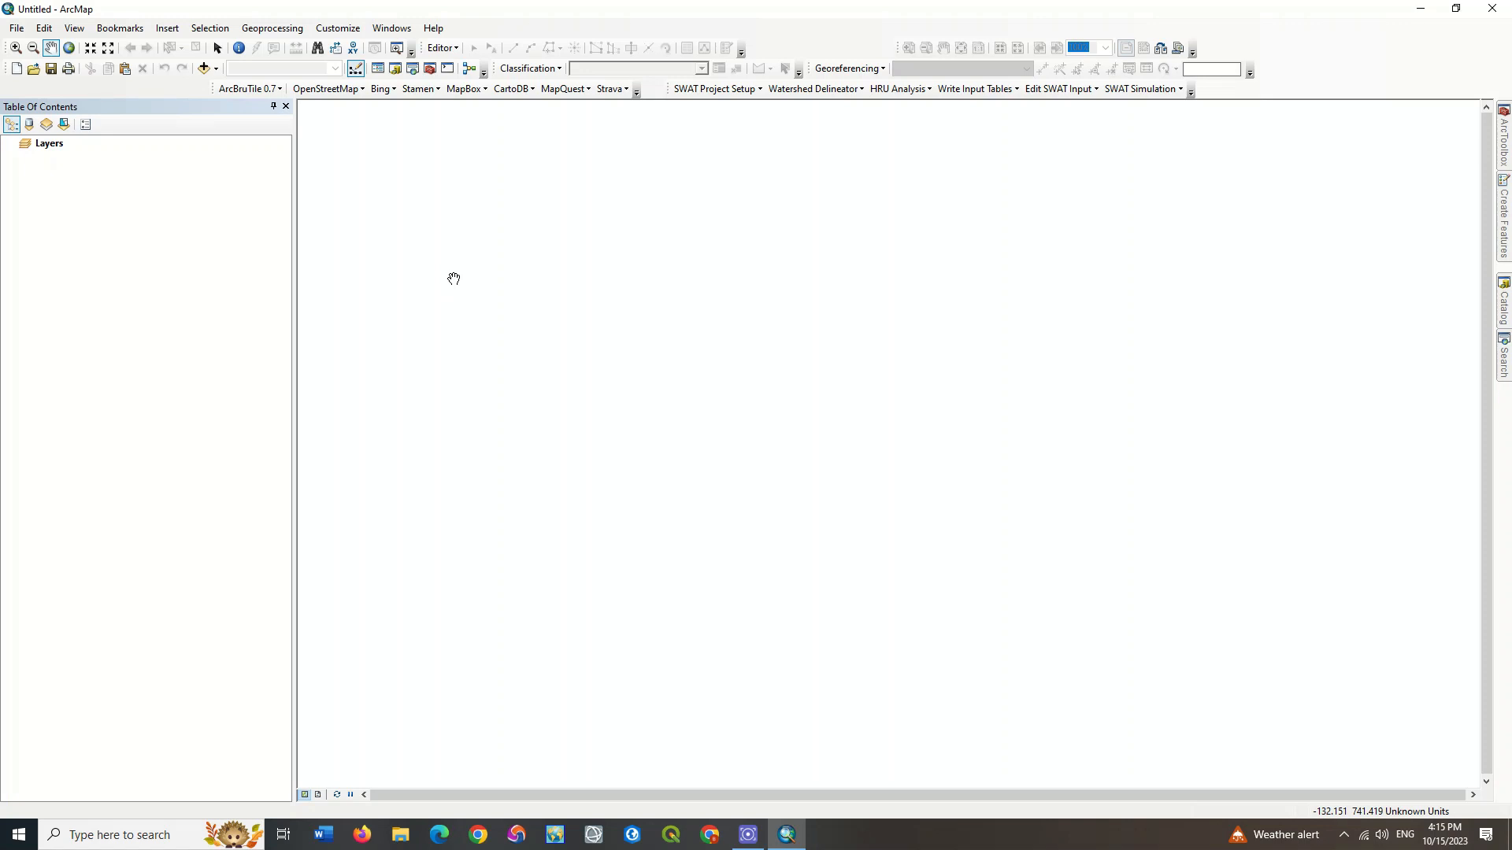
Hide the ArcBruTile, ArcSWAT and Georeferencing toolbars.
right_click(895, 49)
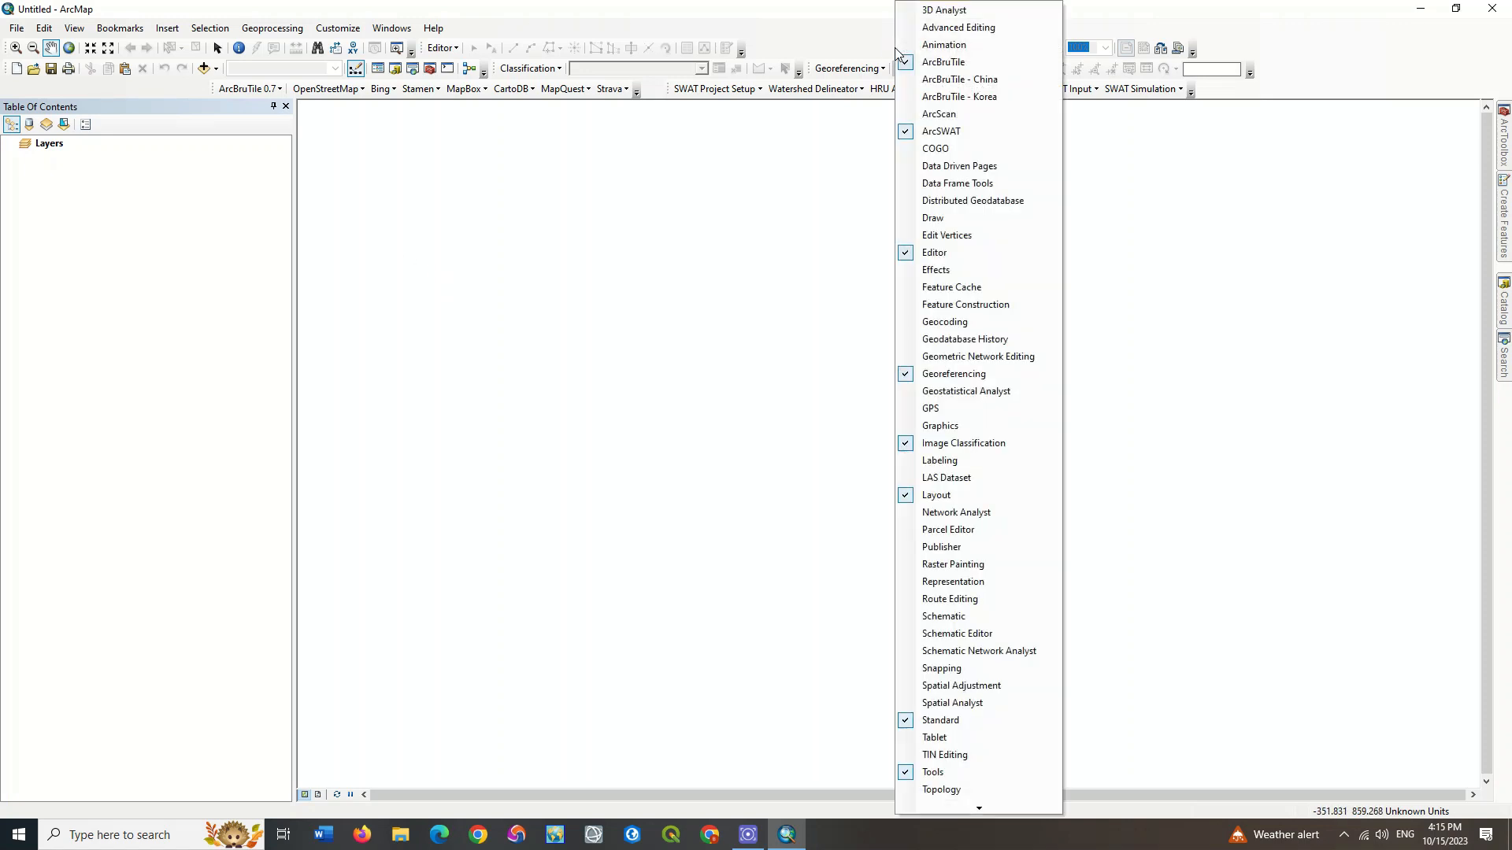
click(905, 63)
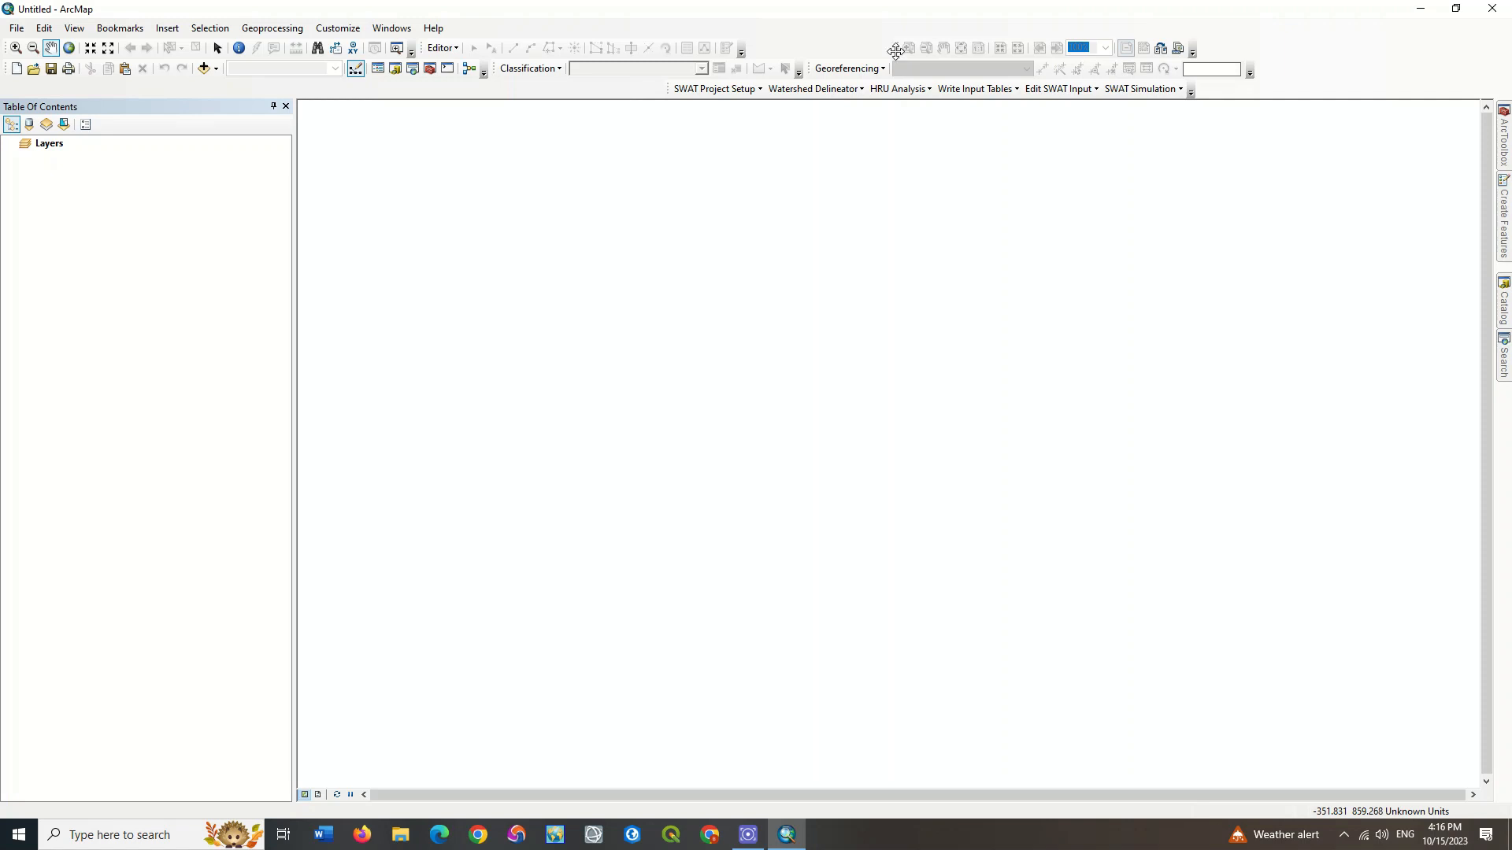
right_click(896, 49)
click(937, 135)
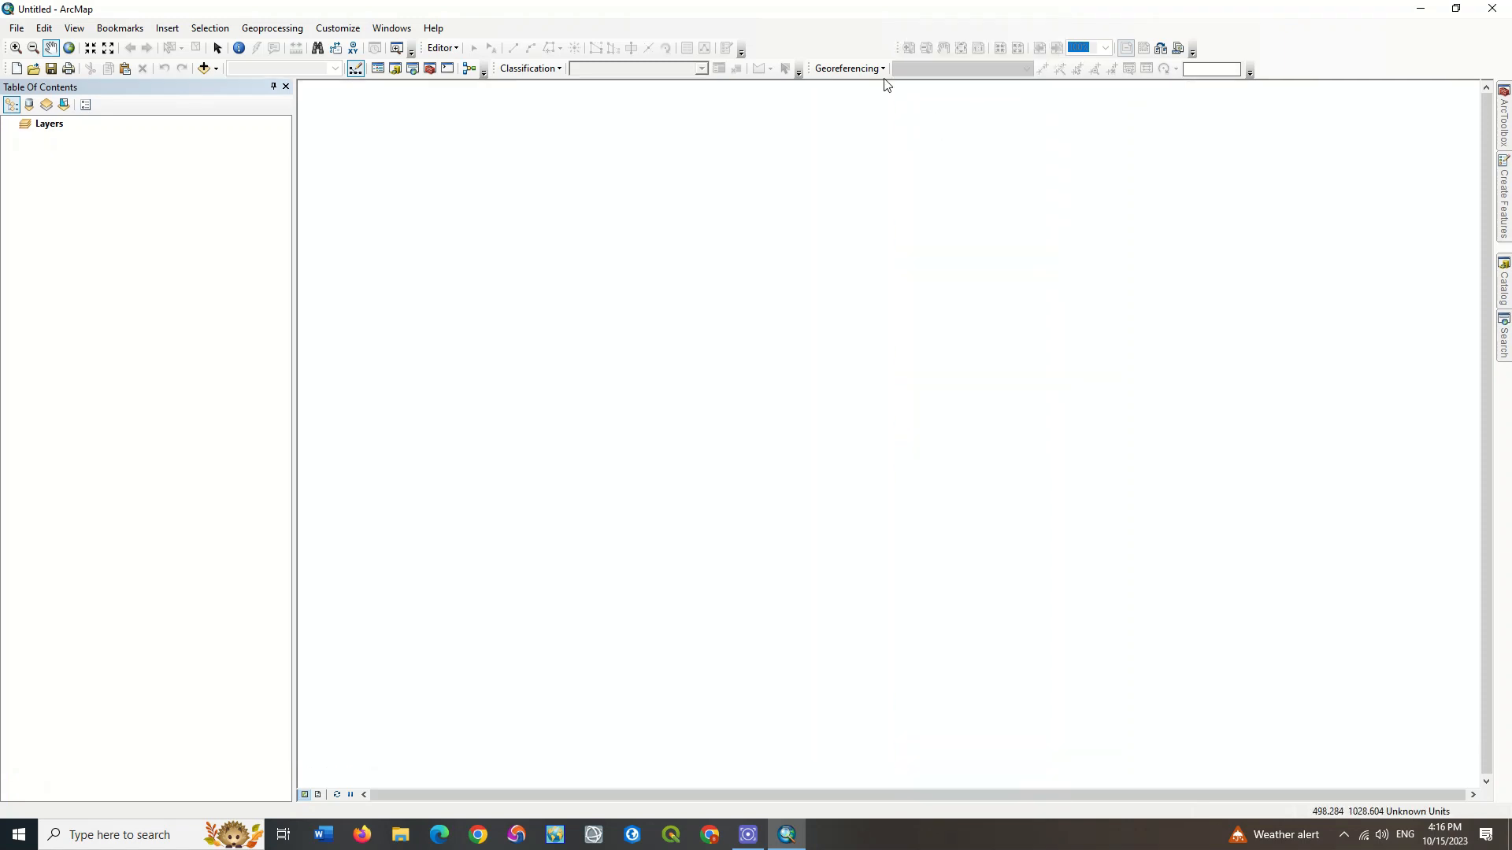
right_click(856, 63)
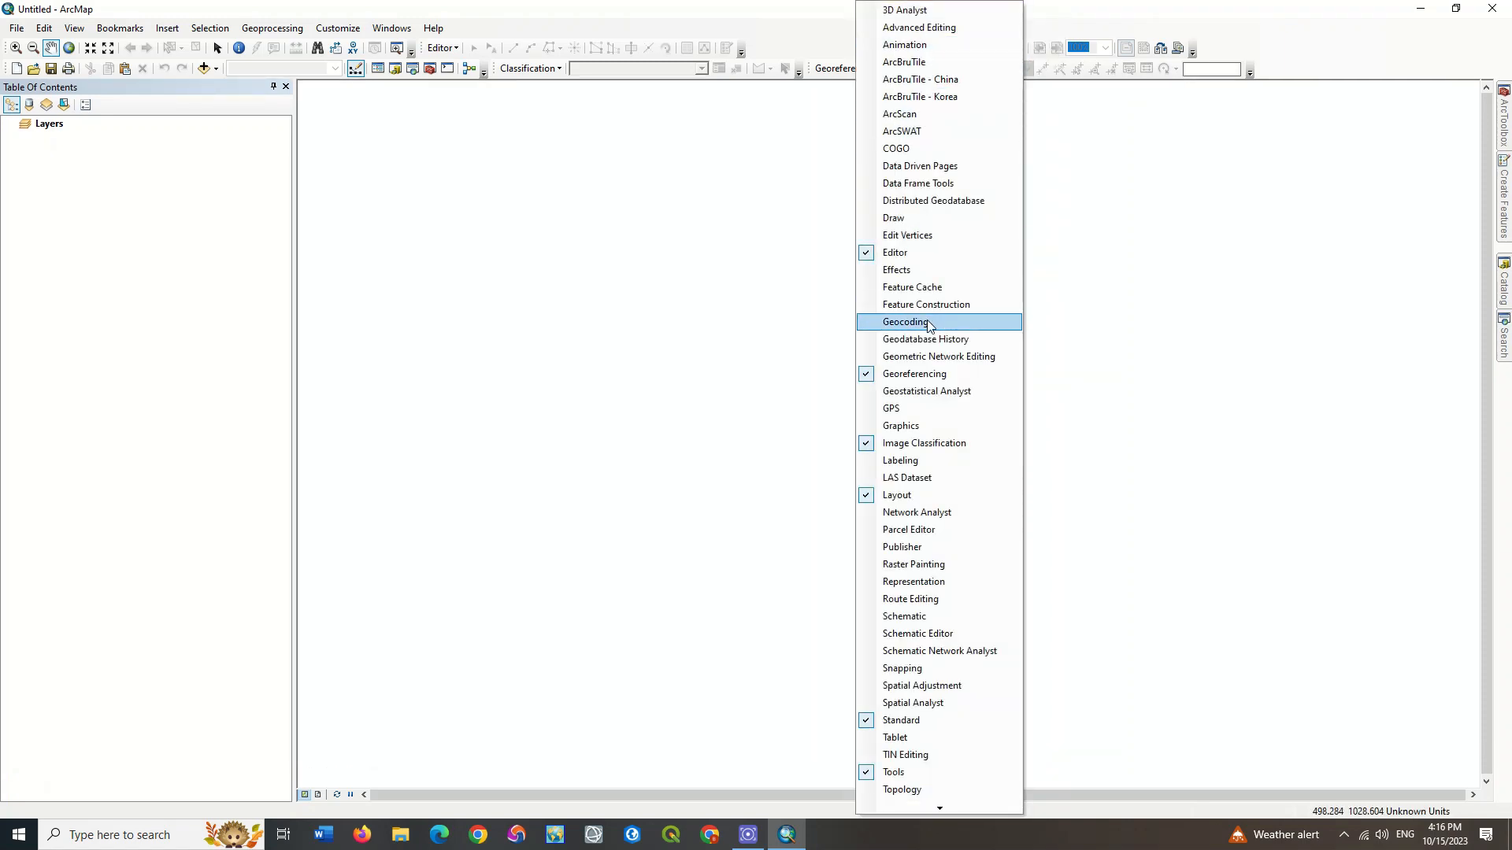
click(929, 374)
Hide the Image Classification, Editor and Layout toolbars.
right_click(834, 69)
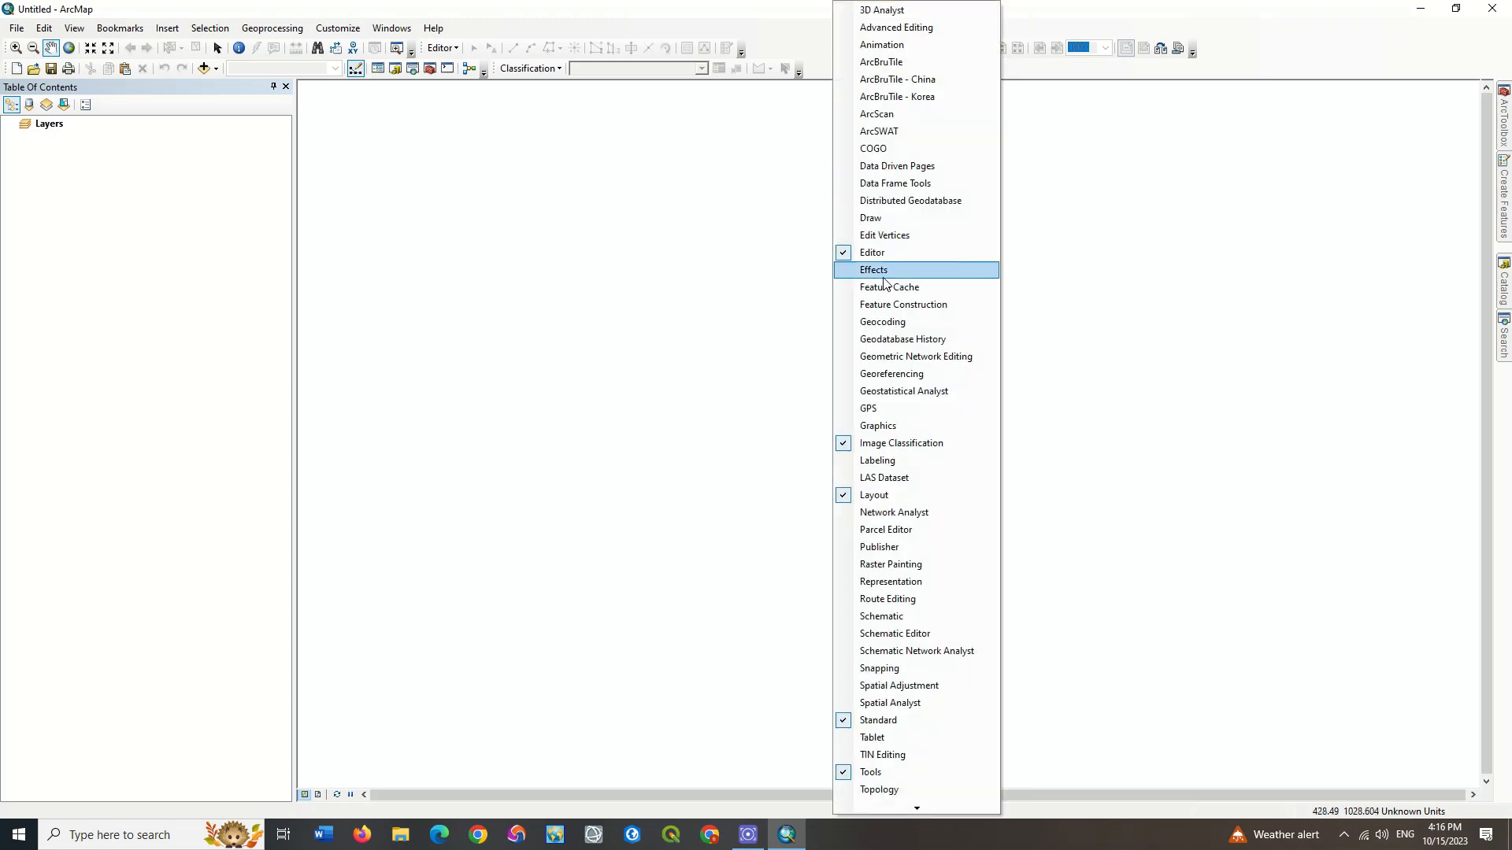
click(902, 444)
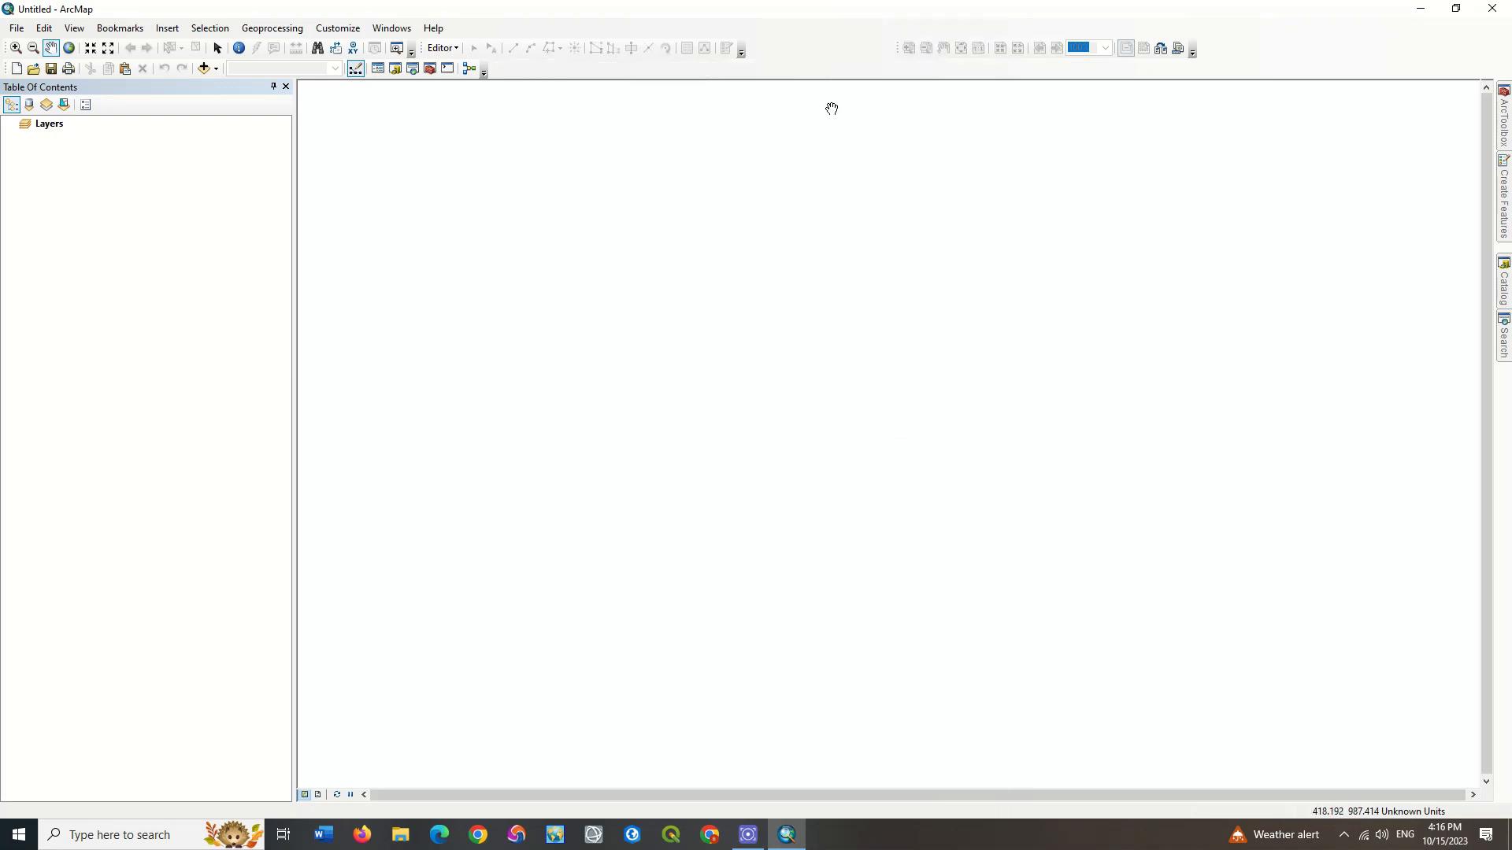
right_click(796, 58)
click(842, 252)
right_click(790, 50)
click(841, 495)
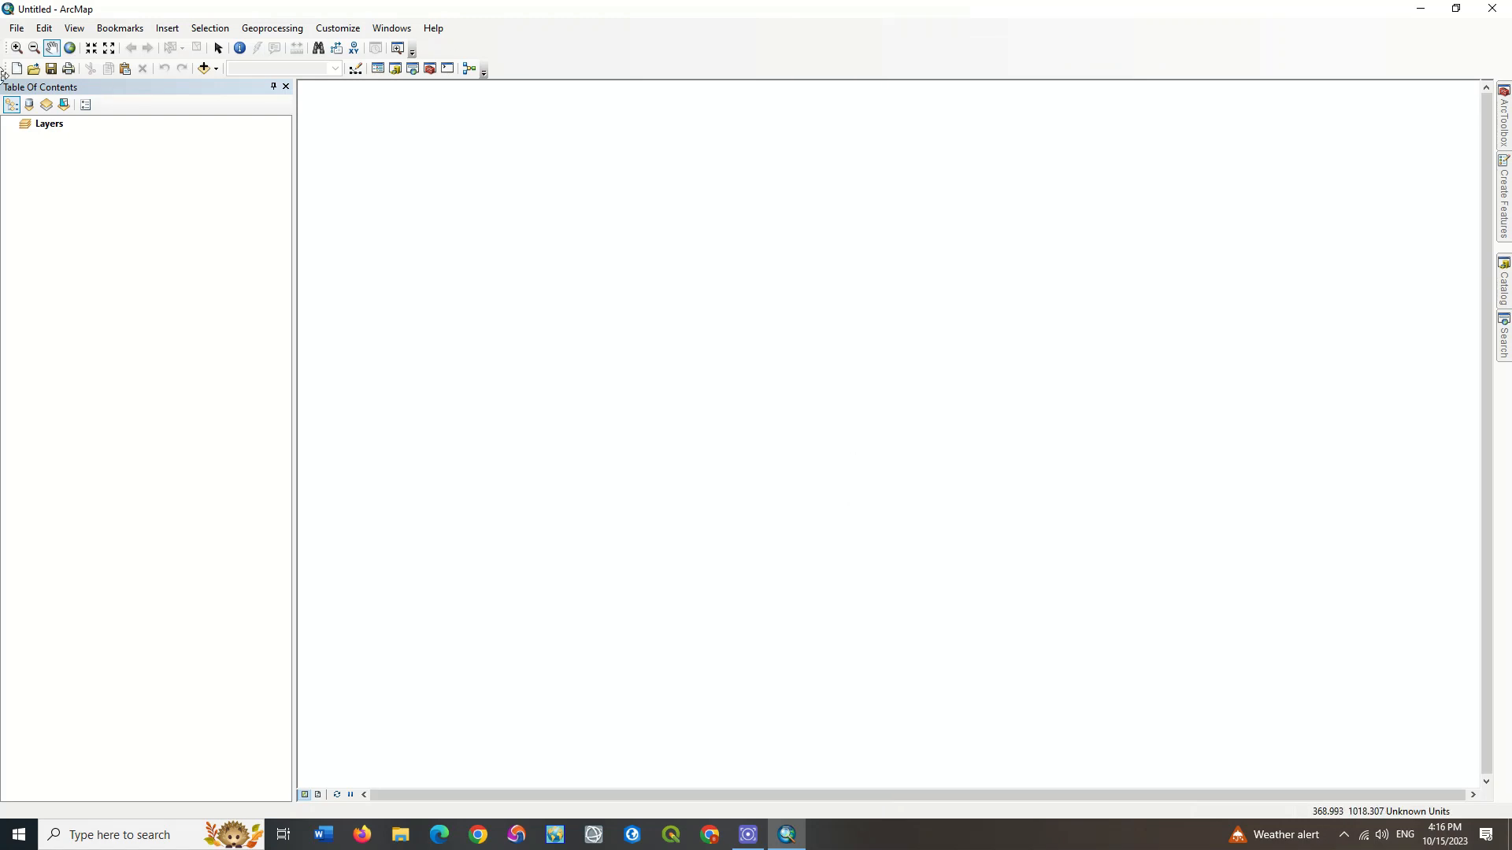
Undock the Standard and Tools toolbars so that both float over the map area.
drag(7, 68, 359, 129)
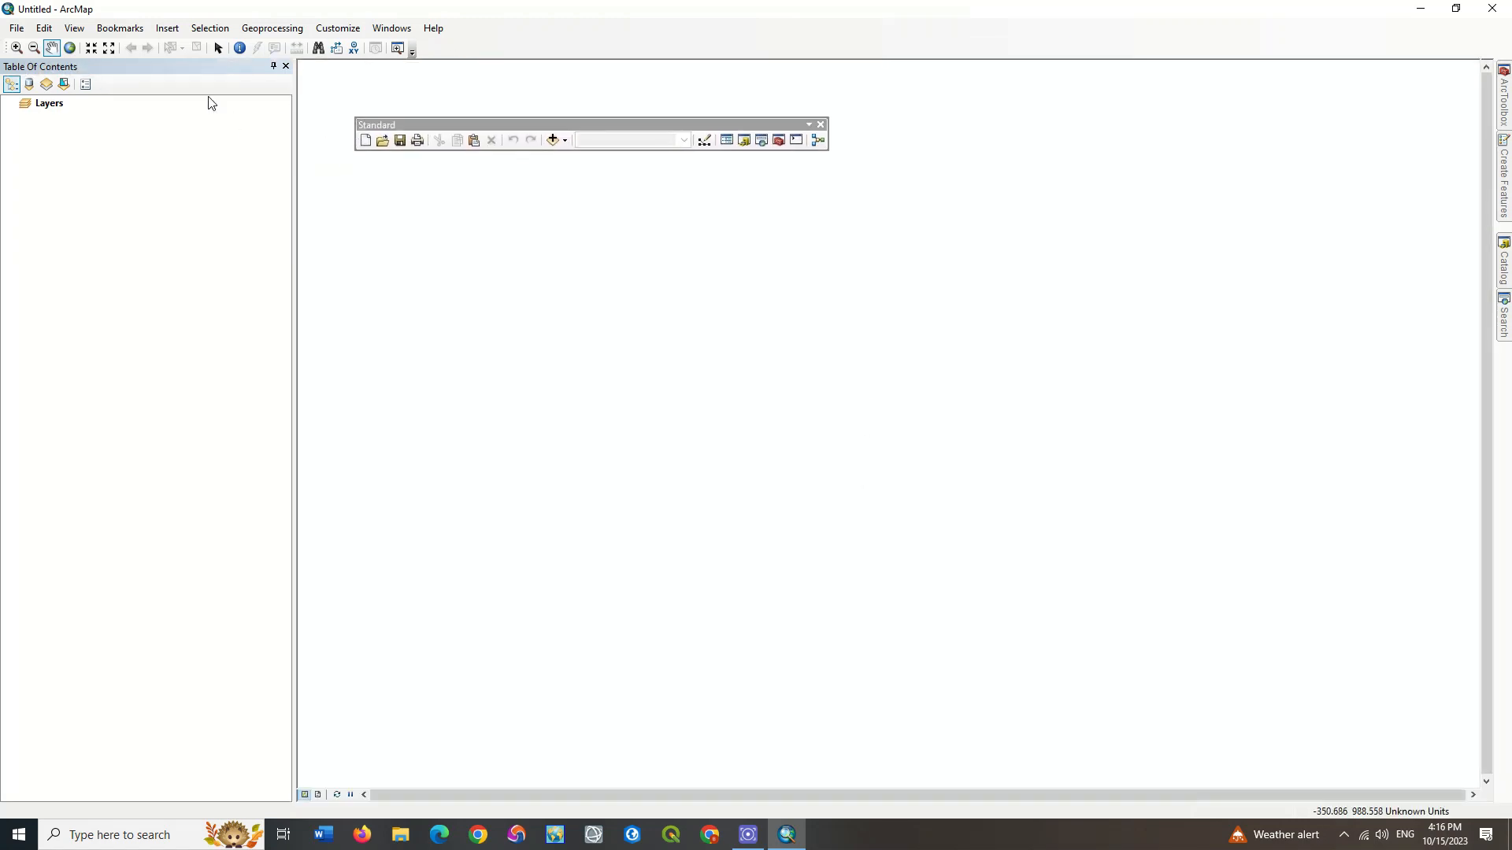
drag(6, 48, 368, 185)
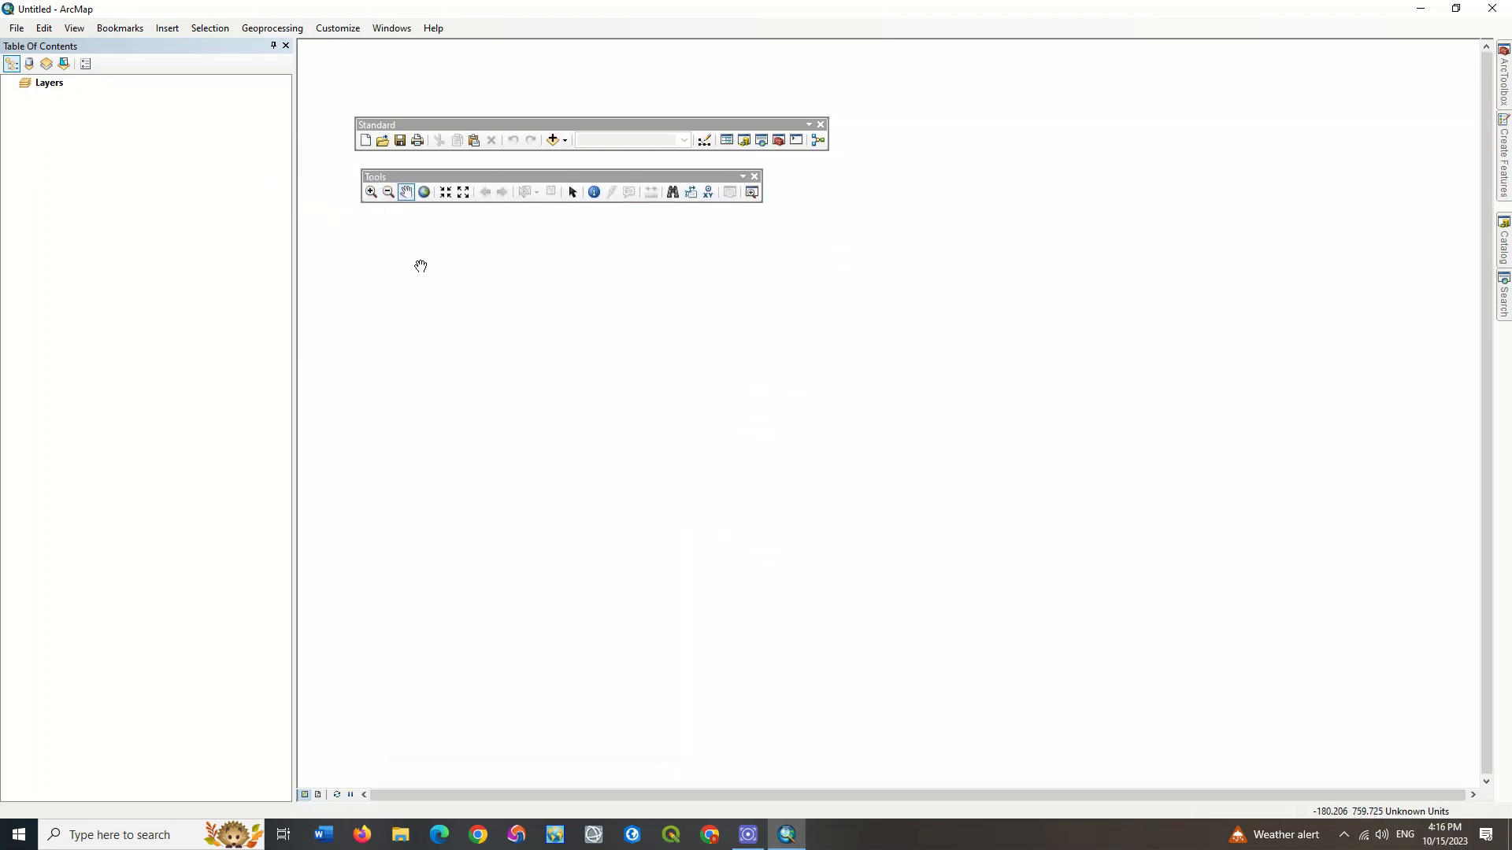
right_click(598, 32)
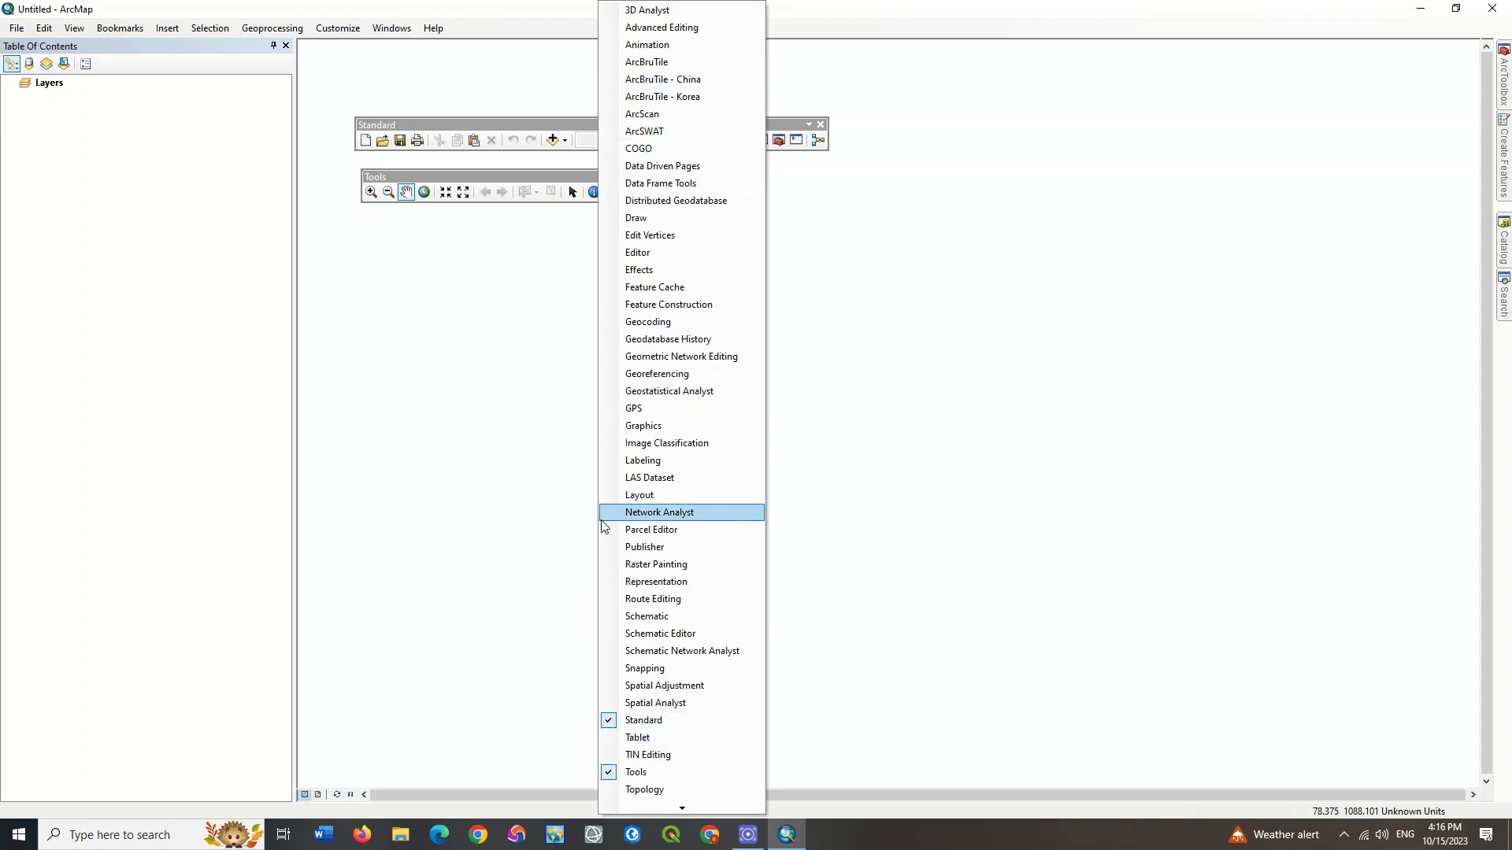
click(520, 287)
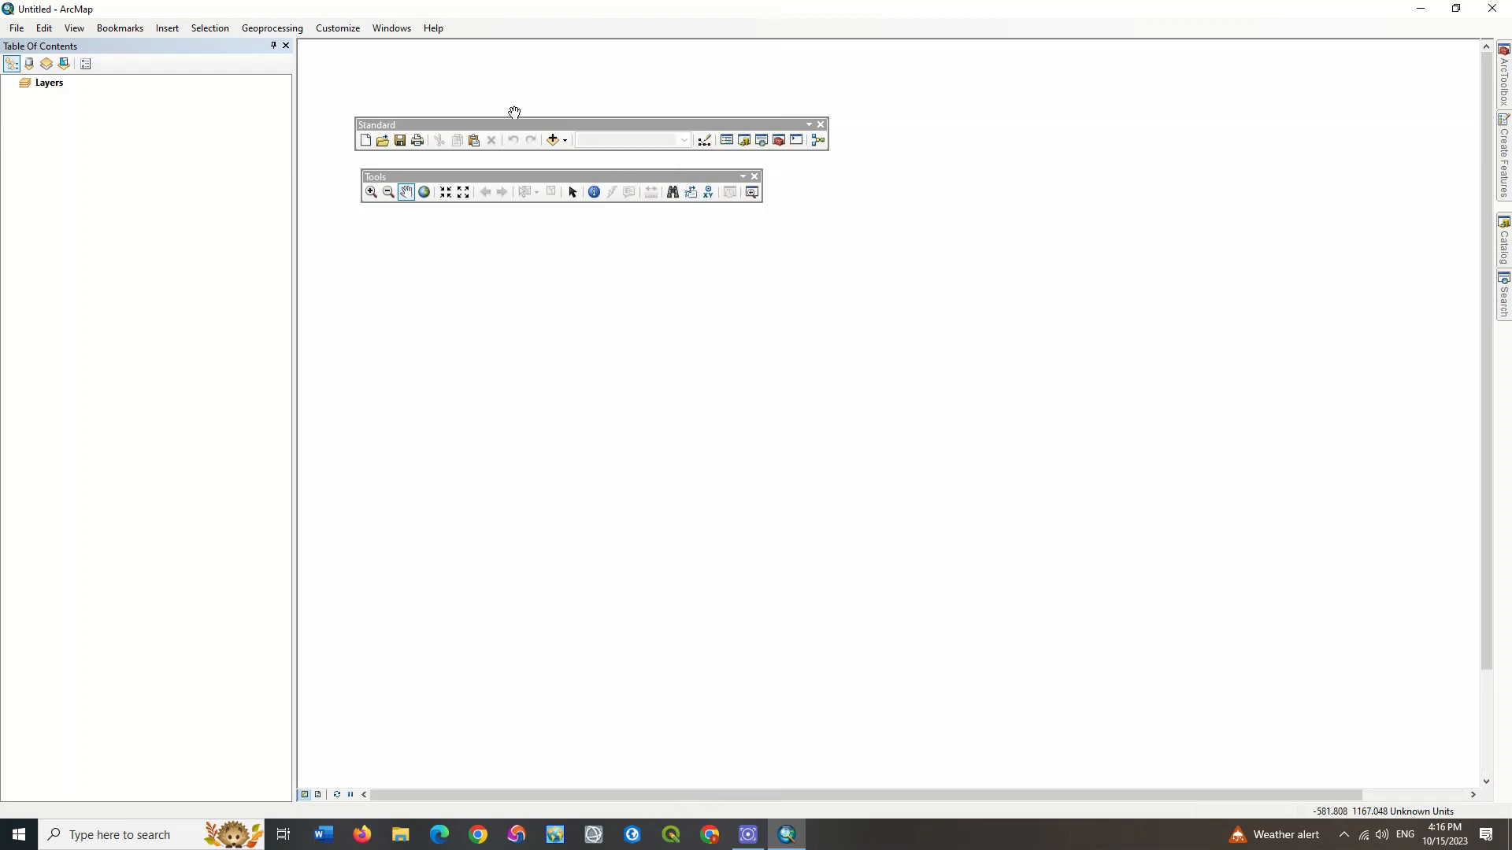
Dock the Standard and Tools toolbars below the main menu, with Standard in the row above Tools.
drag(512, 124, 622, 47)
drag(503, 177, 12, 47)
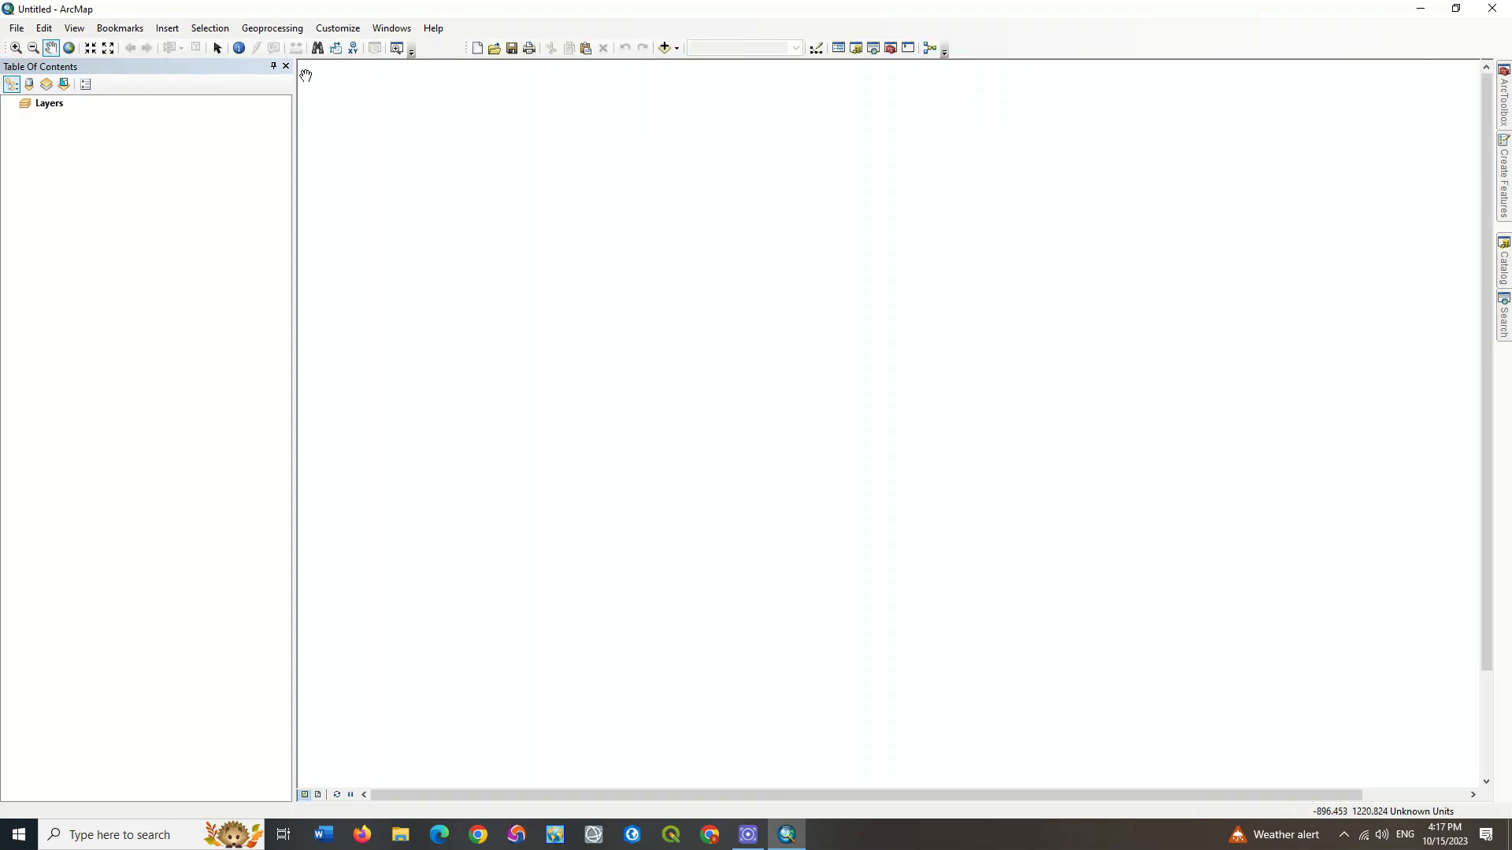
drag(463, 47, 14, 47)
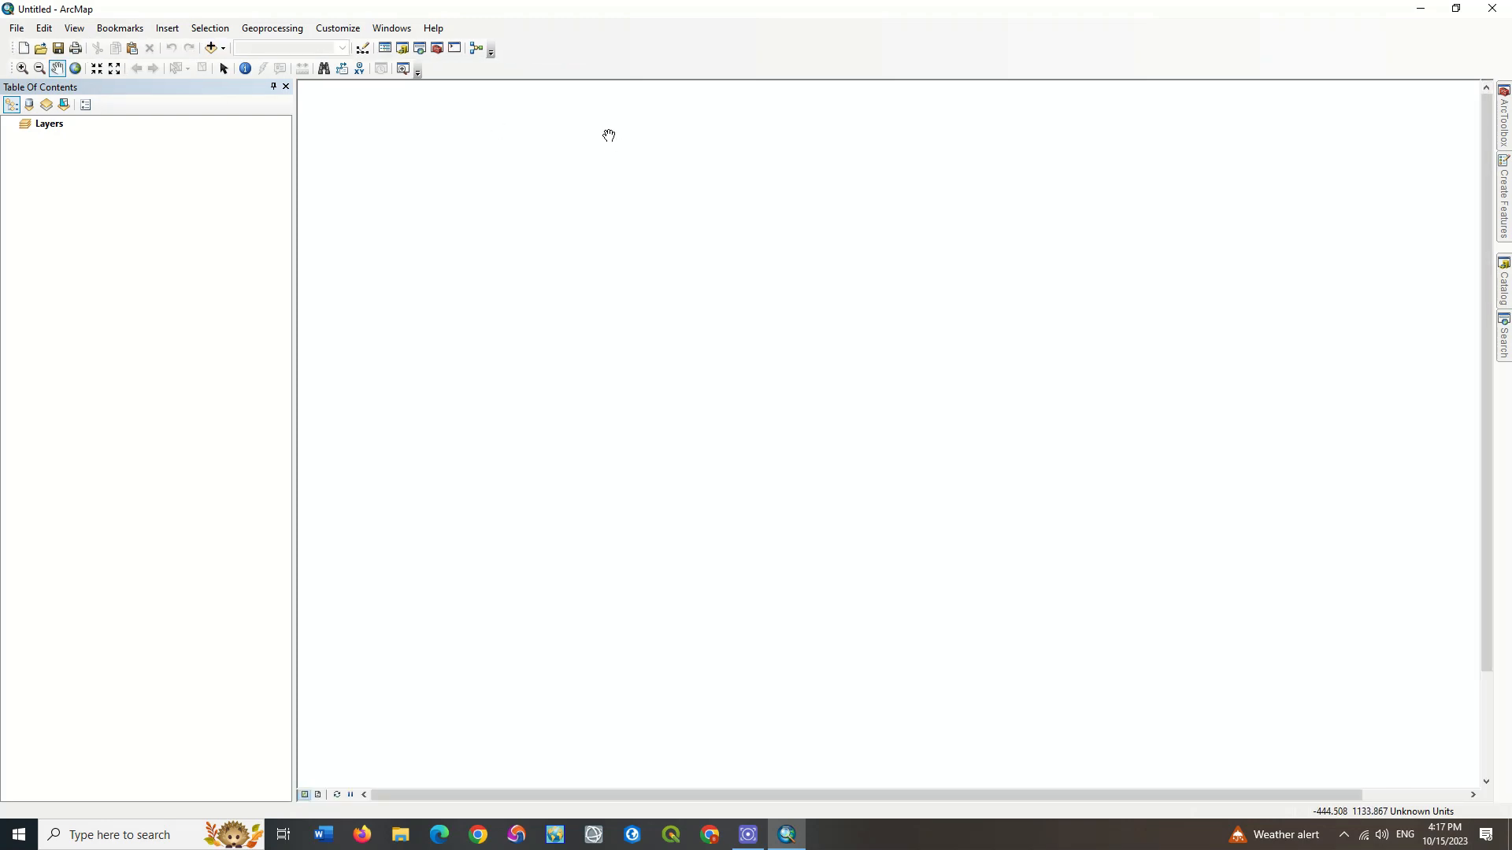
drag(13, 49, 5, 69)
scroll(727, 197, down, 1)
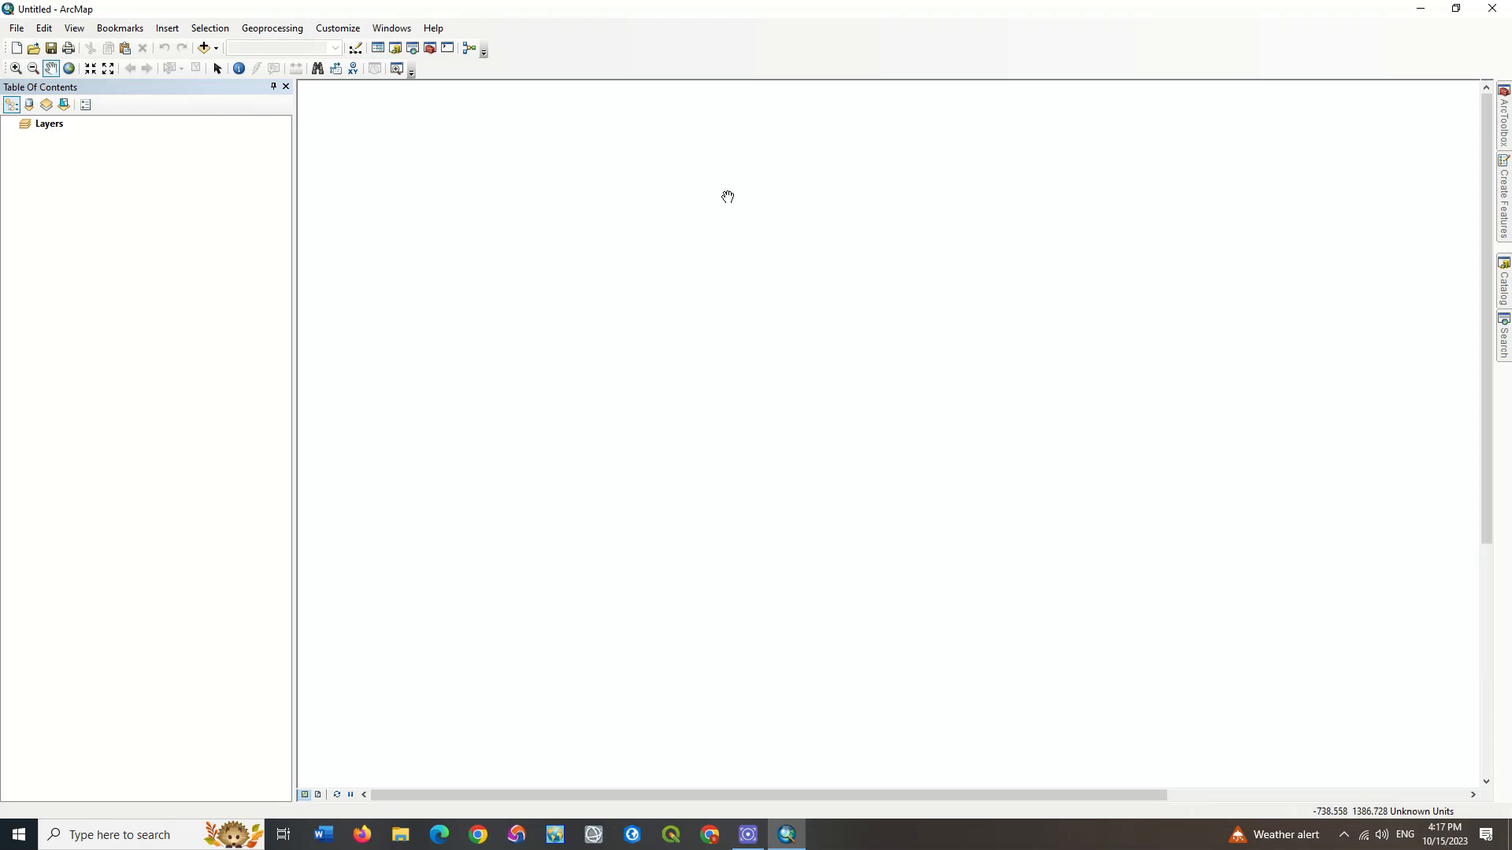
click(10, 31)
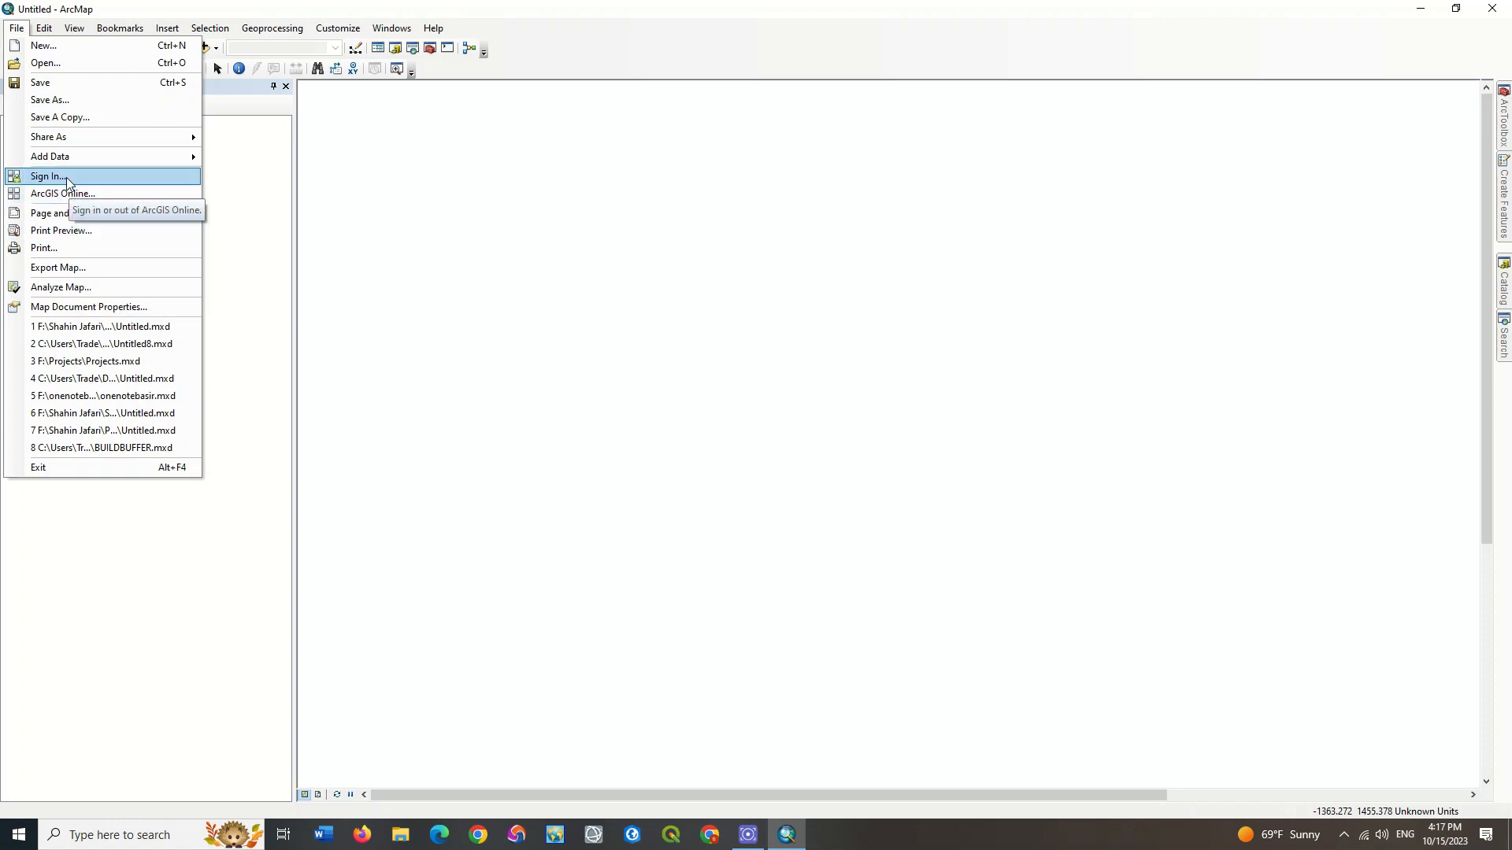
mouse_move(44, 28)
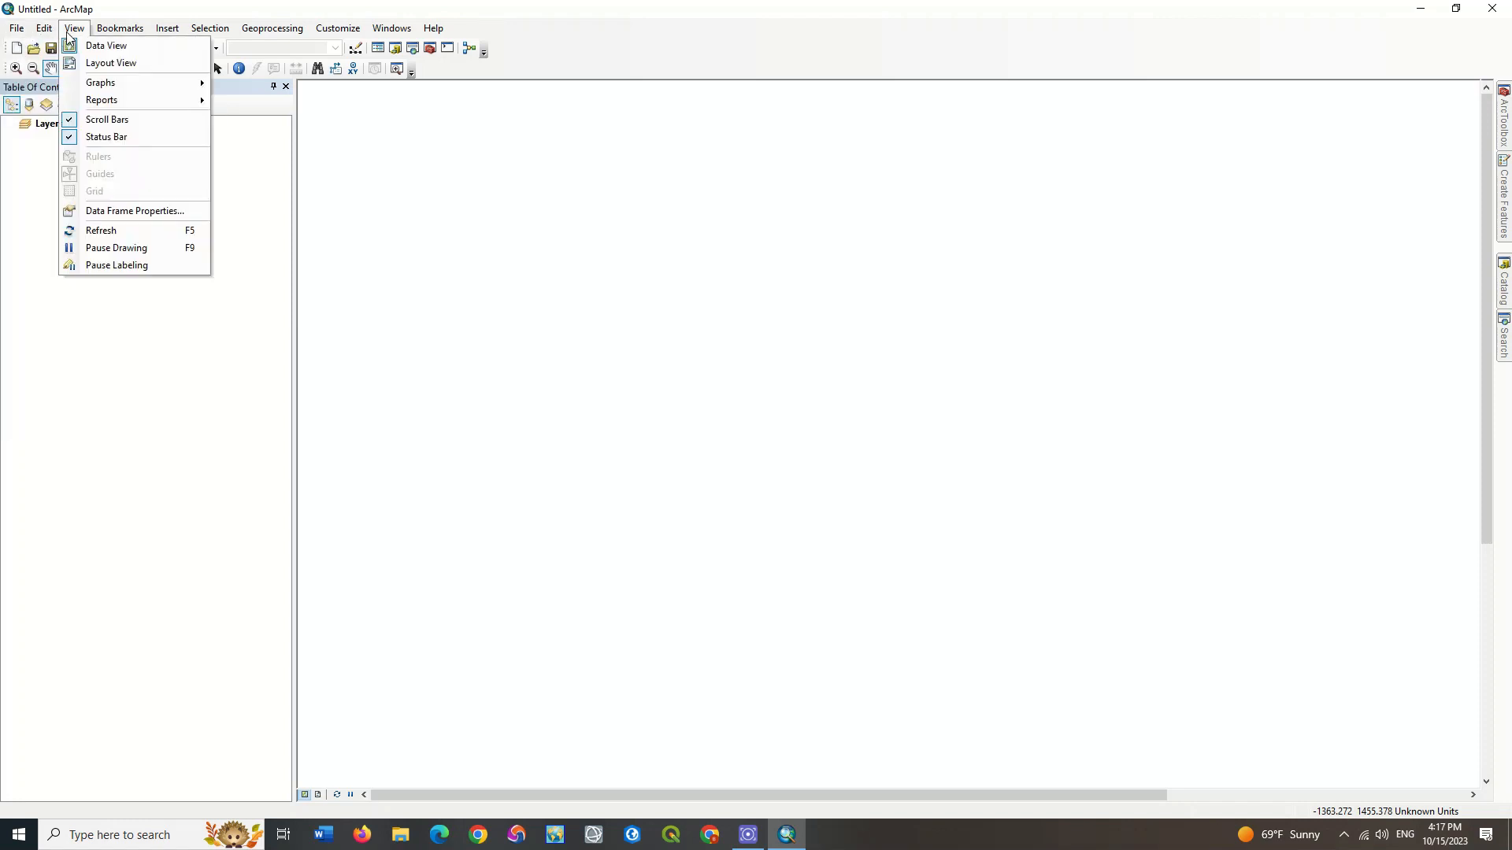
mouse_move(165, 33)
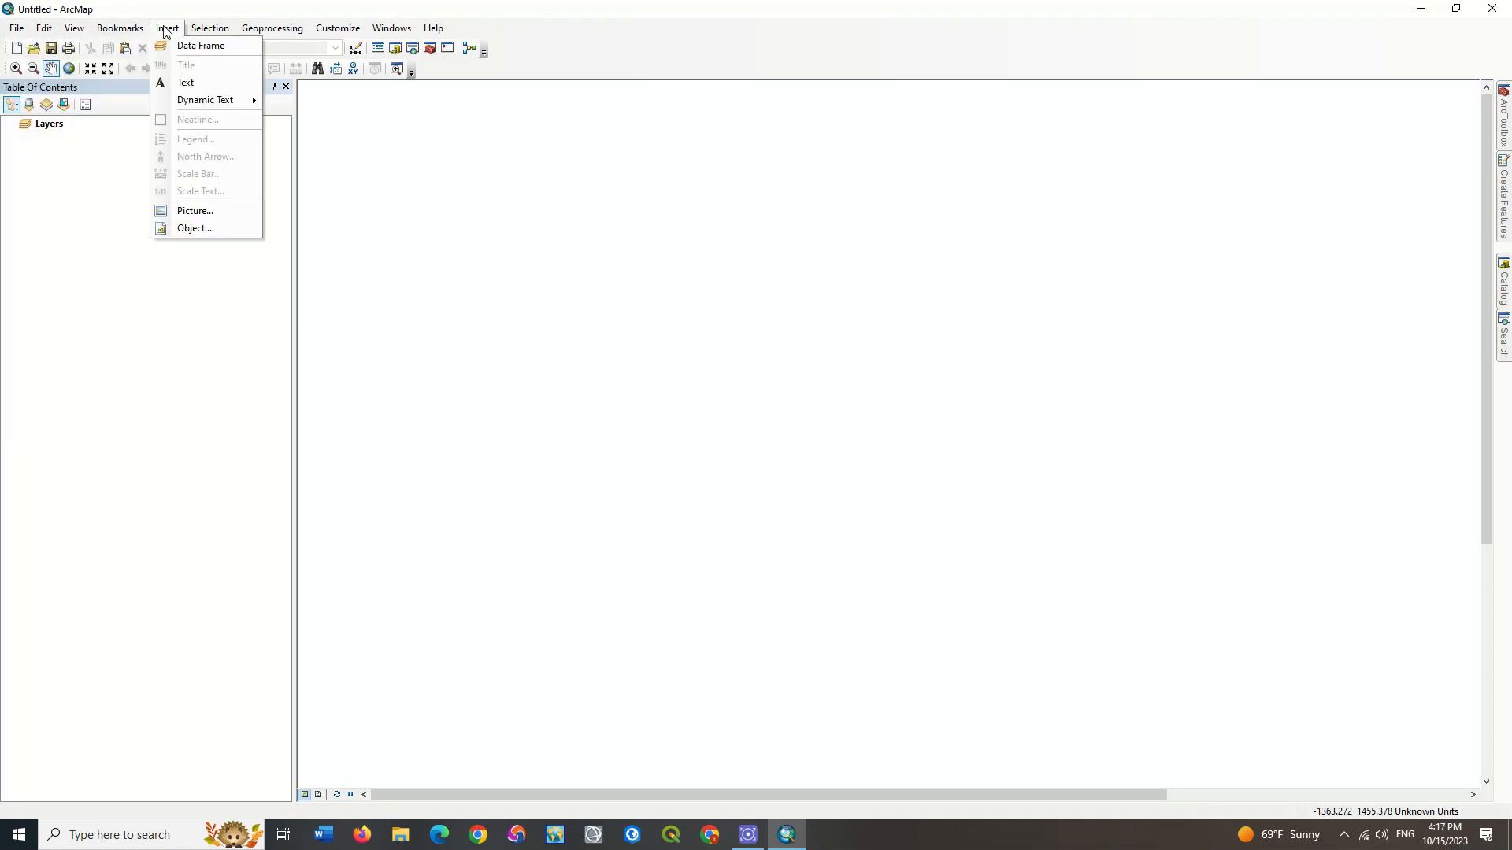
click(282, 34)
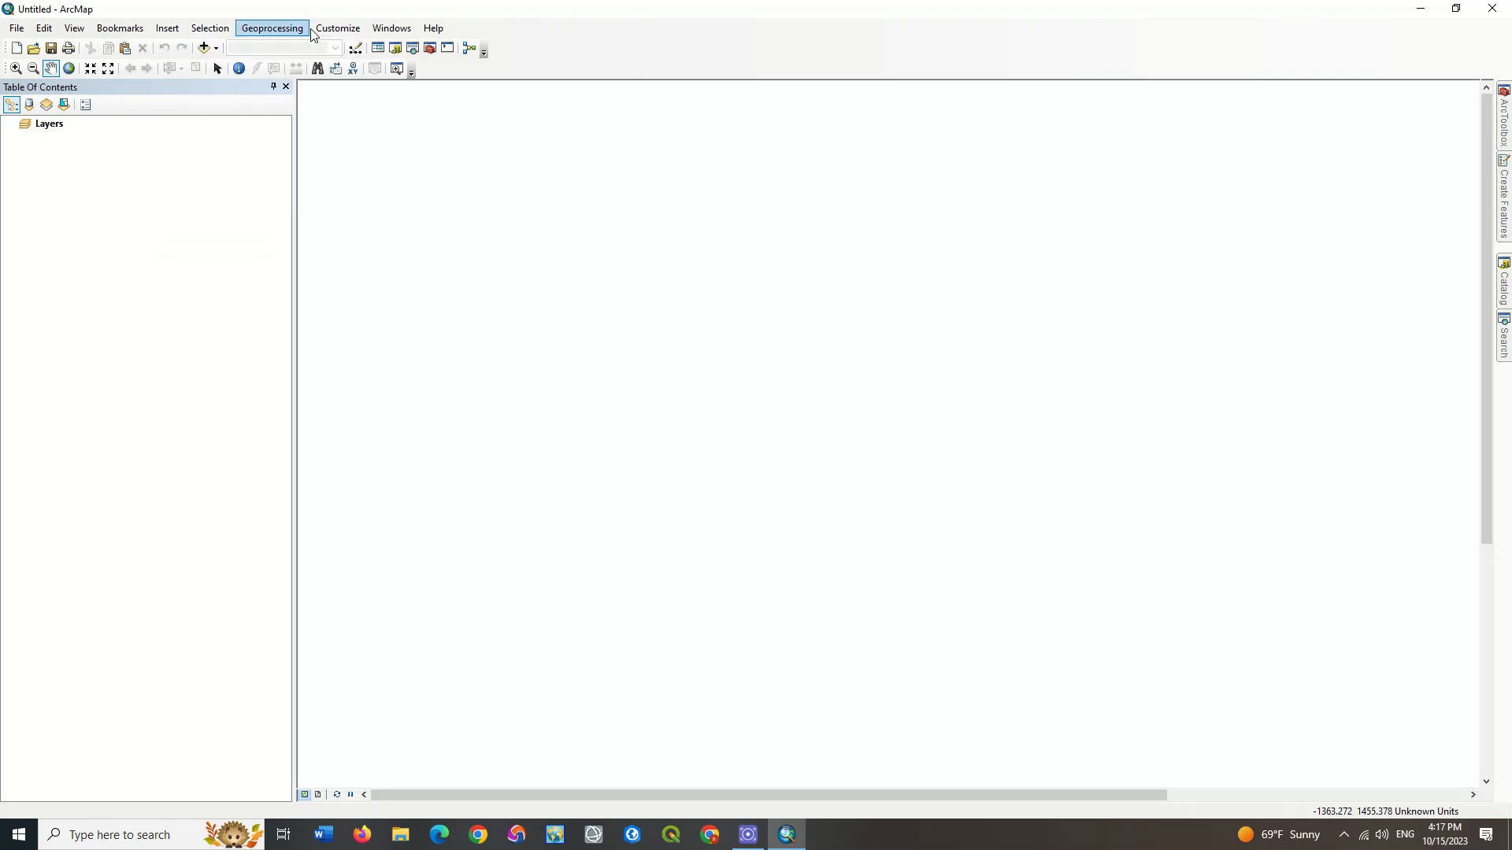
Look through the list of available toolbars and view the About ArcMap information.
click(338, 29)
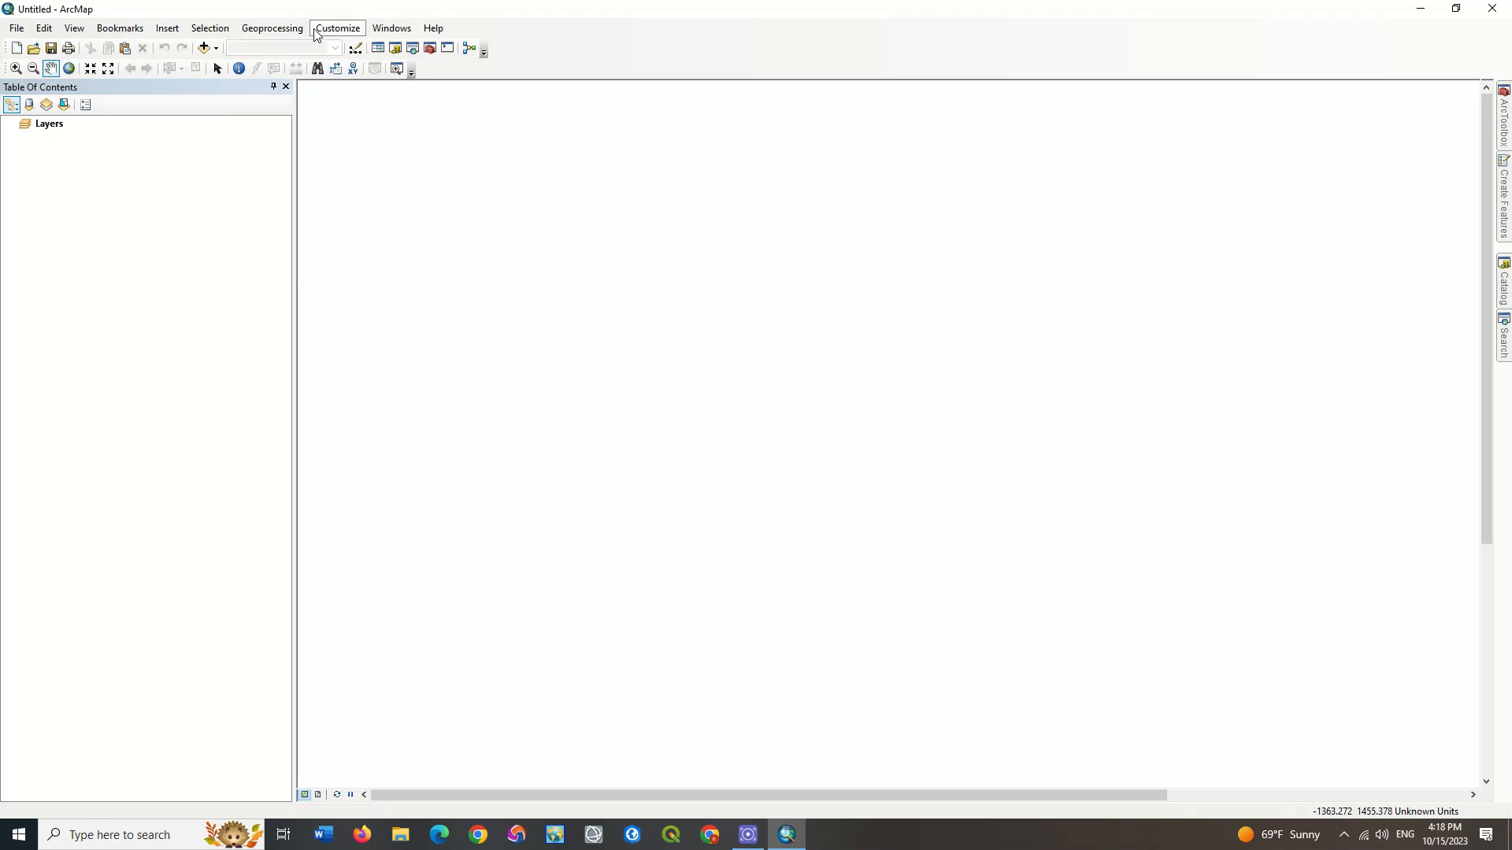
mouse_move(345, 46)
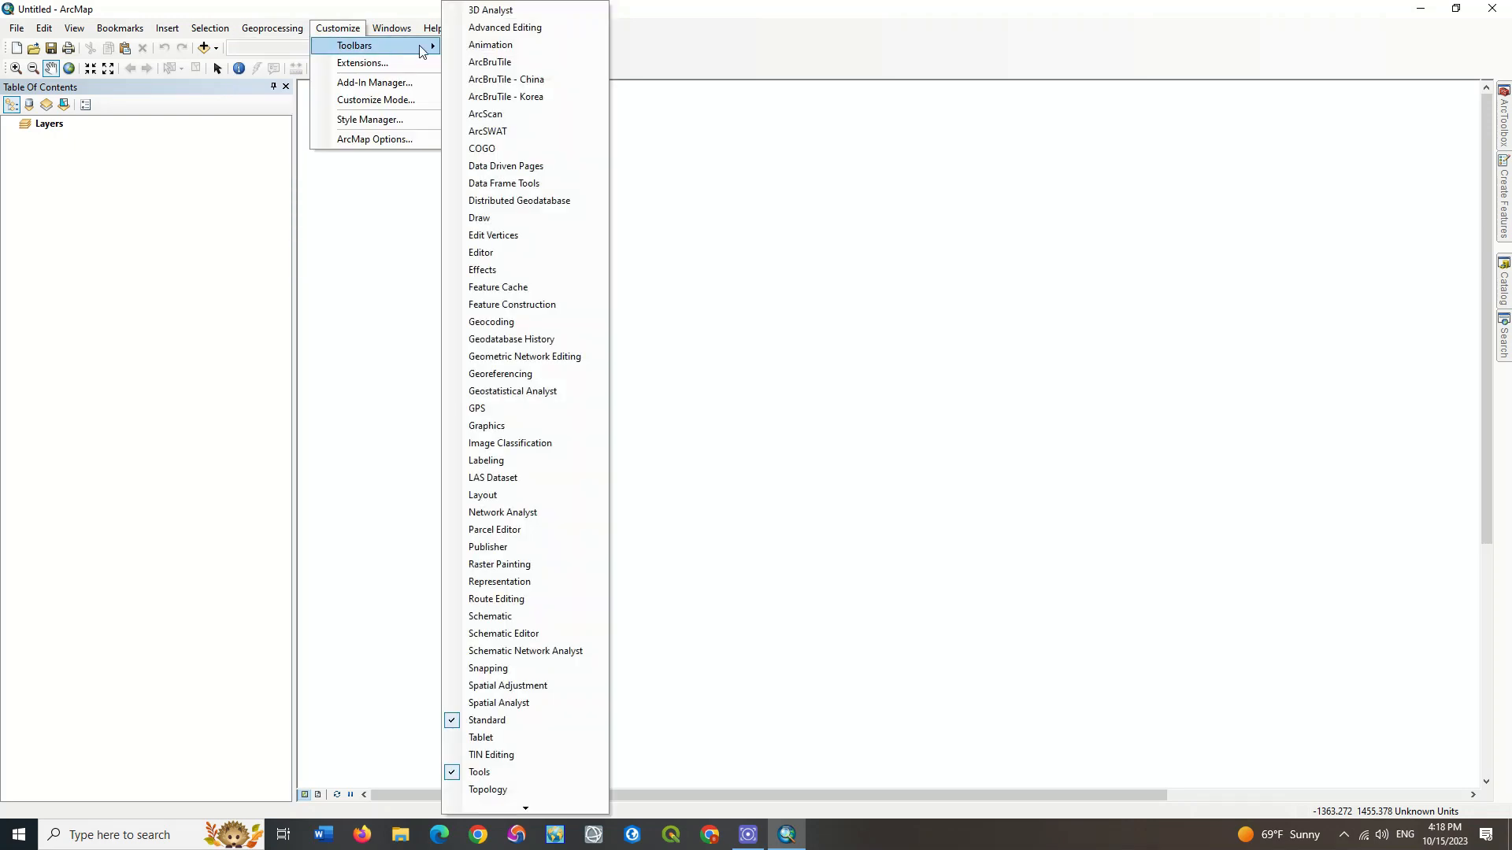
mouse_move(431, 36)
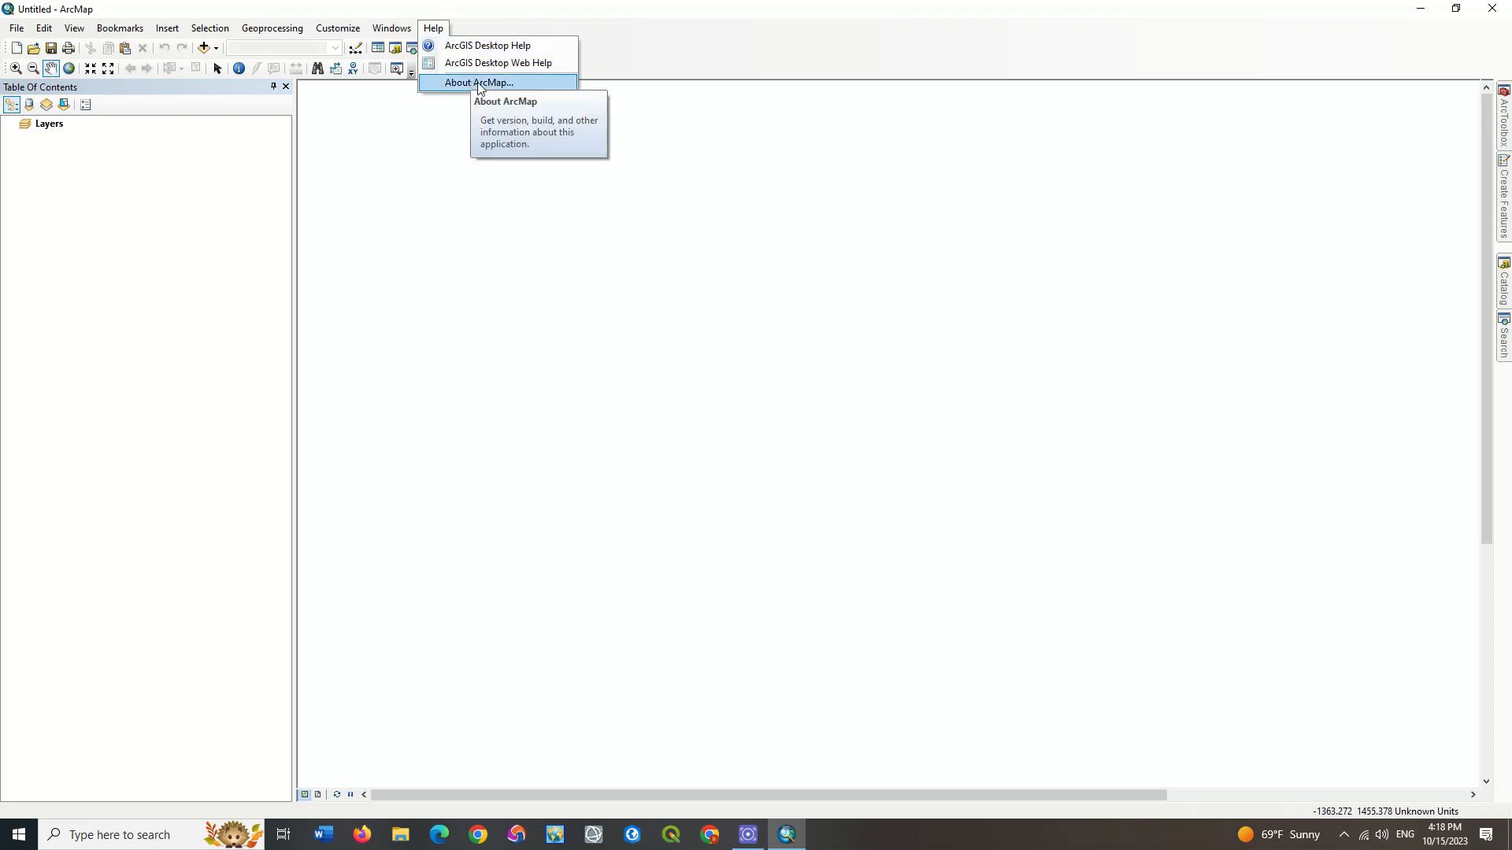
click(521, 82)
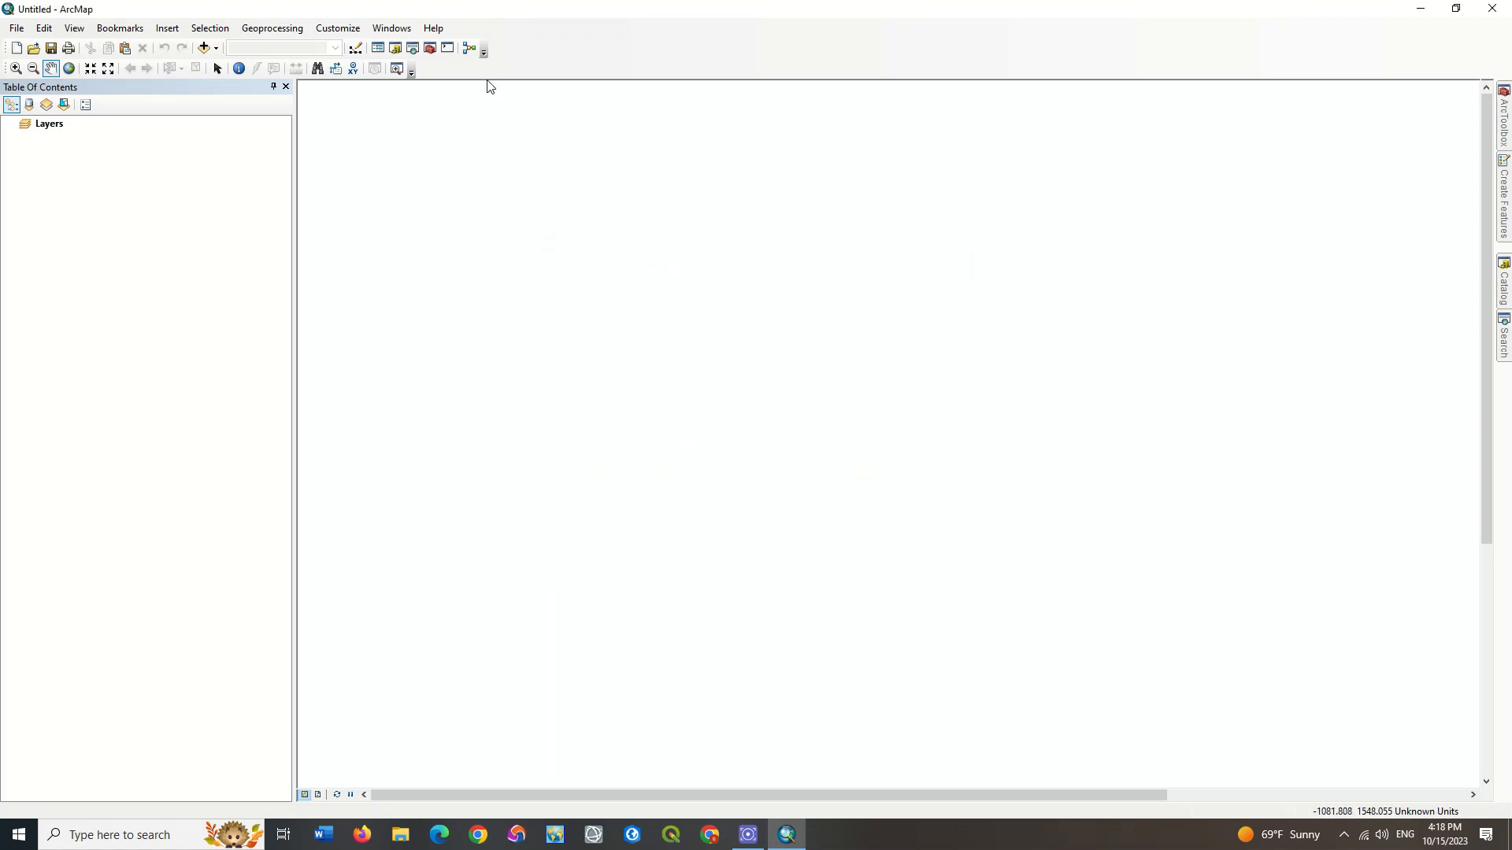
Open ArcGIS Desktop Help and read the Geodata Catalog topics on connecting to file or personal geodatabases and to enterprise geodatabases.
click(433, 28)
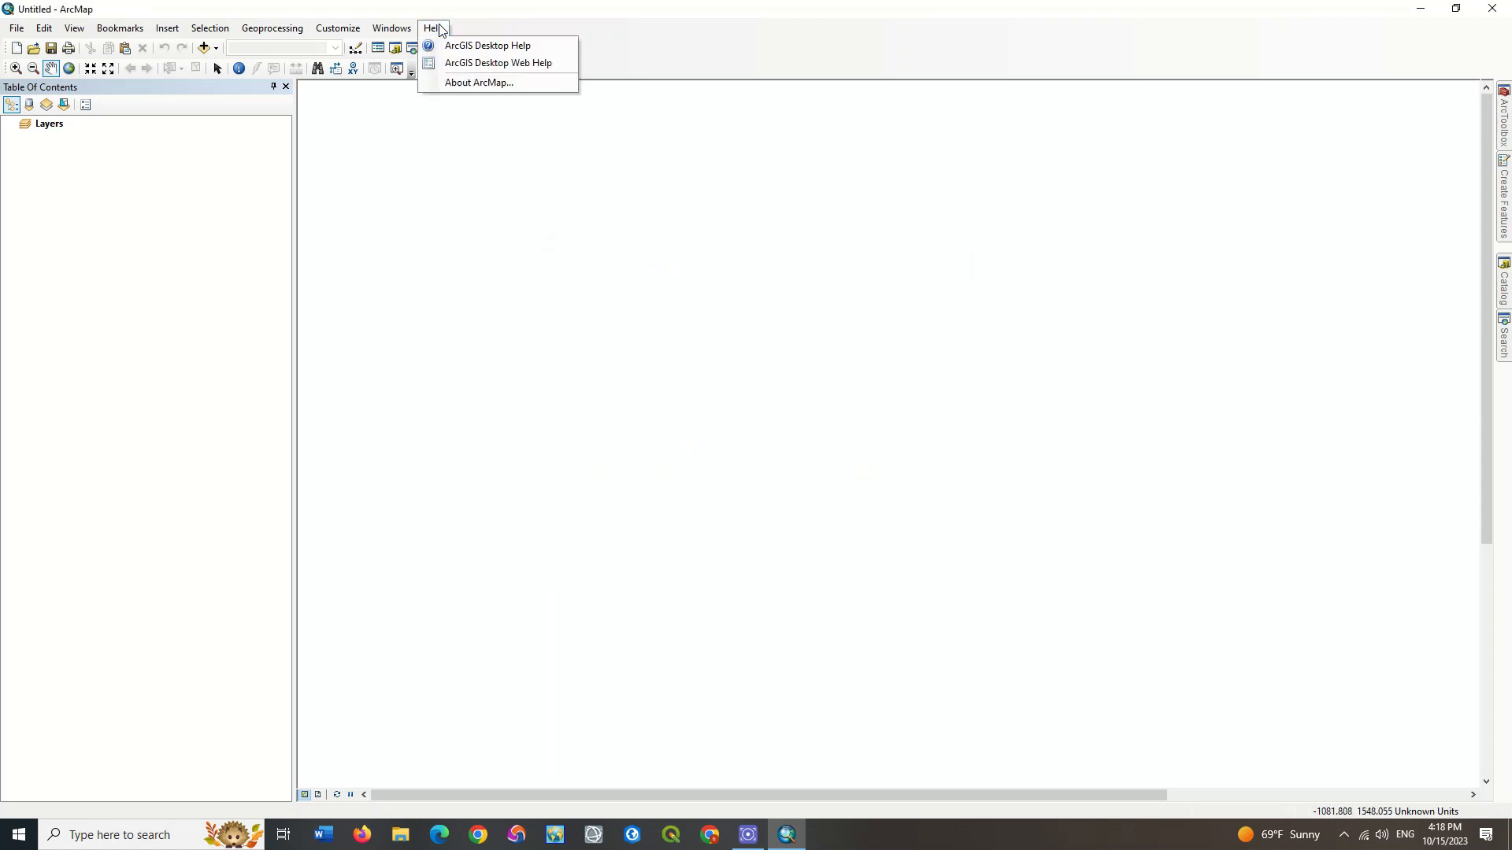
click(545, 46)
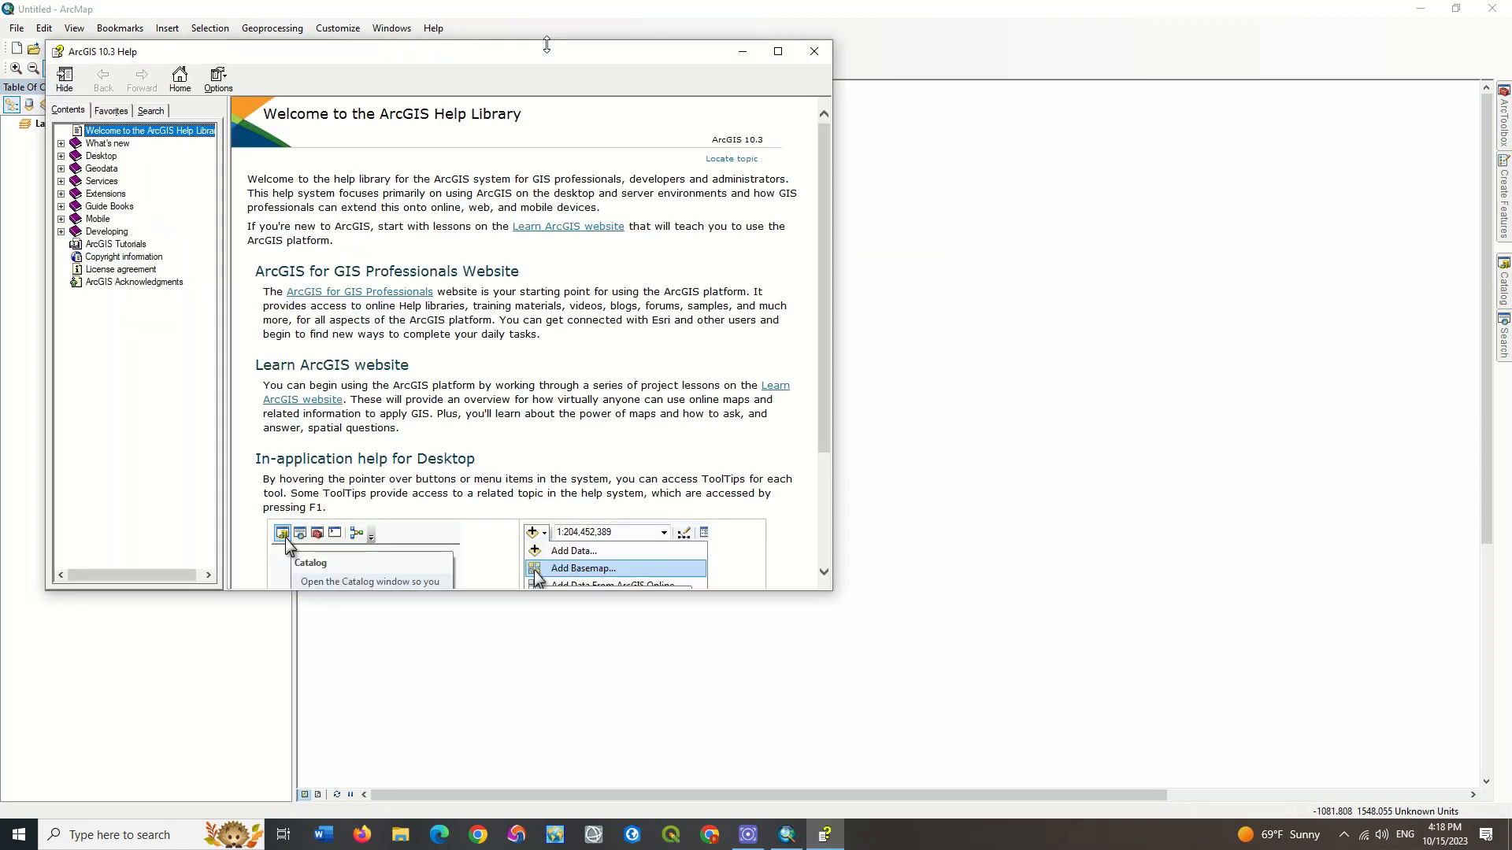
click(62, 168)
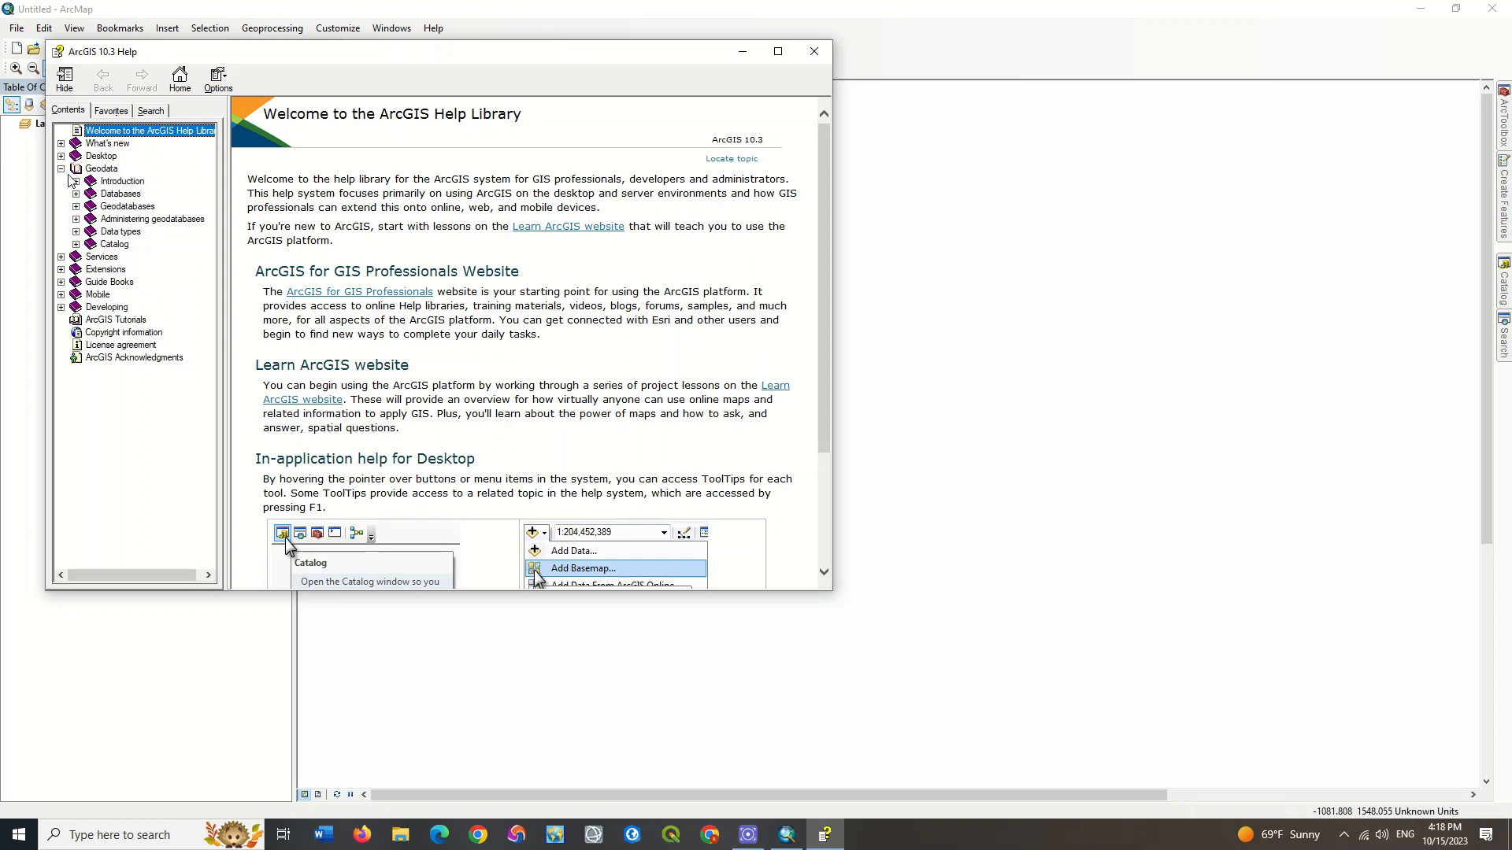
click(77, 244)
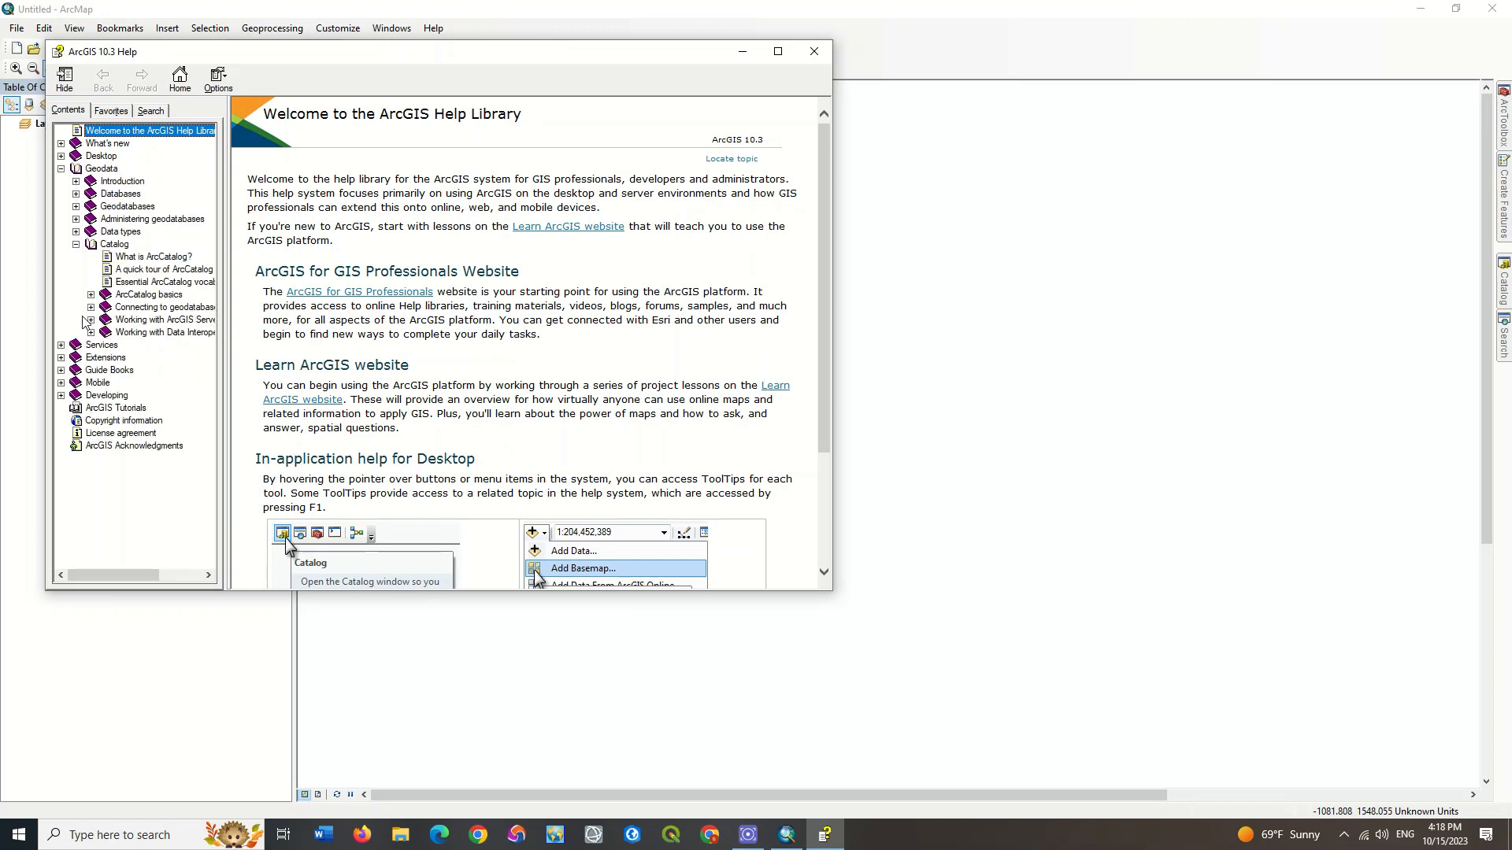
click(92, 307)
click(165, 320)
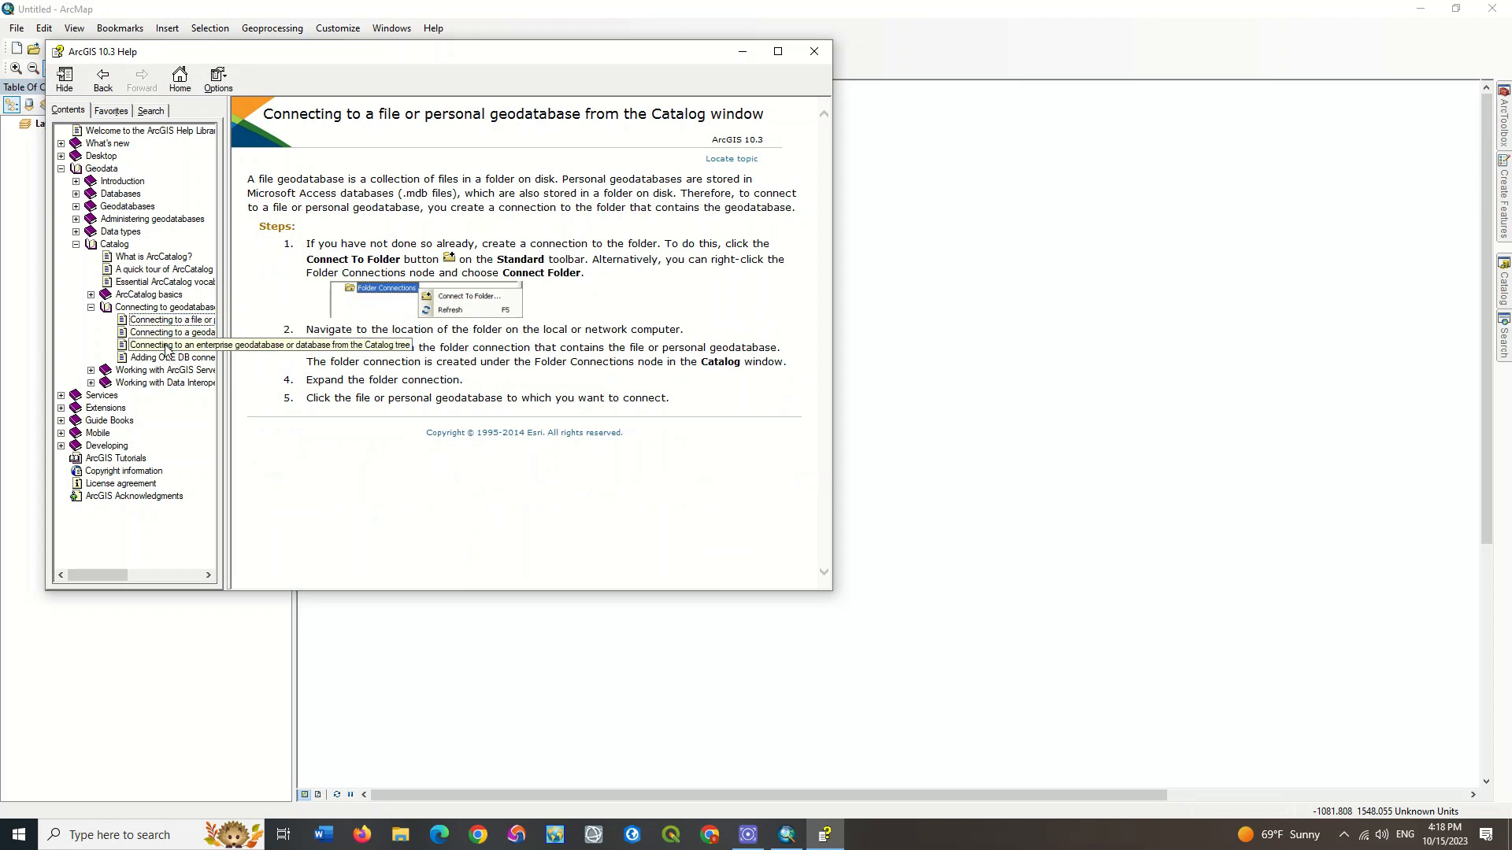
click(169, 345)
scroll(393, 311, down, 3)
scroll(392, 310, up, 3)
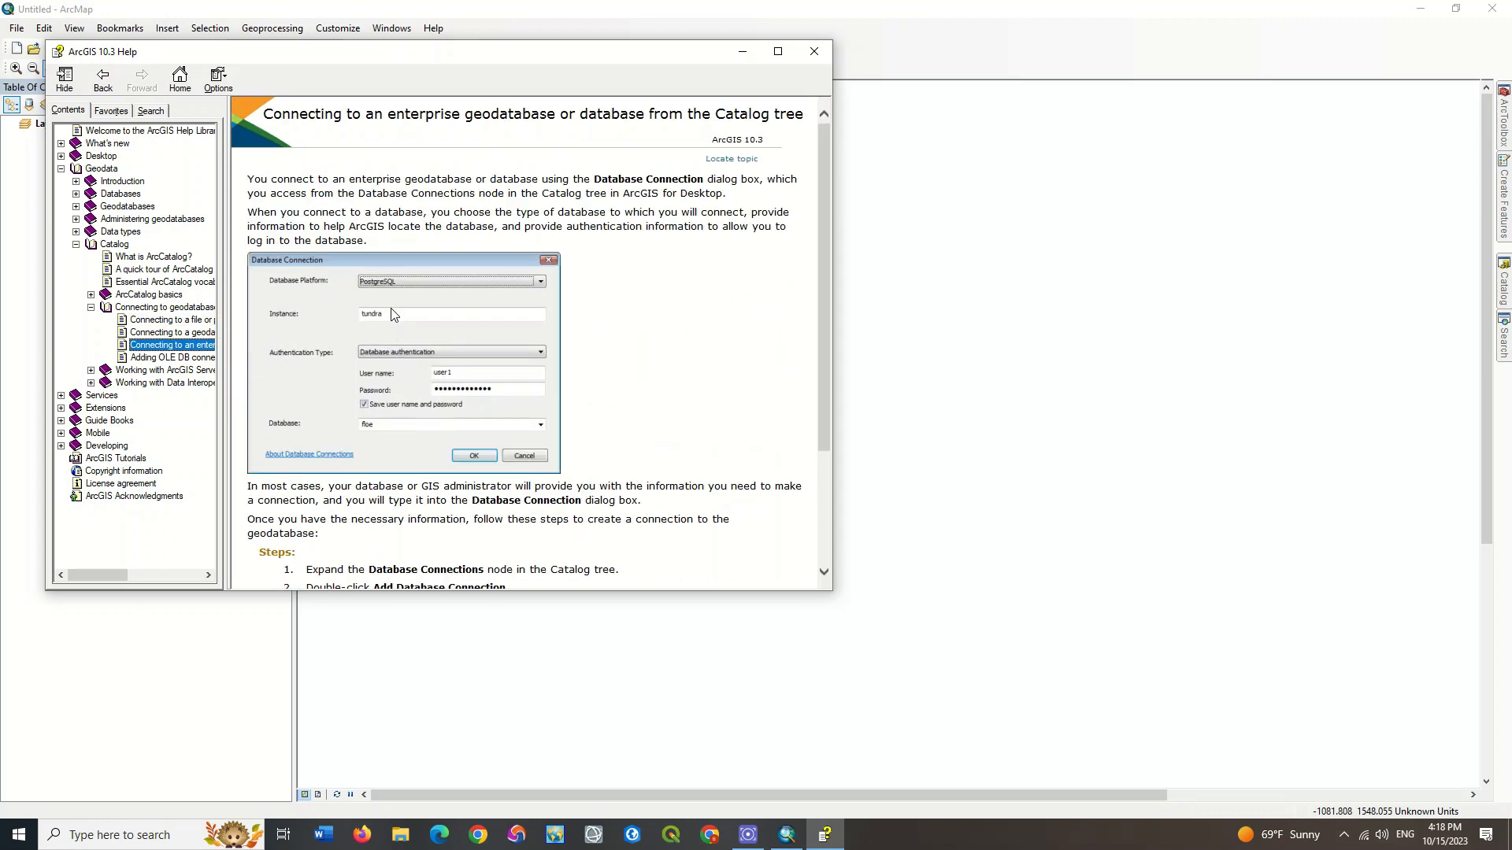
Read the "Clipping the Data Frame" topic under Desktop, Mapping, Page layouts, with the help contents pane widened to show full titles.
click(61, 156)
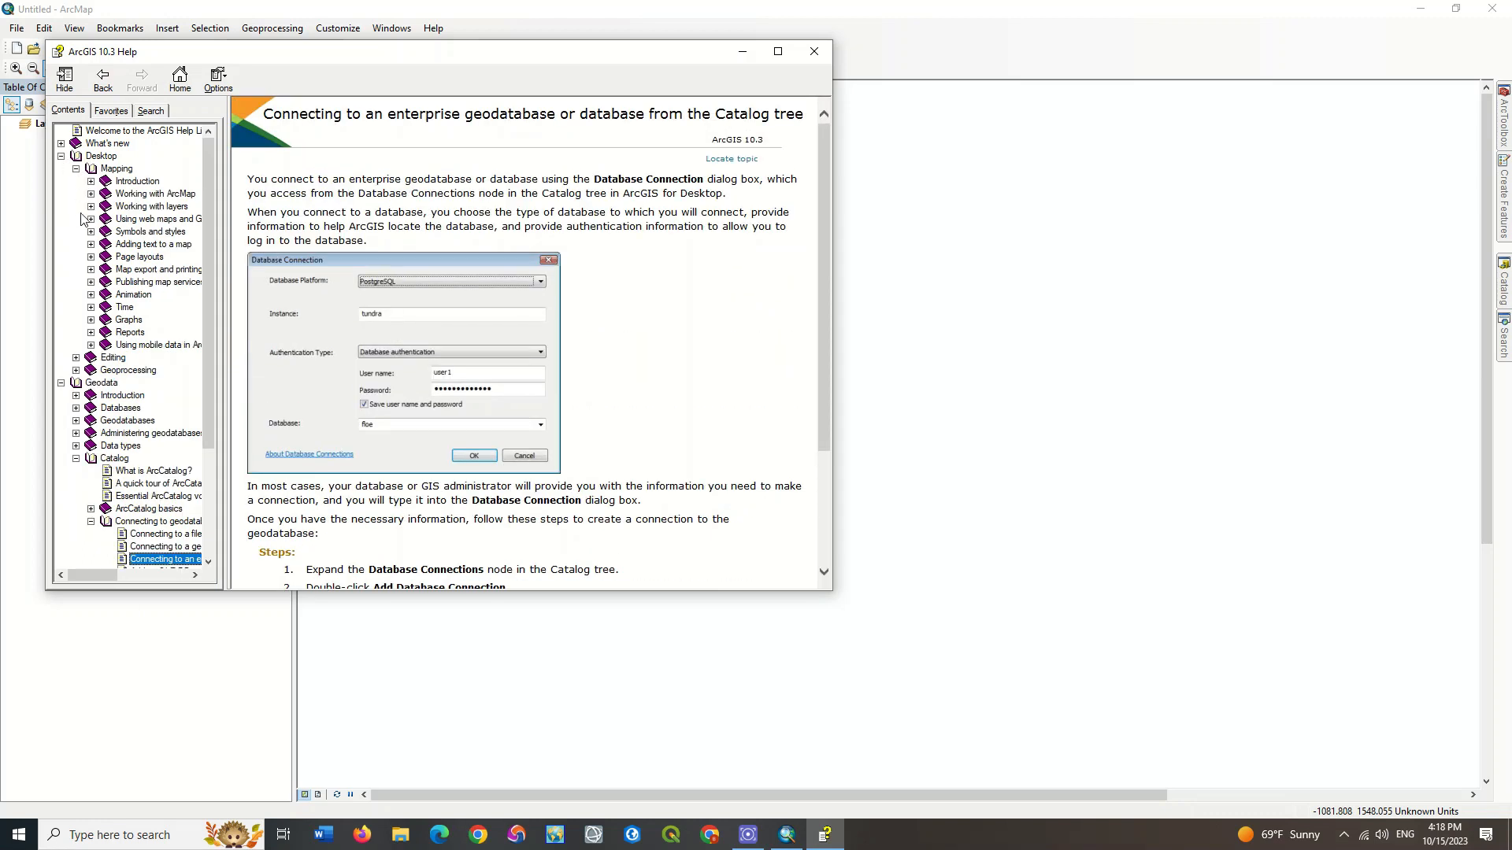
click(91, 256)
drag(228, 285, 393, 285)
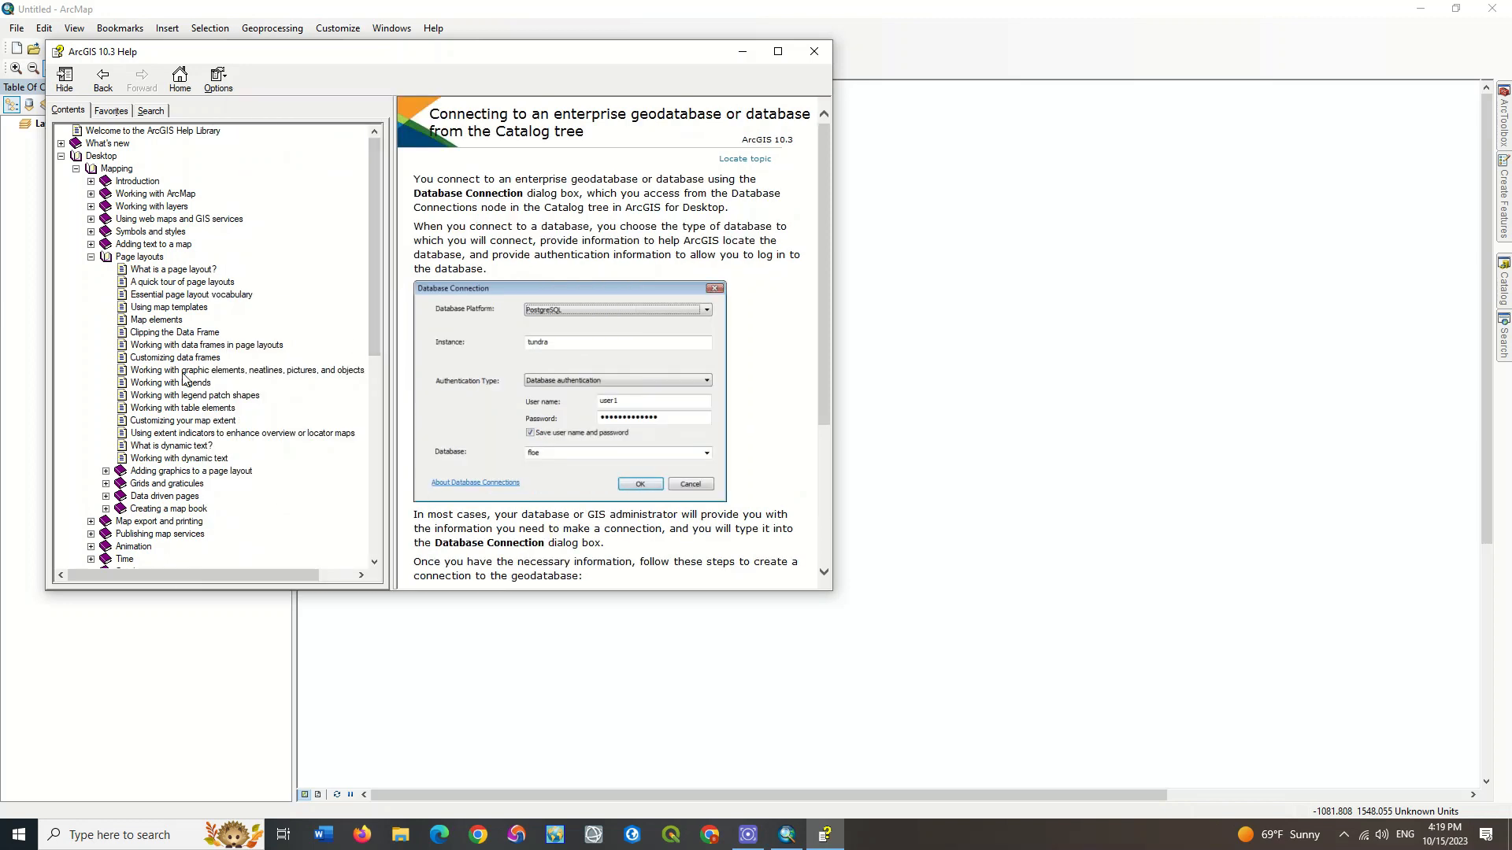
click(166, 332)
scroll(512, 281, down, 10)
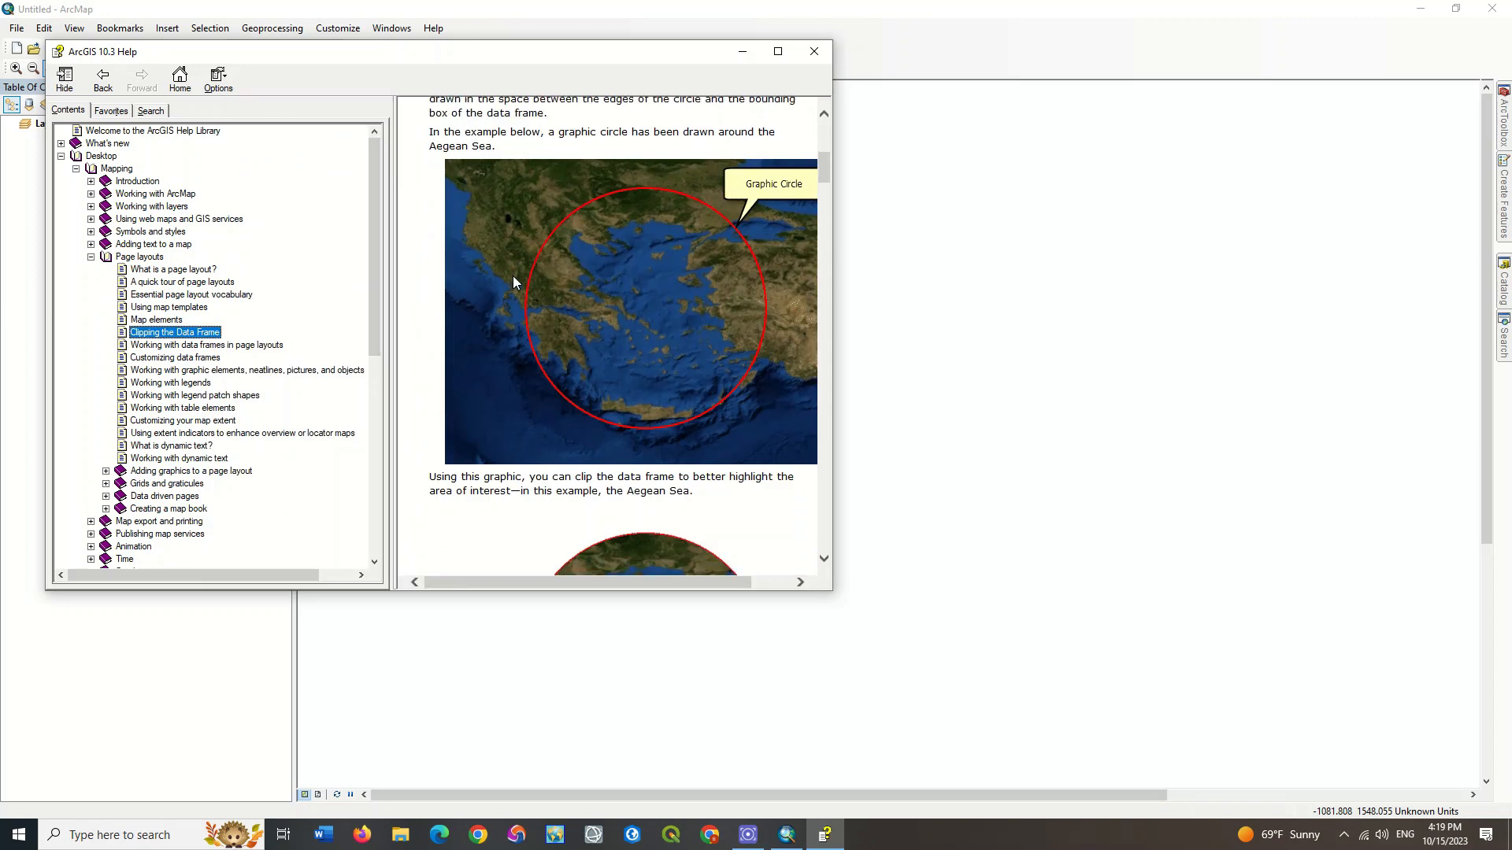
scroll(512, 280, down, 10)
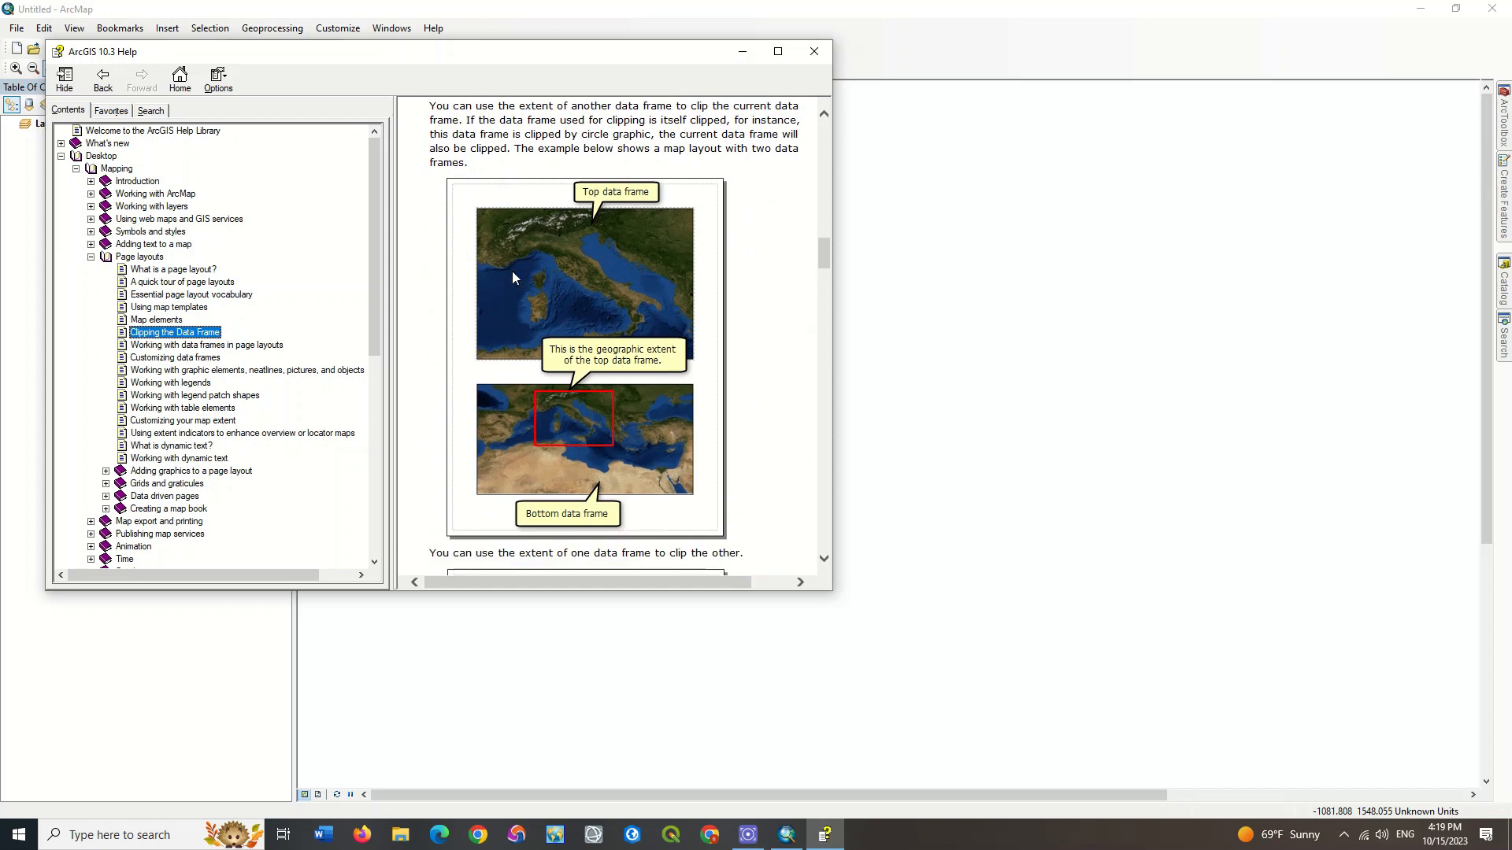
scroll(511, 277, down, 10)
scroll(513, 277, down, 10)
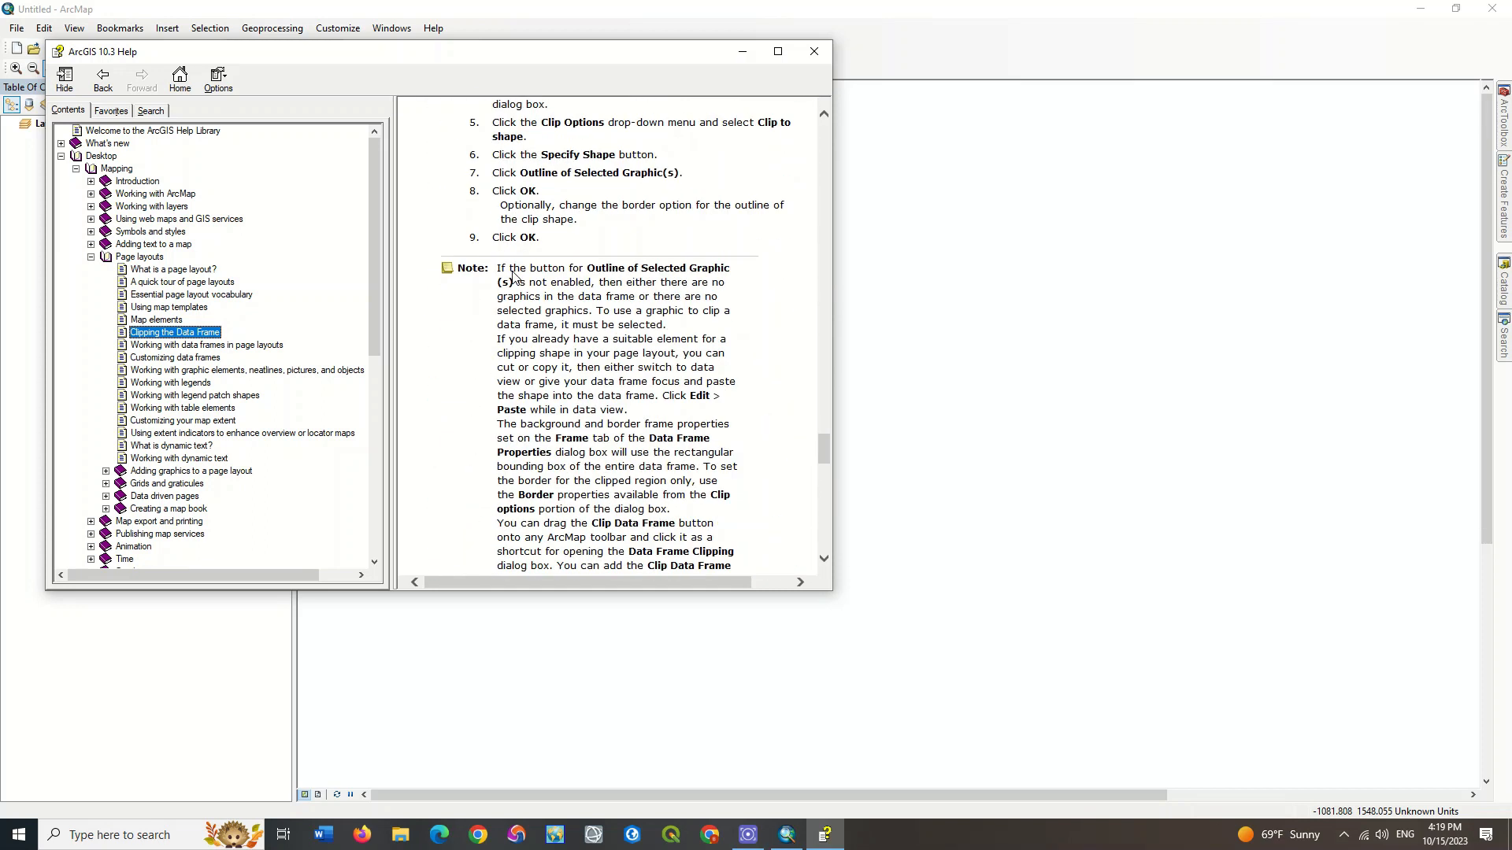
scroll(513, 277, down, 10)
Read the "Map elements" help topic to its end and close the help window.
click(154, 320)
scroll(582, 307, down, 15)
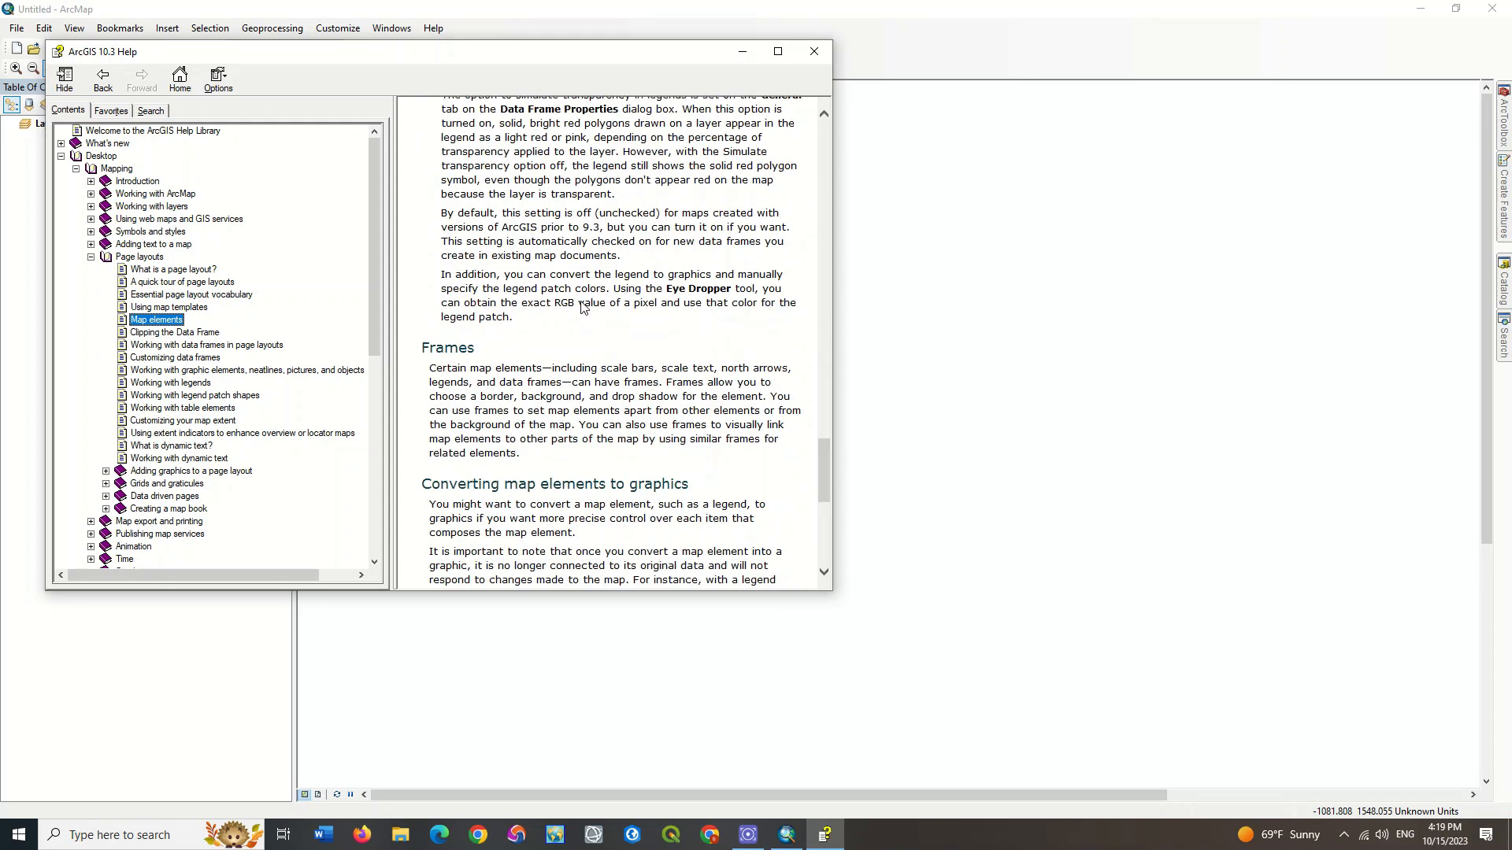
scroll(582, 307, down, 10)
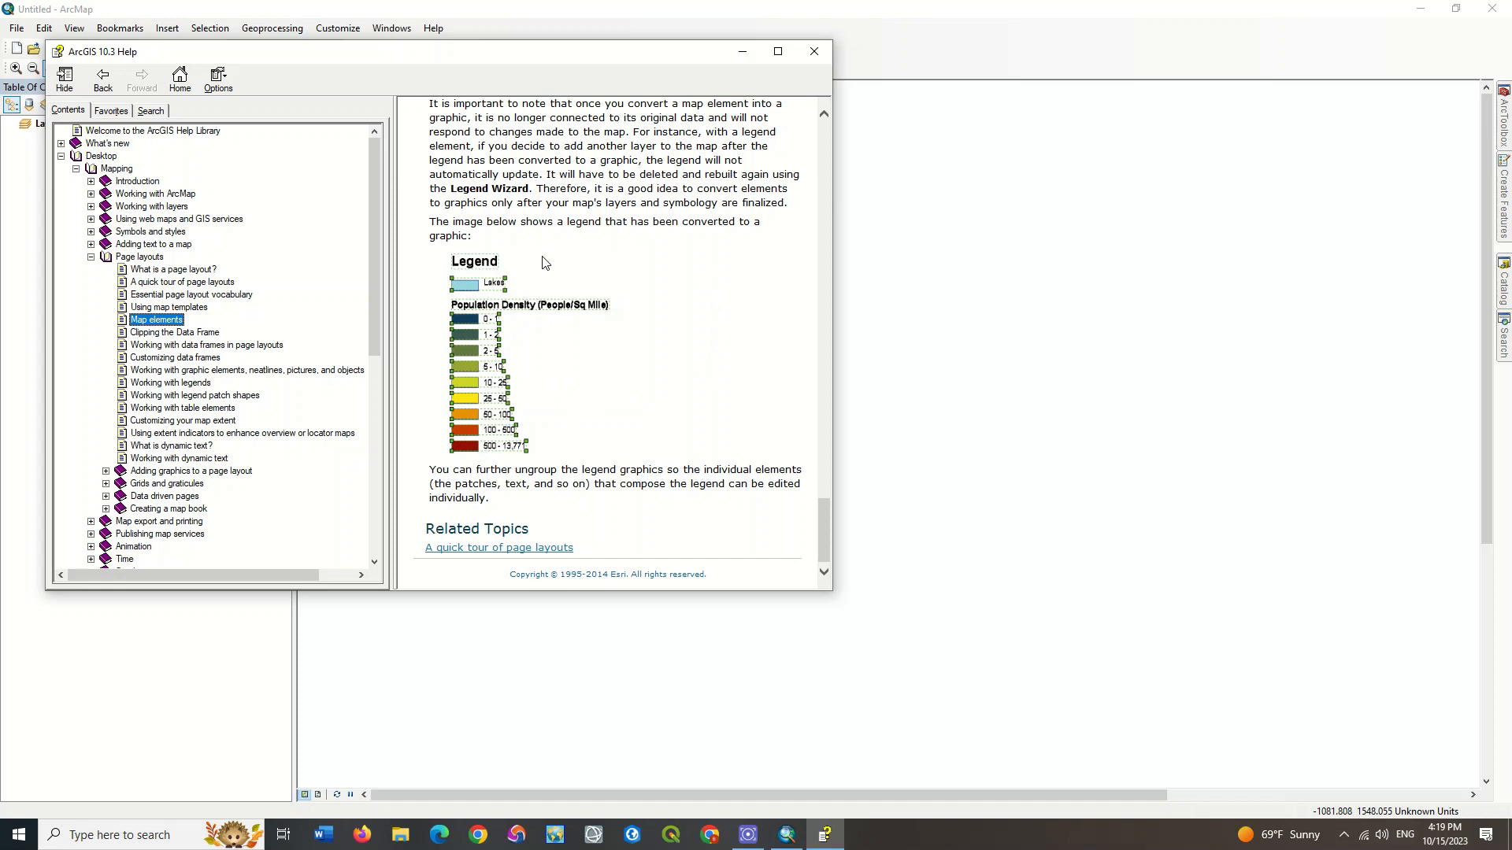
click(814, 51)
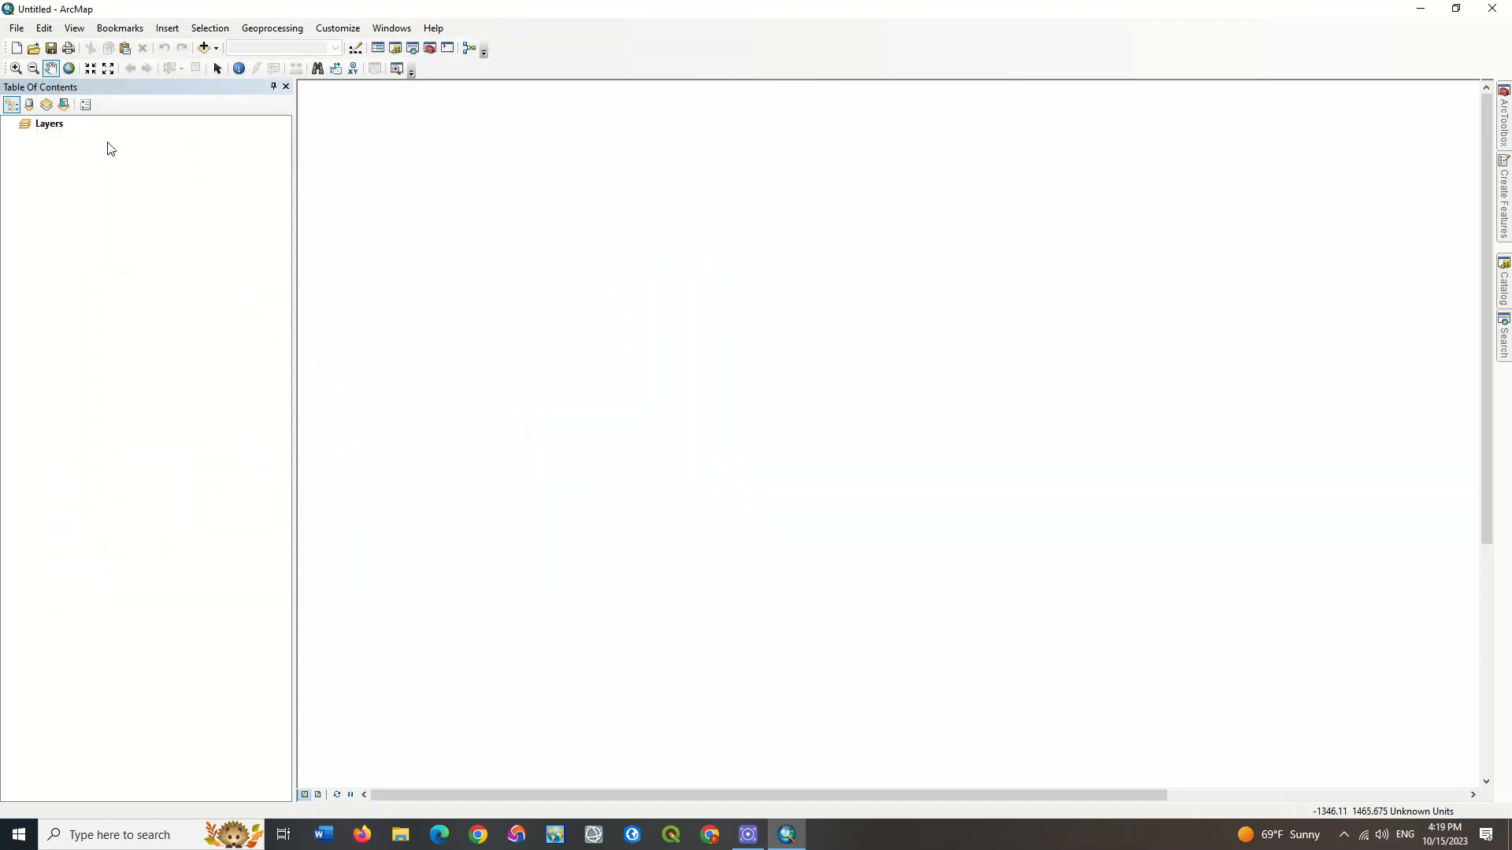
Dock the Table Of Contents window below the map, and return it to its original place beside the map.
click(43, 89)
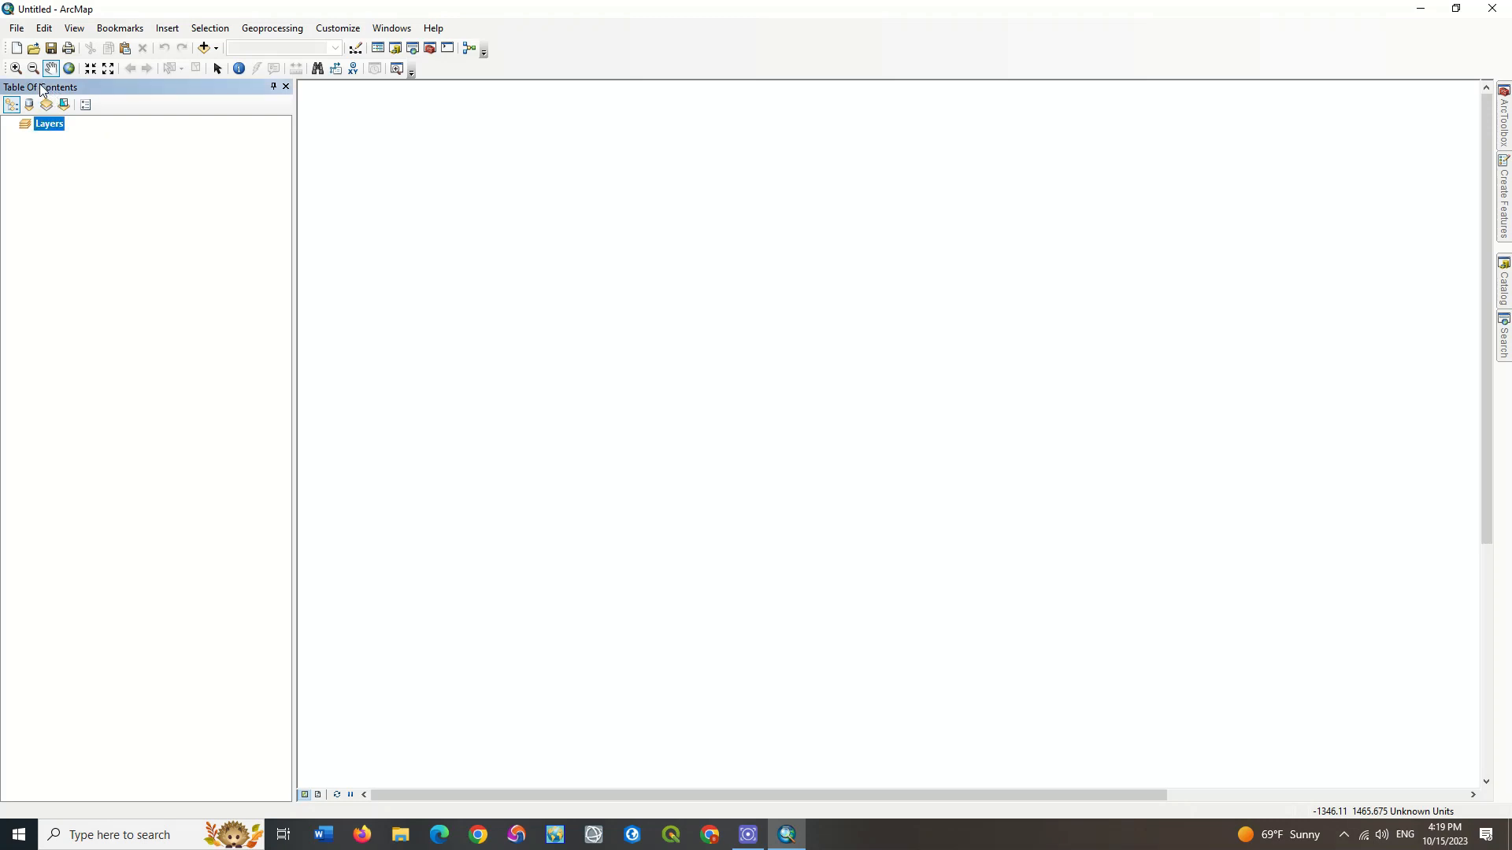
drag(40, 84, 748, 465)
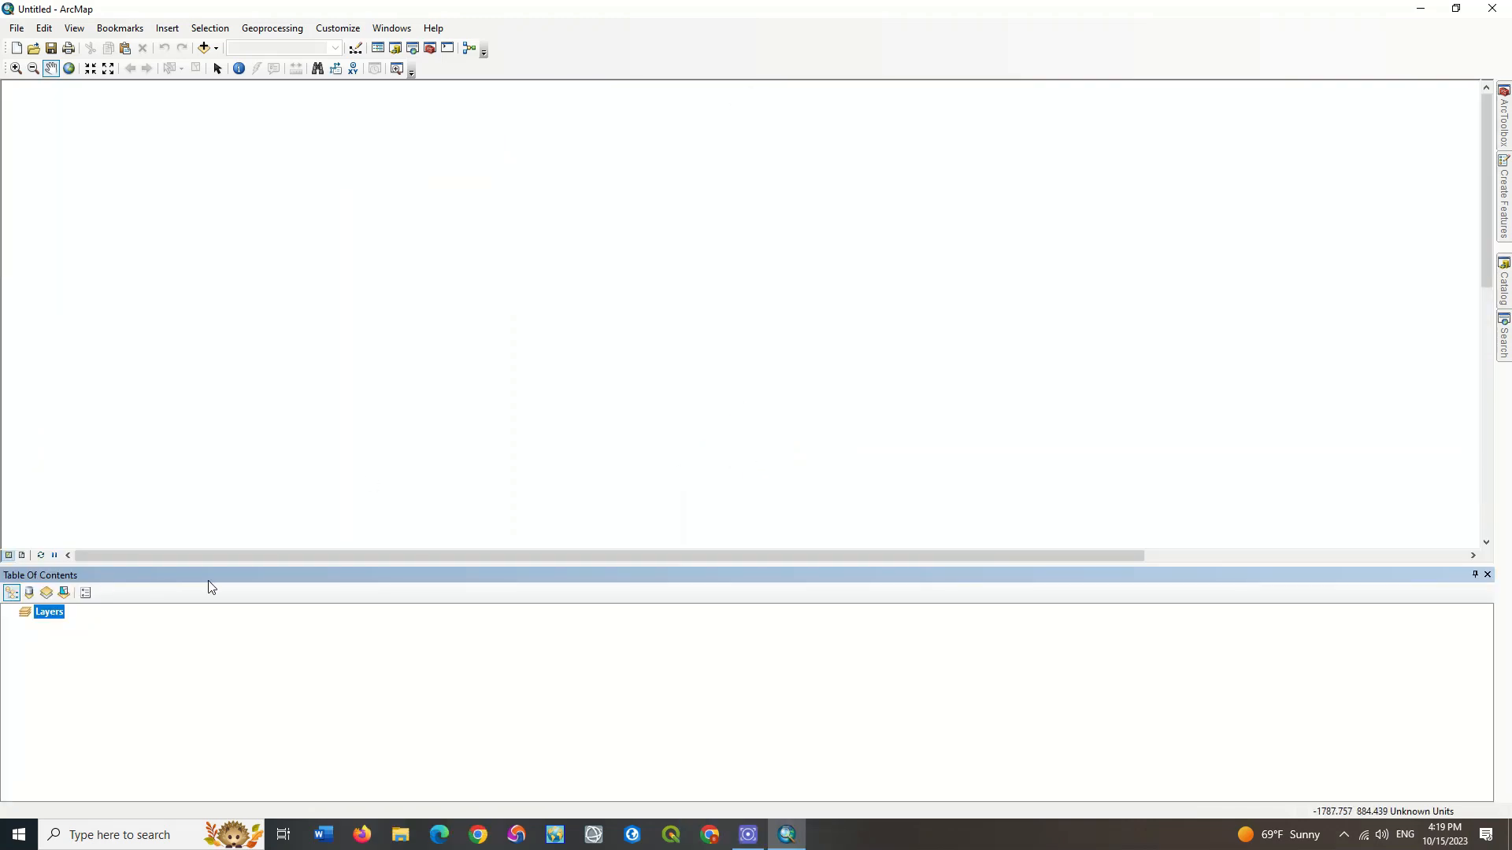
drag(210, 574, 34, 442)
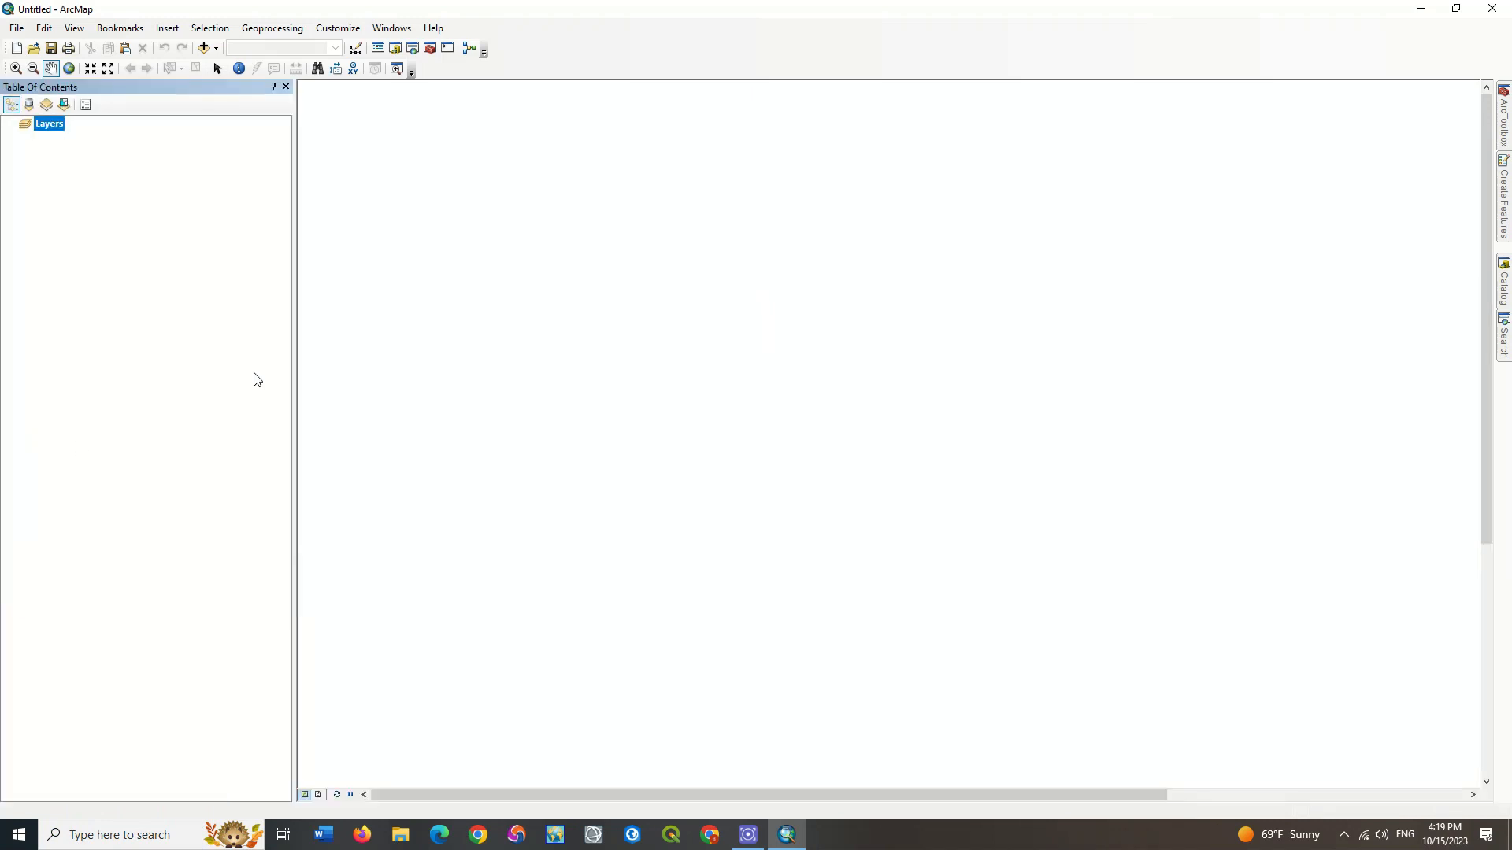
Set the Table Of Contents window to auto-hide, reveal it, and pin it open again.
click(275, 88)
mouse_move(12, 132)
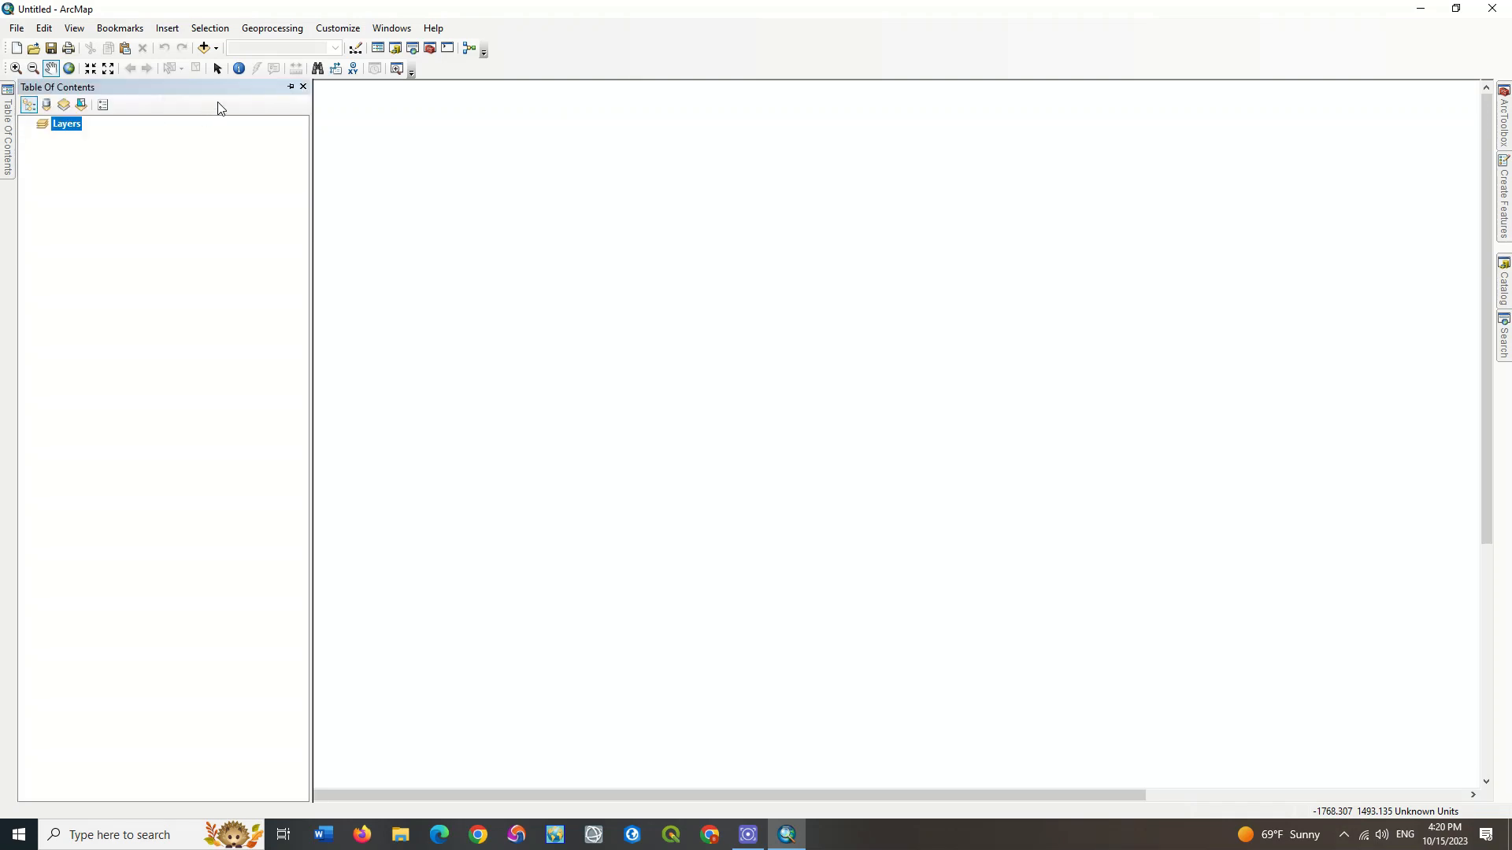
click(292, 87)
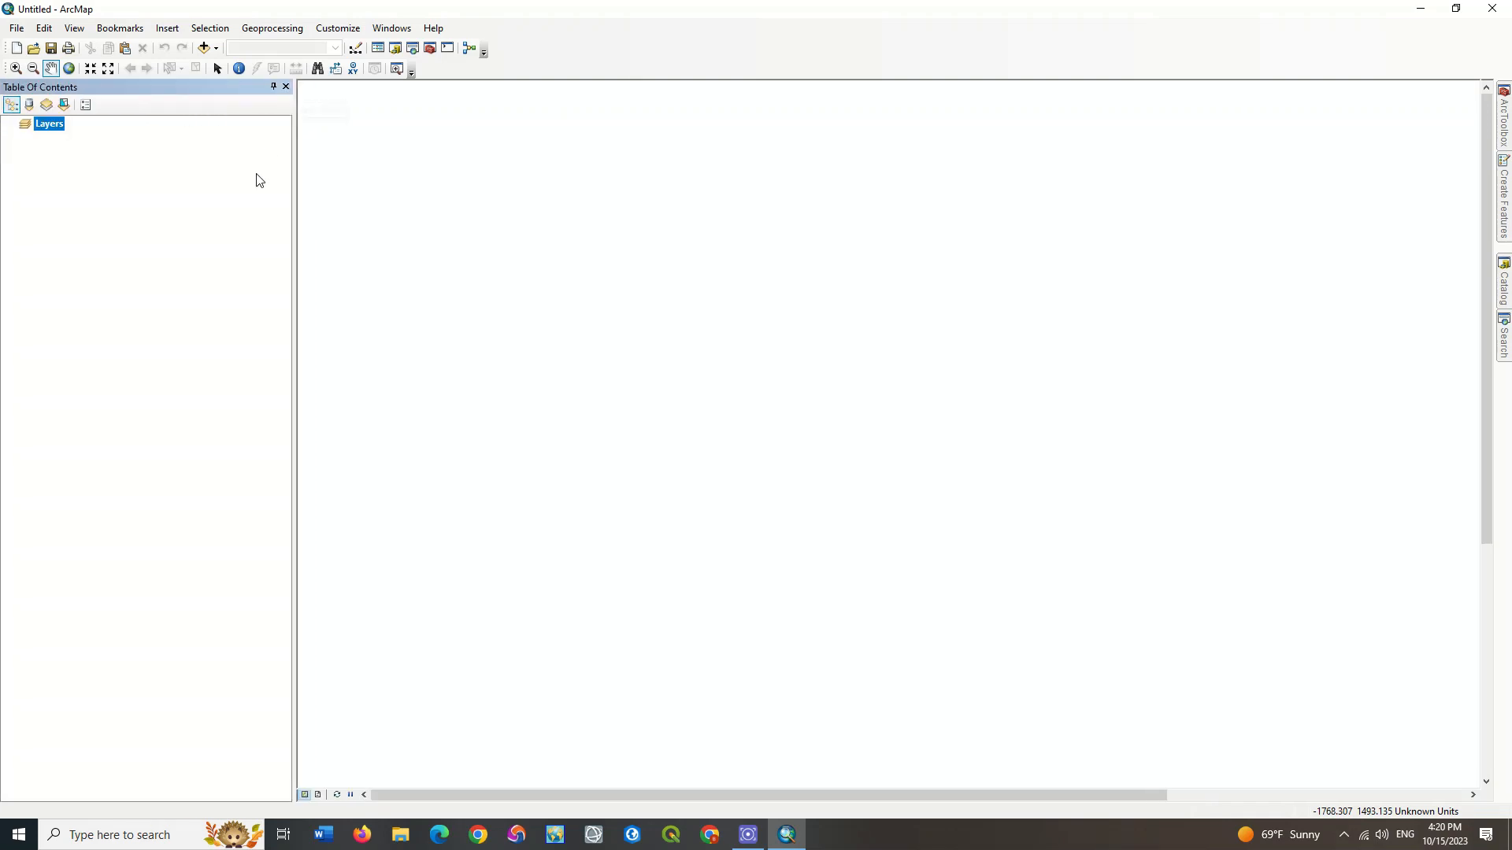
Look at the Table Of Contents listed by source, visibility and selection, and return to listing by drawing order.
click(152, 201)
click(29, 105)
click(46, 105)
click(65, 105)
click(11, 105)
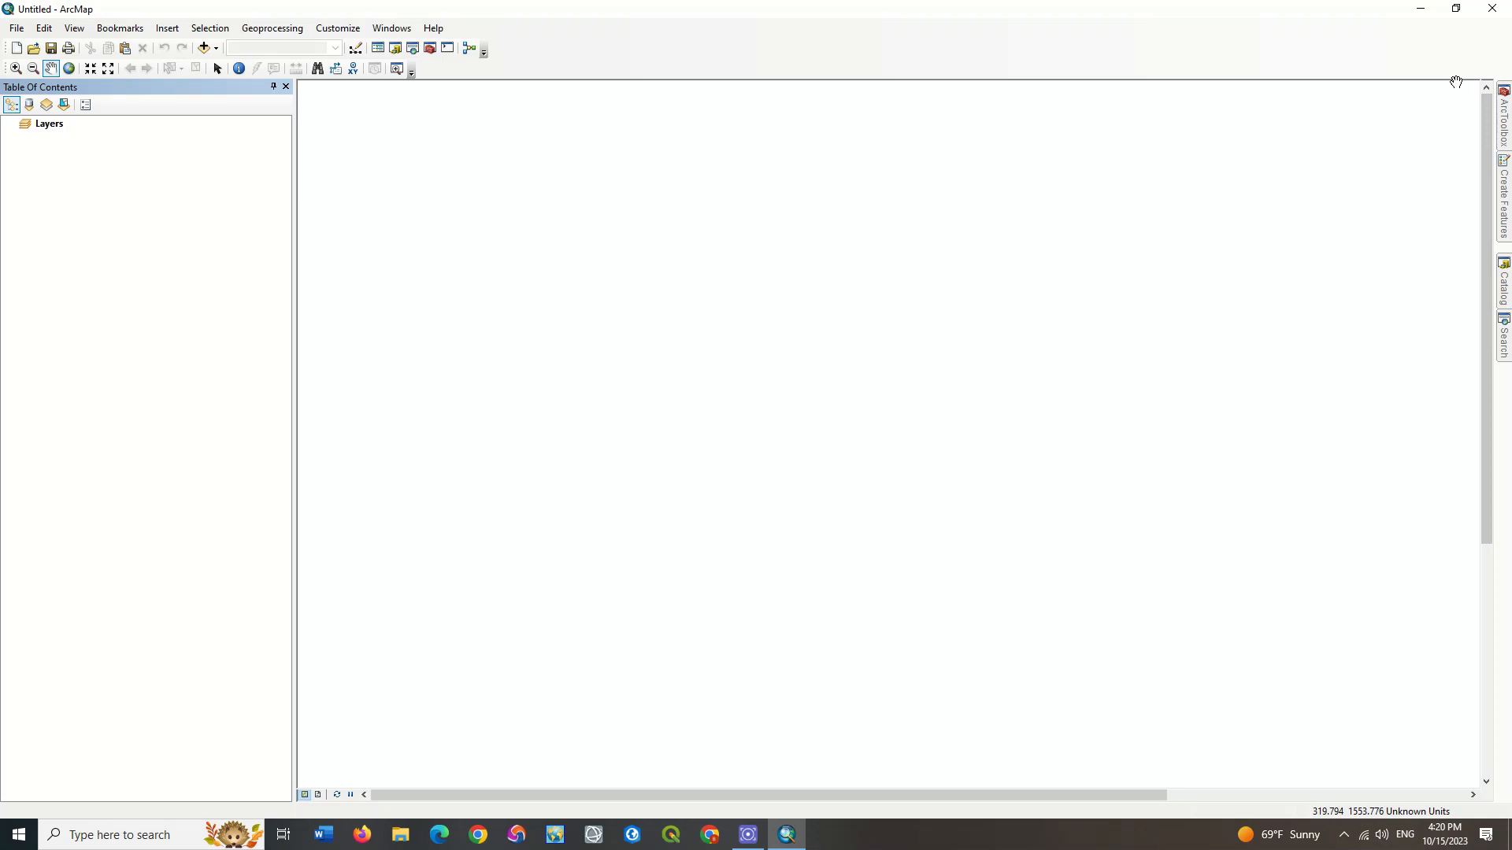
View the auto-hidden Search, Catalog, Create Features and ArcToolbox windows, collapsing GIS Servers and Toolboxes in the Catalog tree.
click(1503, 347)
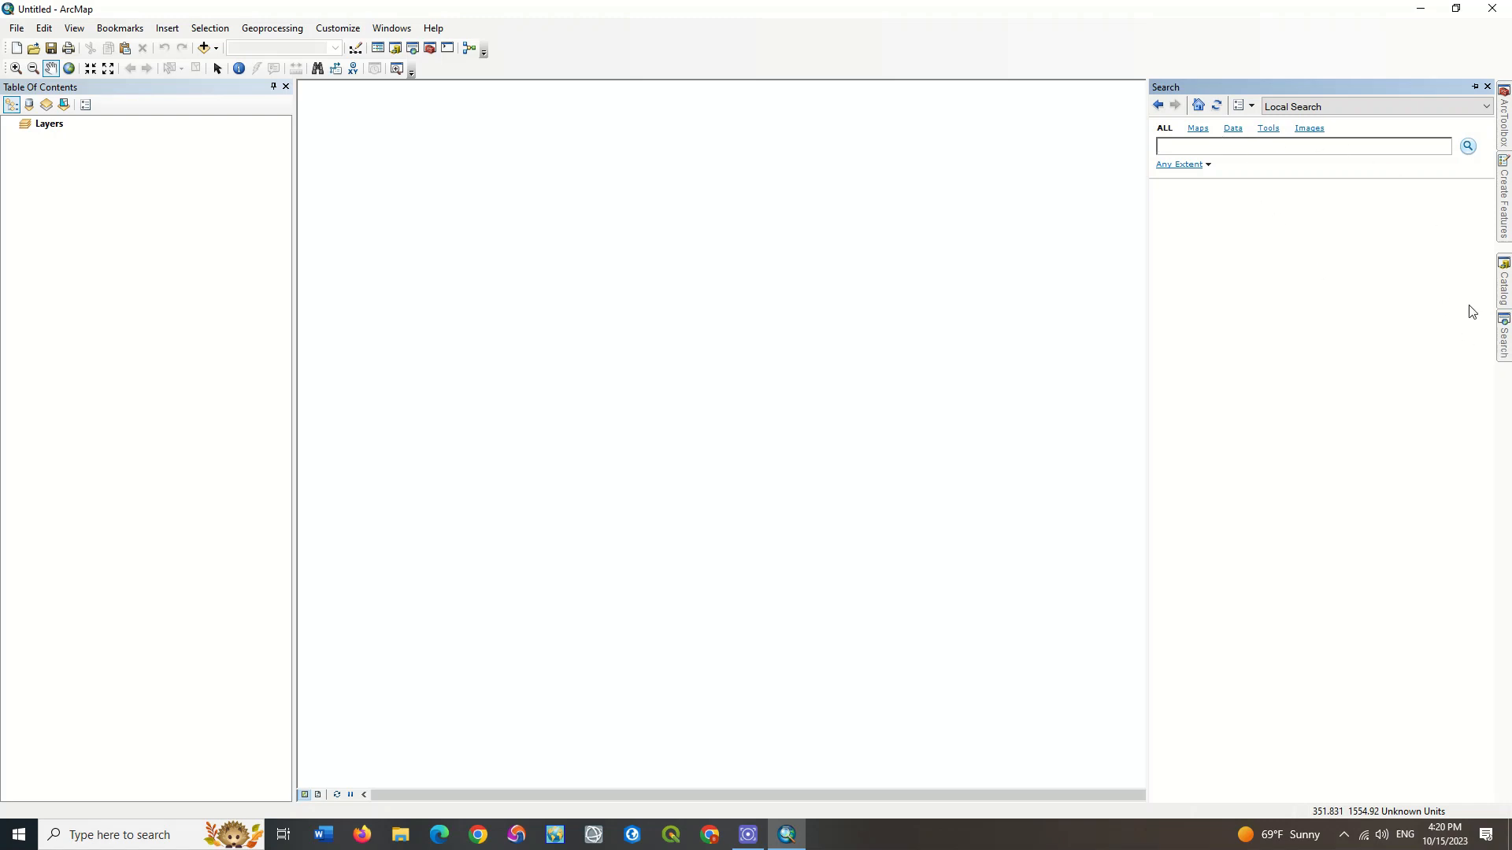
click(1503, 288)
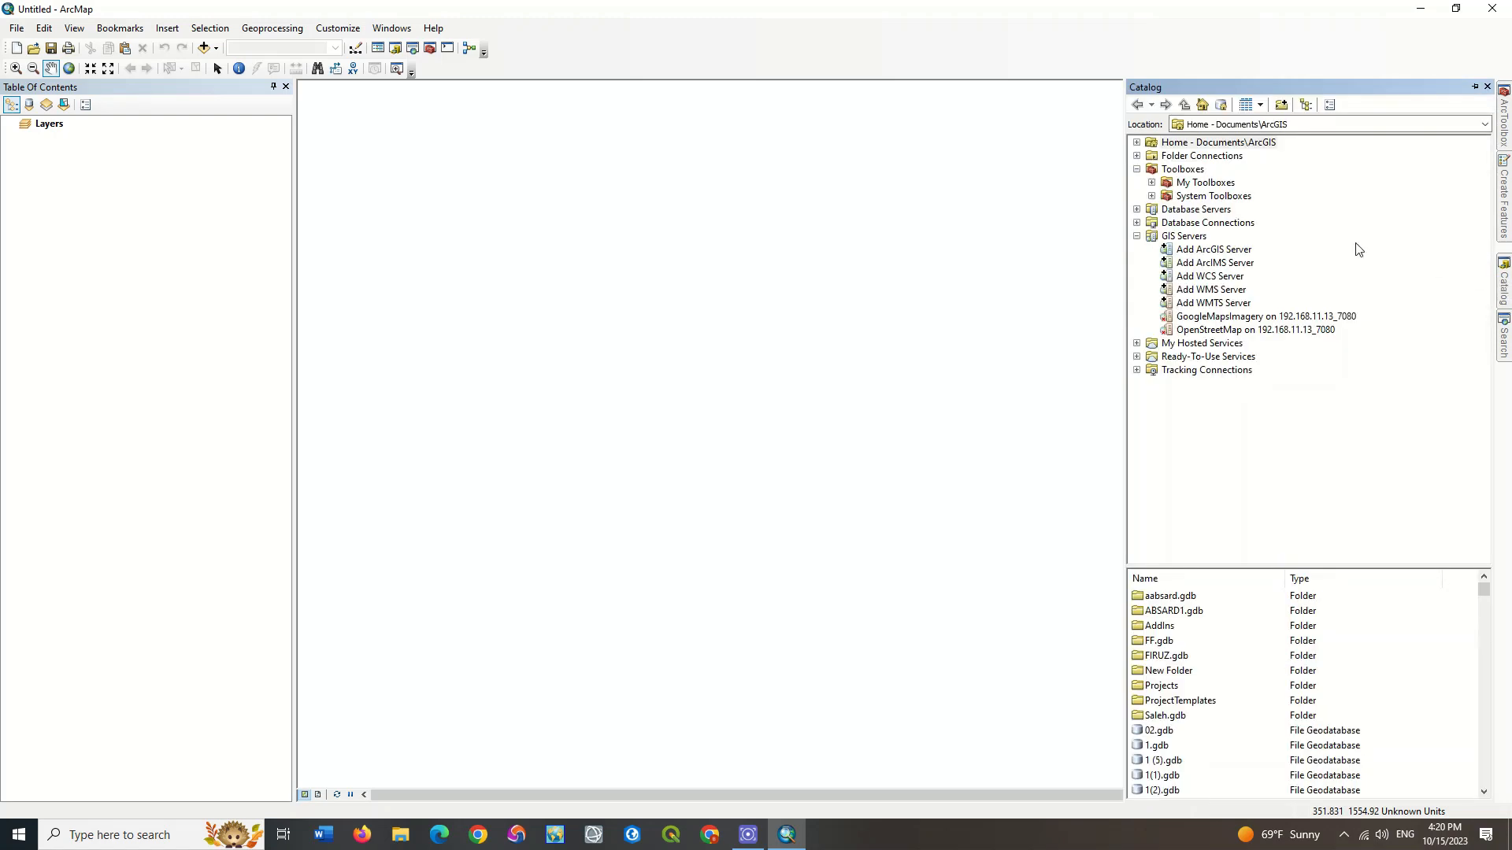
click(1136, 236)
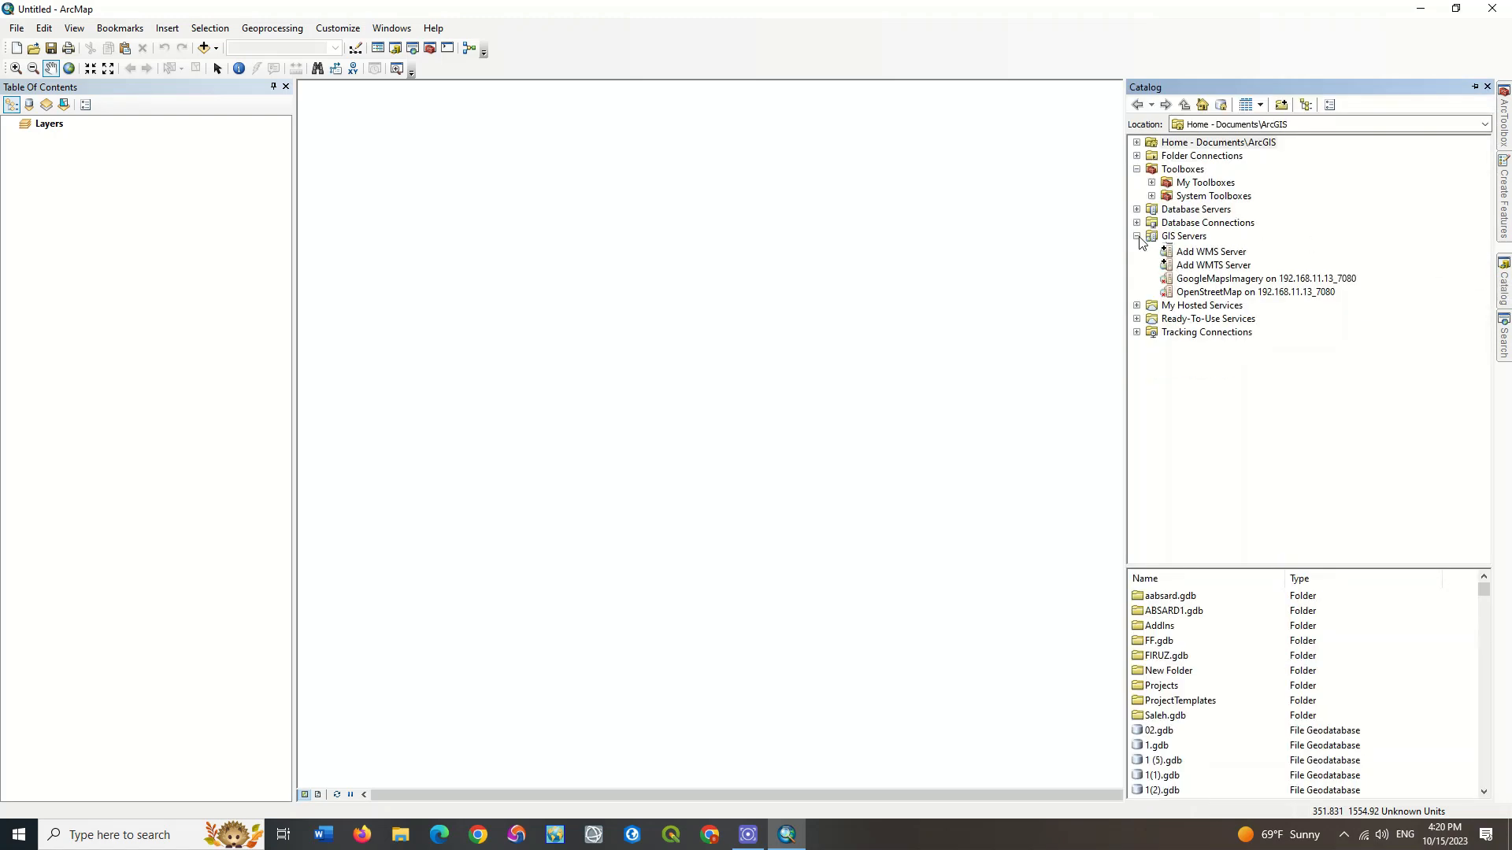
click(1137, 169)
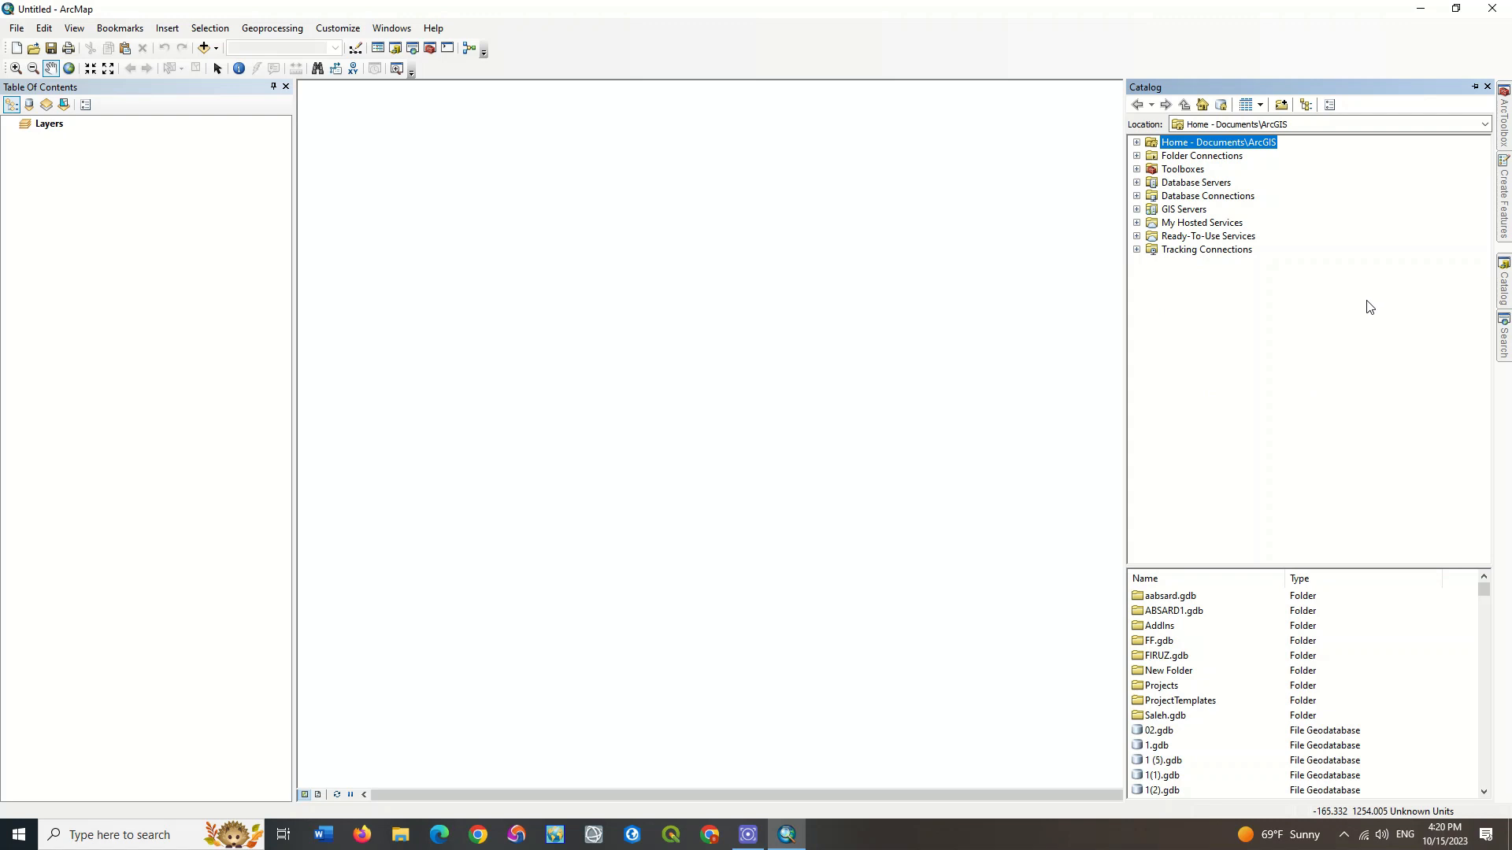
click(1504, 230)
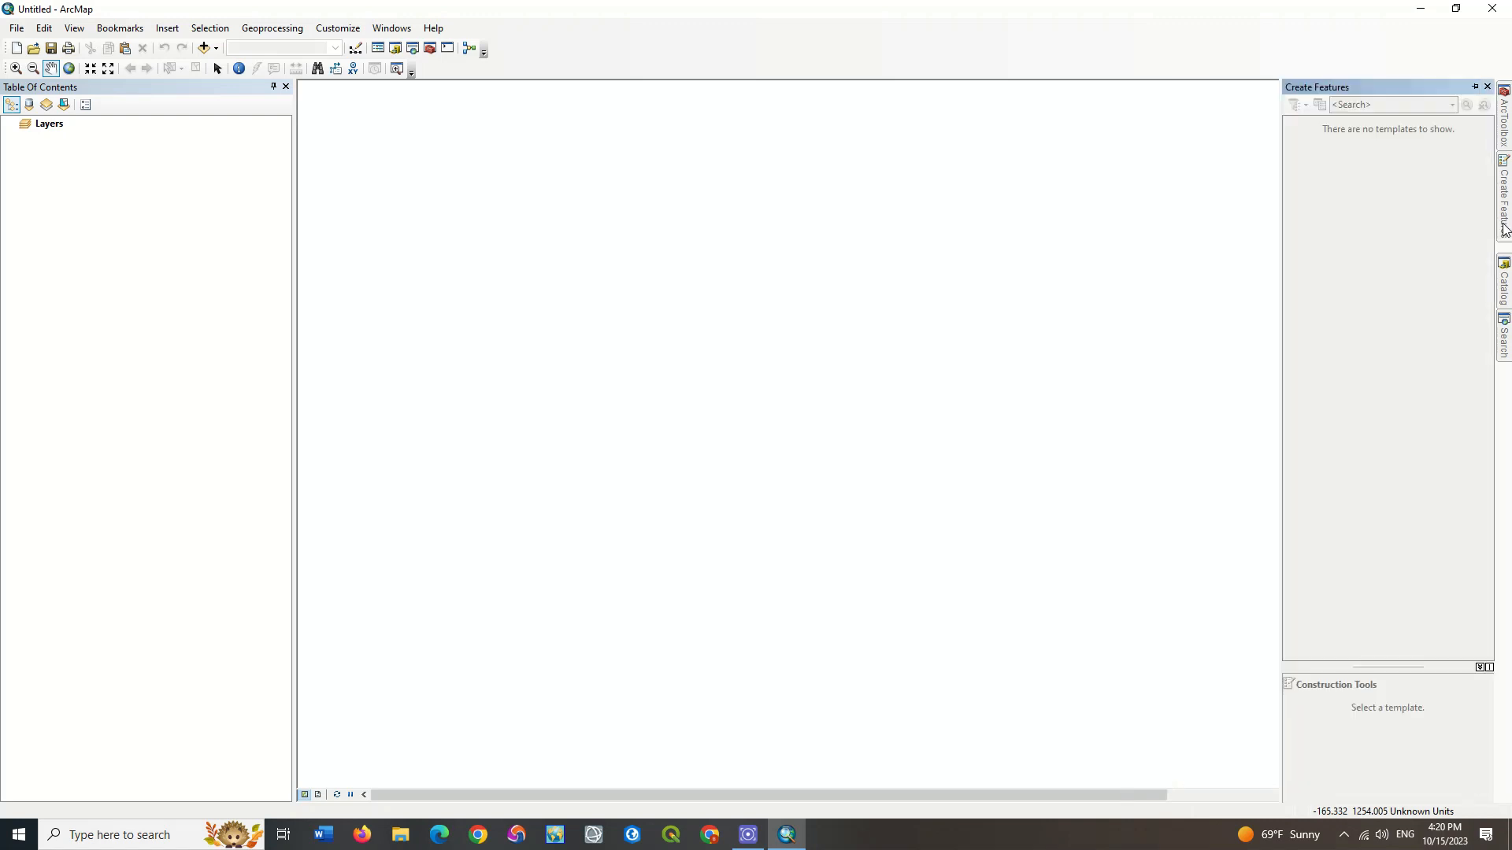
click(1507, 139)
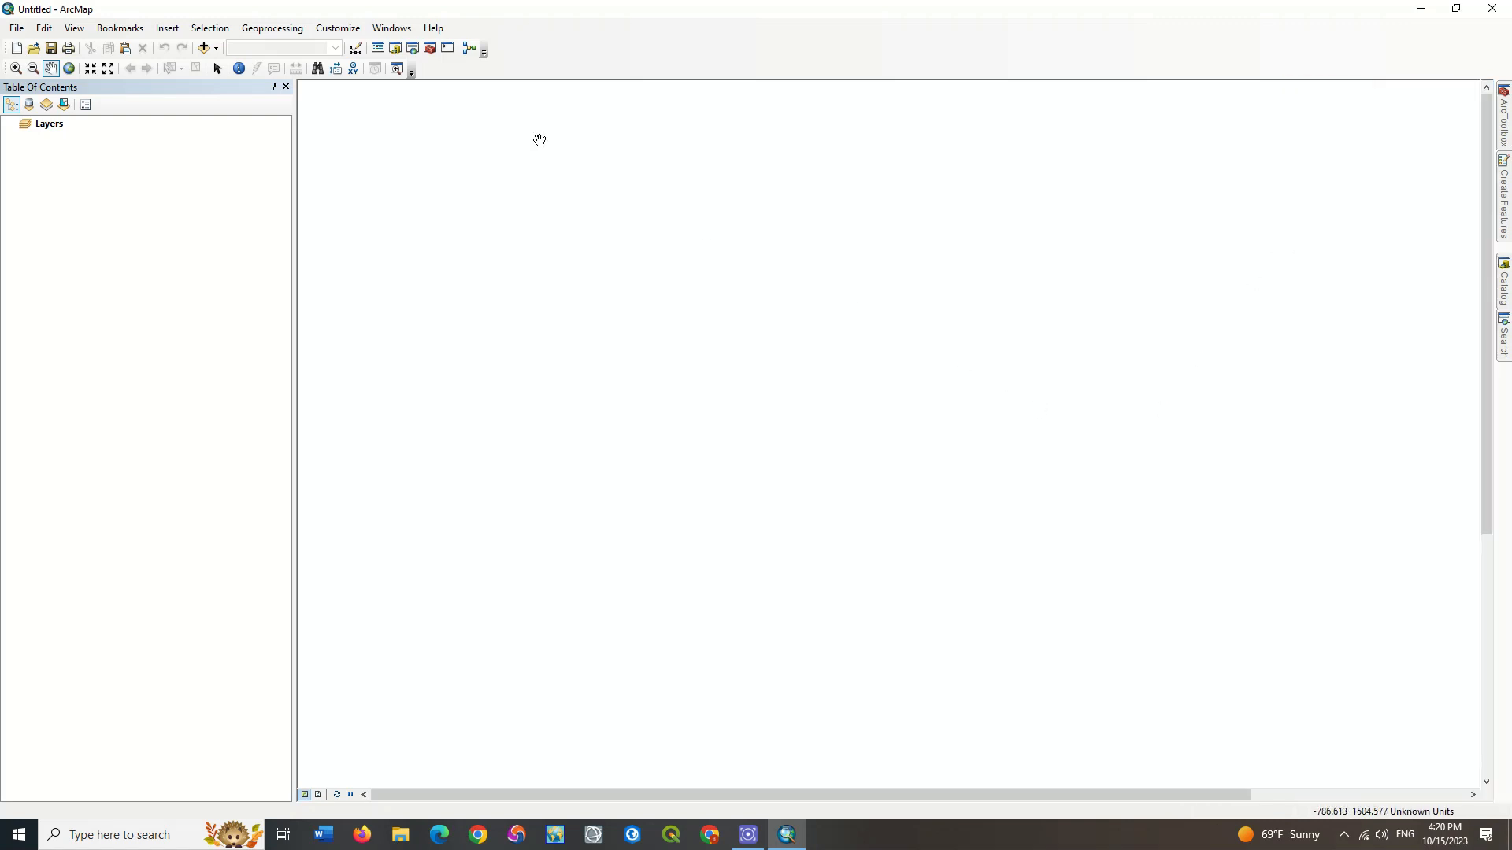
Bring up the Search window, and close the Search, Catalog and Table Of Contents windows.
click(391, 31)
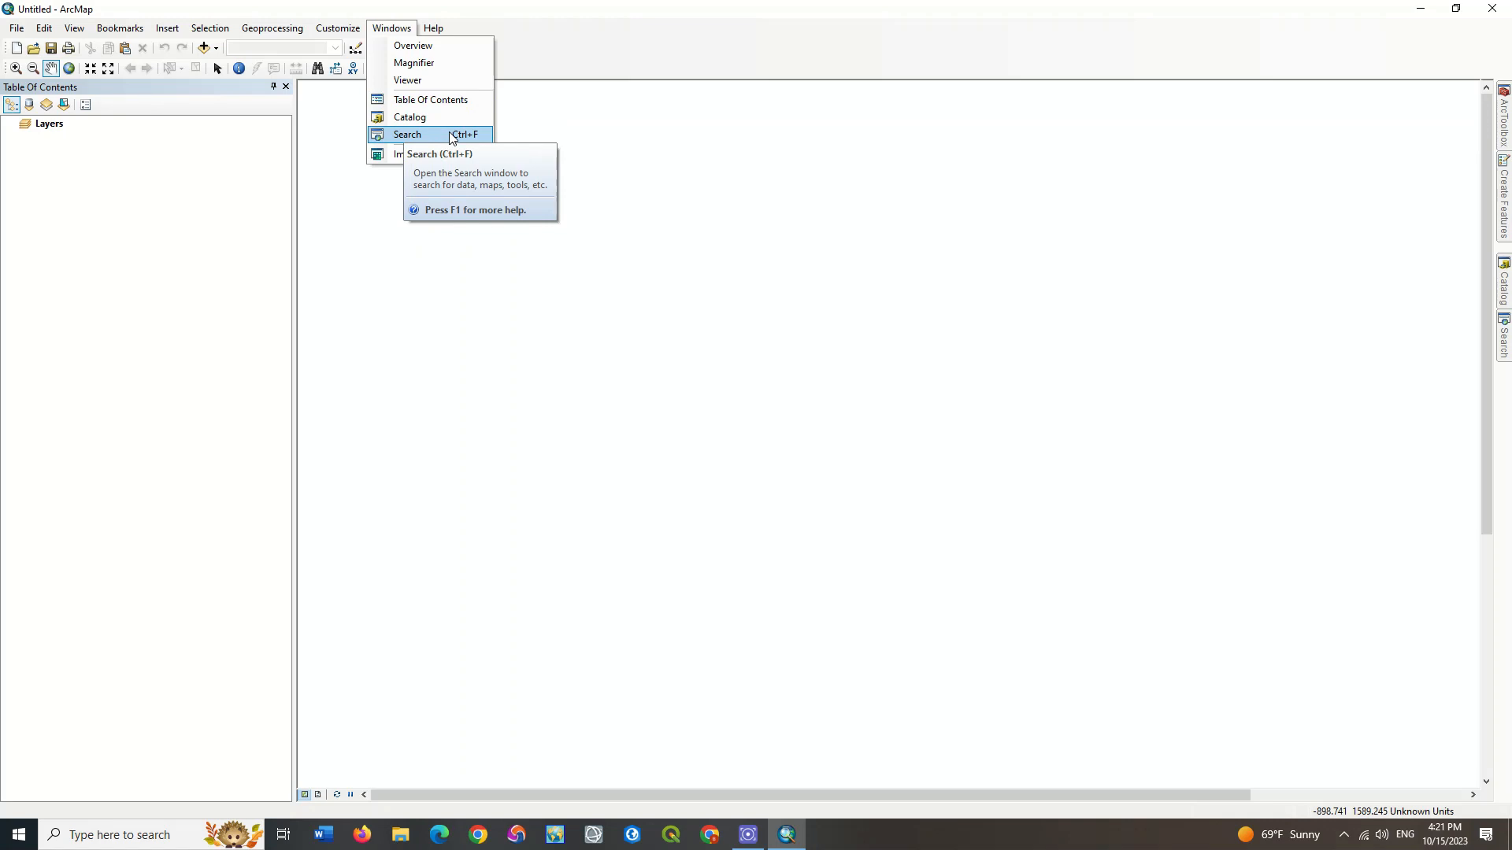
click(452, 137)
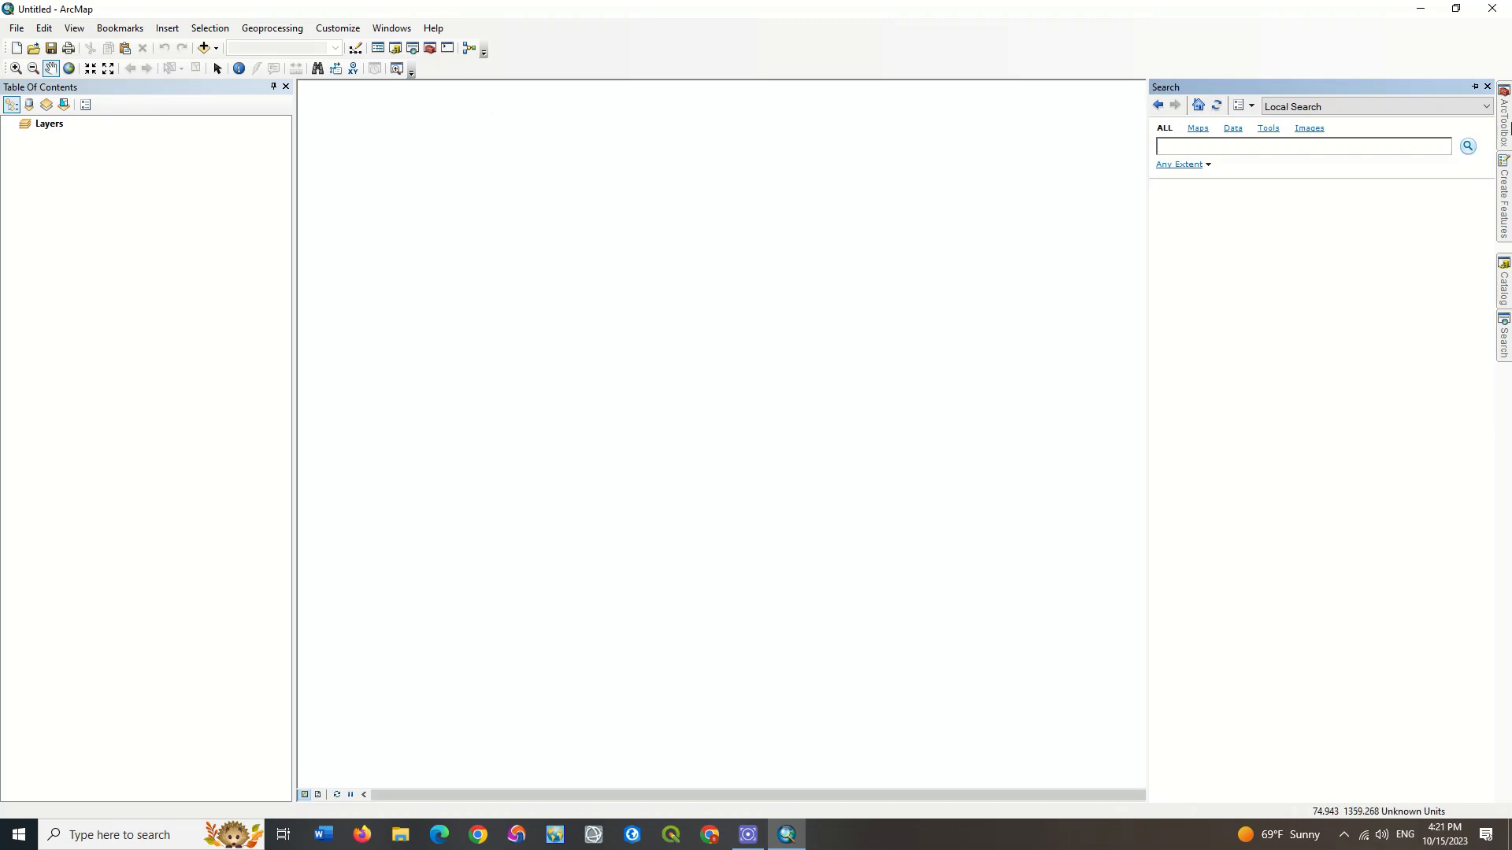
click(1486, 86)
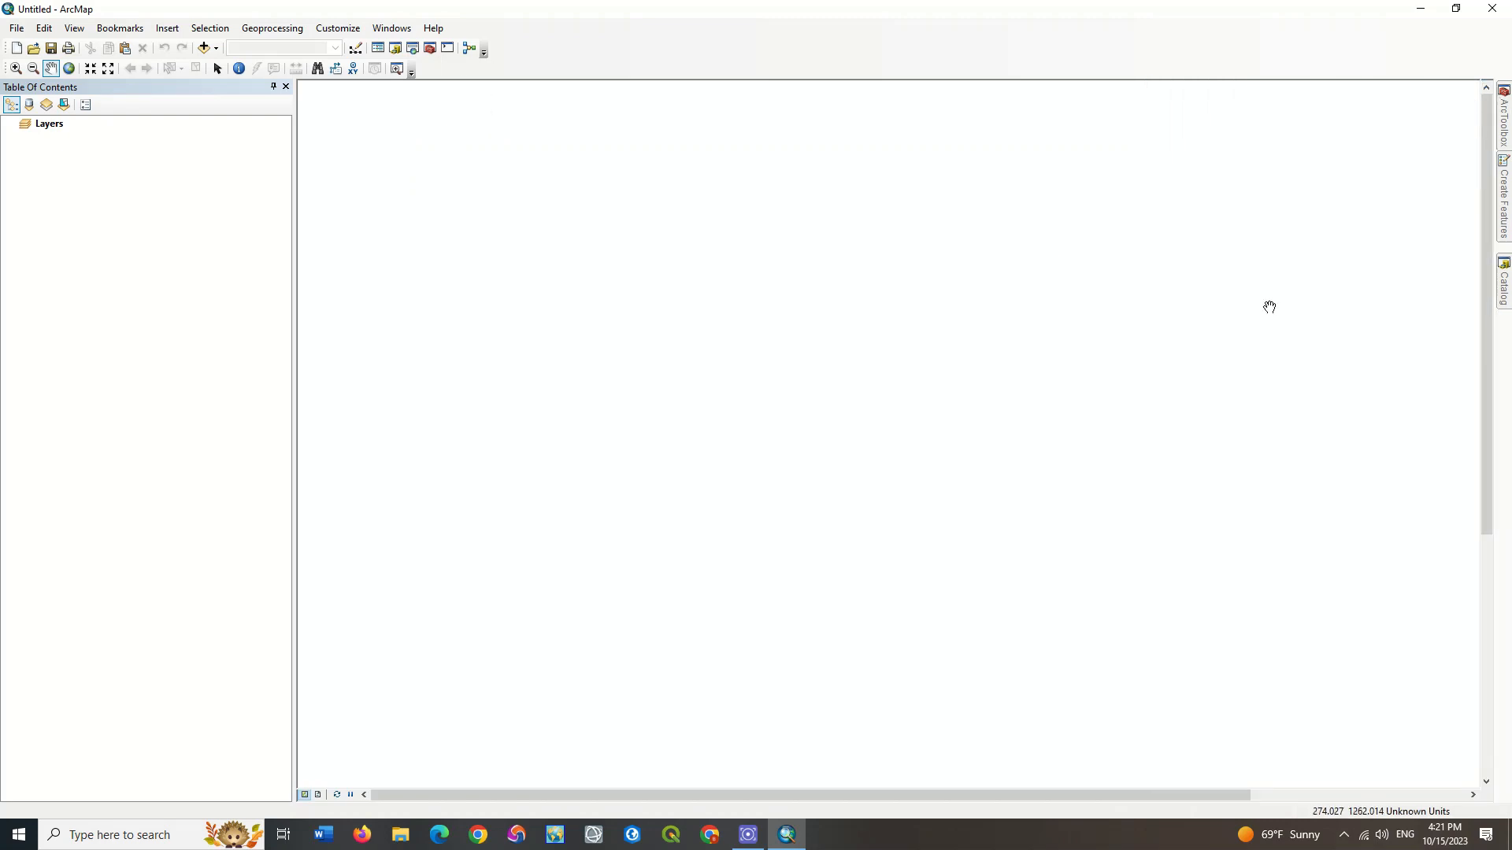
click(1504, 281)
click(1486, 86)
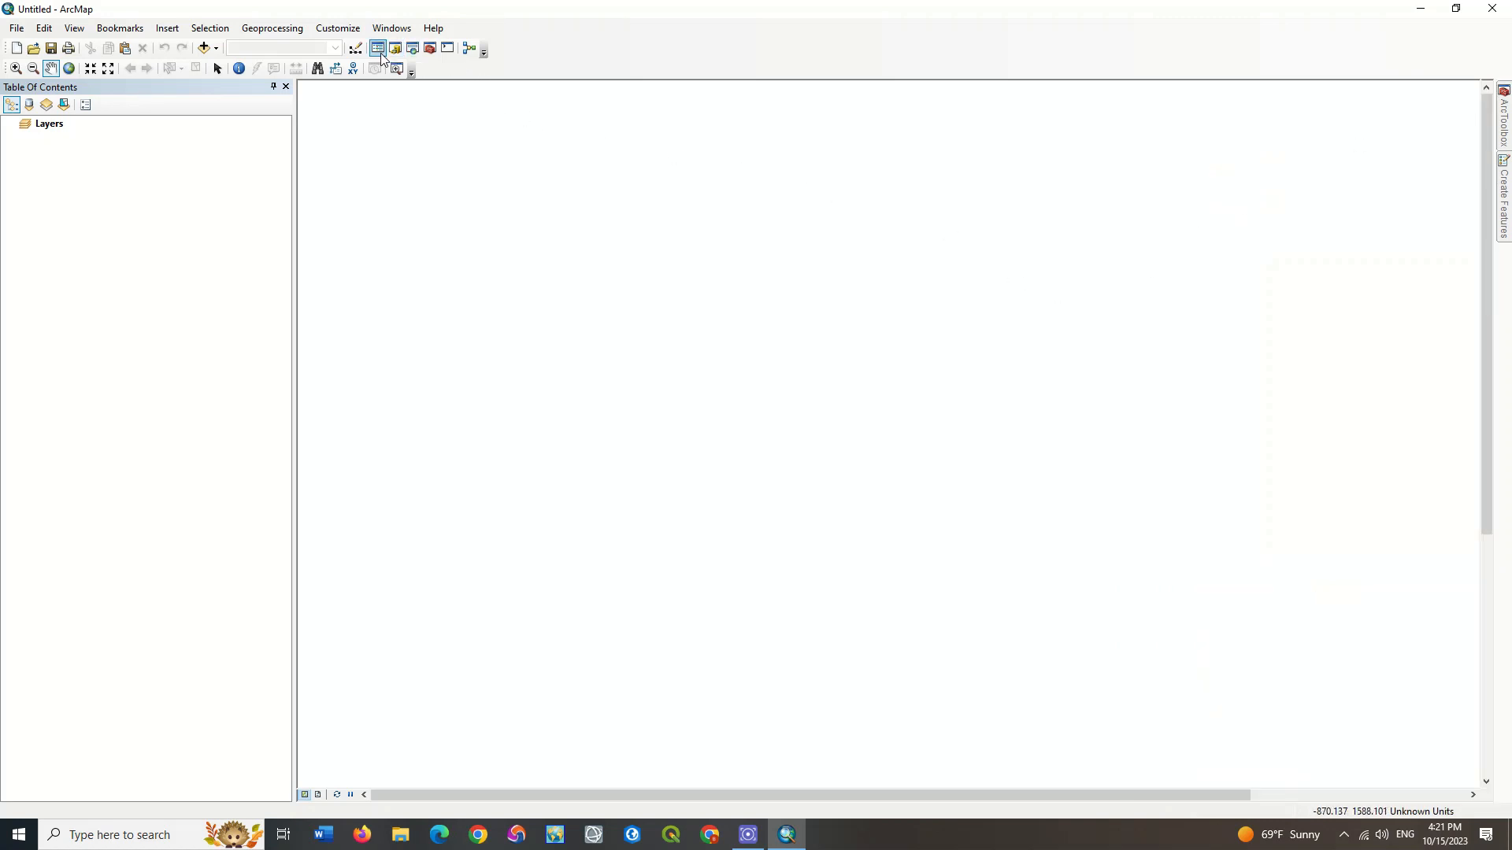
click(286, 87)
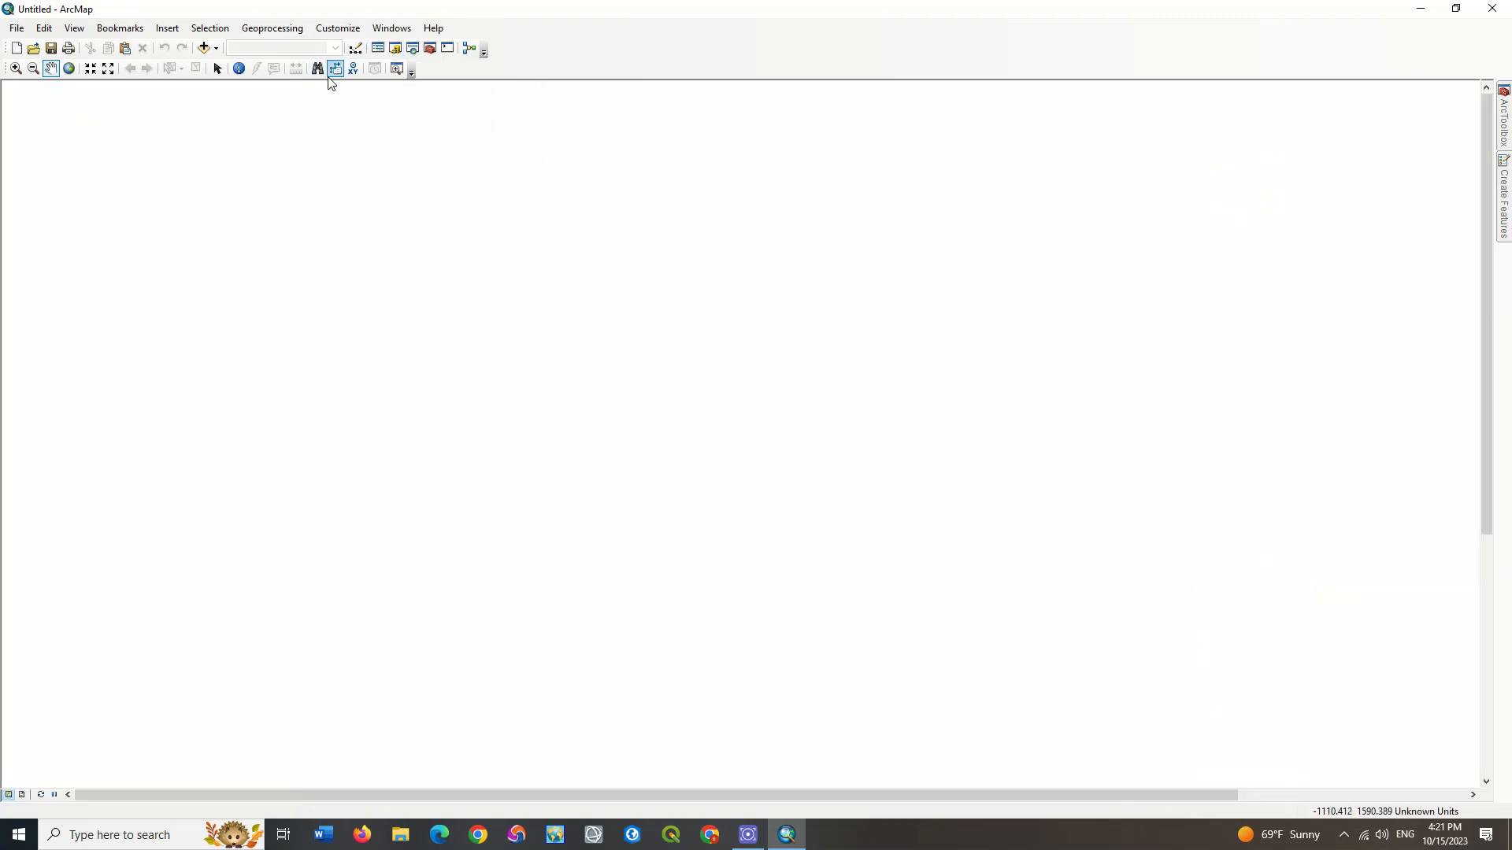
Reopen the Table Of Contents, Catalog and Search windows, and set Catalog and Search to auto-hide.
click(378, 48)
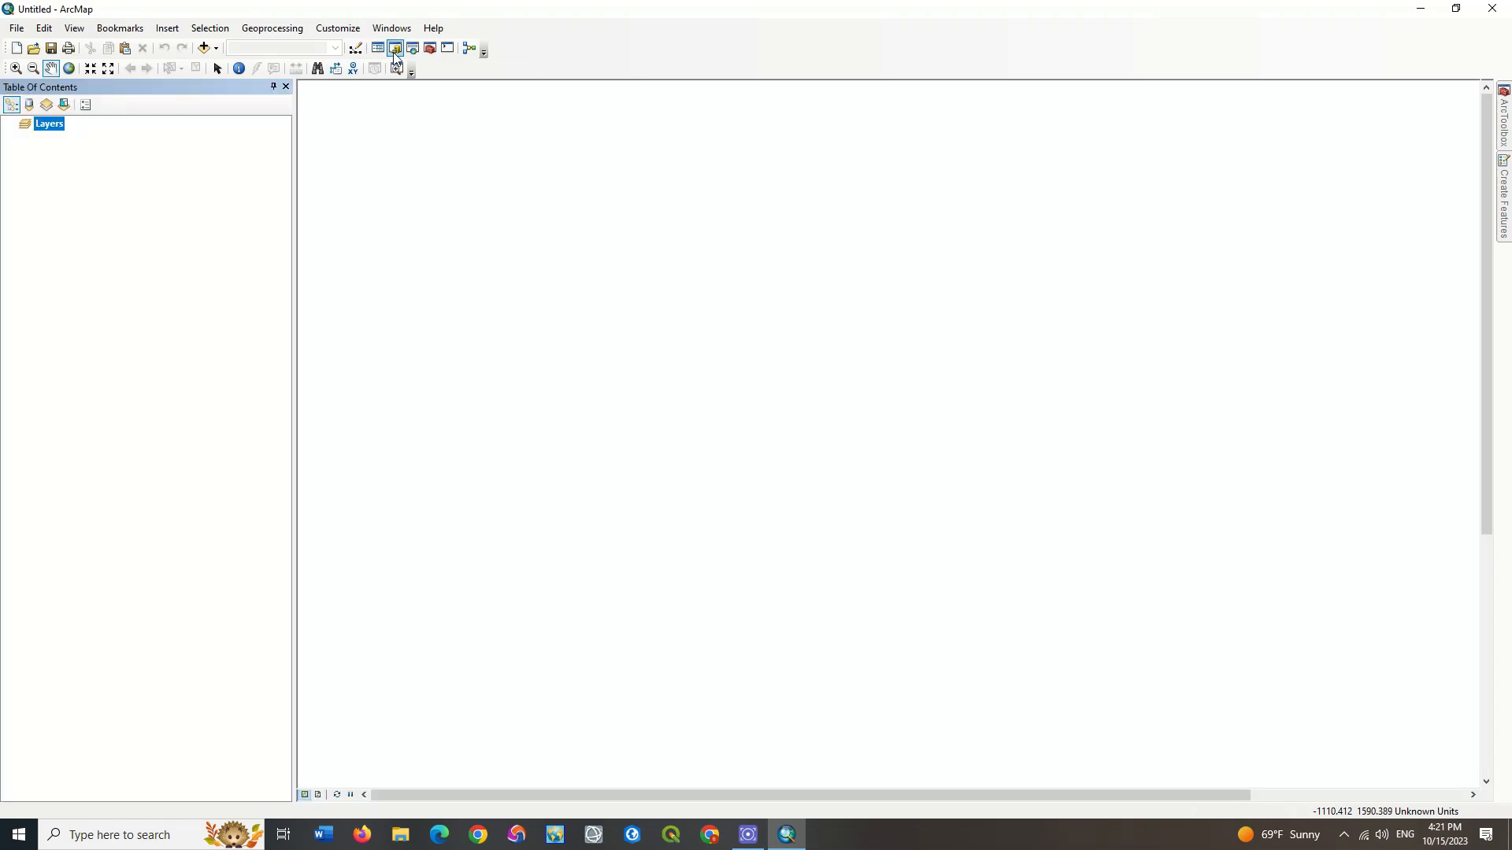
click(396, 50)
click(410, 52)
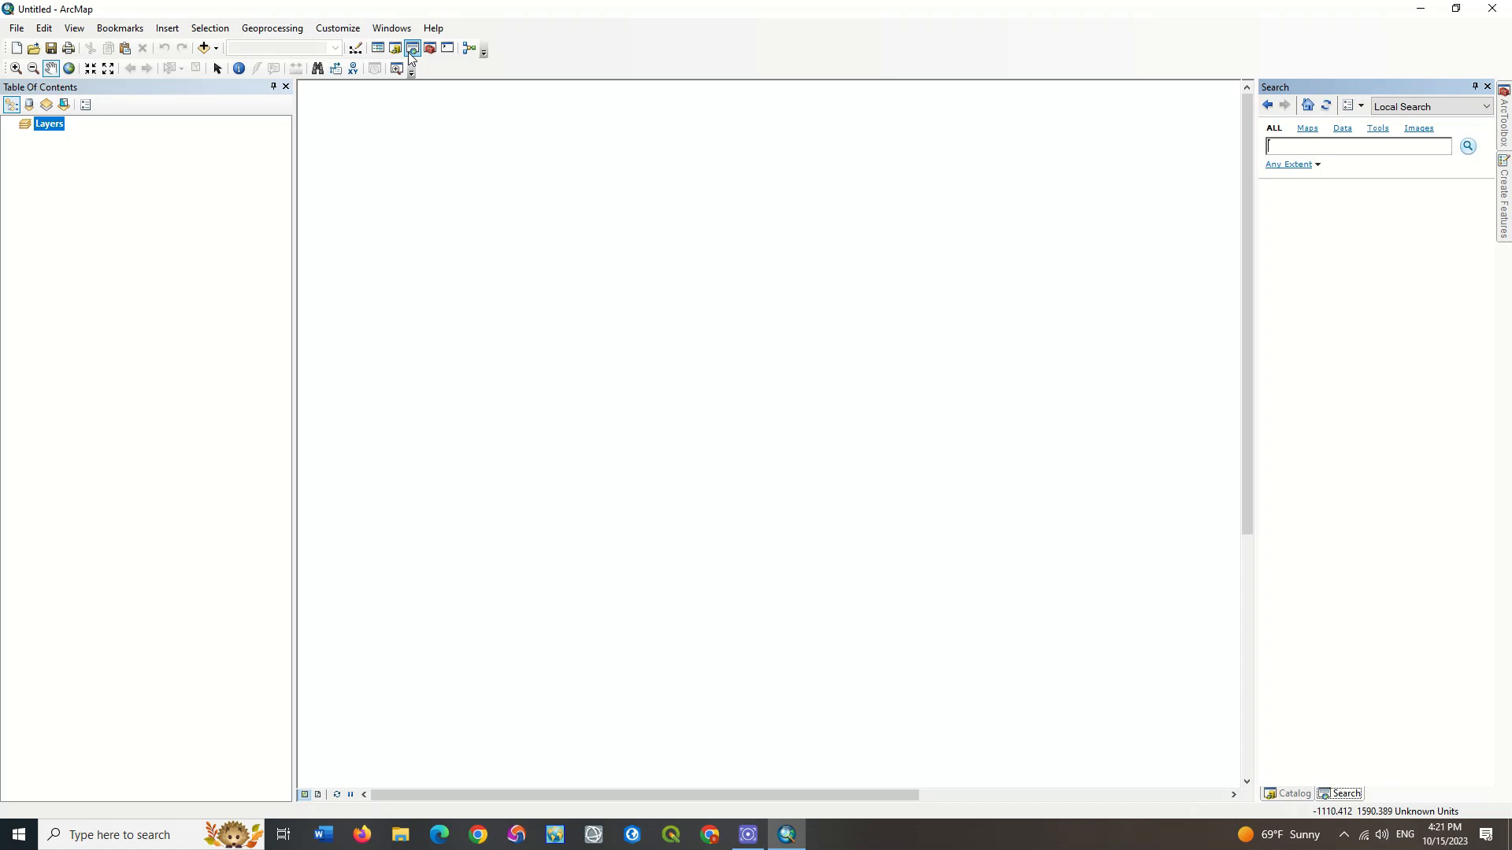
click(1475, 88)
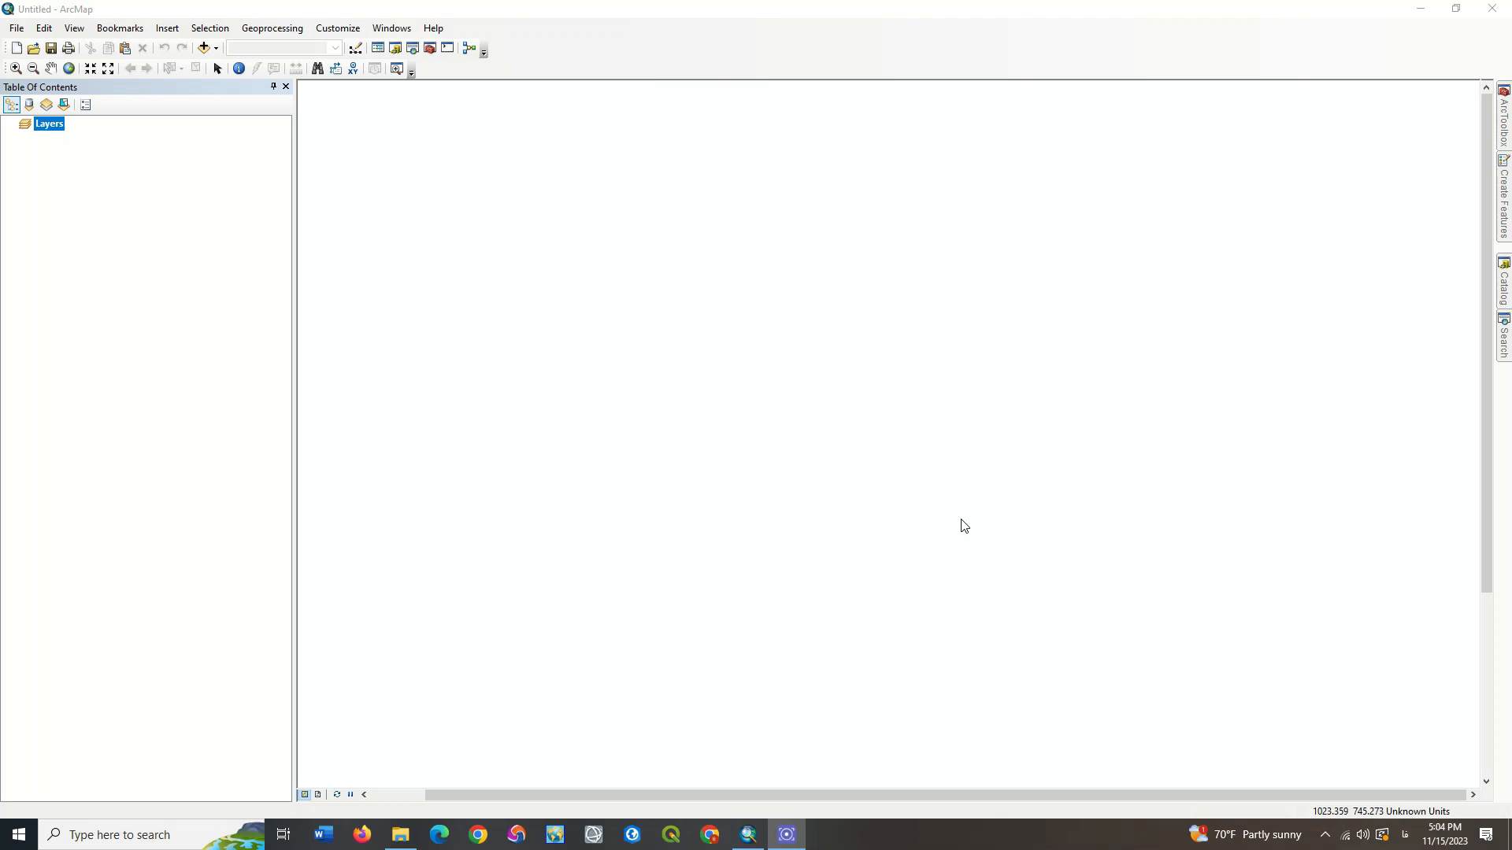
Start adding data to the map and connect to the ArcGIS folder on the Data (F:) drive.
click(17, 30)
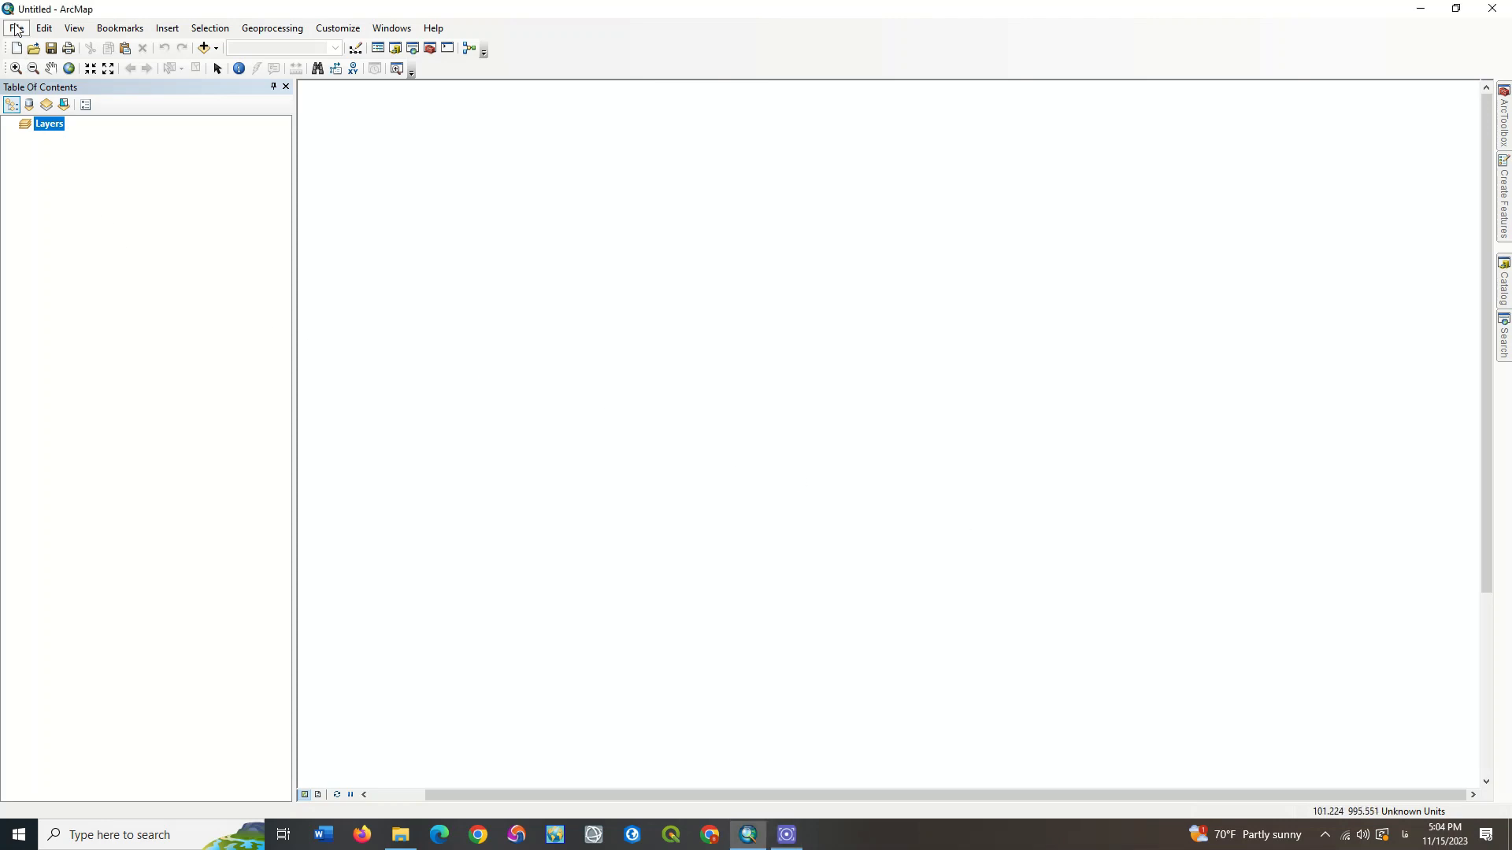
click(17, 30)
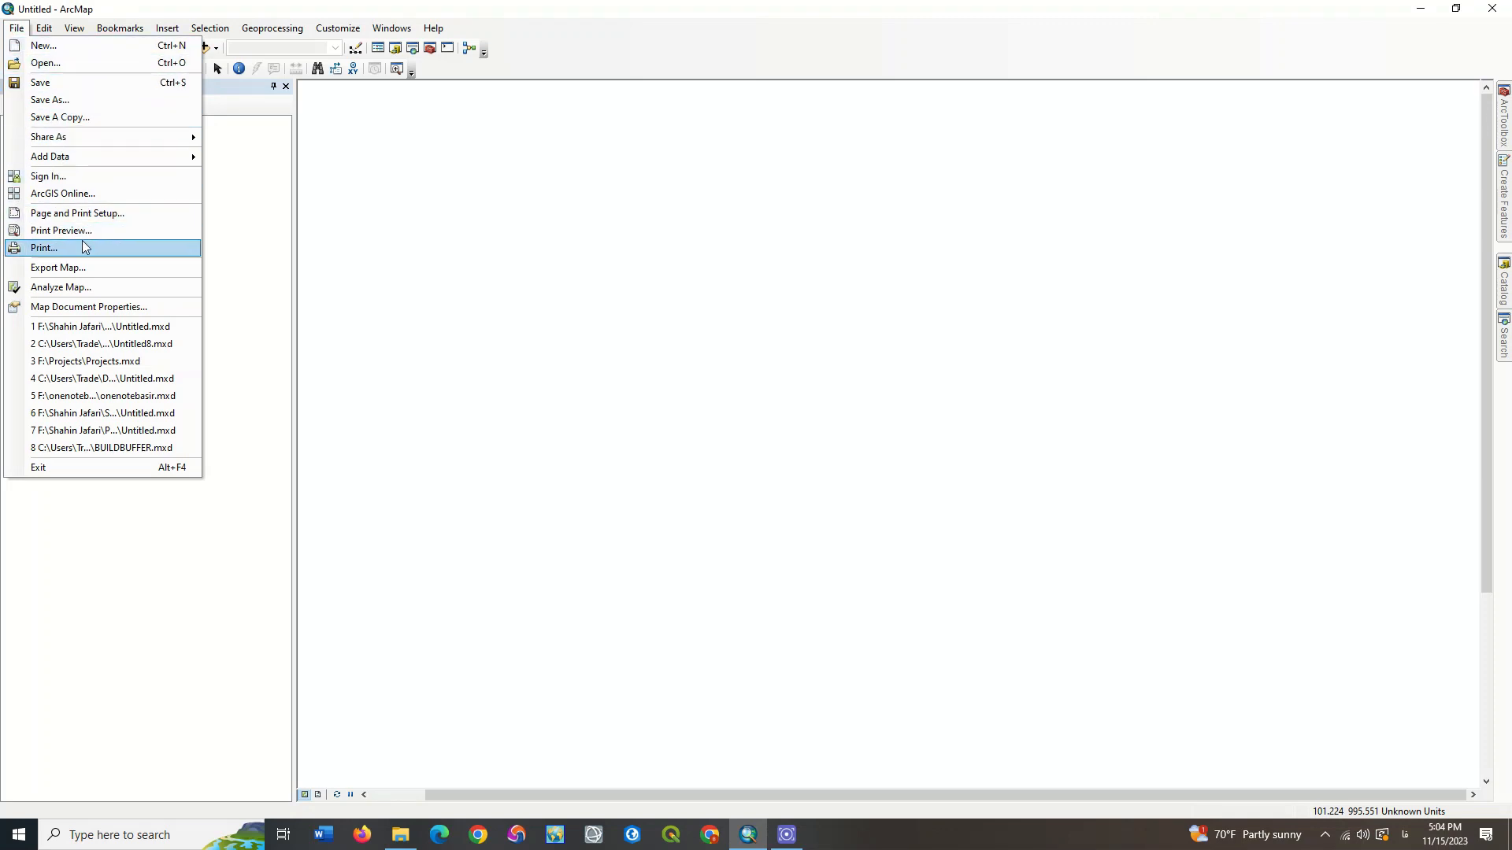
mouse_move(101, 159)
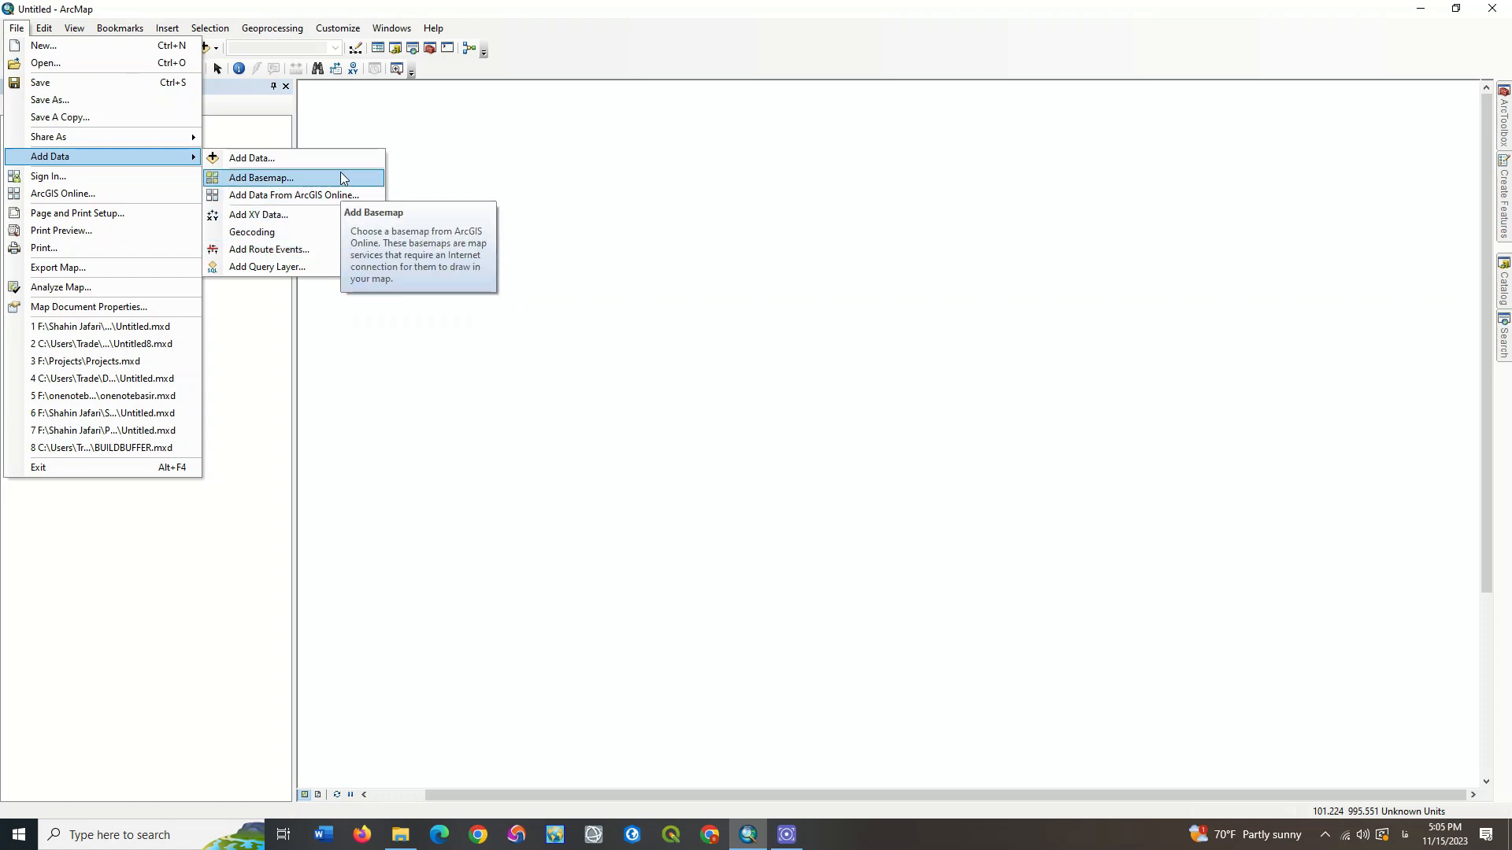
click(325, 159)
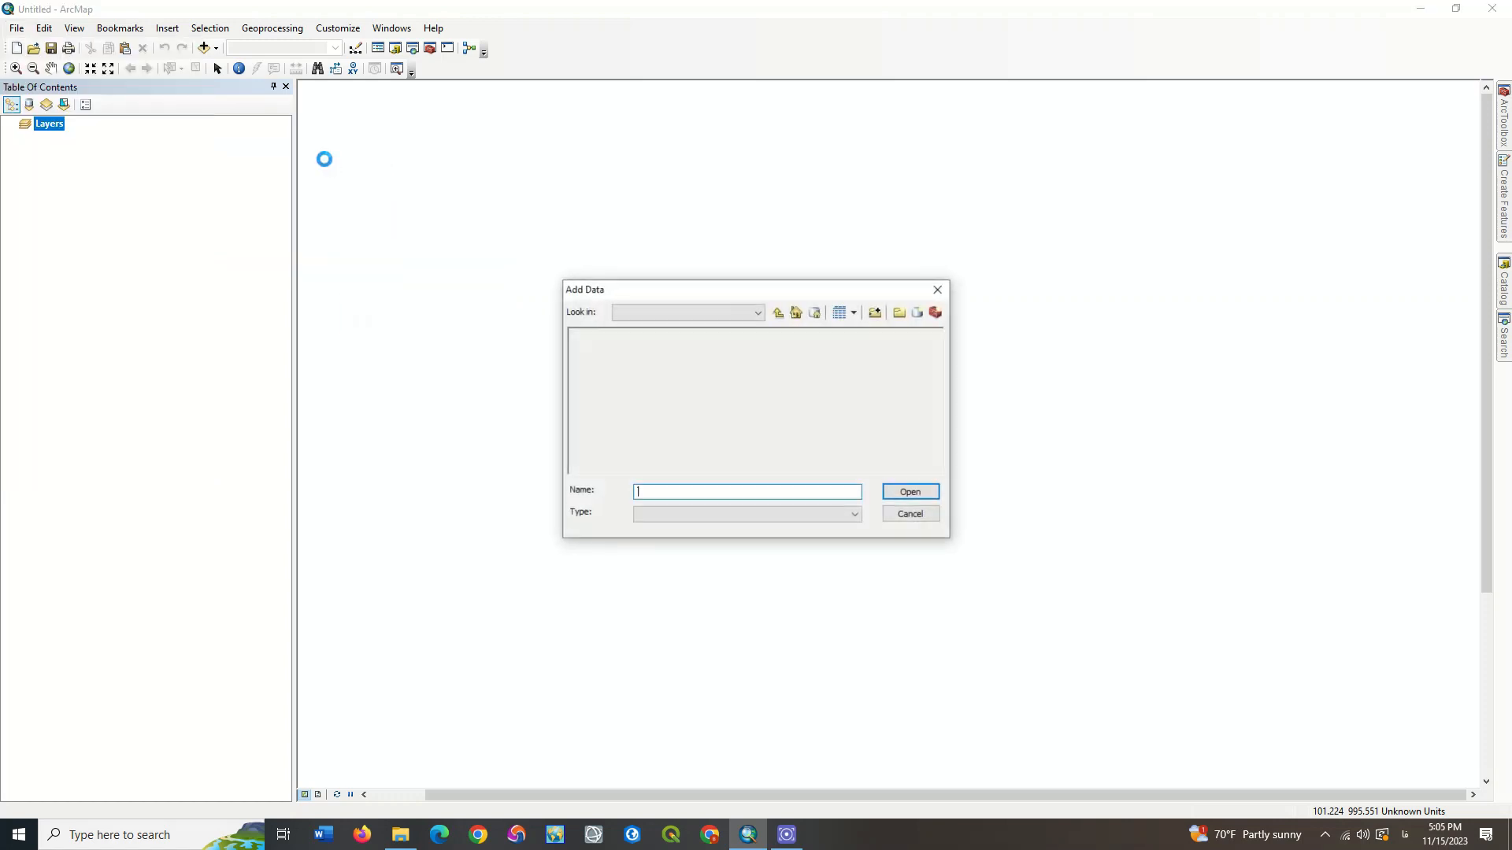
click(759, 423)
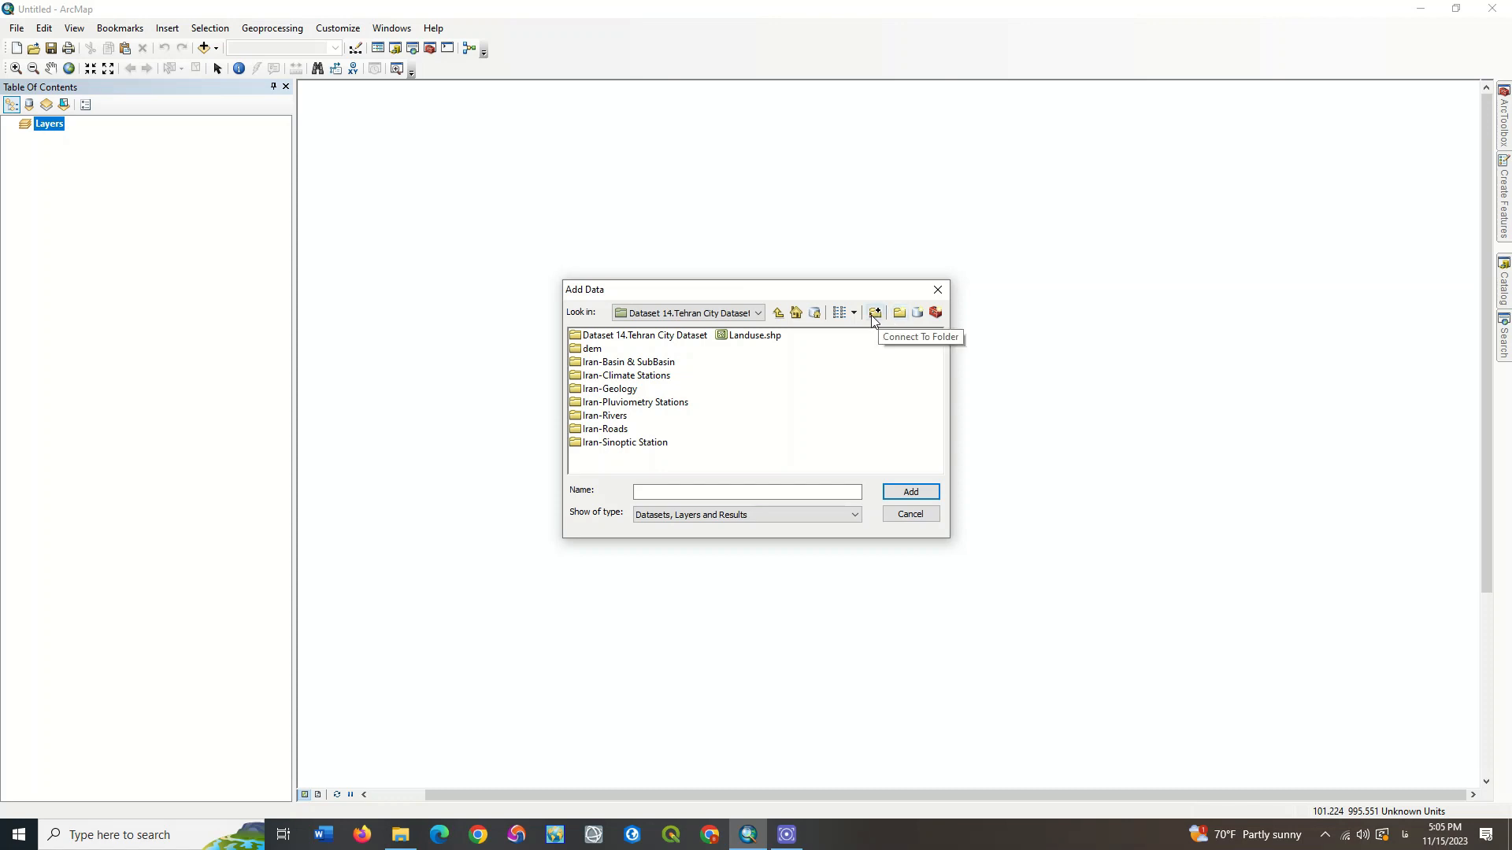
click(874, 314)
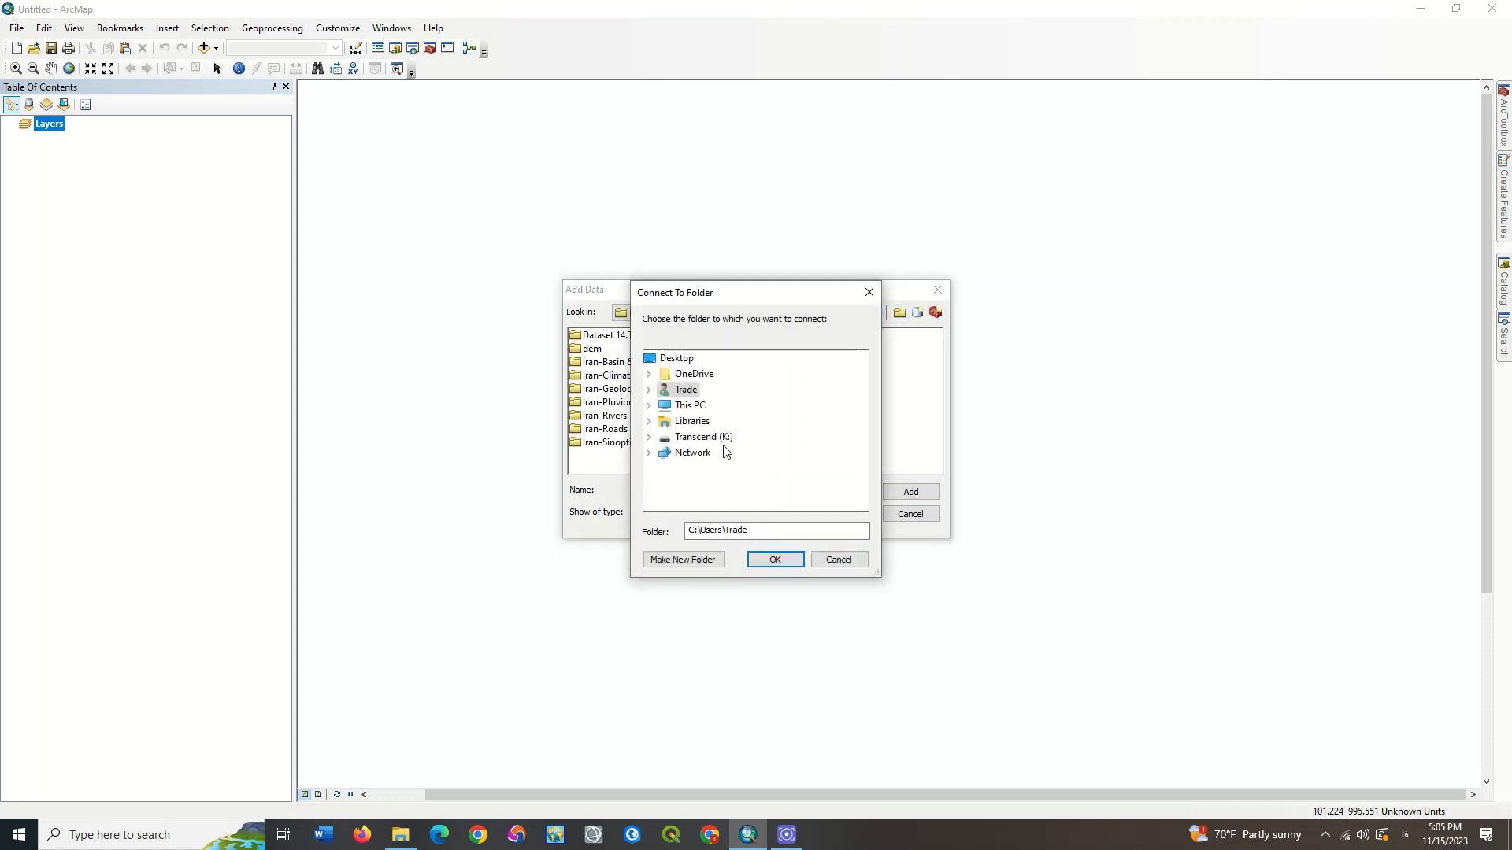
click(693, 406)
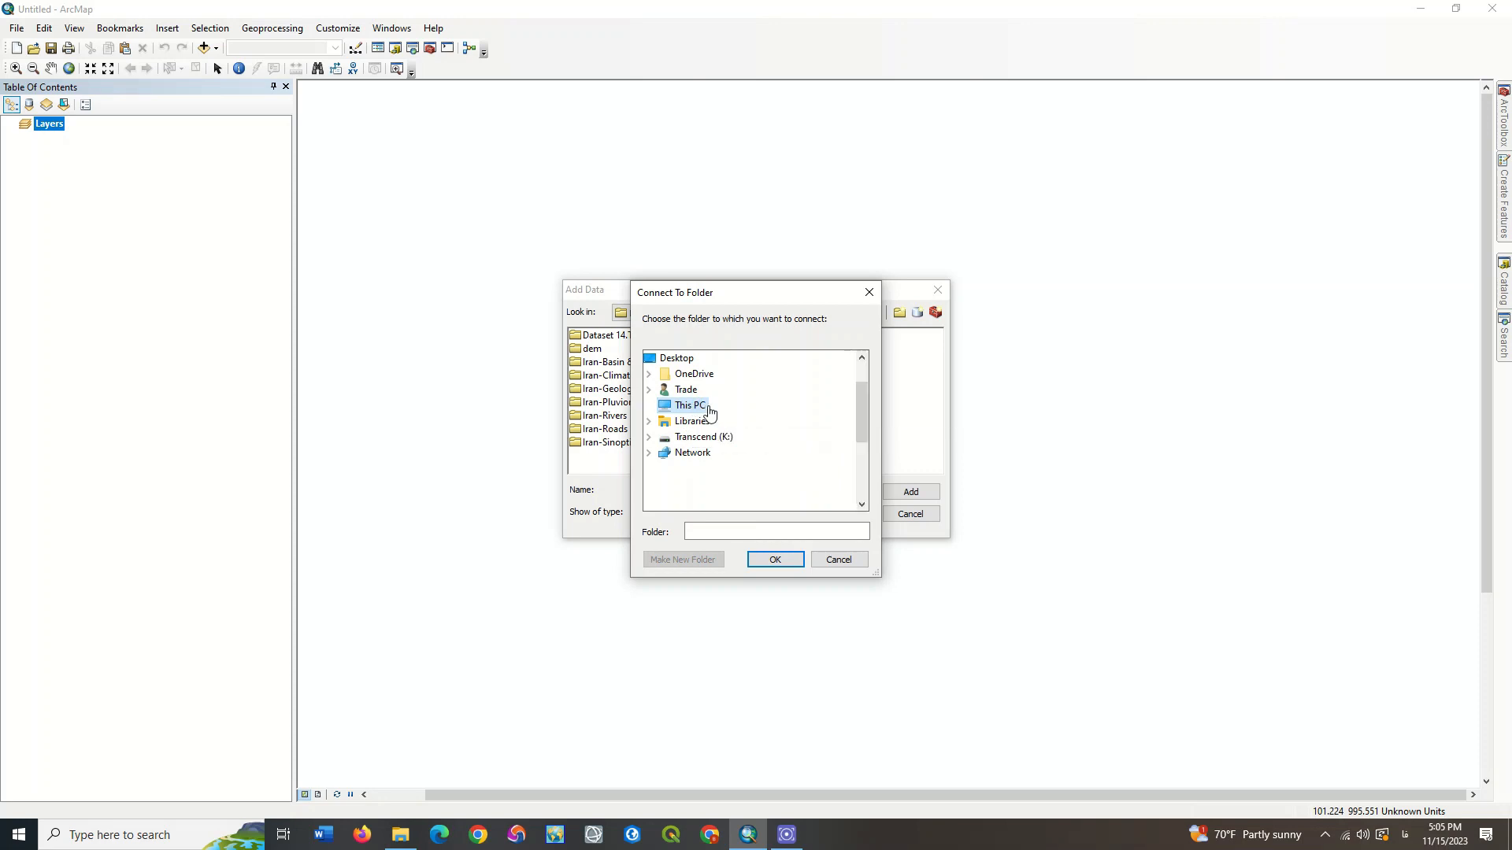
scroll(709, 410, down, 1)
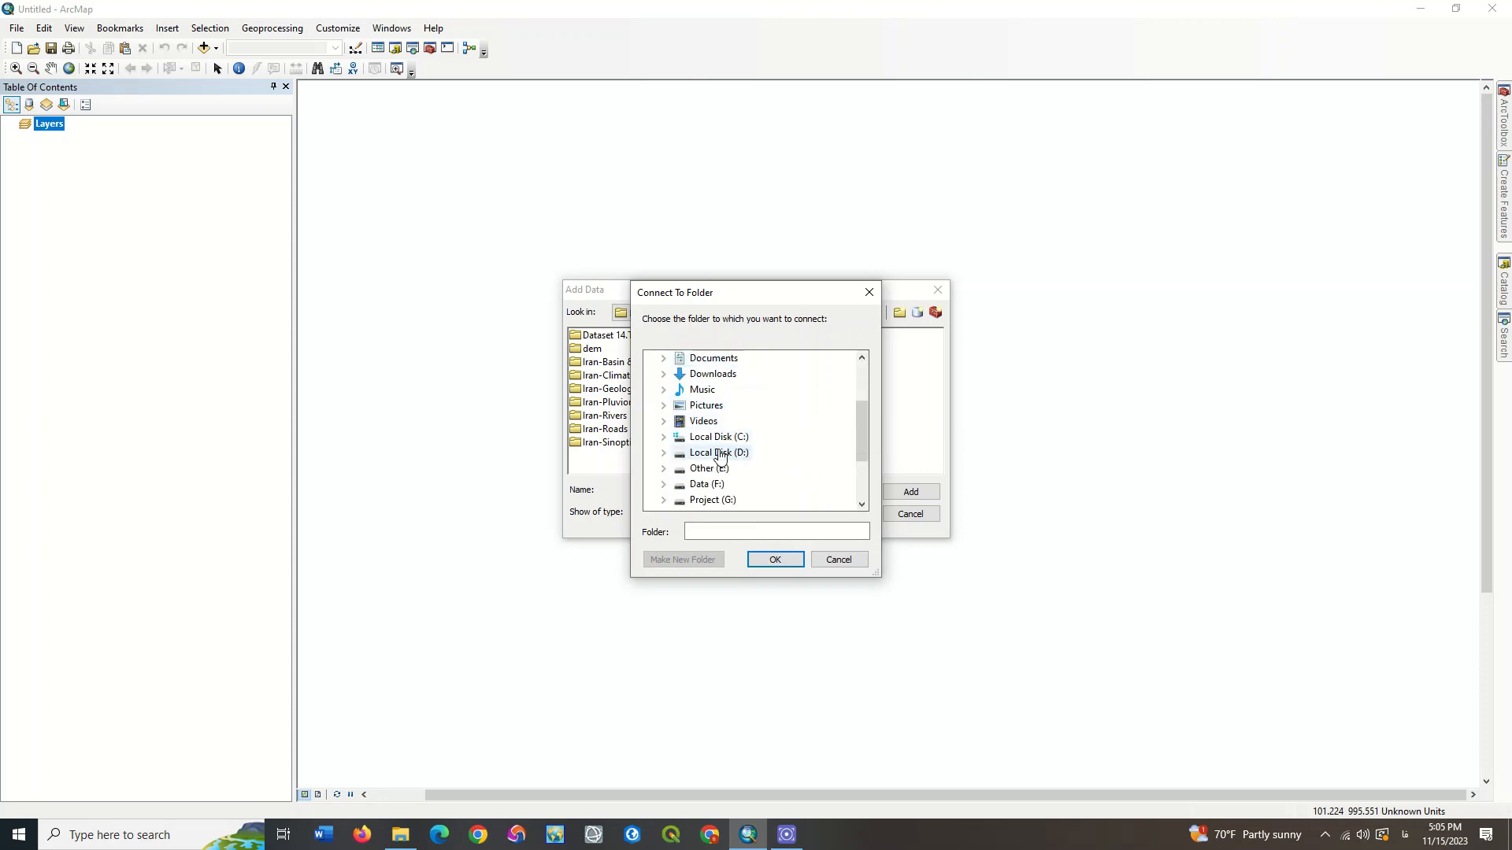
click(695, 487)
scroll(712, 452, down, 1)
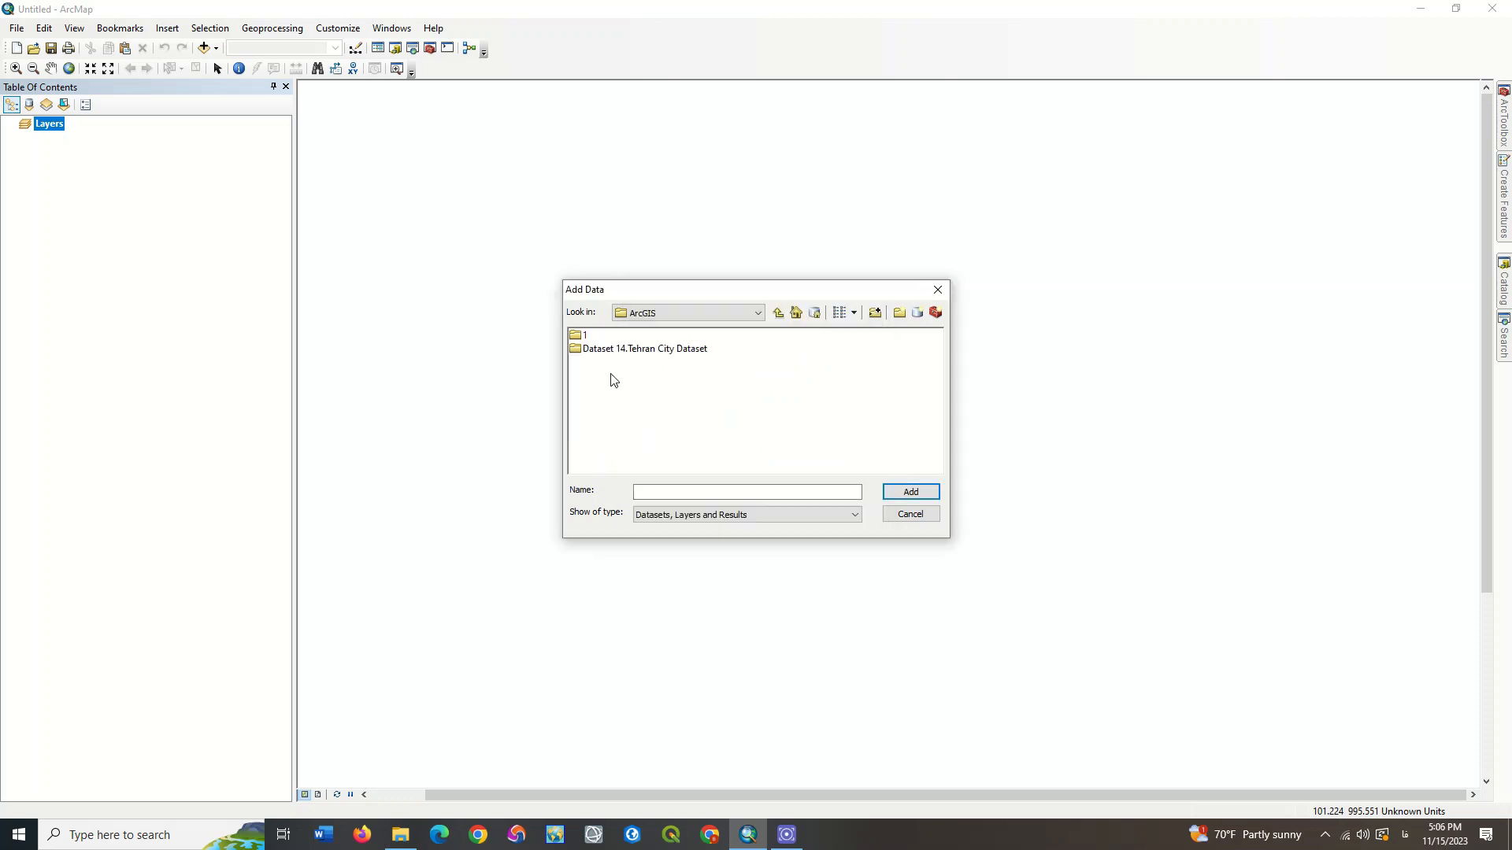
Add the City Boundary layer from the 1.Tehran City Dataset folder and set the map scale to 1:150,000.
double_click(583, 351)
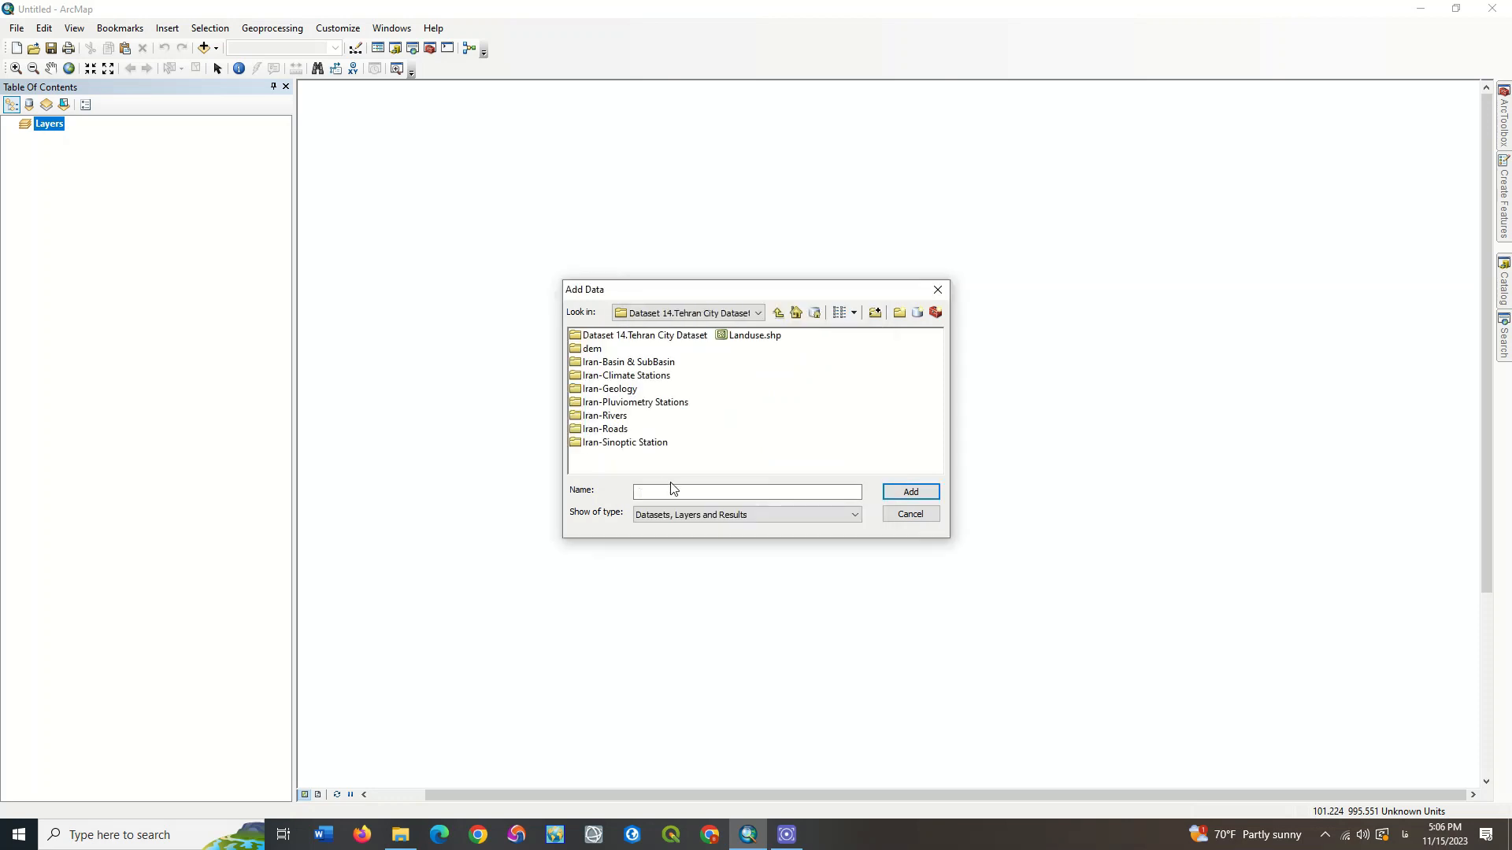
click(753, 341)
double_click(662, 339)
click(697, 343)
double_click(696, 342)
click(661, 338)
double_click(665, 339)
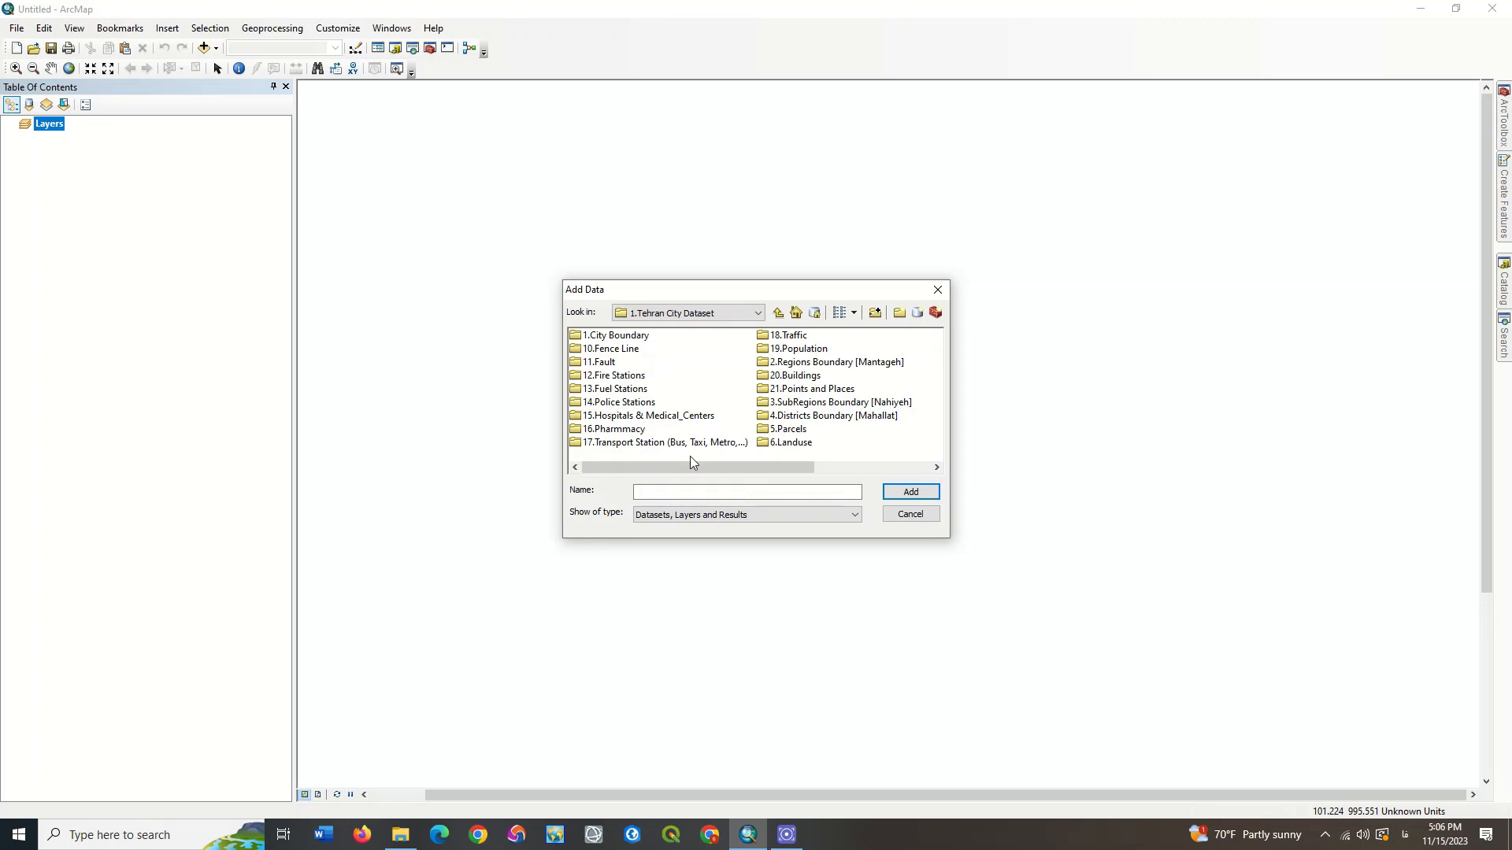
double_click(673, 340)
click(634, 339)
click(913, 491)
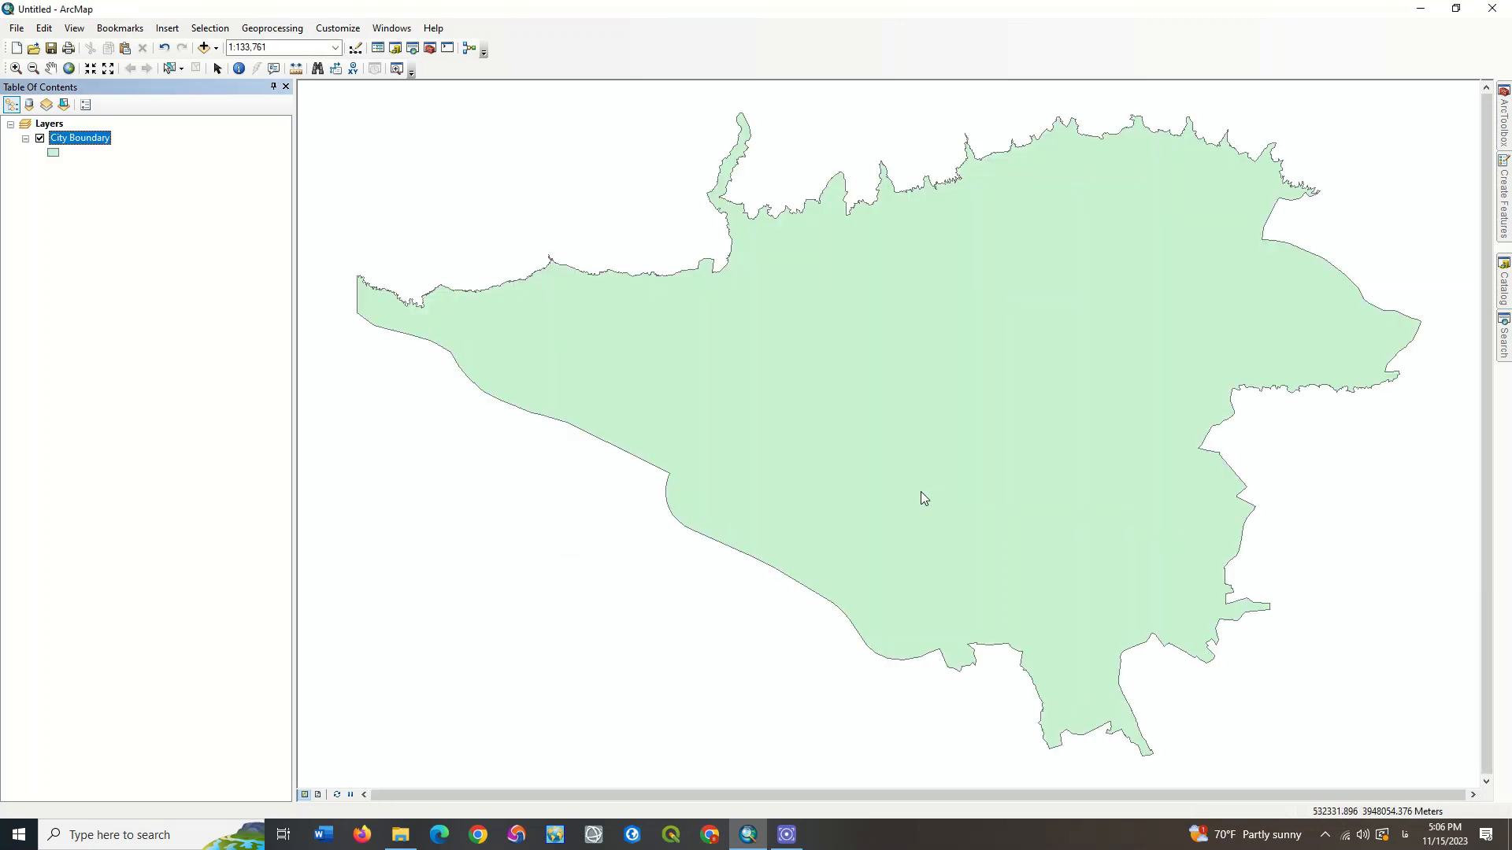
scroll(785, 394, up, 2)
scroll(786, 393, down, 2)
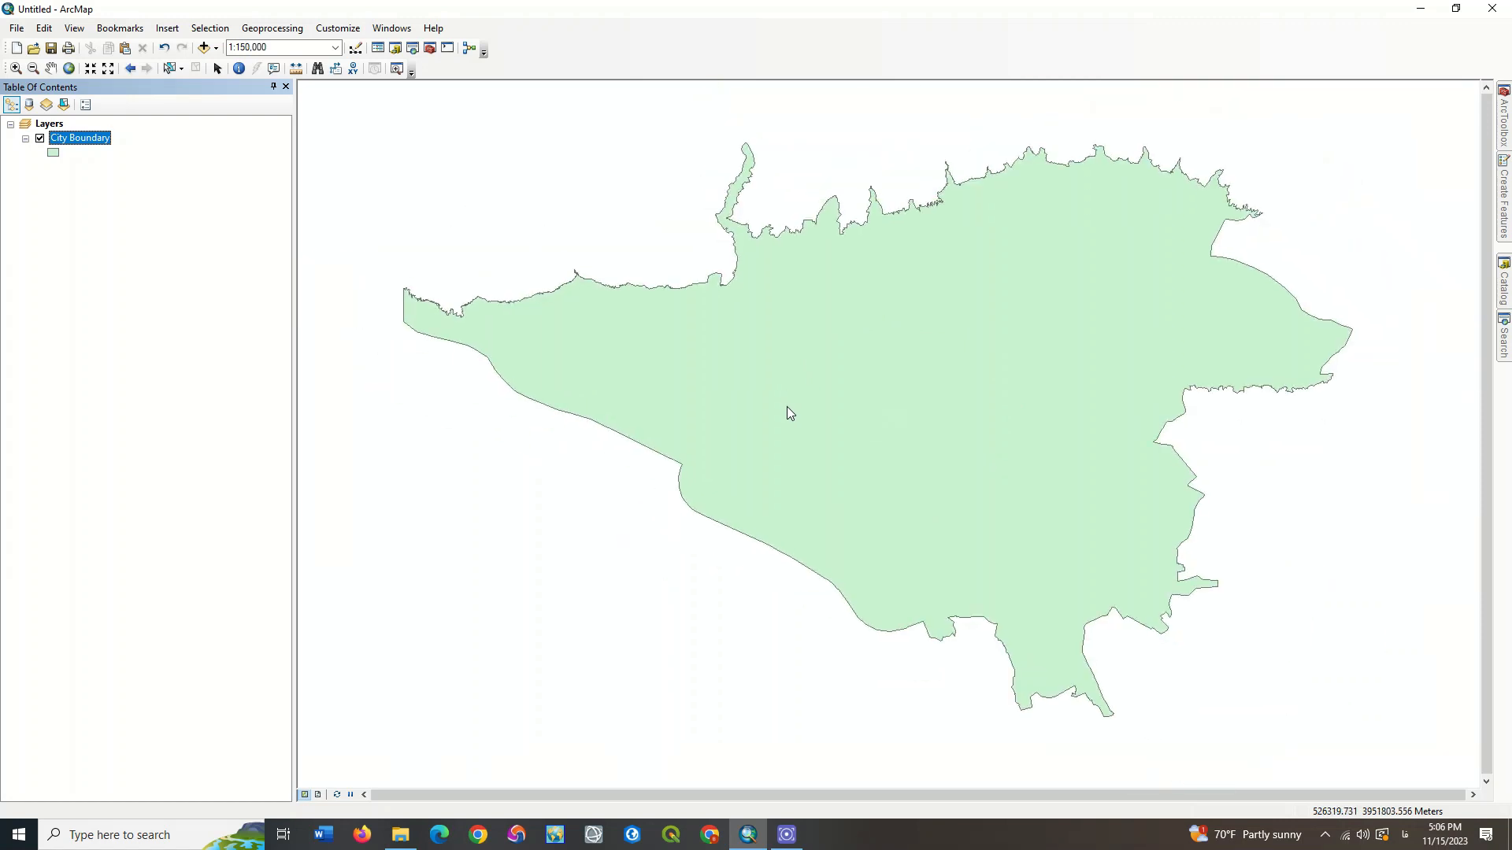
Add the Rivers layer to the map above the City Boundary layer.
click(202, 49)
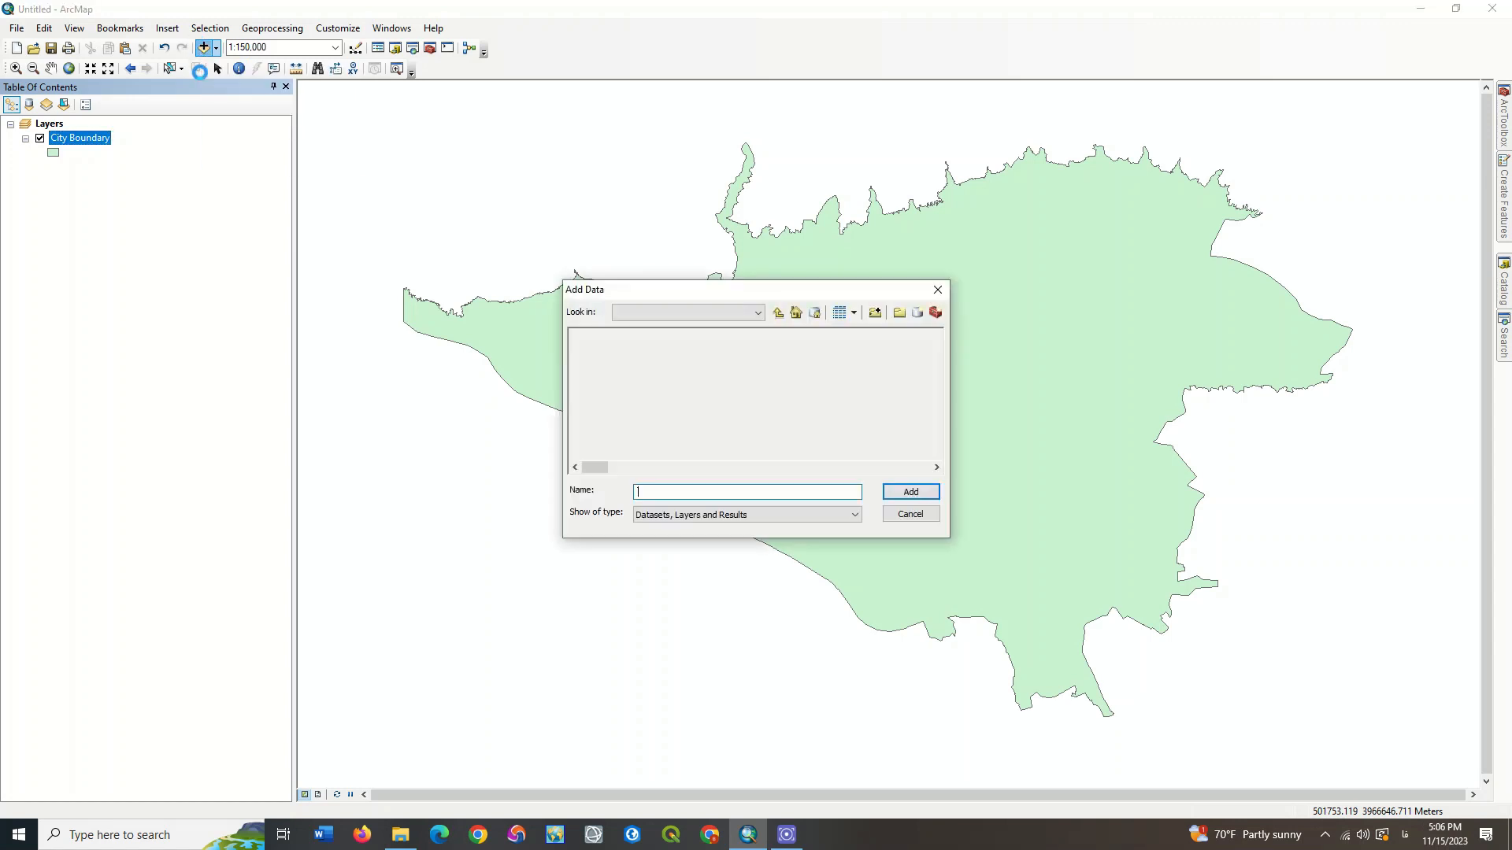
click(777, 314)
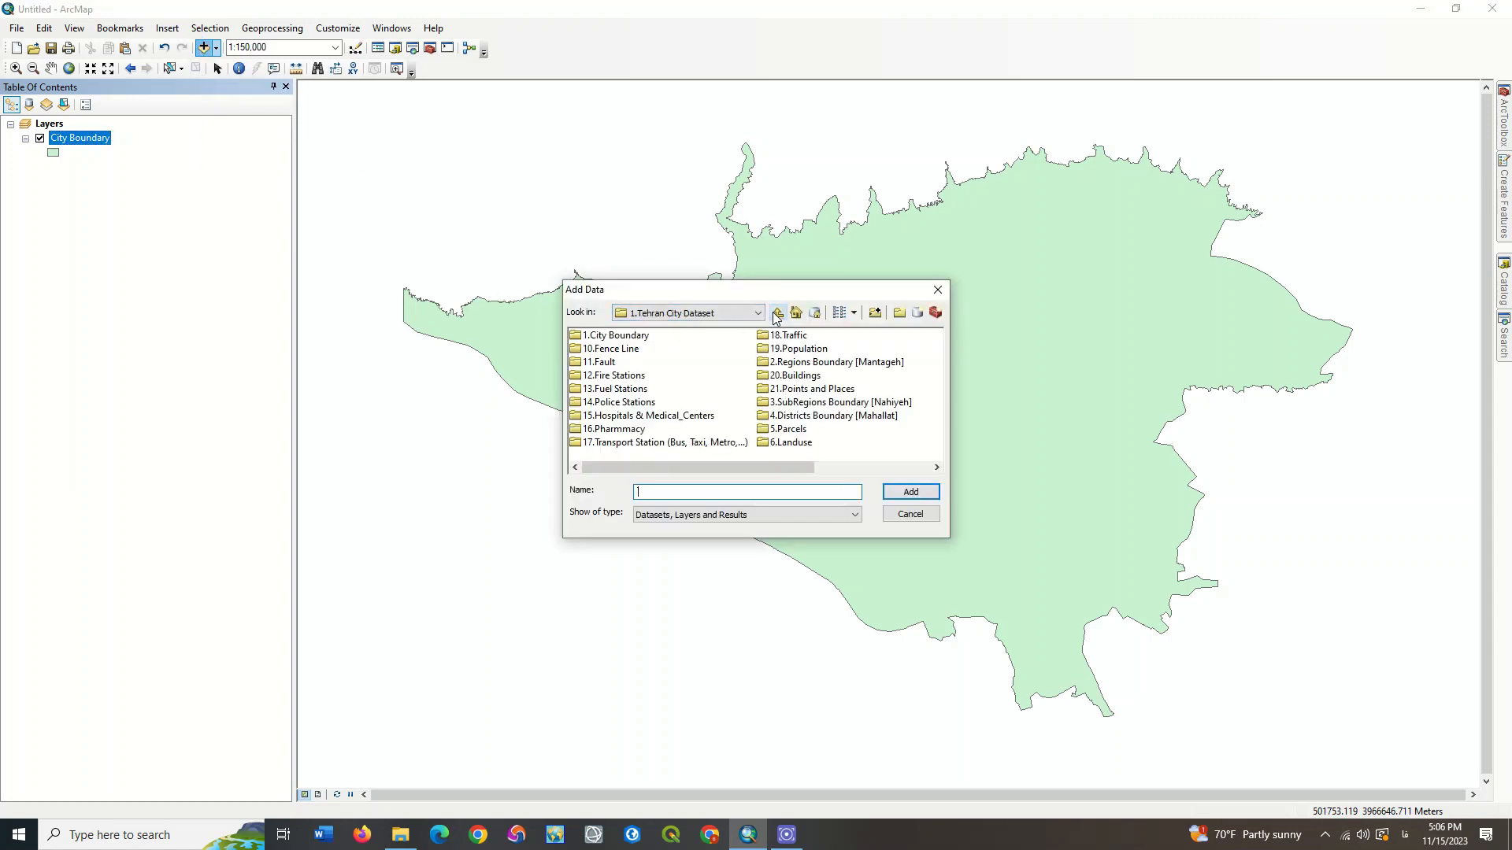
click(777, 314)
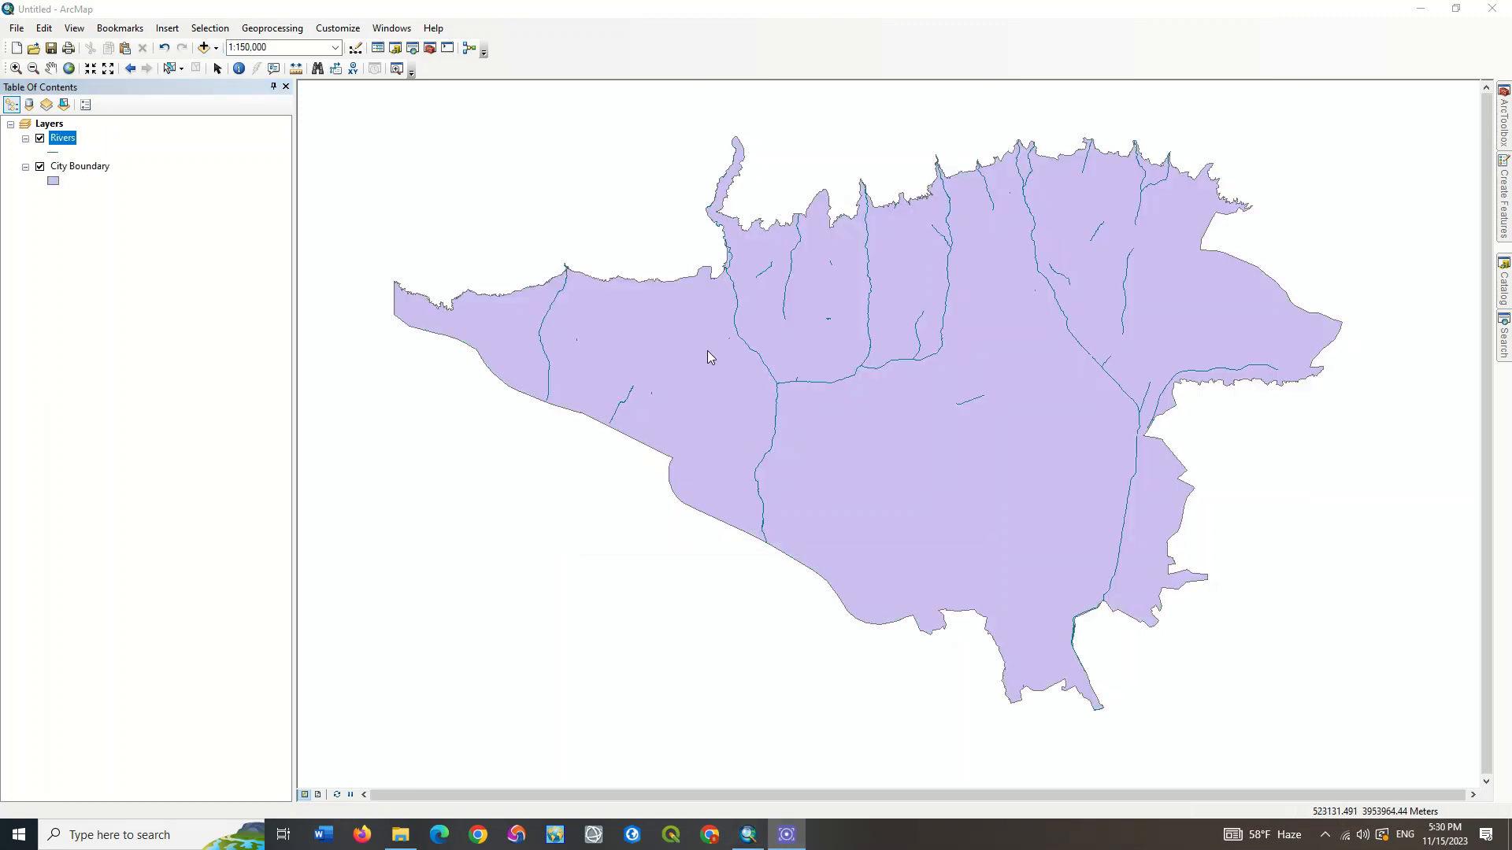
Open the Rivers layer's attribute table and try docking it above the map and beside the Table Of Contents.
right_click(63, 139)
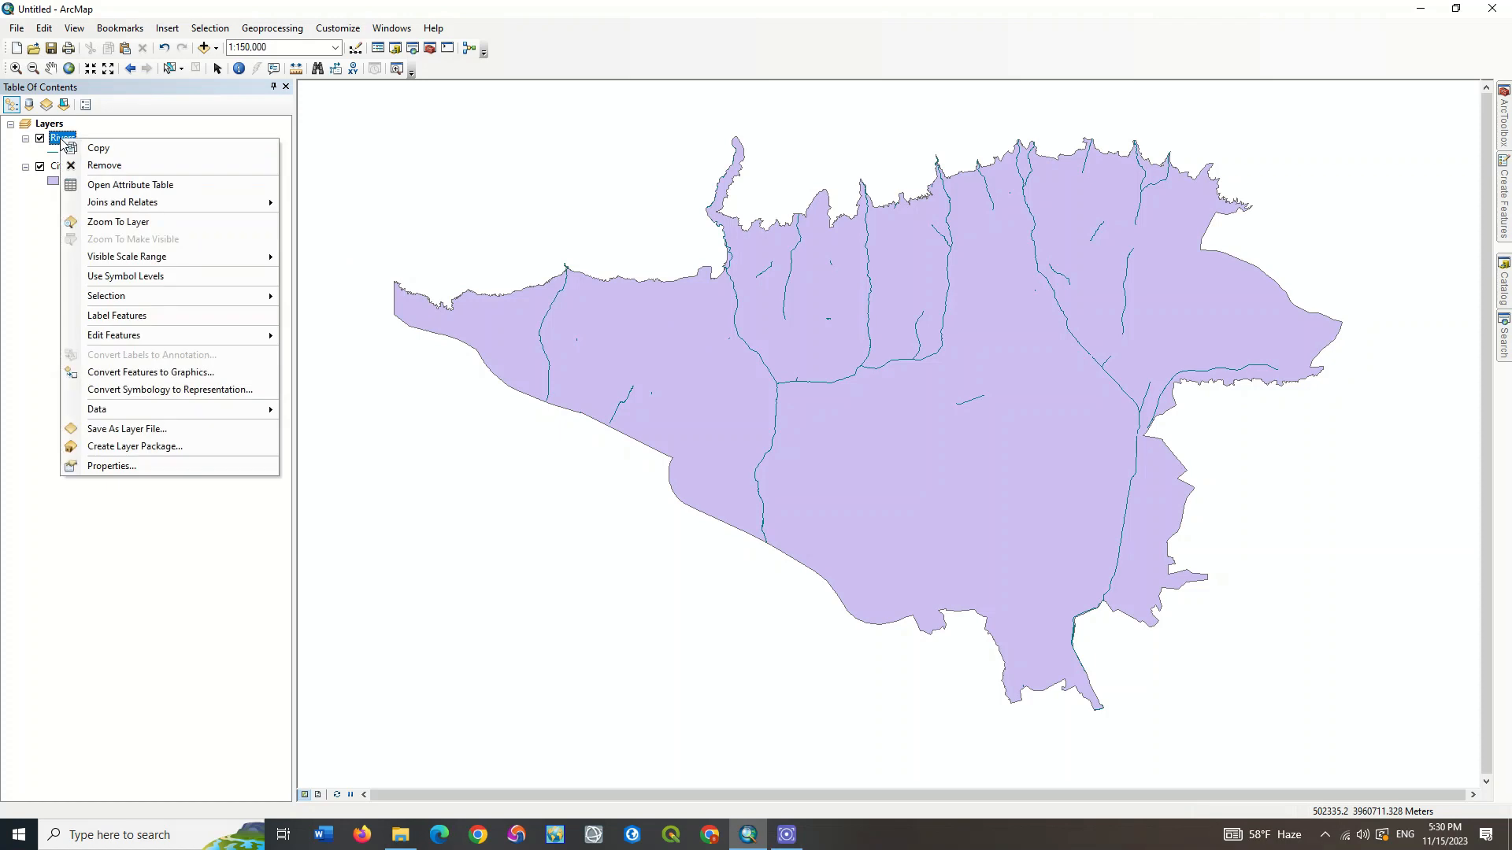
click(227, 192)
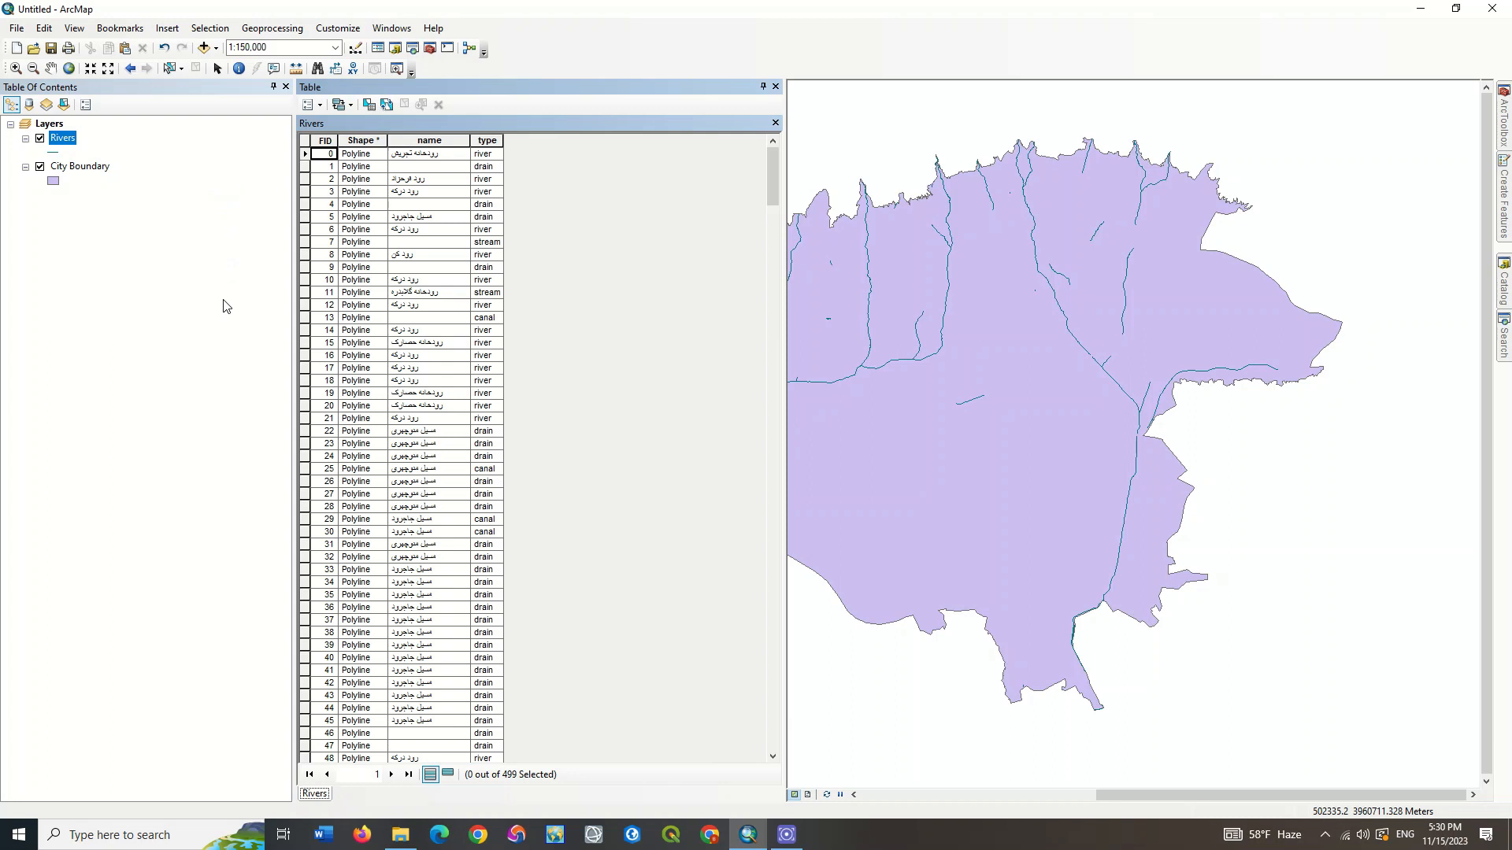
drag(594, 88, 740, 110)
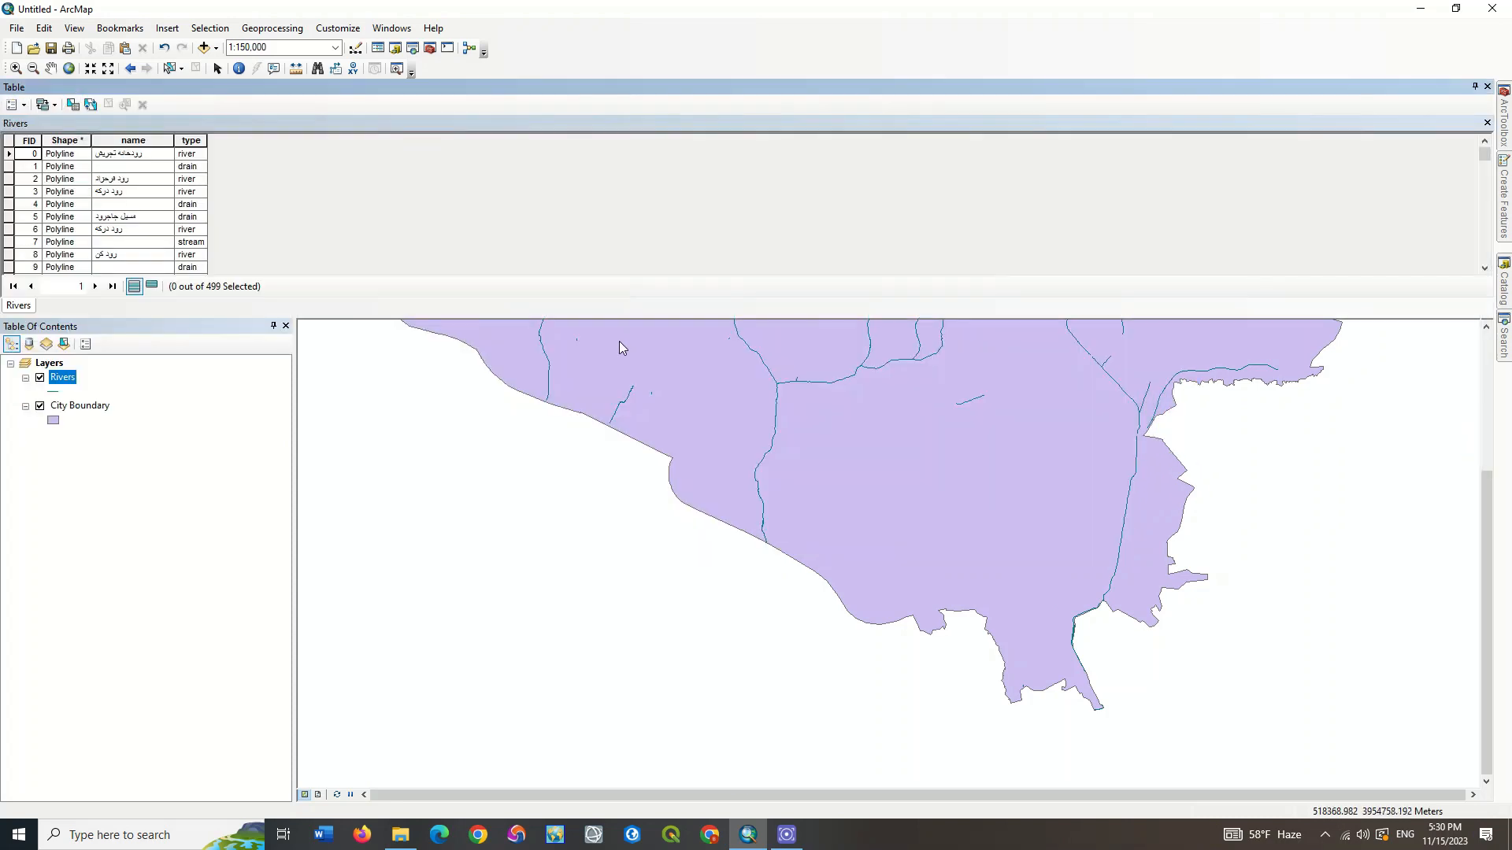
drag(607, 87, 26, 440)
drag(313, 93, 616, 443)
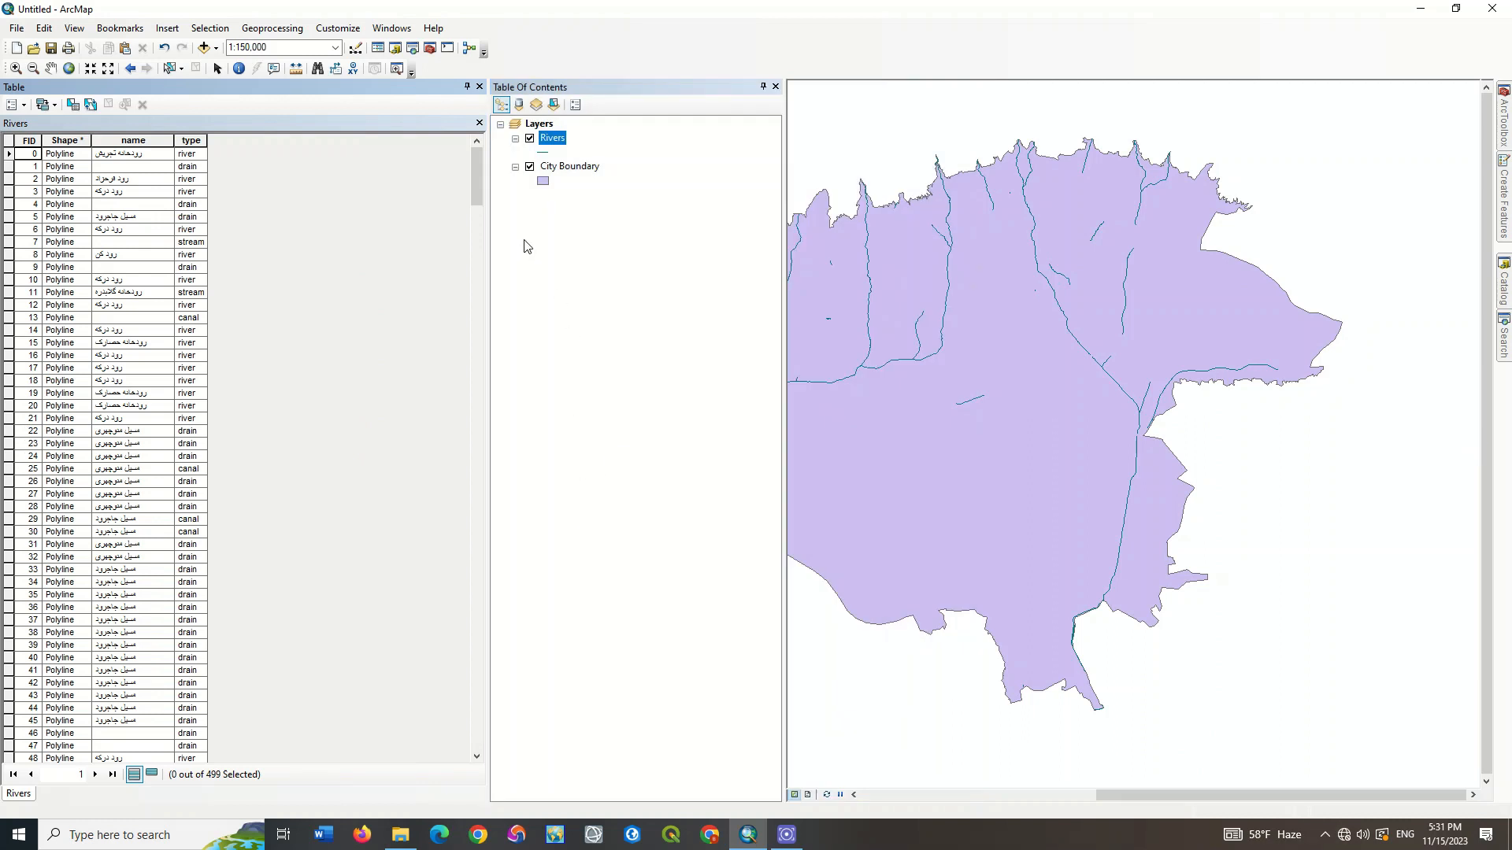
Float the attribute table over the map's upper-left area, making it narrower and taller.
drag(400, 87, 874, 377)
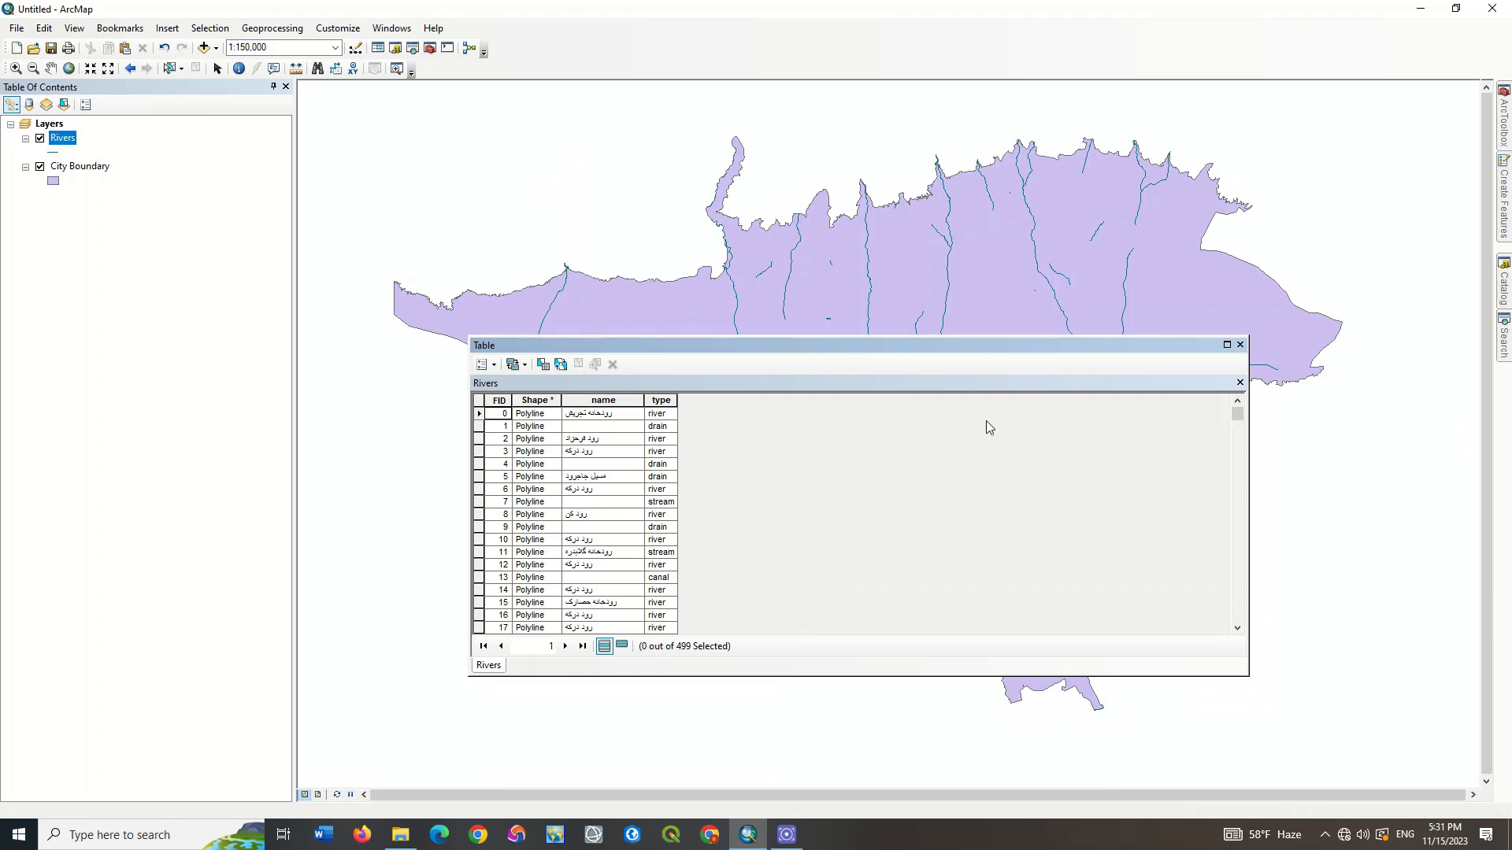
drag(1247, 473, 801, 488)
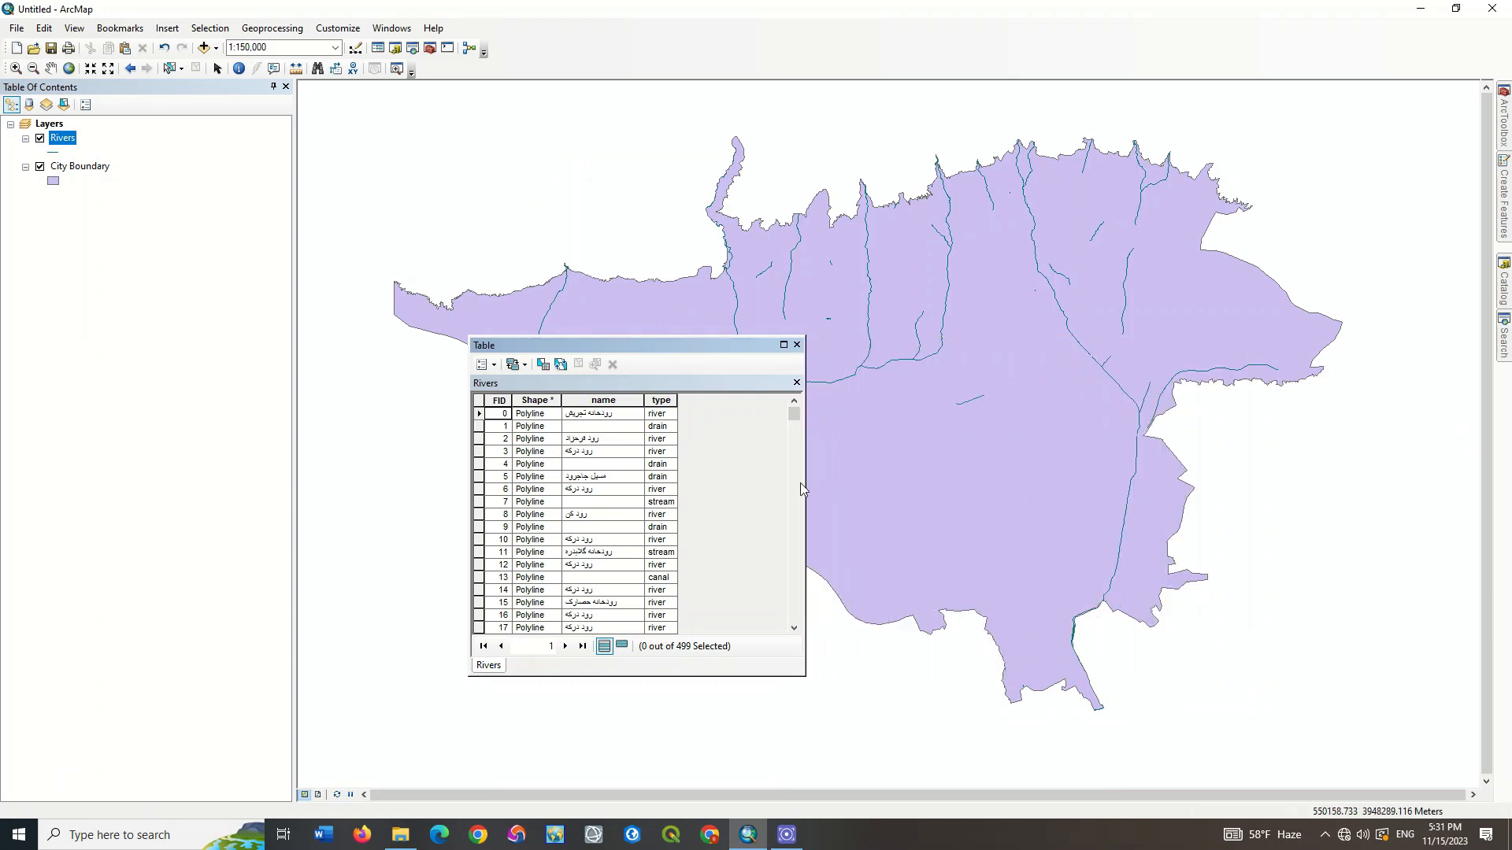
drag(710, 348, 580, 149)
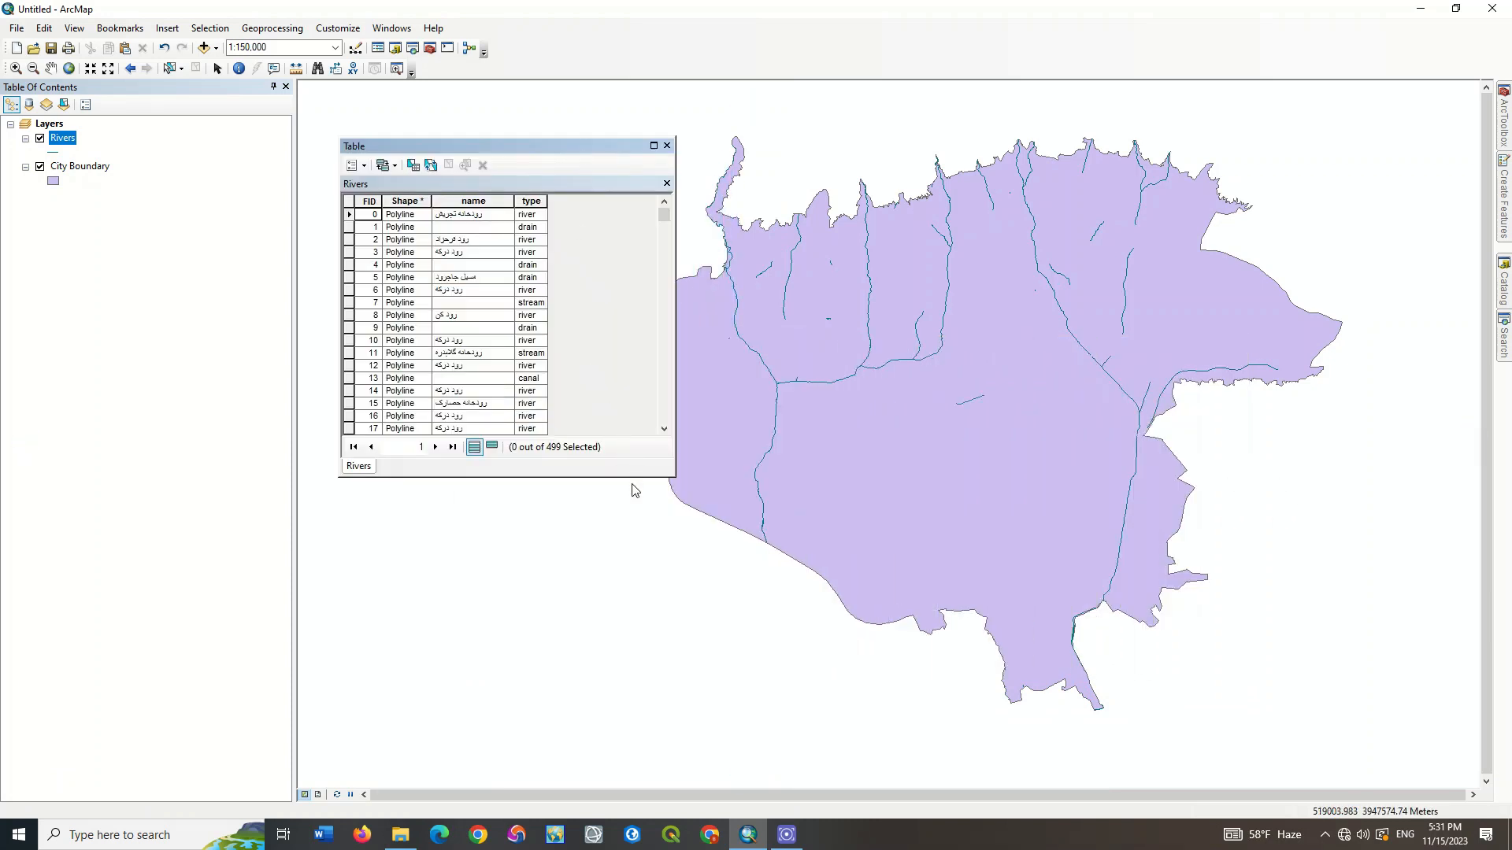
drag(616, 477, 612, 707)
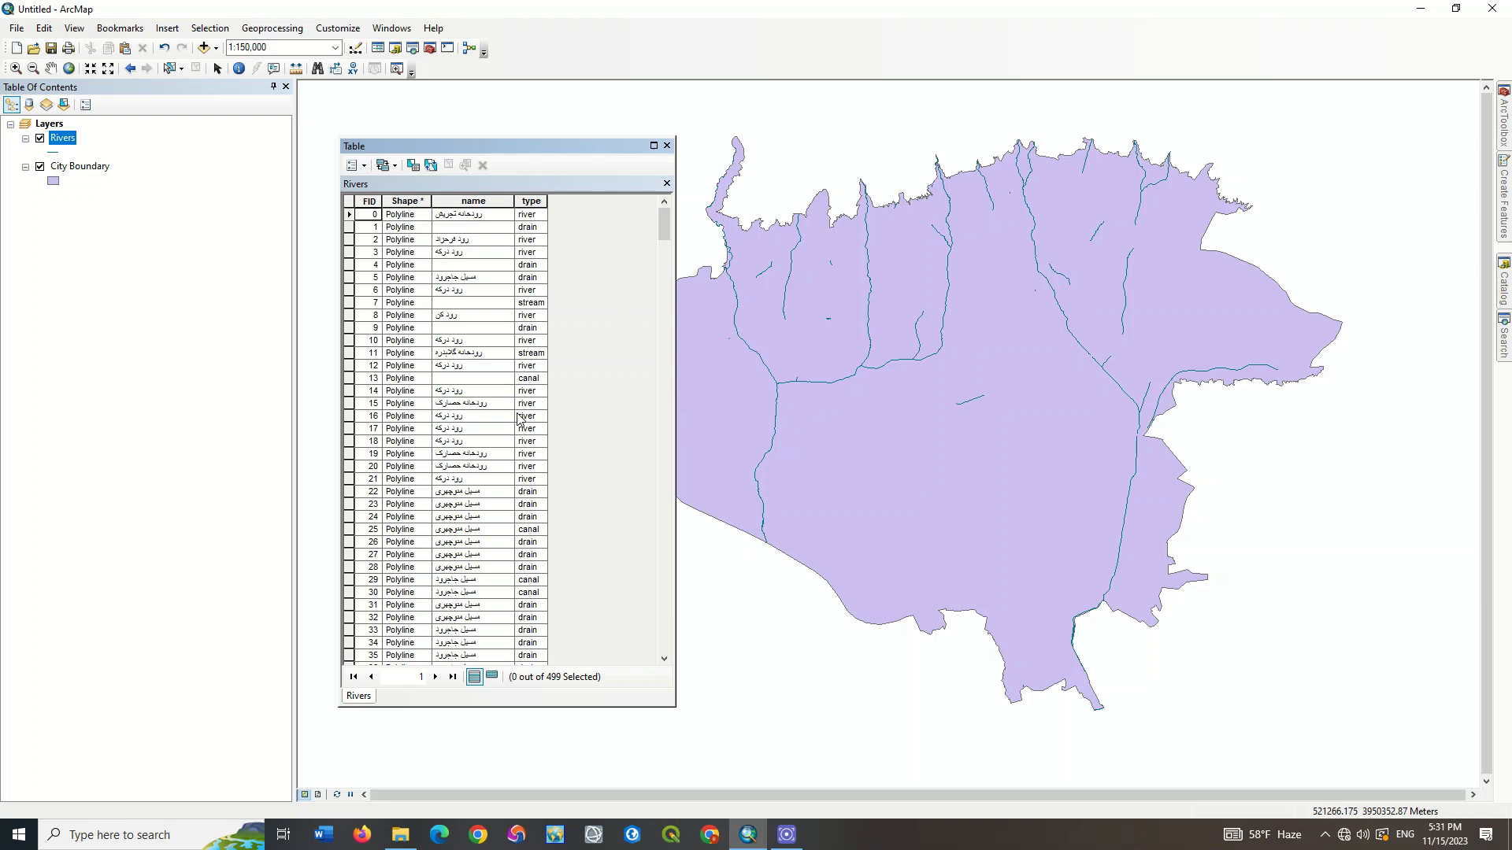
Select the Rivers records with FID 0 to 6 one after another, leaving FID 6 selected.
click(349, 215)
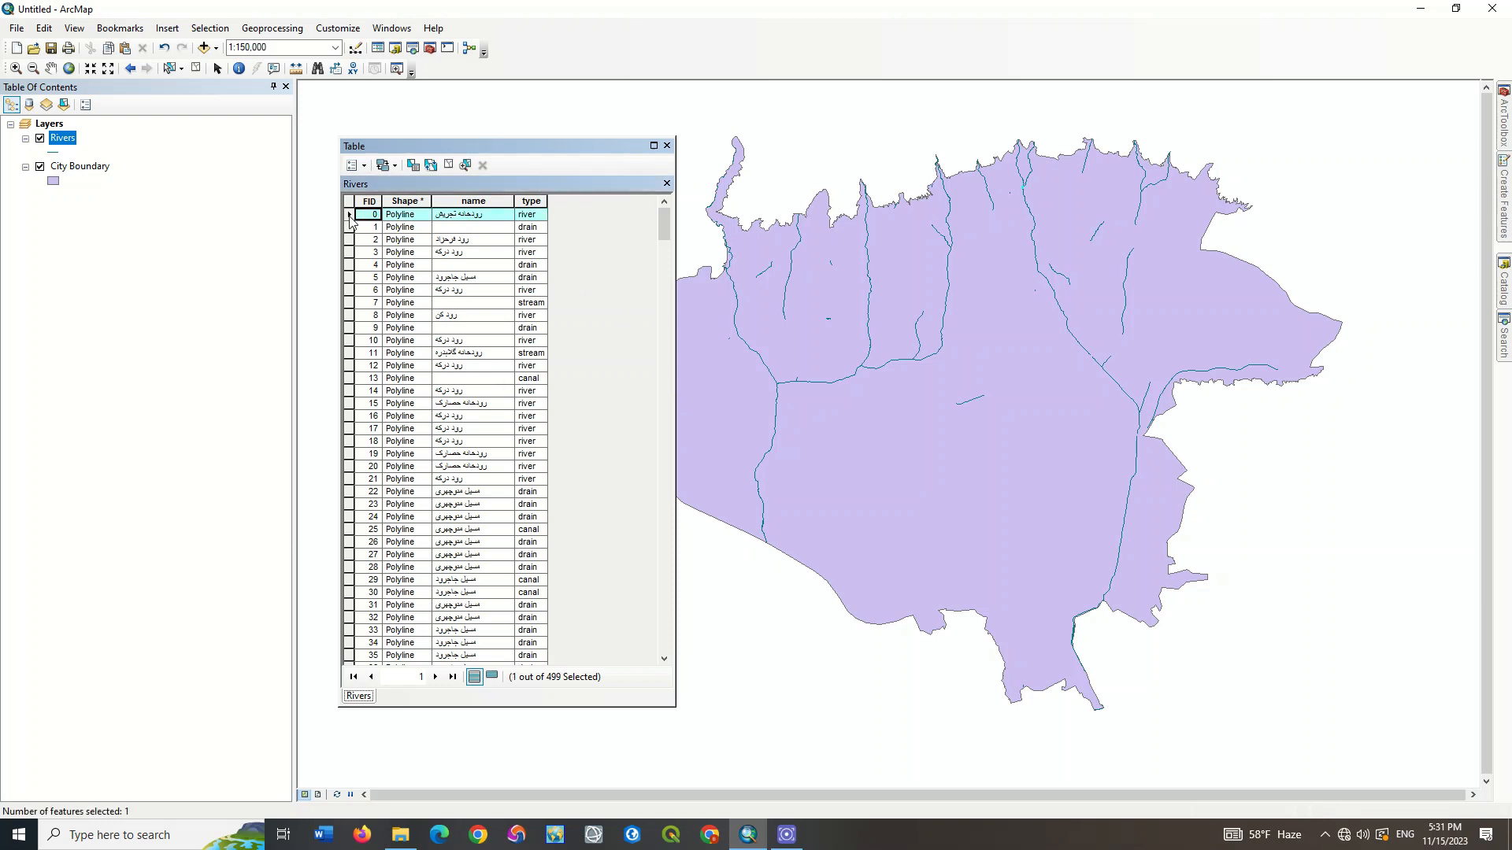
click(348, 229)
click(348, 240)
click(348, 253)
click(349, 266)
click(350, 279)
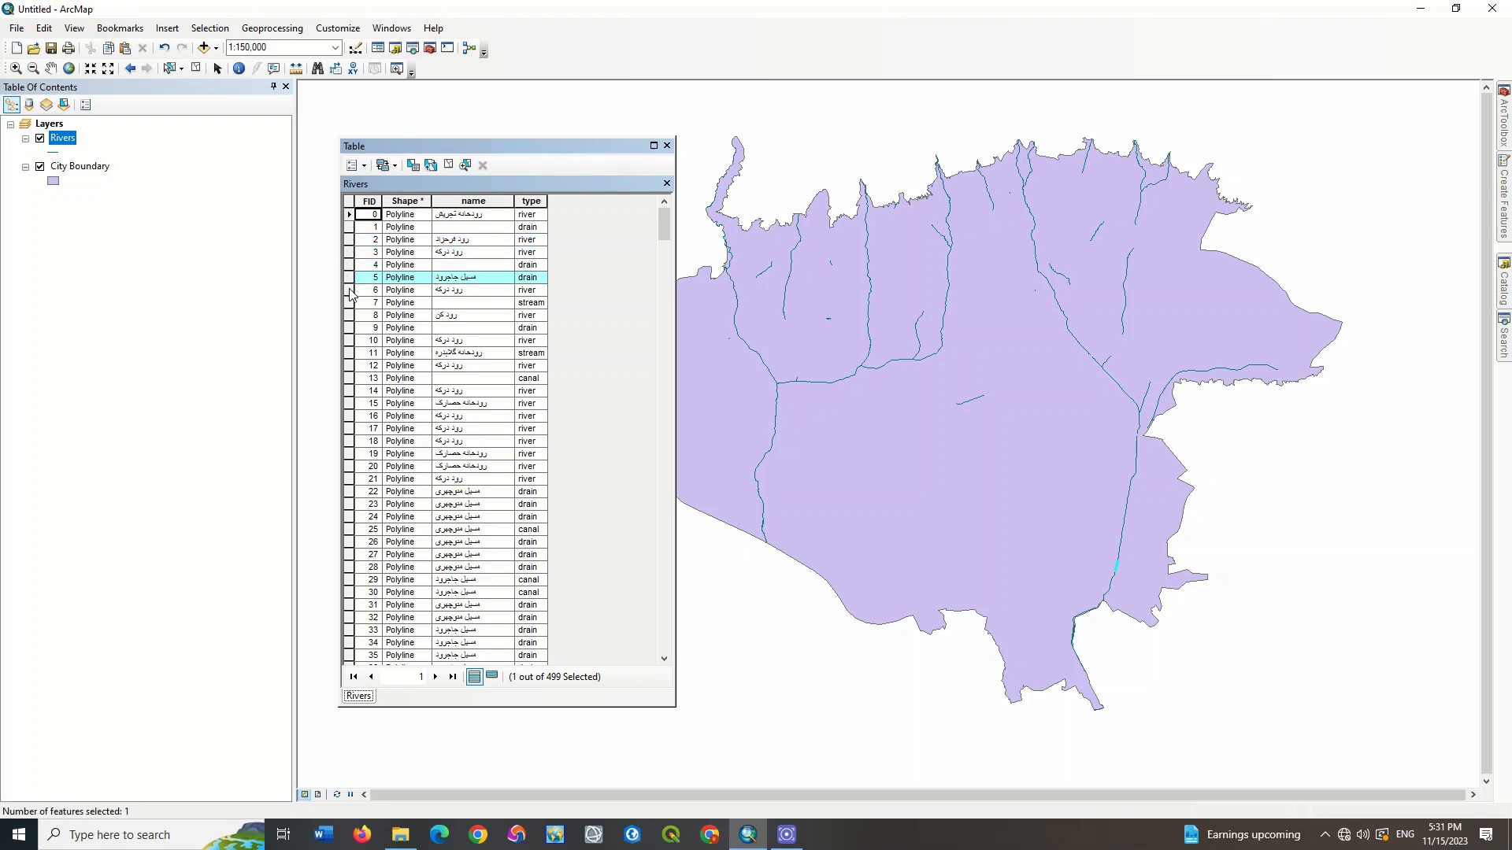
click(350, 291)
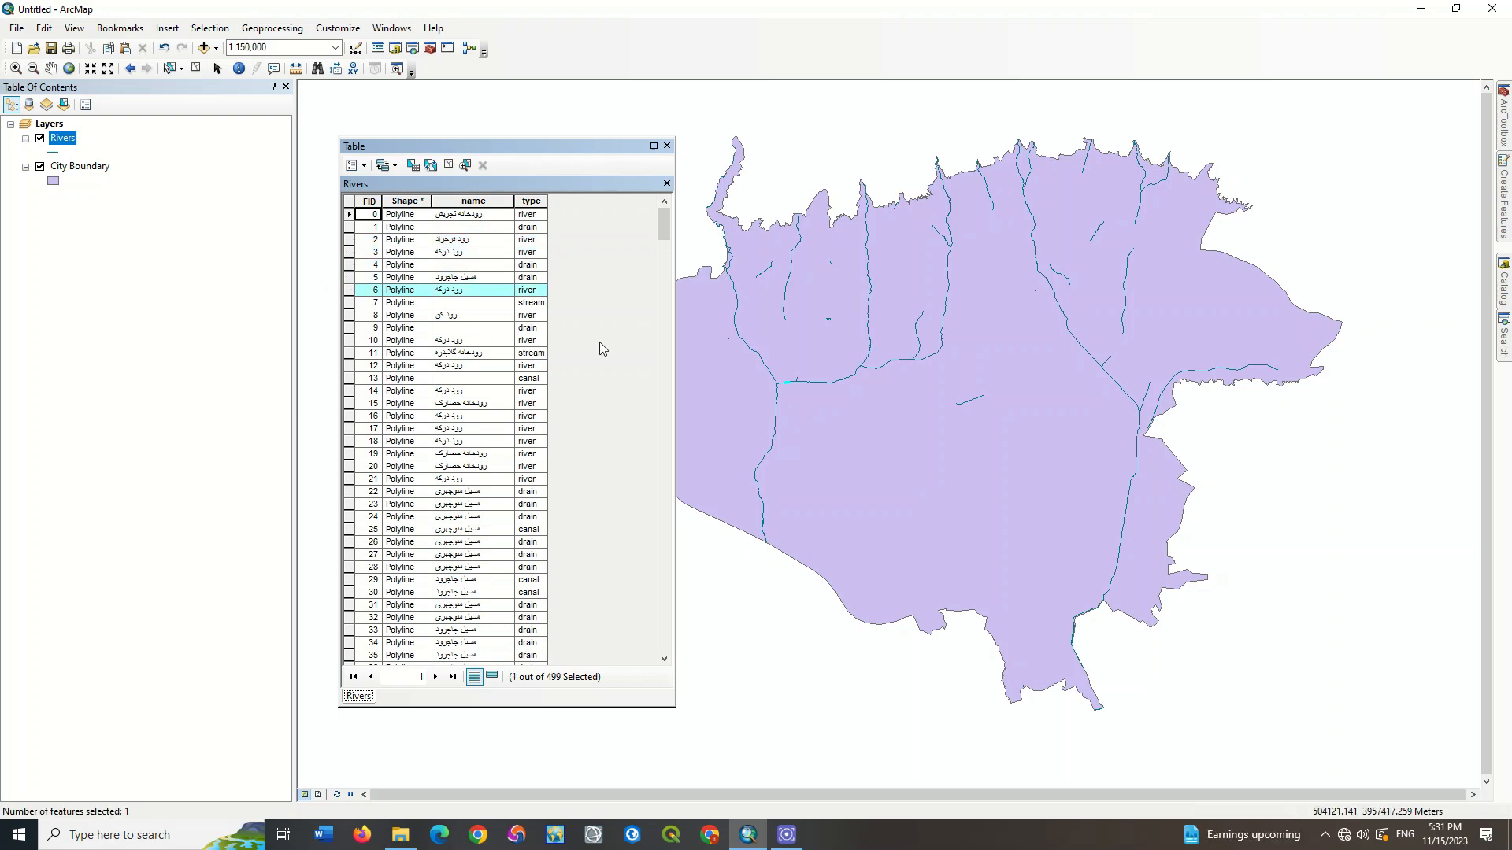
Highlight the name, type, Shape and FID columns in turn, then FID and Shape together, ending with only the type column highlighted.
click(473, 202)
click(531, 203)
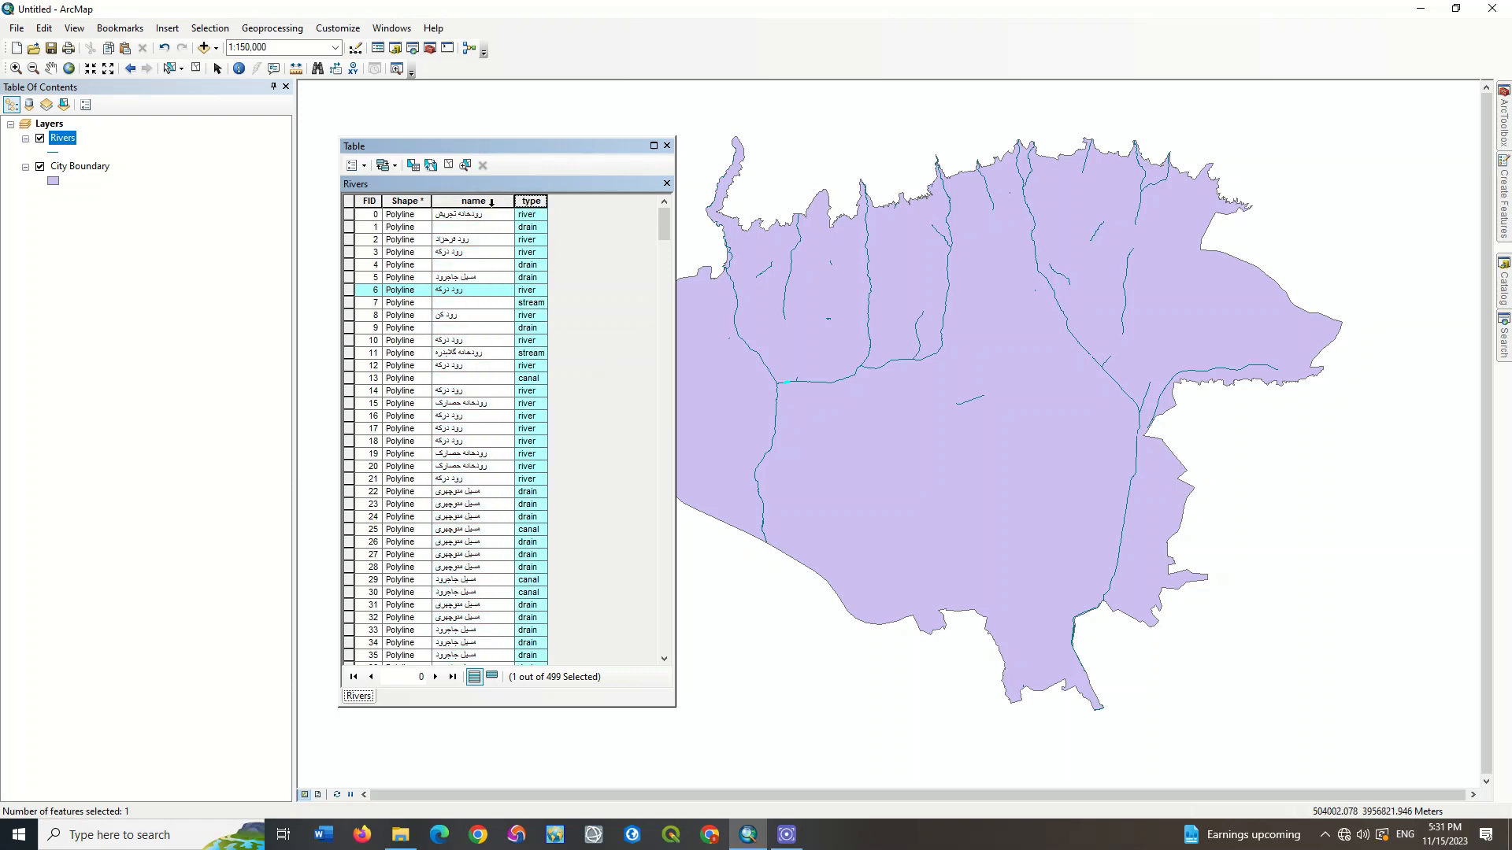
click(488, 201)
click(407, 202)
click(374, 202)
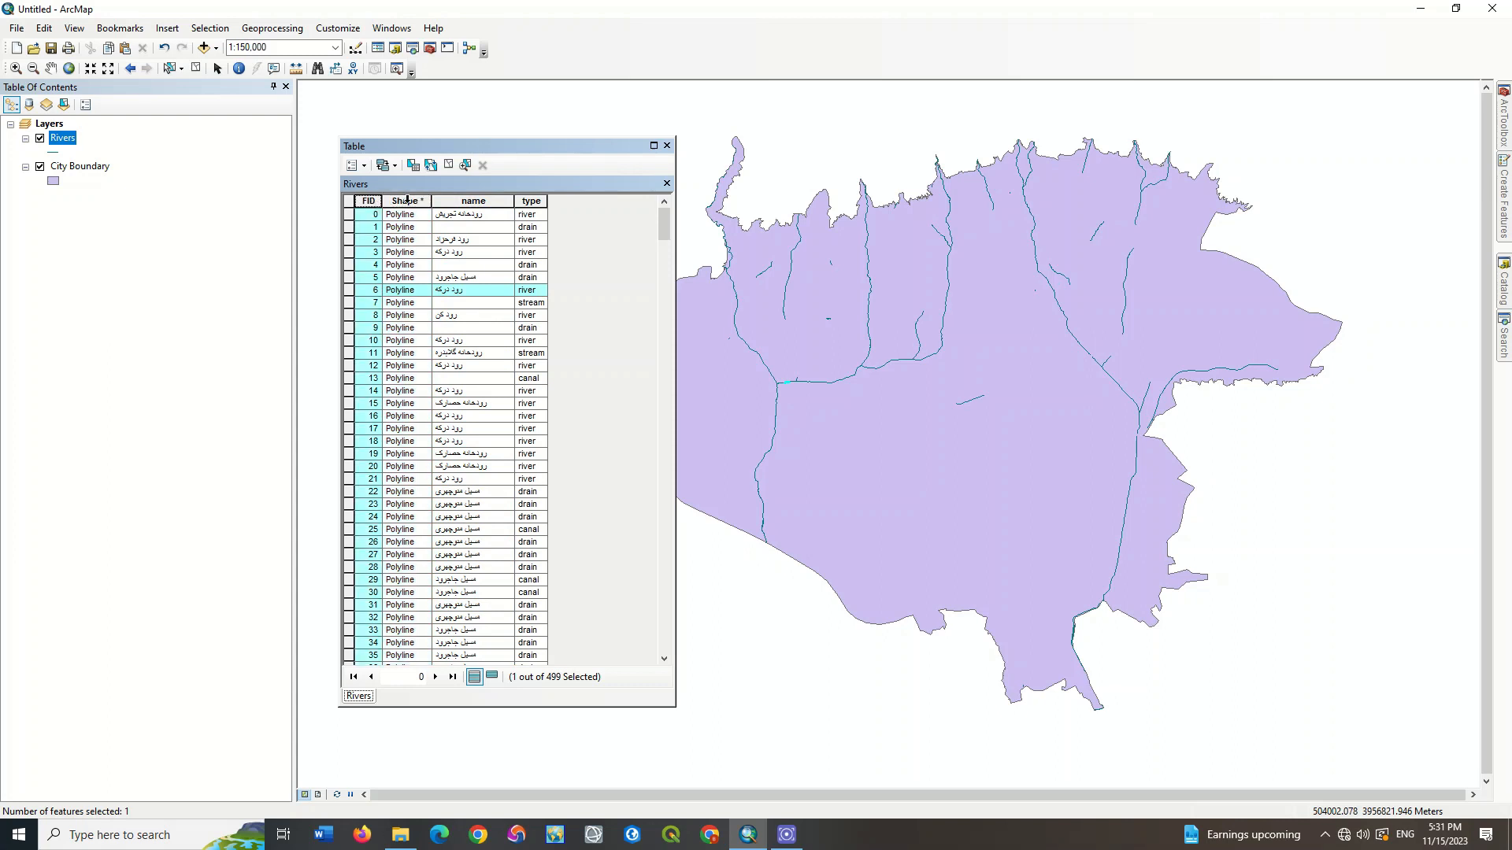
click(407, 201)
drag(374, 202, 399, 202)
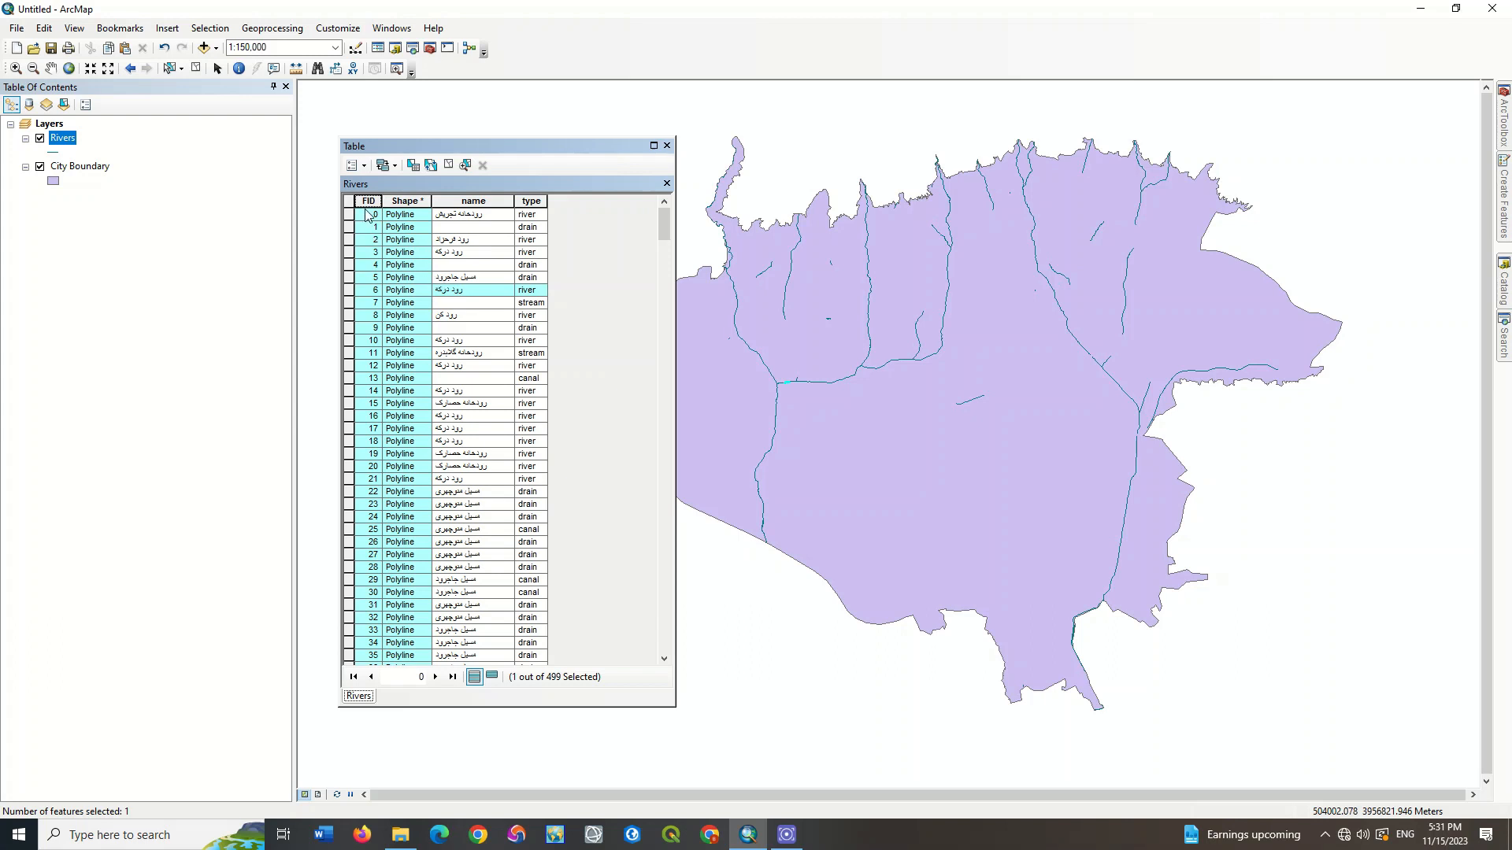
click(473, 202)
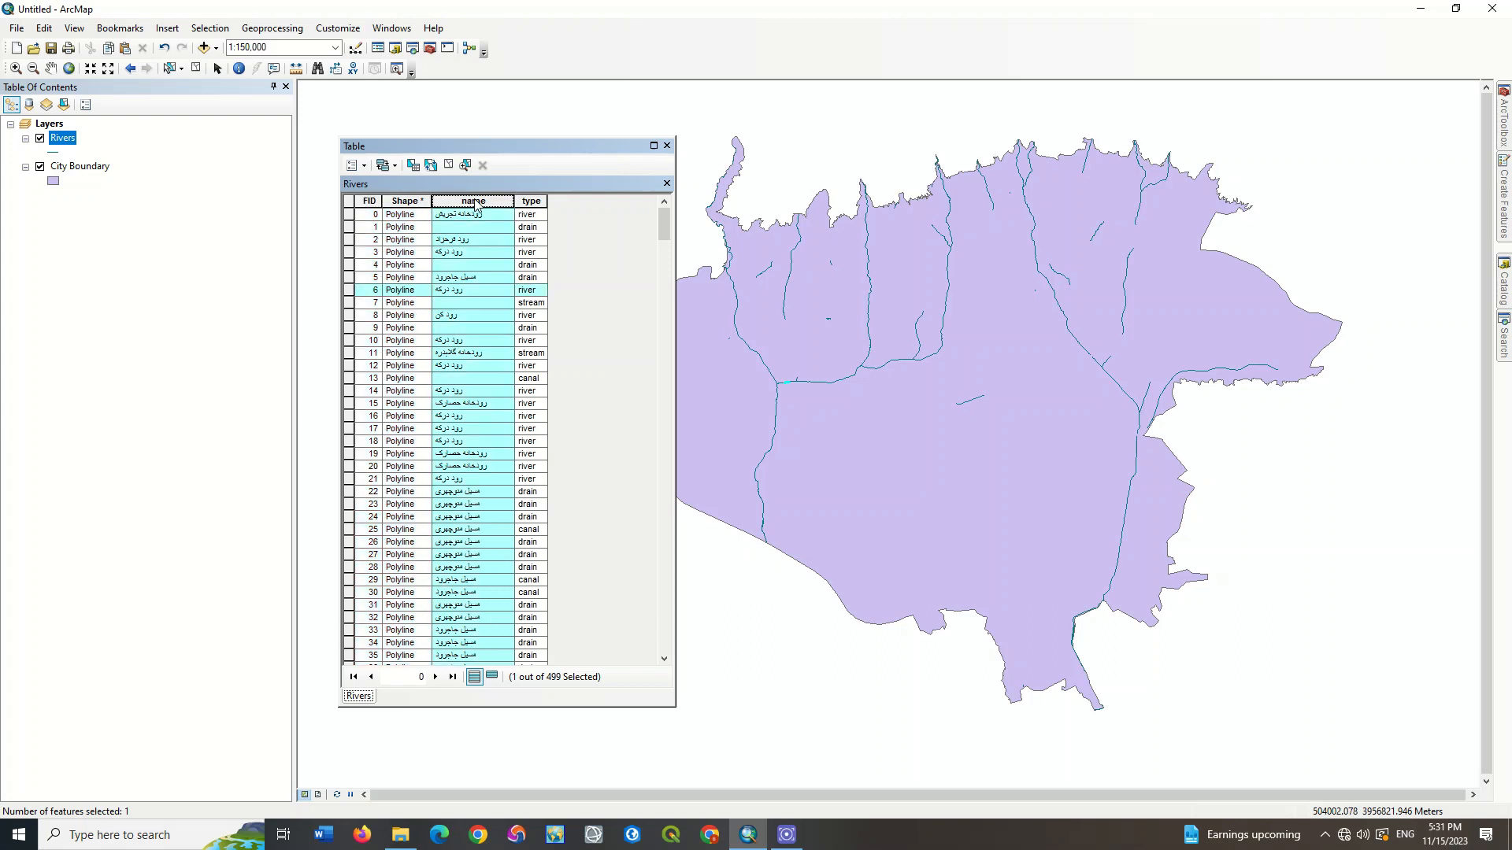
click(523, 201)
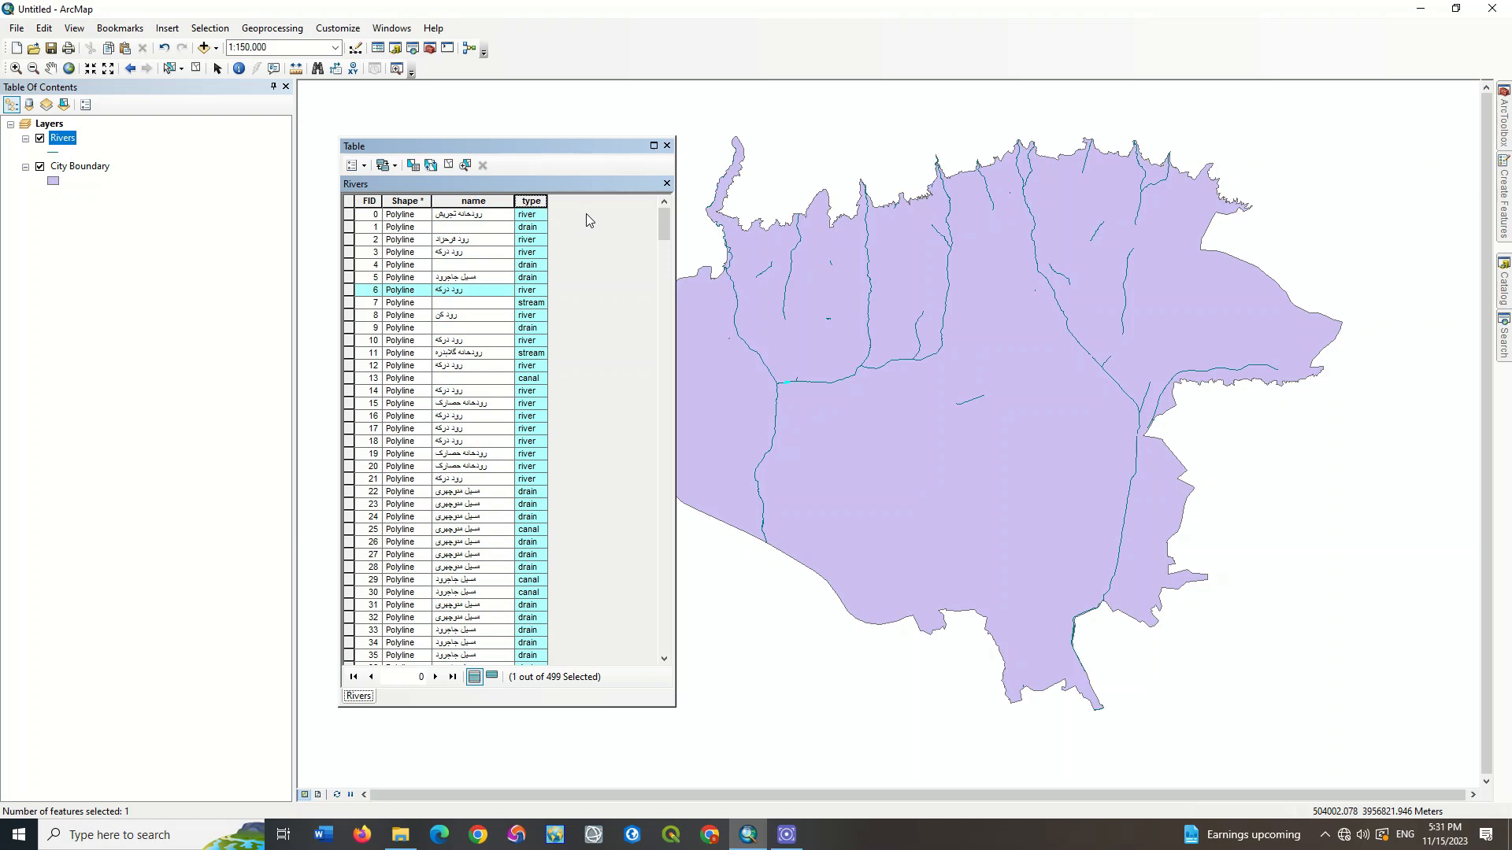
Clear the Rivers selection and identify the river feature at the junction in the east of the city.
click(449, 167)
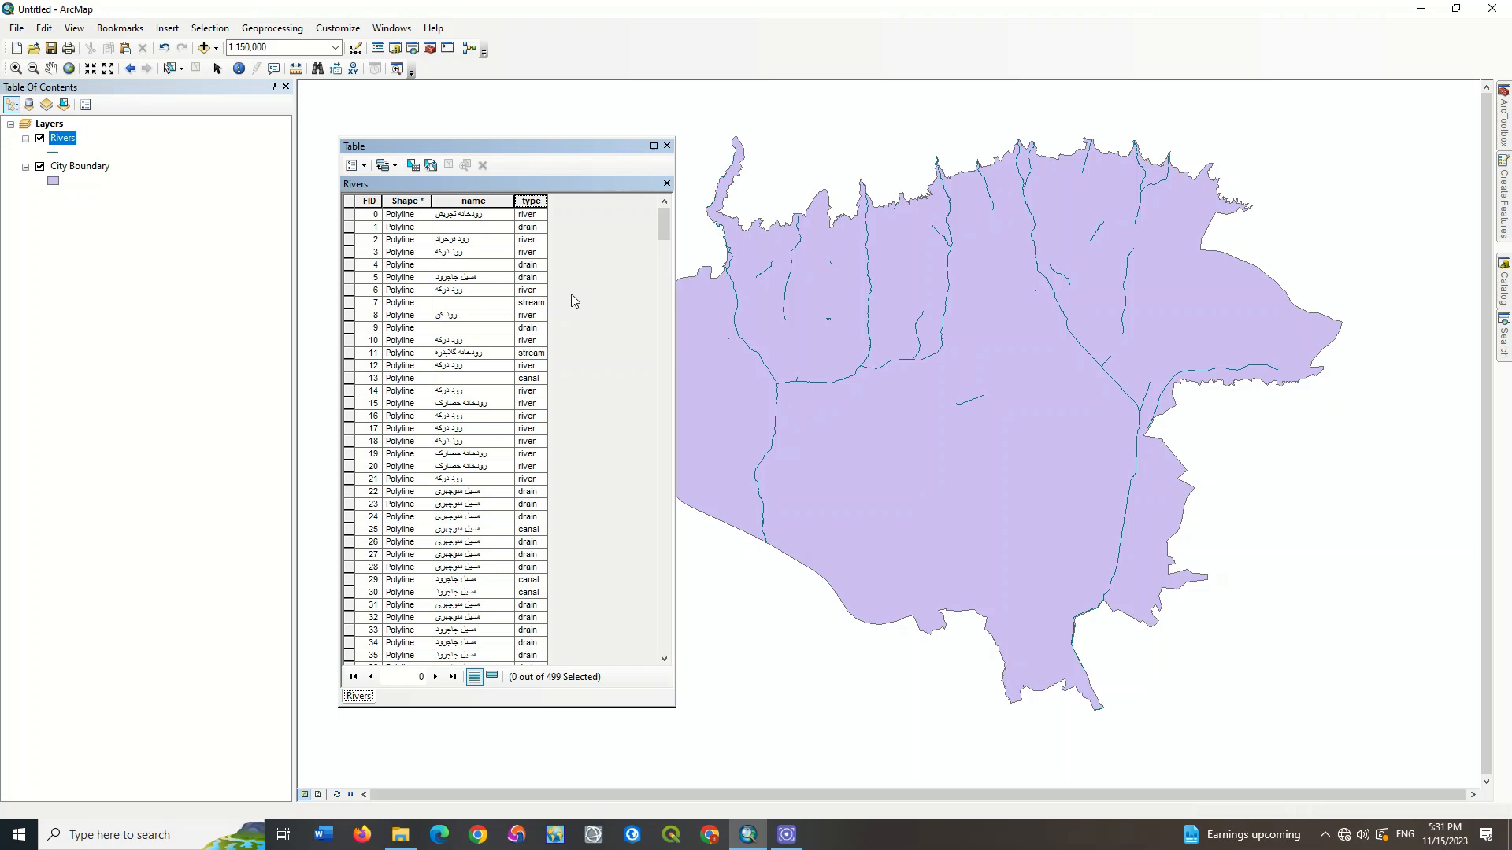
click(239, 69)
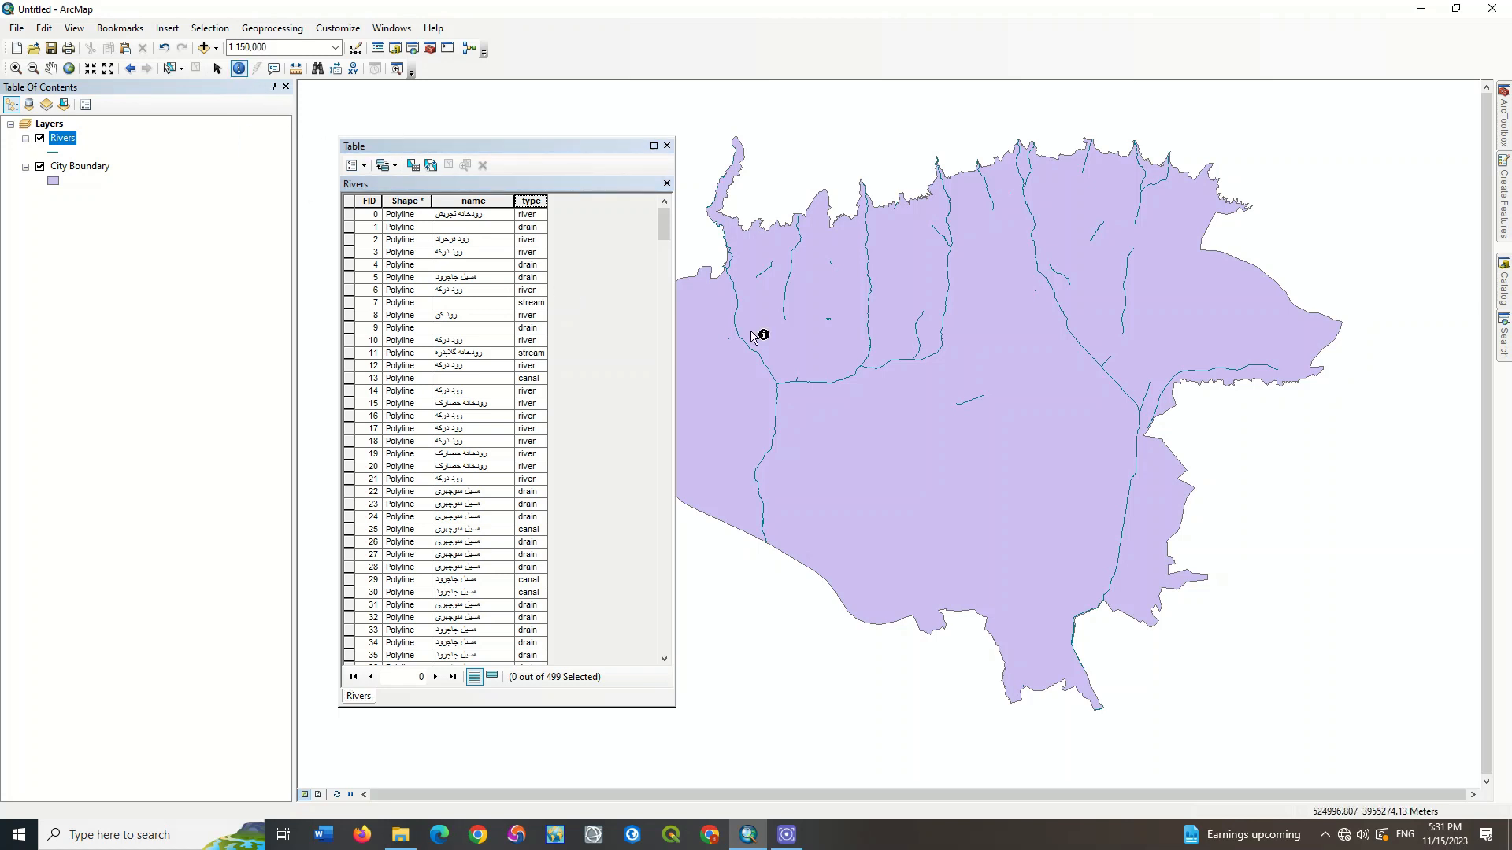
click(1140, 384)
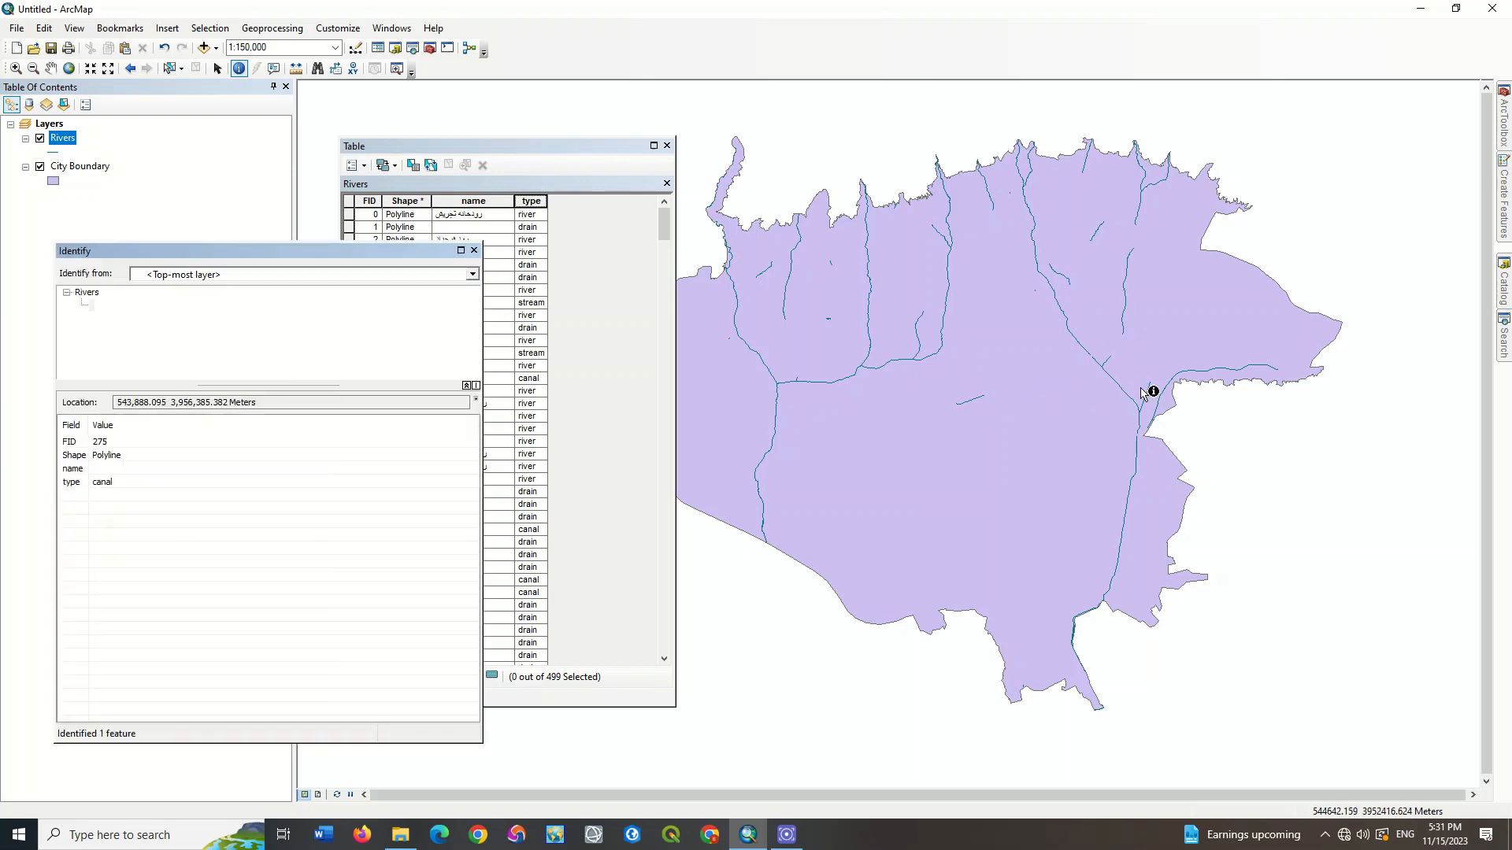
Sort the identified feature's attributes by value and highlight its name, FID, type and Shape rows in turn.
click(104, 443)
click(124, 426)
click(124, 442)
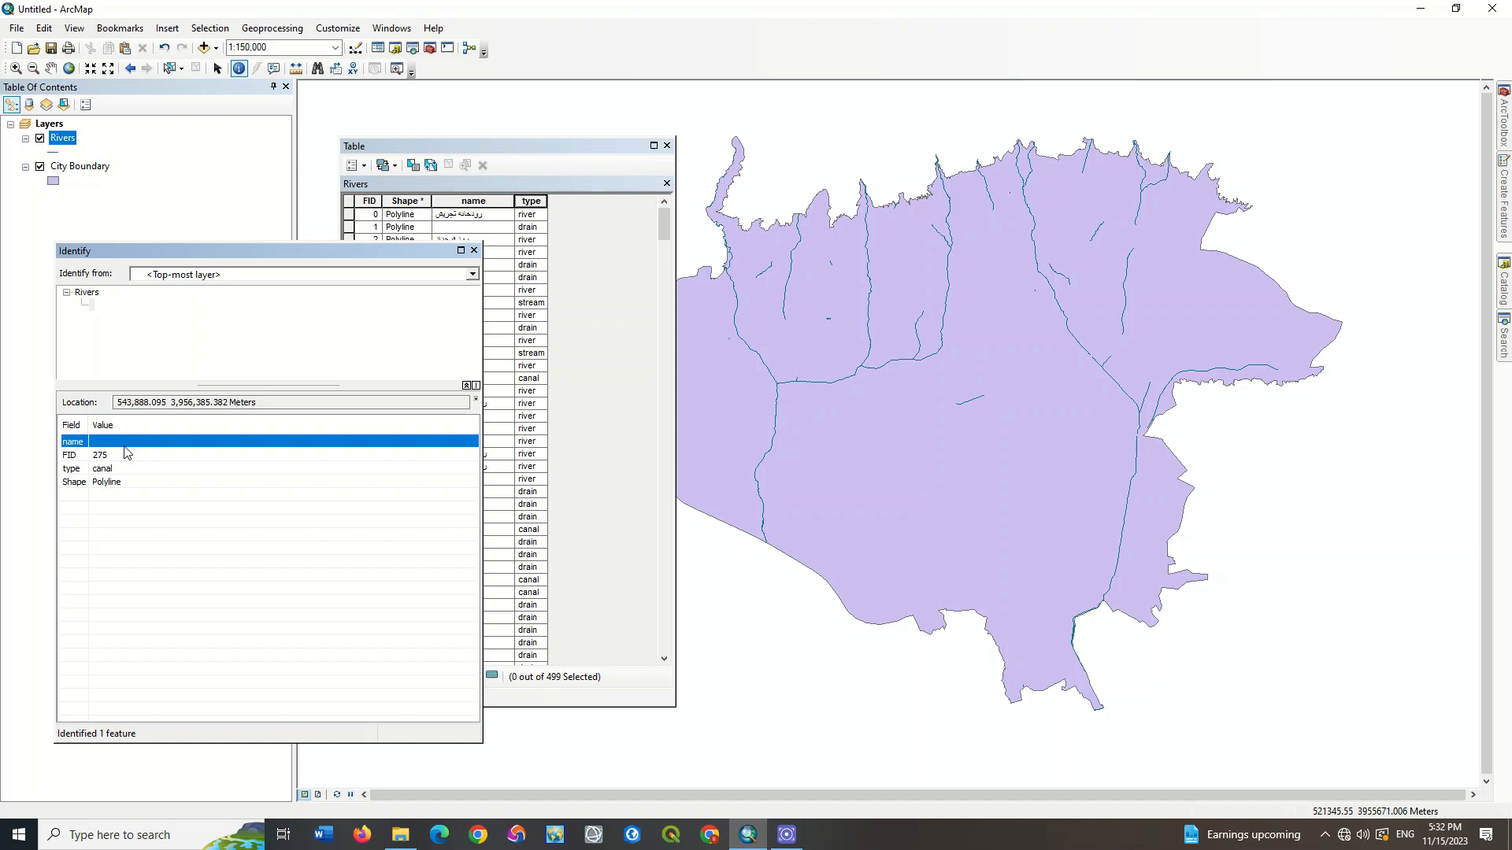
click(122, 455)
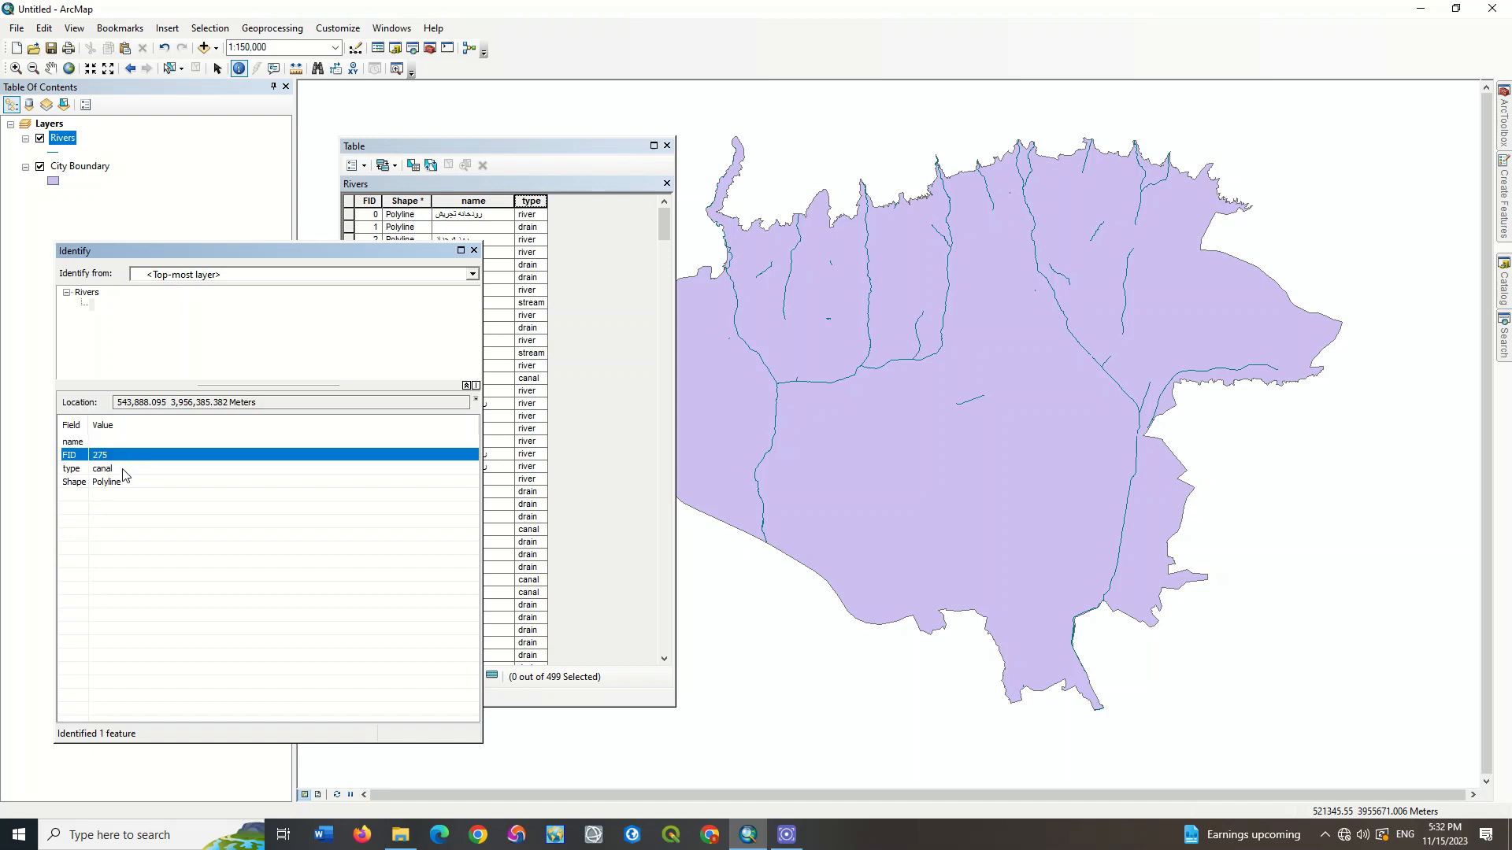
click(123, 470)
click(136, 483)
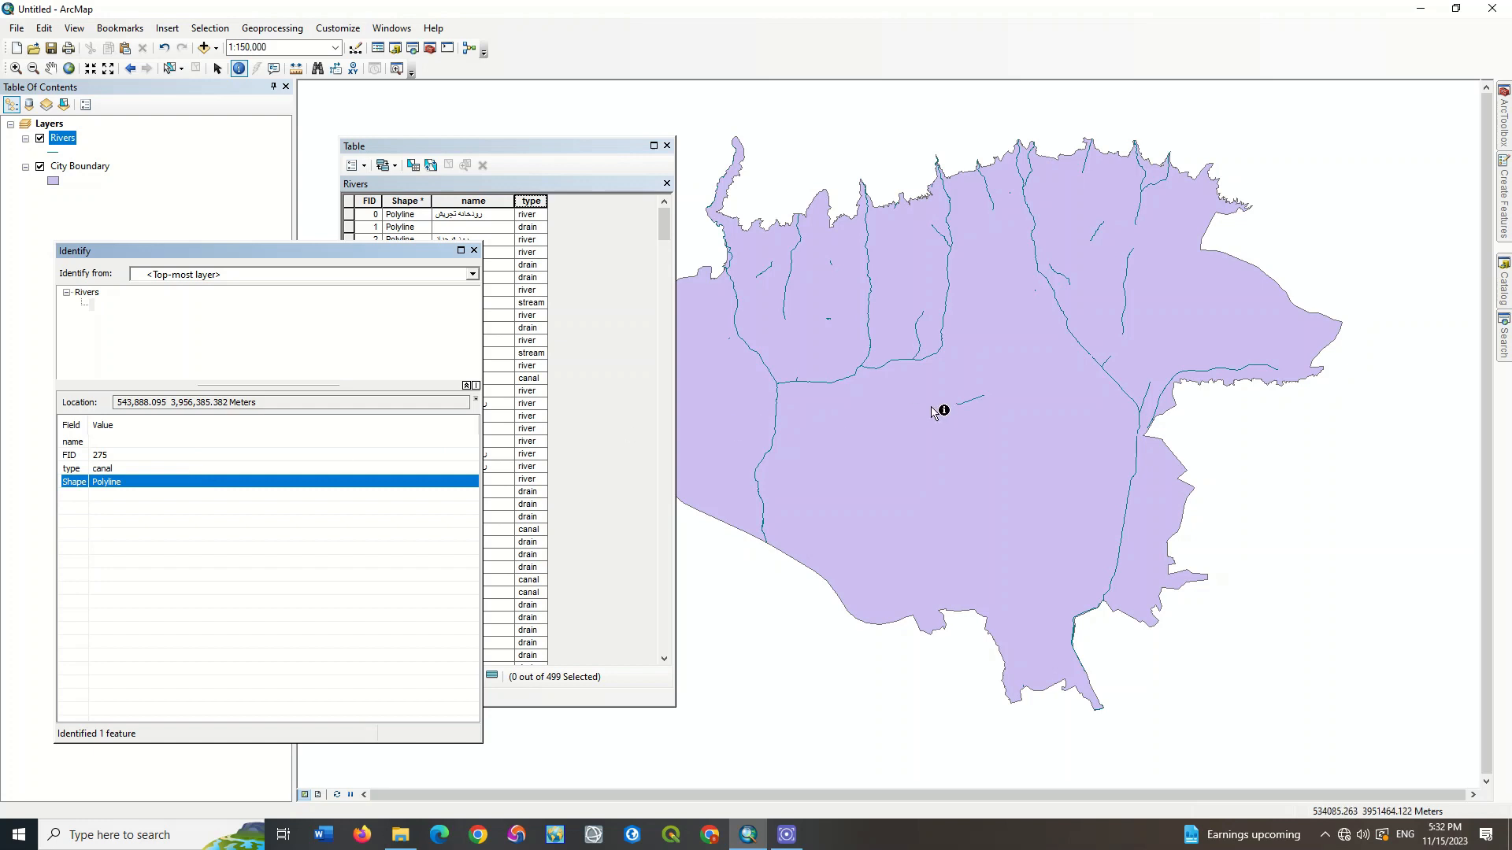
Identify the short isolated river segment near the middle of the city, then close the Identify window.
click(980, 399)
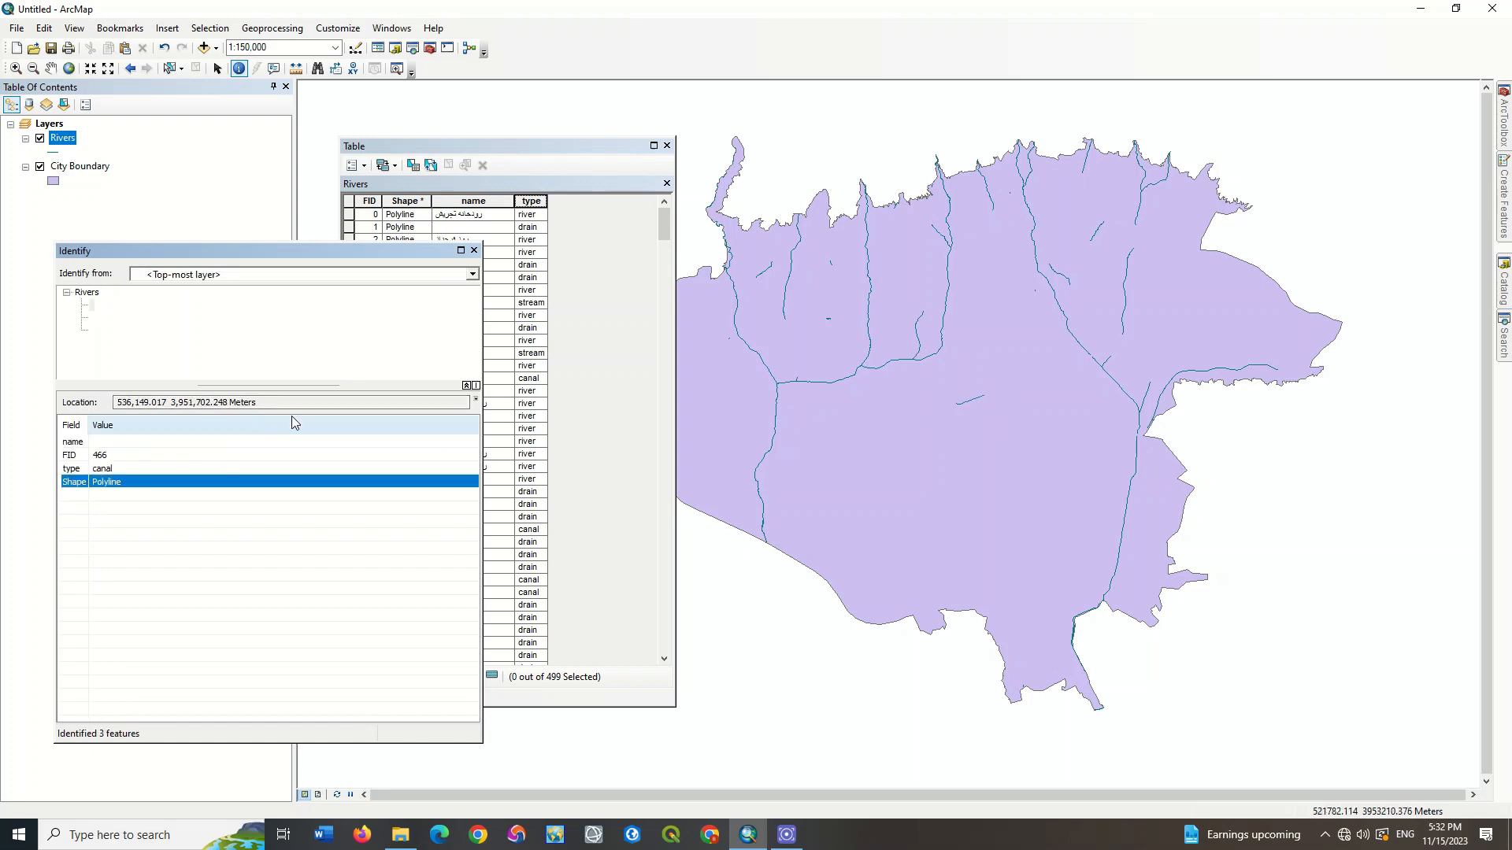
click(474, 250)
scroll(474, 250, down, 1)
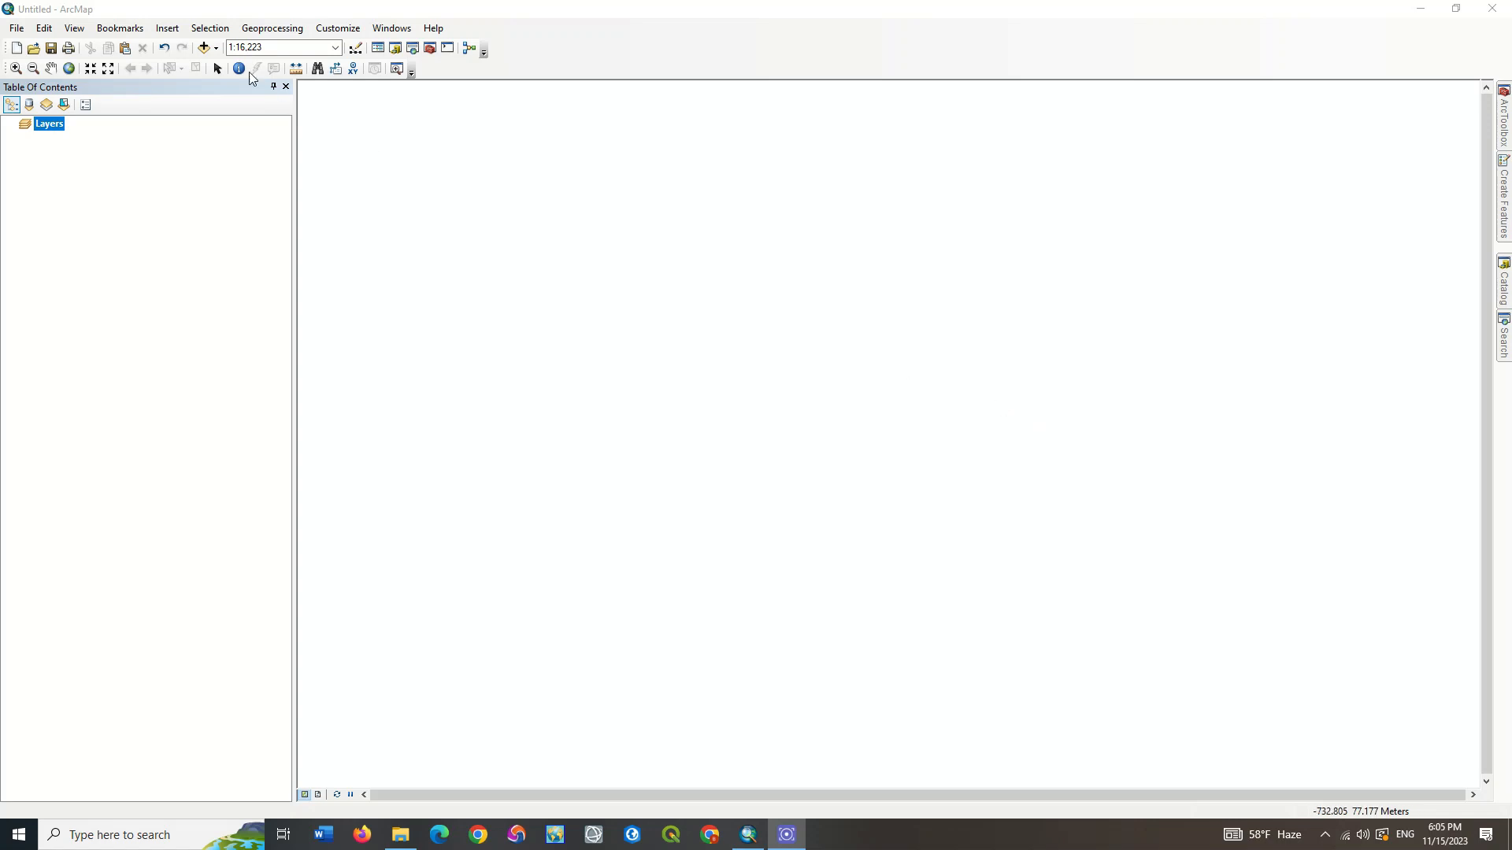
Add the Shiraz.jpg raster from the Shiraz folder to the blank map.
click(202, 49)
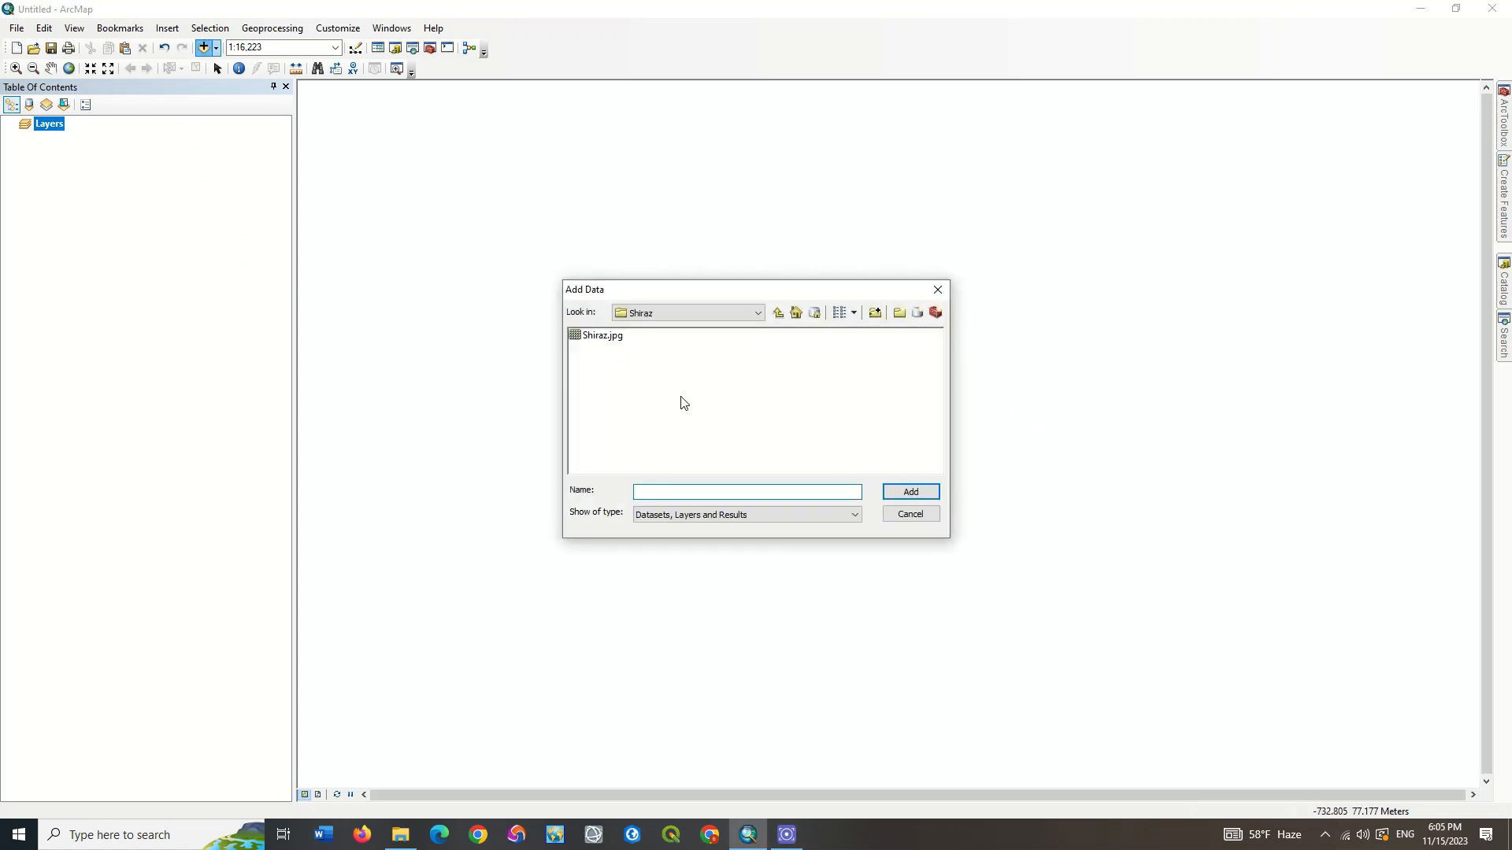
click(619, 337)
click(575, 351)
click(573, 339)
click(909, 492)
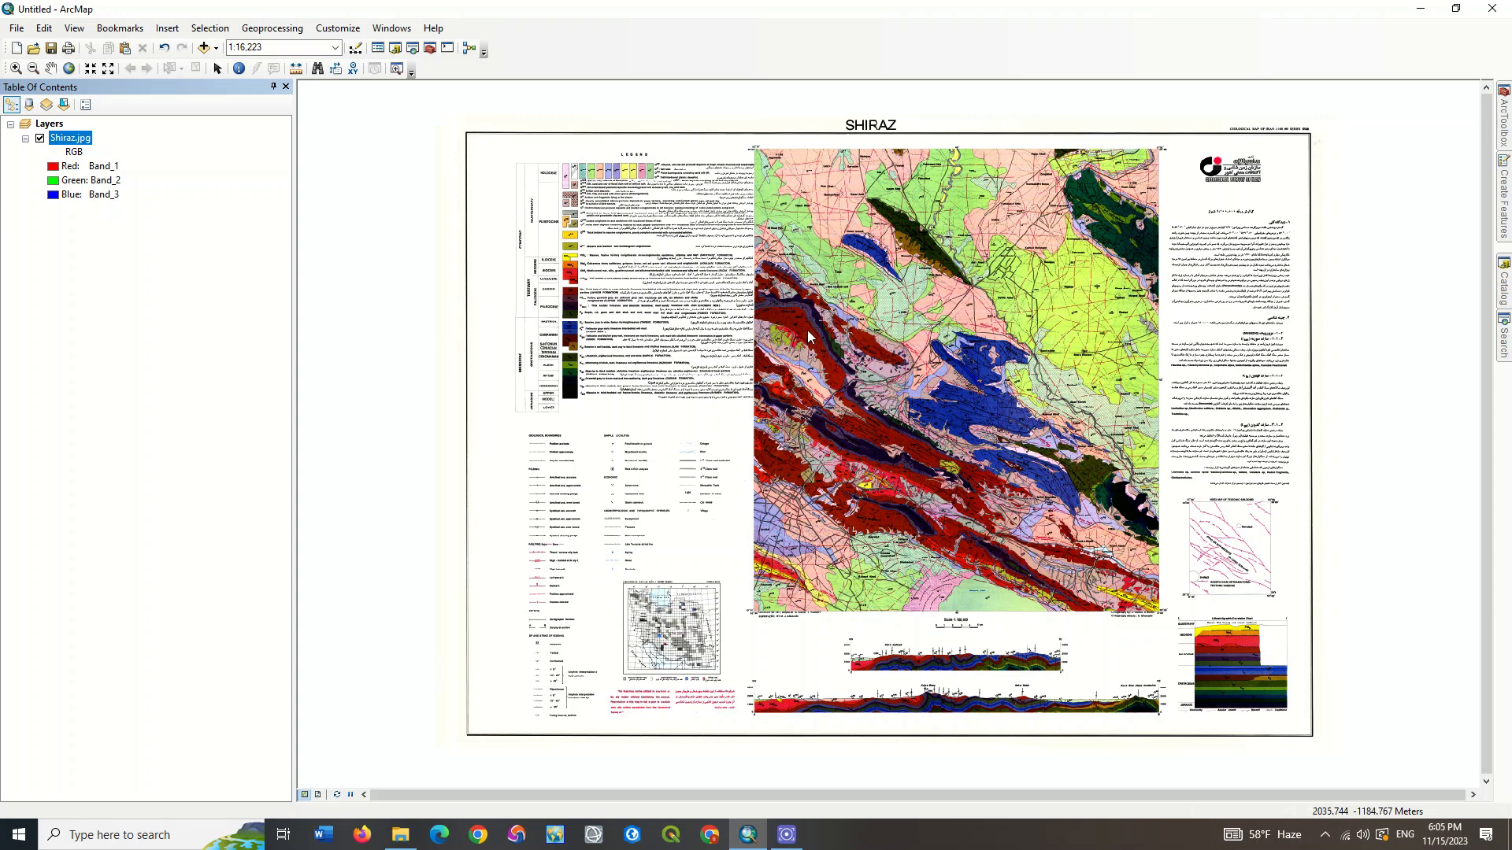
Show the Georeferencing toolbar and dock it directly beside the Tools toolbar.
scroll(760, 142, up, 3)
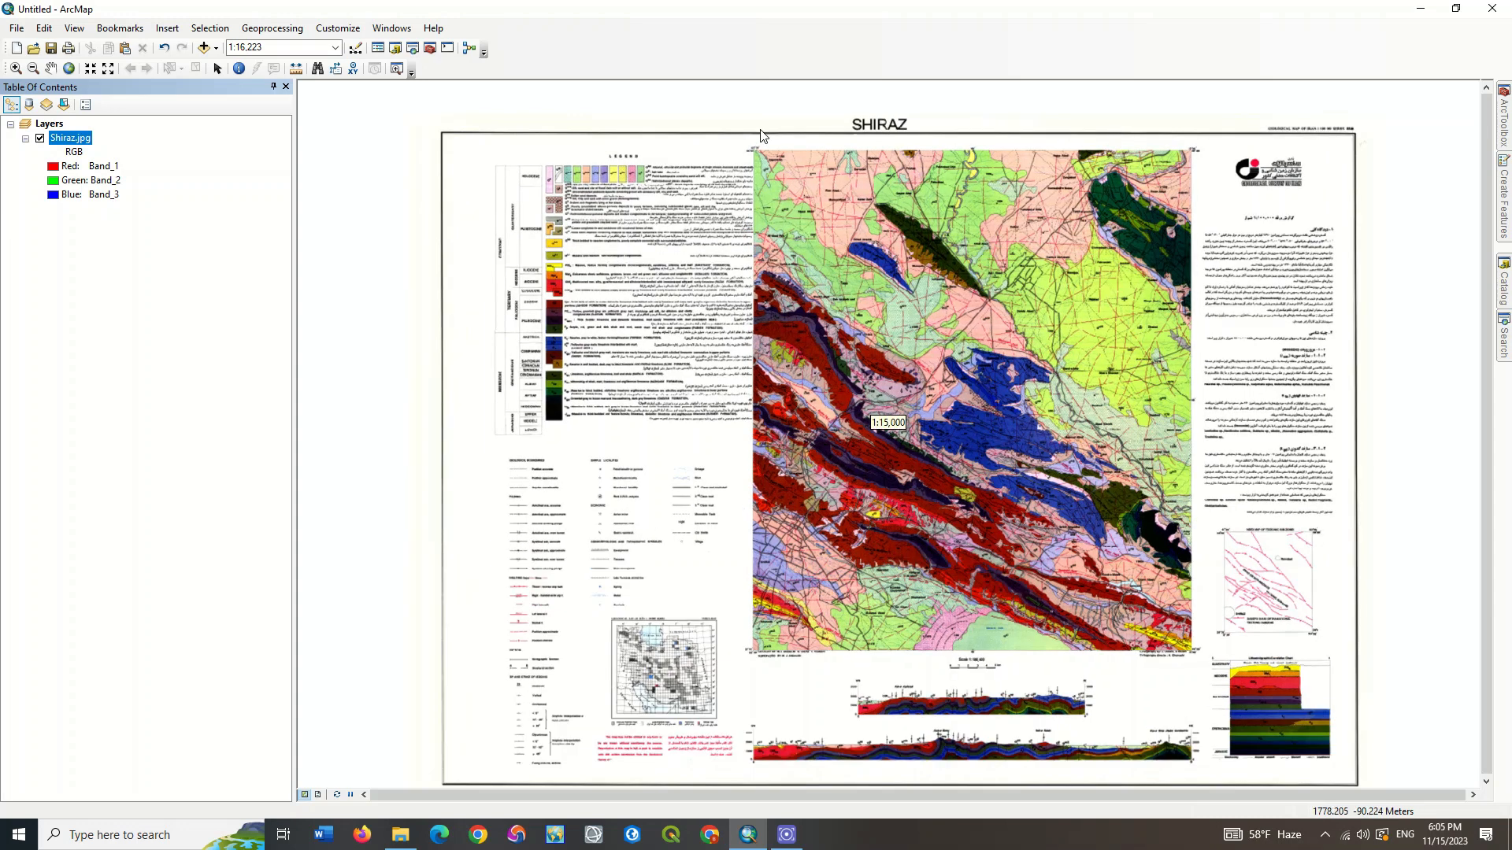
scroll(758, 153, up, 4)
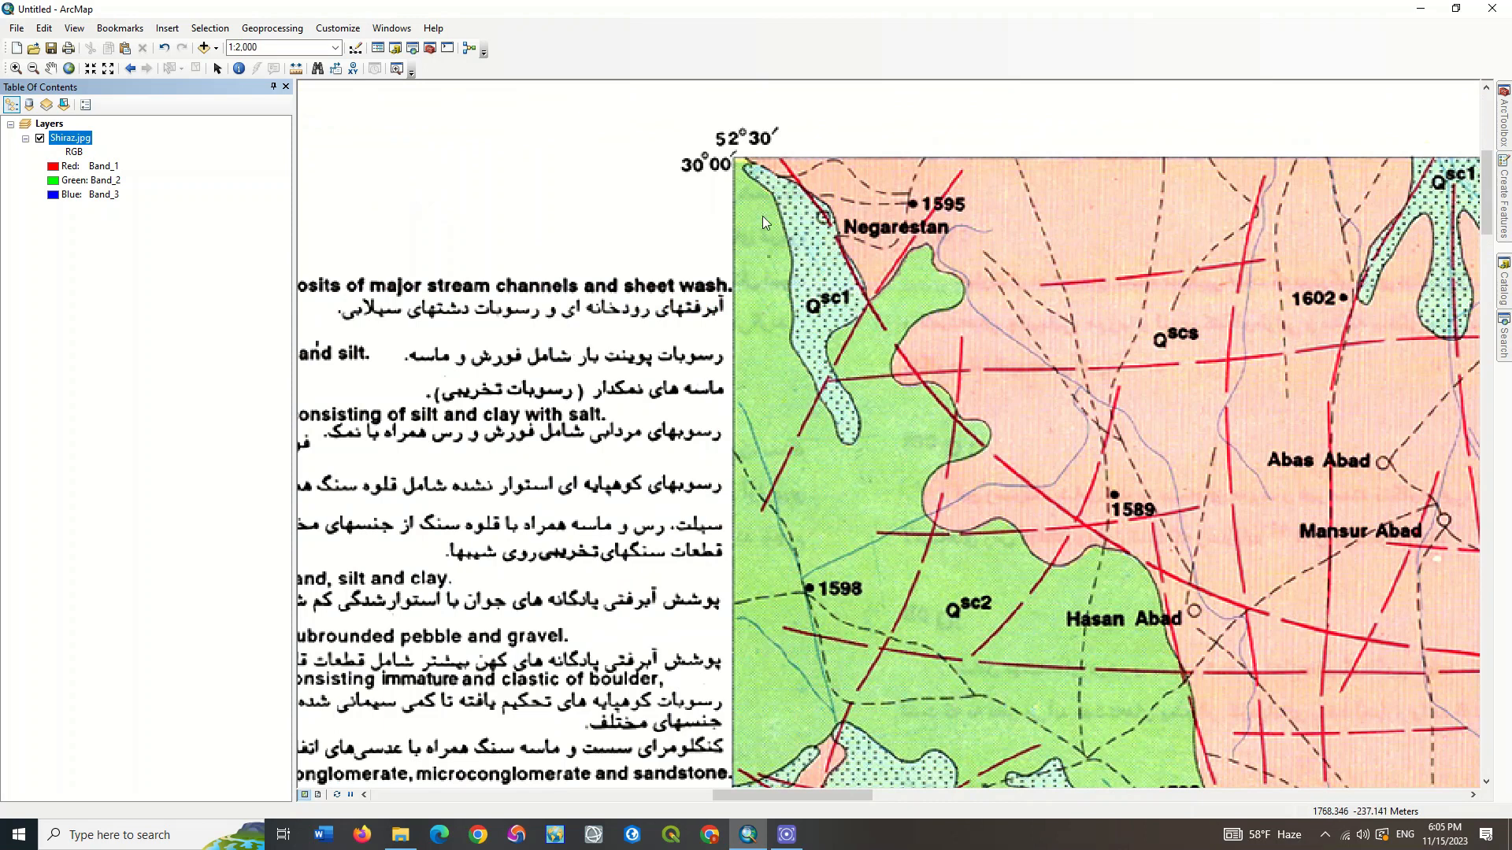
click(51, 69)
drag(689, 213, 647, 343)
scroll(646, 342, up, 2)
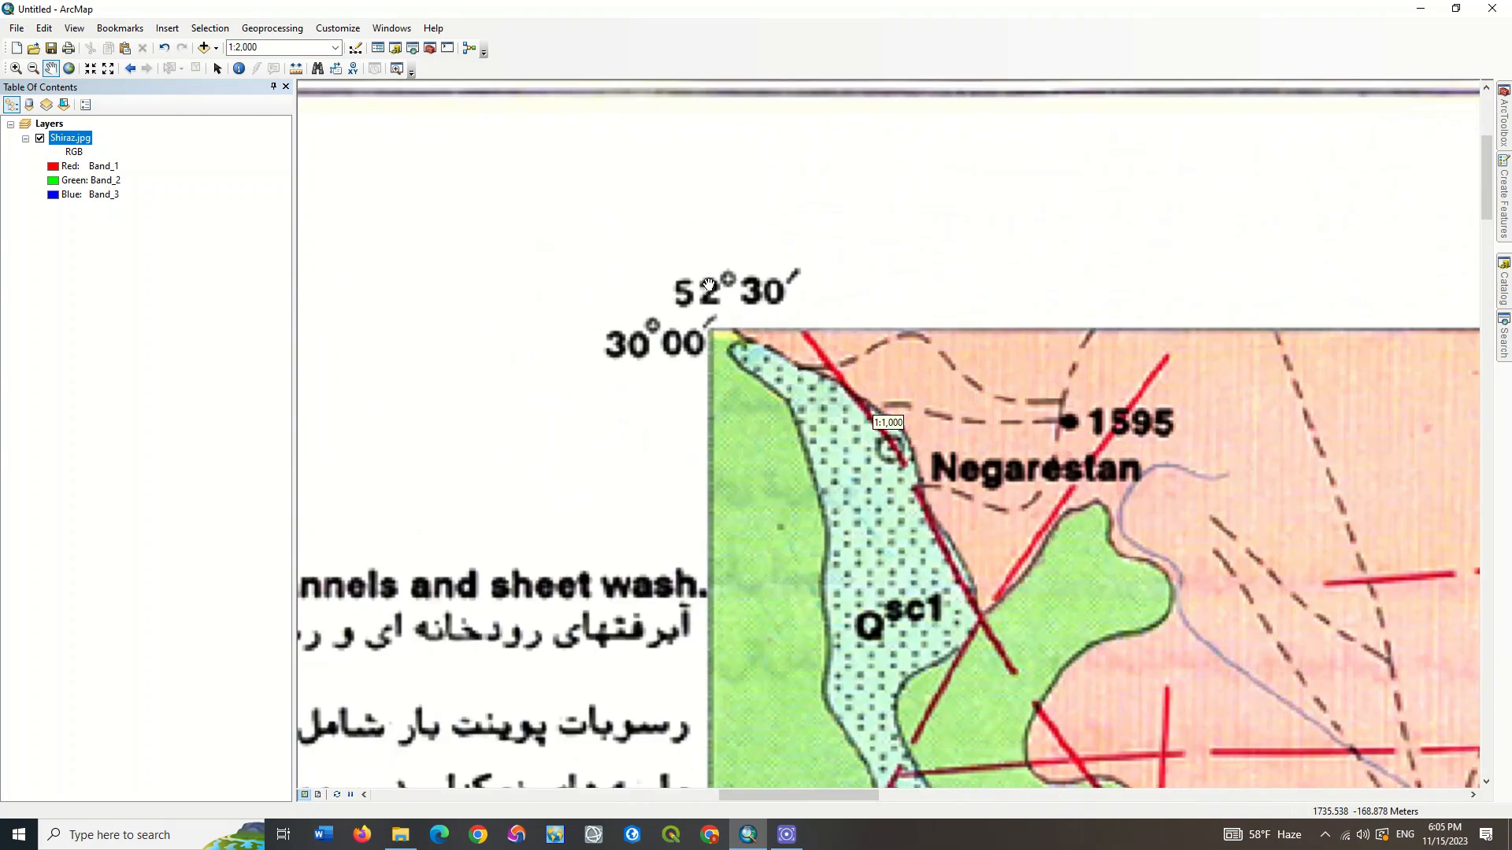
drag(781, 401, 756, 385)
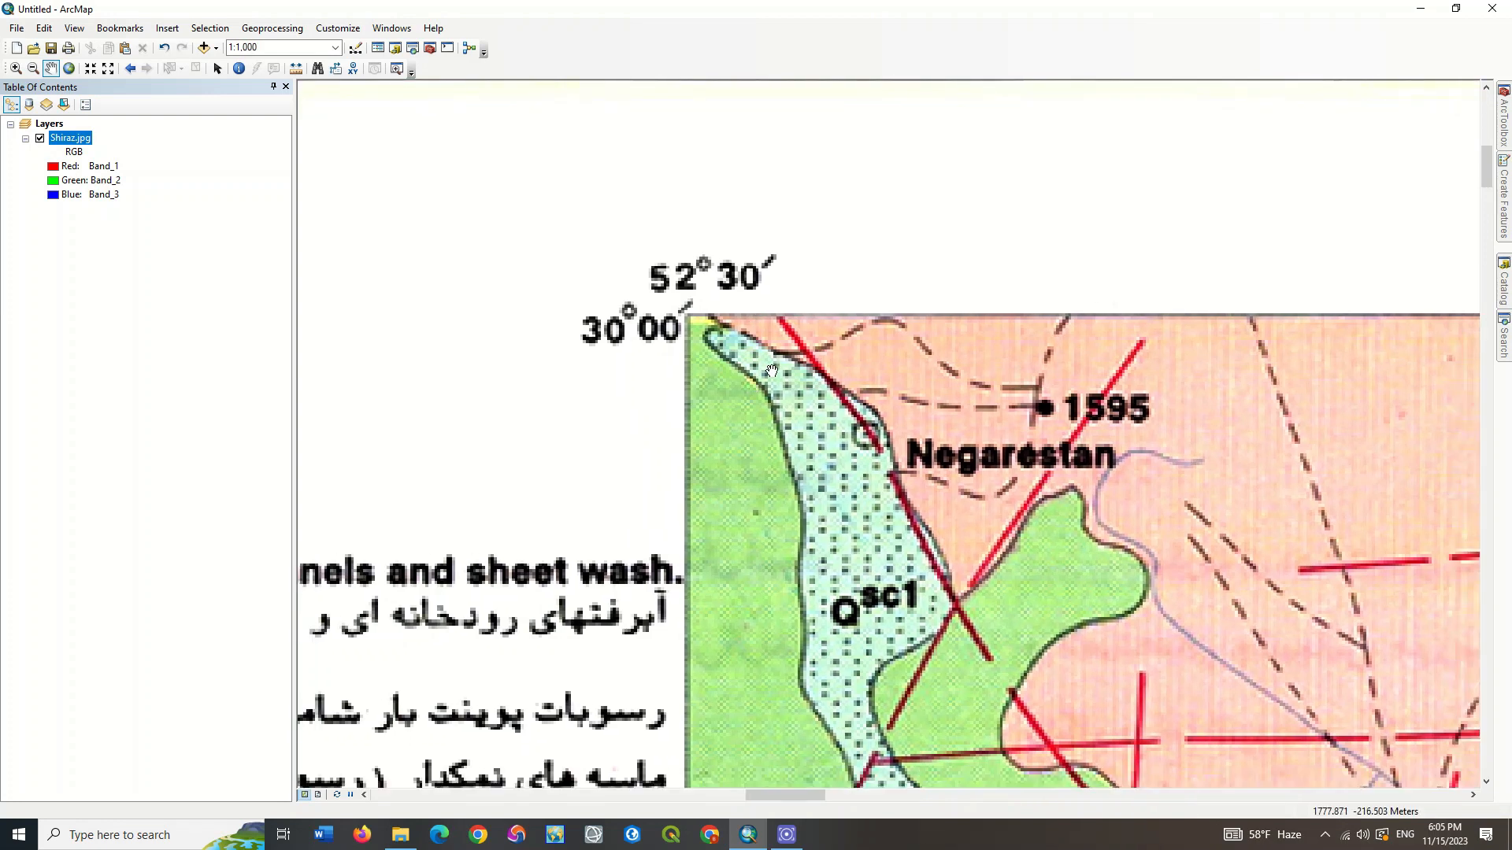
right_click(664, 51)
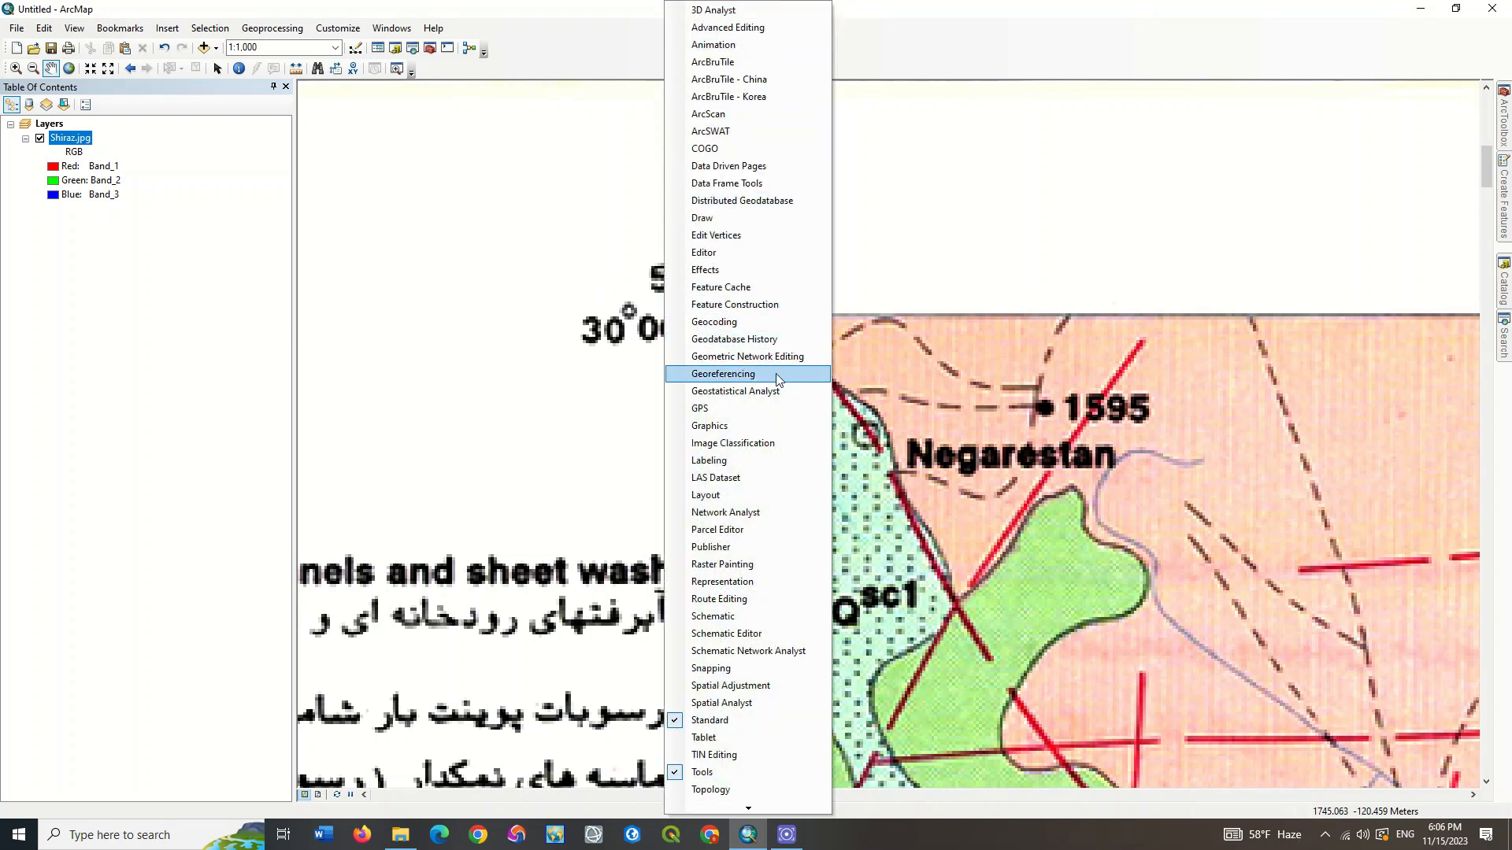
click(804, 380)
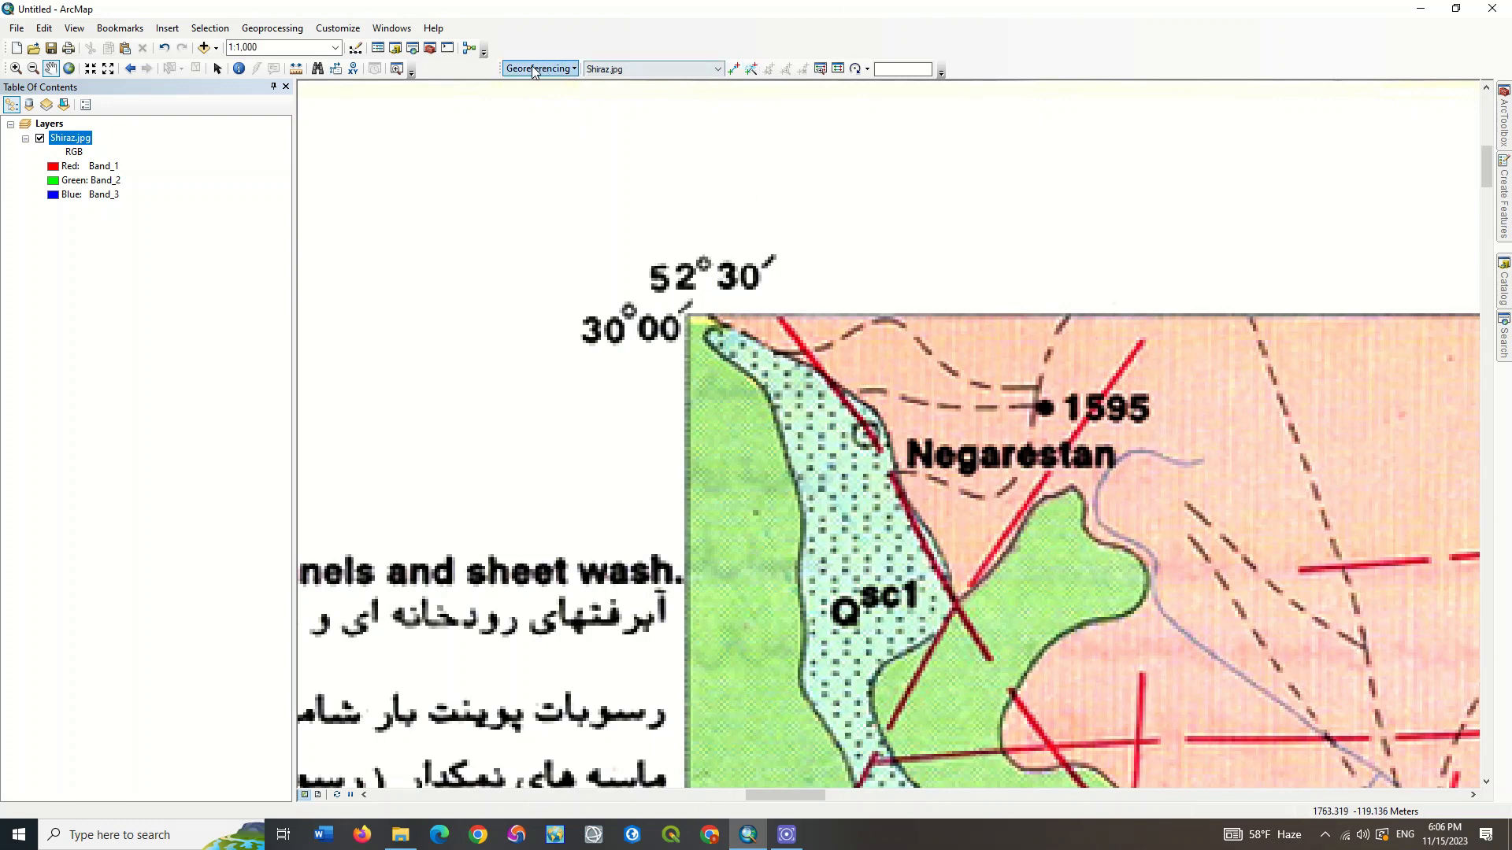
drag(462, 65, 426, 66)
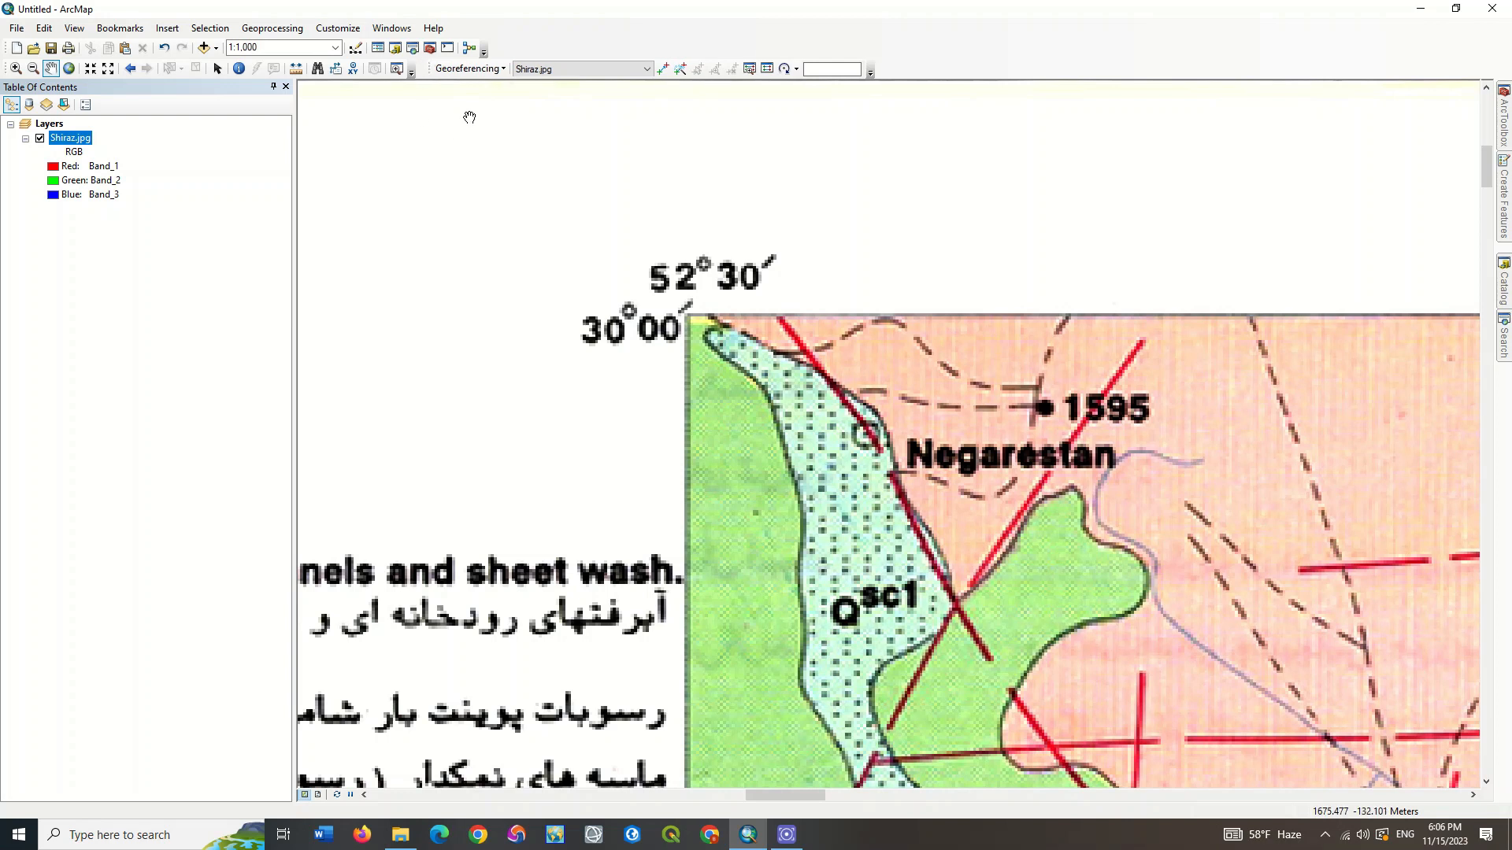
Choose Shiraz.jpg as the raster layer for georeferencing.
click(647, 70)
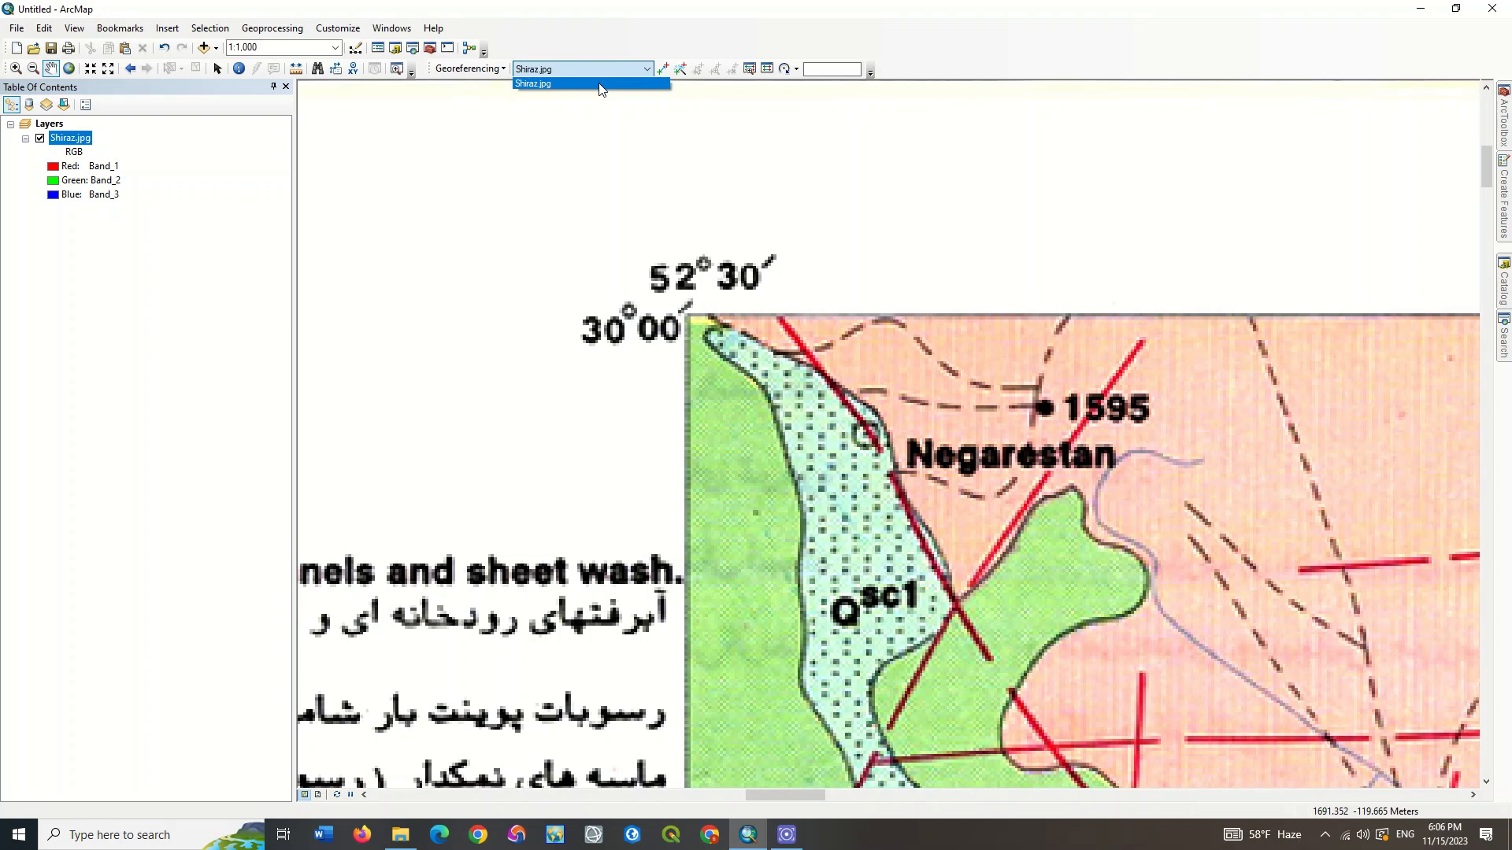
click(623, 84)
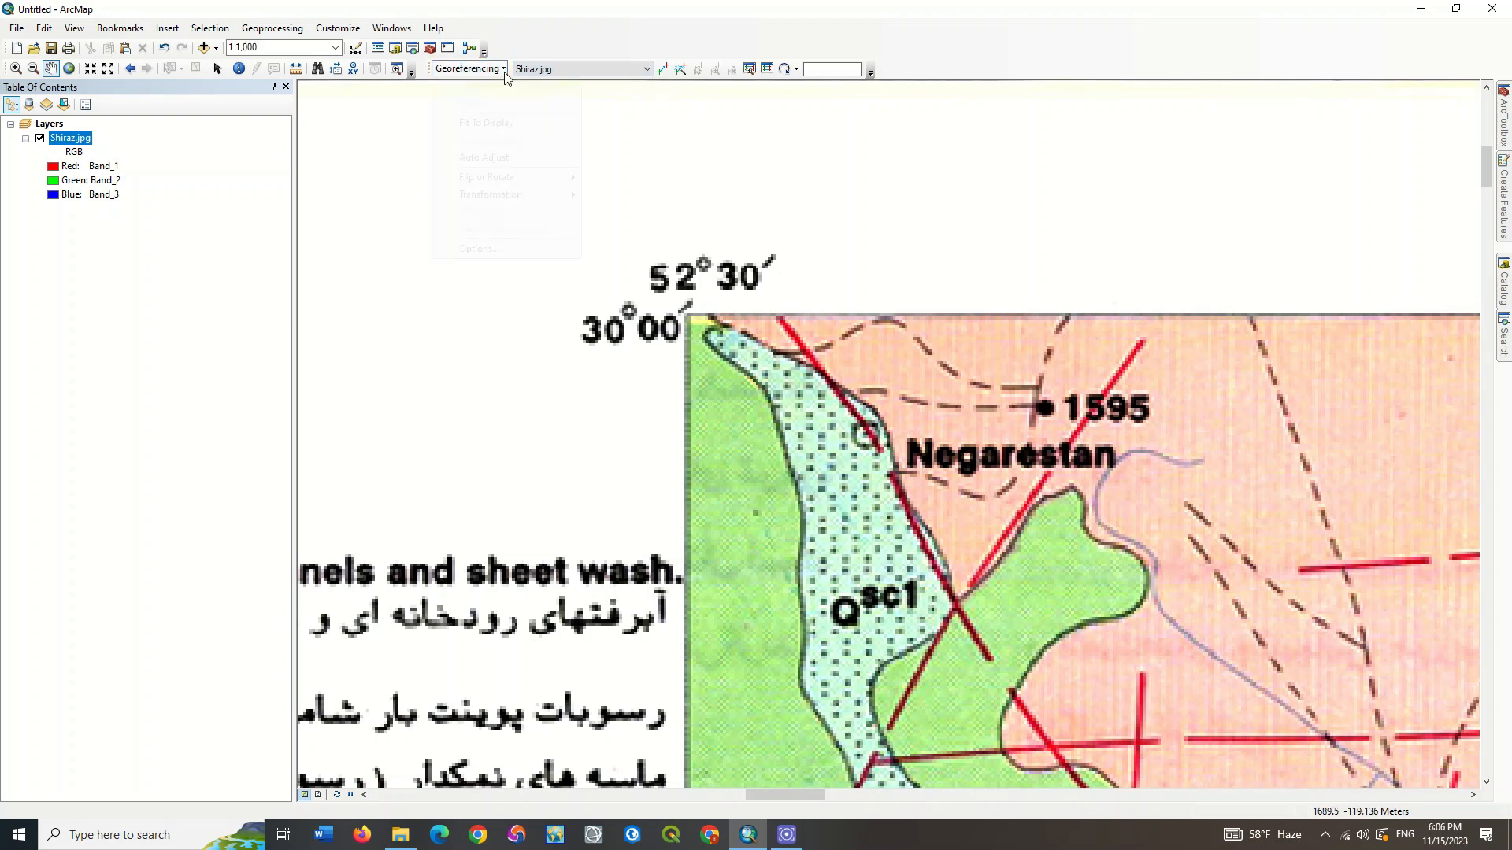
click(469, 68)
Place a control point on the geological map's 52°30', 30°00' corner and view its degrees-minutes-seconds coordinate entry without changing it.
click(660, 70)
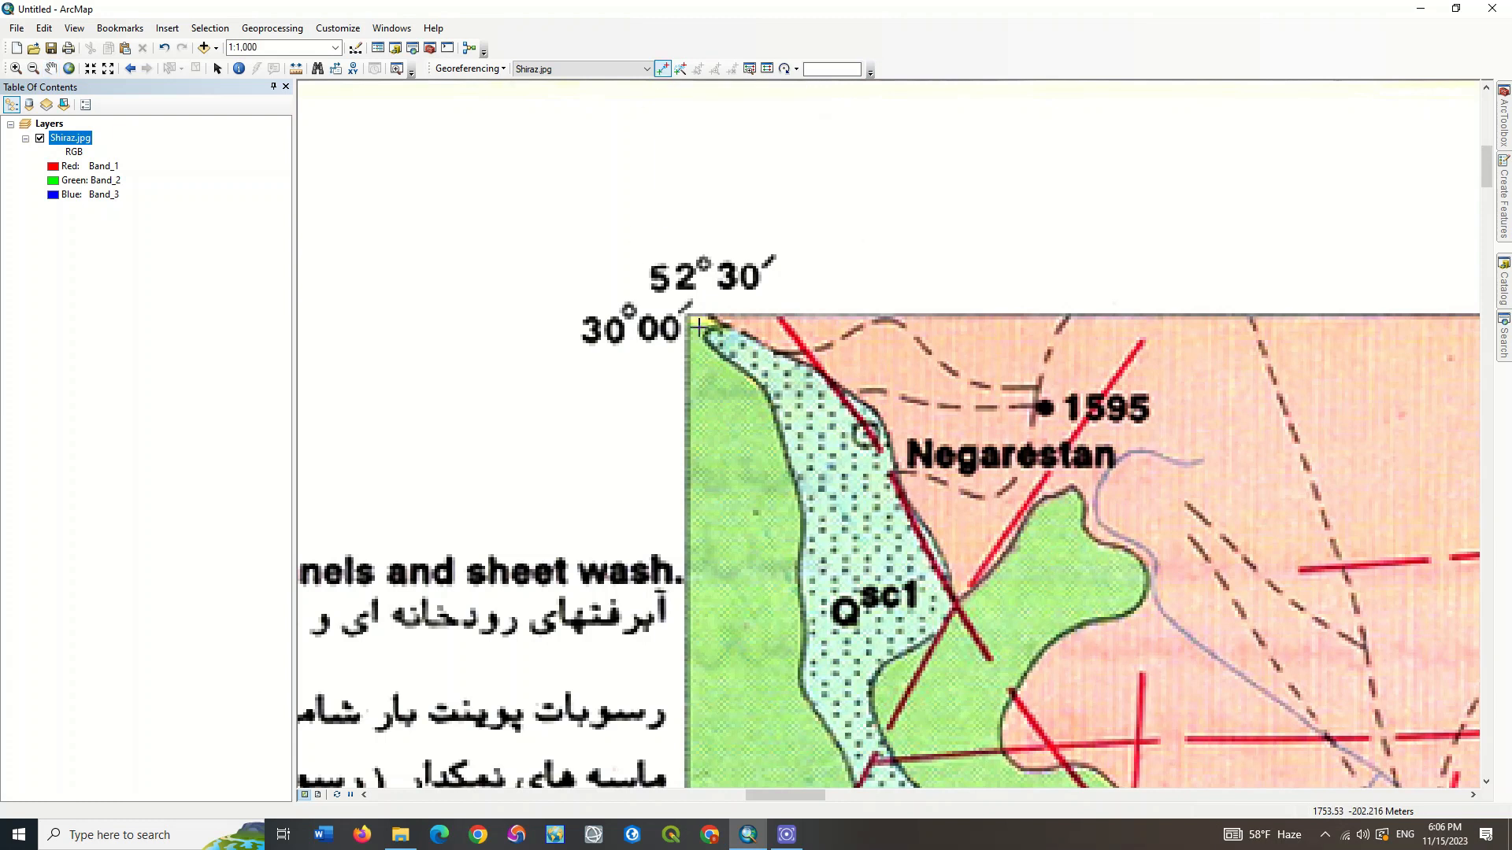
scroll(699, 326, down, 2)
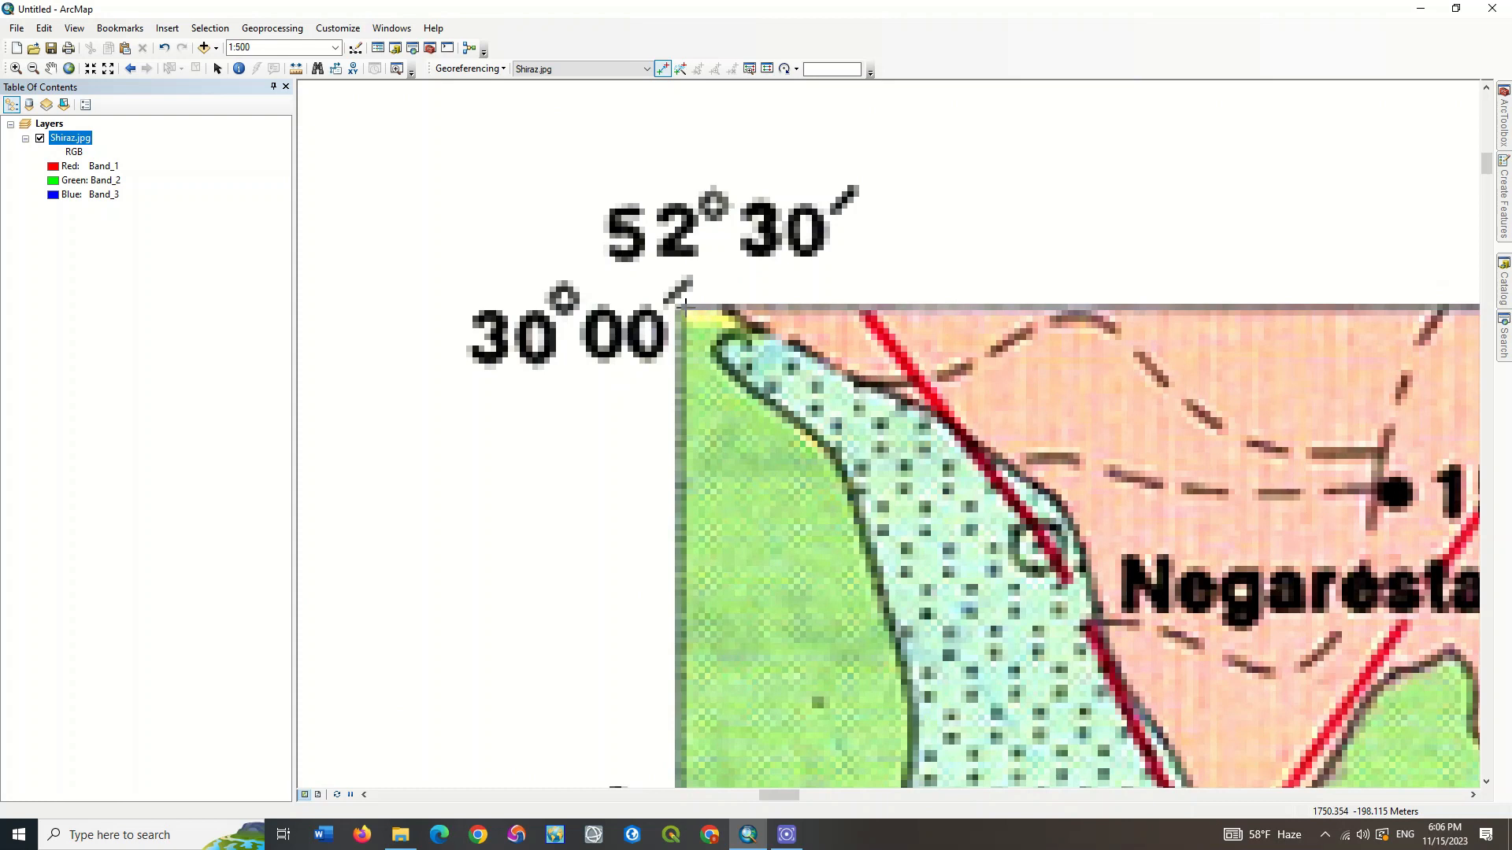
click(685, 304)
right_click(769, 220)
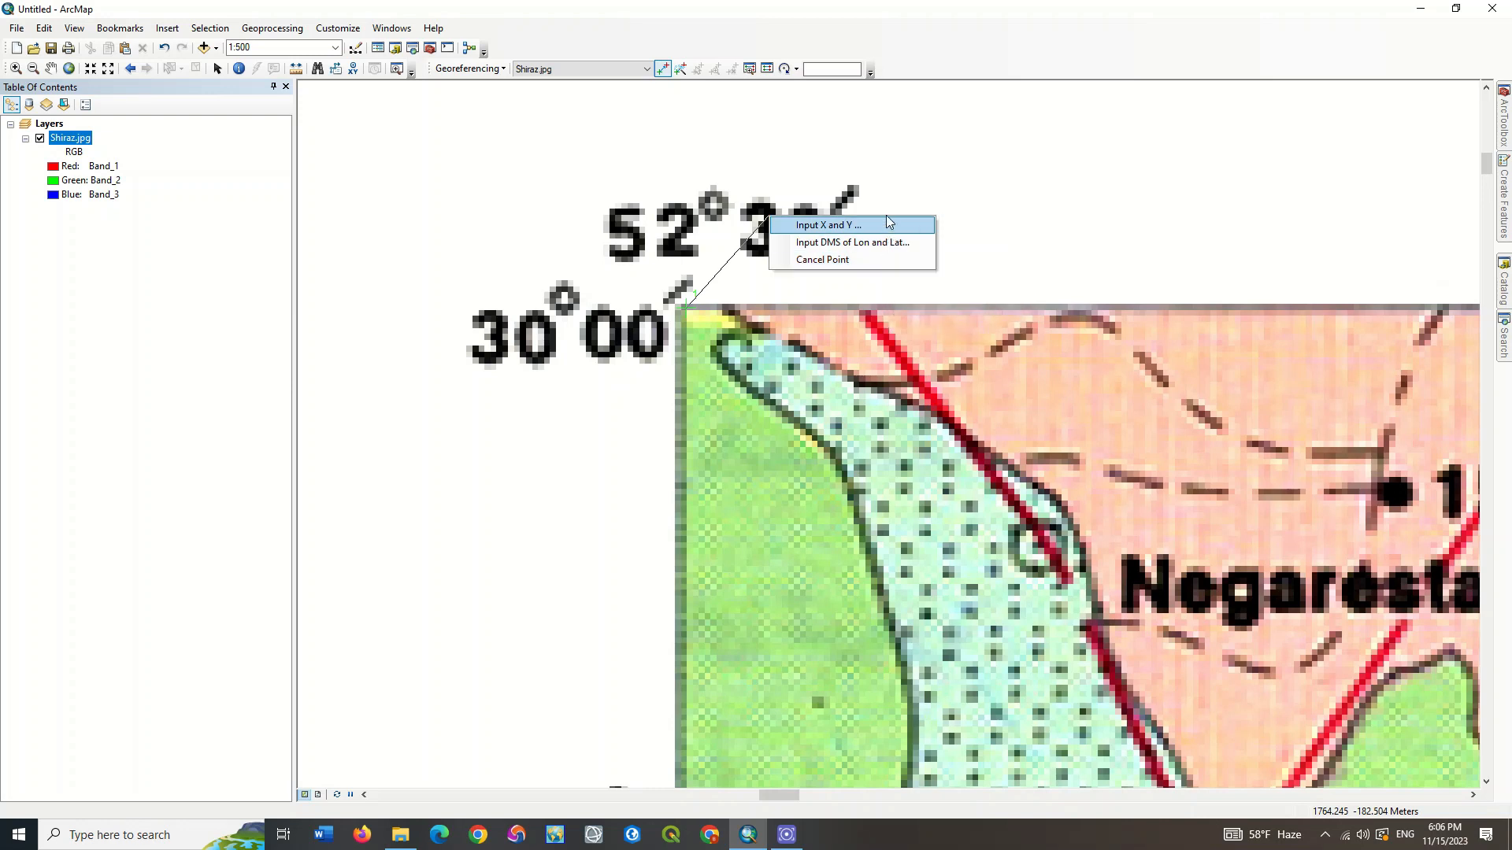
click(885, 242)
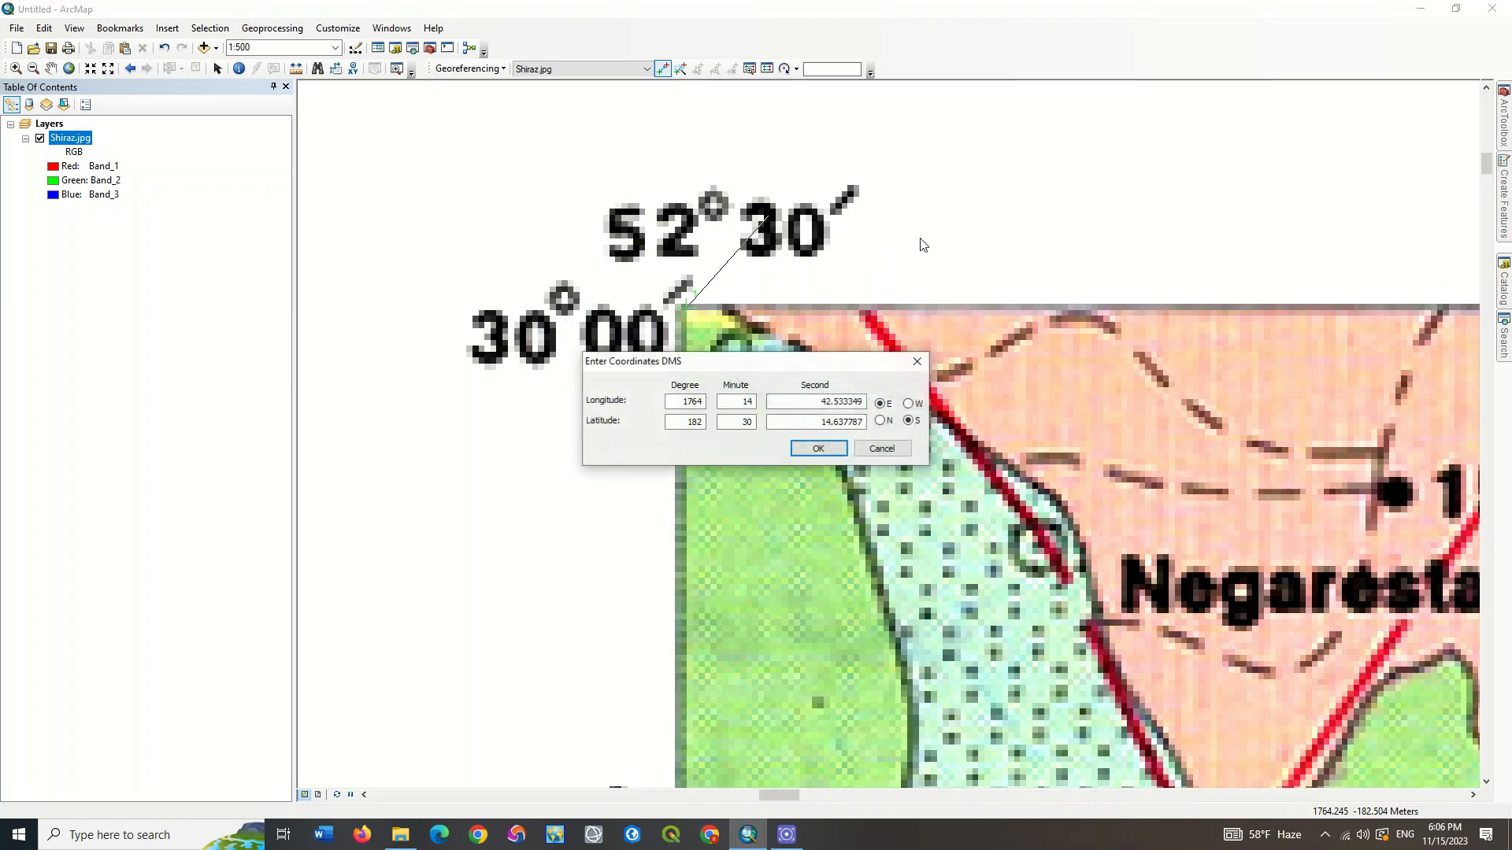
click(917, 360)
Give the north-west corner control point the coordinates X 52.5 and Y 30.
right_click(821, 244)
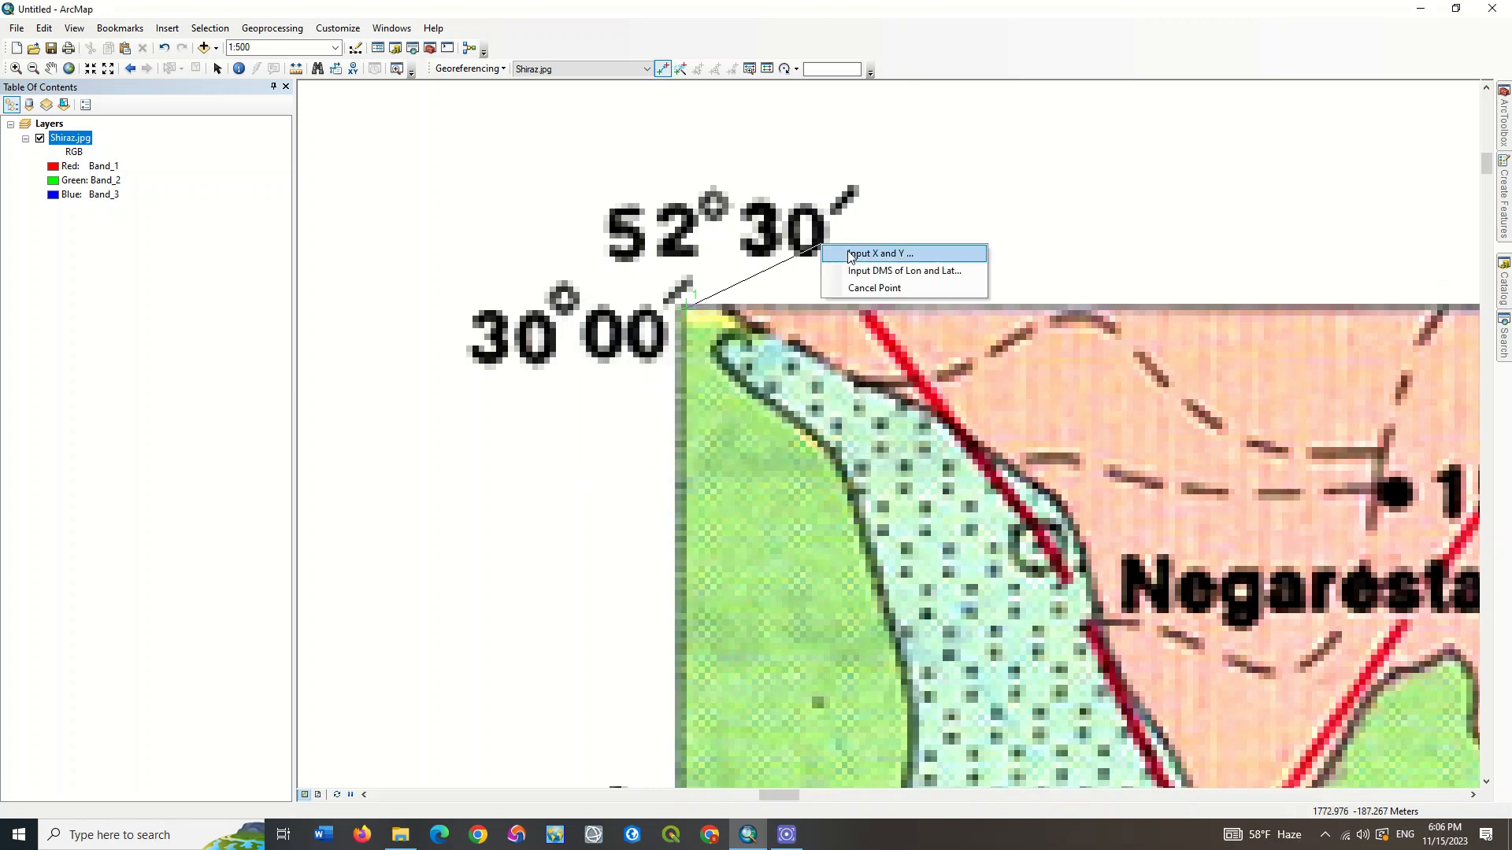
click(913, 262)
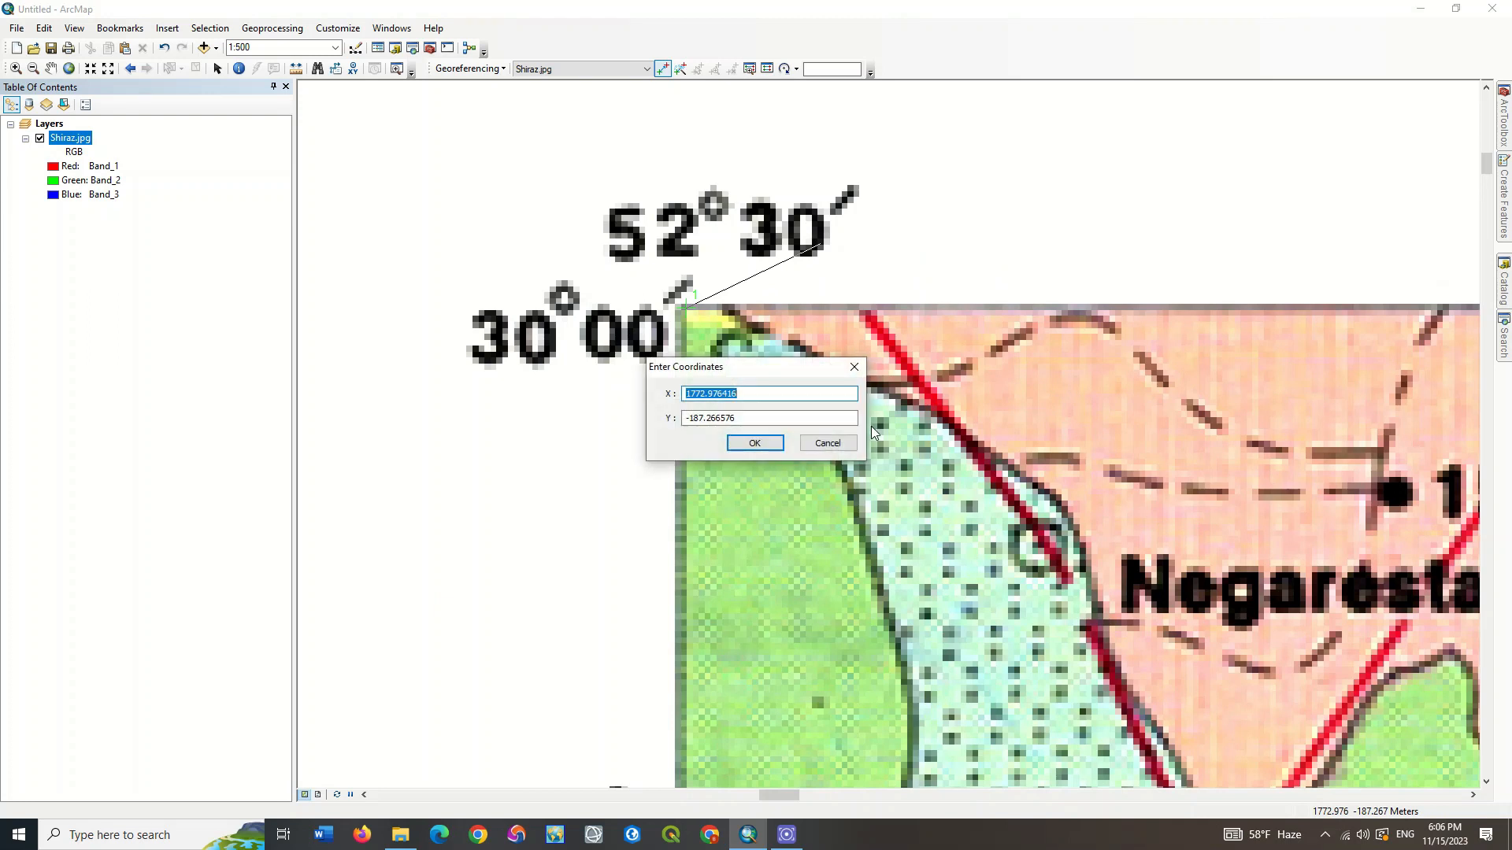
drag(799, 375, 1013, 246)
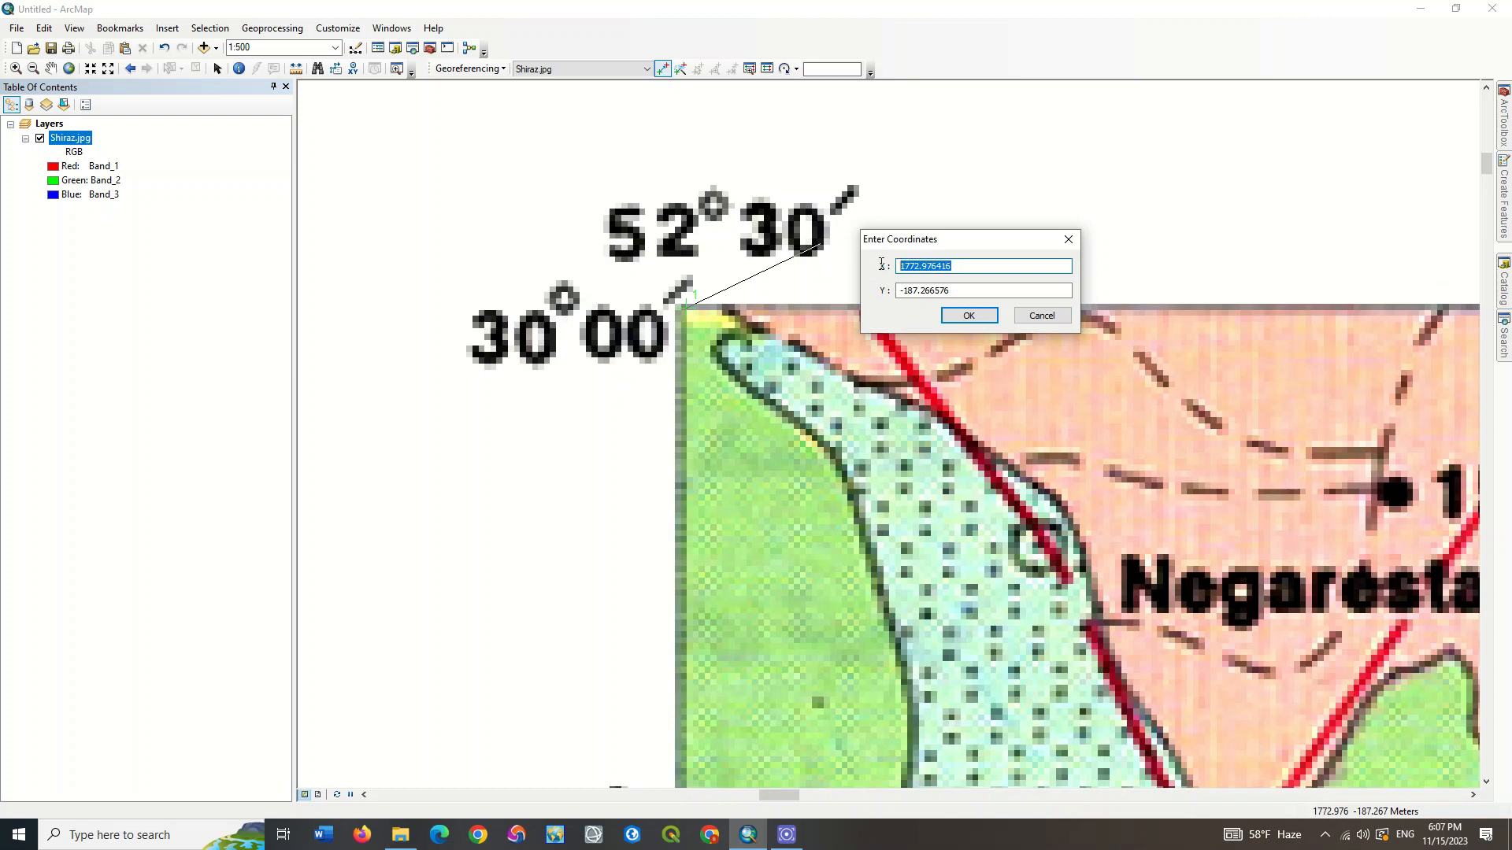
text(52.5)
drag(975, 288, 895, 287)
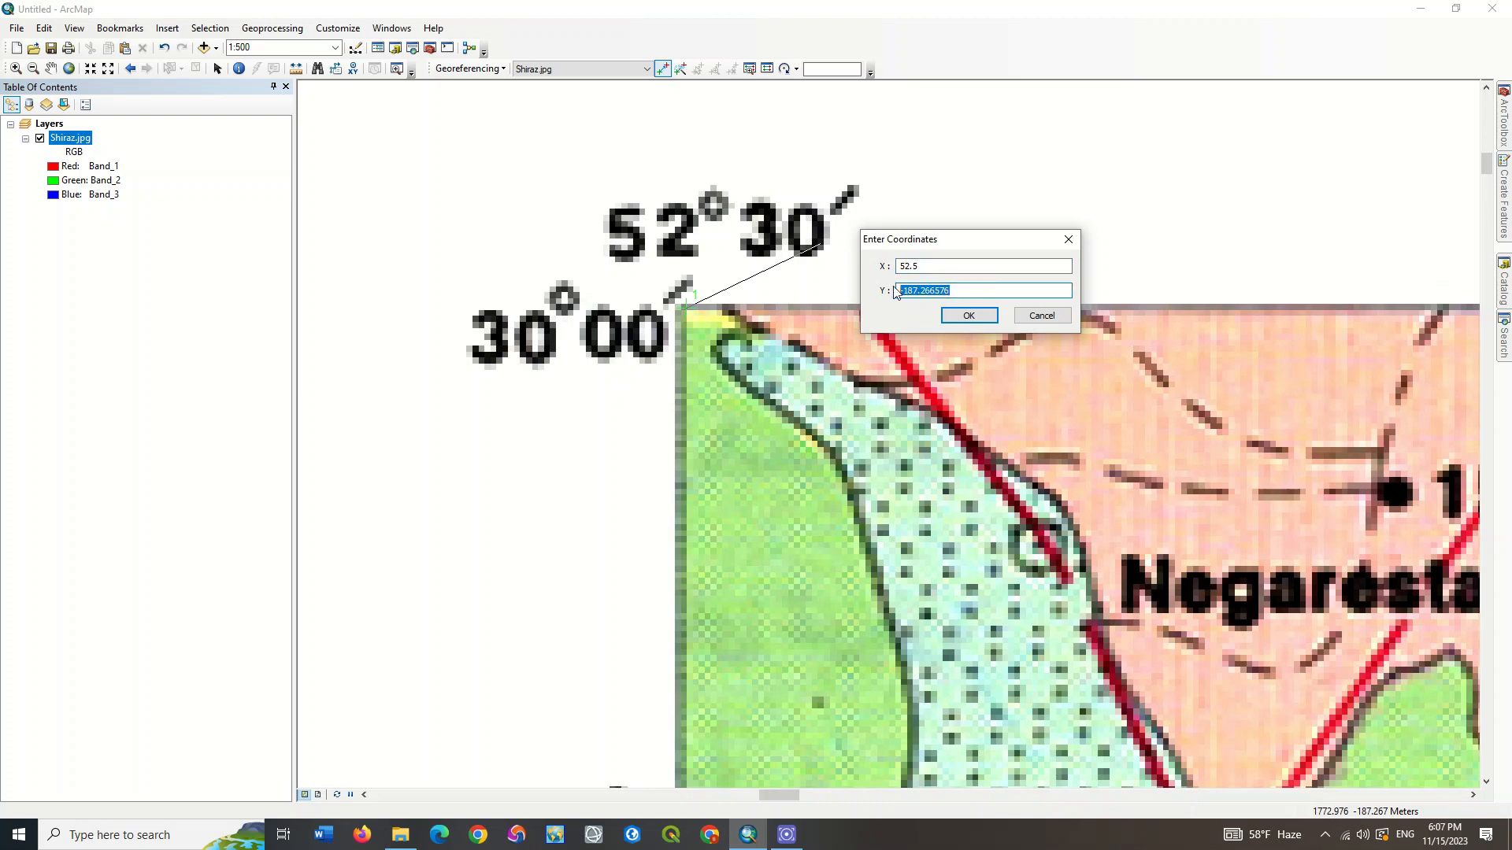
text(30)
click(960, 318)
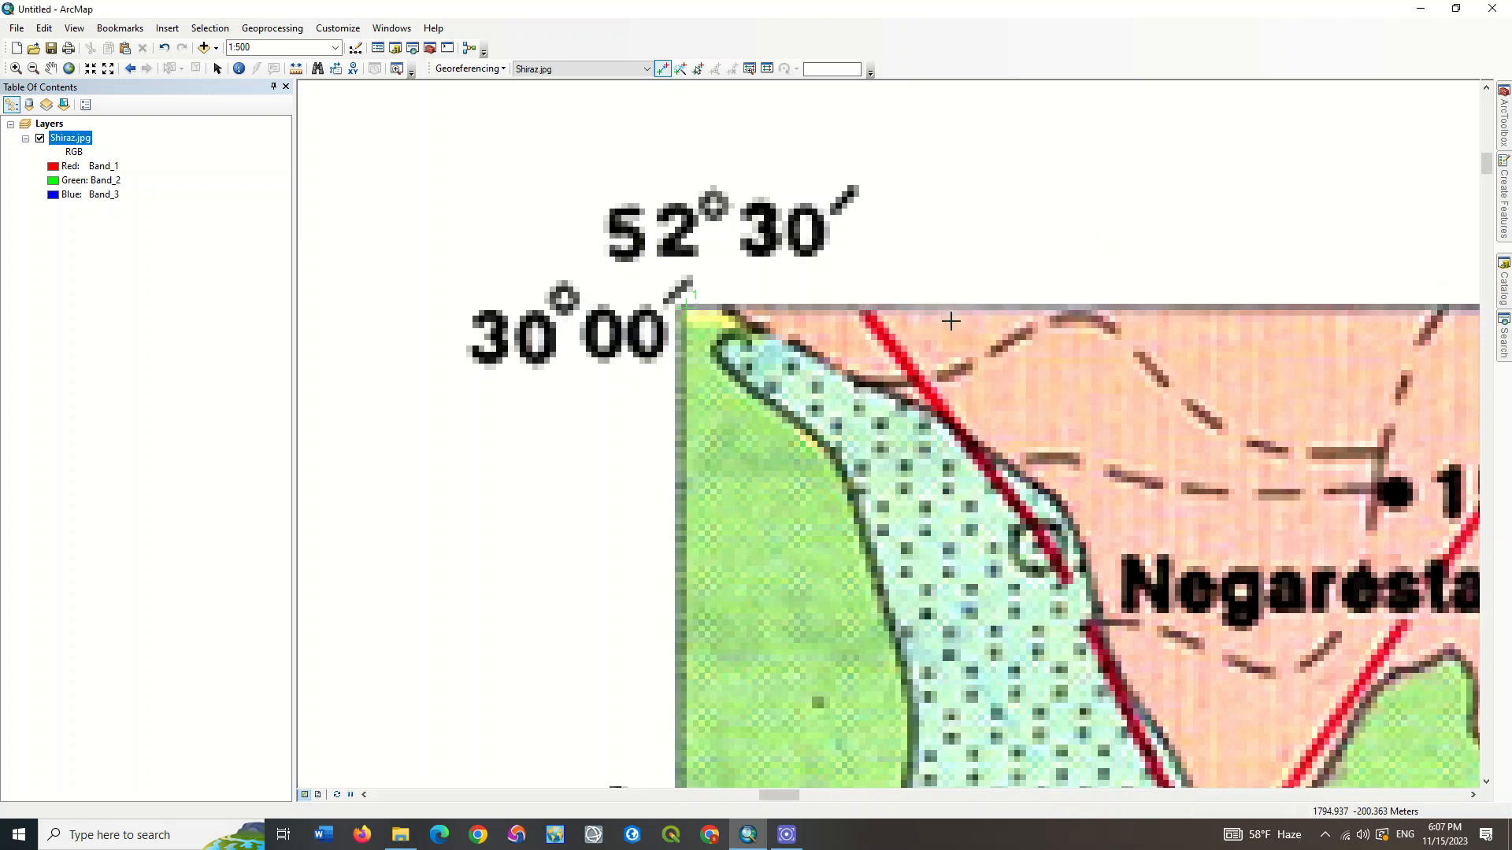
Add a control point on the geological map's 53°00', 30°00' corner with coordinates X 53 and Y 30.
scroll(703, 337, up, 2)
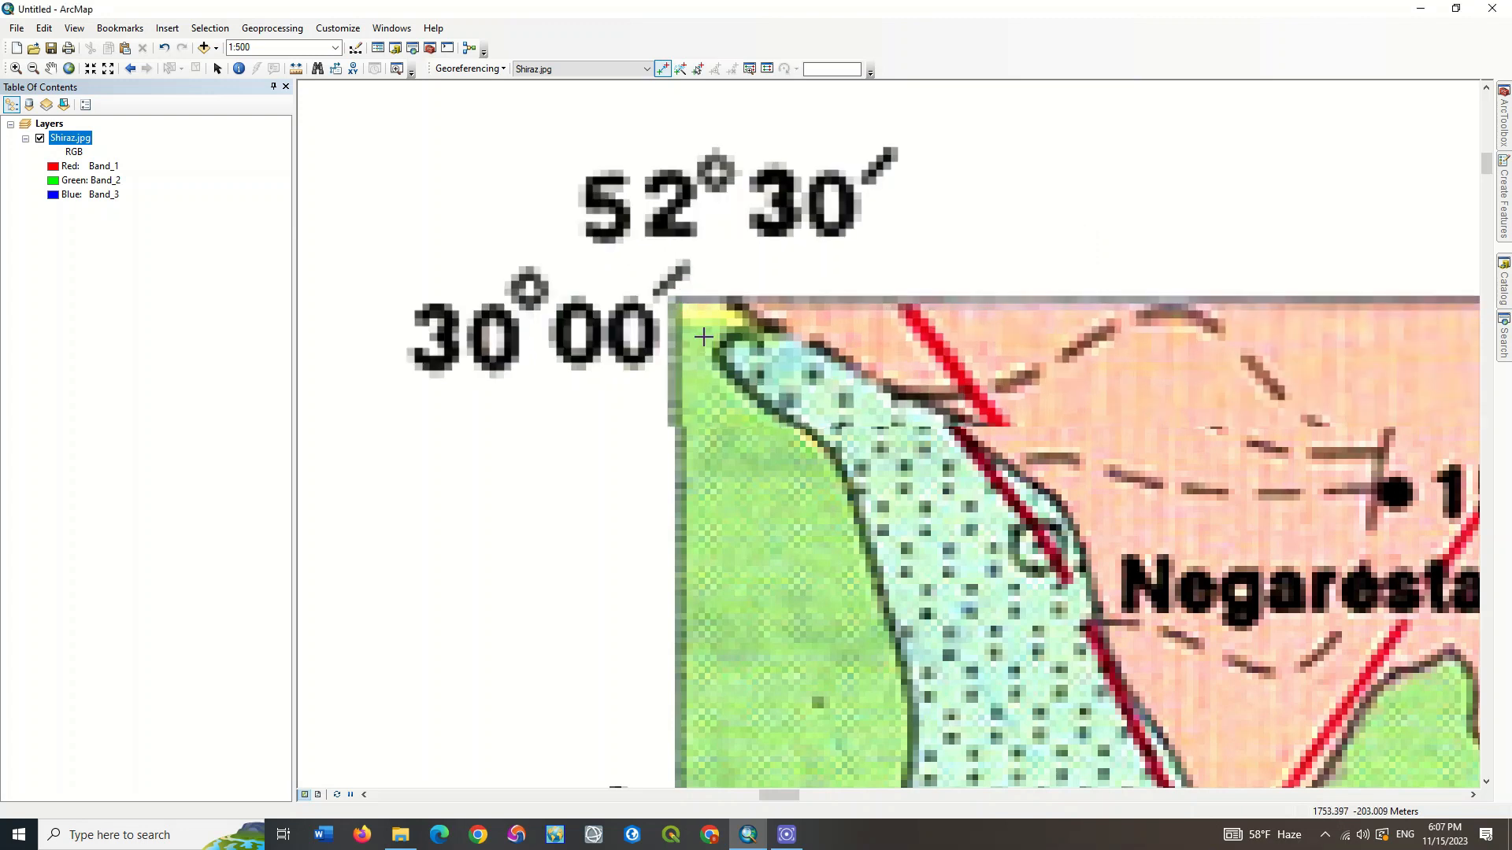
scroll(703, 336, down, 5)
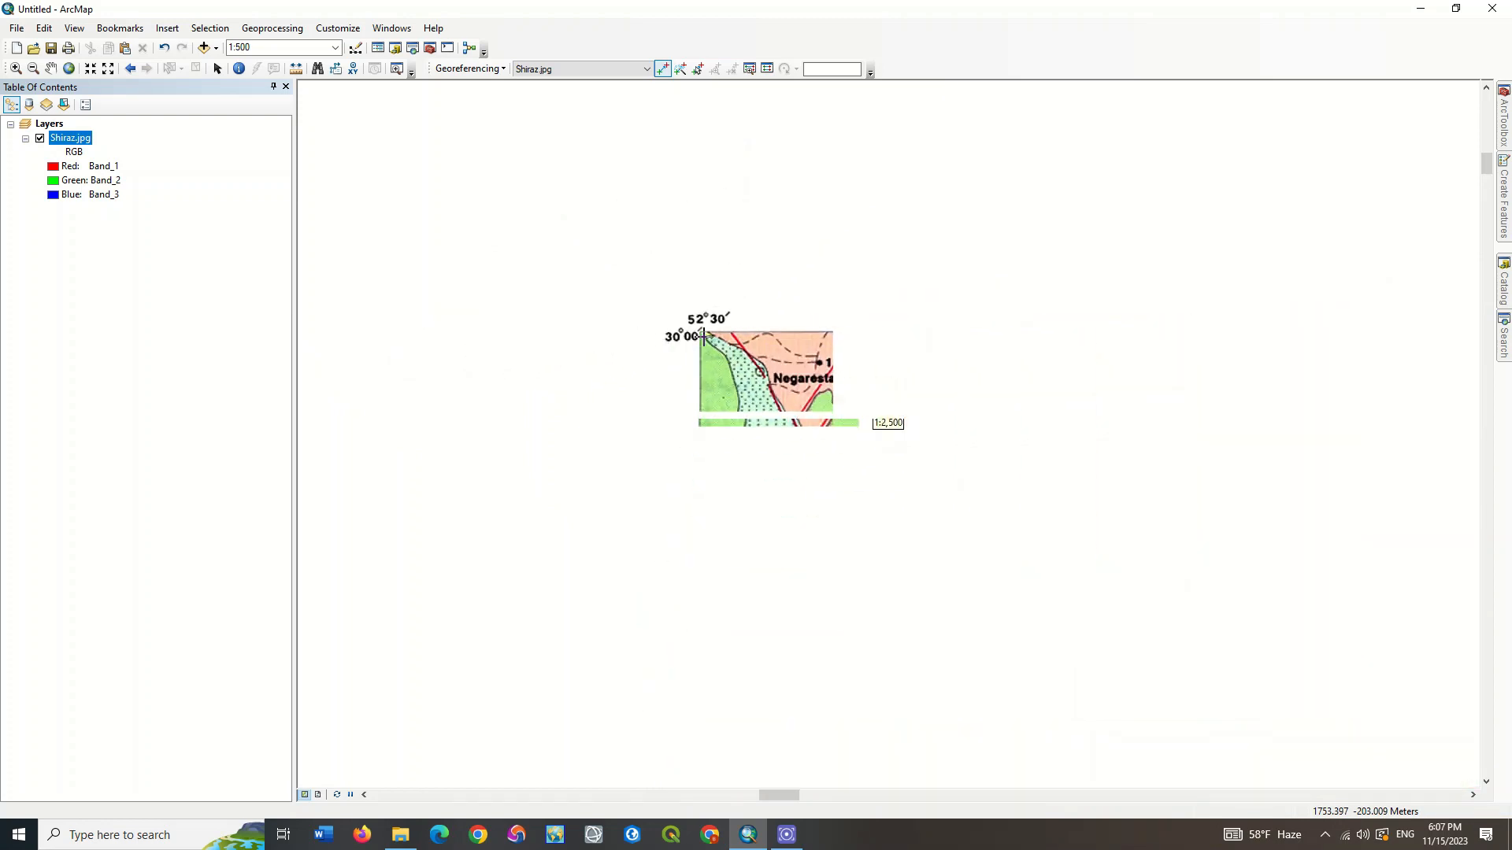
scroll(855, 432, down, 3)
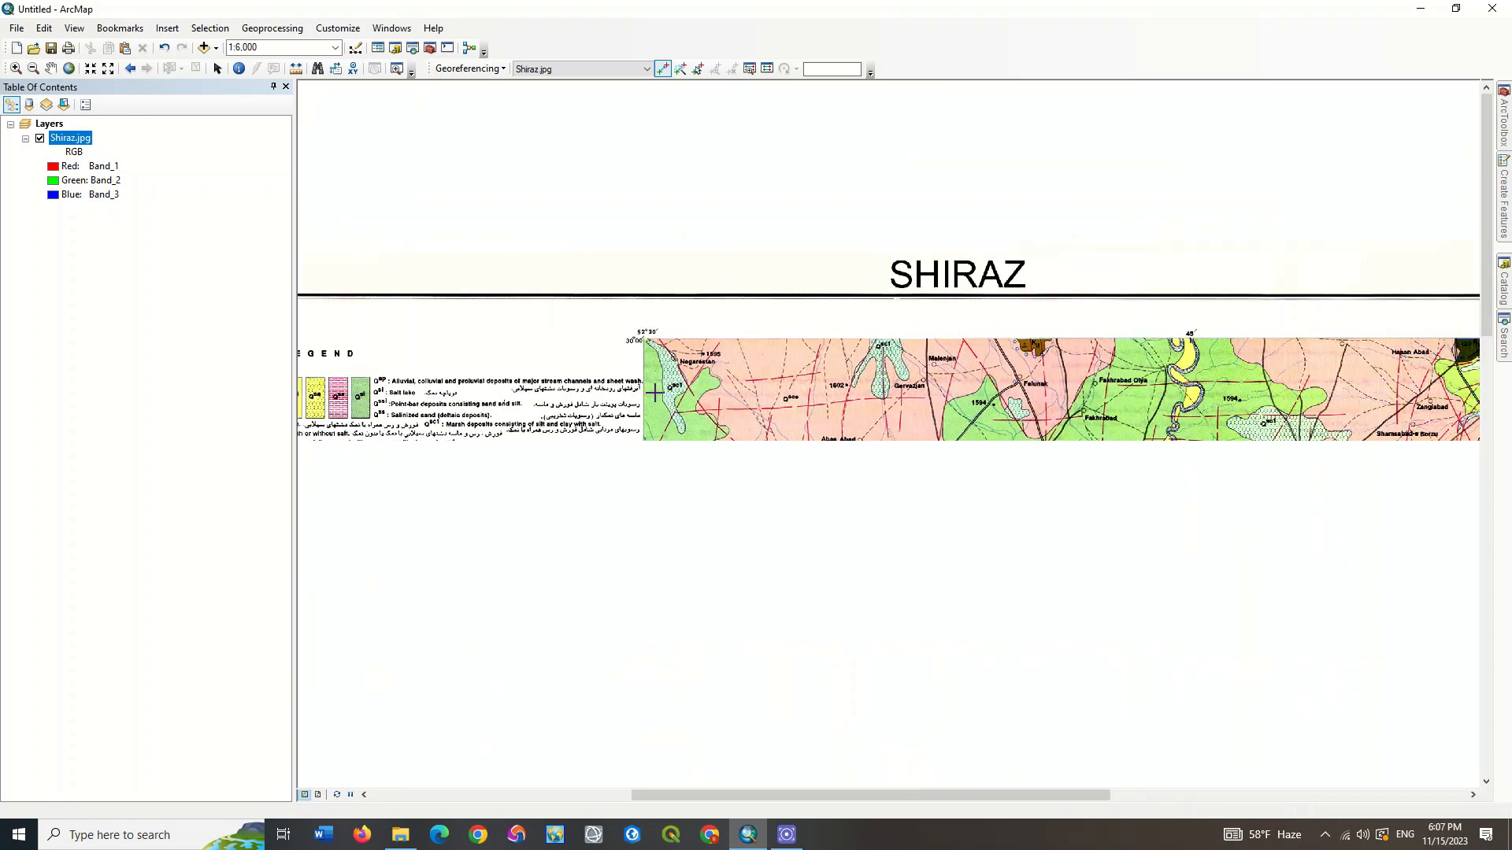
scroll(1087, 370, up, 5)
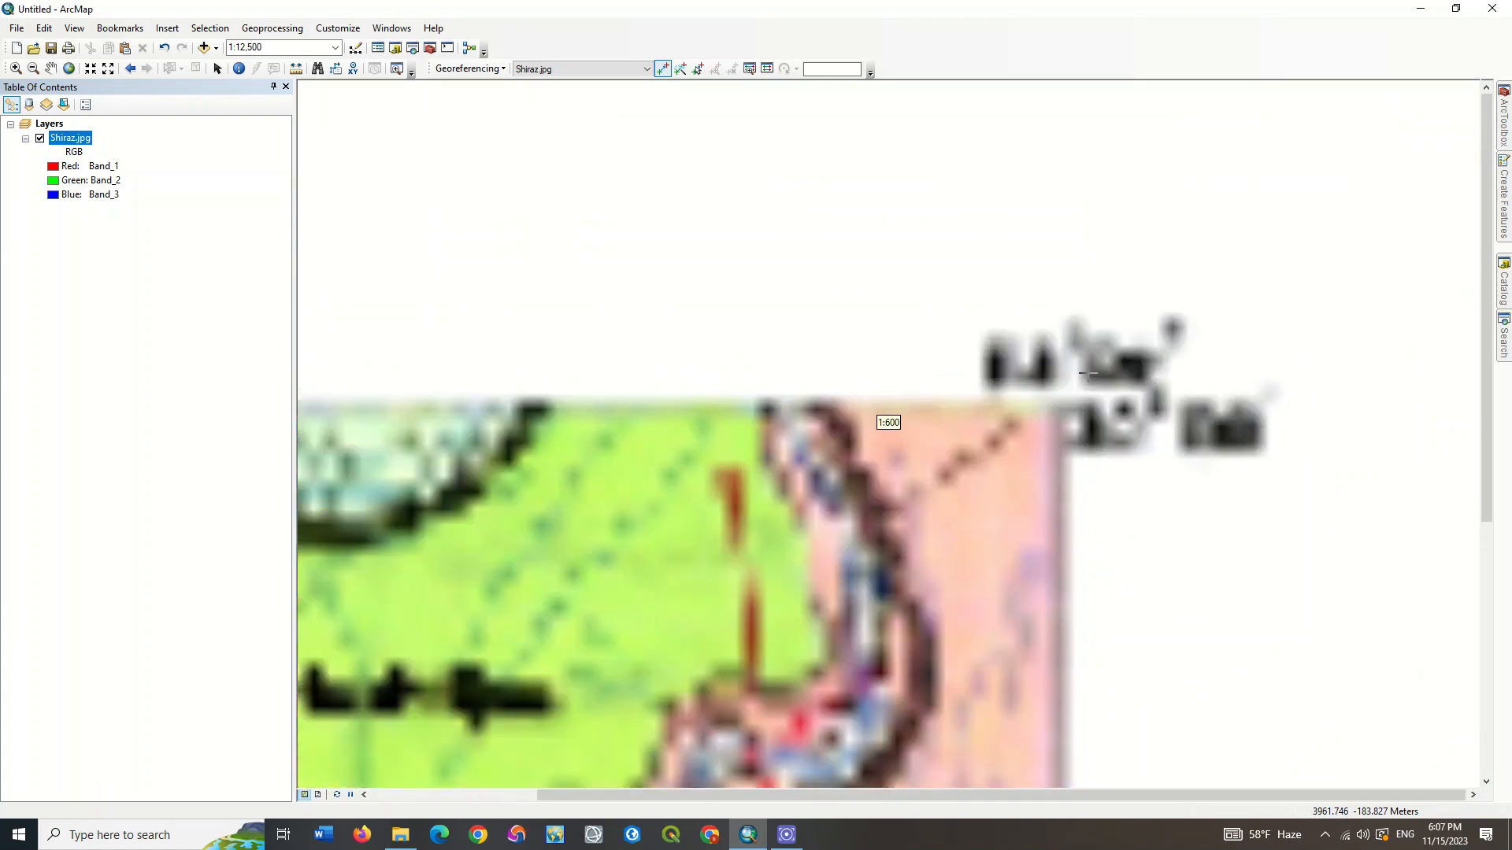
click(1039, 447)
right_click(1083, 288)
click(1118, 299)
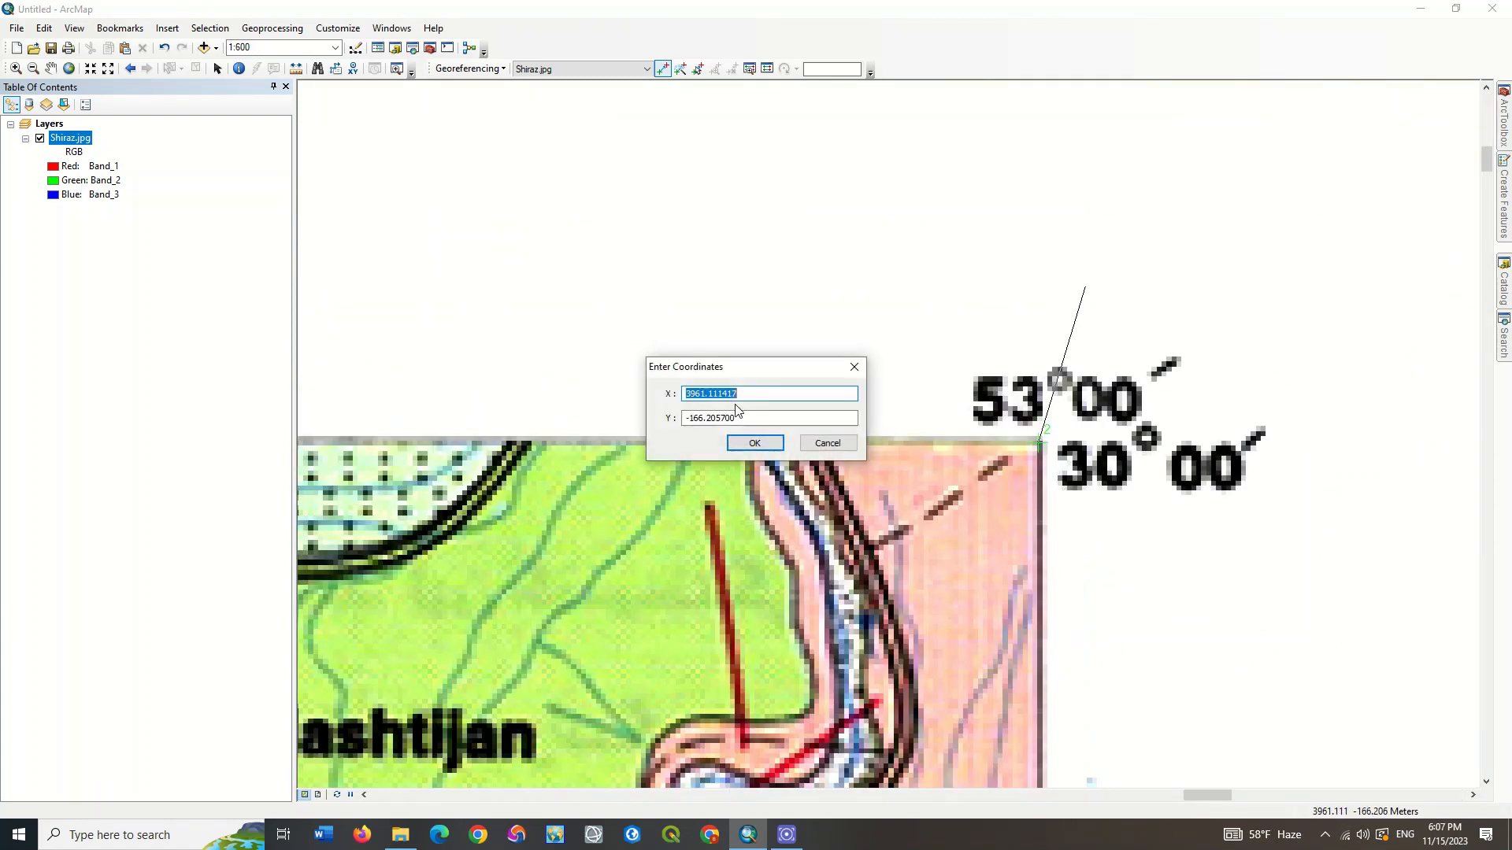
text(53)
key(Tab)
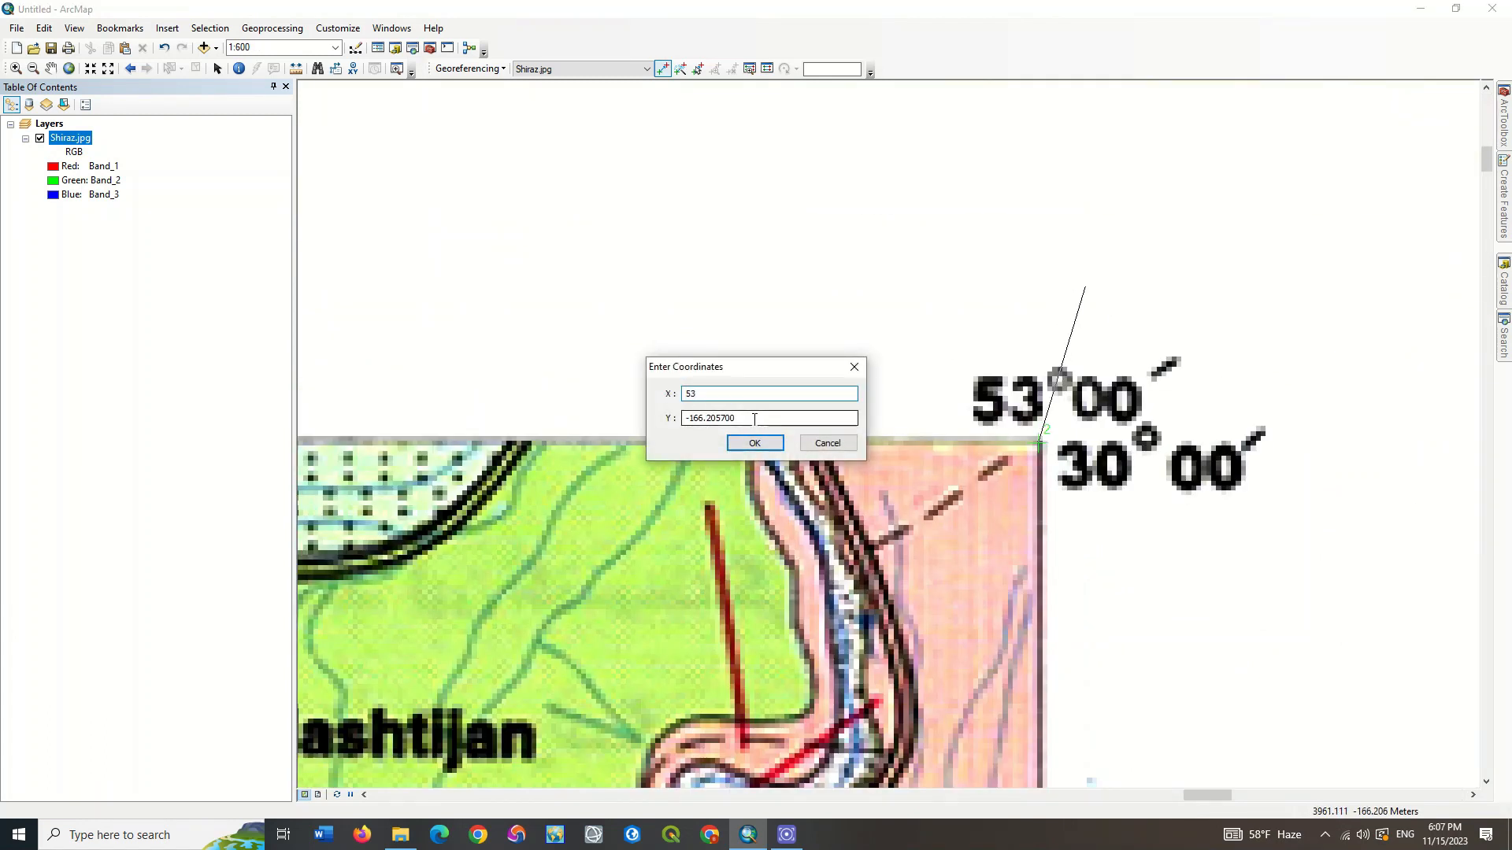
text(30)
click(754, 444)
scroll(1007, 331, down, 3)
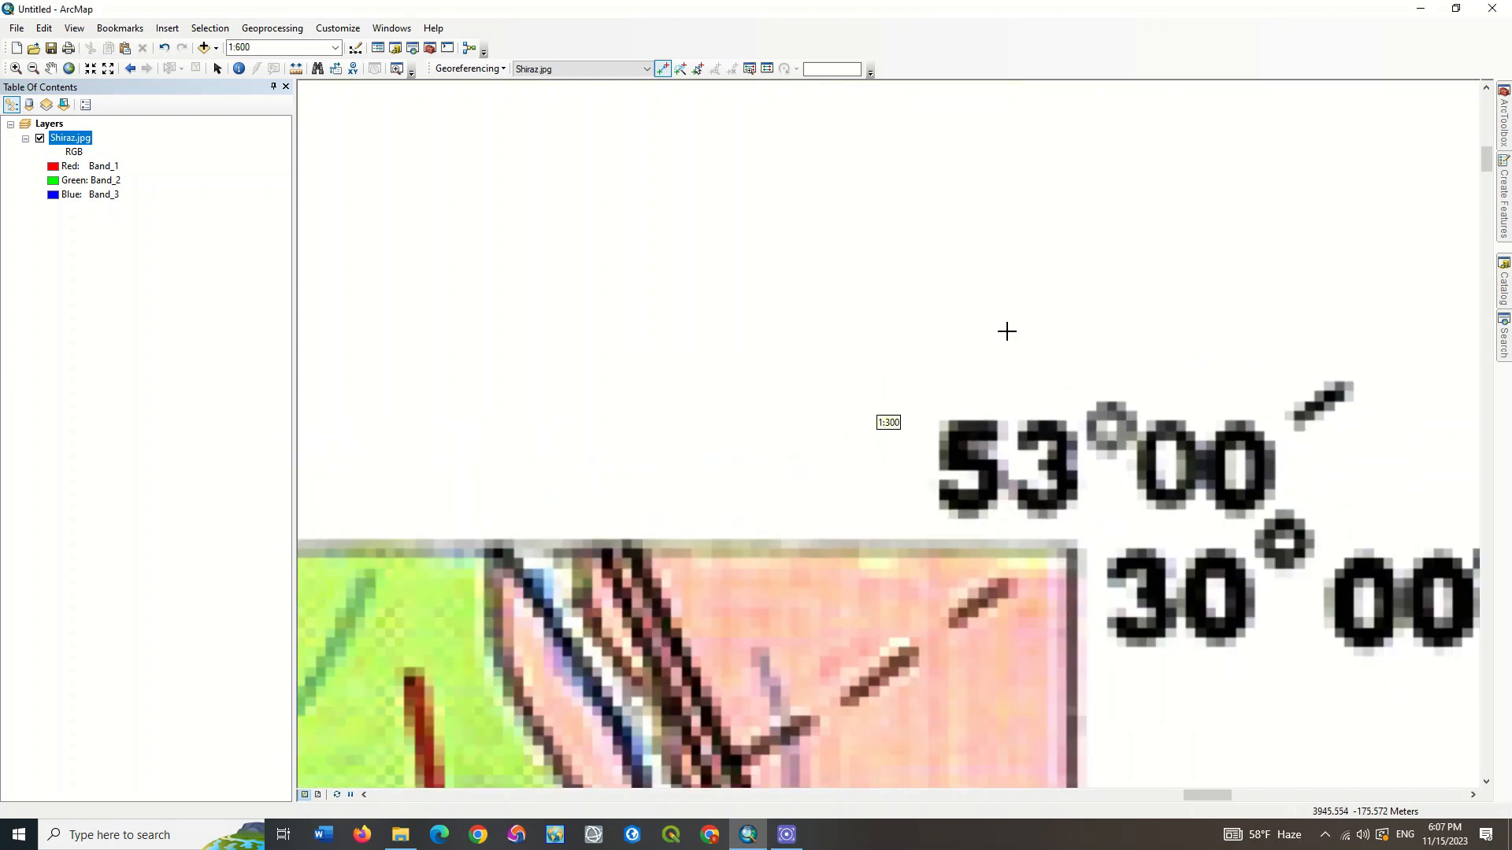
Add a control point on the geological map's 53°00', 29°30' corner with coordinates X 53 and Y 29.5.
scroll(1007, 332, down, 3)
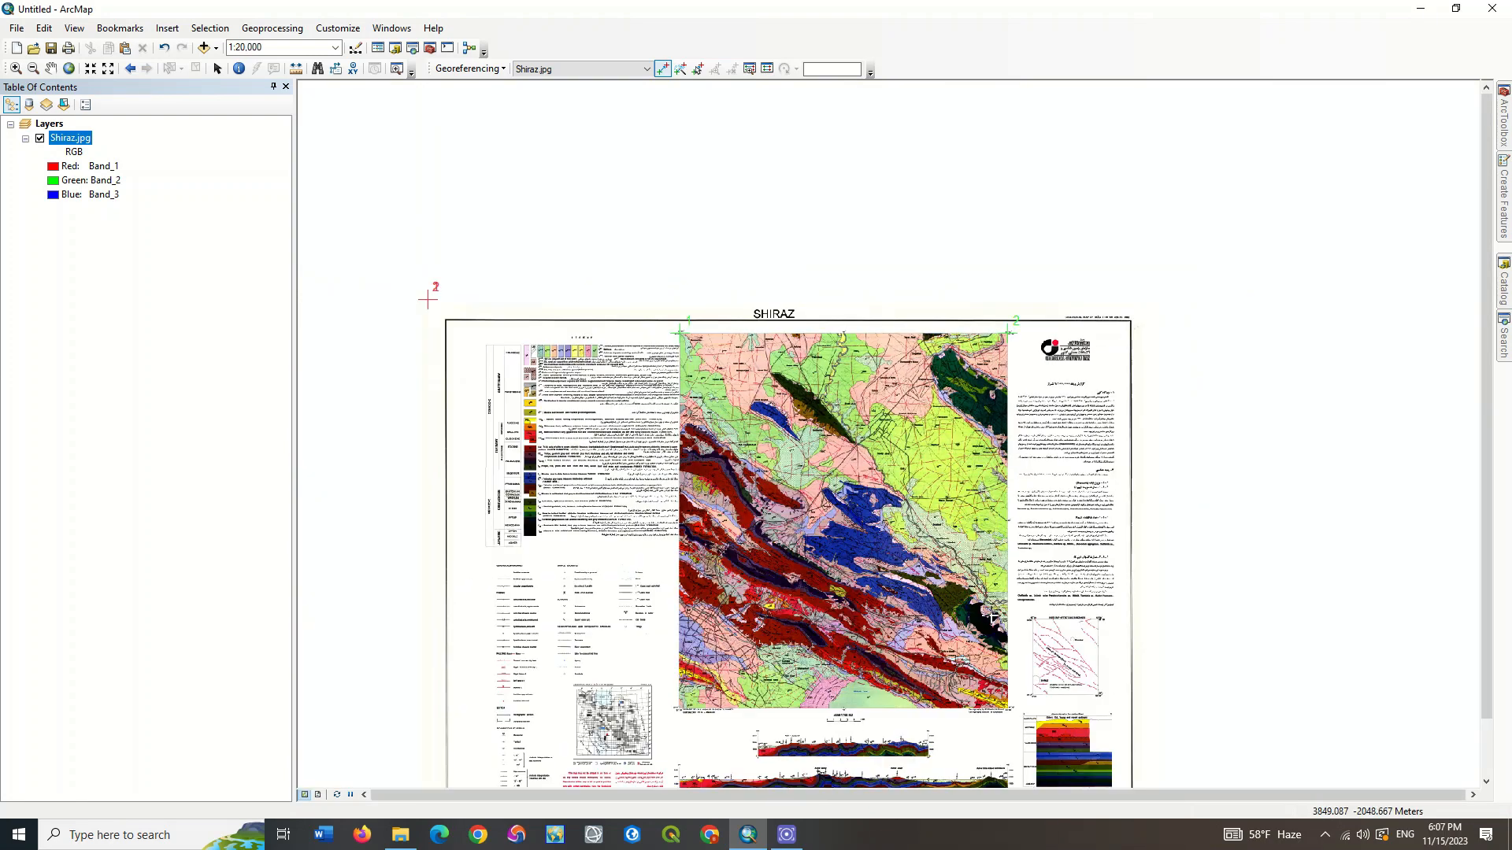
scroll(1014, 715, up, 2)
scroll(1013, 716, up, 6)
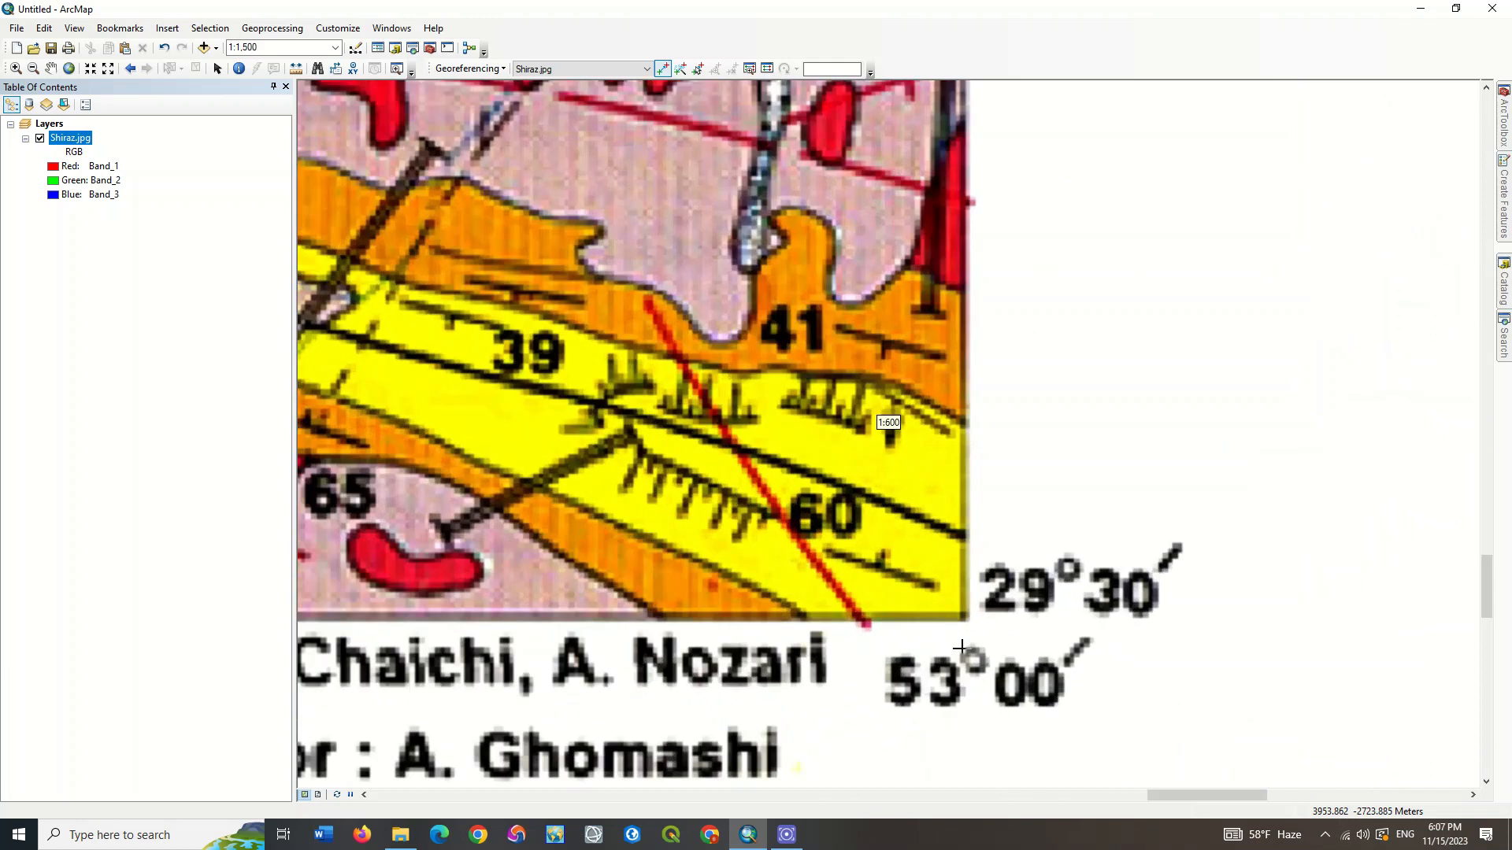
click(962, 609)
right_click(1030, 492)
click(1052, 499)
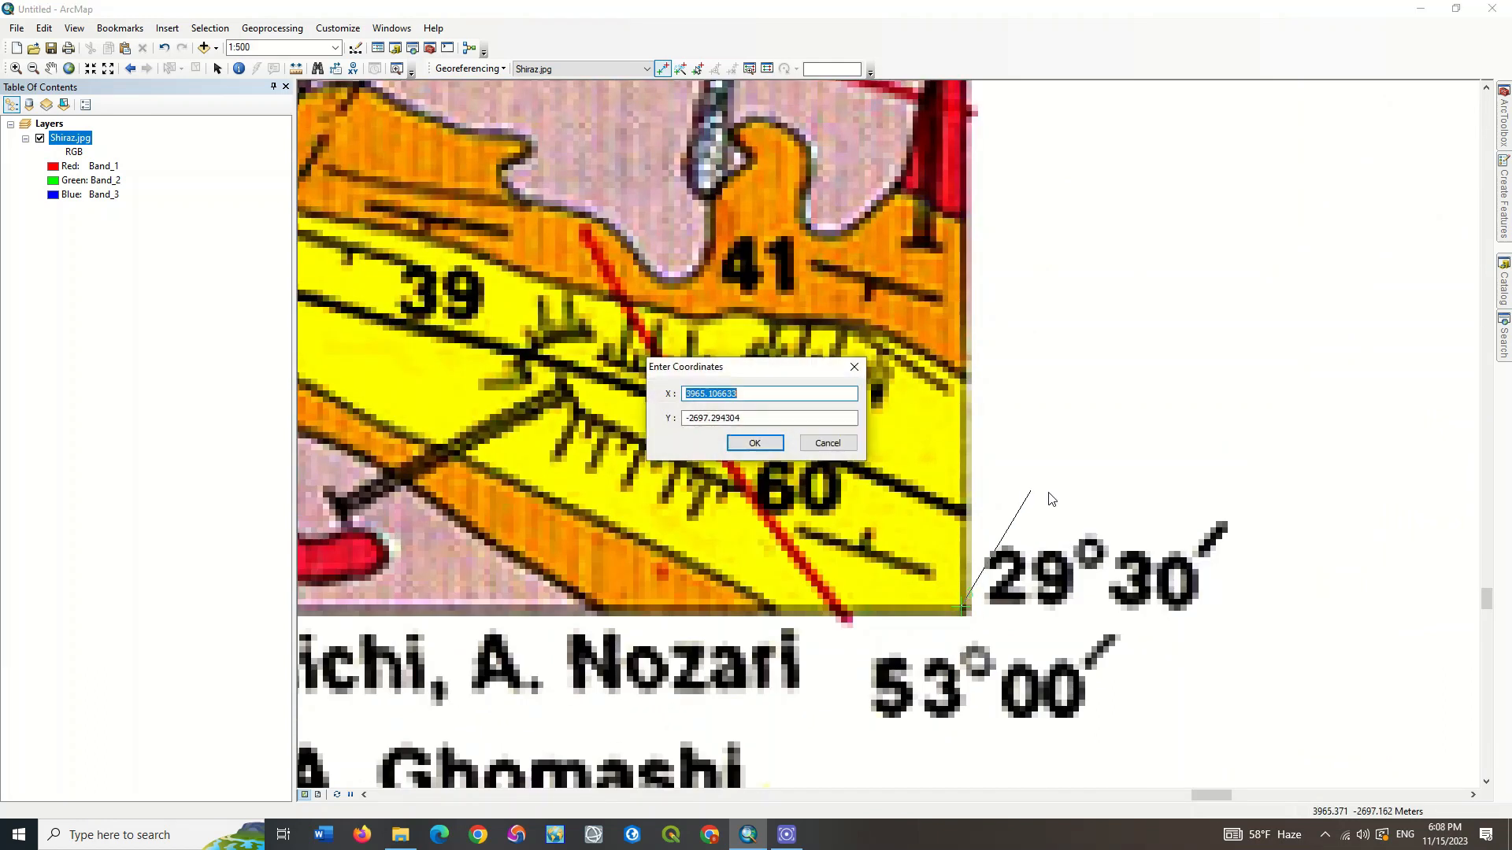
text(53)
key(Tab)
text(29)
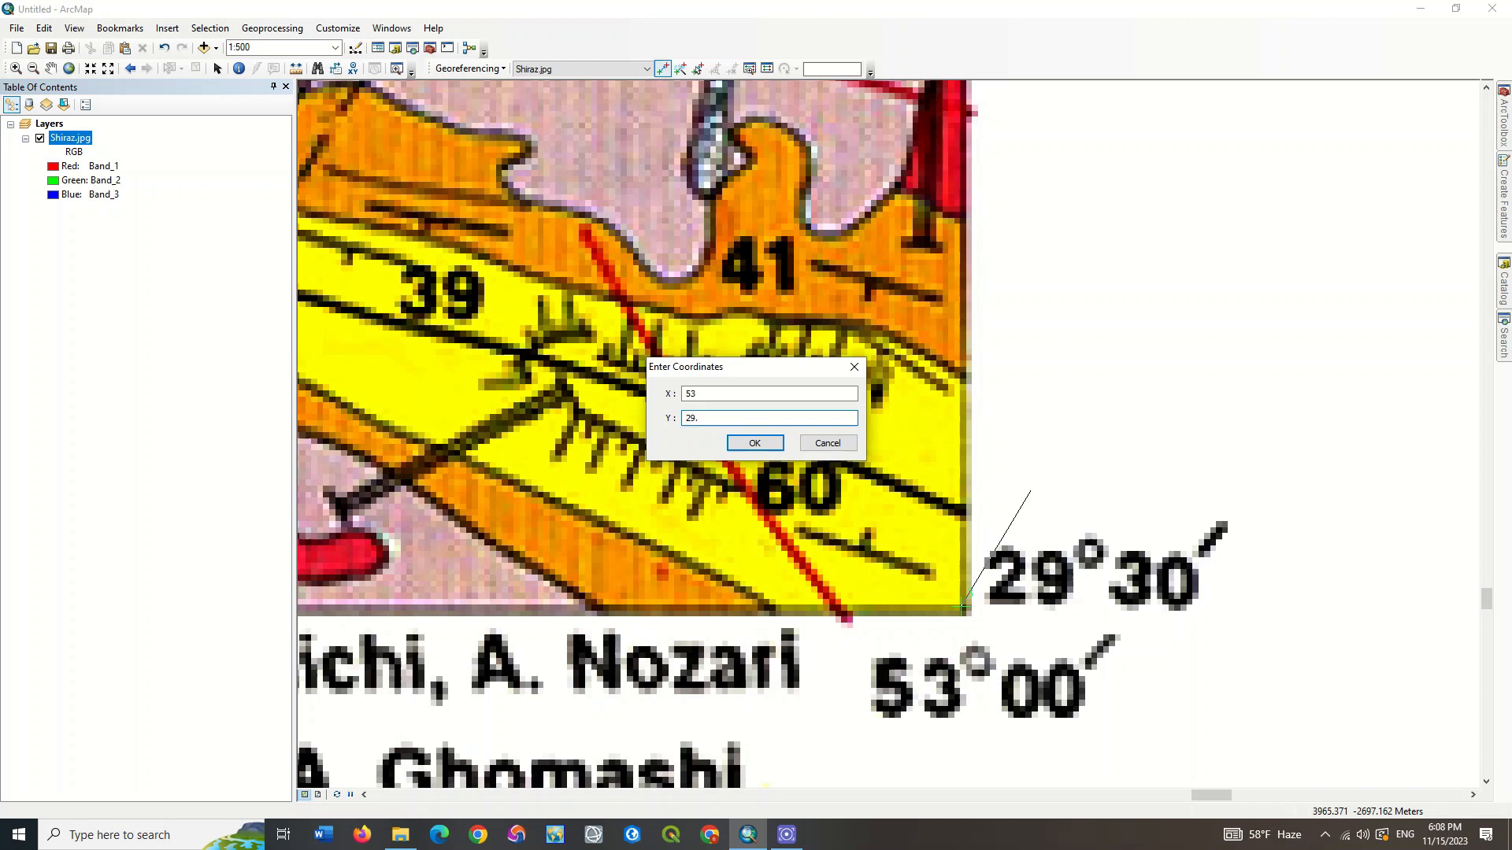
text(.5)
key(Return)
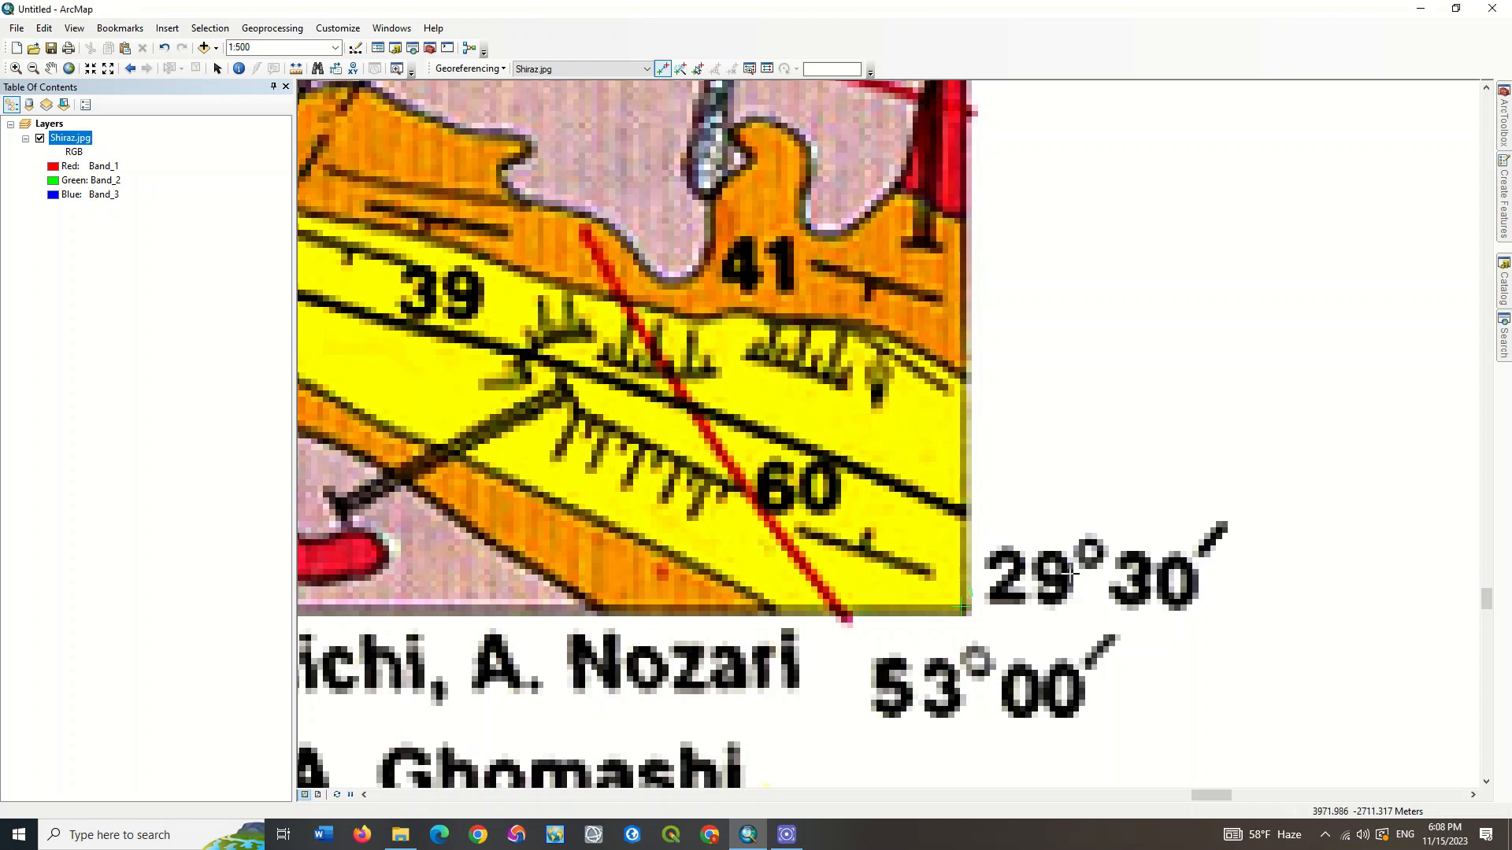
Add a control point on the geological map's 52°30', 29°30' corner with coordinates X 52.5 and Y 29.5.
scroll(1073, 573, up, 1)
scroll(1072, 573, up, 10)
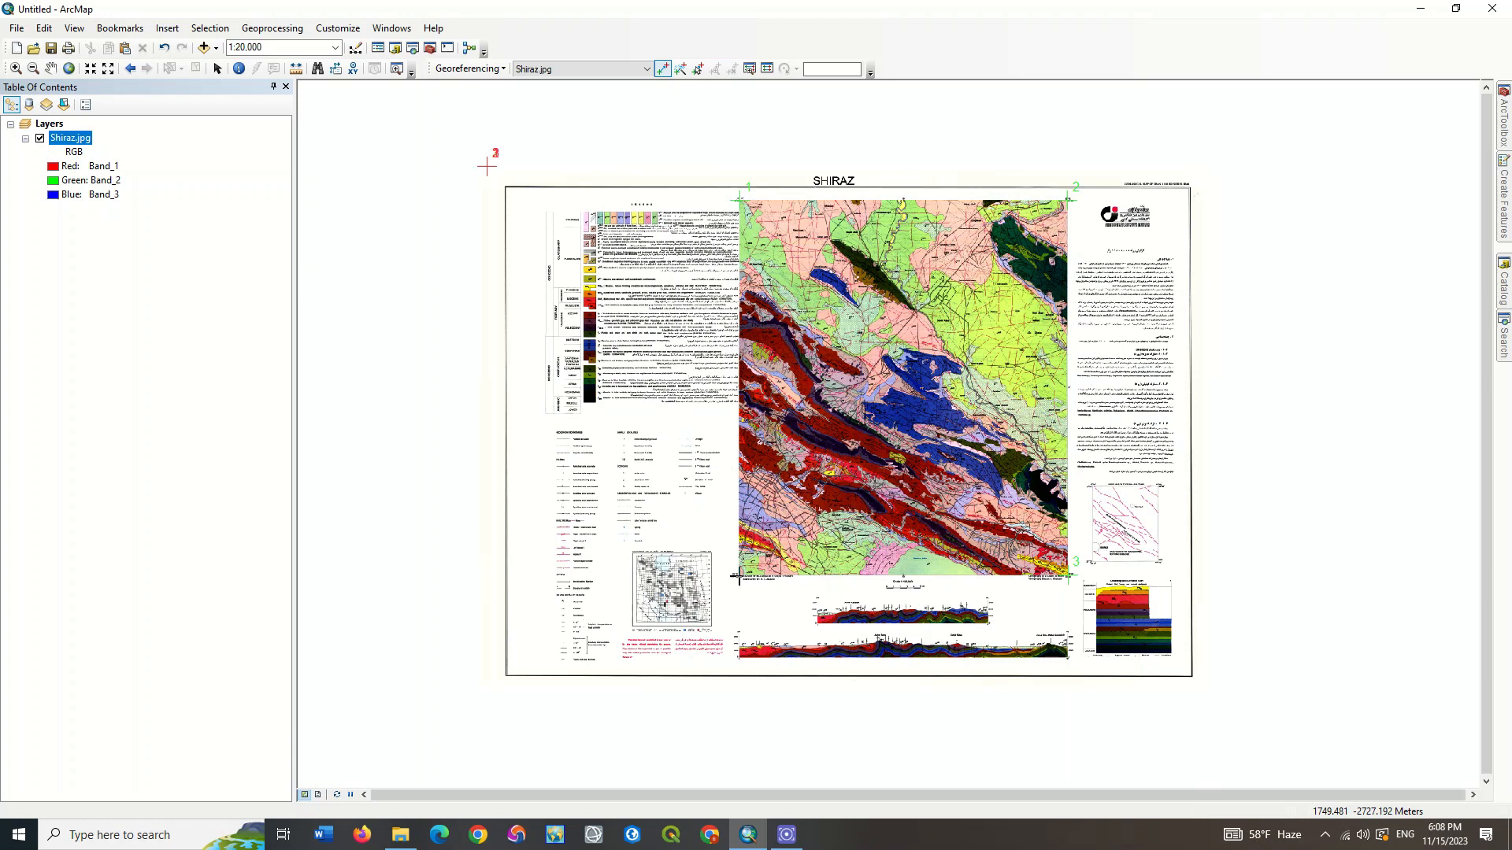
scroll(738, 577, down, 5)
scroll(738, 577, down, 5)
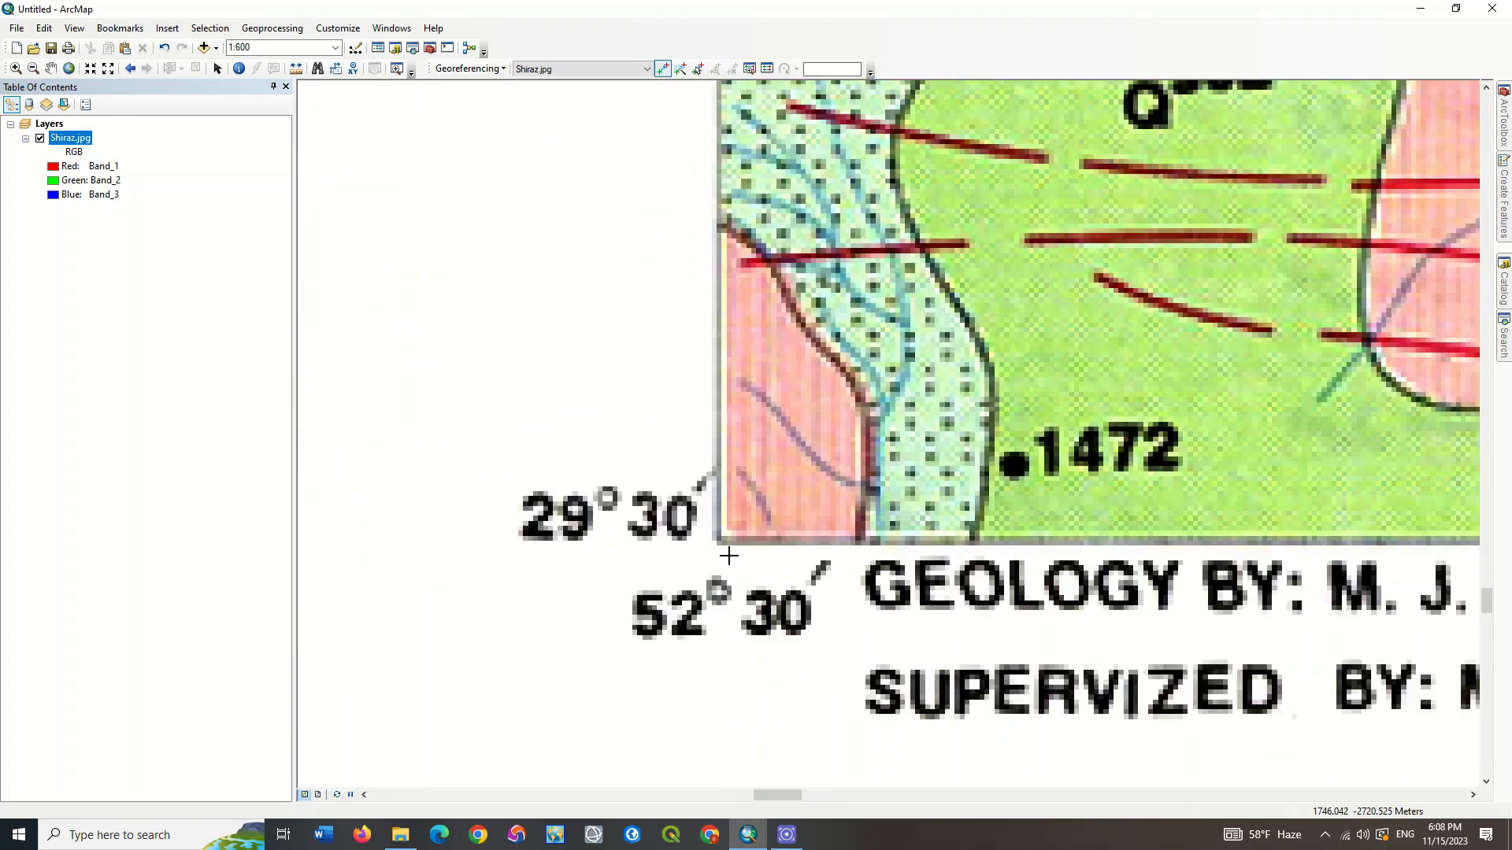
click(722, 534)
right_click(775, 483)
click(795, 491)
text(5)
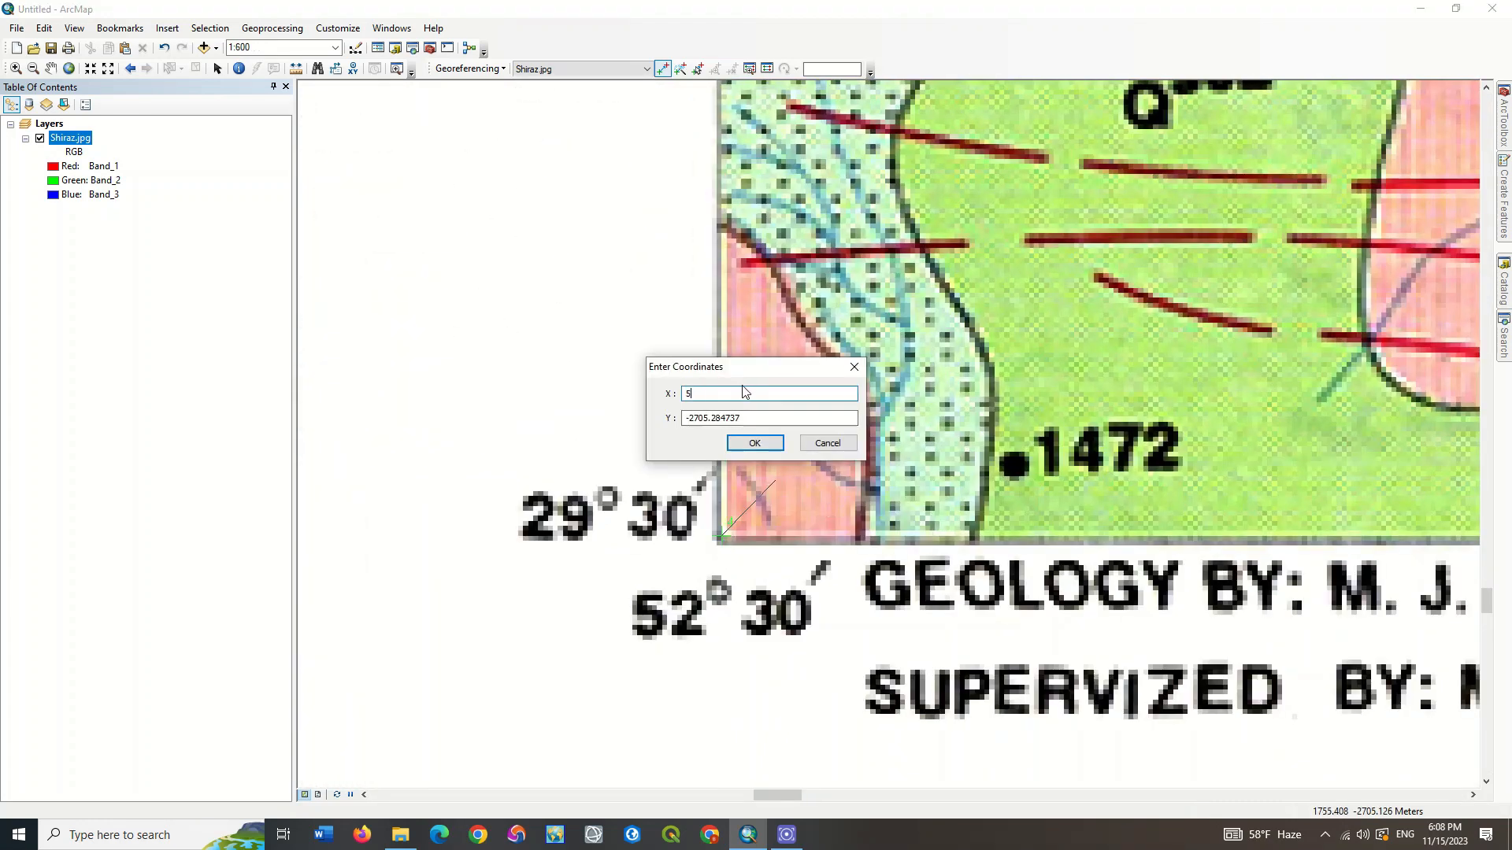
text(2.5)
key(Tab)
text(29.5)
click(765, 446)
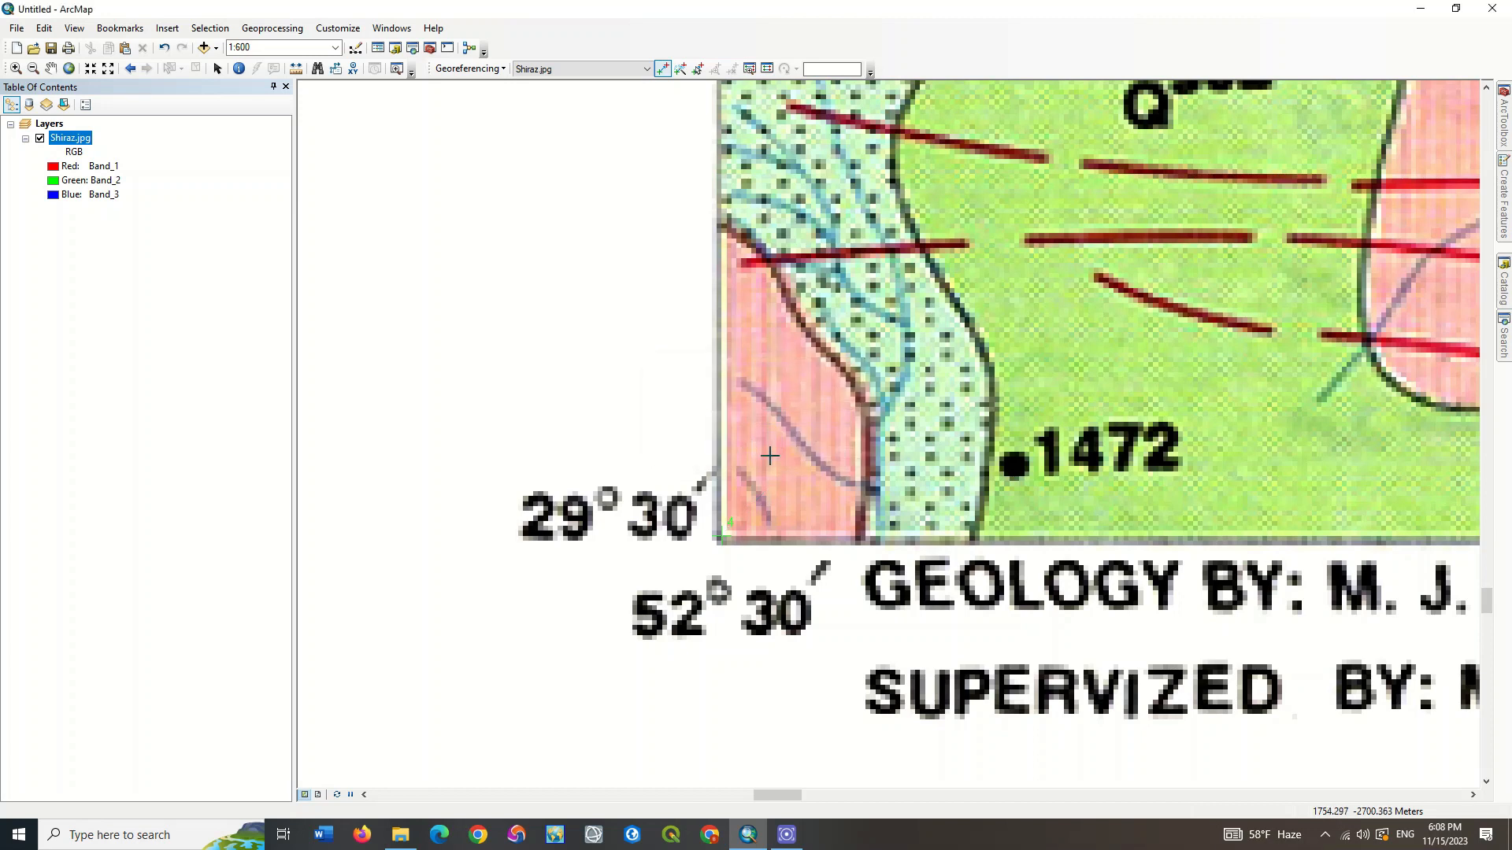
Turn on Auto Adjust for the georeferencing and fit the view to the Shiraz.jpg layer.
right_click(74, 142)
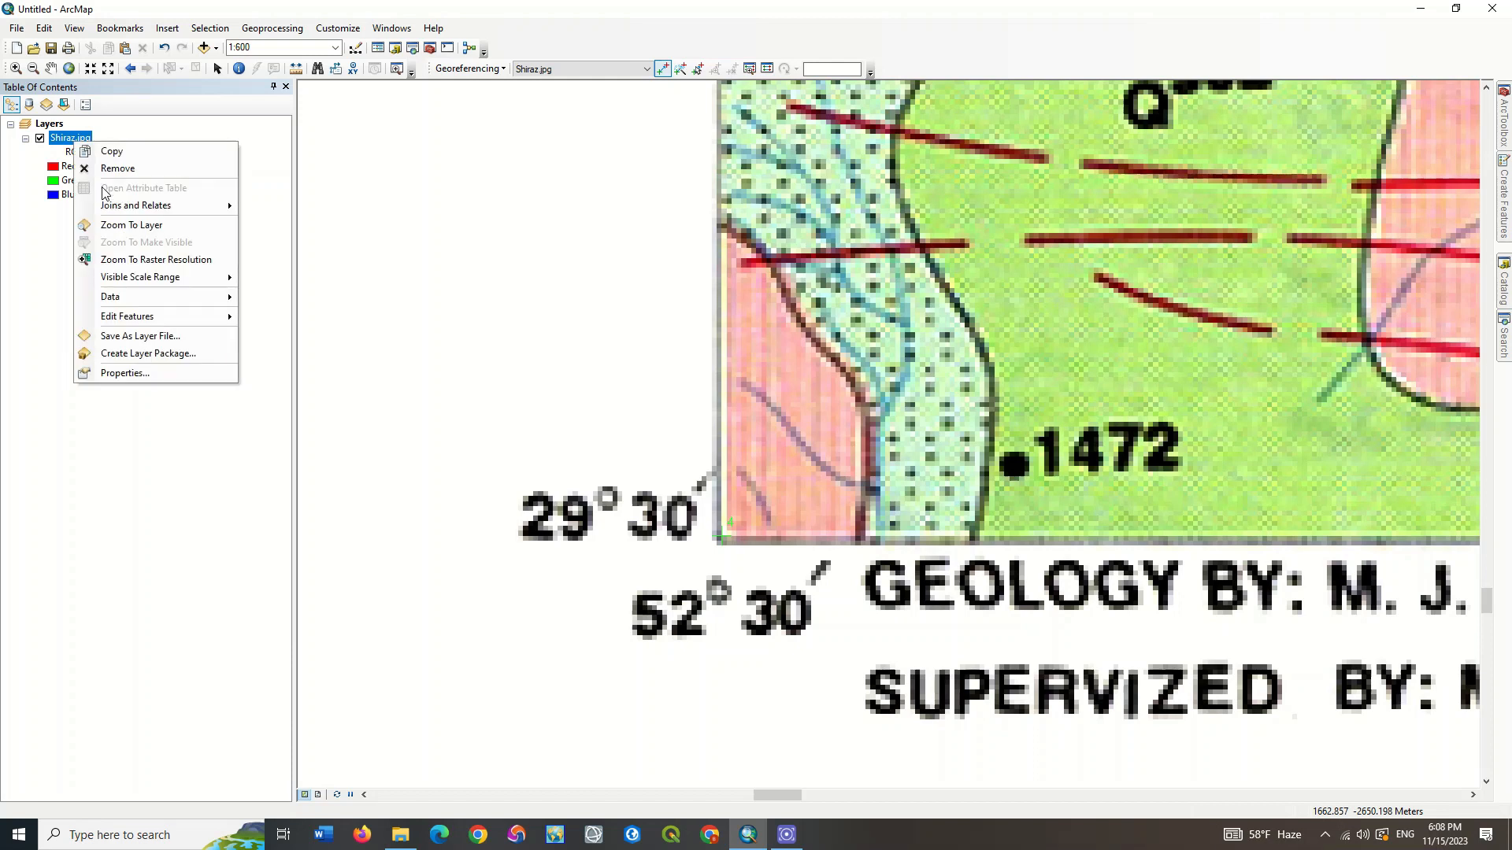
click(163, 226)
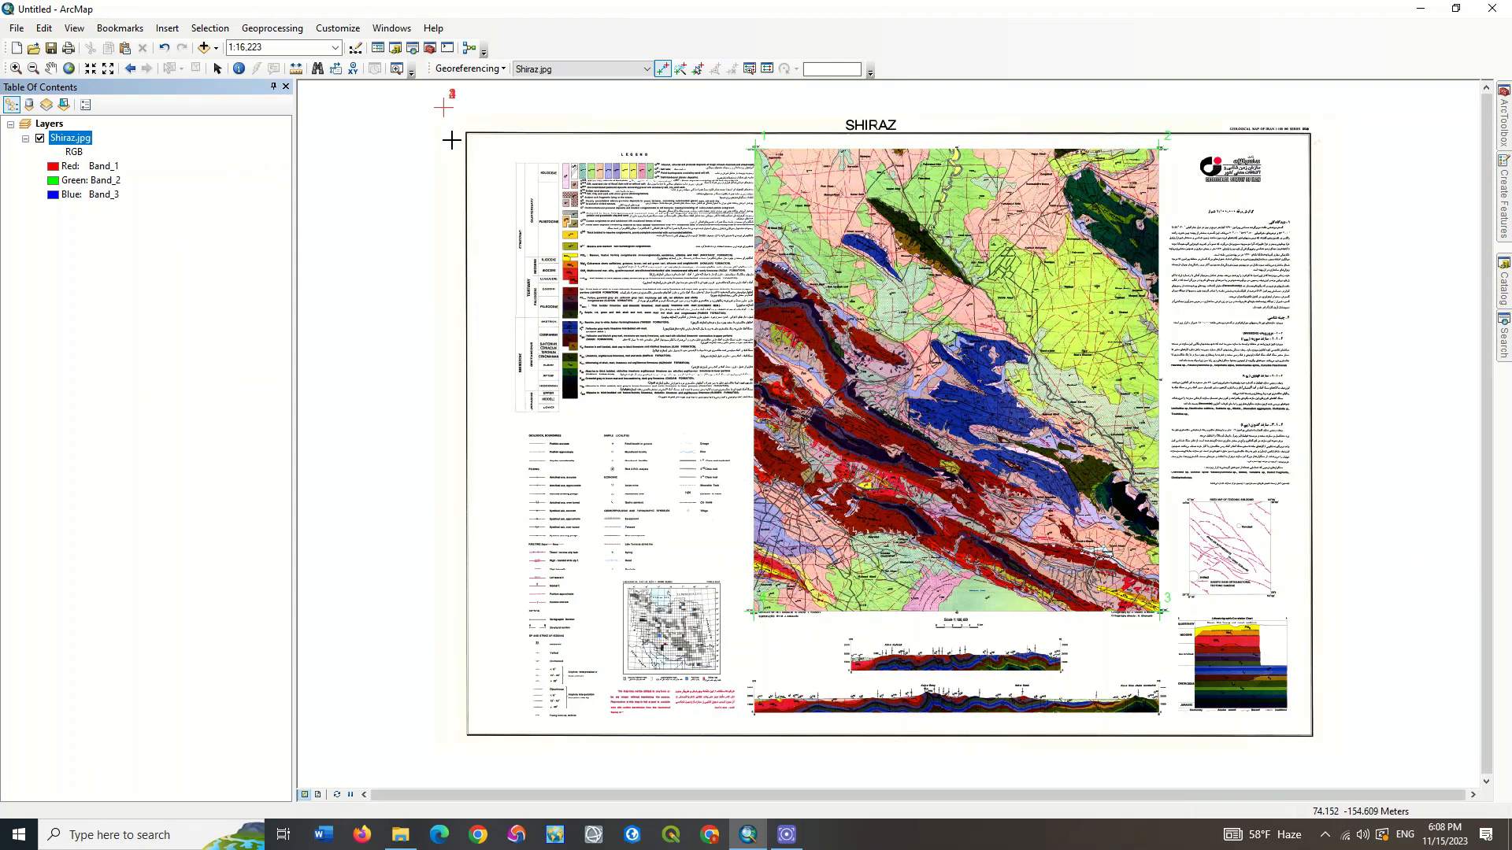
click(469, 68)
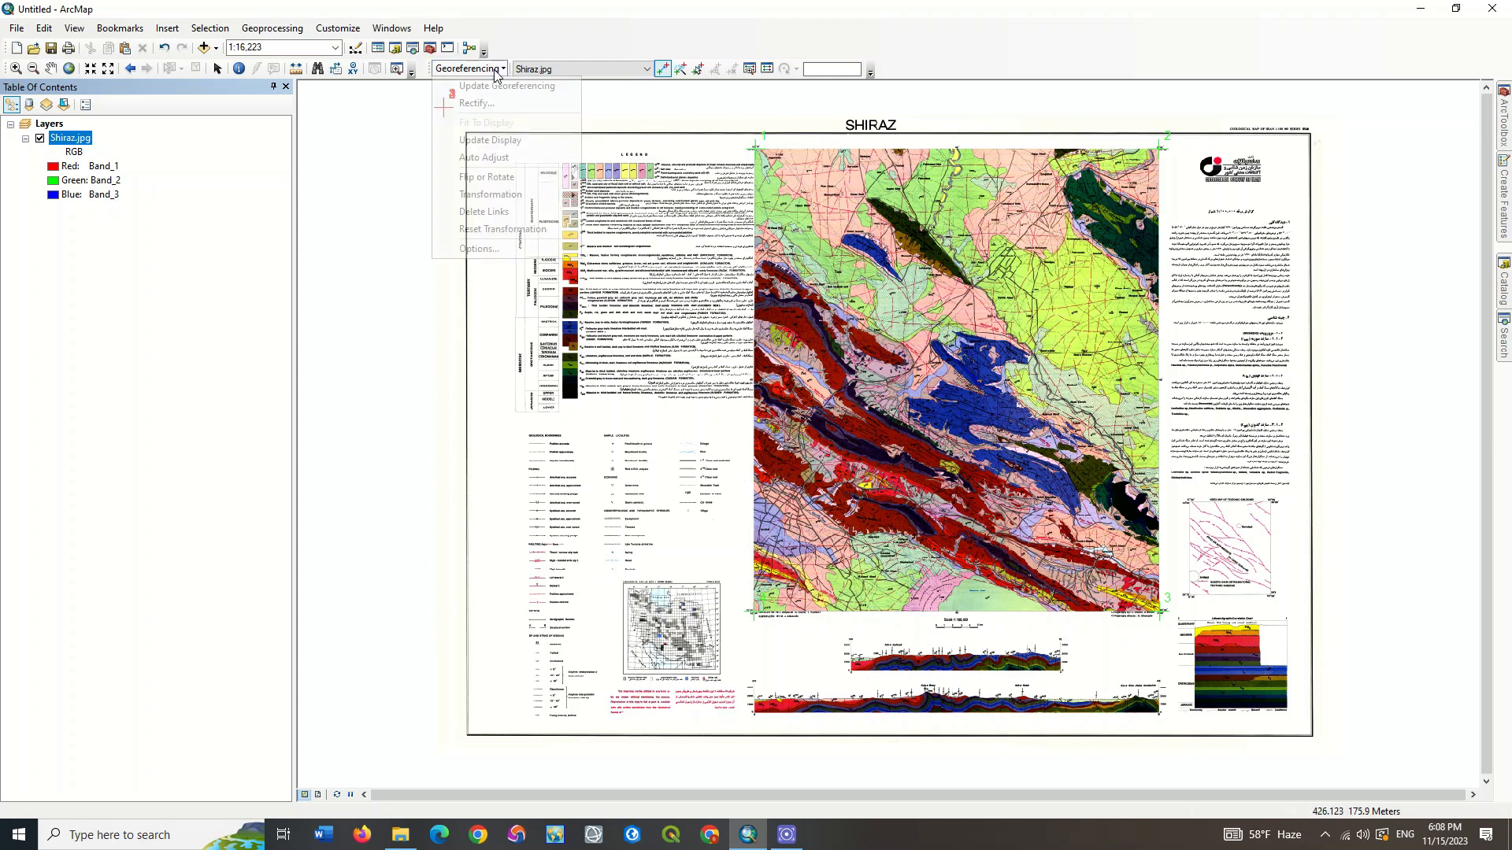
click(508, 158)
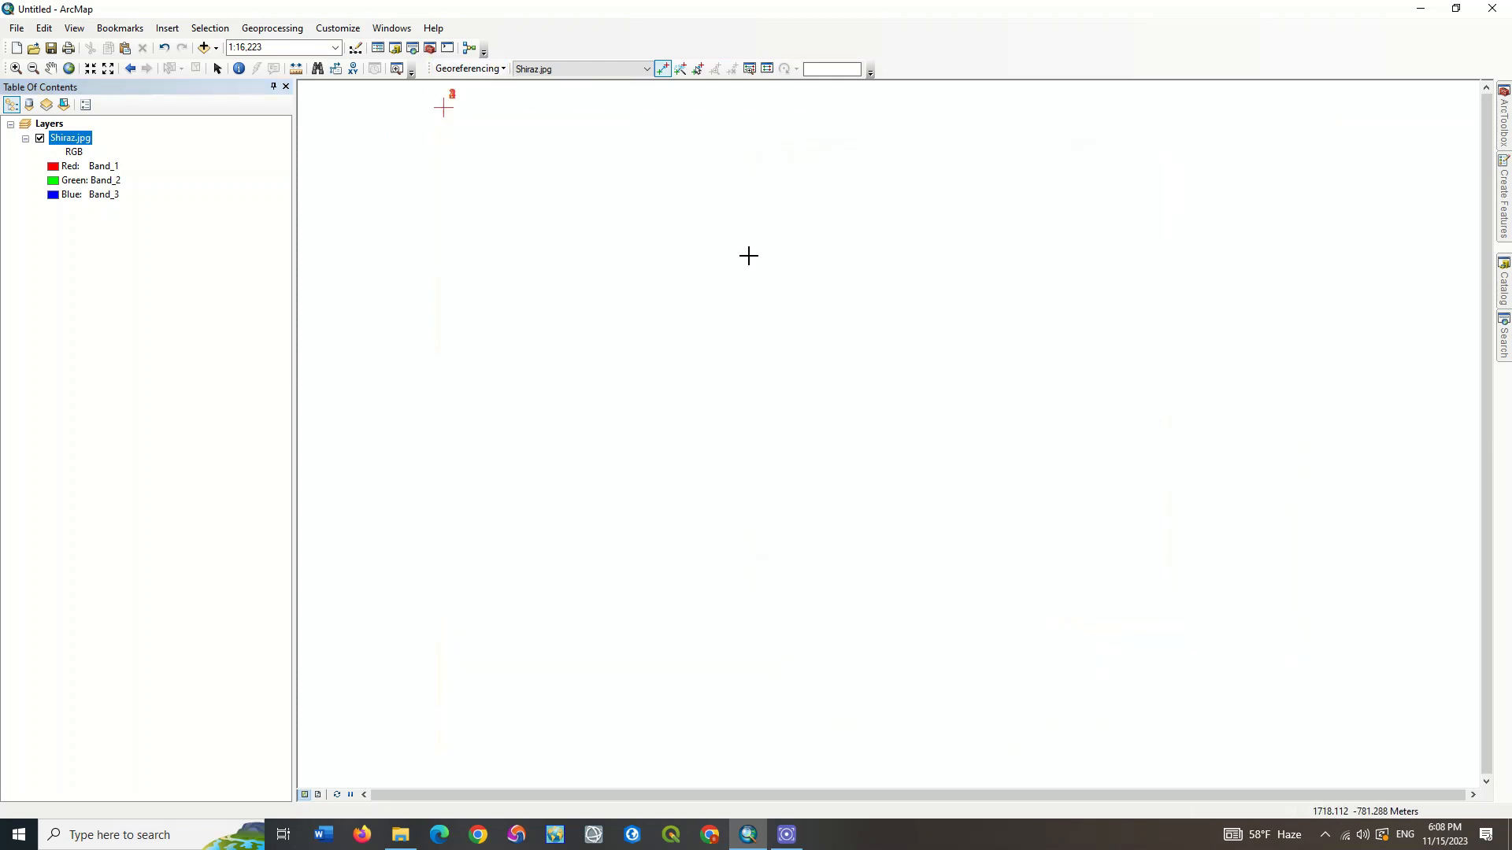
right_click(79, 143)
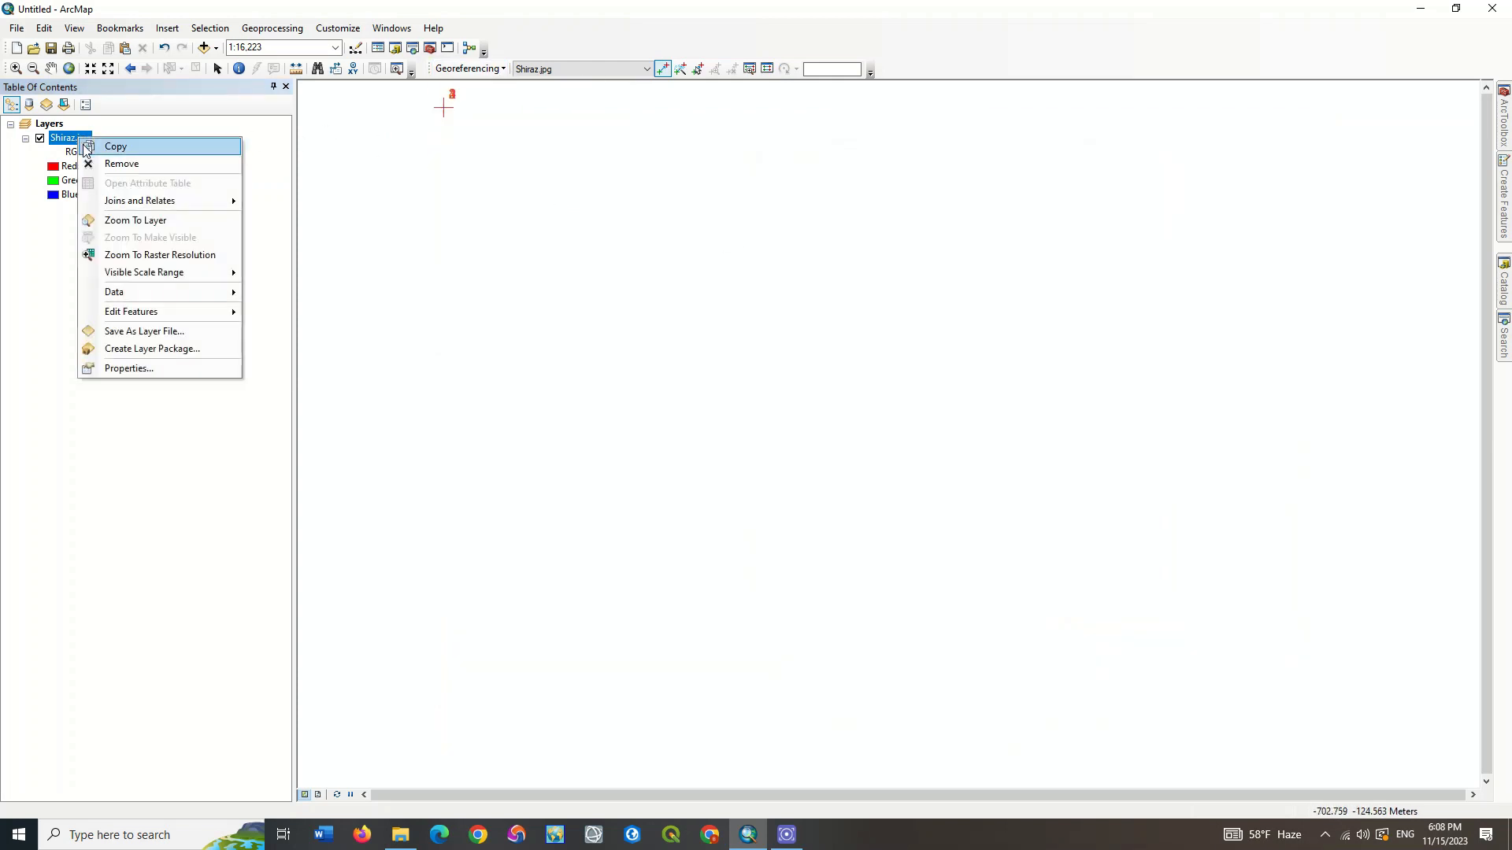
click(108, 218)
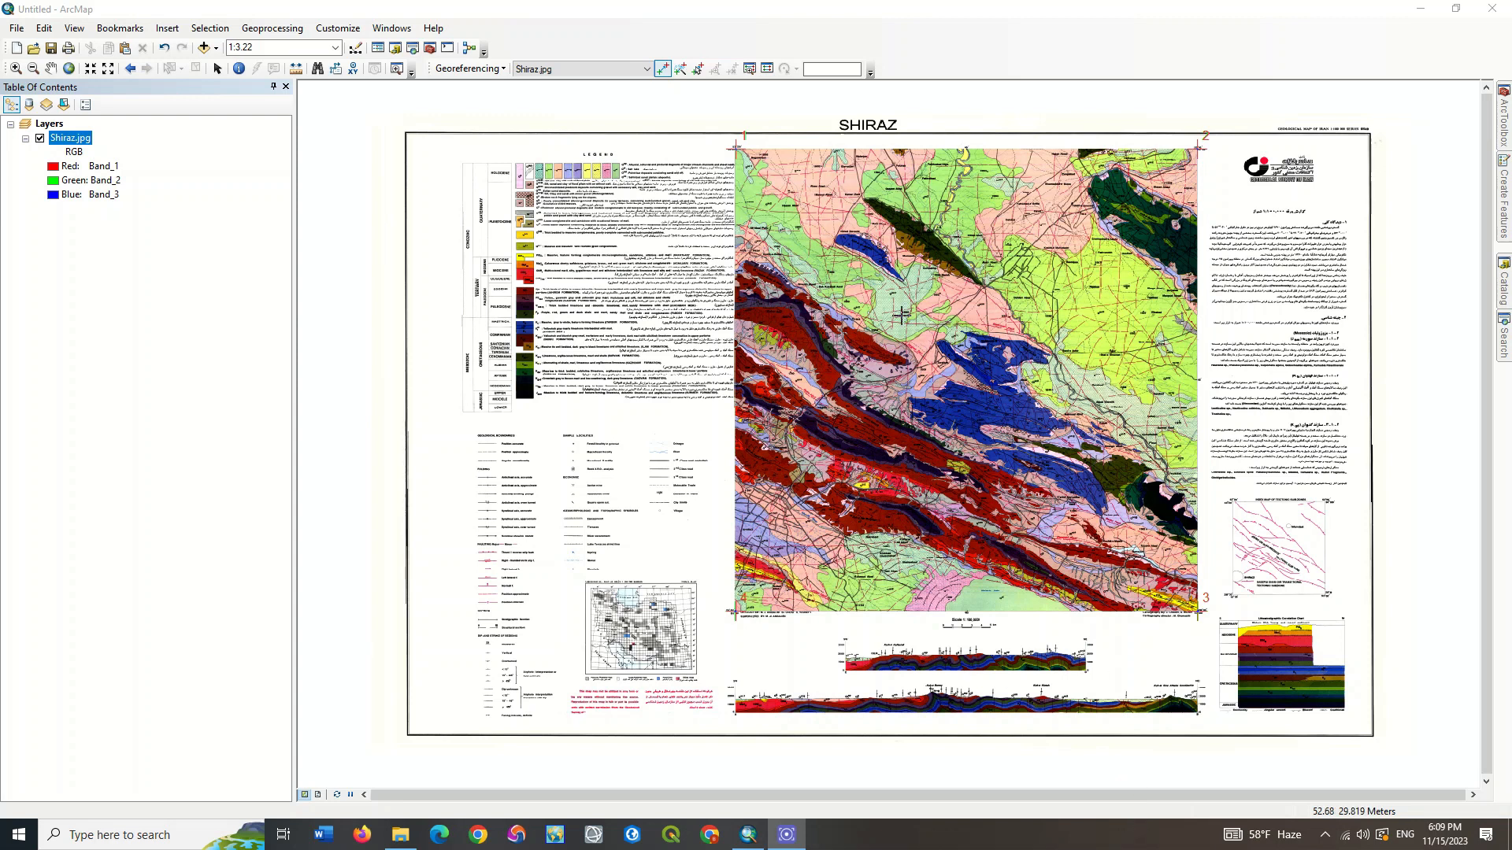
Start rectifying the raster and set its output location to a new Georeferencing_Shiraz folder inside the Shiraz folder.
click(501, 73)
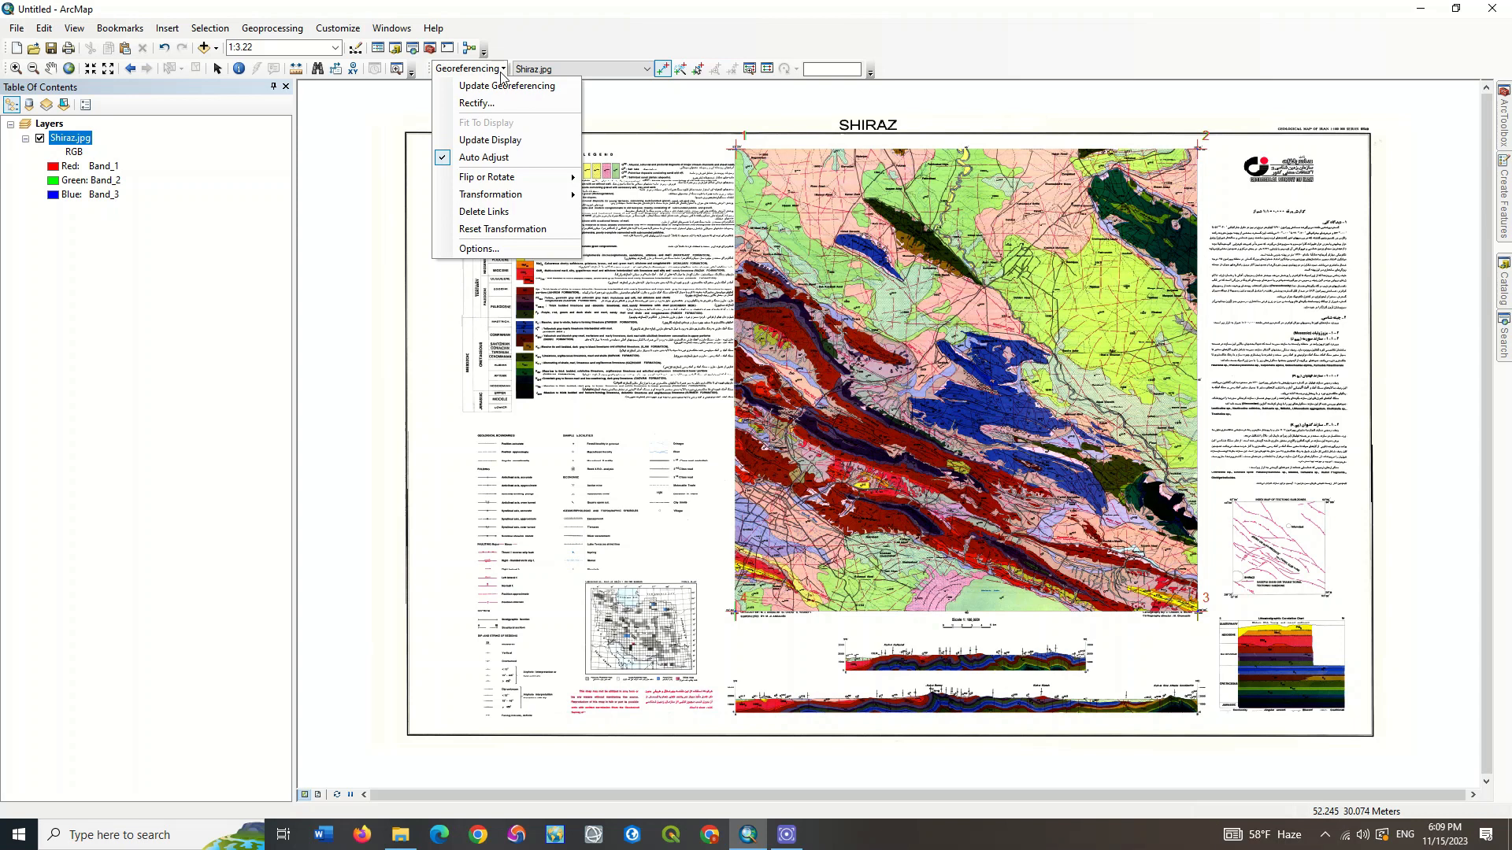
click(541, 104)
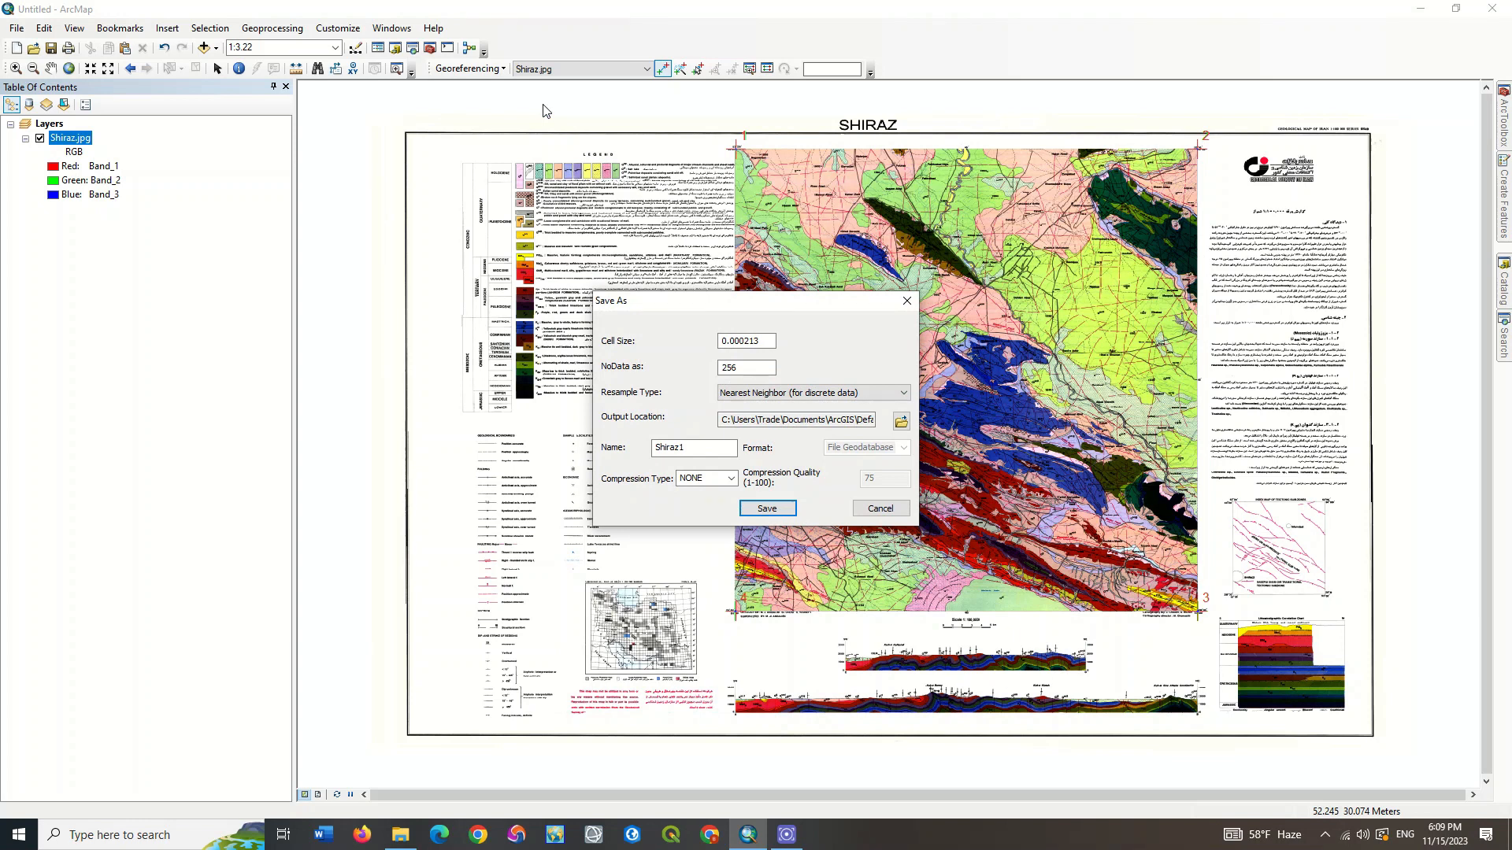
click(901, 422)
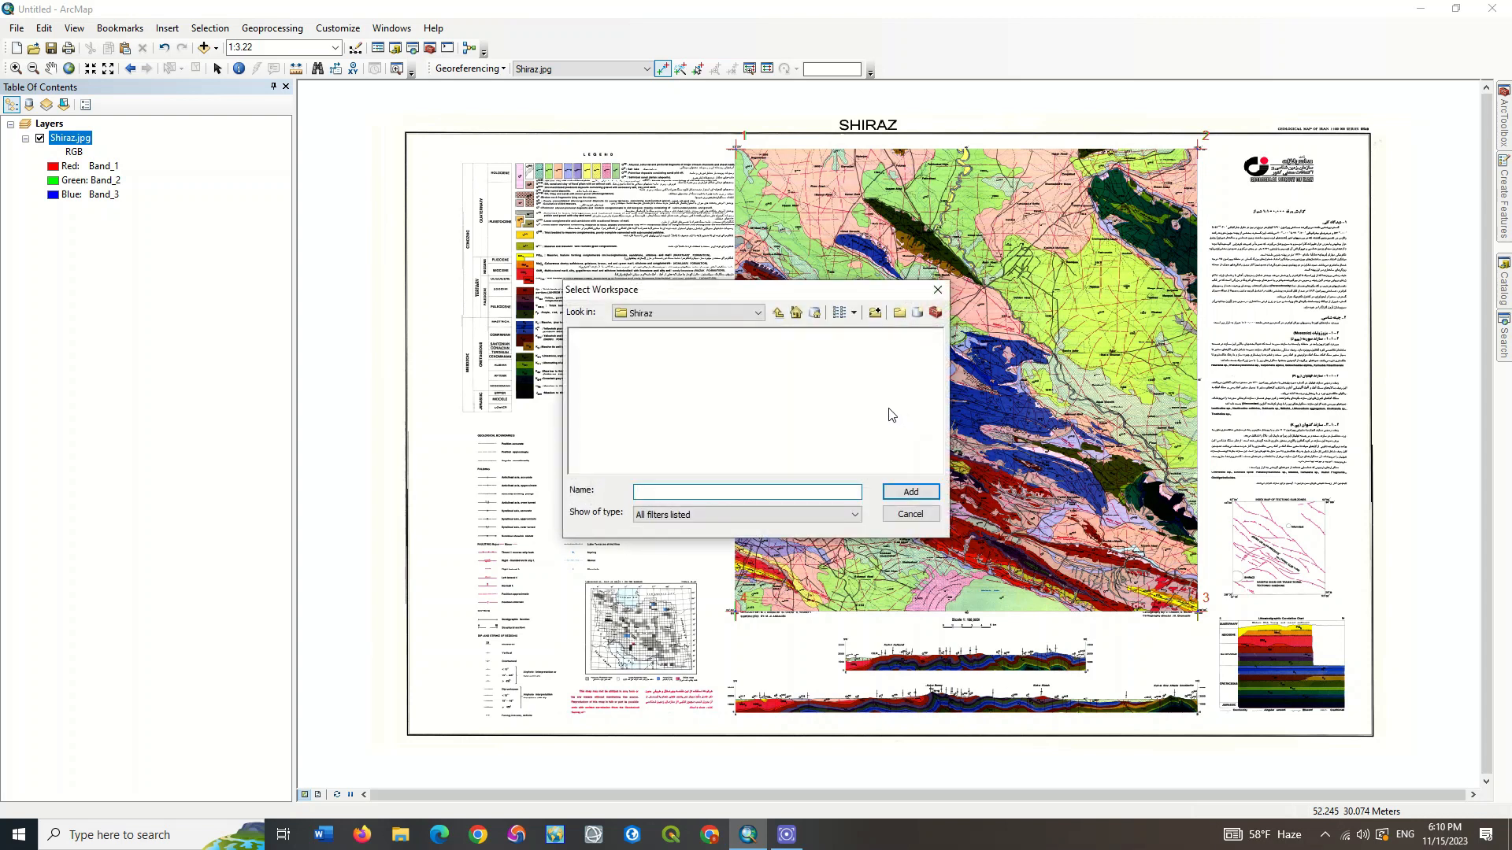
click(899, 314)
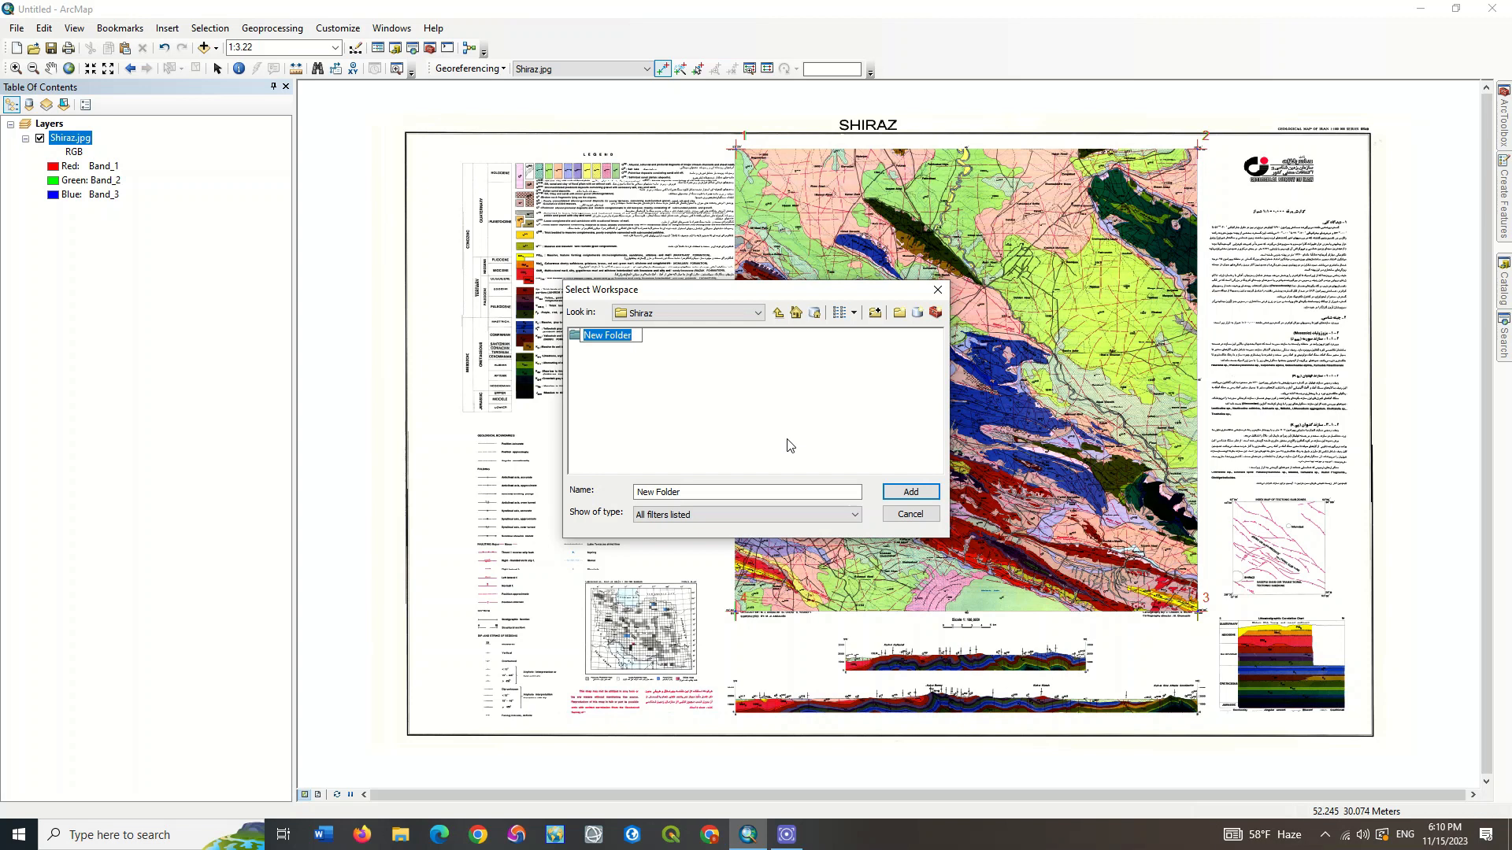
text(Georeferencing_Shiraz)
key(Return)
click(644, 341)
click(911, 494)
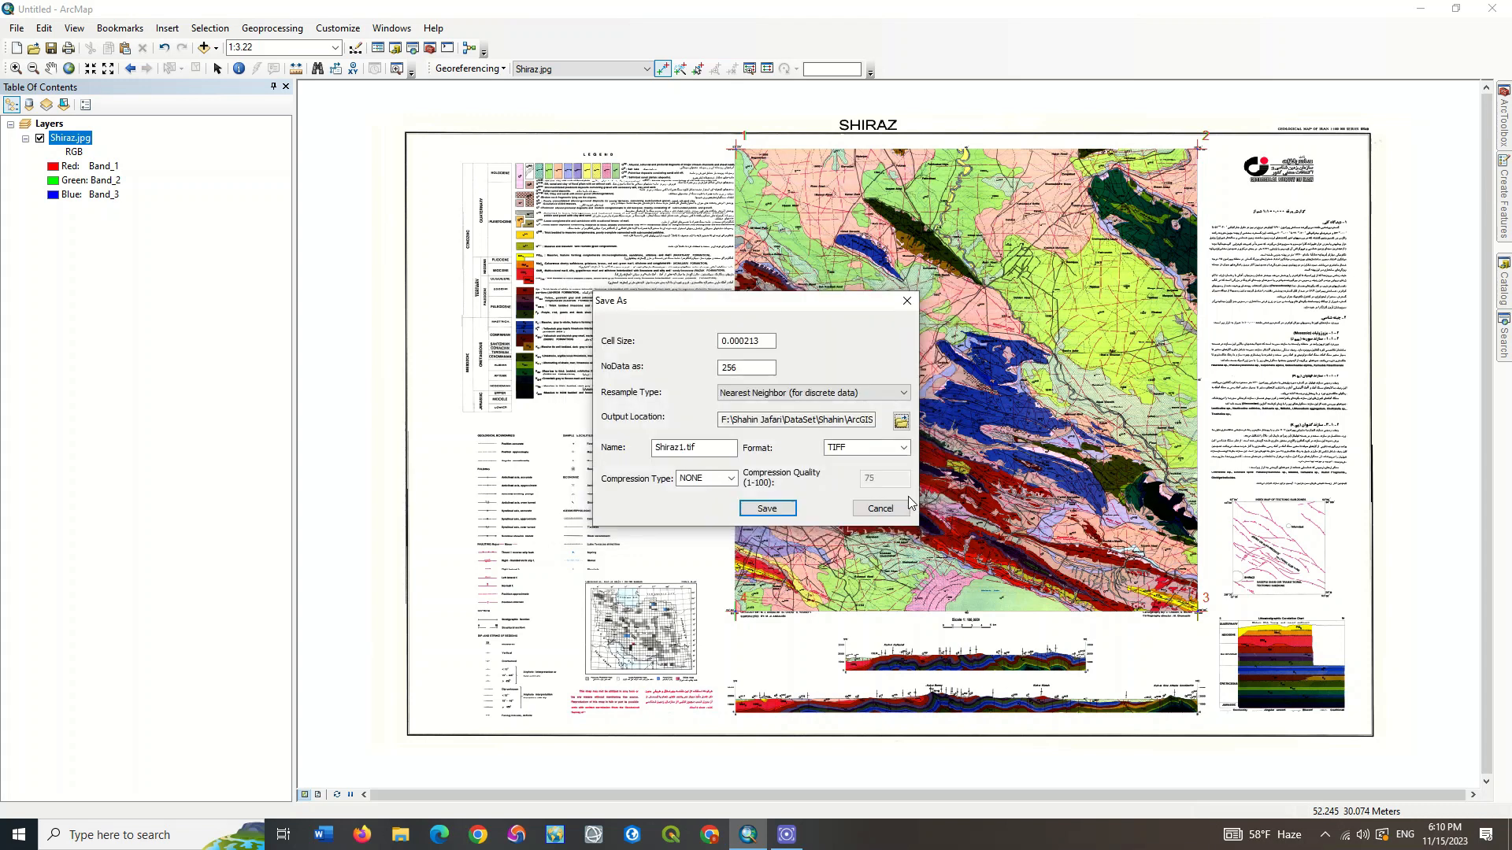
Name the rectified TIFF Shiraz_Georeference.tif and save it.
click(723, 452)
text(_Georefer)
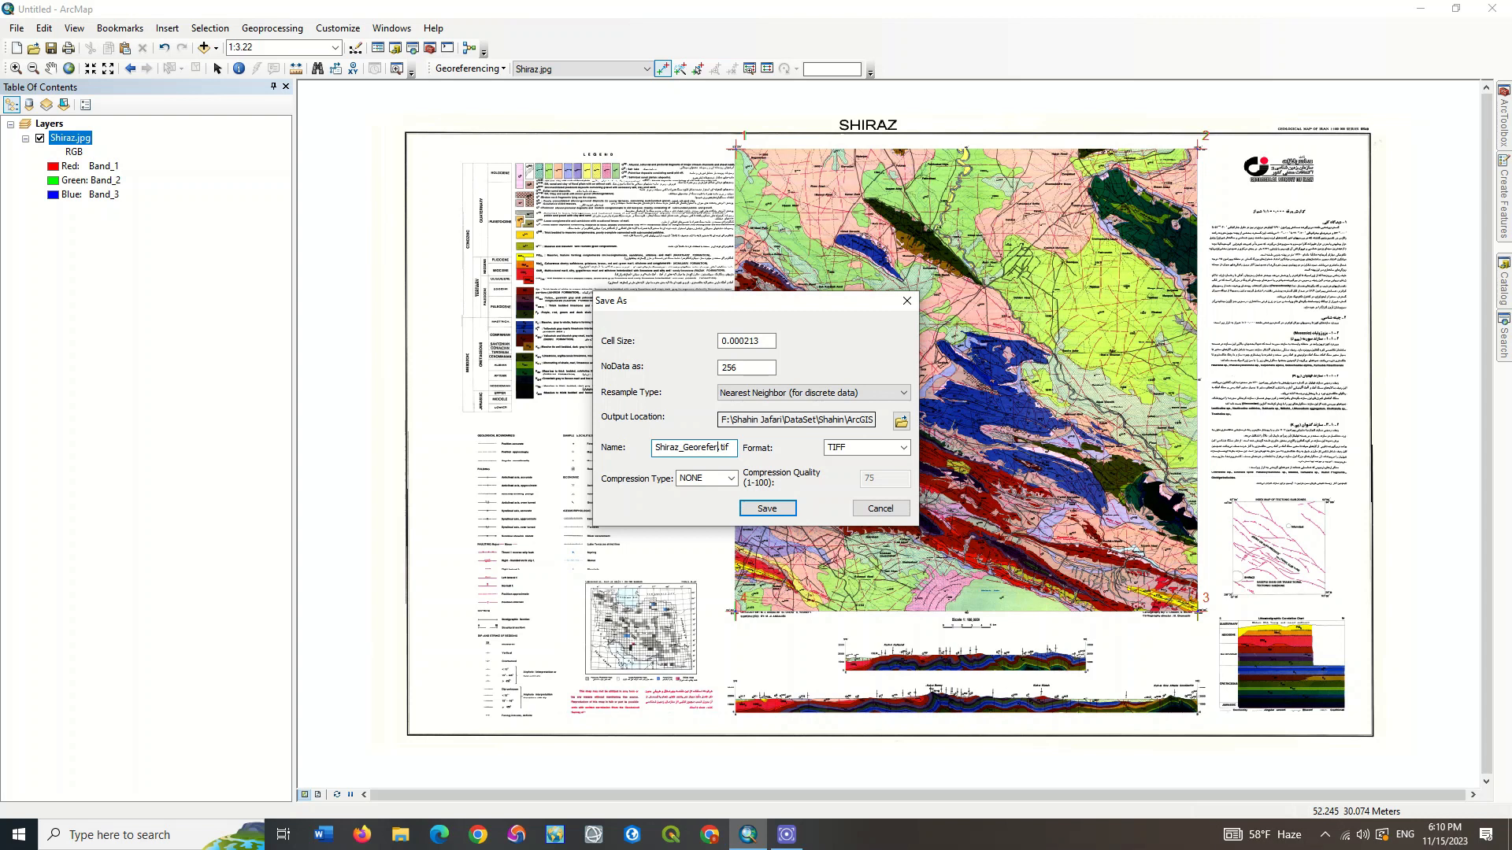
text(ence)
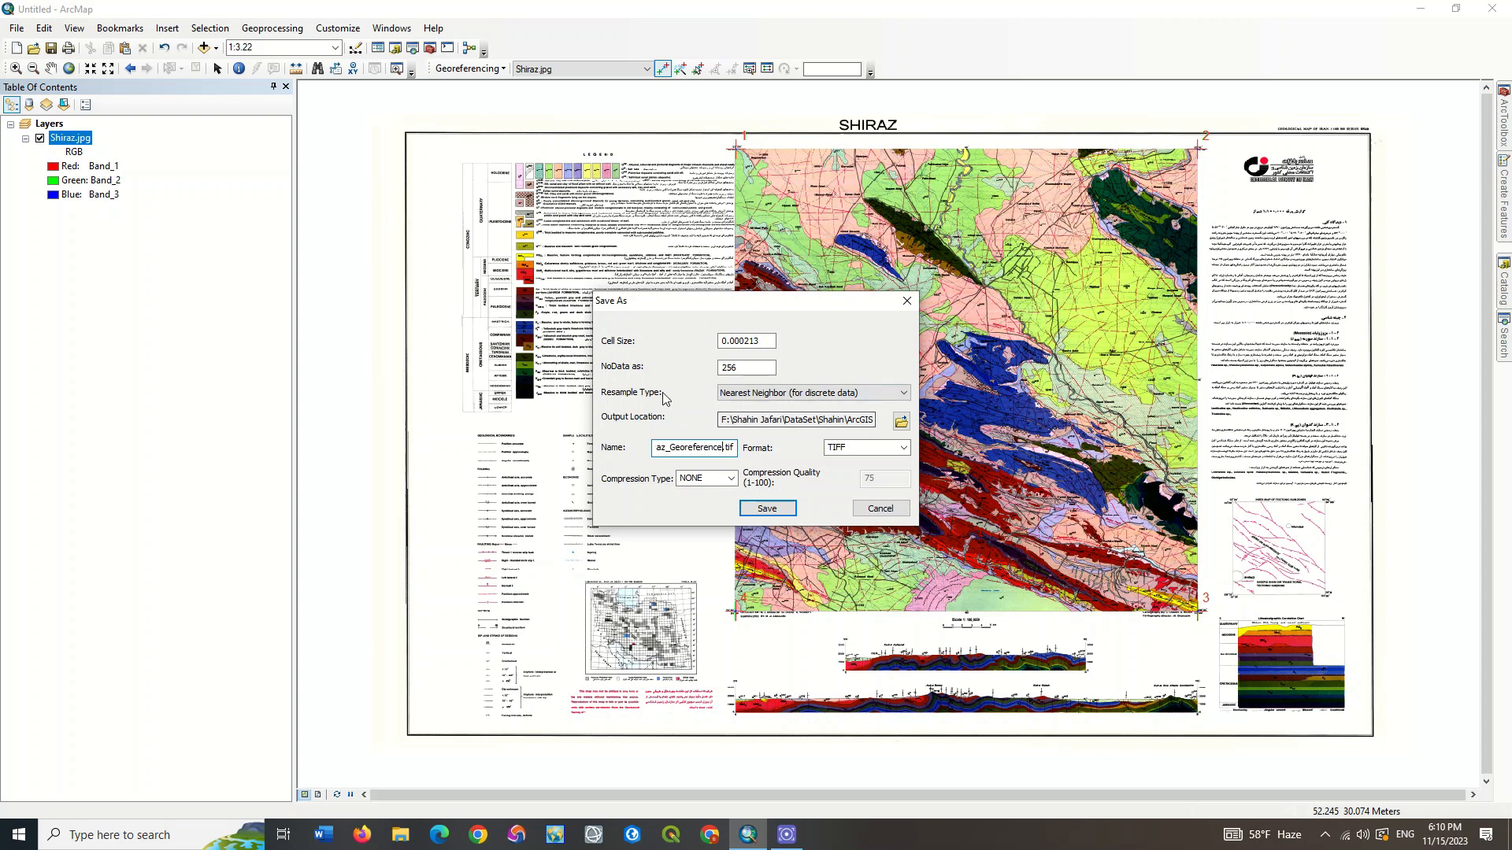
click(752, 508)
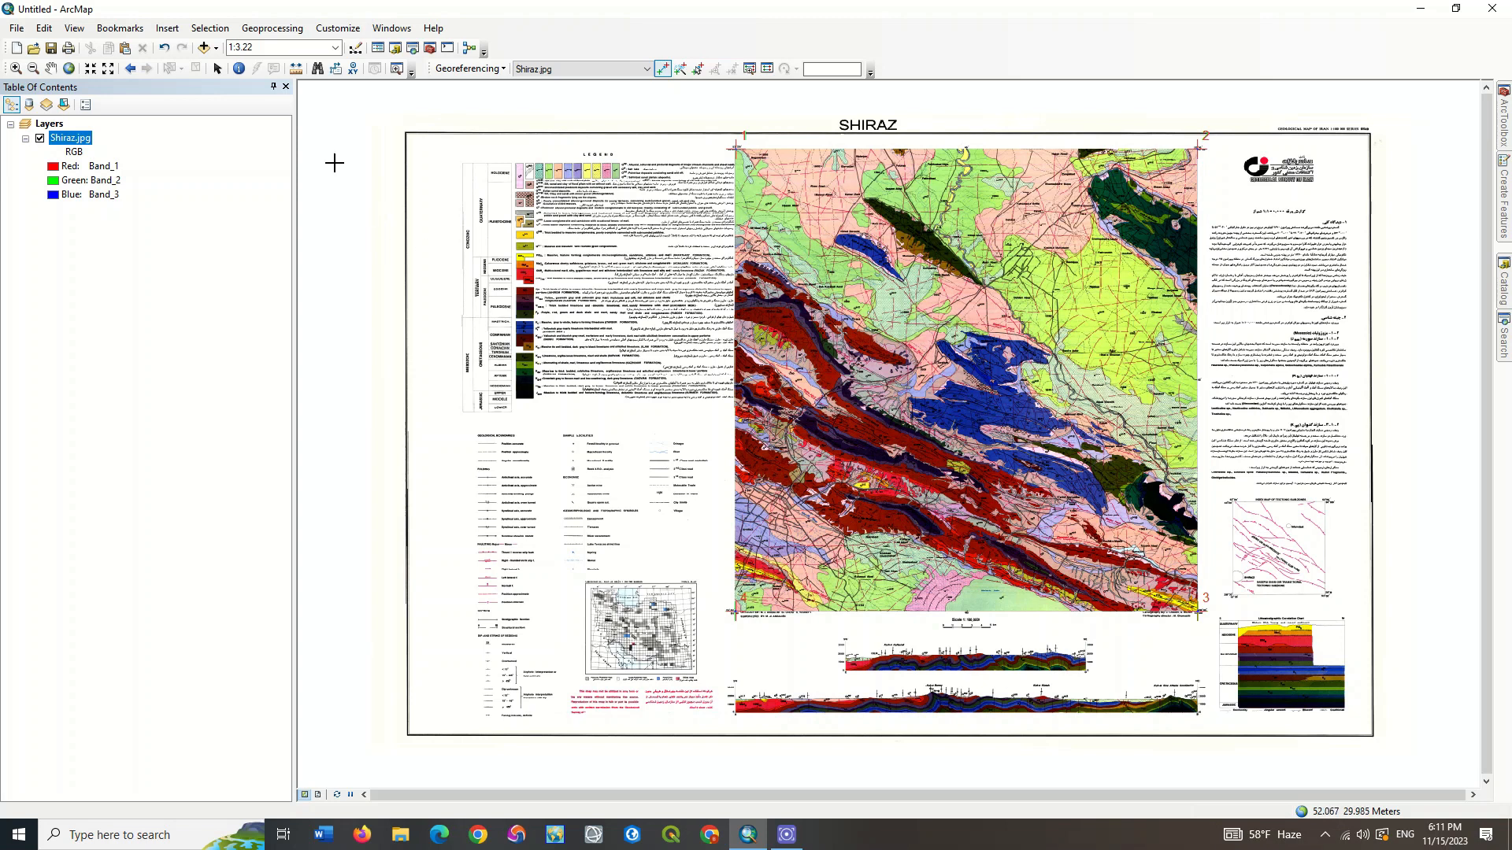
Add the rectified Shiraz_Georeference.tif to the map and turn off the original Shiraz.jpg layer.
click(203, 47)
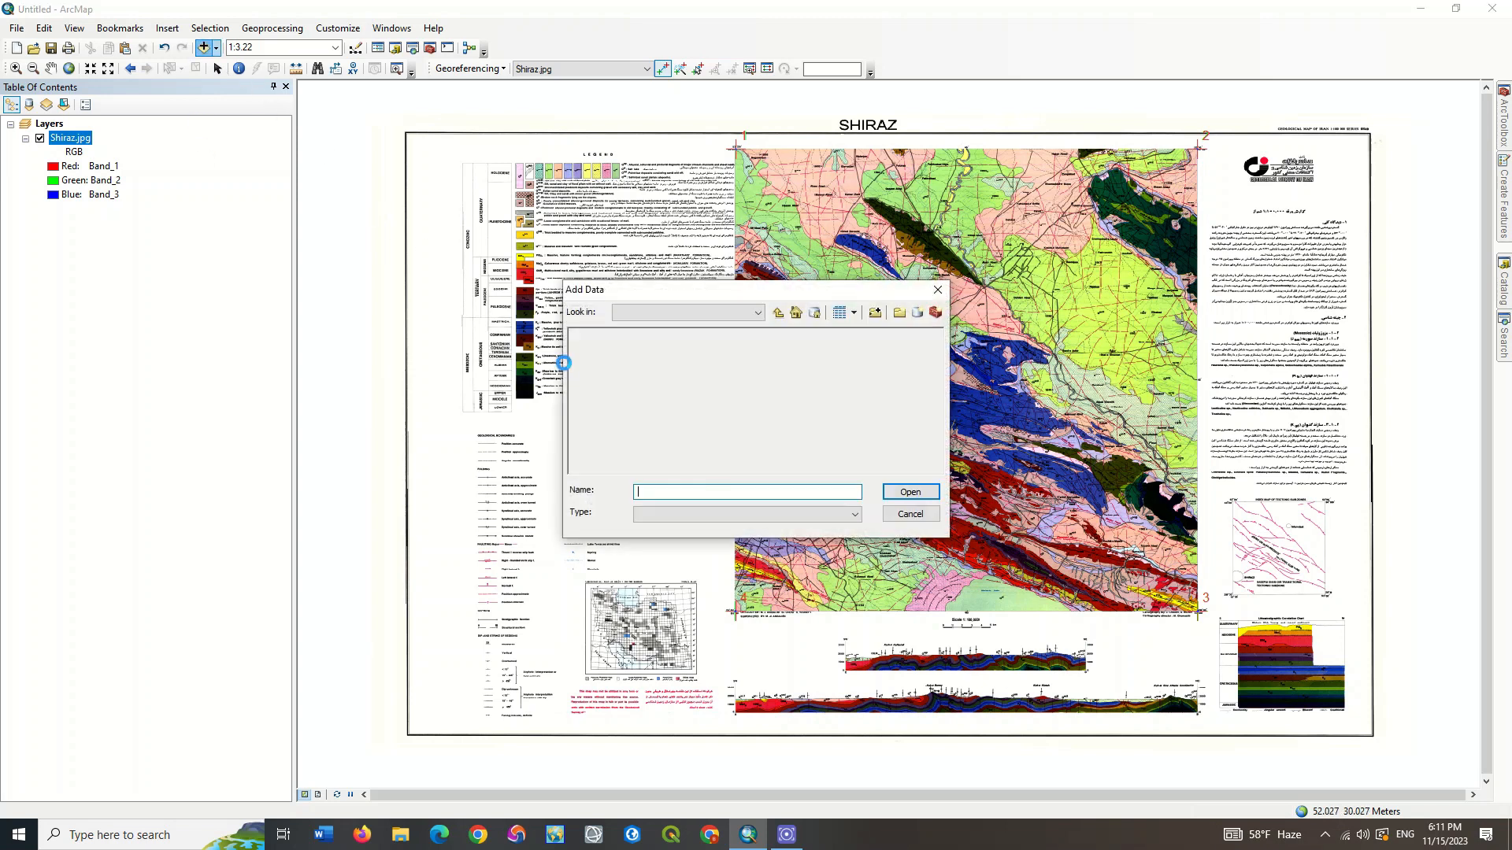
double_click(613, 336)
click(609, 337)
click(911, 491)
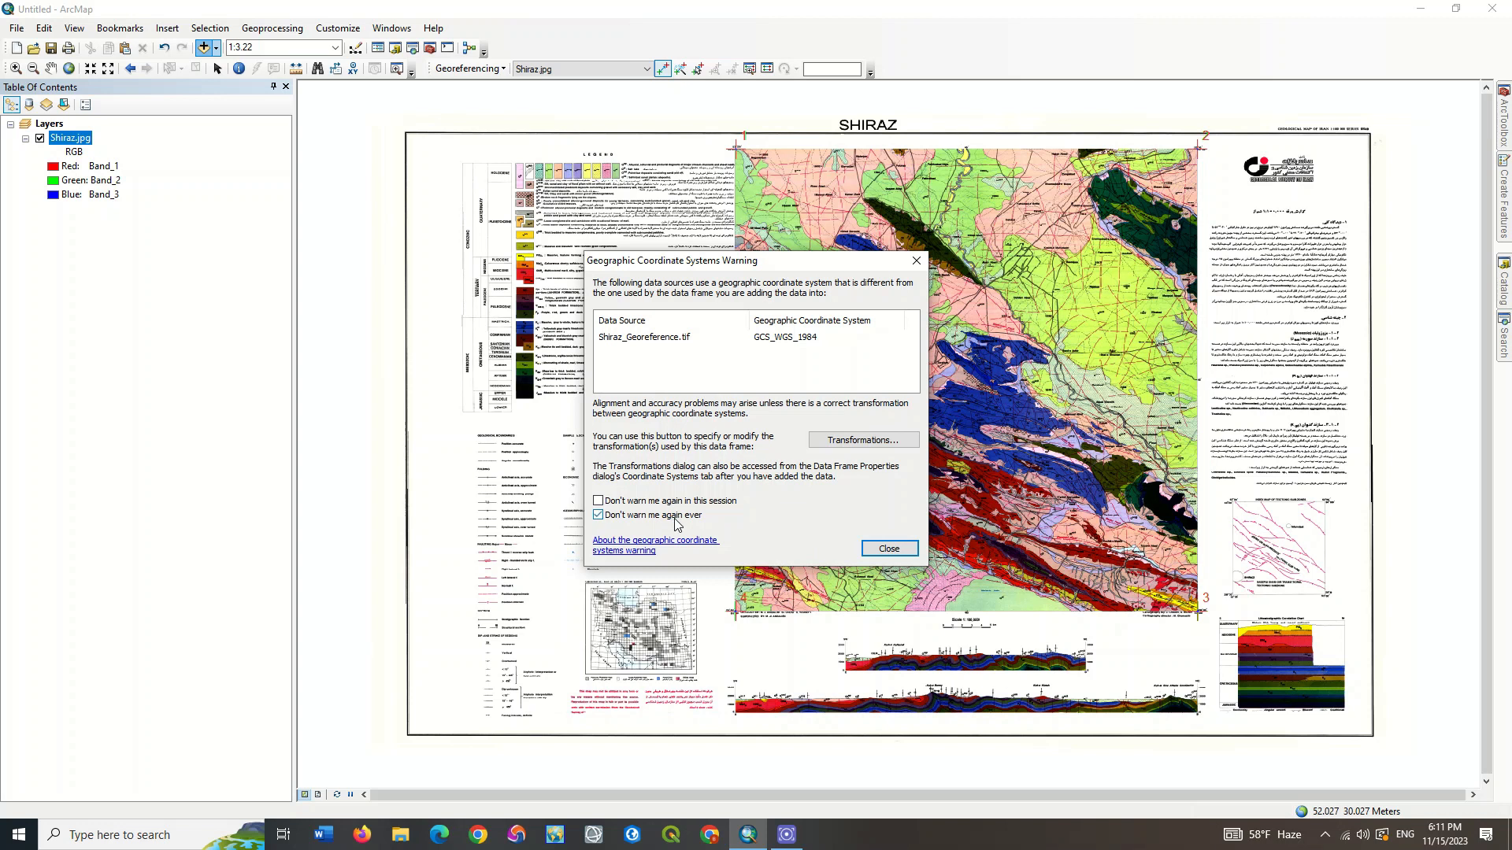
click(887, 549)
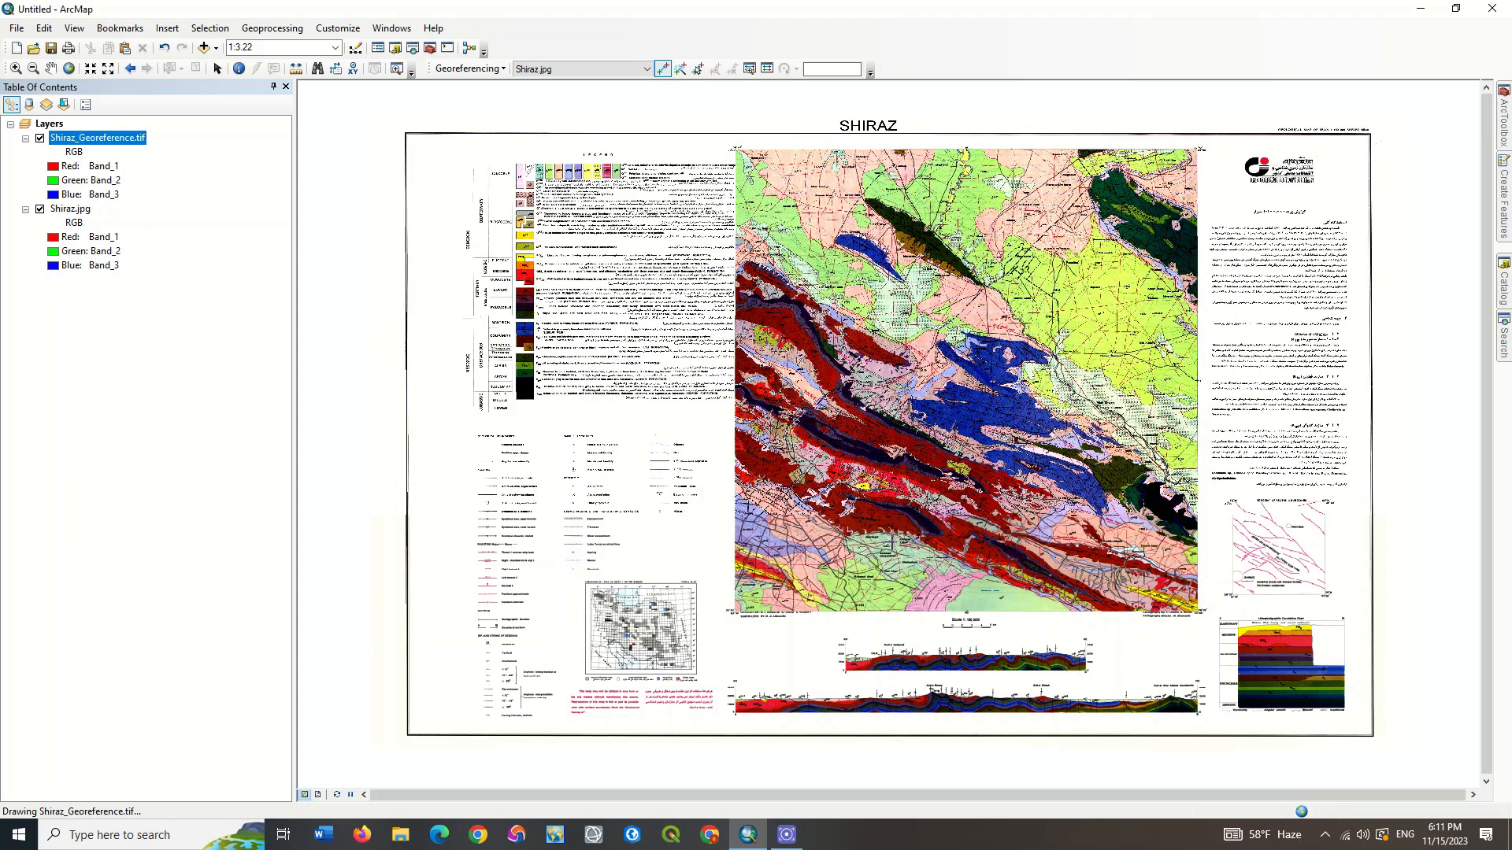
click(40, 209)
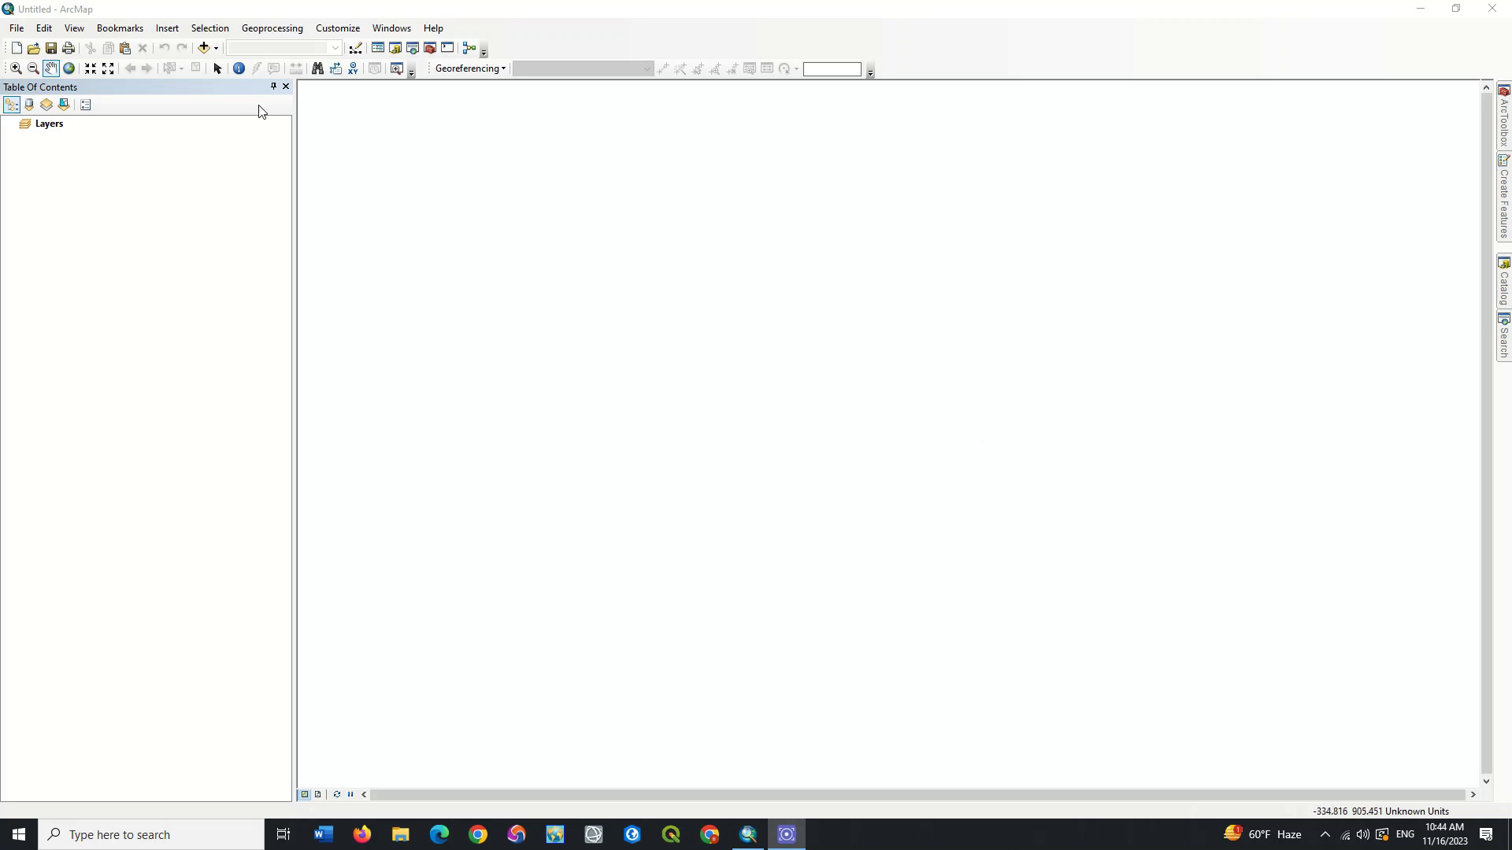
Add Shiraz_Georeference.tif to the empty map document.
click(203, 48)
click(661, 339)
click(910, 492)
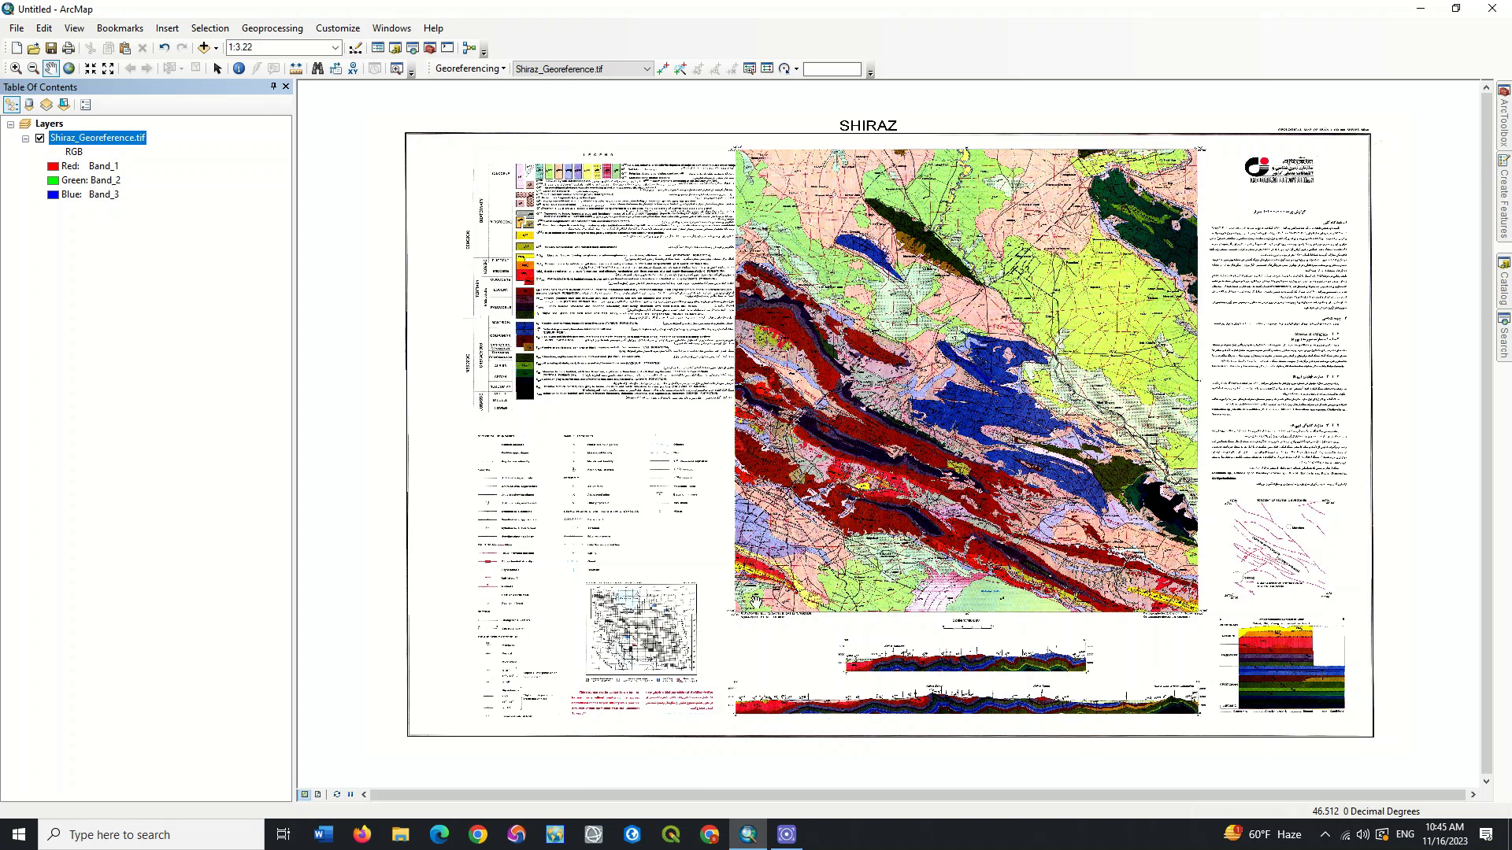
Zoom in on the Mahmud Abad area along the southern edge of the georeferenced geological map.
scroll(754, 603, up, 5)
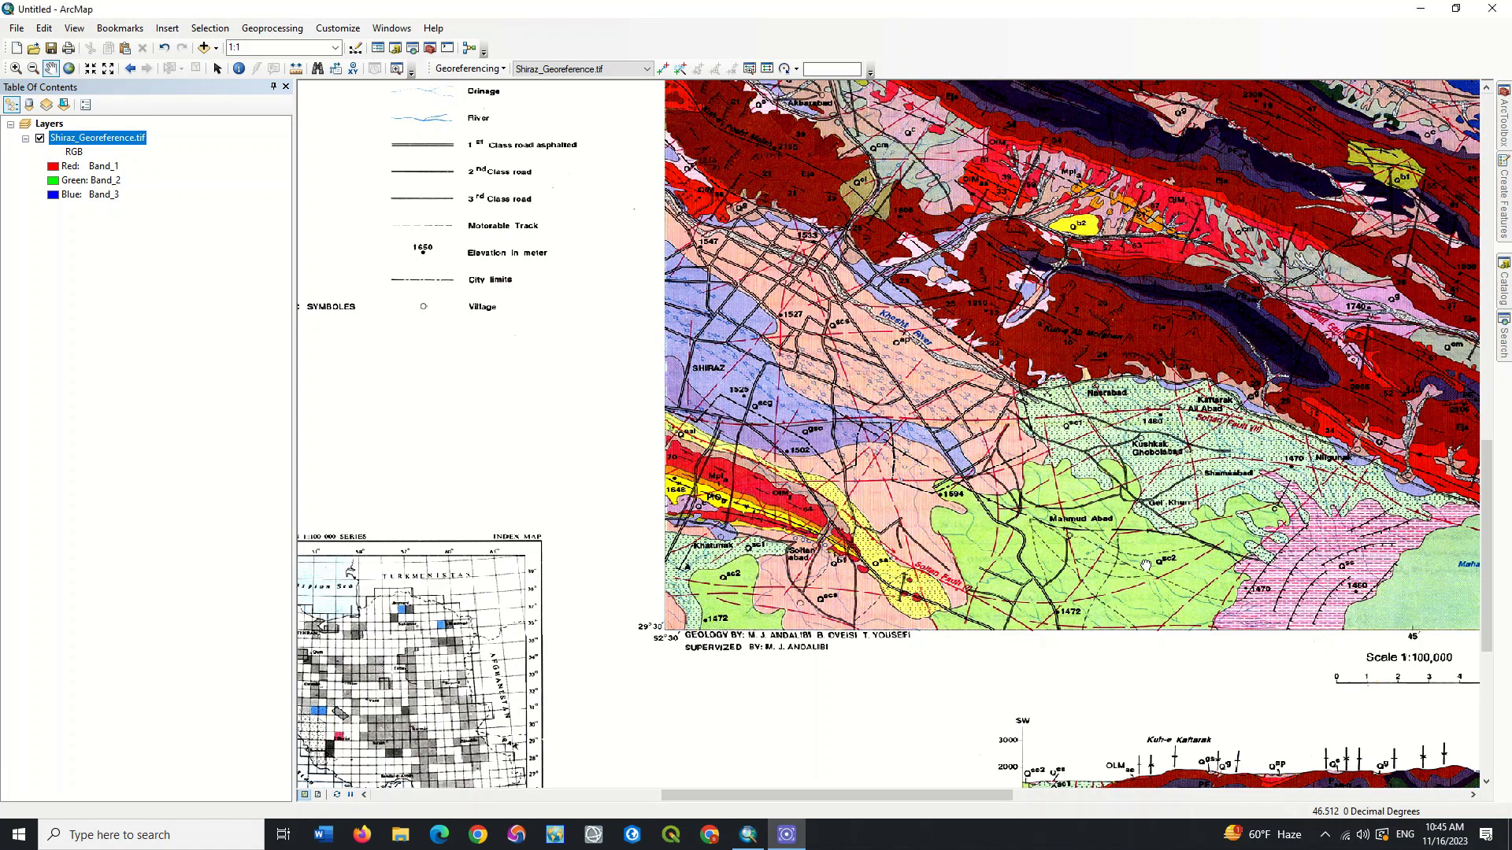
drag(1145, 566, 1063, 557)
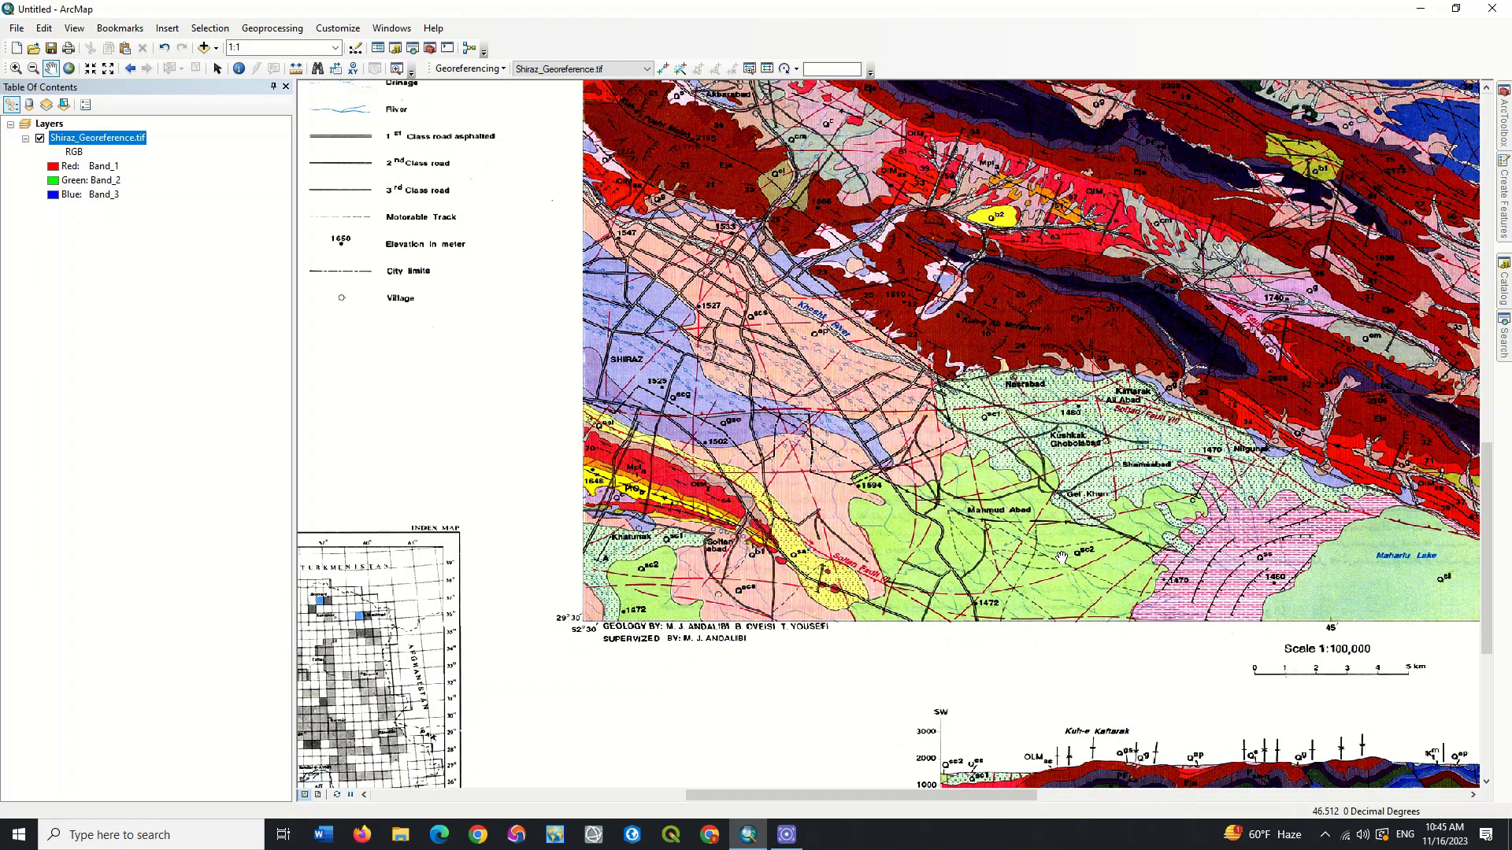
scroll(1061, 557, down, 1)
click(16, 68)
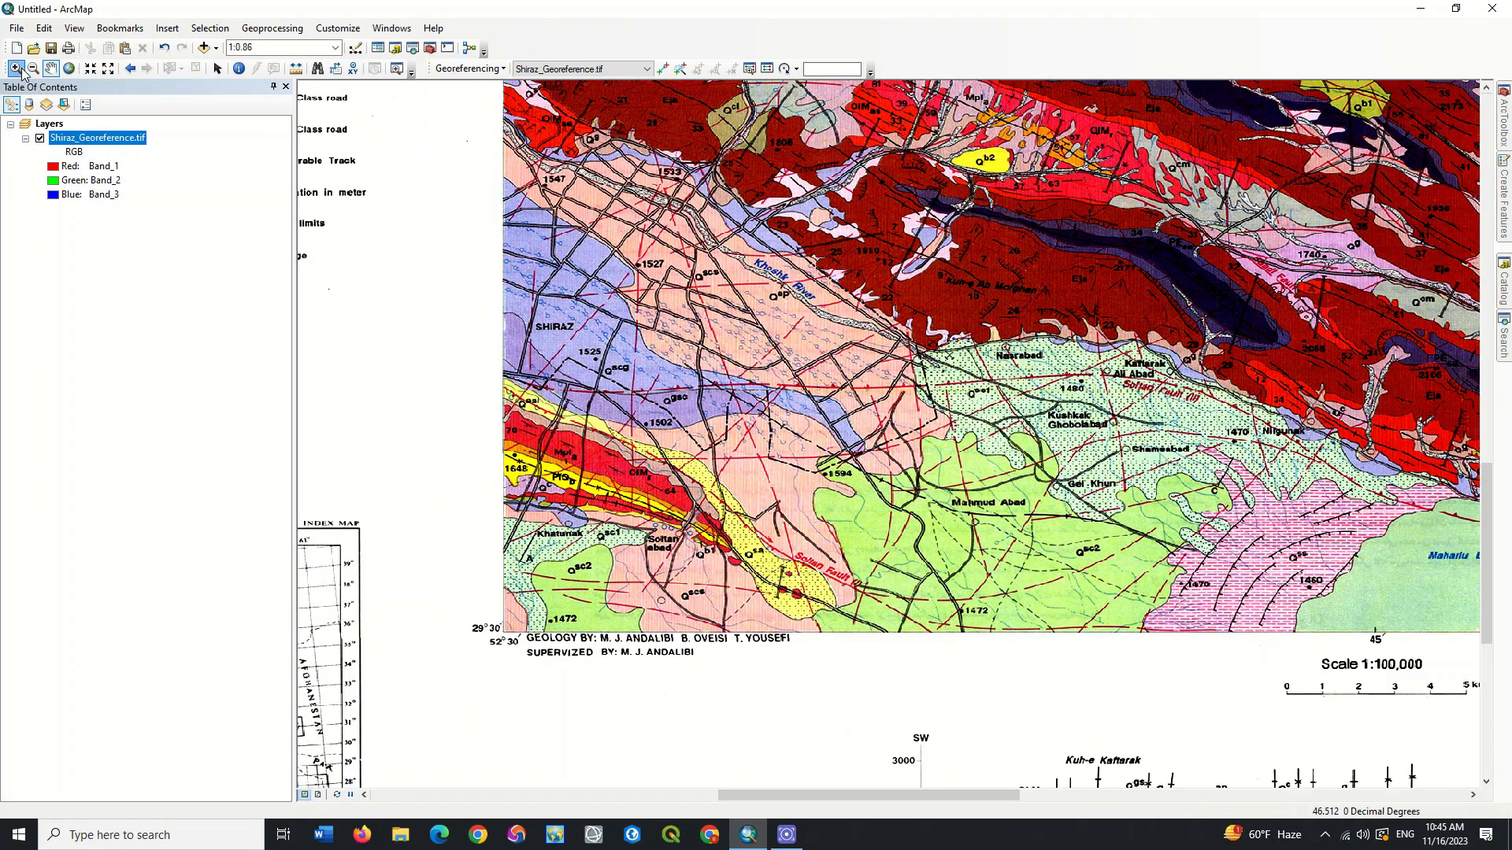
drag(728, 374, 1188, 663)
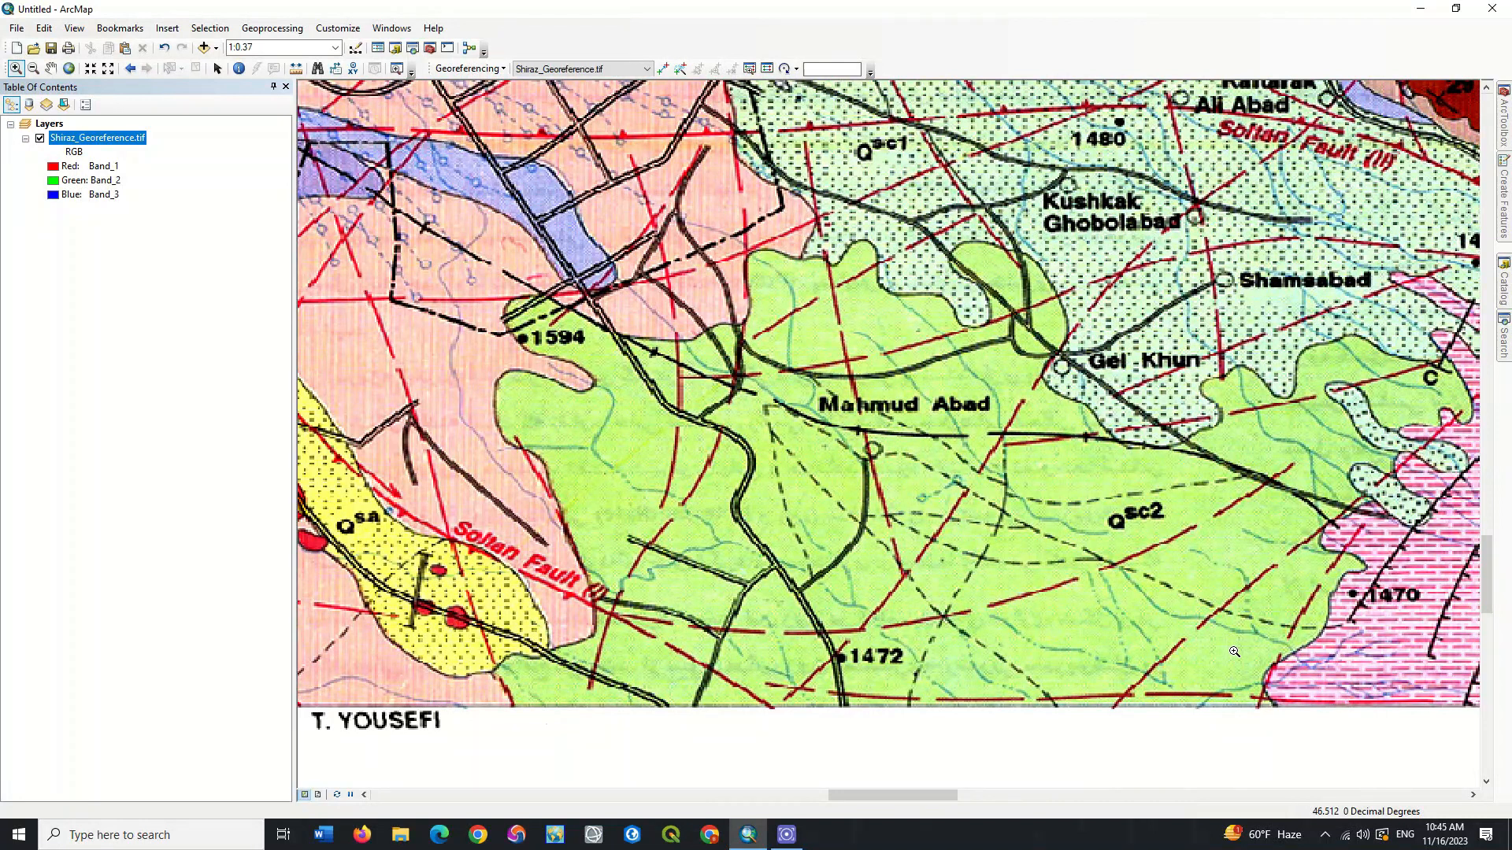
click(1178, 819)
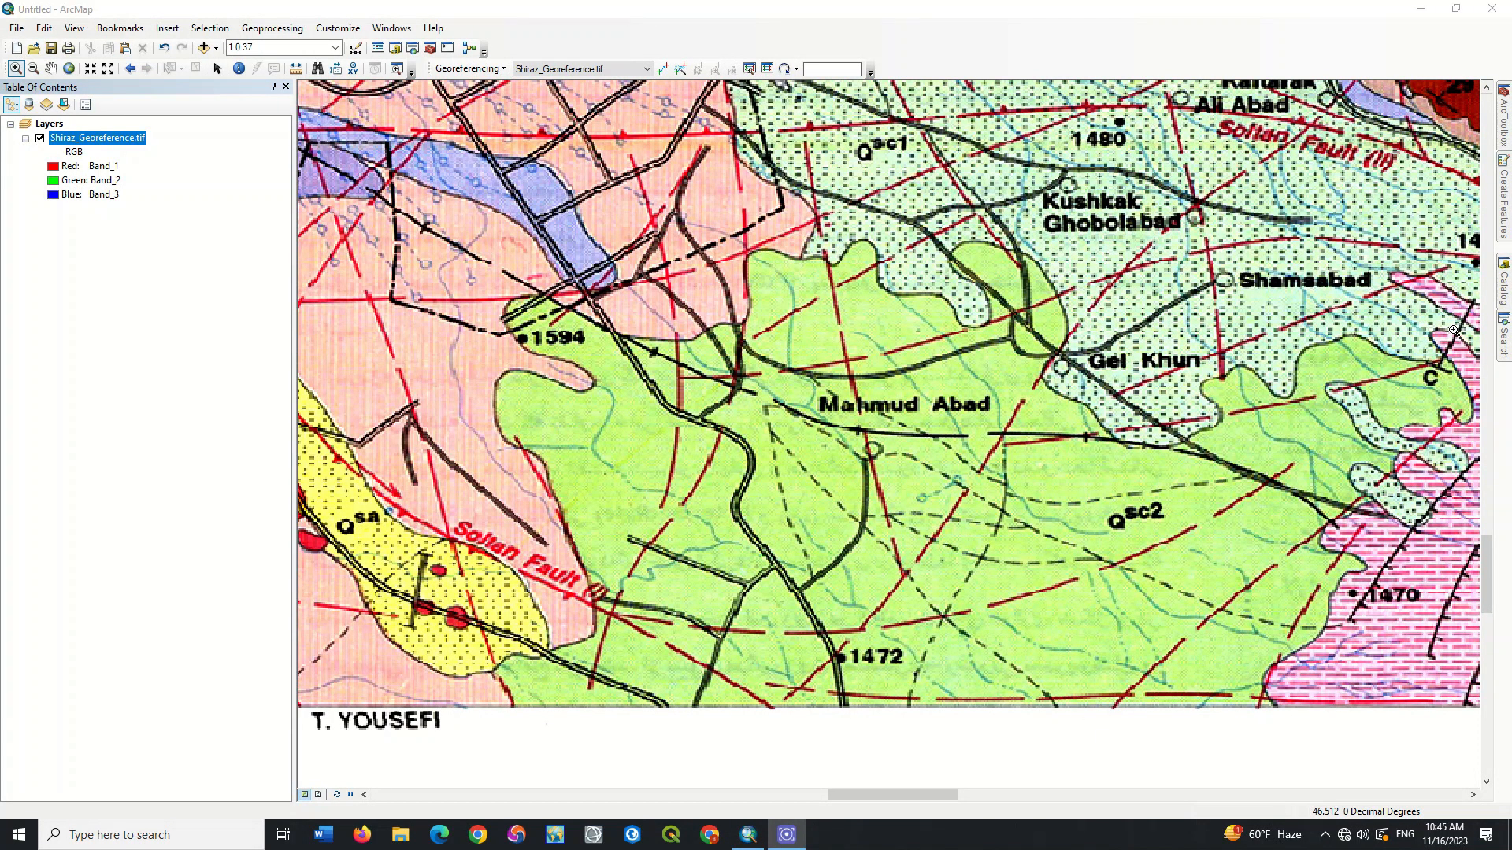
Browse the Catalog's folder connections on drive F: down to the ArcGIS folder within DataSet and expand it.
mouse_move(1505, 278)
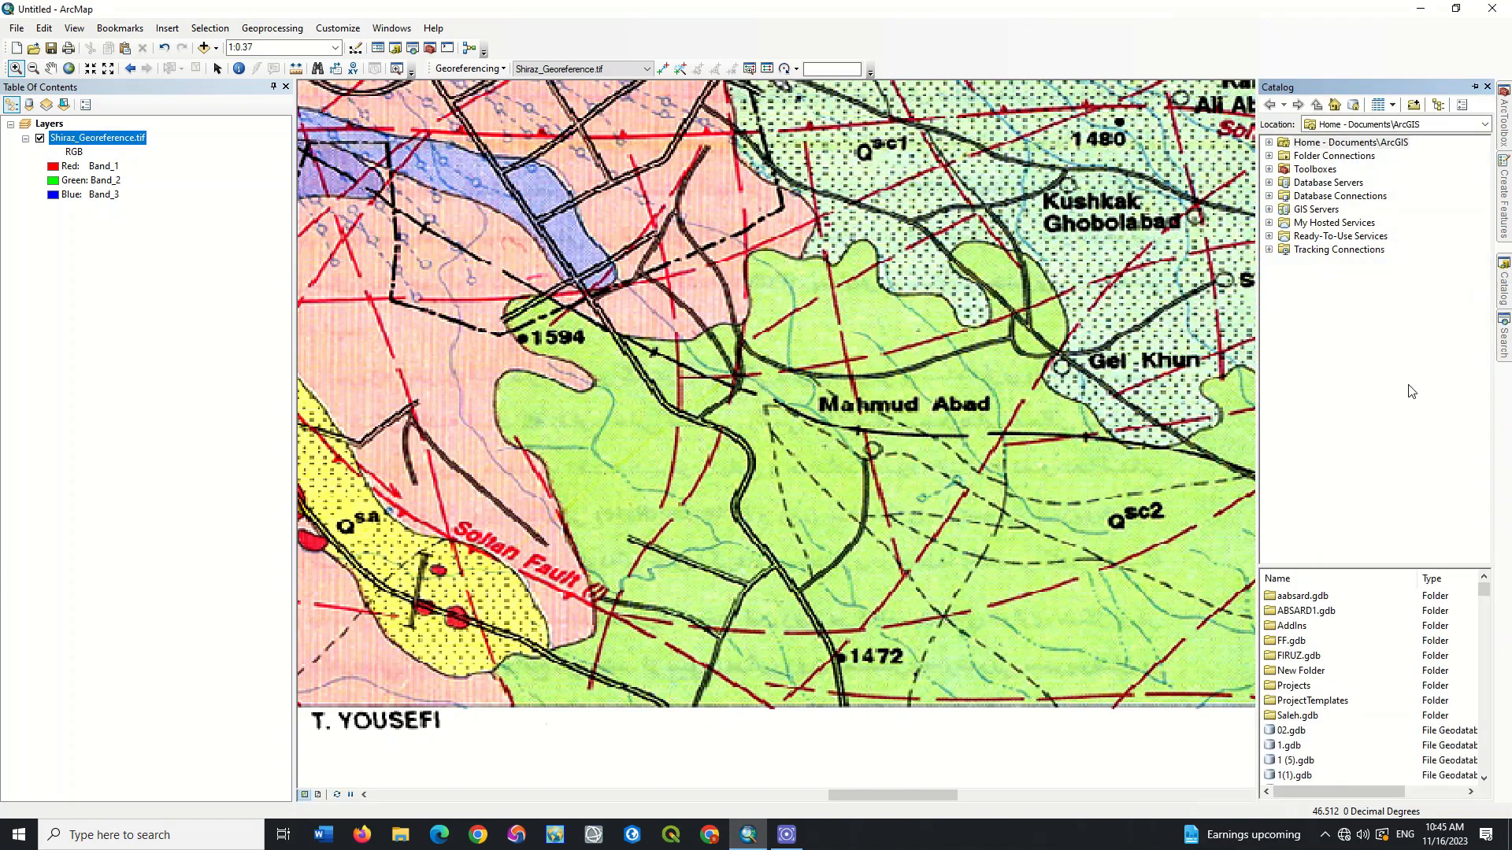
click(1270, 156)
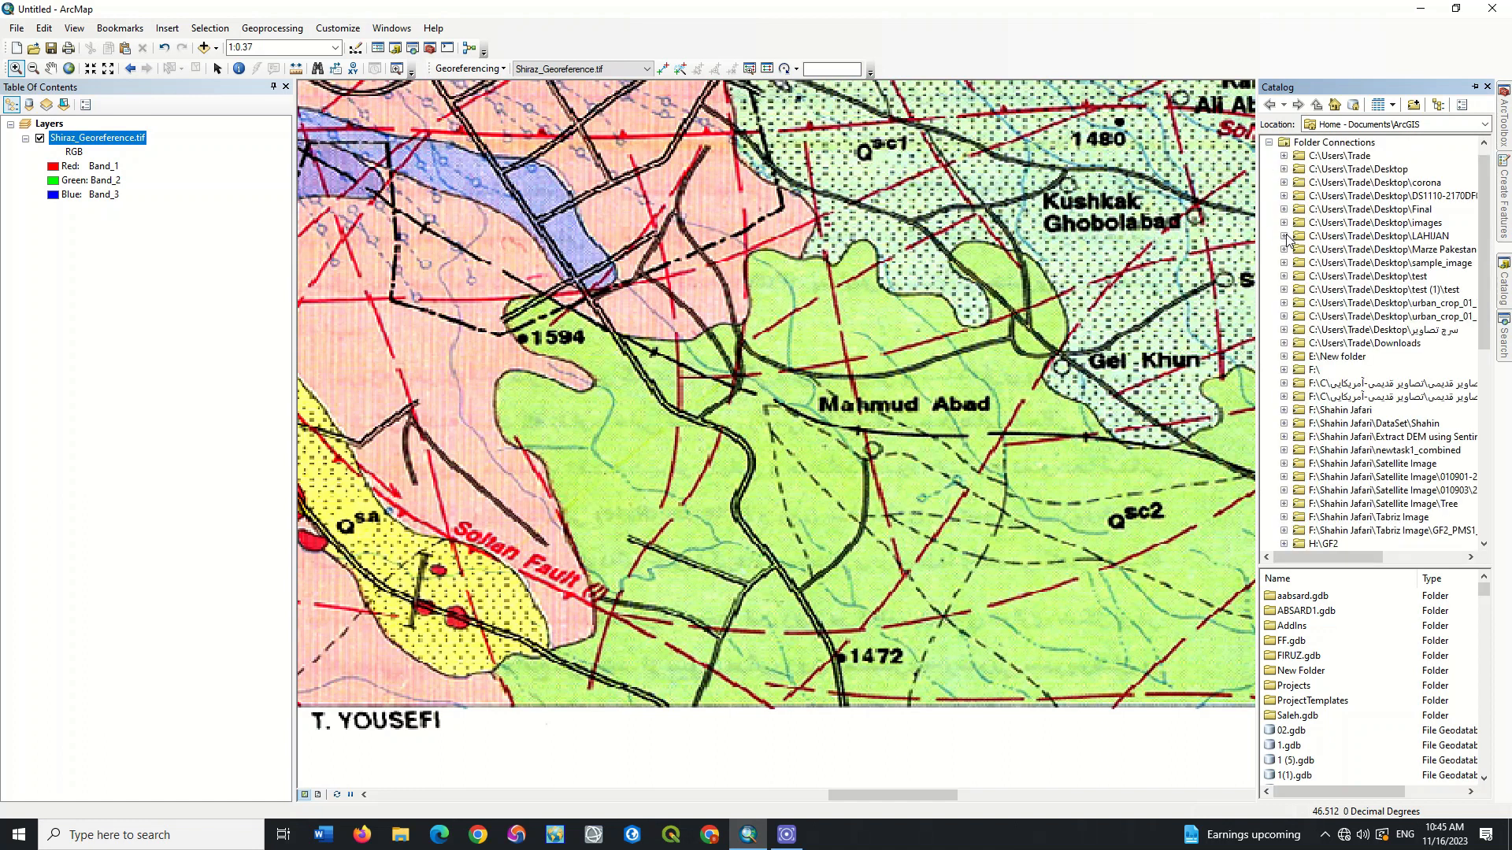
scroll(1288, 240, down, 1)
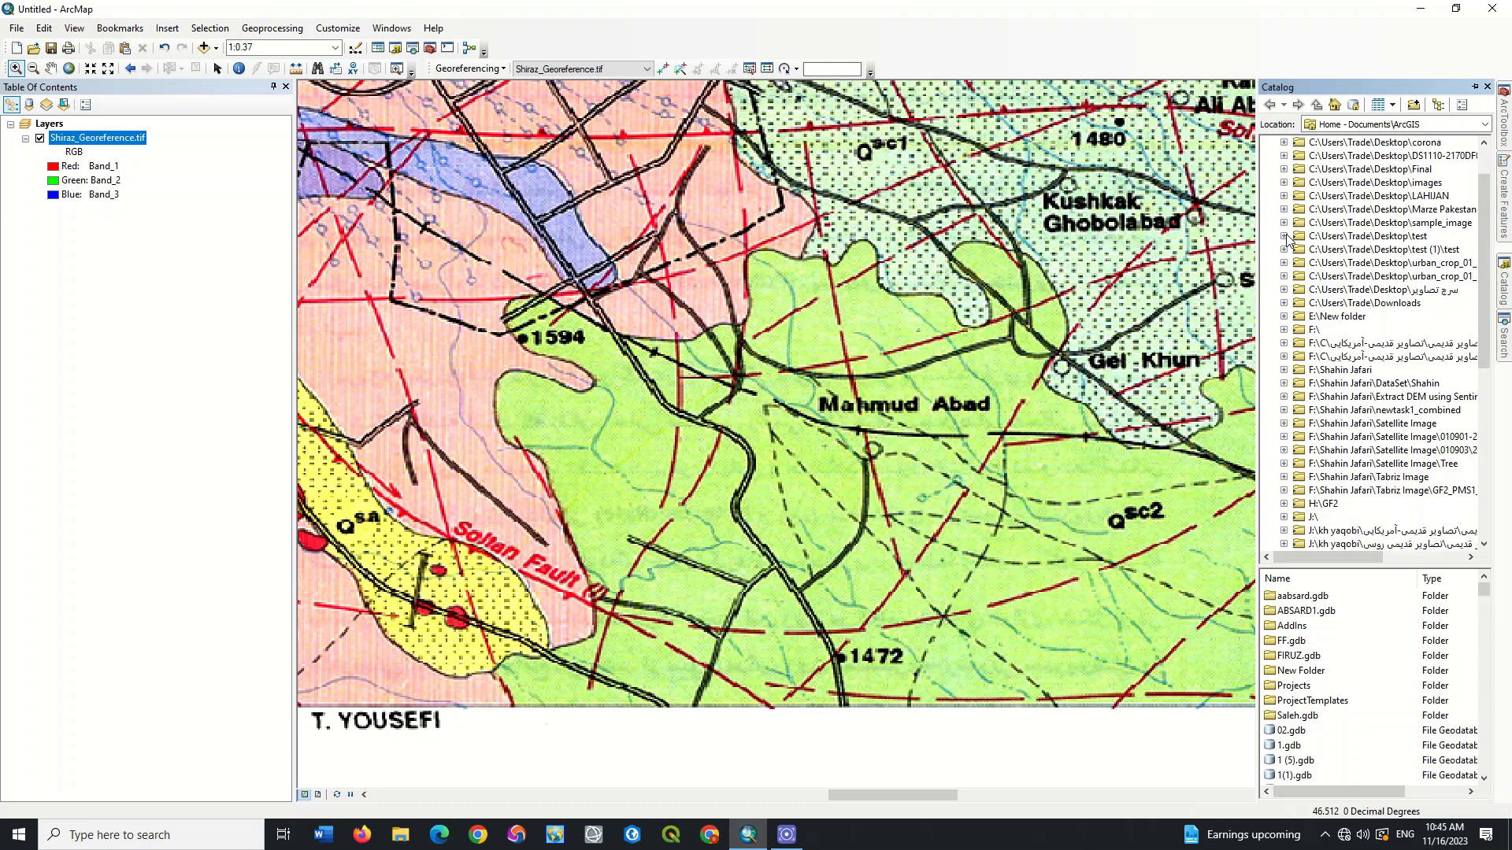
click(1285, 332)
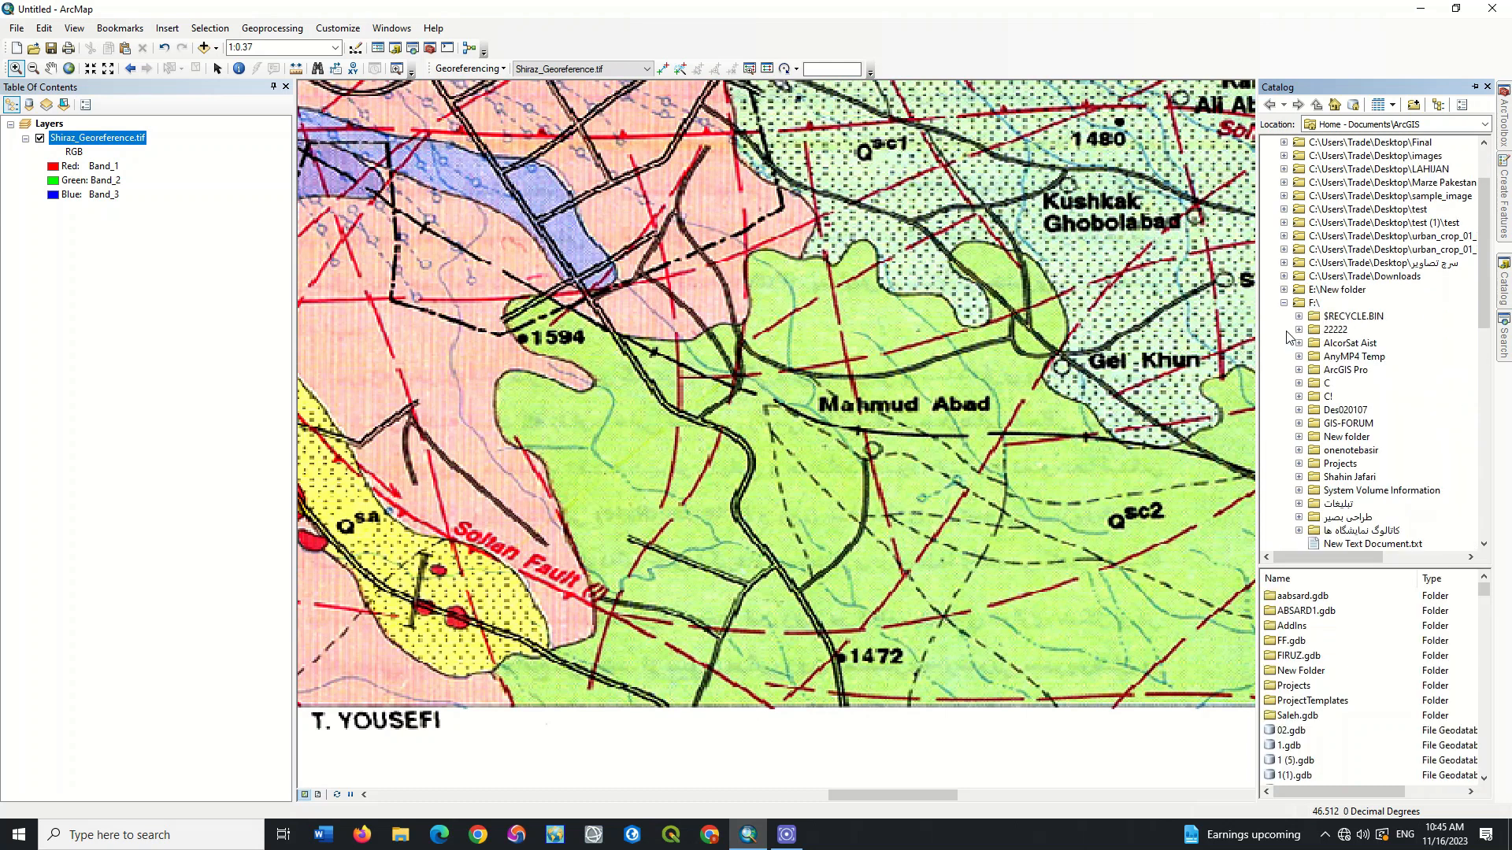
click(1299, 477)
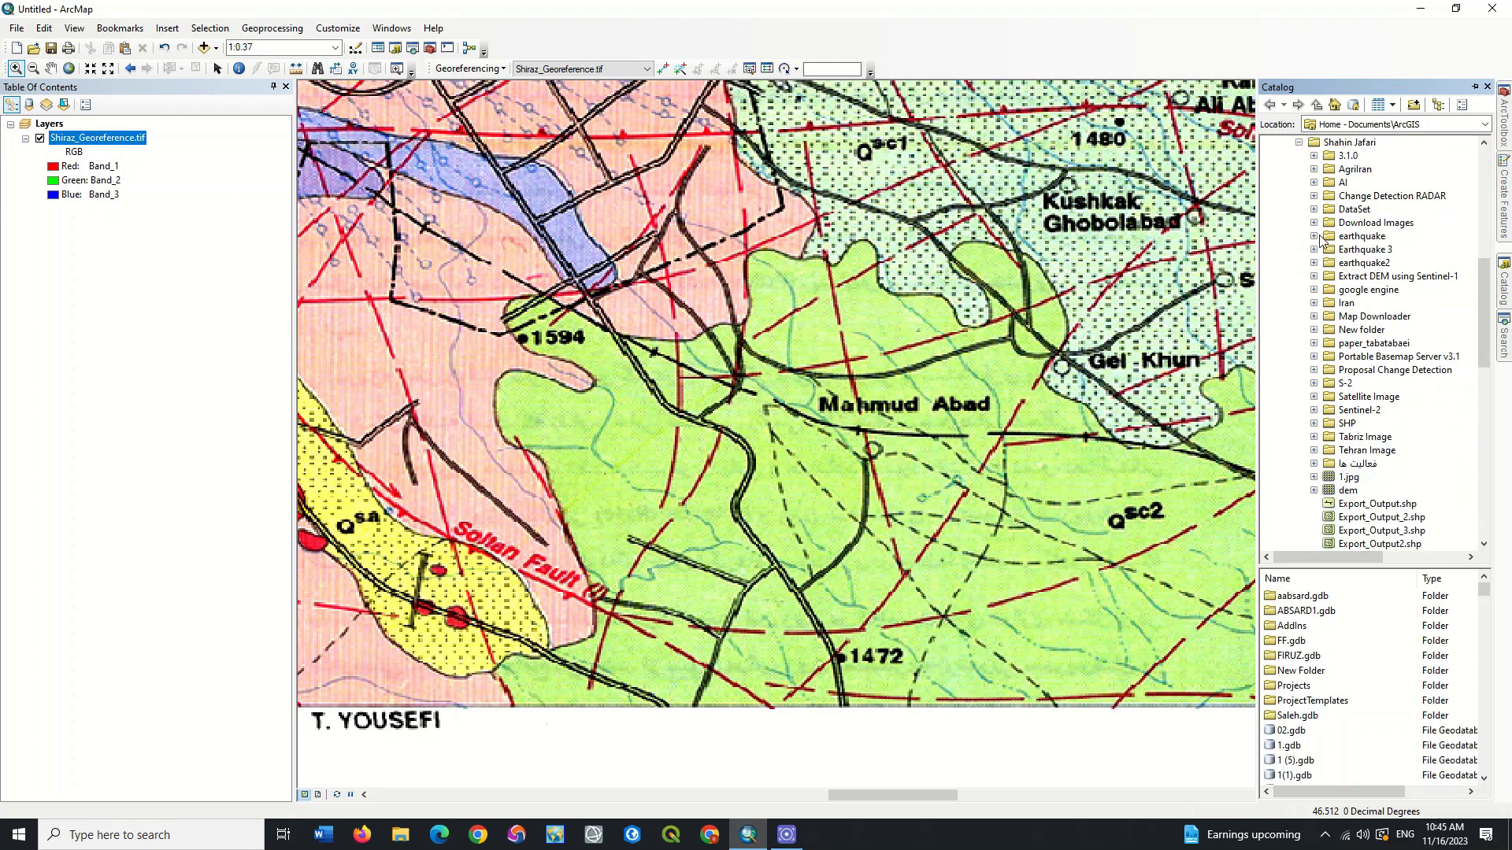
click(1313, 216)
click(1329, 317)
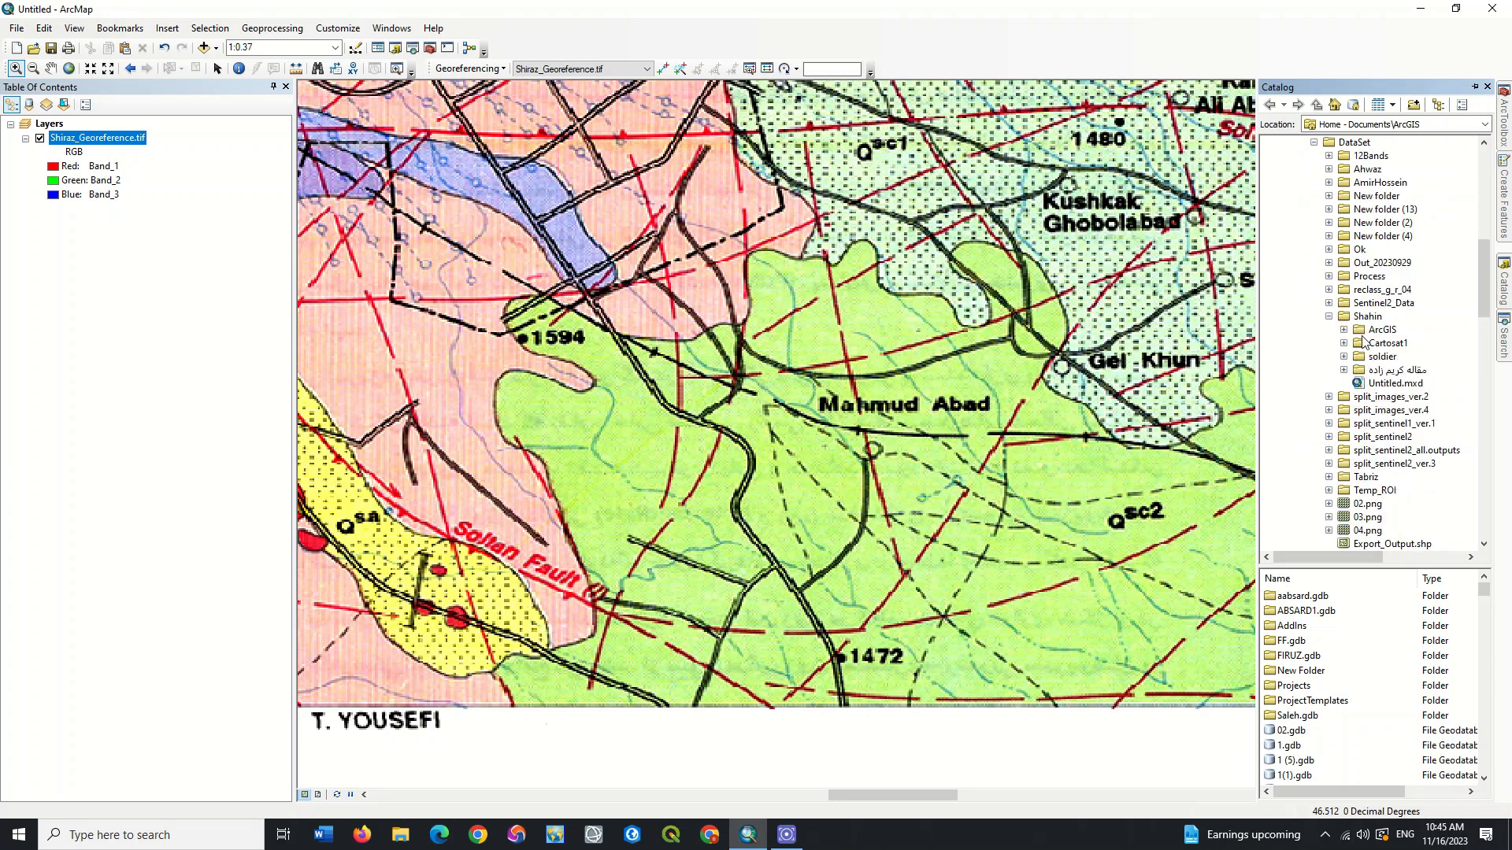
click(1344, 329)
Create a new folder named SHP inside the ArcGIS folder.
click(1380, 333)
right_click(1380, 338)
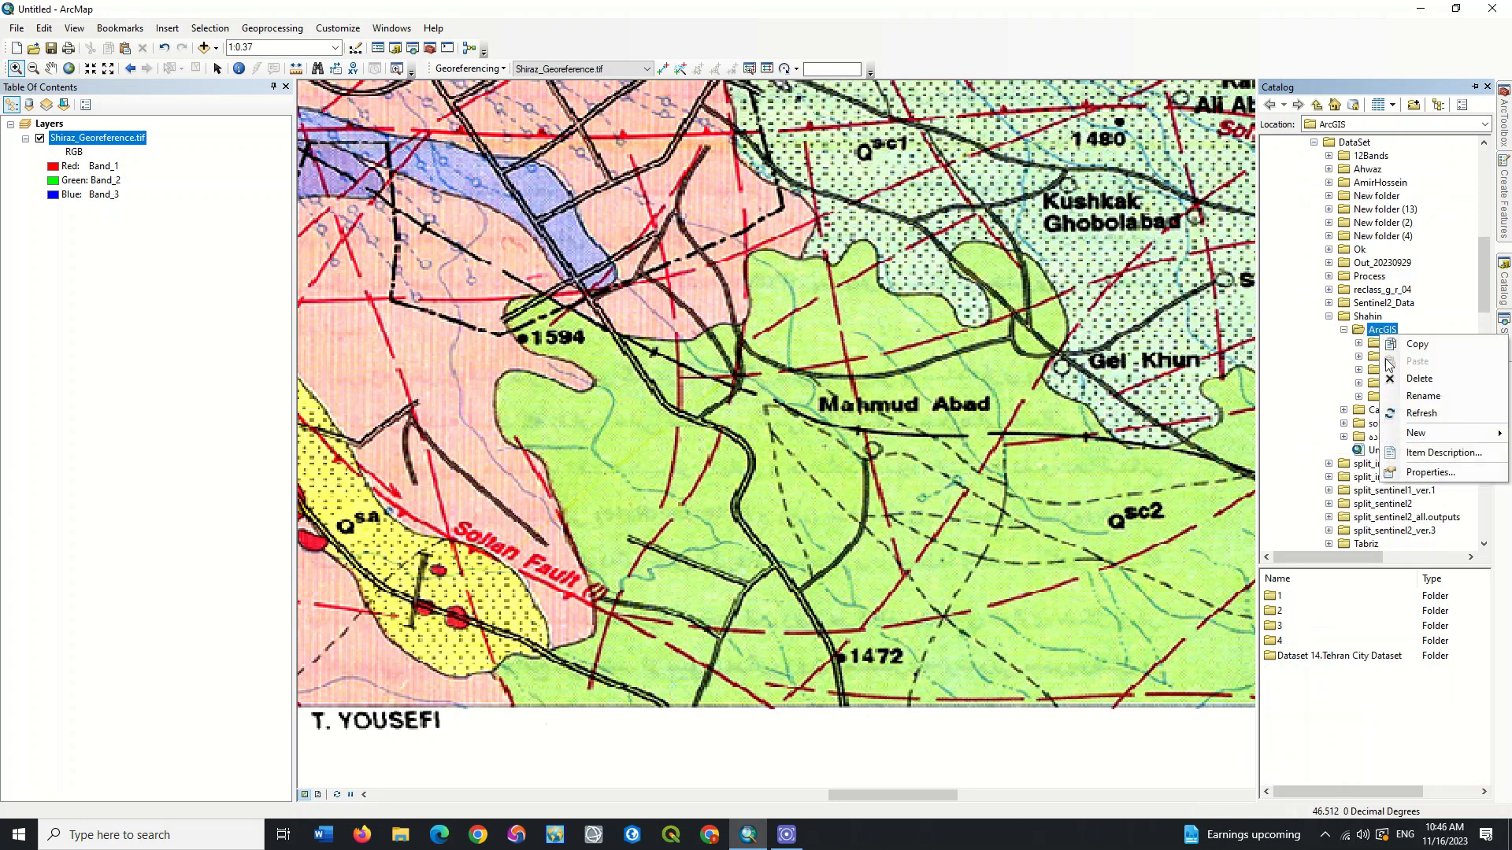
mouse_move(1453, 433)
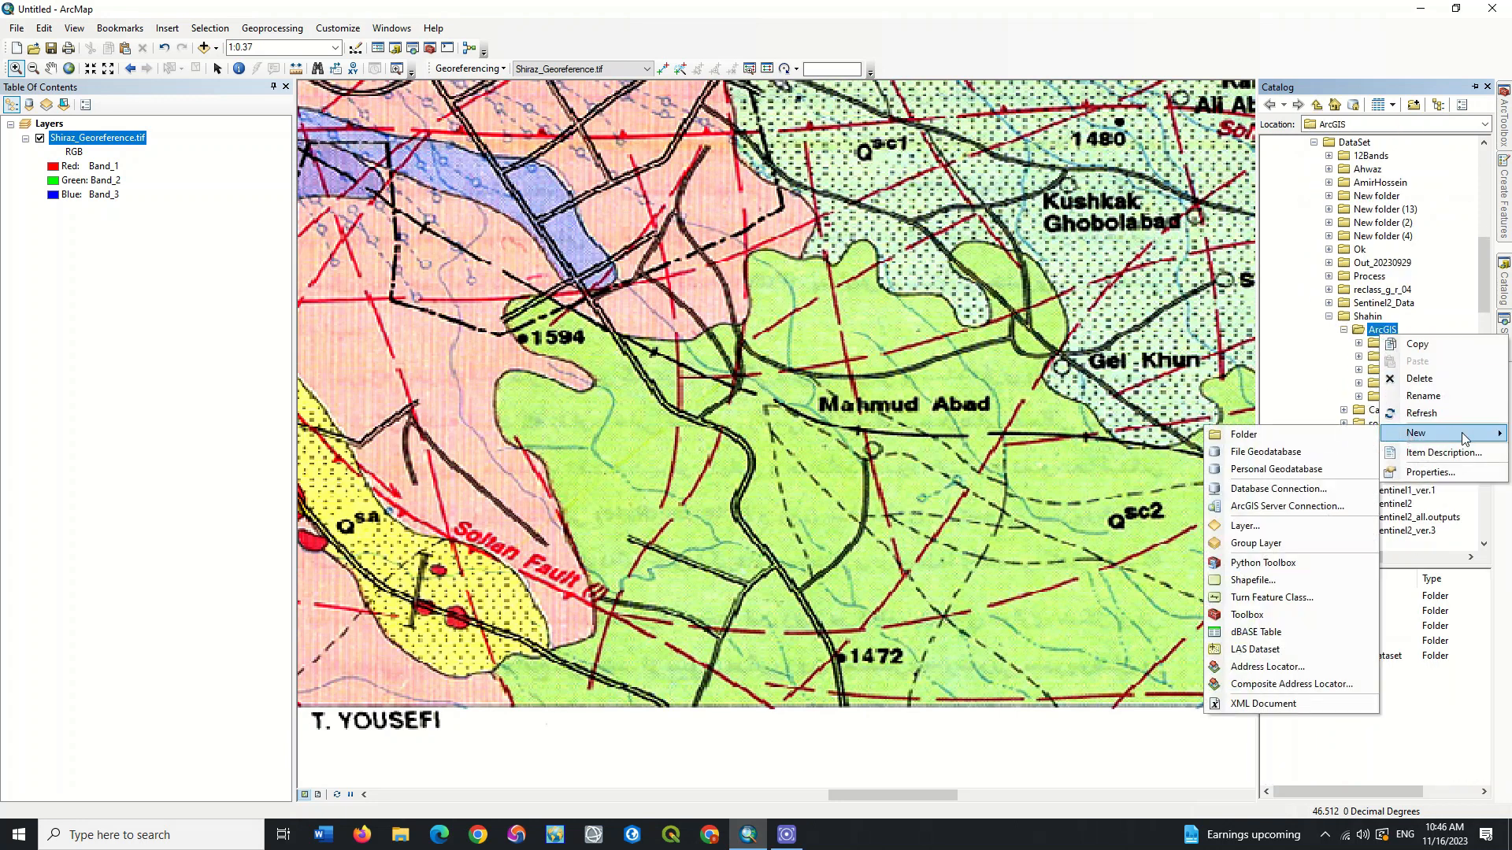
click(1288, 434)
text(SHP)
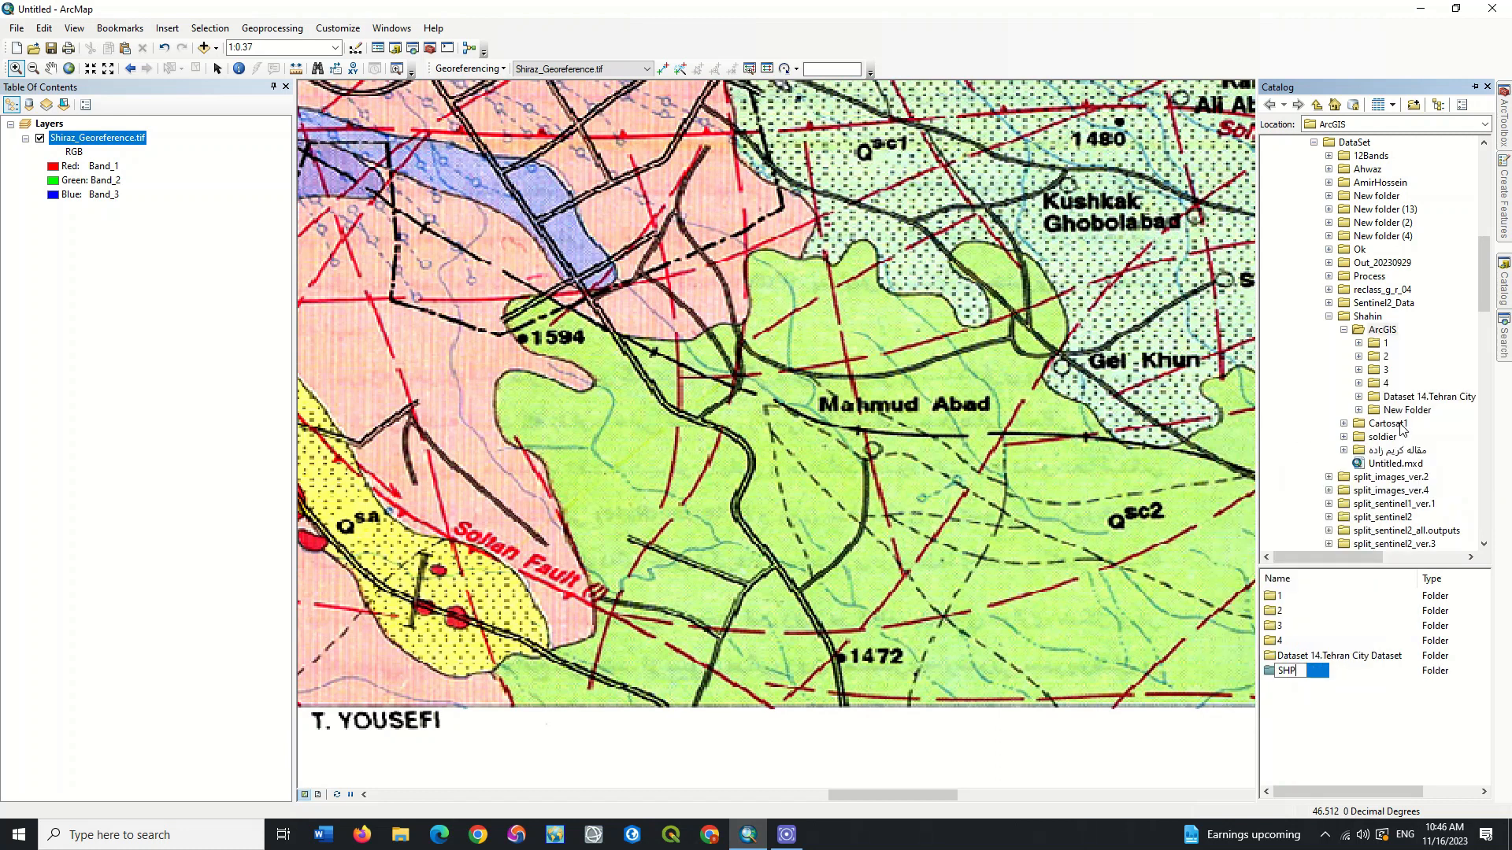
click(1292, 688)
right_click(1285, 674)
double_click(1282, 674)
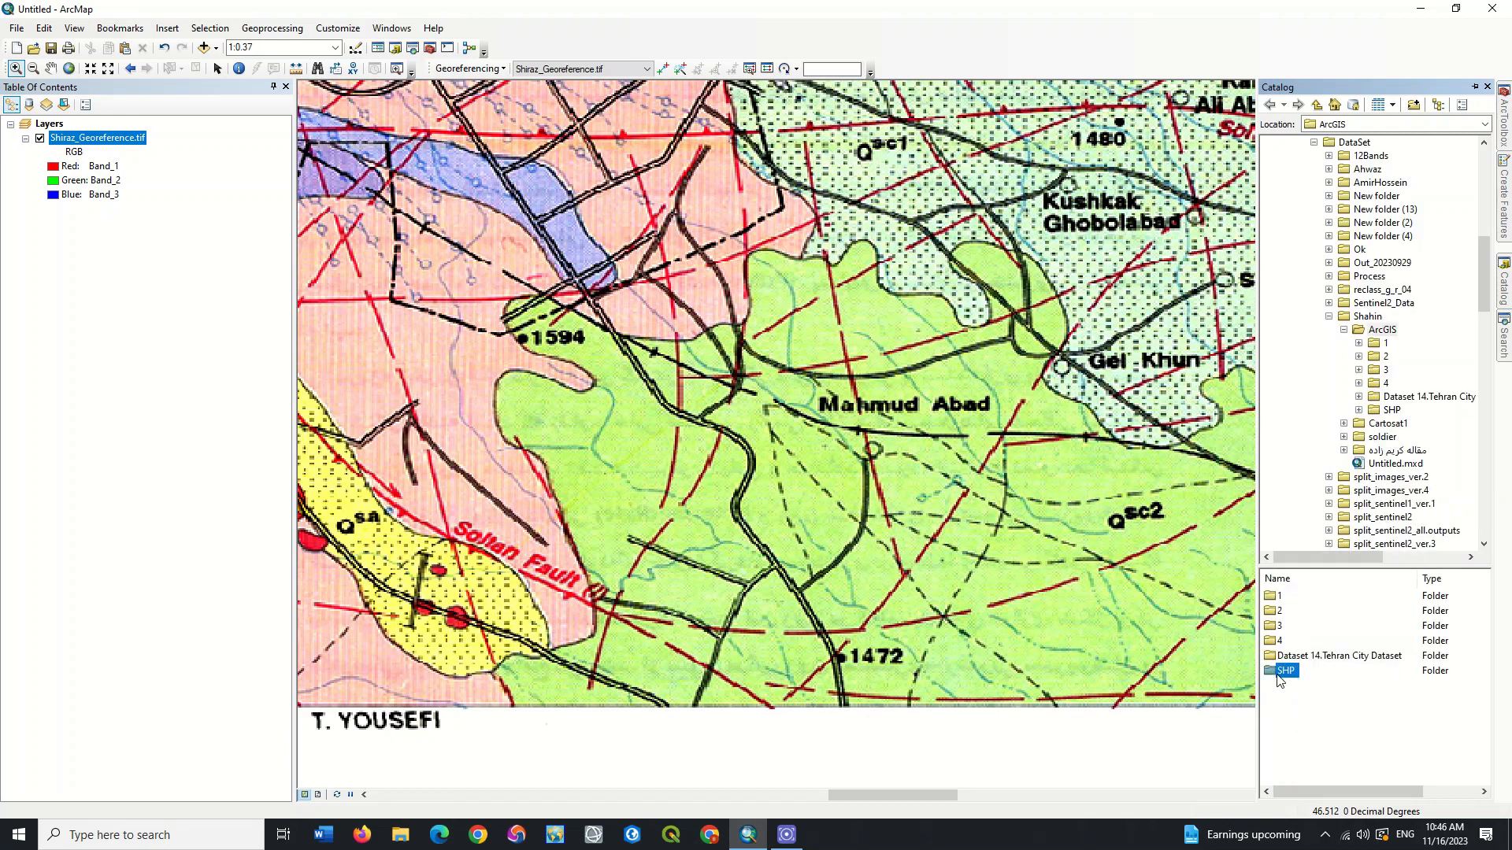
Start a new shapefile in the SHP folder, name it Village and set its feature type to Point.
right_click(1386, 410)
mouse_move(1467, 512)
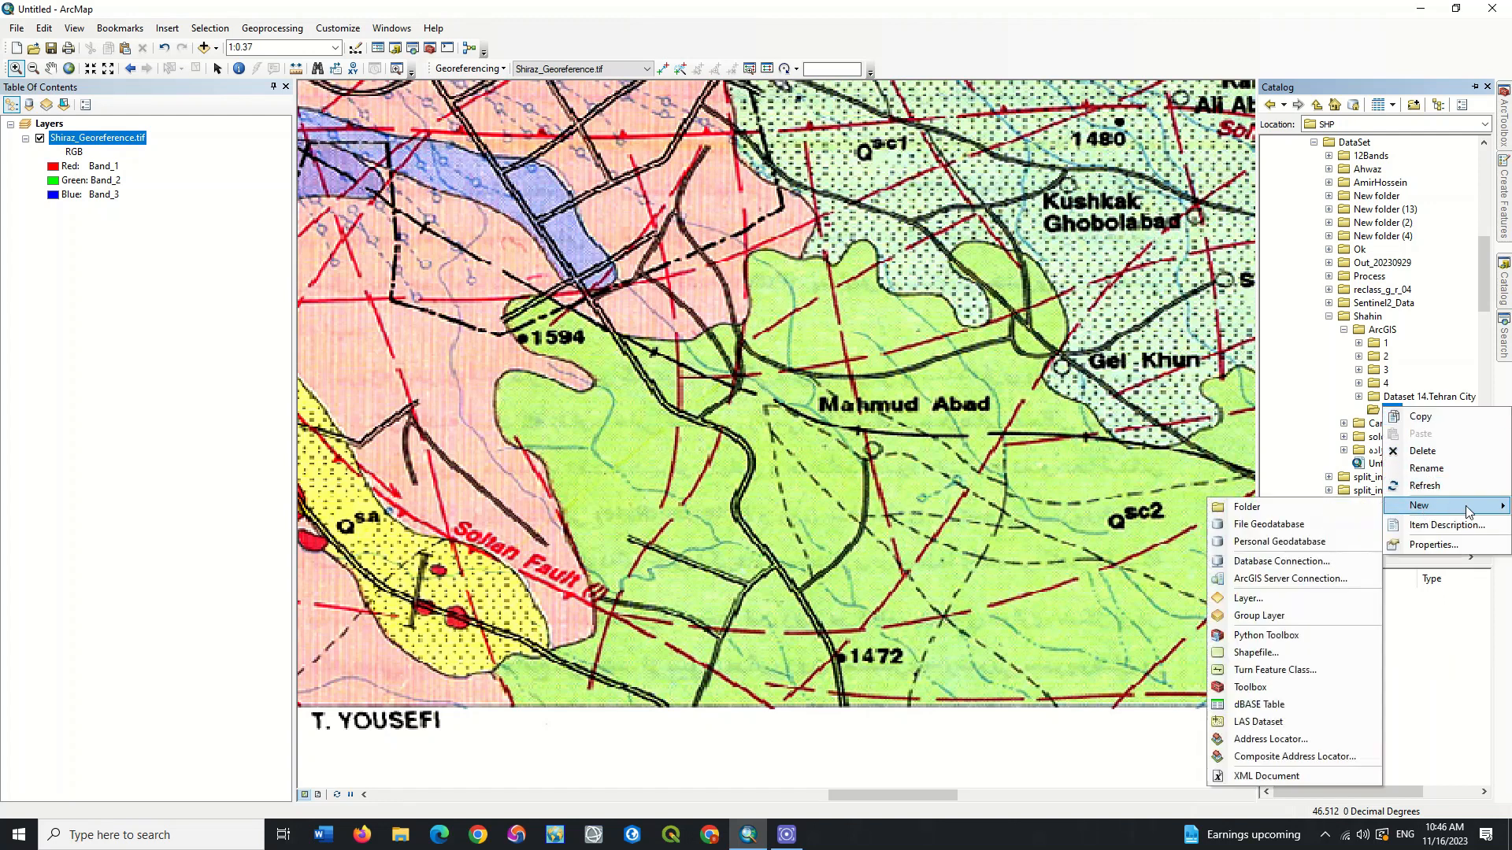
click(1298, 655)
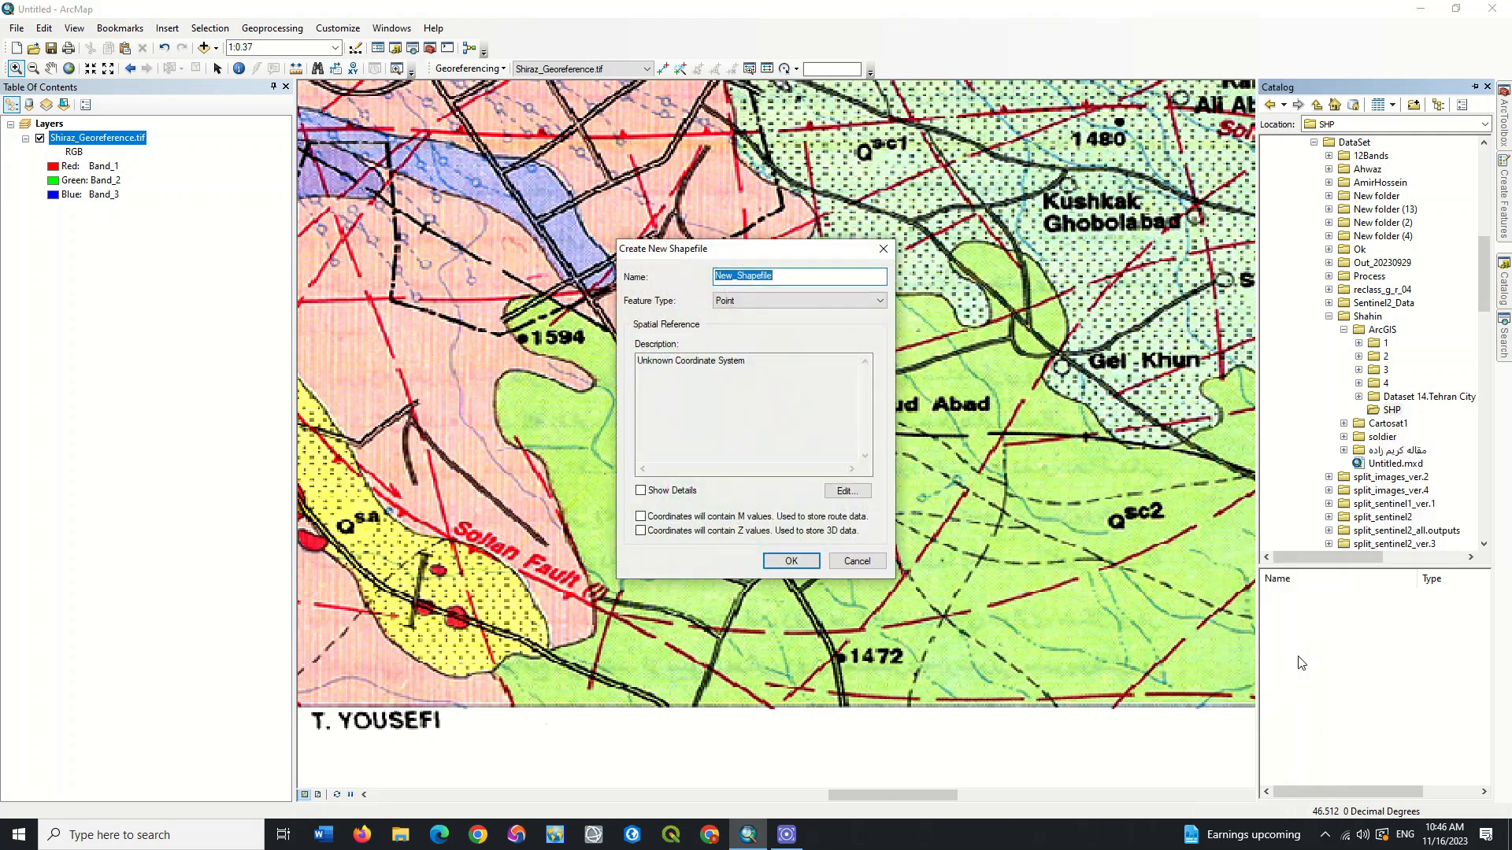
drag(800, 253, 1050, 245)
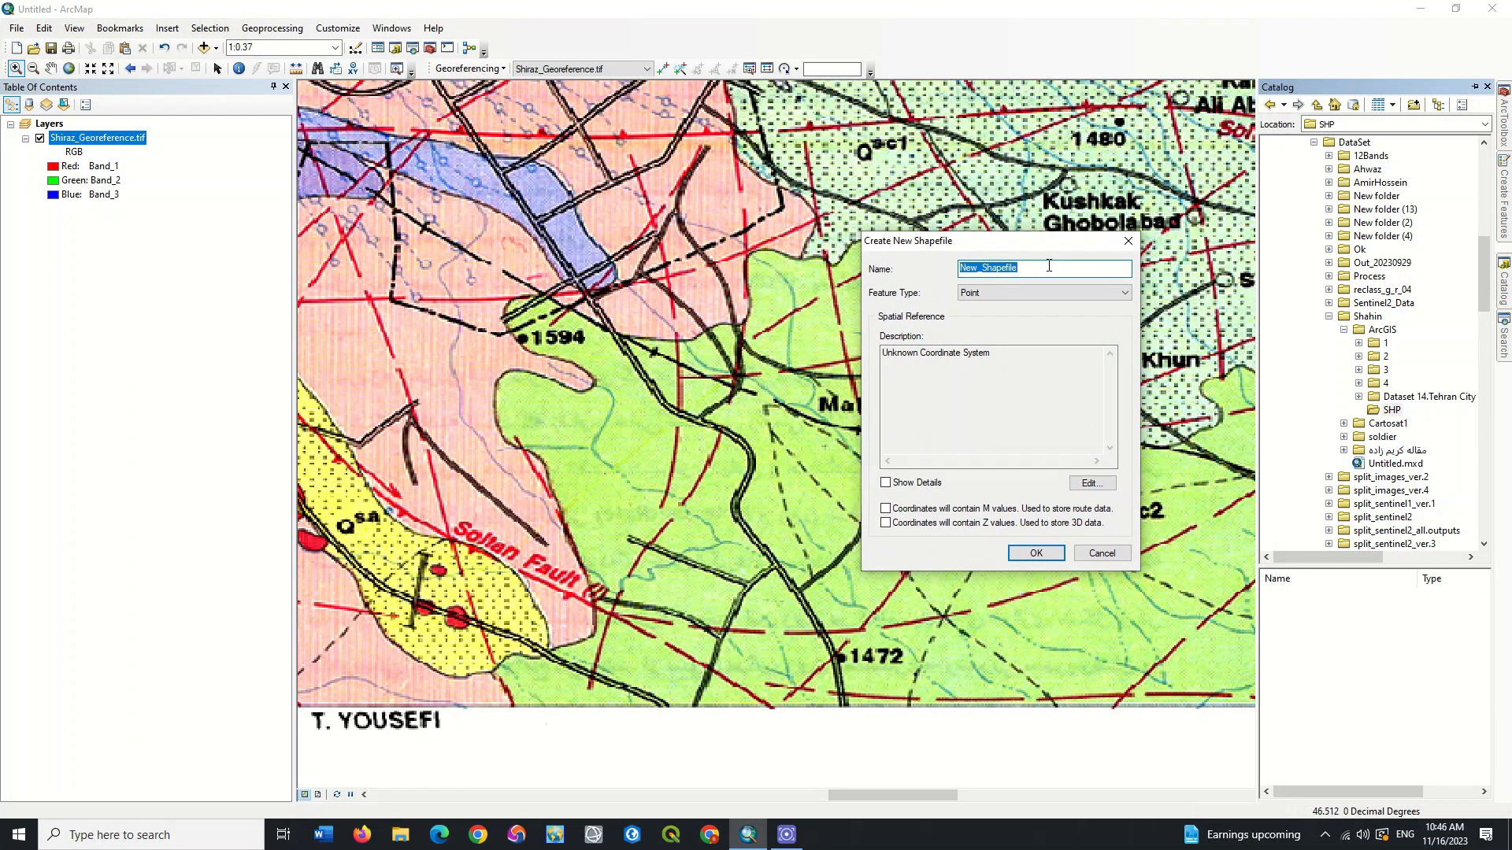
text(Poin)
key(BackSpace)
key(BackSpace)
key(BackSpace)
key(BackSpace)
text(Village)
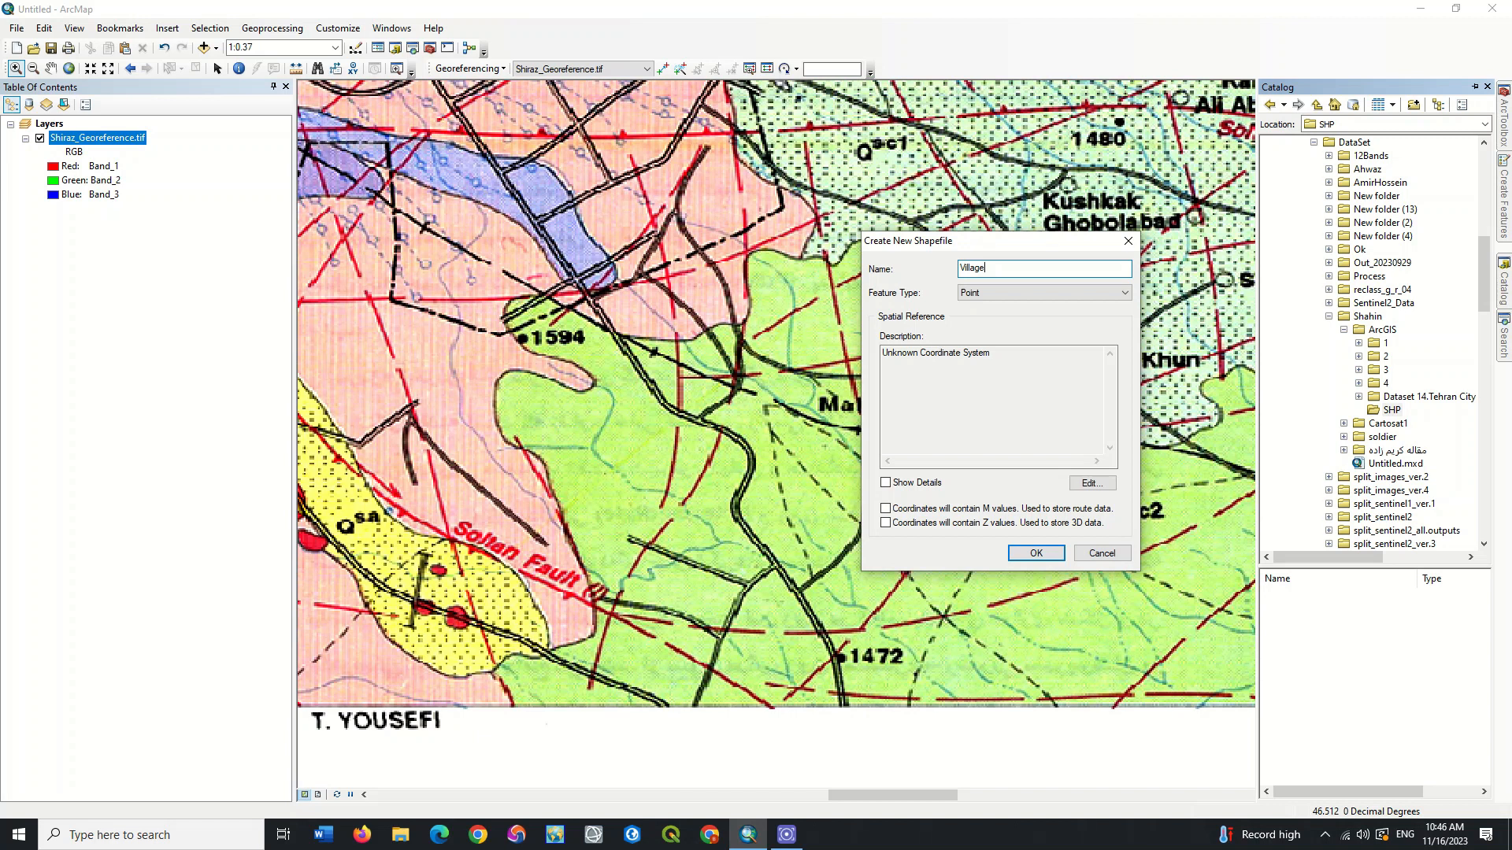
click(1003, 297)
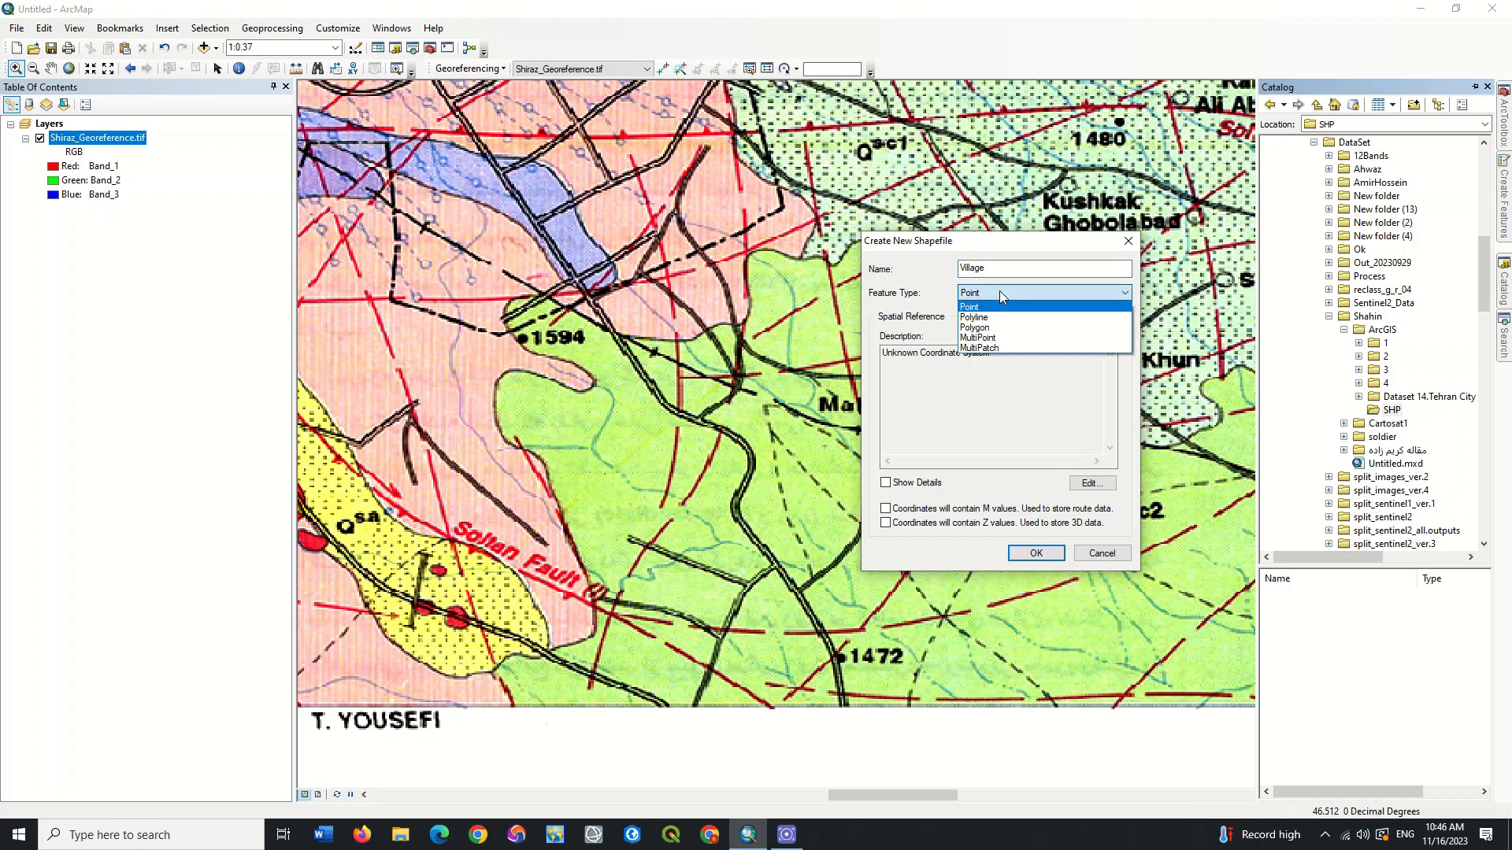
click(989, 307)
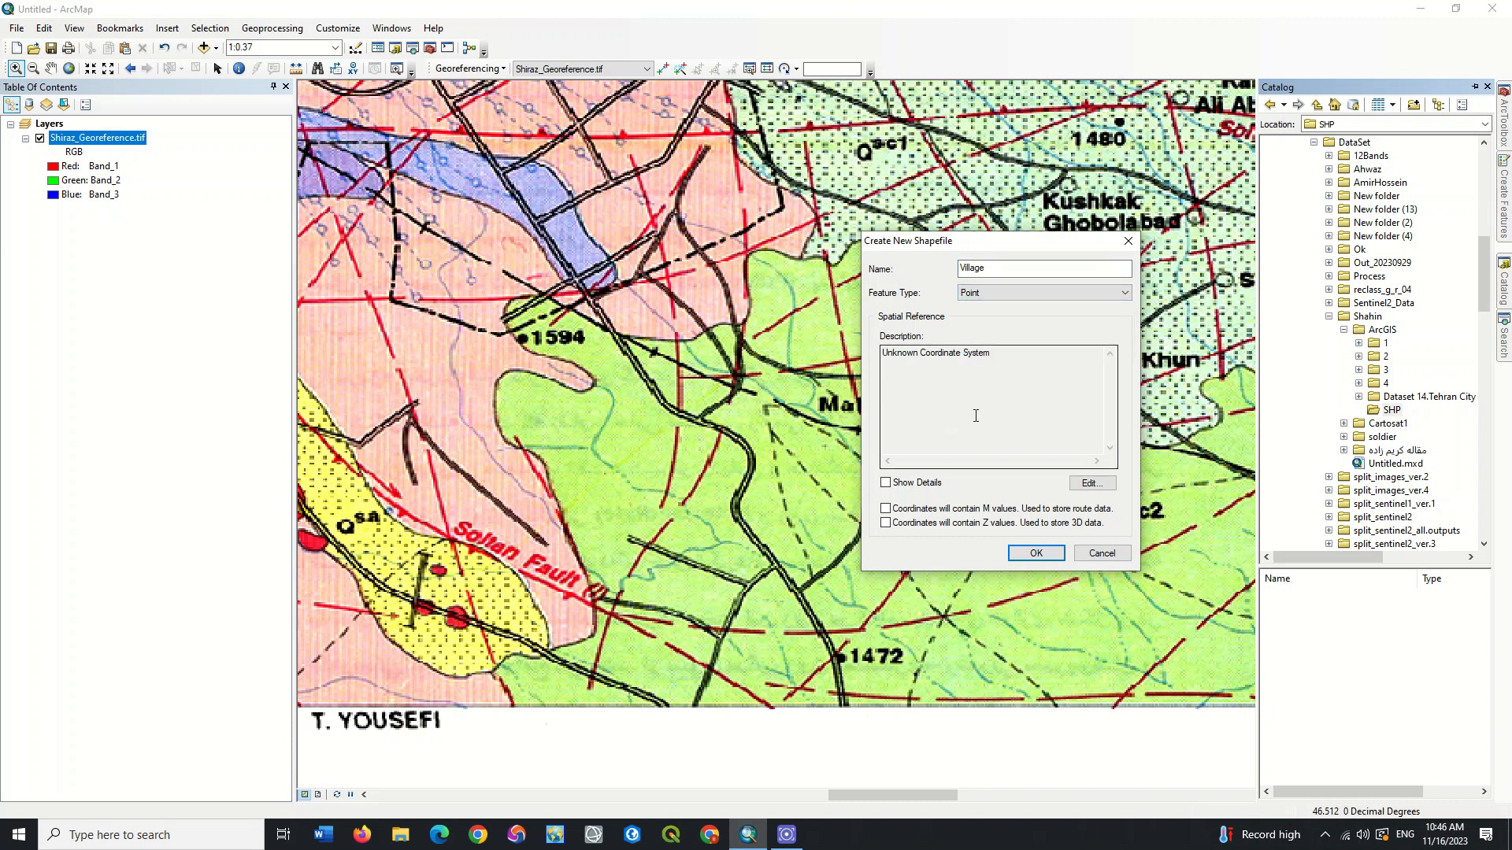
Import the coordinate system WGS_1984_UTM_zone_39N from Shiraz_Georeference.tif and create the Village shapefile.
double_click(924, 359)
click(924, 359)
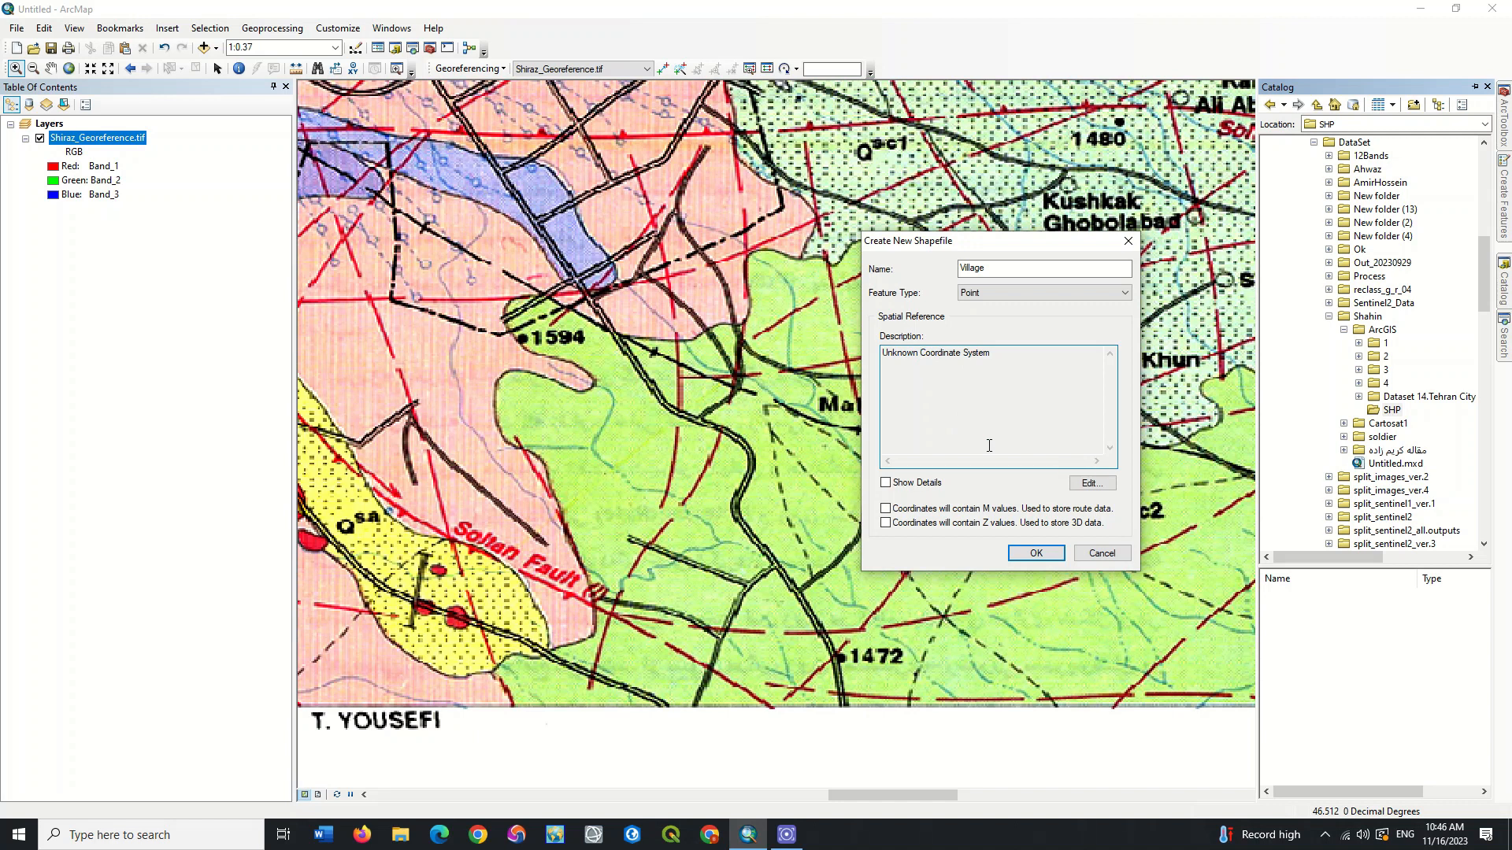
click(1102, 487)
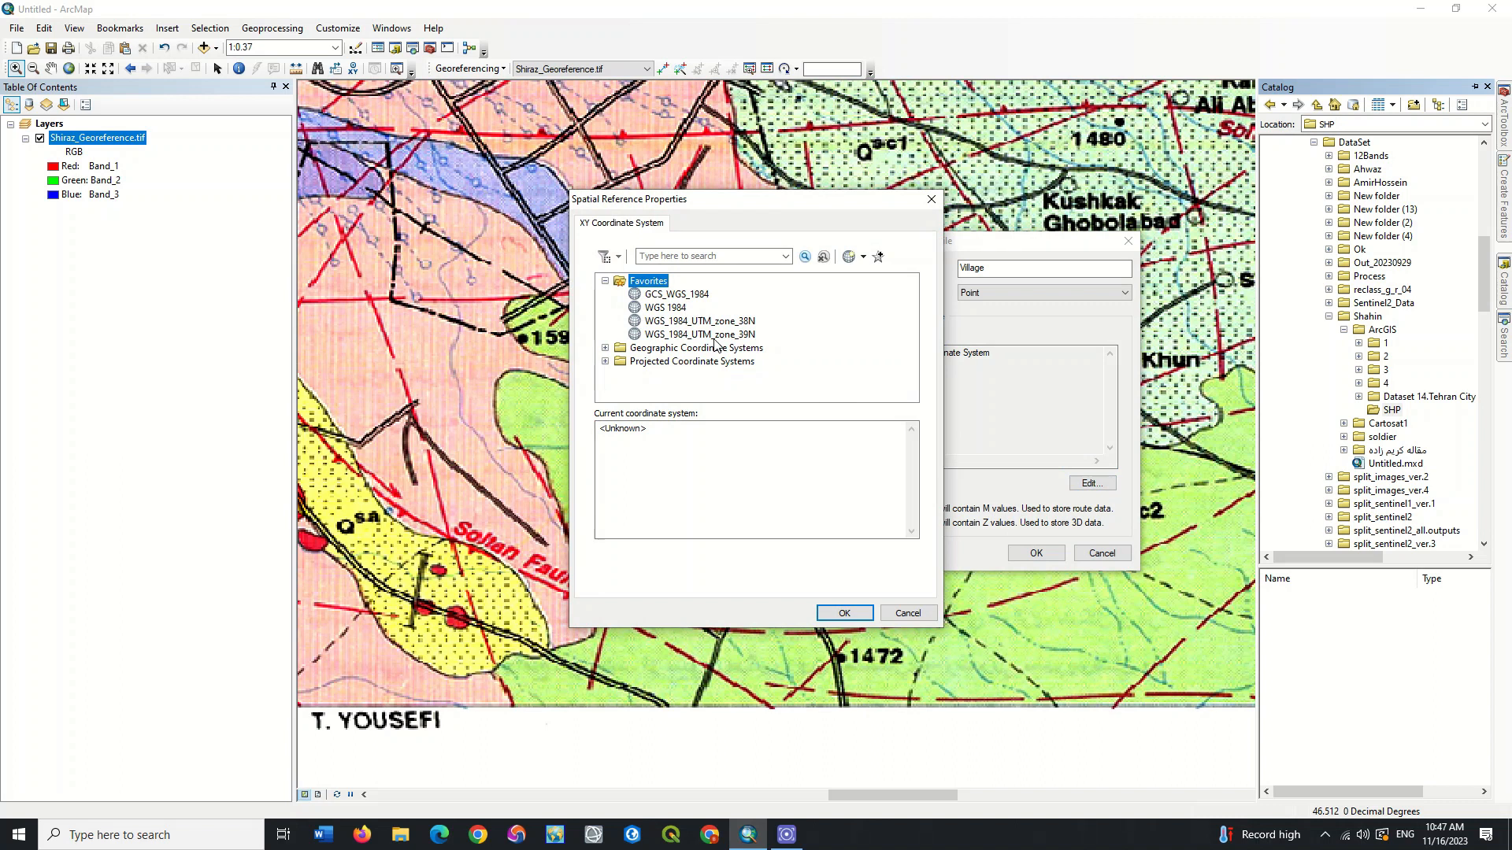
click(655, 312)
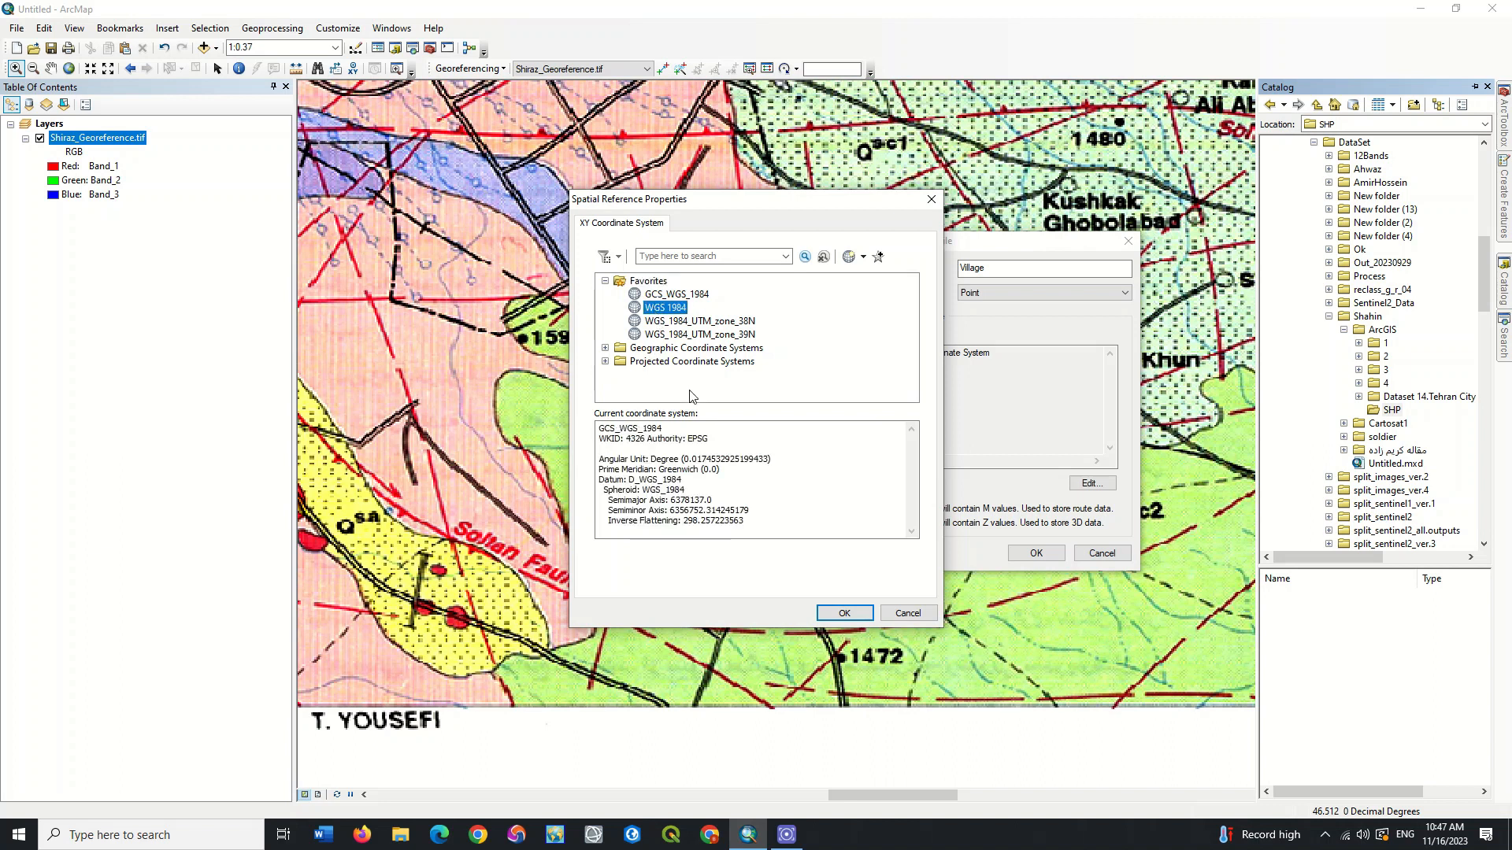
click(864, 258)
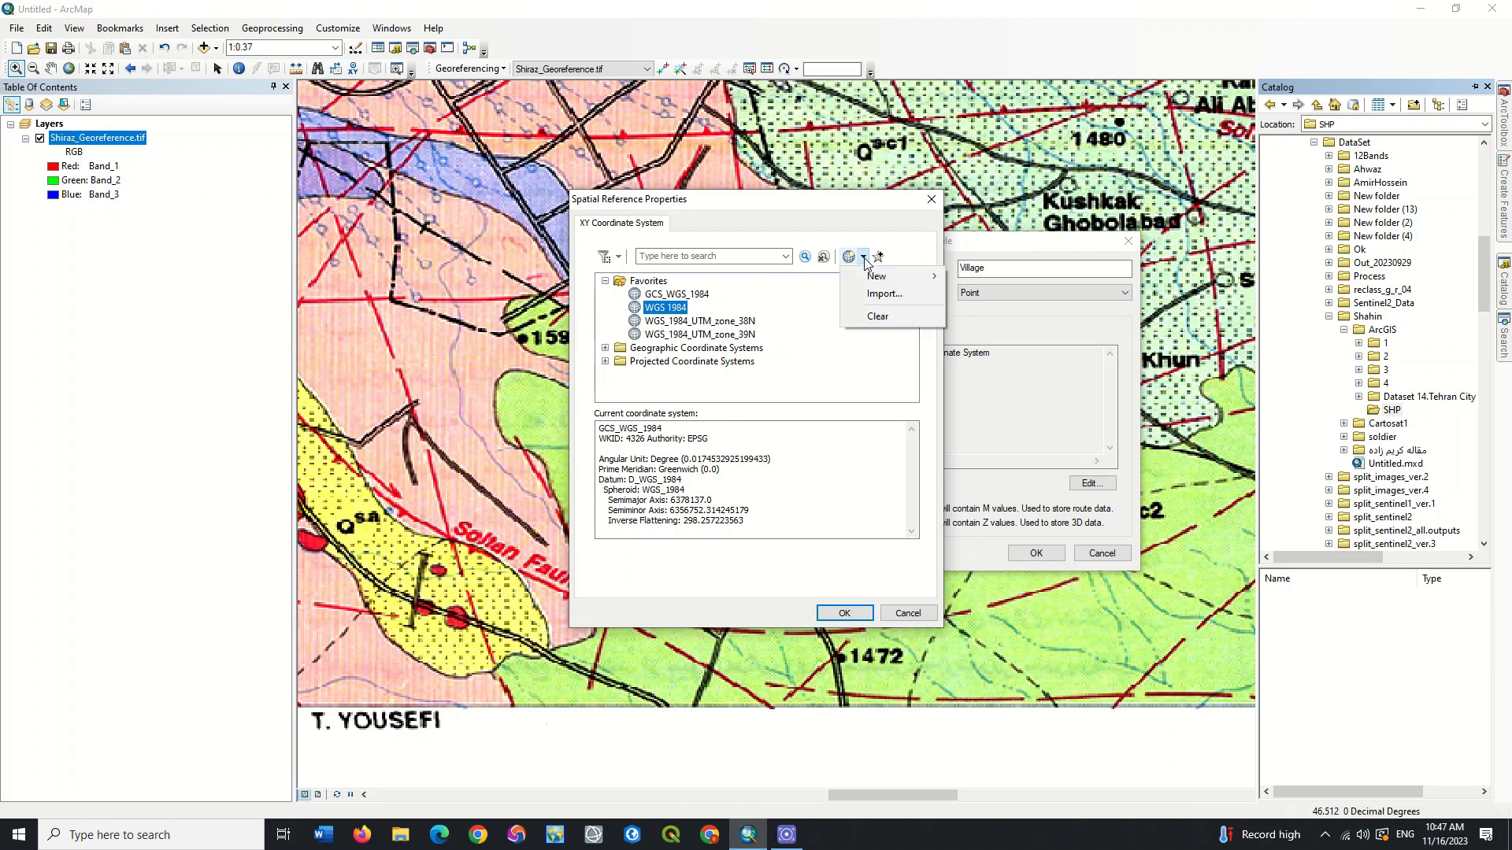
mouse_move(879, 280)
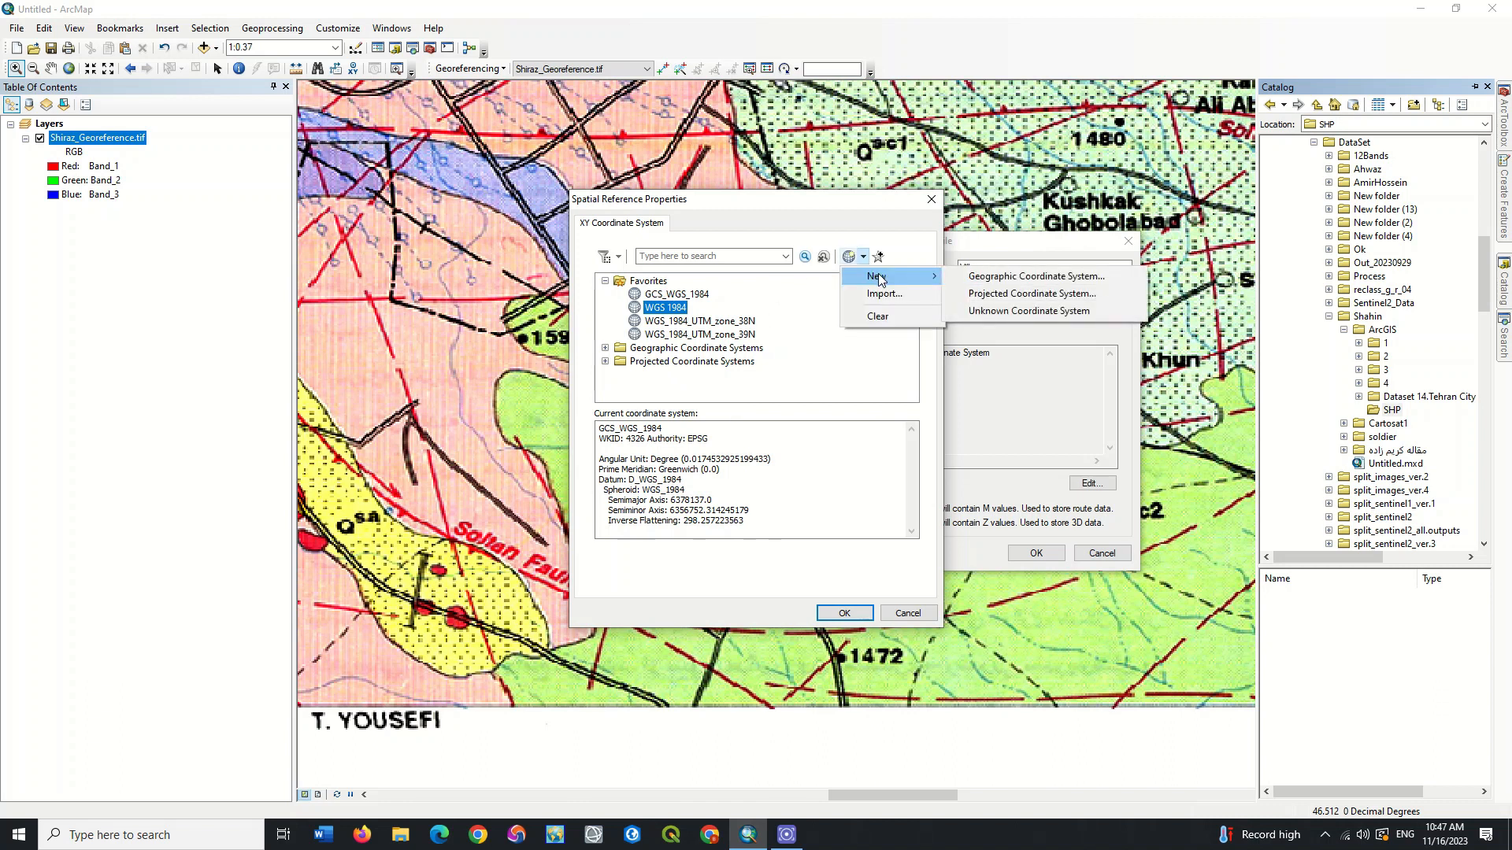
click(889, 294)
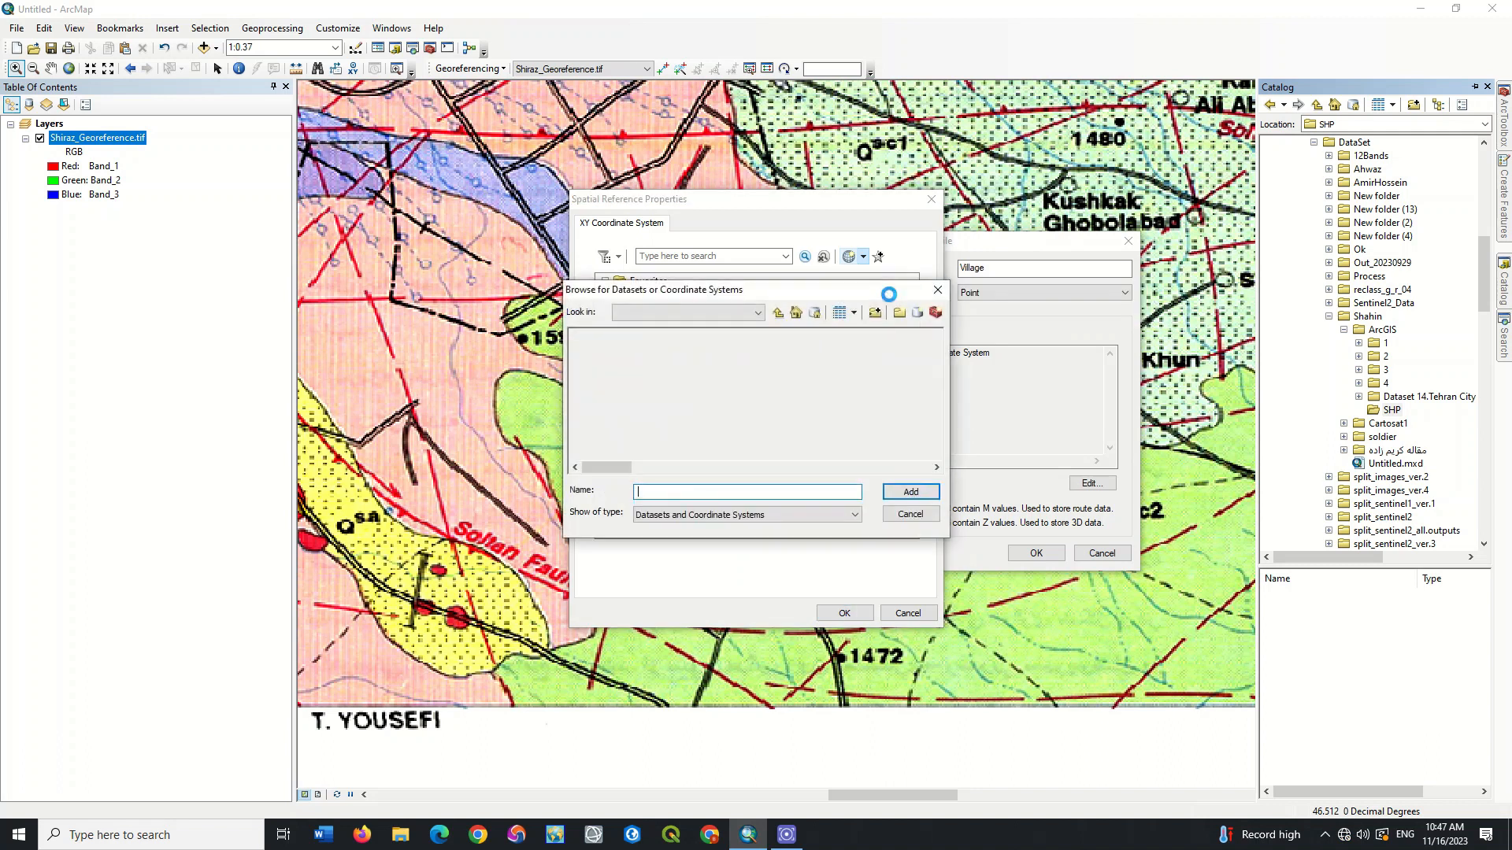
click(659, 341)
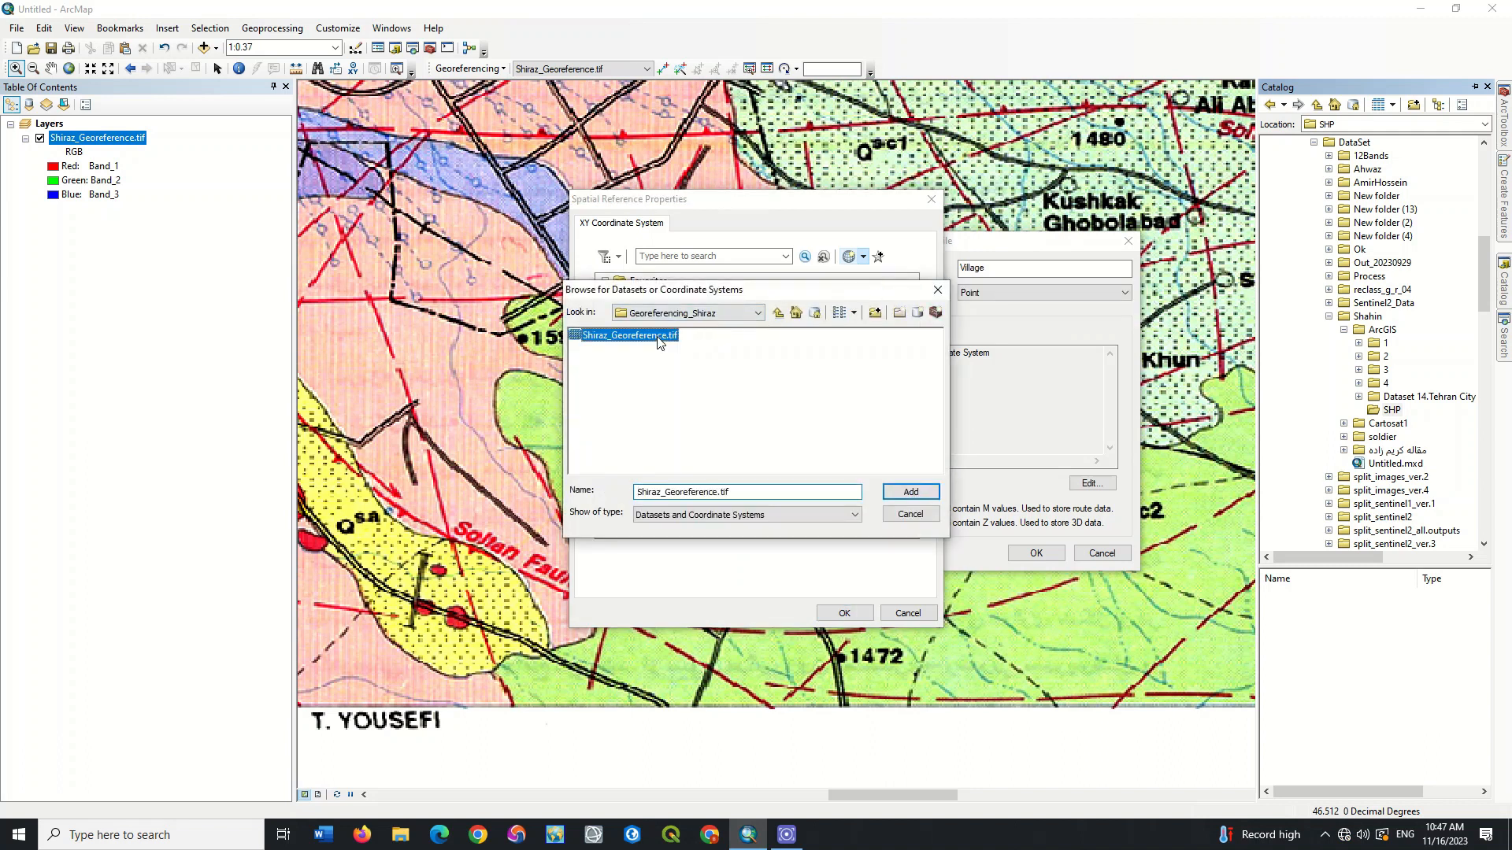
click(907, 492)
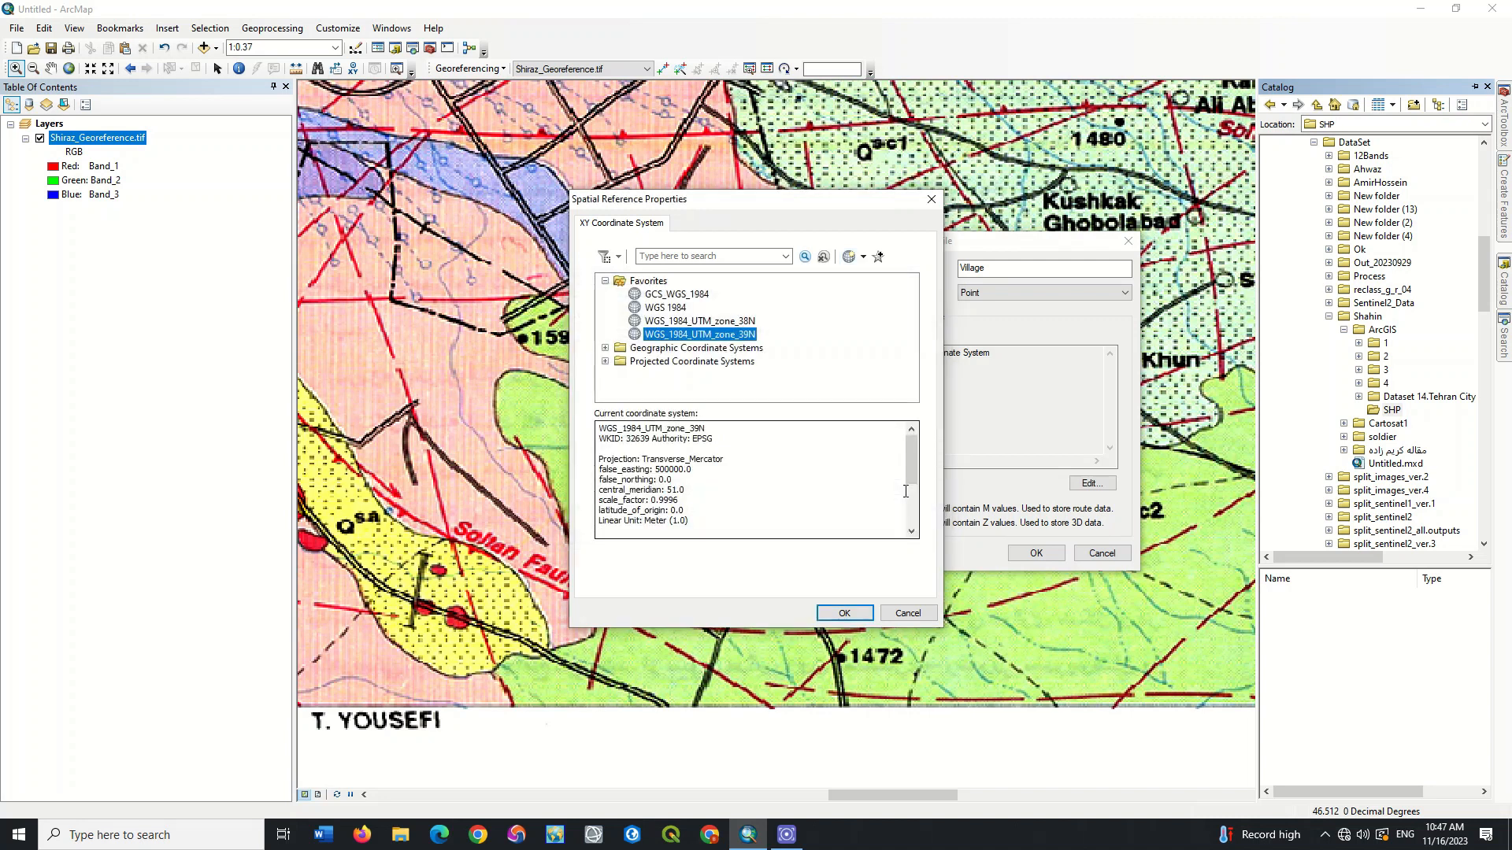
click(844, 613)
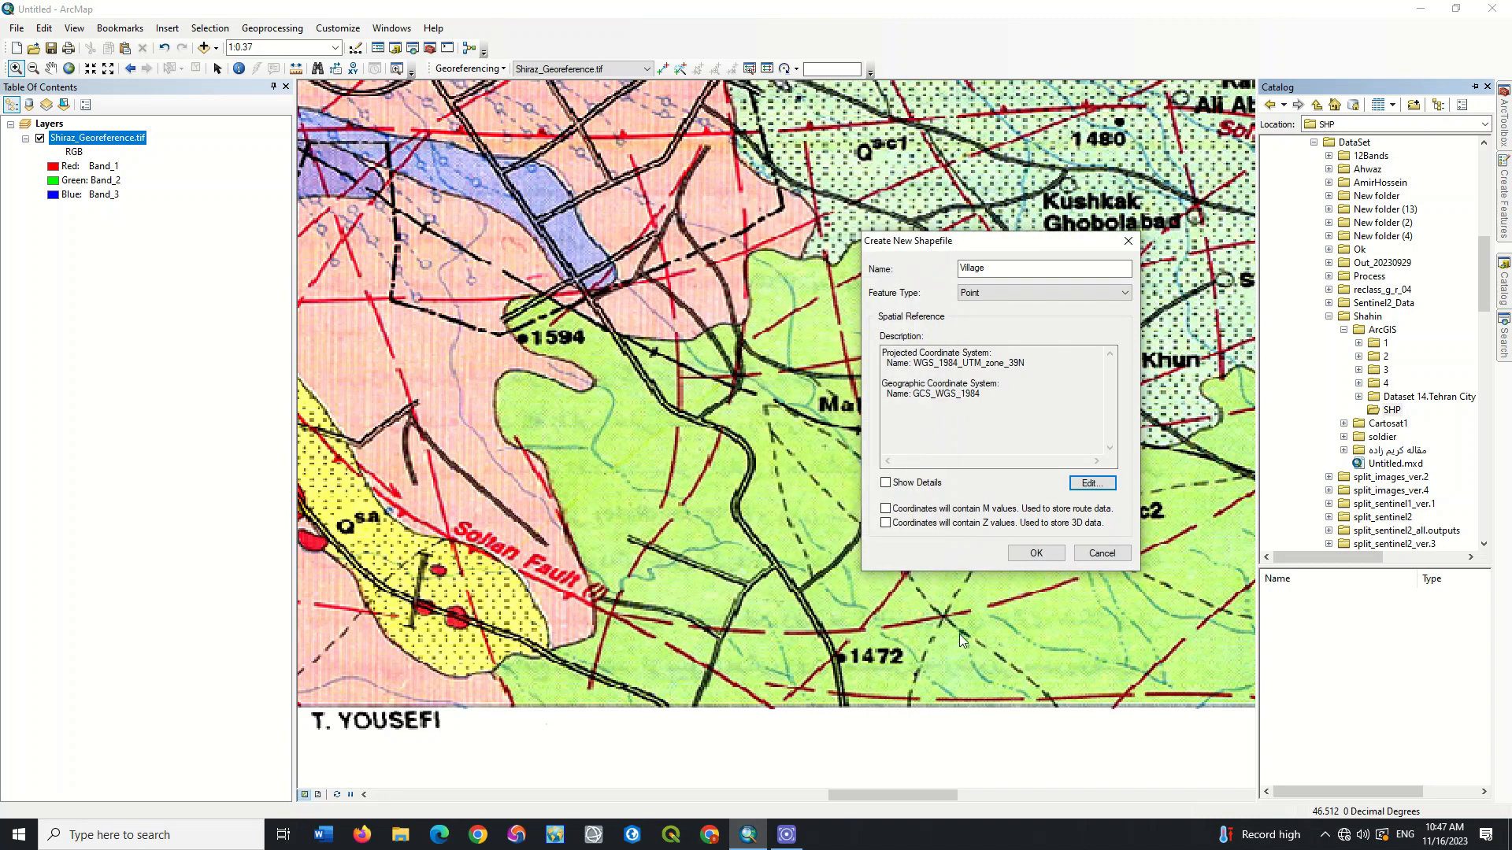
click(1033, 553)
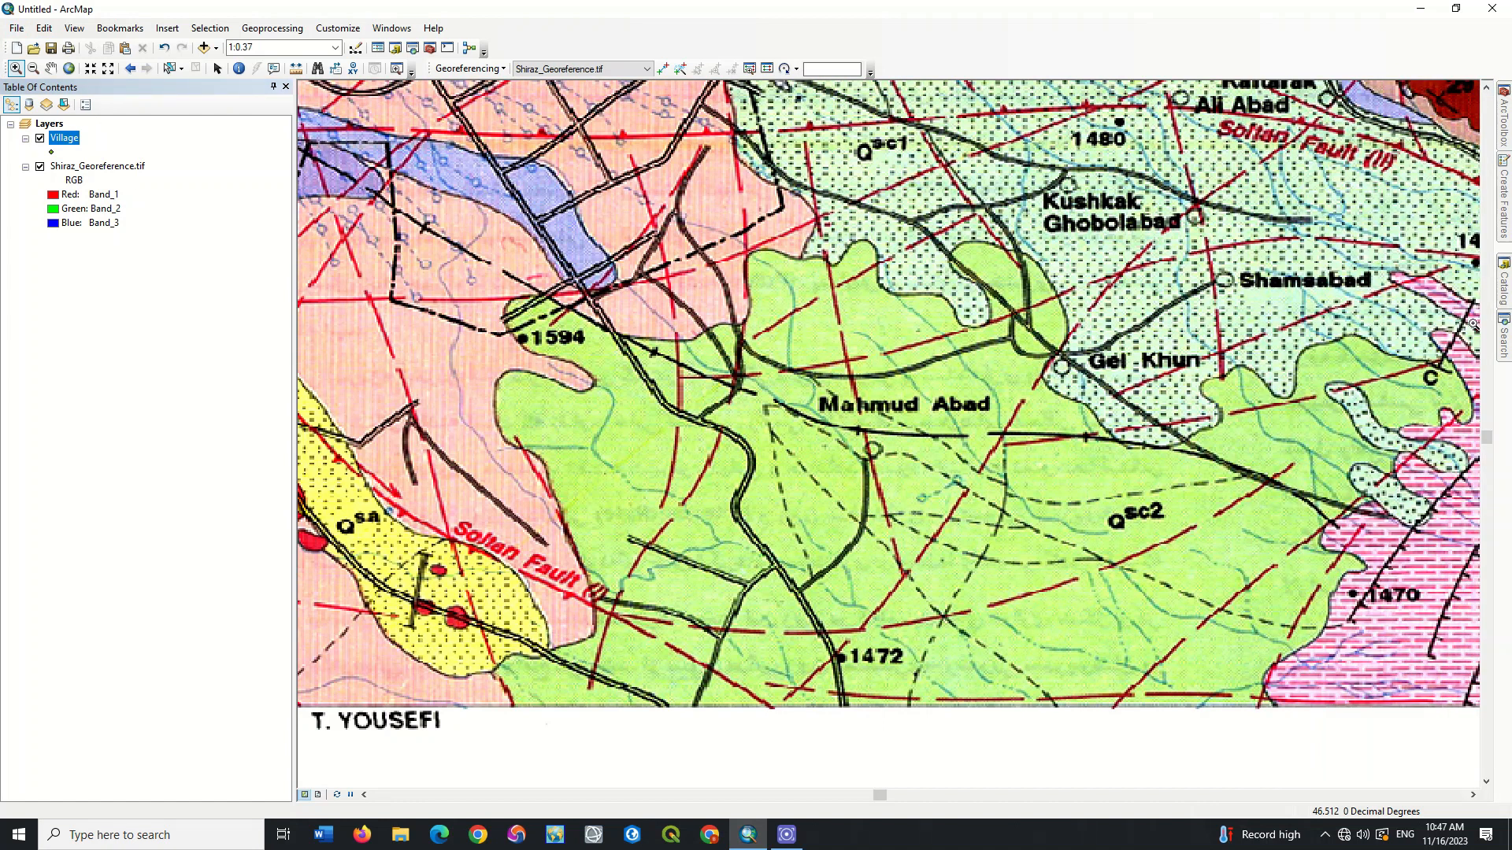
Start a new shapefile in the SHP folder, name it Road and set its feature type to Polyline.
mouse_move(1504, 291)
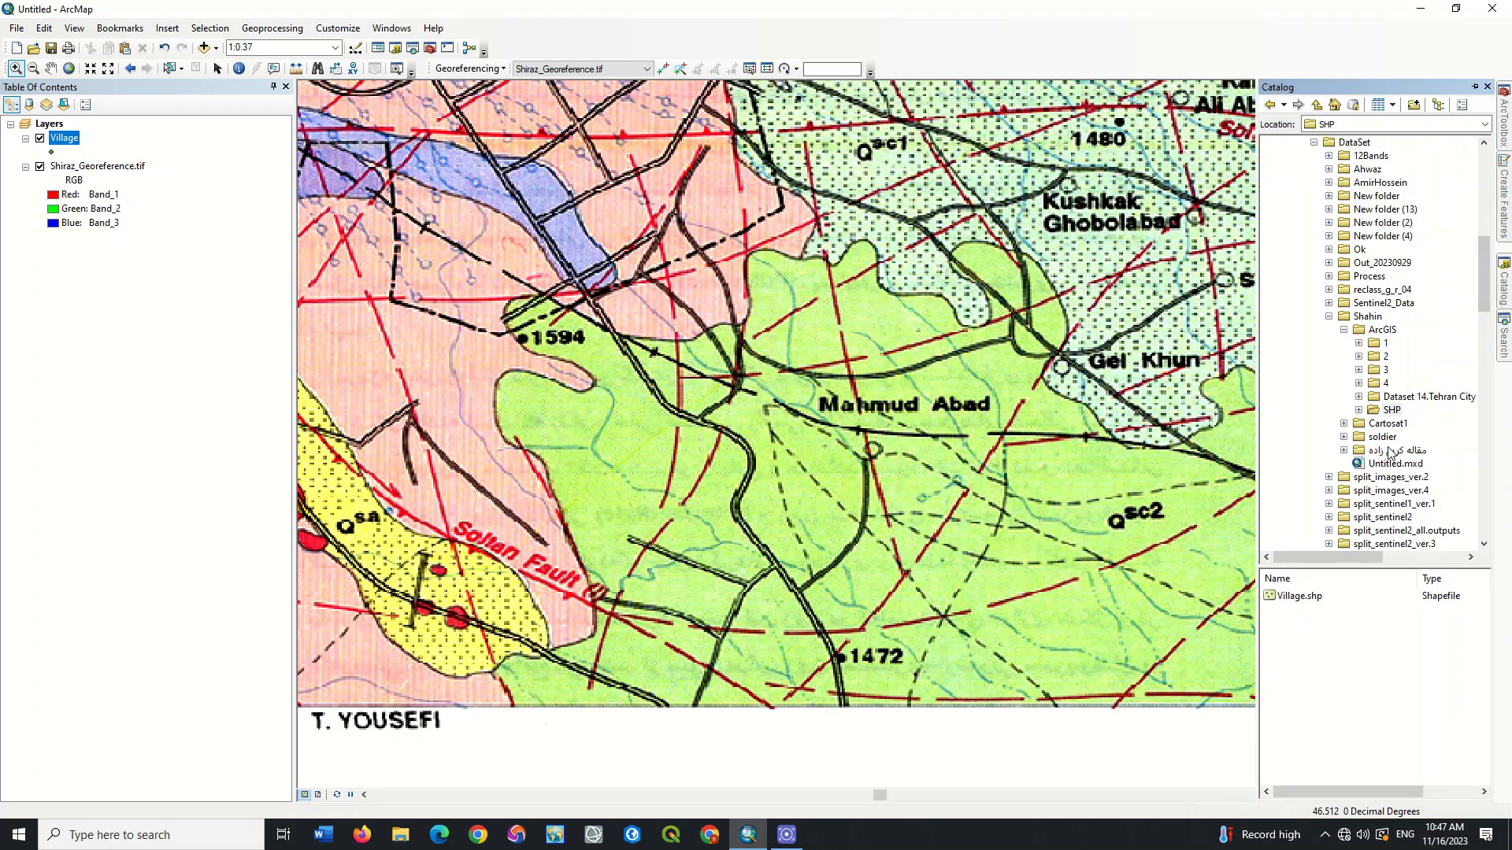
click(1360, 409)
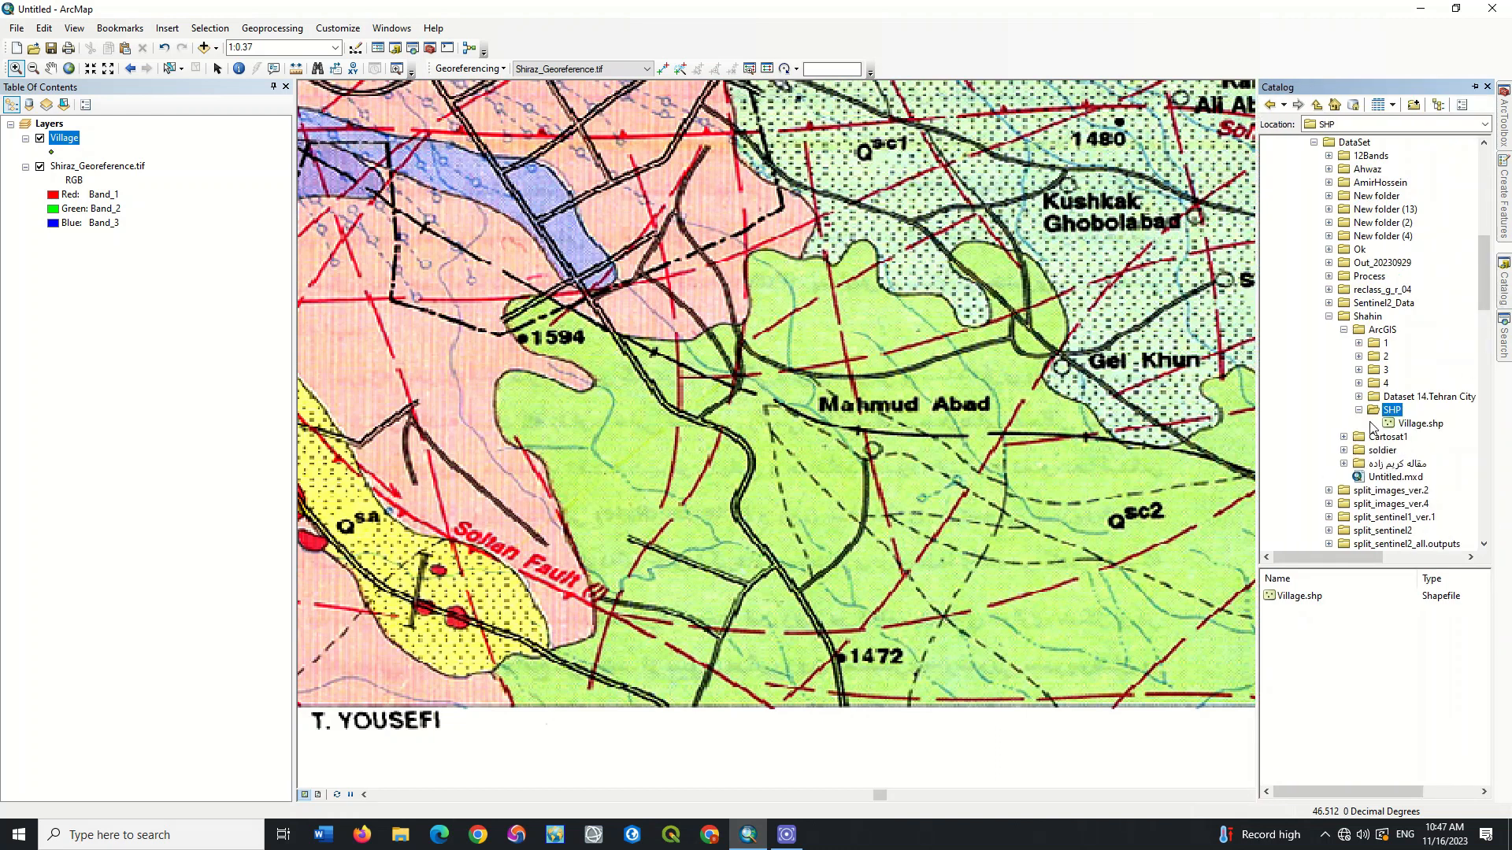
scroll(1370, 418, up, 1)
right_click(1385, 450)
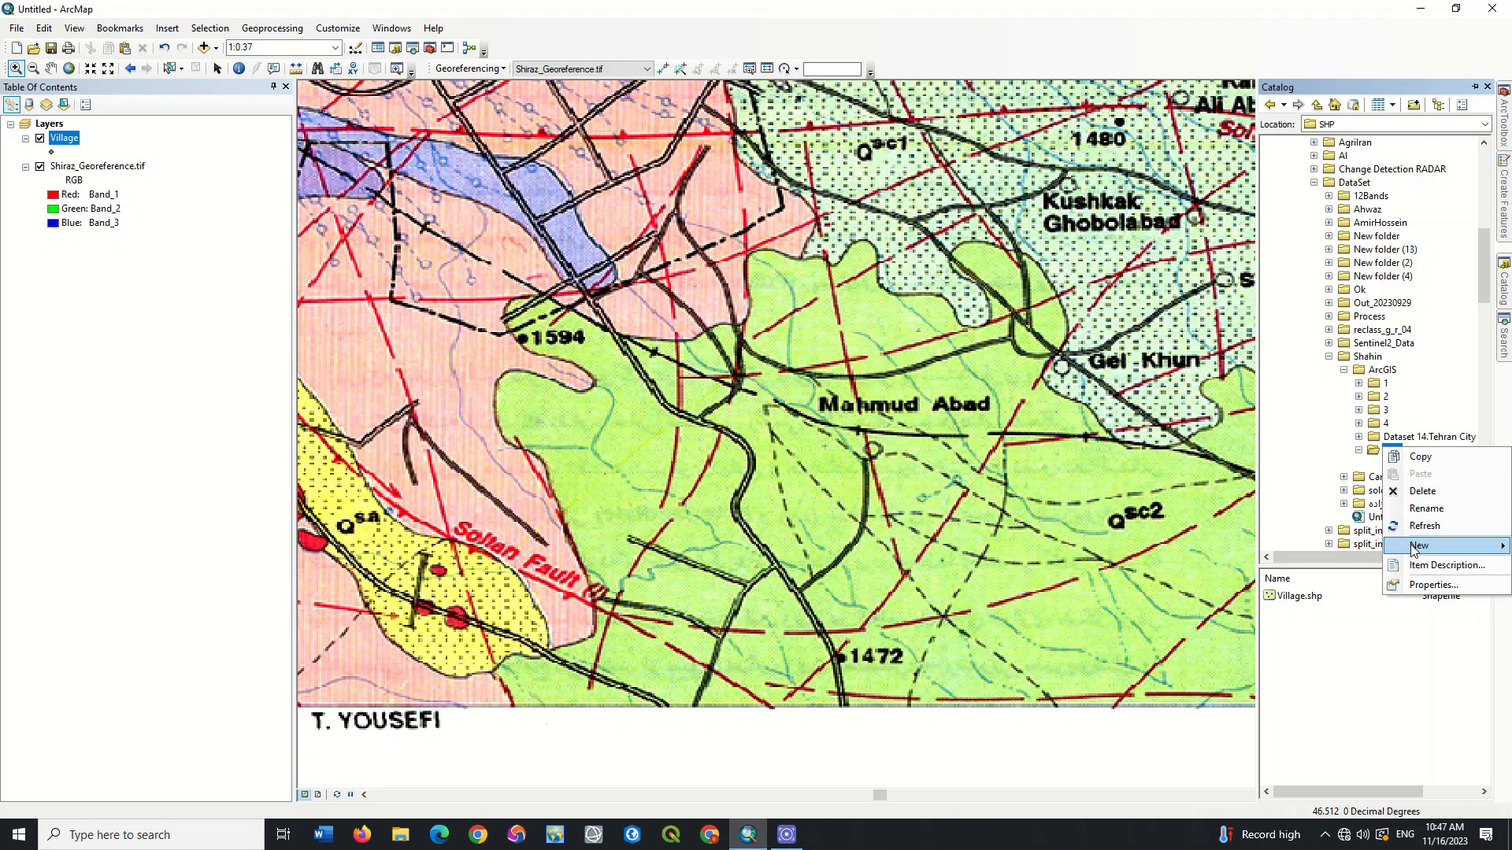
mouse_move(1419, 544)
click(1288, 682)
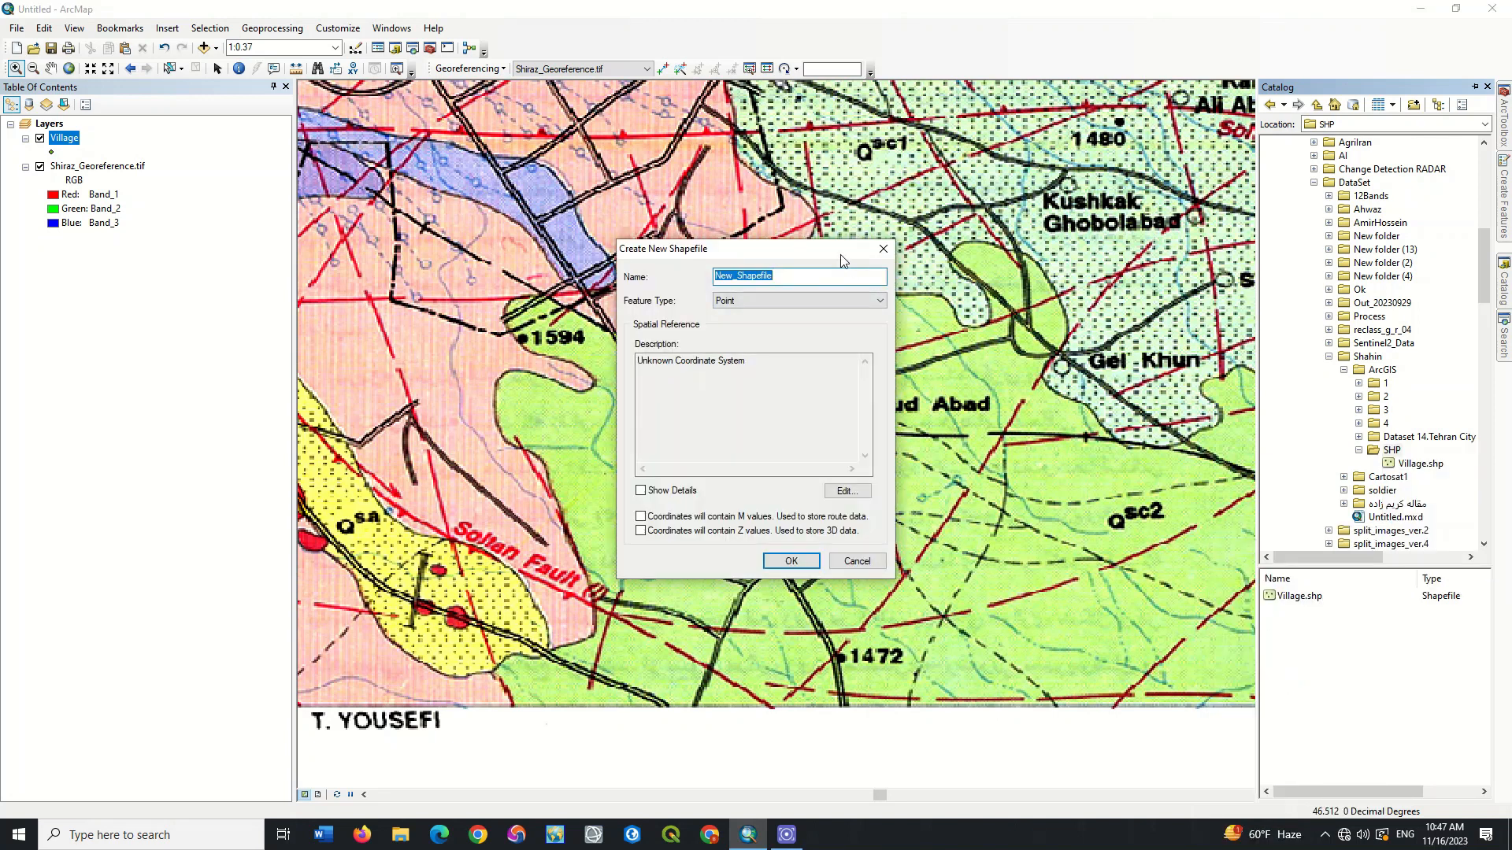
text(Road)
click(739, 299)
click(773, 325)
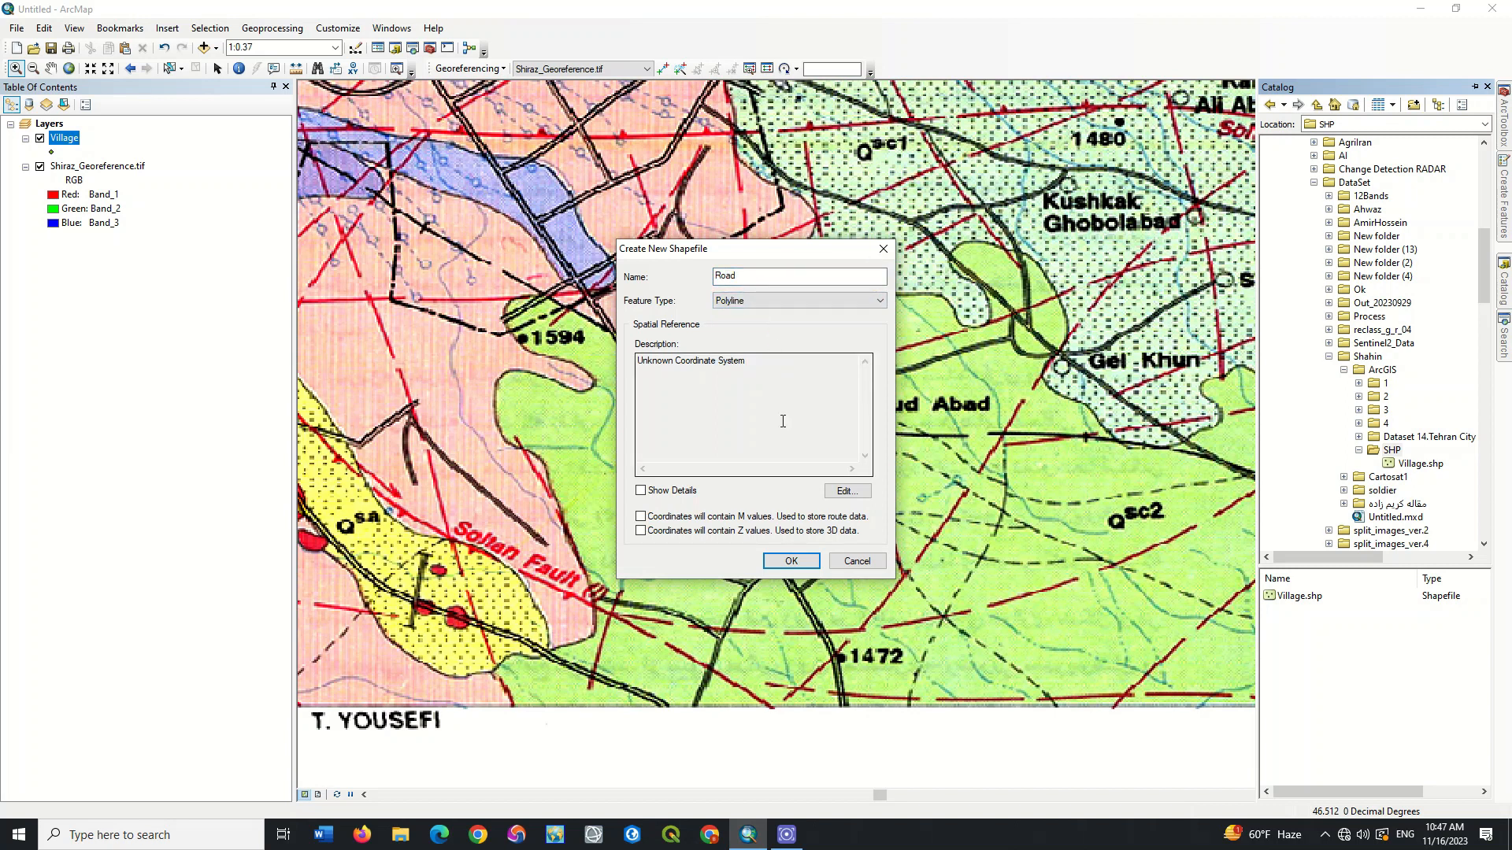
Import the coordinate system from Shiraz_Georeference.tif and create the Road shapefile.
click(847, 490)
click(863, 256)
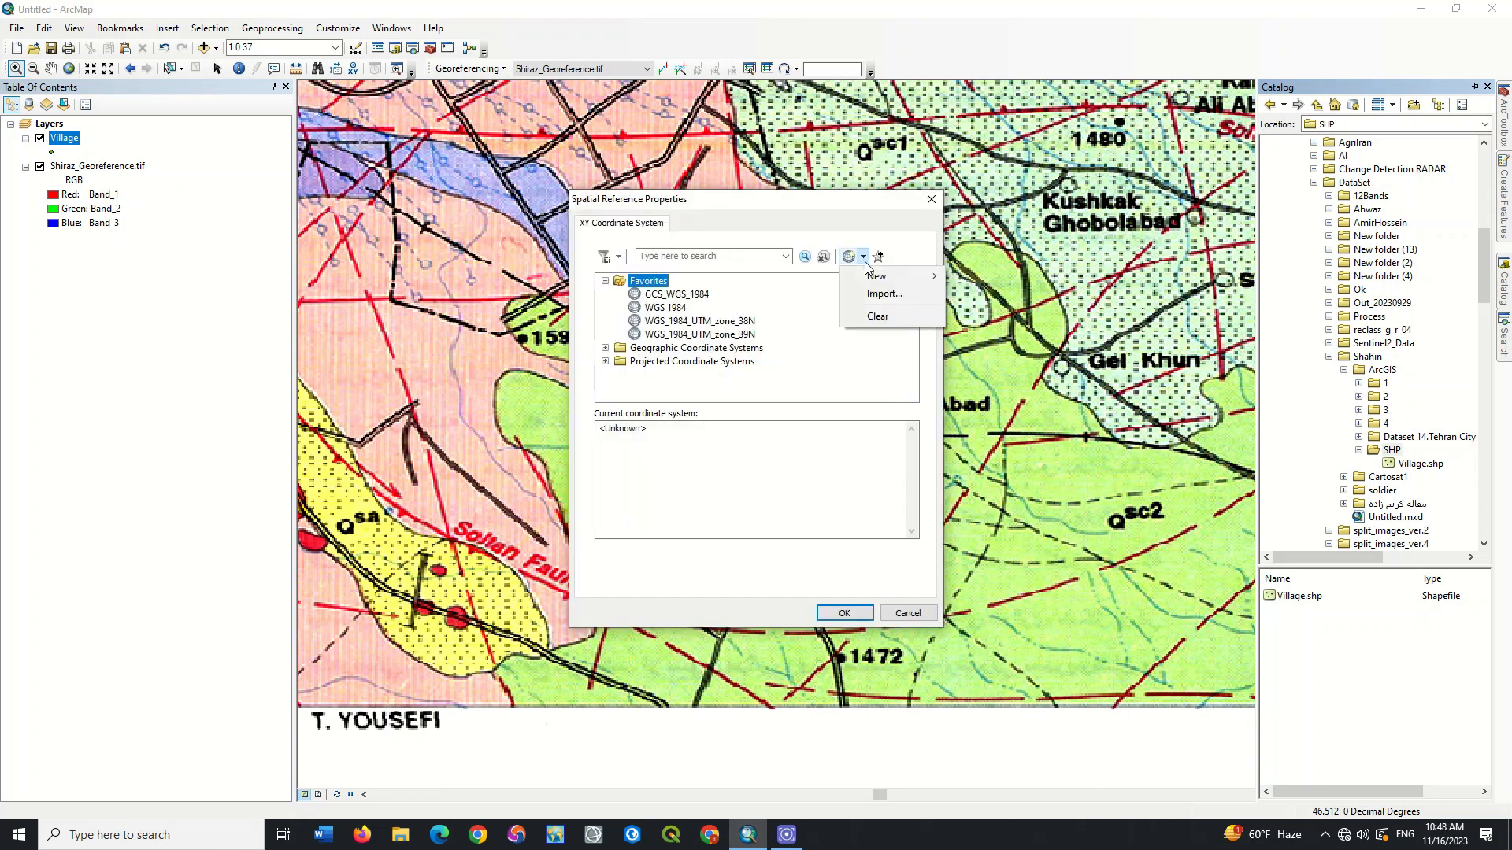
click(876, 294)
click(665, 336)
click(904, 493)
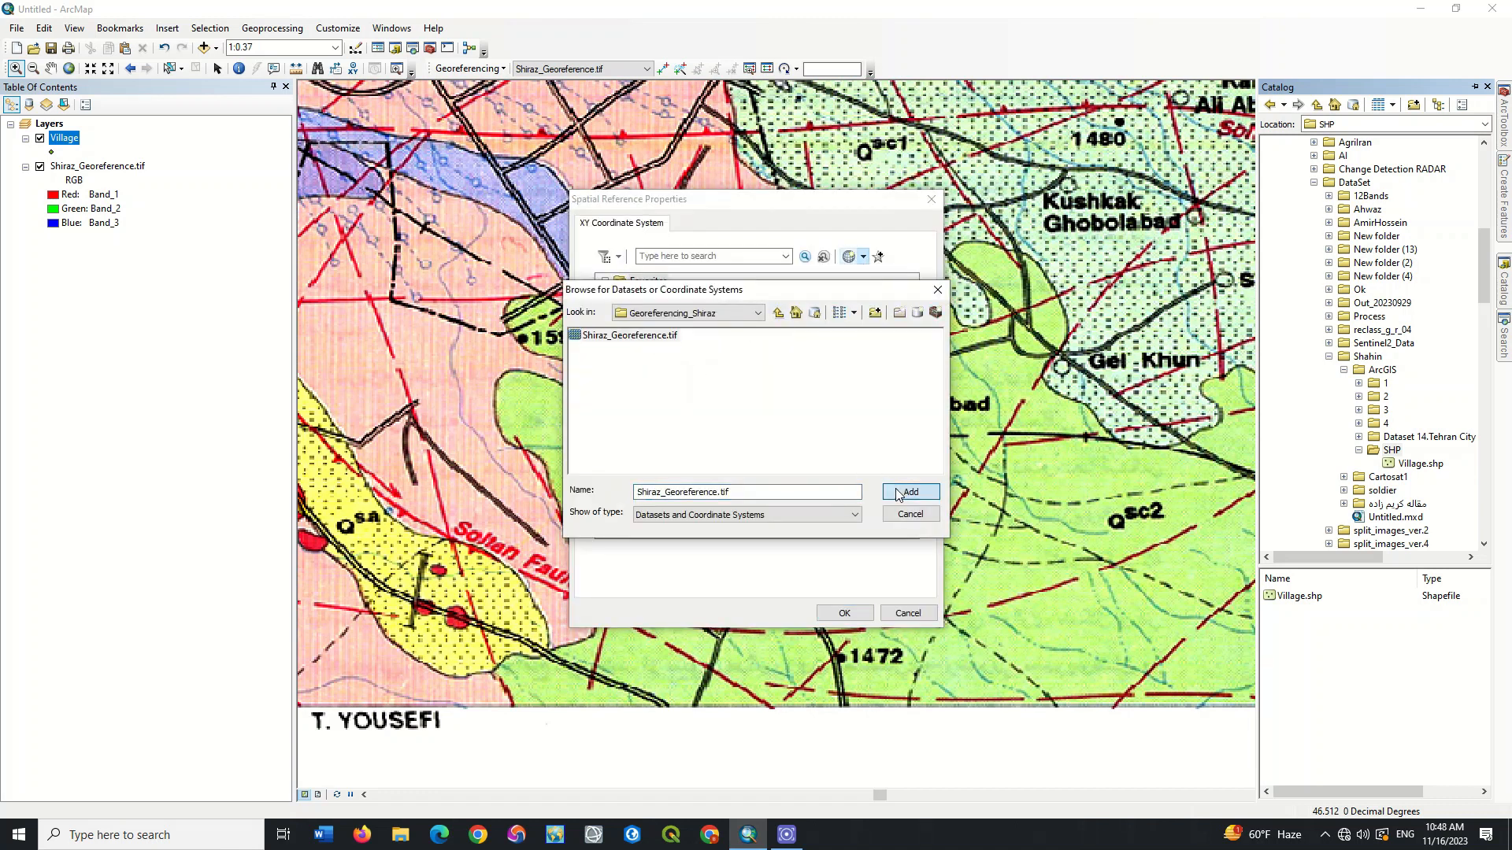
click(845, 612)
click(814, 566)
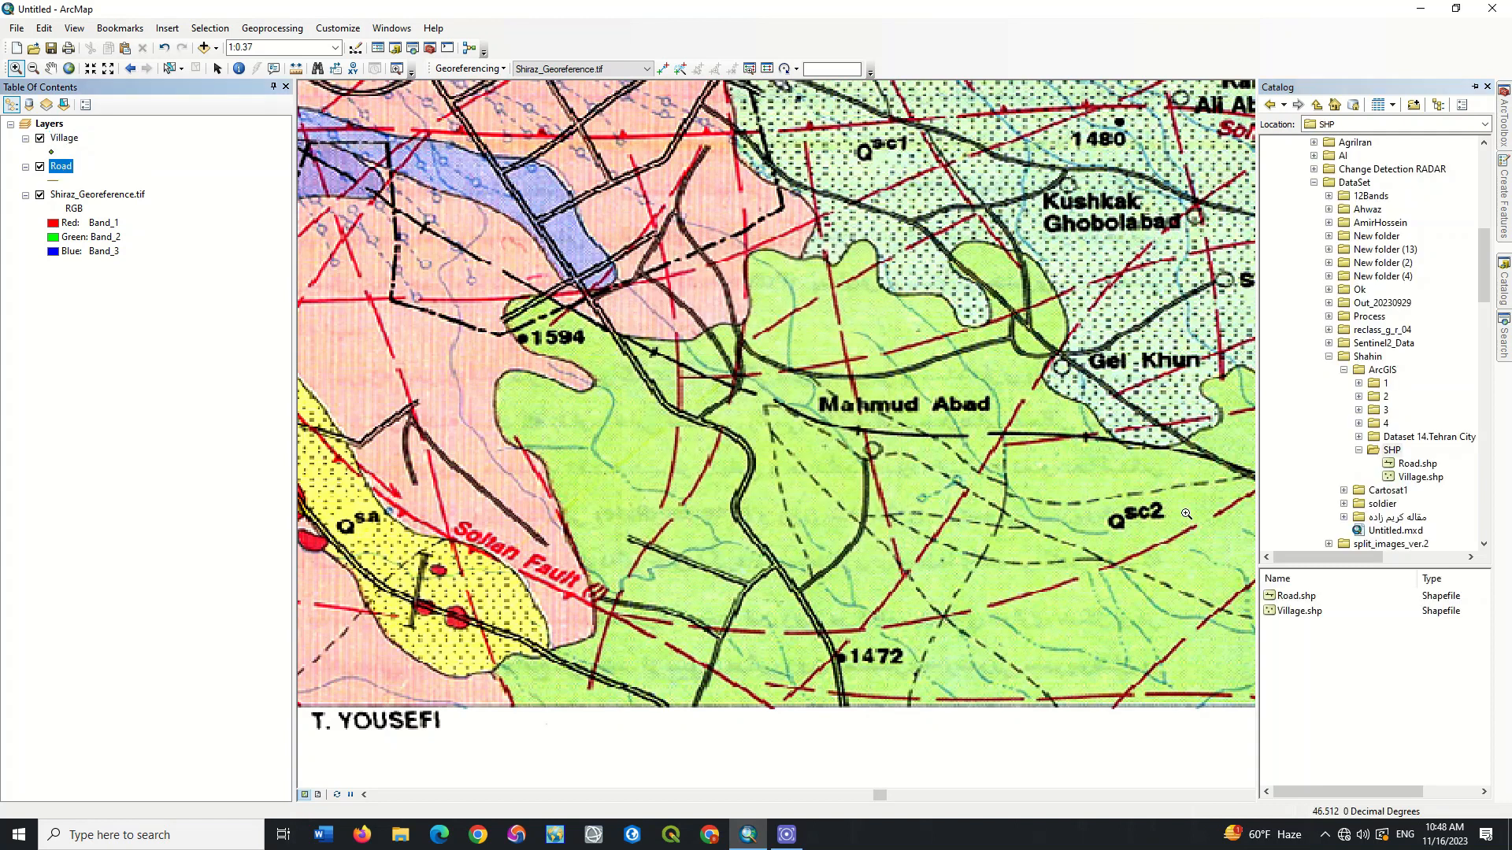
Start another shapefile in the SHP folder, name it Landuse and set its feature type to Polygon.
right_click(1391, 453)
mouse_move(1419, 549)
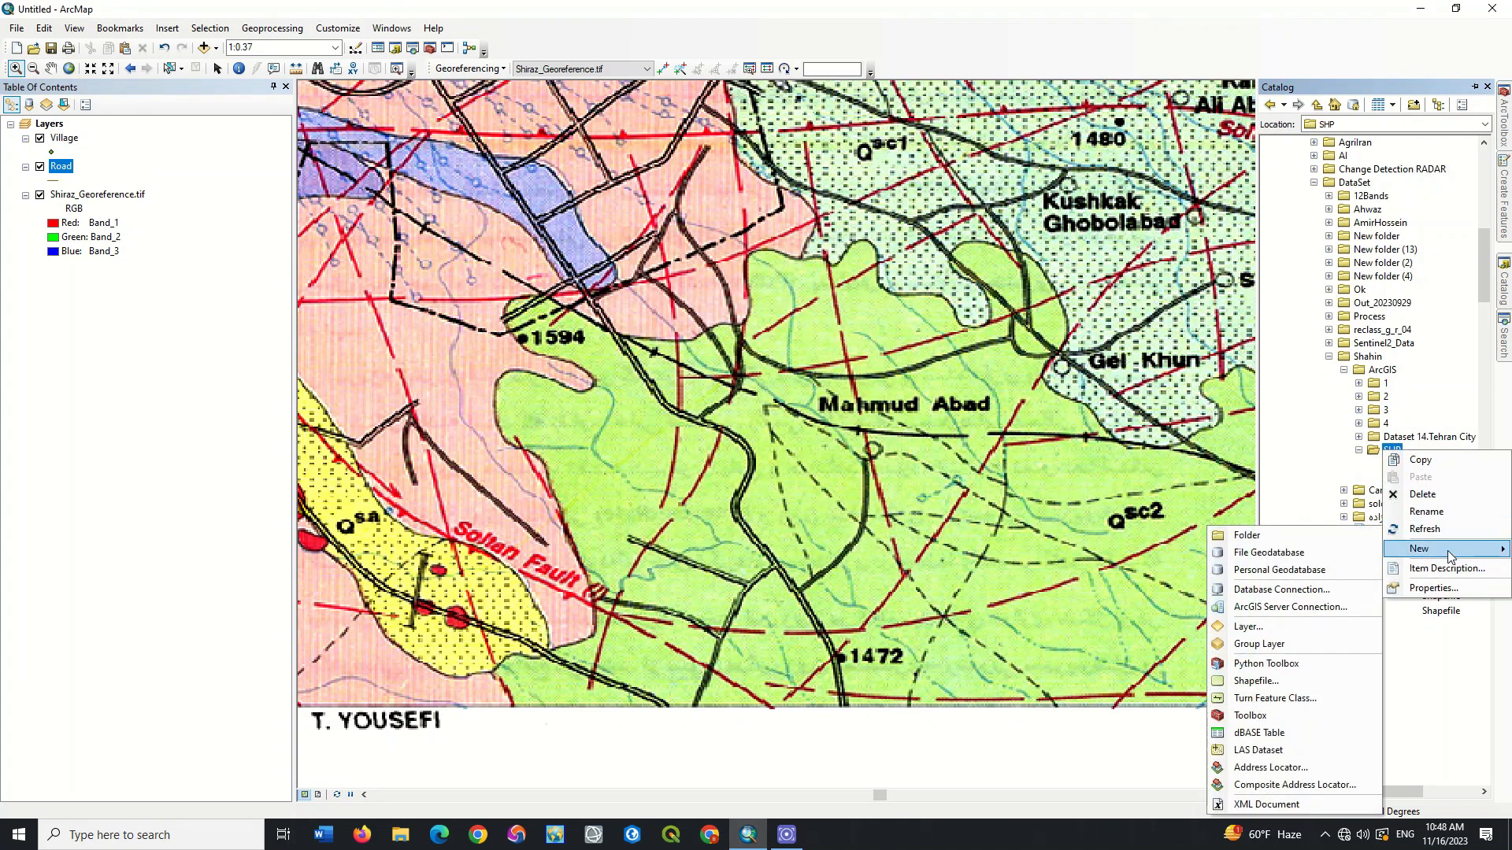
click(1248, 664)
text(Landuse)
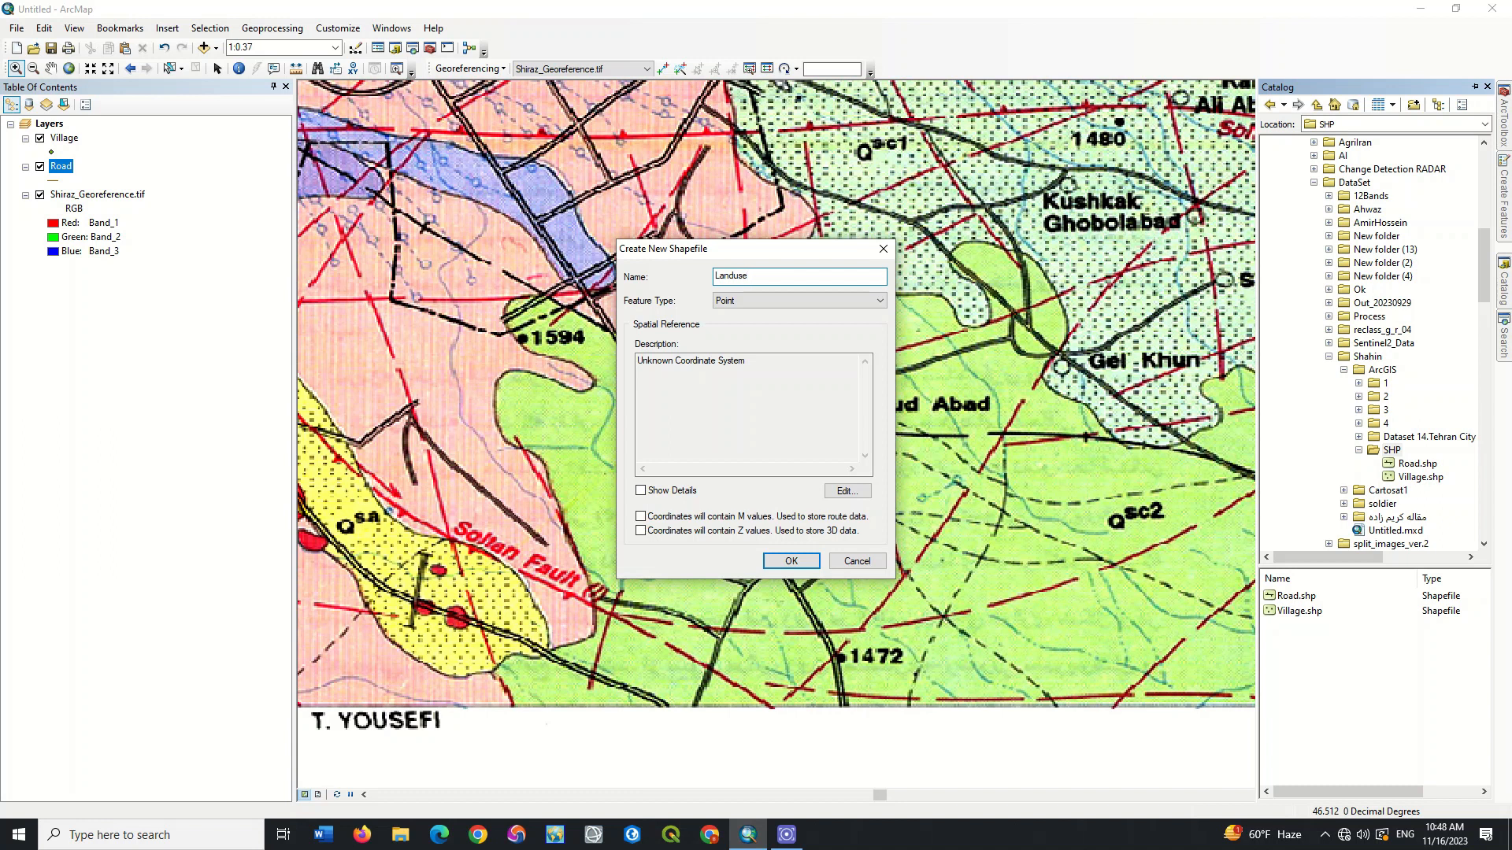
click(743, 301)
click(759, 338)
Assign WGS_1984_UTM_zone_39N by importing it from Shiraz_Georeference.tif and create the Landuse shapefile.
click(847, 491)
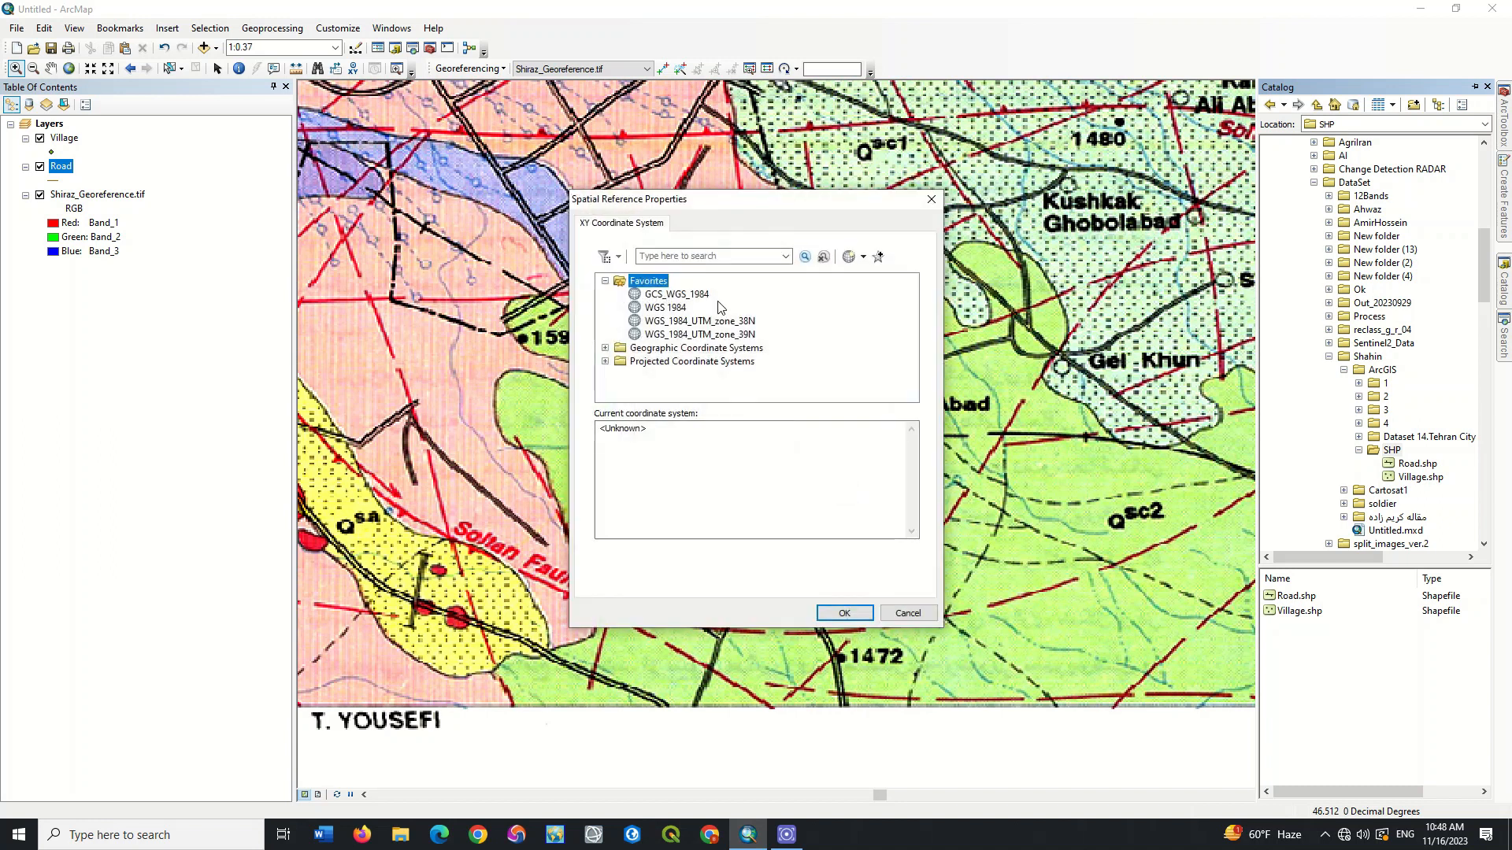
click(746, 337)
click(863, 256)
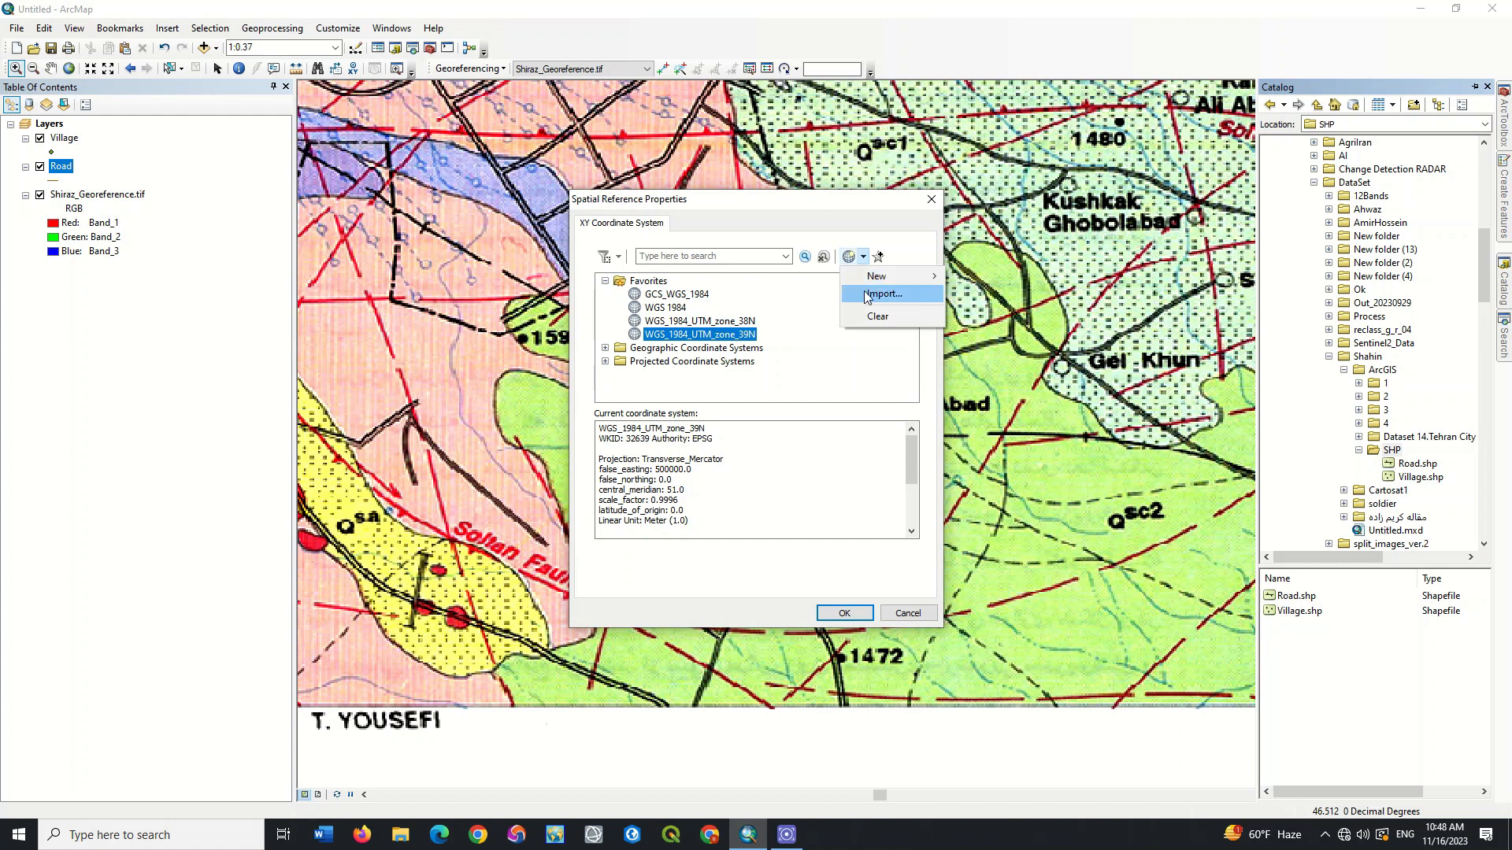
click(878, 291)
click(630, 335)
click(909, 496)
click(838, 612)
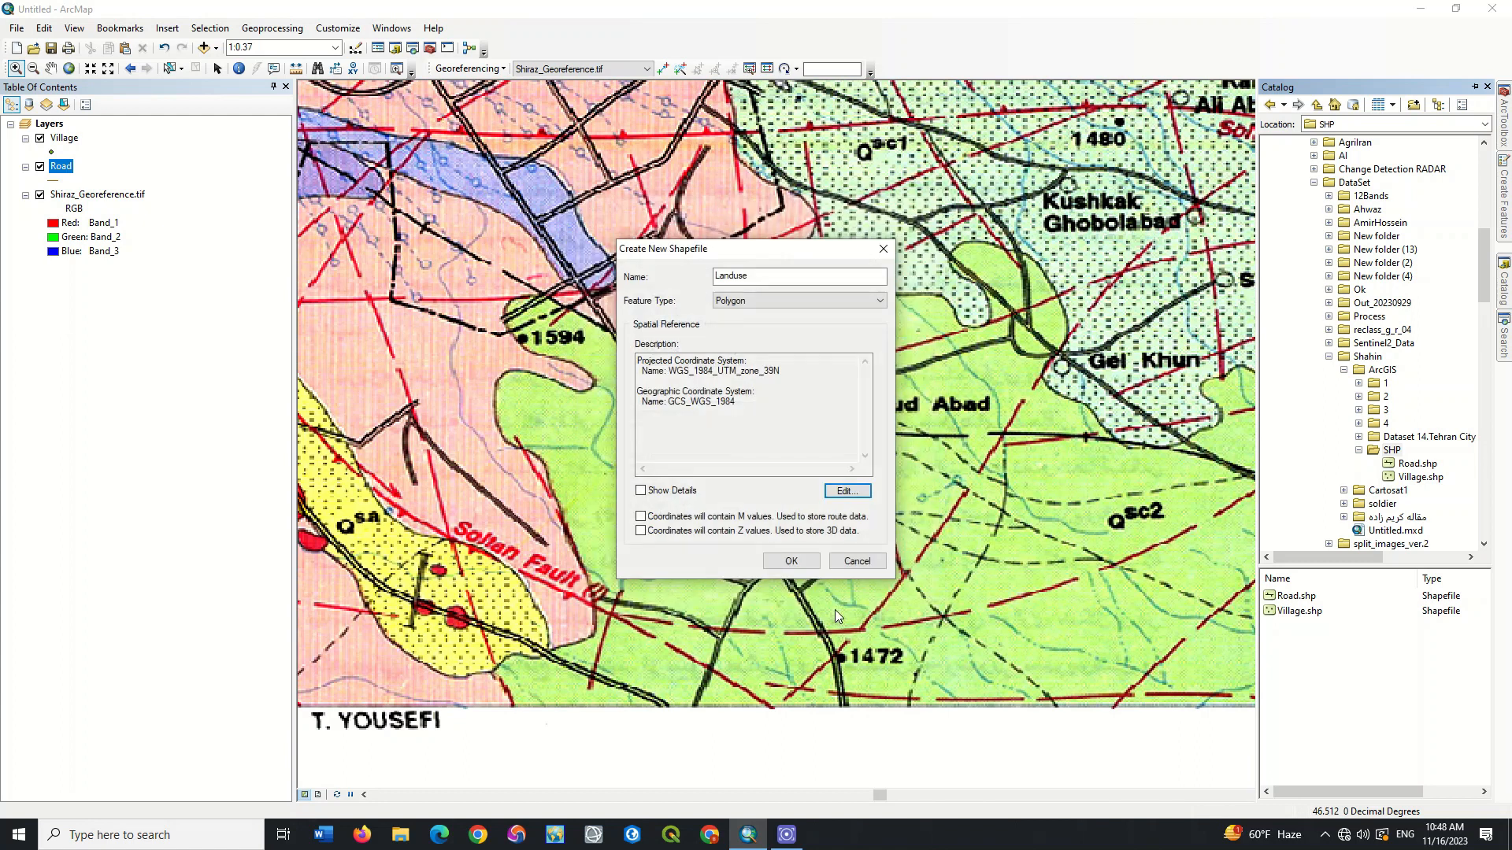
click(792, 562)
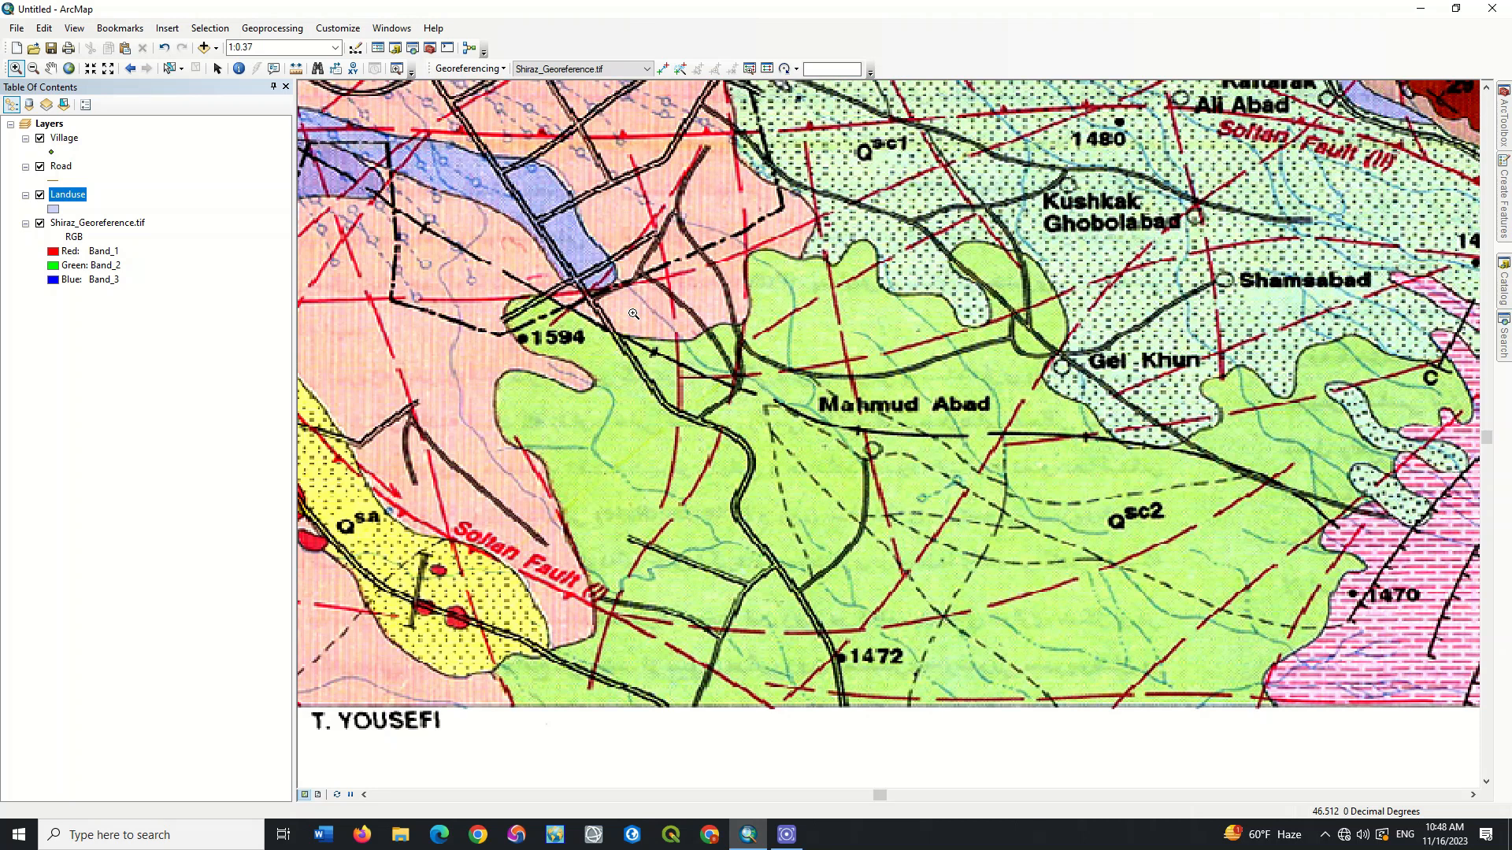
Switch to File Explorer and examine the shapefile component files in the SHP folder.
click(400, 834)
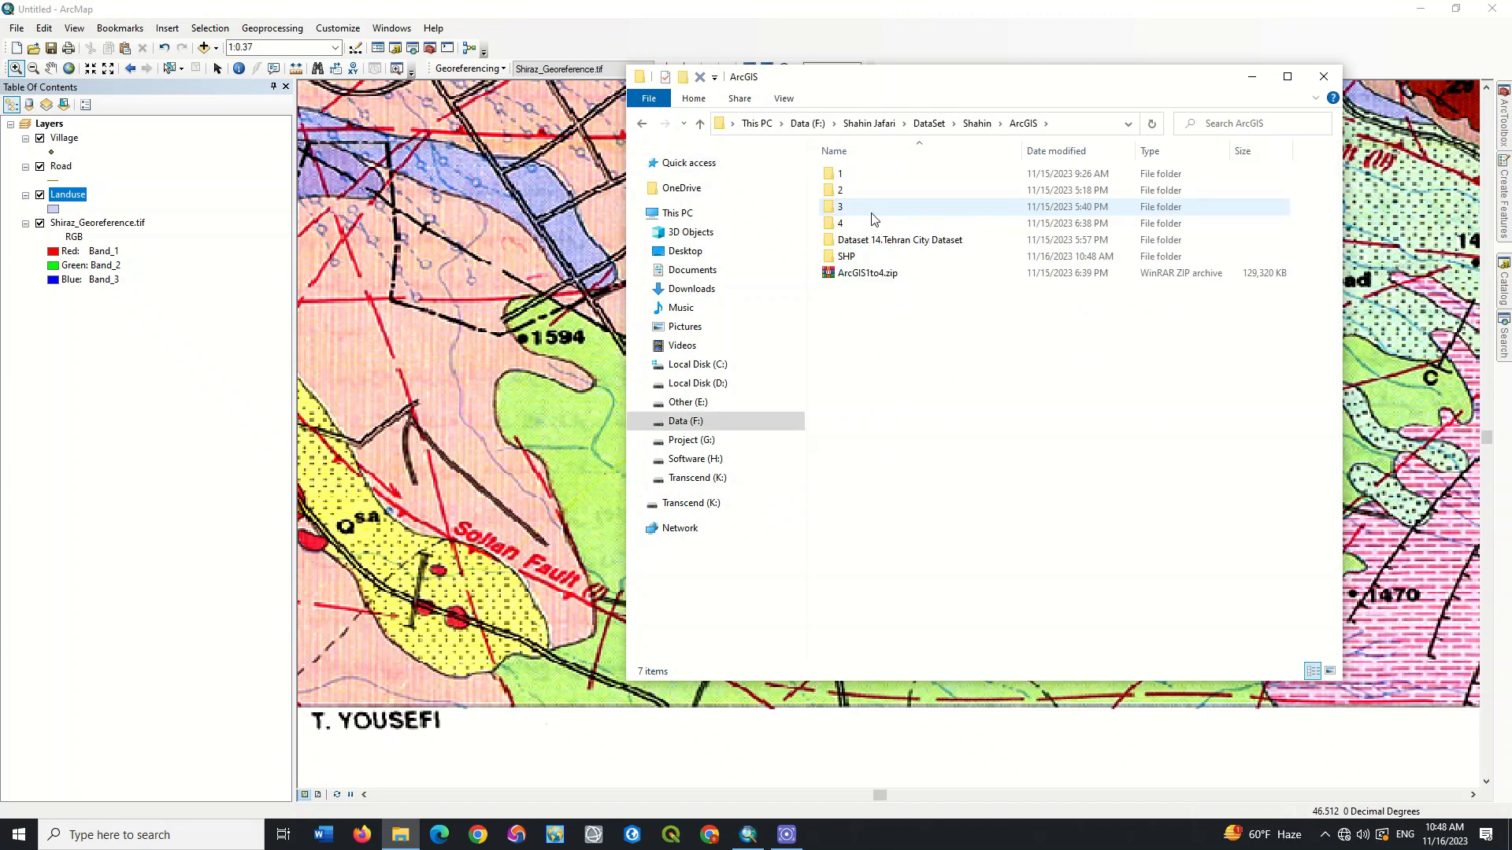
double_click(847, 256)
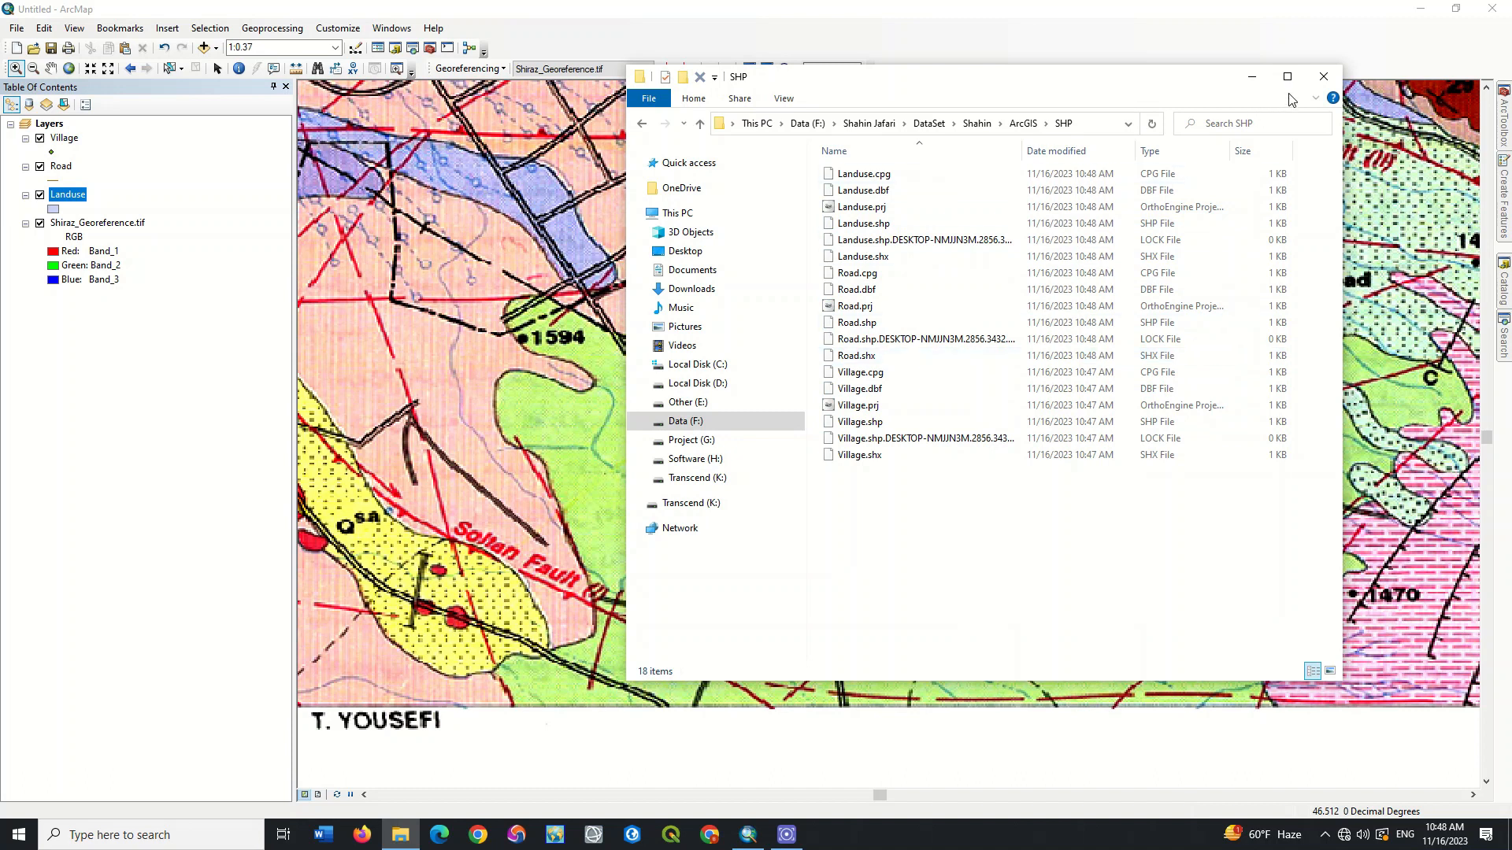
click(1324, 77)
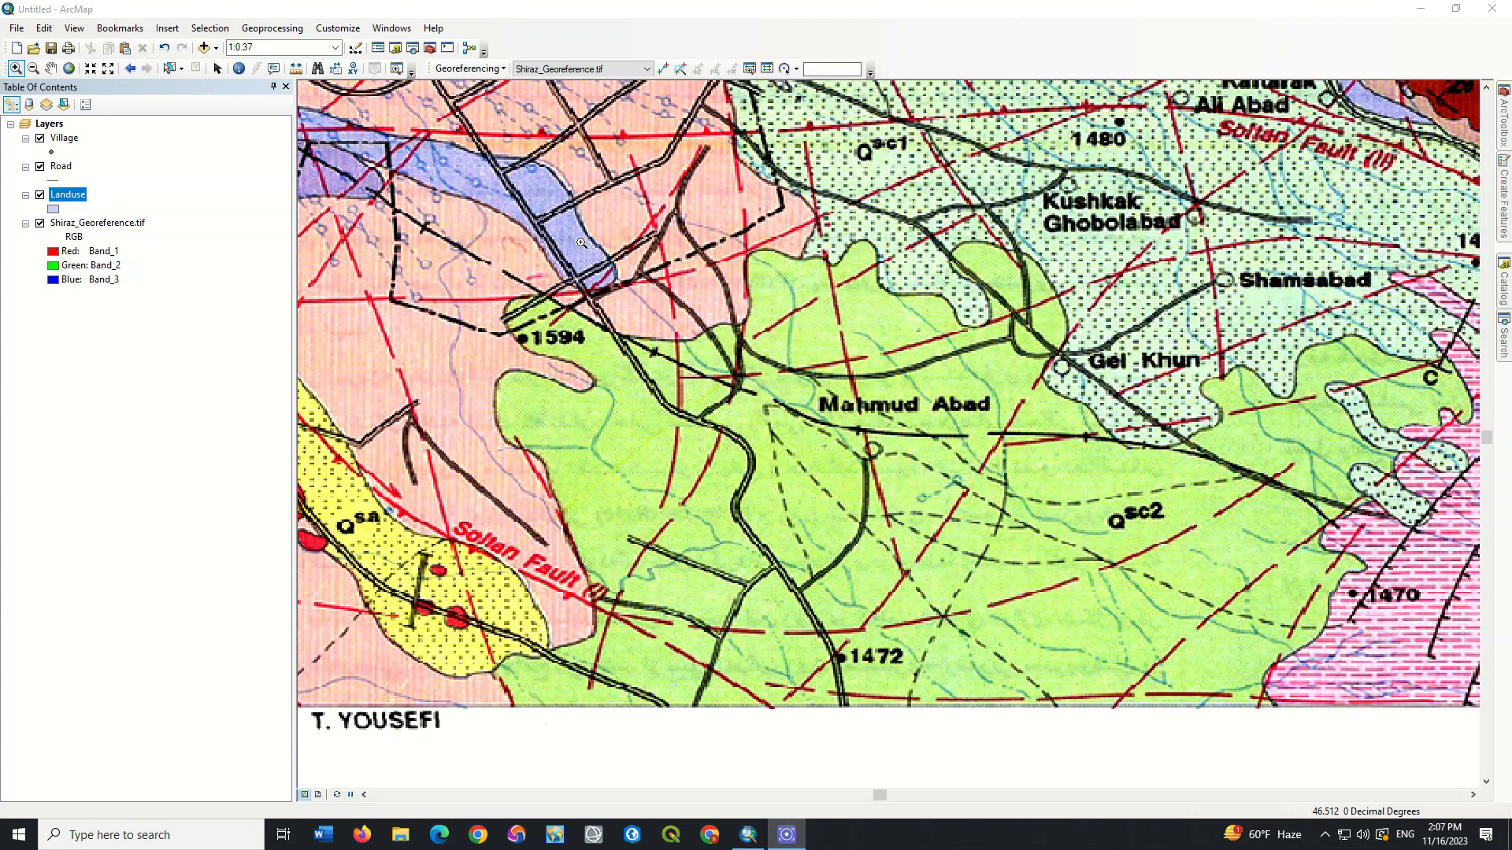
Display the Editor toolbar in ArcMap.
click(610, 28)
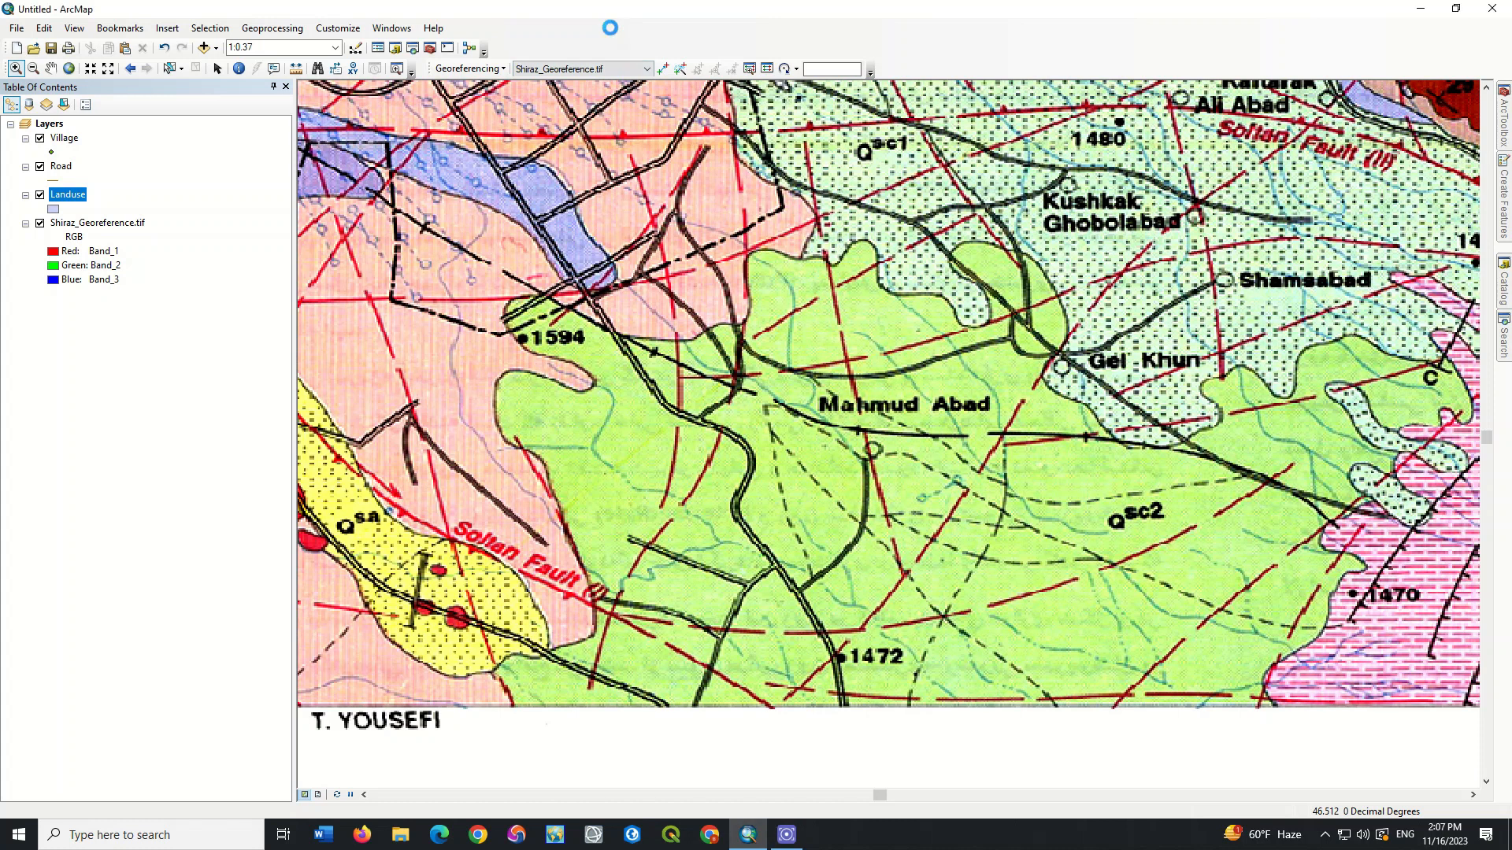
right_click(611, 28)
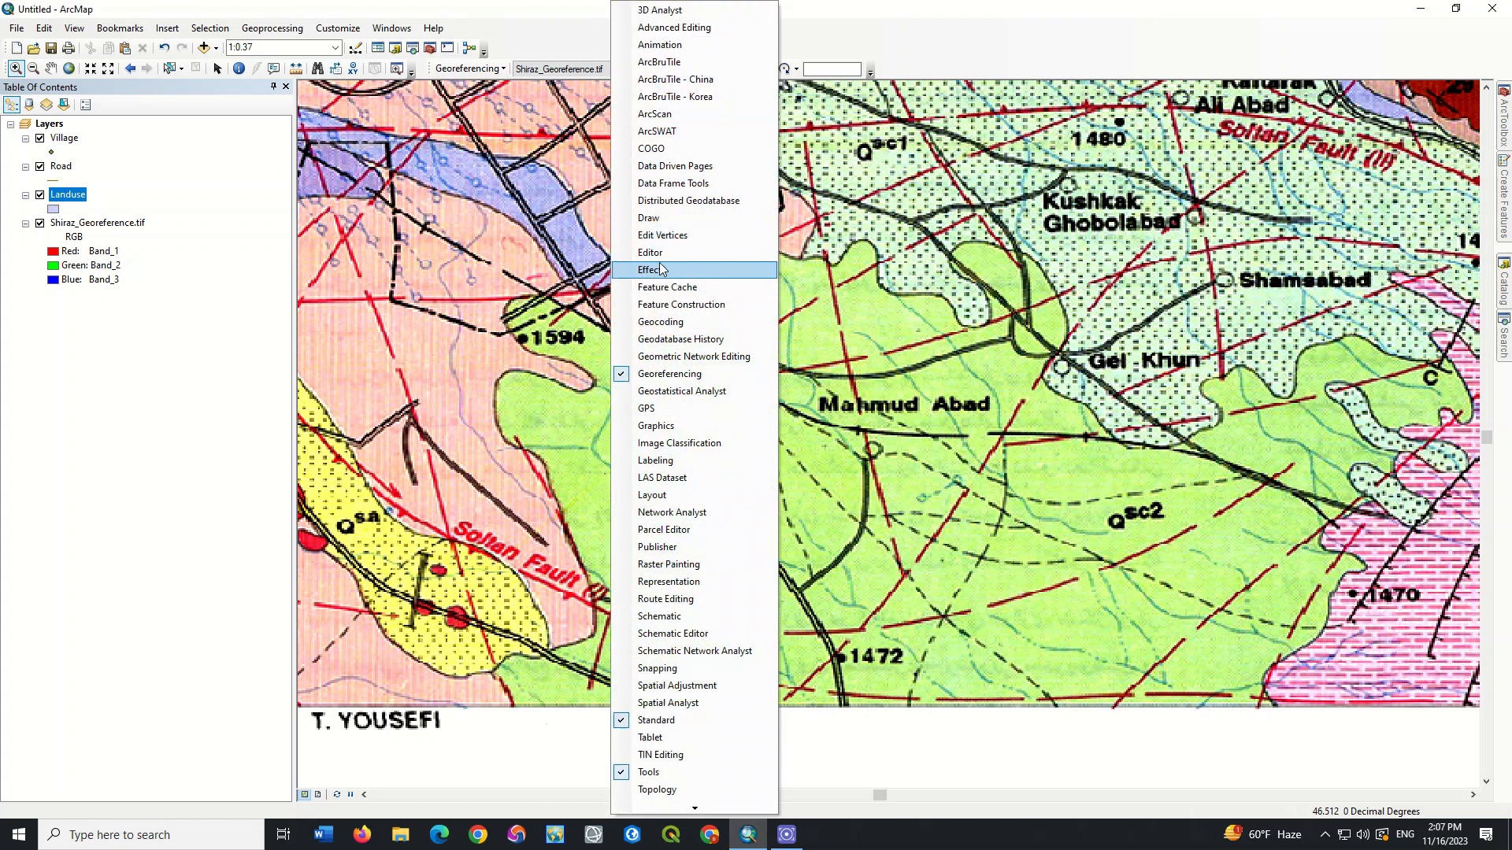
click(708, 253)
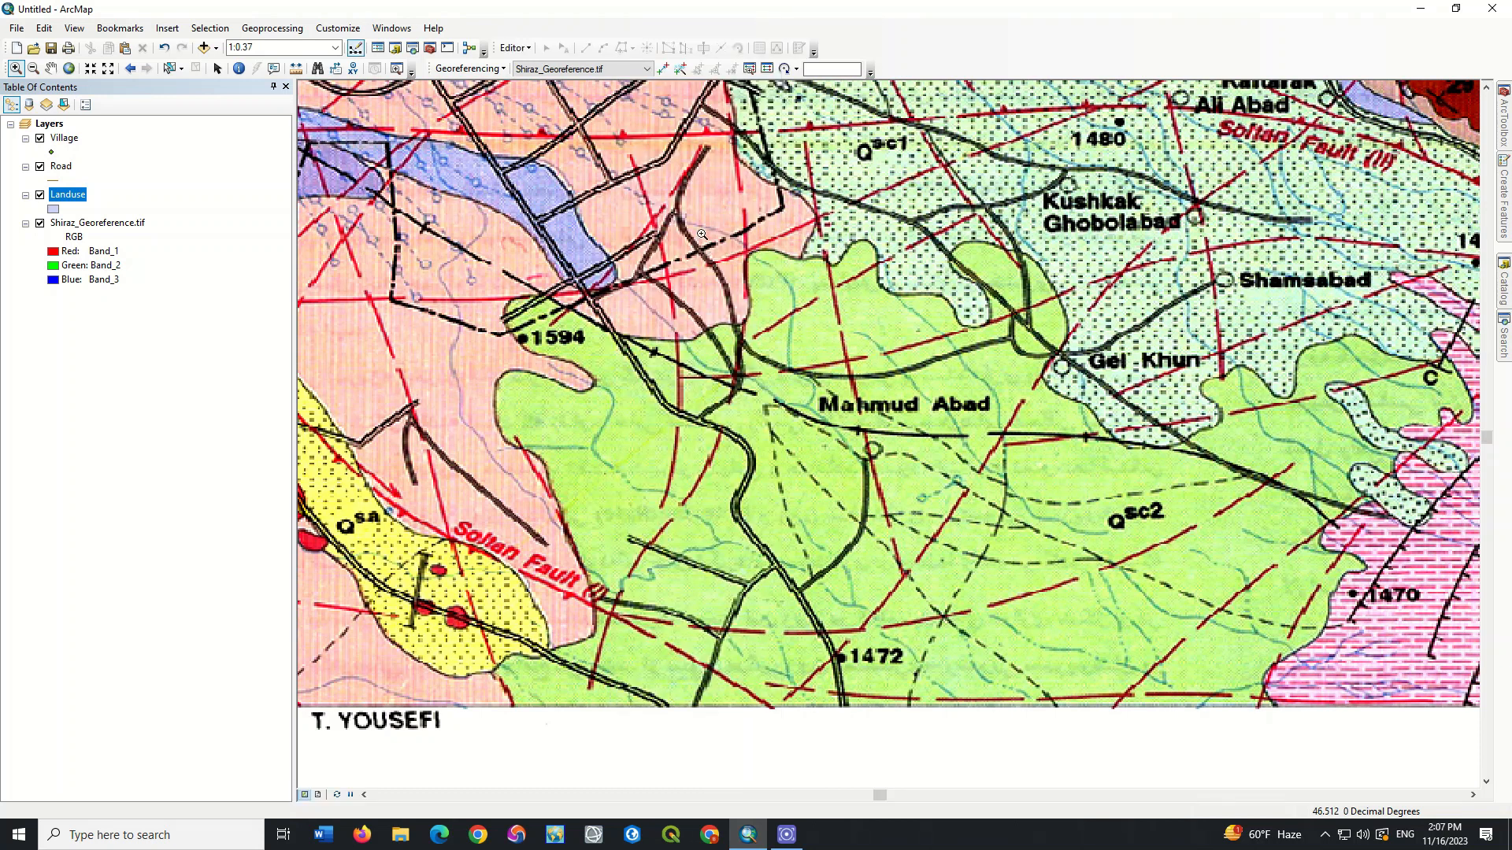
click(356, 48)
click(356, 49)
Go over the Village, Road and Landuse layers and inspect the Village attribute table.
click(67, 139)
click(57, 167)
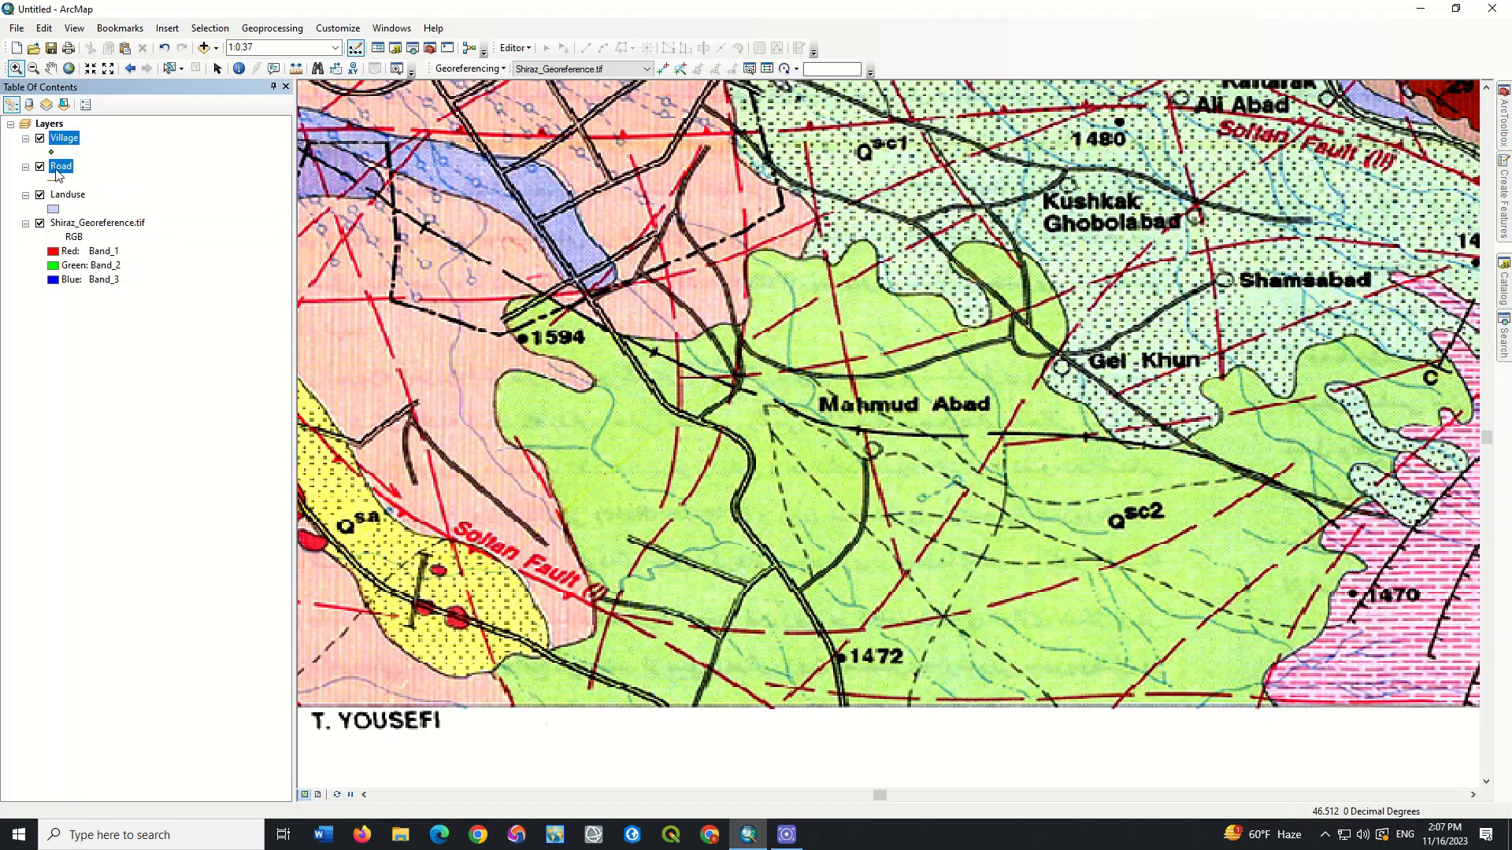
click(66, 197)
click(65, 139)
right_click(70, 140)
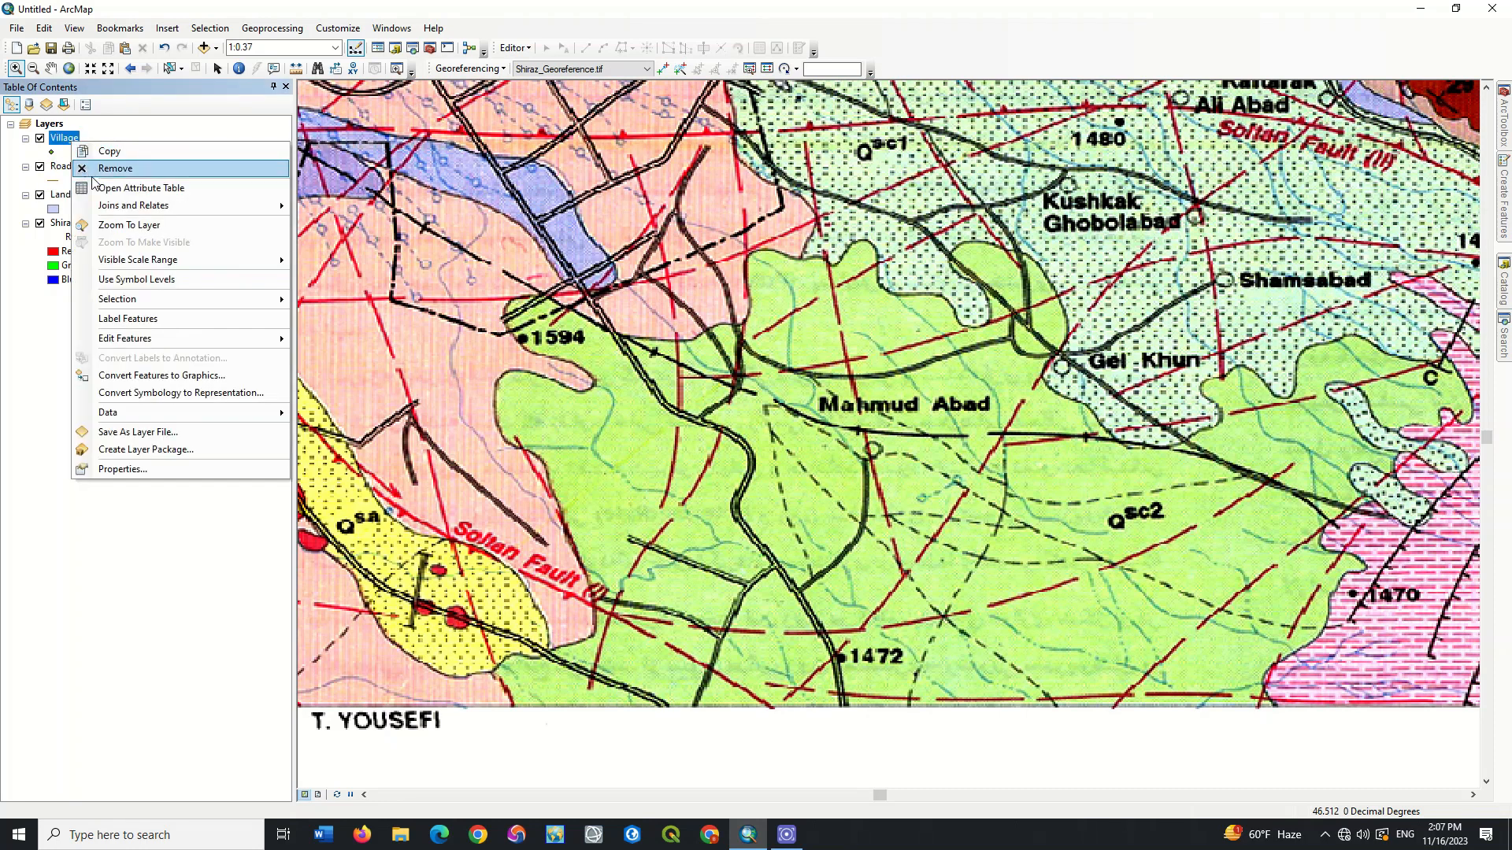
click(175, 189)
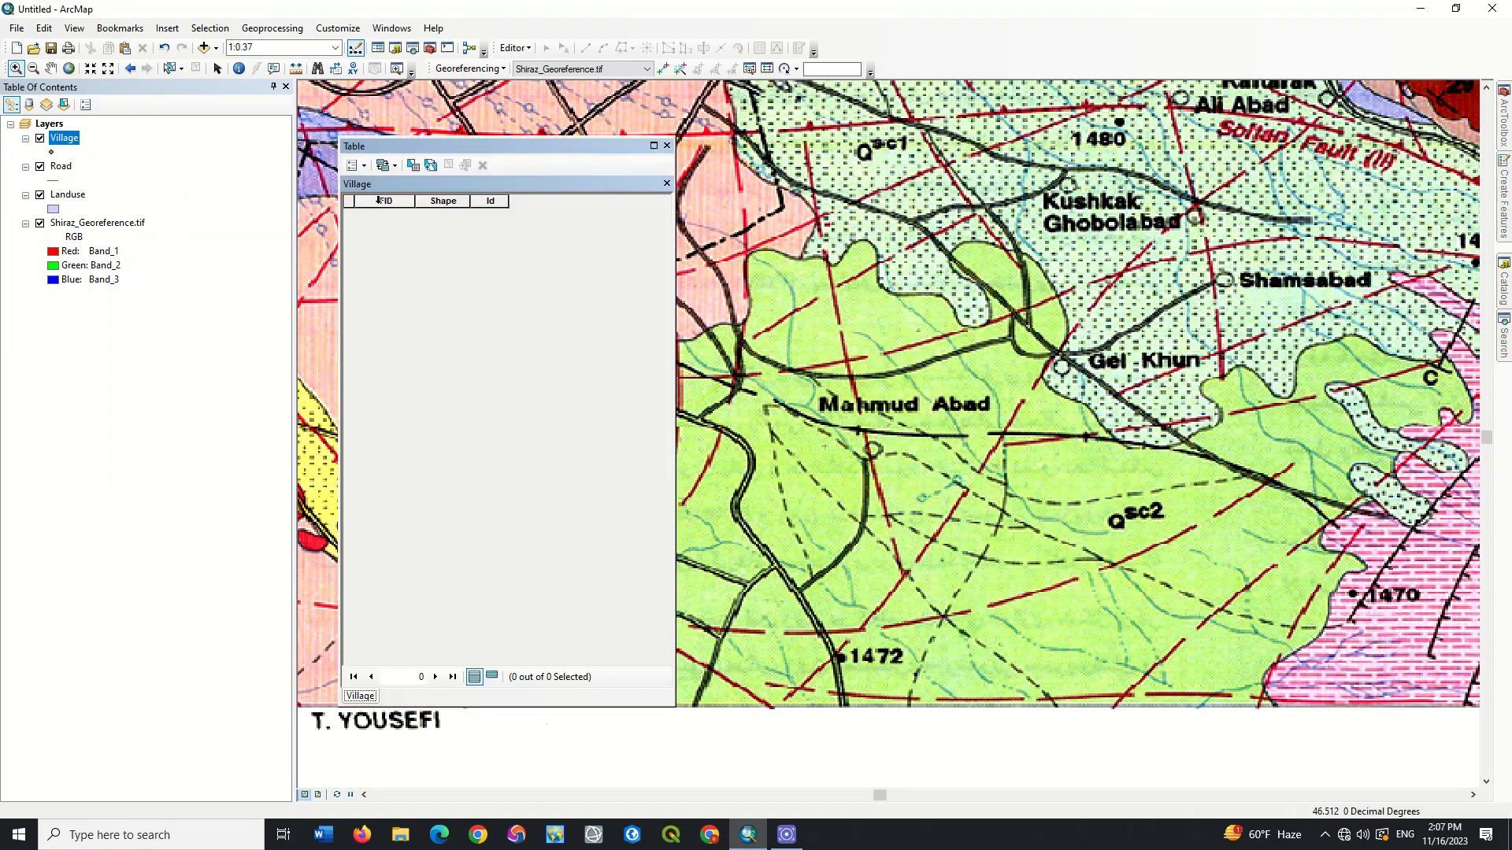
click(667, 145)
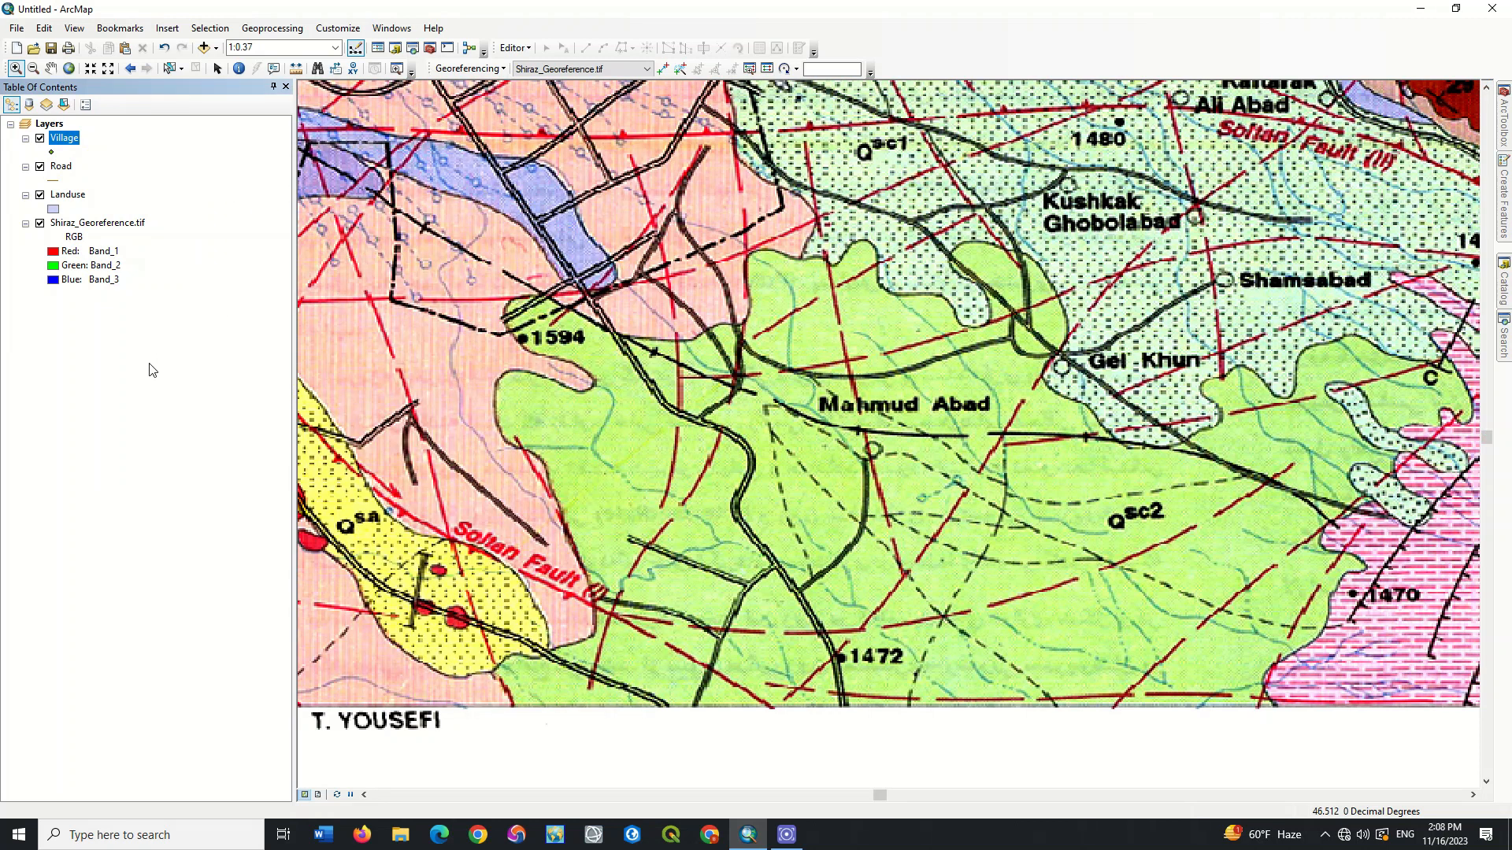
Start an editing session and display the Create Features window.
click(514, 47)
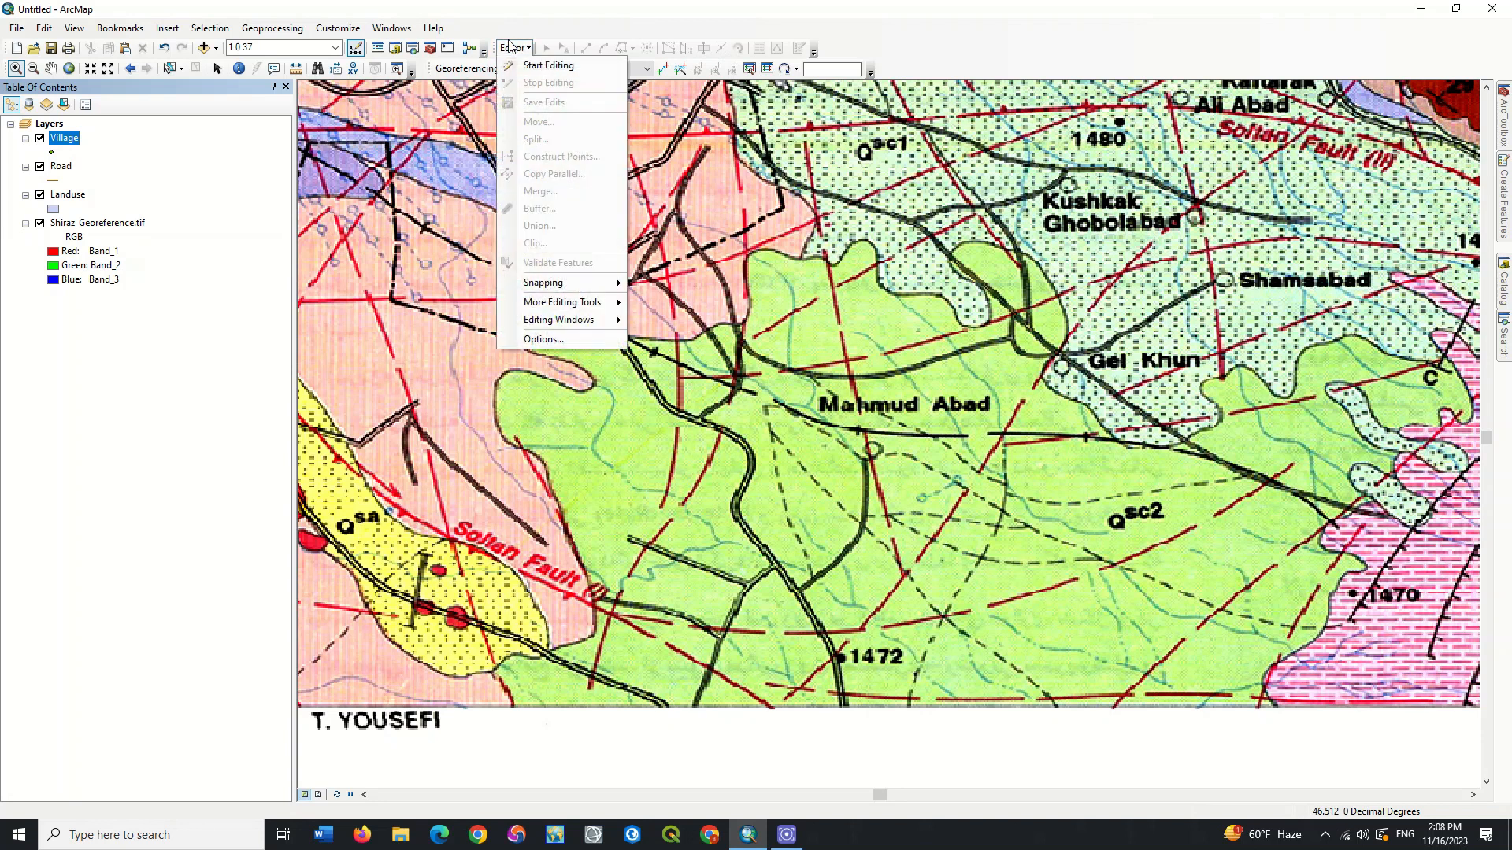
click(599, 66)
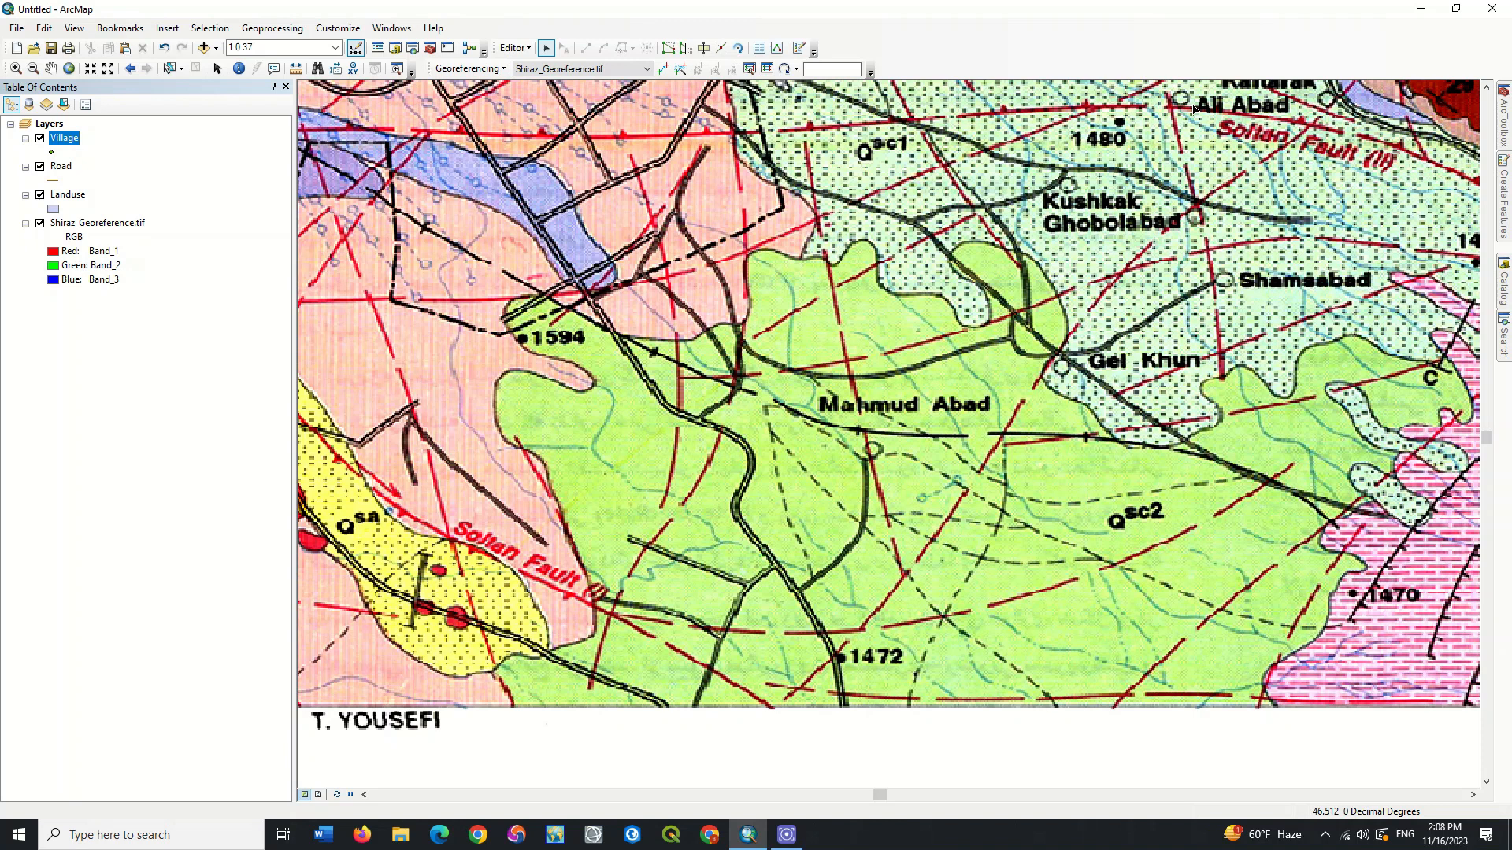
click(800, 49)
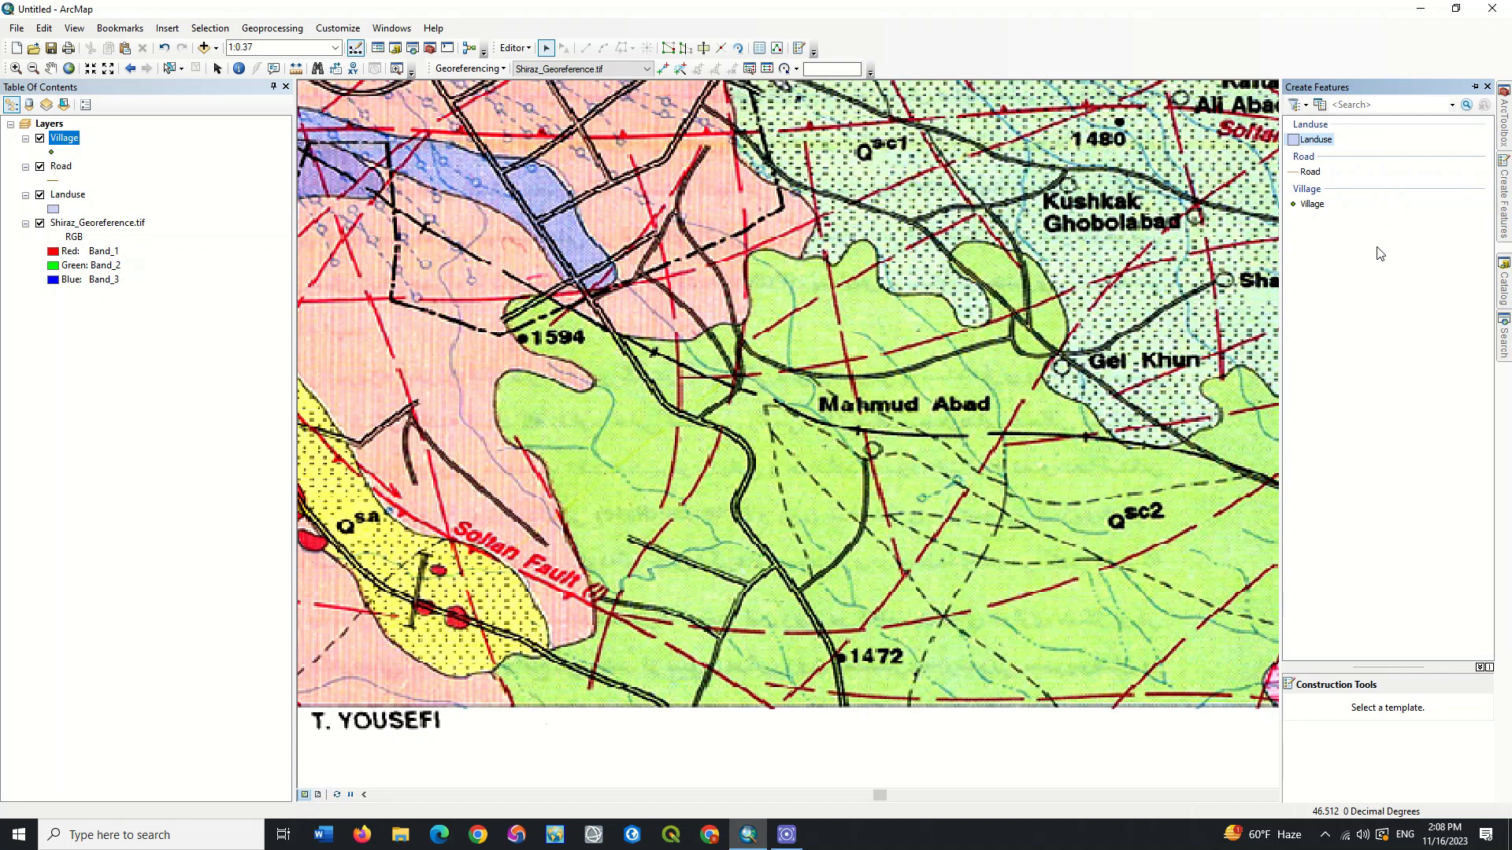
Compare the construction tools offered for the Landuse, Road and Village feature templates.
click(1313, 139)
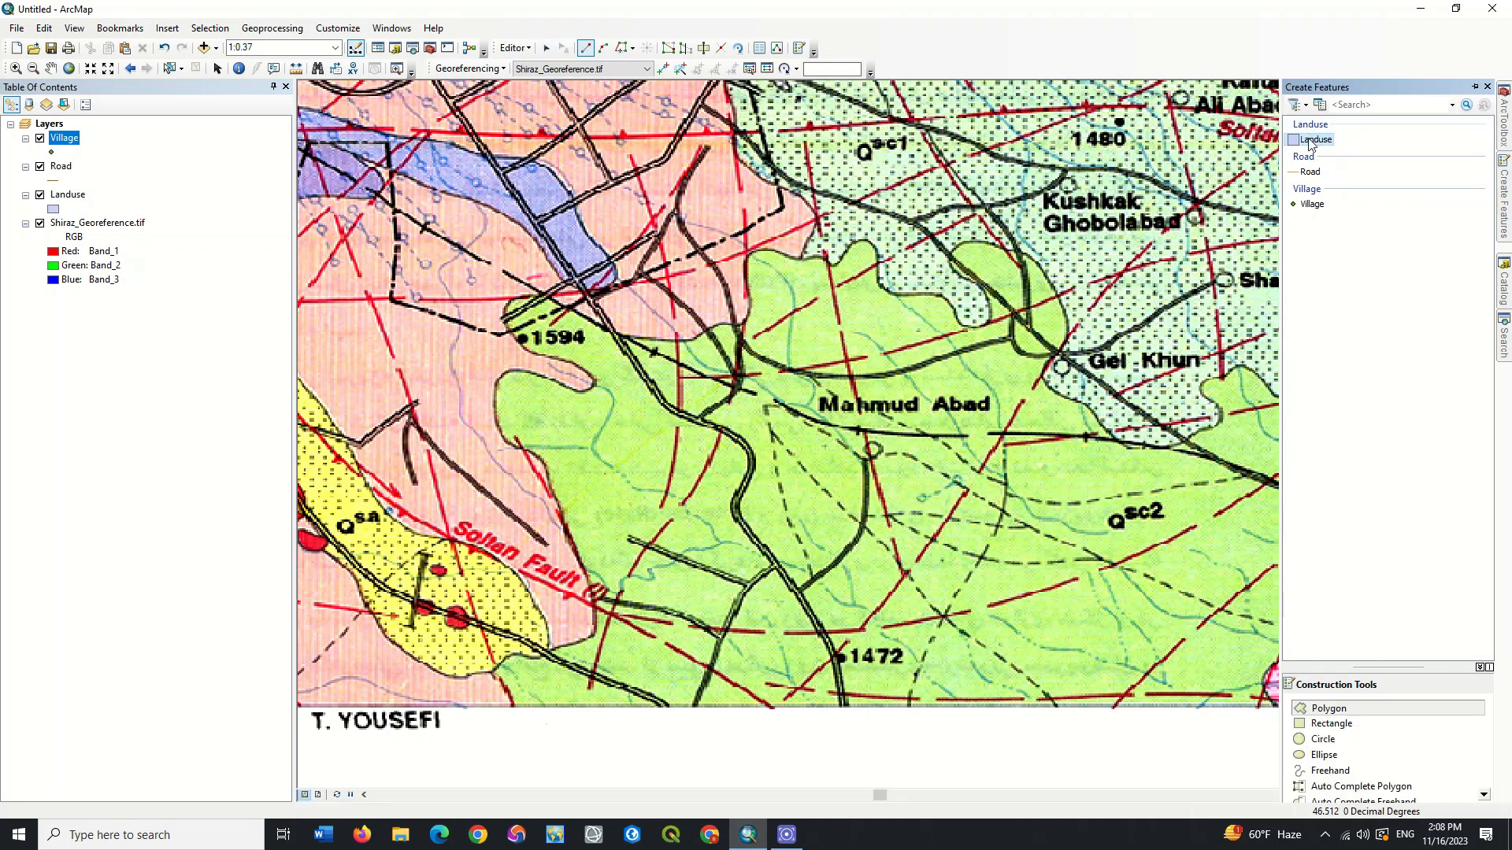
click(1310, 172)
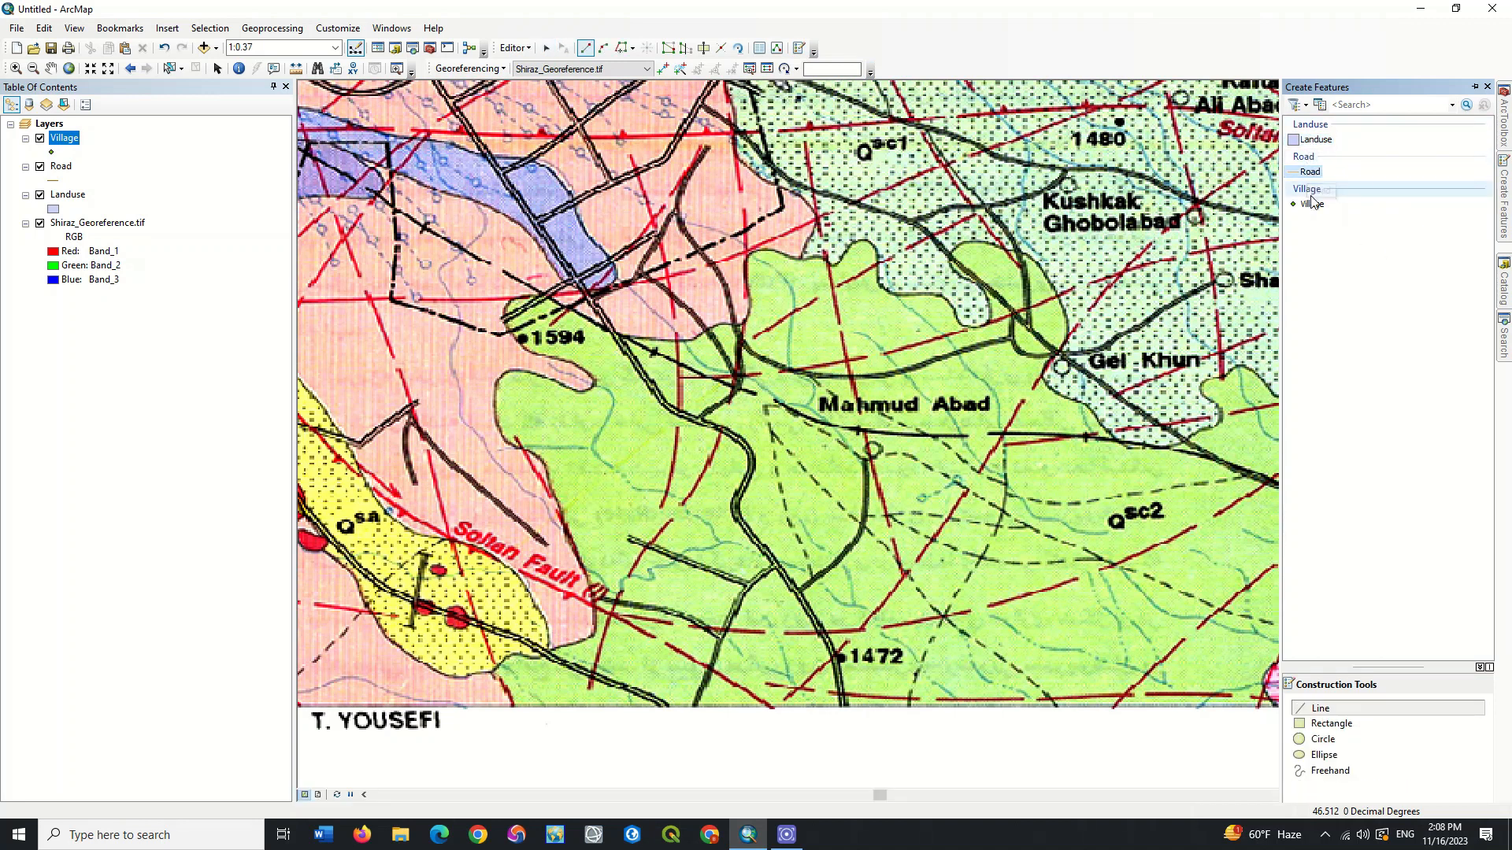
click(1312, 203)
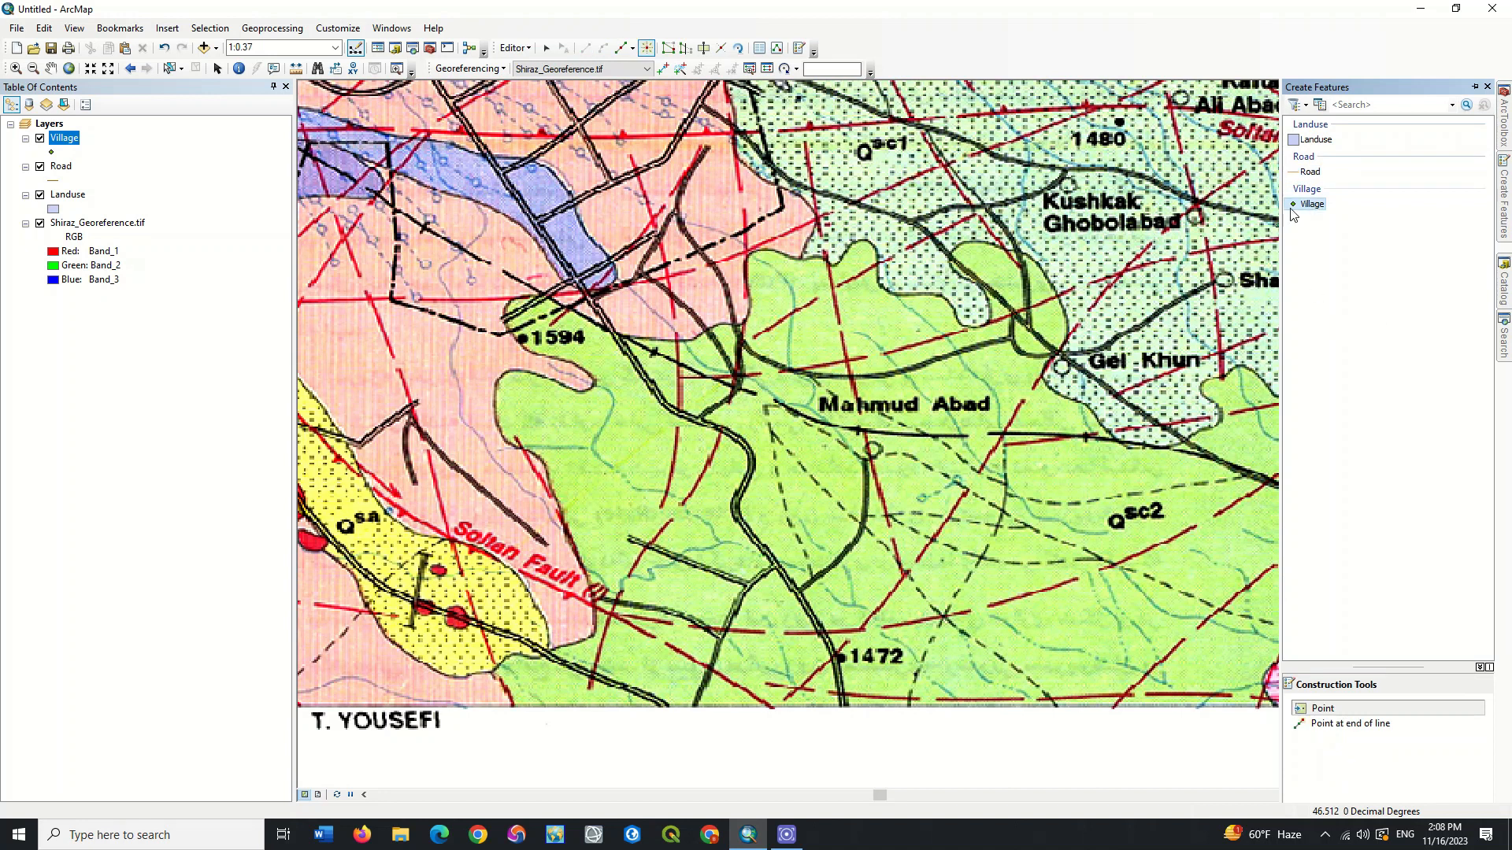
click(1306, 173)
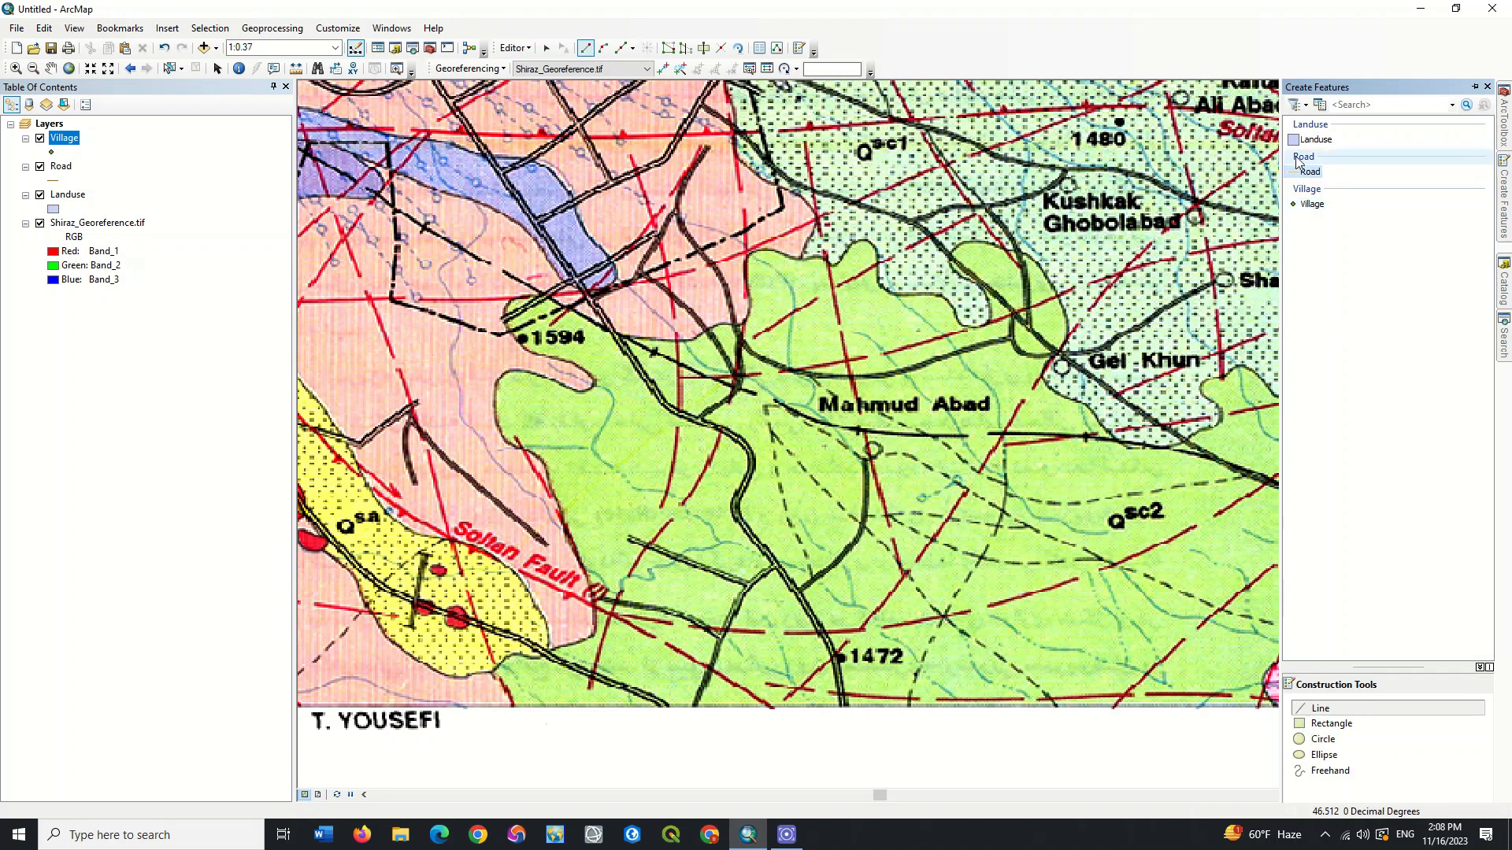
Choose the Landuse template, enlarge the Construction Tools area and pick the Polygon tool.
click(1315, 139)
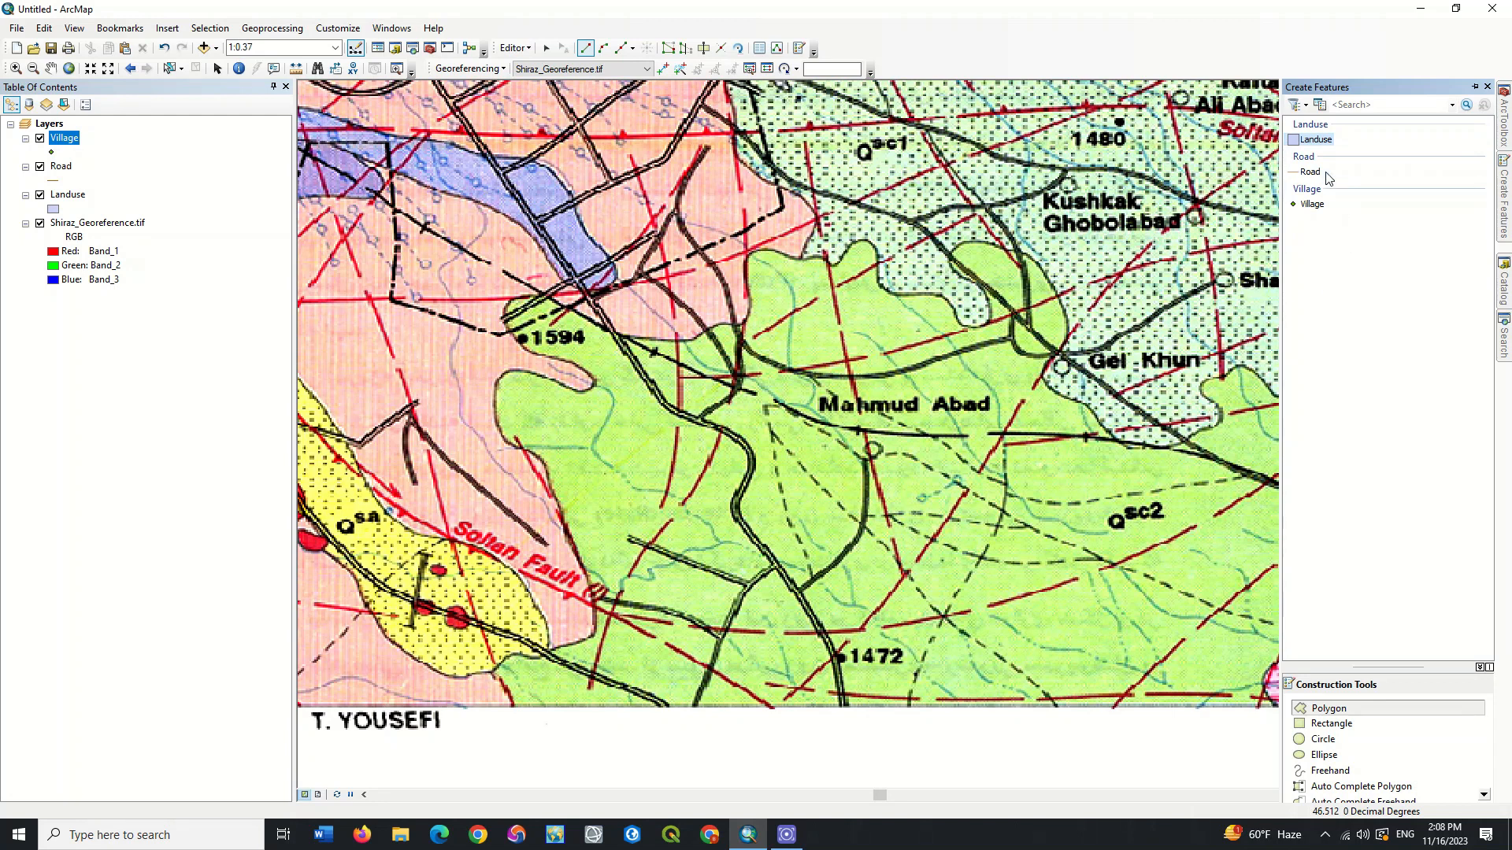
click(1346, 741)
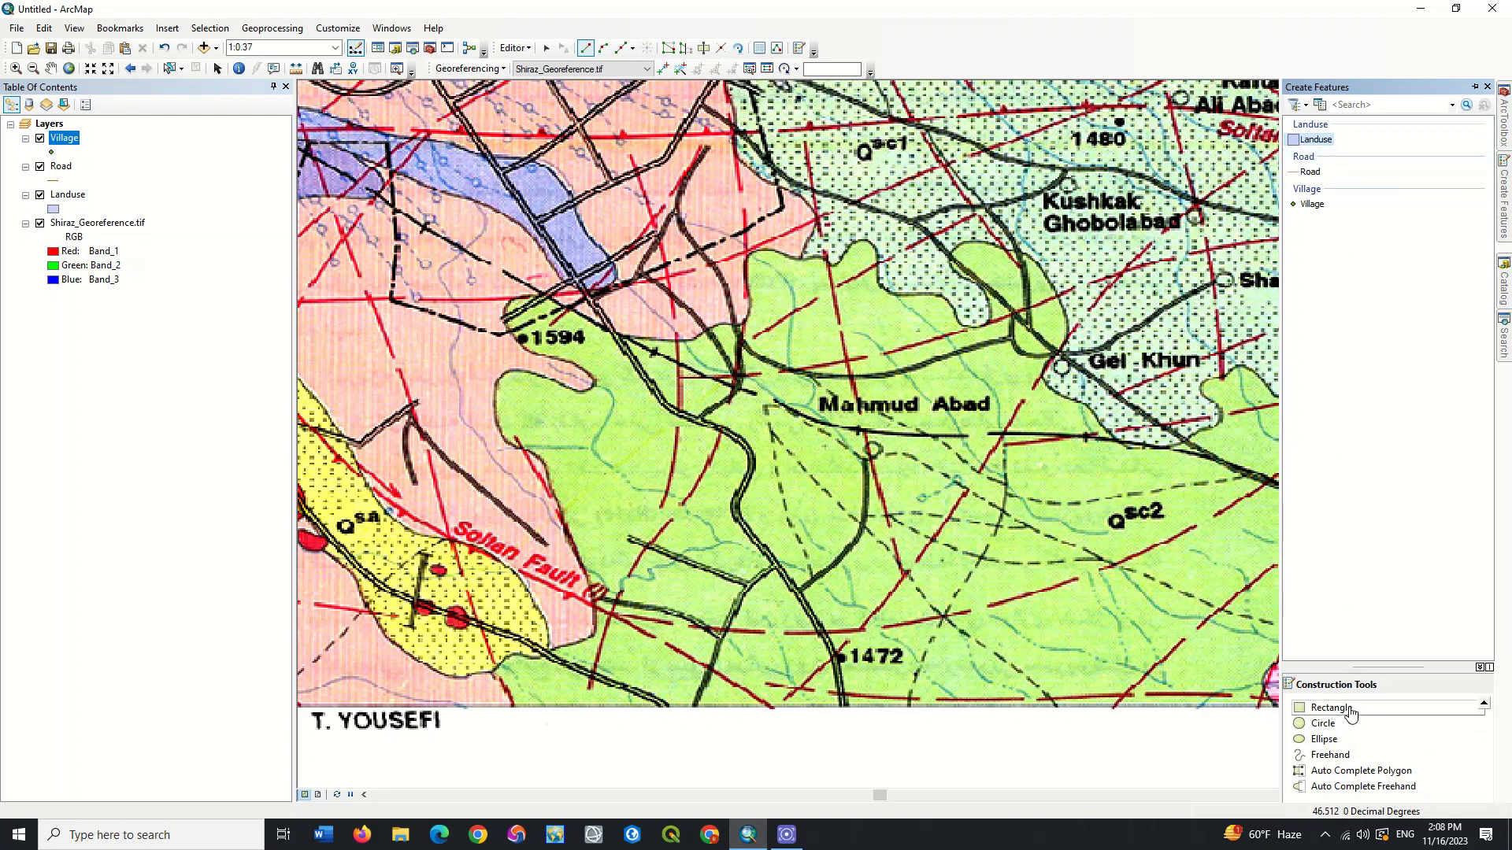
drag(1354, 664, 1350, 482)
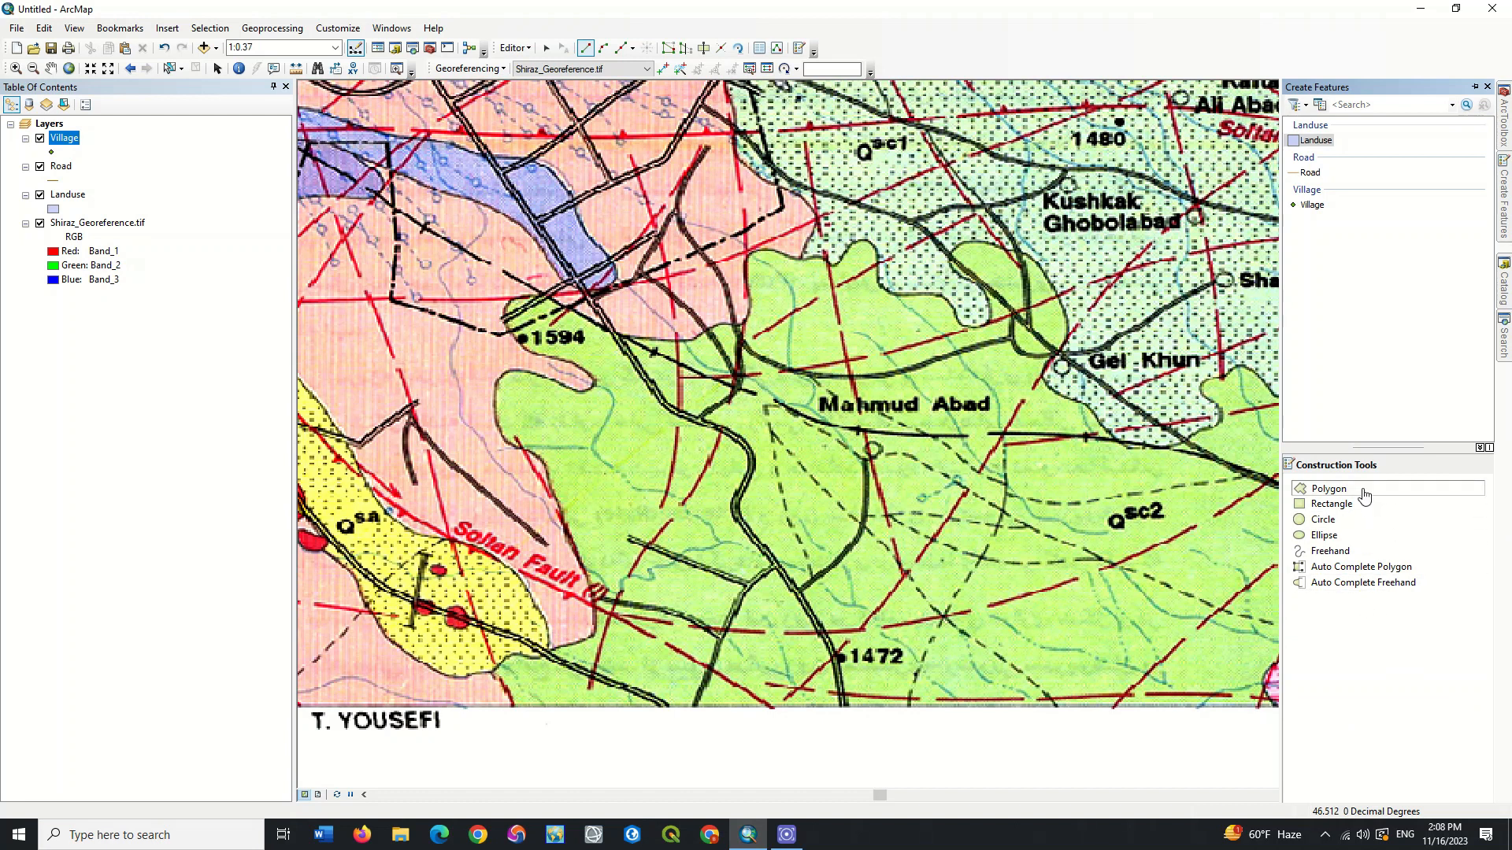
click(1364, 493)
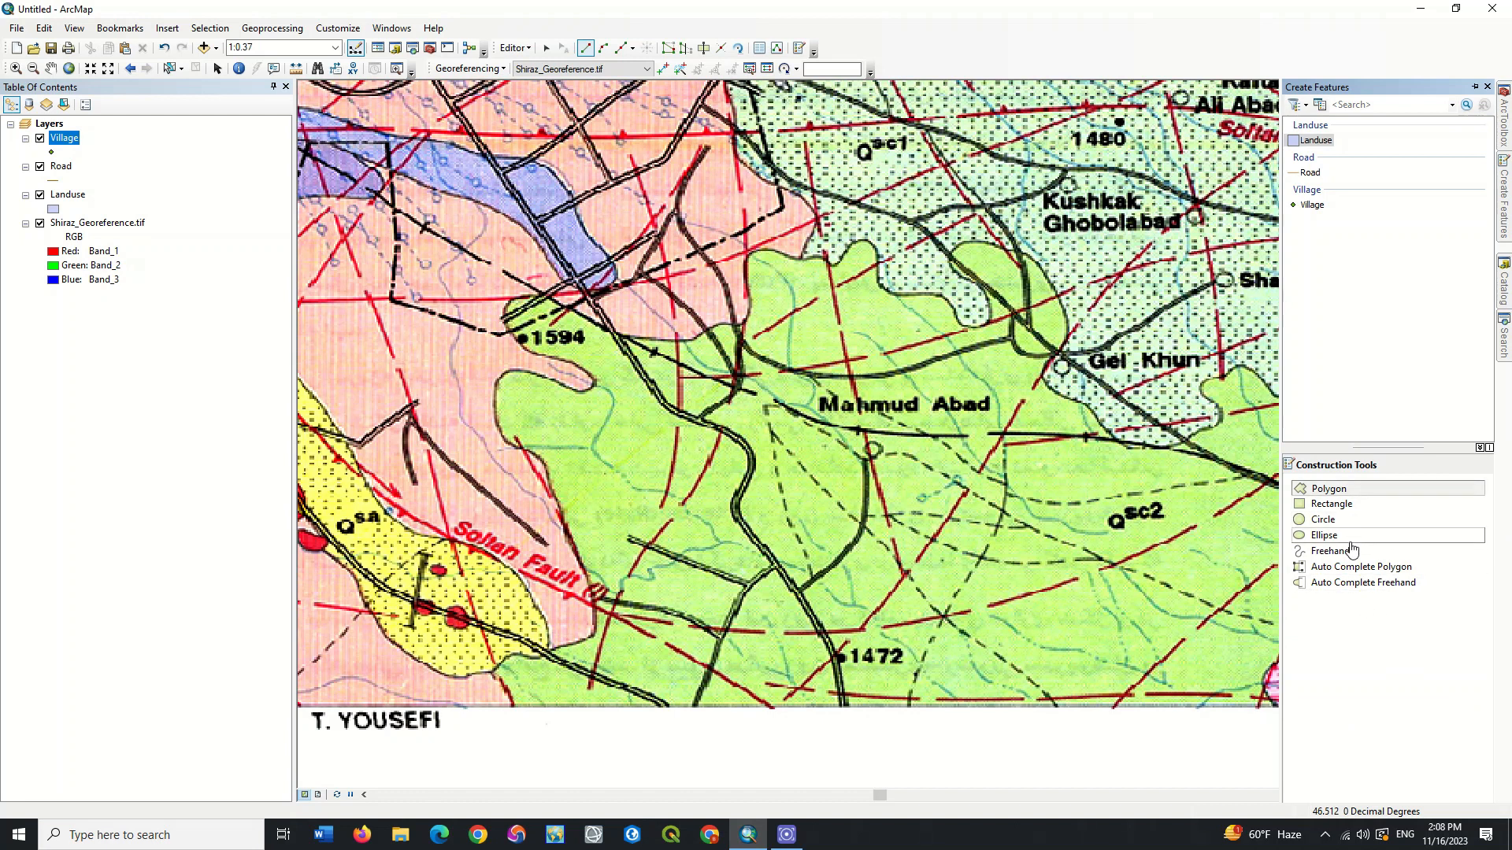
With the Village template, place seven village points across the green Qsc2 area around Mahmud Abad.
click(1310, 171)
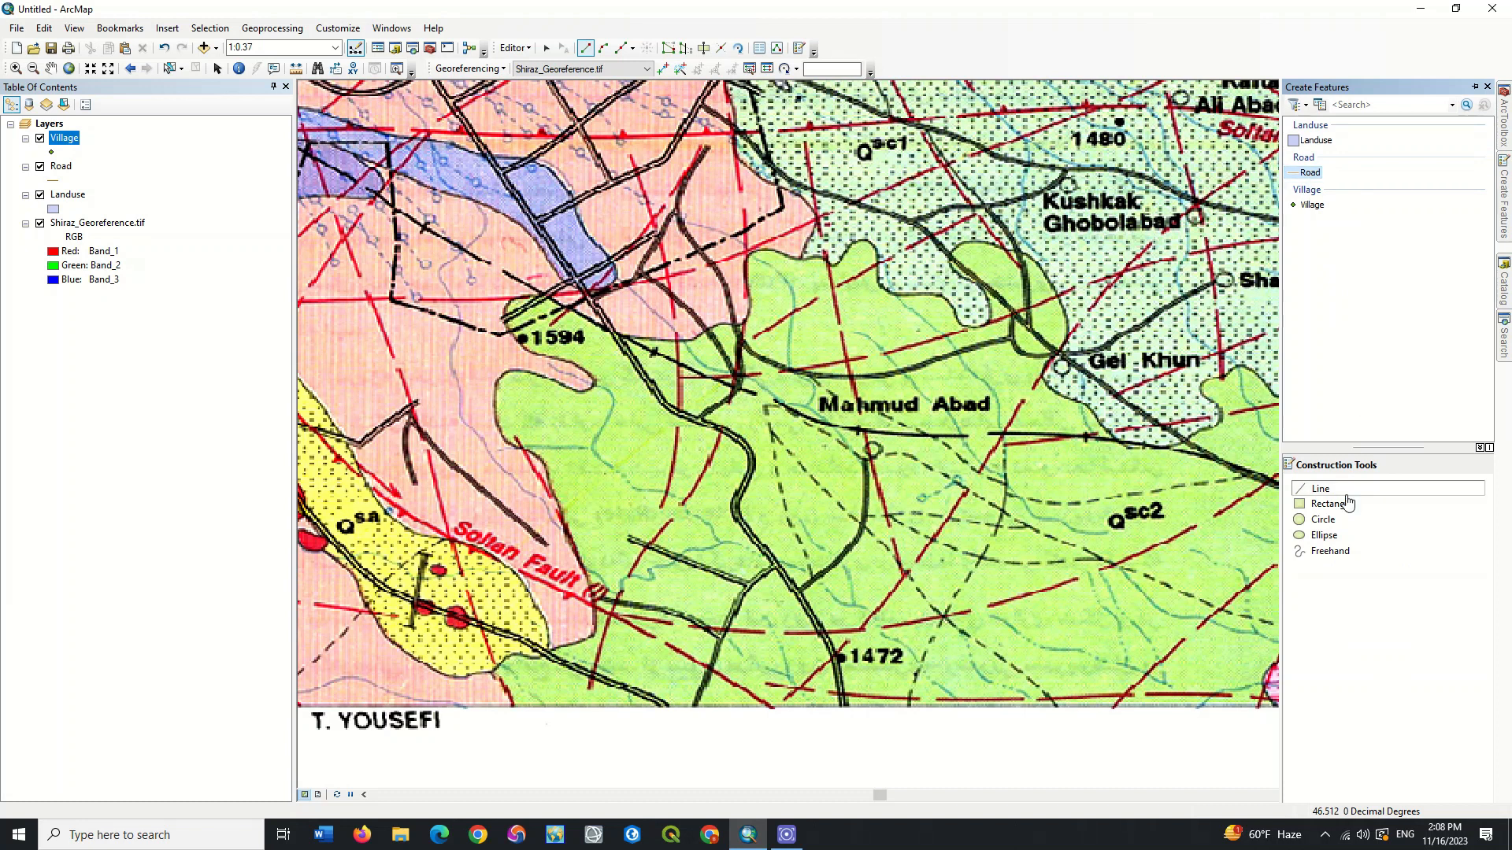
click(1312, 205)
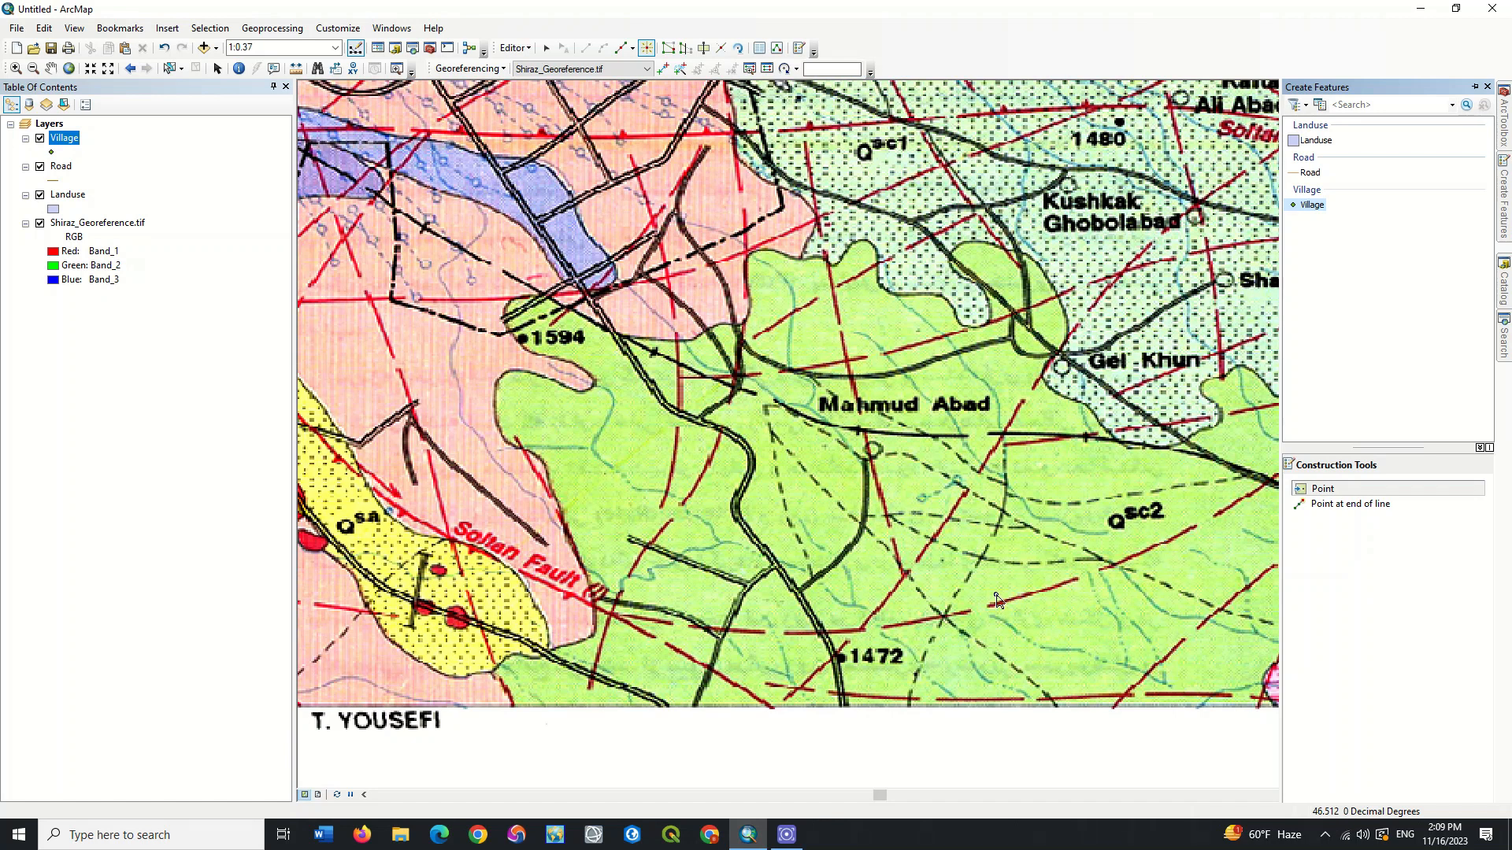
click(746, 561)
click(1184, 578)
click(921, 429)
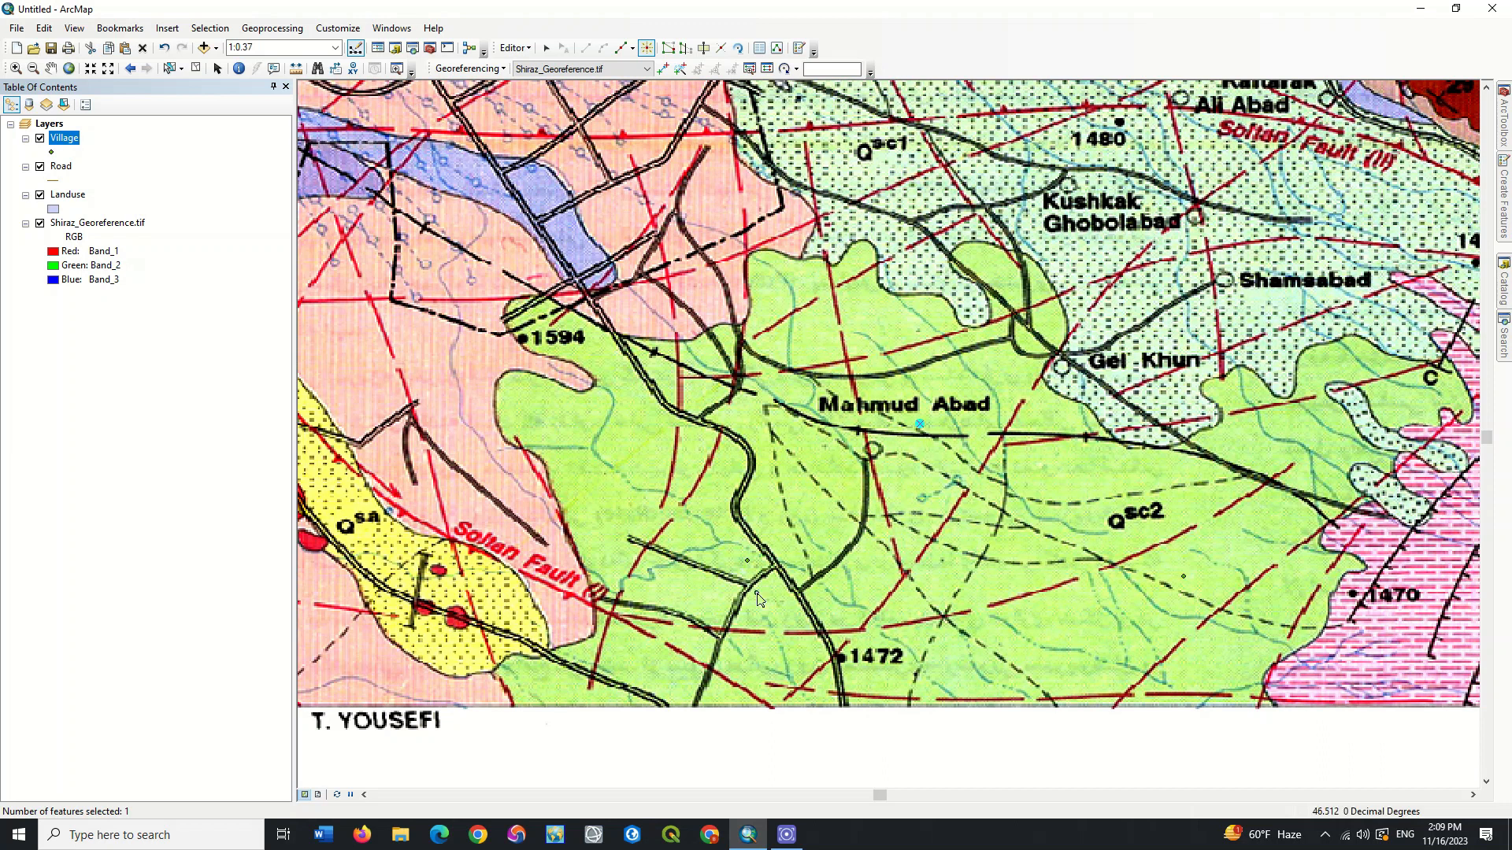
click(937, 578)
click(616, 435)
click(1067, 641)
click(1217, 648)
Change the Village layer's marker symbol to Triangle 1.
click(52, 152)
click(297, 256)
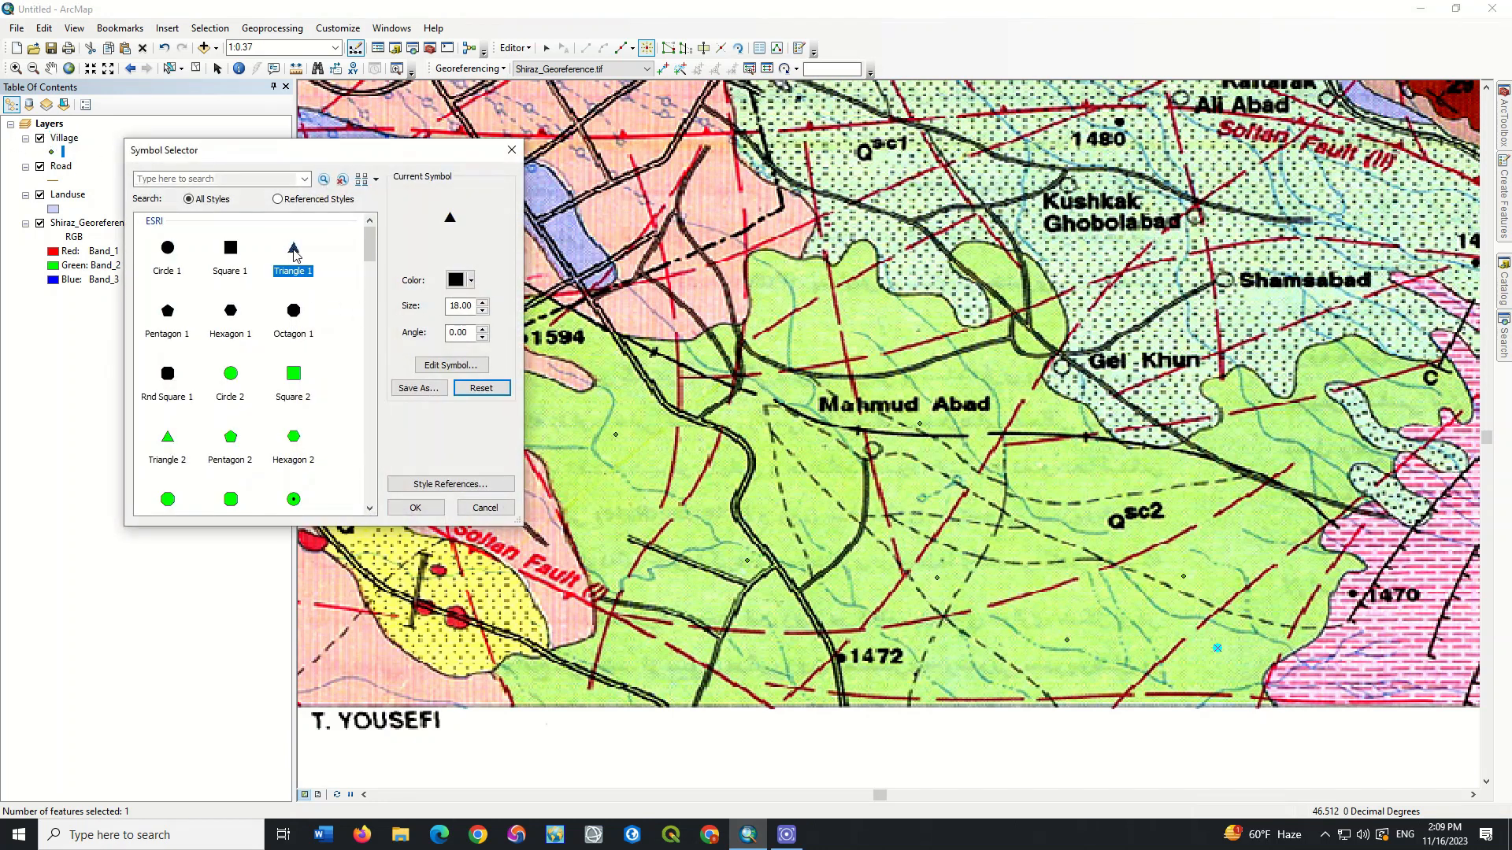
click(419, 506)
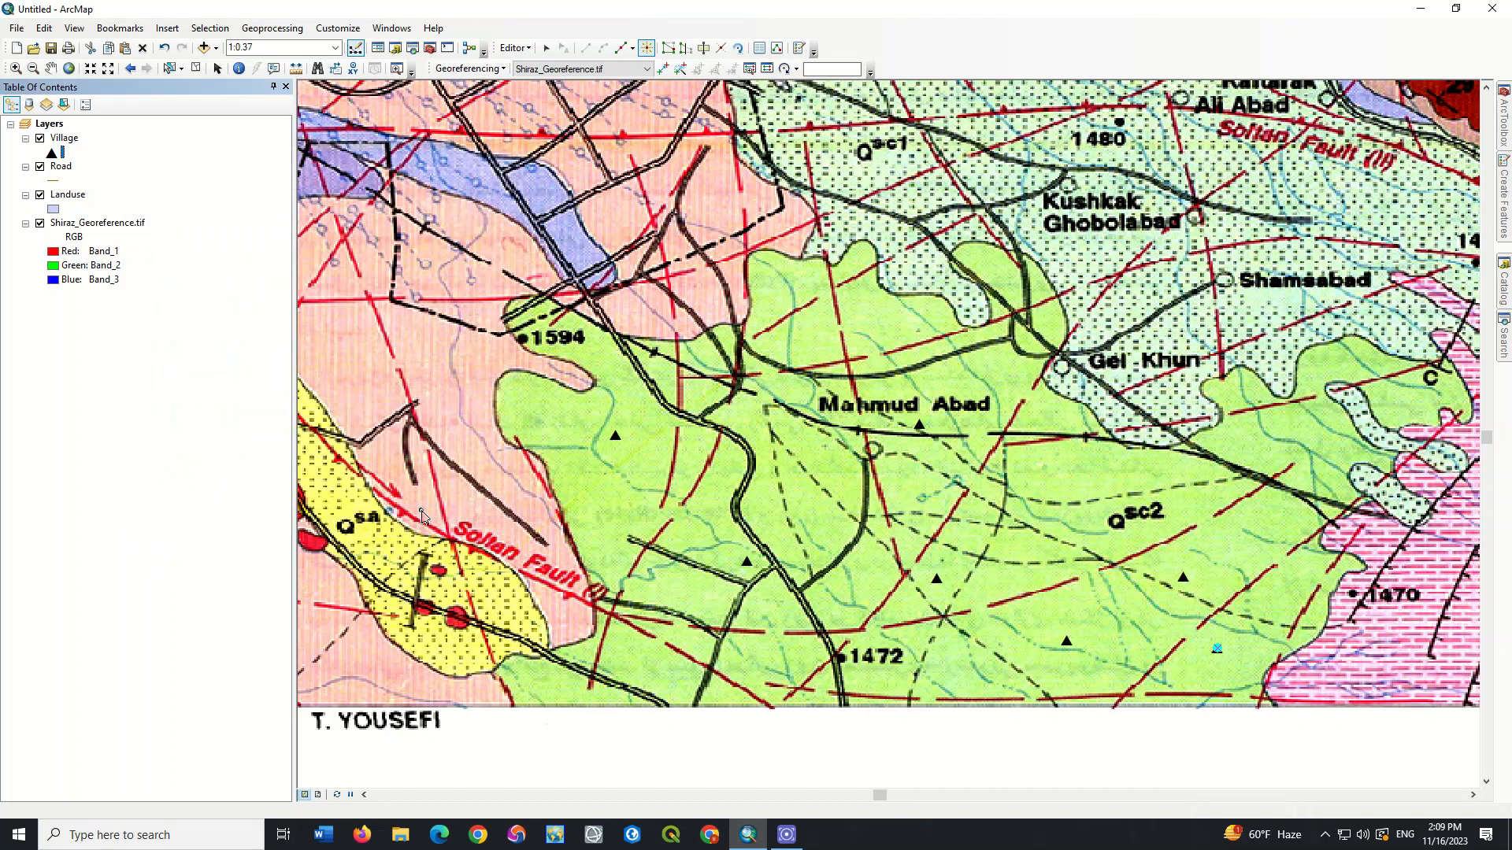
Check the records of the new points in the Village attribute table and close it.
click(69, 139)
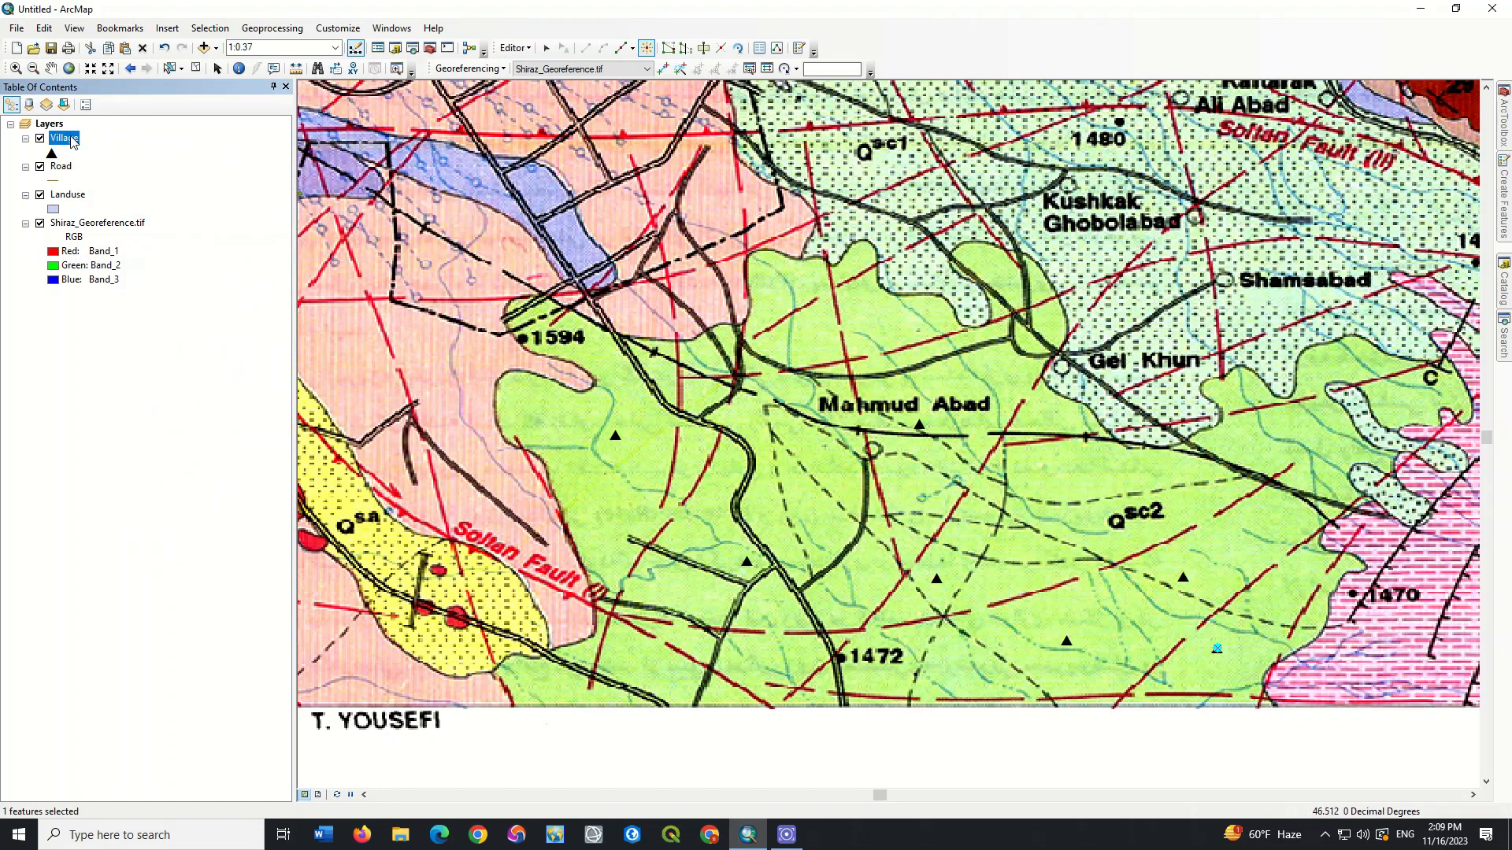
right_click(71, 140)
click(90, 178)
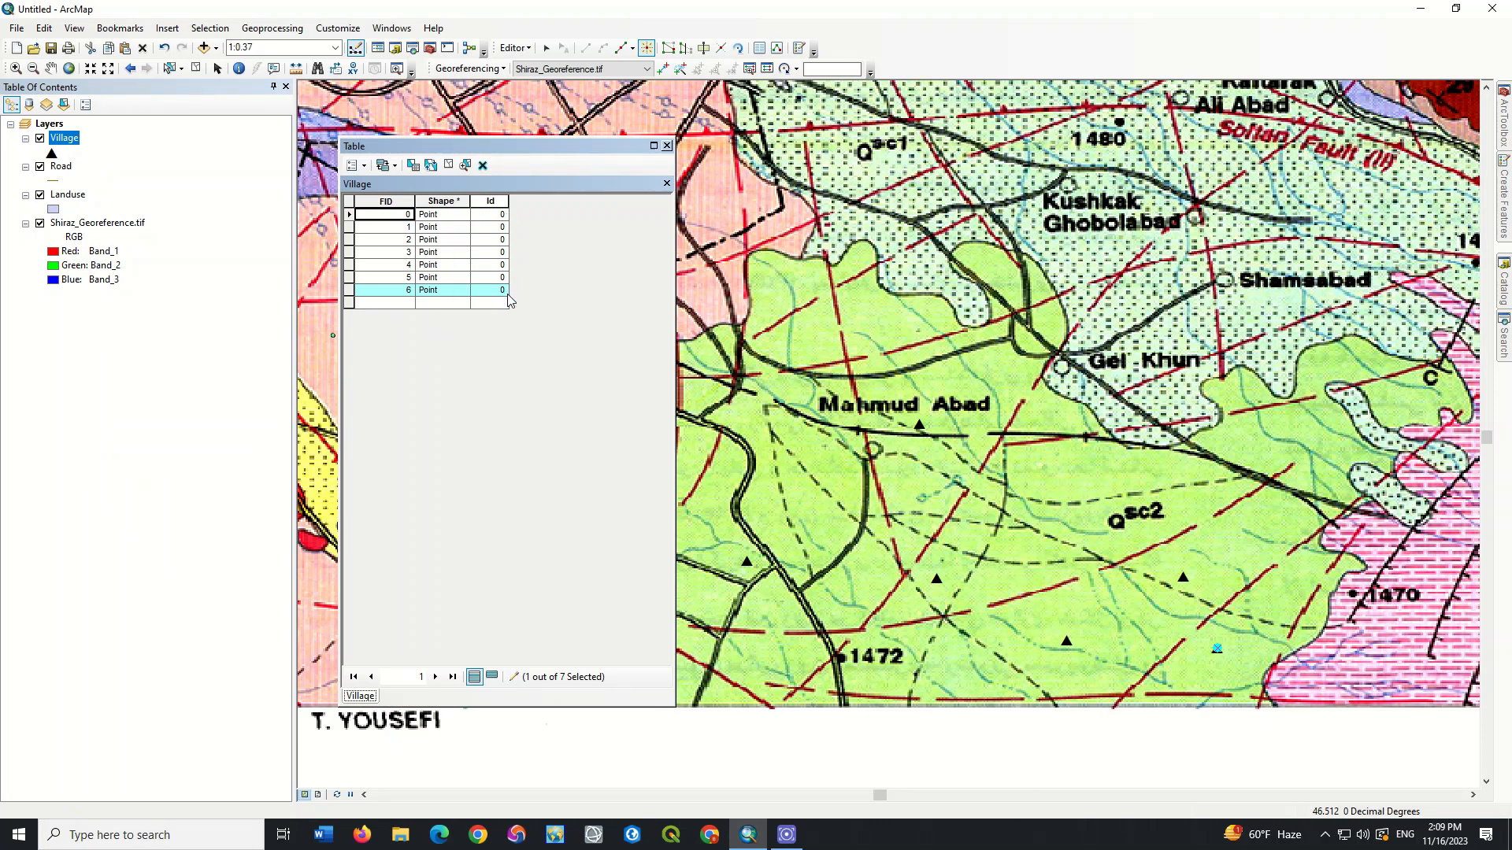
click(666, 146)
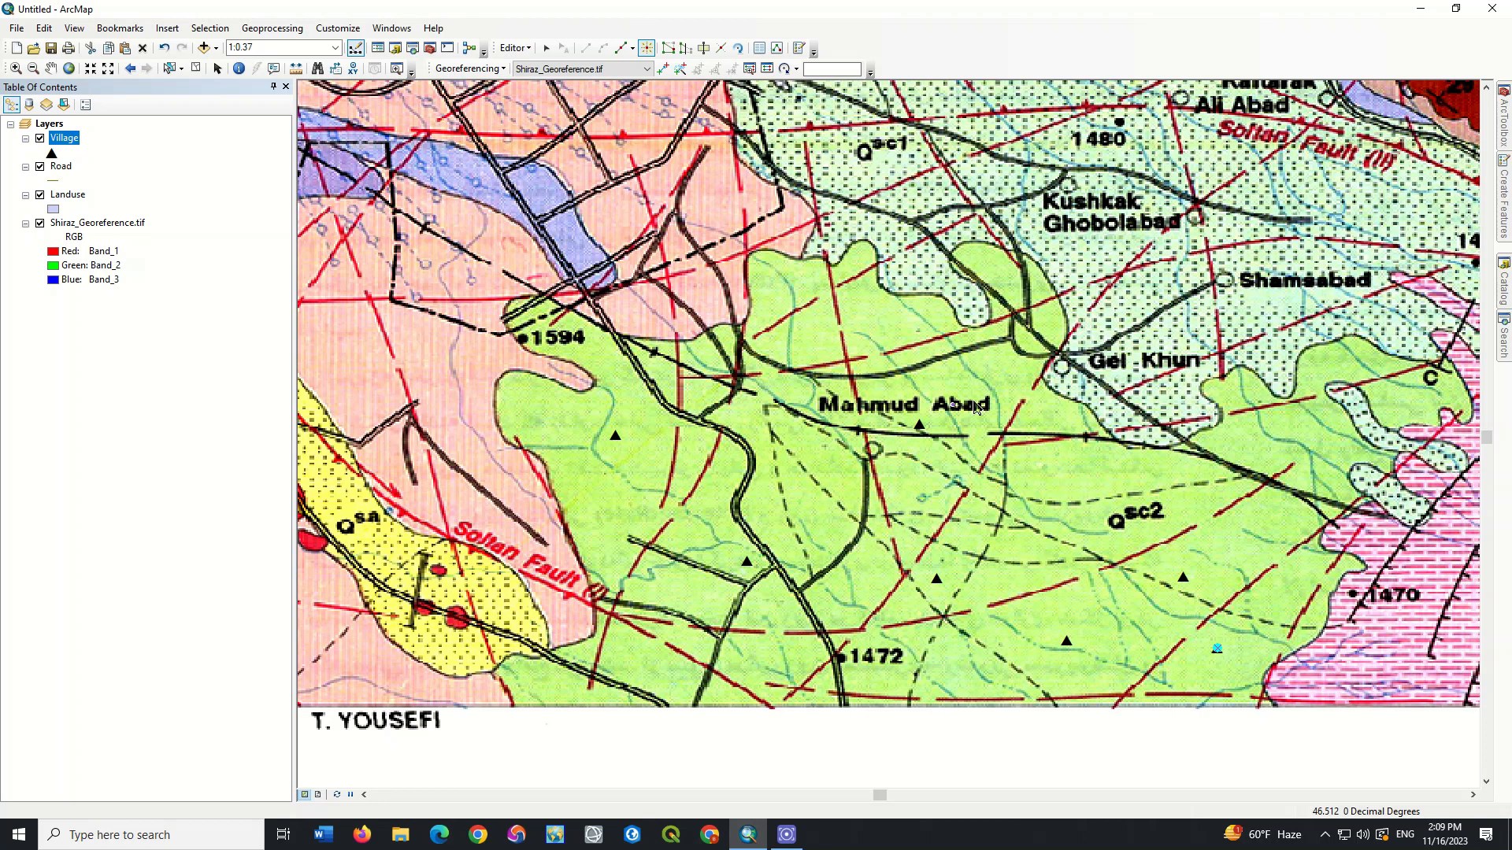
With the Road template, digitize the short curved road just west of Gel Khun.
click(1504, 201)
click(1310, 173)
click(1052, 356)
click(1030, 356)
click(1018, 348)
click(1014, 340)
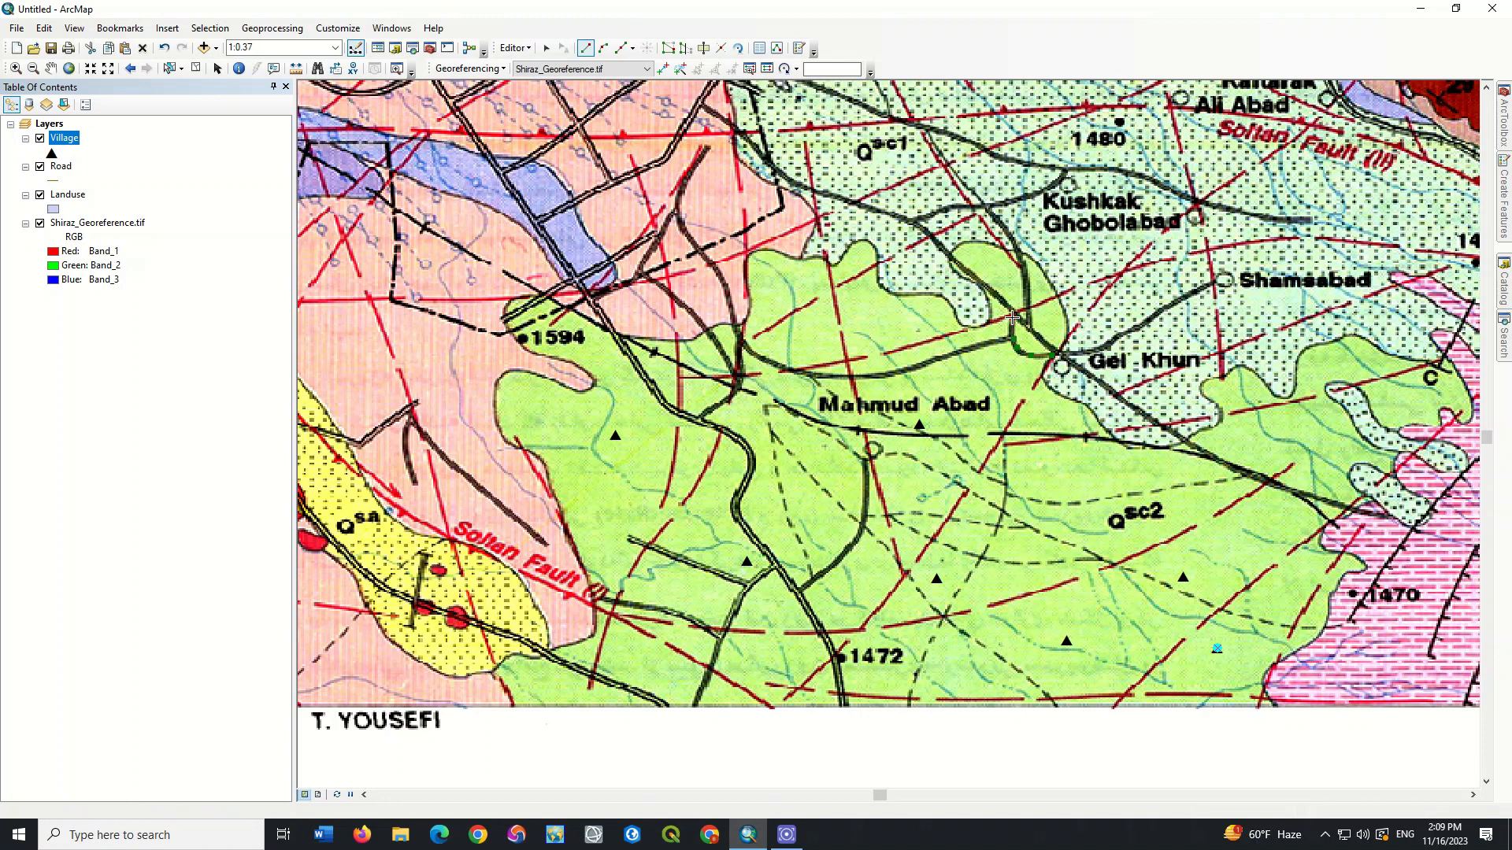
double_click(1016, 313)
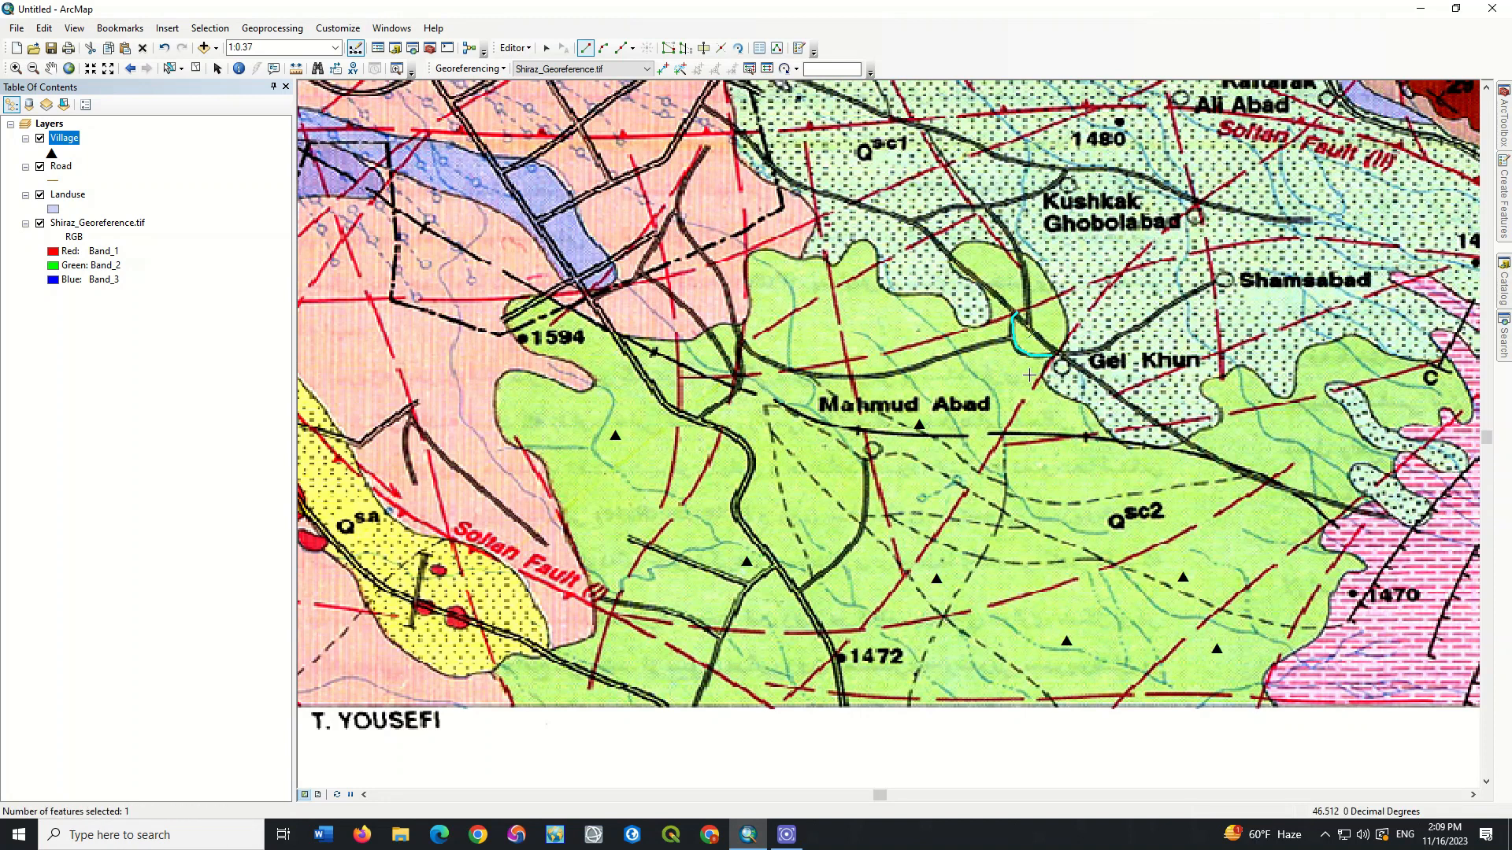
Digitize the straight road running northwest from Gel Khun and the short road branching north from it.
click(1055, 353)
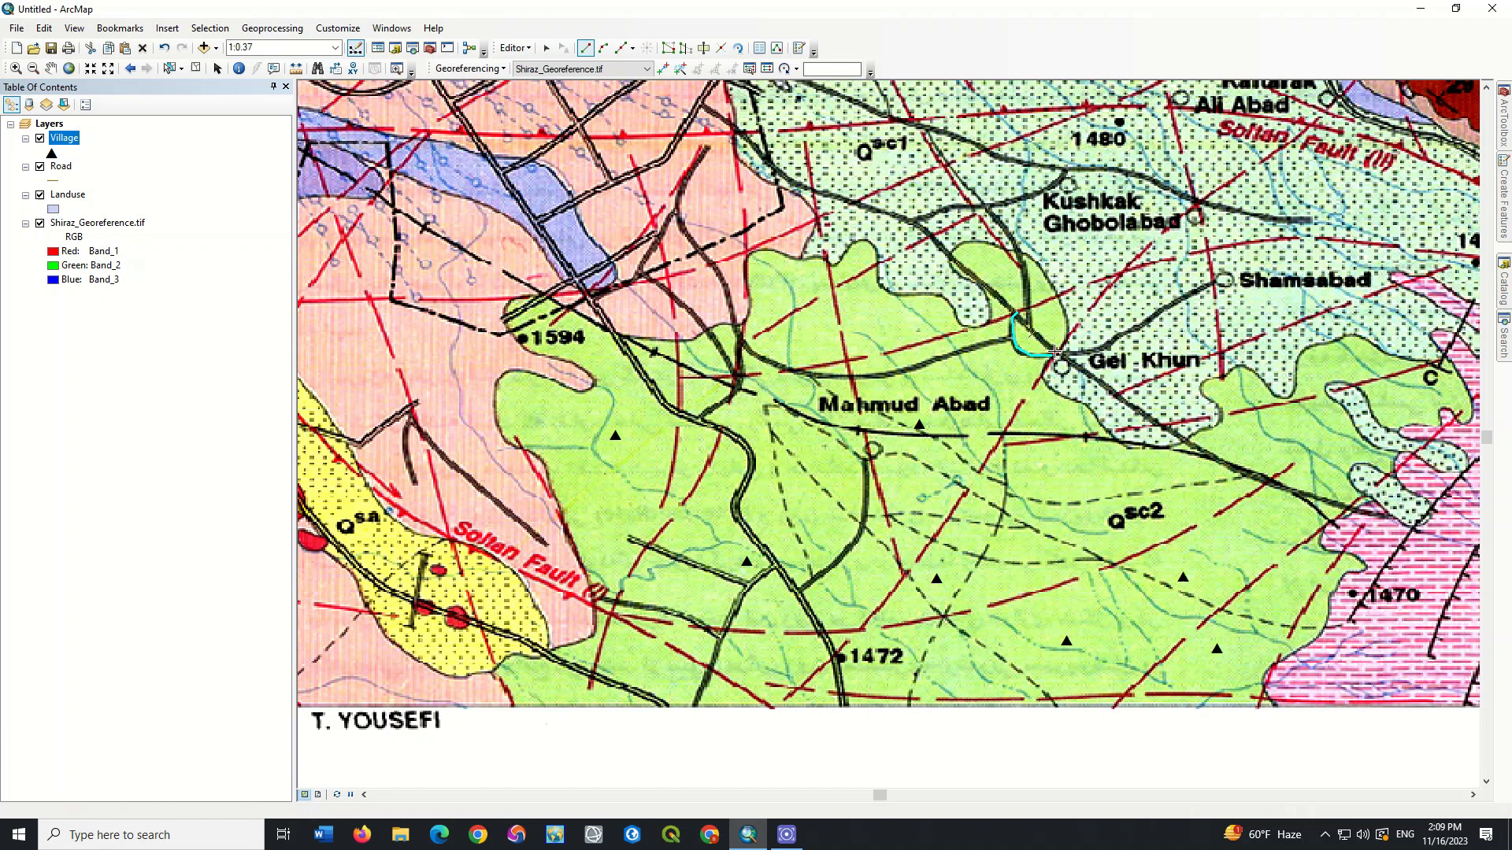
double_click(953, 258)
click(1029, 324)
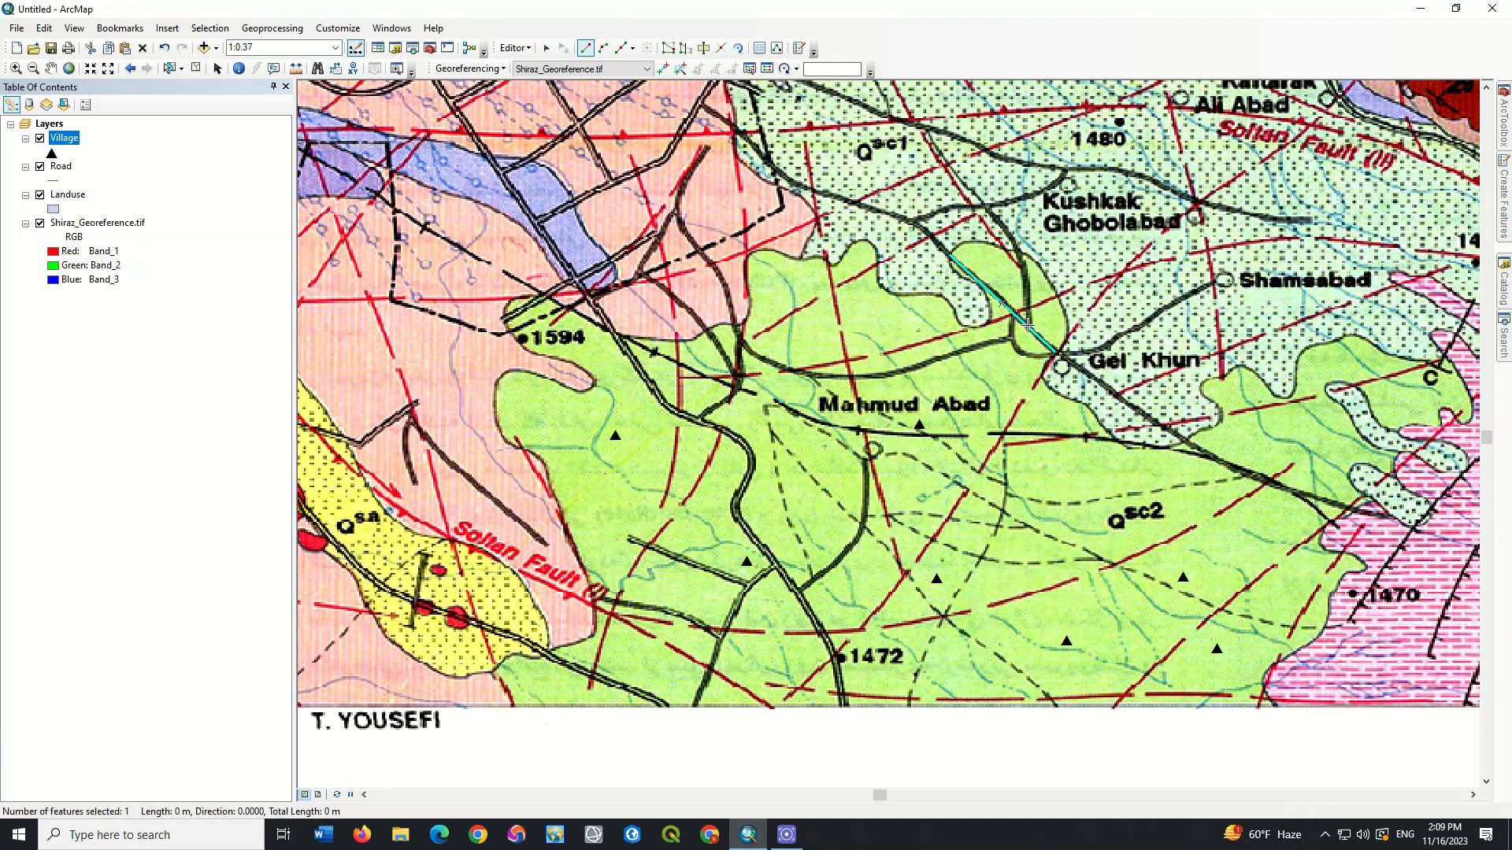
double_click(1017, 252)
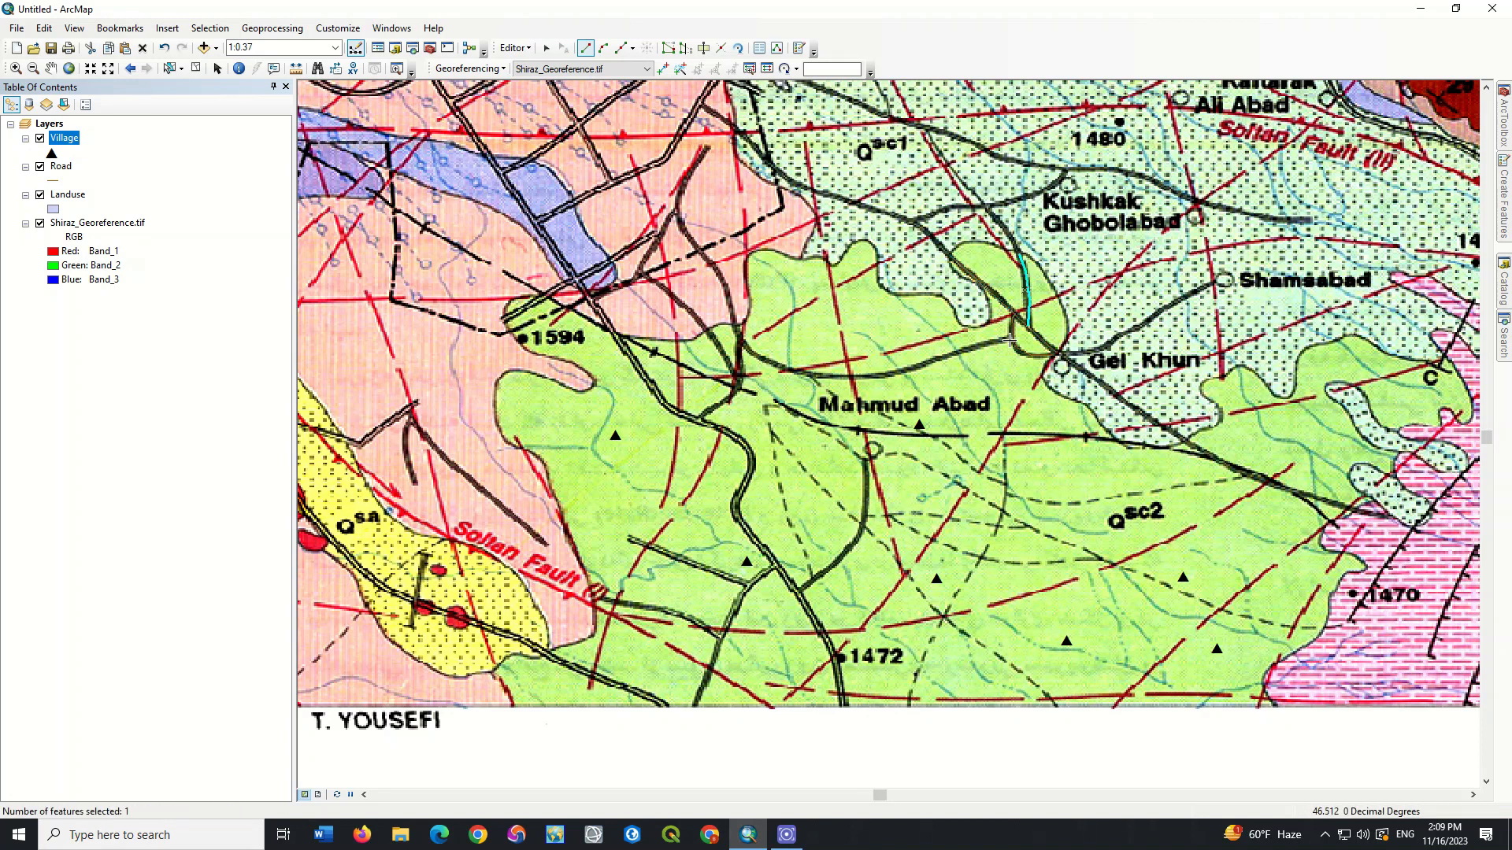
Digitize the road running west from Gel Khun past Mahmud Abad and its branch south to the main road.
click(1011, 337)
click(933, 362)
click(812, 374)
click(779, 367)
double_click(745, 344)
click(741, 340)
click(739, 378)
double_click(700, 415)
Digitize the short northwest branch and the long main road down past point 1472 to the map's lower edge.
click(740, 378)
double_click(707, 329)
click(615, 334)
click(663, 407)
click(703, 421)
click(745, 443)
click(732, 507)
click(776, 564)
click(823, 633)
click(836, 660)
double_click(845, 703)
Digitize the side roads west of the main road and the curved road running northeast toward Mahmud Abad.
click(694, 705)
click(733, 613)
click(747, 586)
double_click(628, 539)
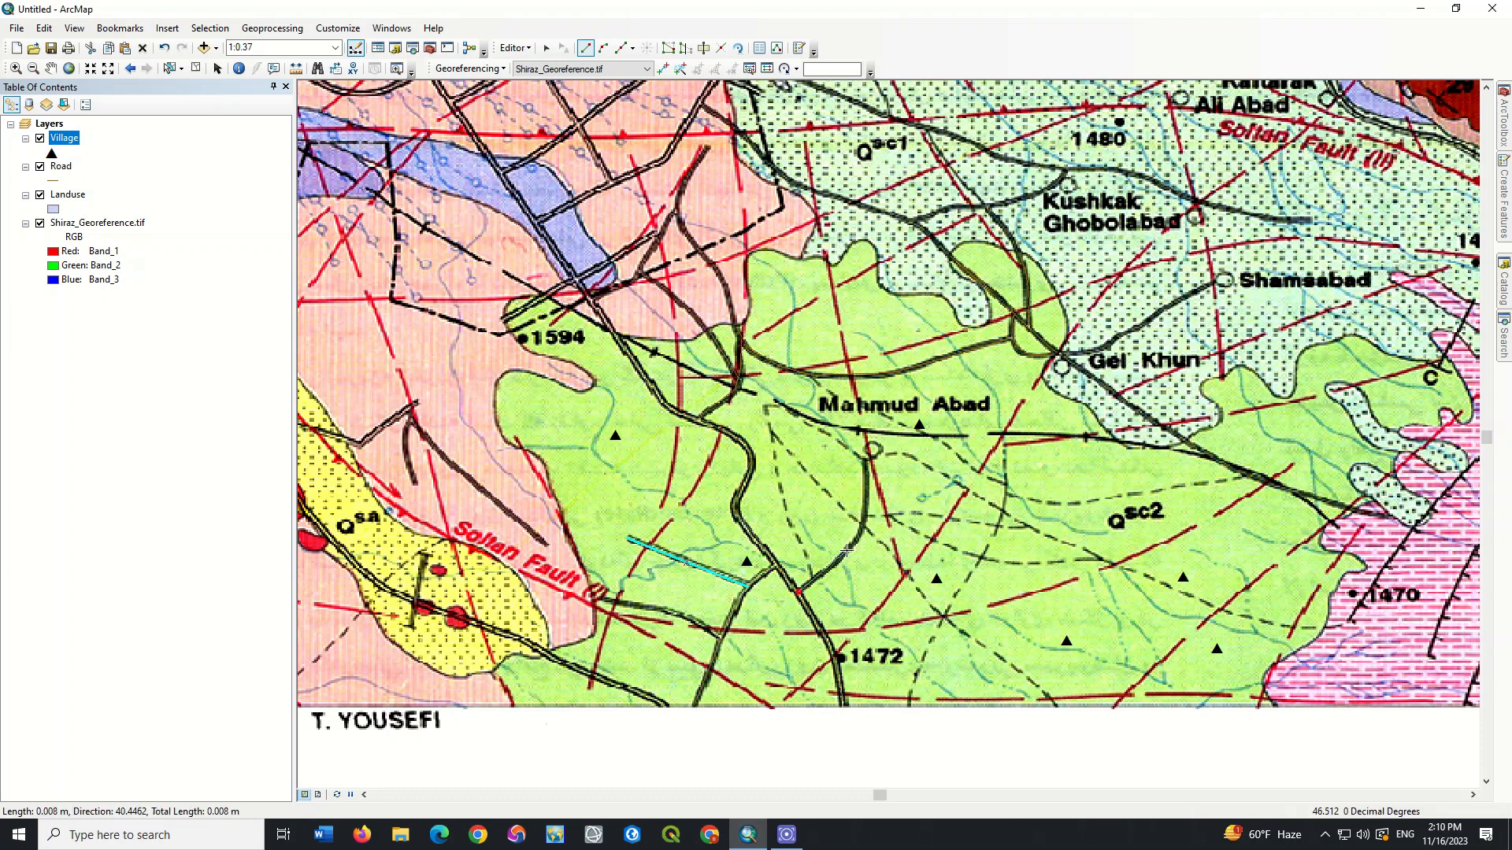
double_click(865, 456)
Digitize the two remaining southwestern roads, from the map's lower edge toward Qsa and near the Soltan Fault label.
click(666, 706)
double_click(540, 650)
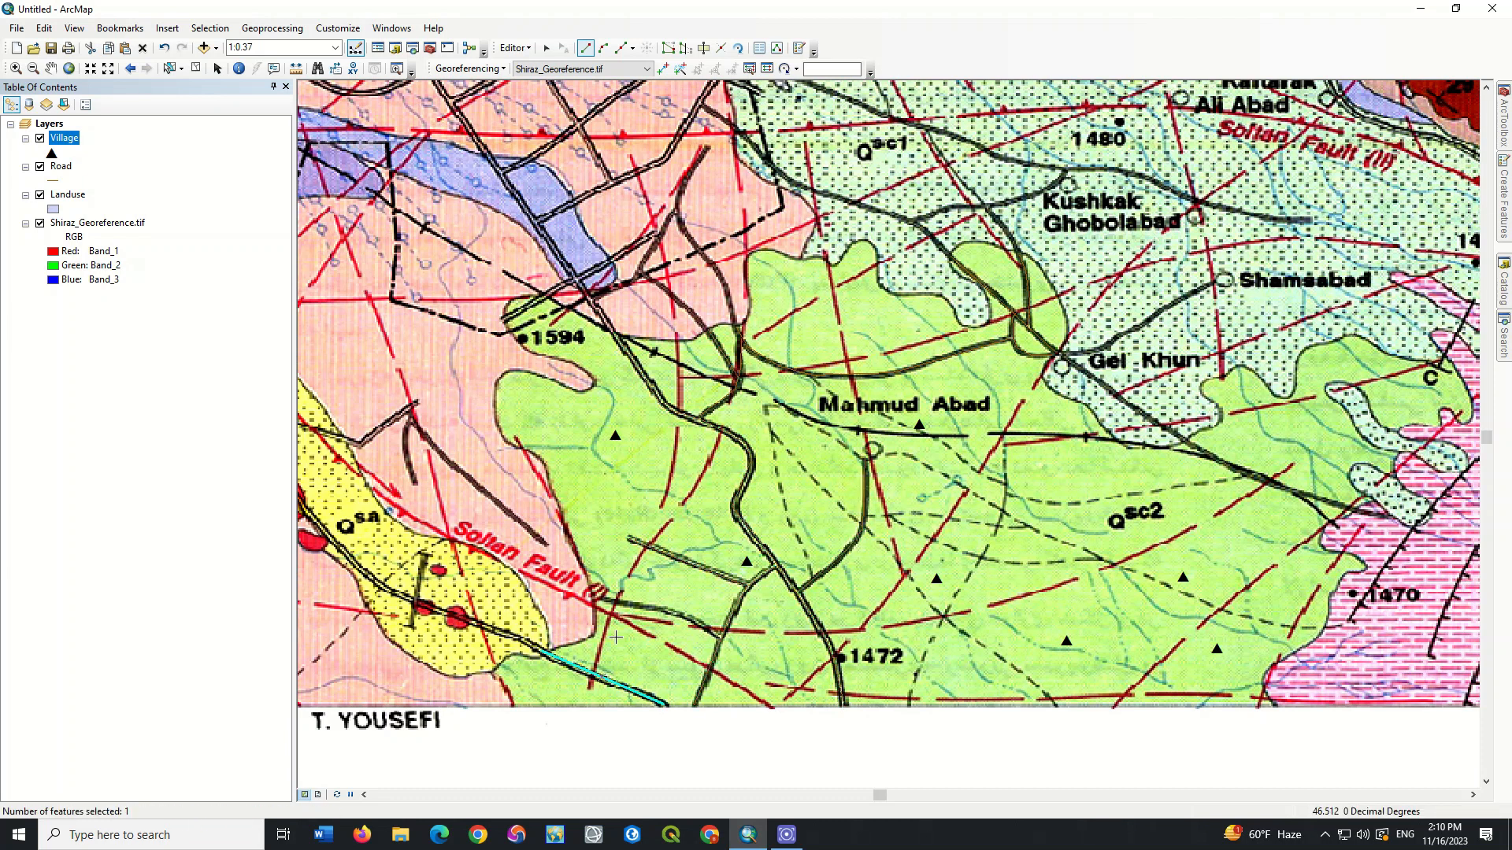
click(41, 224)
click(40, 225)
click(720, 634)
double_click(596, 598)
Match records to their digitized lines by selecting rows in the Road attribute table, and close it.
right_click(55, 166)
click(110, 213)
click(348, 265)
click(349, 315)
click(349, 327)
click(666, 145)
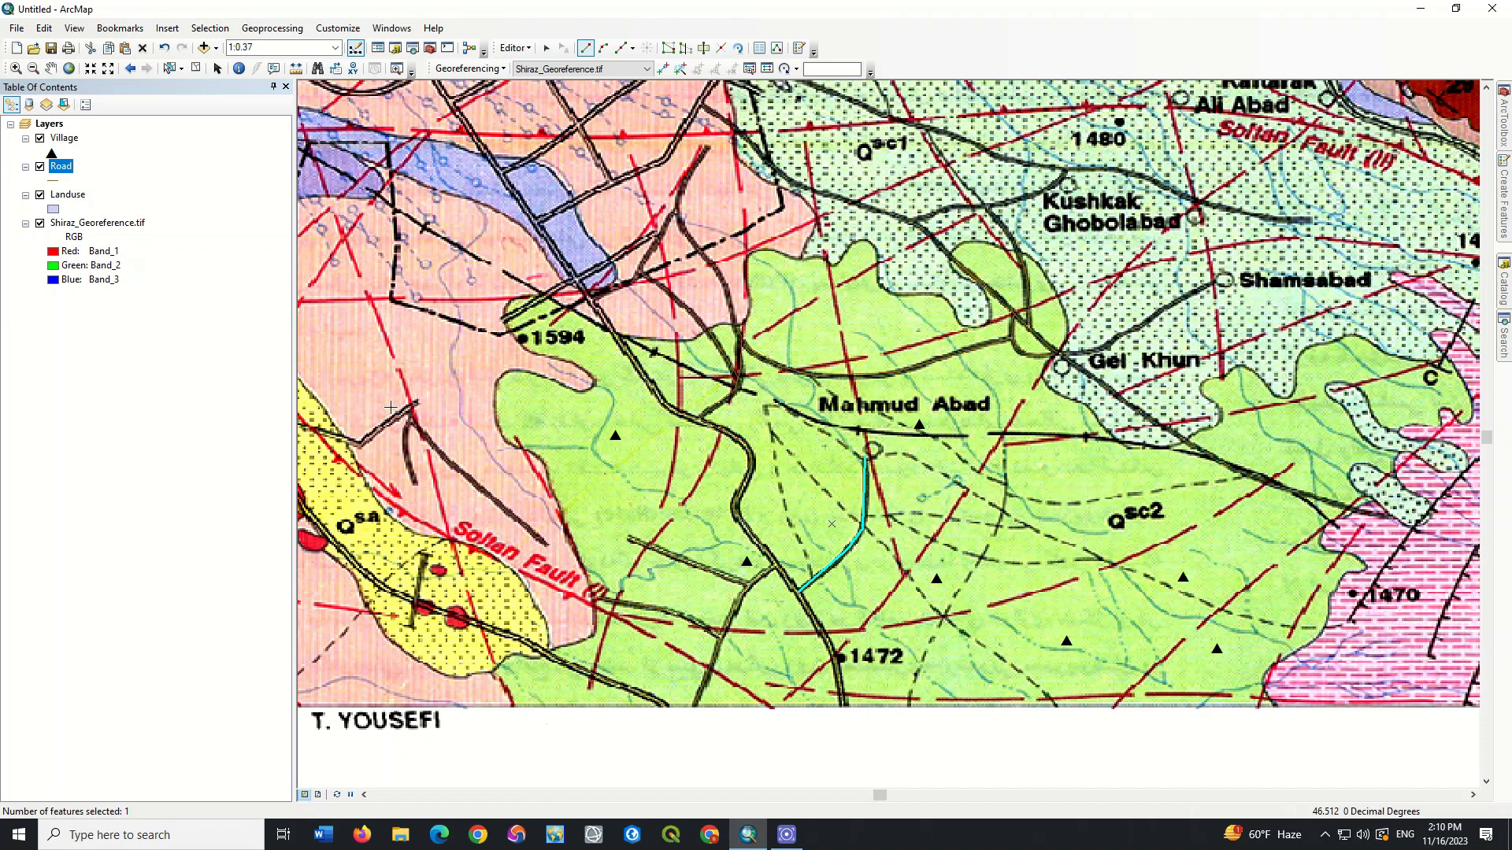
With the Landuse template and Polygon tool, digitize a large polygon between the yellow Qsa area and the green Qsc2 boundary.
click(1503, 201)
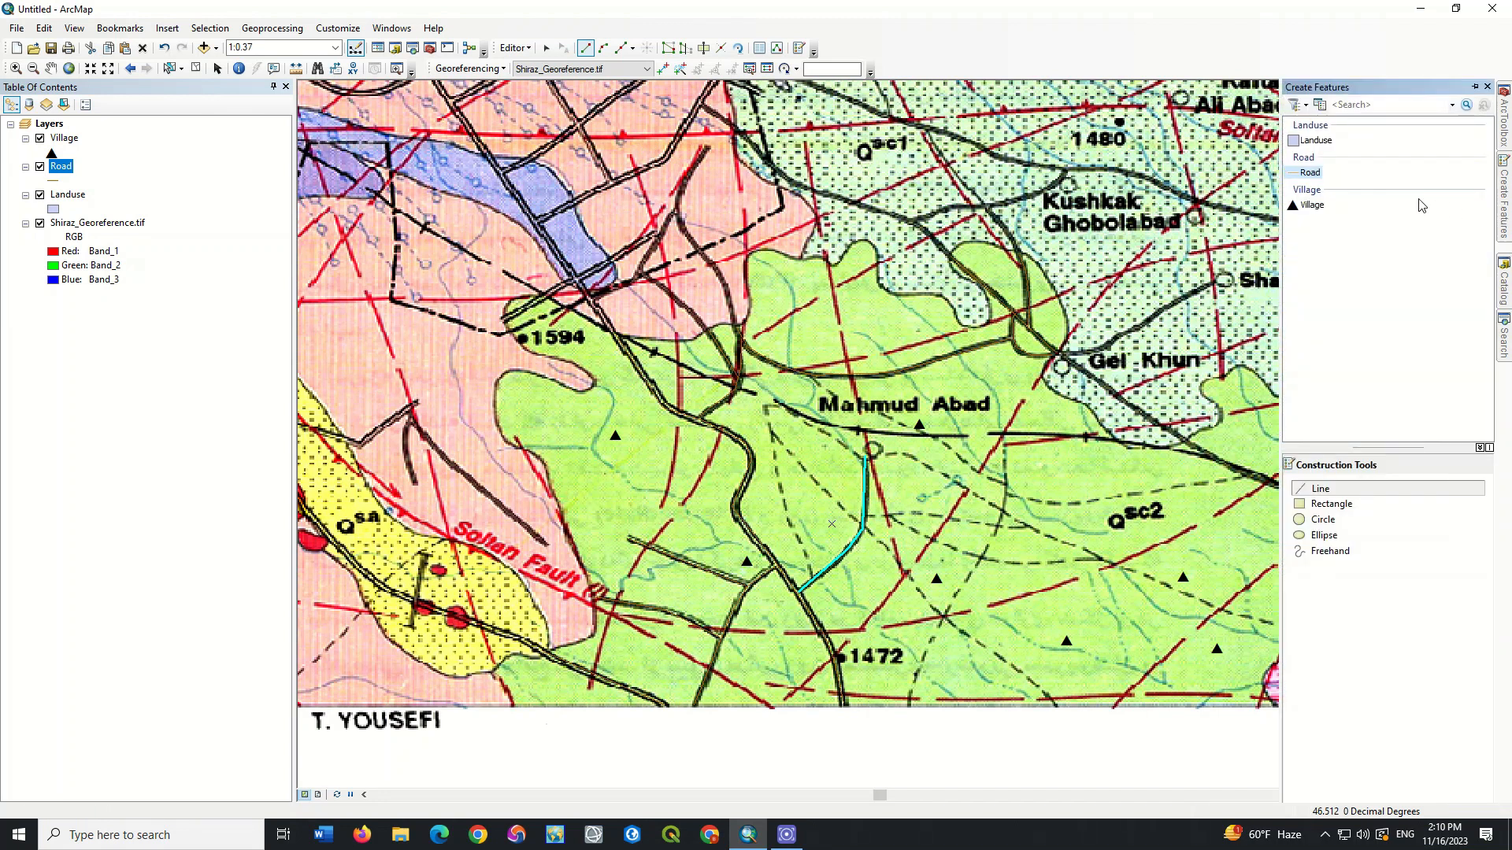
click(1307, 140)
click(1368, 490)
click(512, 703)
click(489, 673)
click(509, 656)
click(533, 657)
click(589, 634)
click(585, 570)
click(549, 483)
click(542, 462)
click(532, 450)
click(518, 448)
click(500, 436)
click(388, 511)
click(419, 536)
click(480, 549)
click(525, 584)
click(545, 628)
double_click(541, 654)
Digitize a small four-sided Landuse polygon just south of point 1594.
click(523, 361)
click(572, 387)
click(587, 379)
double_click(551, 358)
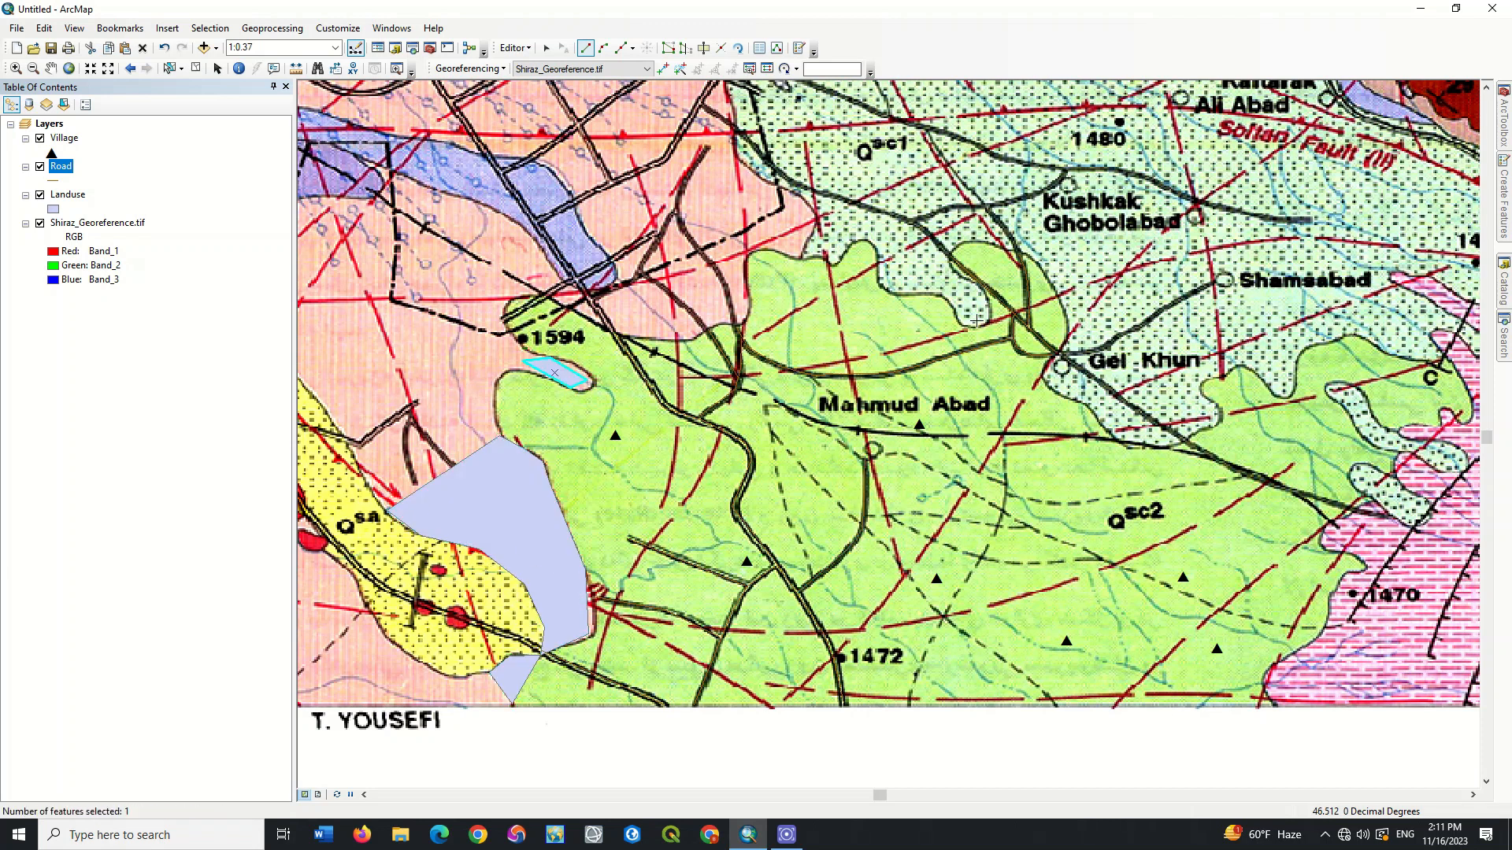
Digitize a Landuse polygon between Gel Khun and Shamsabad.
click(1065, 308)
click(1065, 350)
click(1092, 351)
click(1110, 341)
click(1136, 330)
click(1169, 305)
click(1212, 277)
click(1205, 251)
double_click(1106, 276)
Digitize a large Landuse polygon south of the Qsc2 label, reaching the map's lower edge.
click(981, 557)
click(942, 614)
click(970, 634)
click(1041, 684)
click(1055, 702)
click(1119, 704)
click(1219, 607)
click(1114, 560)
click(1094, 560)
click(1029, 562)
double_click(989, 557)
Digitize an elongated Landuse polygon above the Qsc2 label, along the road southeast of Gel Khun.
click(1006, 495)
click(1004, 445)
click(1108, 435)
click(1180, 448)
click(1209, 459)
double_click(1261, 479)
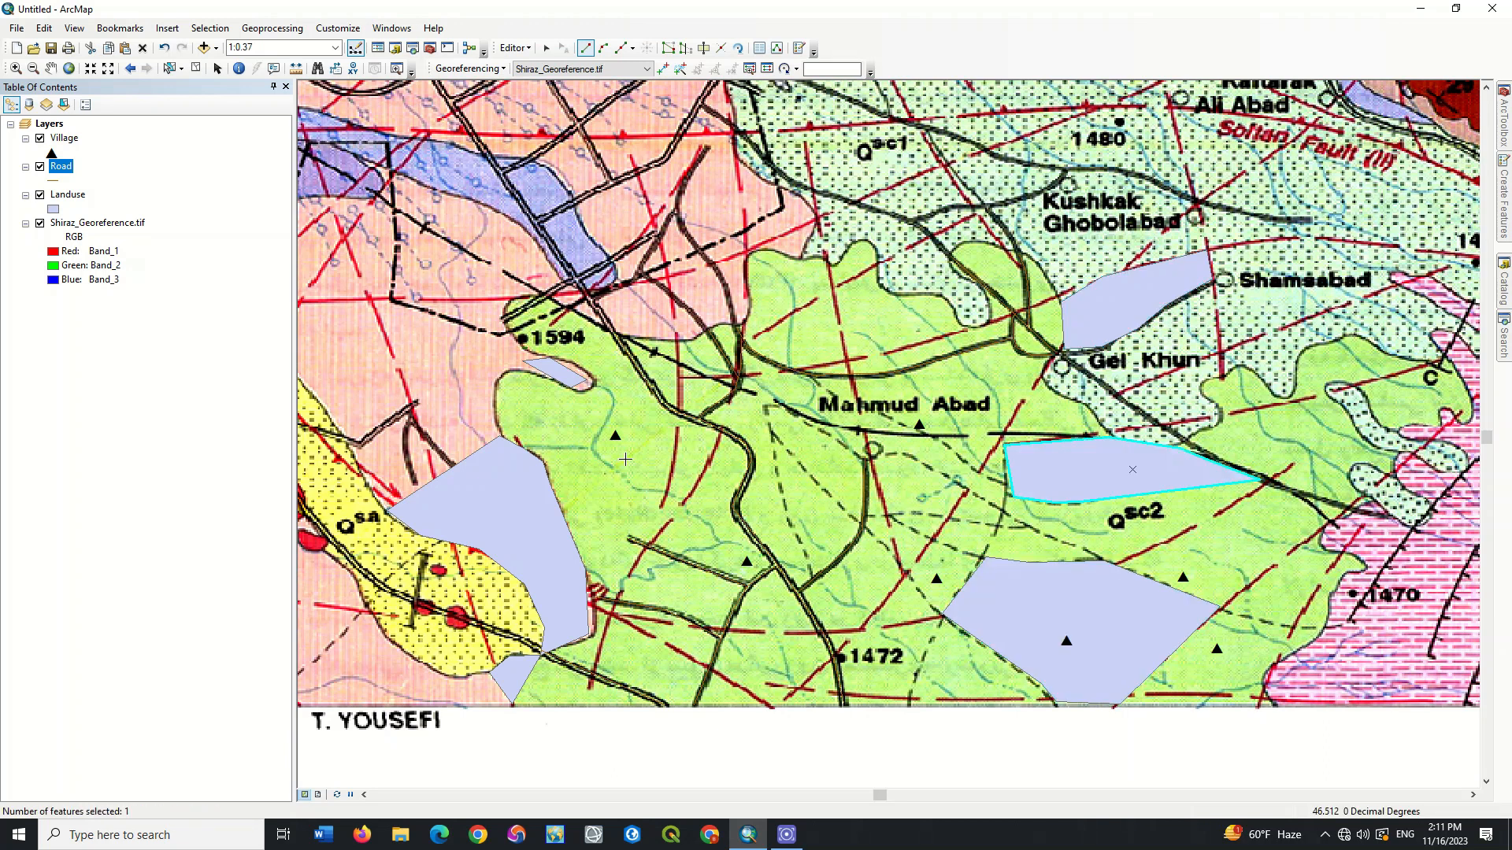
Hide the Shiraz_Georeference.tif raster and clear the feature selection.
click(40, 223)
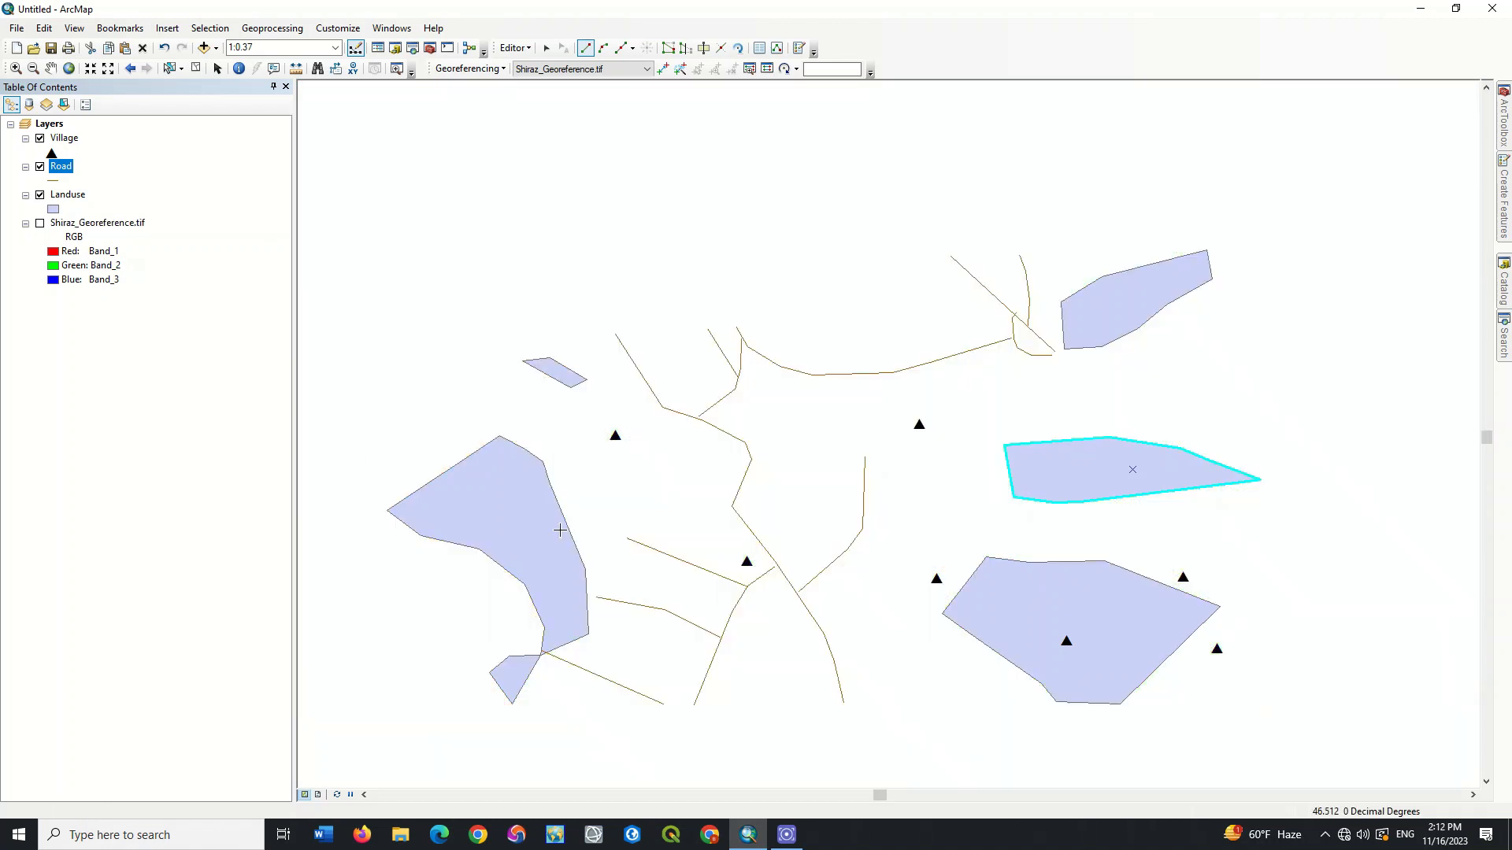
click(196, 68)
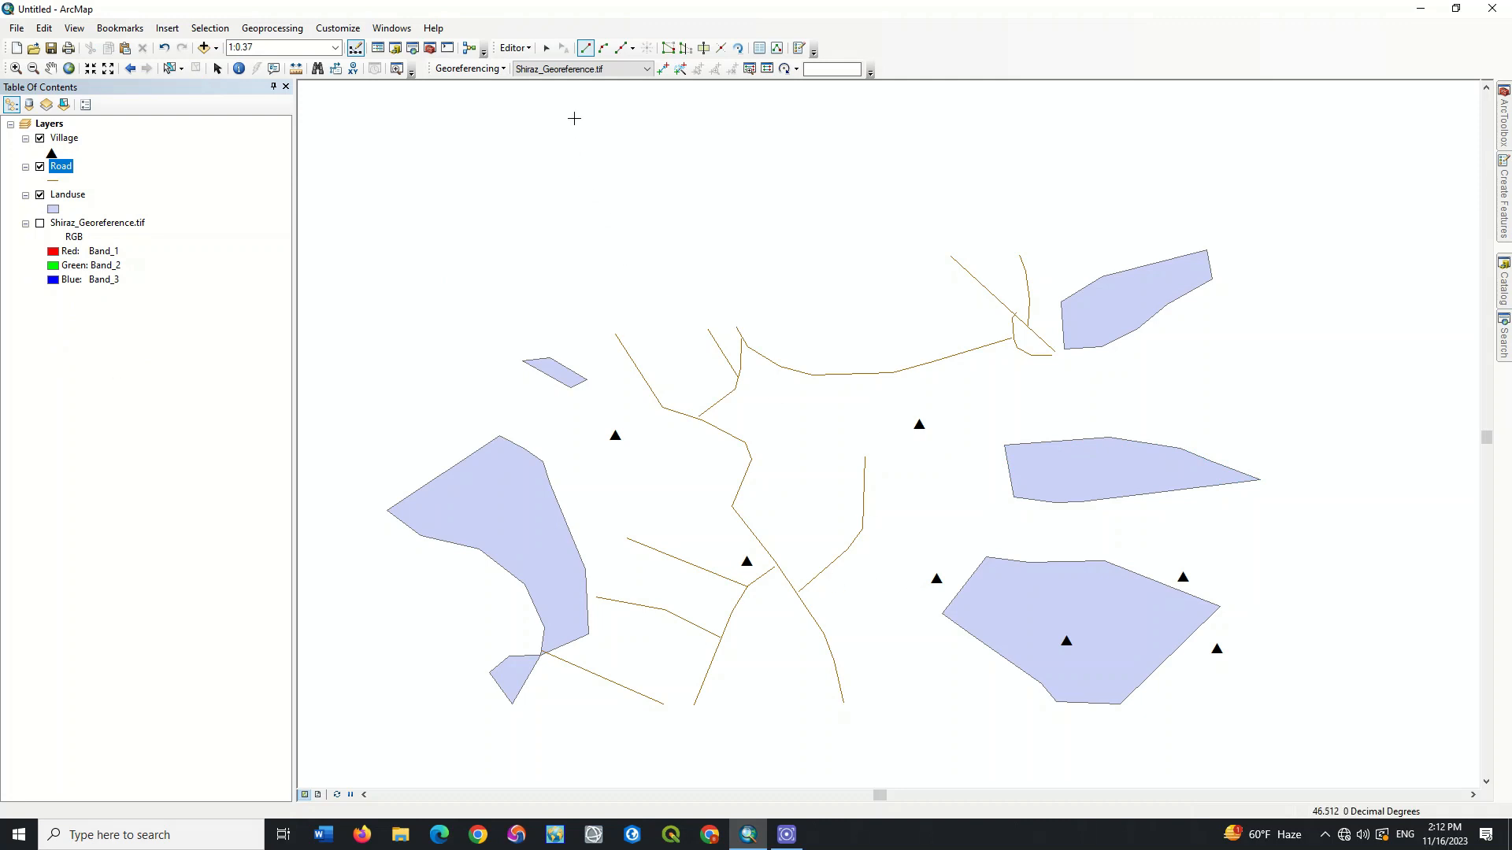
Stop the editing session and save the edits.
click(514, 48)
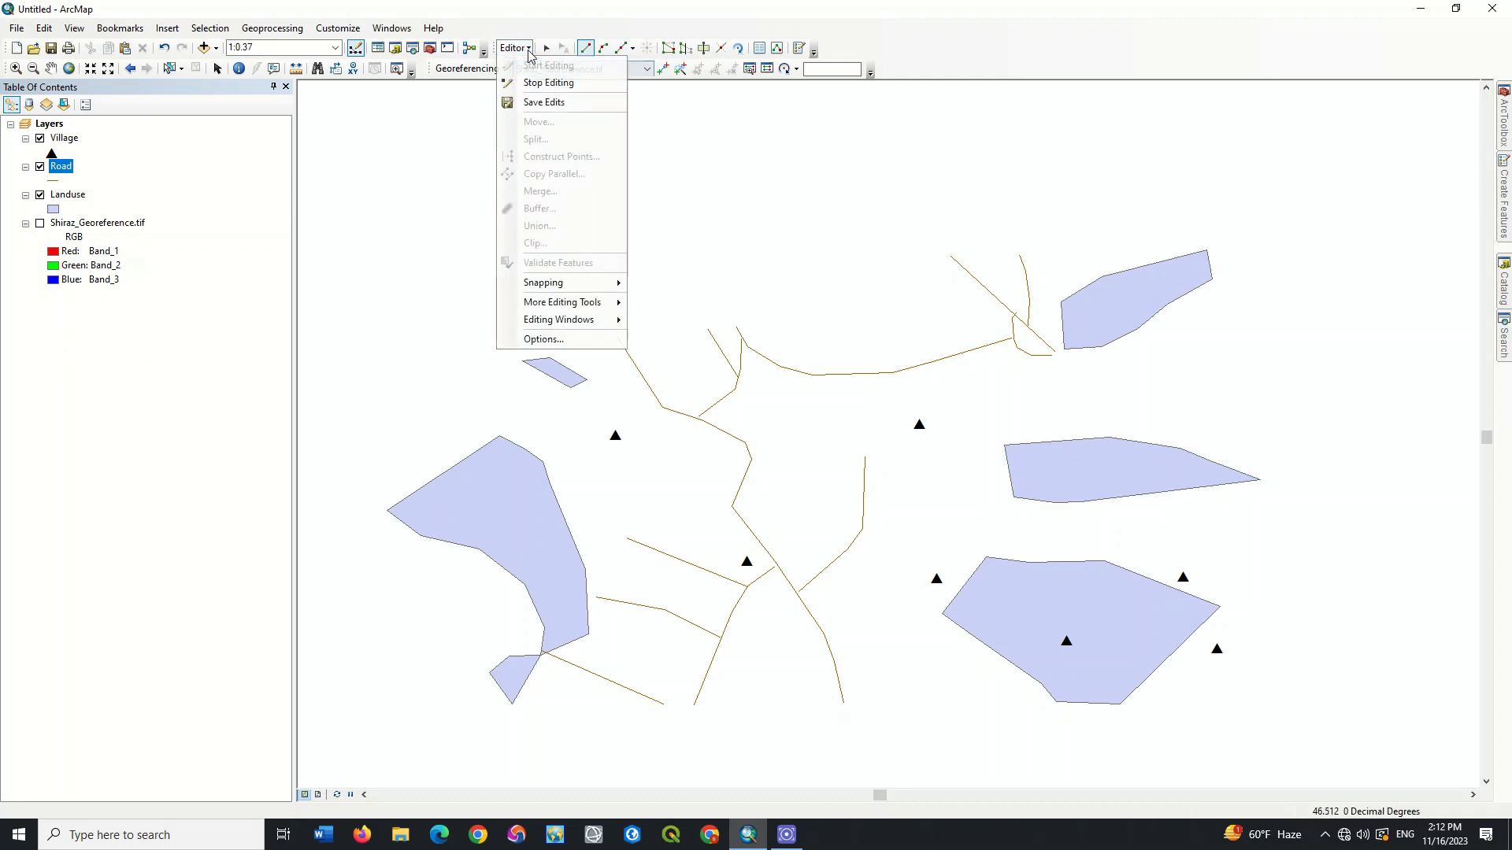
click(561, 84)
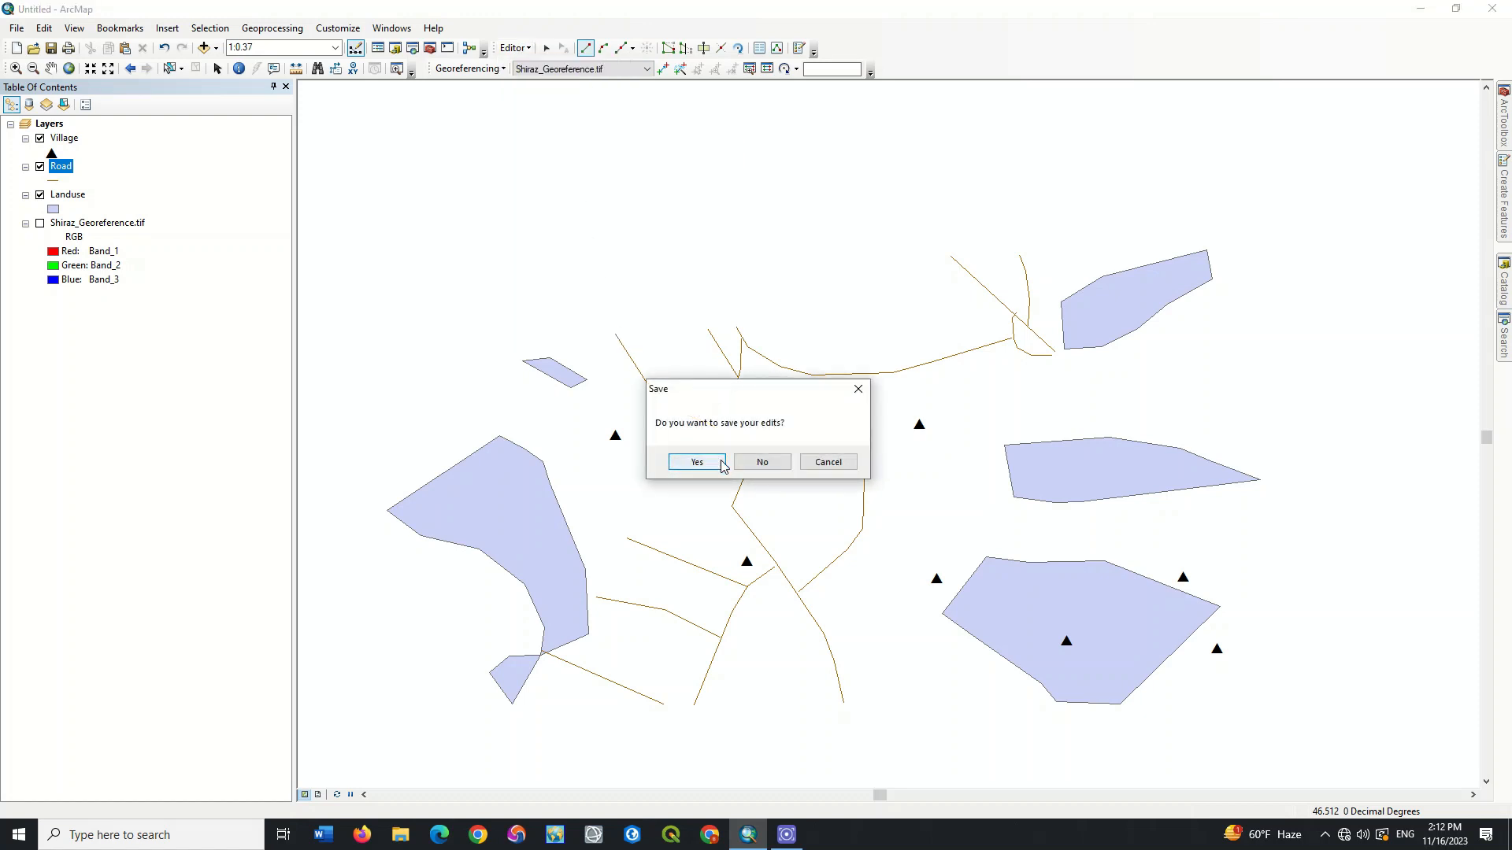
click(697, 462)
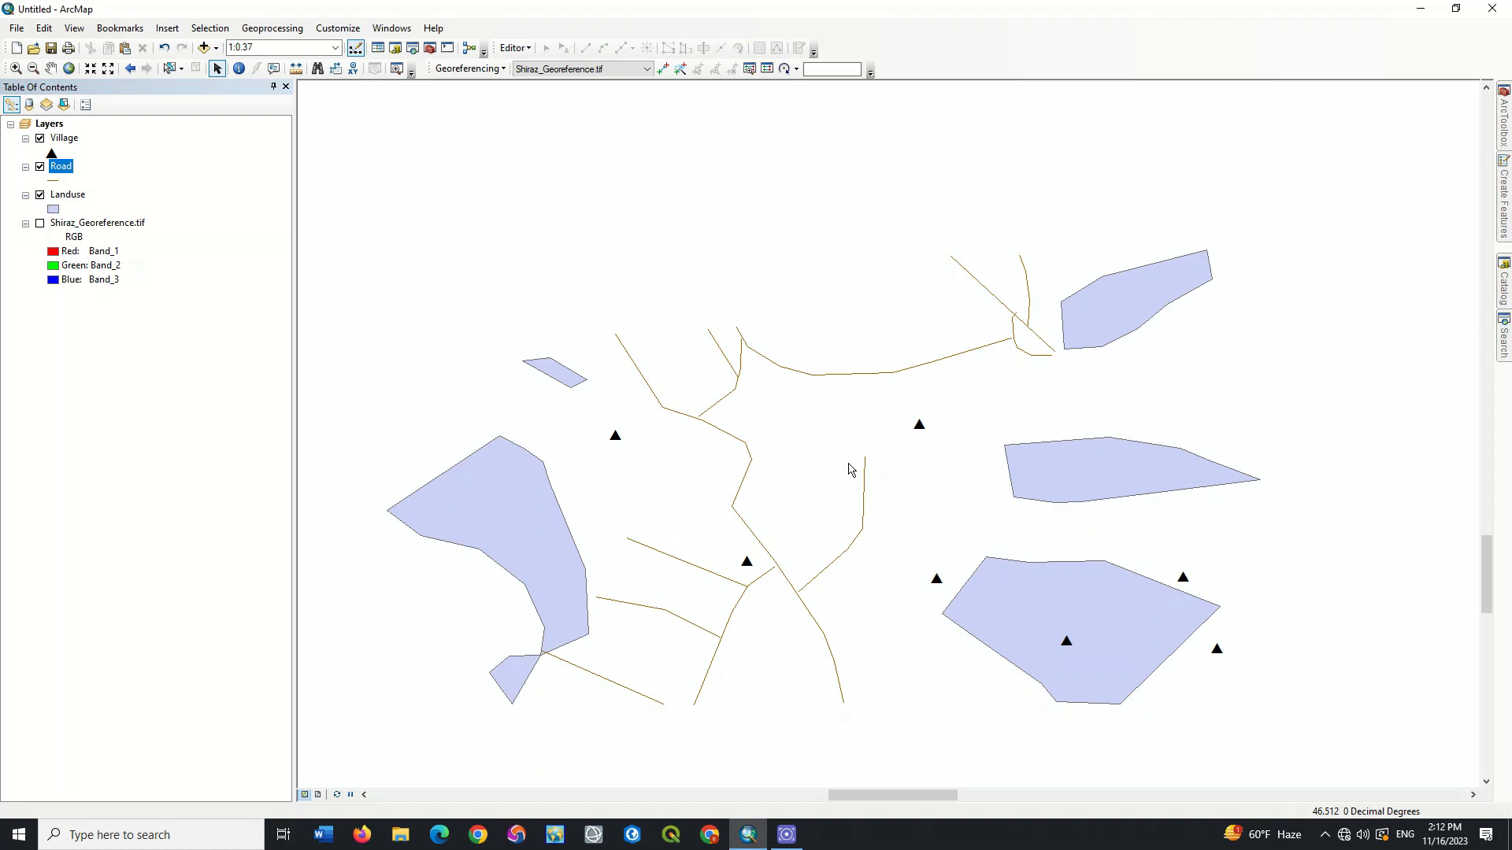
Change the Road layer's line symbol to Railroad.
click(55, 182)
click(288, 380)
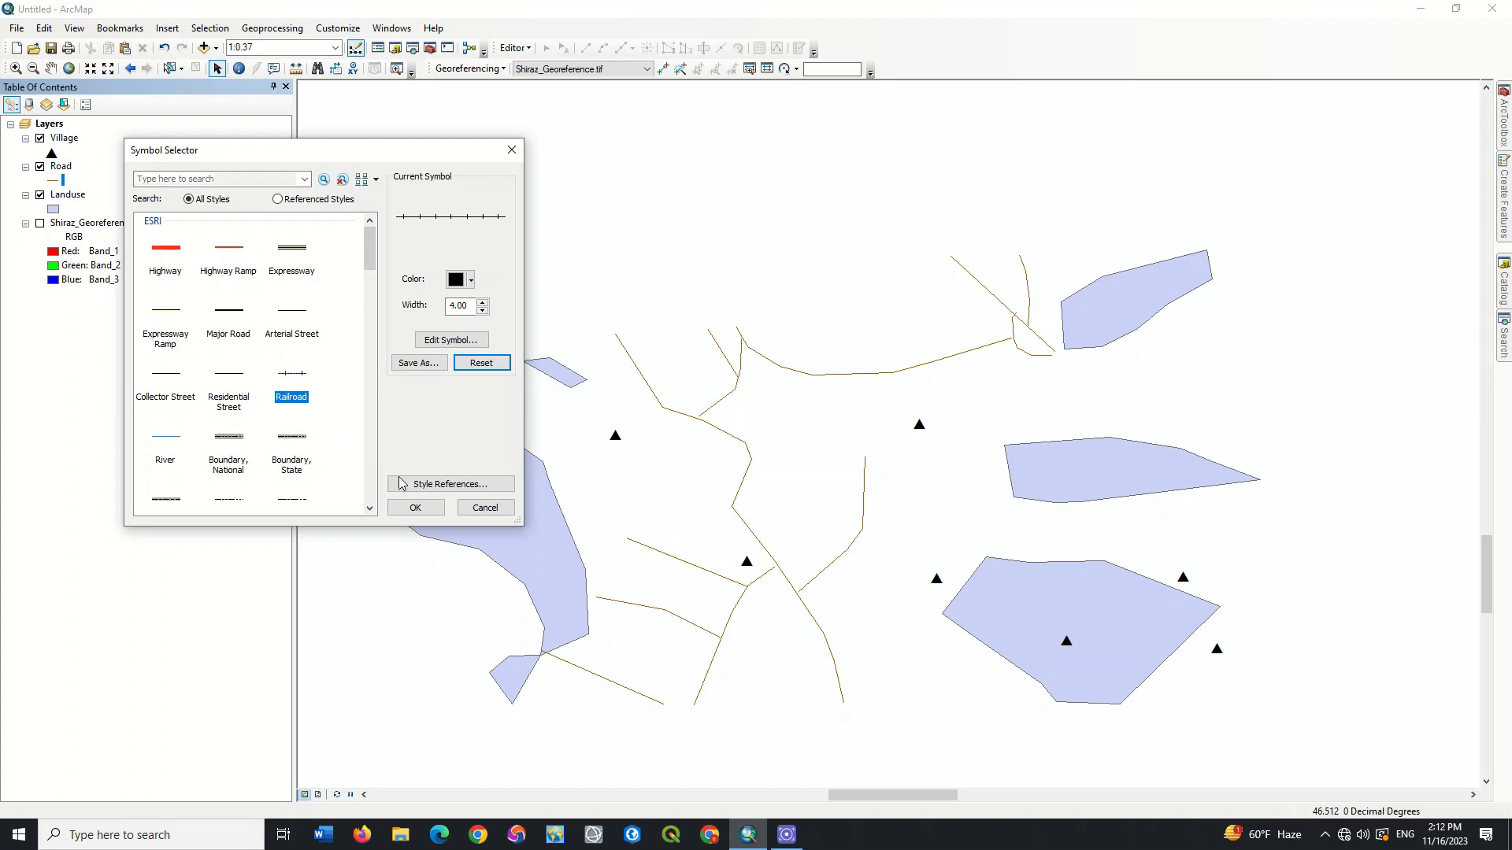
click(415, 507)
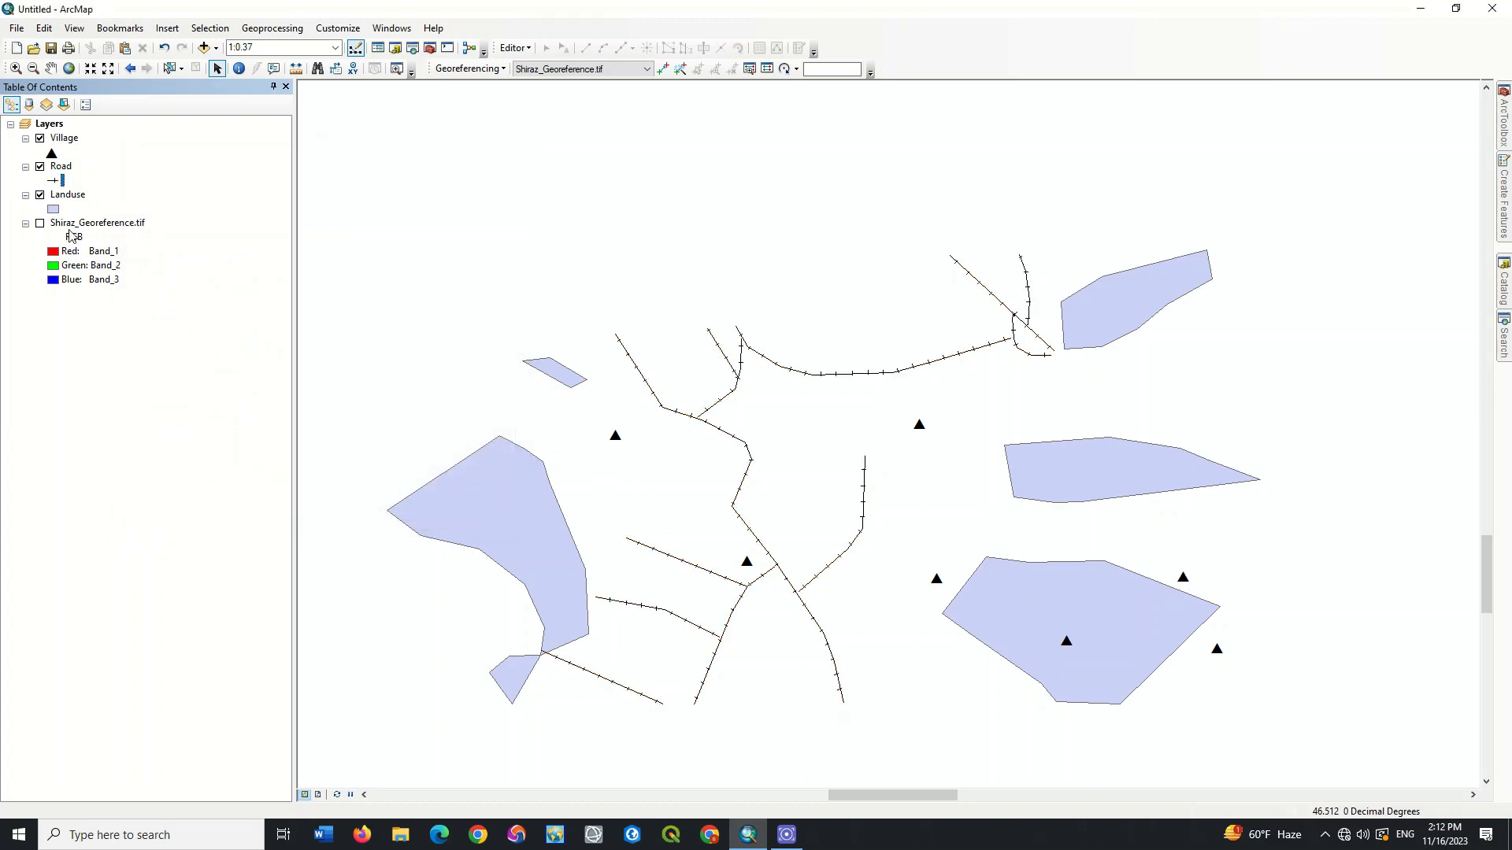
Change the Landuse layer's fill symbol to 100 Year Flood Overlay.
click(53, 209)
scroll(323, 433, down, 3)
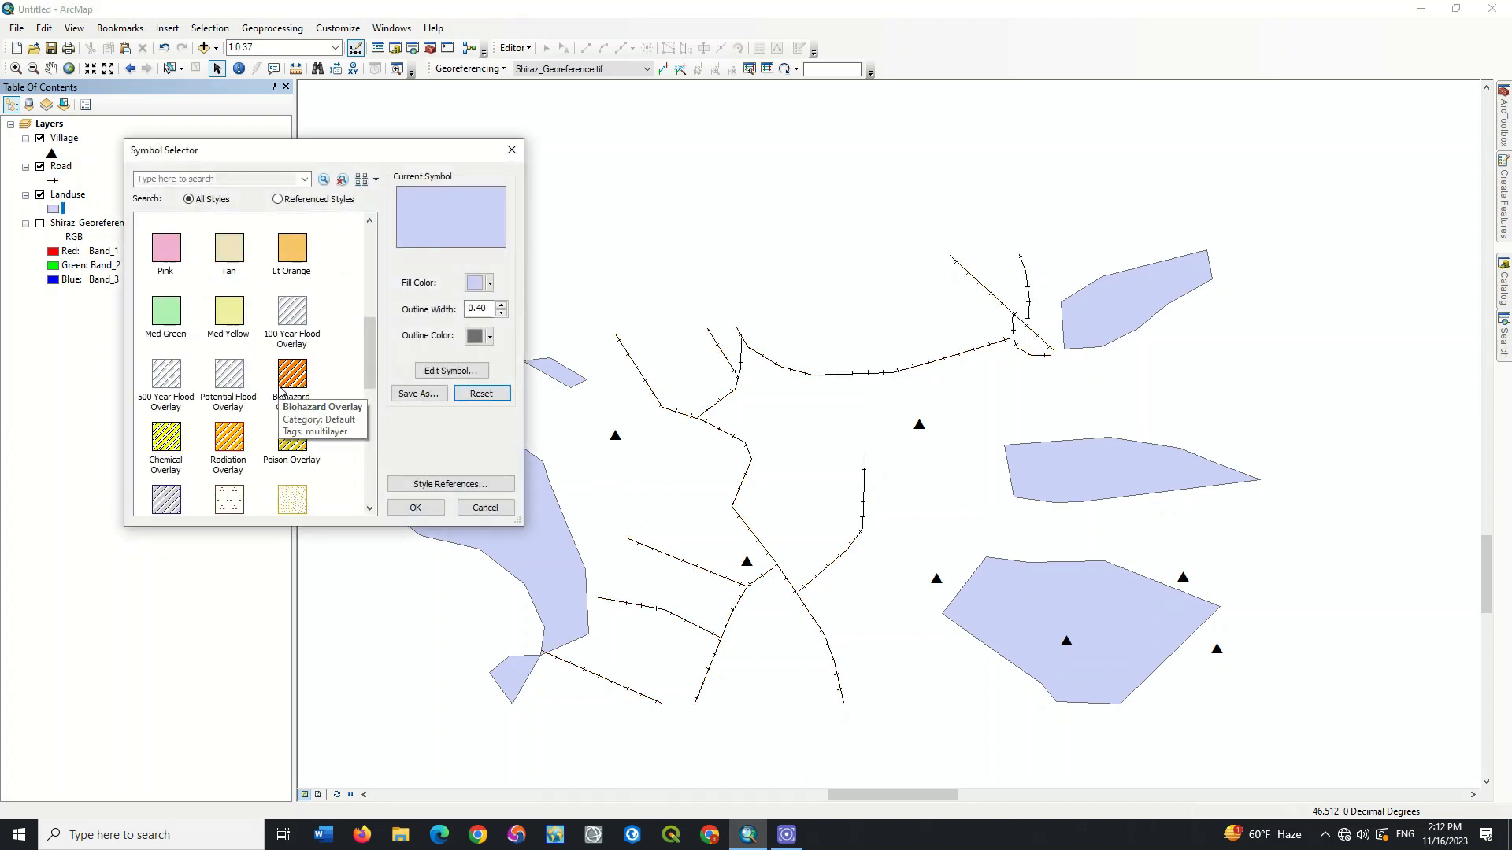
click(292, 311)
click(415, 507)
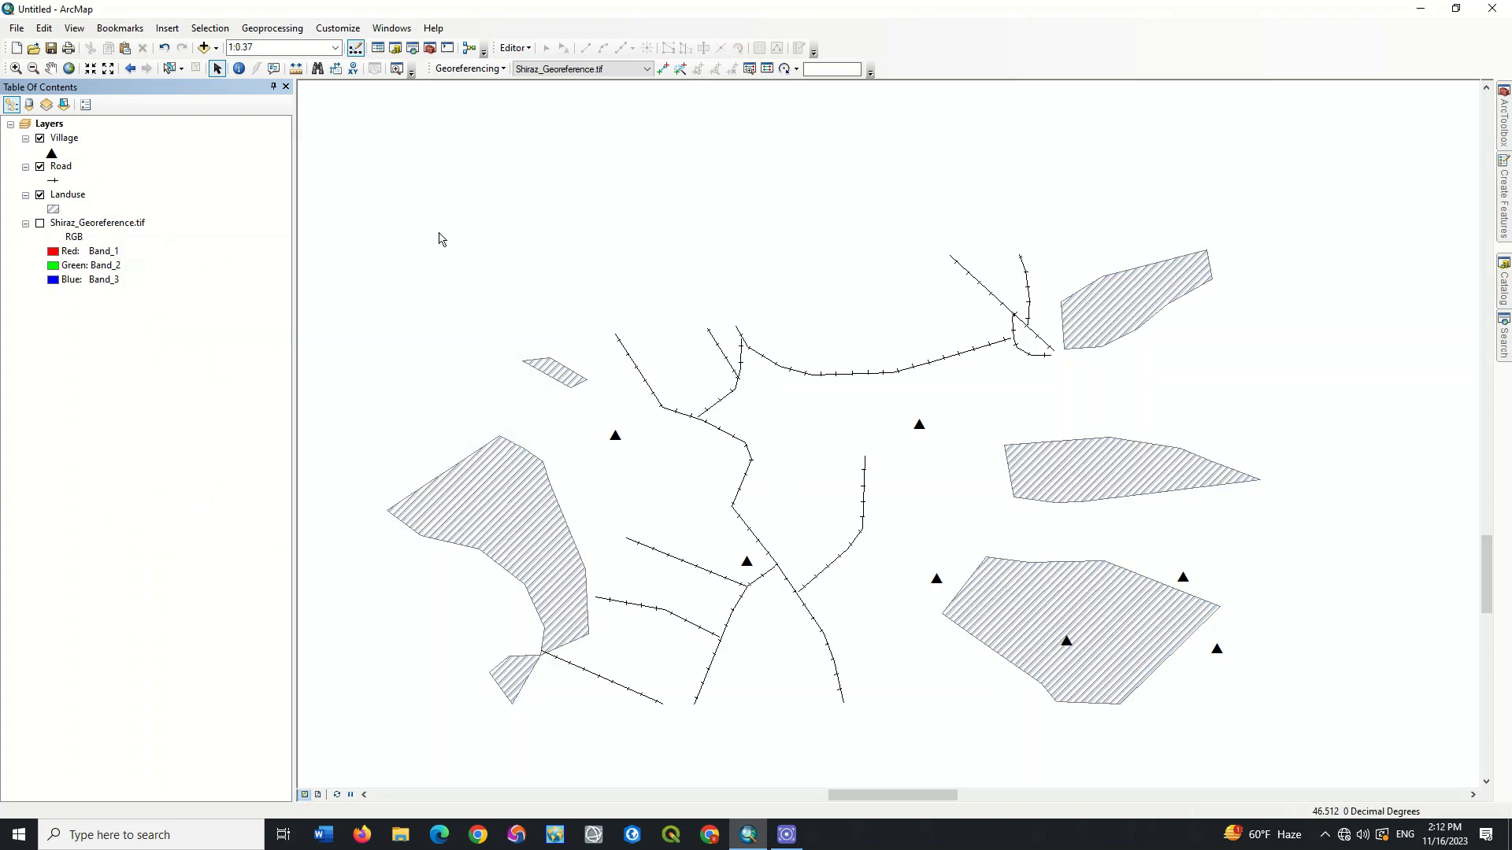
Check the polygon records in the Landuse attribute table and close it.
right_click(78, 195)
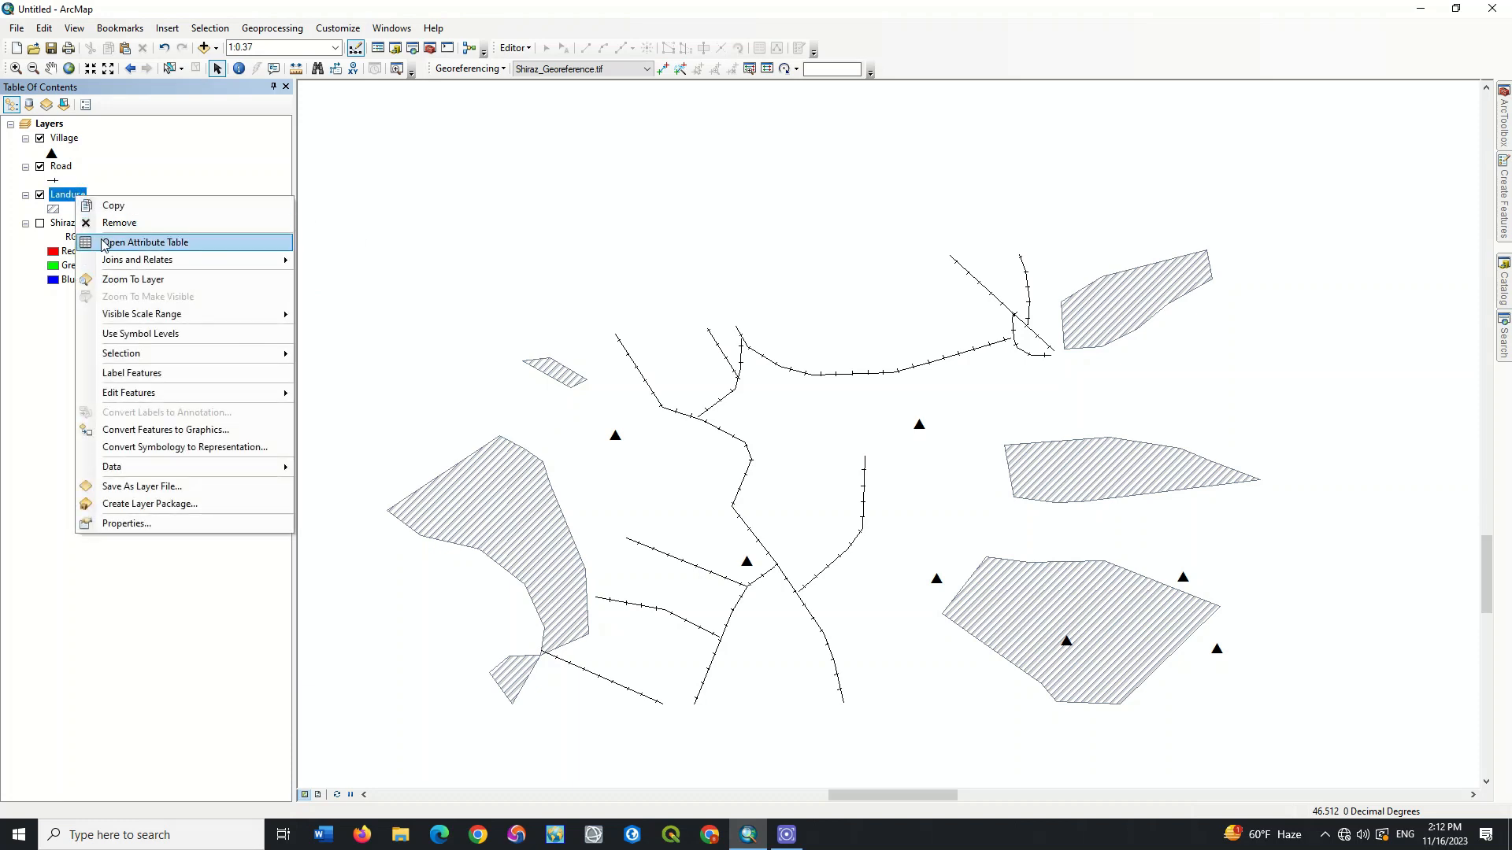
click(93, 242)
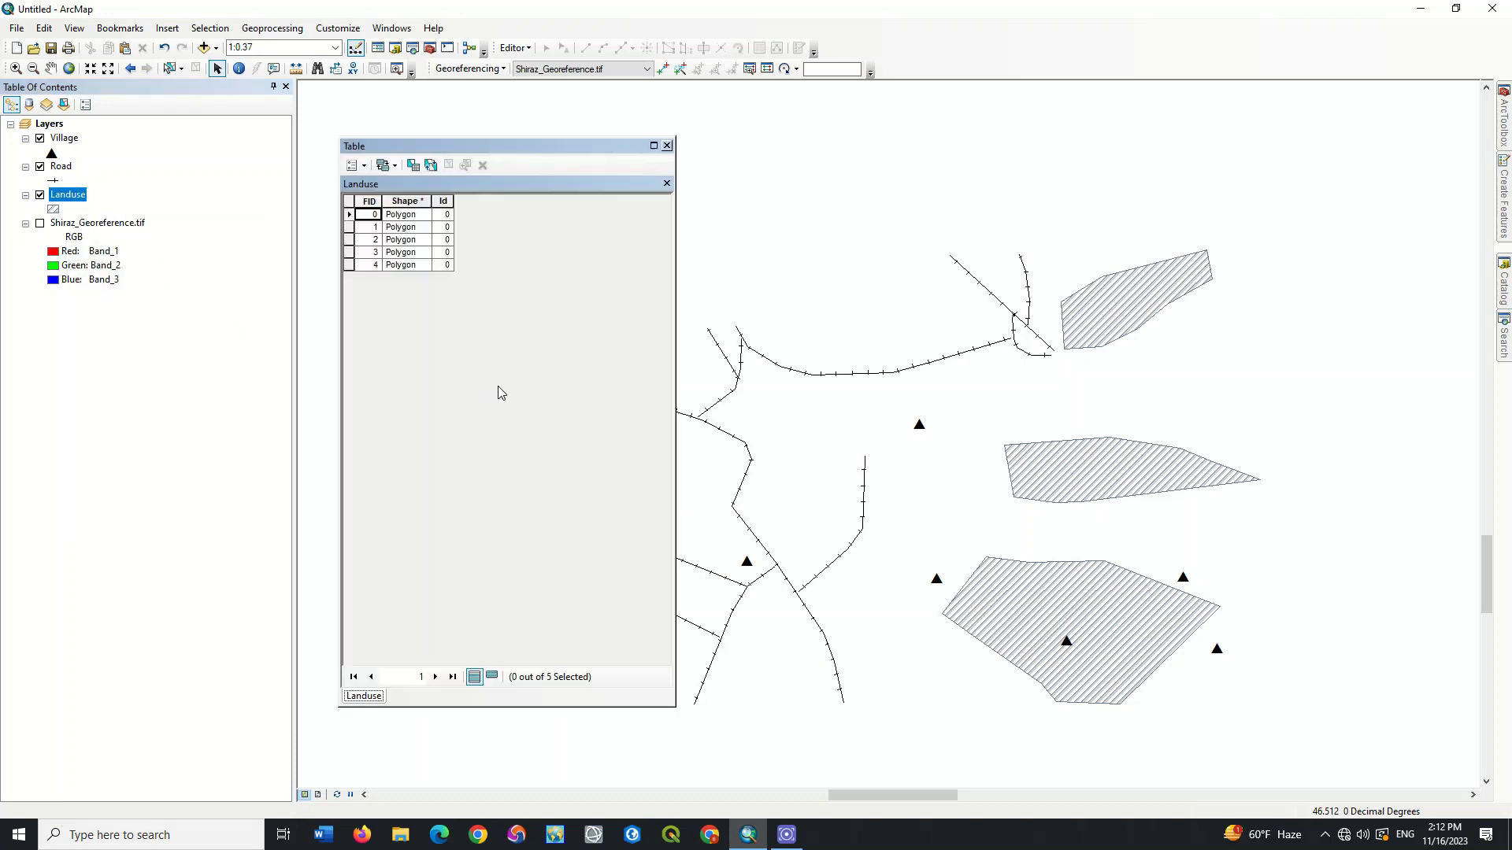
click(667, 146)
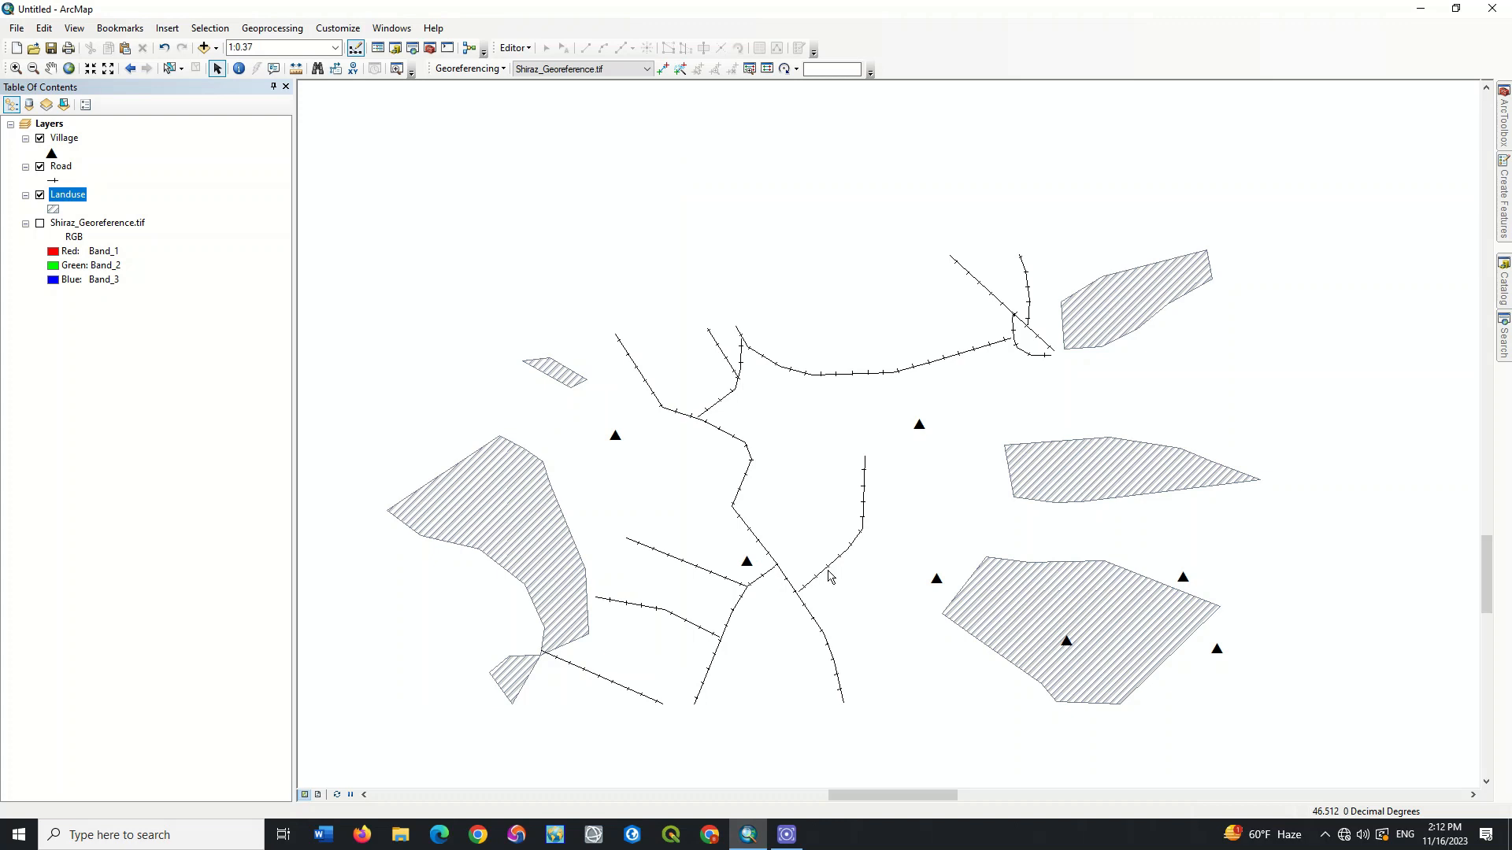
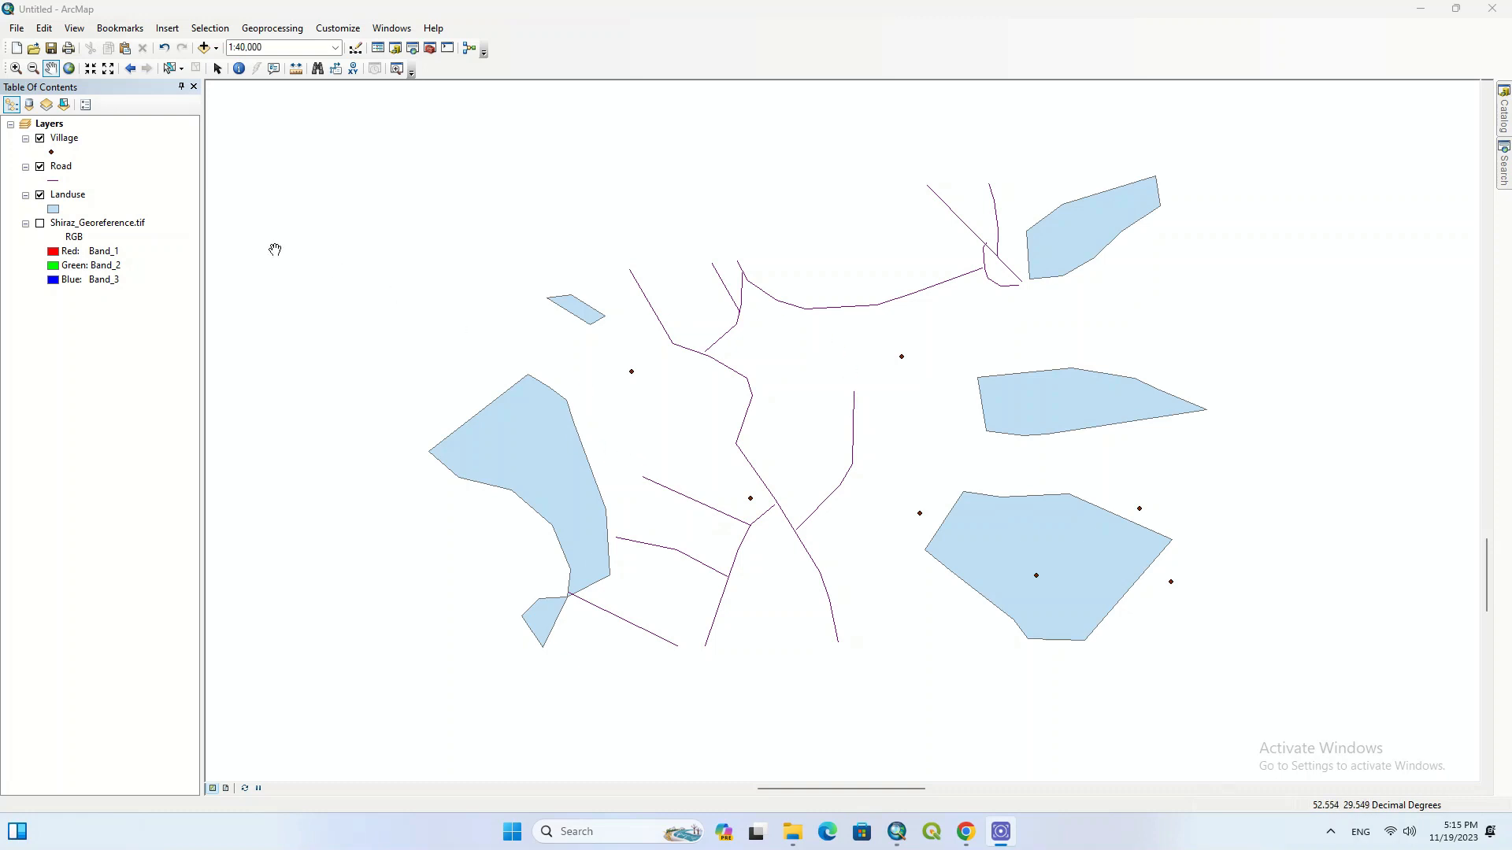
Open the attribute table of the Village layer.
click(71, 145)
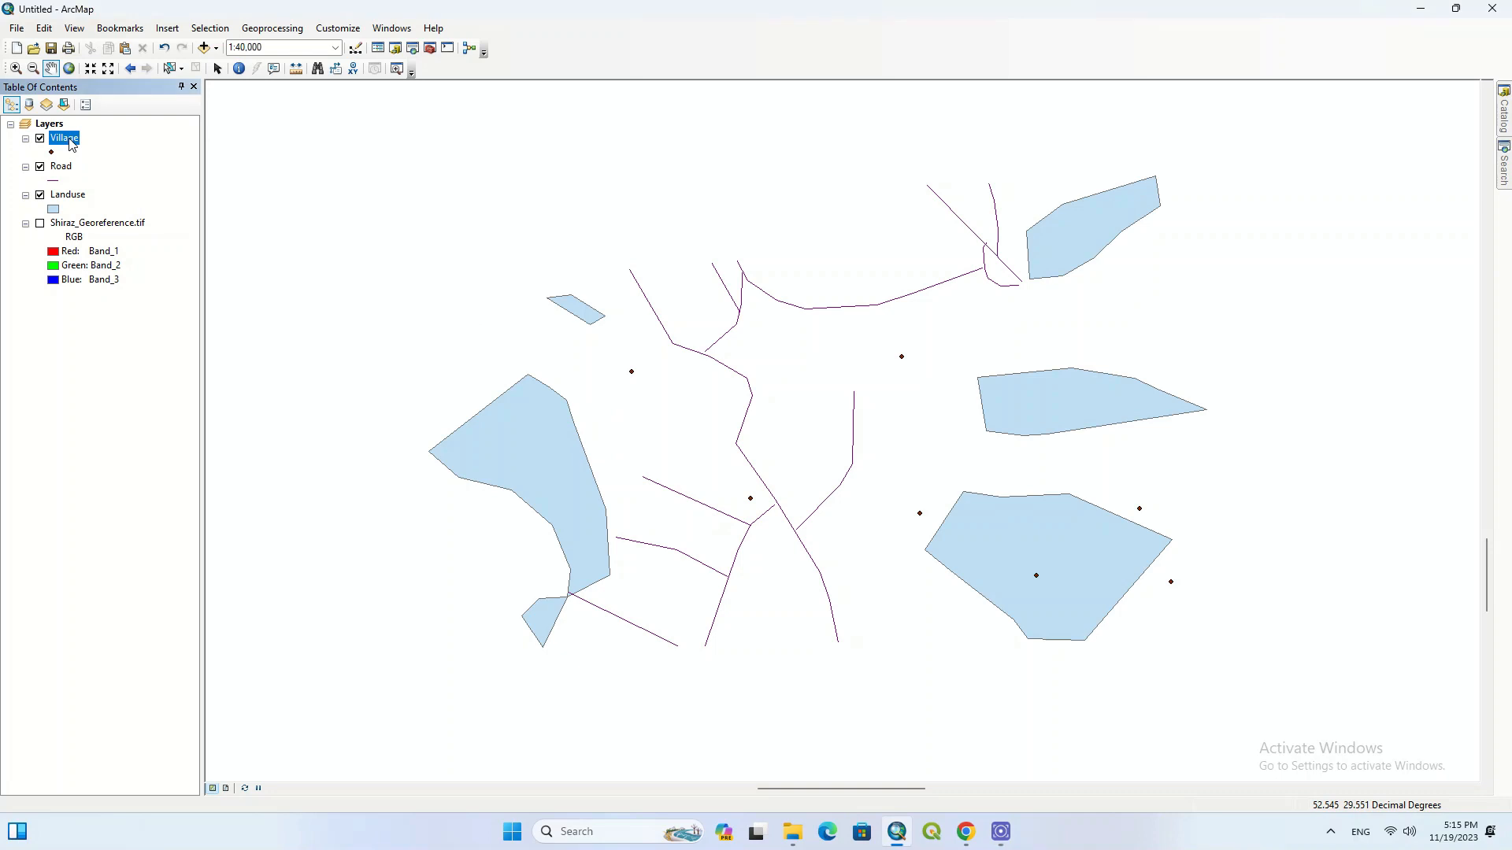
right_click(71, 145)
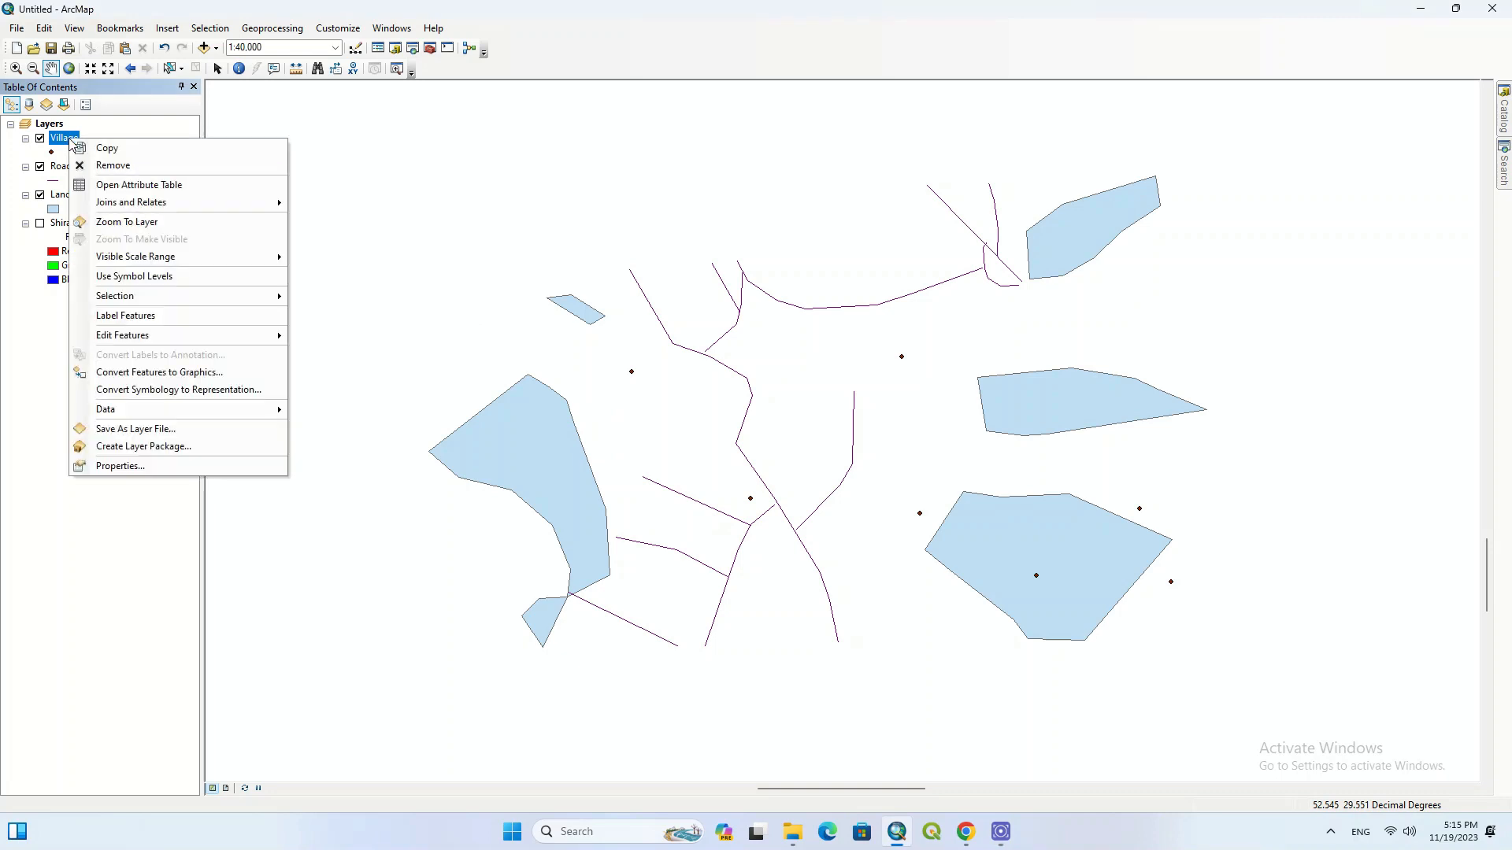
click(193, 183)
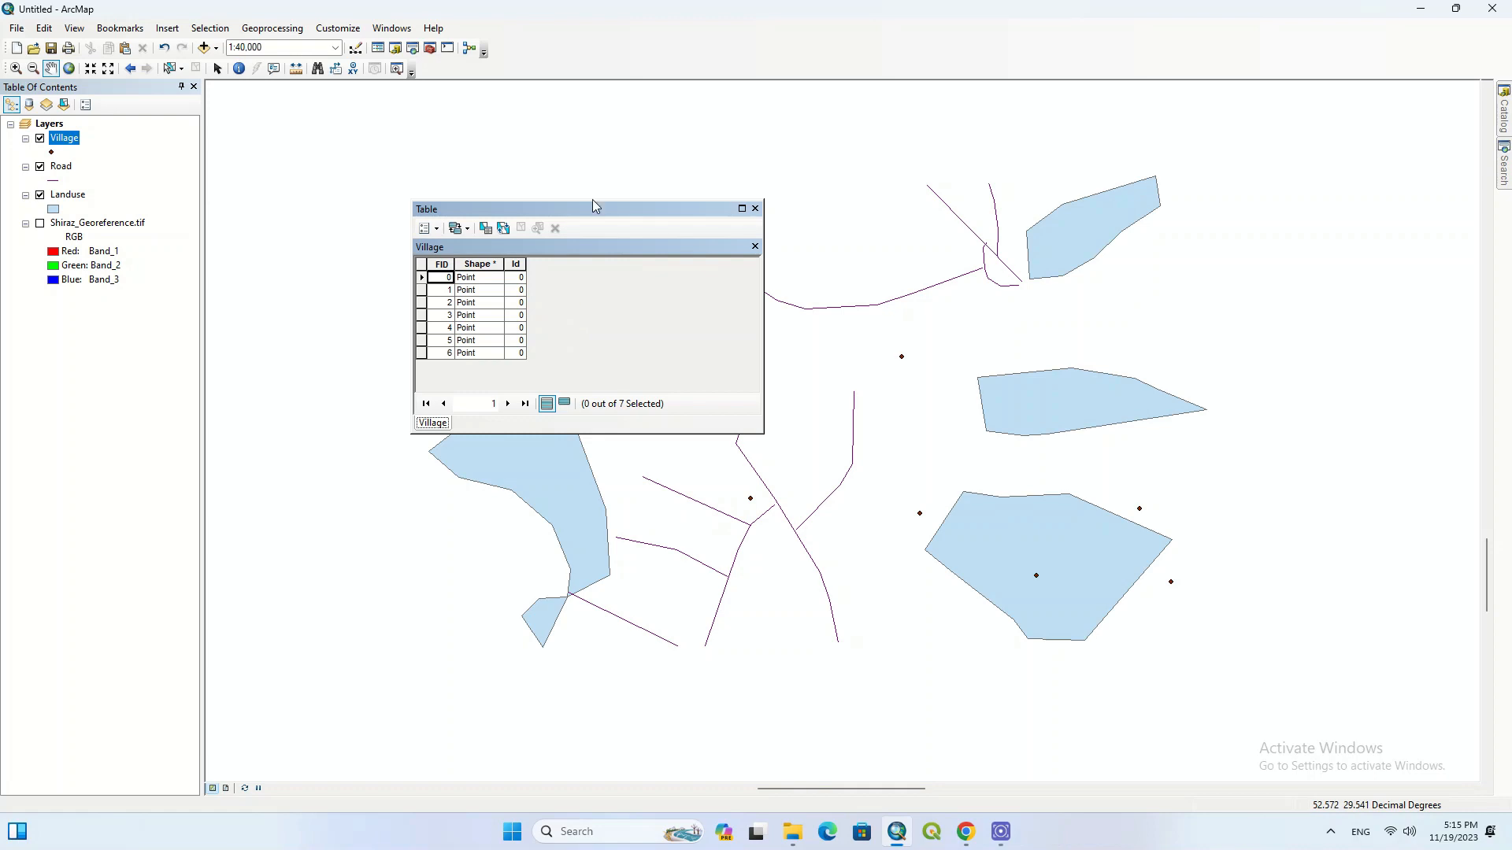
Show the Editor toolbar and dock it beside the Tools toolbar.
right_click(619, 43)
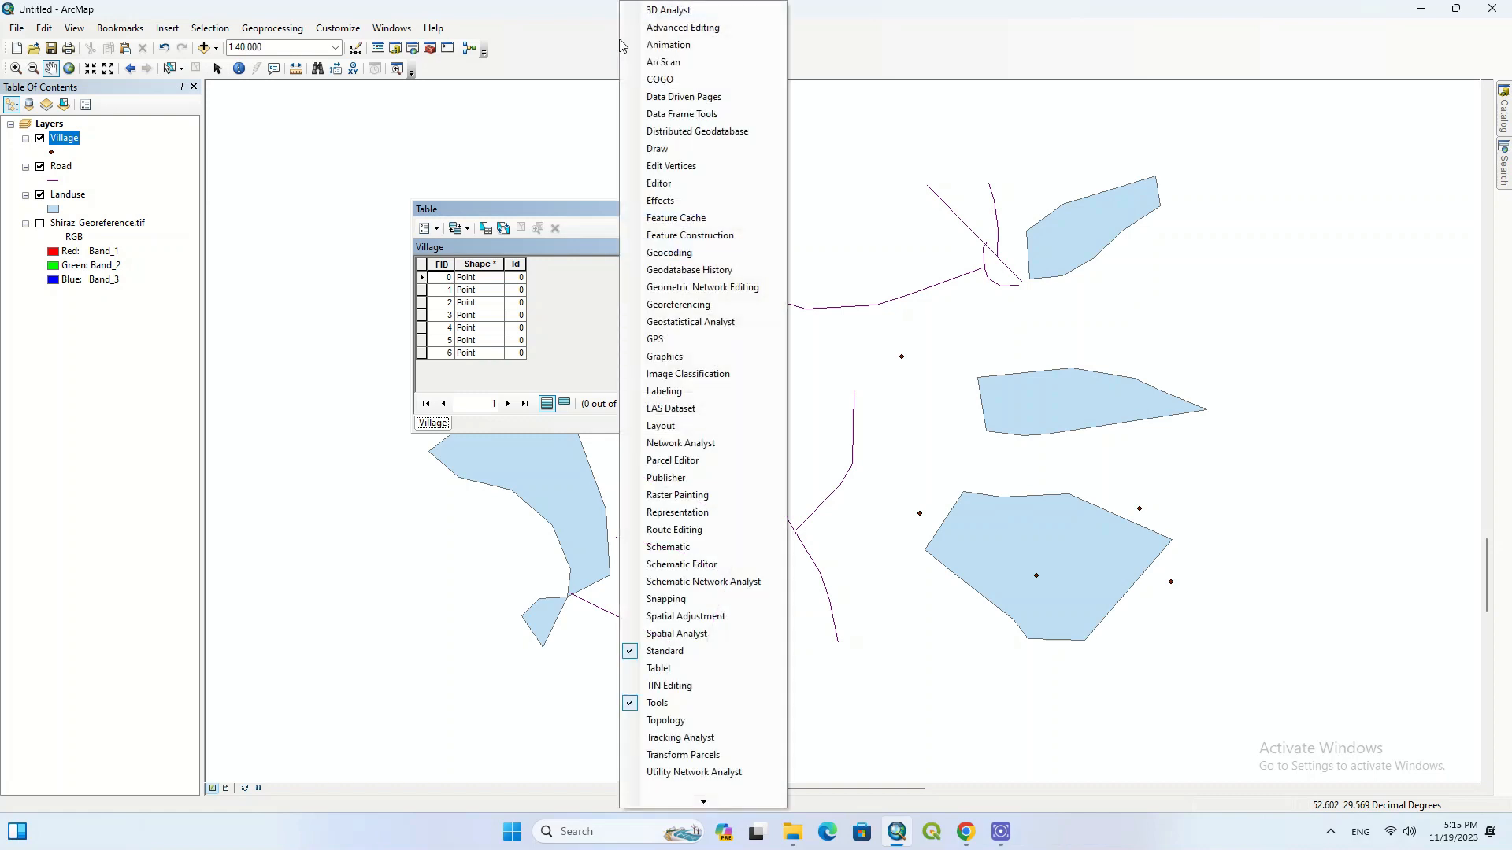
click(662, 183)
drag(402, 100, 513, 69)
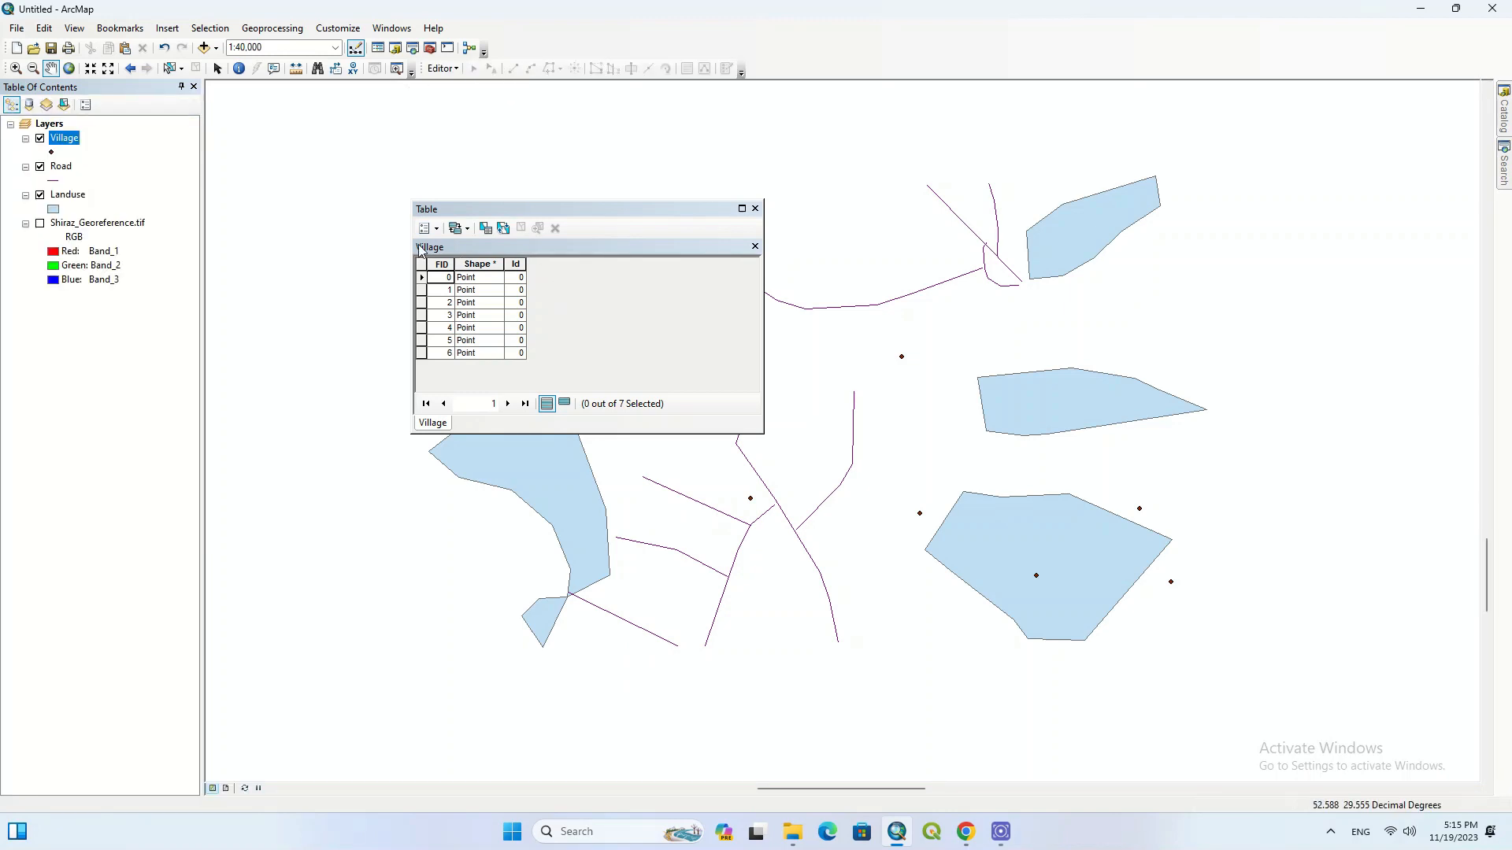
Add a Text field called Name to the Village attribute table.
click(437, 229)
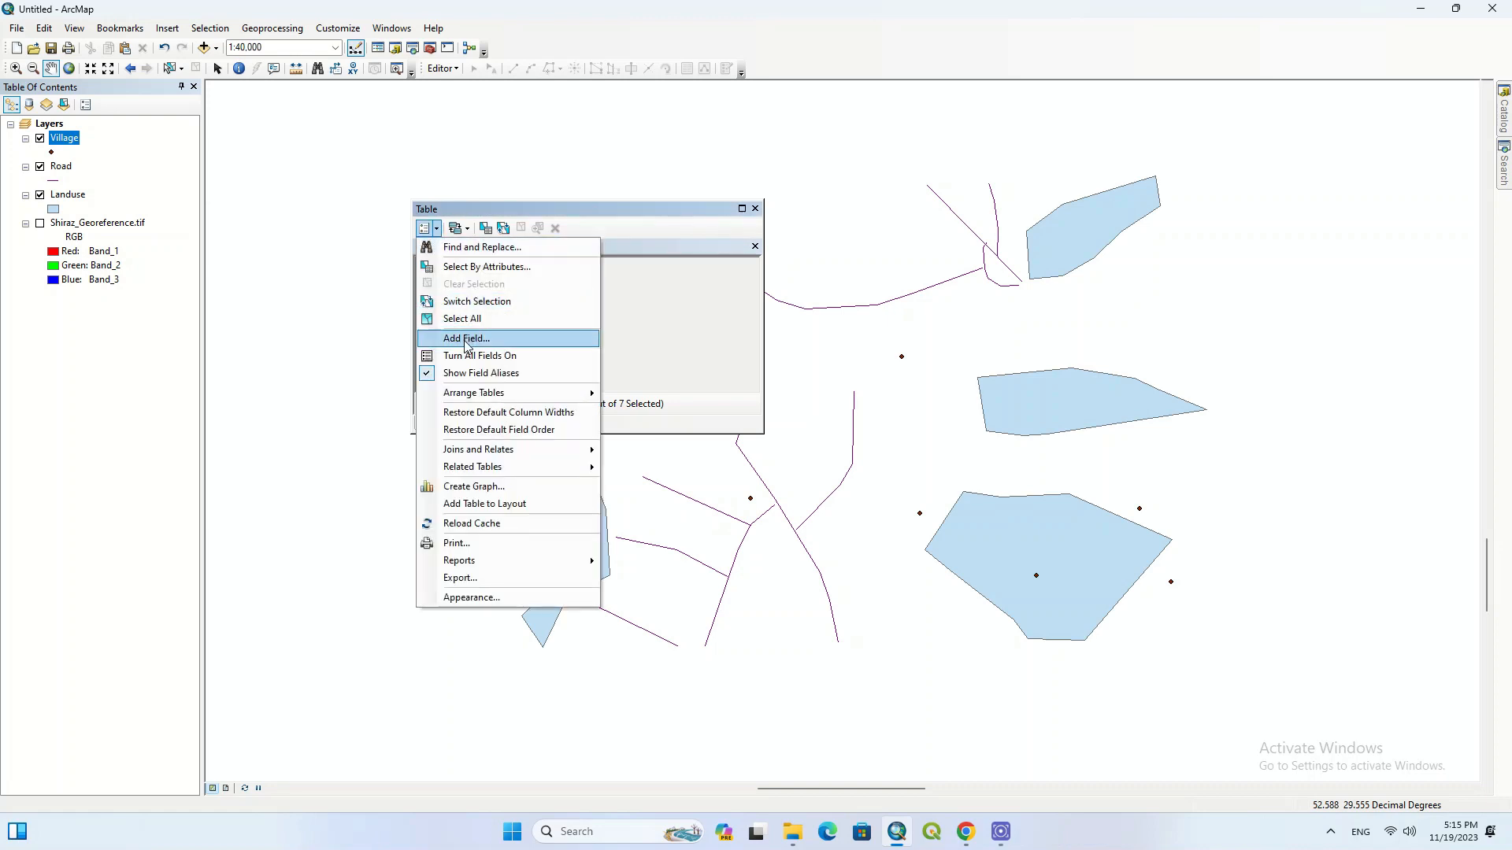
click(546, 338)
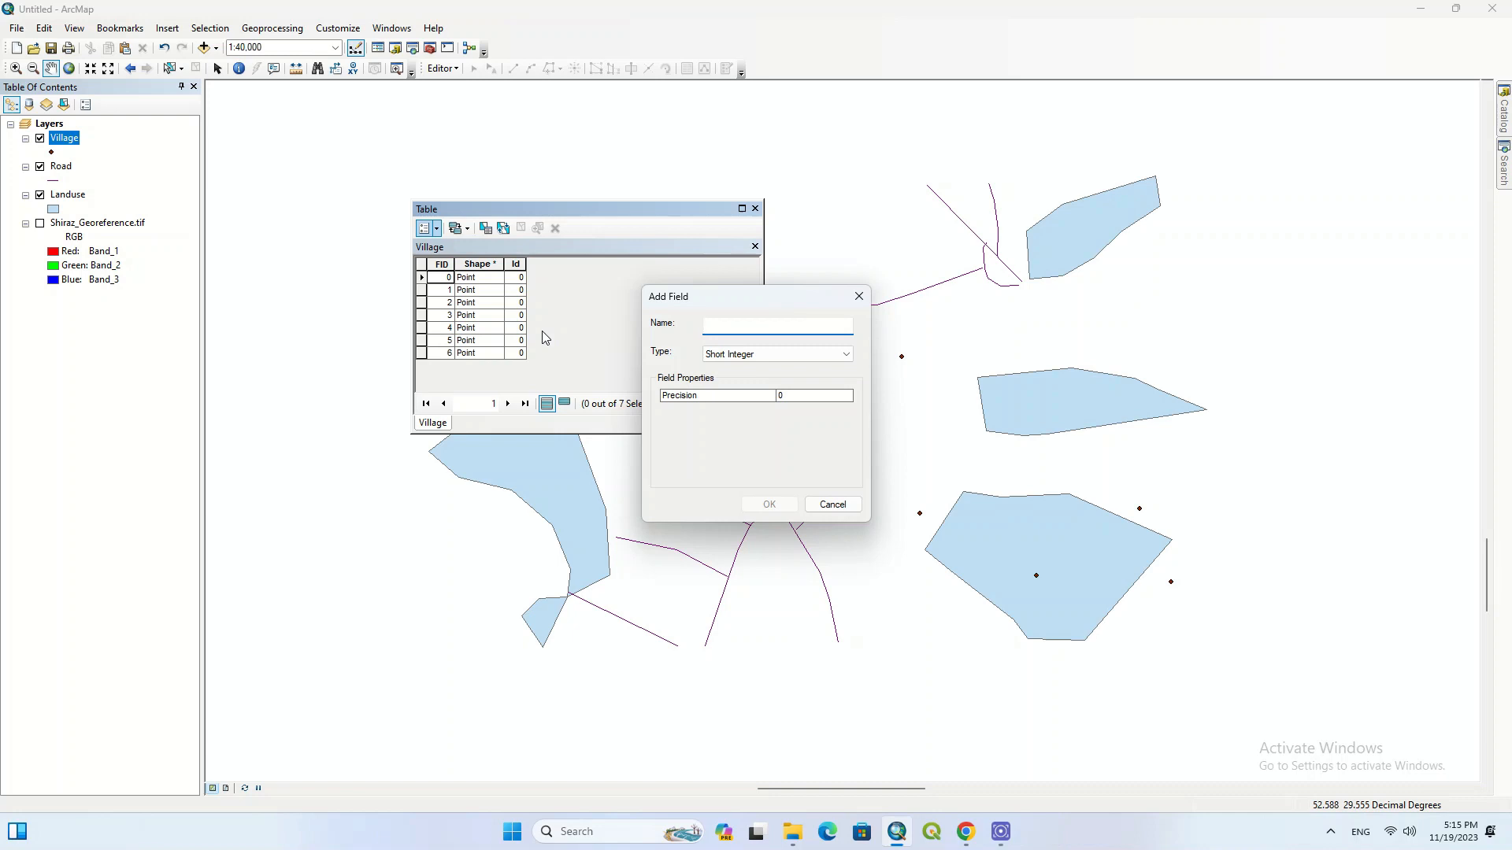
text(Name)
click(831, 356)
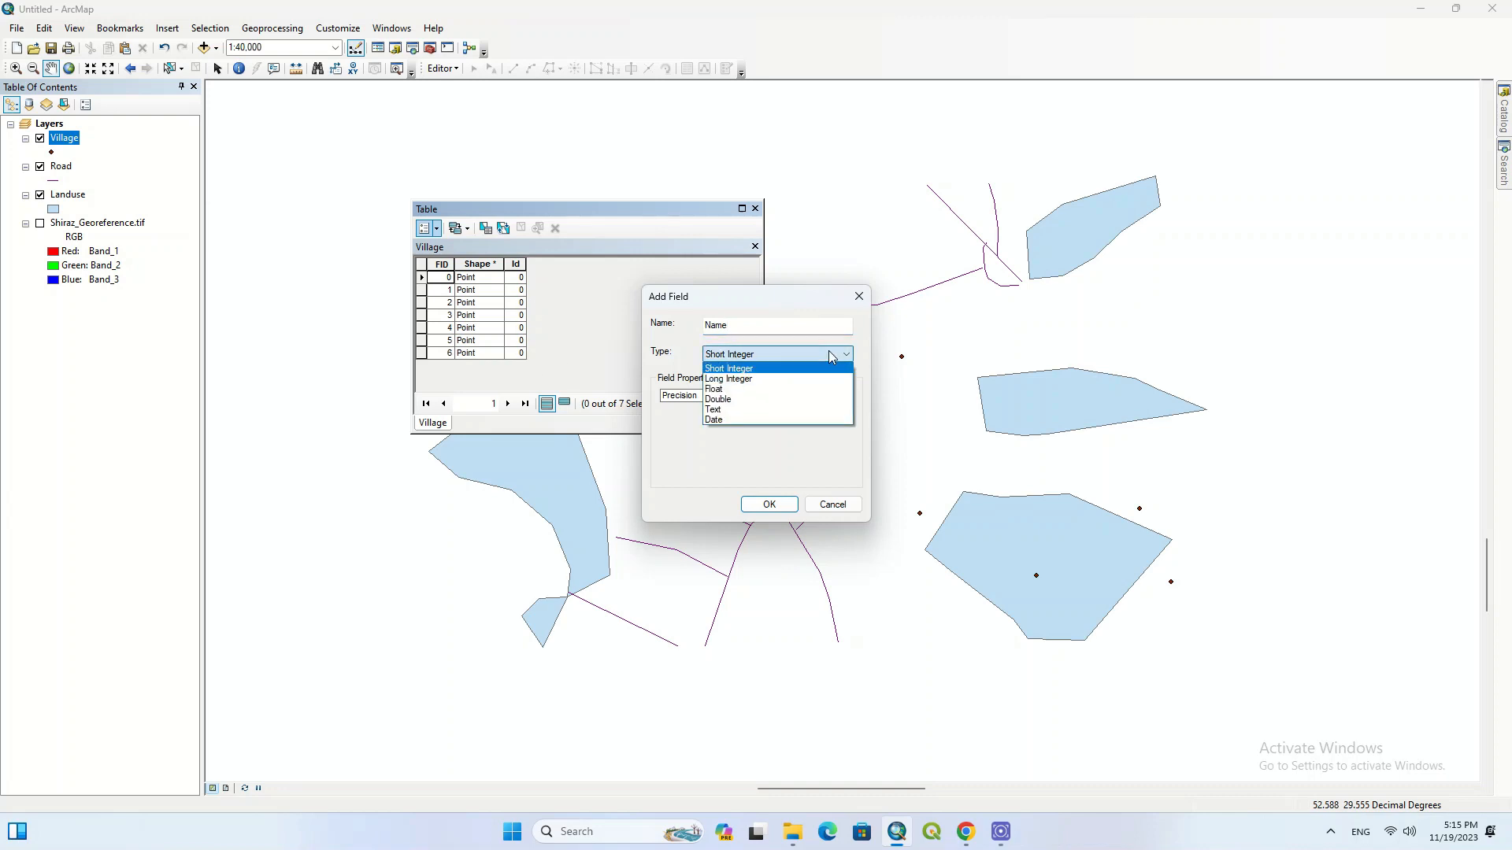
click(809, 411)
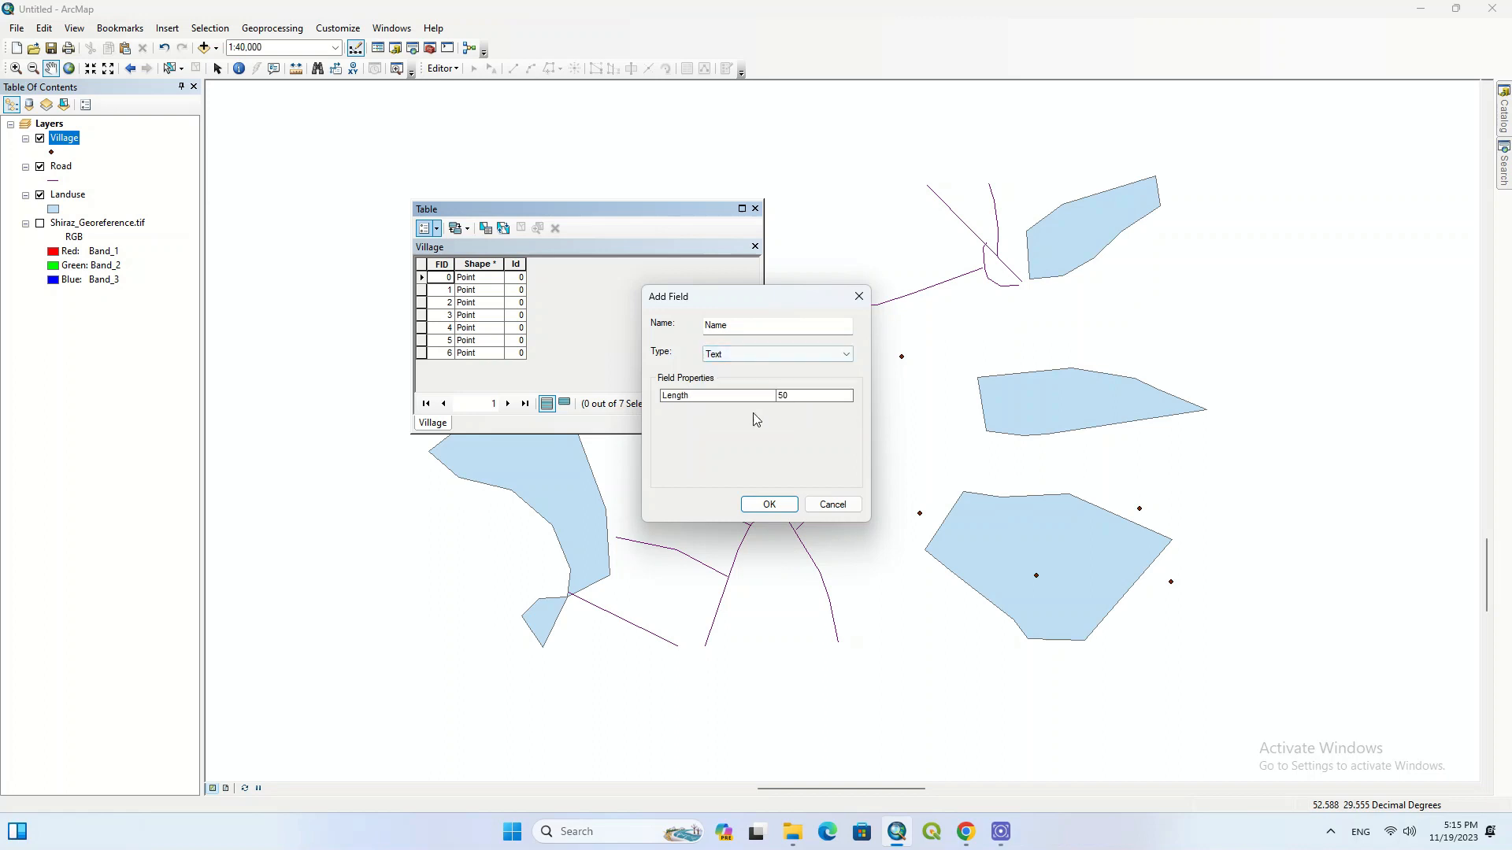
click(805, 396)
click(787, 502)
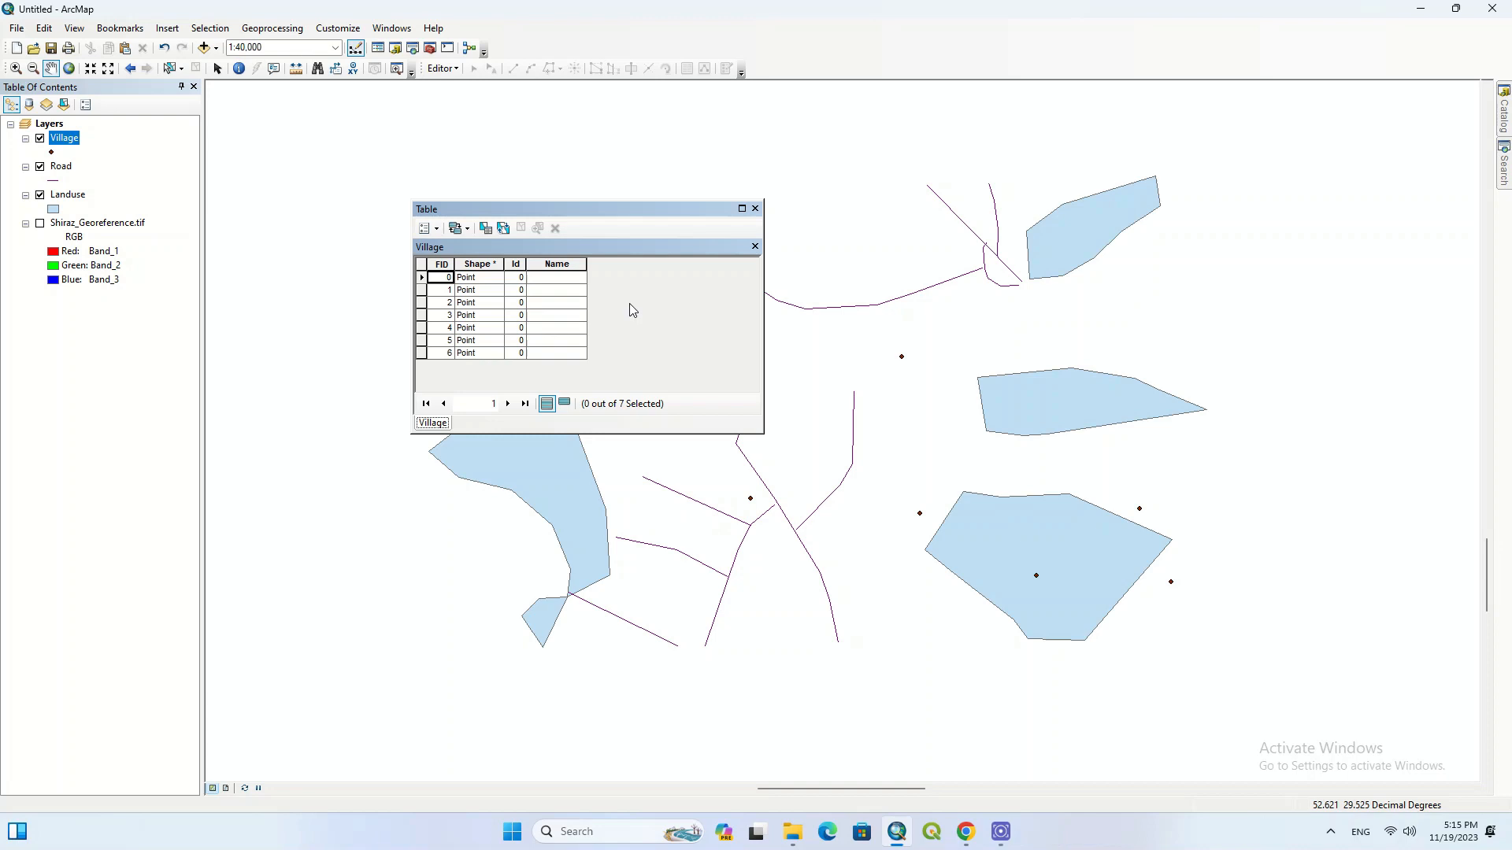
Start an edit session on the layers, continuing past the spatial reference warnings, so the Village Name cells can be filled.
click(558, 279)
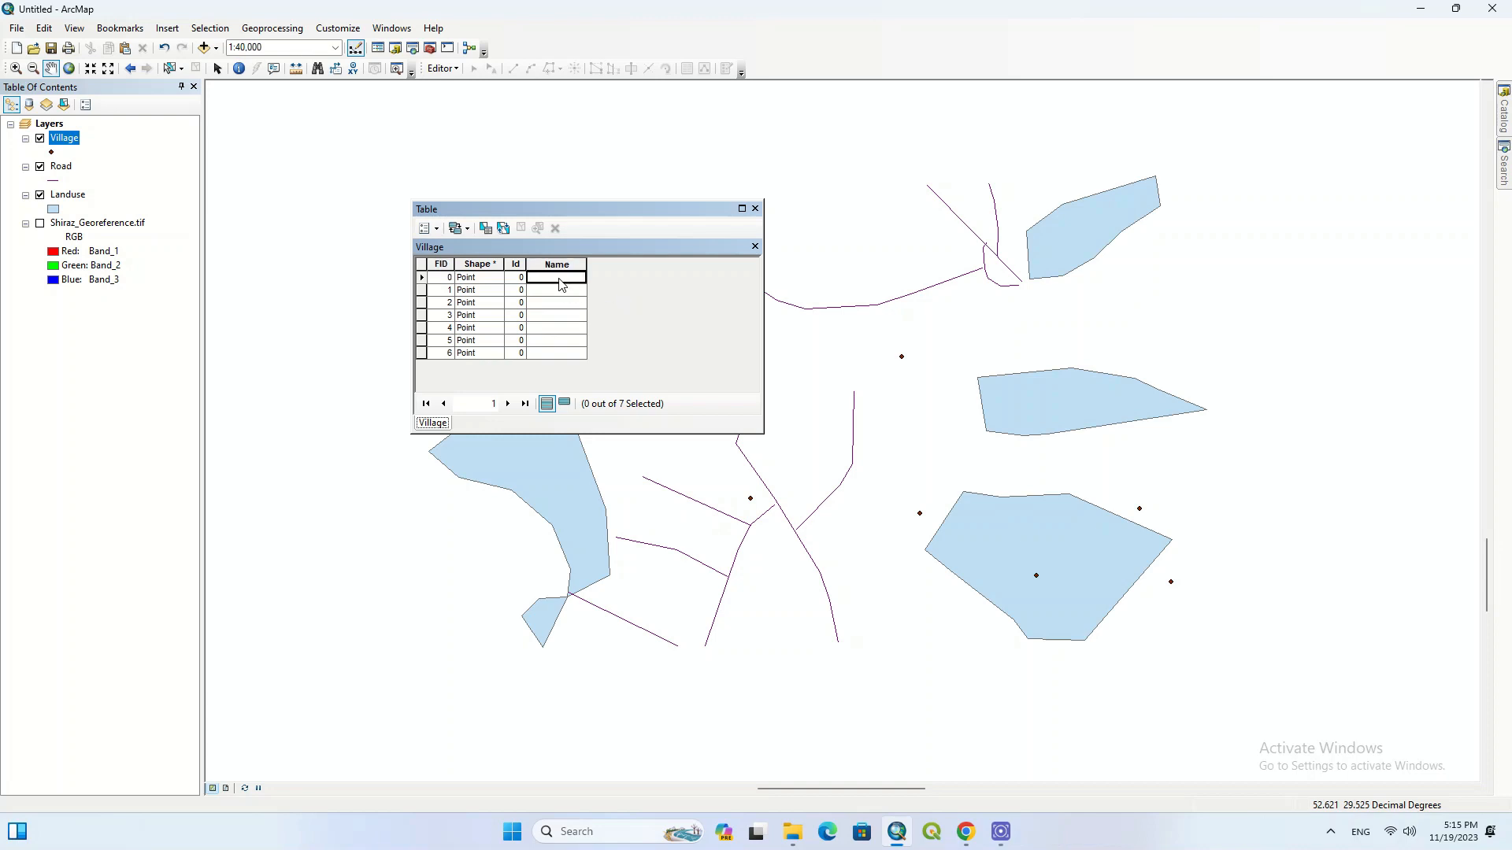
click(455, 70)
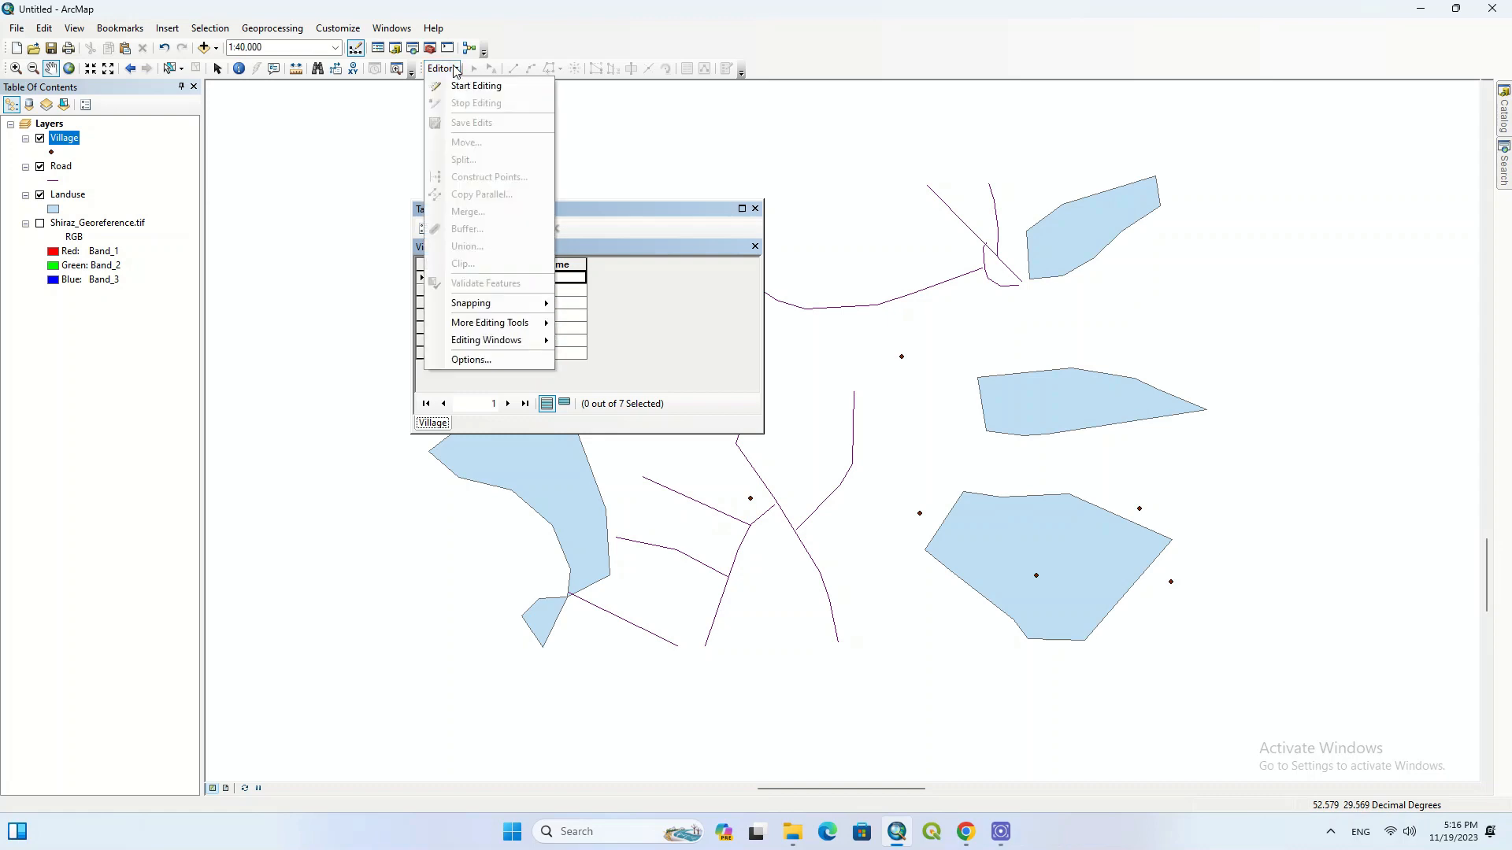
click(520, 93)
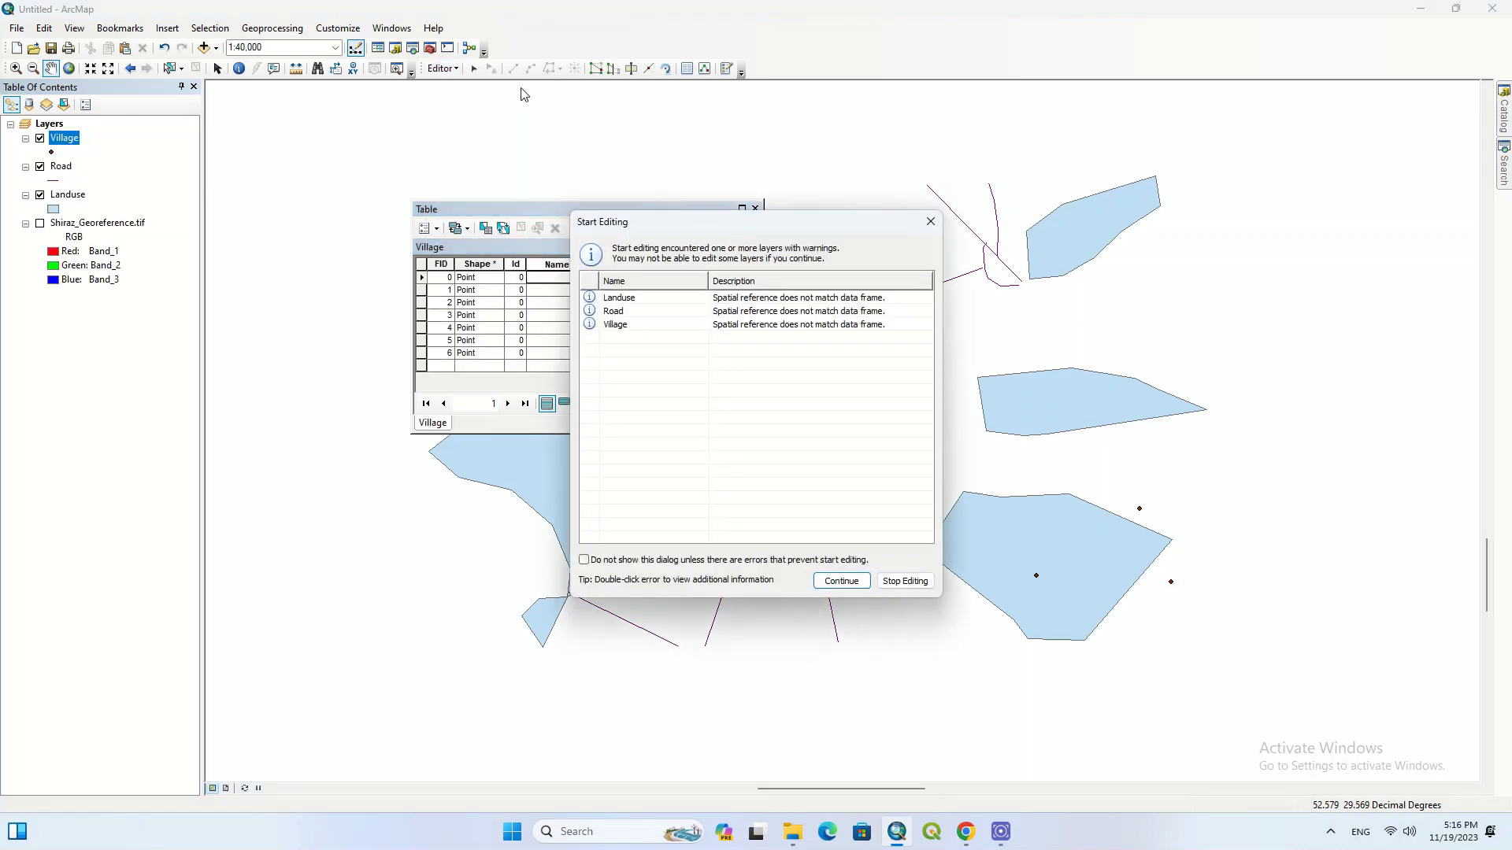
click(842, 581)
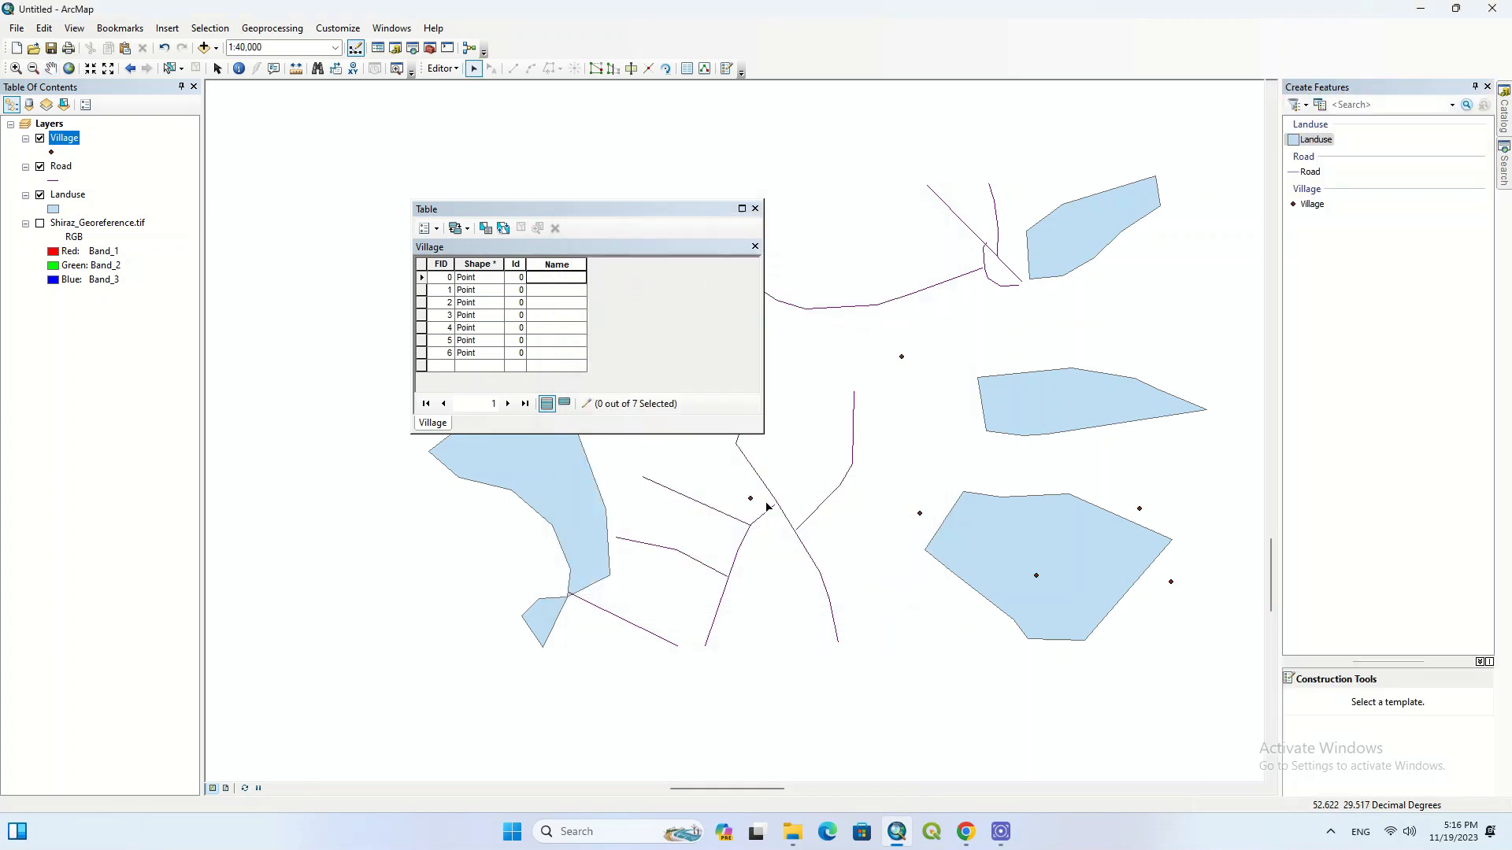
Move the Village table off the digitized features and select its first record (FID 0).
click(422, 278)
drag(592, 210, 421, 143)
click(182, 214)
click(182, 227)
click(216, 206)
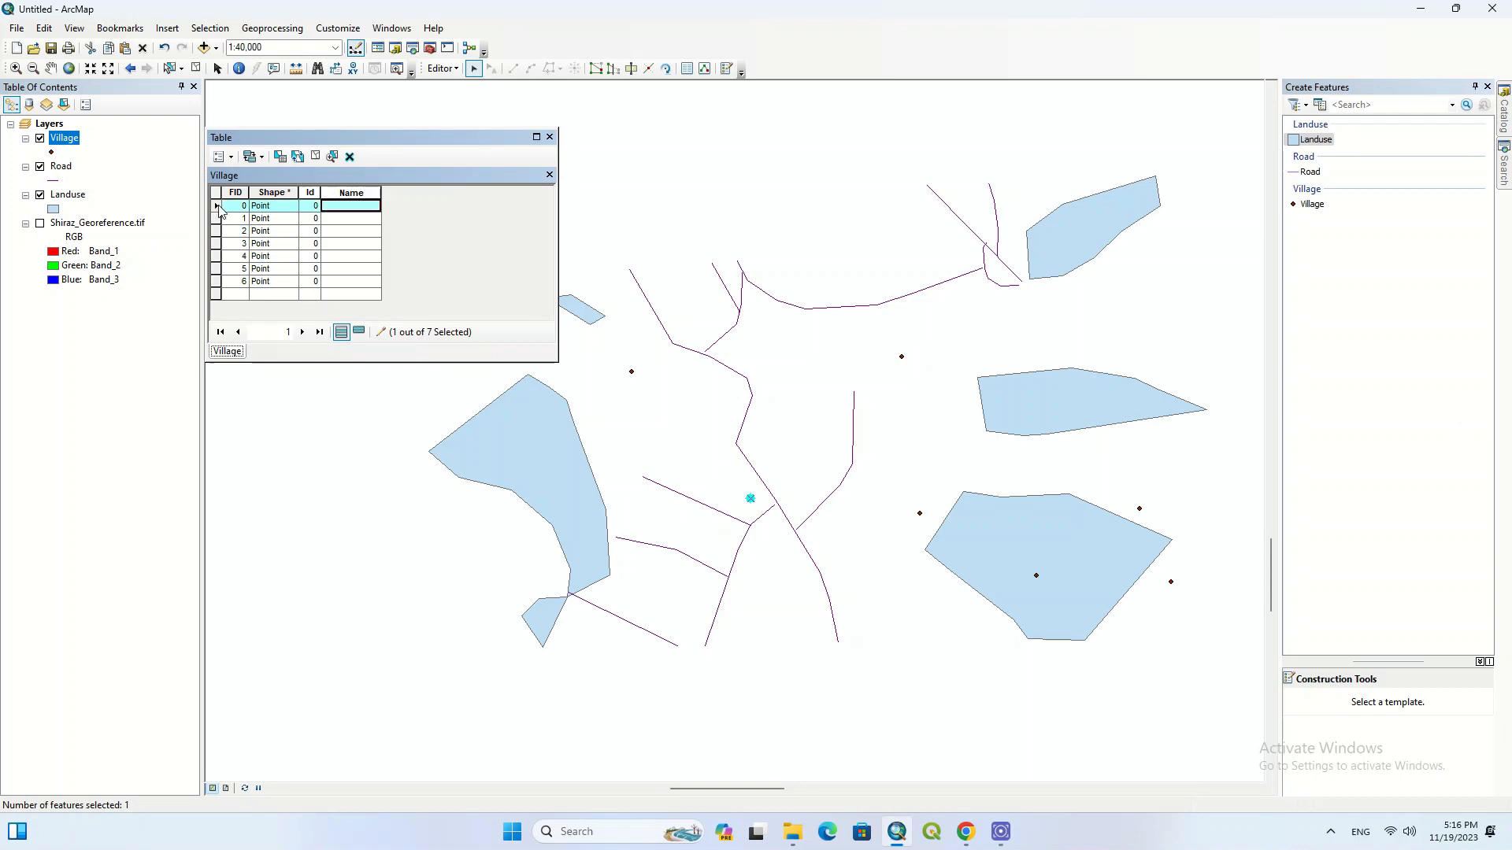
Fill the Name field of the seven Village records with A, B, C, D, E, F and G, in FID order.
text(A)
key(Return)
text(B)
key(Return)
text(C)
key(Return)
text(D)
key(Return)
text(E)
key(Return)
text(F)
key(Return)
text(G)
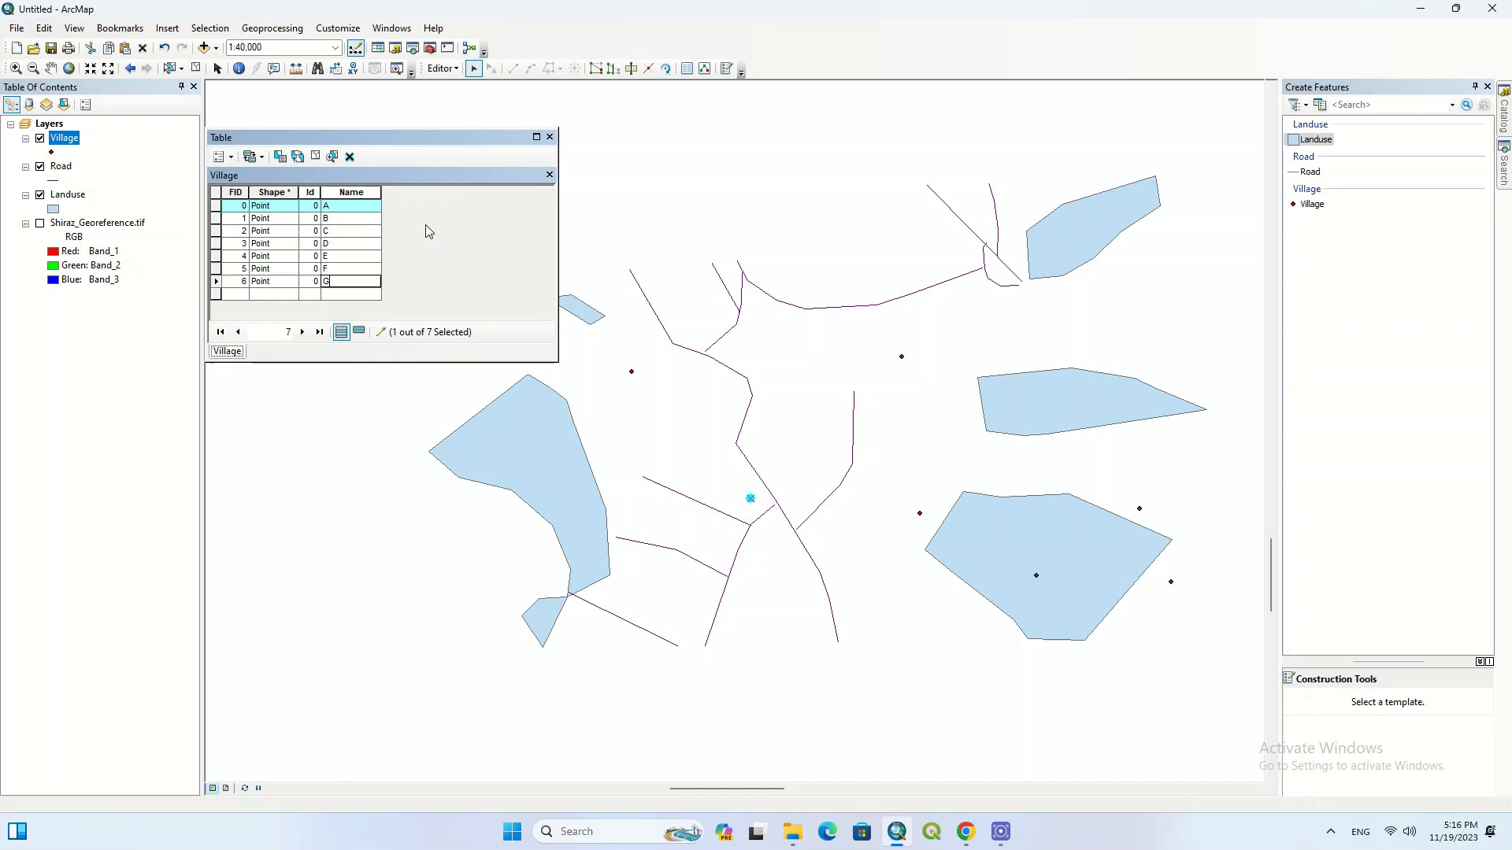
Stop editing and save the edits to the Village table.
click(442, 68)
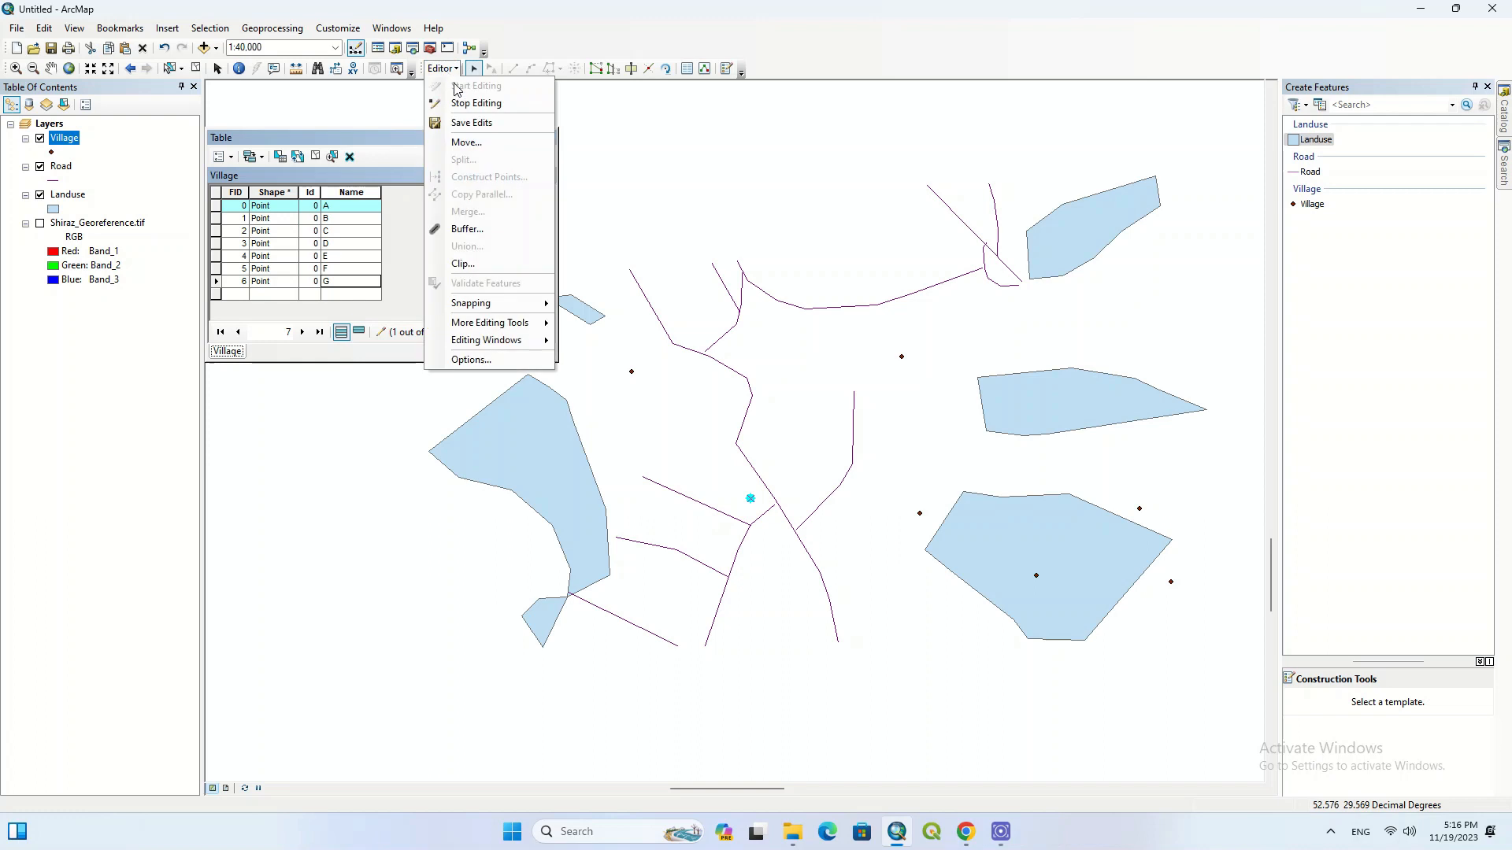
click(489, 104)
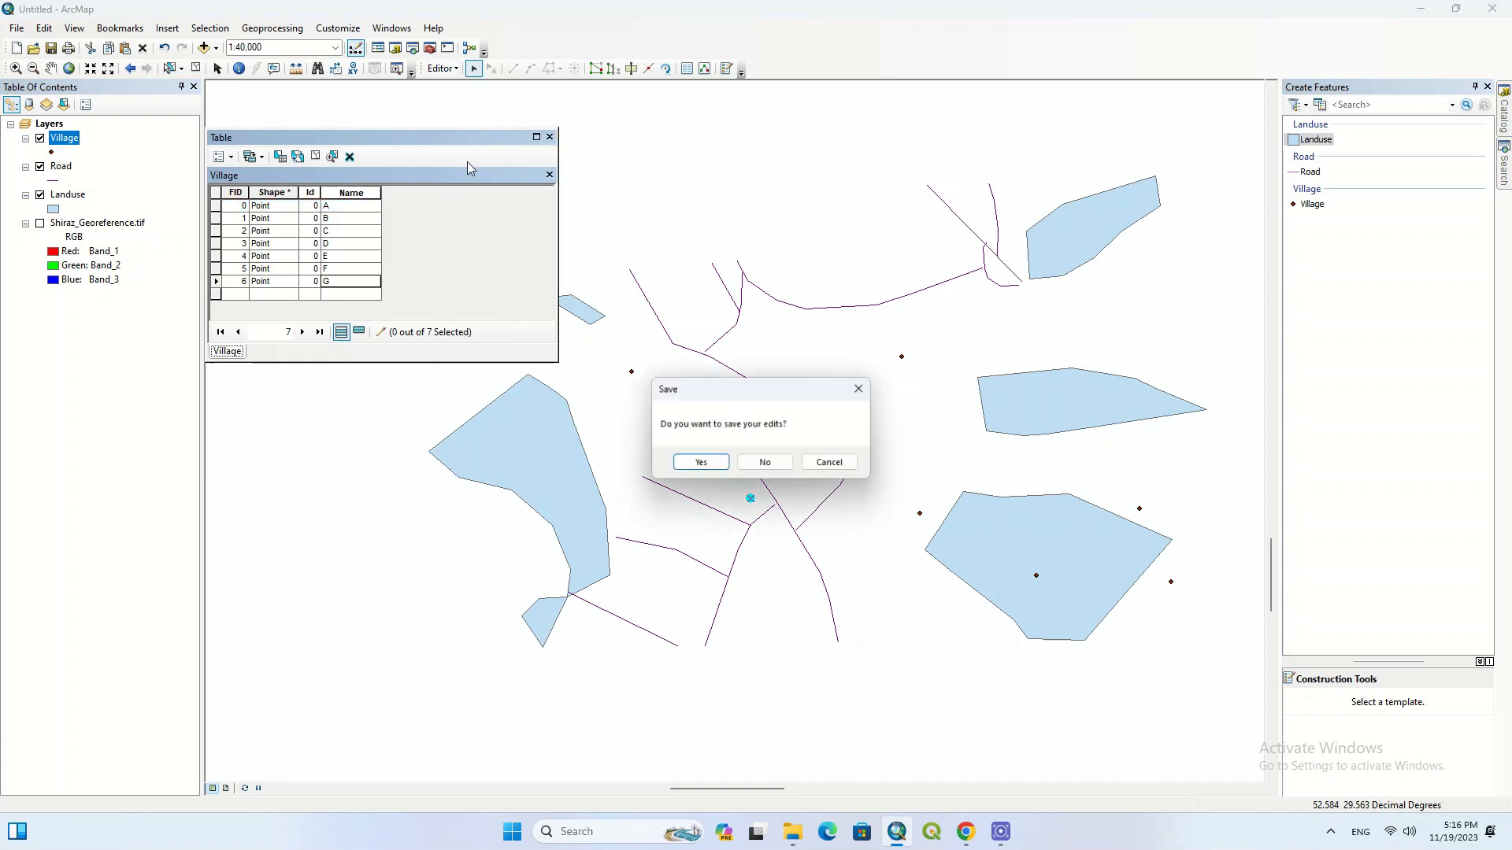
click(718, 465)
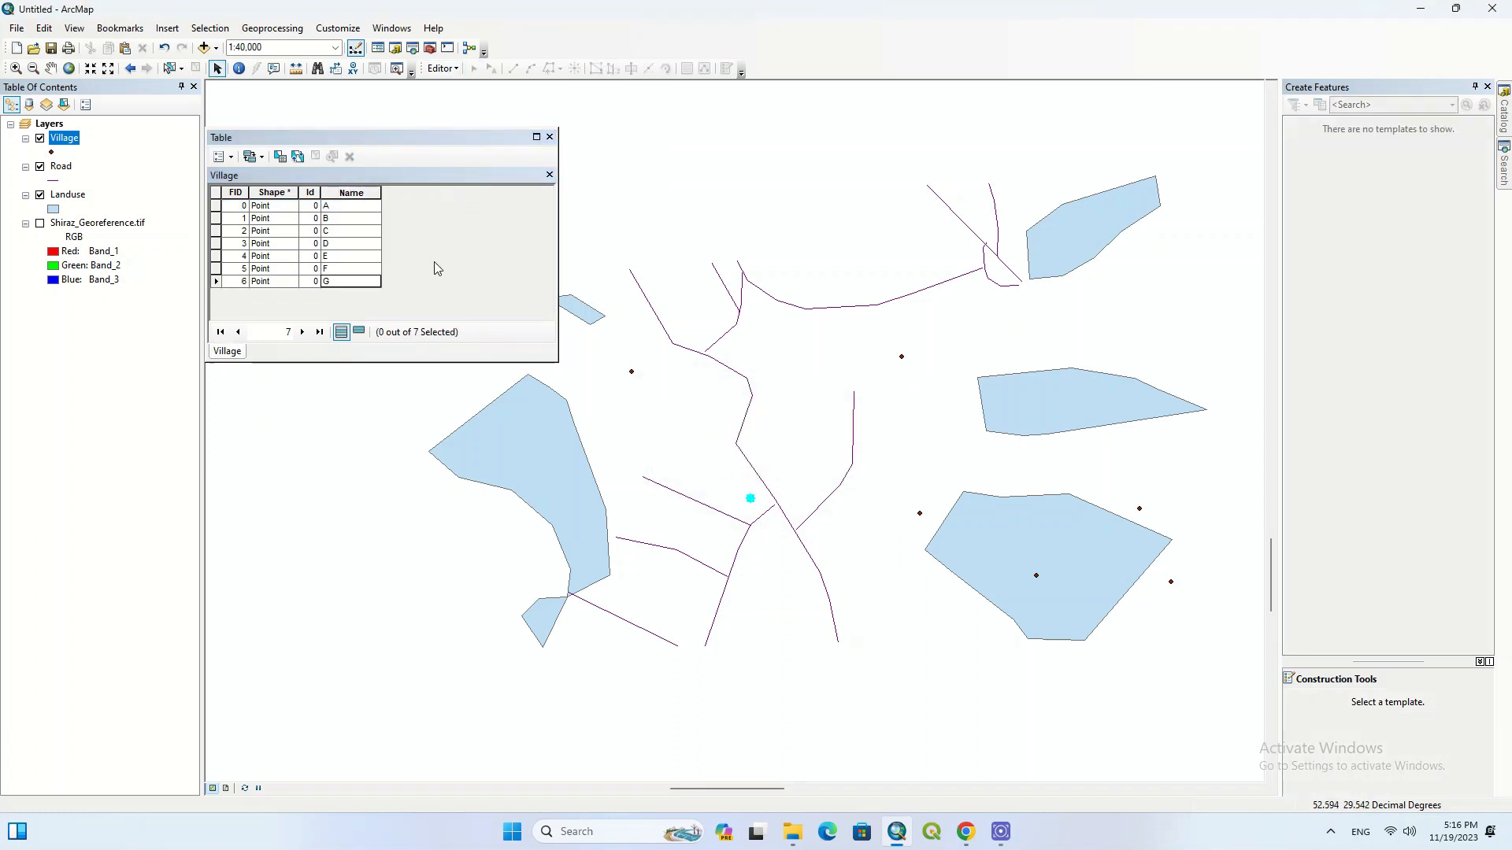
Zoom the map to village records C, E and A in turn, and return to the Village layer's extent.
double_click(217, 231)
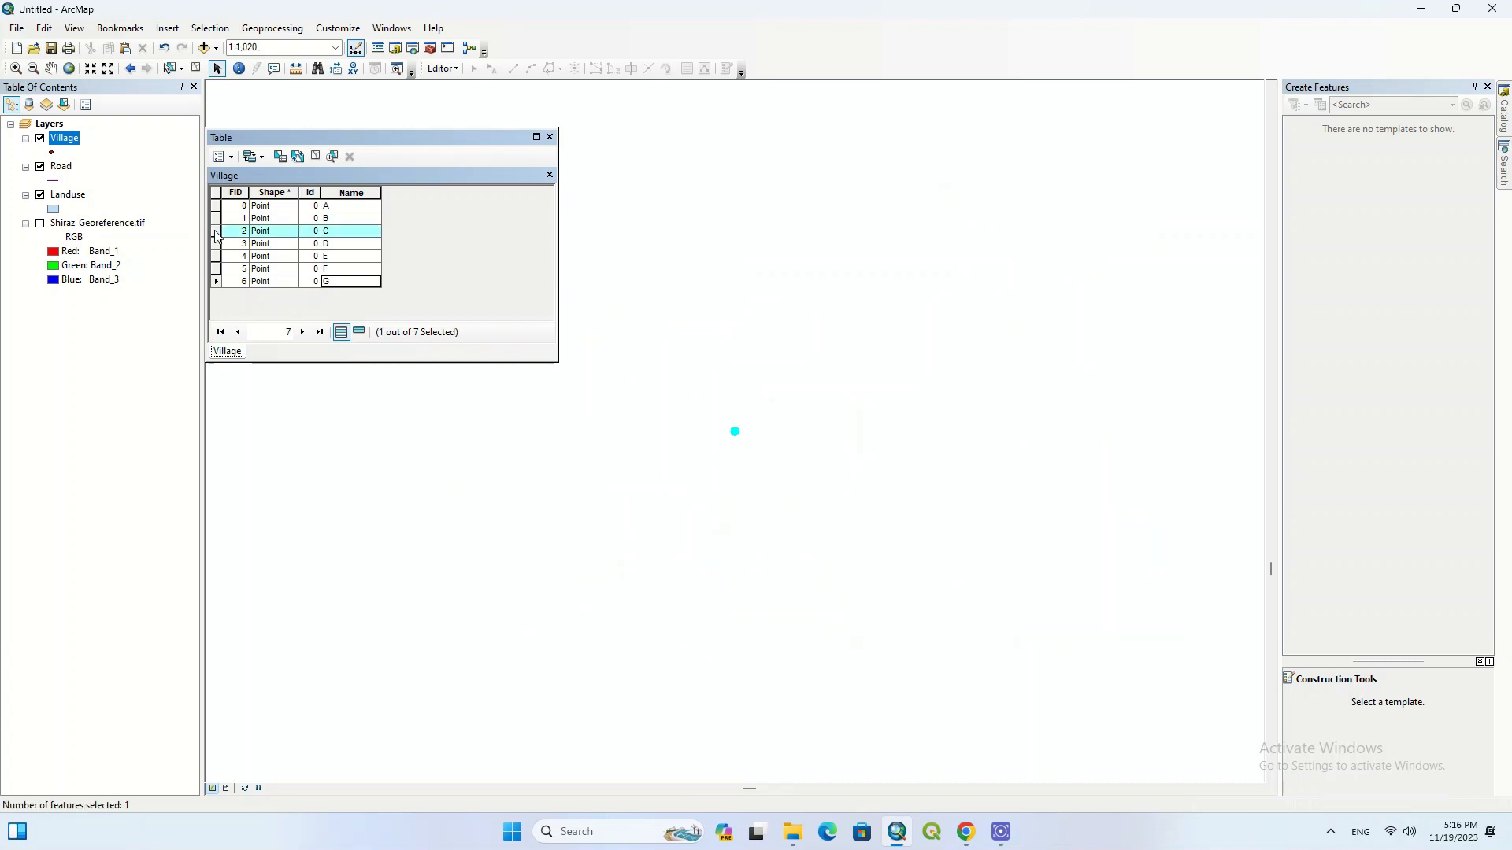
double_click(218, 257)
double_click(217, 206)
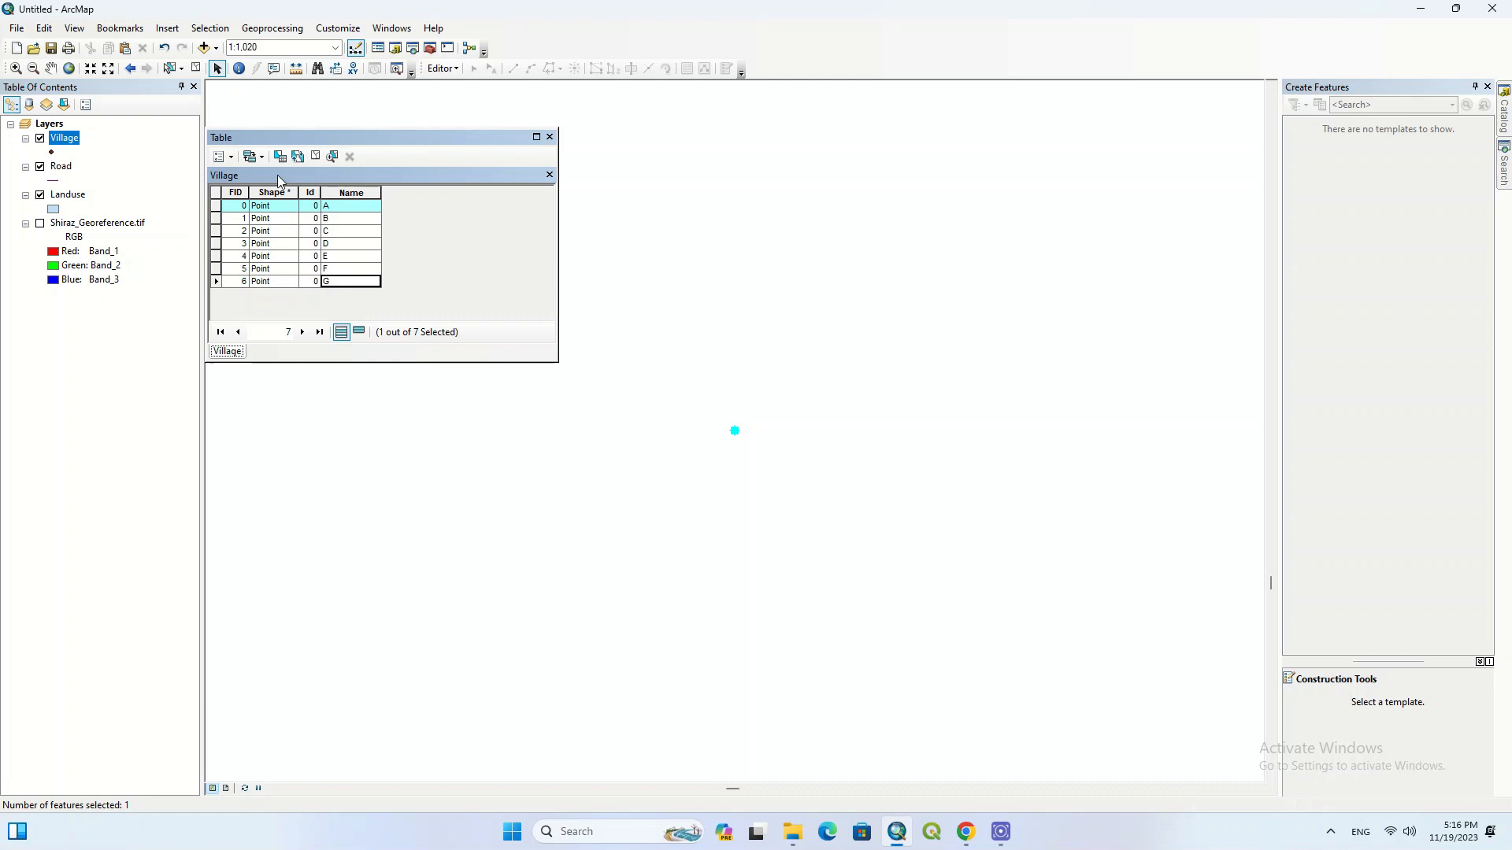
right_click(71, 141)
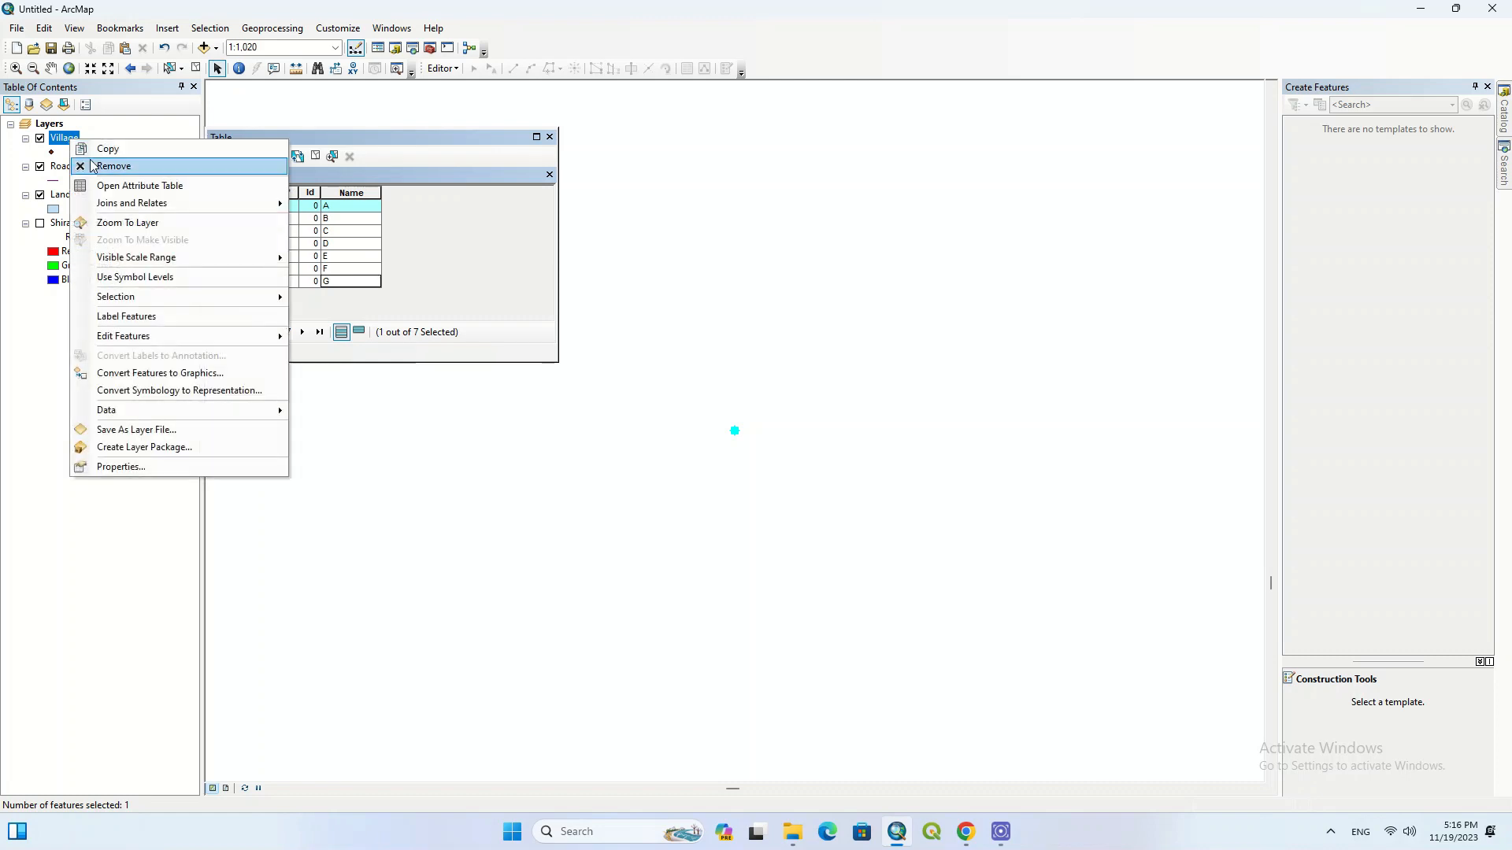
click(146, 220)
scroll(782, 371, up, 2)
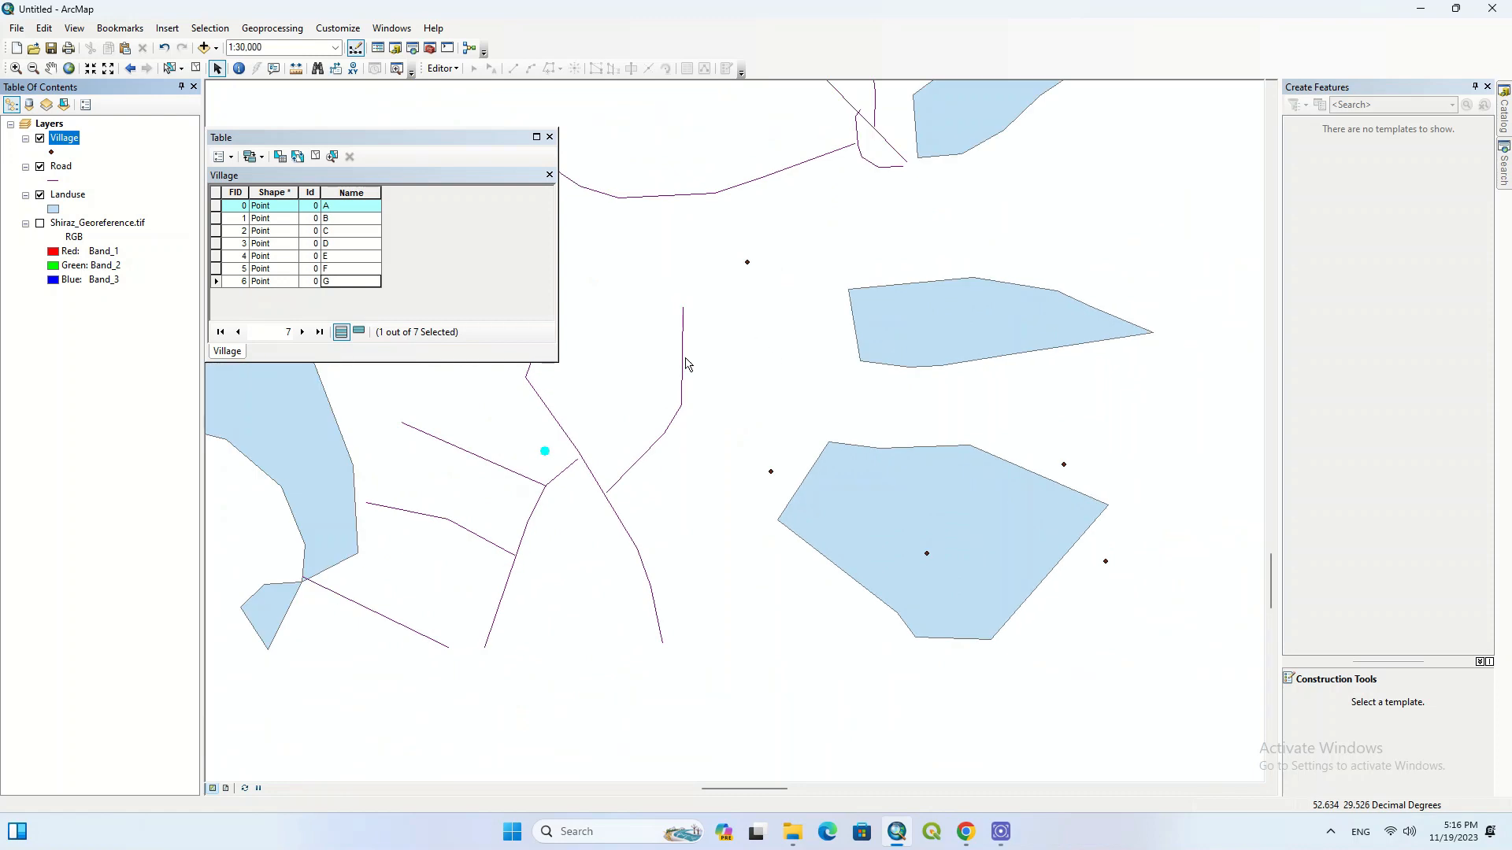
Add a Double field called X to the Village attribute table.
click(398, 274)
click(221, 157)
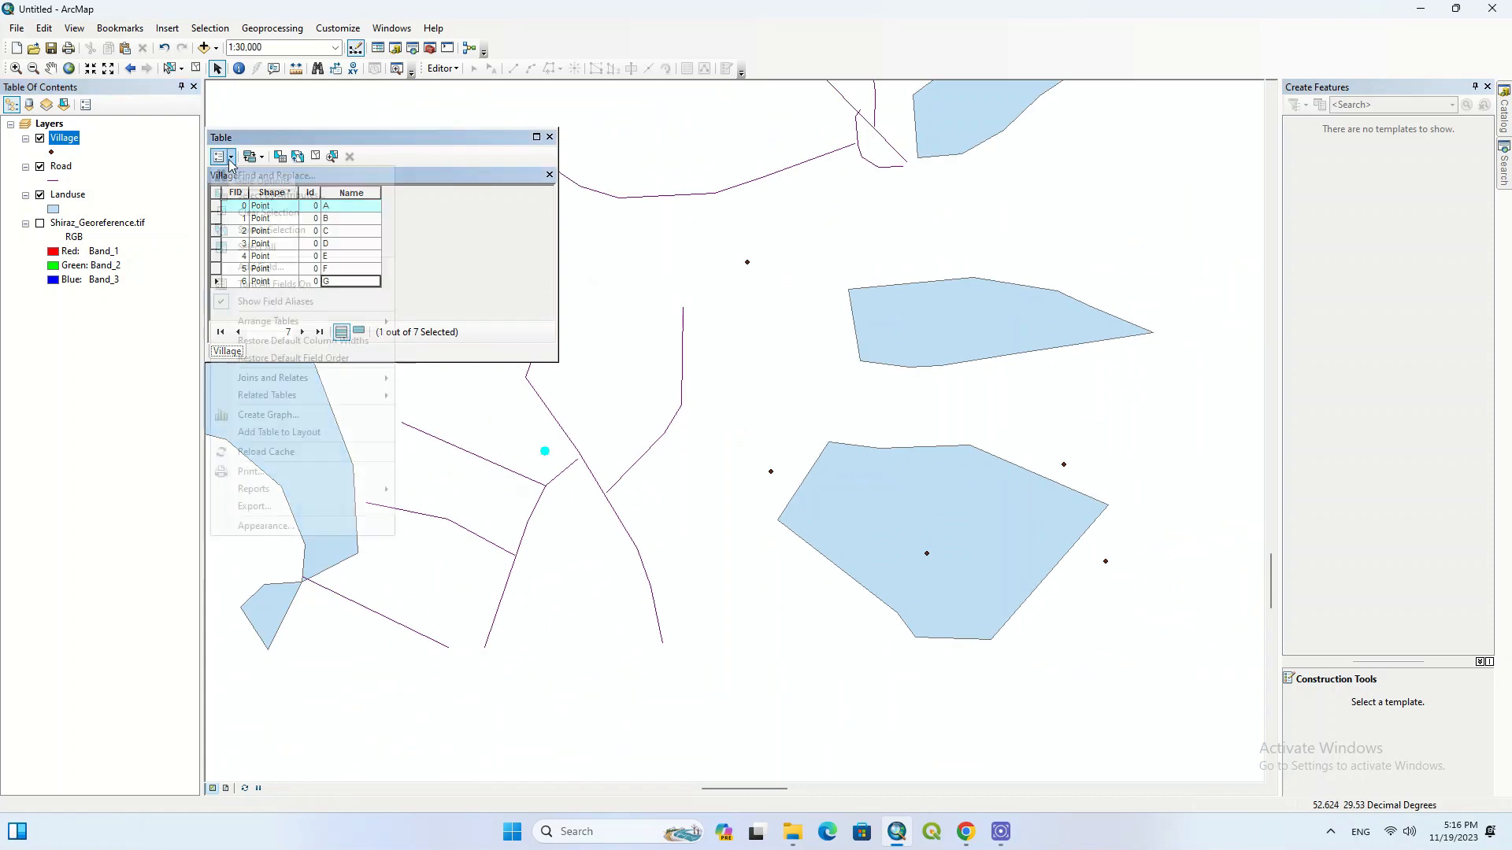
click(259, 267)
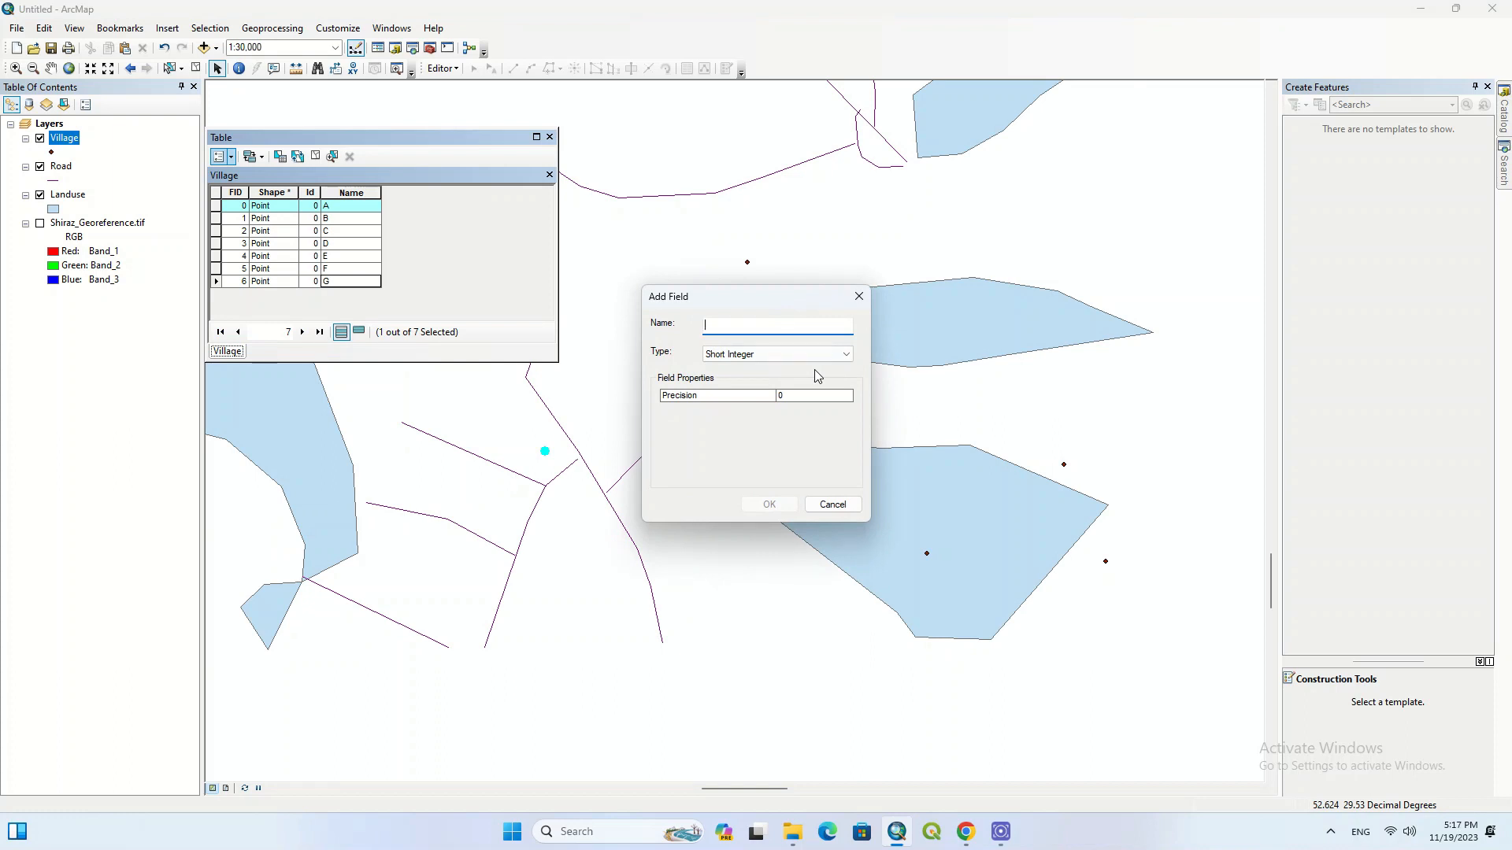
text(X)
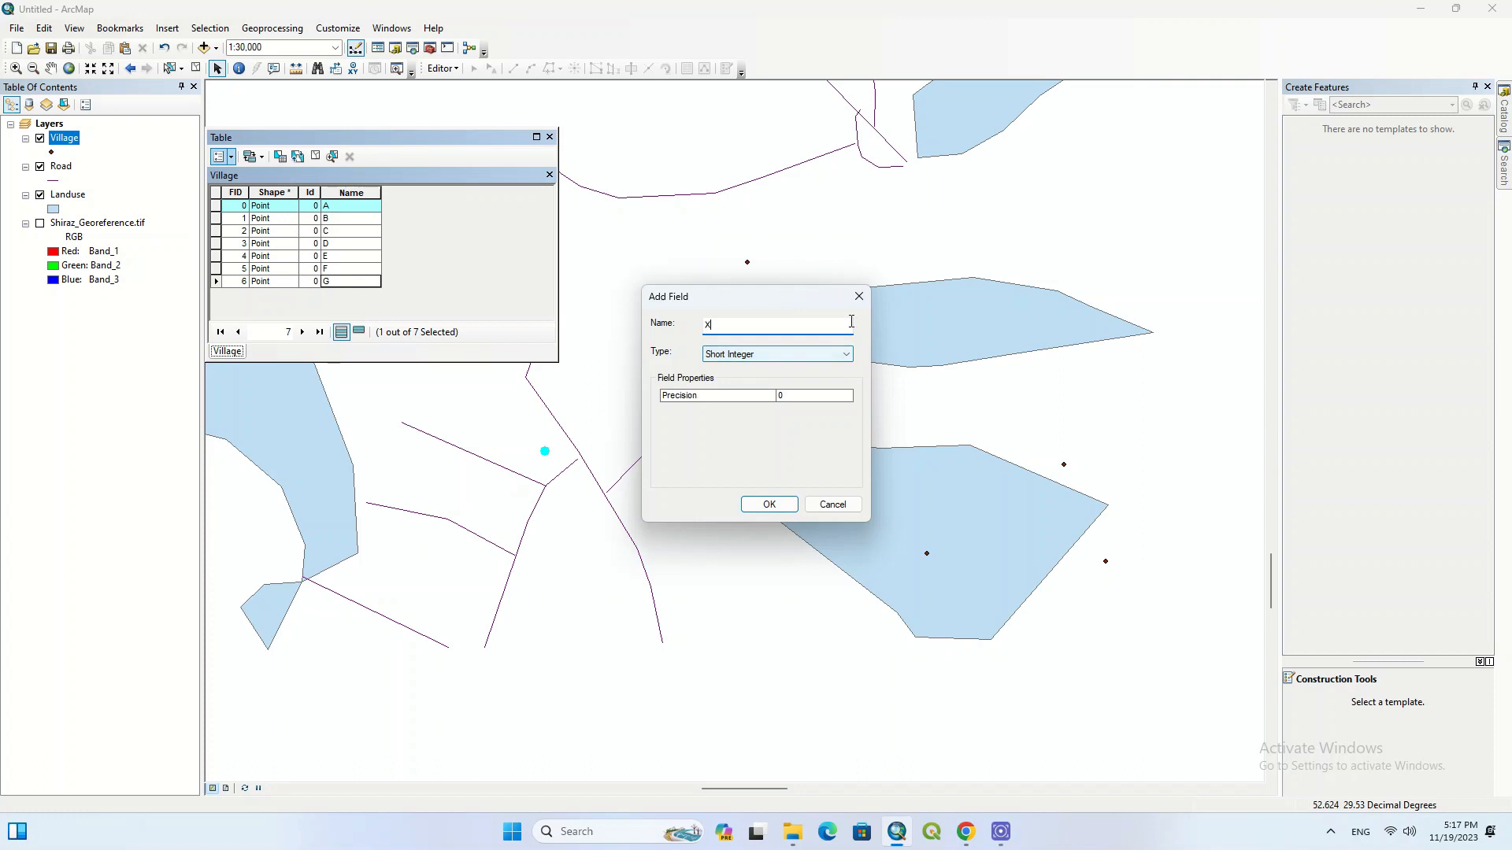
click(794, 351)
click(743, 406)
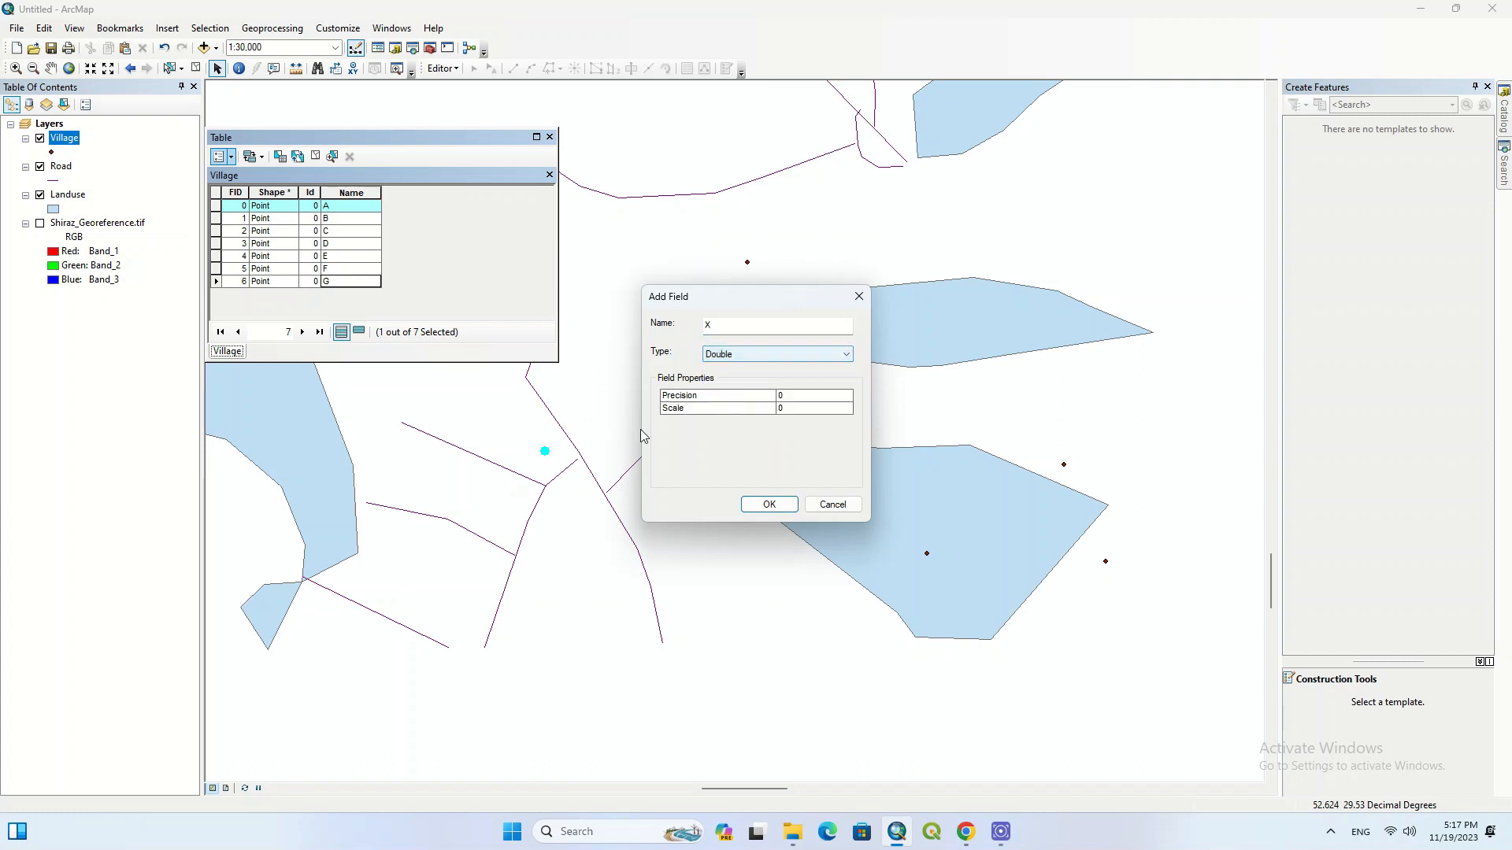
click(793, 395)
click(775, 502)
Calculate the X field as X Coordinate of Point in decimal degrees for the selected record only.
right_click(494, 195)
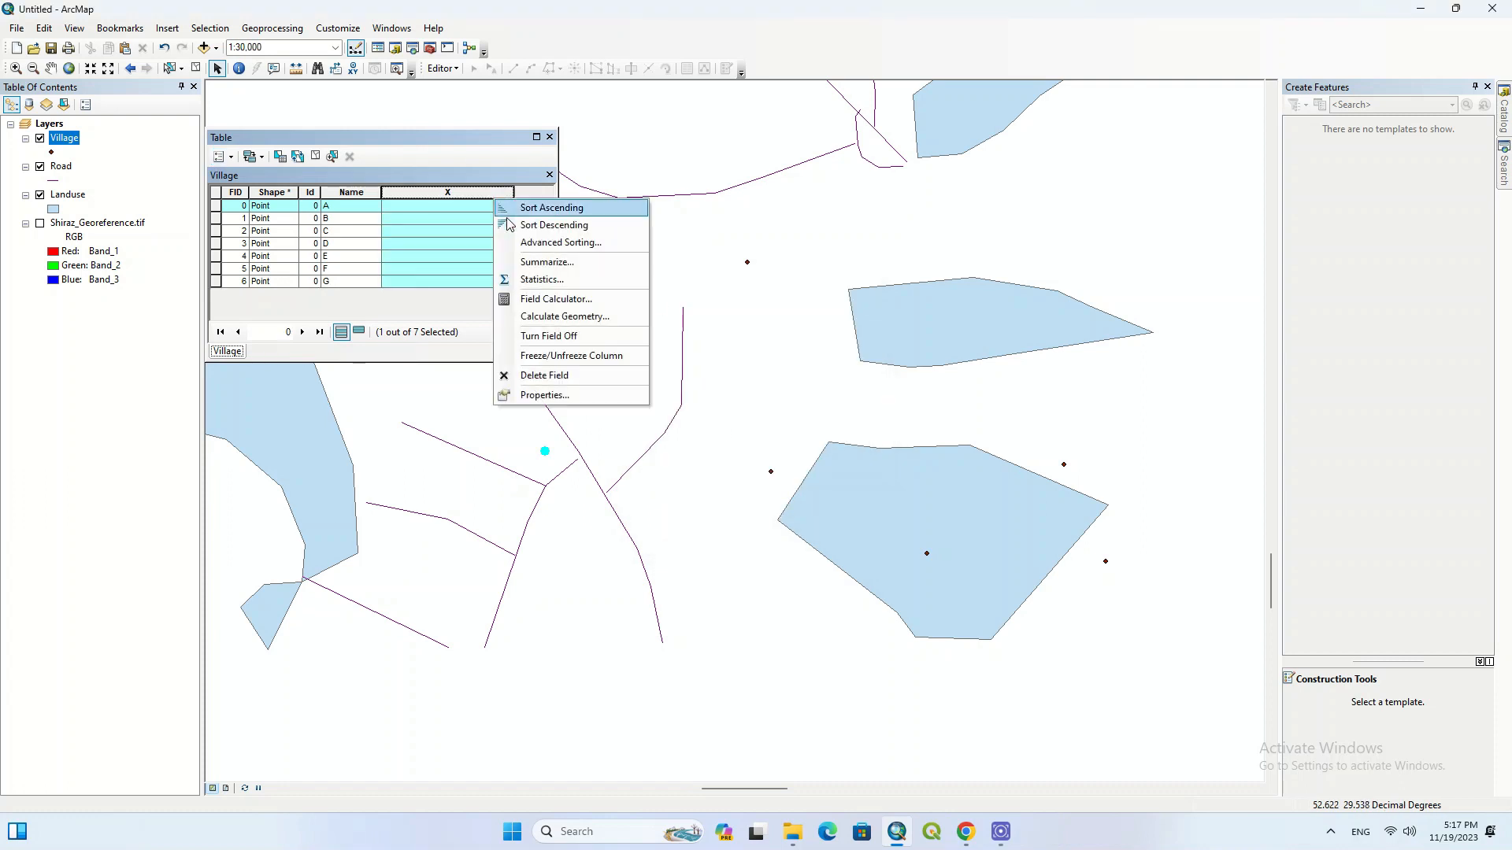
click(564, 316)
click(736, 326)
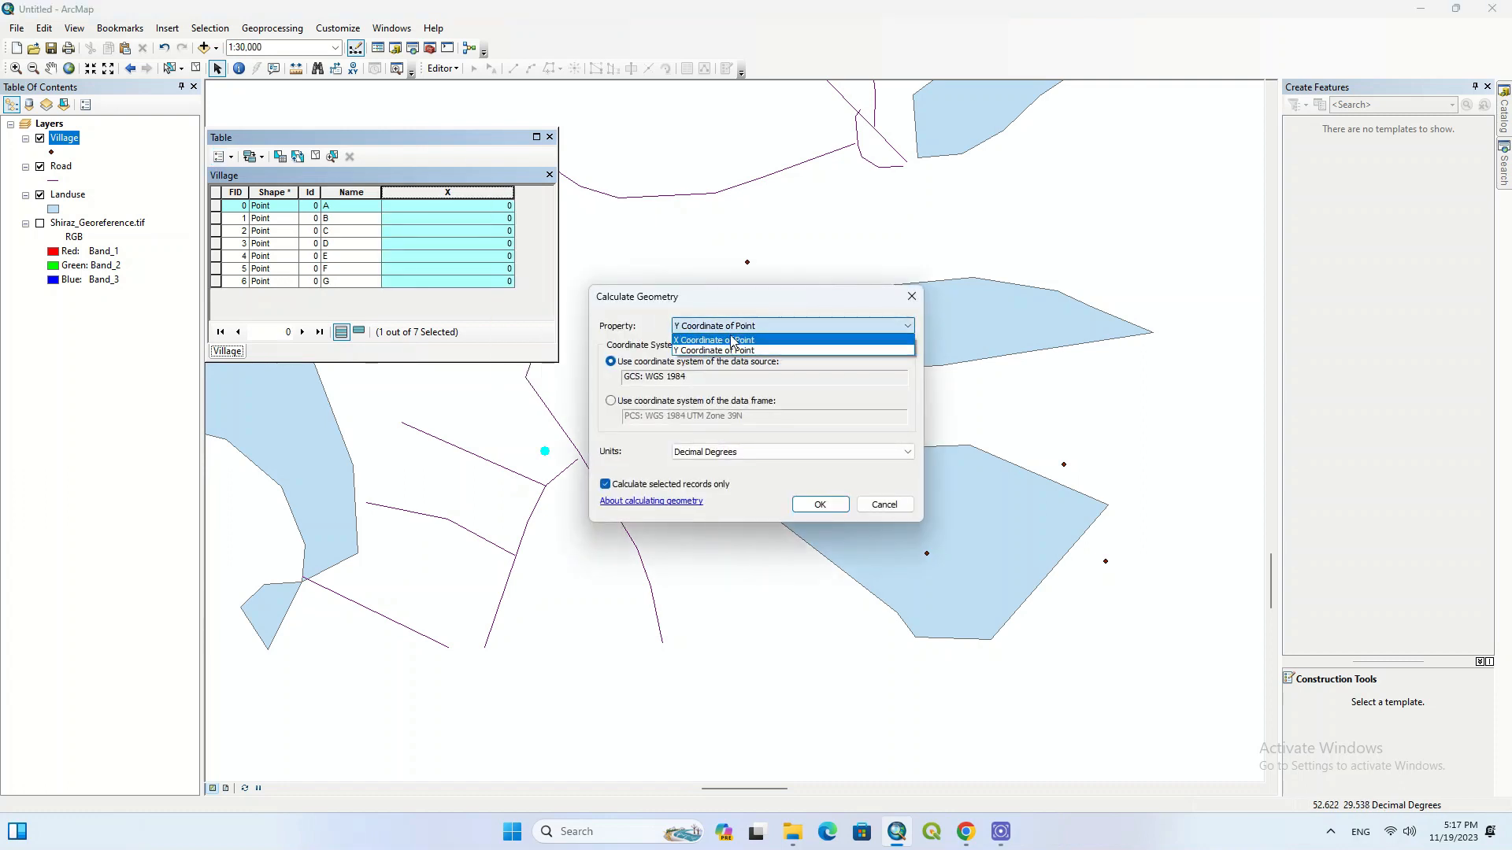
click(731, 341)
click(820, 504)
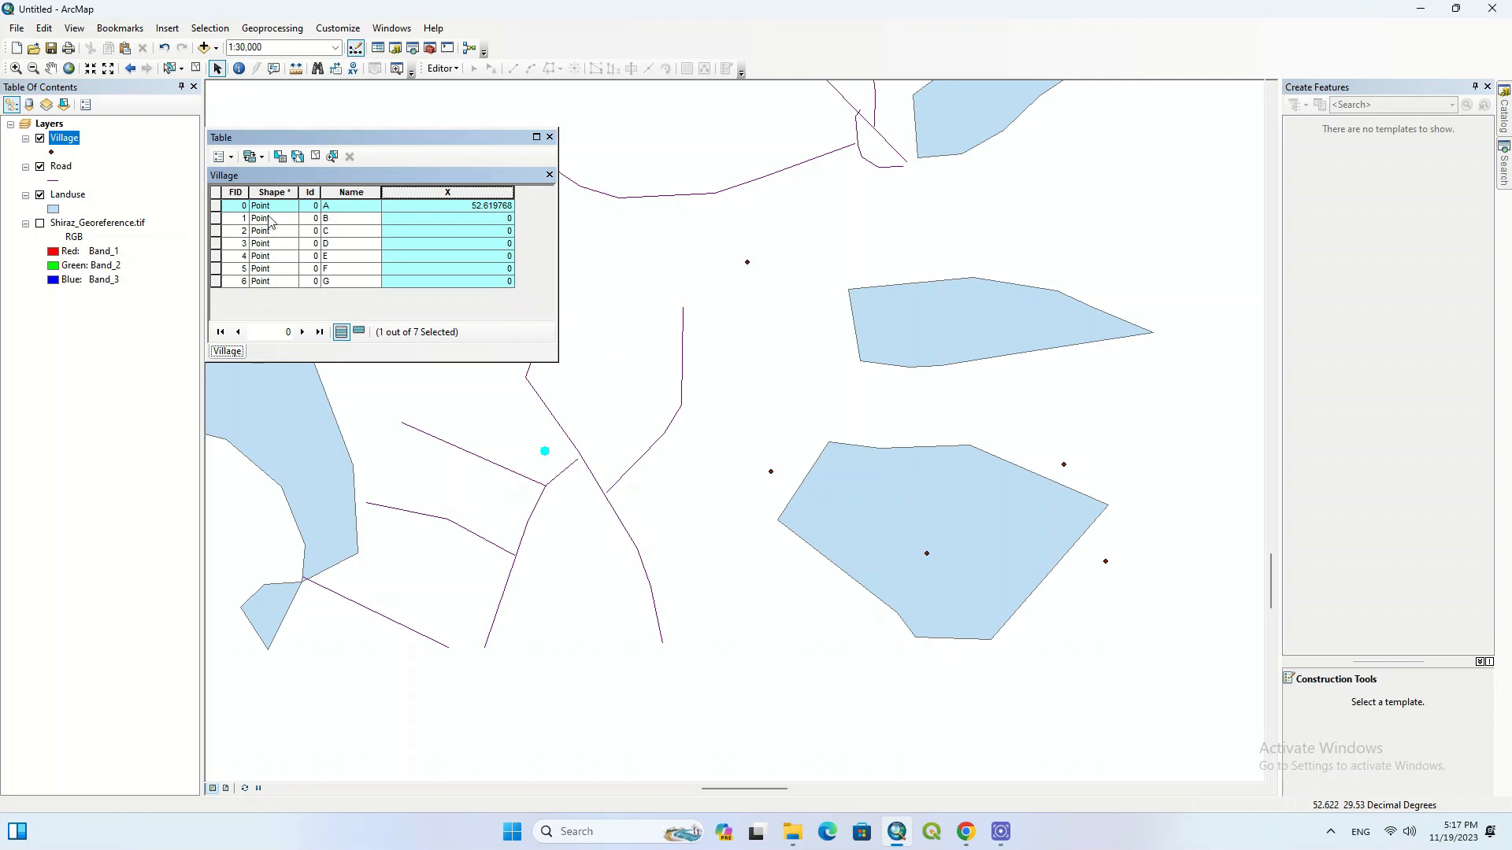
Clear the record selection and calculate the X field as X Coordinate of Point for all Village records.
click(316, 156)
right_click(473, 195)
click(549, 314)
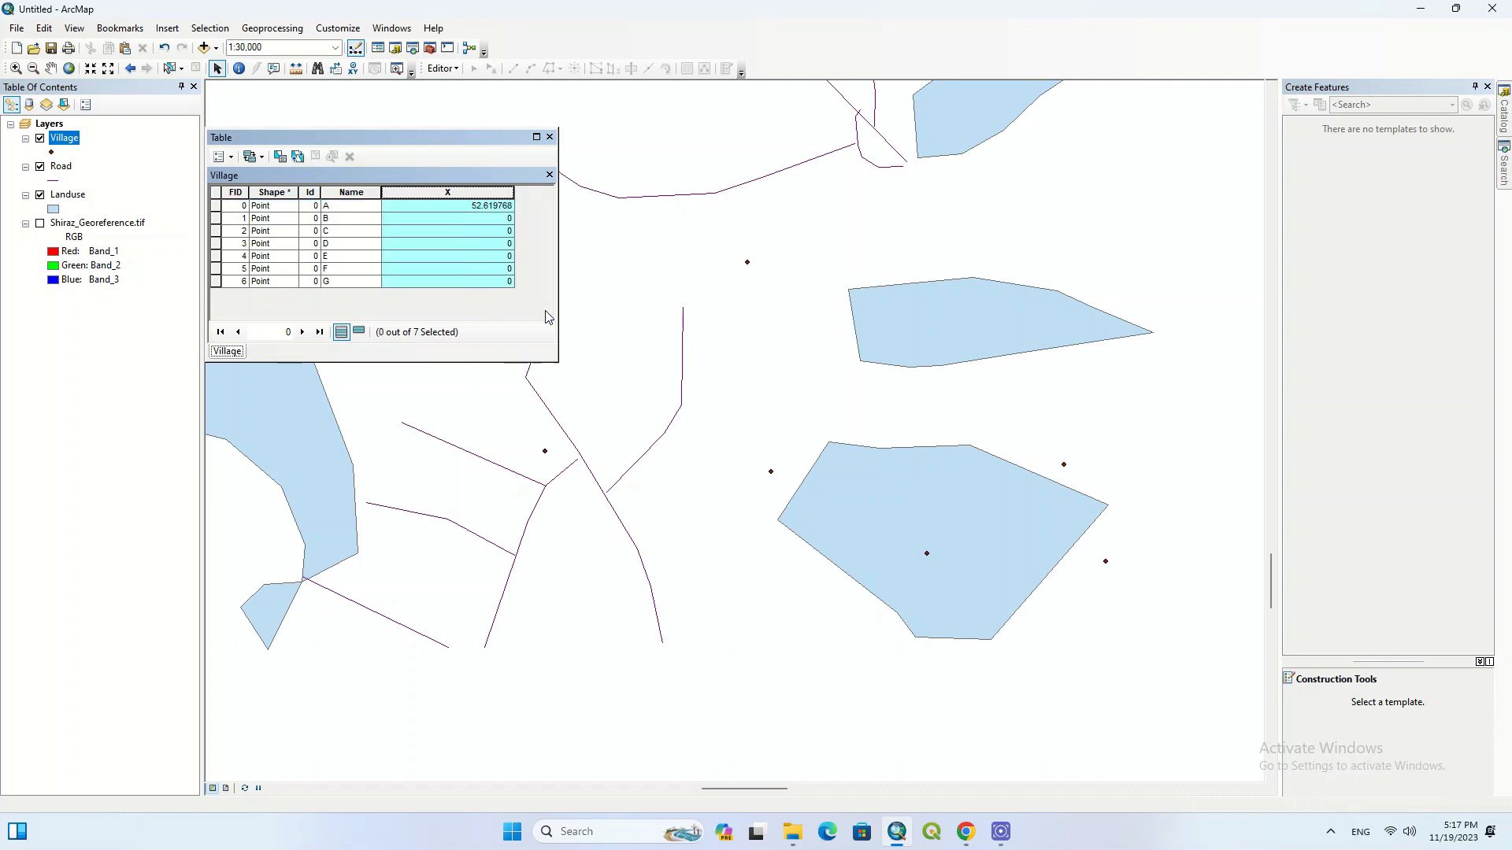
click(798, 329)
click(731, 339)
click(819, 504)
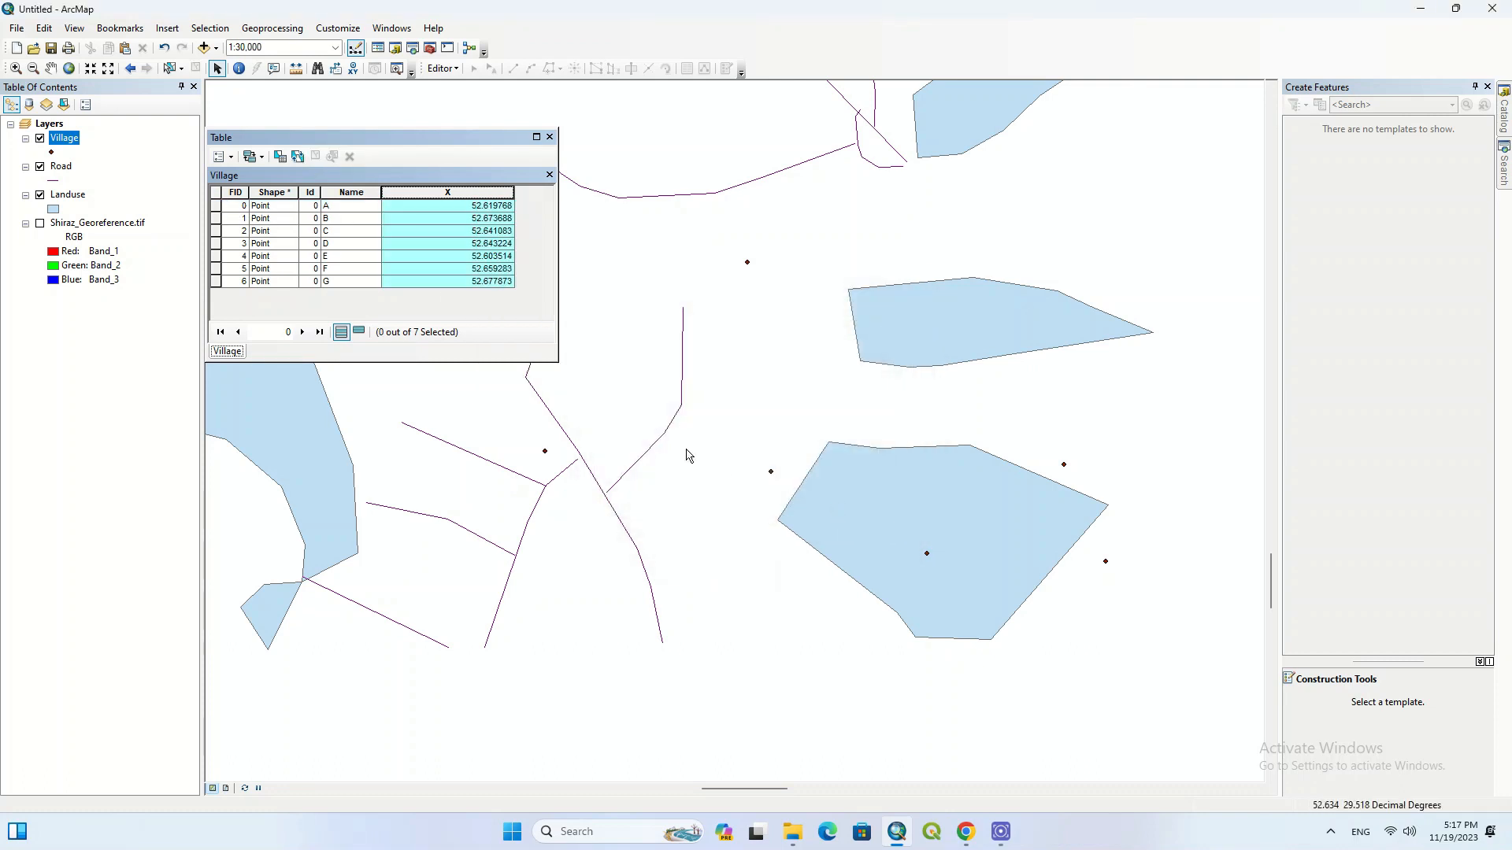
Add a Double field called Y to the Village attribute table.
click(220, 156)
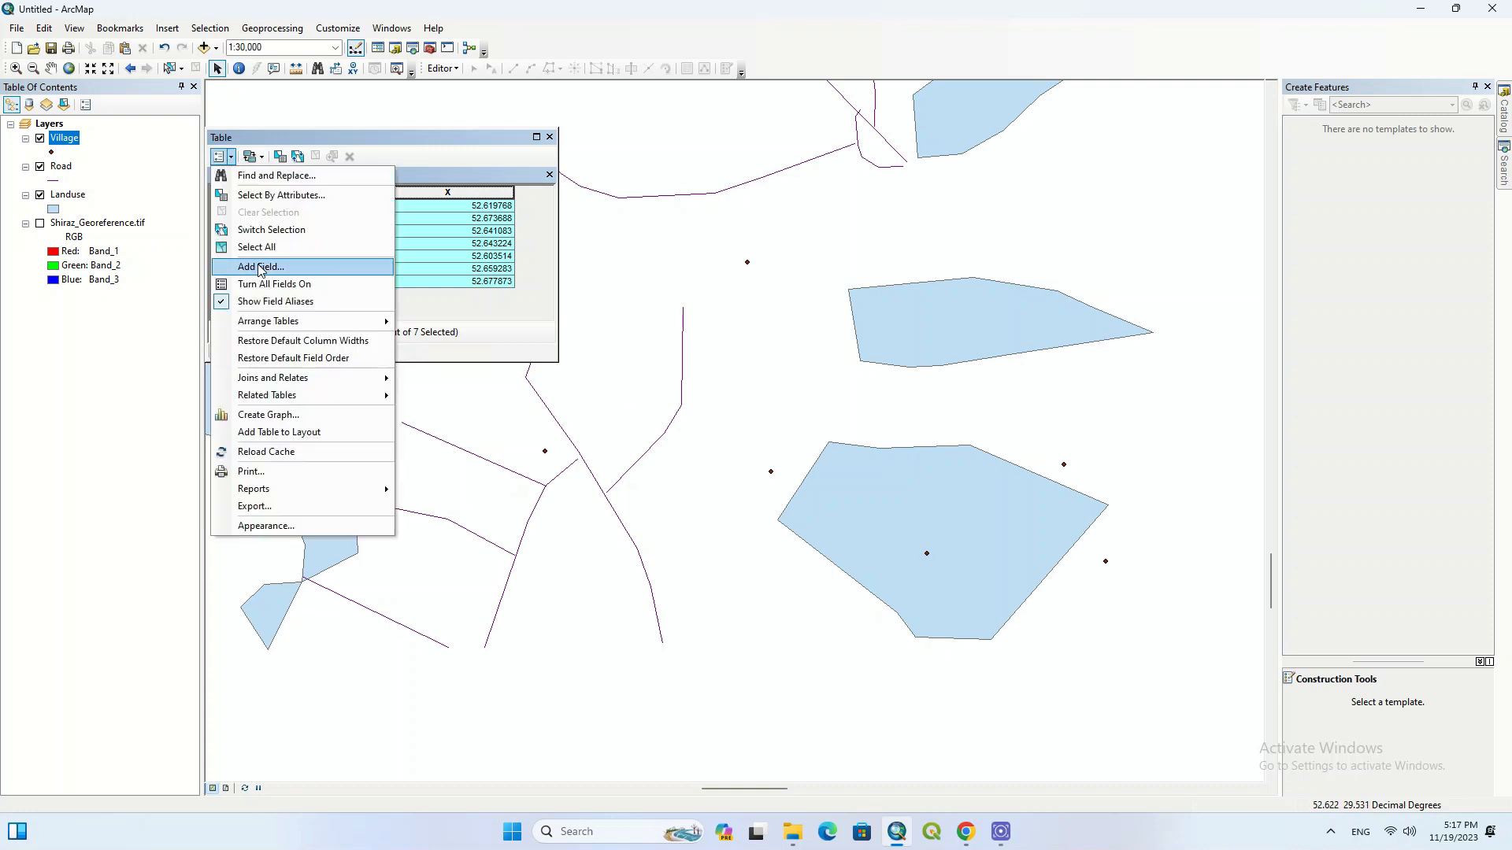
click(324, 266)
text(Y)
click(762, 362)
click(752, 400)
click(769, 504)
Enlarge the table window and calculate the Y field as Y Coordinate of Point for all Village records.
drag(366, 314, 758, 319)
drag(605, 364, 604, 451)
click(590, 193)
right_click(592, 194)
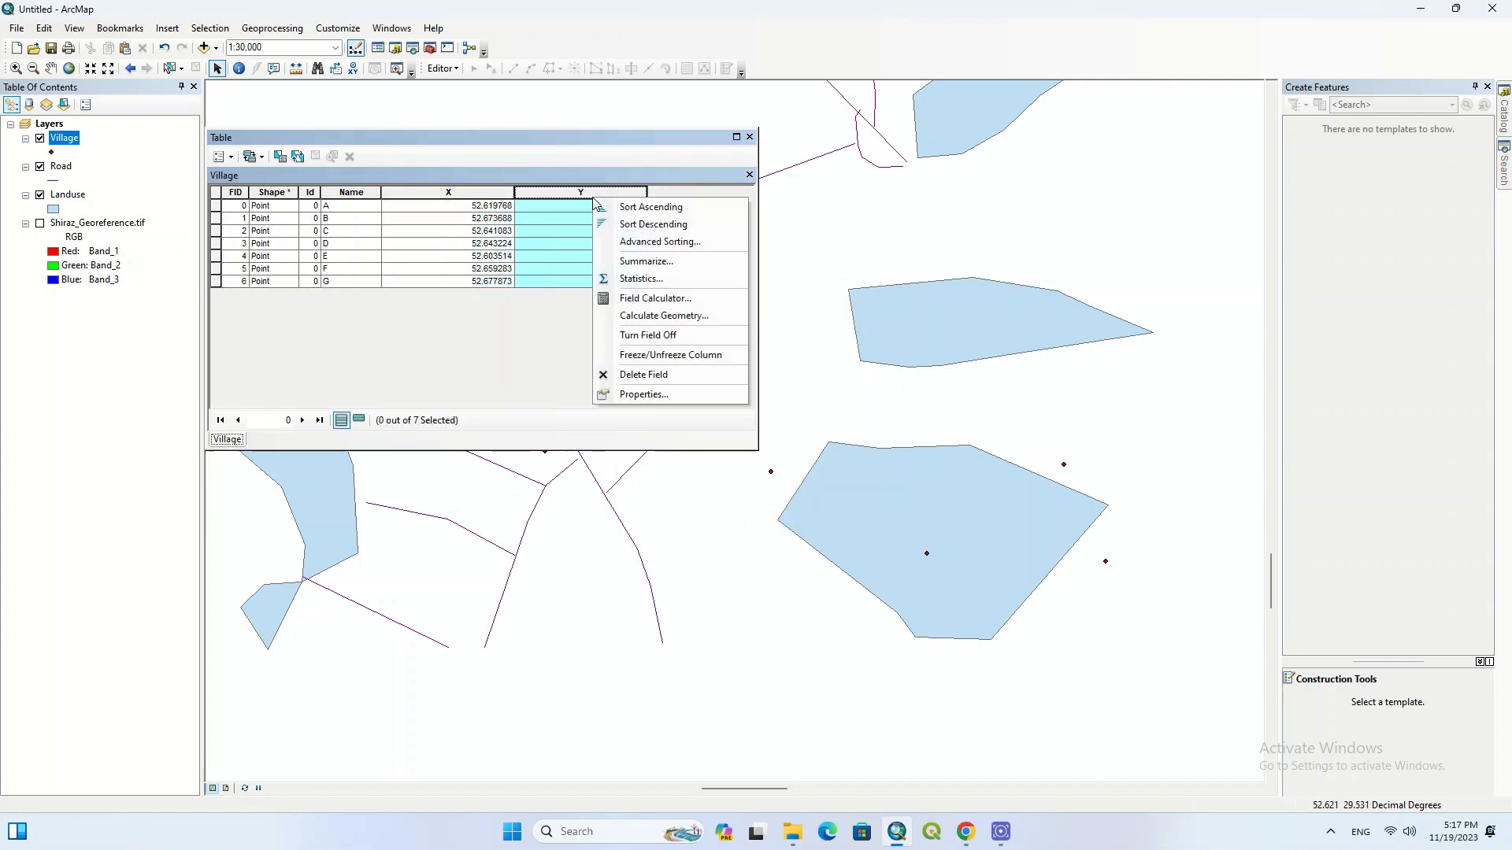
click(711, 318)
click(725, 327)
click(715, 349)
click(820, 505)
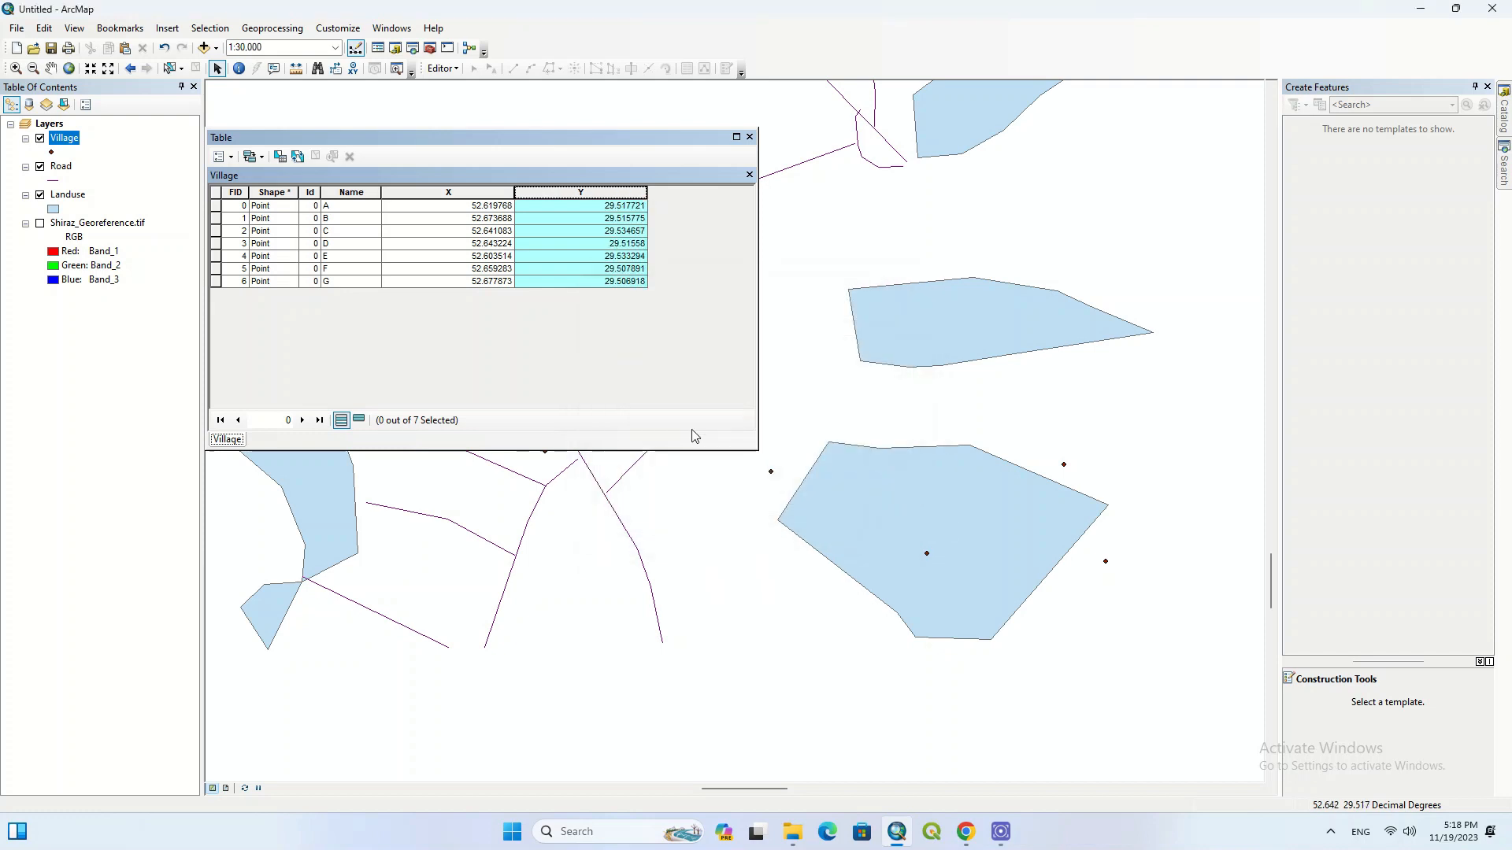
Zoom to village record B on the map and return to the Village layer's extent.
double_click(218, 219)
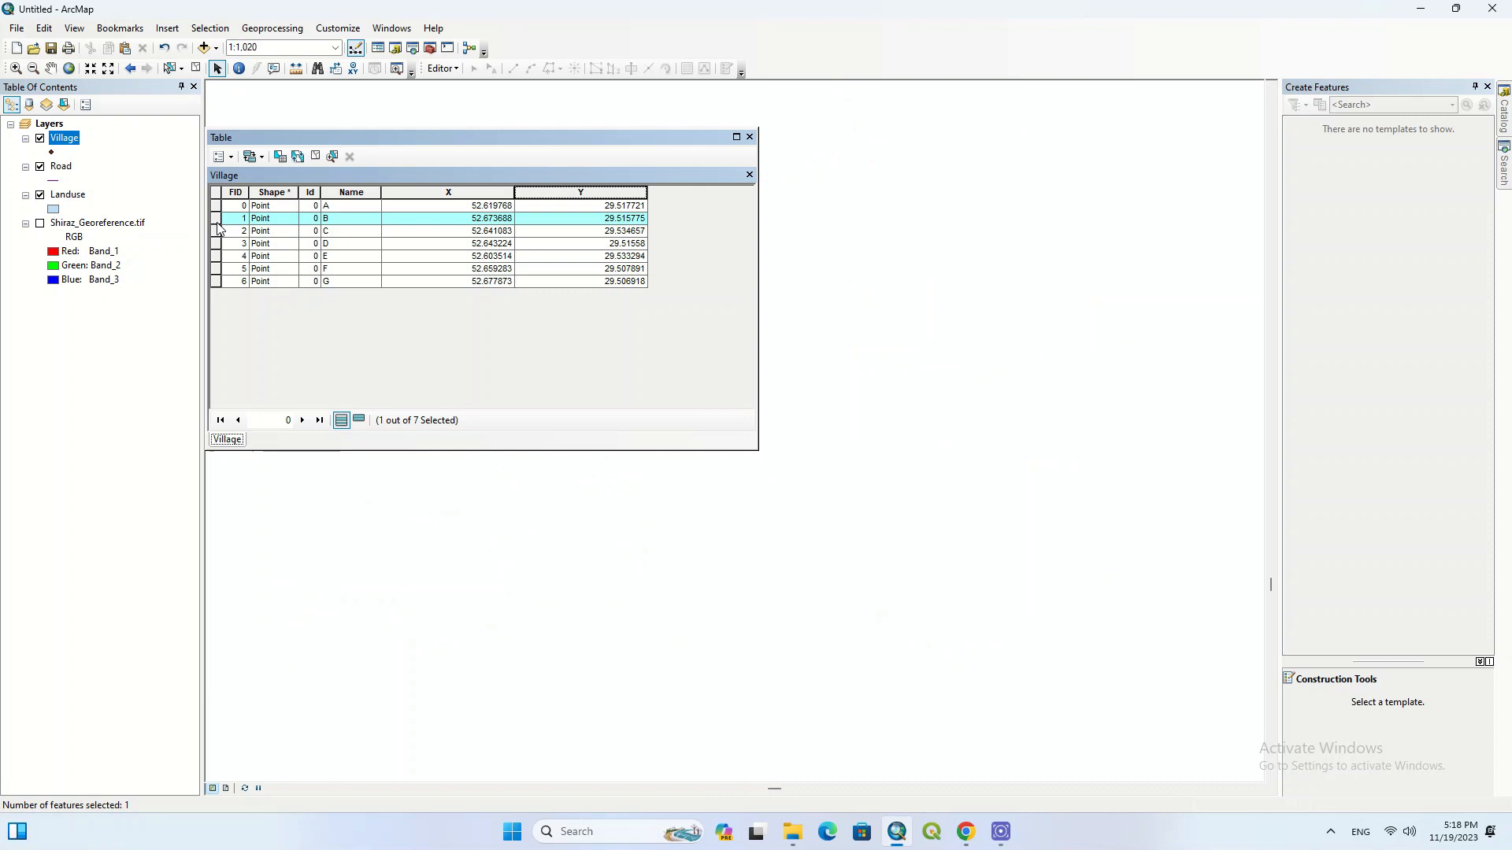
right_click(62, 139)
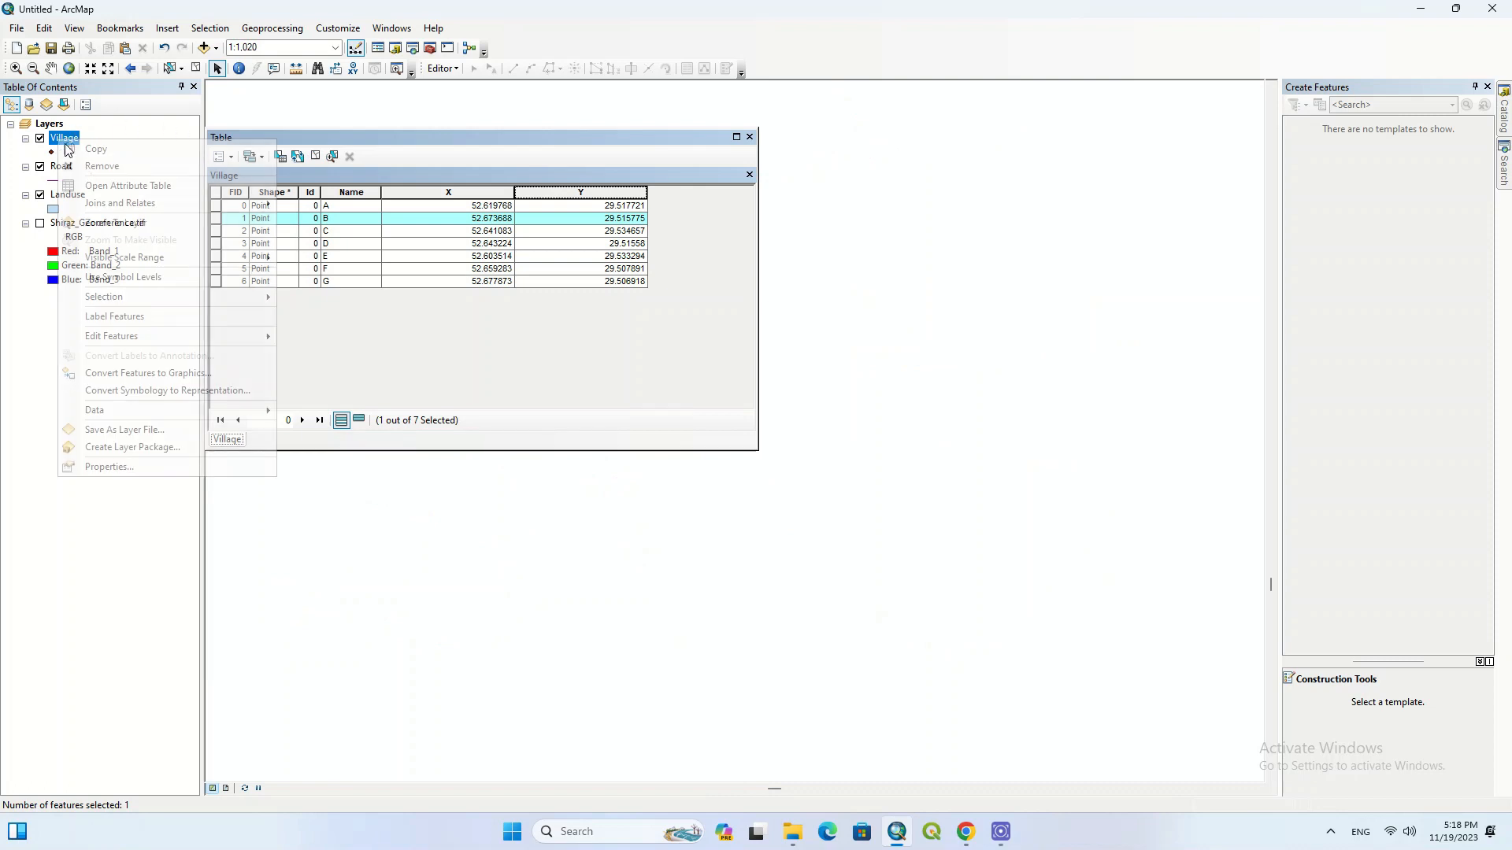
click(111, 223)
Identify the village point just west of the large southern landuse polygon, examine its Name and Y values, and close the results and the Village table.
click(239, 69)
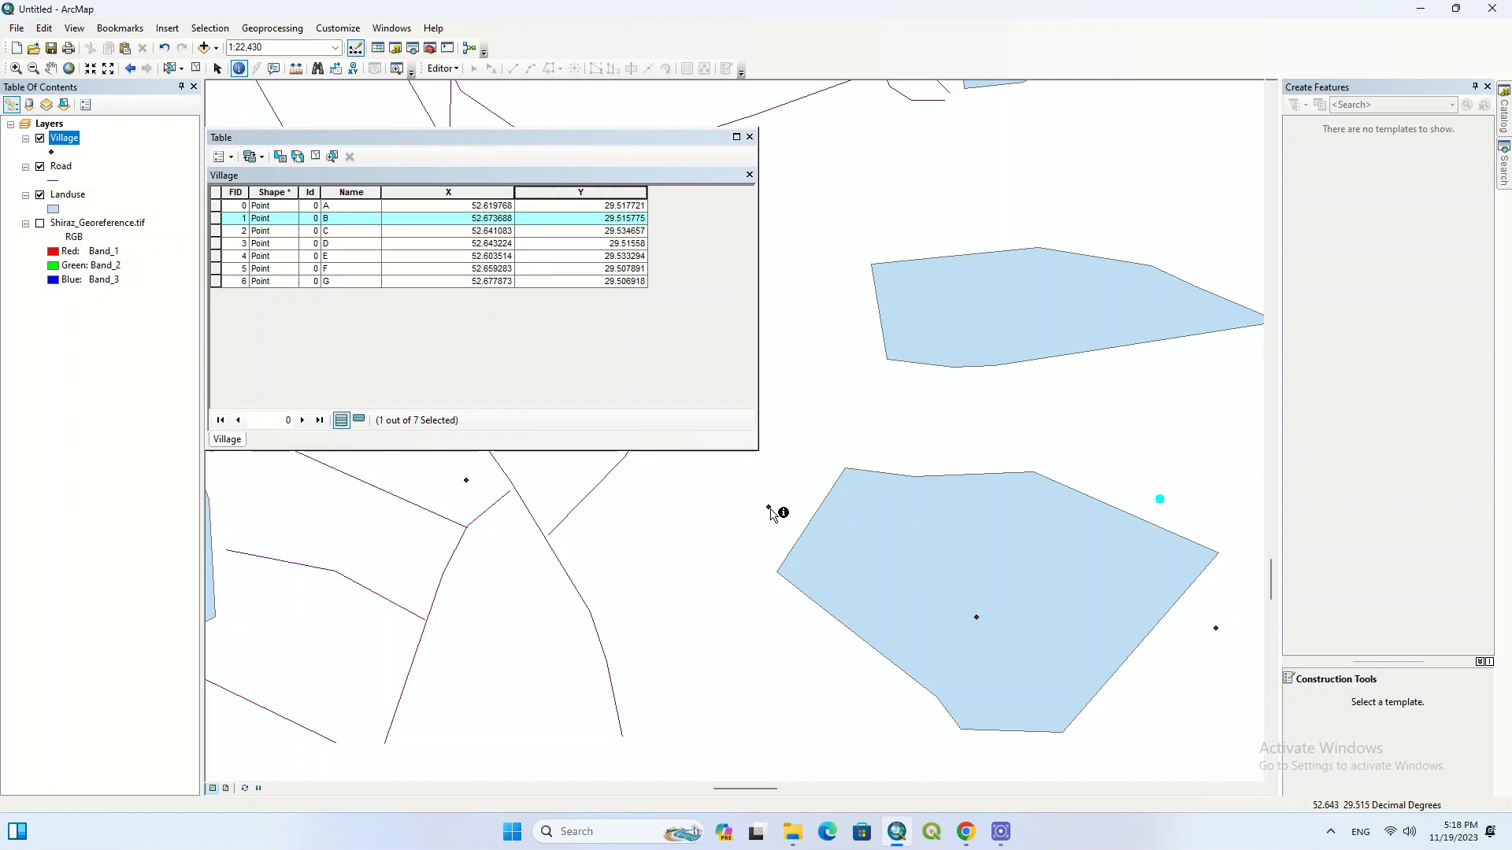
click(830, 496)
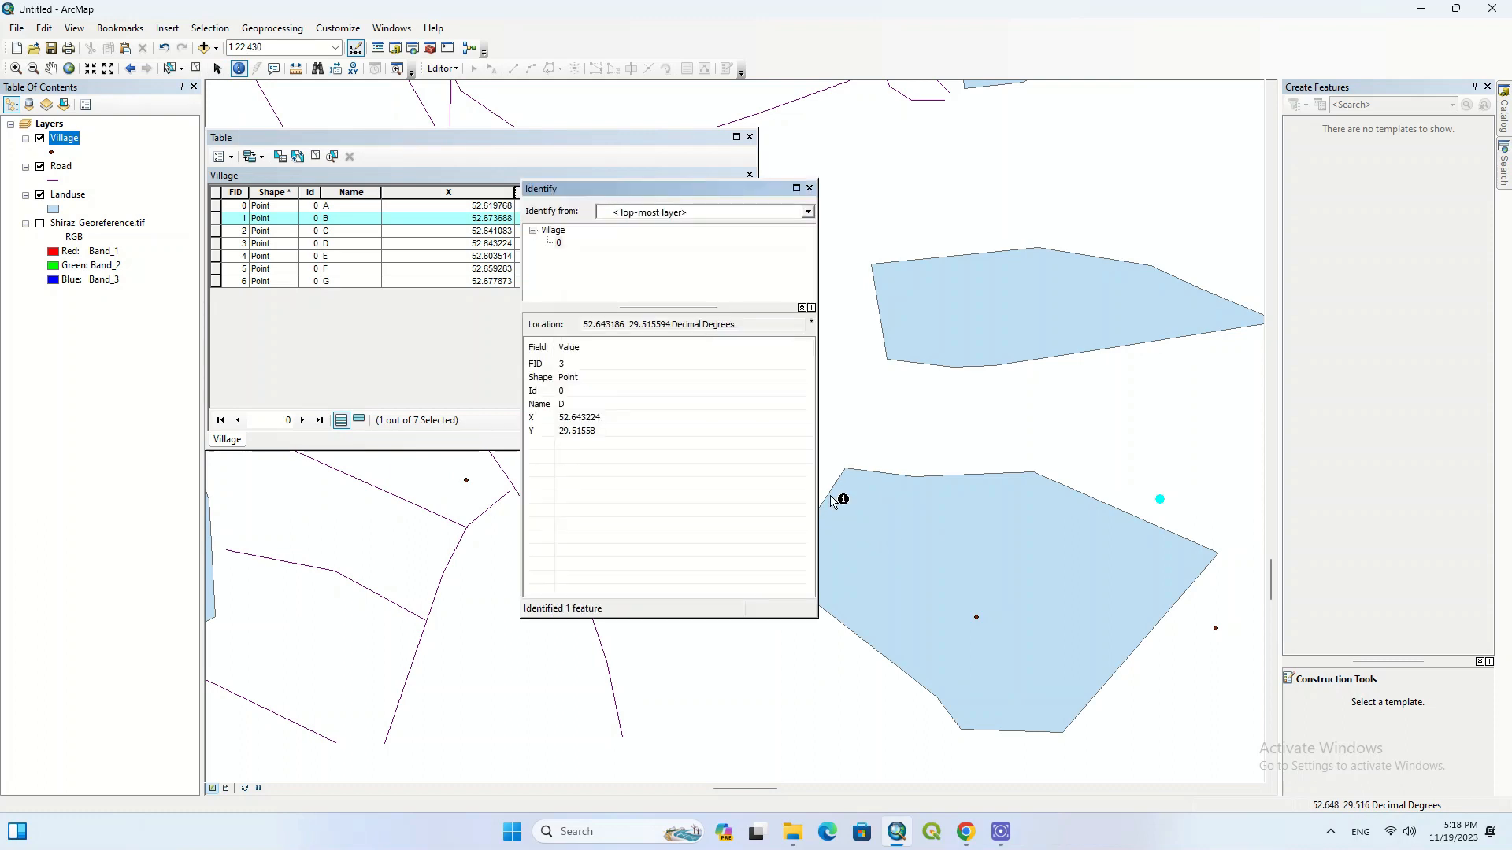
click(612, 431)
click(587, 403)
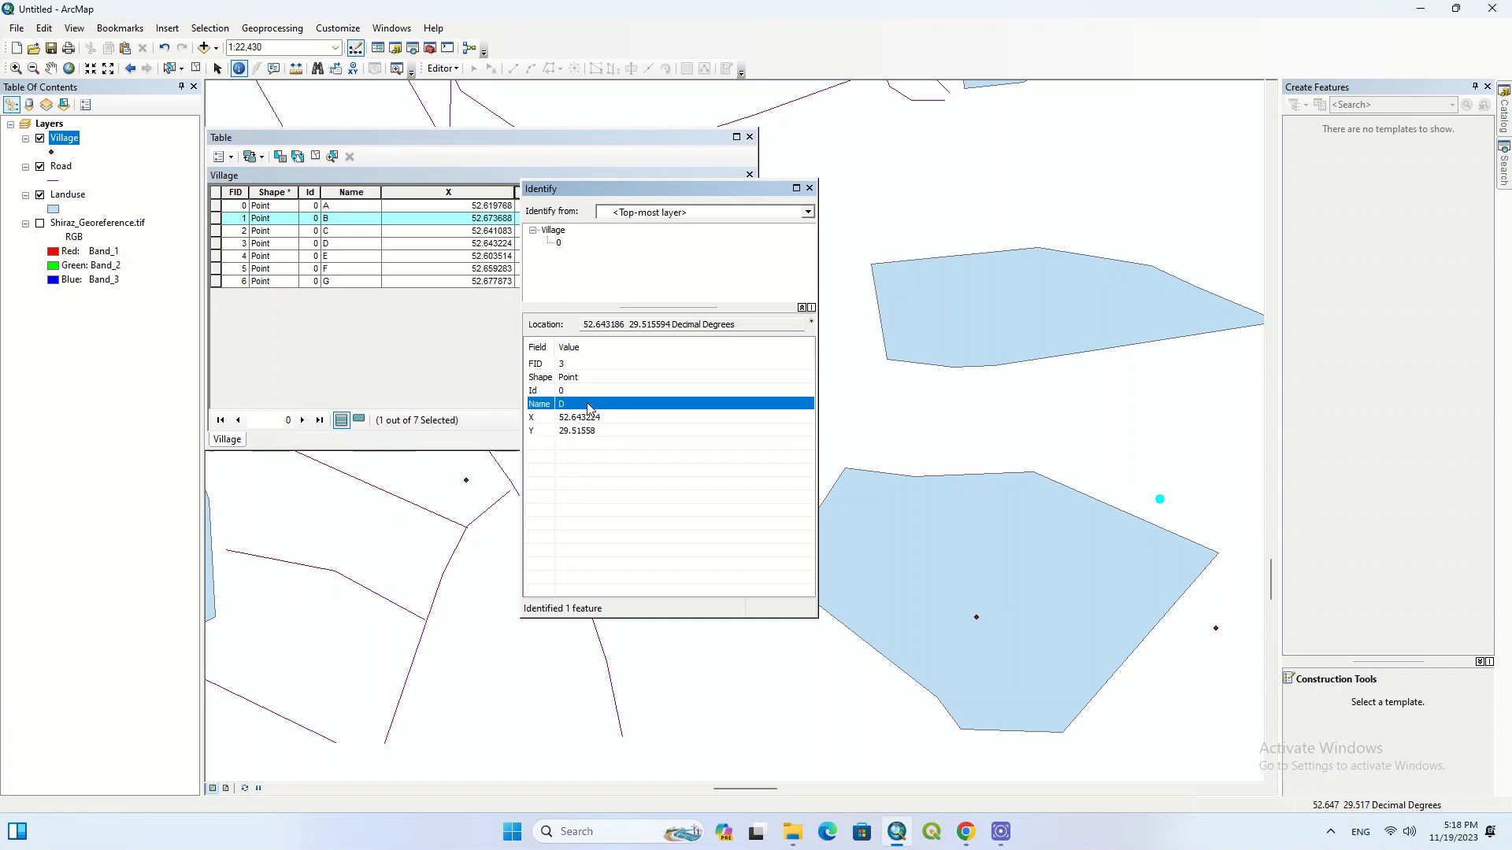
click(808, 188)
click(749, 137)
Open the Road attribute table and add a Text field called Name with a length of 5.
scroll(523, 374, up, 1)
right_click(61, 168)
click(190, 217)
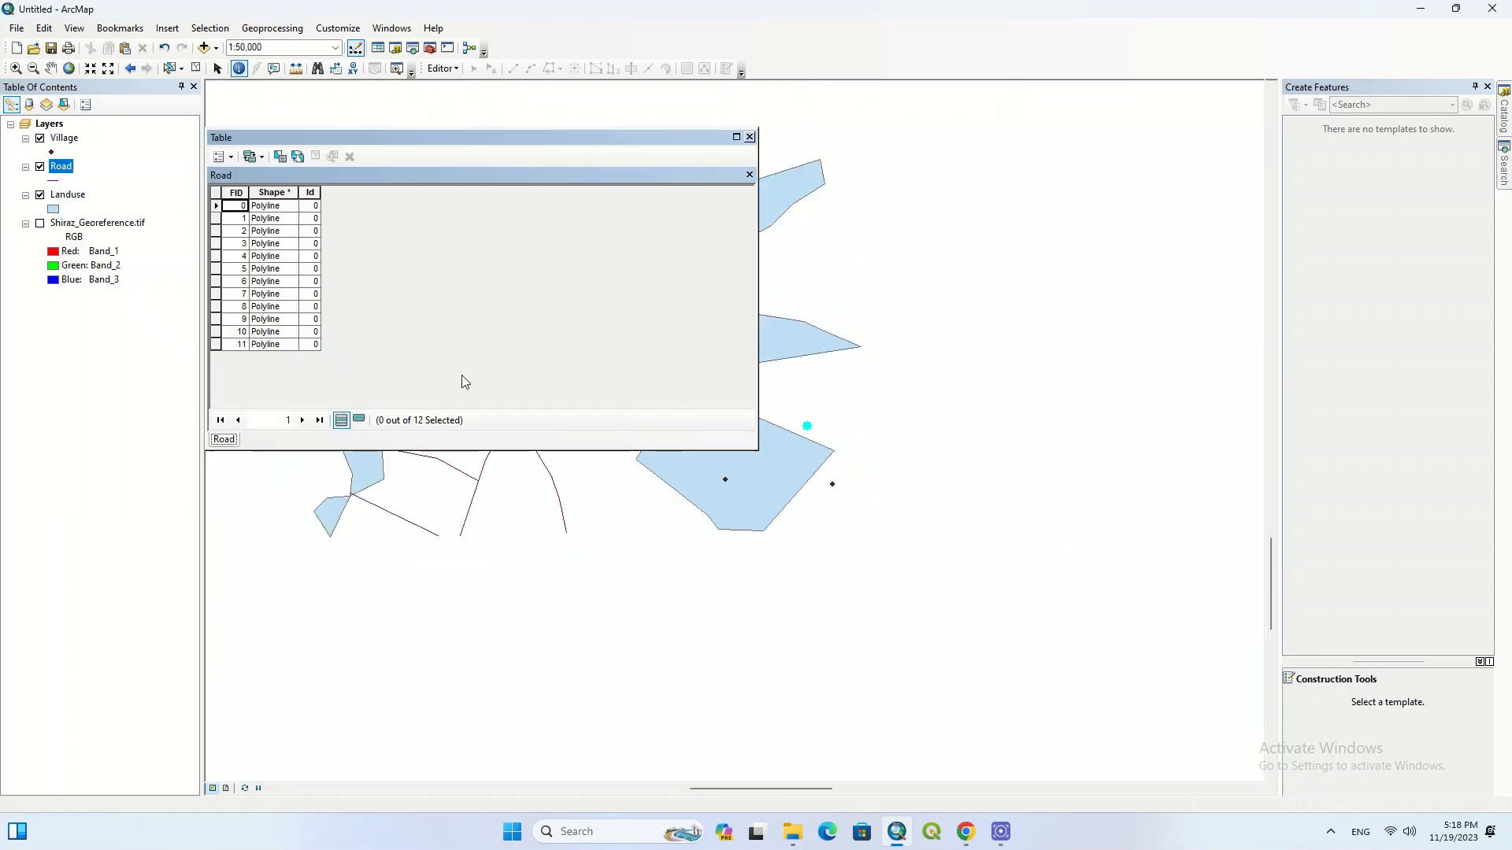
click(224, 158)
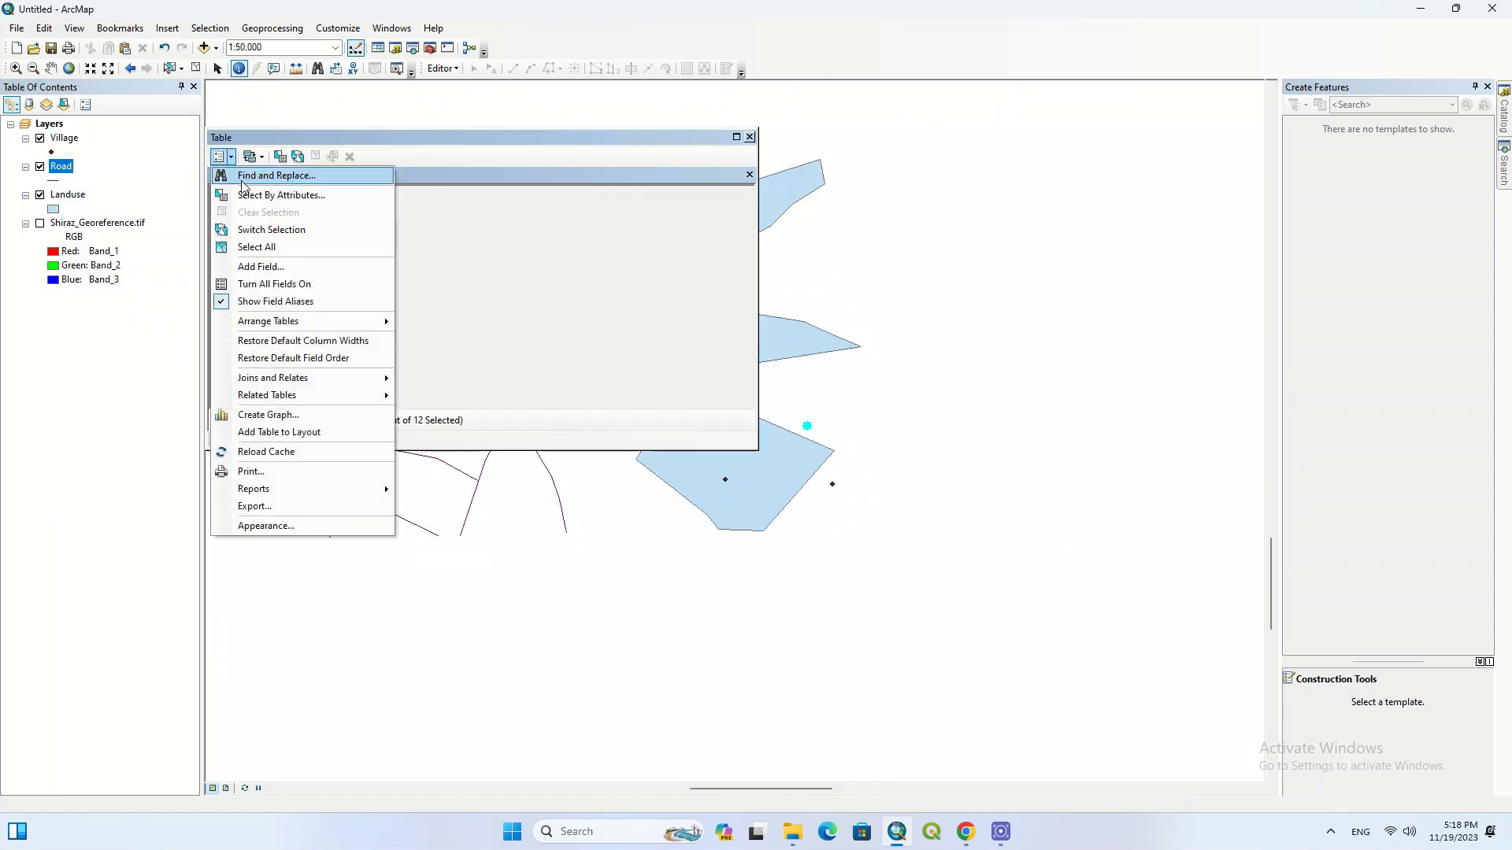
click(313, 267)
text(Name)
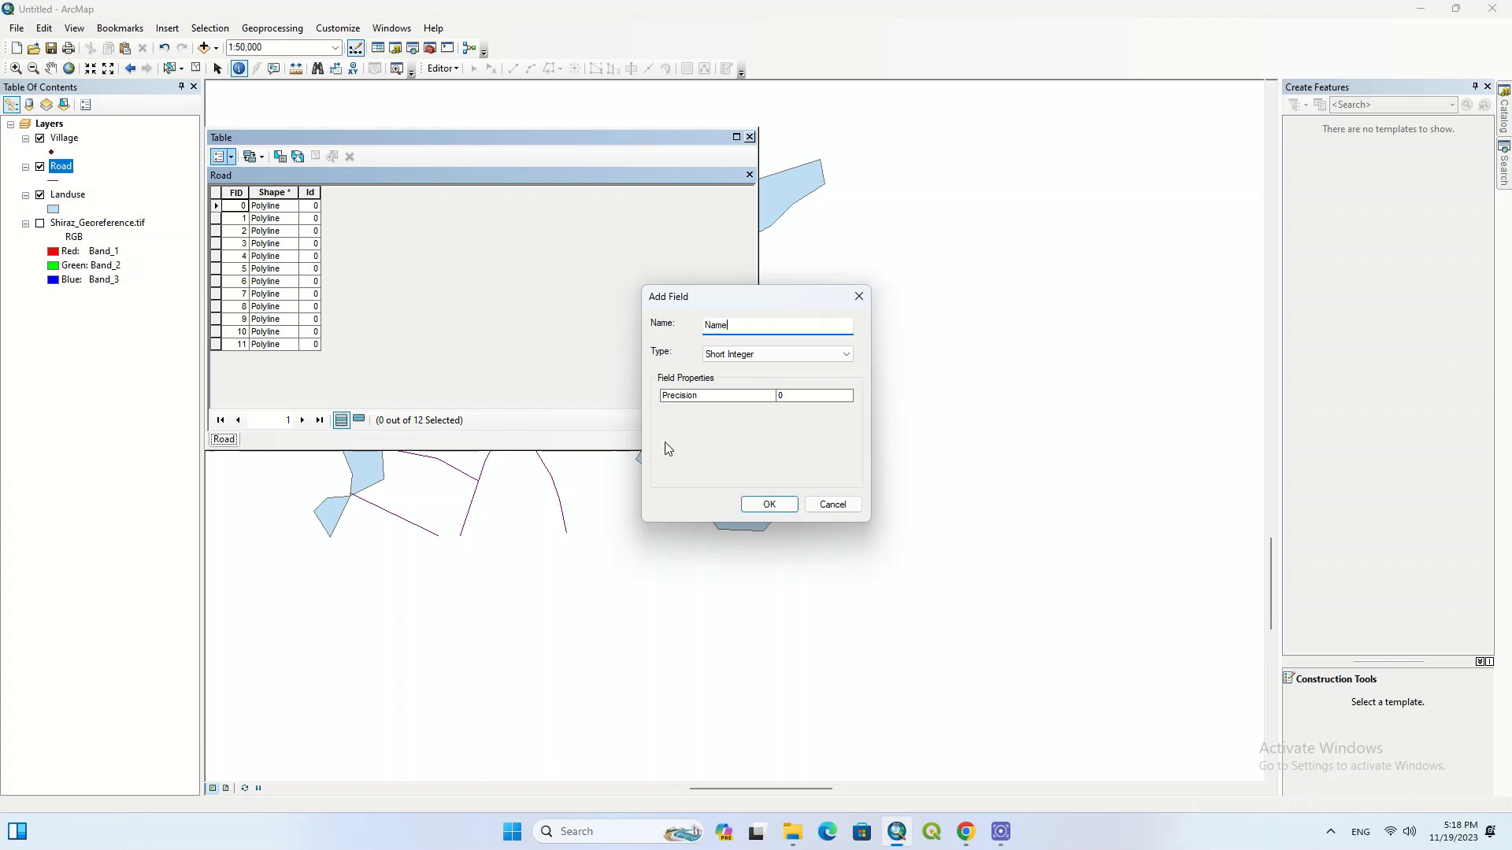
click(787, 354)
click(787, 410)
click(806, 395)
text(5)
click(769, 504)
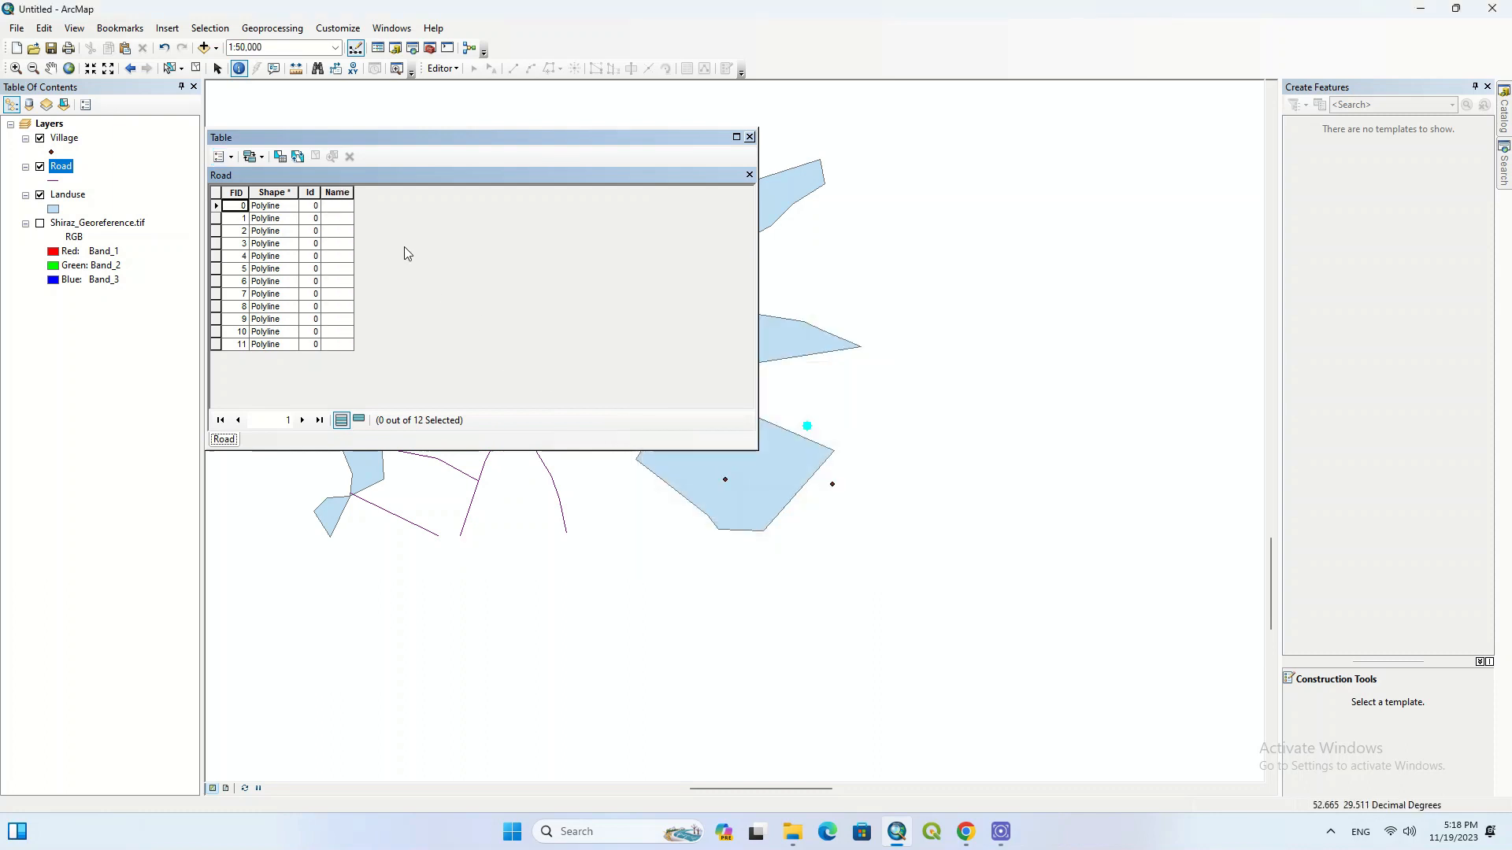
In an edit session, name the twelve Road records A, B, C, D, E, F, G, H, I, G, K and L in order, and save the edits.
click(442, 68)
click(515, 92)
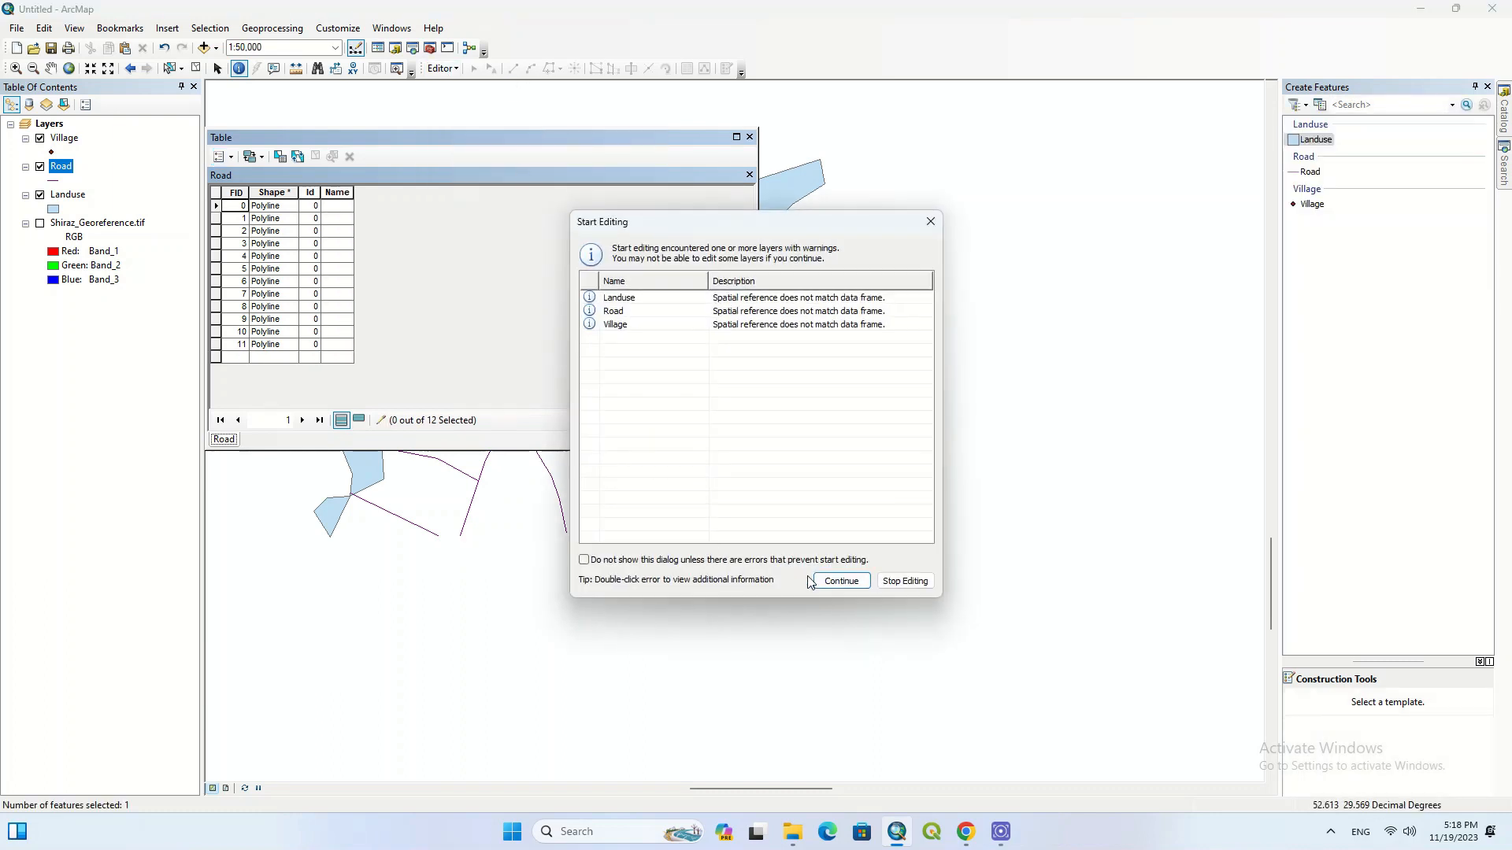
click(833, 580)
click(337, 205)
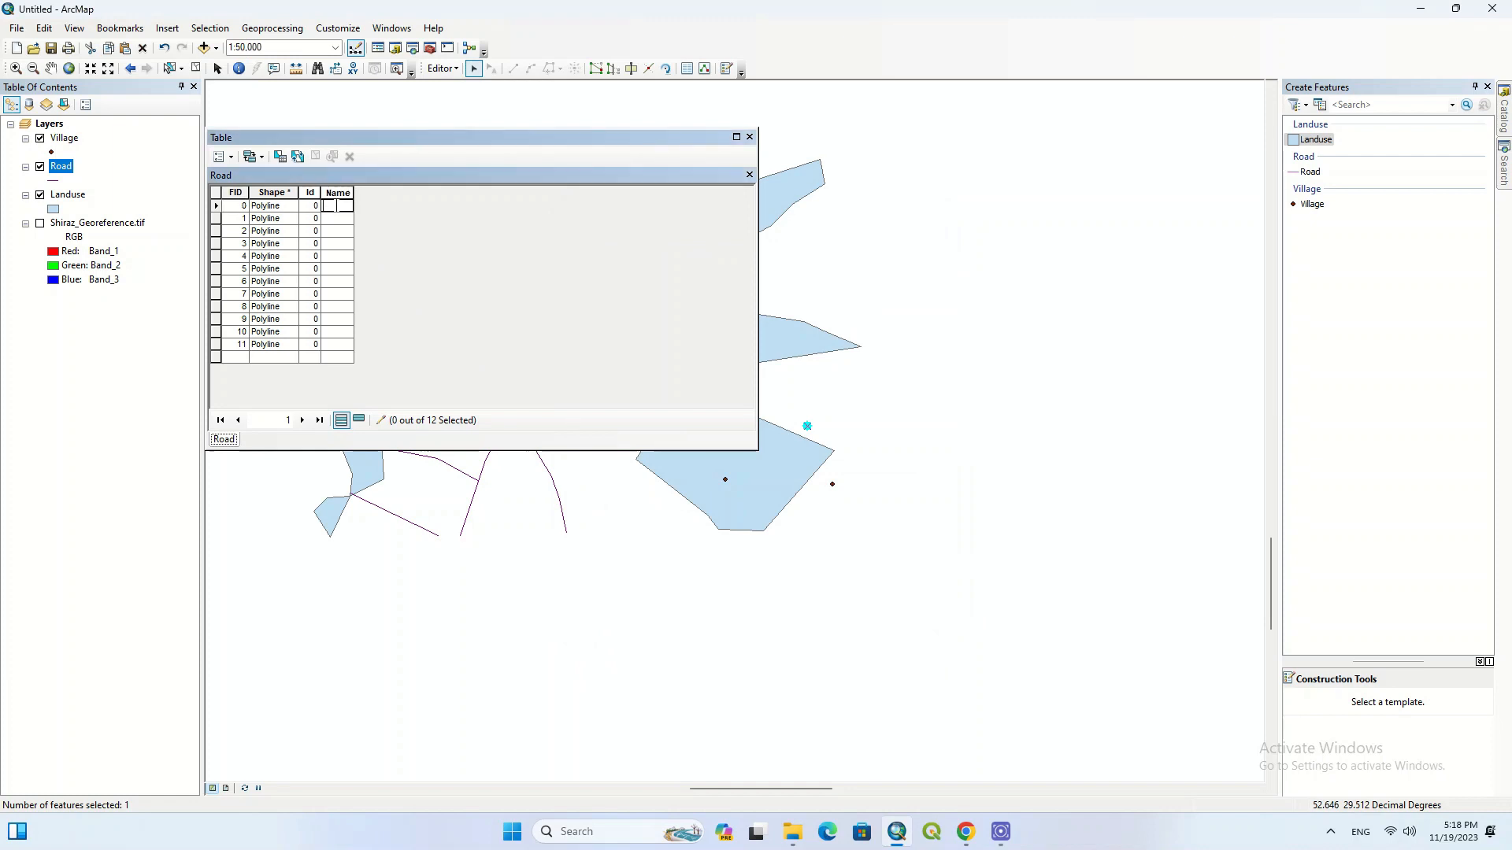
text(A B C D E F )
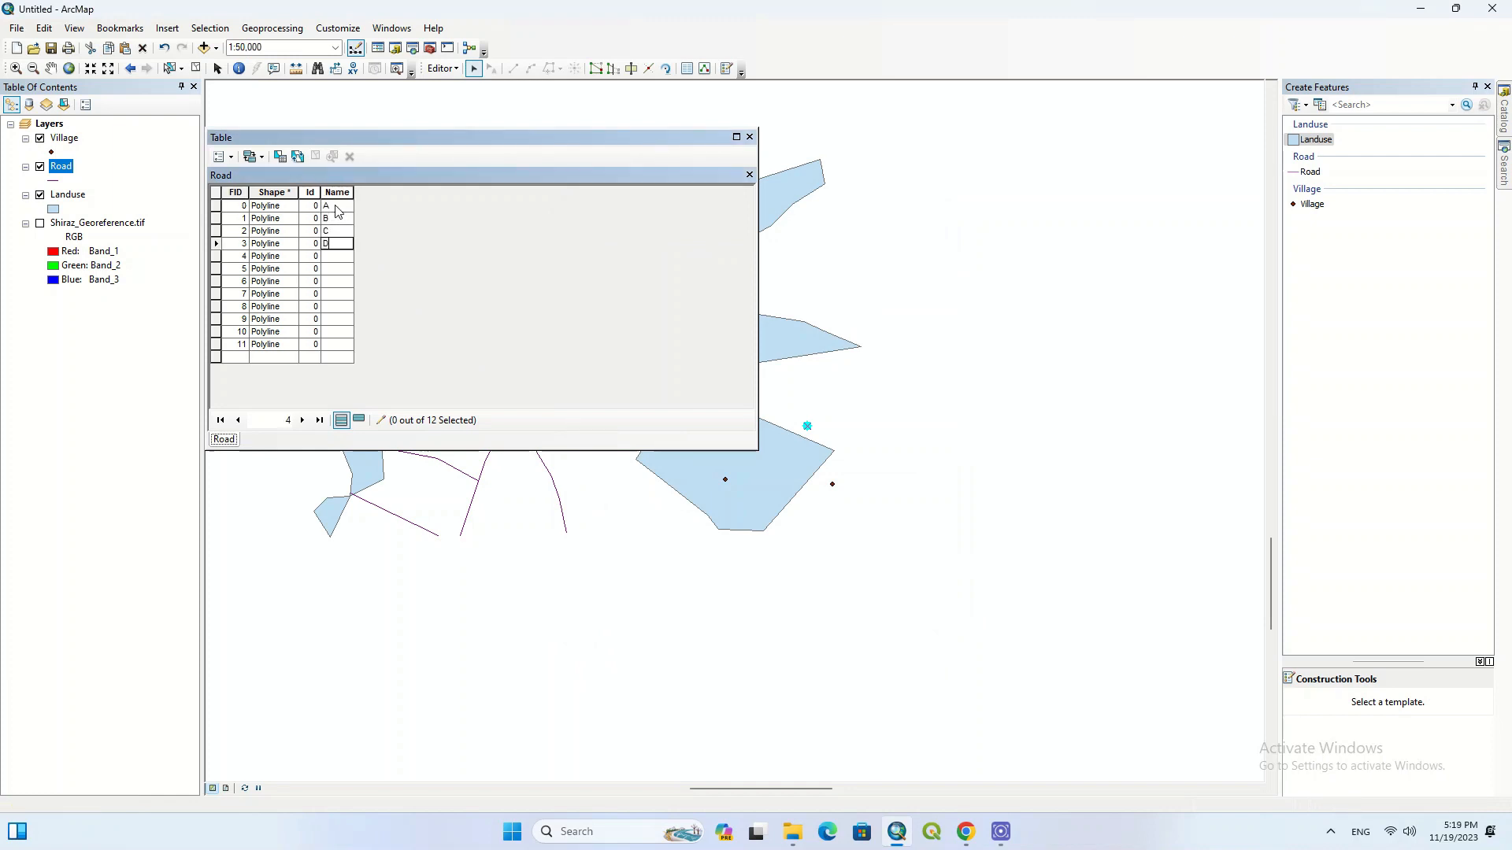
text(G H I G K L)
click(442, 68)
click(446, 106)
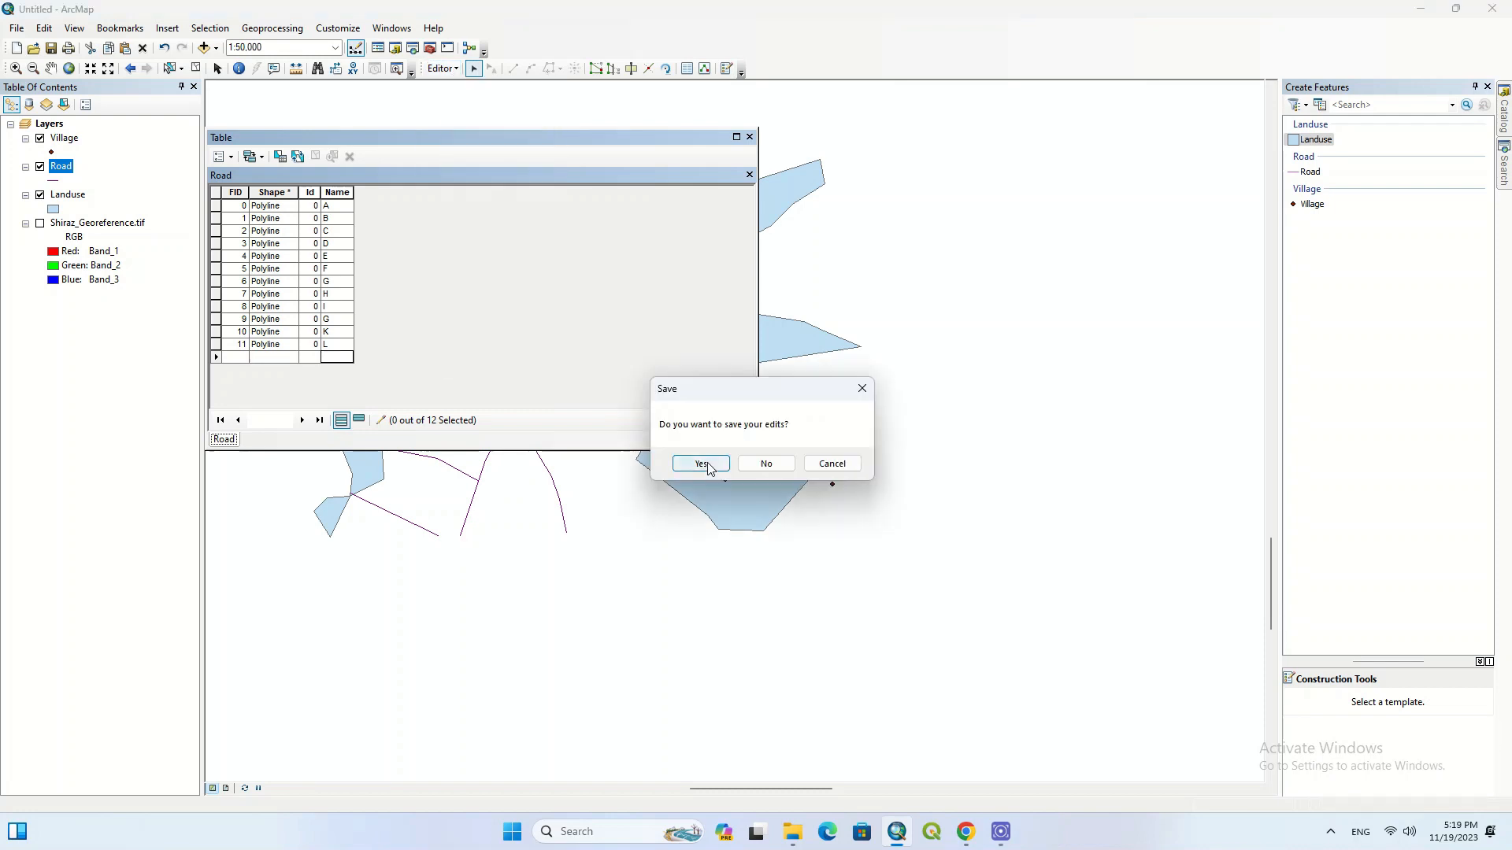
click(701, 464)
Add a Double field called Length to the Road attribute table.
click(223, 156)
click(260, 265)
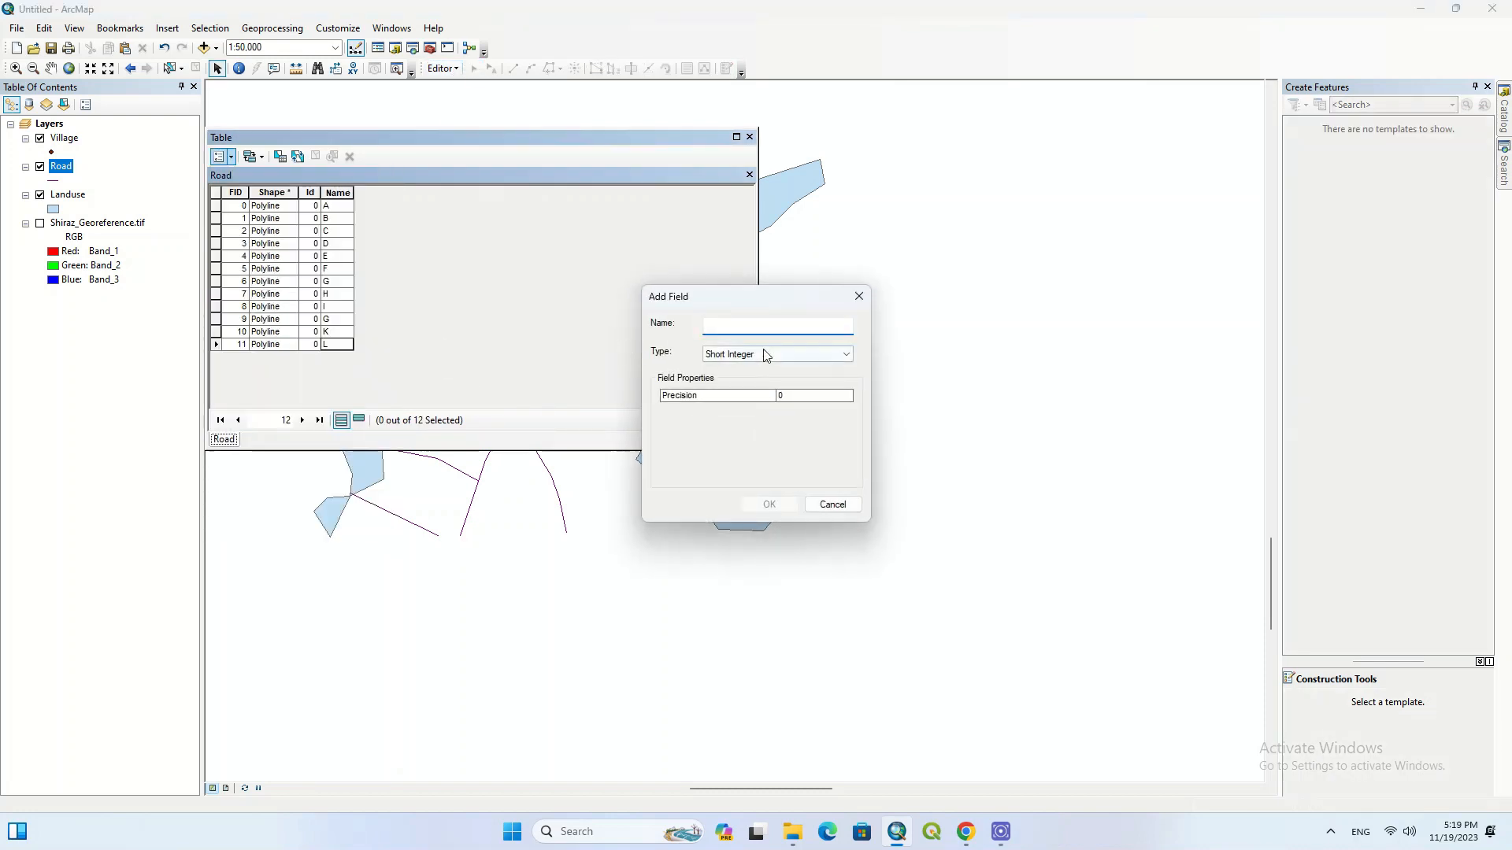
text(L)
click(849, 353)
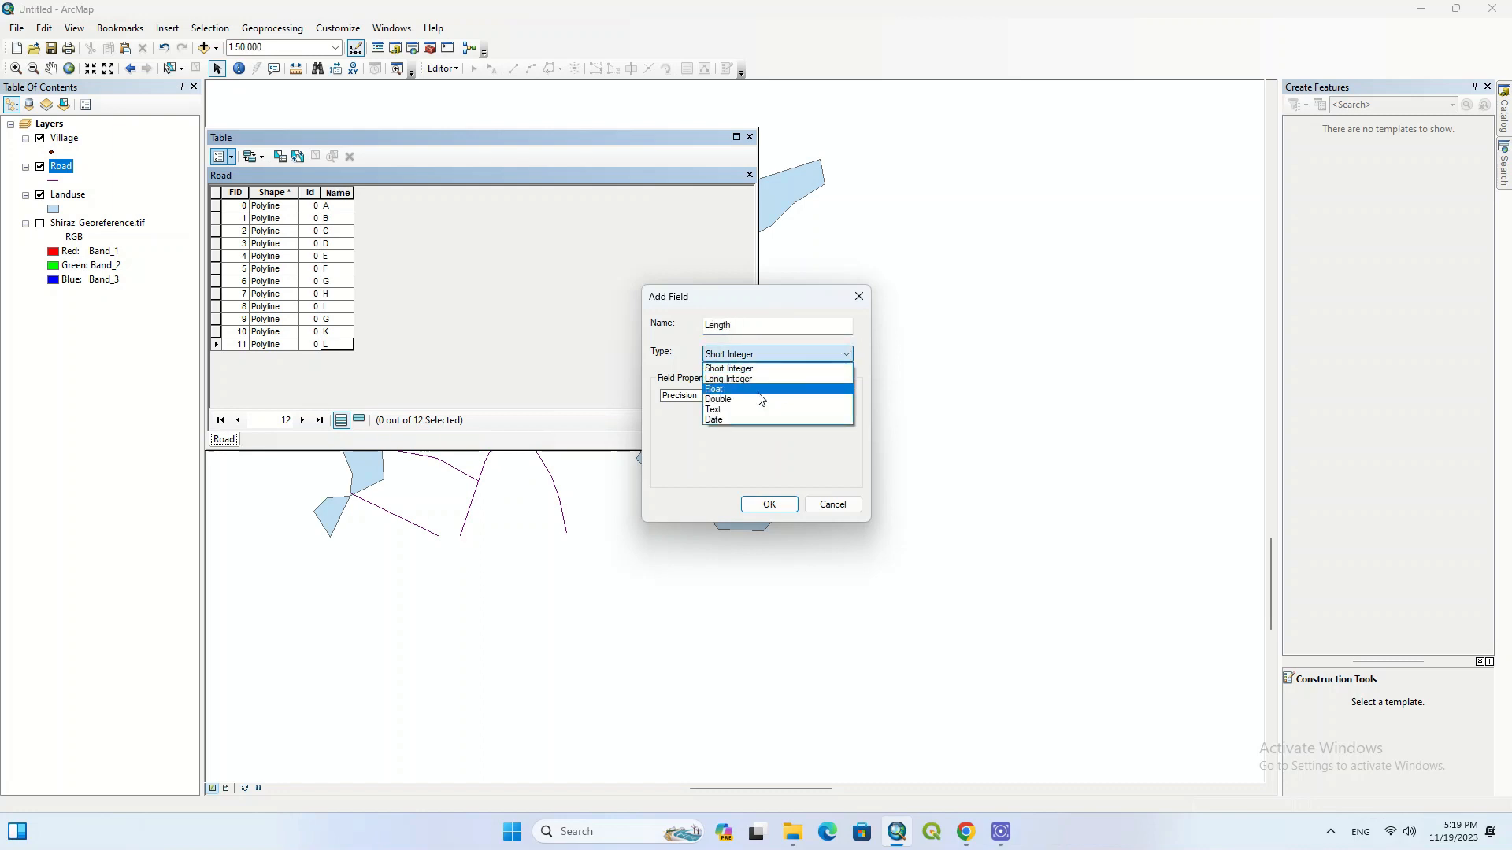
click(804, 397)
click(769, 504)
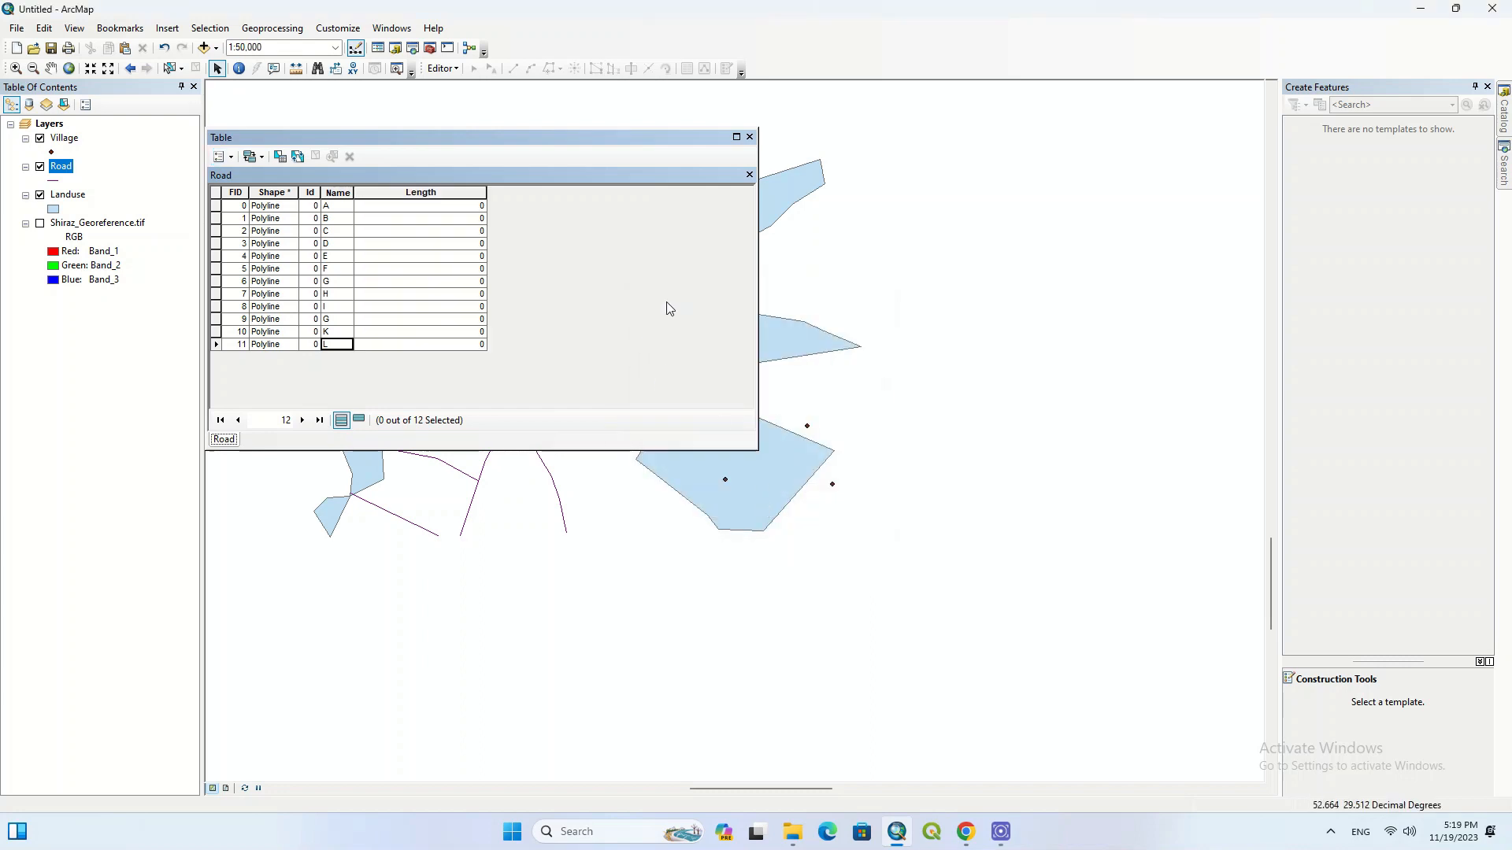
Calculate the Length field as Length in meters for all Road records, using the data frame's WGS 1984 UTM Zone 39N coordinate system.
right_click(394, 197)
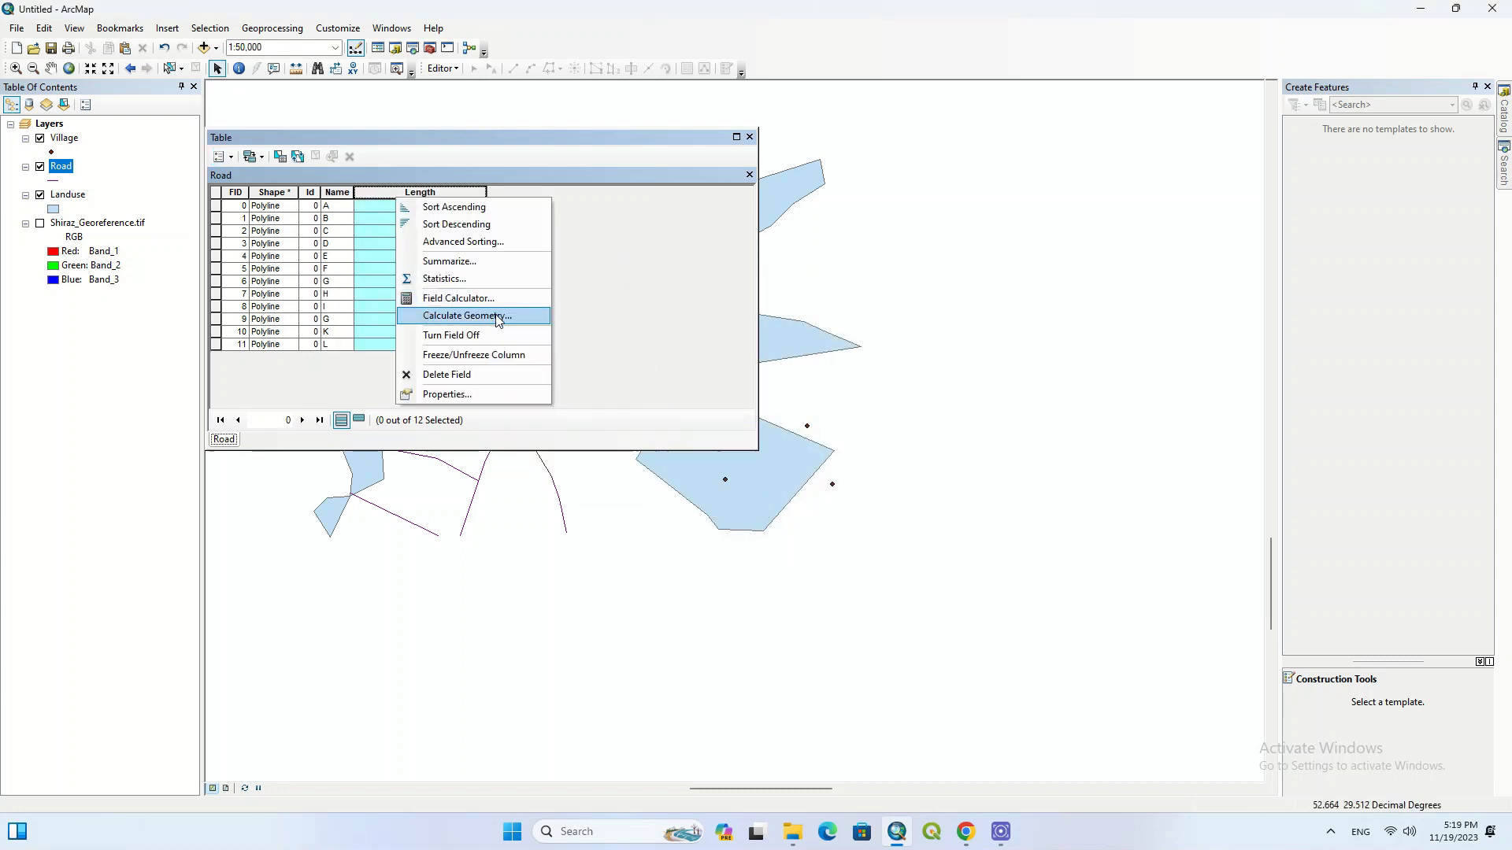
click(441, 314)
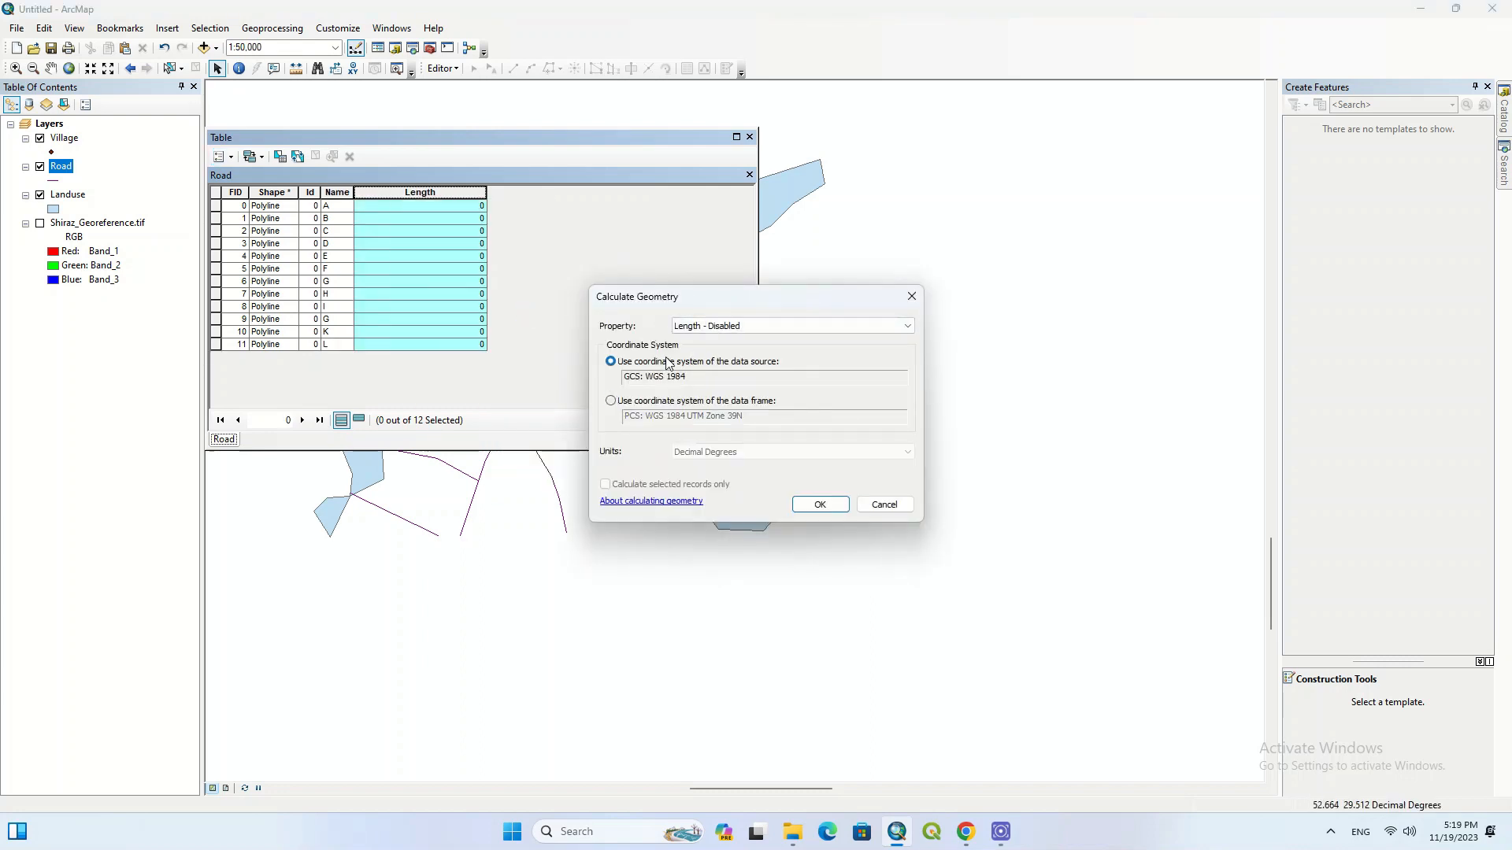
click(850, 452)
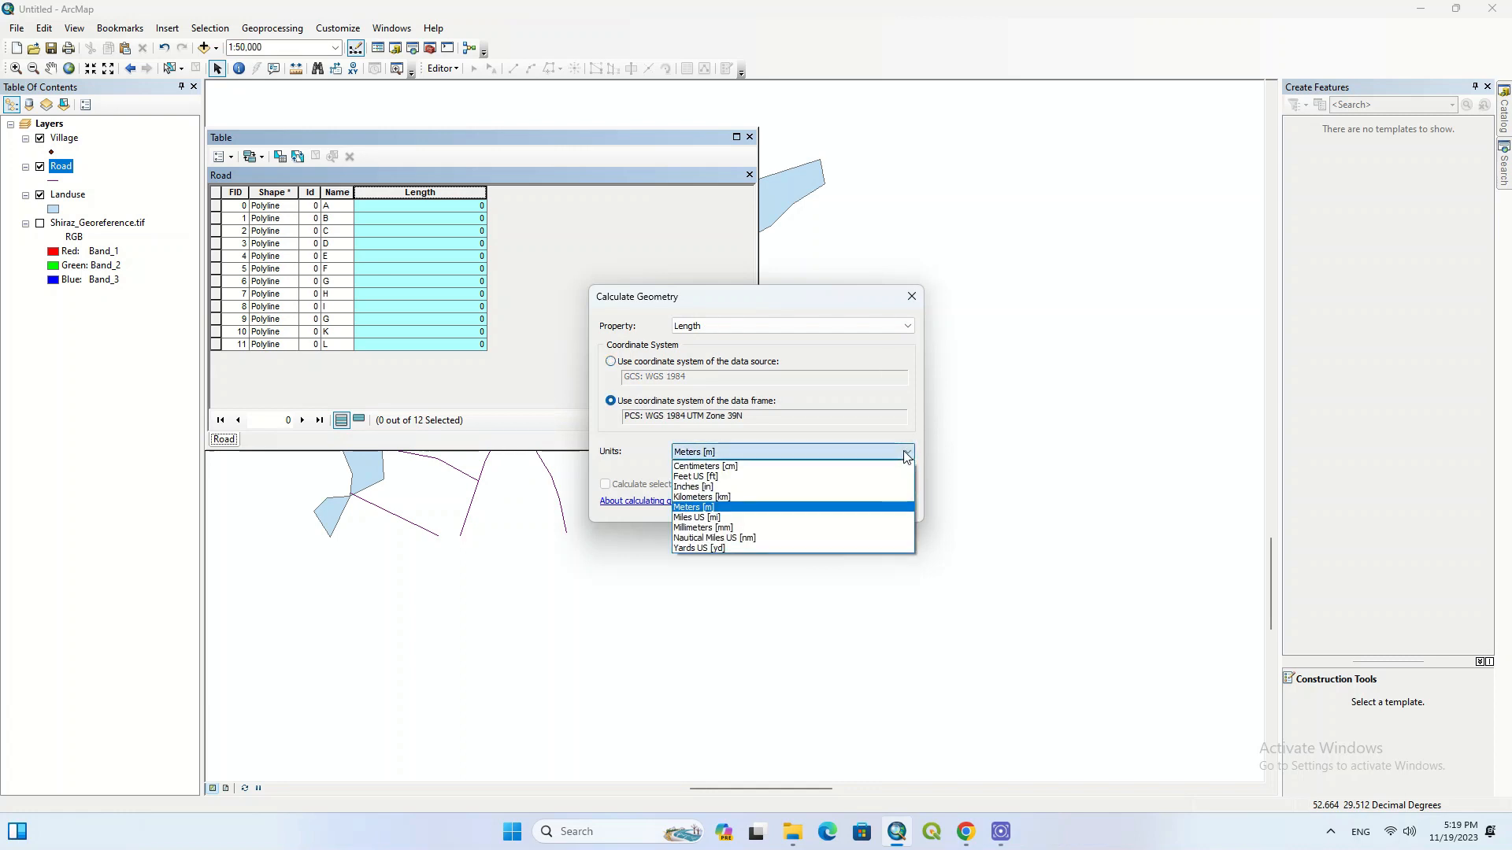
click(725, 507)
click(817, 508)
Move the Road table off the drawn features and select several road records one by one to locate them on the map.
drag(480, 136, 1134, 134)
click(868, 230)
click(869, 254)
click(869, 279)
click(869, 330)
click(868, 304)
Sort the Road records by Length in ascending order and highlight the longest road on the map.
right_click(1083, 191)
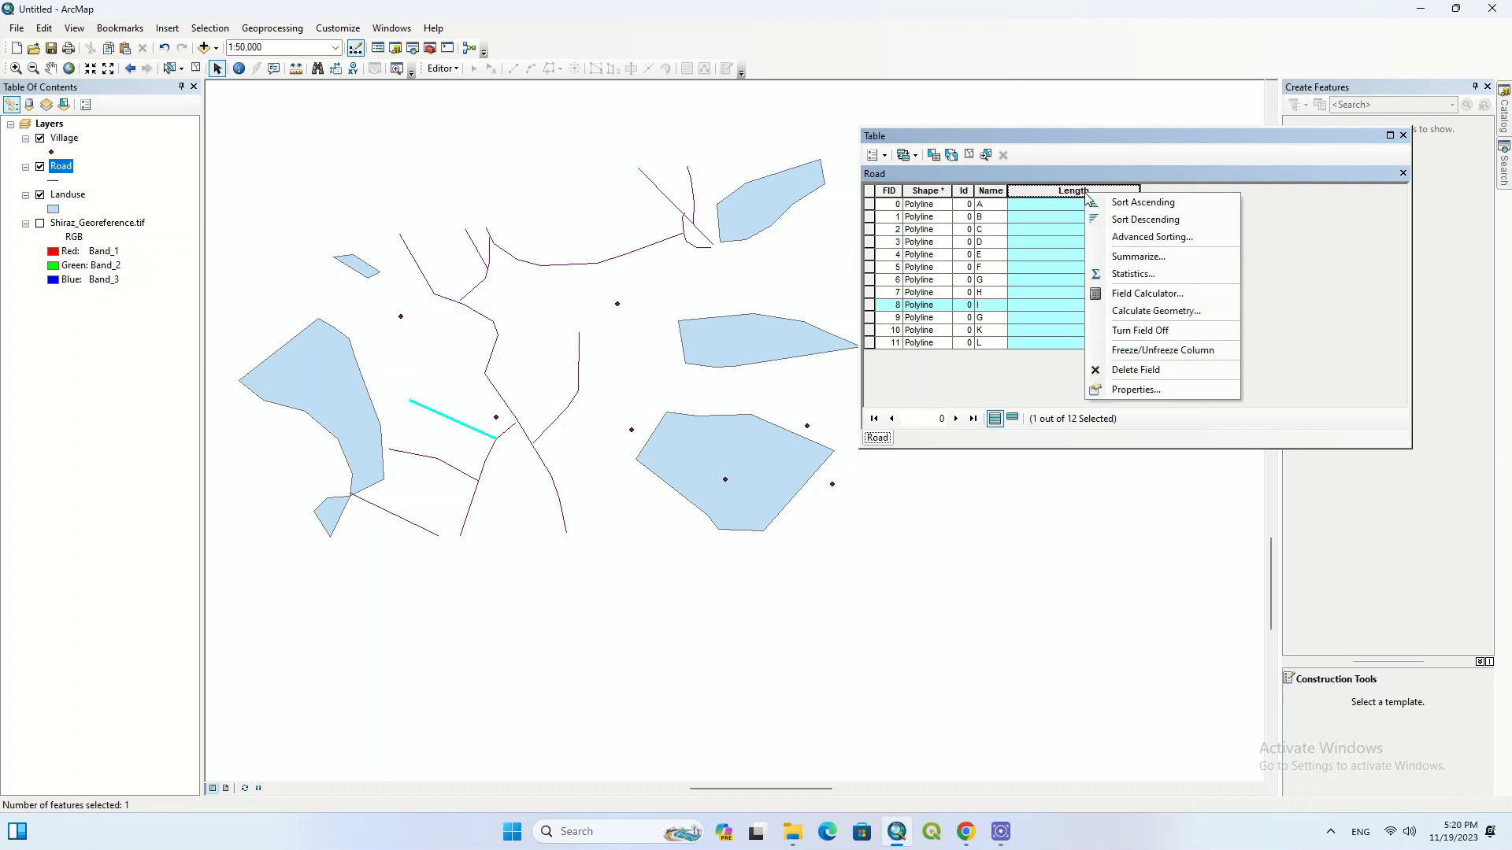
click(1157, 209)
click(869, 205)
click(869, 343)
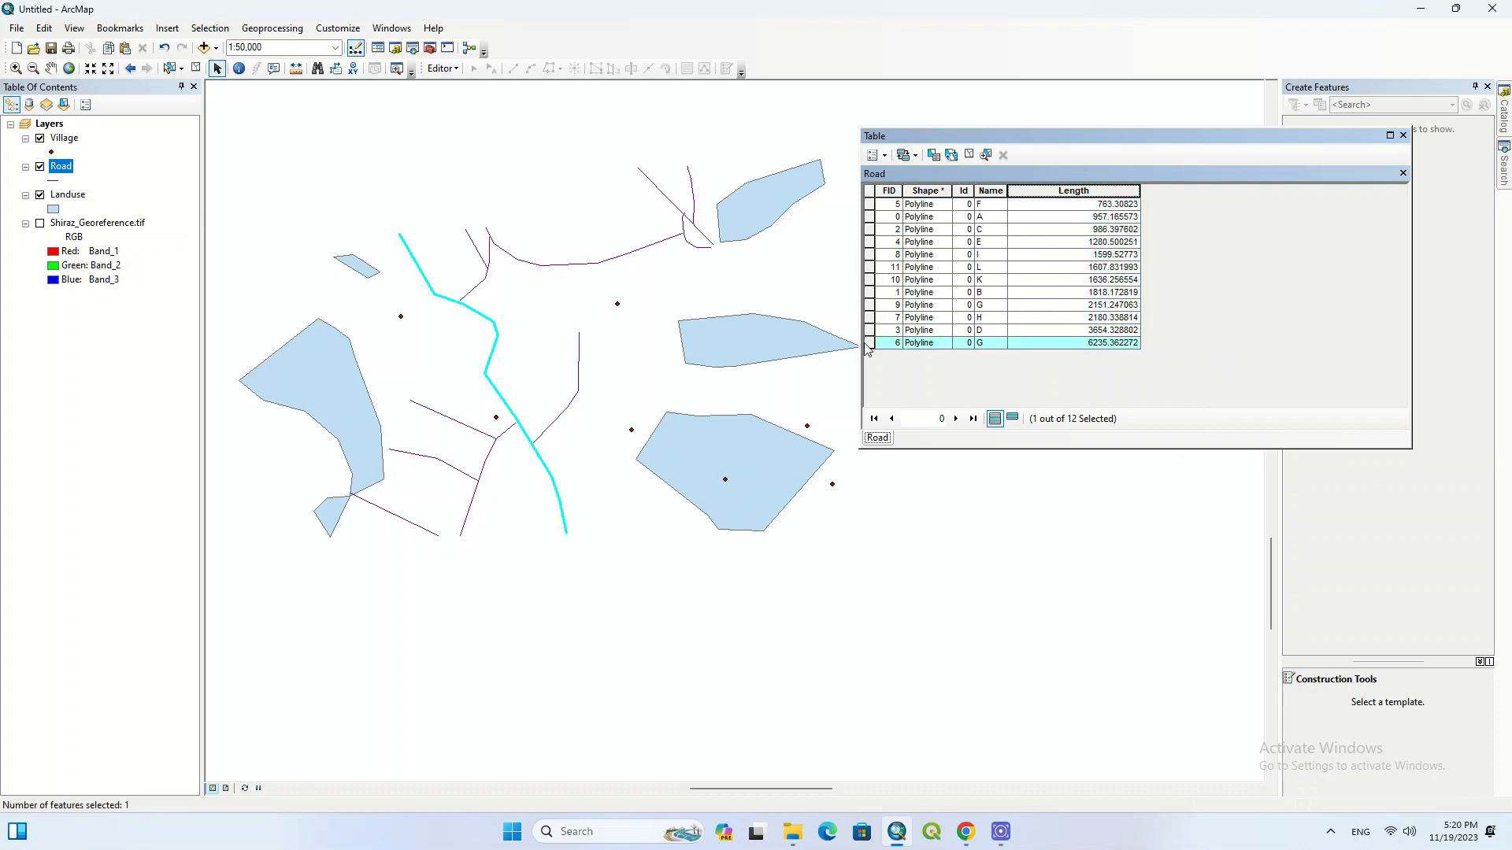
Sort the Road records by Length in descending order, check the longest ones on the map, clear the selection and close the table.
right_click(1079, 191)
click(1149, 225)
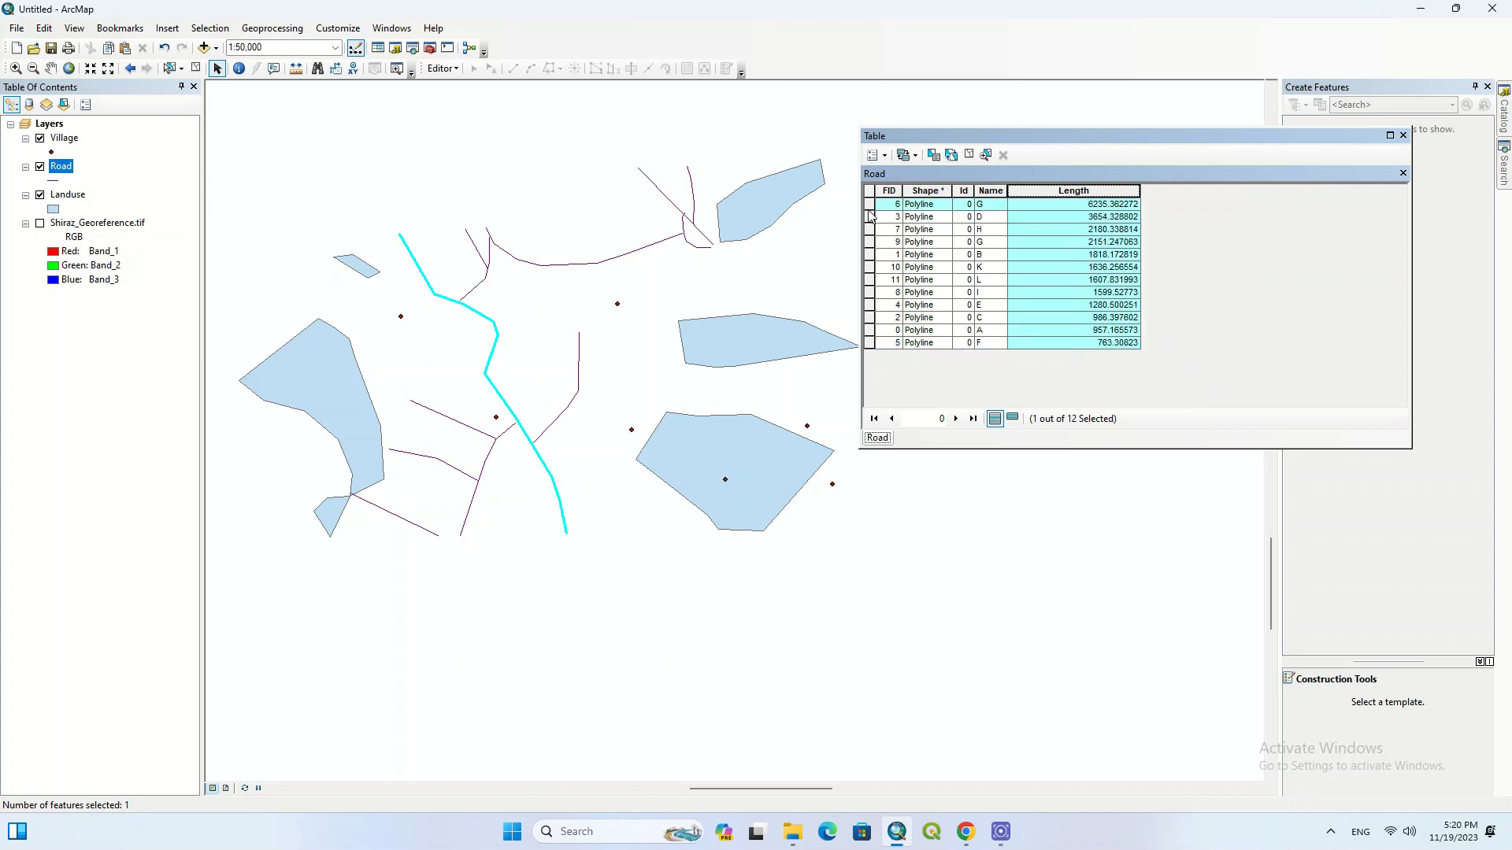
click(869, 209)
click(868, 215)
click(869, 227)
click(867, 194)
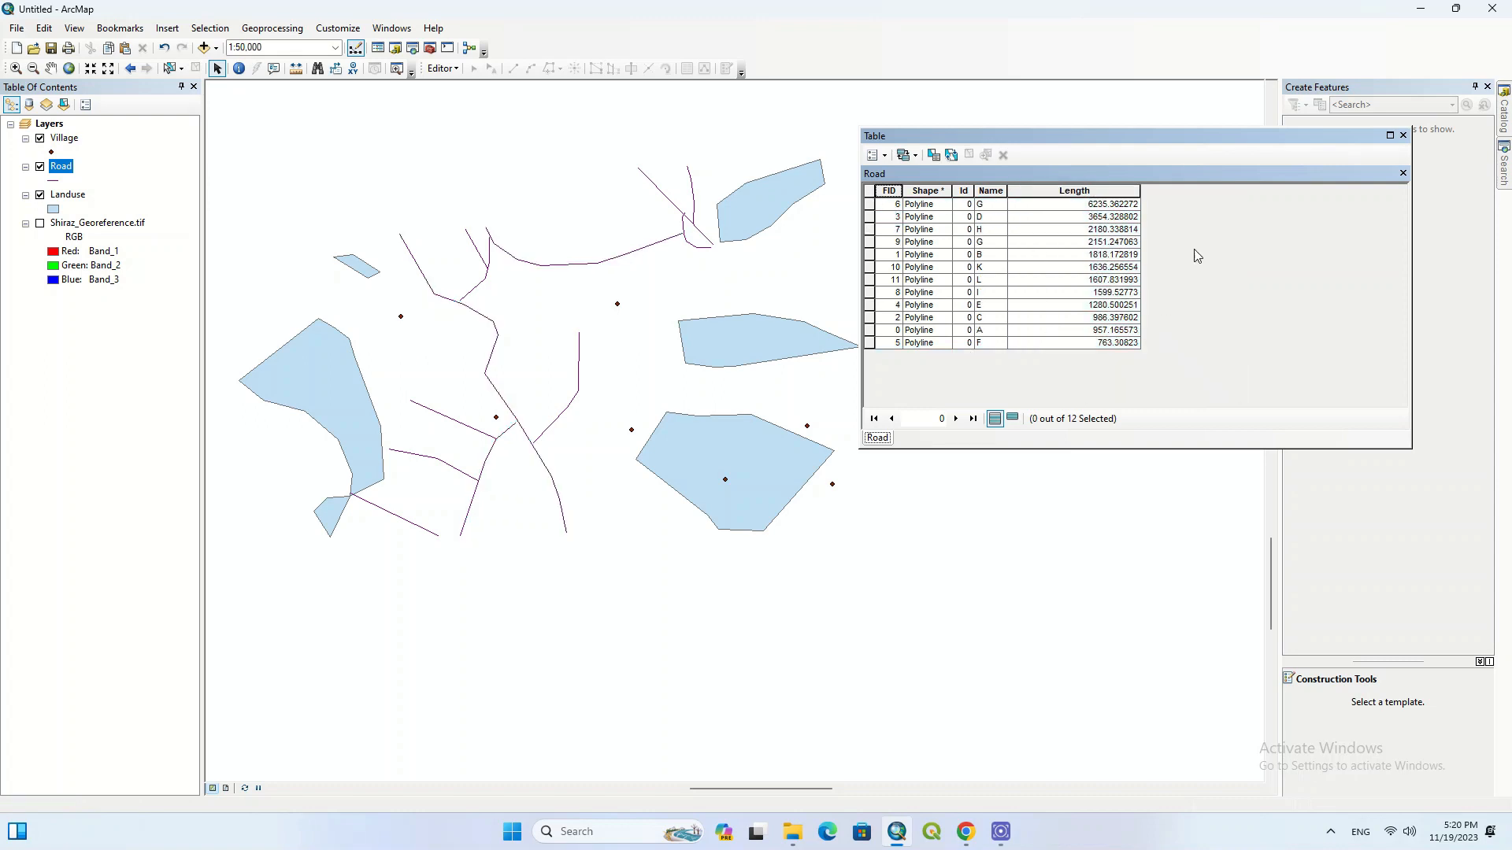
click(1402, 135)
Open the Landuse attribute table and add a Text field called Name with a length of 5.
right_click(68, 194)
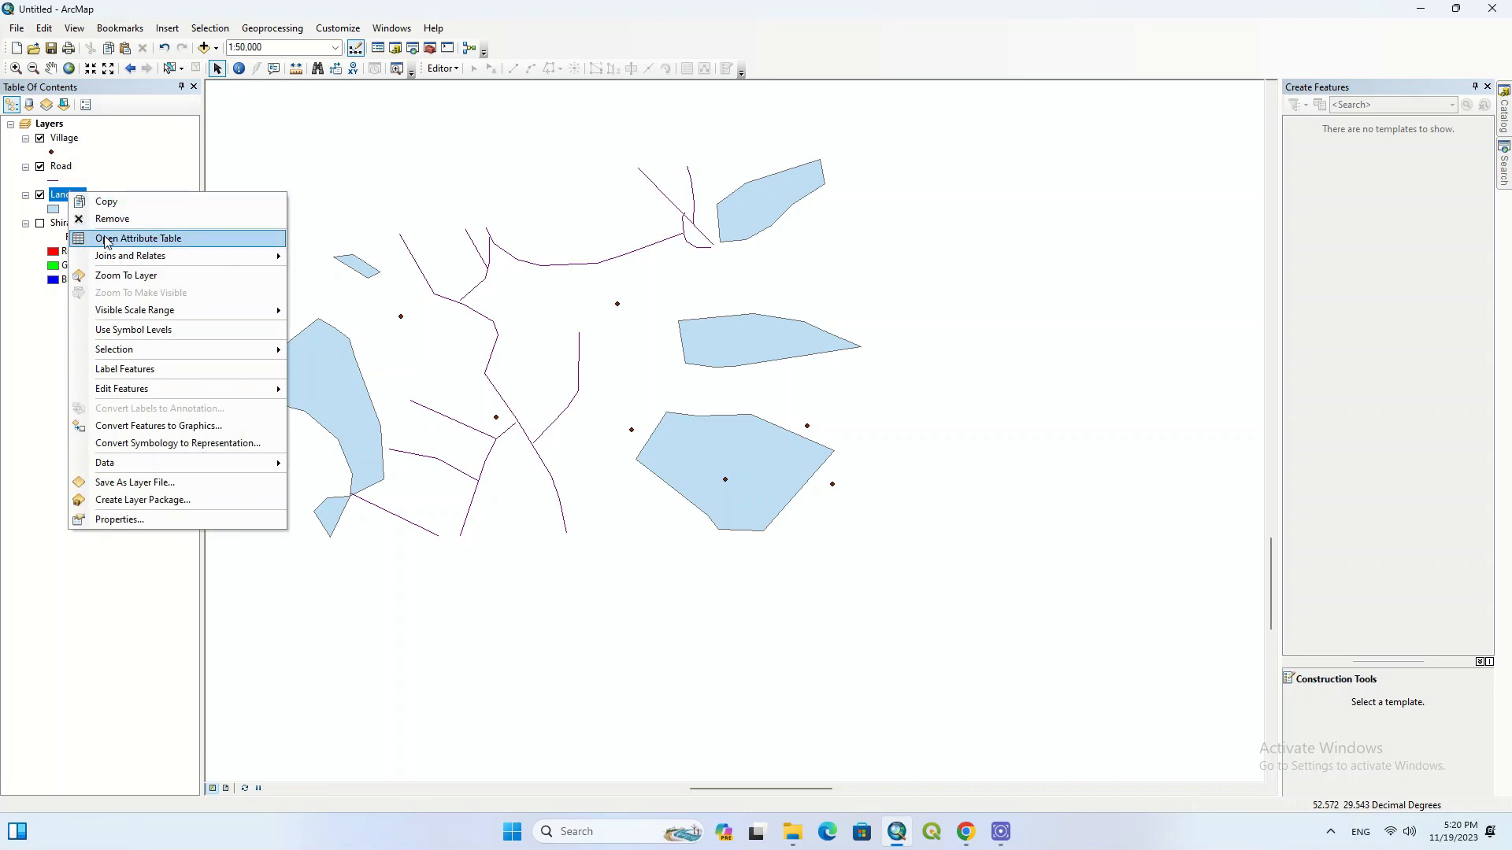
click(106, 238)
click(885, 155)
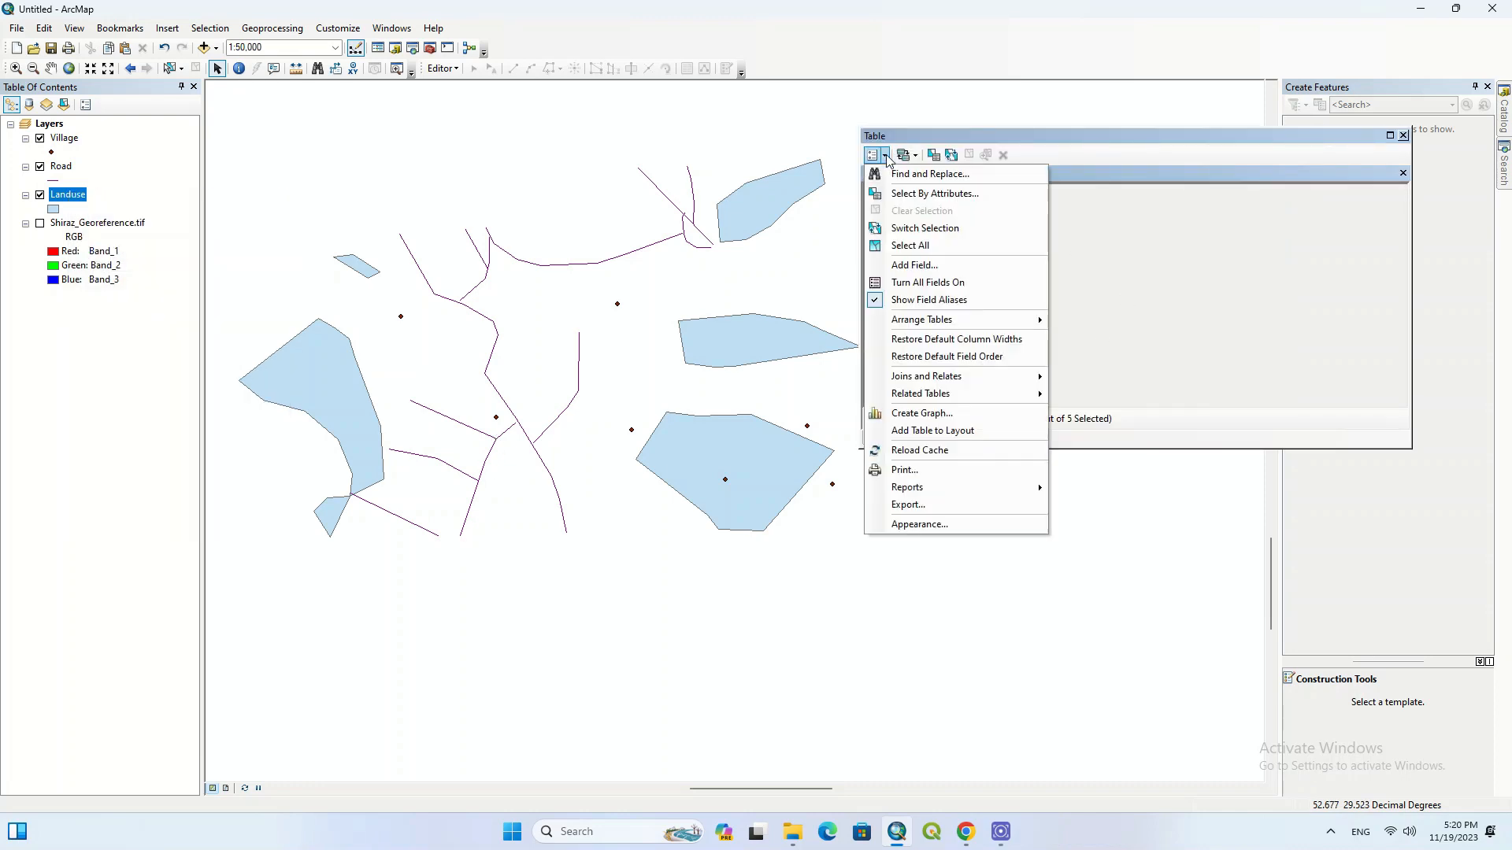
click(913, 265)
text(Name)
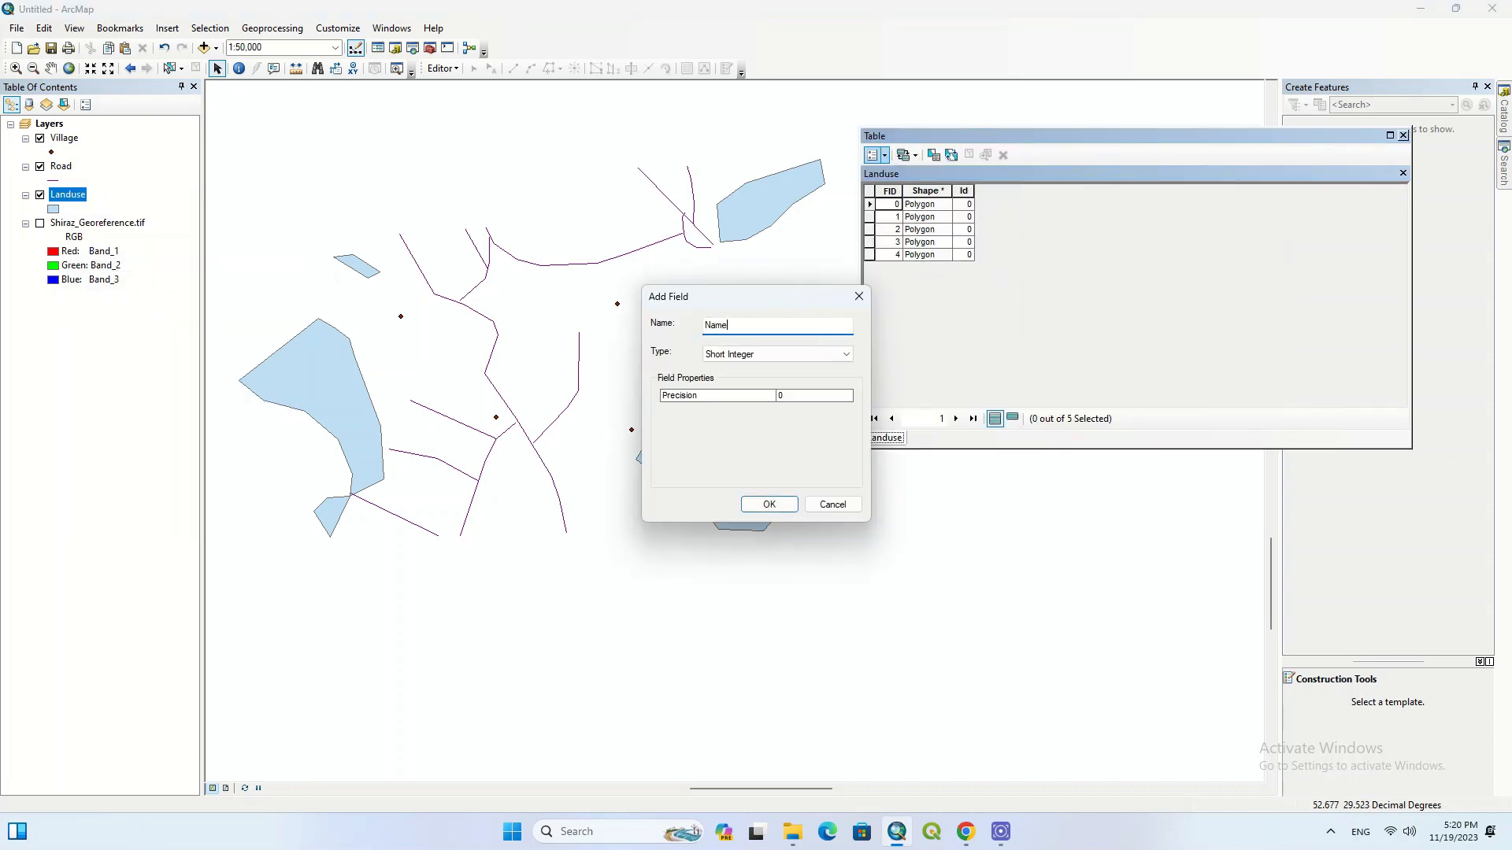
click(807, 354)
click(809, 401)
click(810, 396)
text(5)
click(769, 505)
In an edit session, name the five Landuse records A, B, C, D and E in order, and save the edits.
click(443, 68)
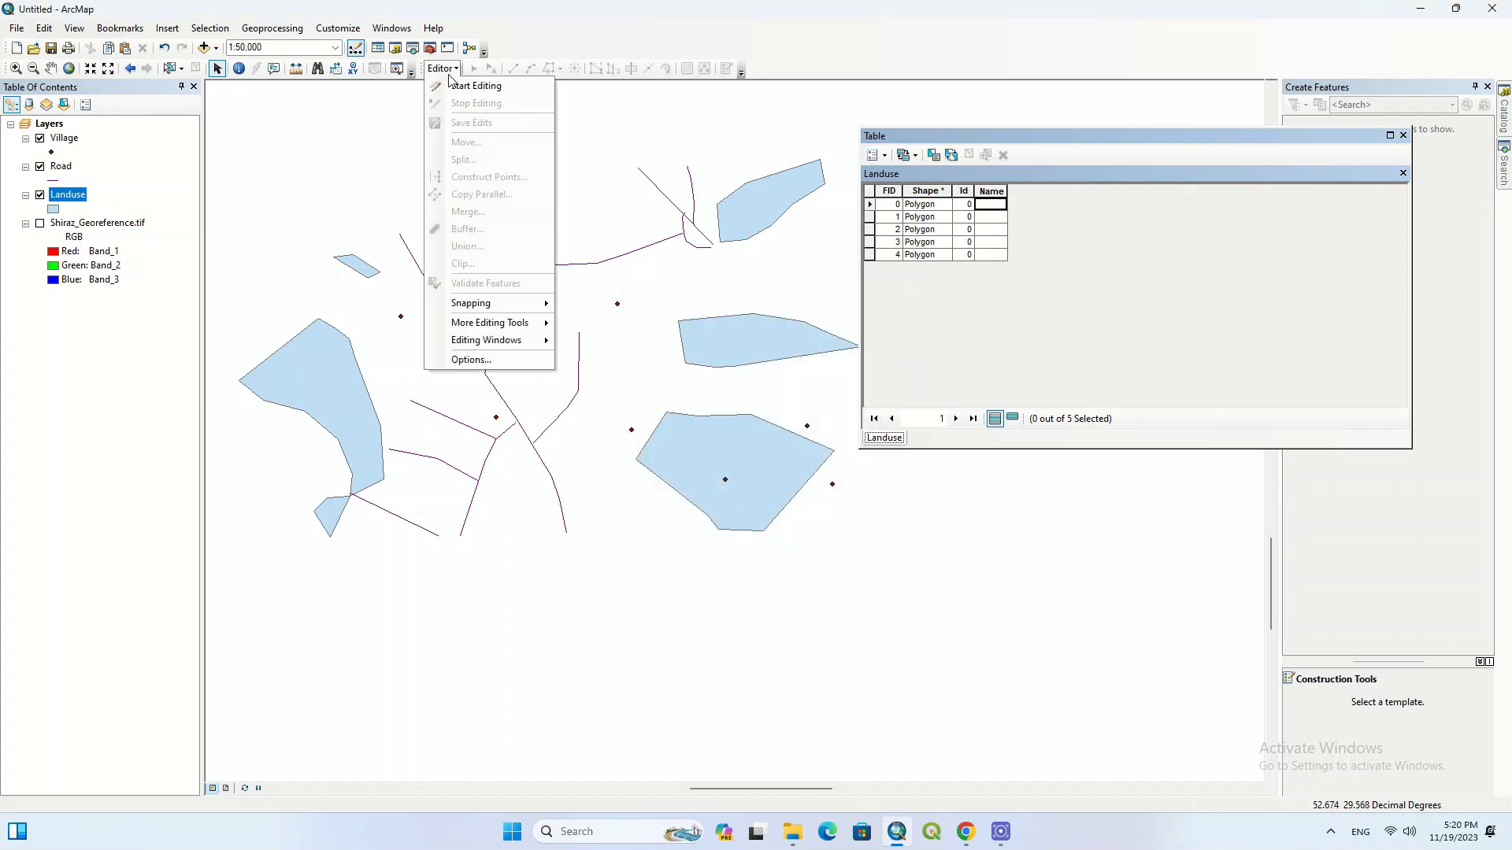
click(465, 88)
click(841, 580)
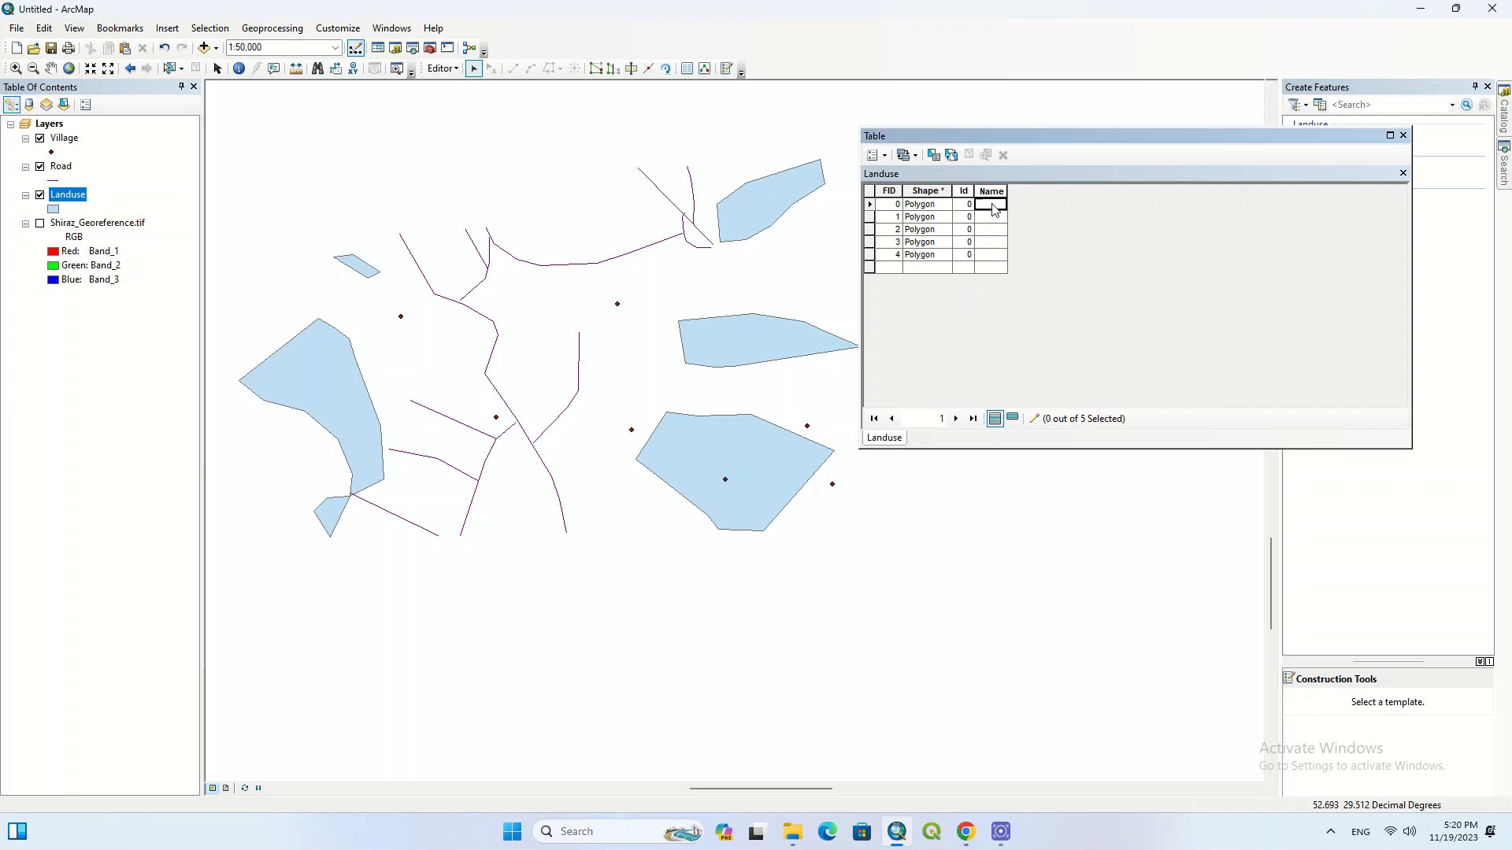
text(A)
key(Return)
text(B)
key(Return)
text(C)
key(Return)
text(D)
key(Return)
click(442, 68)
click(464, 103)
click(702, 459)
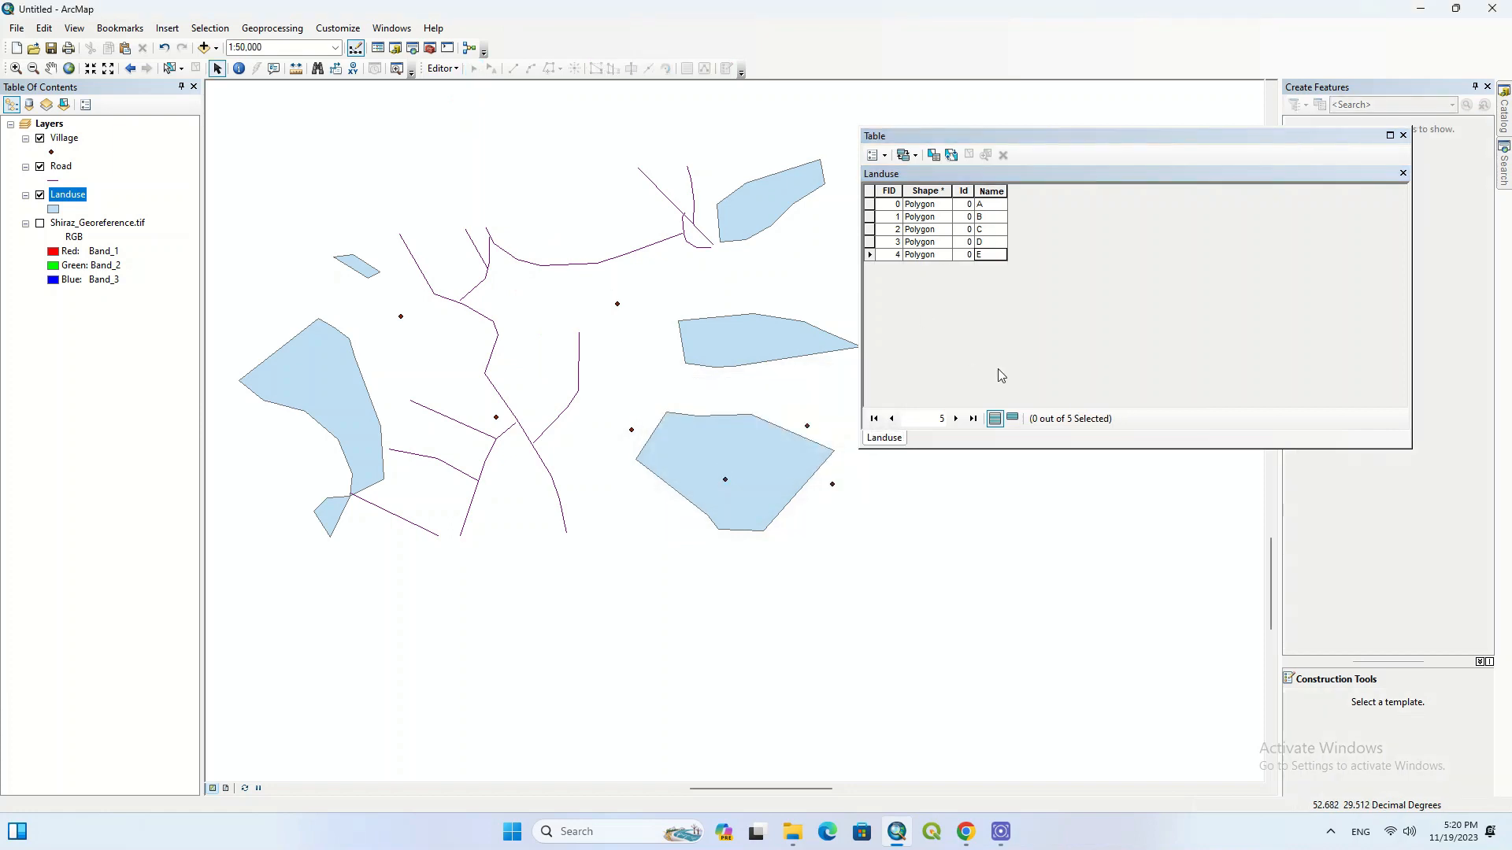
Add a Double field called Area to the Landuse attribute table.
click(874, 155)
click(902, 269)
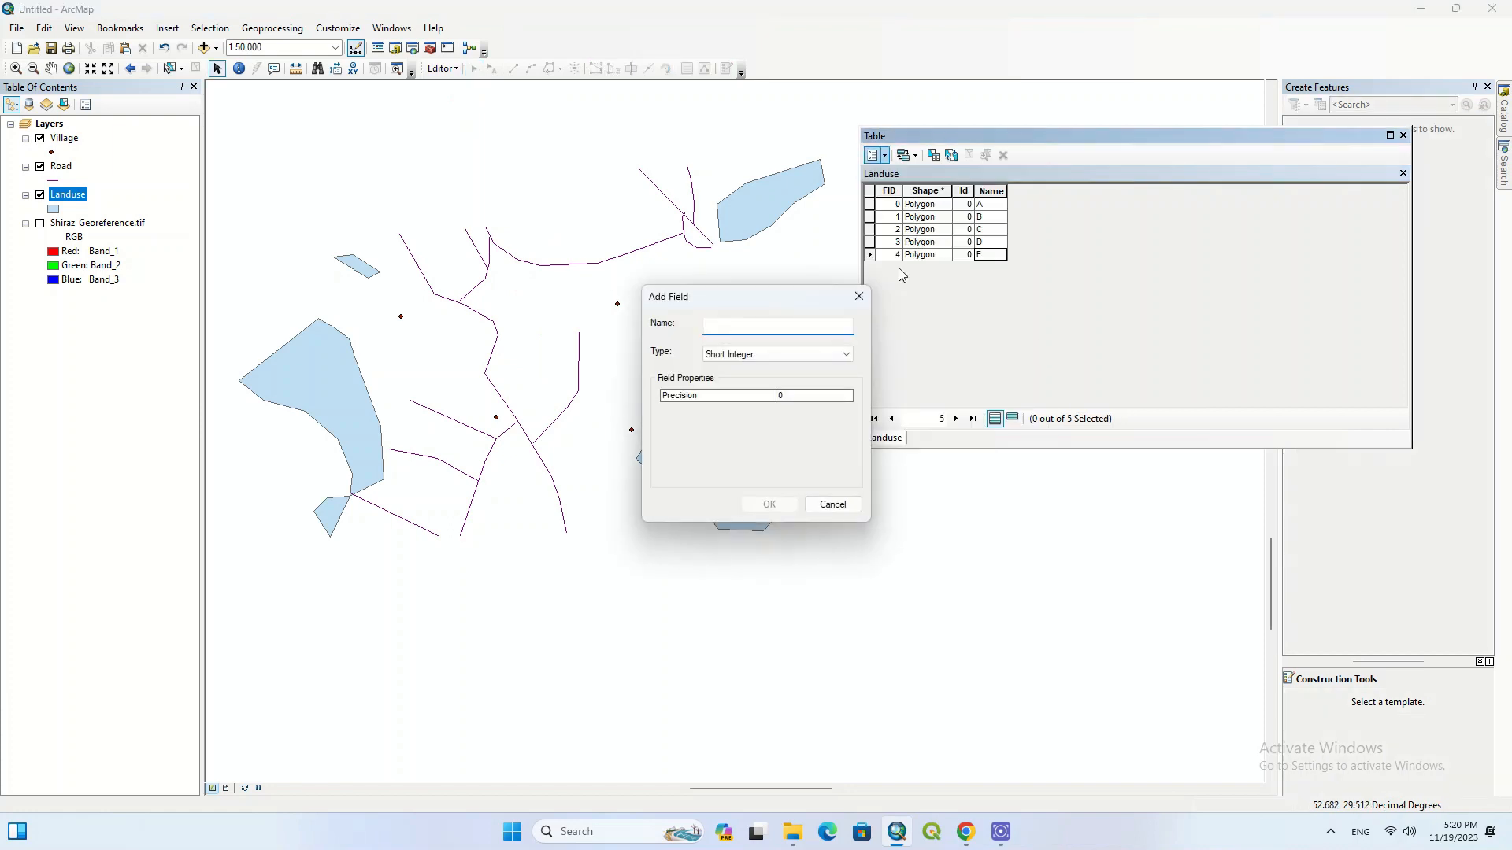
text(A)
click(845, 356)
click(755, 399)
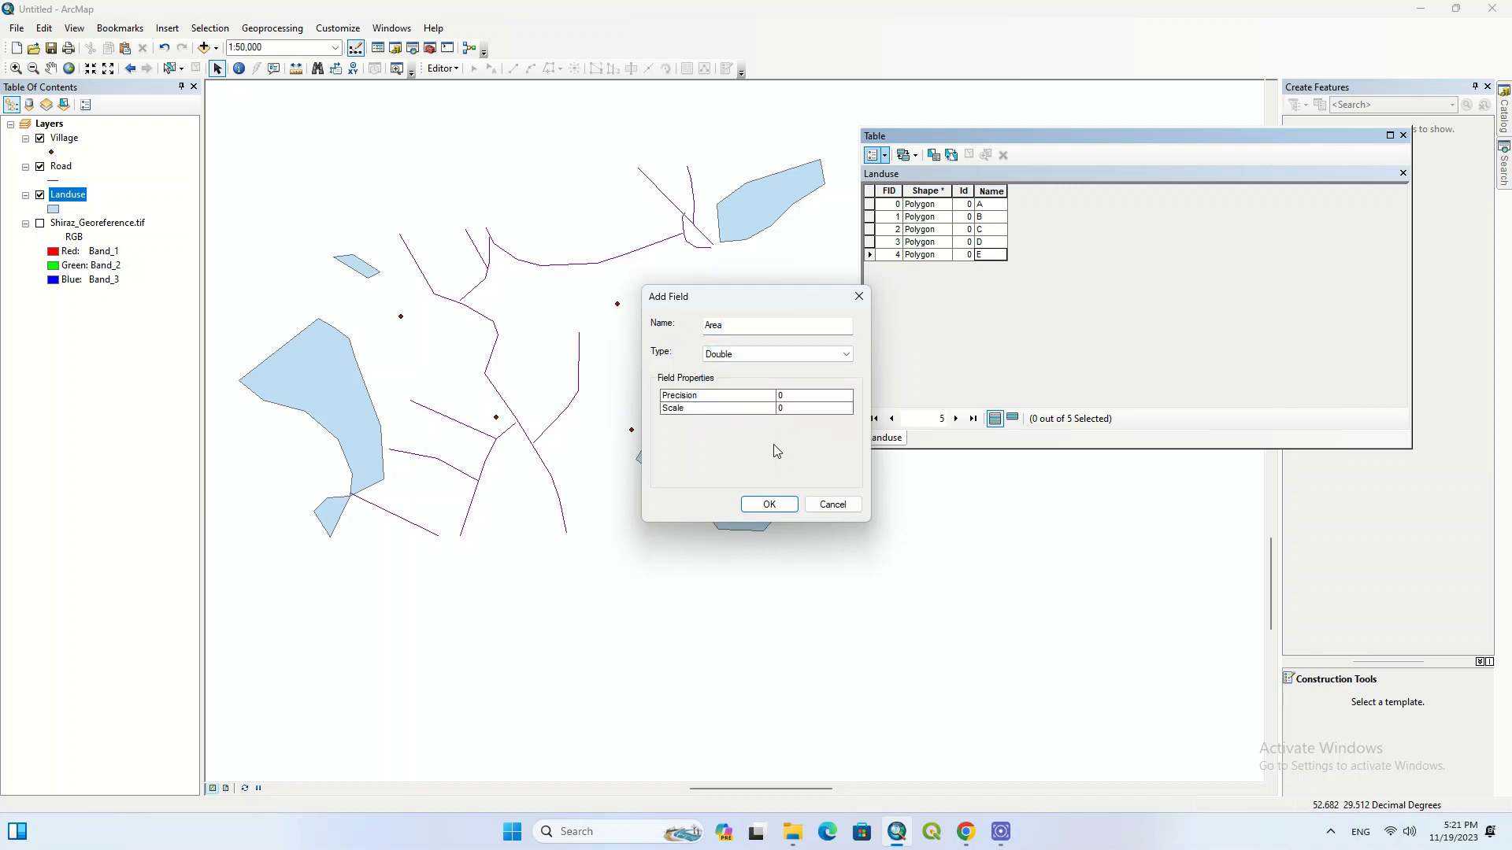
click(769, 504)
Calculate the Area field as Area in square meters for all Landuse records, using the data frame's WGS 1984 UTM Zone 39N coordinate system.
right_click(1116, 192)
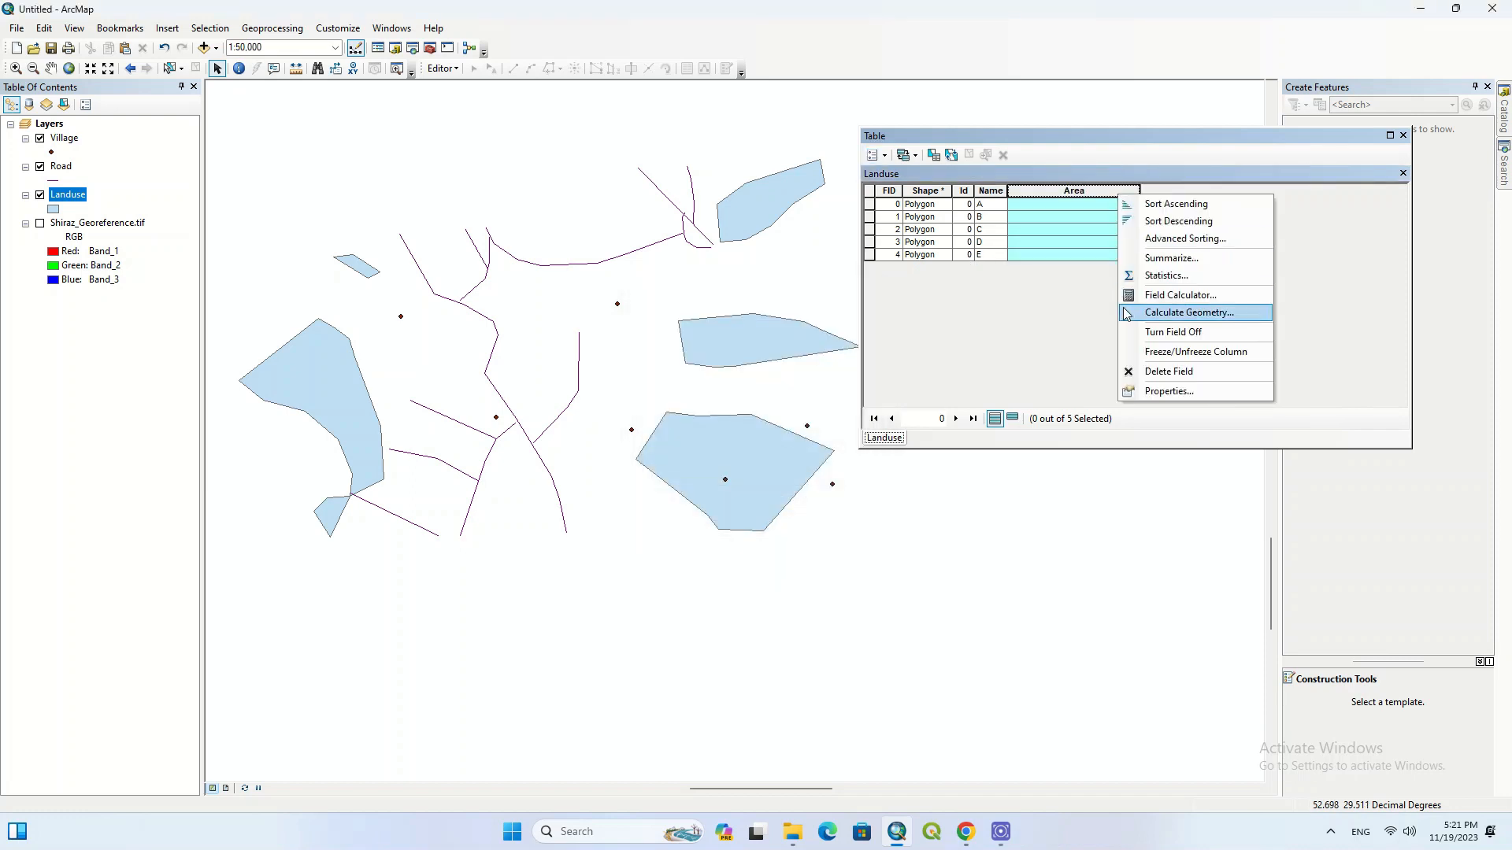
click(1149, 312)
click(842, 328)
click(843, 328)
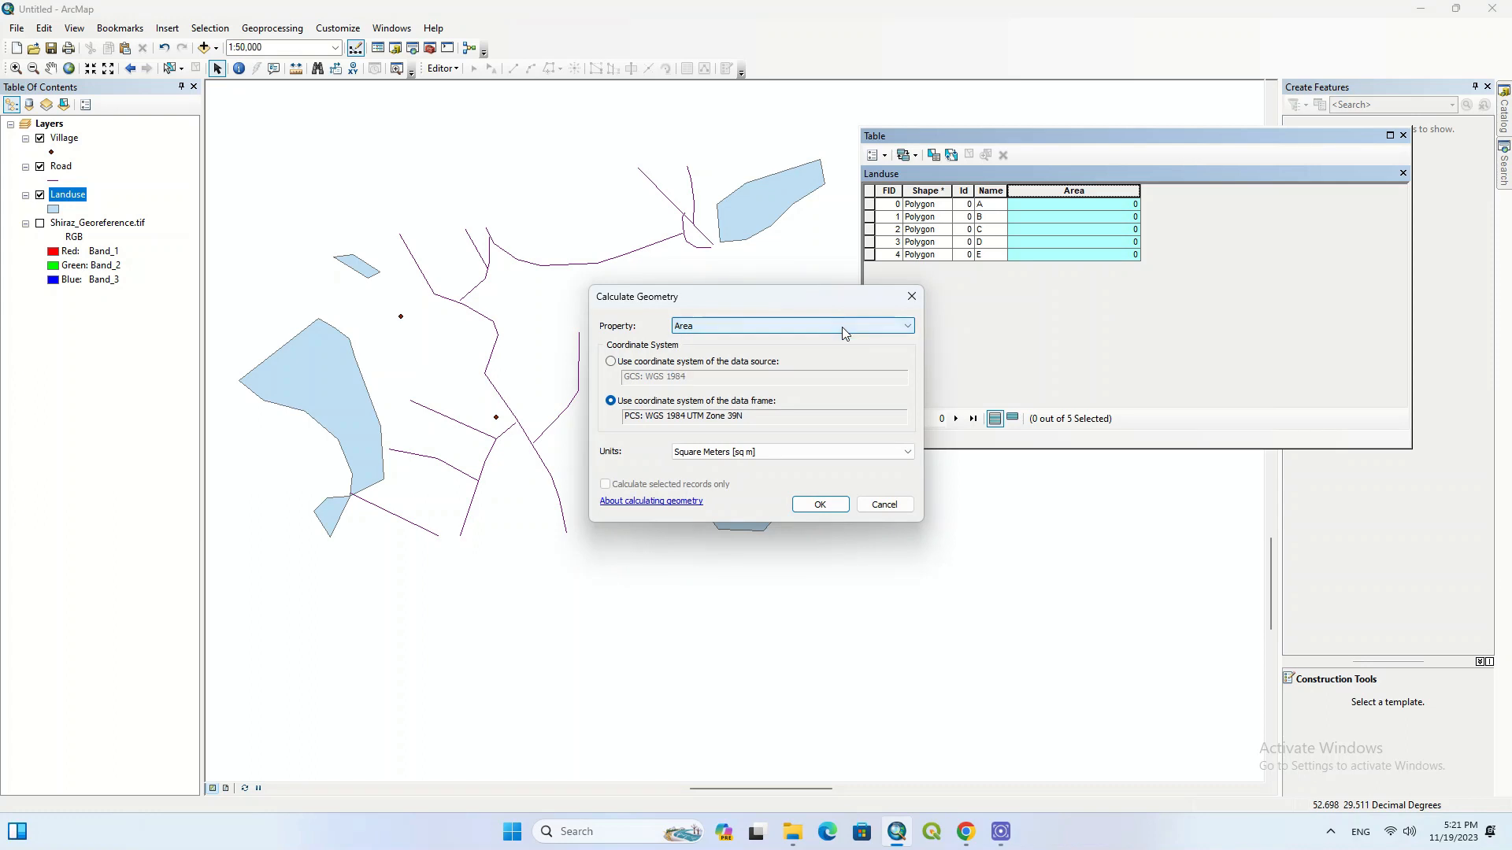
click(803, 455)
click(801, 454)
click(823, 504)
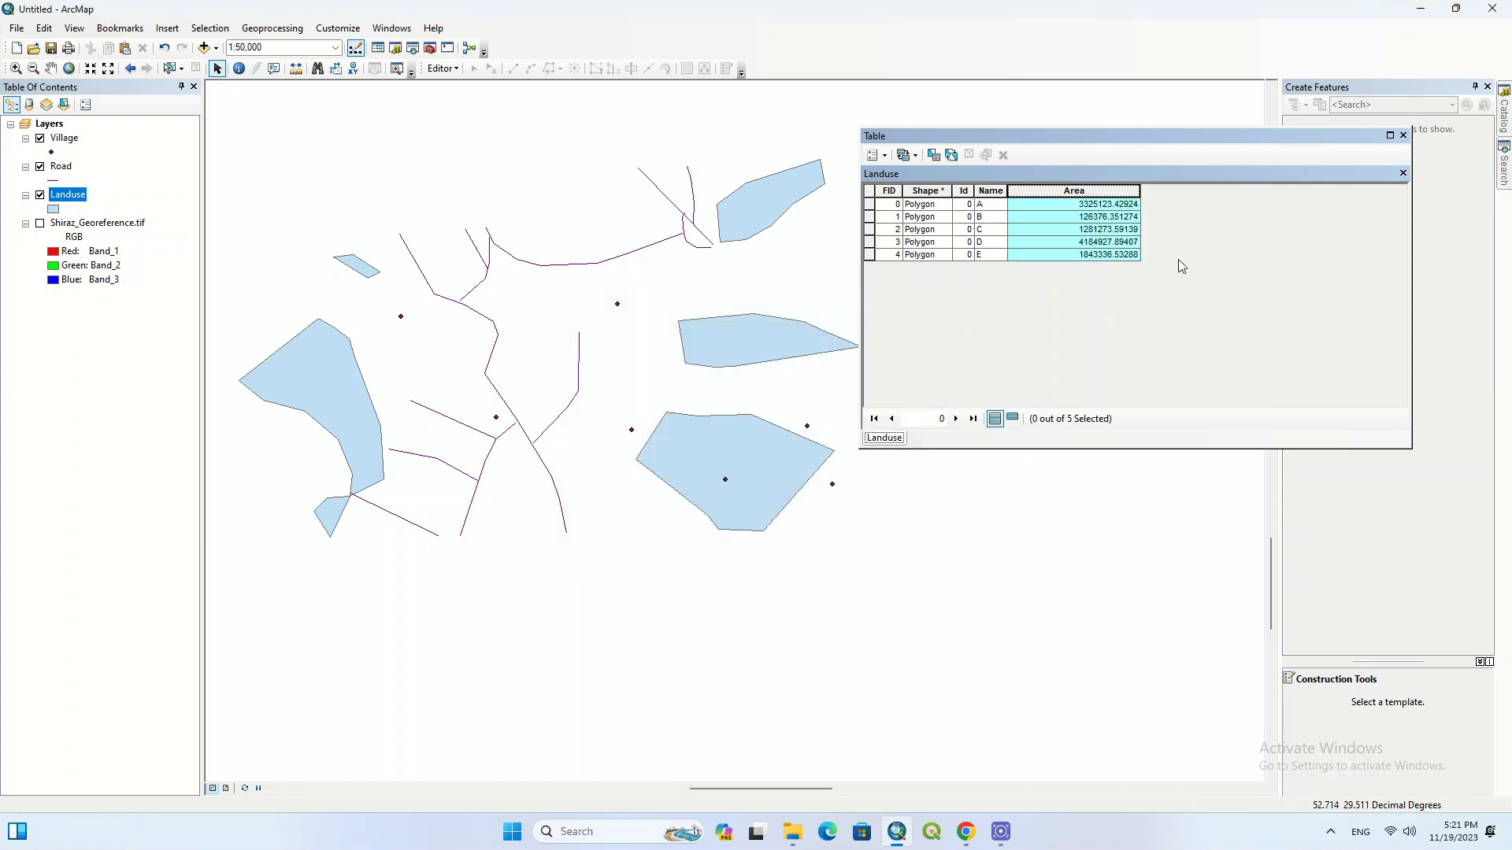
Move the Landuse table toward the middle of the map and add a numeric field called Perimeter.
drag(1122, 136, 837, 198)
click(590, 216)
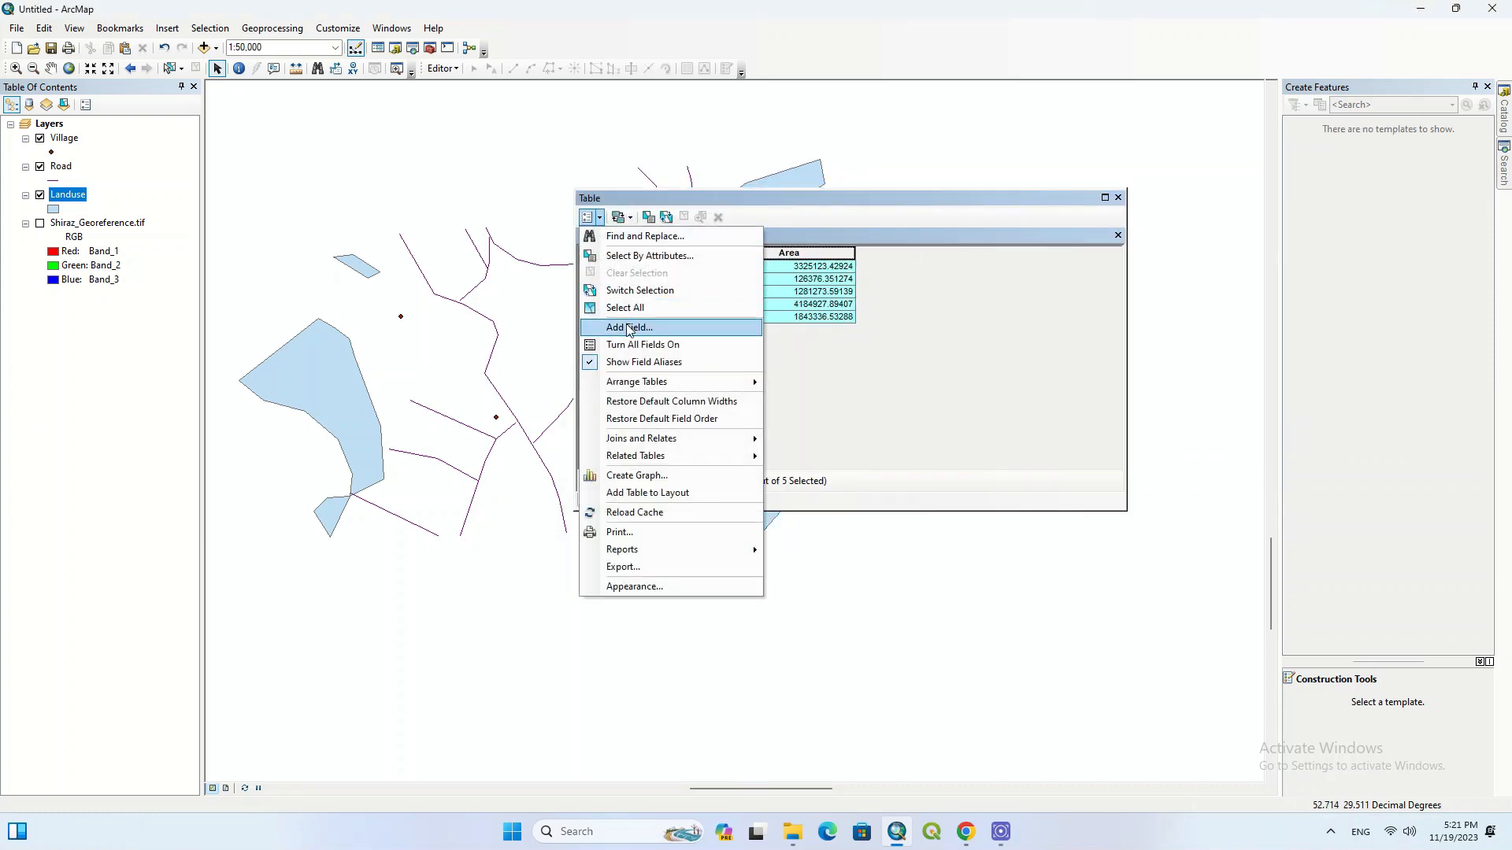
click(646, 330)
text(Perimeter)
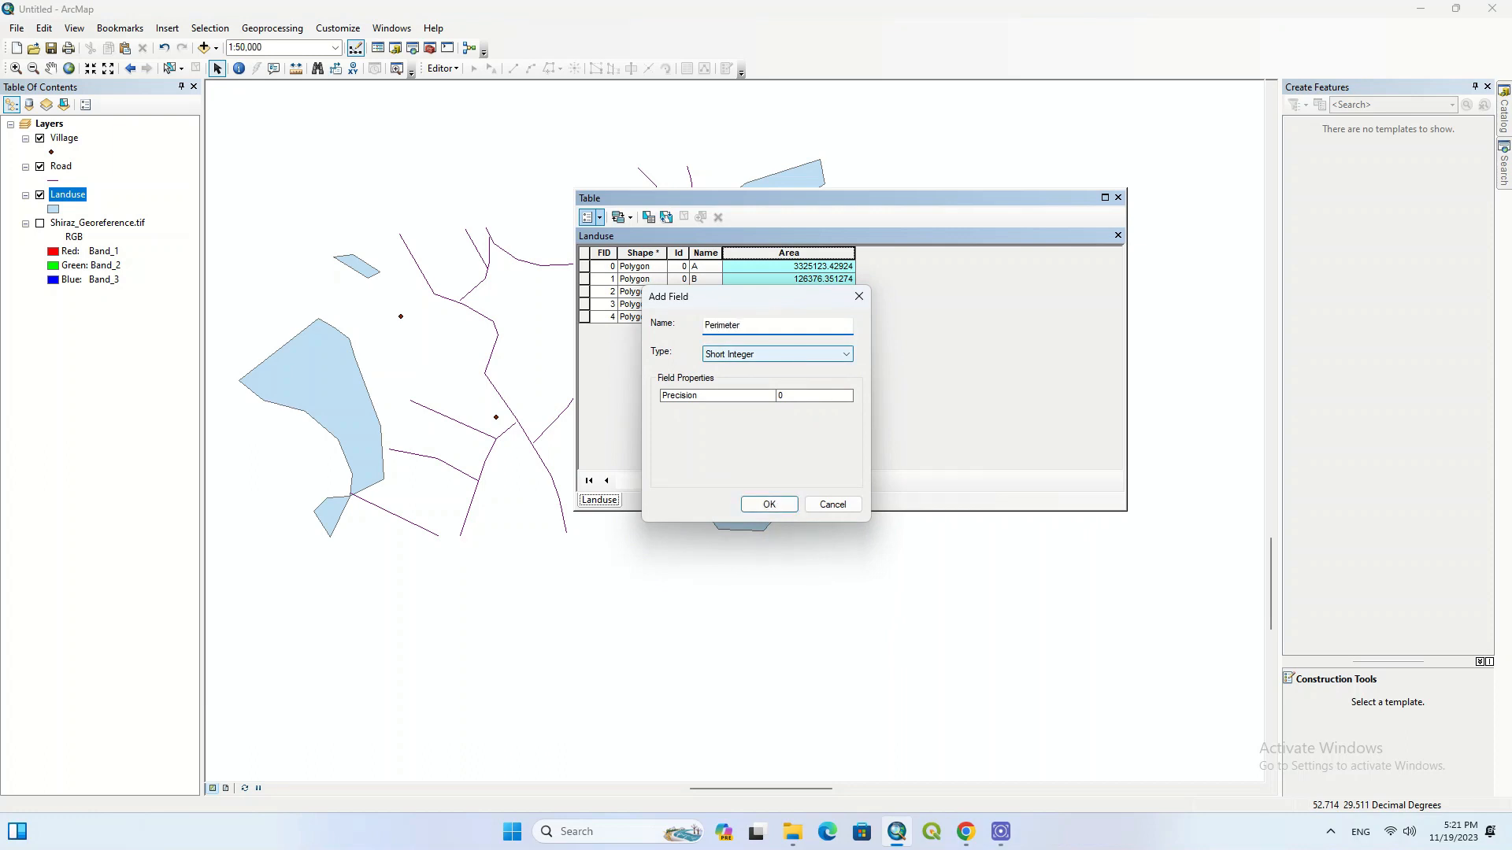
click(824, 354)
click(736, 405)
click(762, 504)
Calculate the geometry of the Perimeter field for all Landuse records.
right_click(922, 264)
click(972, 374)
click(819, 503)
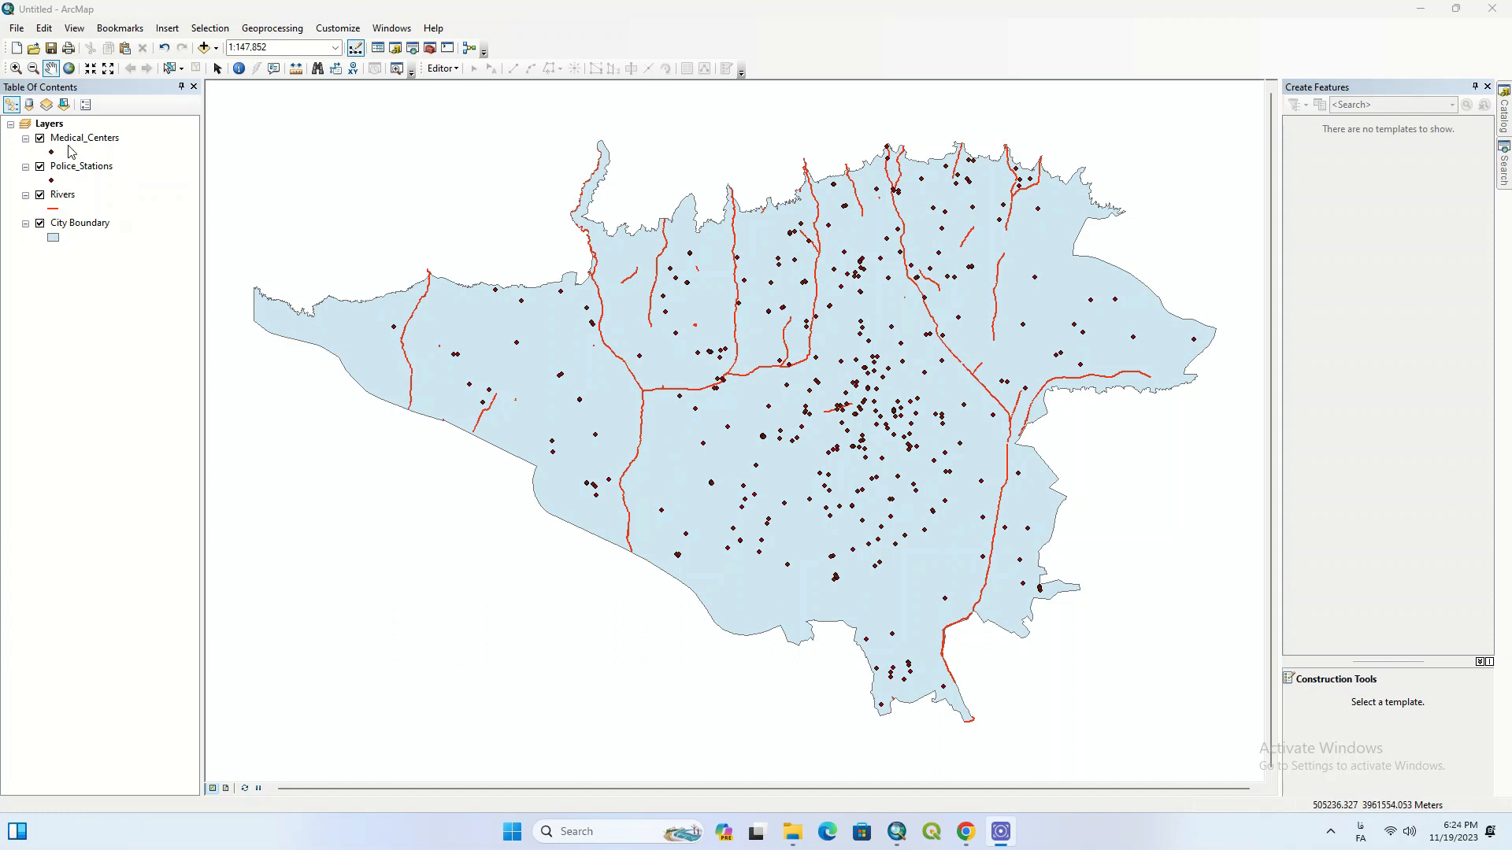
Inspect the Medical_Centers attribute table, close it, and toggle the layer's visibility off and on to identify its points.
click(76, 139)
right_click(75, 138)
click(181, 182)
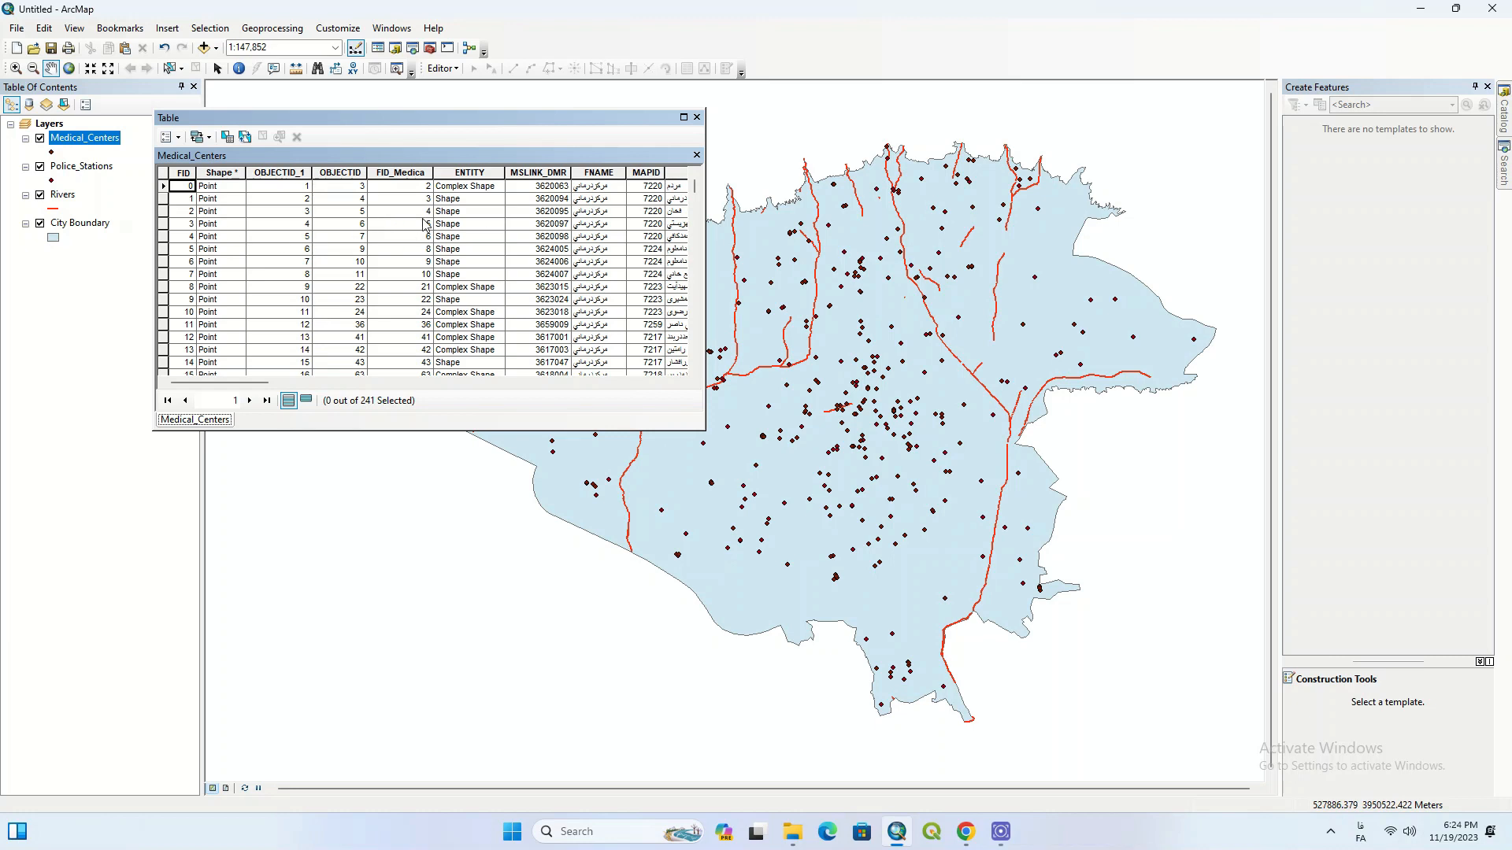
click(696, 155)
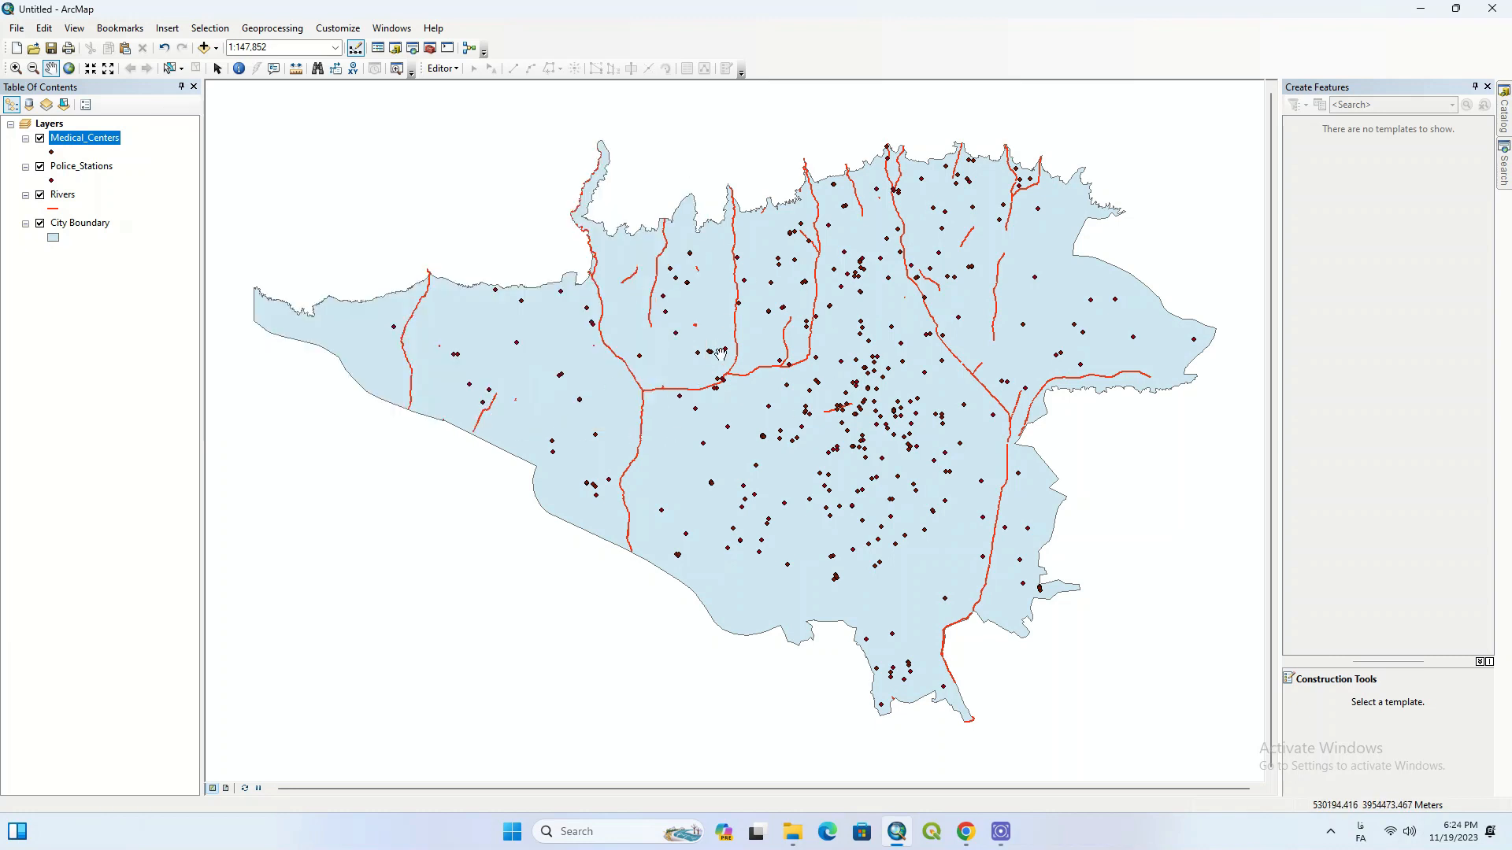
click(40, 138)
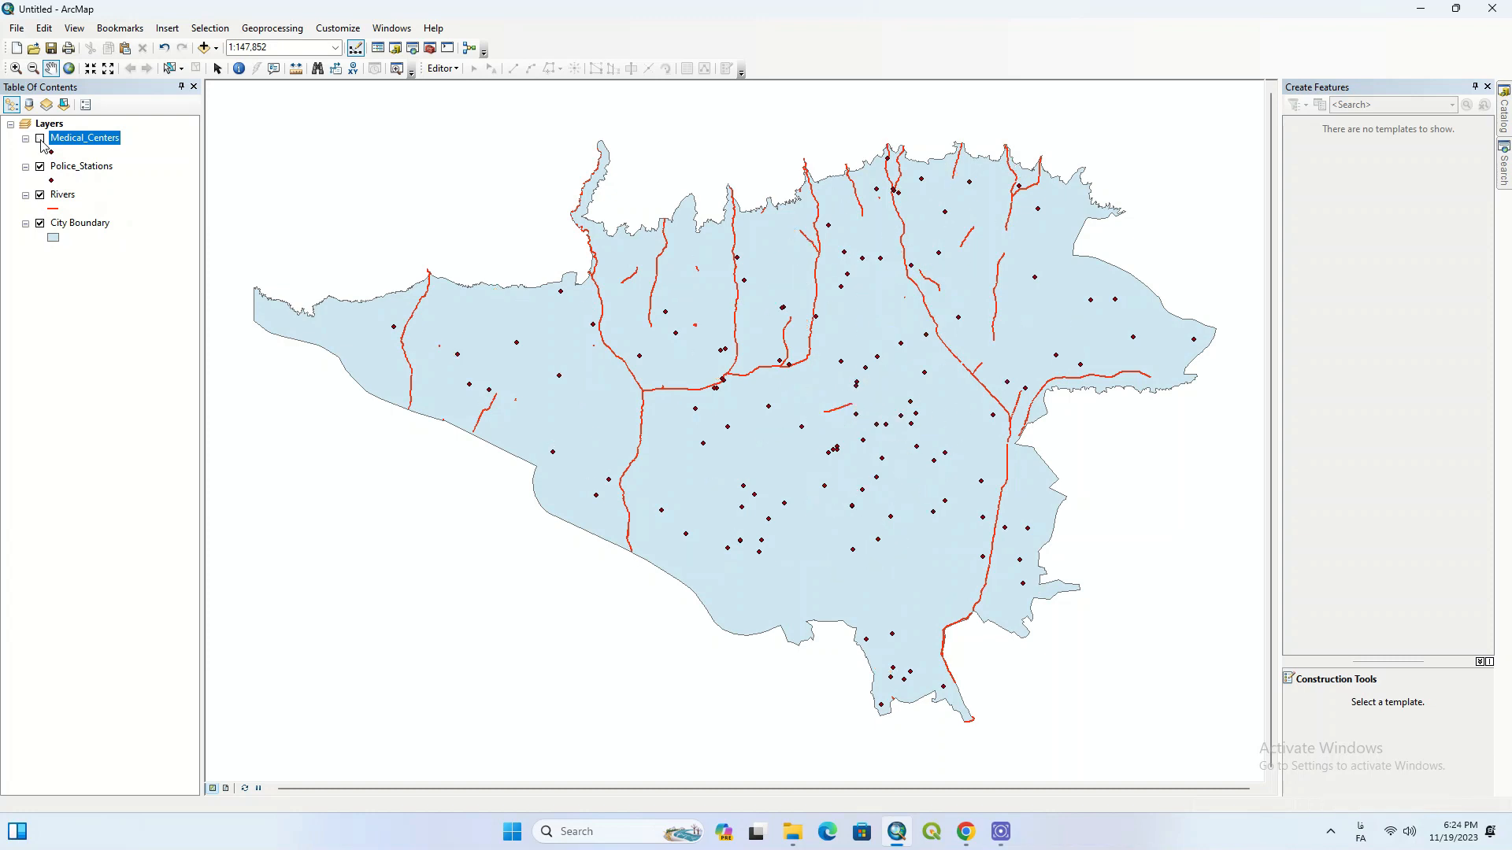
click(40, 139)
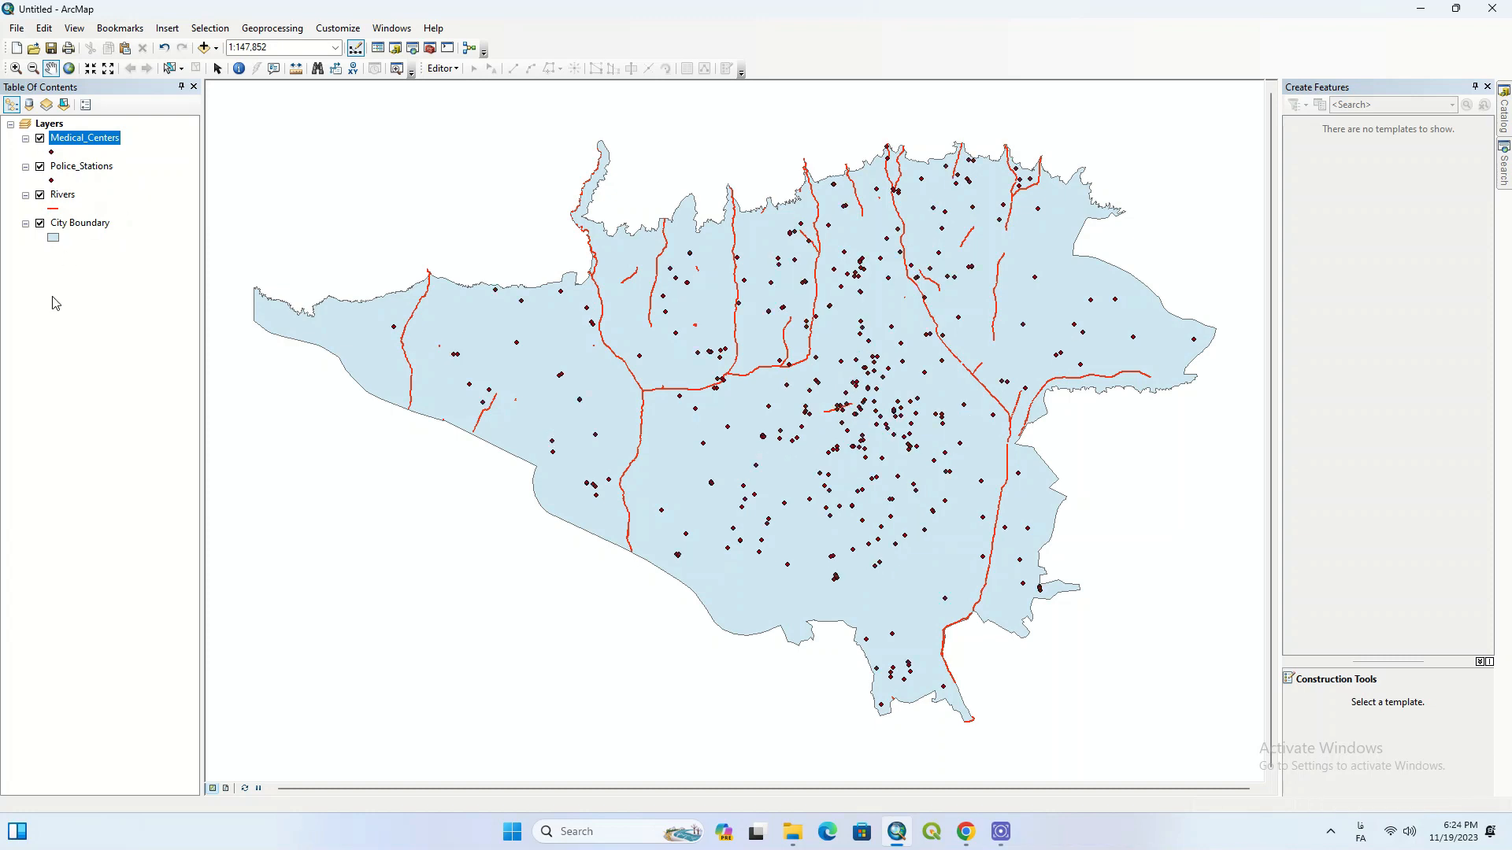
Open the symbol selection for the Medical_Centers layer and search all styles for "Medical".
click(50, 153)
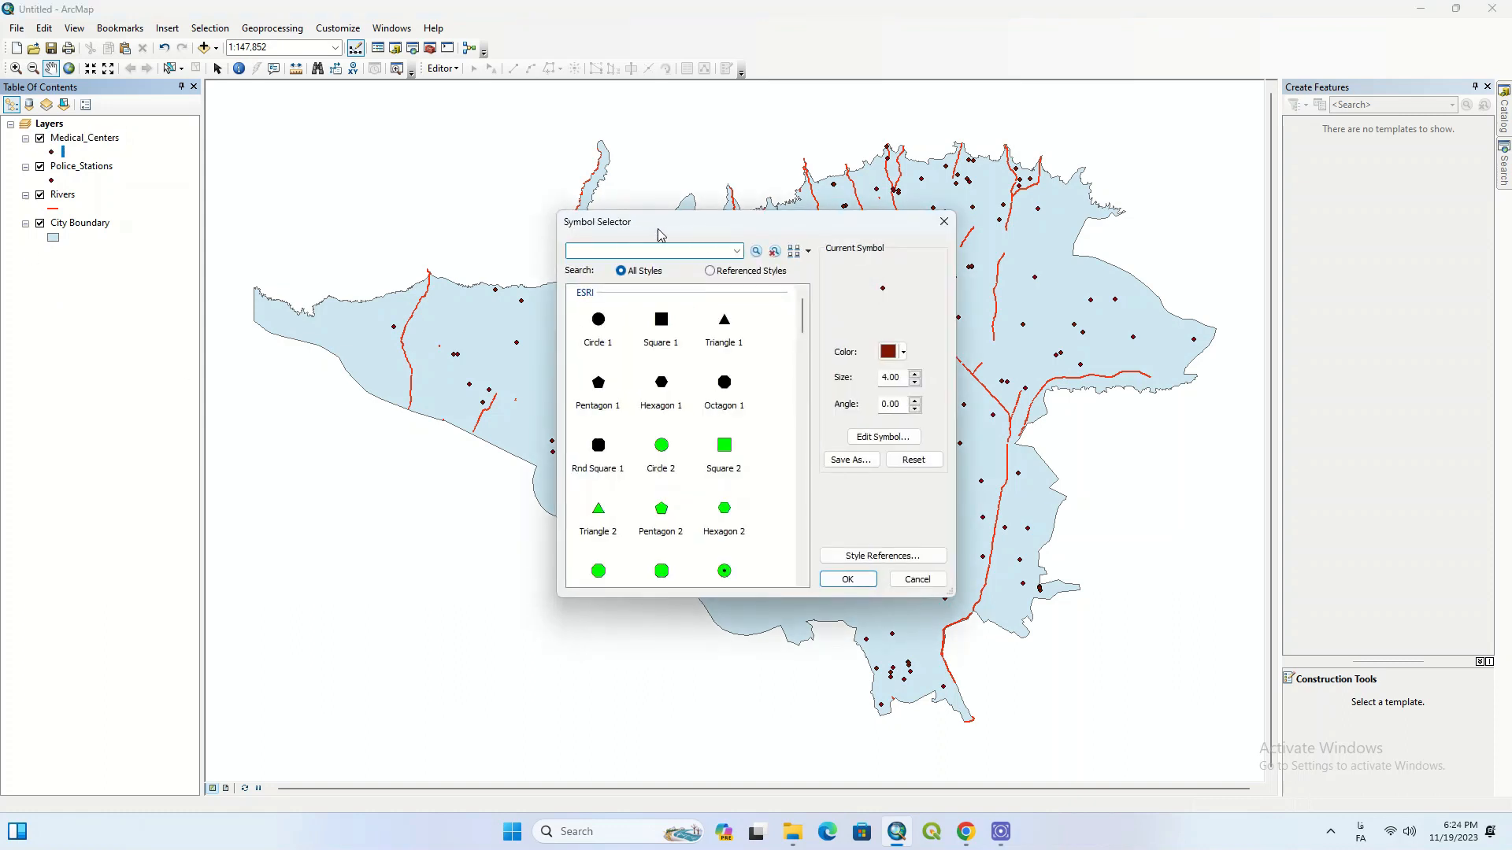
drag(661, 235, 482, 189)
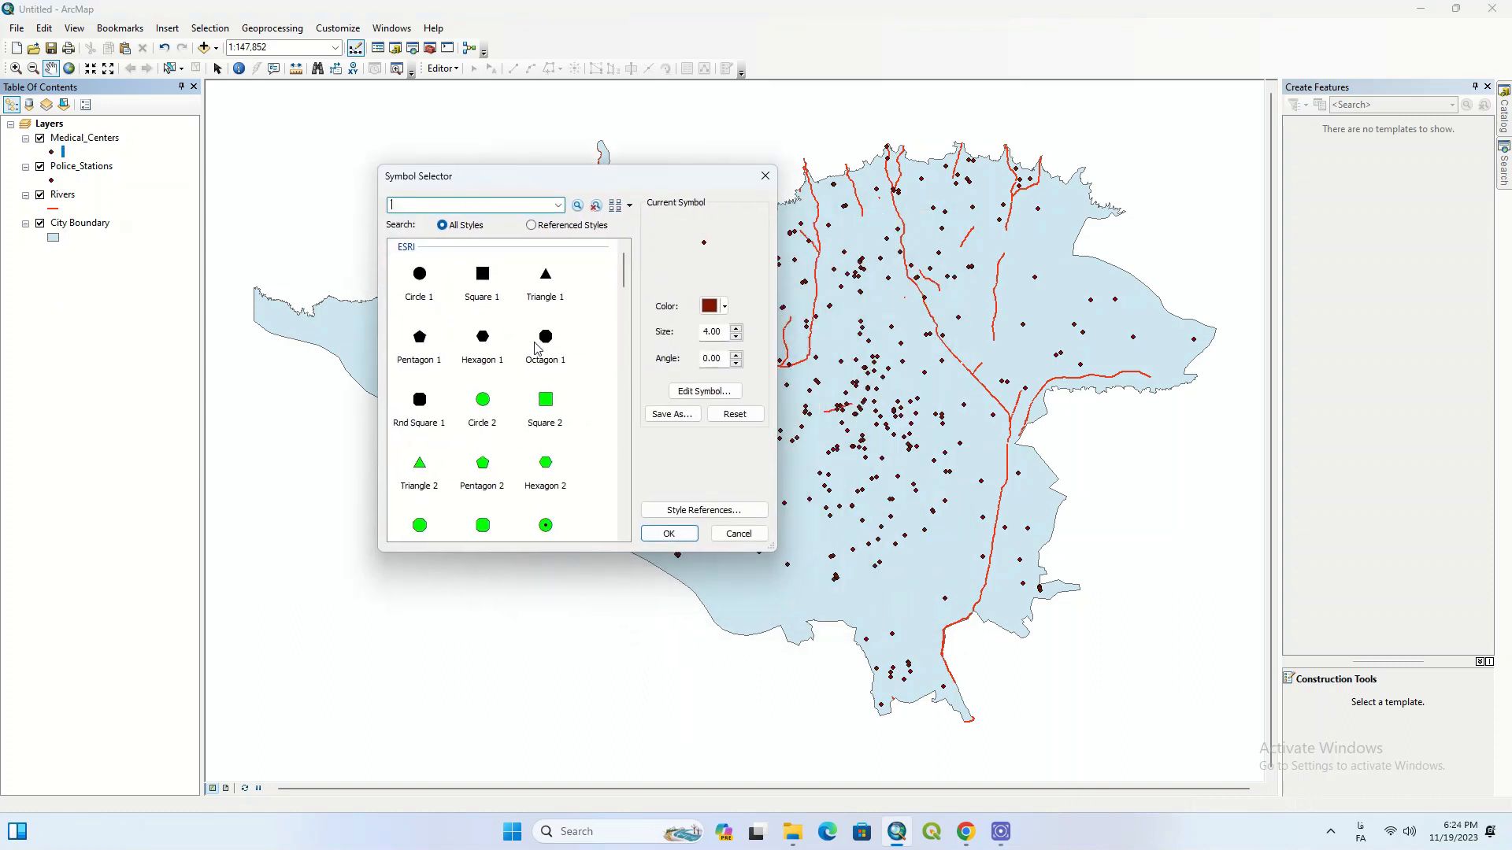
click(532, 226)
click(442, 225)
drag(624, 268, 589, 228)
click(472, 205)
text(Medical)
key(Return)
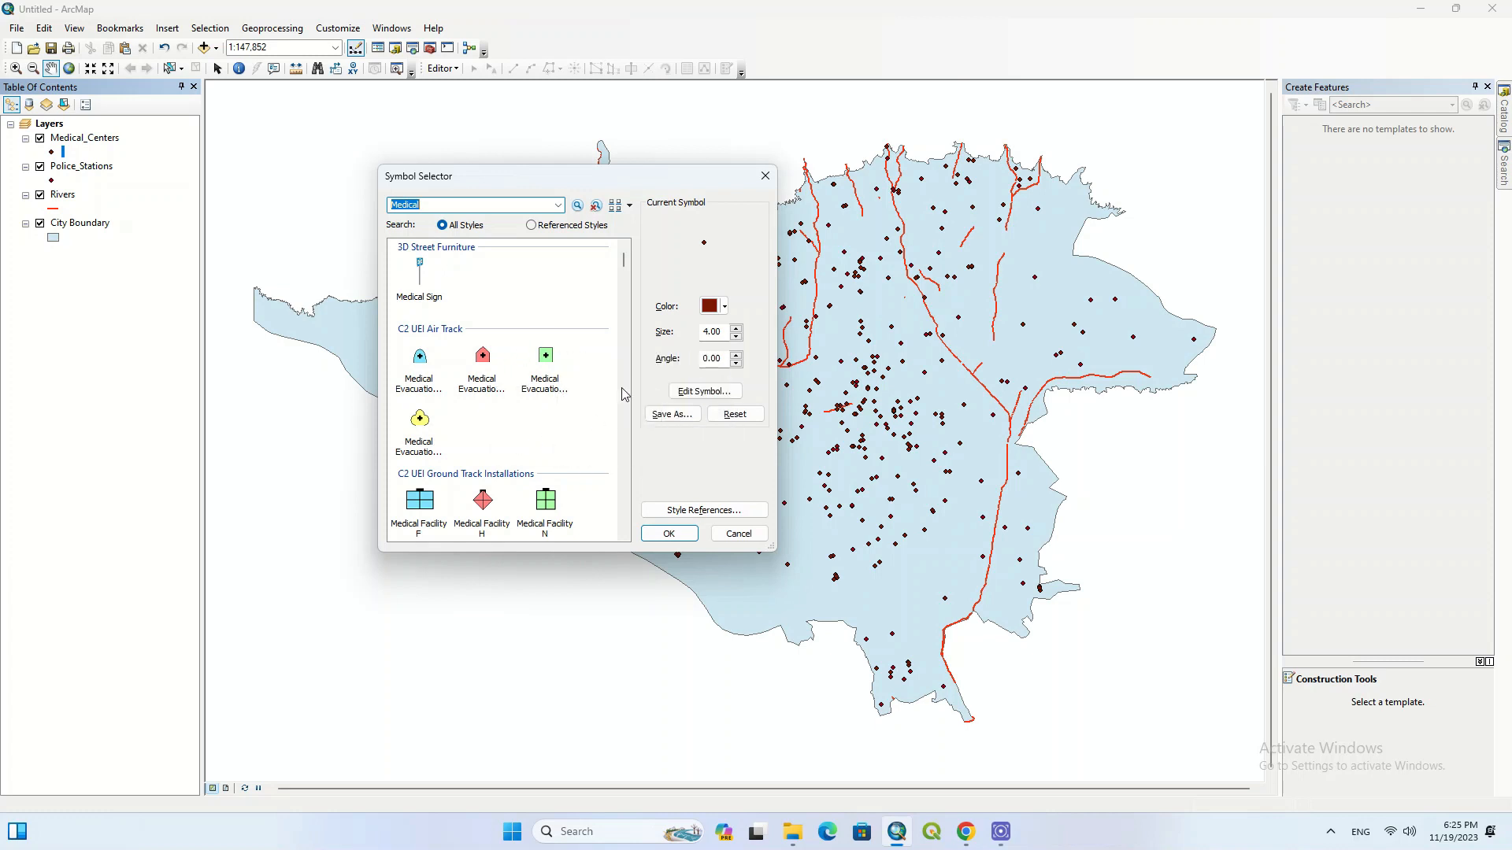
Apply the Hospital N symbol to the Medical_Centers points.
scroll(576, 355, down, 2)
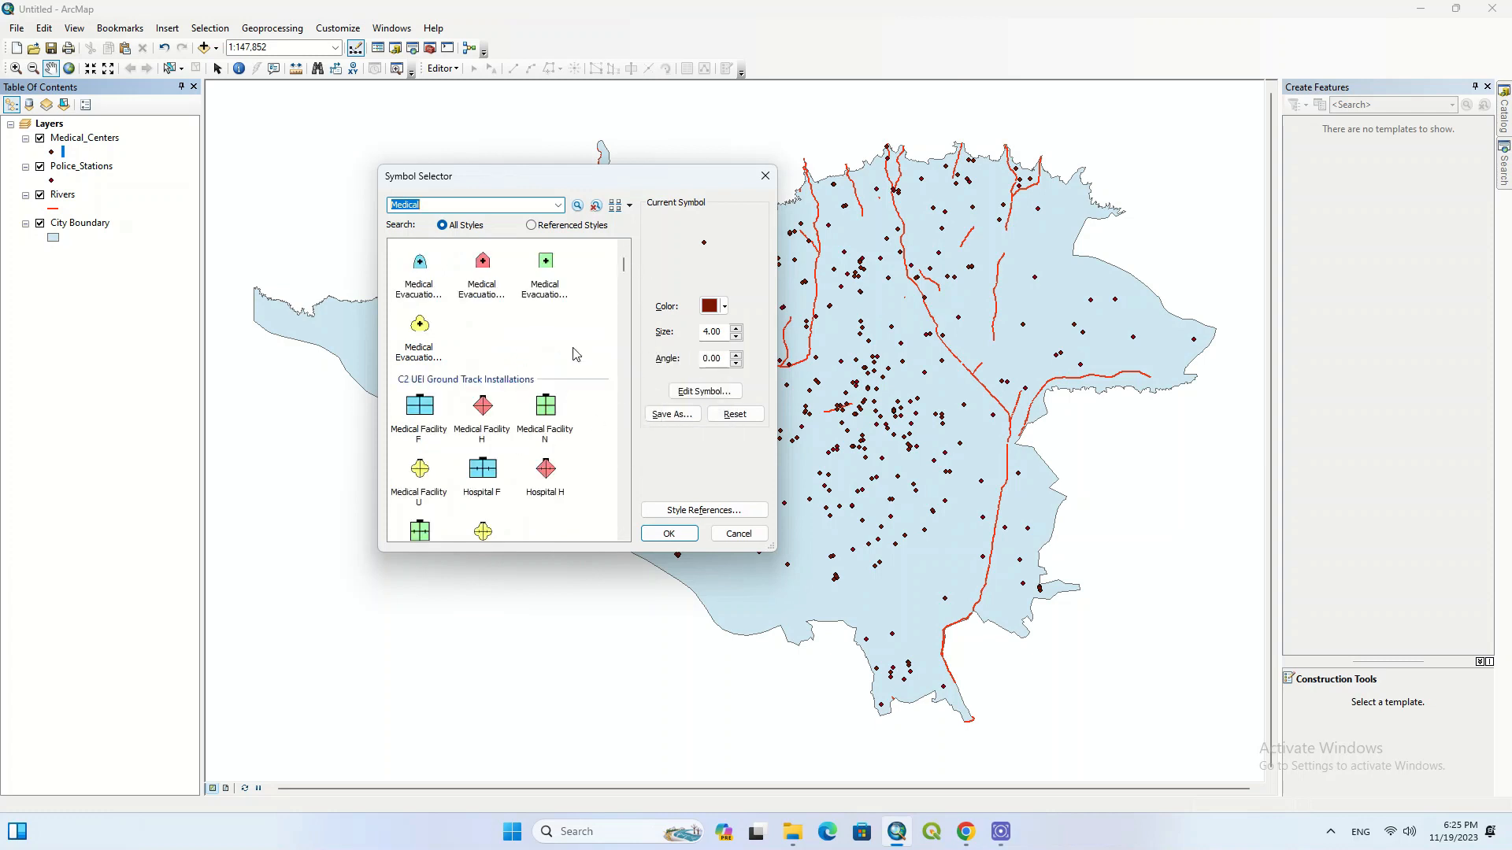
scroll(575, 354, down, 2)
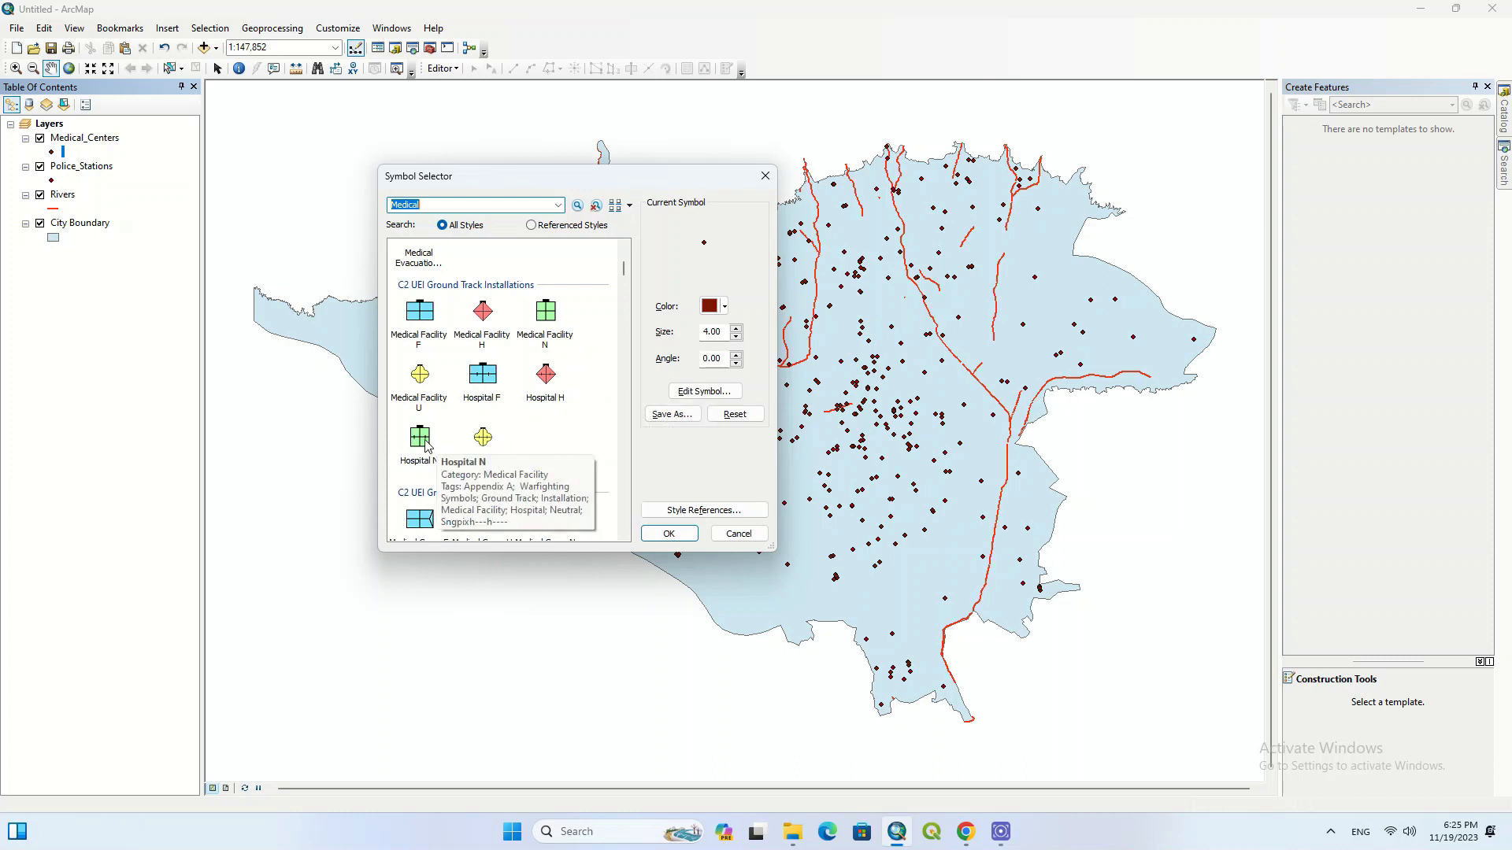
scroll(515, 401, down, 2)
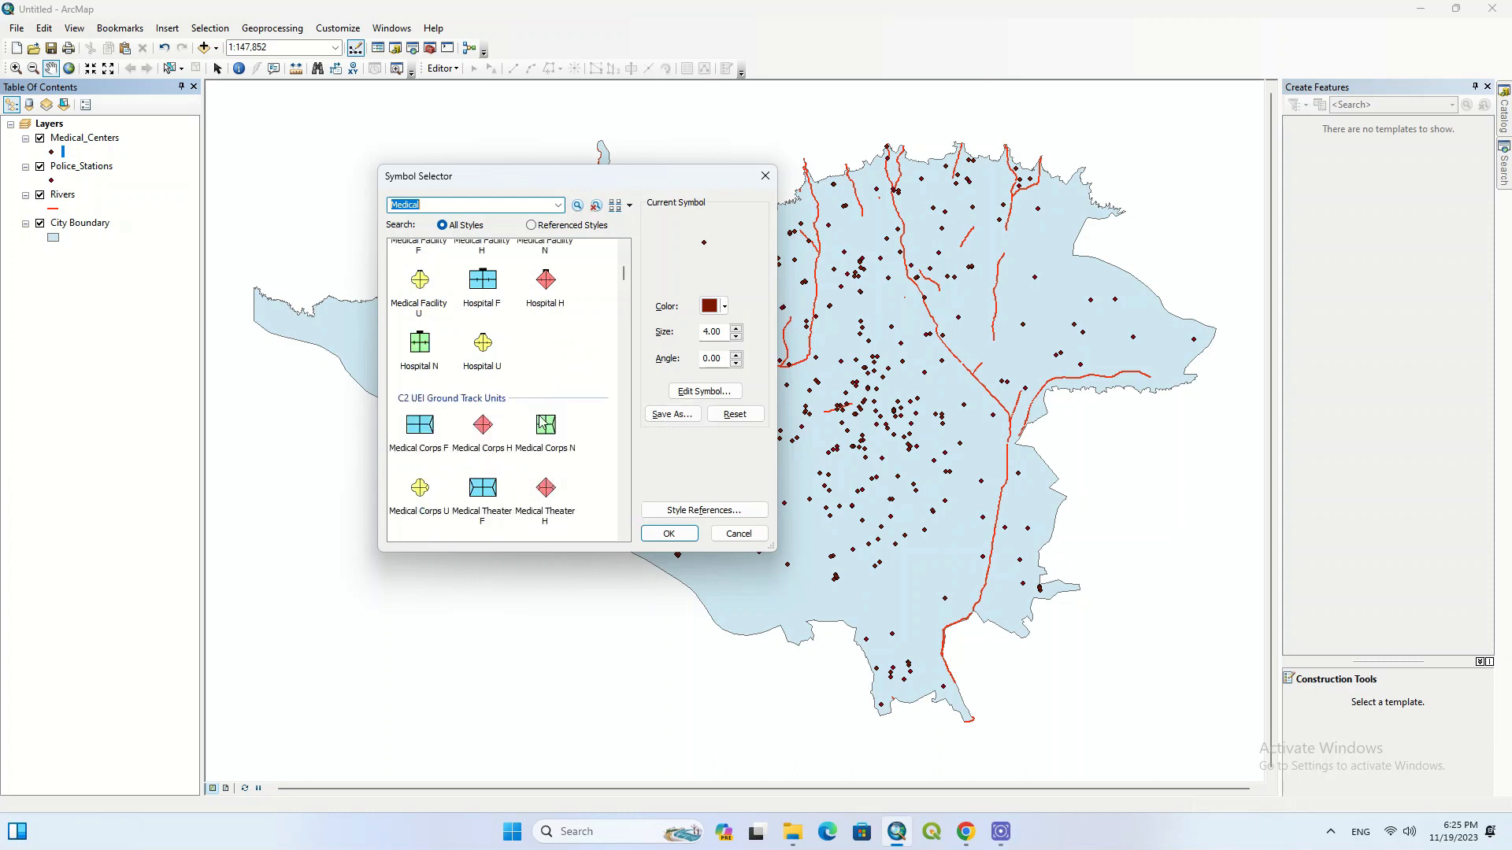
click(420, 343)
click(669, 534)
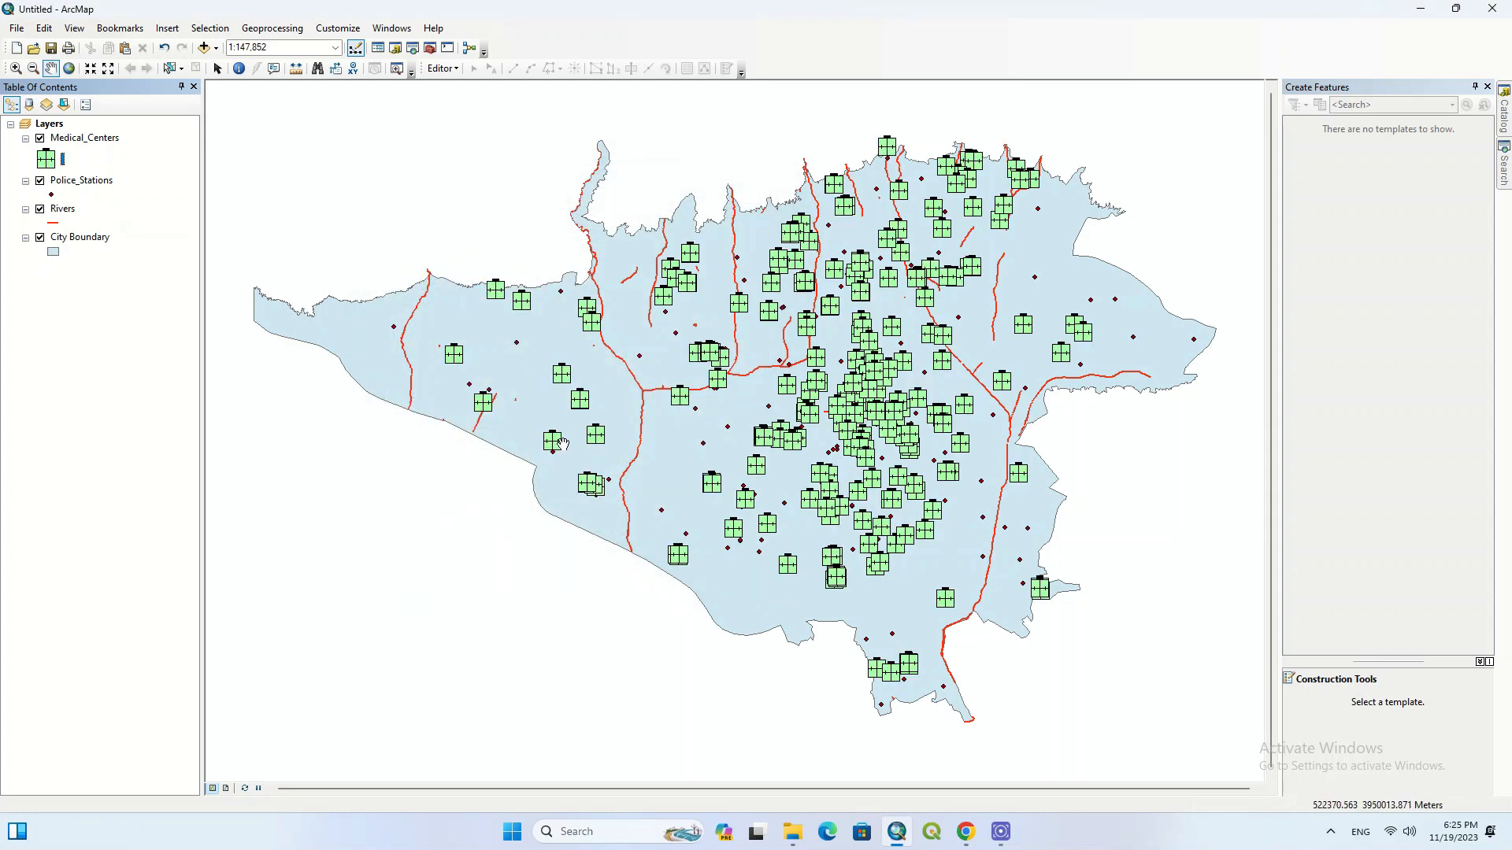
Reduce the Medical_Centers symbol size to 8.
click(53, 162)
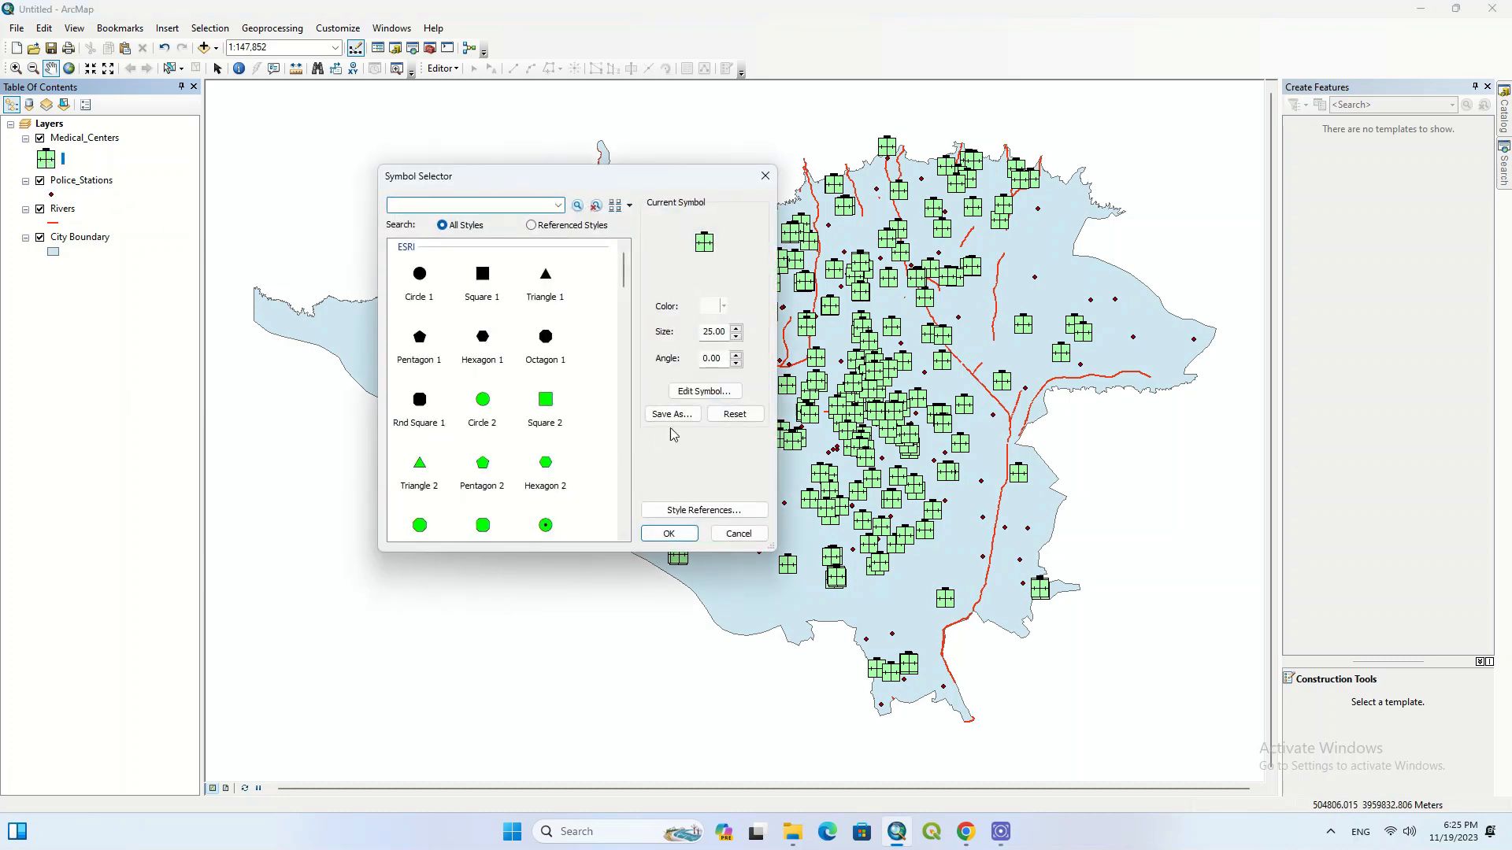
click(736, 336)
click(736, 336)
click(736, 336)
click(736, 336)
click(736, 337)
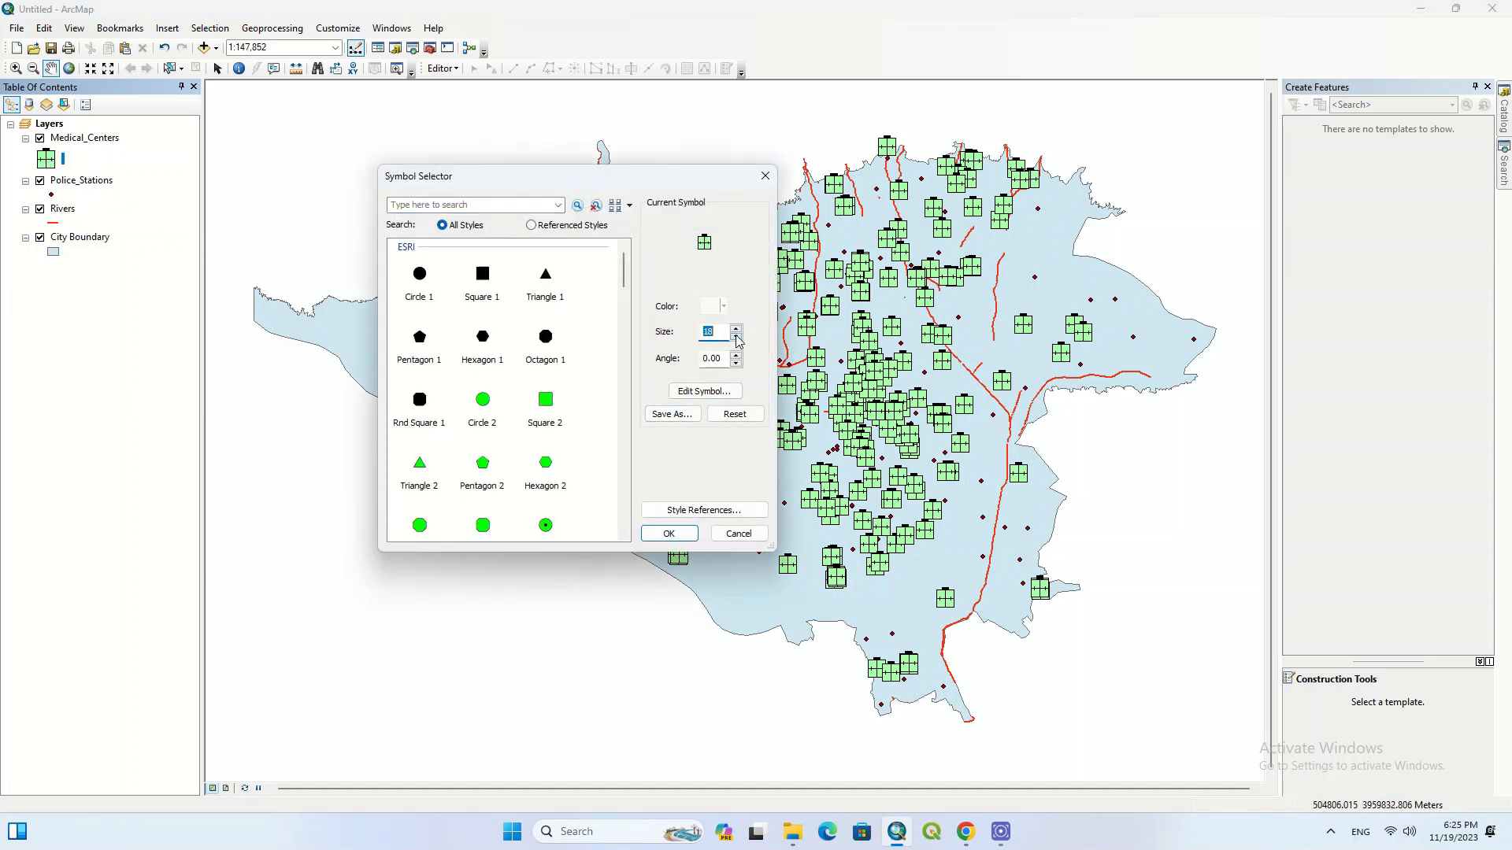
click(668, 533)
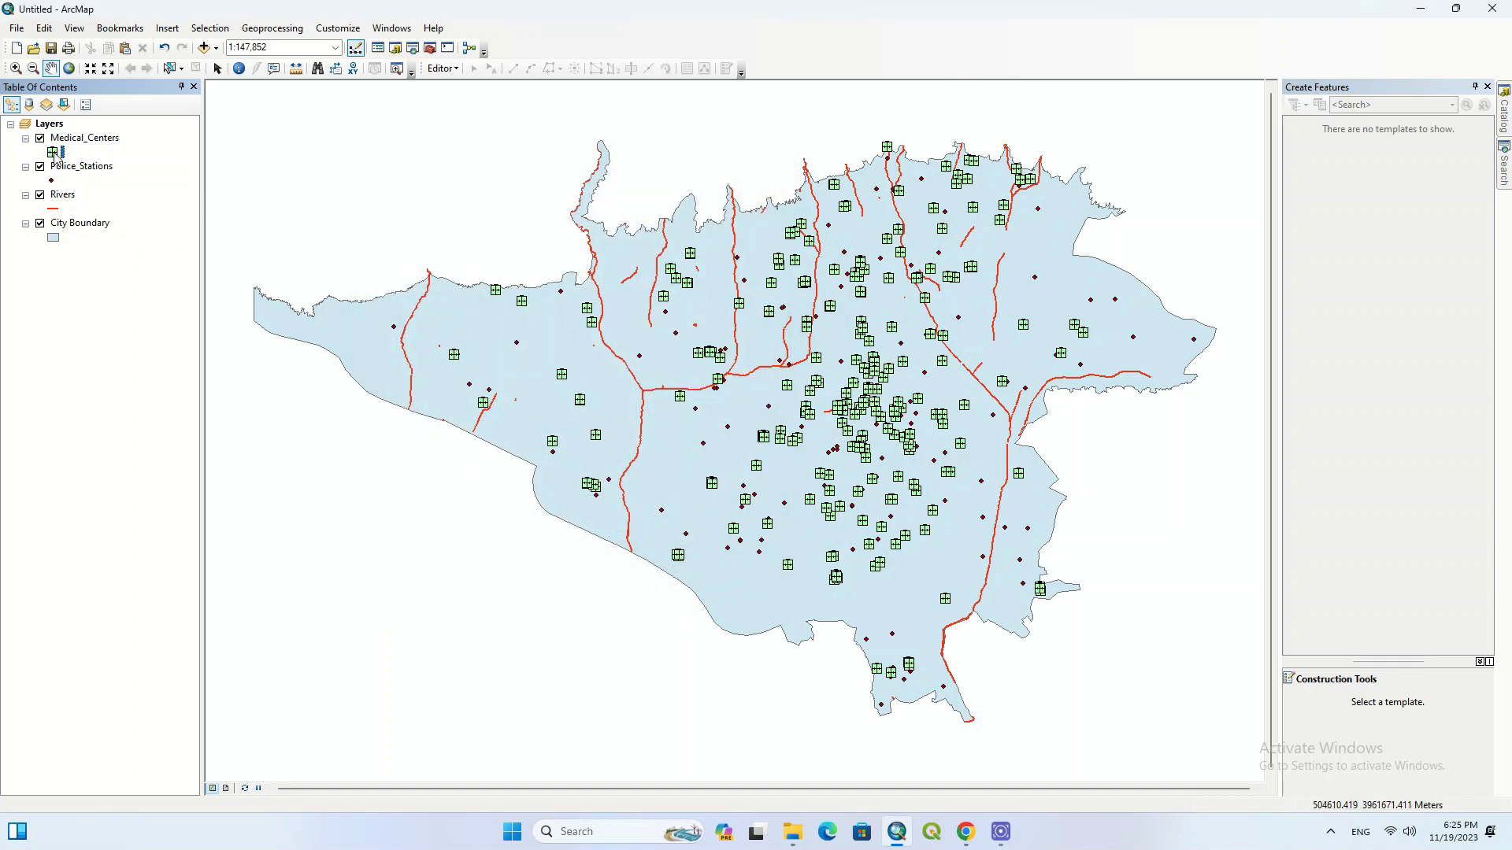
click(54, 154)
click(737, 337)
click(736, 337)
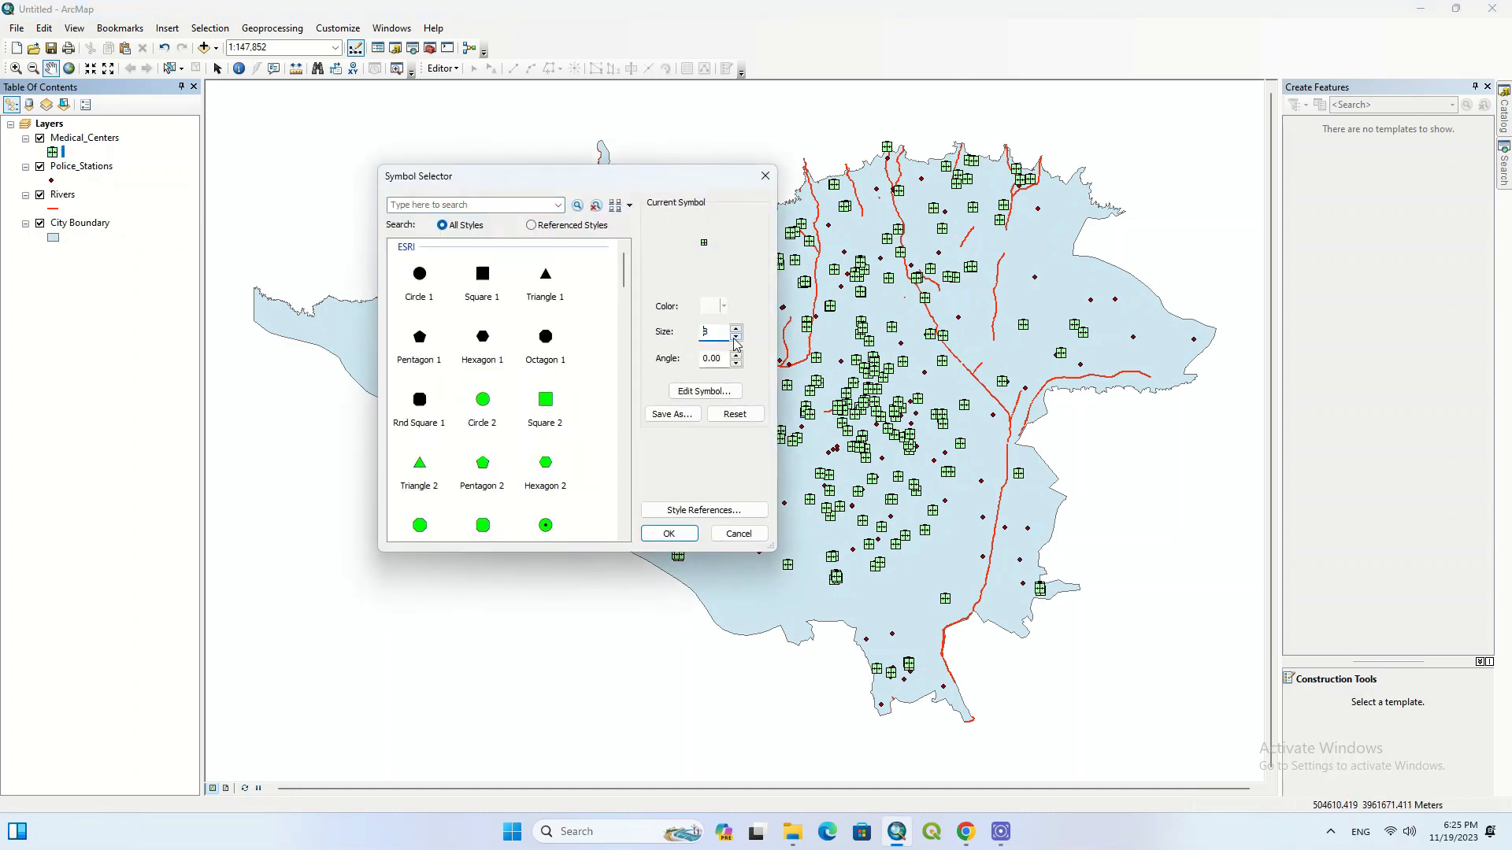
click(668, 534)
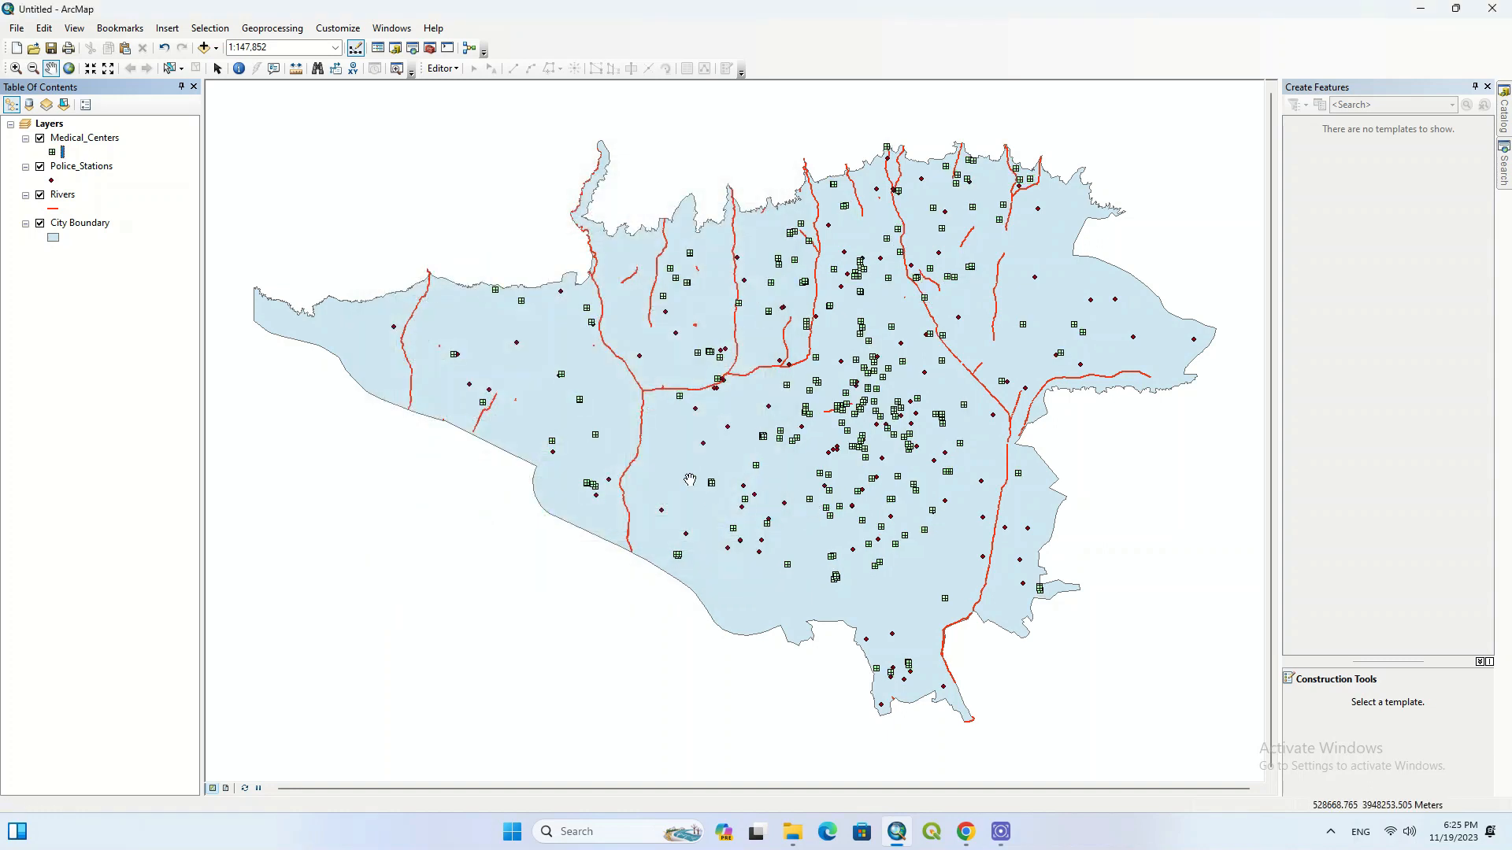
click(61, 154)
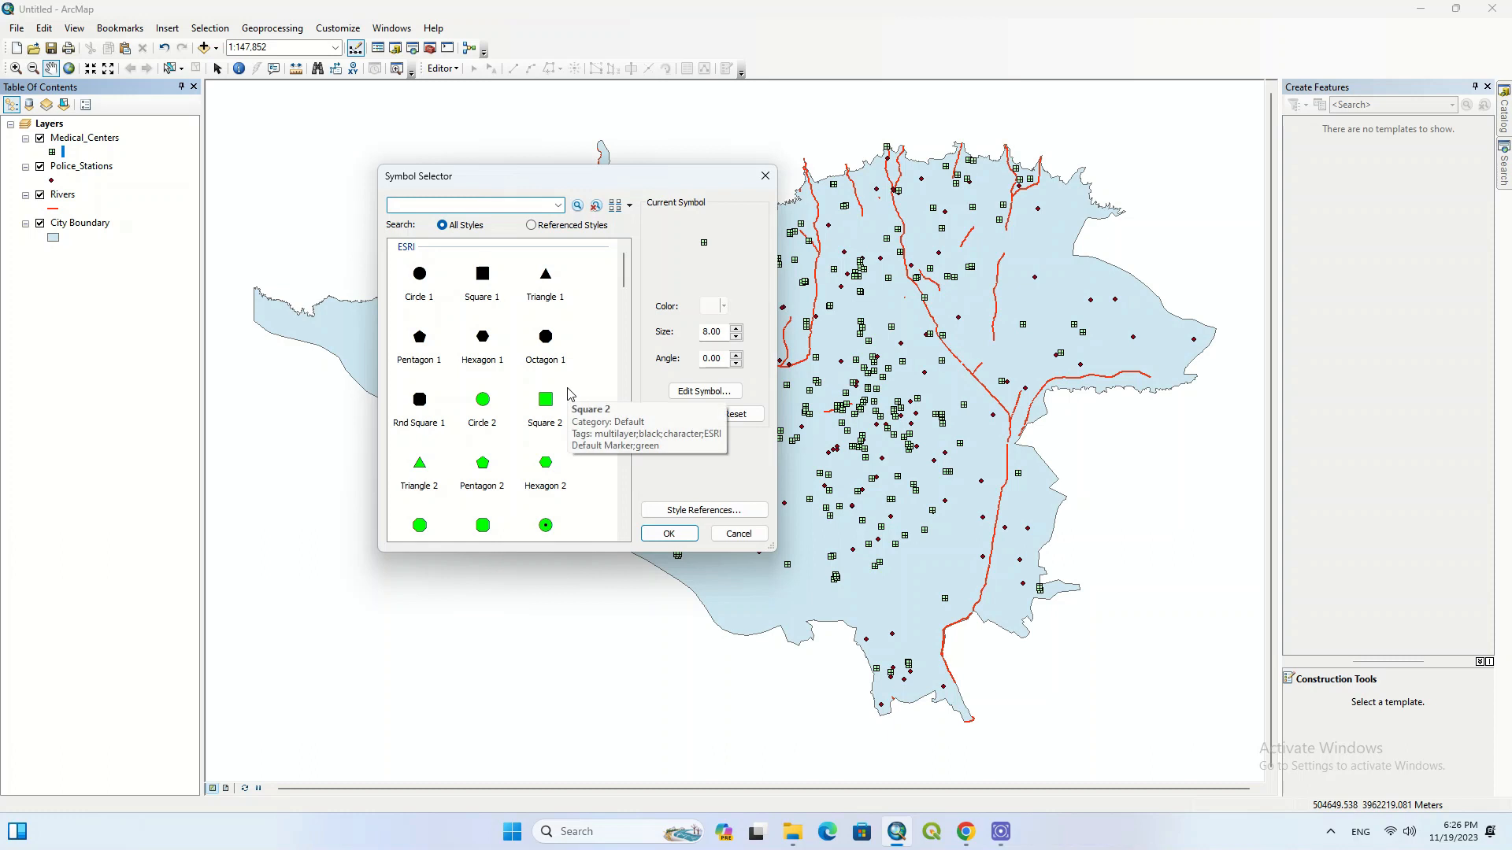
click(669, 533)
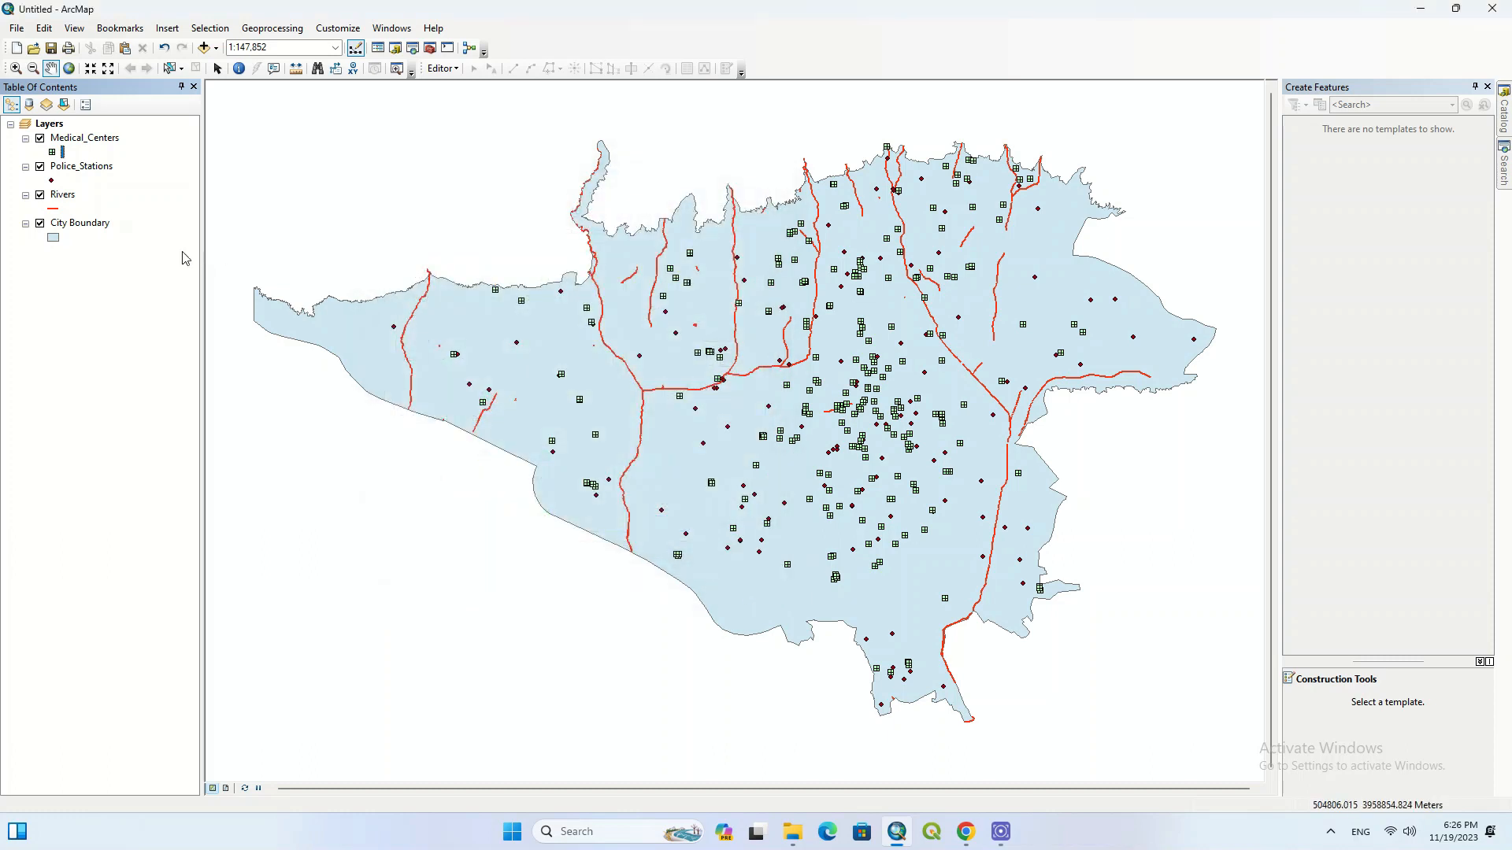
Search the symbol styles for "Police" and give the Police_Stations layer the Police Station symbol at size 10.
click(52, 181)
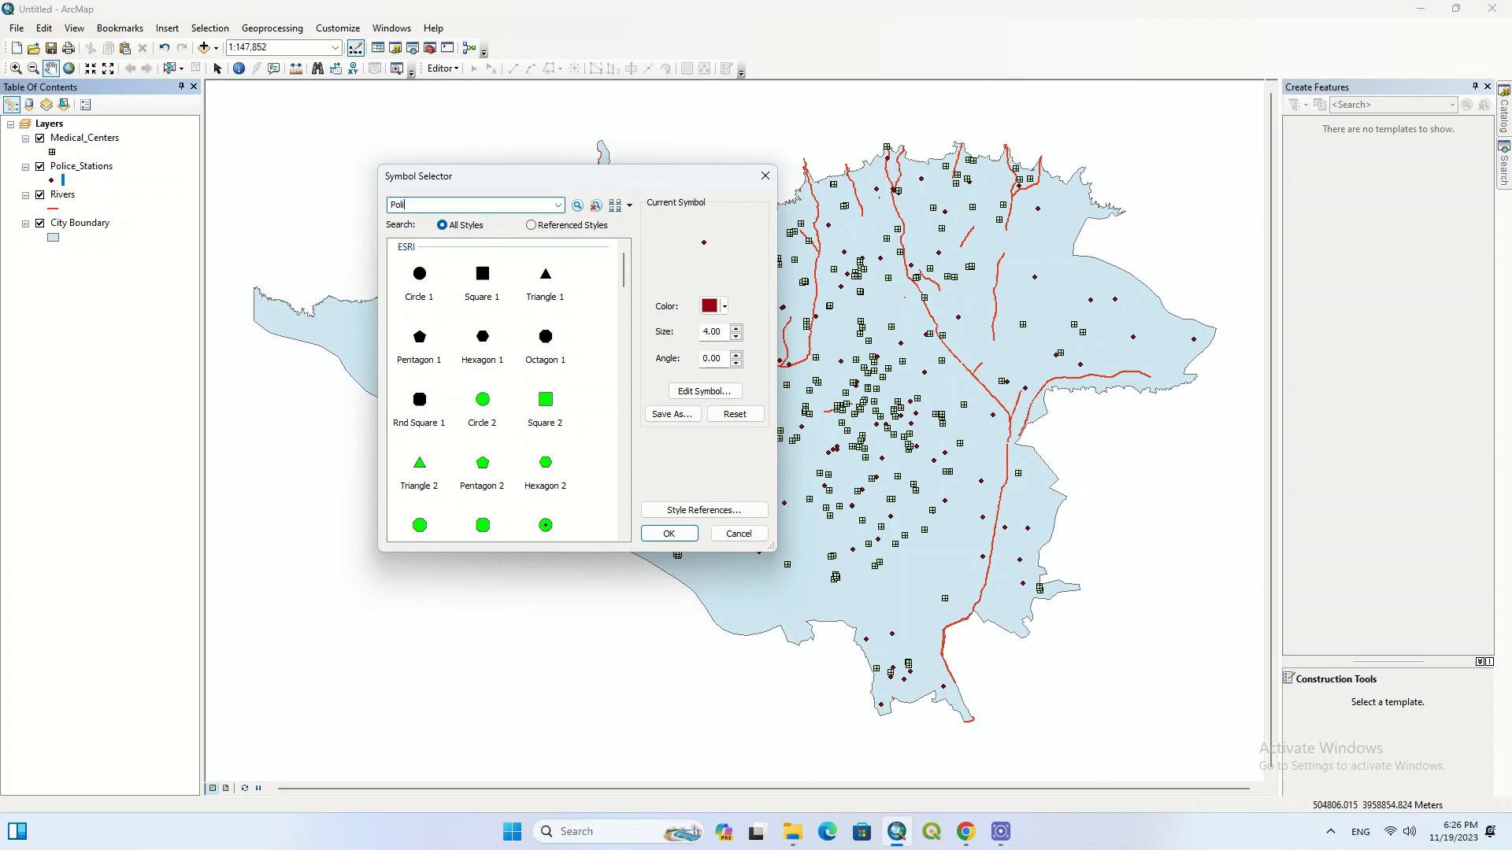
click(582, 205)
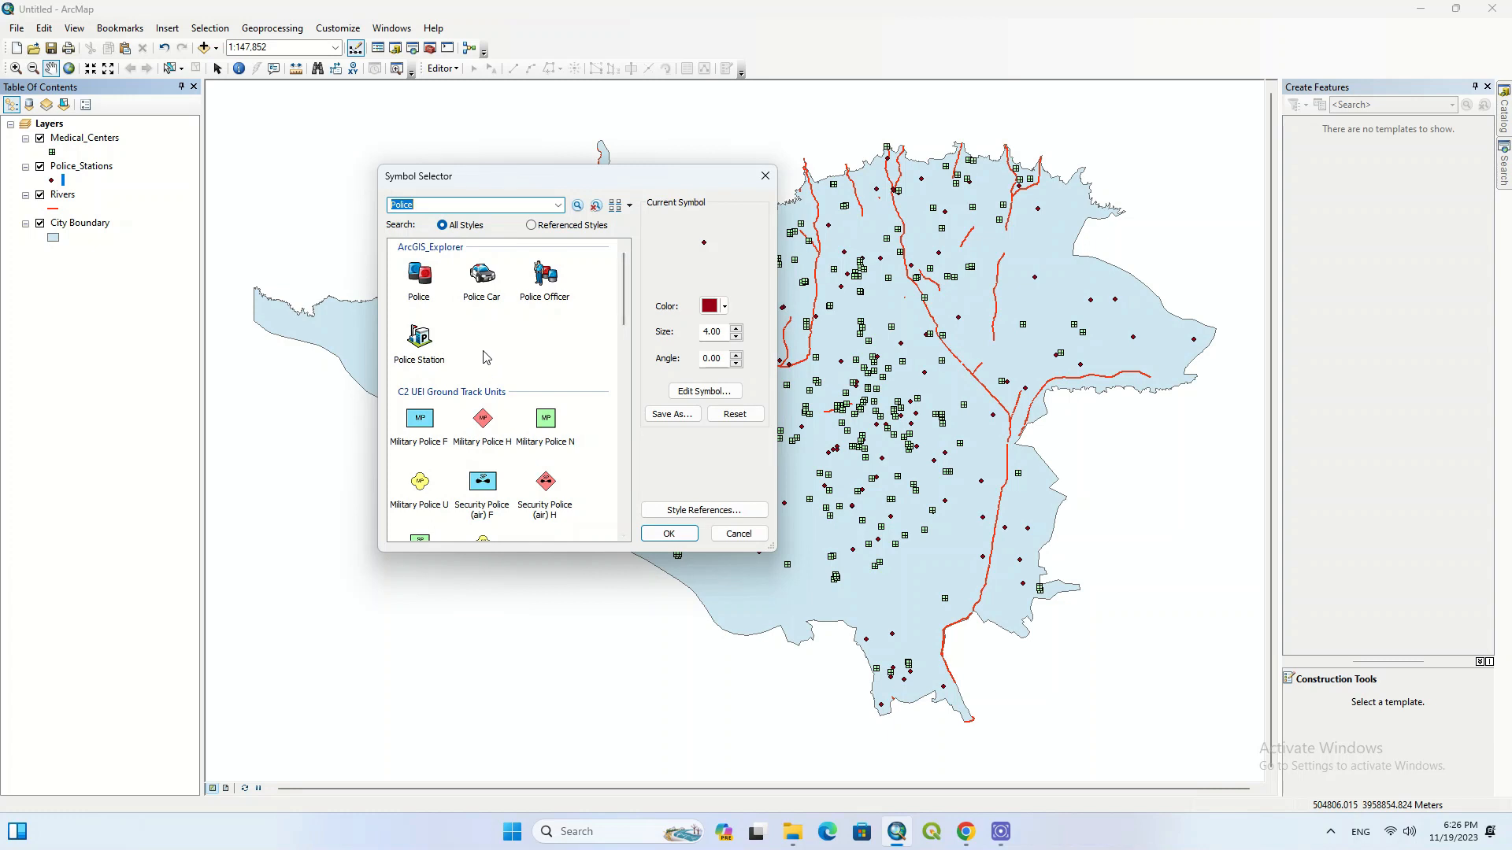
click(418, 354)
click(736, 337)
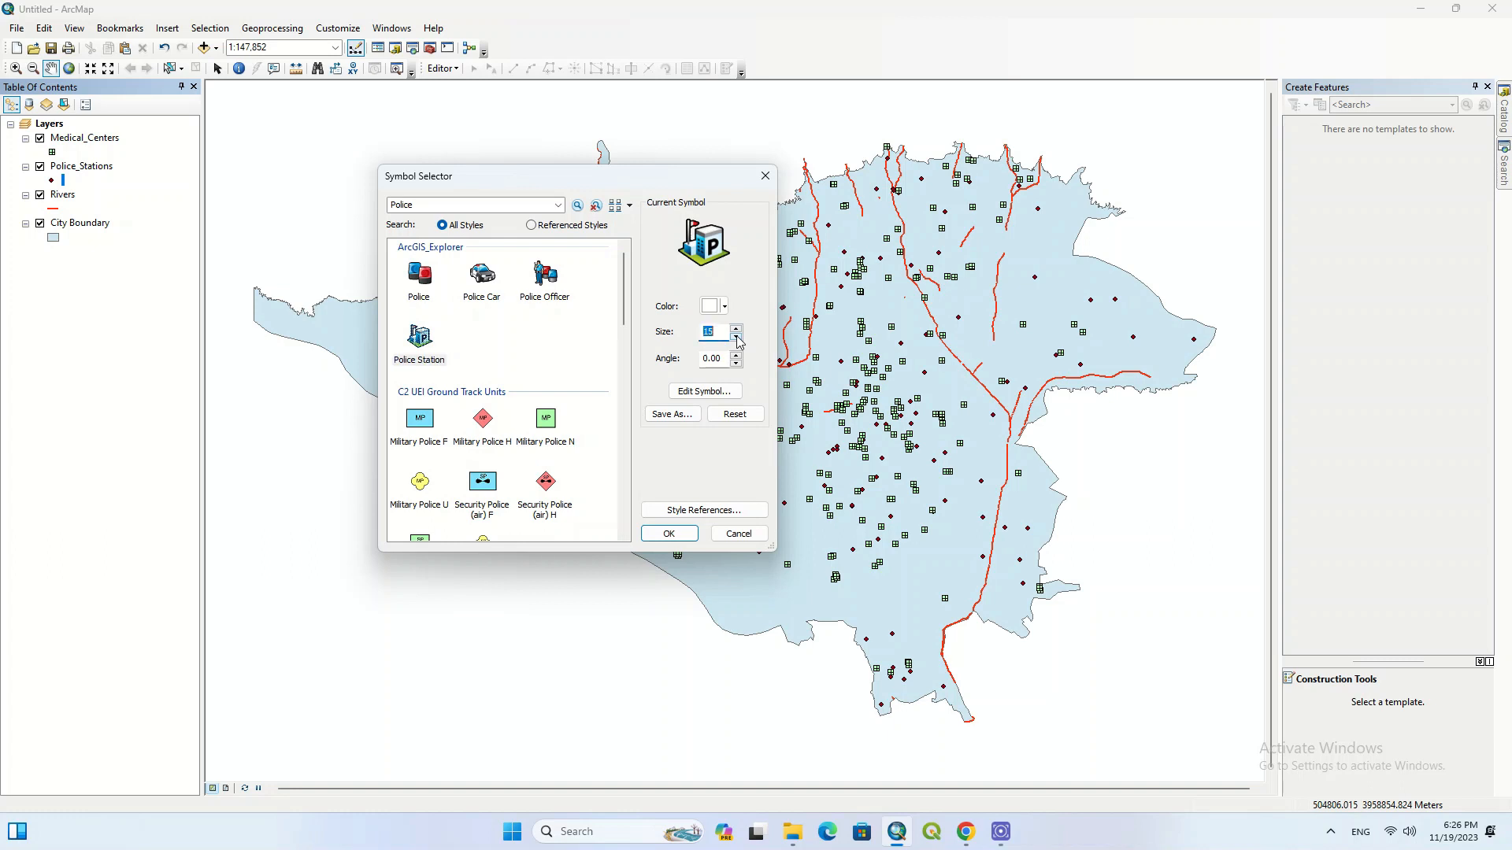
click(675, 537)
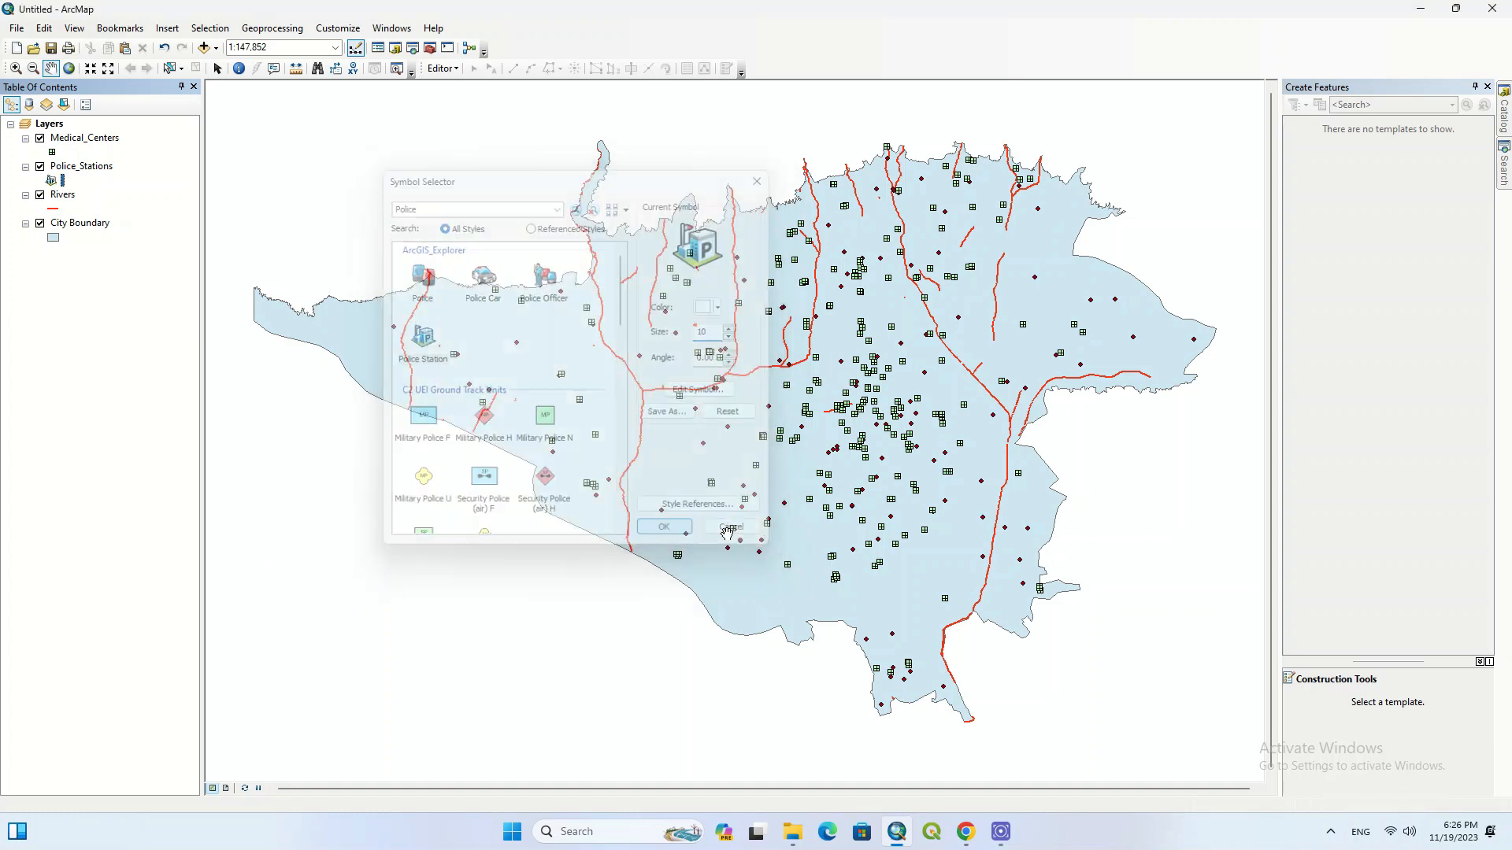
Increase the Police_Stations symbol size to 15.
click(52, 182)
double_click(737, 326)
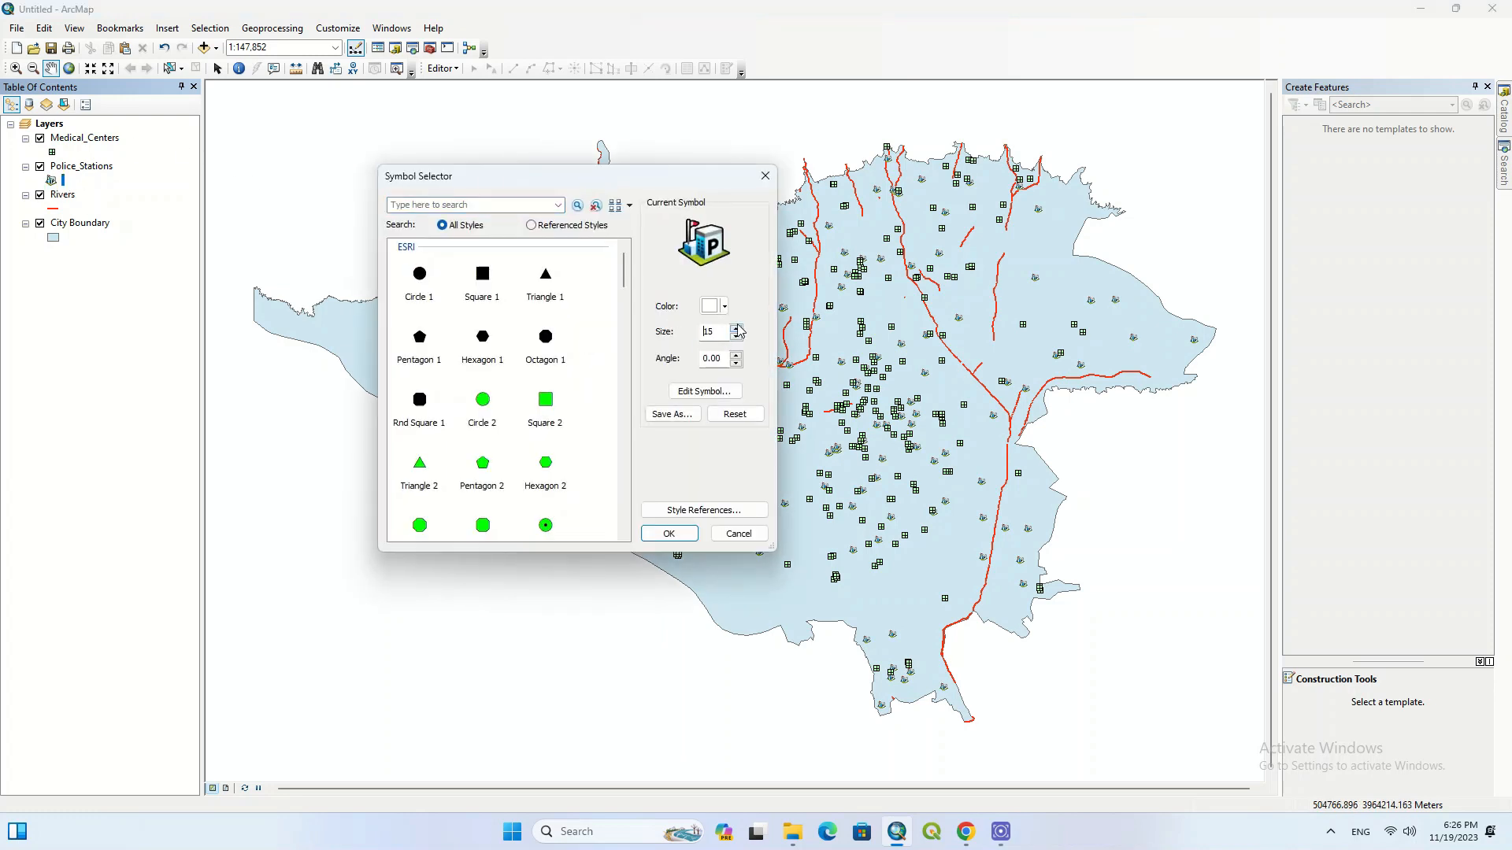
click(669, 533)
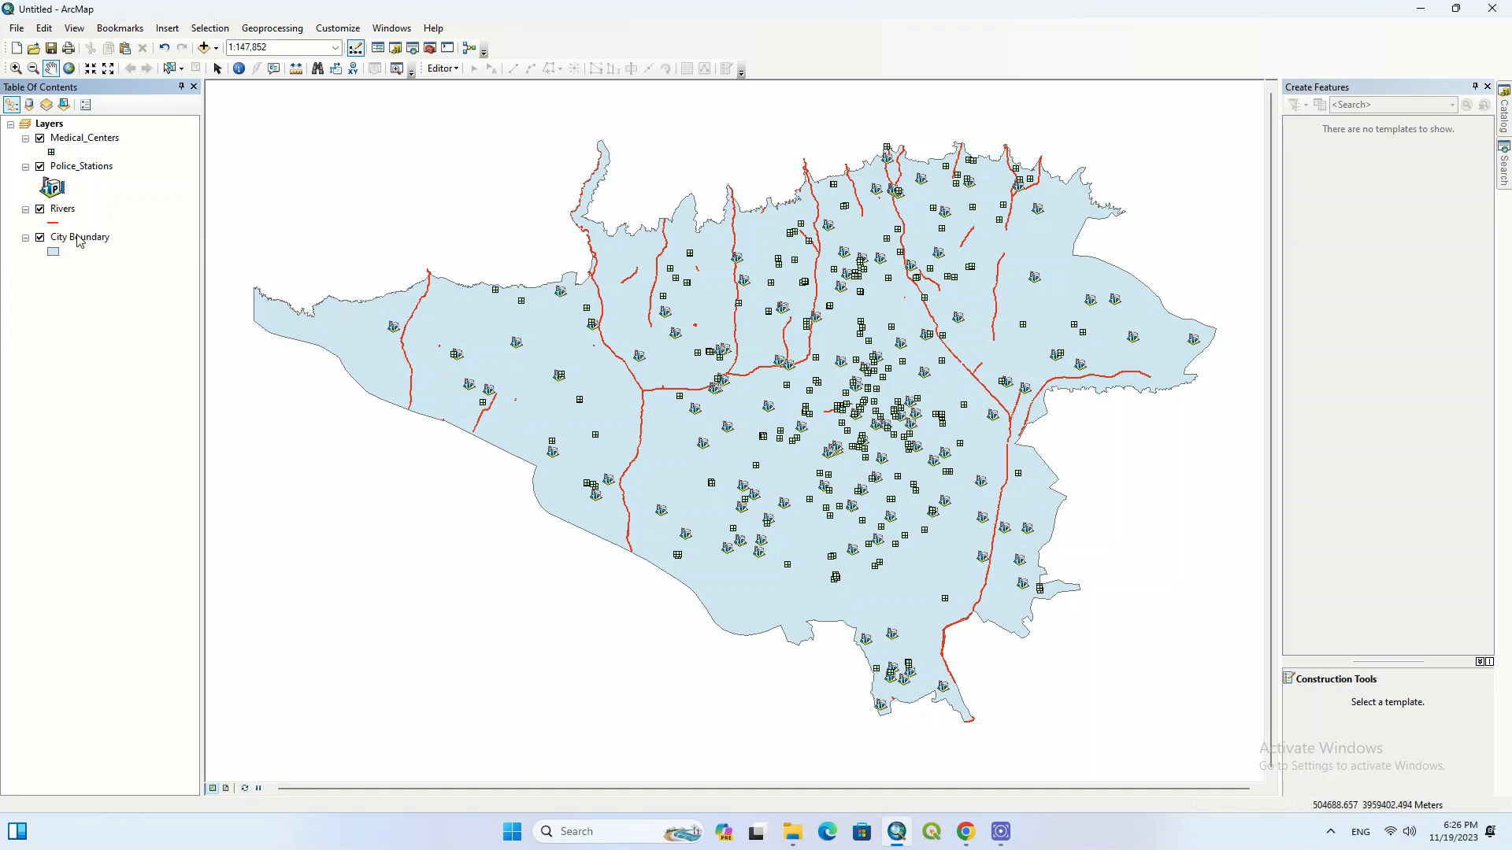
Search the line symbols for "River" and apply the ArcScene Basic River symbol to the Rivers layer.
click(53, 223)
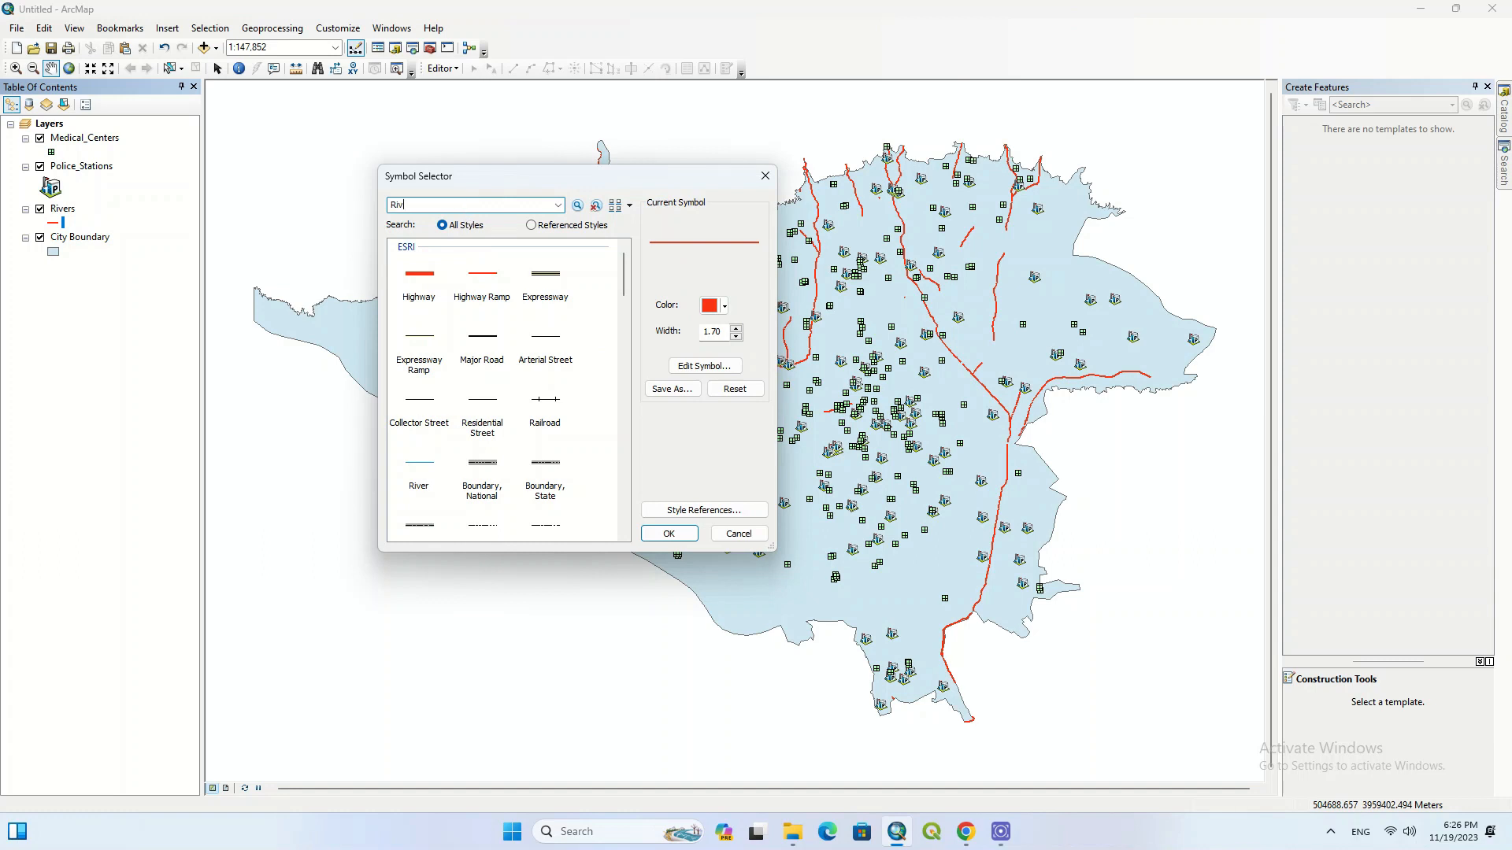
click(578, 205)
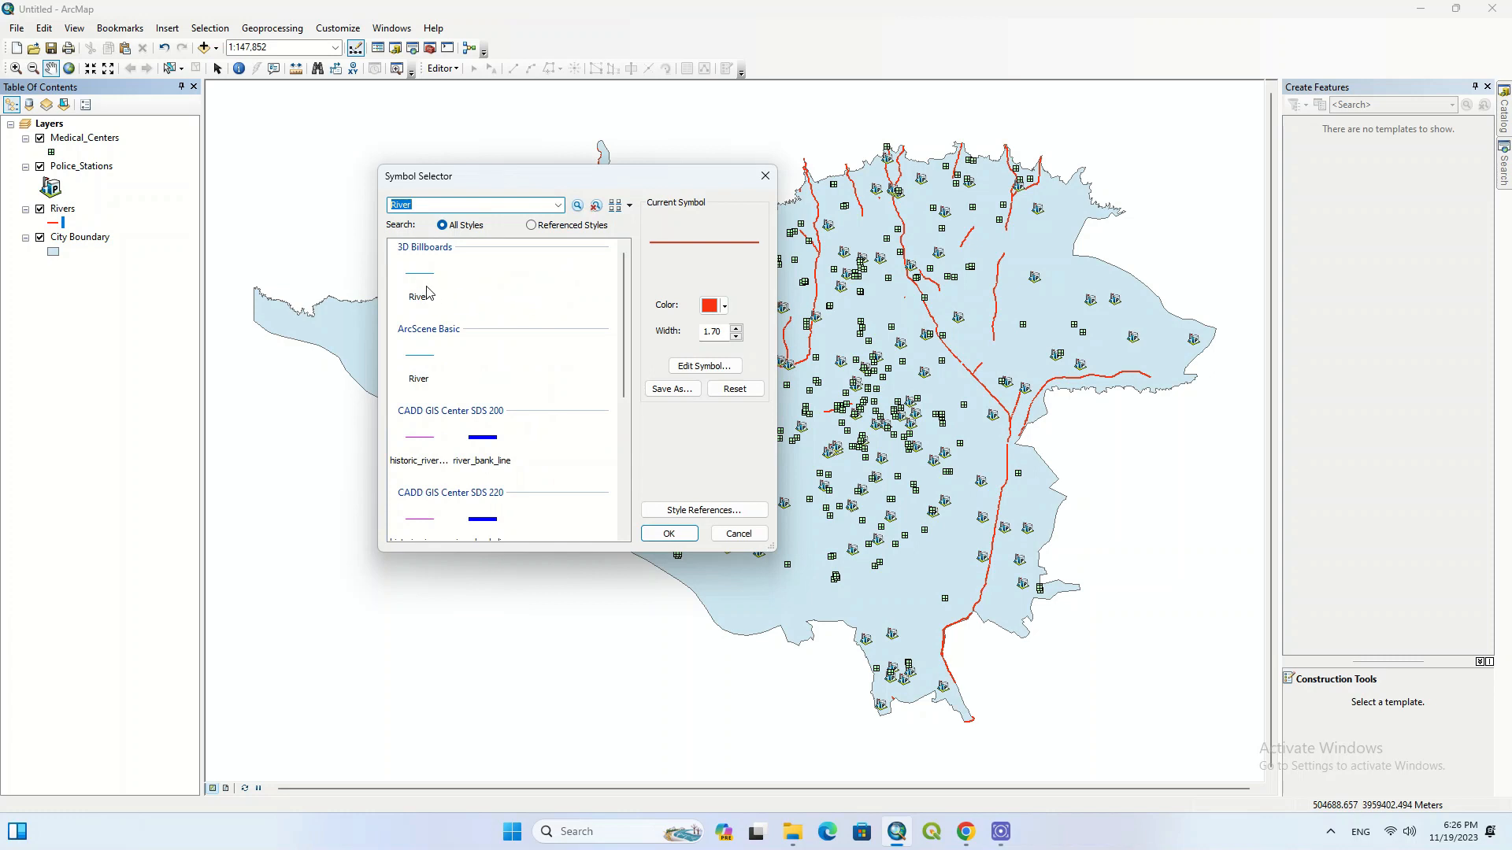
click(429, 360)
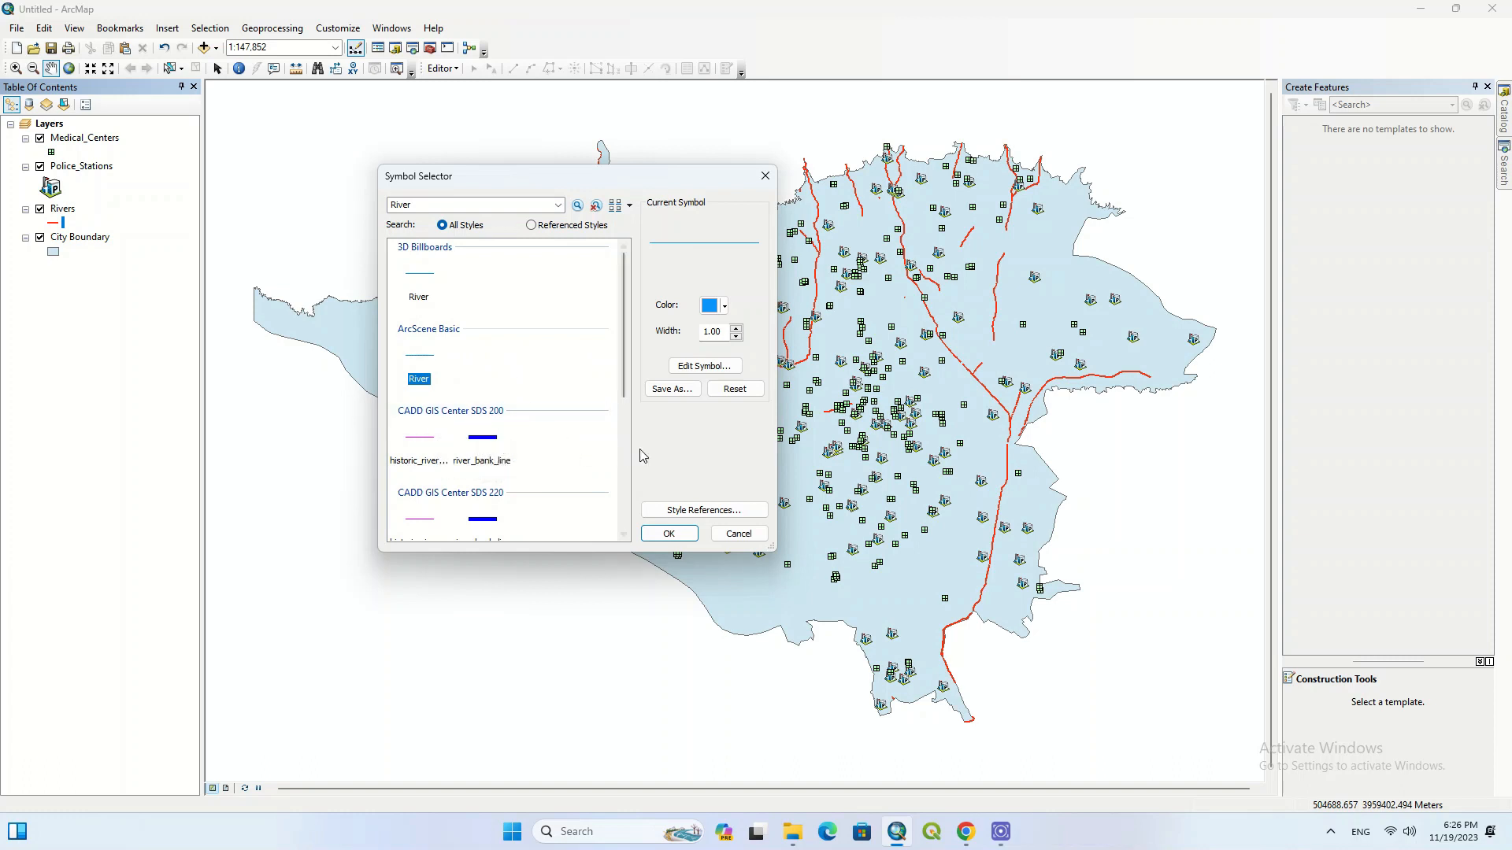
mouse_move(625, 363)
mouse_down()
mouse_move(615, 422)
mouse_move(601, 346)
mouse_up()
click(668, 533)
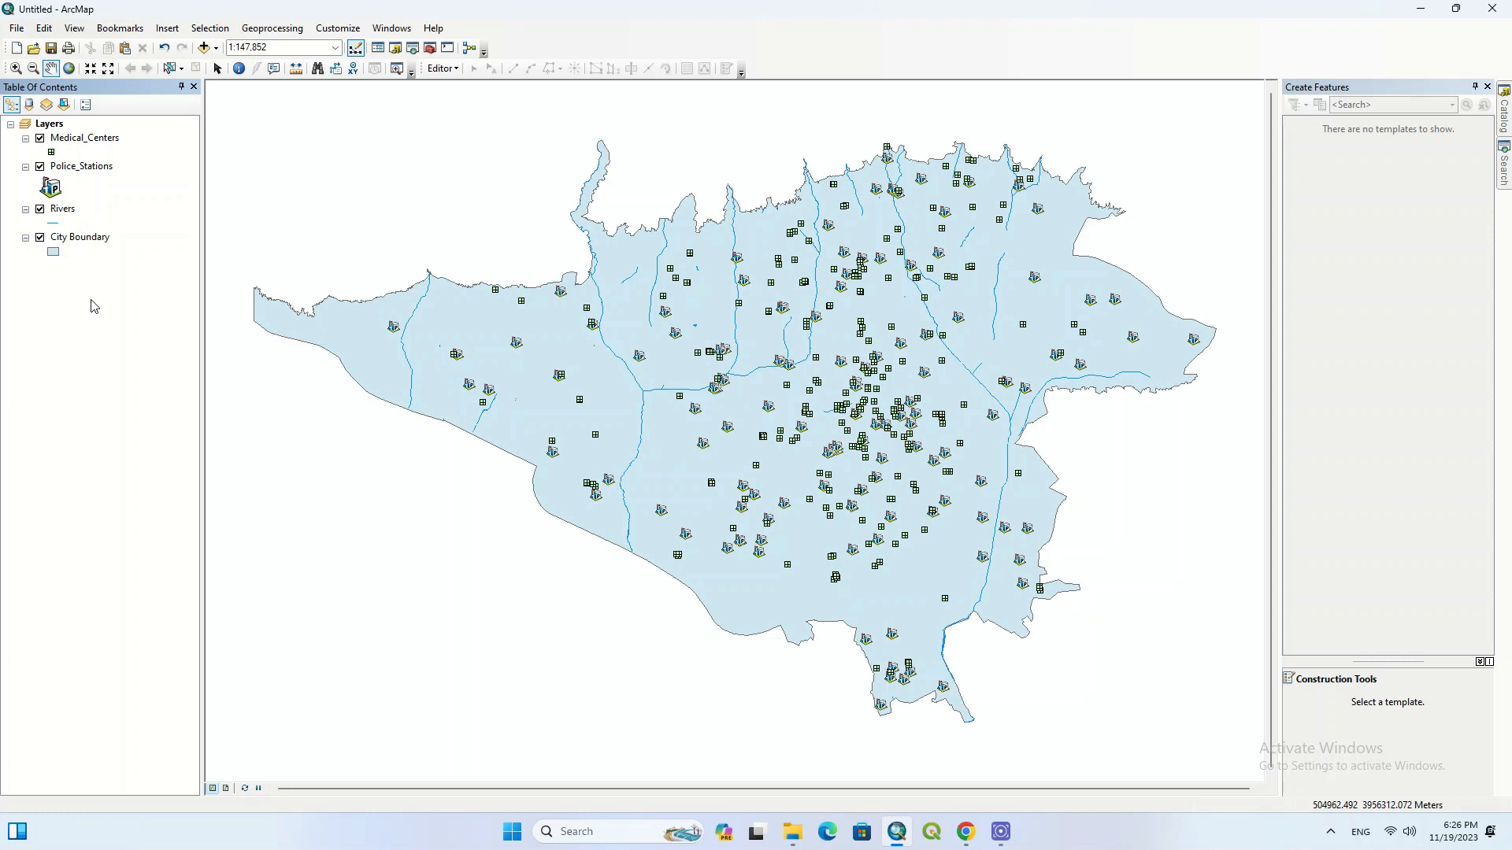
Open the symbol selection for the City Boundary layer.
click(53, 253)
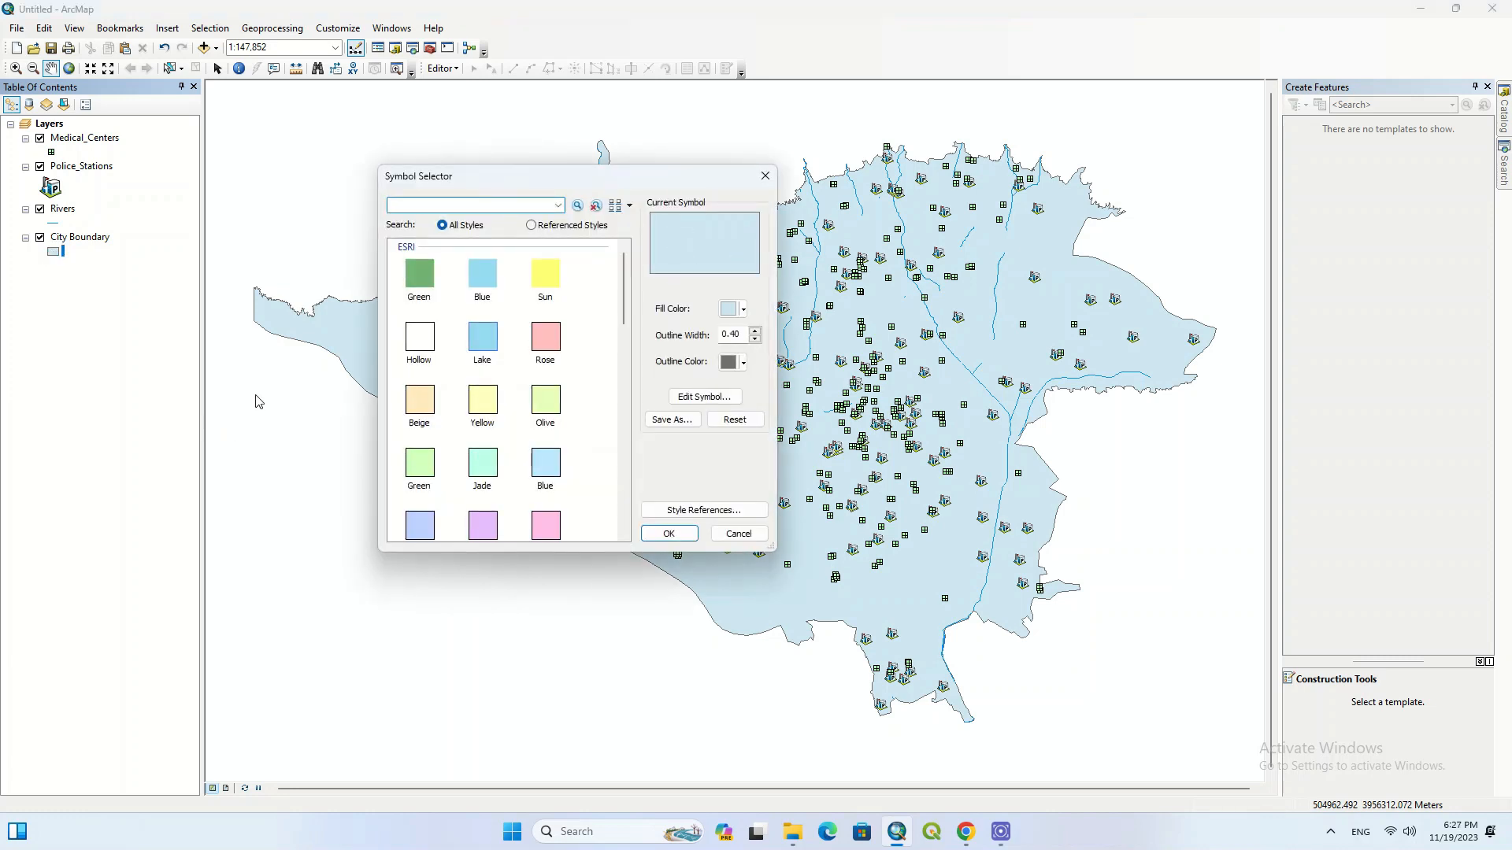
Apply the 10% Simple hatch fill symbol to the City Boundary layer.
scroll(490, 366, down, 10)
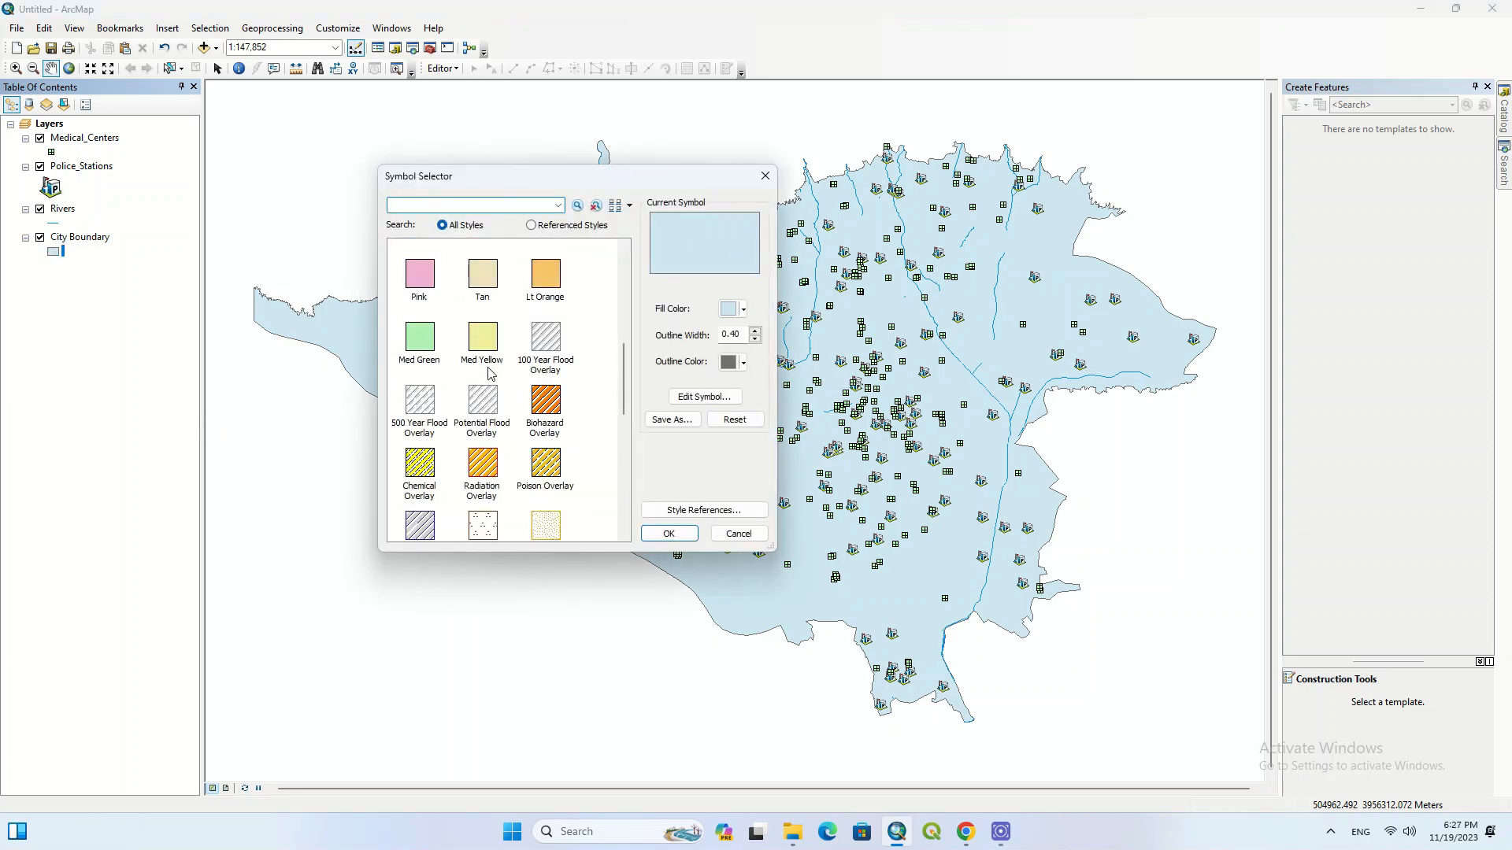
scroll(496, 386, down, 3)
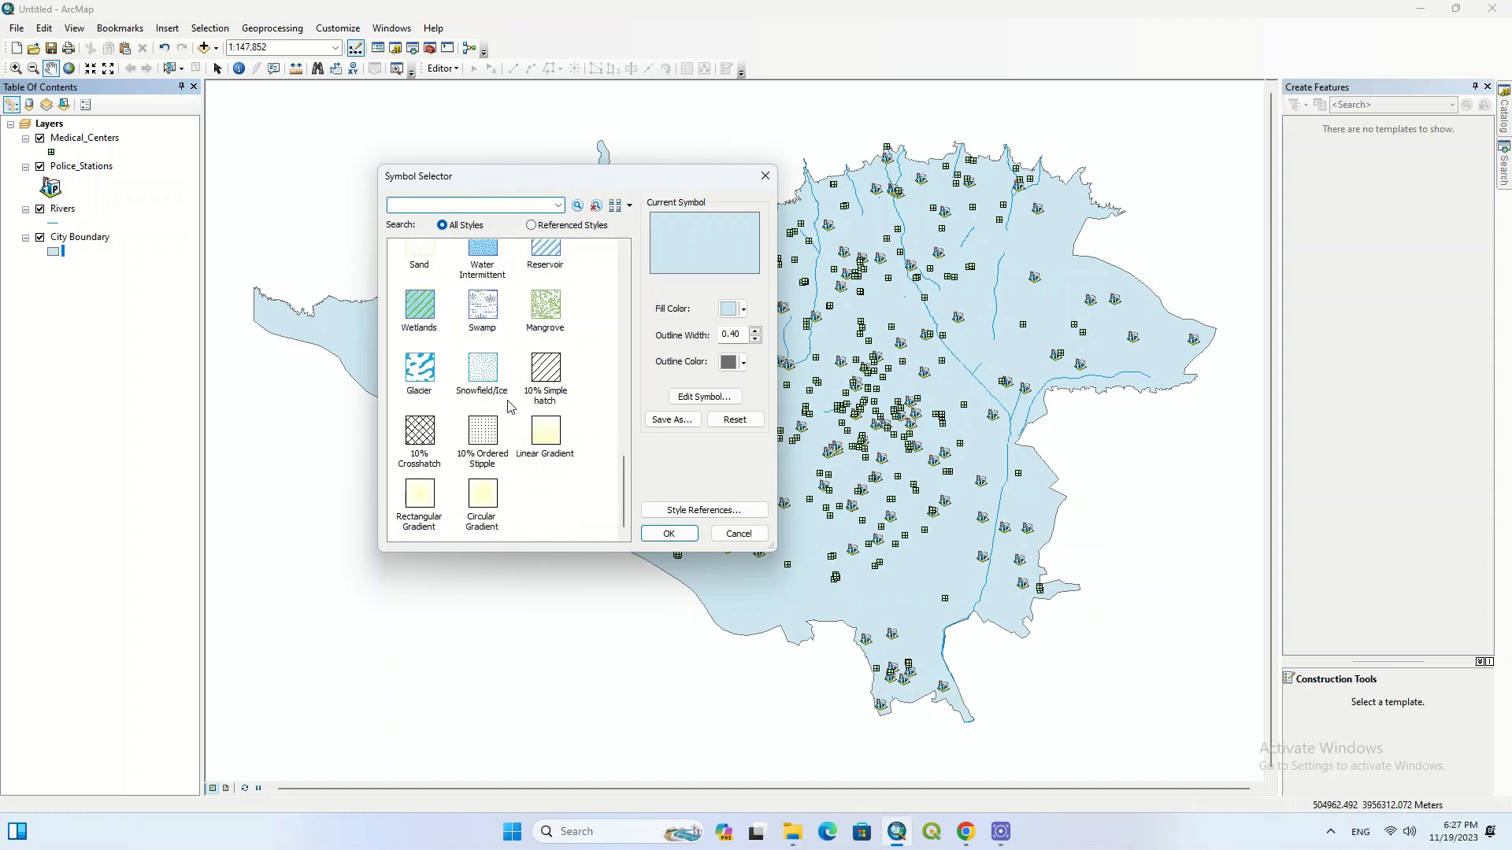
click(546, 377)
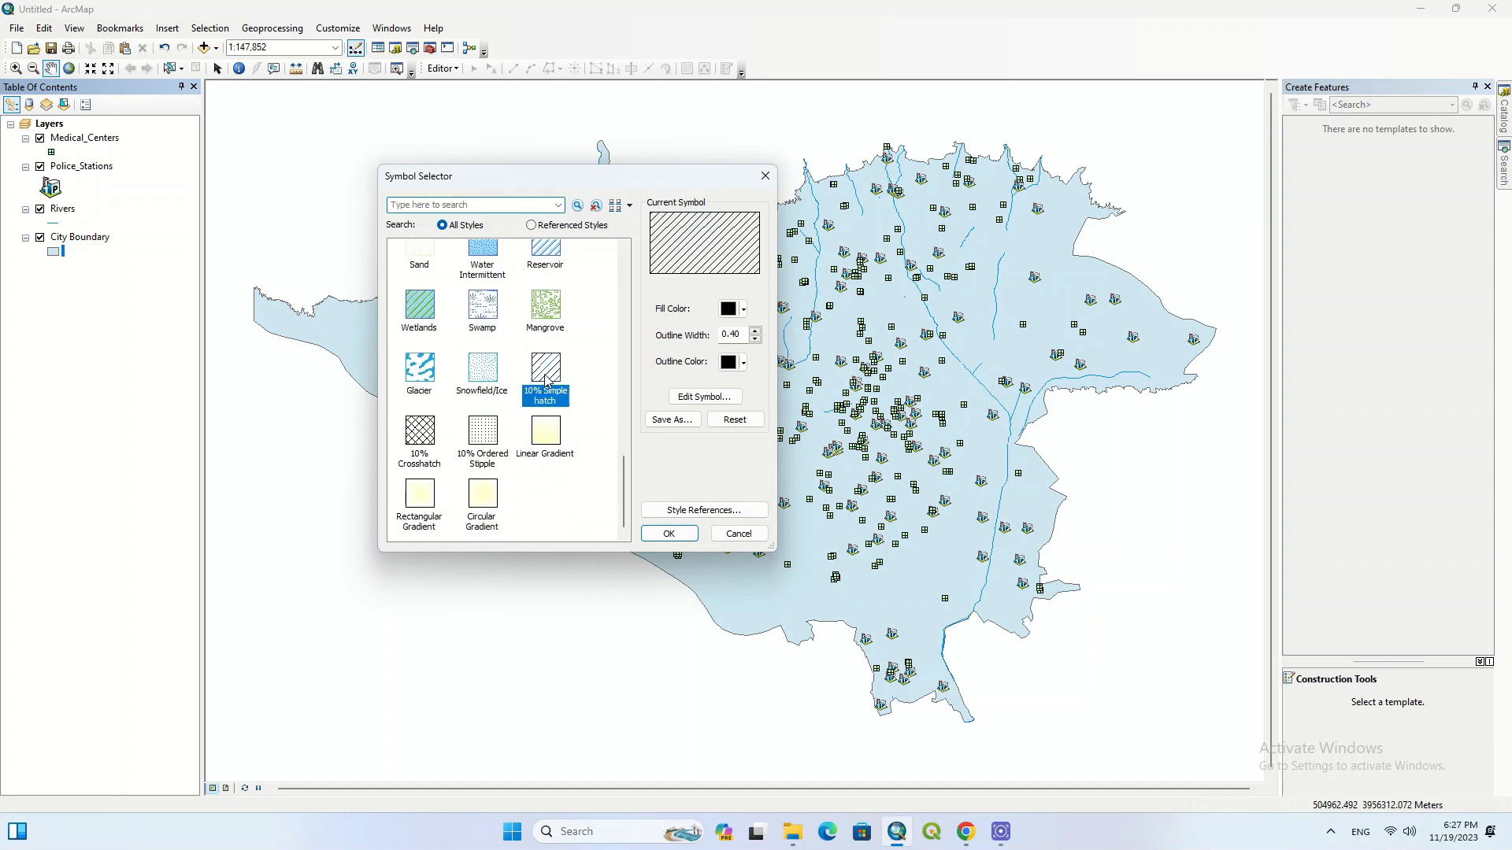
click(668, 533)
Change the City Boundary layer's symbol to Hollow so only its outline is drawn.
click(54, 251)
click(419, 337)
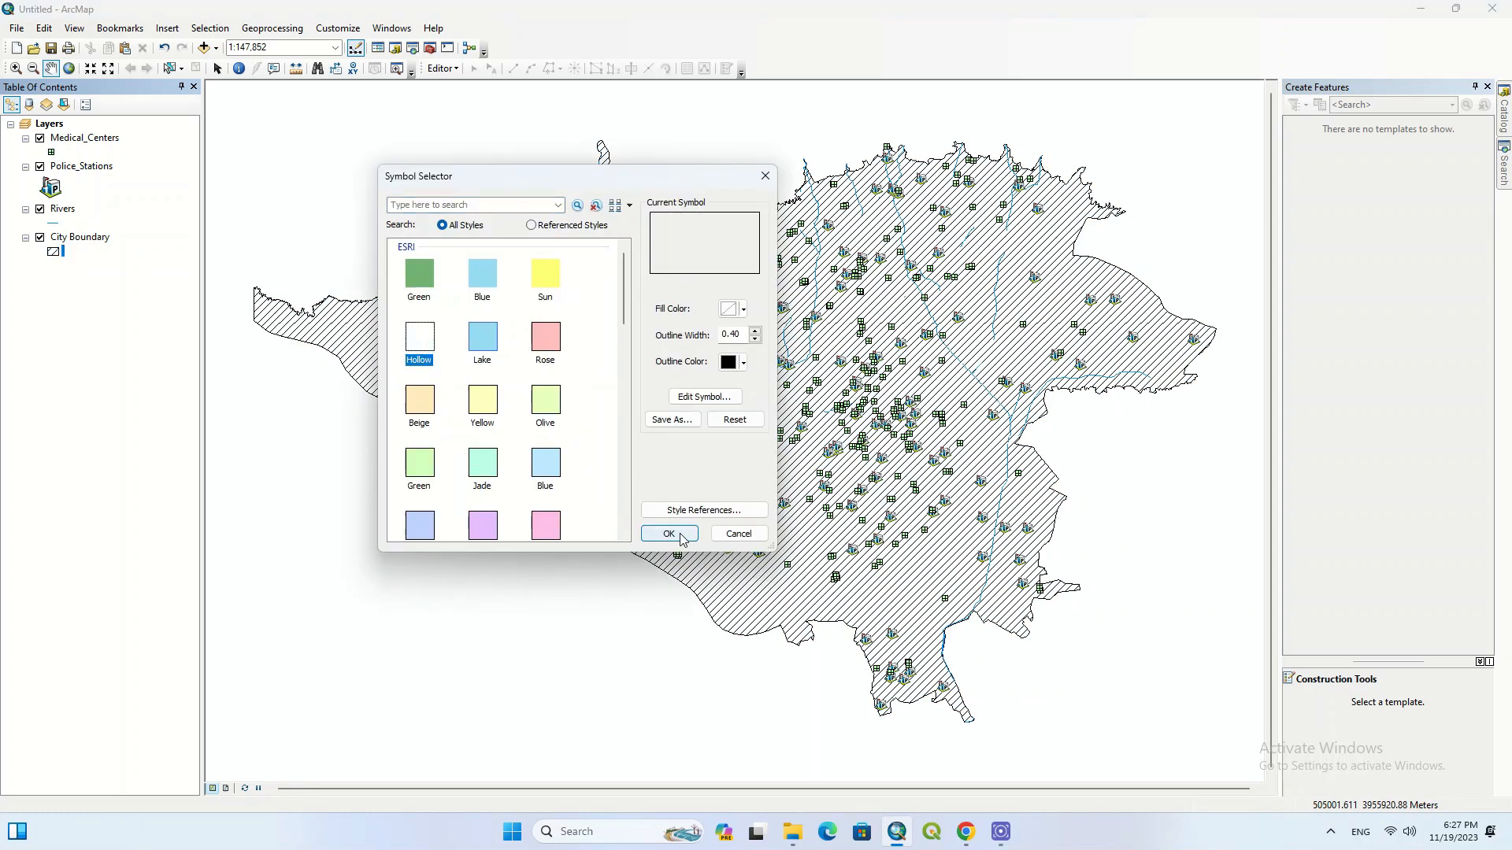
click(674, 531)
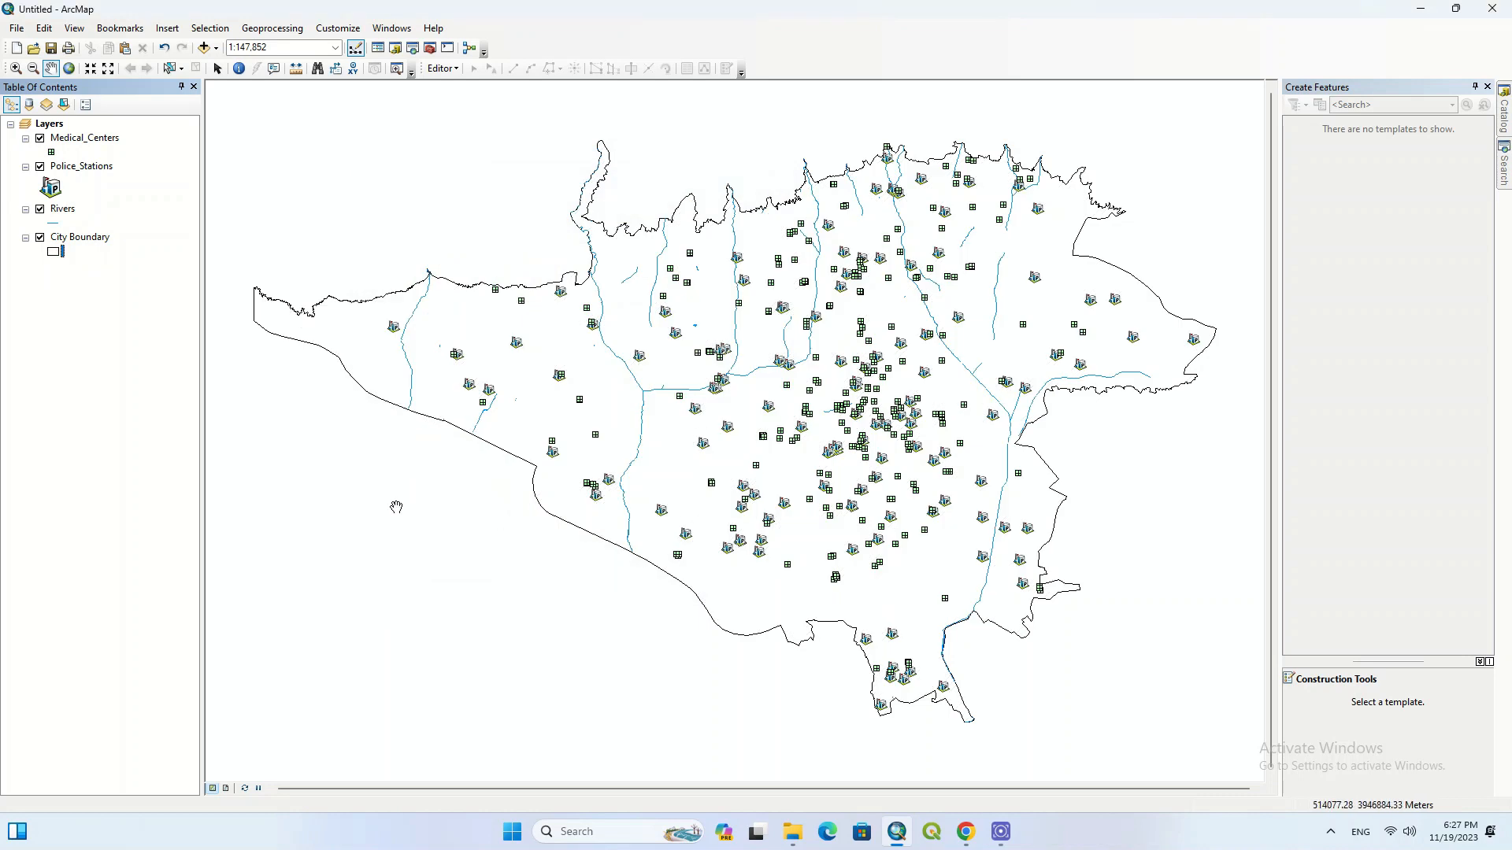
Add the Highways layer to the map from the 7.Roads folder of the 1.Tehran City Dataset.
click(203, 48)
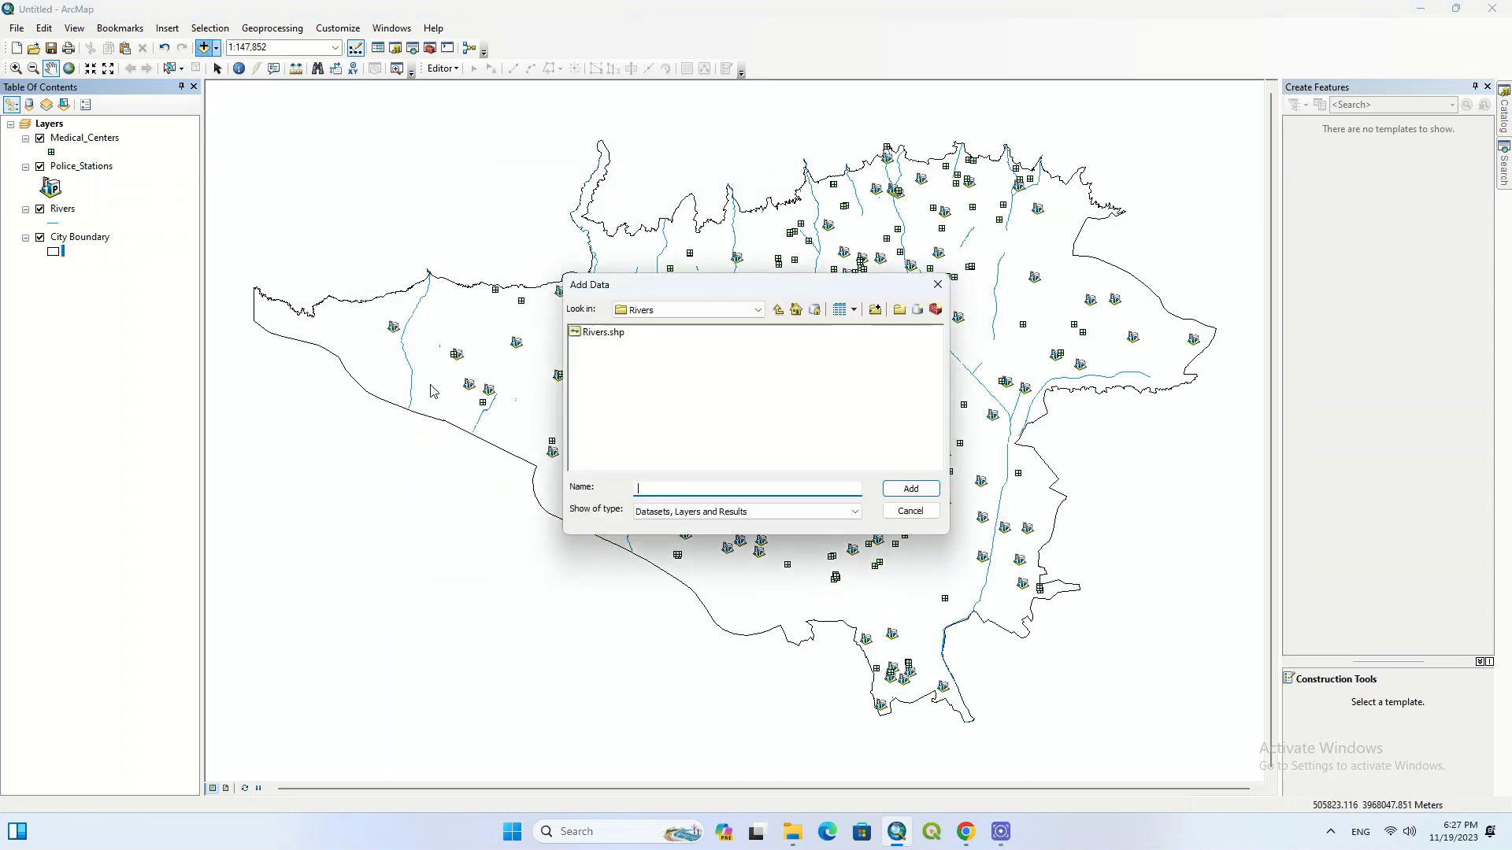
click(785, 310)
click(785, 311)
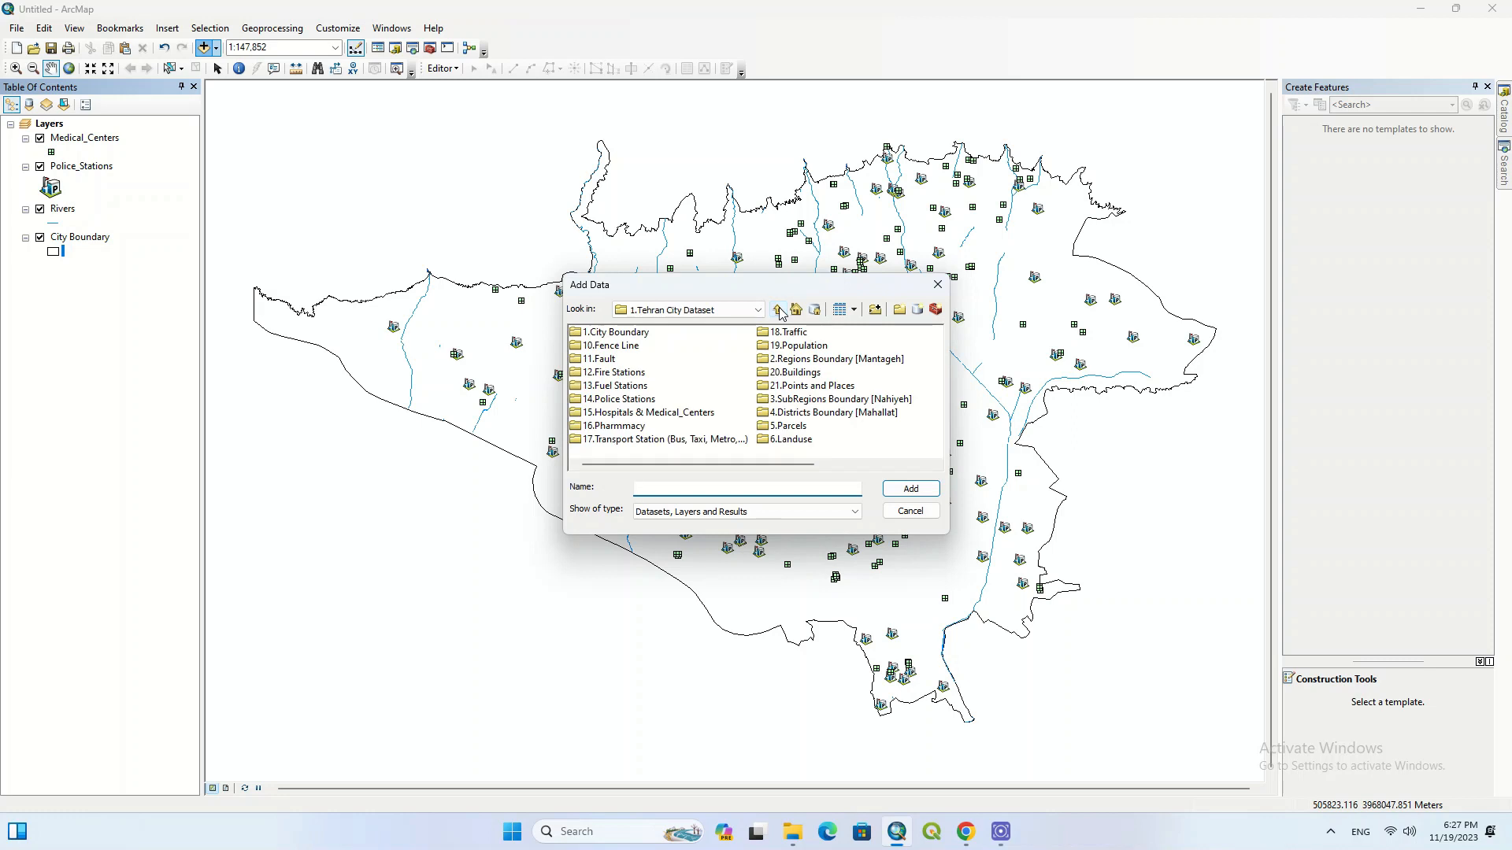
drag(687, 473, 778, 477)
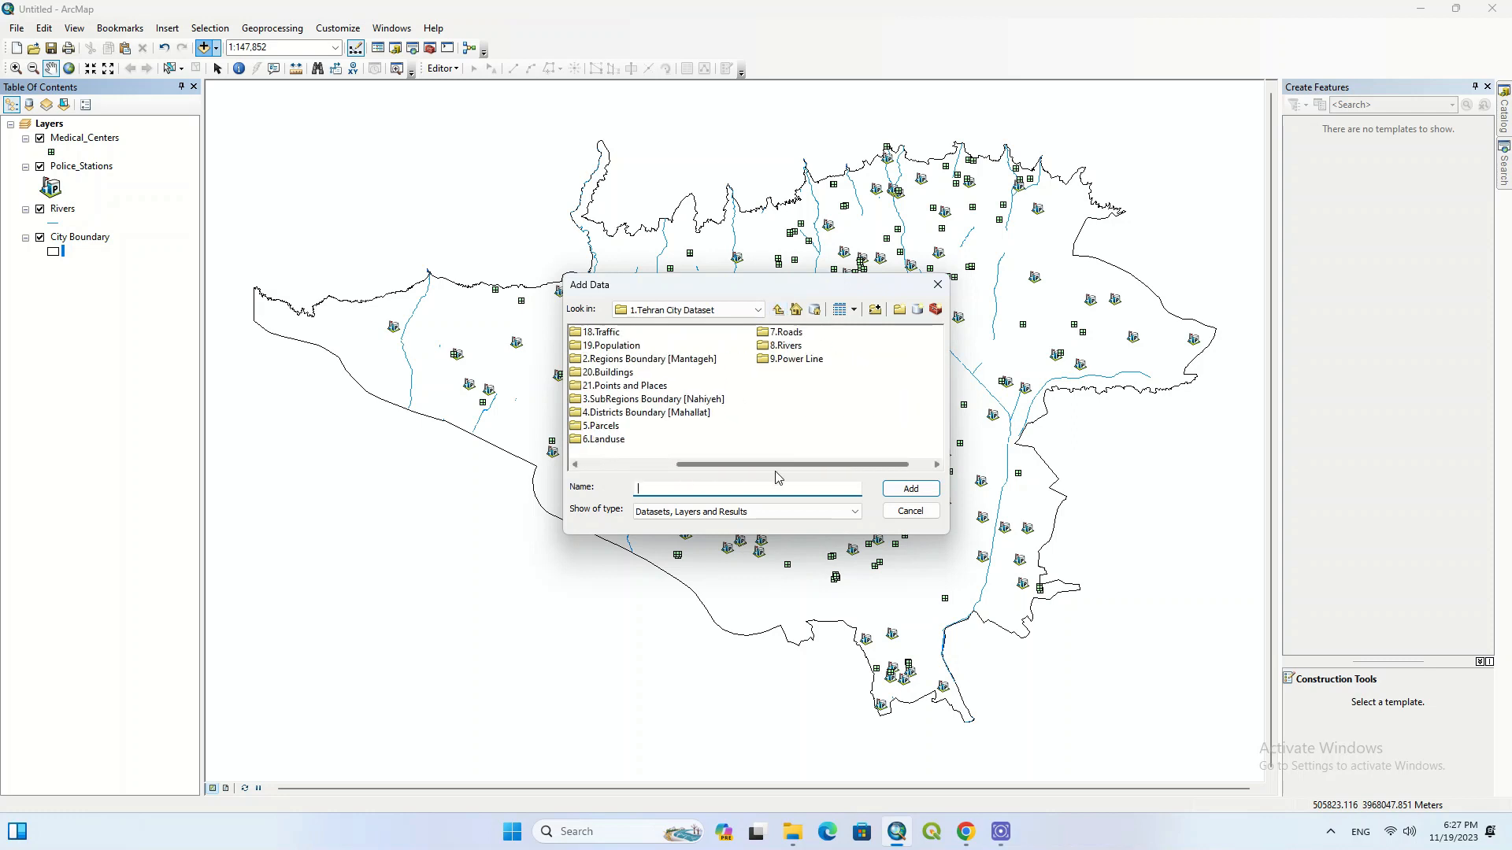
double_click(782, 334)
double_click(627, 335)
click(622, 333)
click(910, 489)
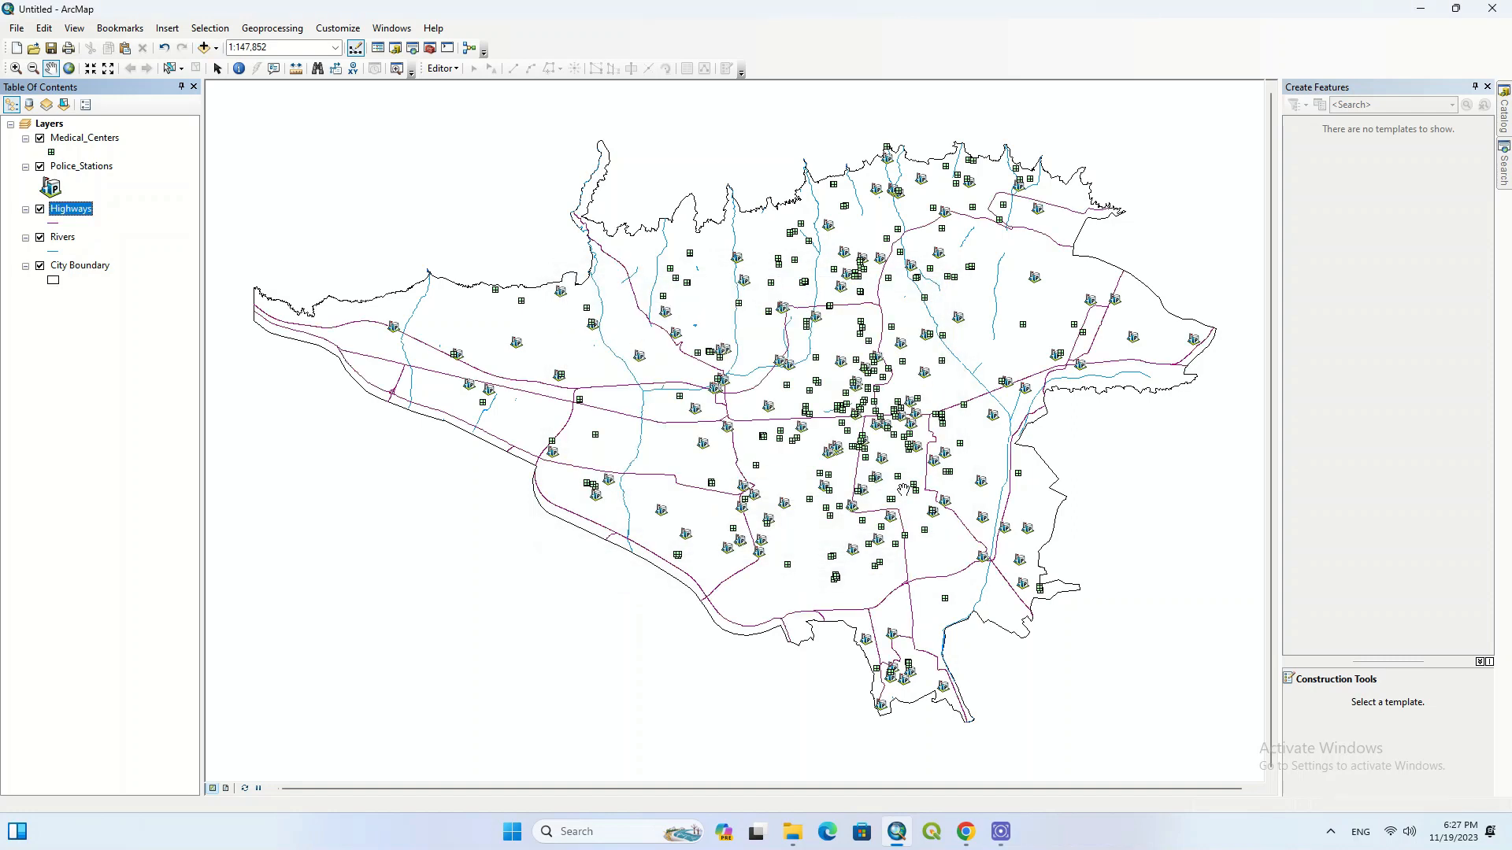
Search the symbol styles for Highway and apply a red highway line symbol to the Highways layer.
click(115, 348)
click(56, 222)
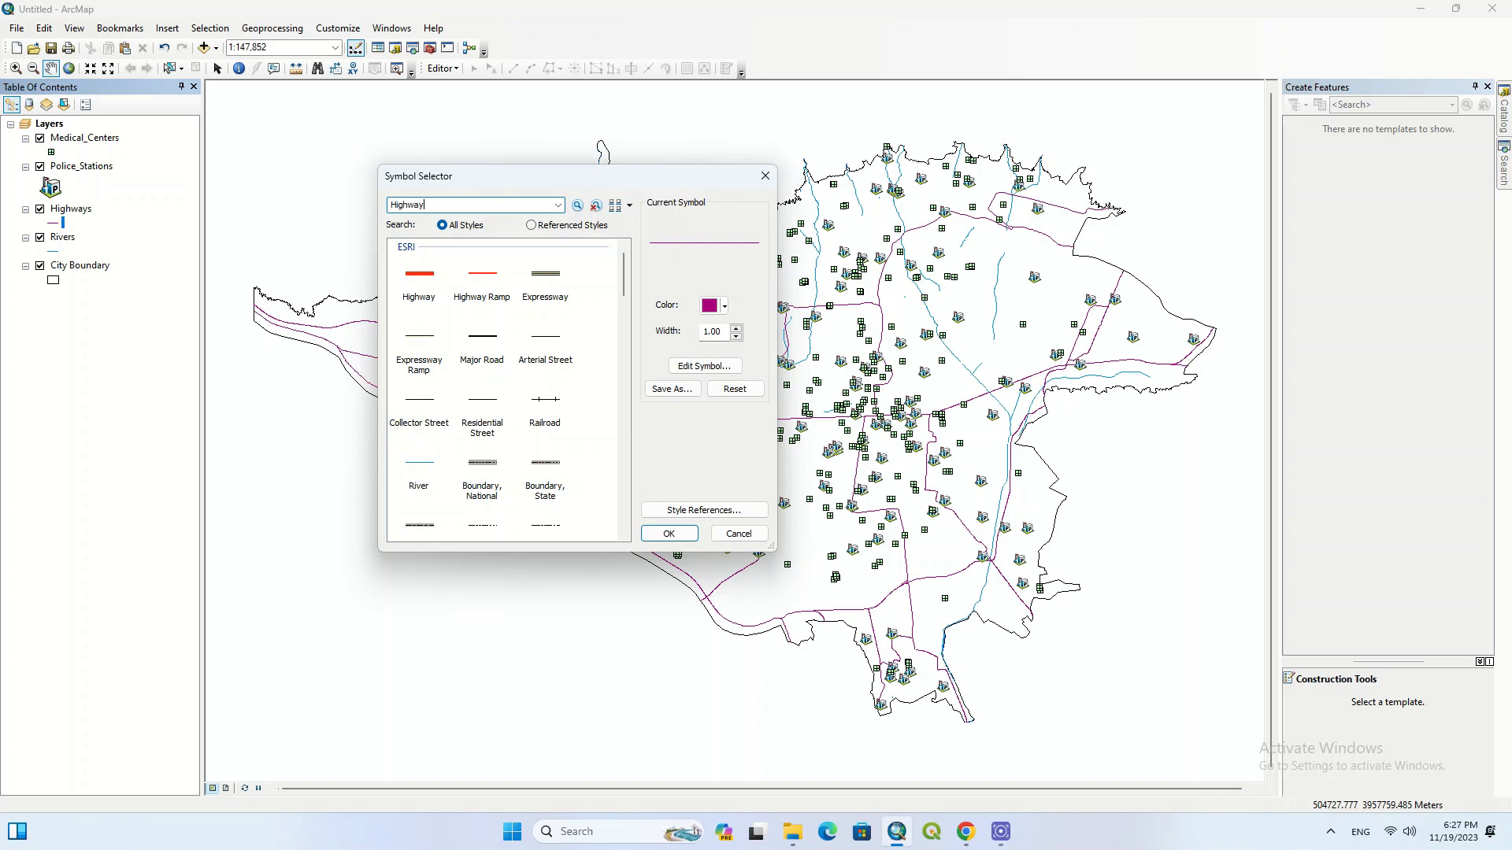
key(Return)
click(481, 285)
click(654, 530)
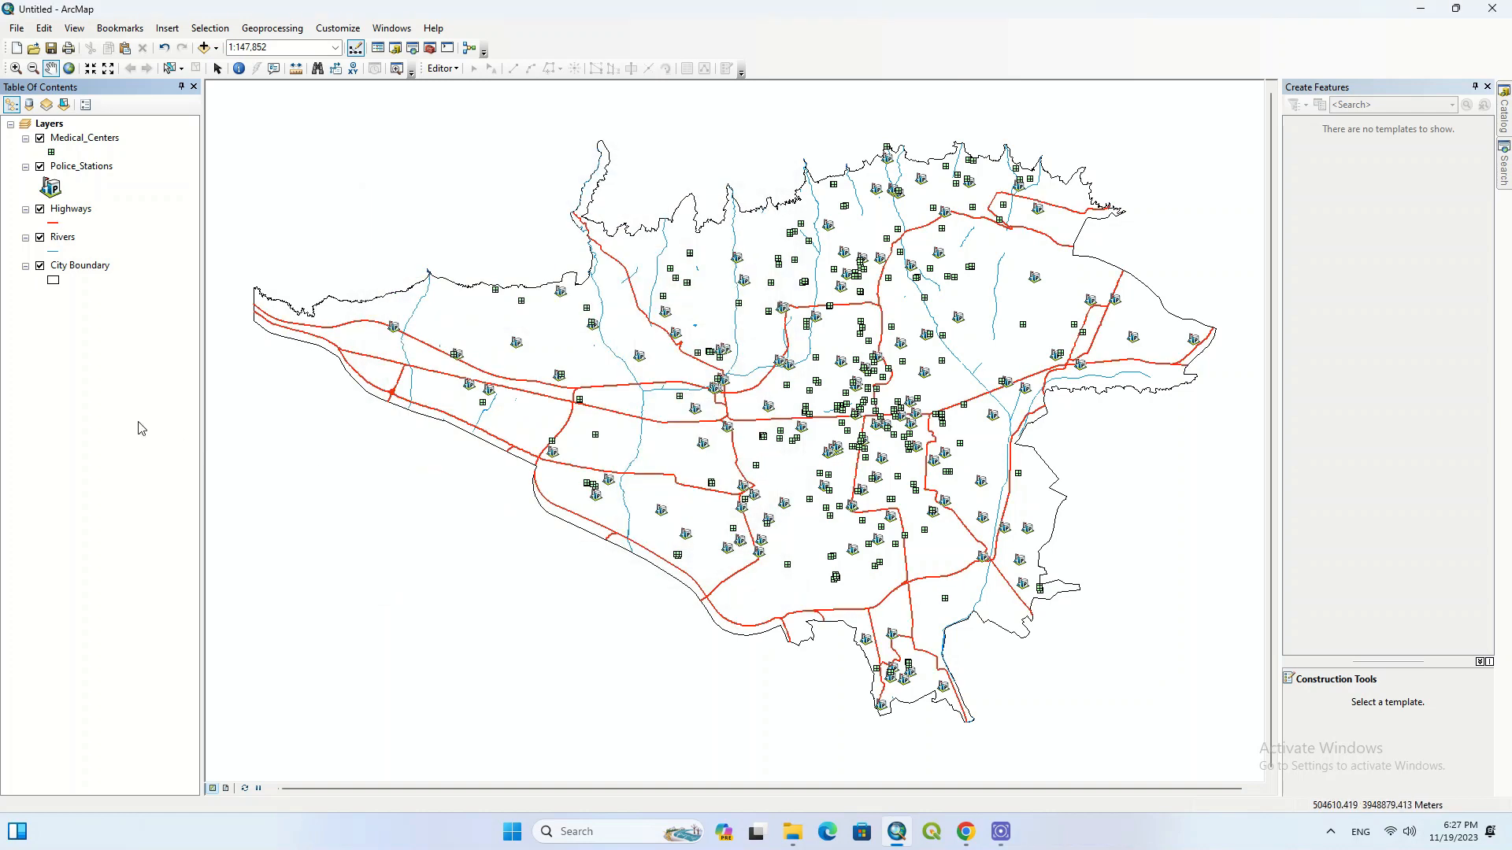
Add Tehran Buildings.shp to the map from the Important Buildings with Height Info folder in 20.Buildings.
click(203, 47)
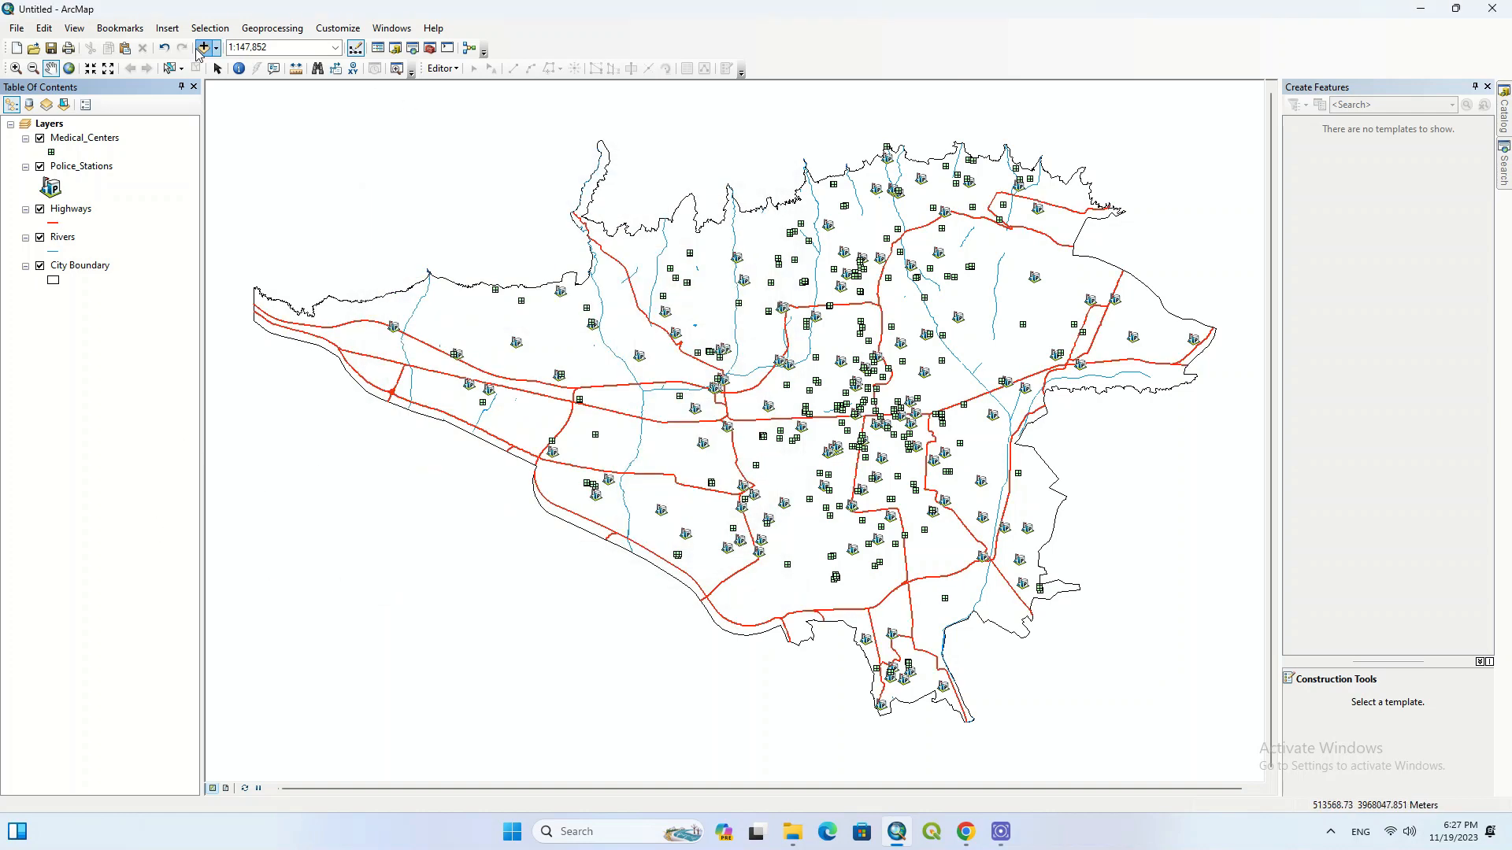
click(778, 311)
click(779, 311)
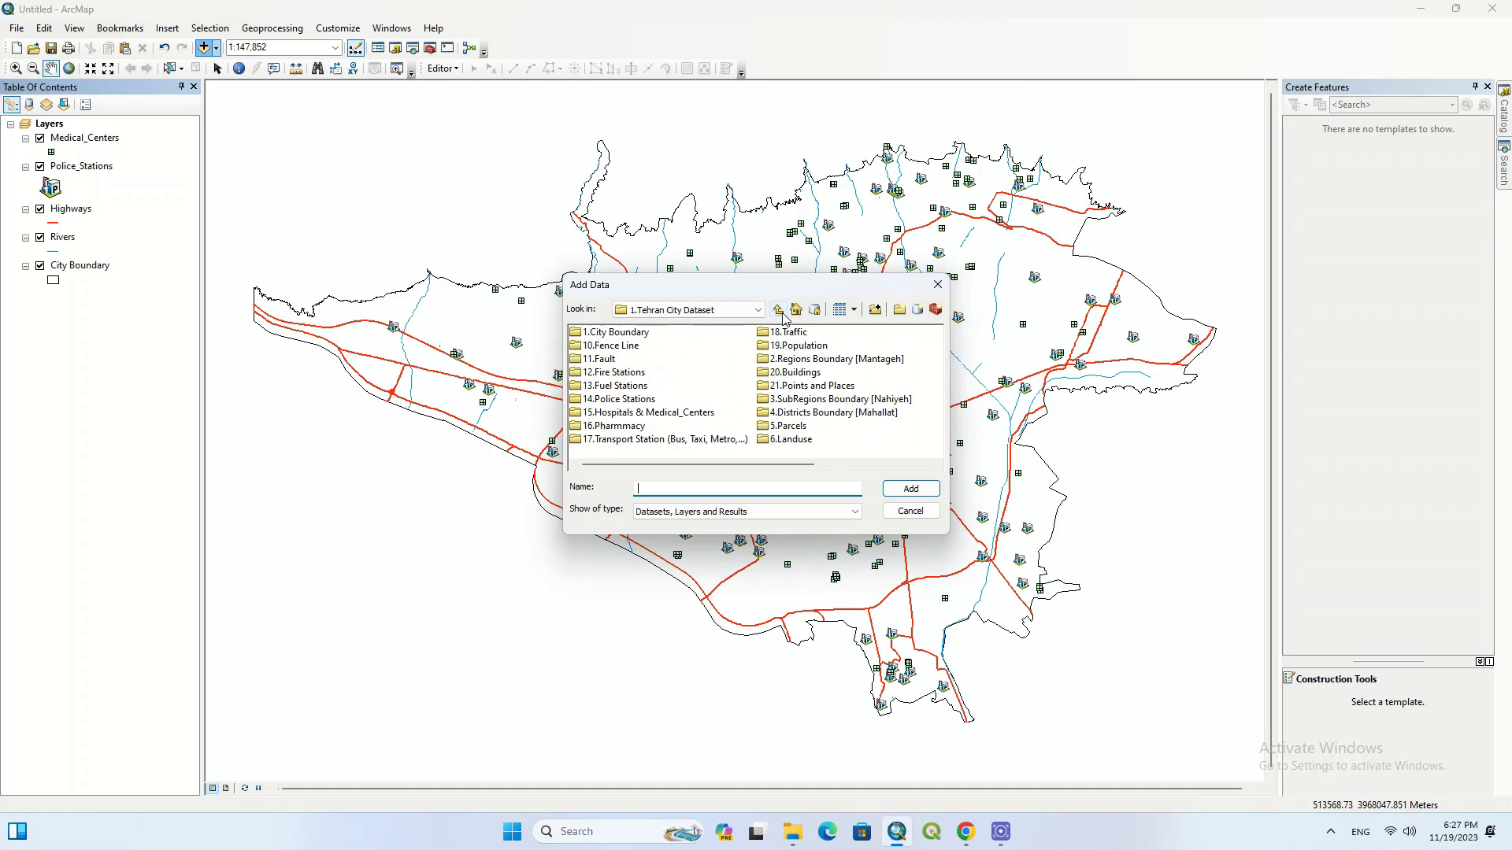
double_click(789, 372)
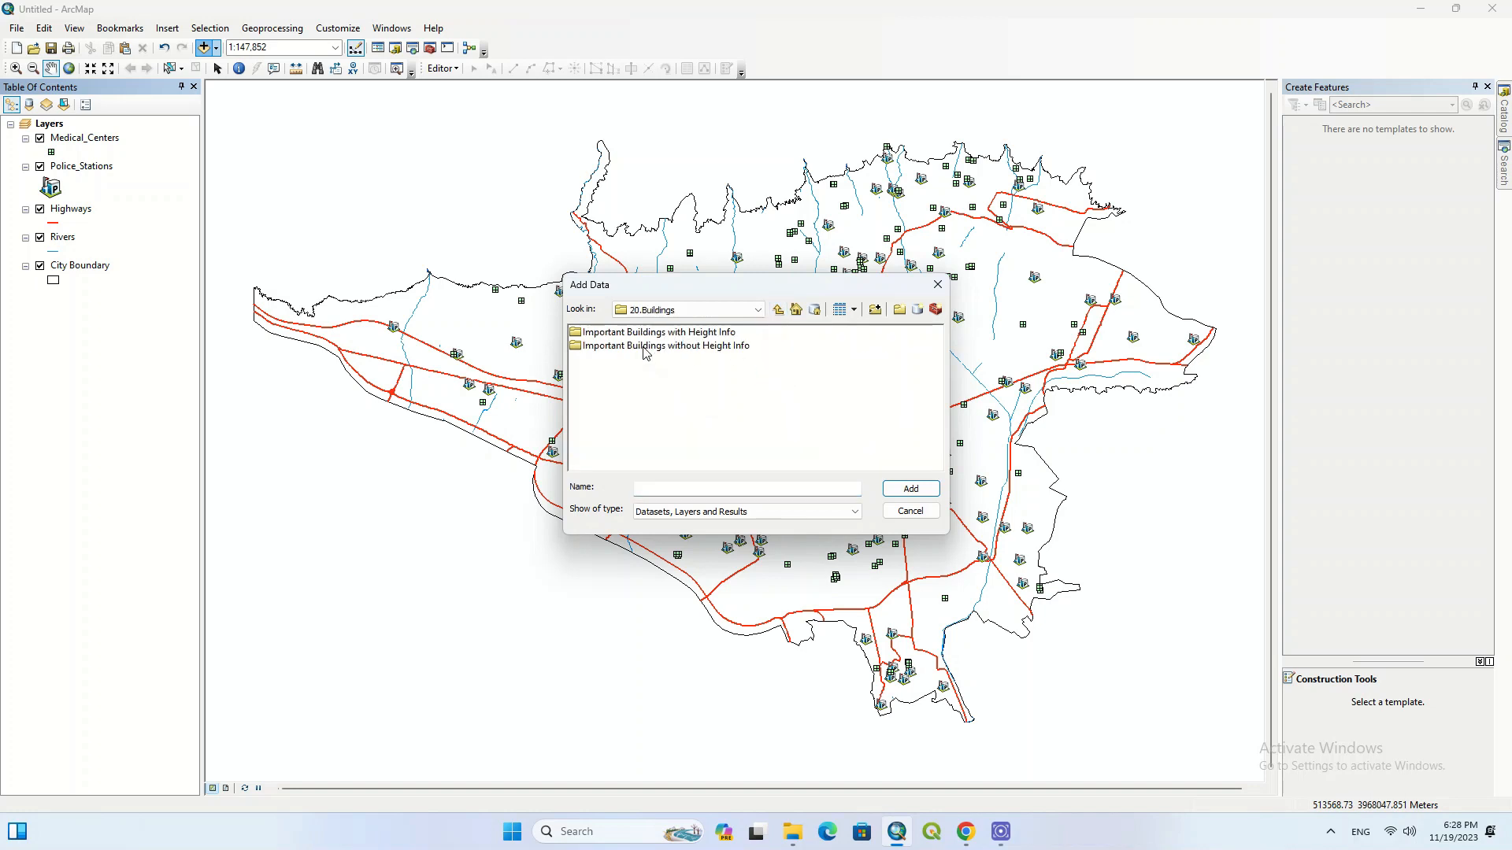
double_click(667, 338)
click(630, 333)
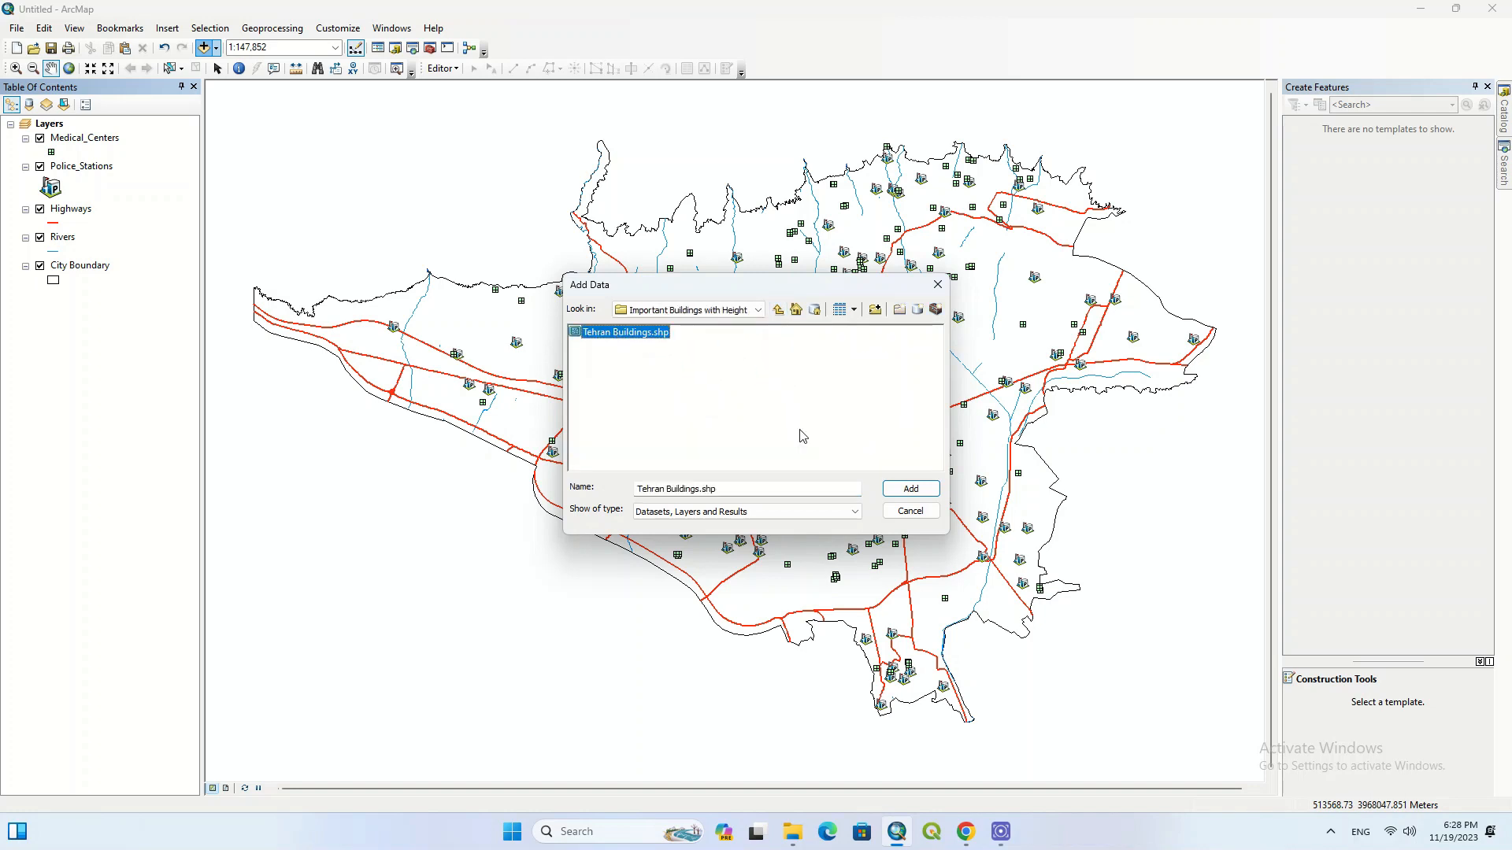
click(898, 489)
Search the symbol styles for building and apply the Ordnance Survey Glass Building pattern to the Tehran Buildings layer.
double_click(54, 279)
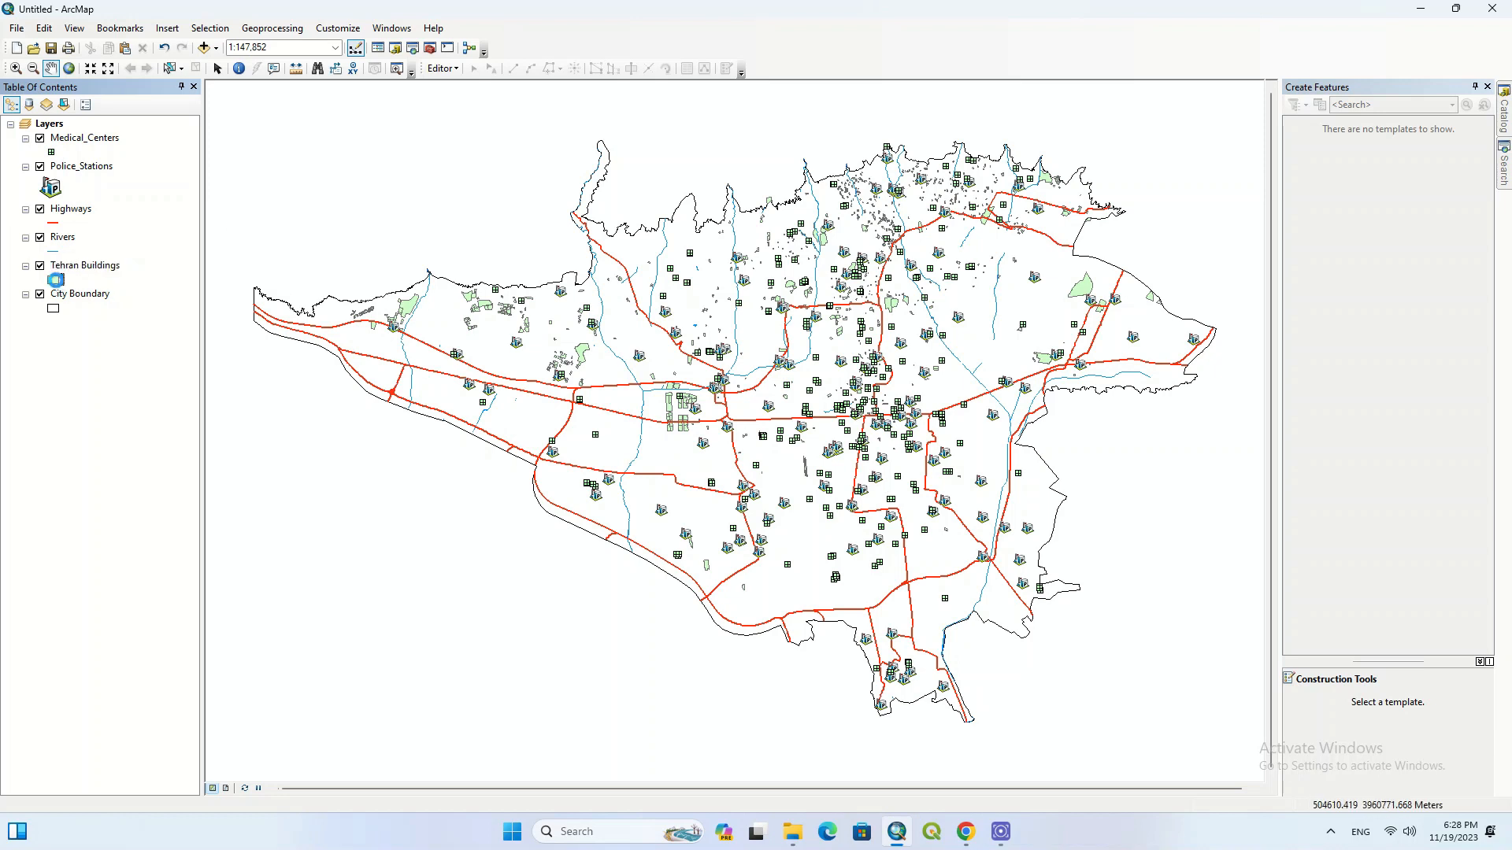
scroll(555, 435, down, 5)
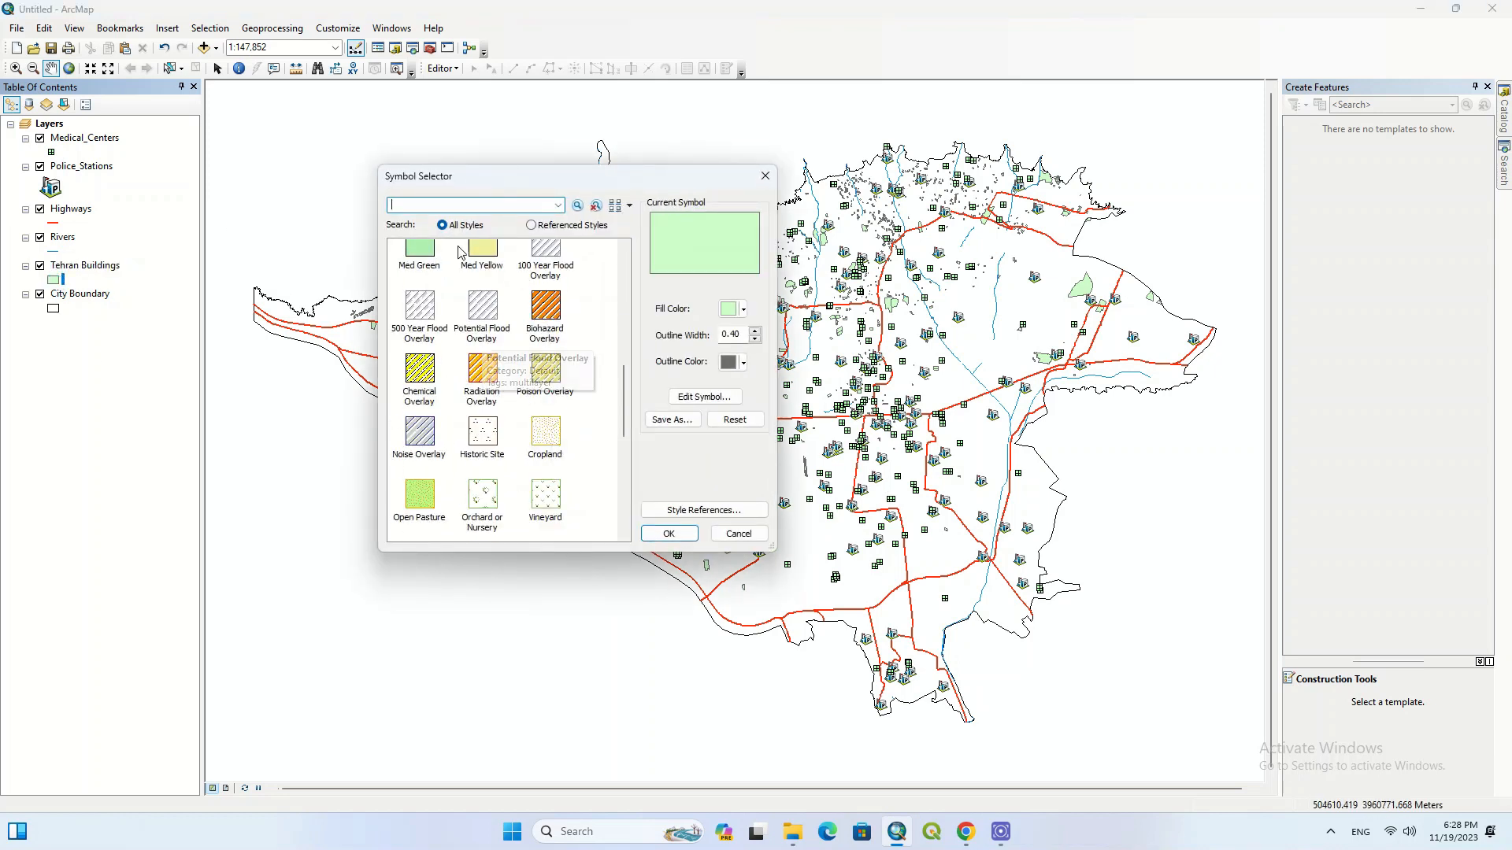
text(building)
key(Return)
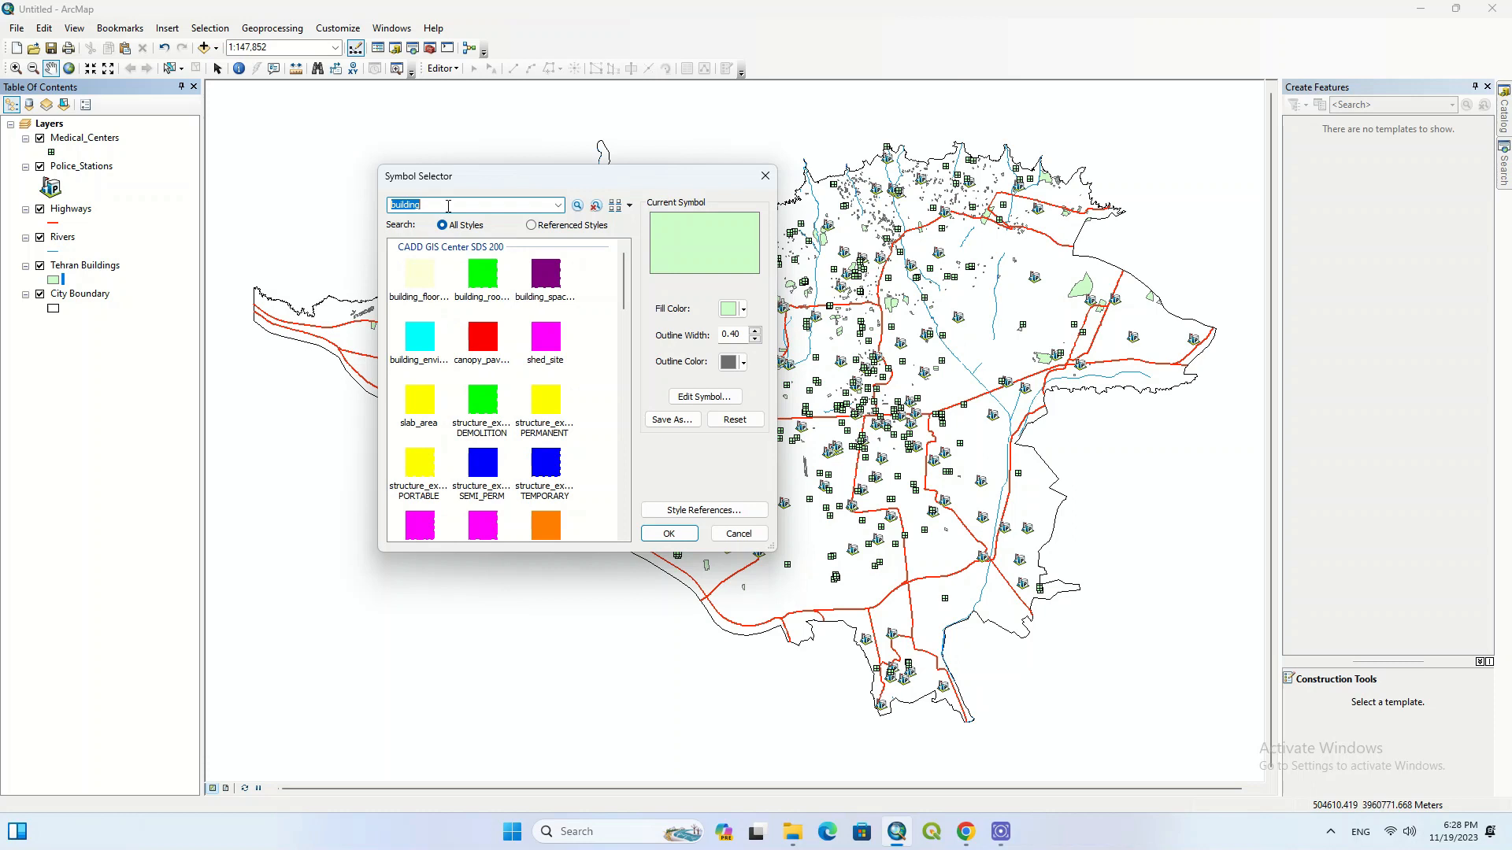
scroll(558, 349, down, 5)
scroll(556, 351, down, 10)
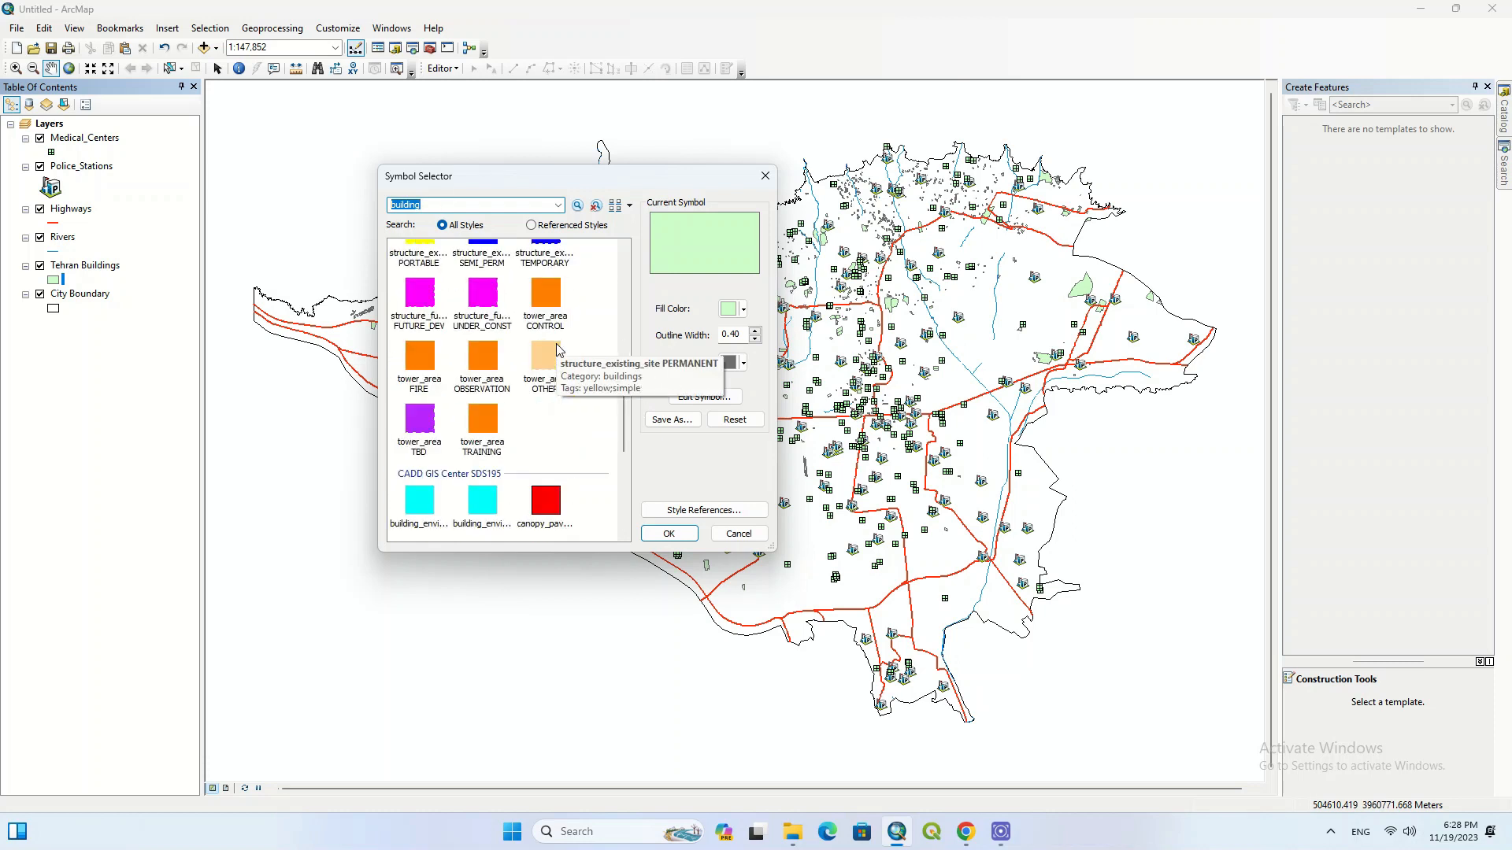
click(419, 492)
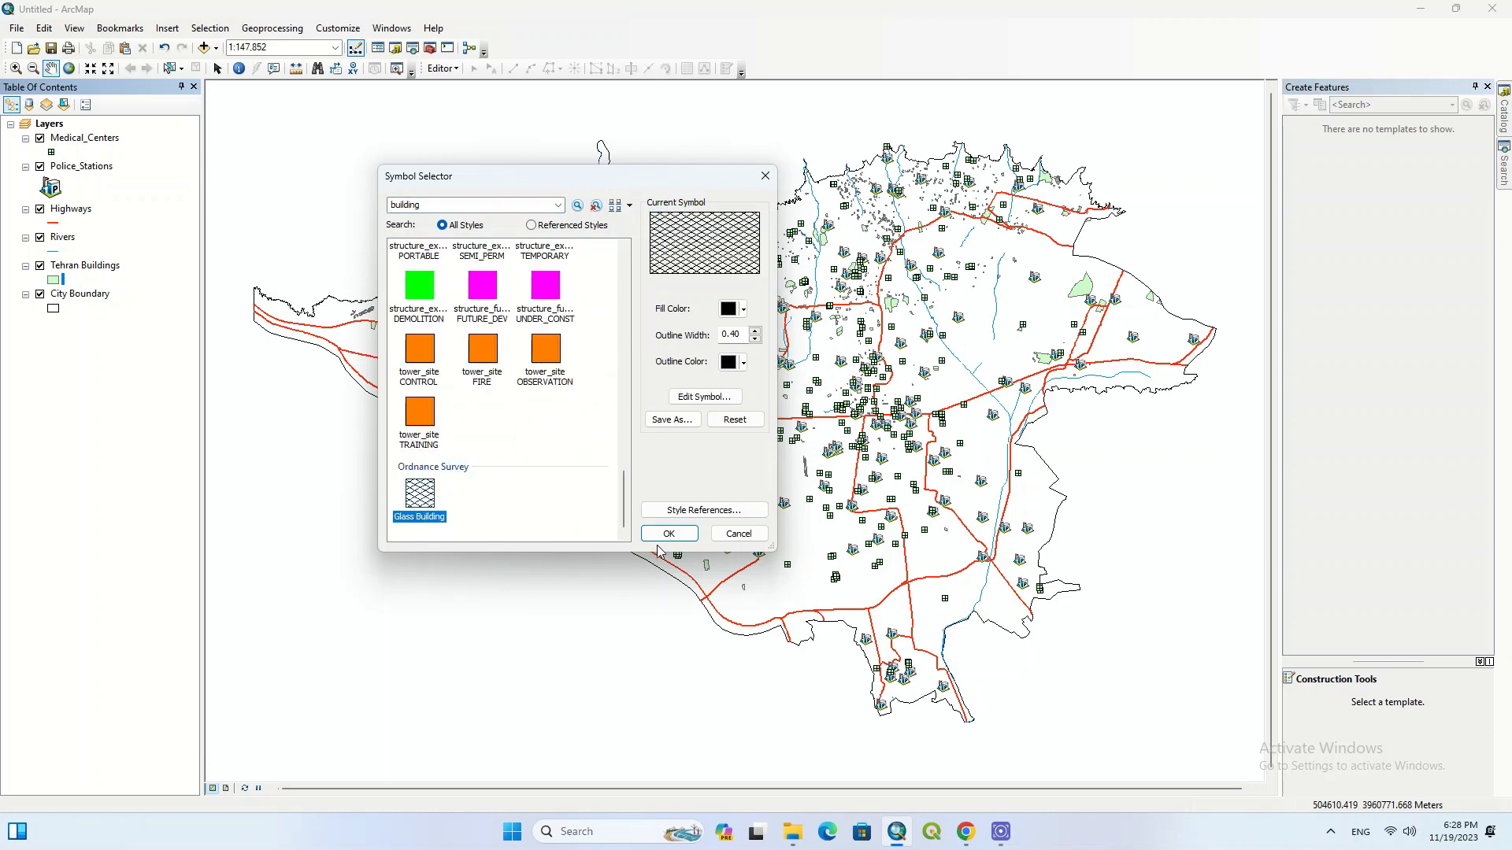
click(668, 533)
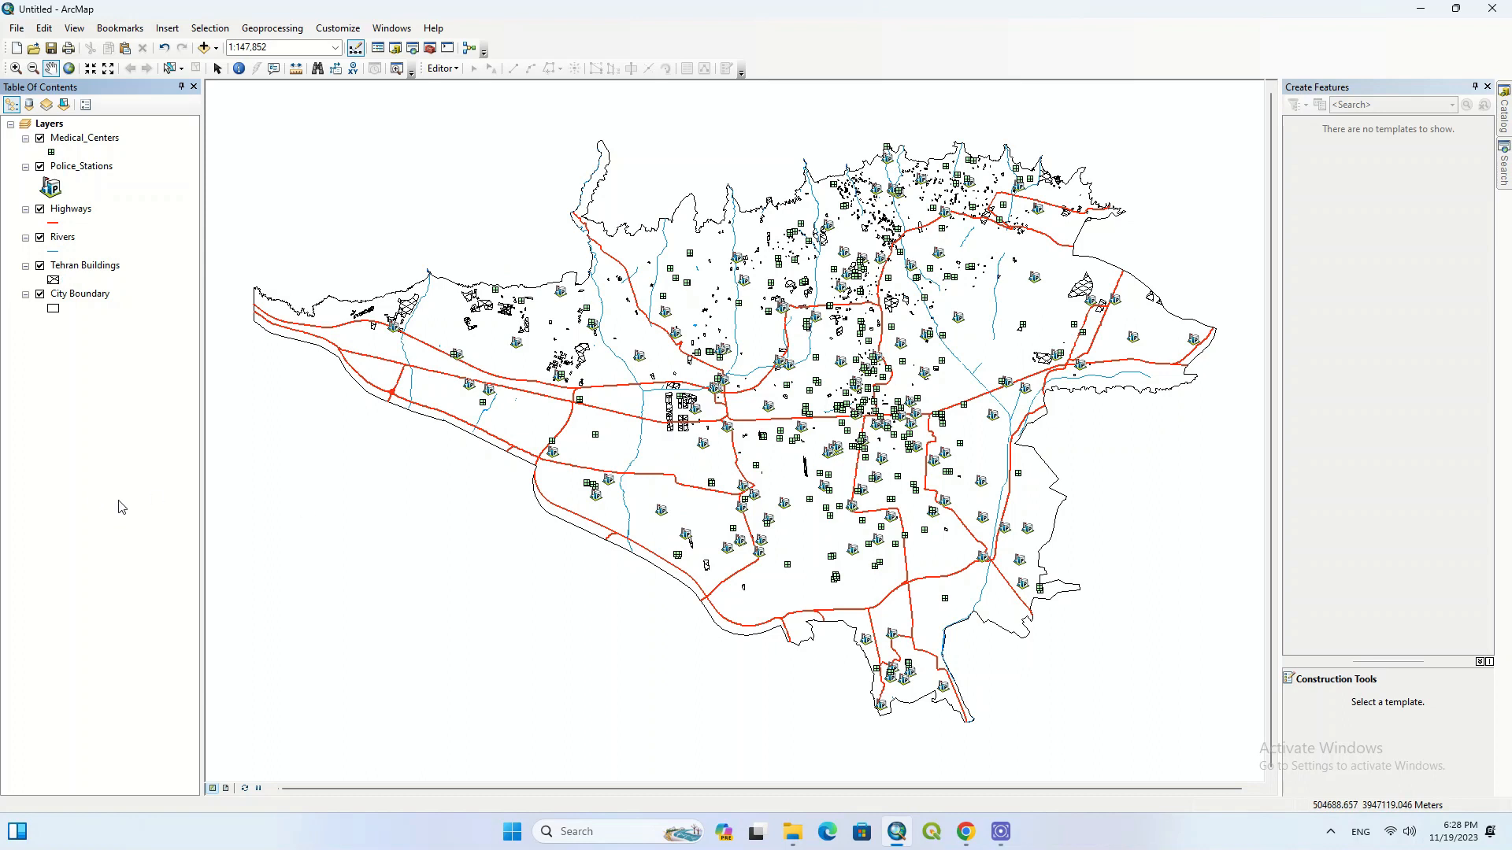
Restyle the Tehran Buildings layer with the ESRI Green fill symbol, changing its fill color to red.
click(52, 279)
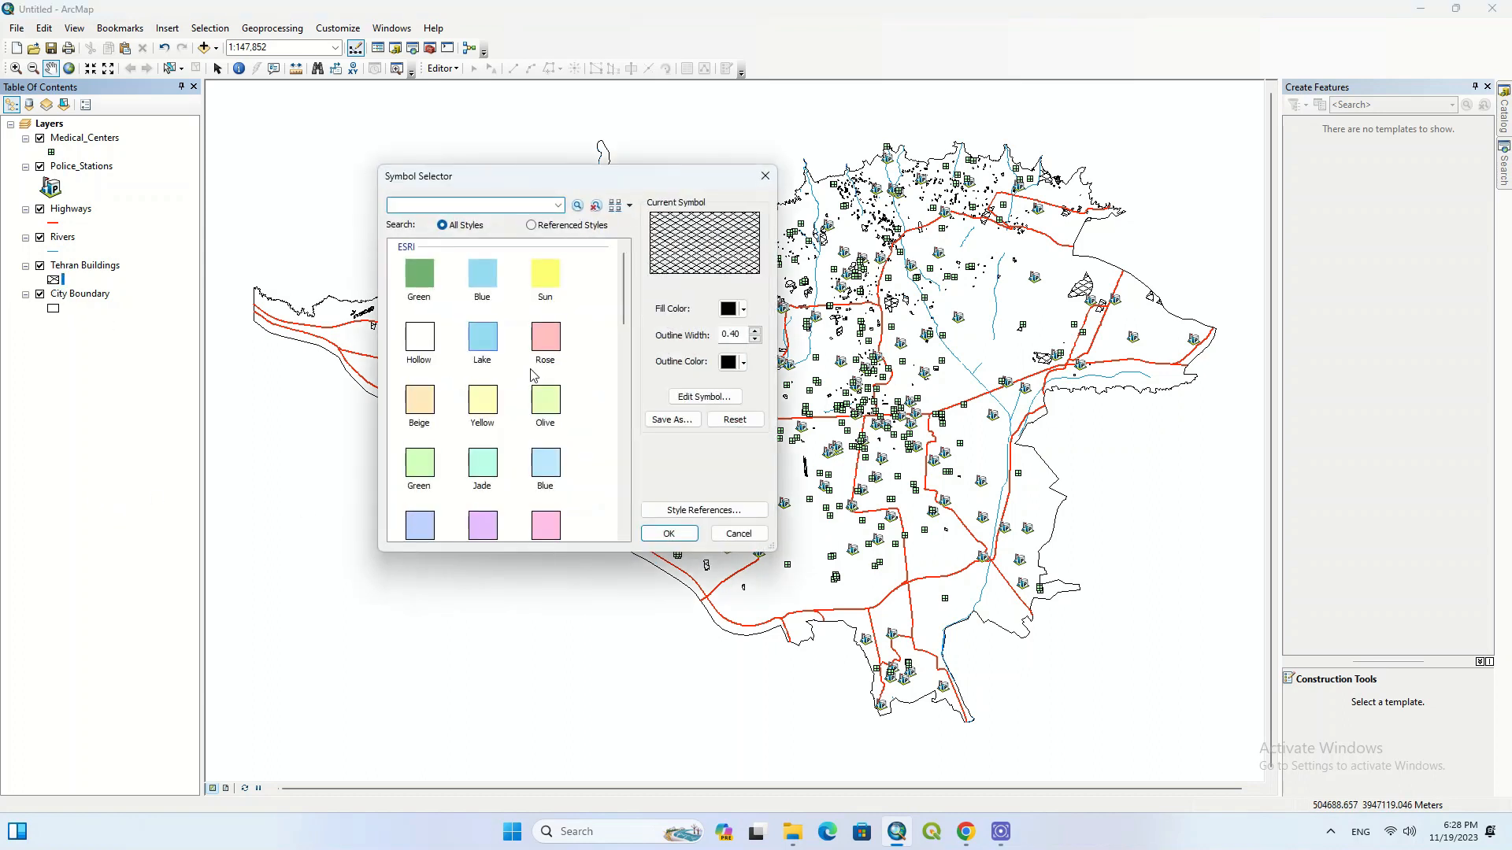
scroll(527, 378, down, 5)
scroll(557, 309, up, 5)
click(423, 277)
click(742, 309)
click(740, 377)
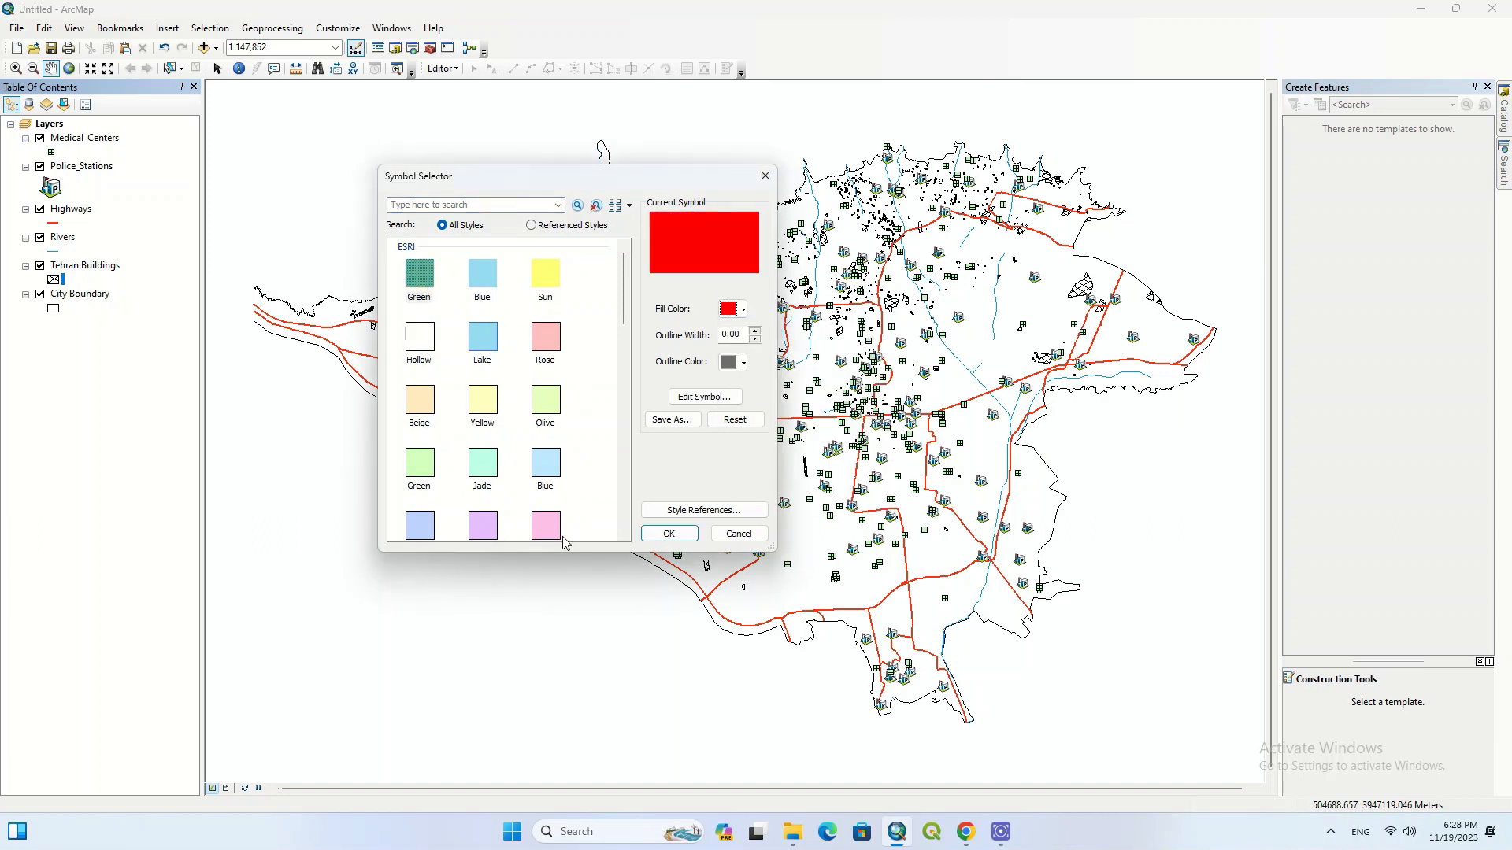
click(668, 533)
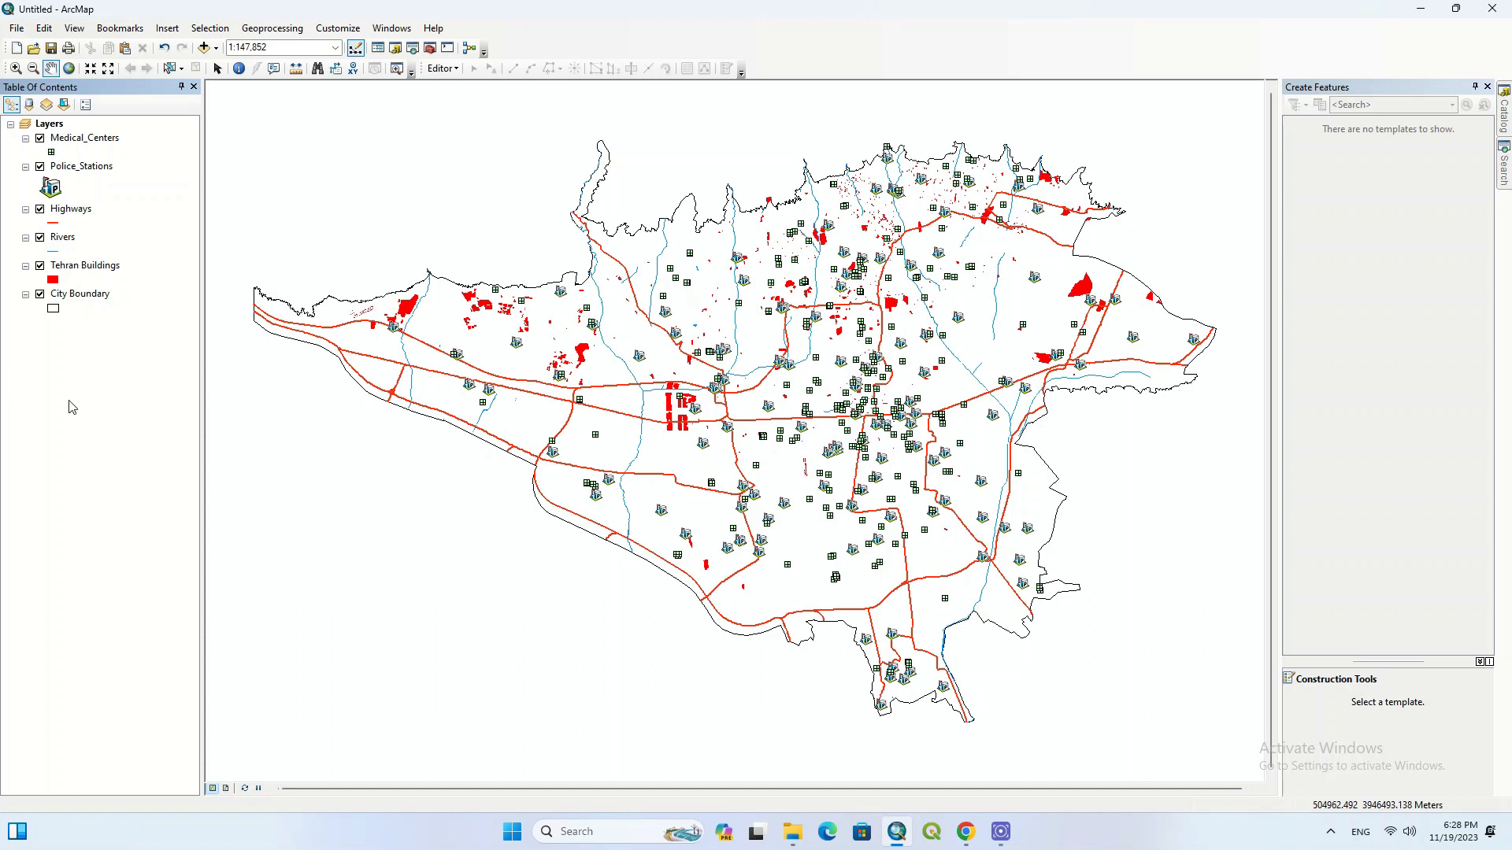
Recolor the Rivers layer's lines to a stronger blue and make them thicker.
click(55, 251)
click(711, 305)
click(840, 385)
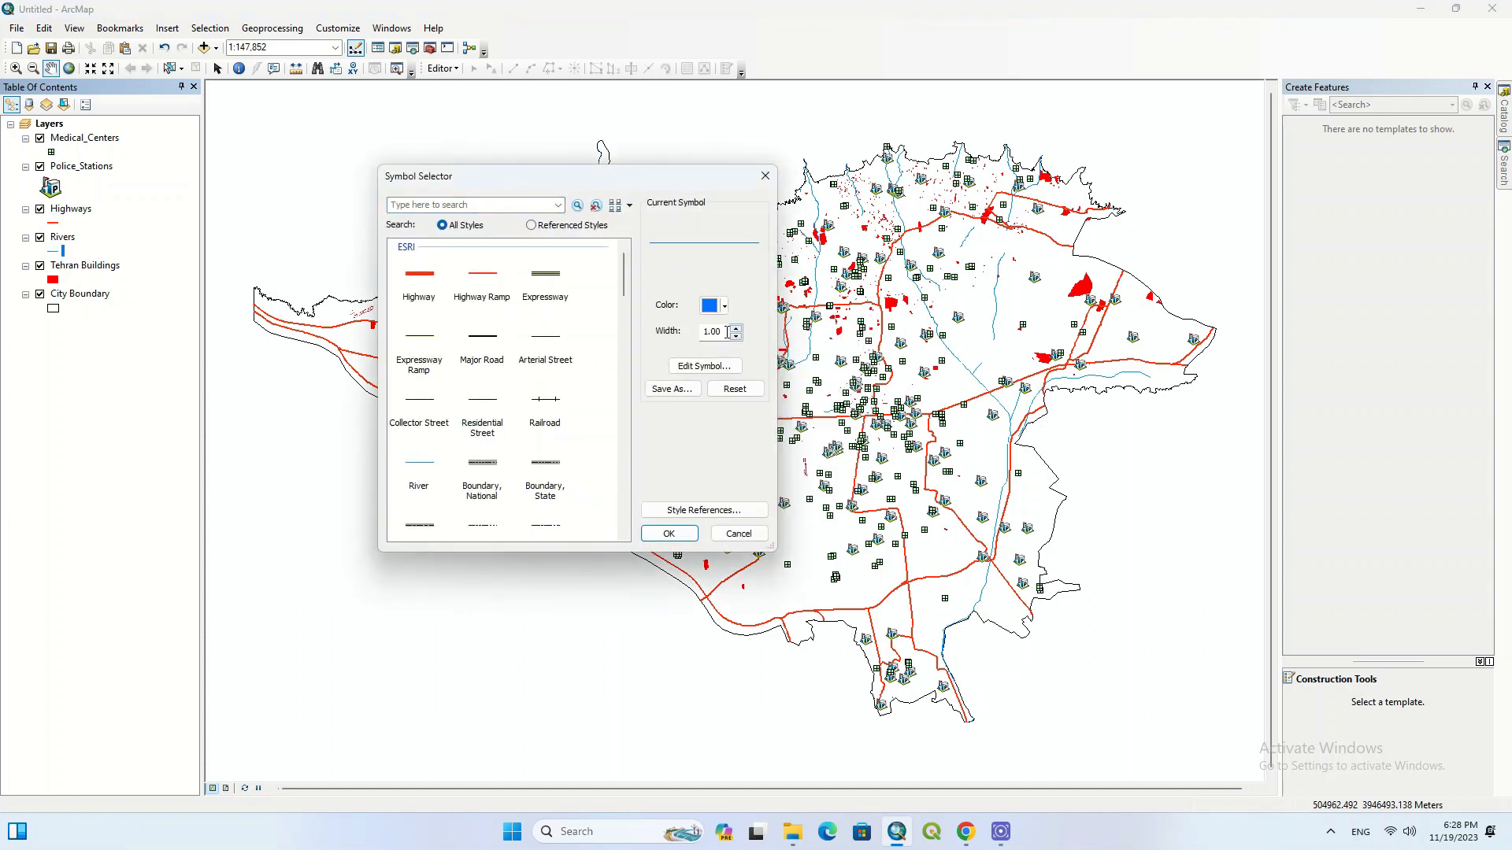
click(669, 533)
Increase the size of the Police_Stations layer's marker symbol.
click(52, 186)
click(738, 329)
click(738, 329)
click(668, 534)
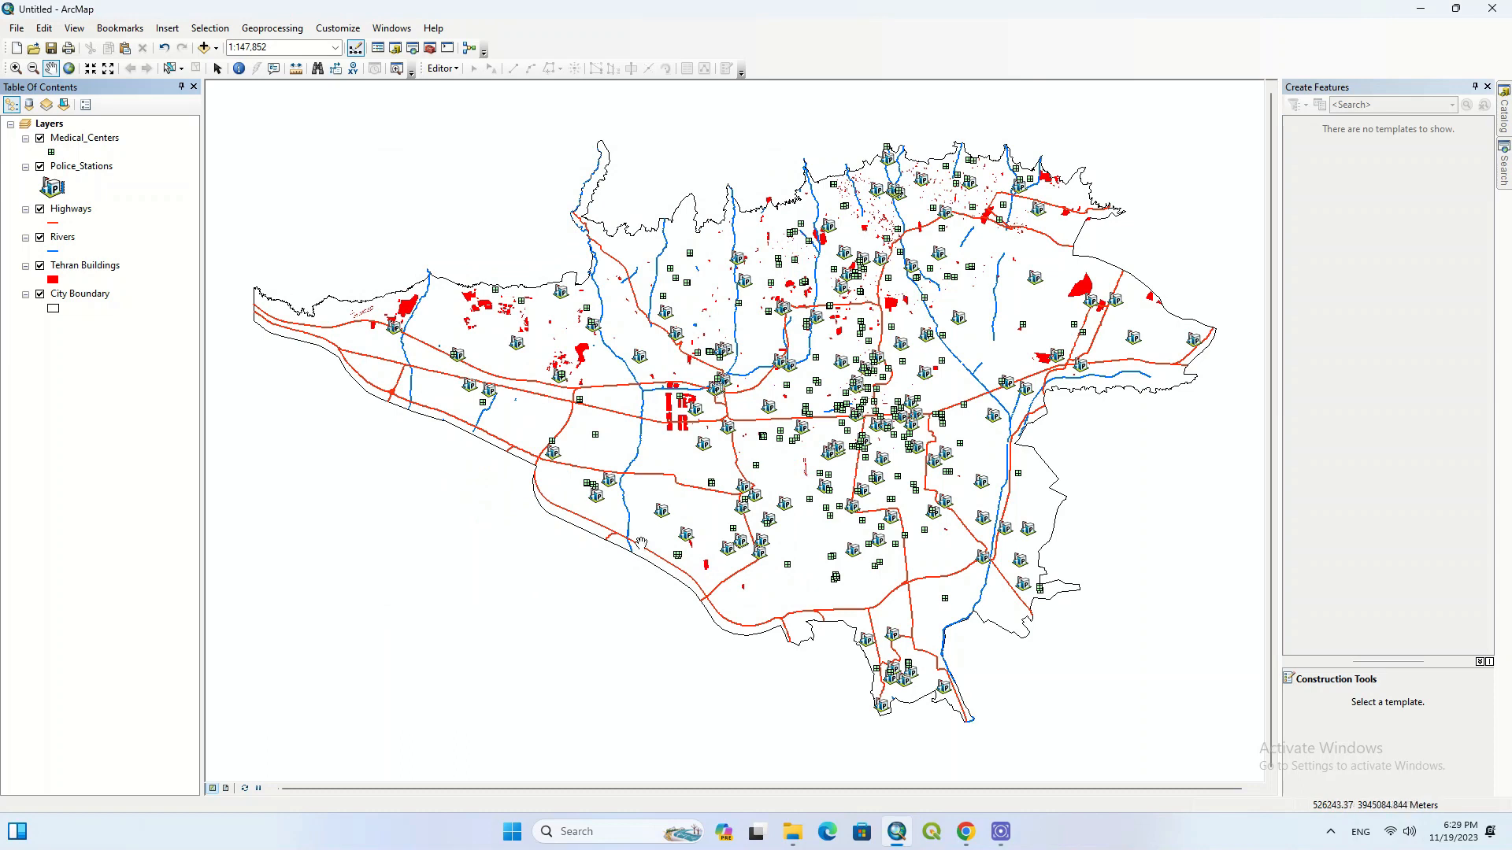
Change the Medical_Centers layer's marker symbol to Triangle 1.
click(51, 151)
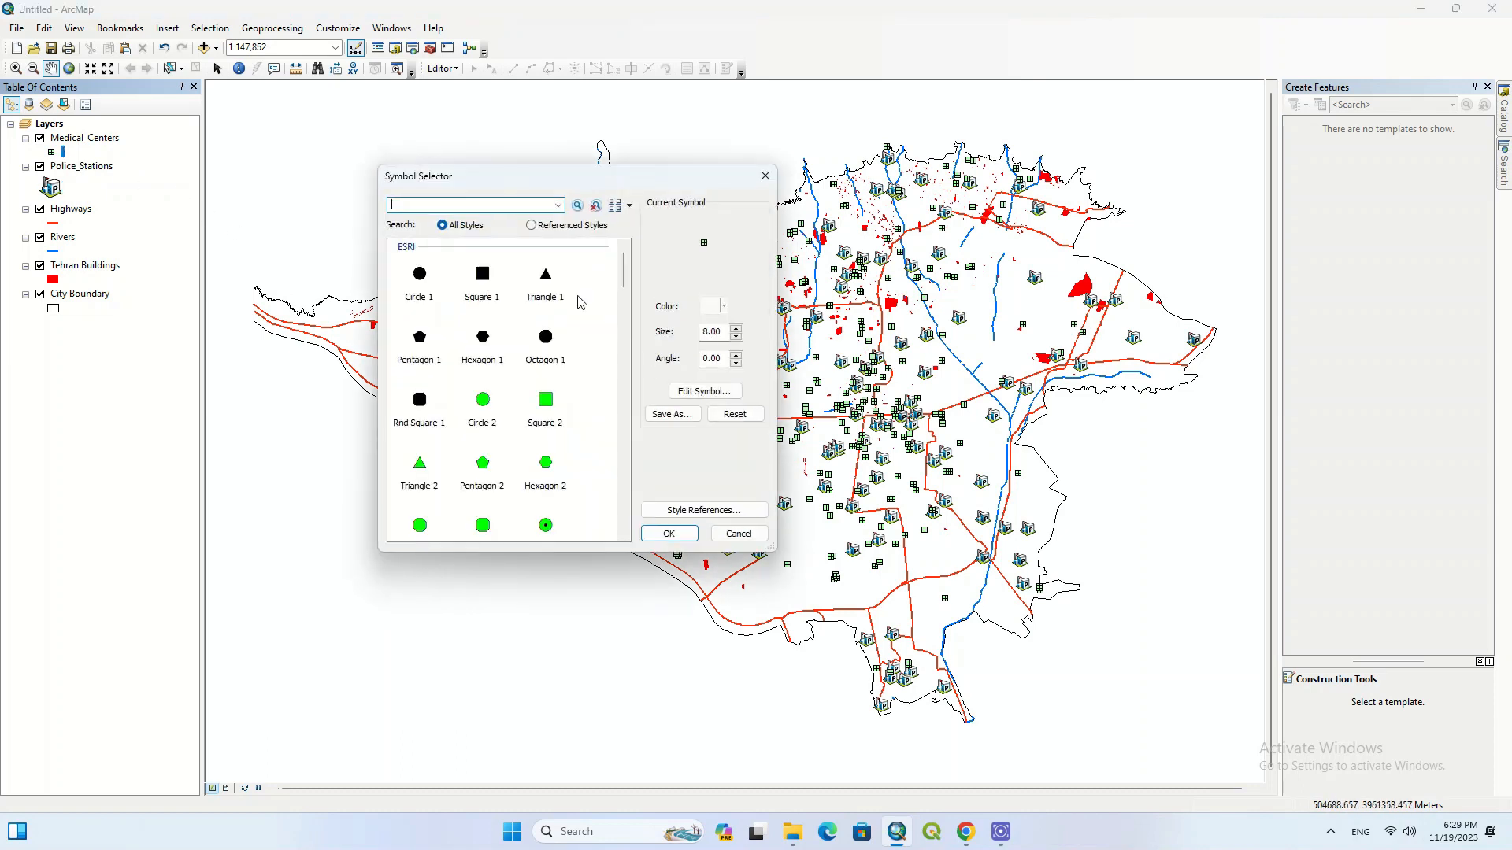
click(545, 278)
click(669, 533)
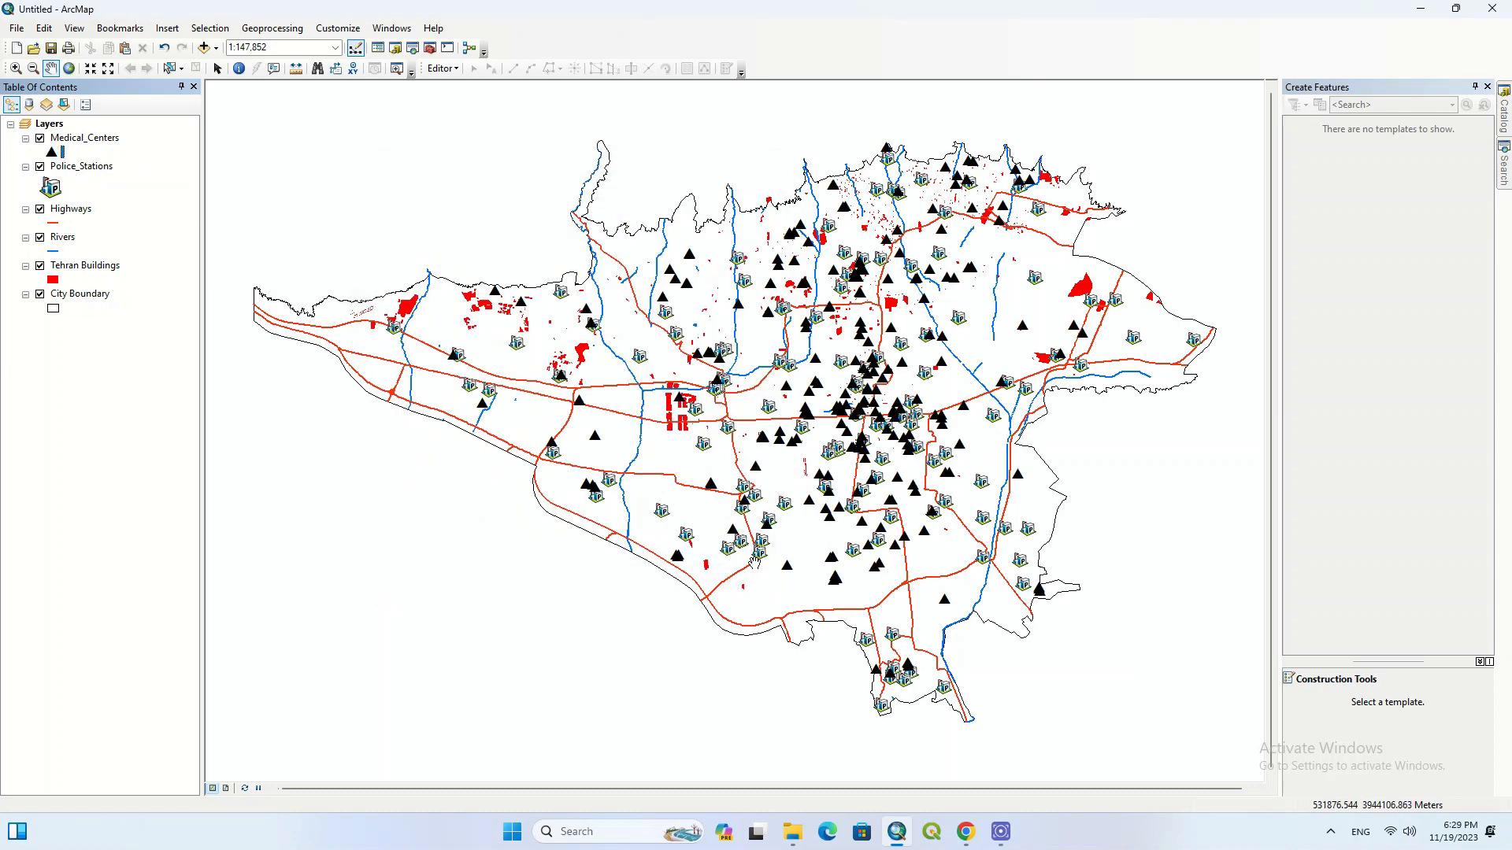
Reduce the Medical_Centers triangle marker size to 11.
click(57, 154)
click(736, 338)
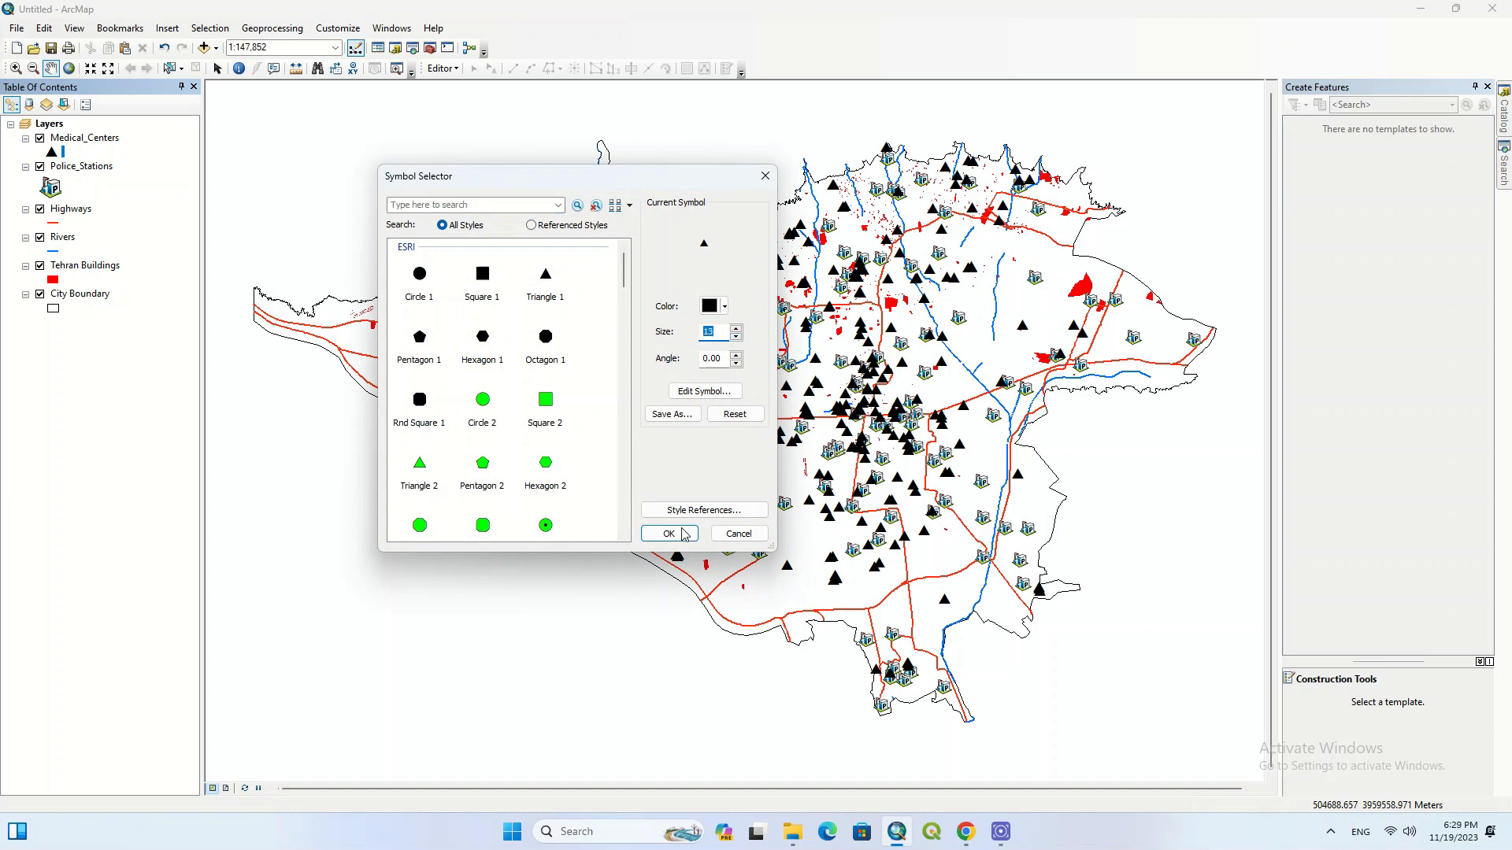
click(668, 533)
click(56, 153)
click(735, 338)
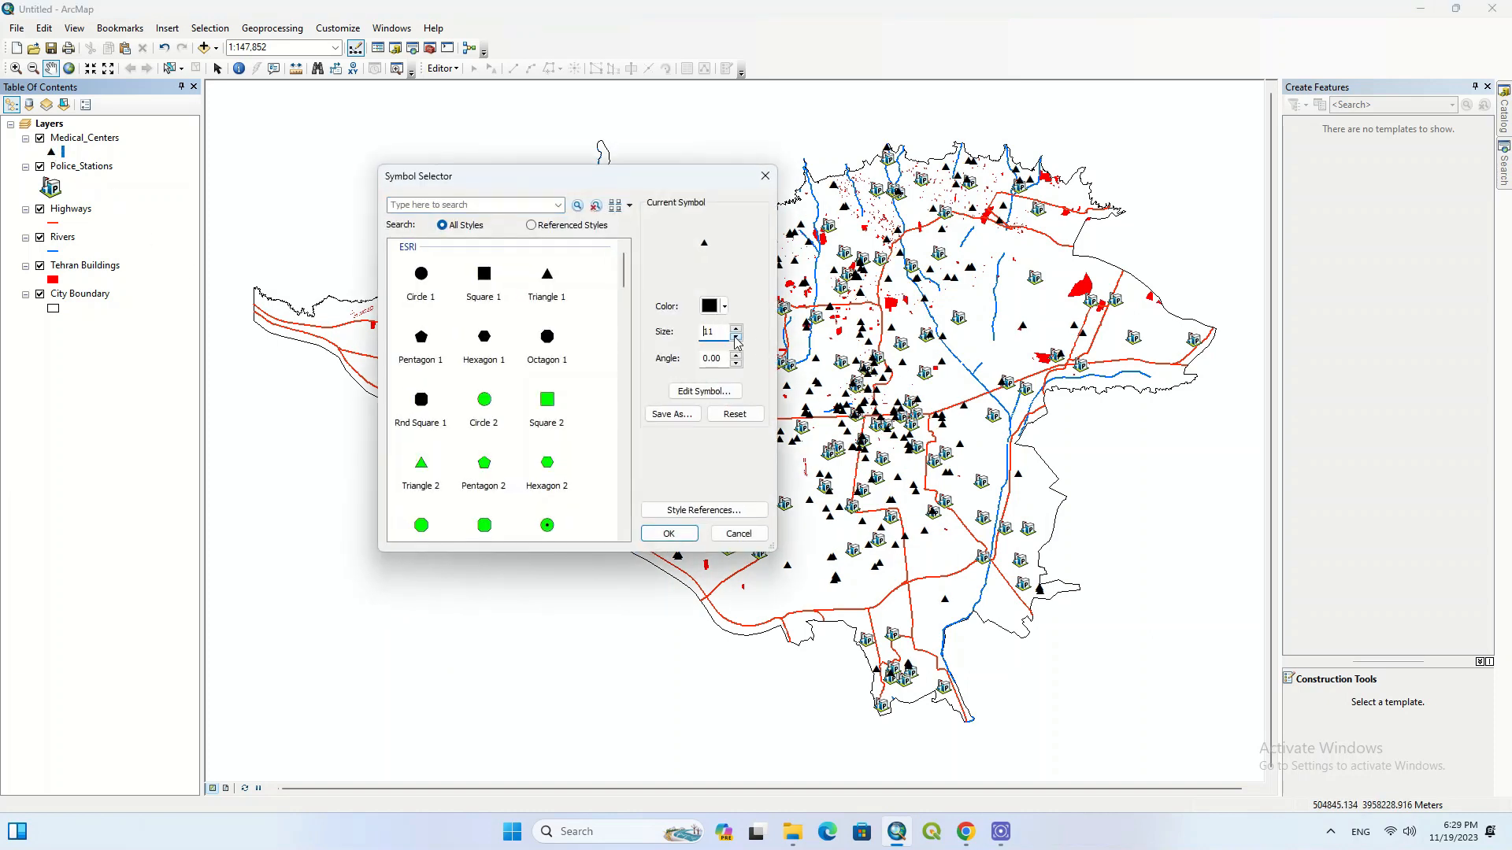
click(668, 533)
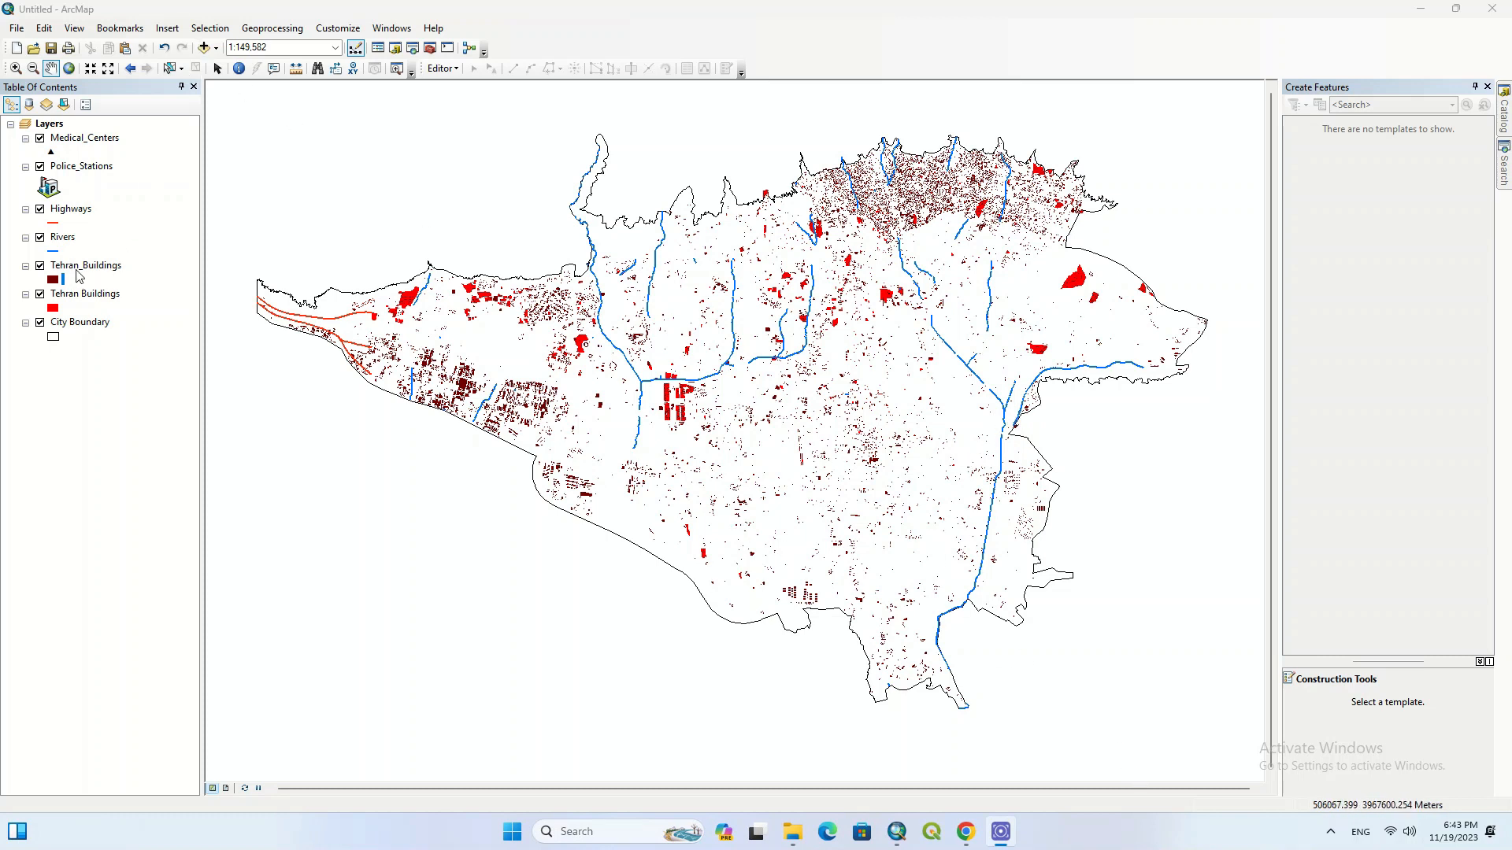
Turn off the visibility of the red Tehran Buildings layer.
click(40, 294)
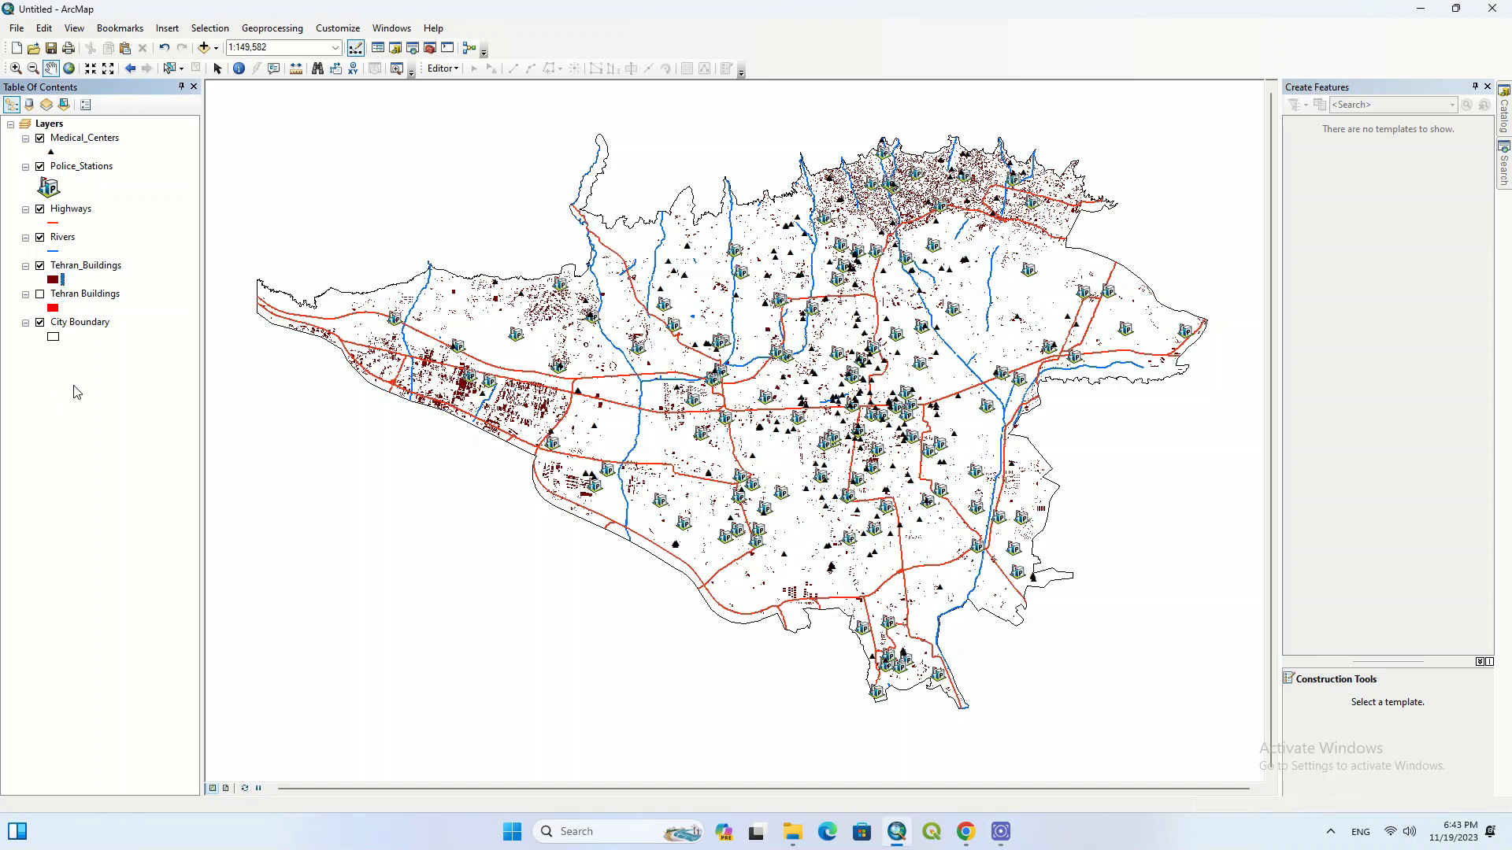
Switch the map to layout view and dock the floating Layout toolbar alongside the other toolbars.
click(226, 788)
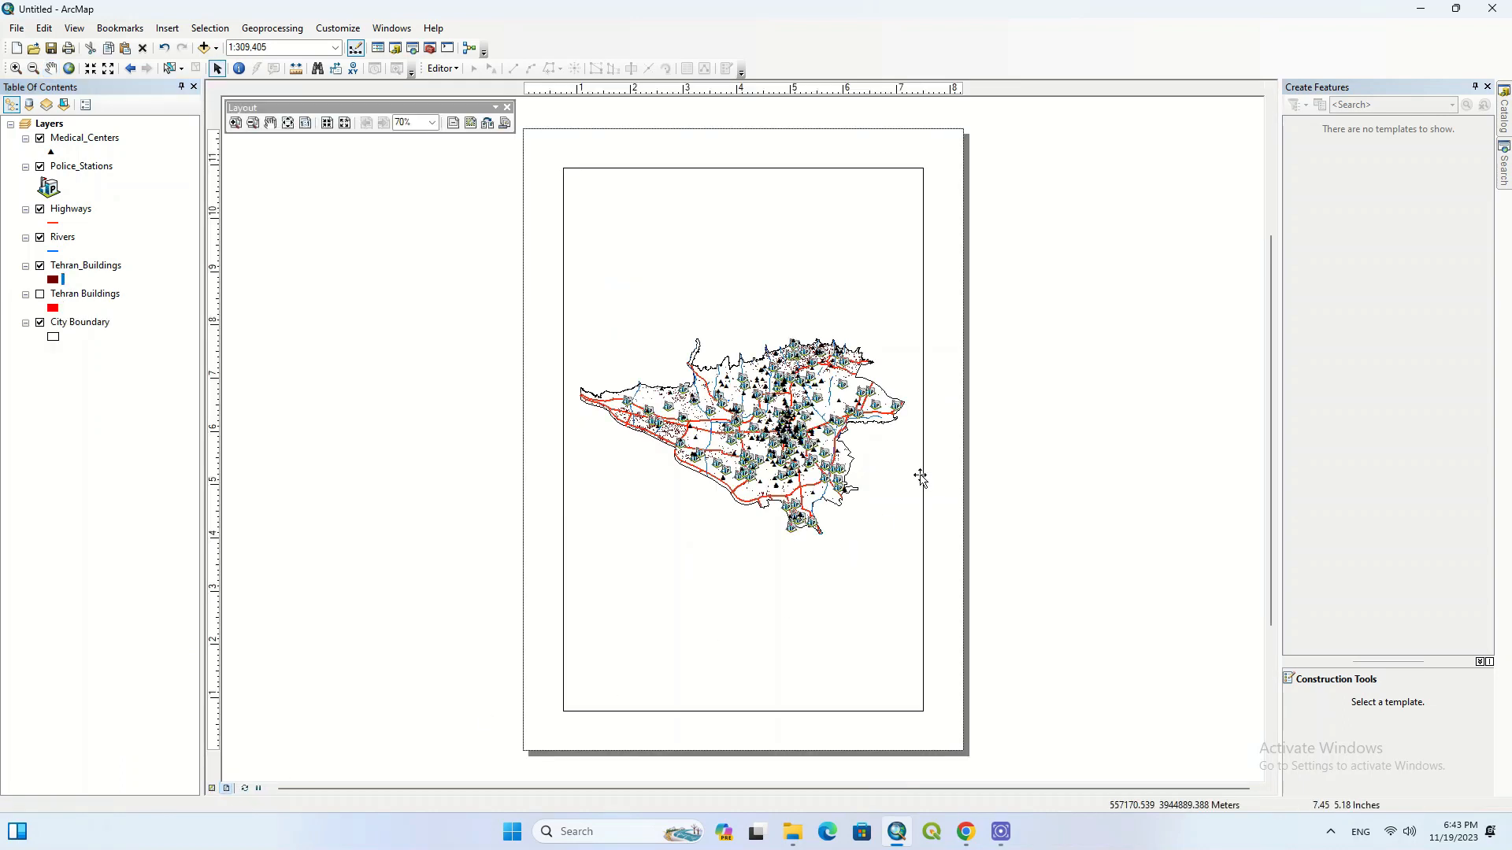
drag(346, 109, 559, 52)
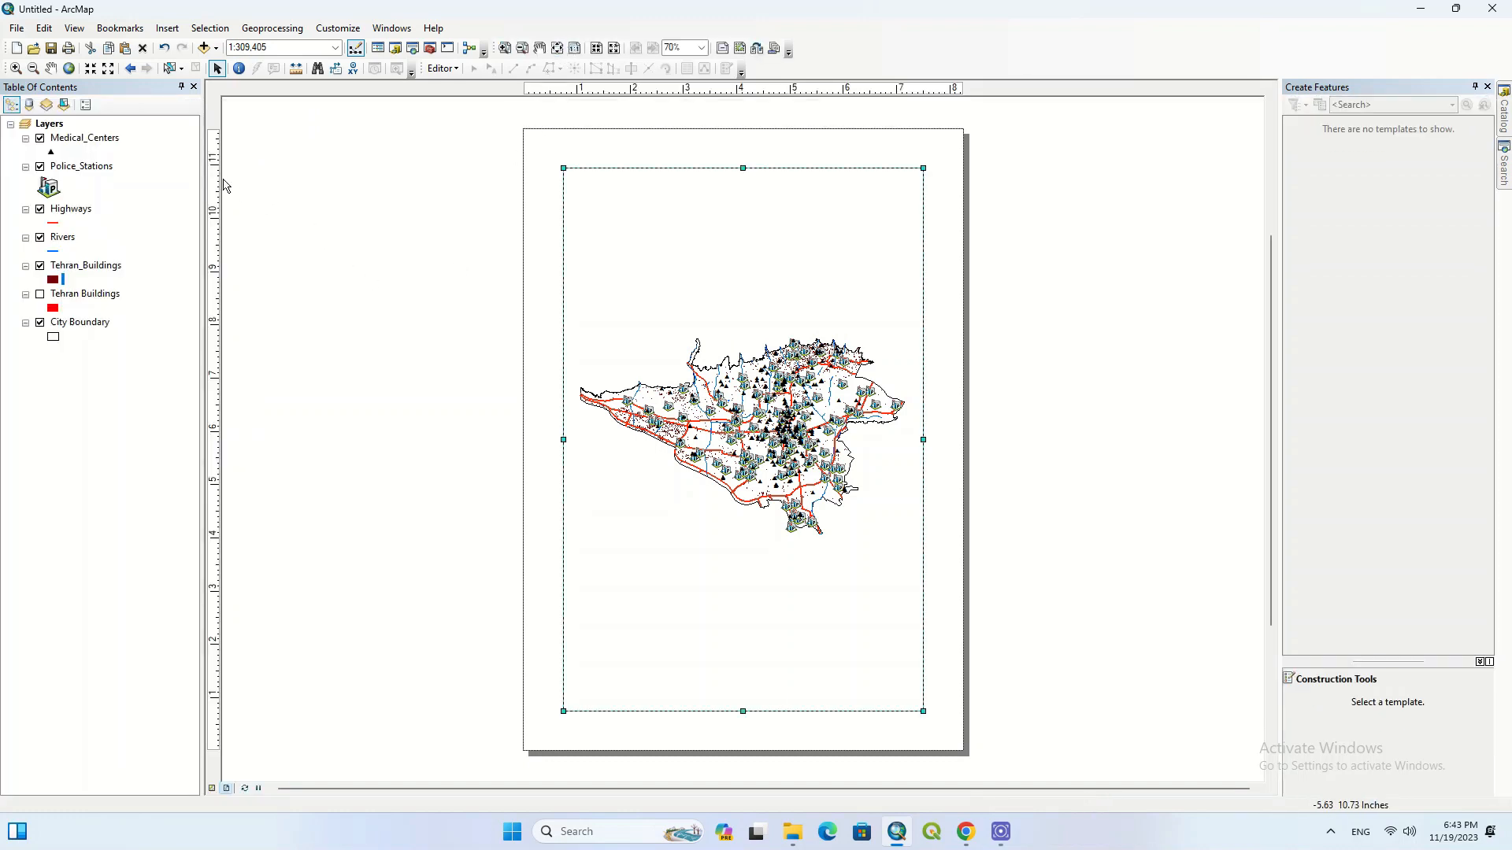
Change the A4 page orientation of the layout to landscape.
click(19, 29)
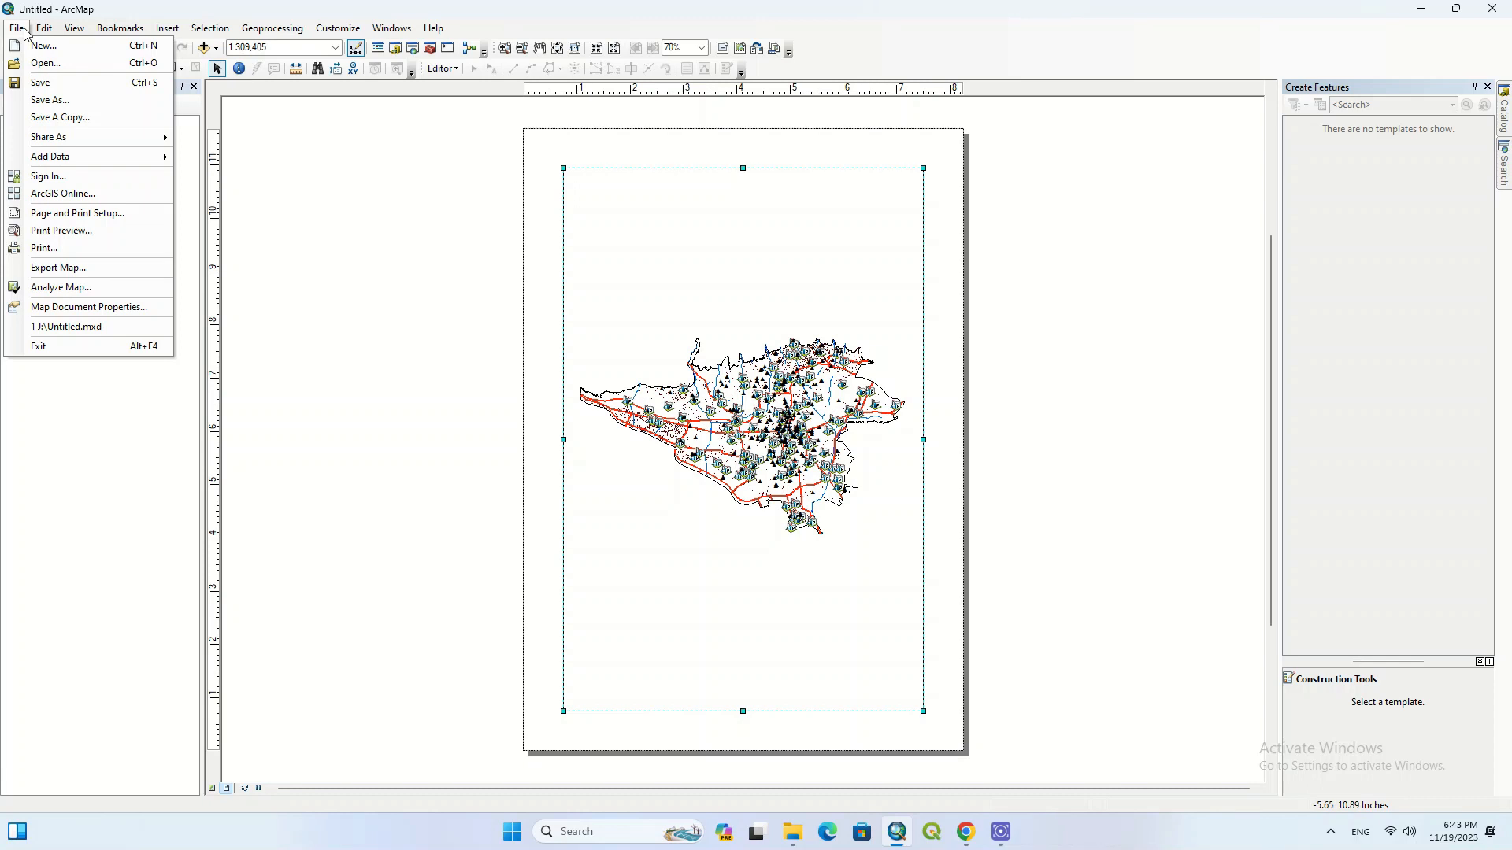
click(116, 219)
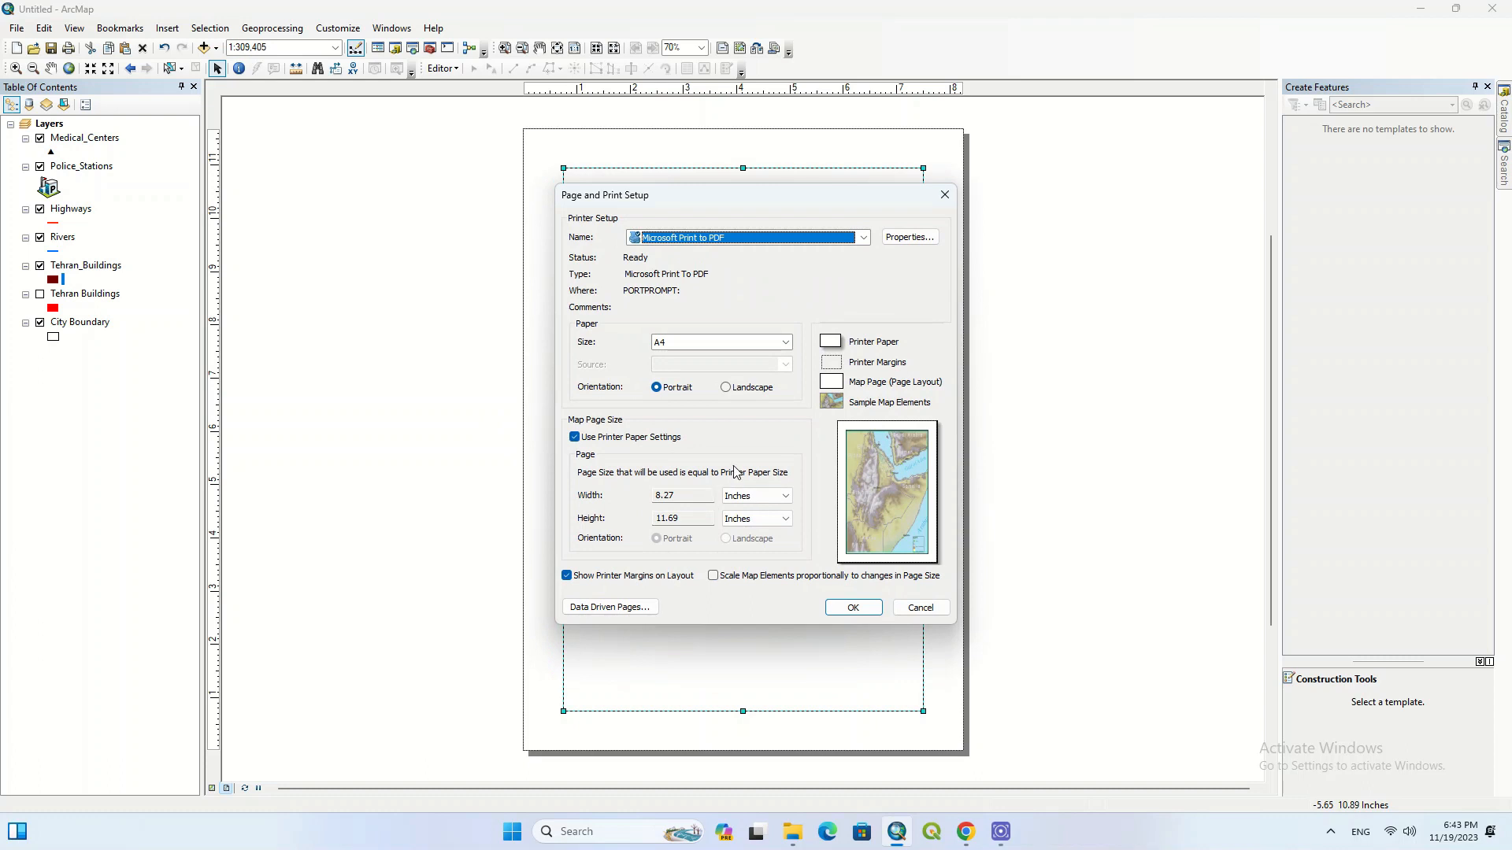
click(745, 390)
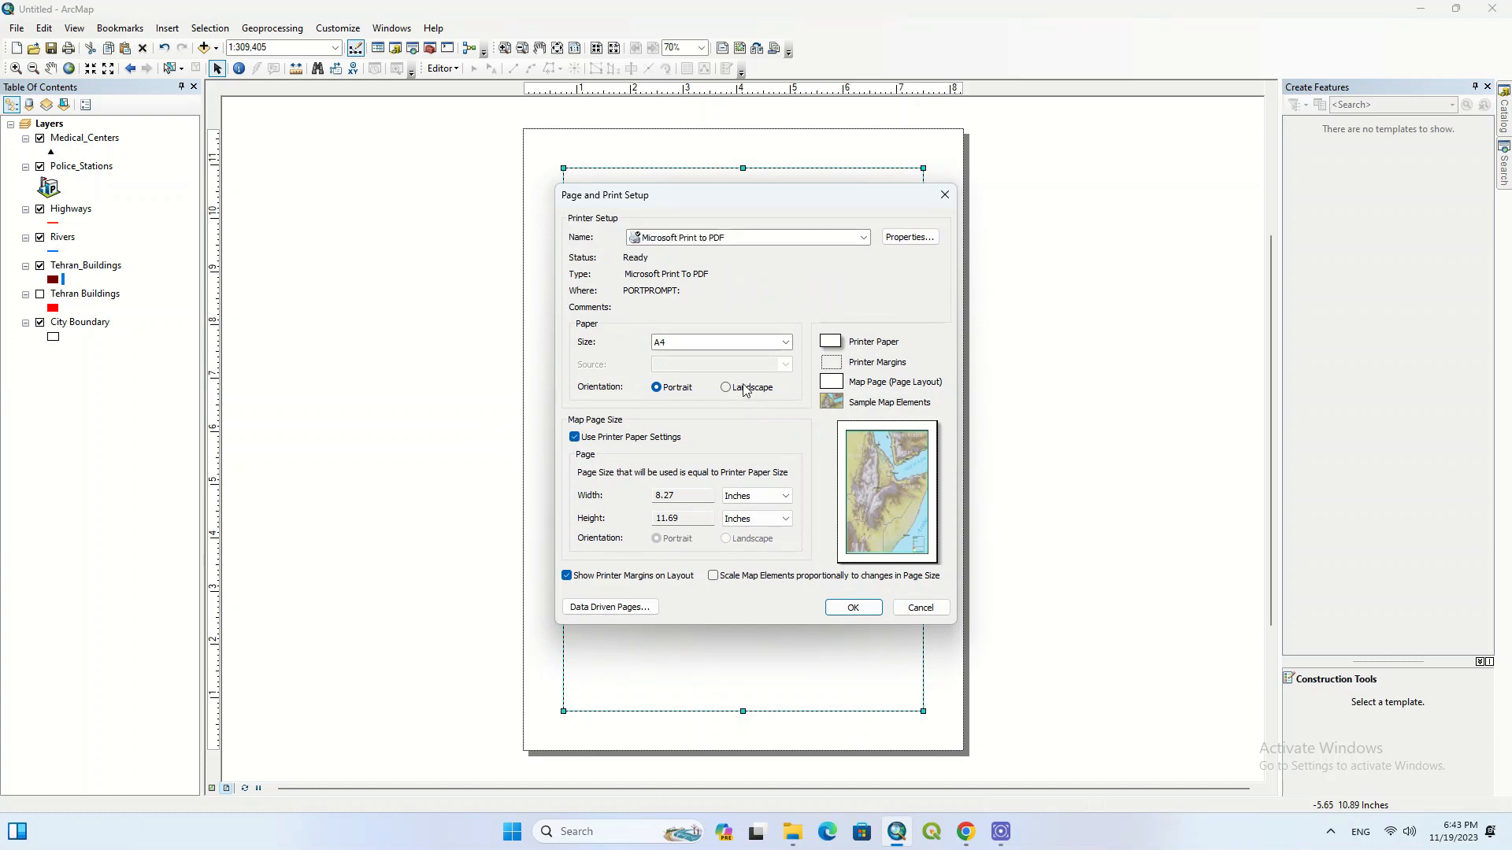
click(853, 609)
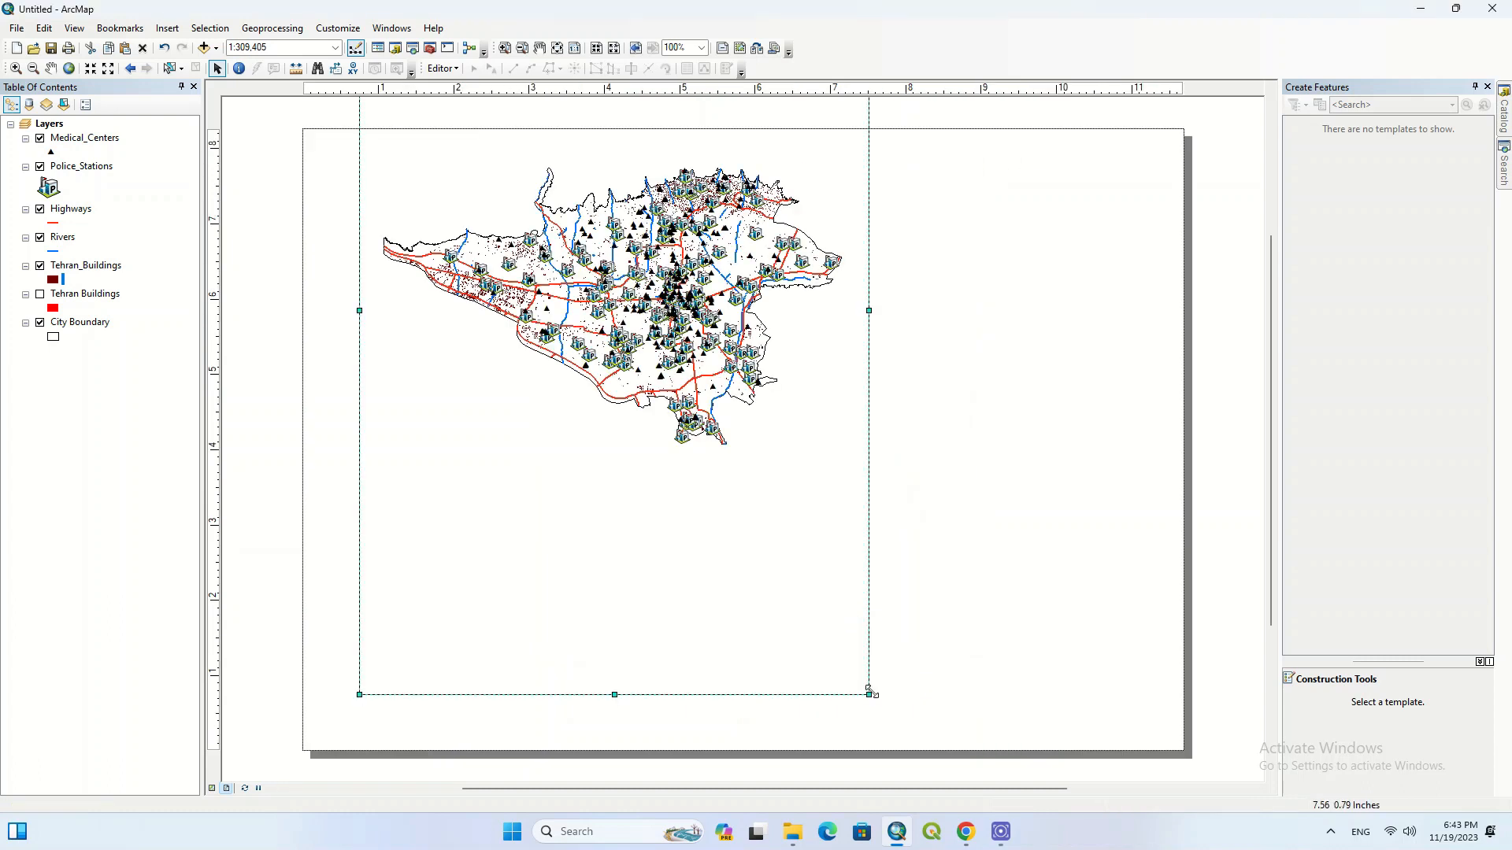
Resize and reposition the data frame to fill the landscape page with a small margin, and zoom the map to its full extent.
drag(1039, 625, 1091, 527)
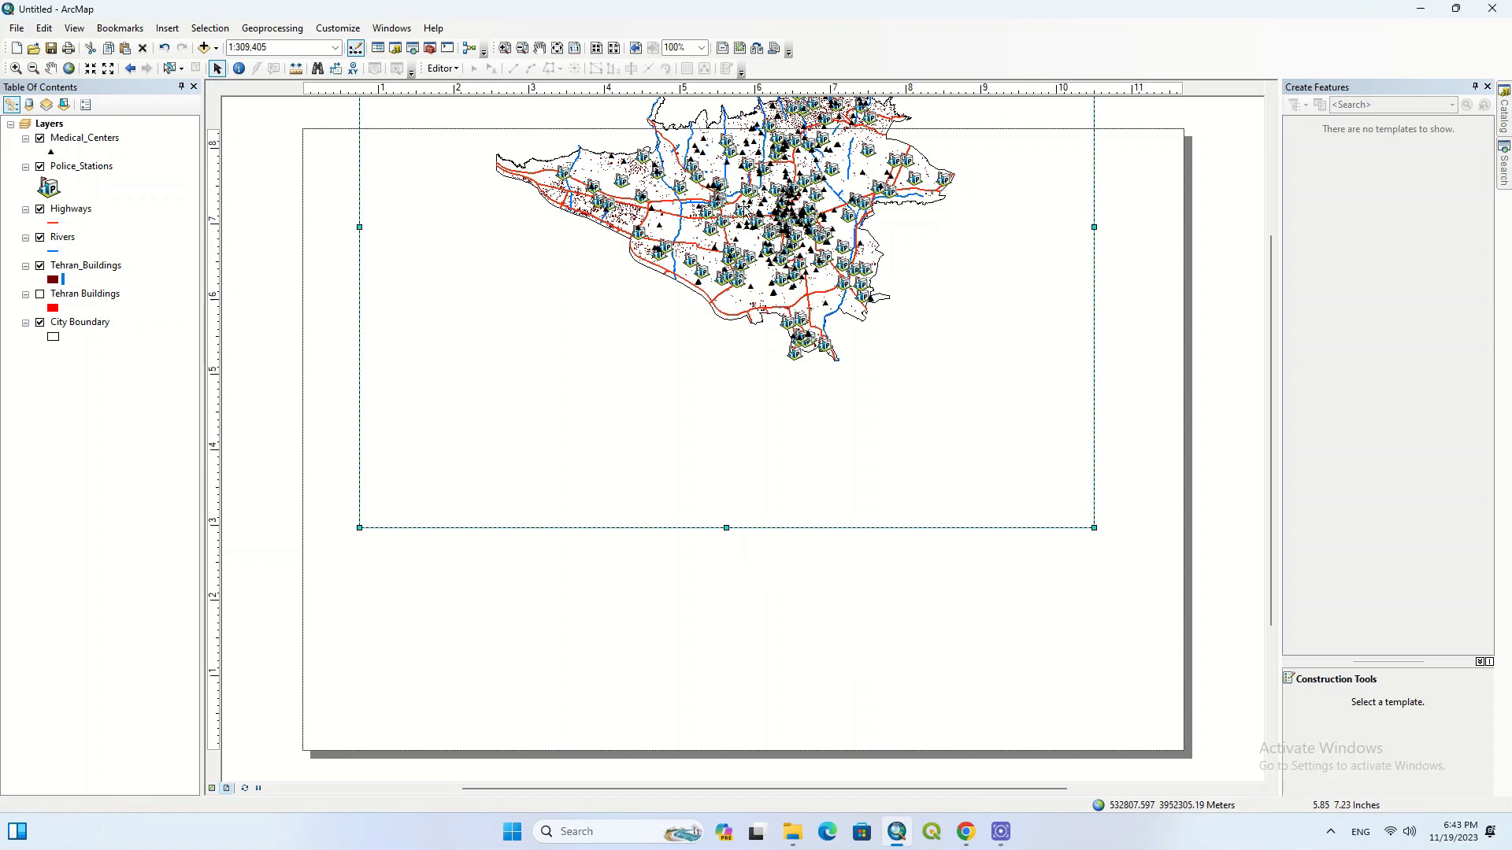
drag(717, 329, 705, 407)
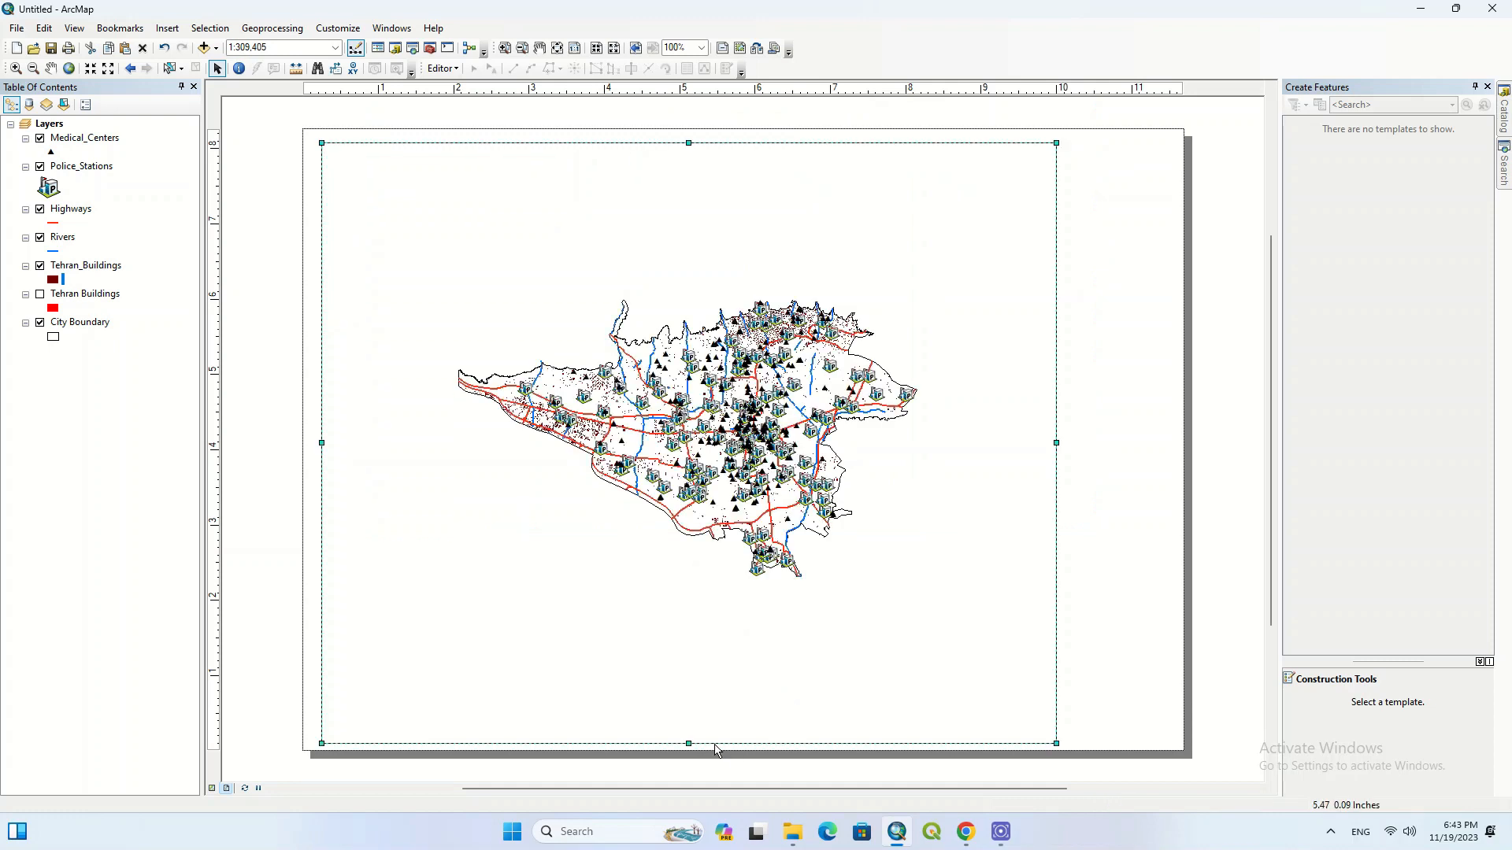
drag(688, 742, 688, 730)
drag(1056, 435, 1162, 444)
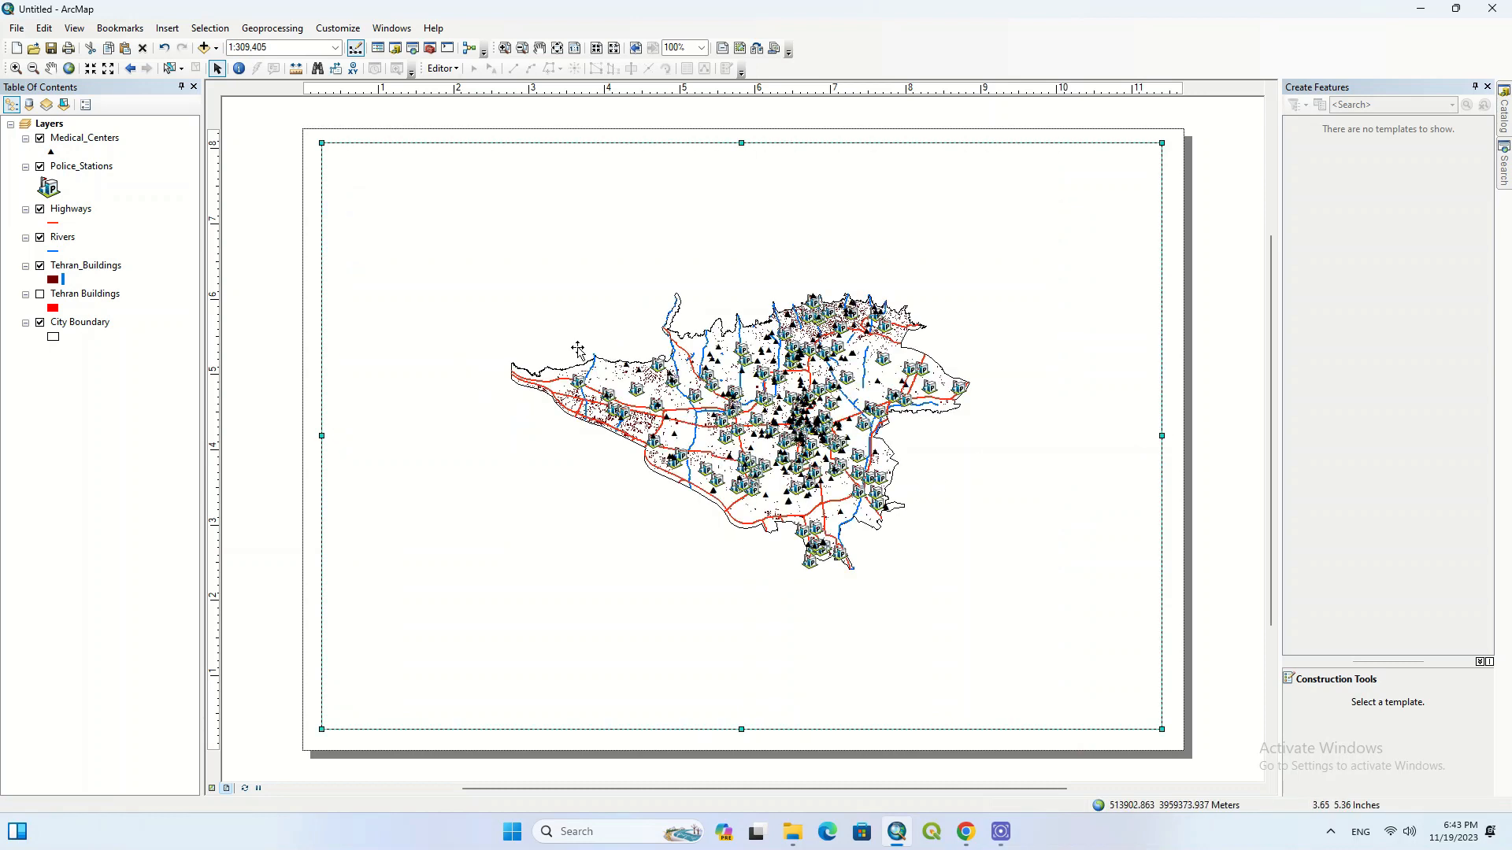
drag(321, 436, 325, 436)
drag(743, 142, 744, 148)
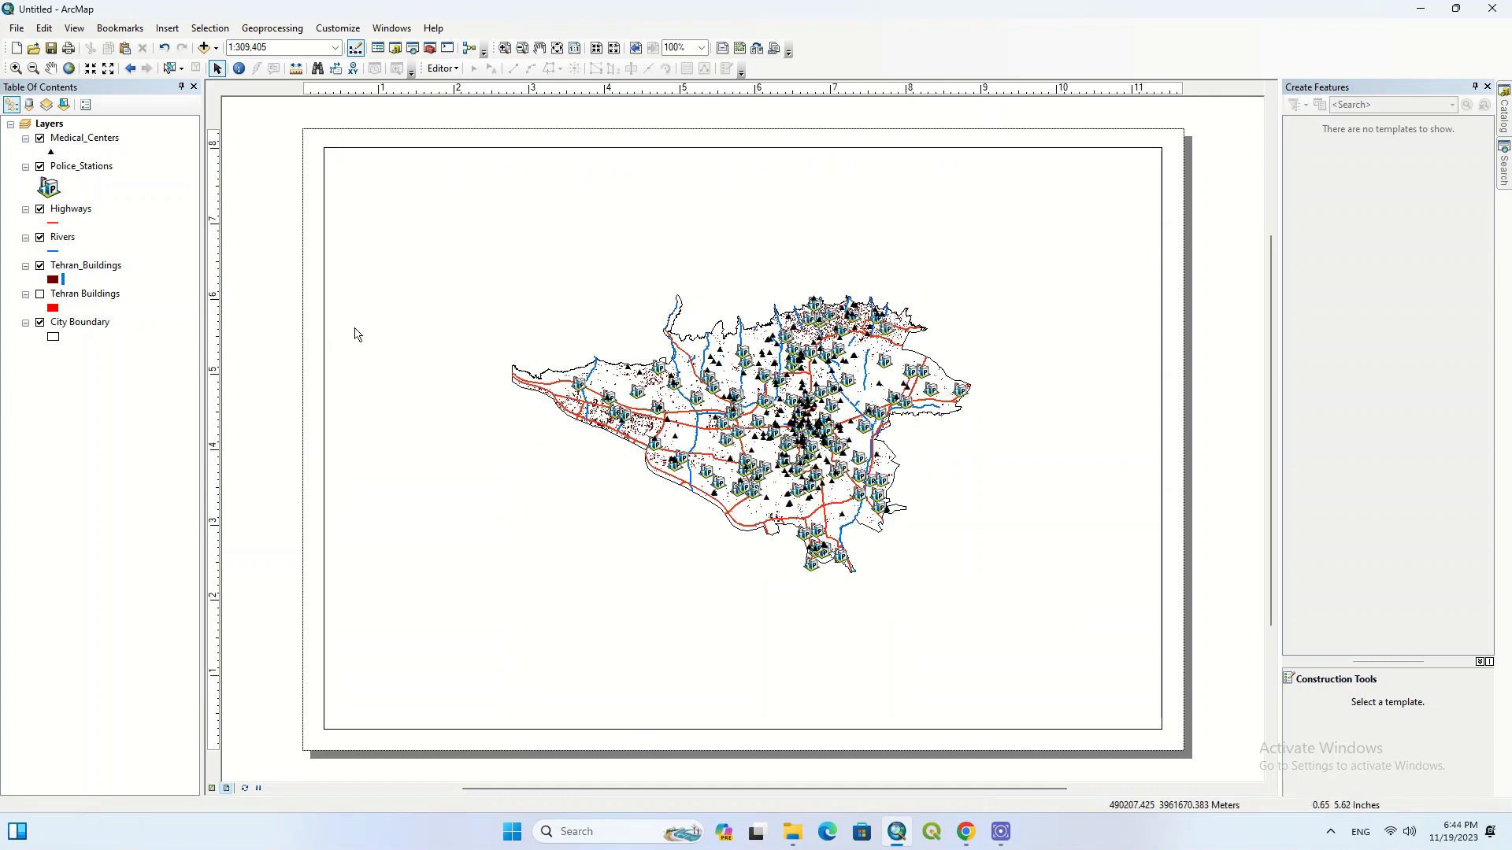
click(70, 69)
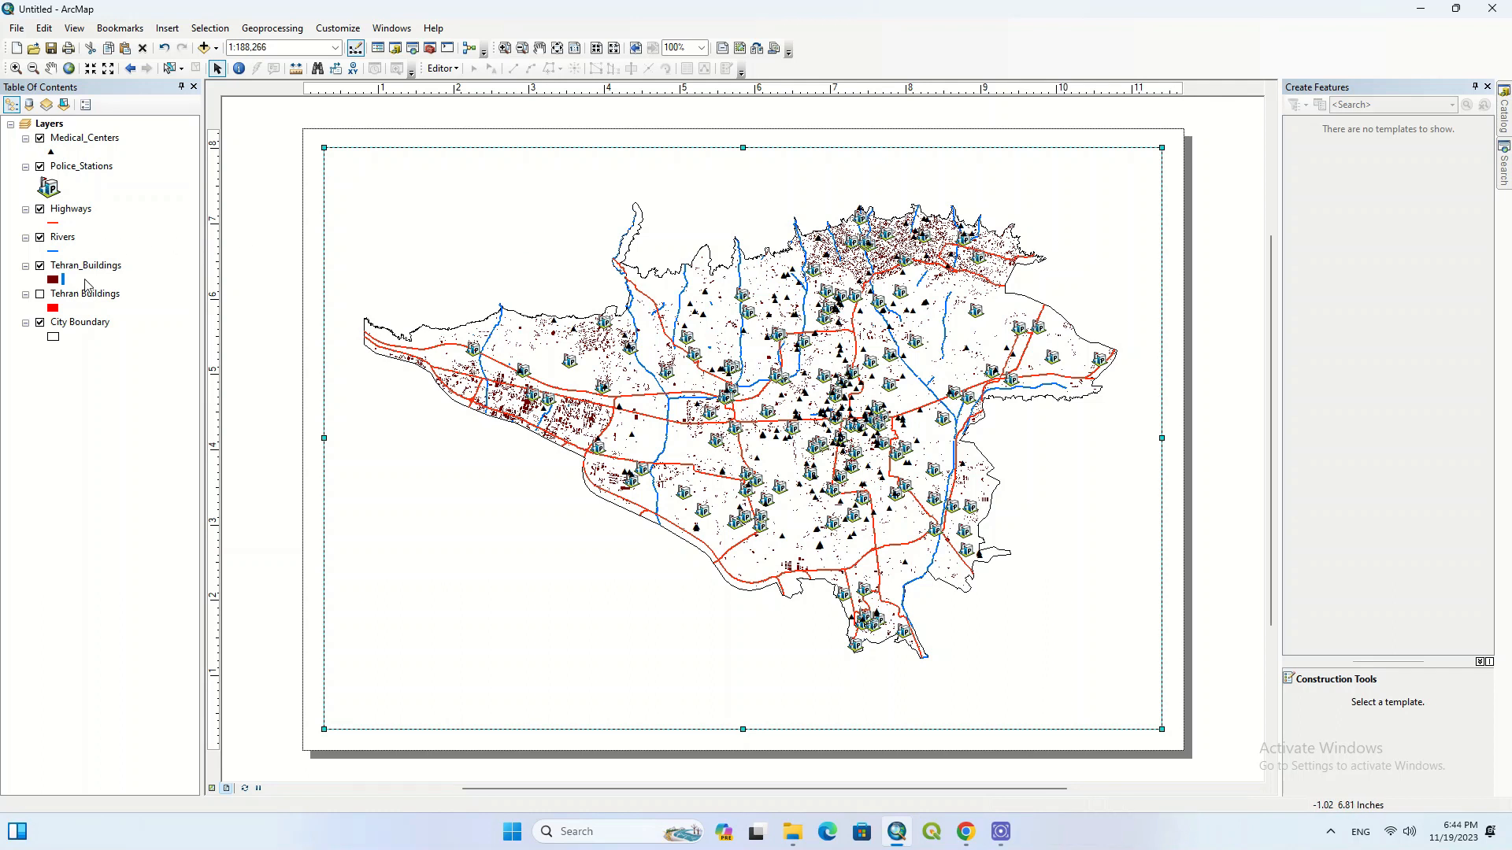
Apply a Grey 10% background to the data frame.
right_click(564, 236)
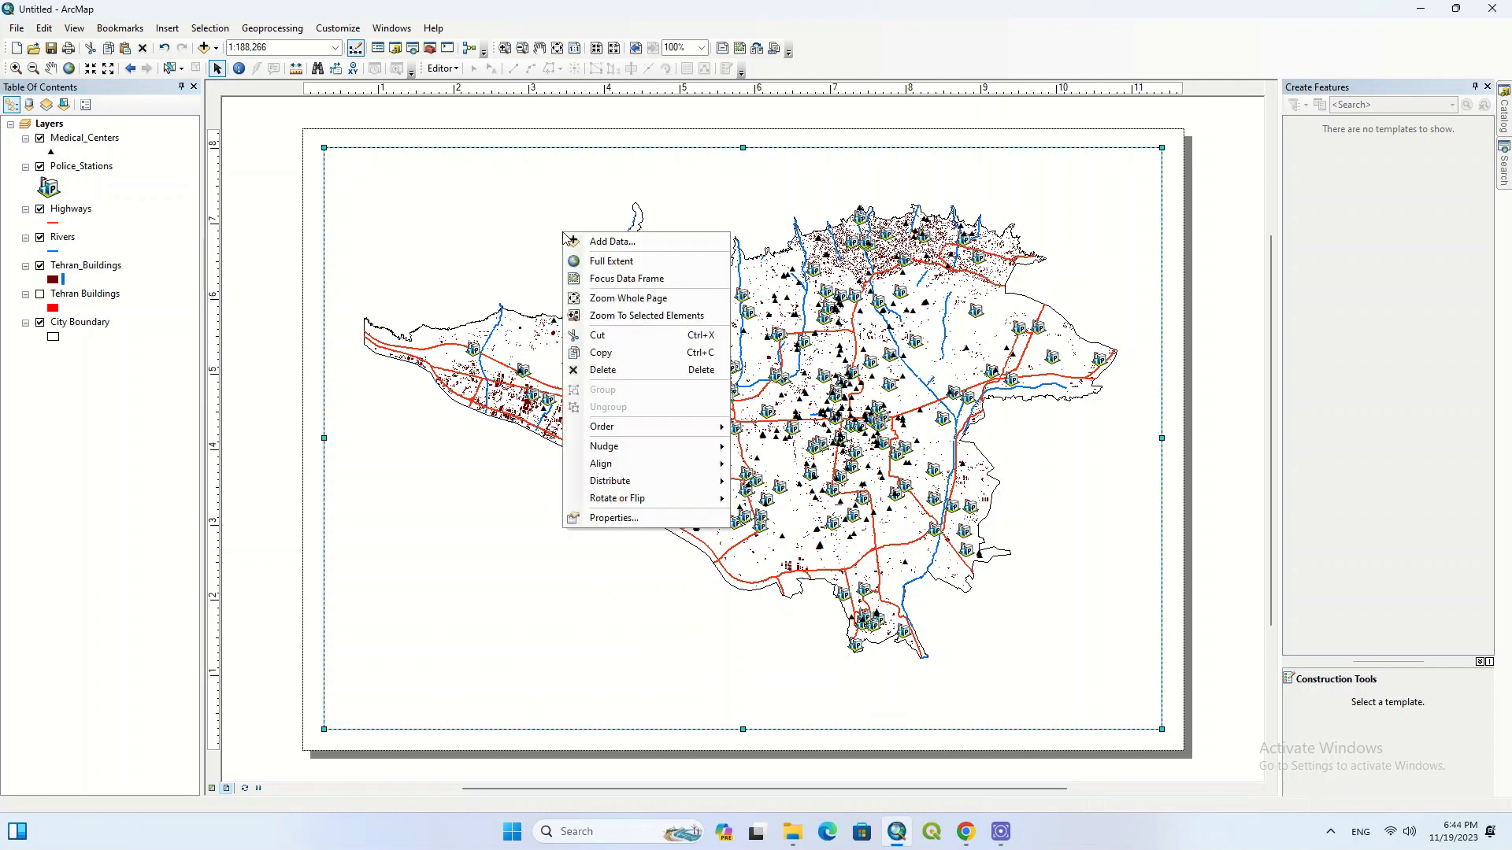
click(665, 517)
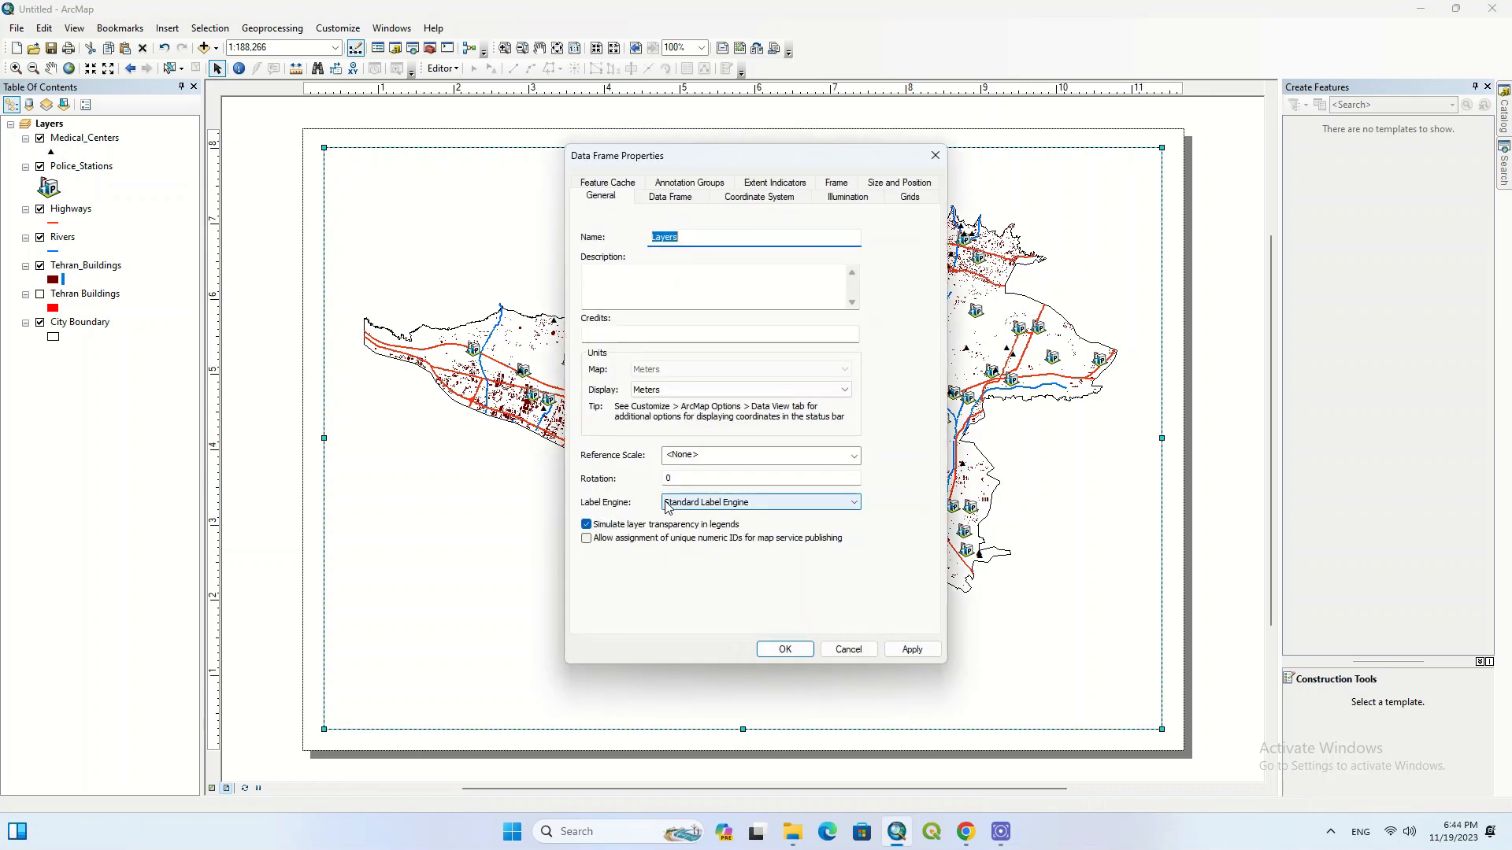
click(682, 199)
click(743, 200)
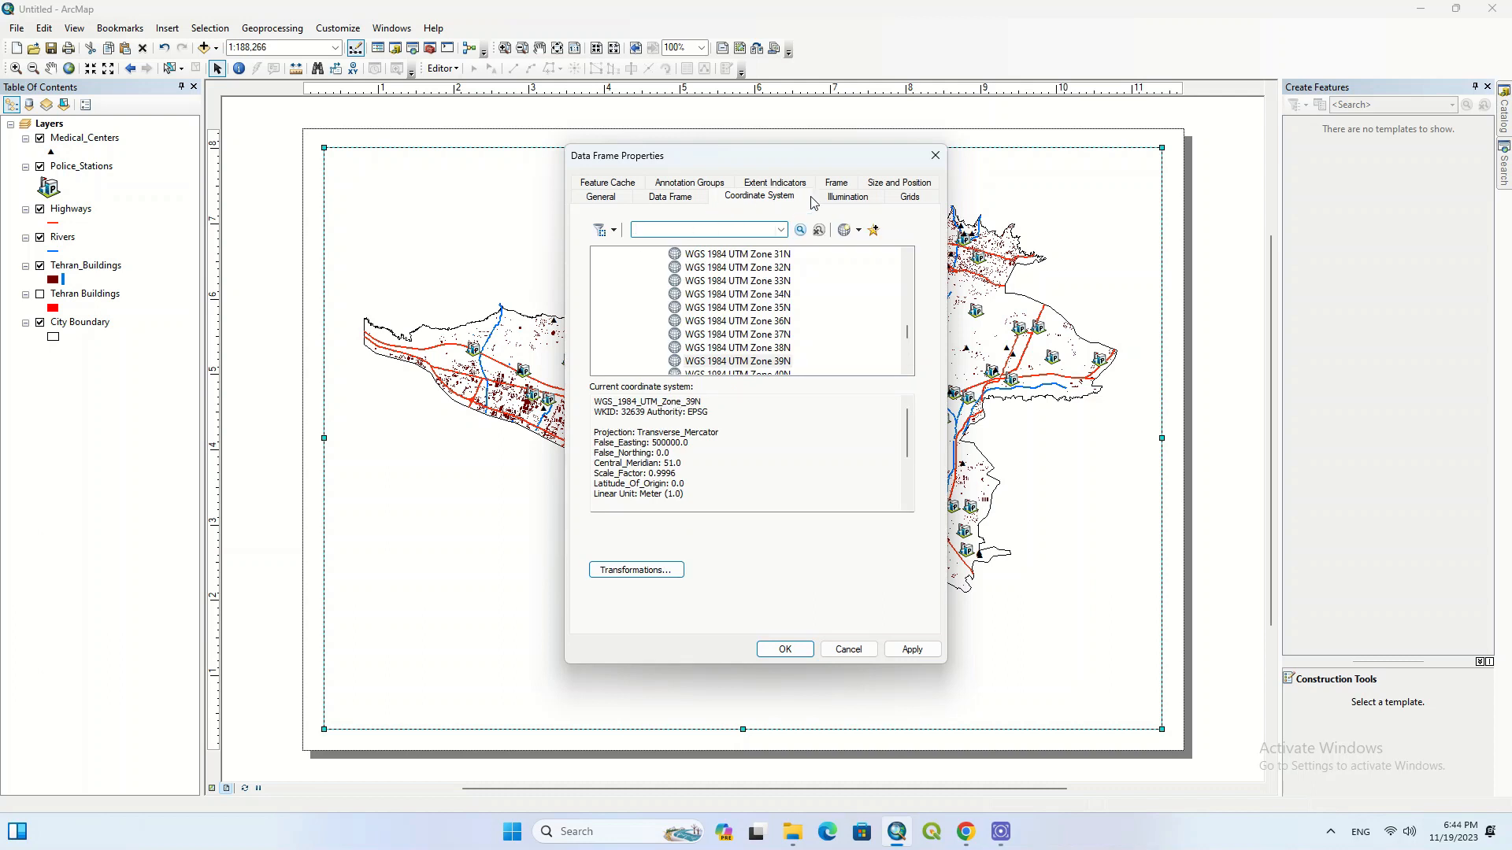
click(836, 185)
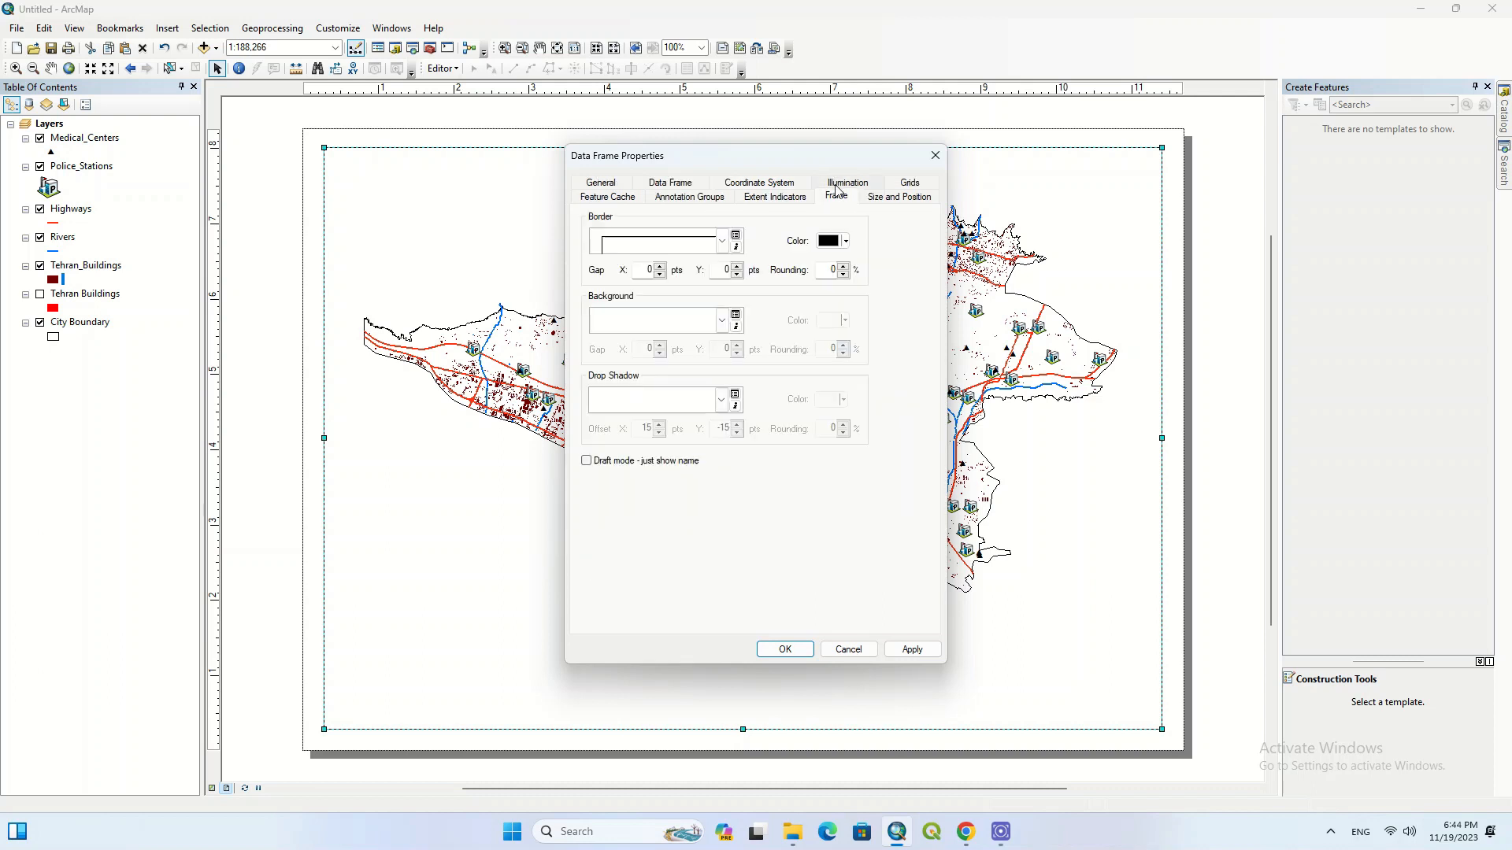
click(655, 324)
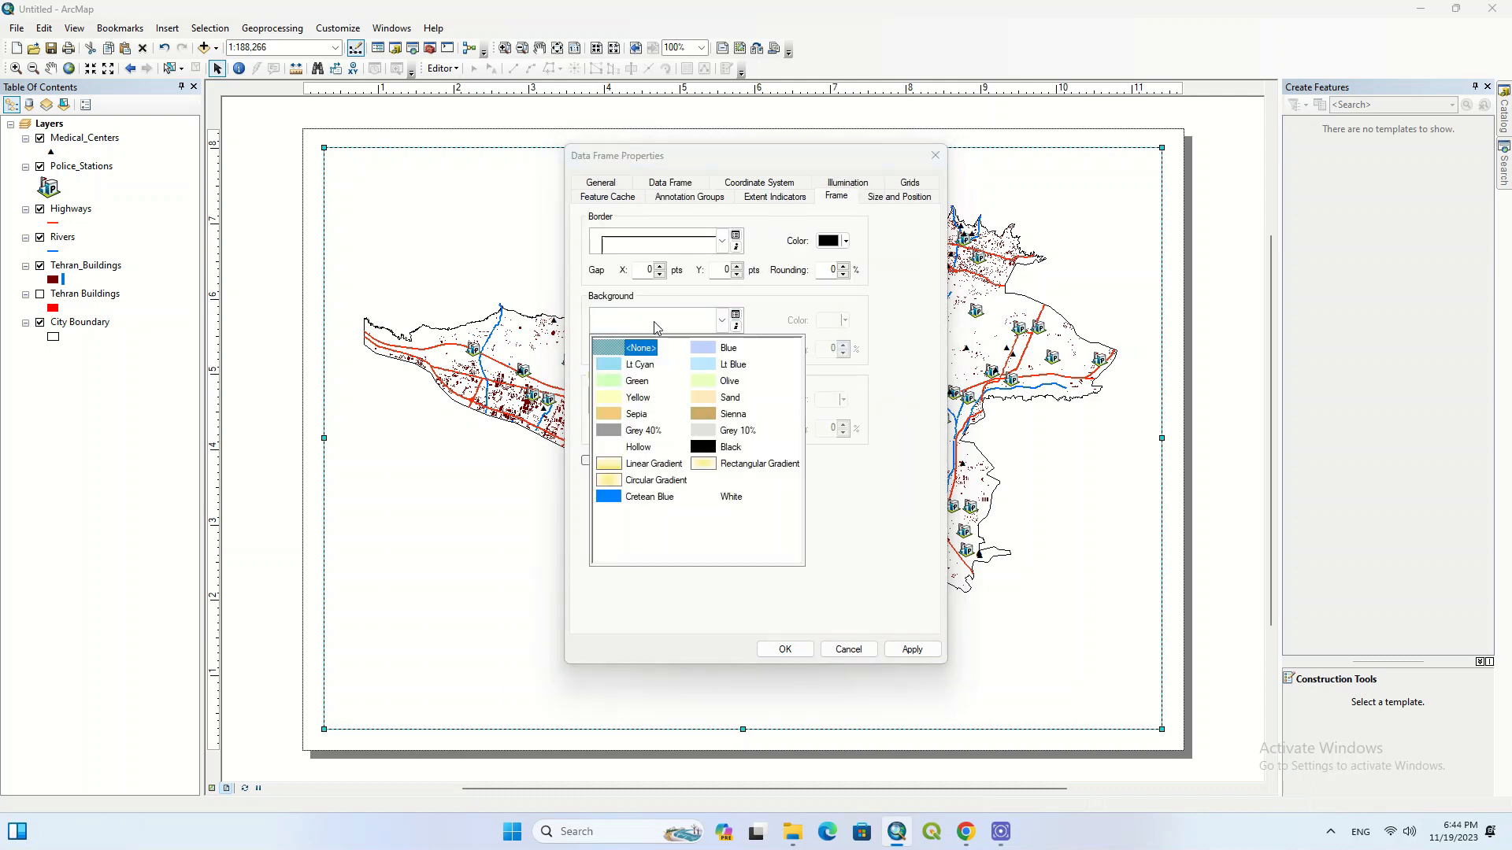
click(719, 432)
click(908, 650)
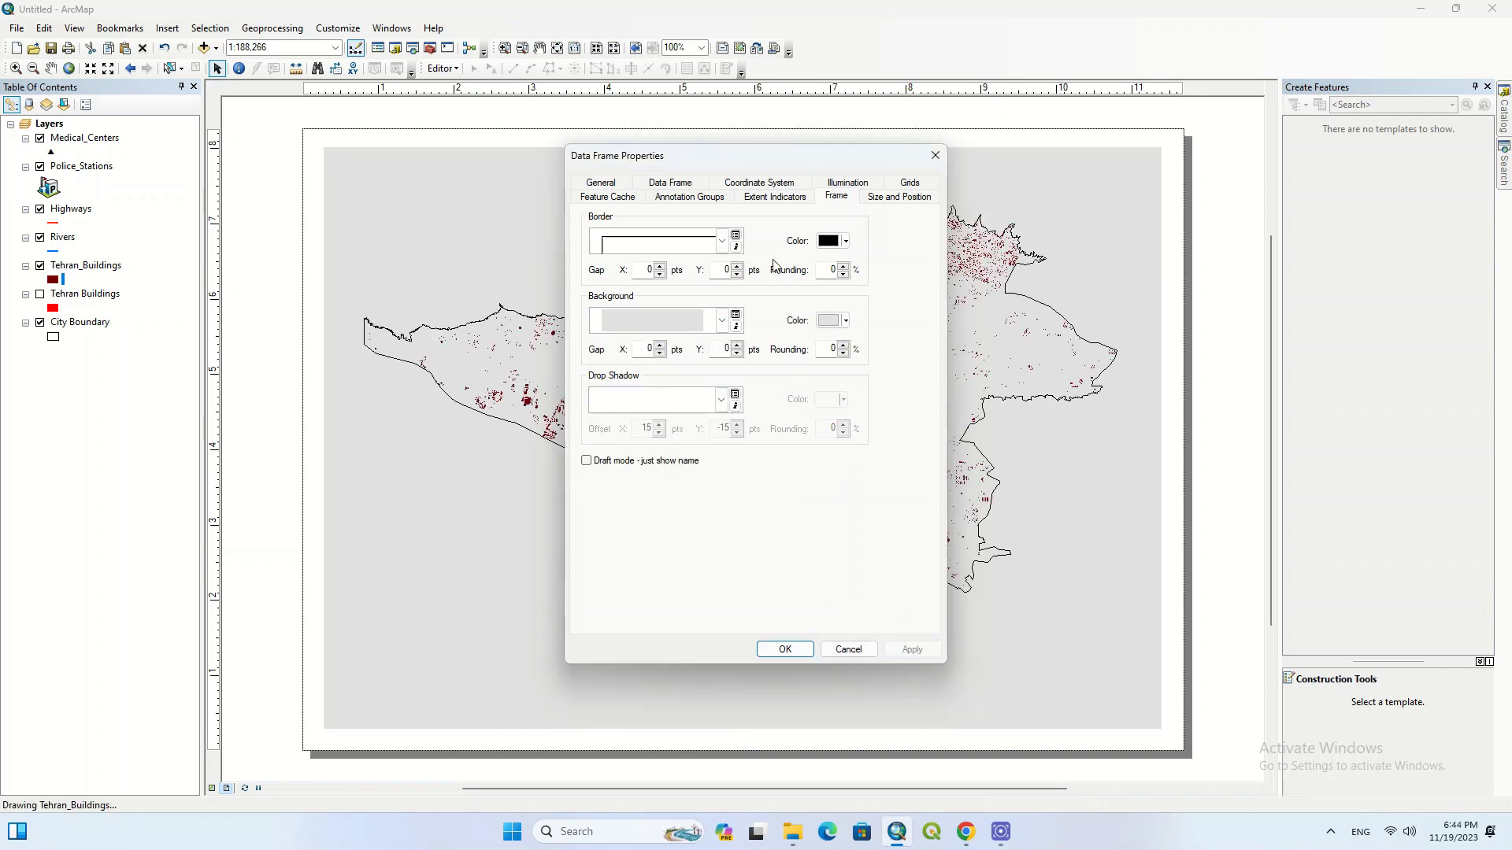
Try a yellow gradient background on the data frame.
drag(747, 161, 346, 144)
click(275, 307)
click(235, 463)
click(511, 632)
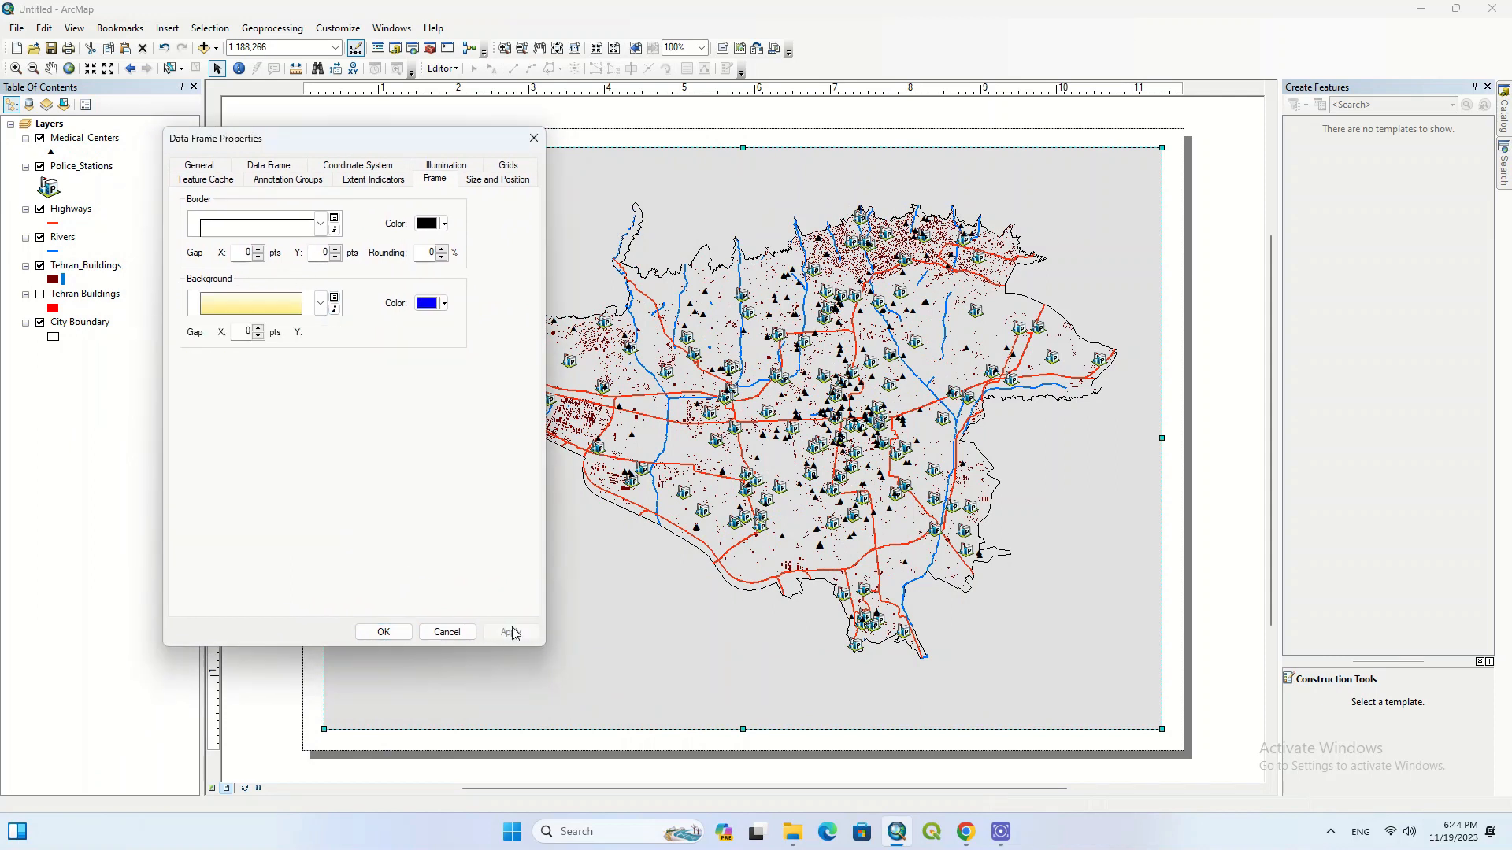
click(244, 303)
click(239, 467)
click(510, 632)
Remove the data frame's background fill and close its properties.
click(284, 306)
click(209, 325)
click(496, 634)
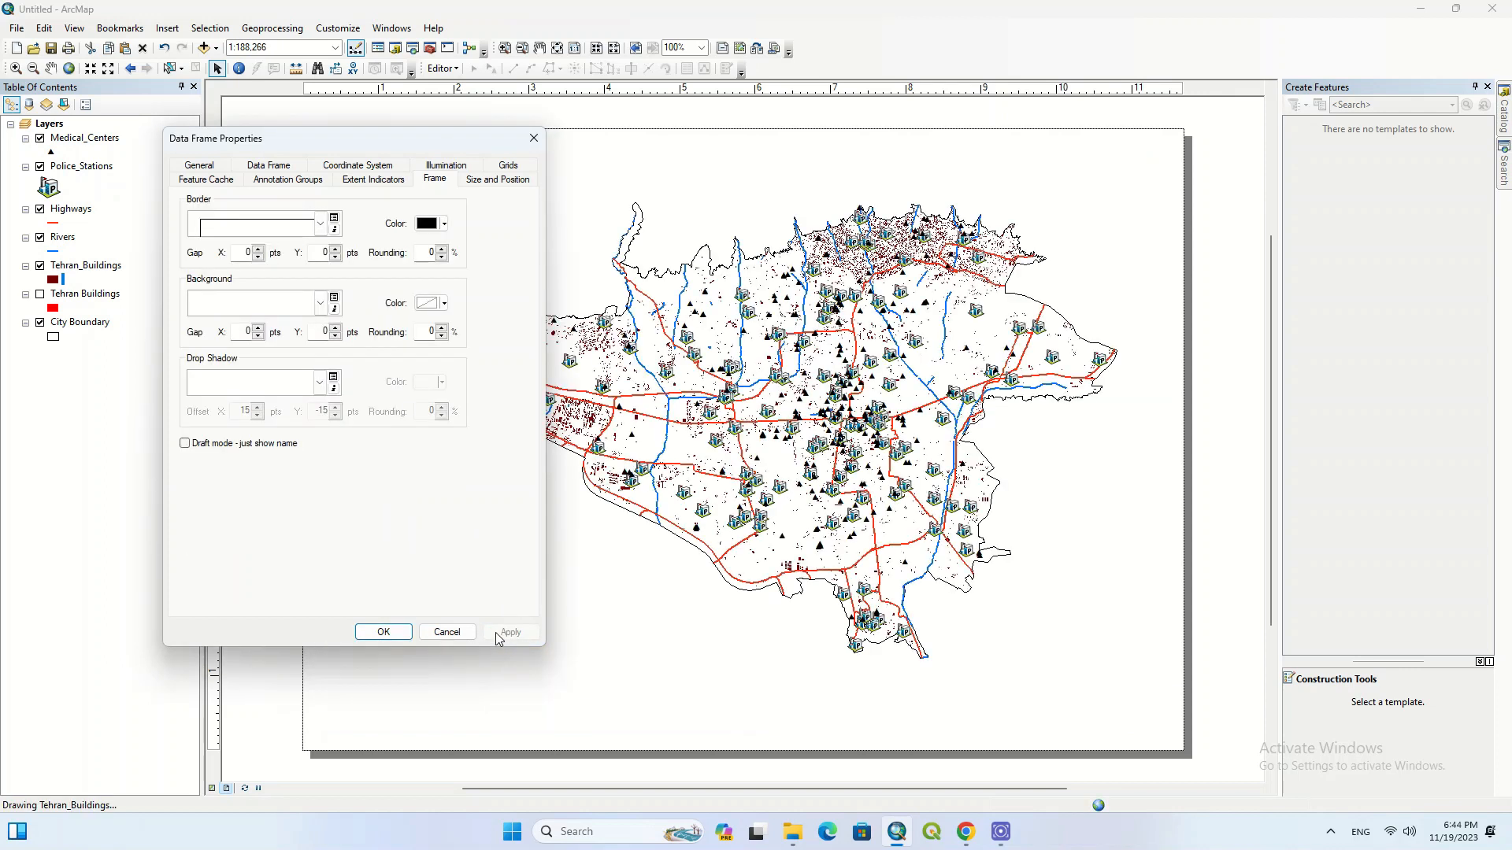
click(384, 632)
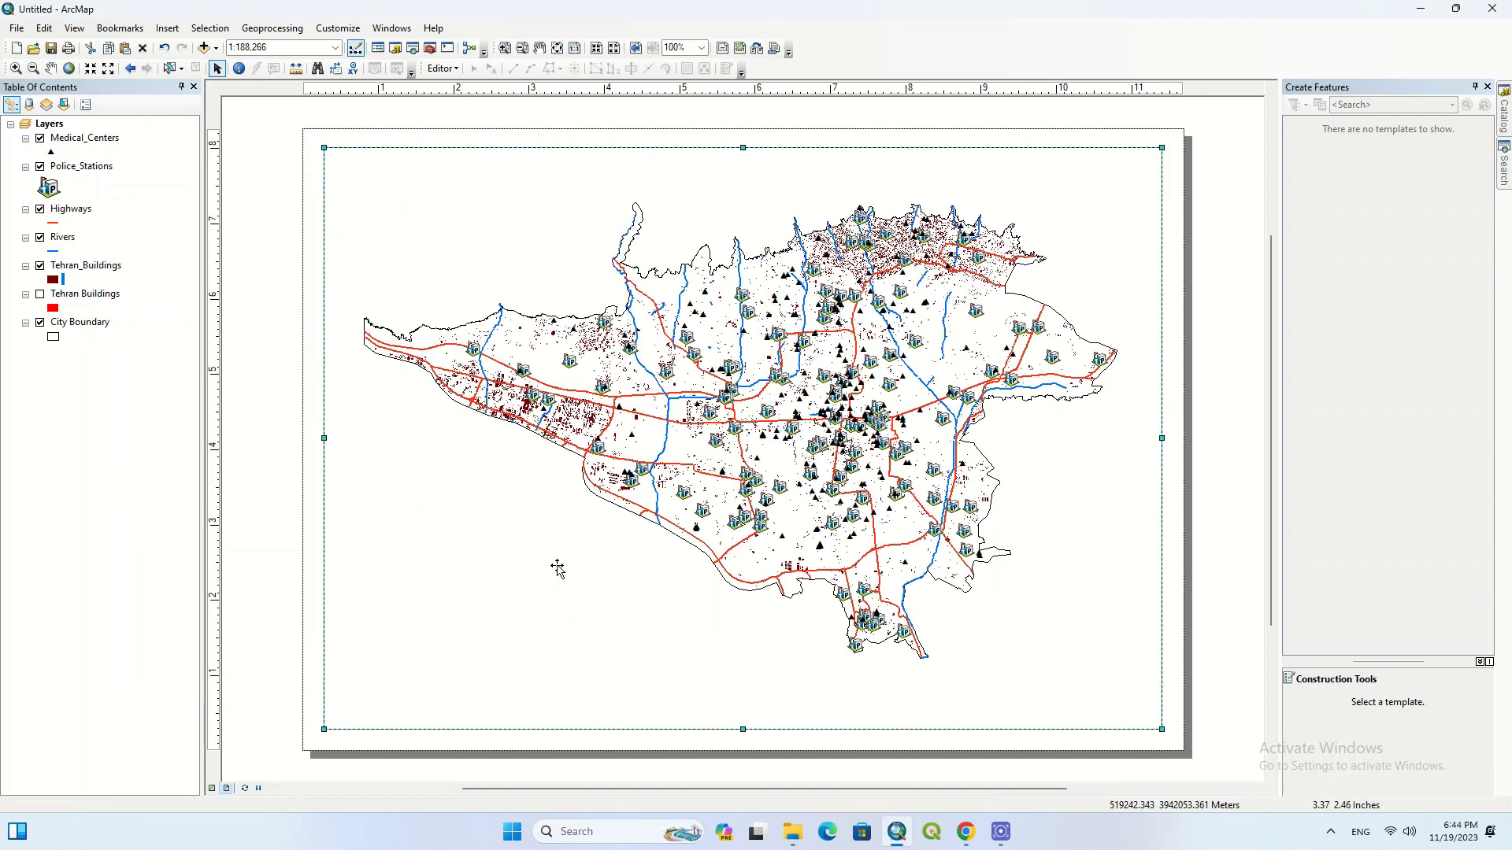
Add a labels-only graticule to the data frame with parallels every 30 seconds and meridians every 10 minutes.
right_click(434, 410)
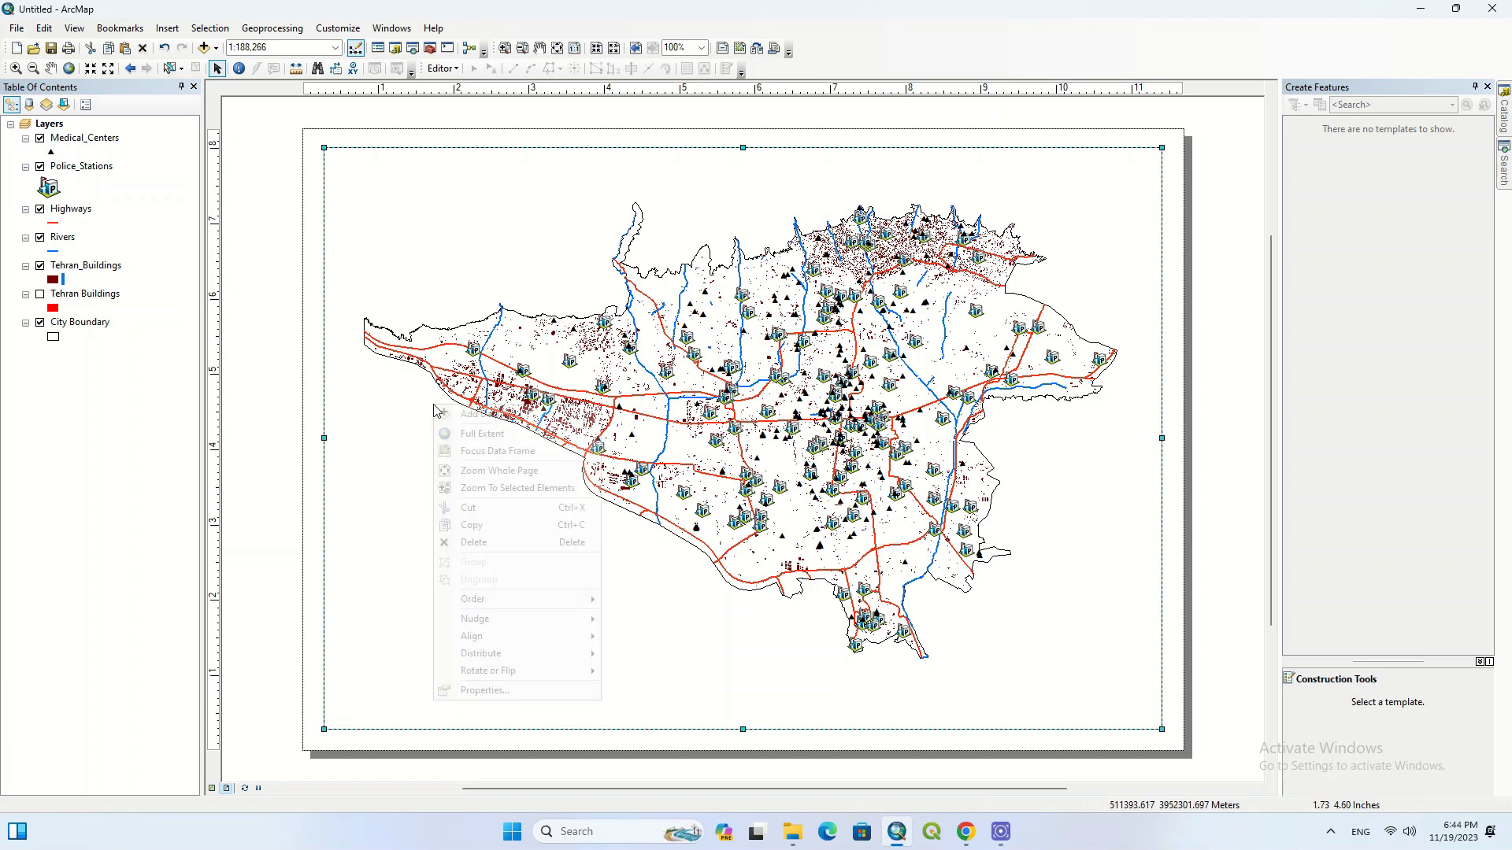
click(477, 691)
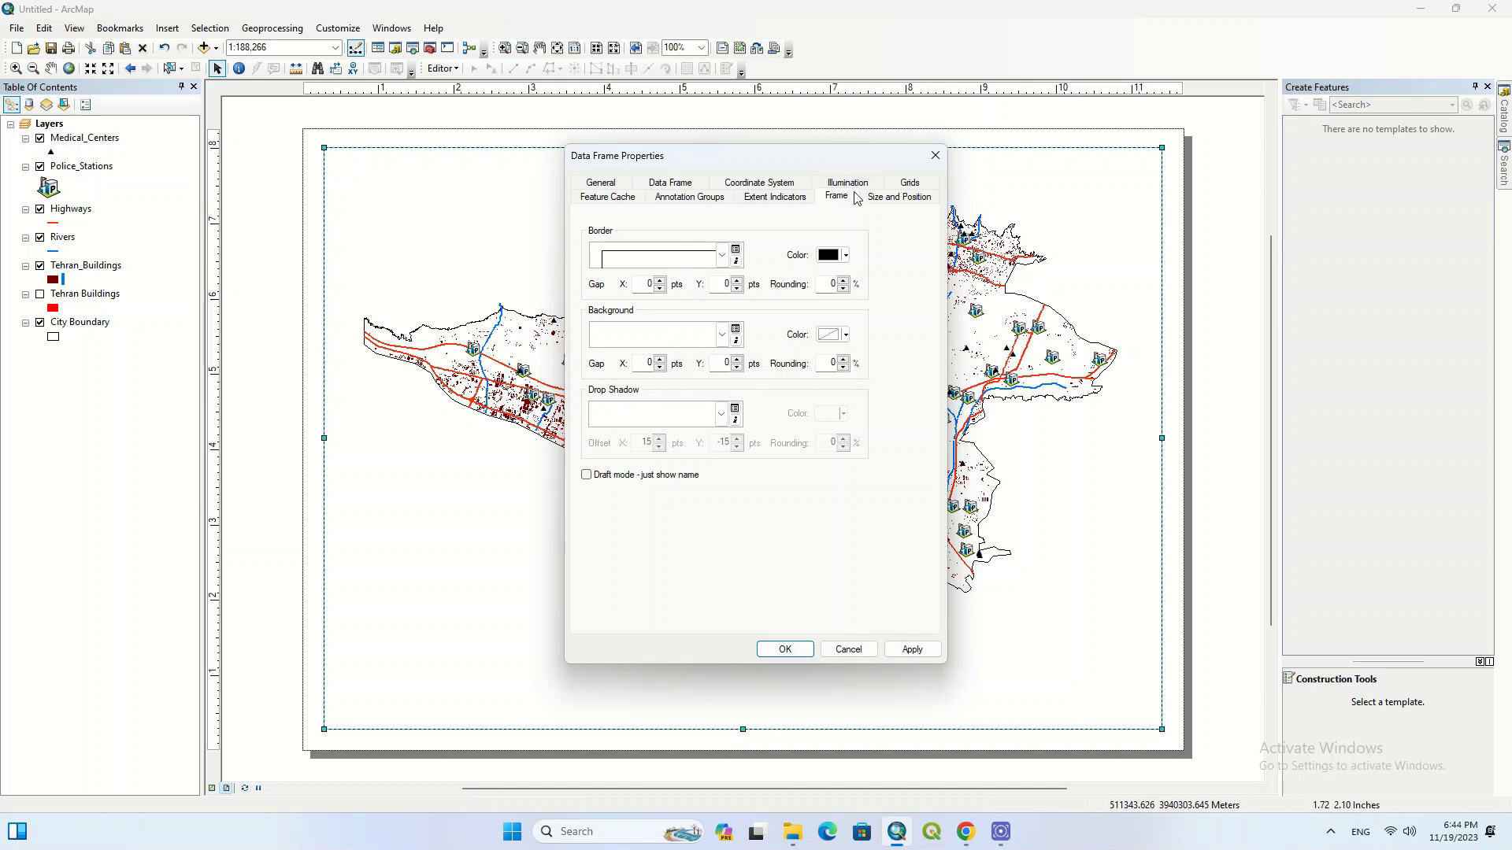
click(911, 183)
click(854, 247)
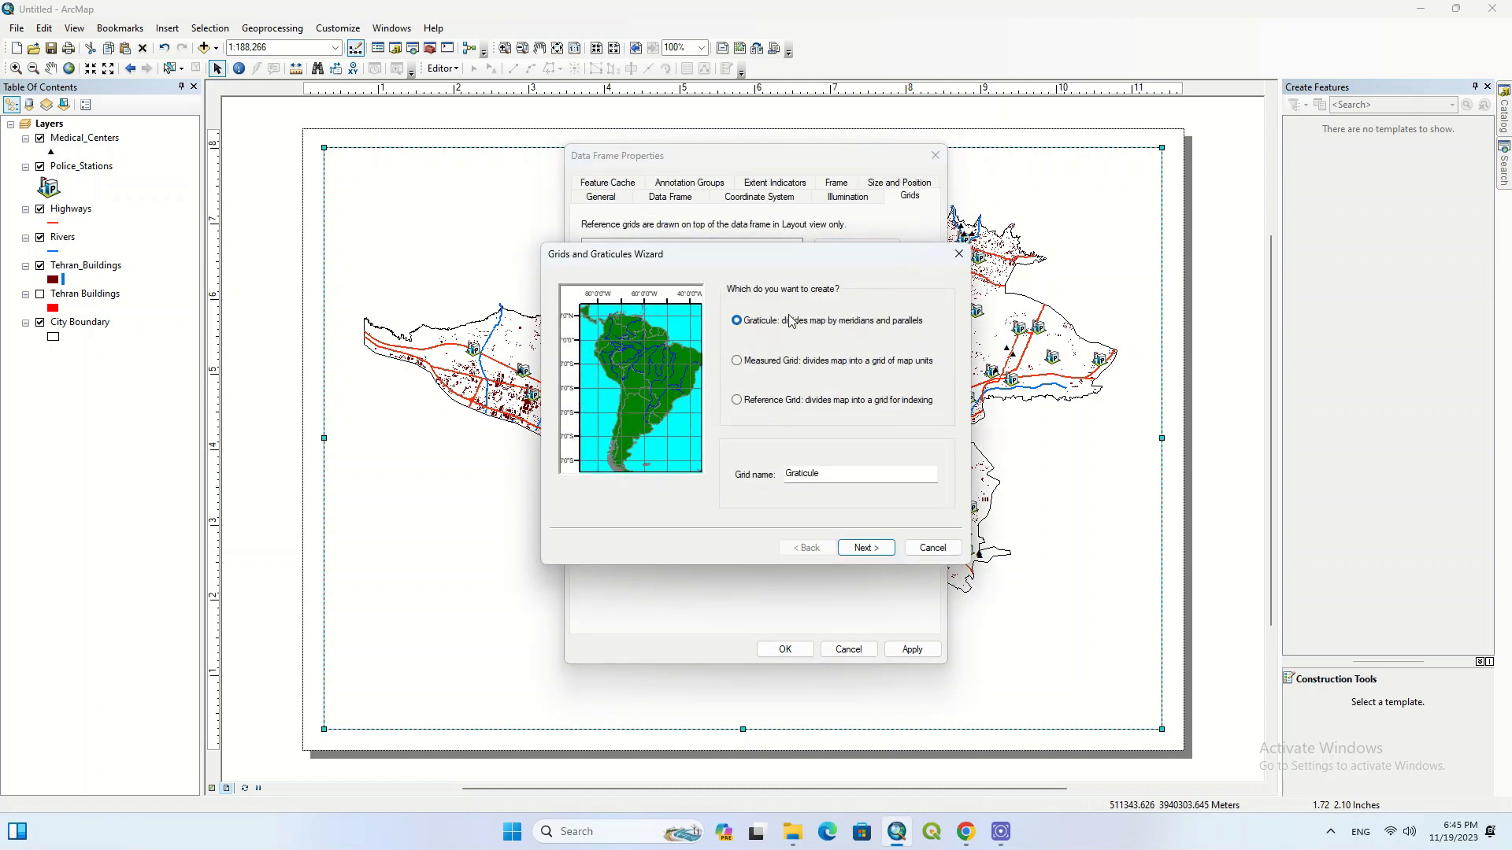
click(866, 548)
click(767, 310)
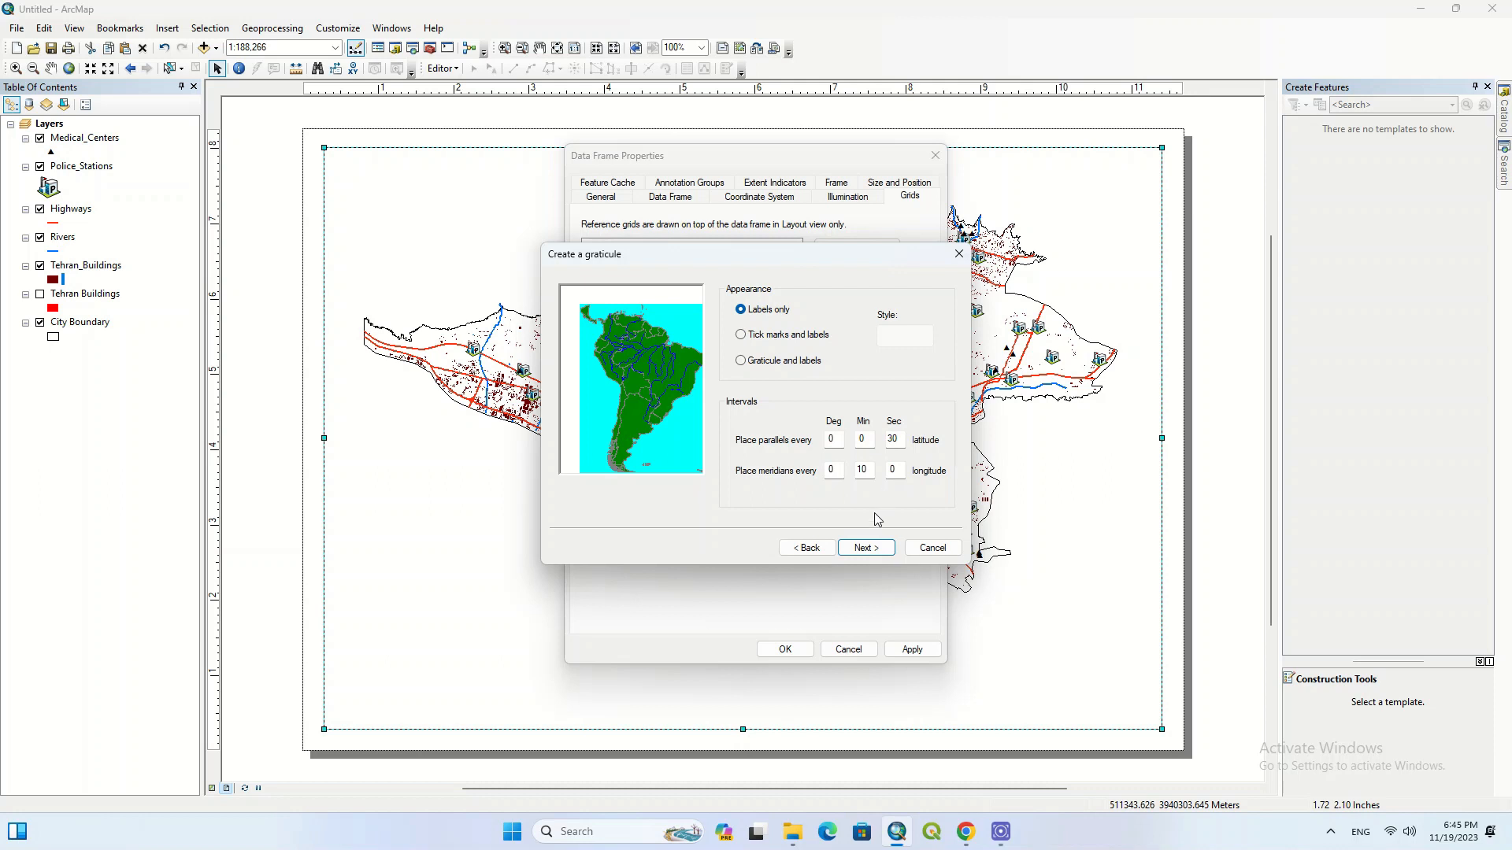
click(868, 551)
click(868, 551)
click(867, 551)
click(906, 650)
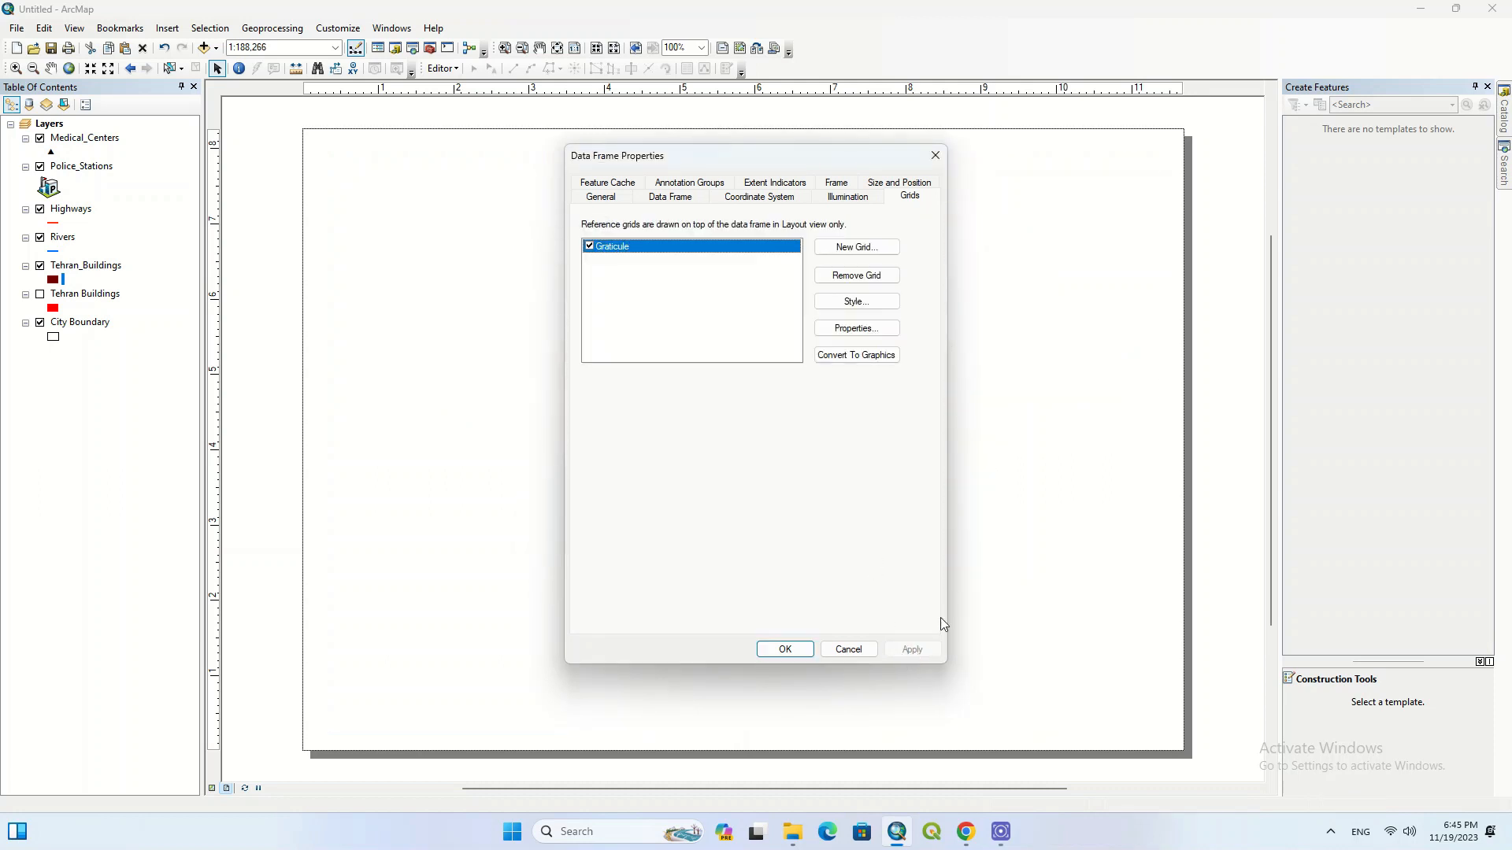
drag(794, 168, 763, 281)
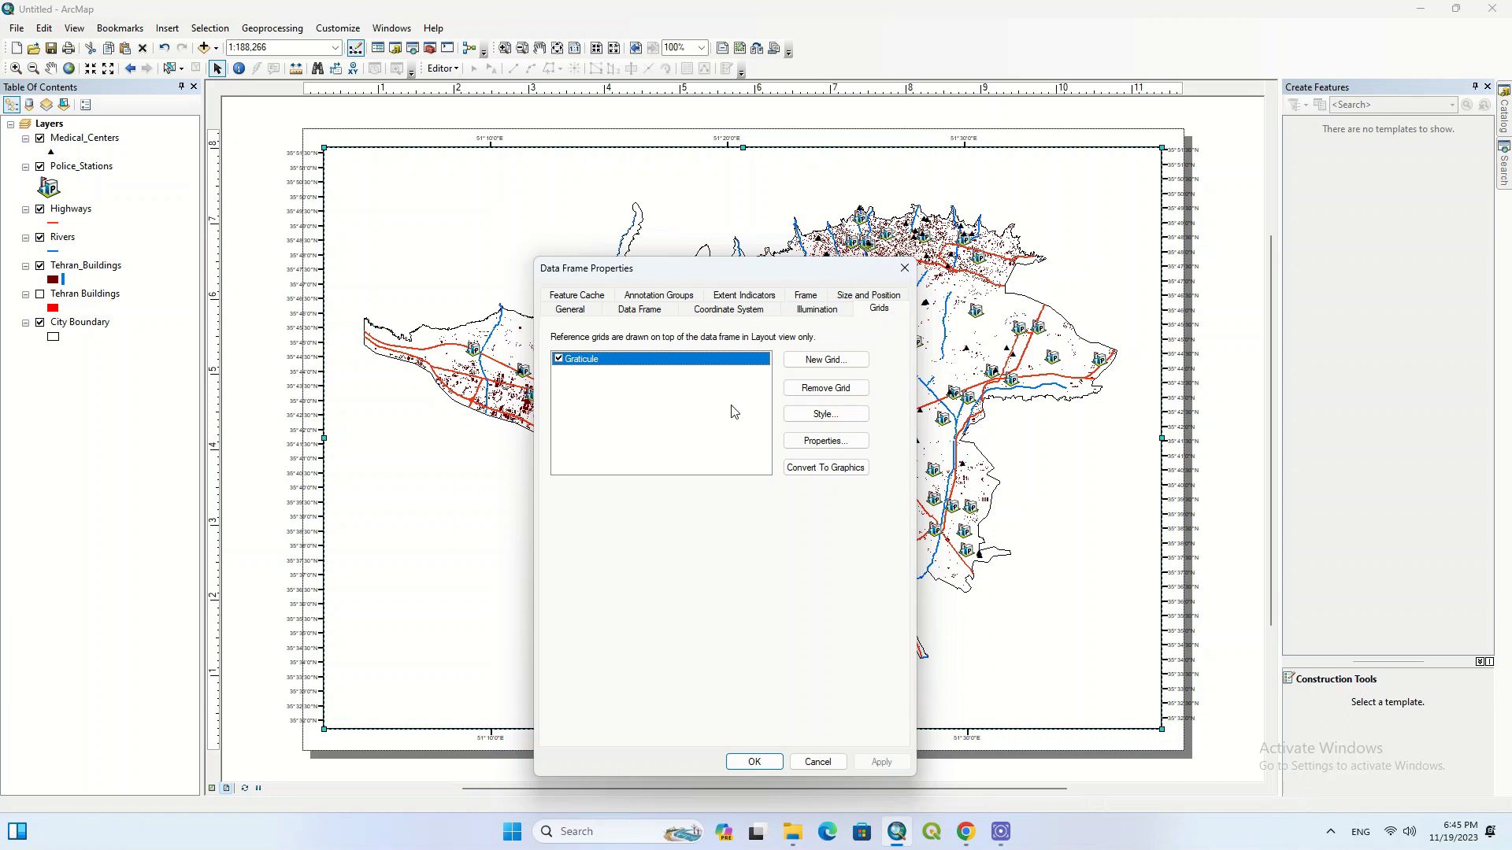
Replace the graticule with a labels-only one that has parallels every 9 minutes 30 seconds and meridians every 10 minutes.
click(825, 387)
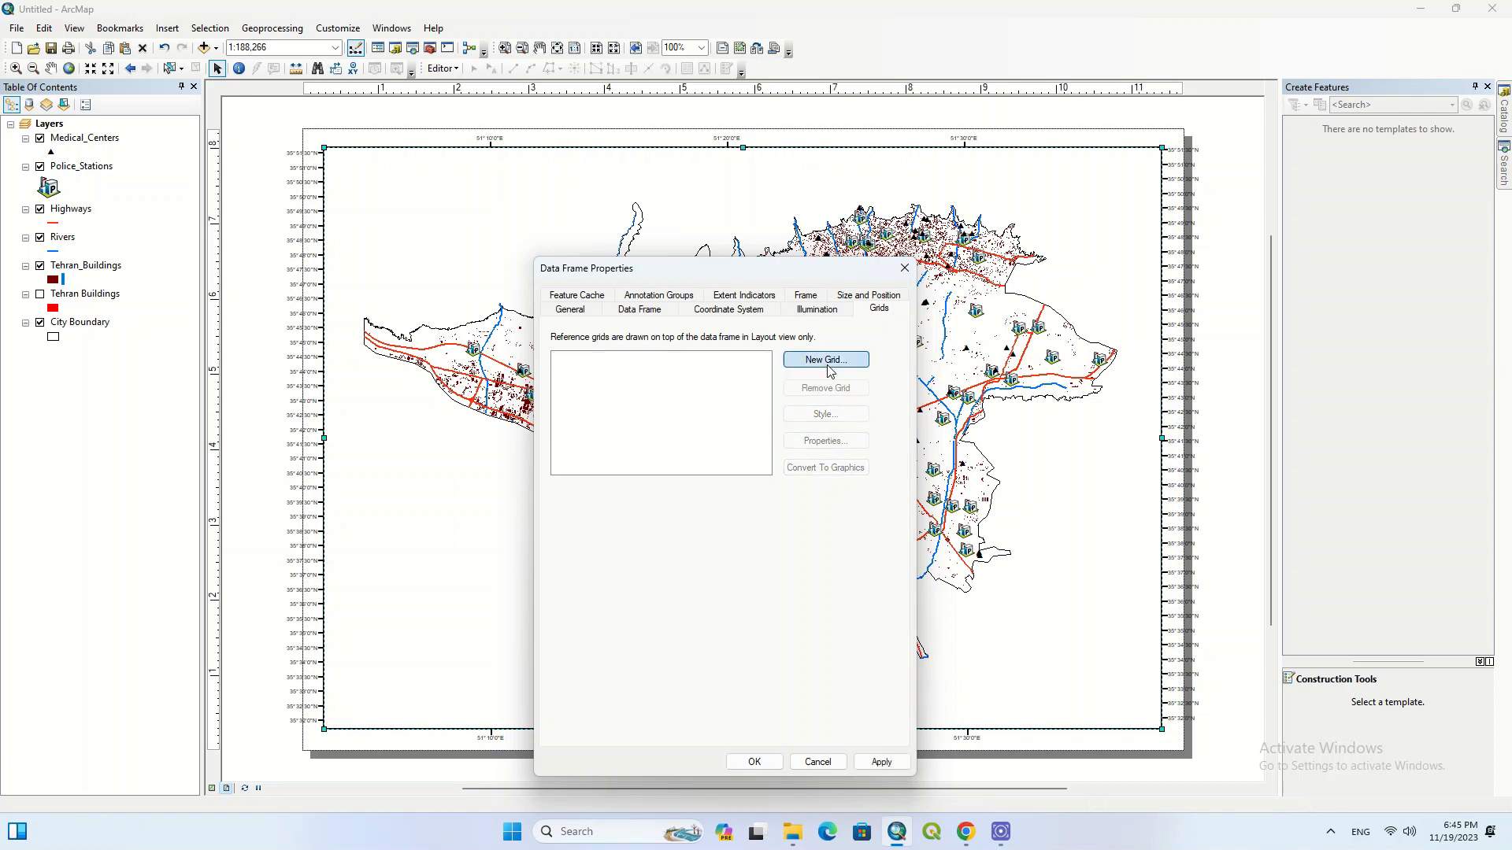
click(828, 362)
click(835, 660)
click(734, 423)
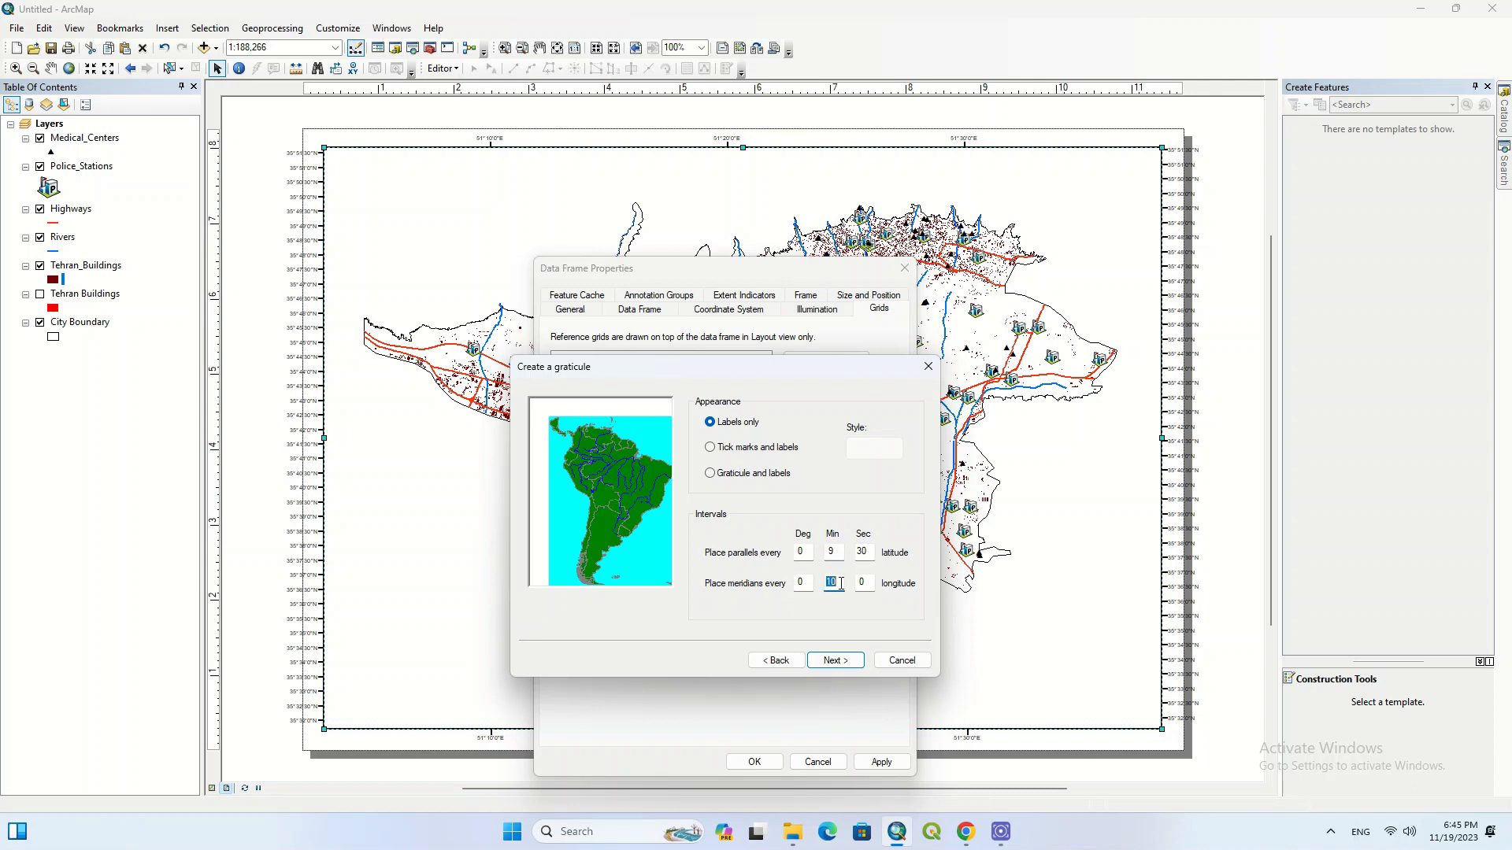
click(841, 661)
click(850, 663)
click(854, 666)
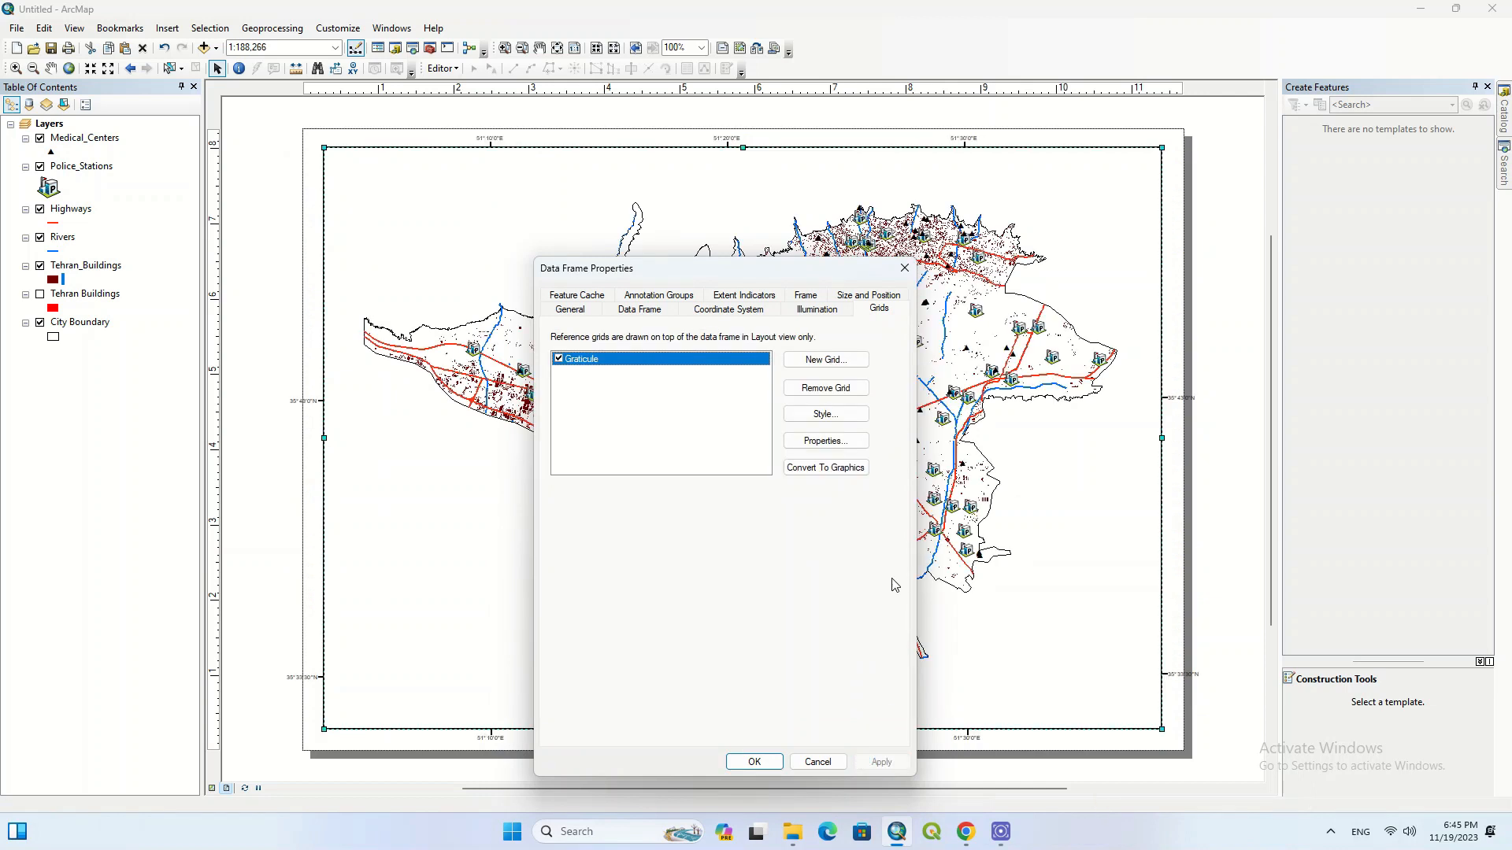
Replace the graticule again with a labels-only one that has more closely spaced parallels, and apply it.
click(825, 388)
click(825, 359)
click(739, 423)
click(835, 660)
click(835, 660)
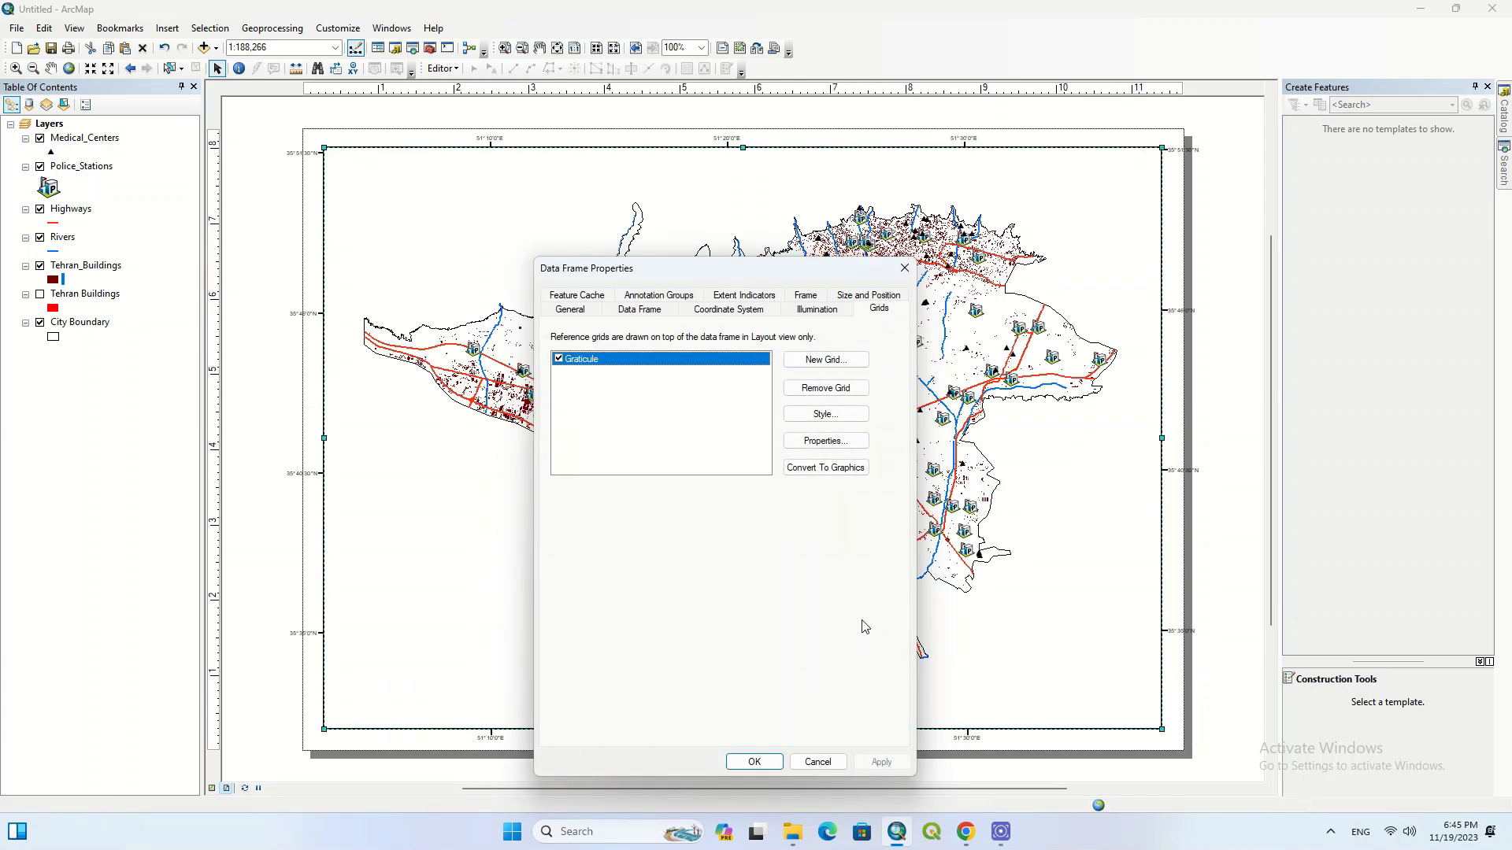
Toggle the graticule's right subdivision ticks and orient its left and right labels vertically.
click(819, 447)
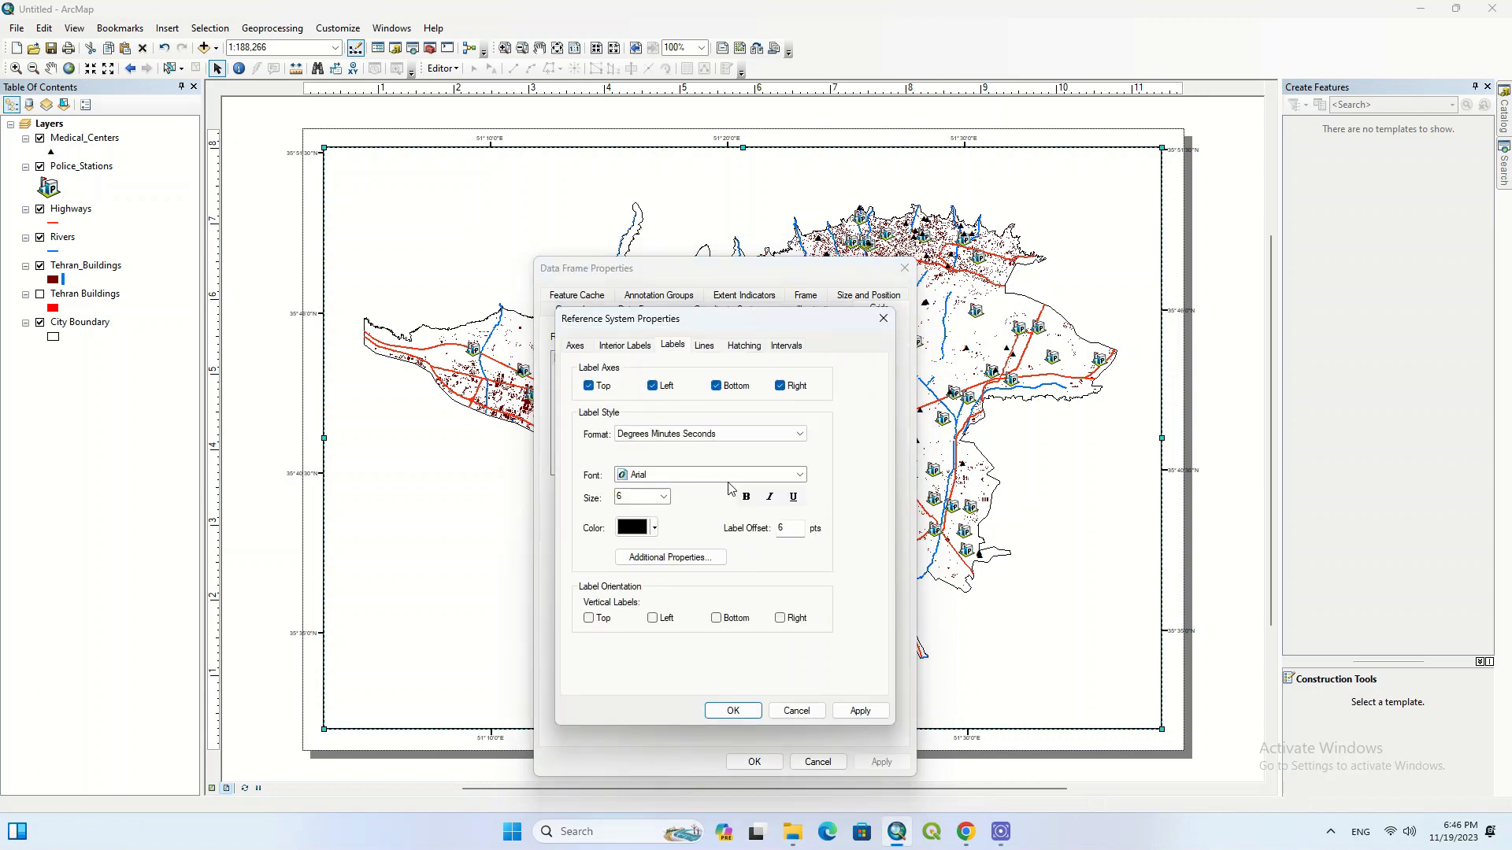
click(581, 350)
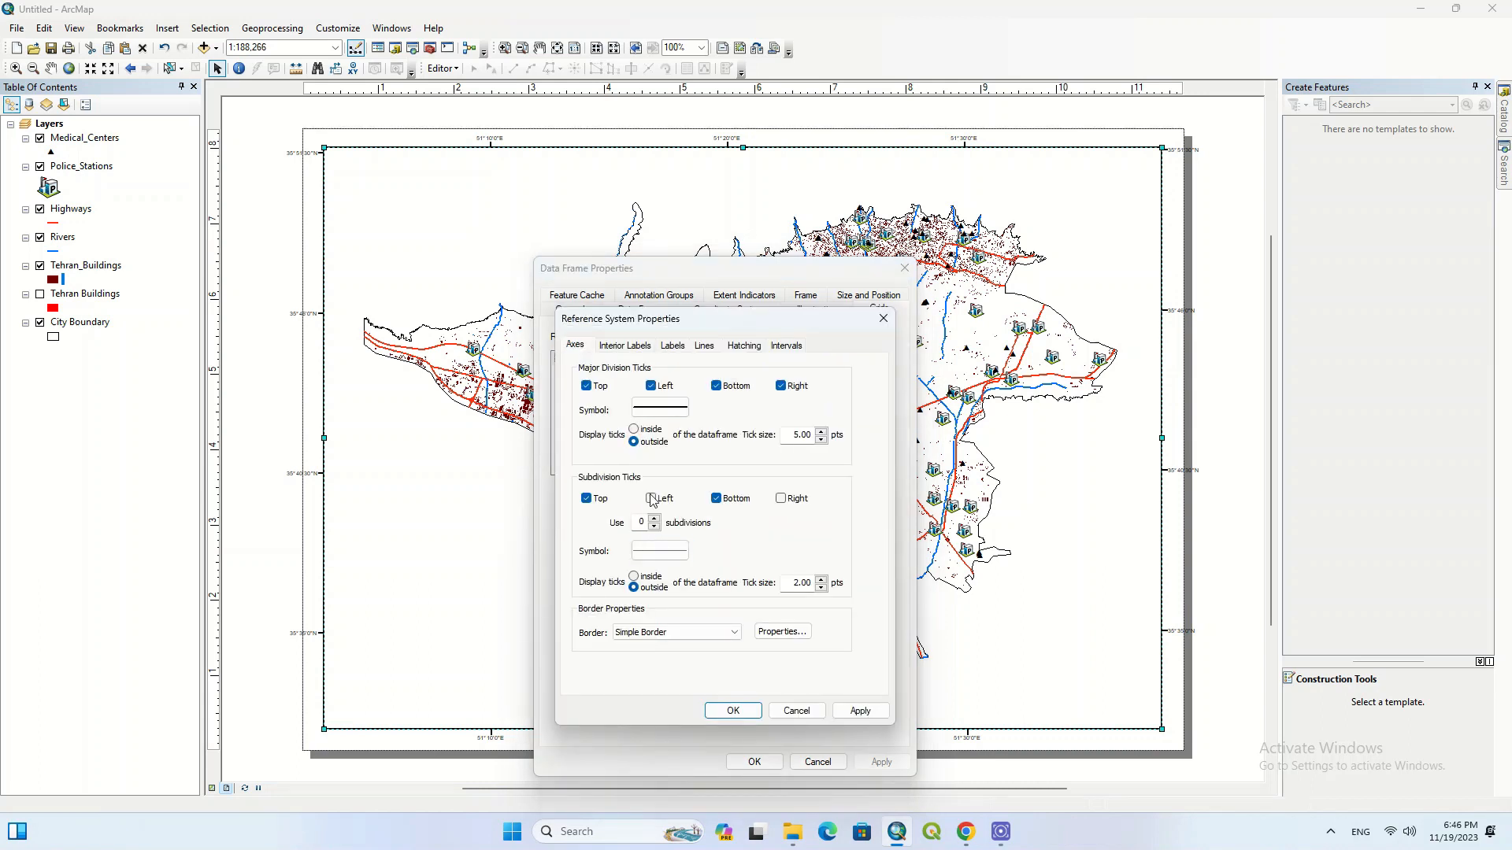
click(783, 499)
click(676, 347)
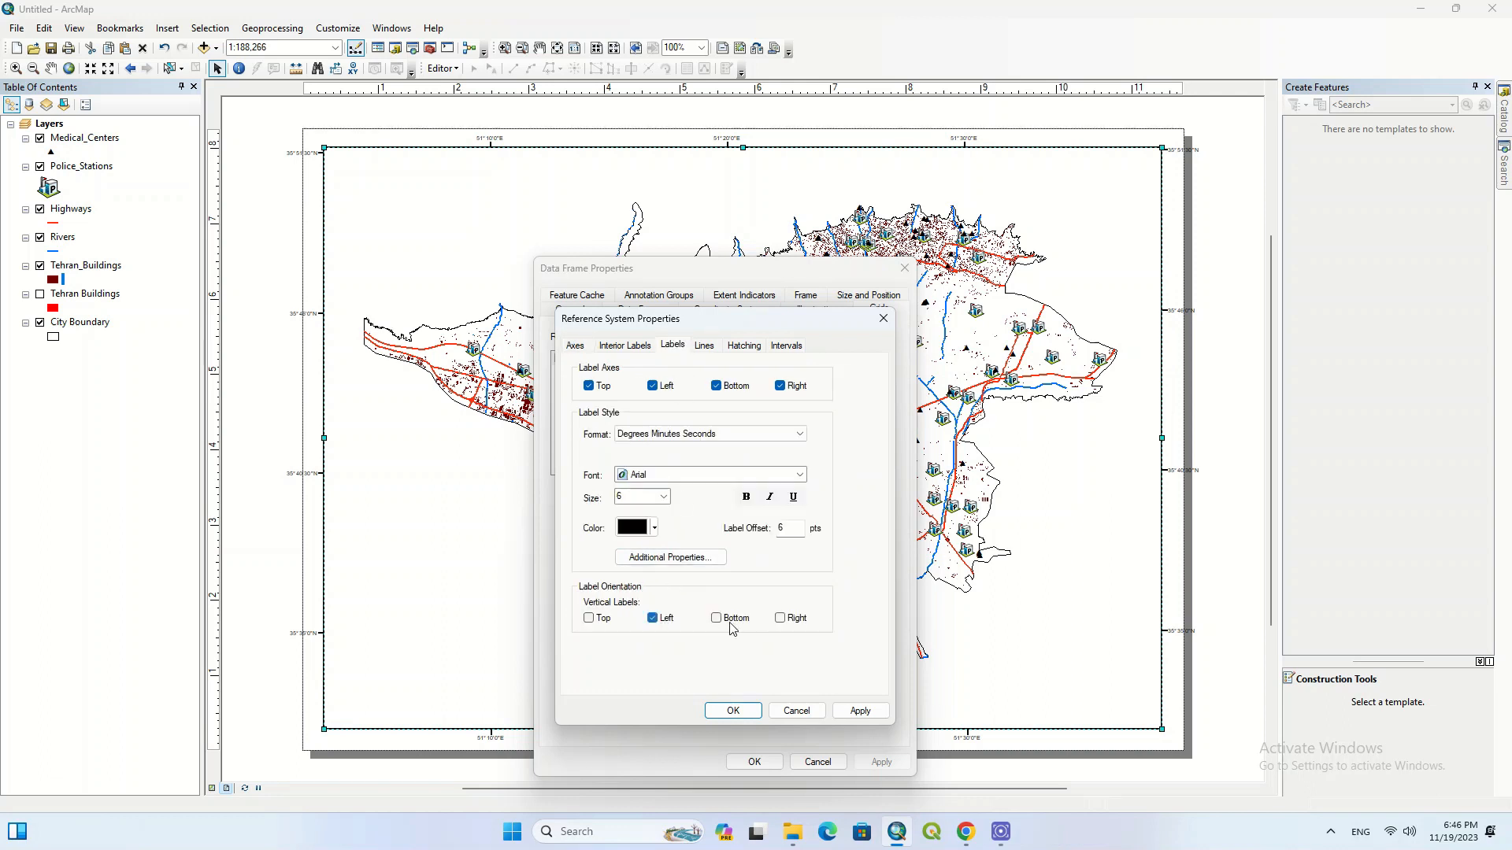
click(791, 621)
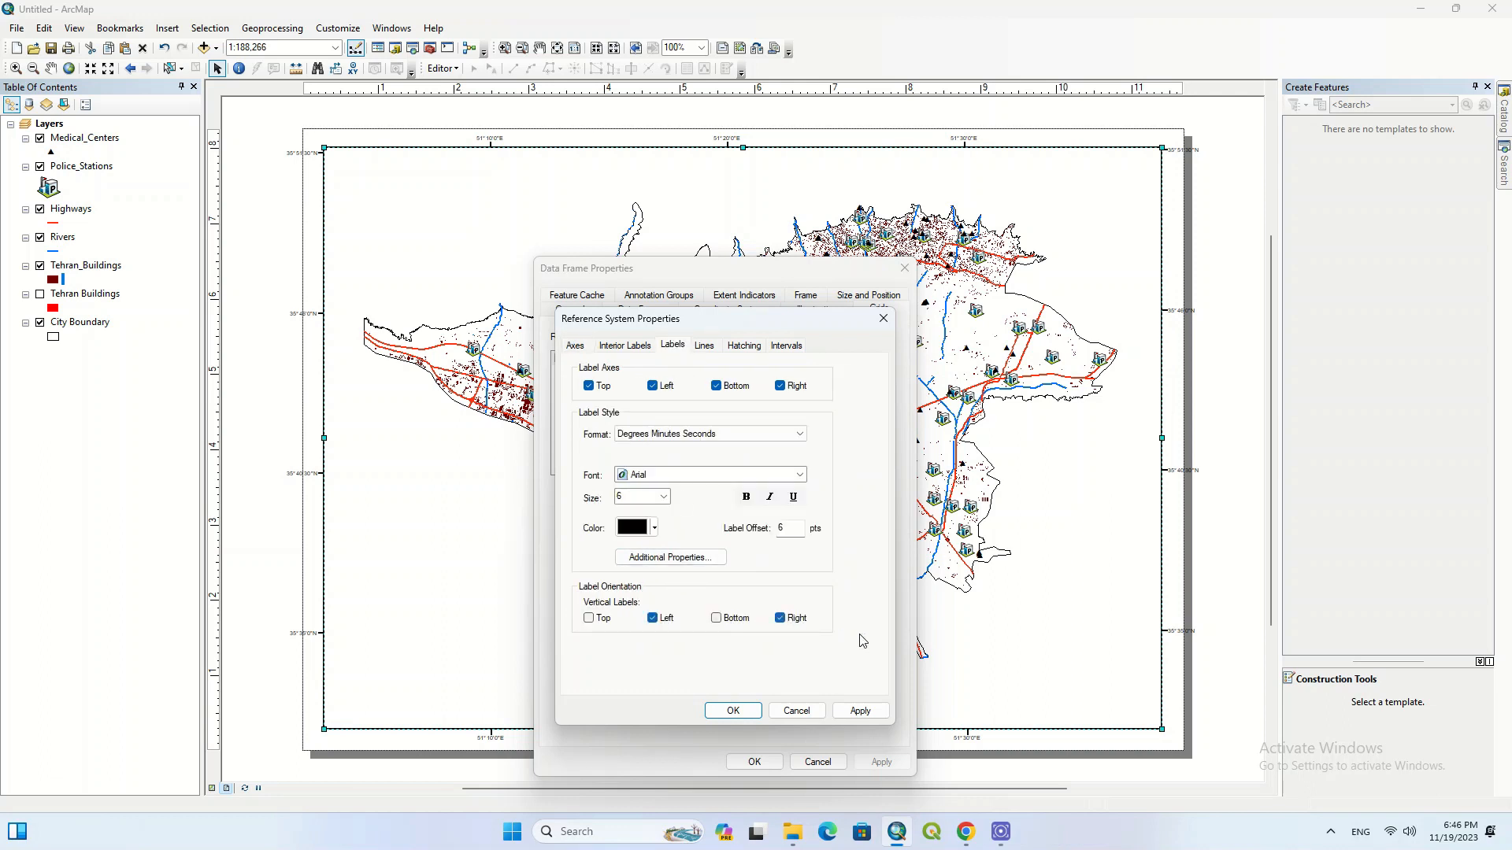
Set the graticule labels to Times New Roman, size 9, and apply the data frame properties.
click(800, 477)
text(ti)
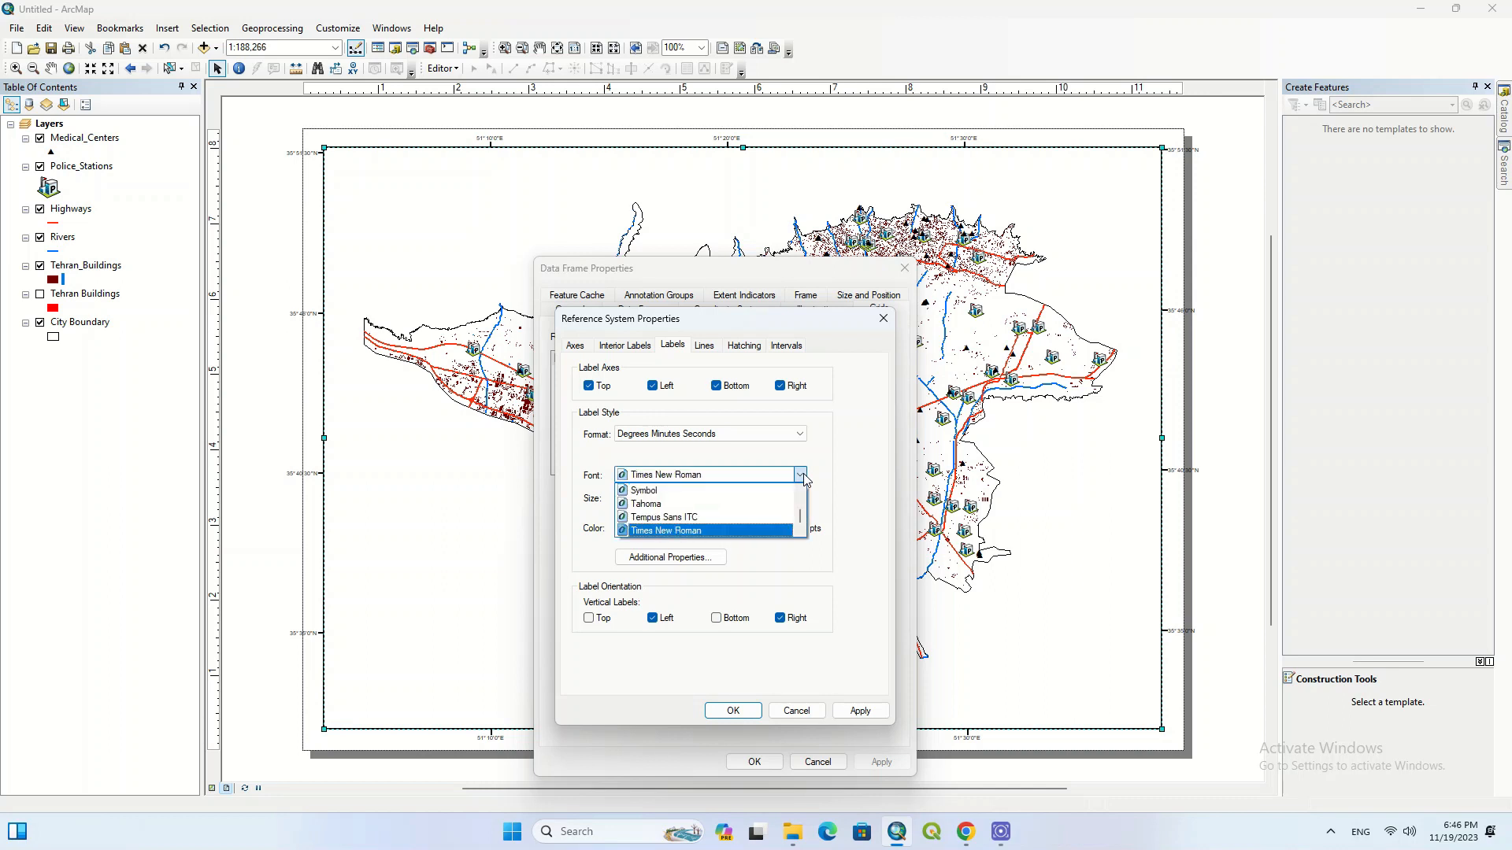
key(Return)
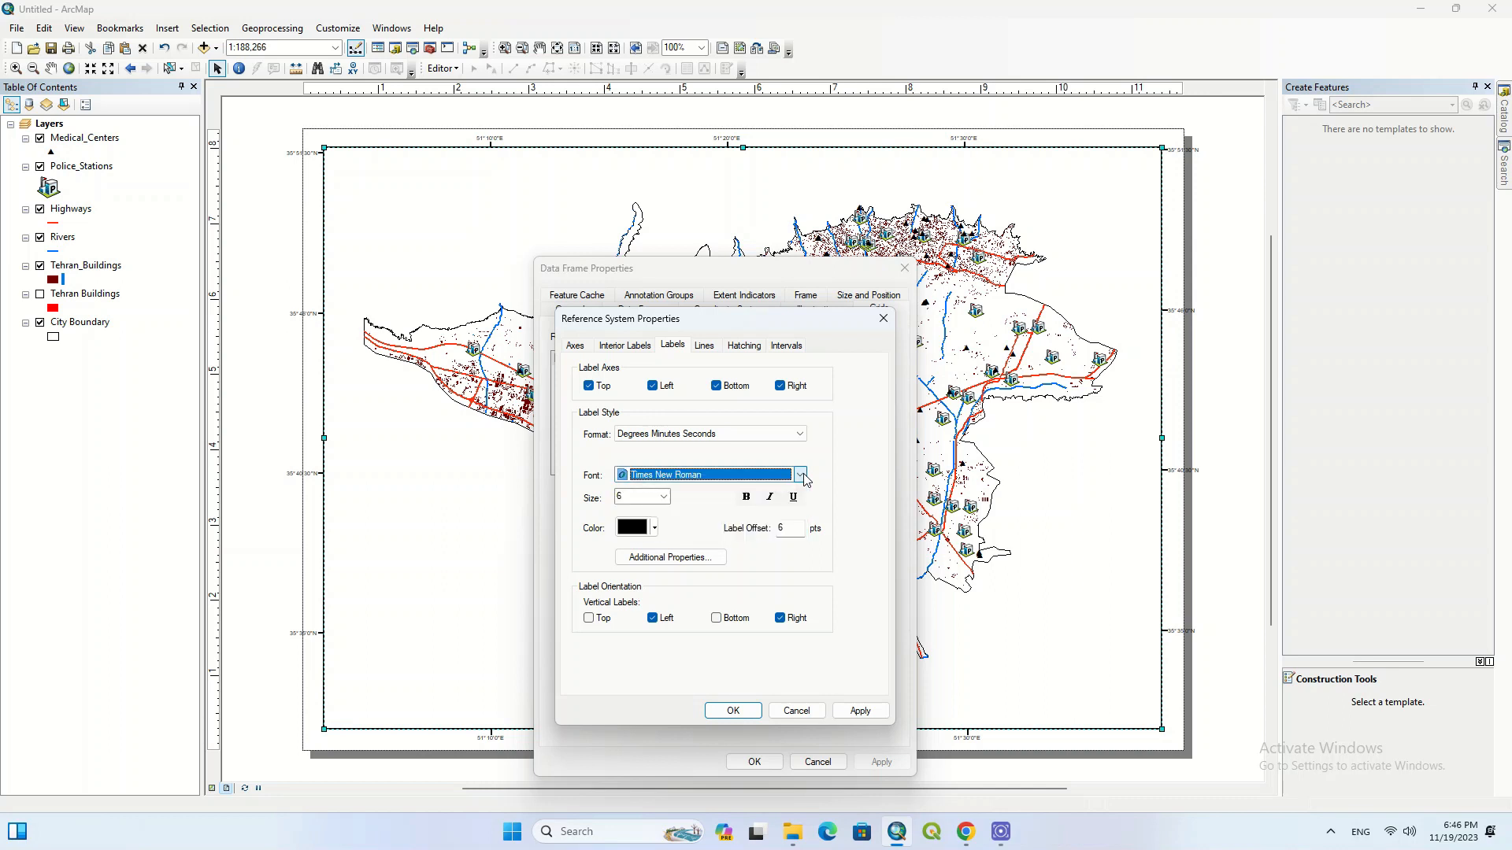
click(664, 496)
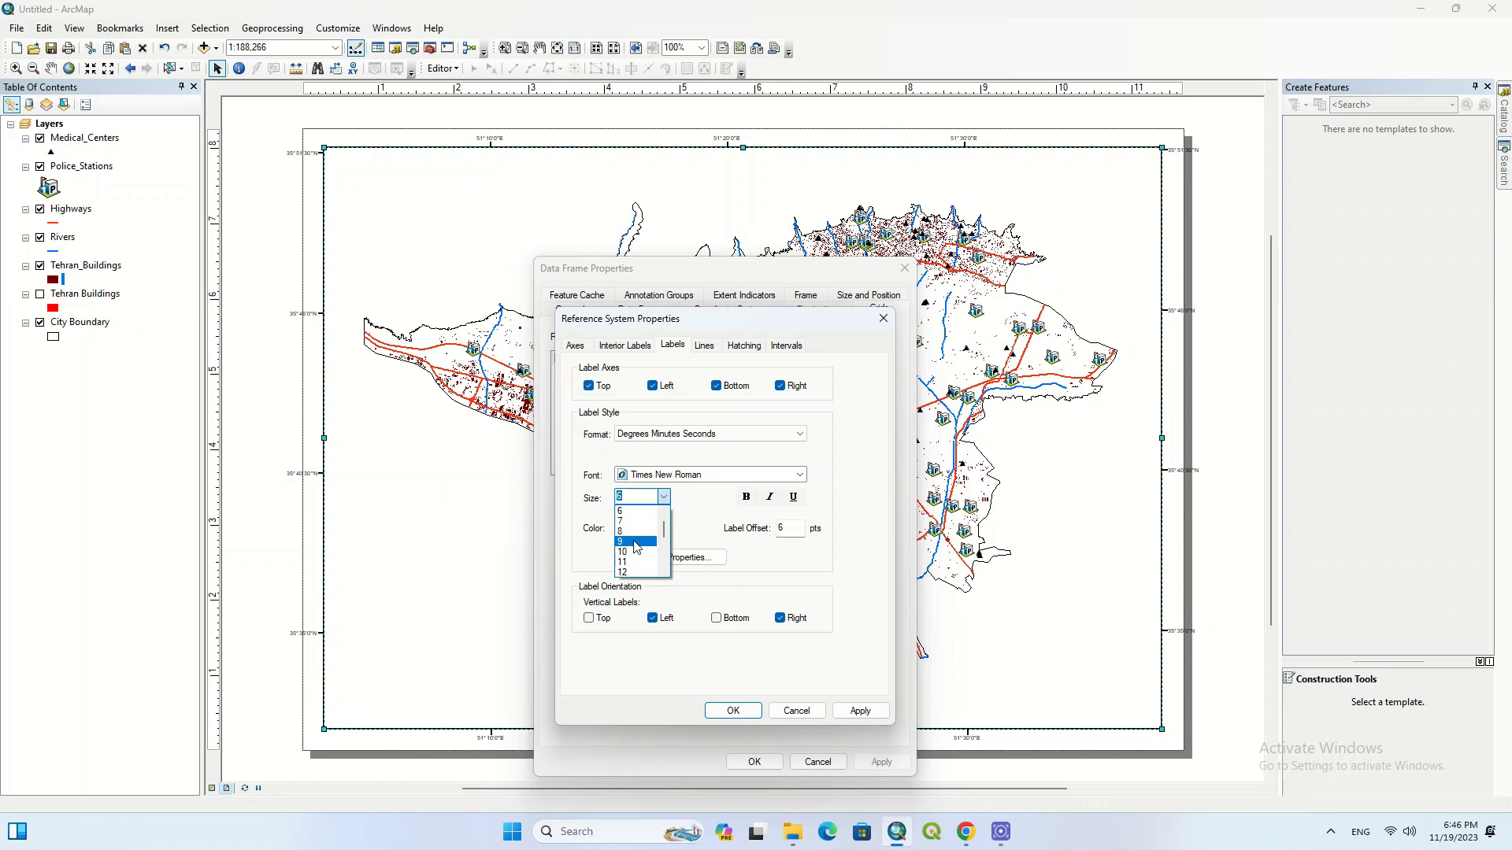
click(637, 542)
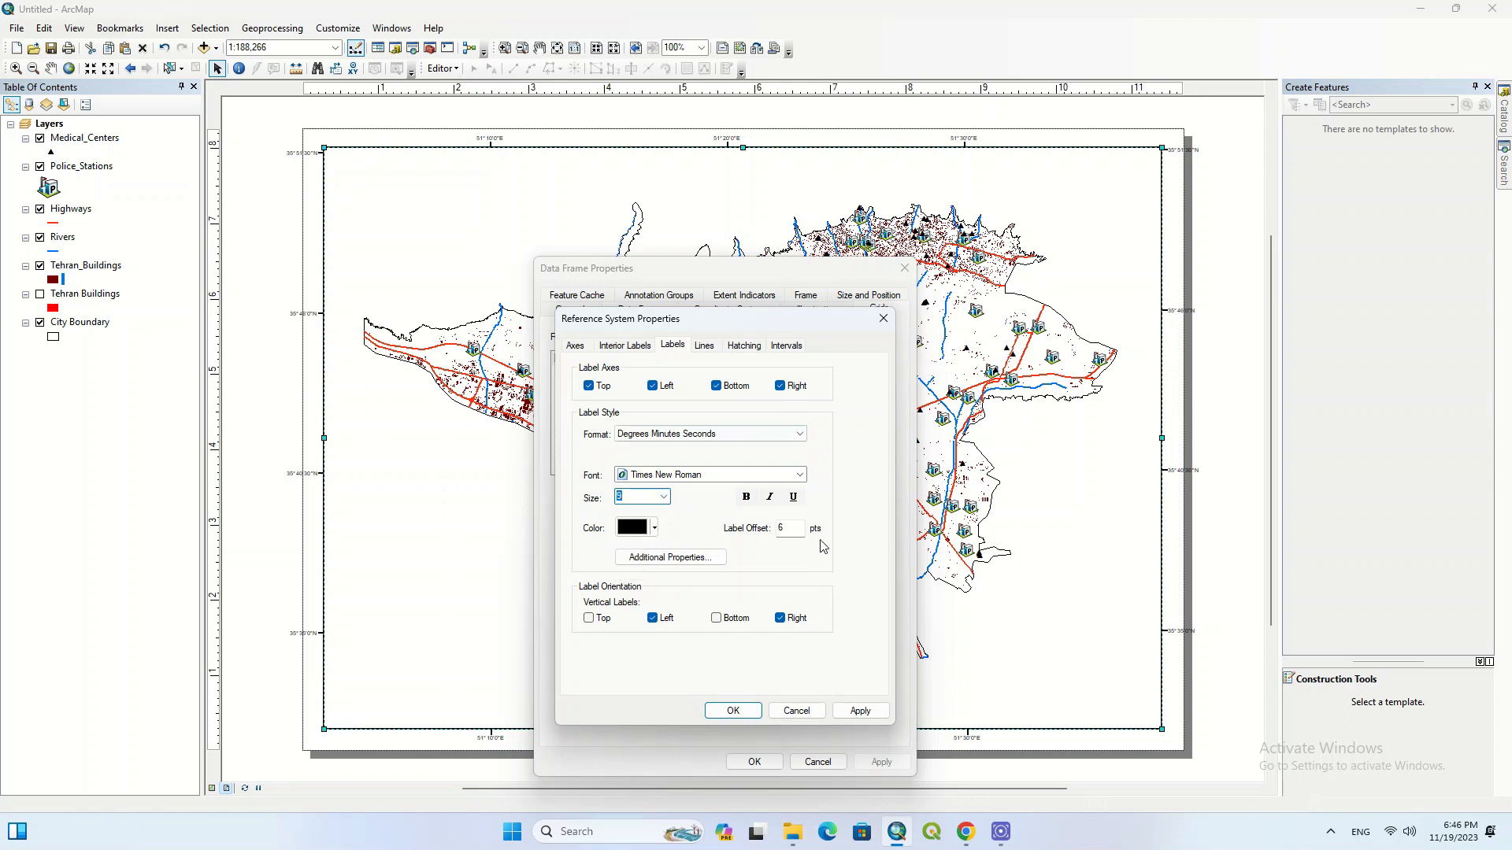
click(733, 710)
click(874, 761)
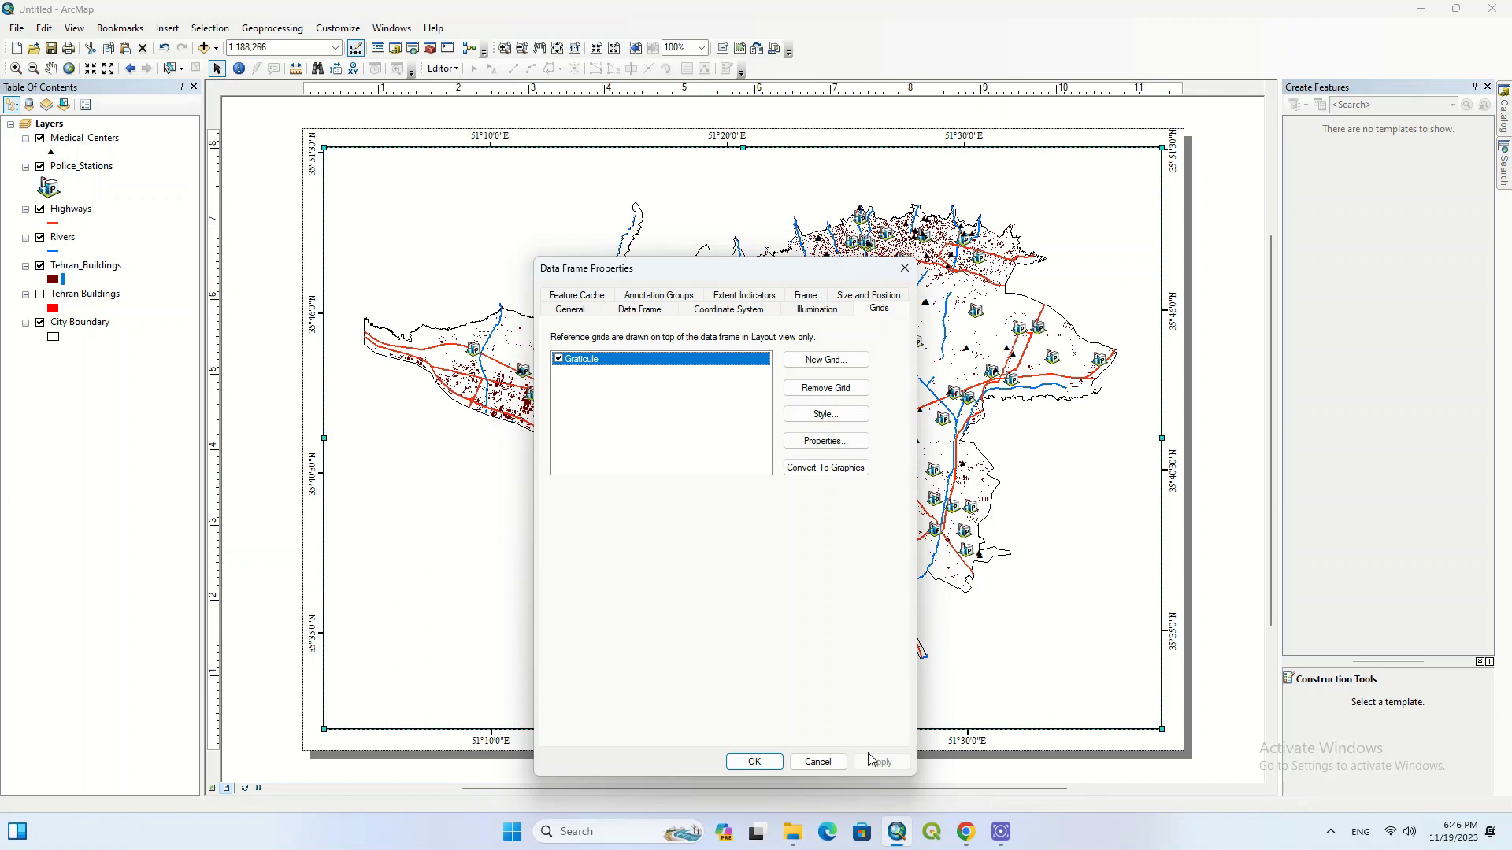
click(754, 761)
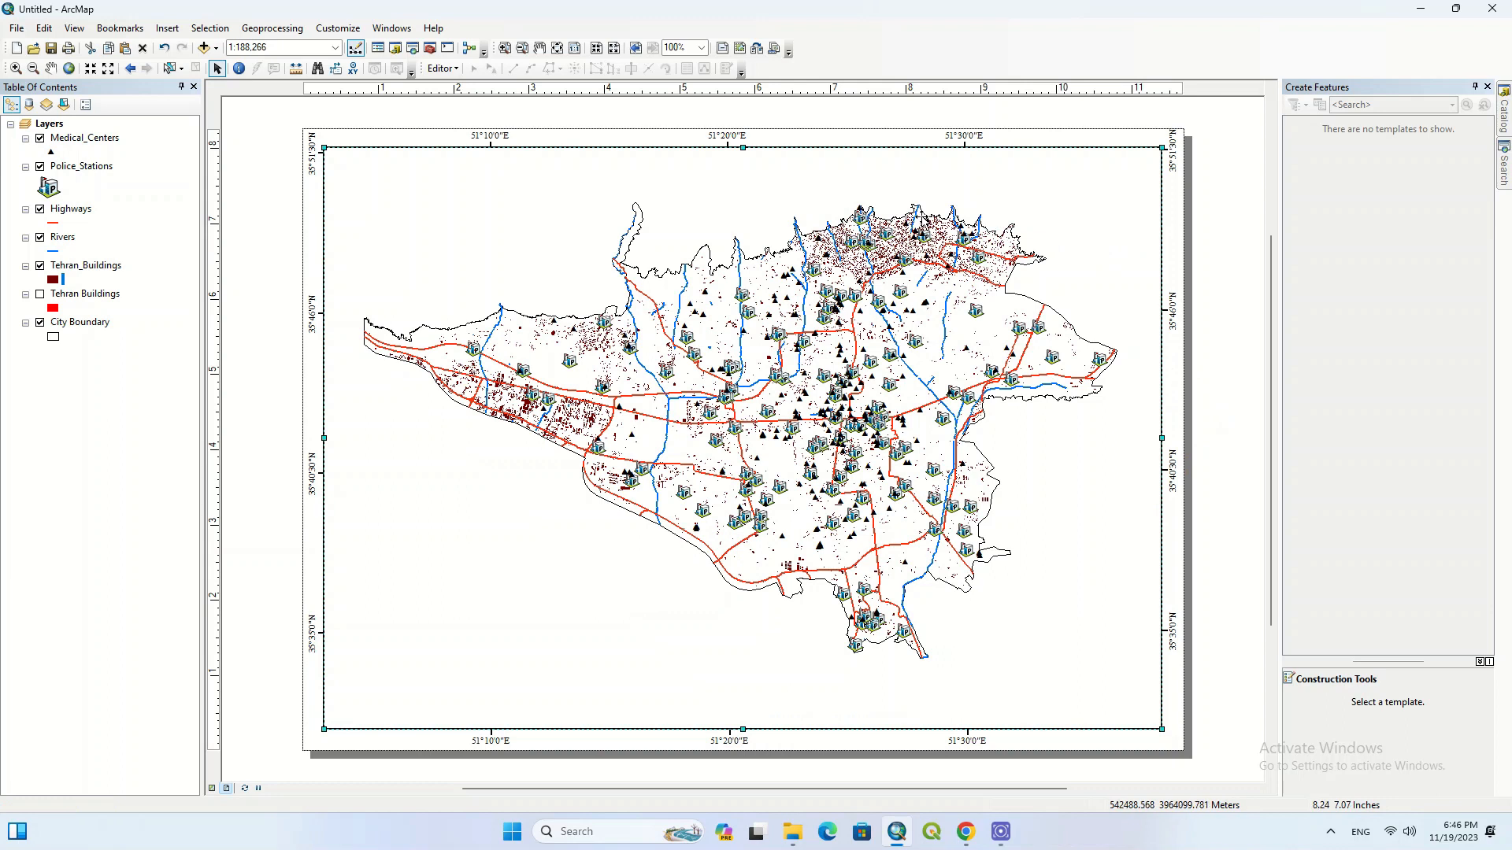
Lower the data frame's upper edge slightly to leave more room for the coordinate labels.
drag(743, 148, 744, 150)
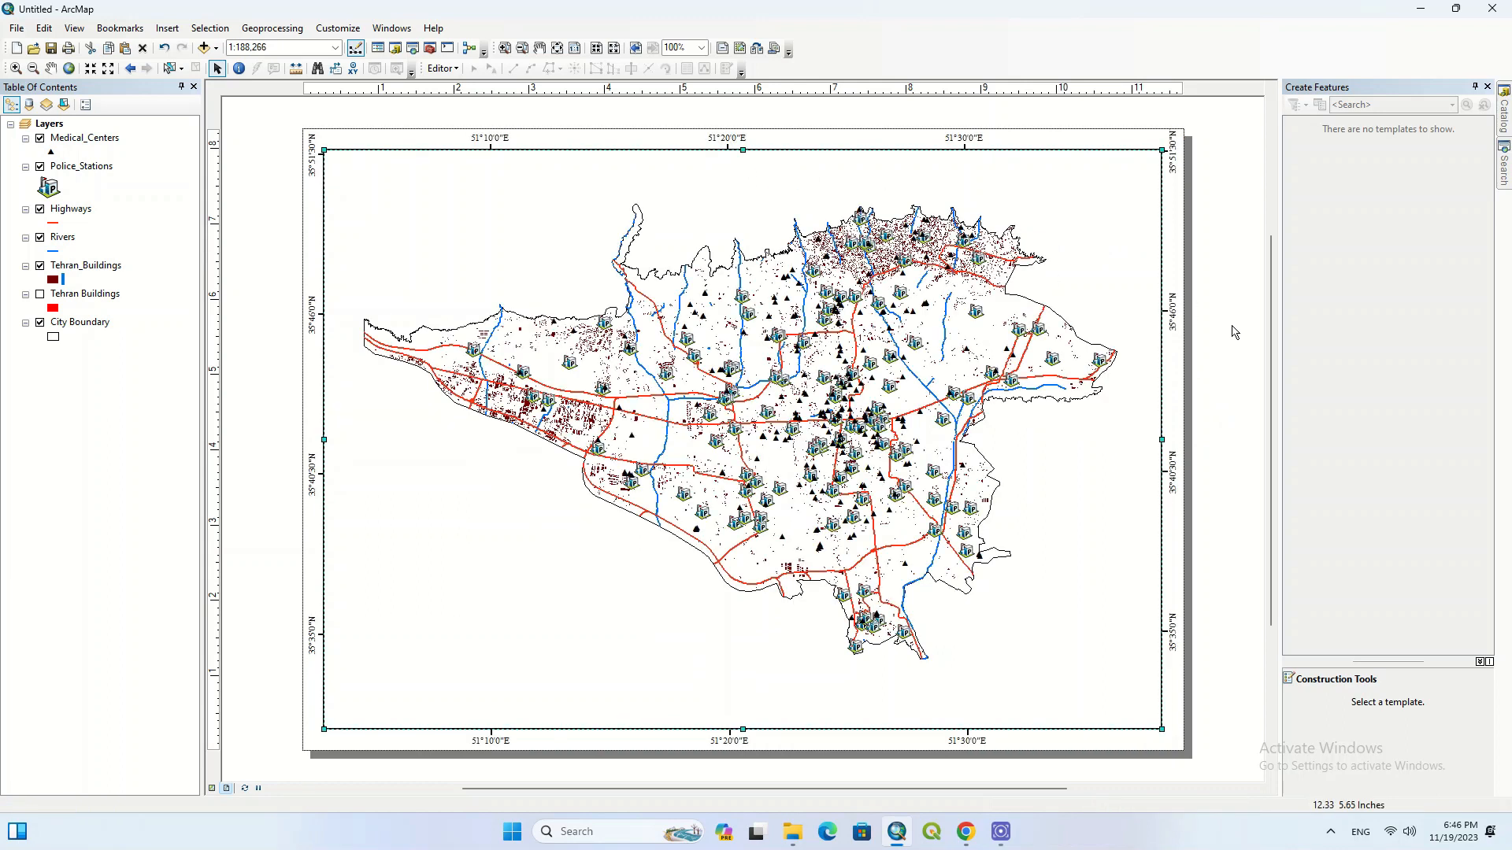
click(277, 279)
click(547, 374)
Start a legend for the map and reorder its items so that Police_Stations comes last.
click(166, 30)
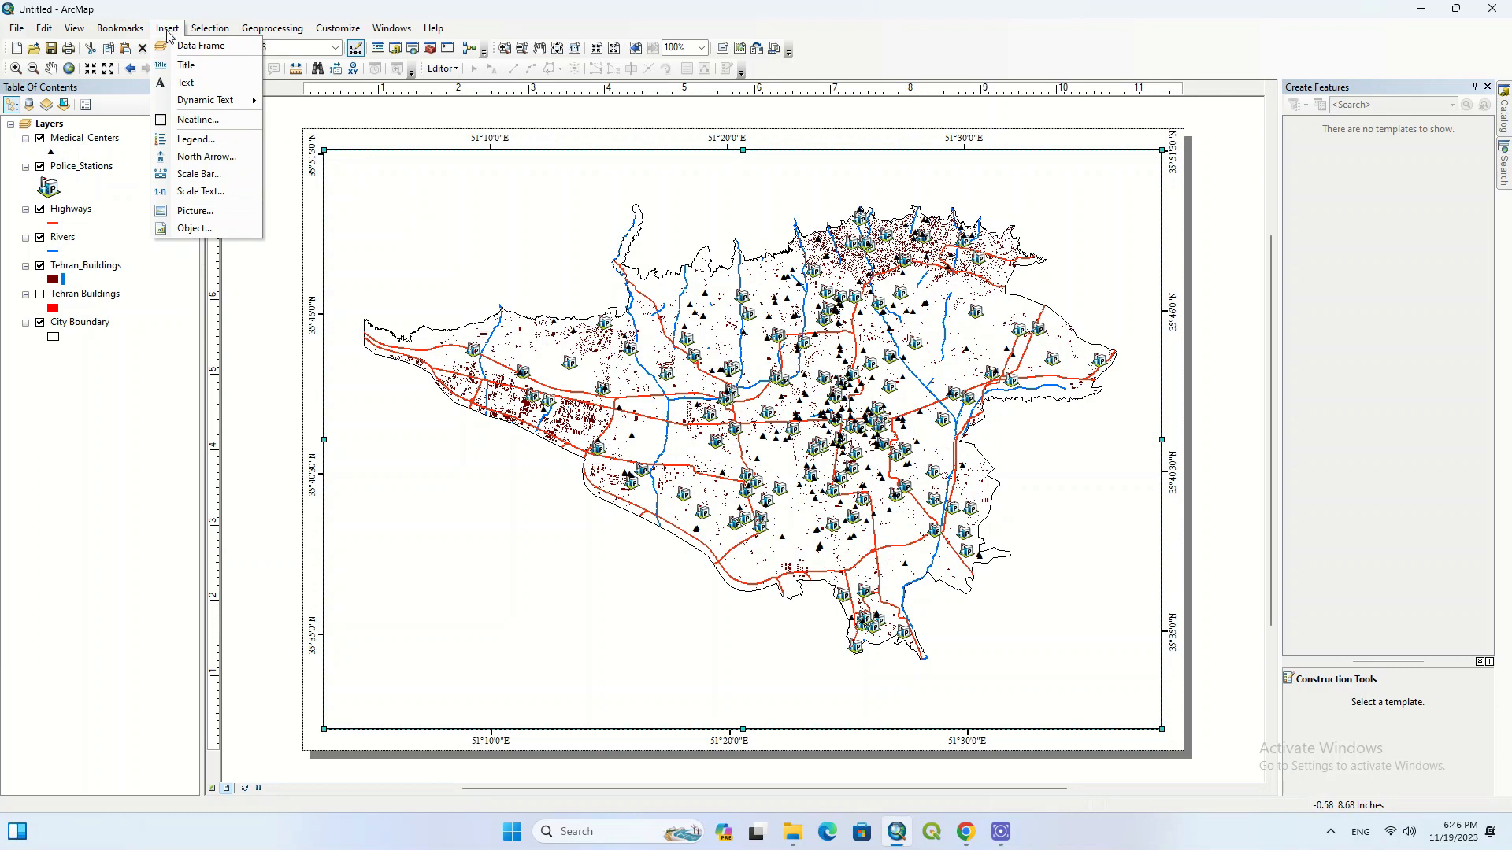
click(206, 139)
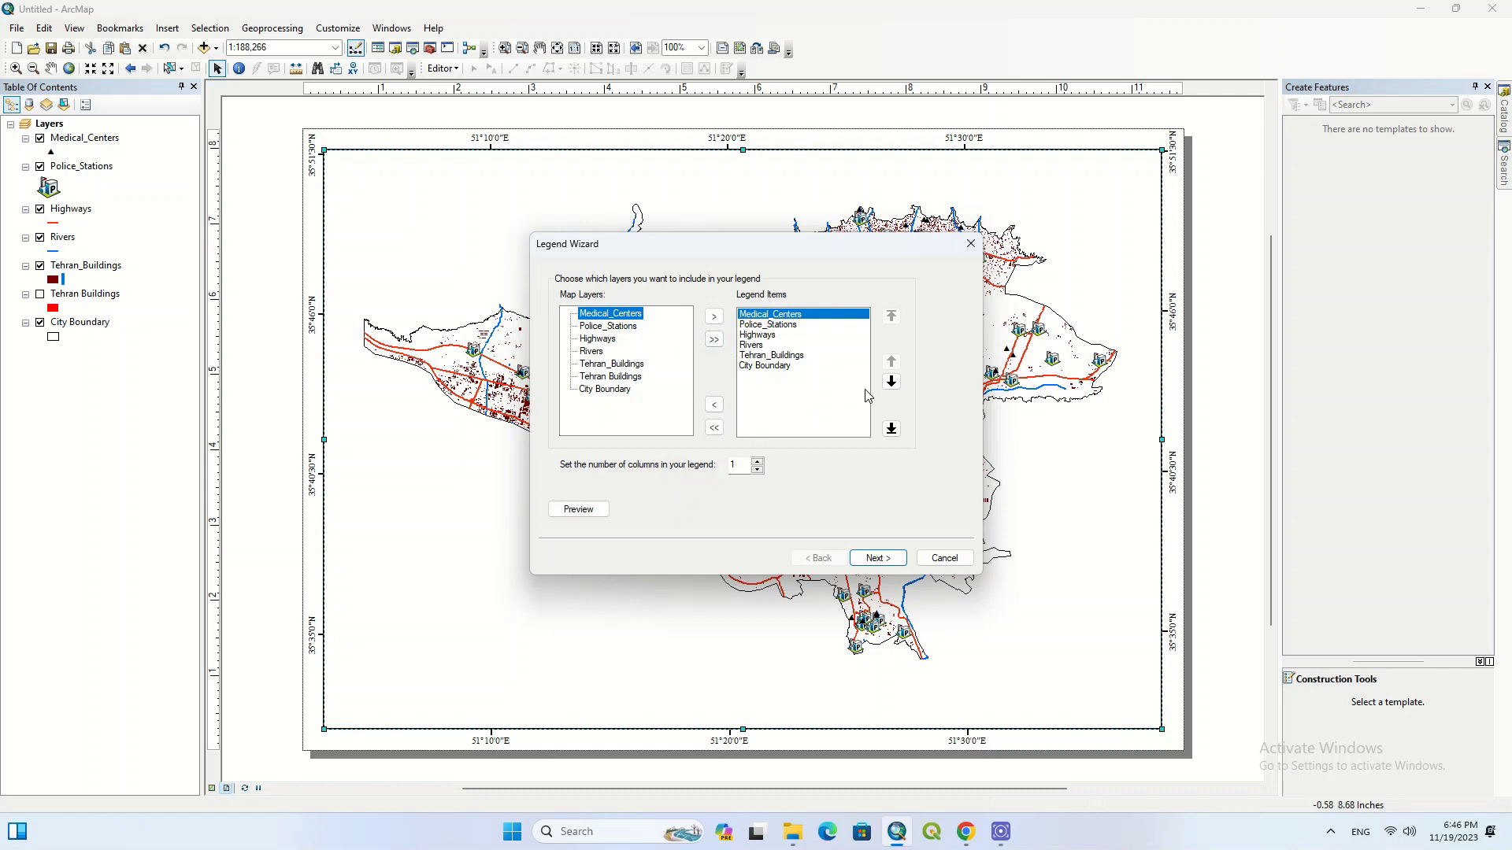
click(761, 325)
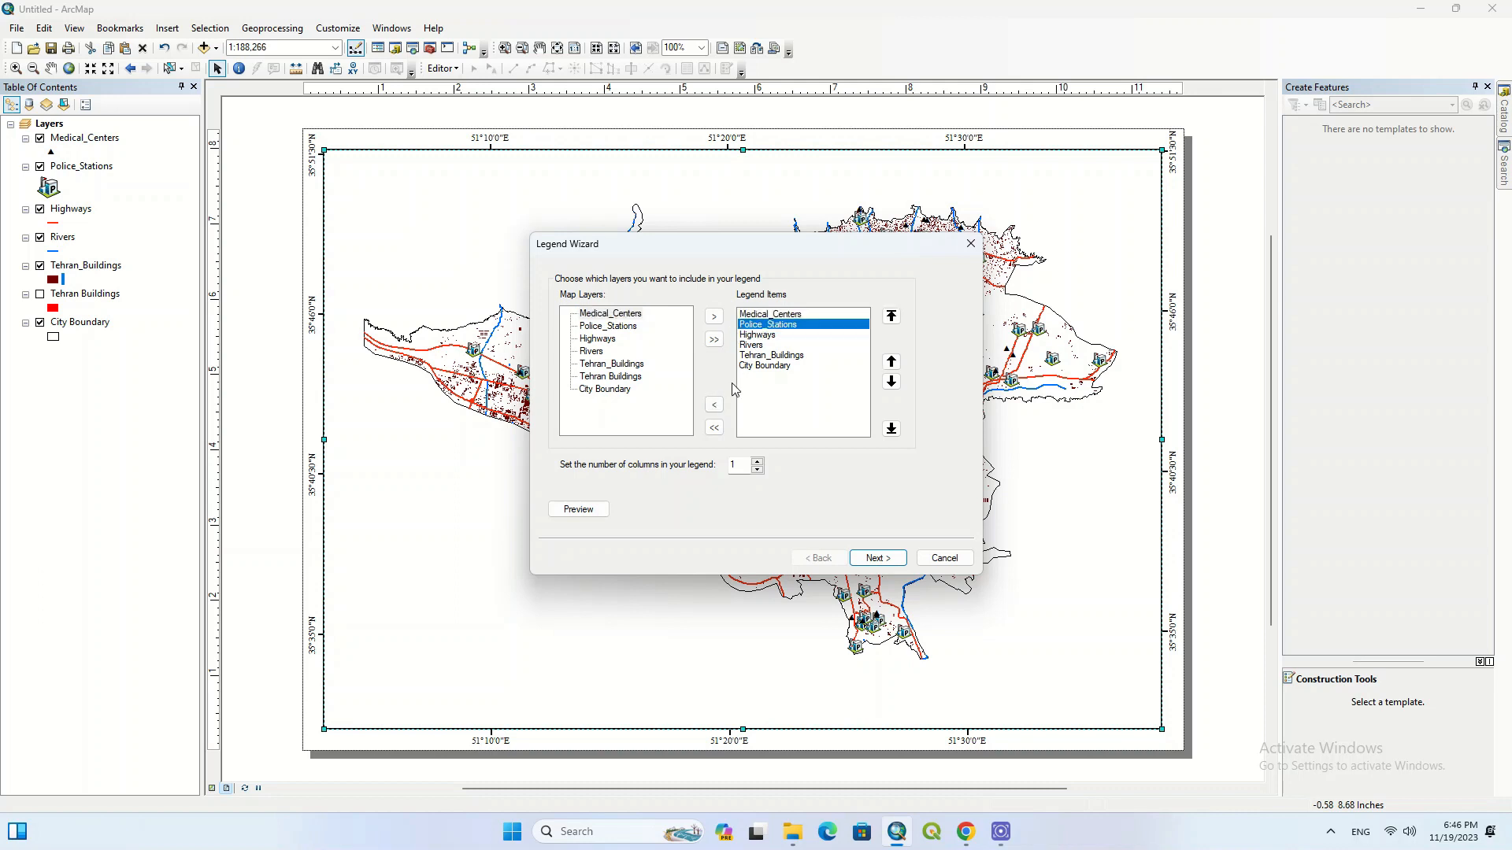
click(713, 405)
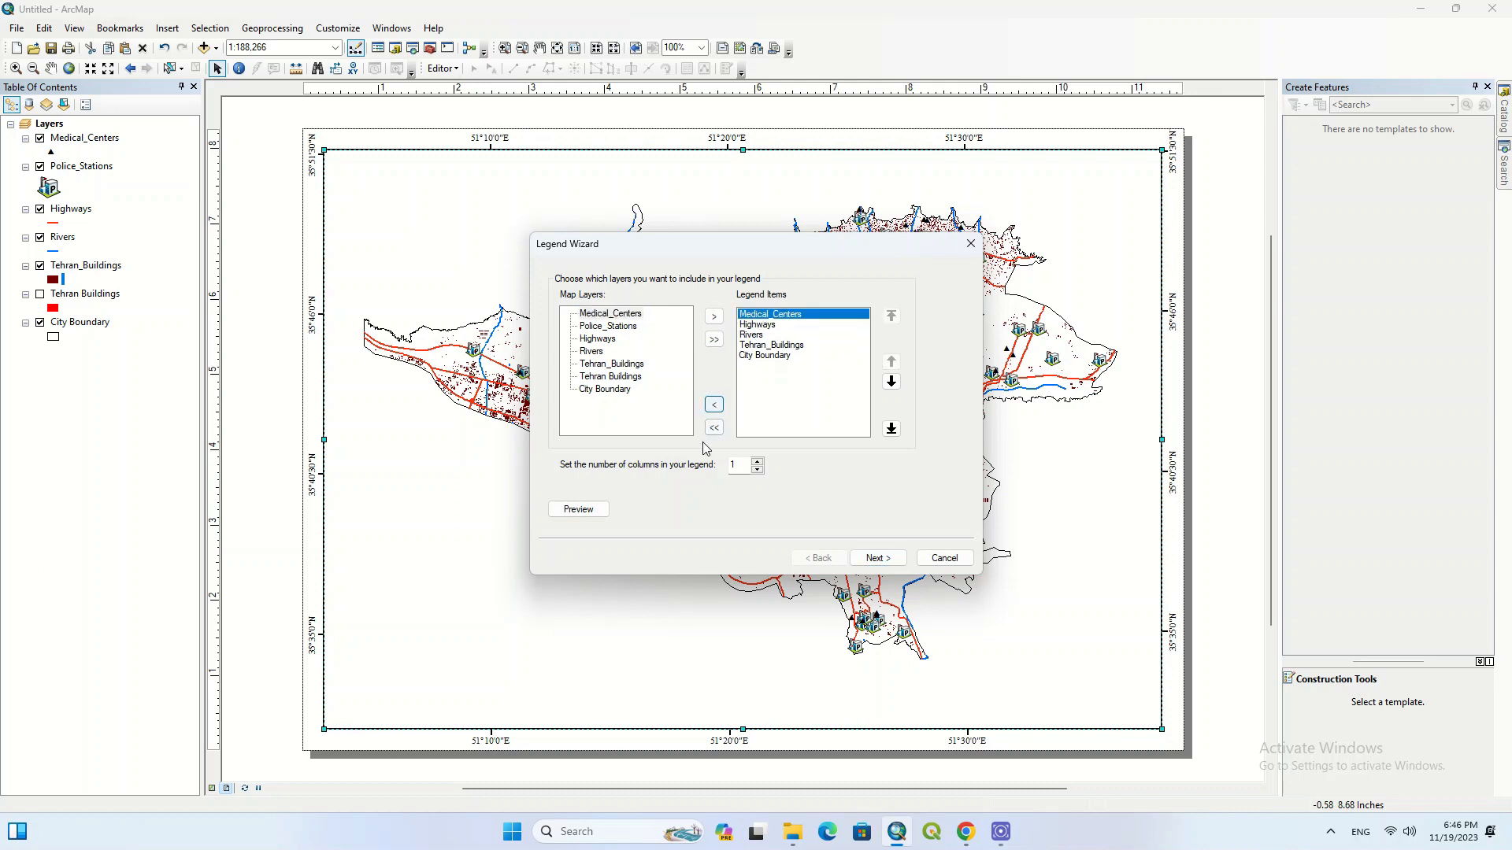
click(637, 327)
click(713, 316)
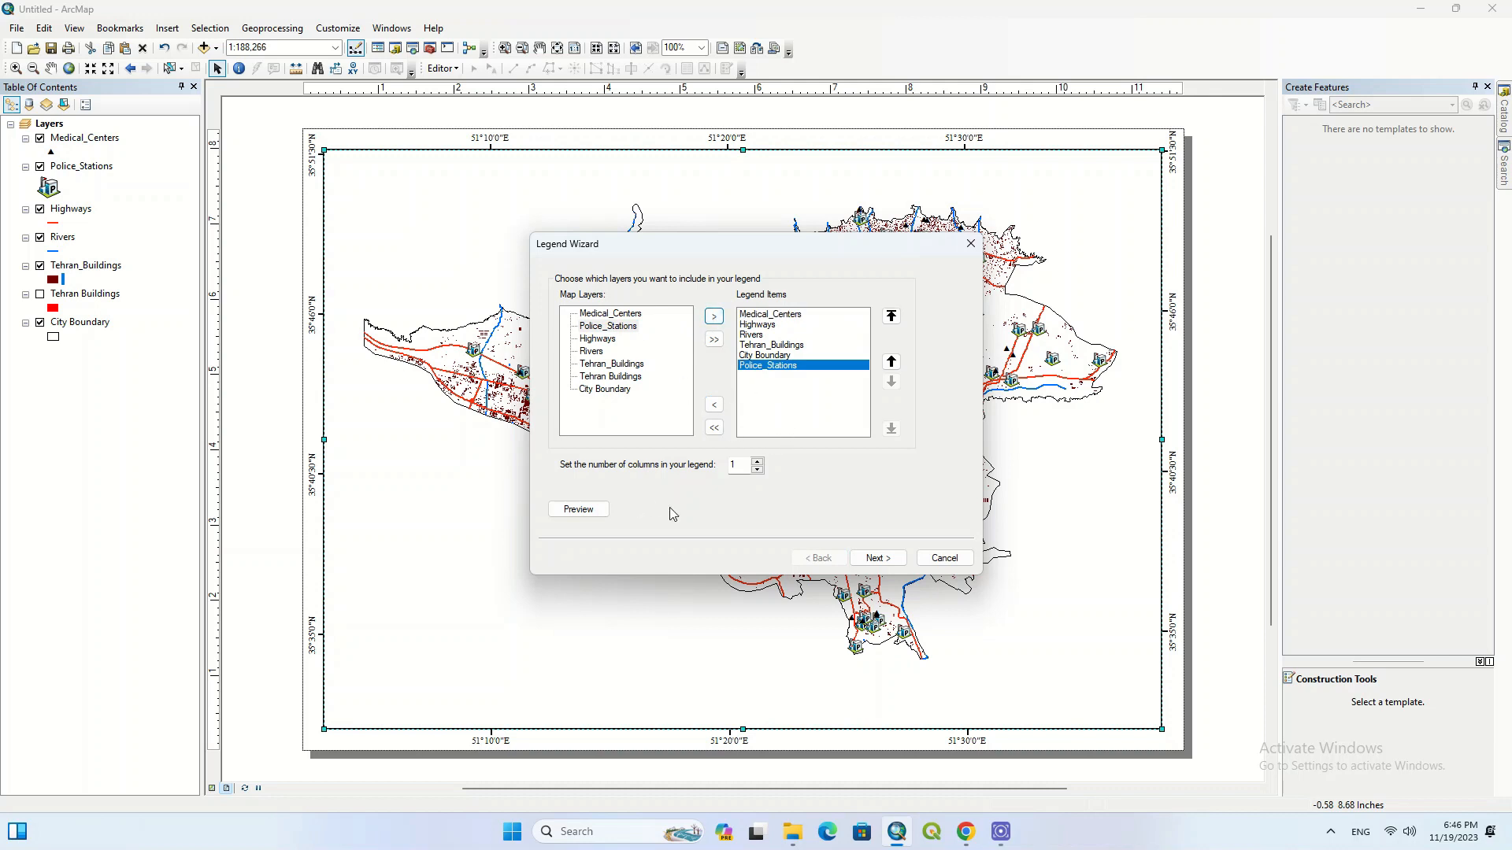
click(877, 559)
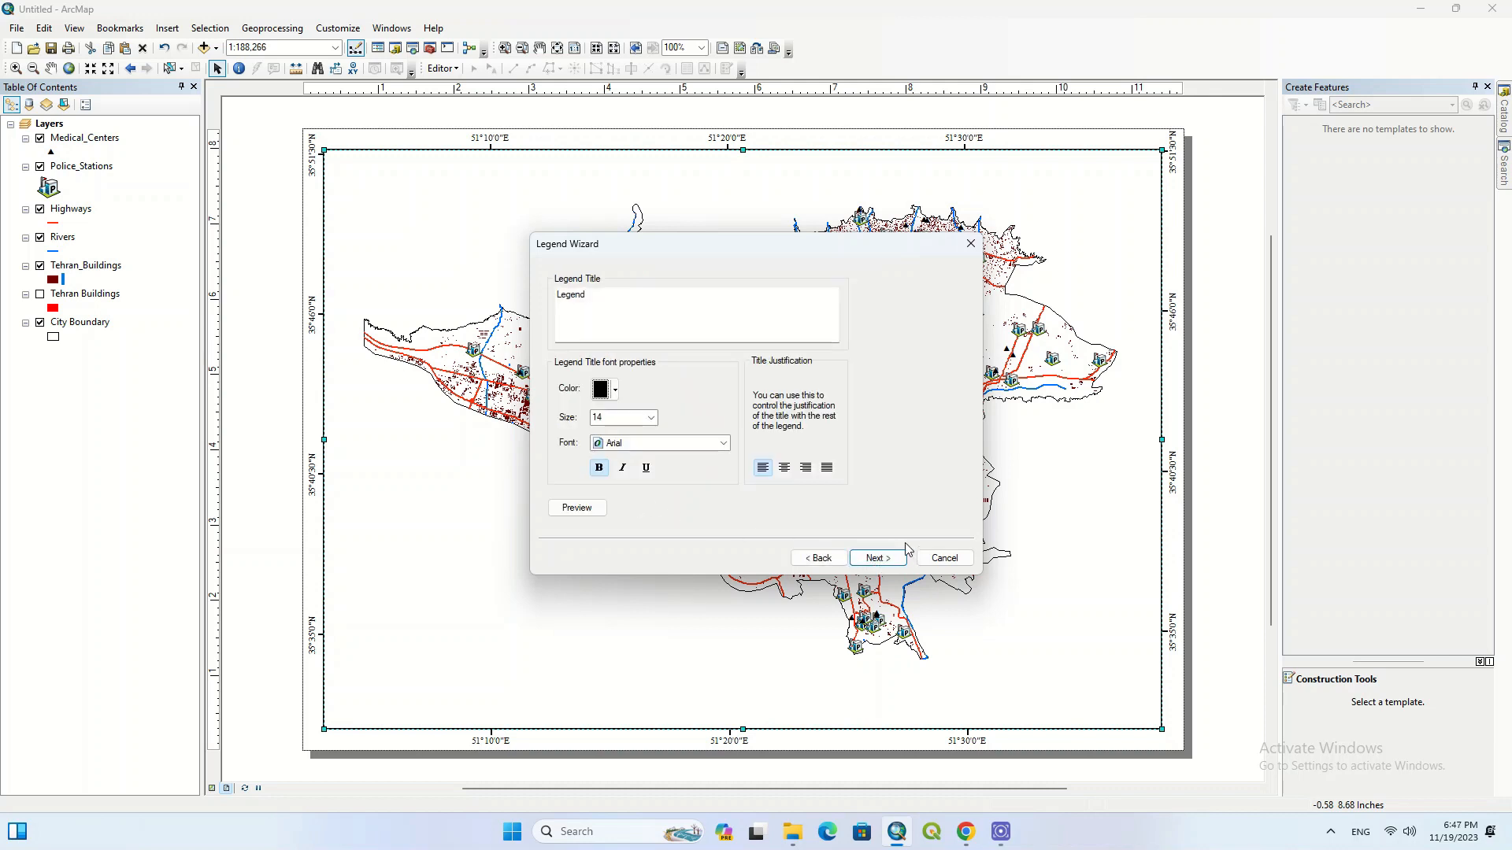
Set the legend title's font to Times New Roman and centre the title.
click(634, 307)
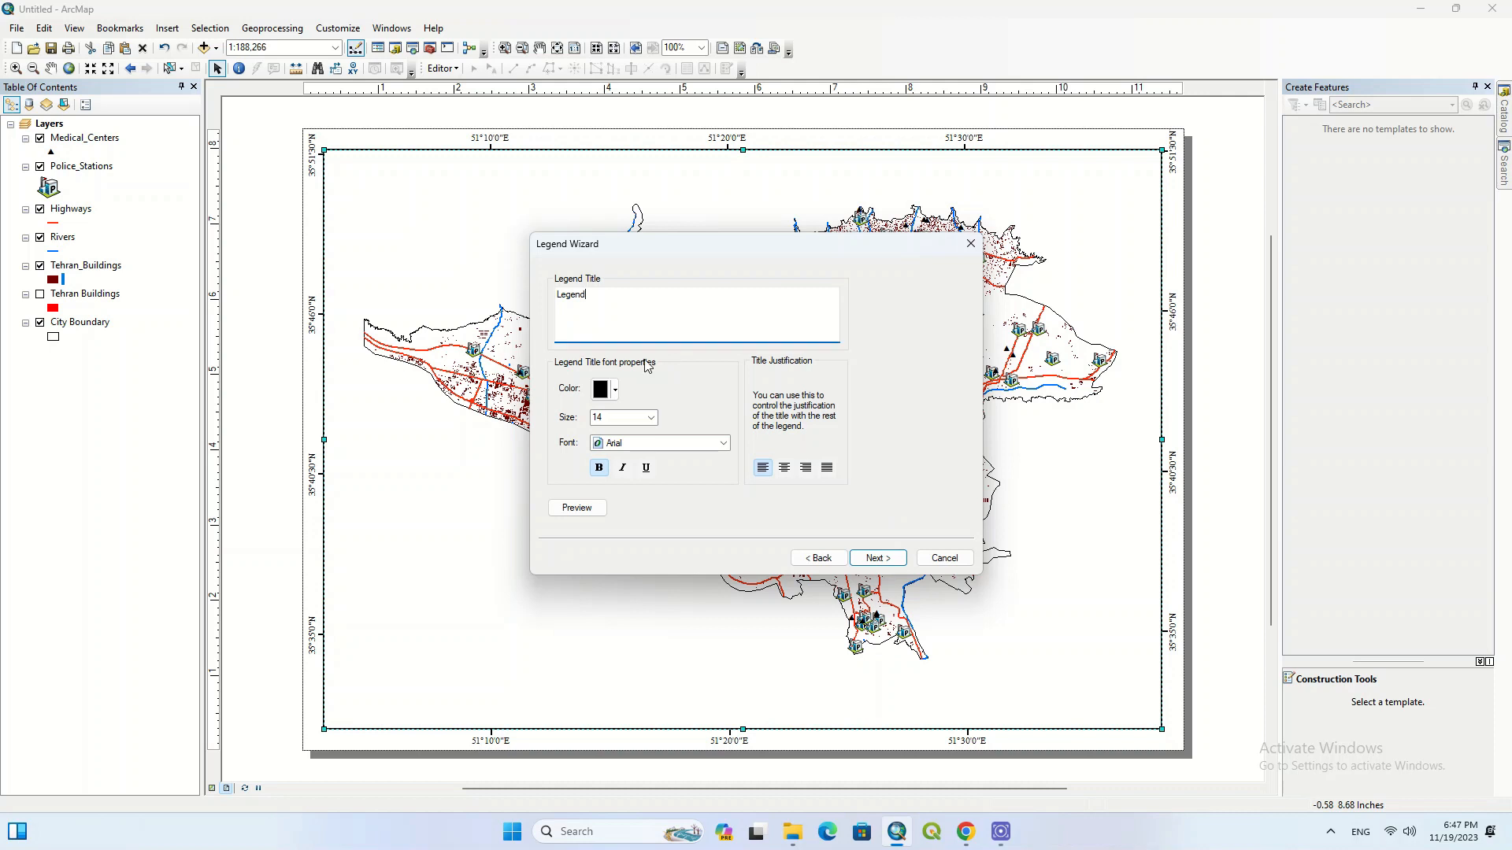
click(723, 444)
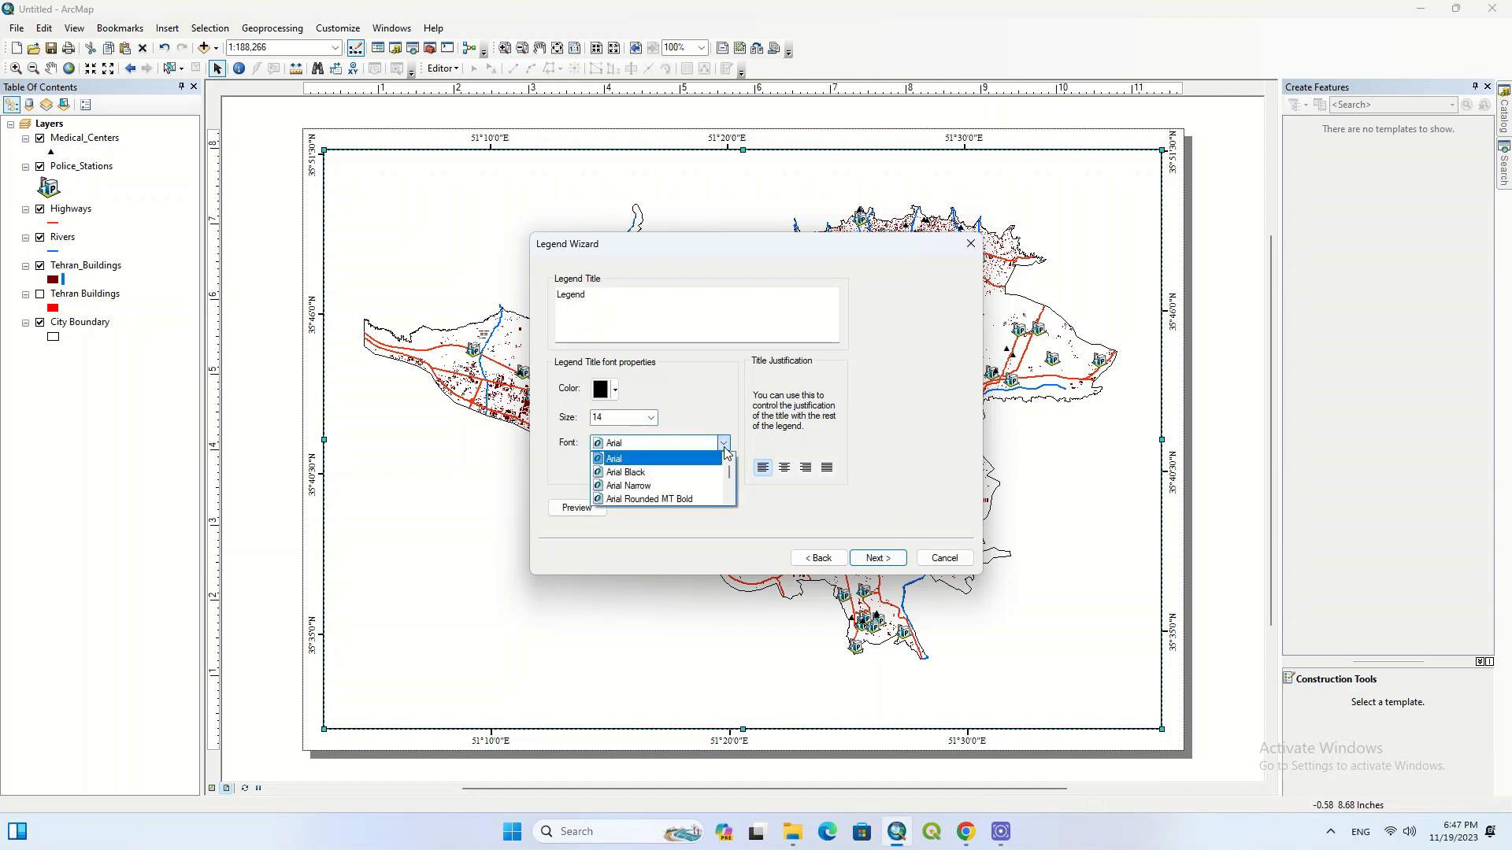
text(ti)
click(724, 446)
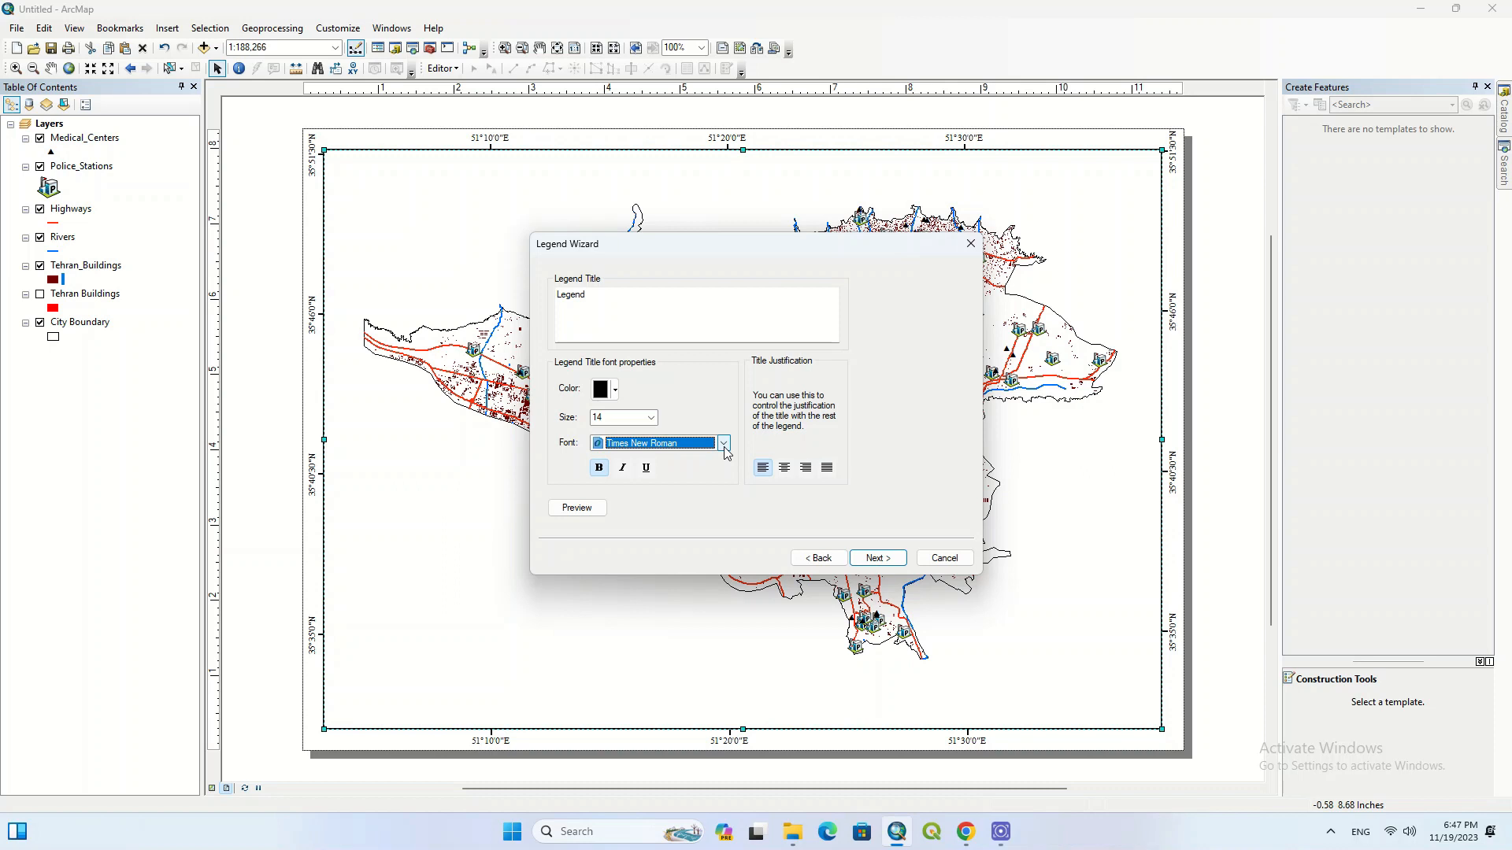
click(784, 467)
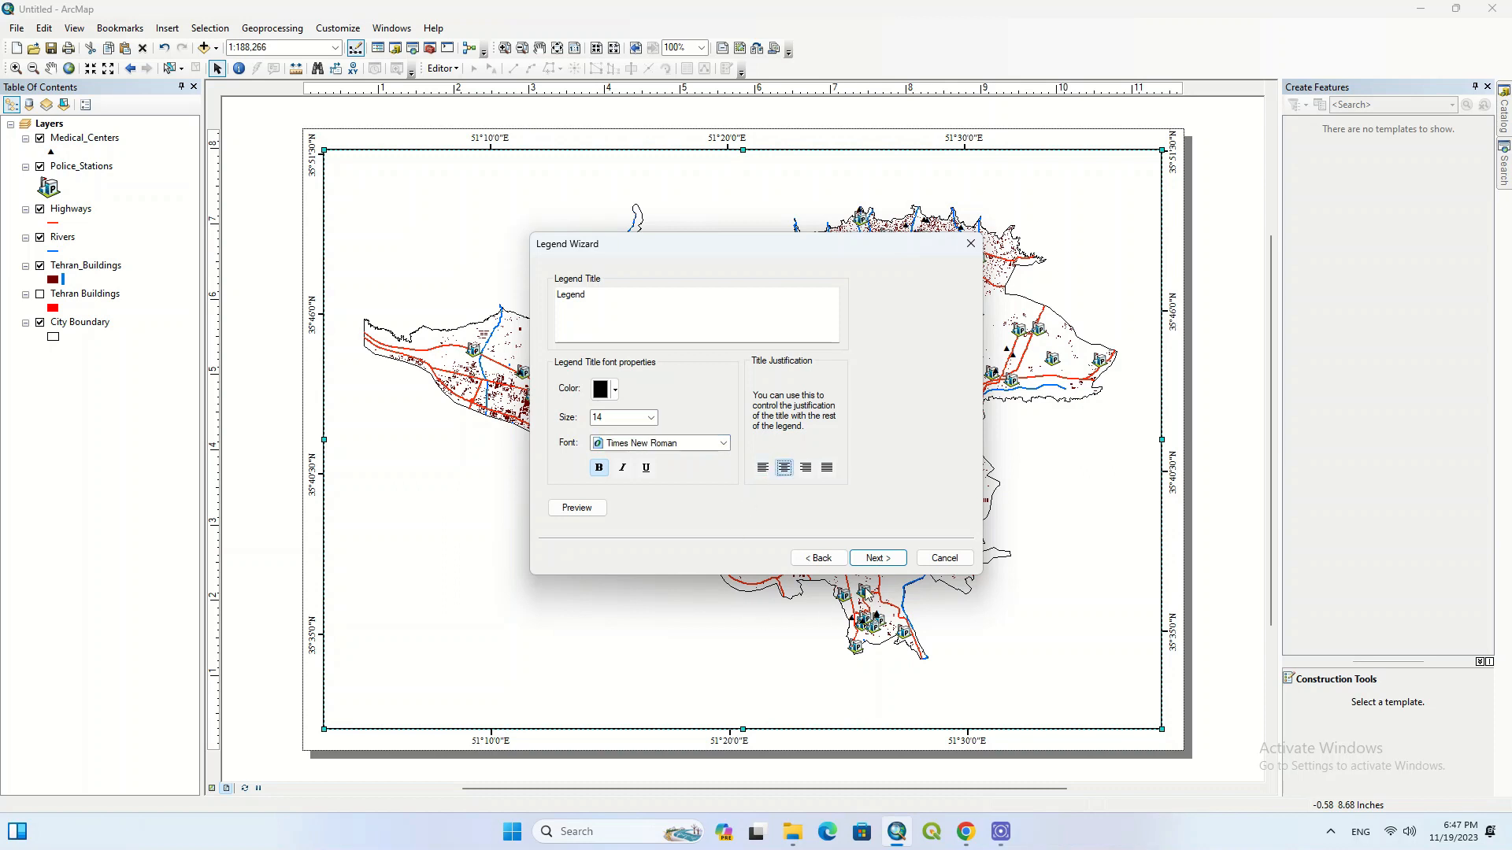
click(877, 558)
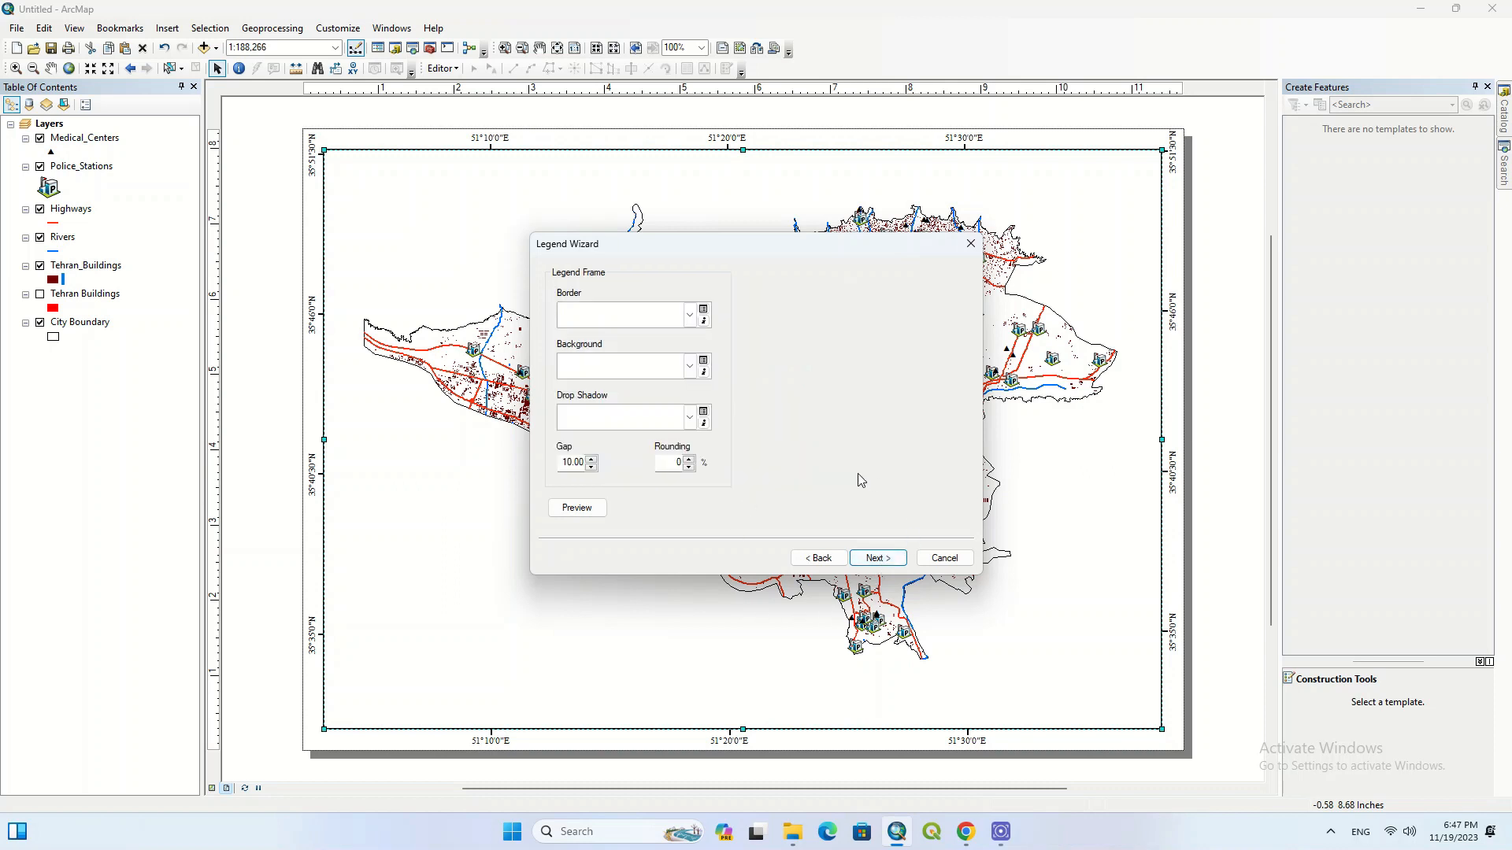
Give the legend frame a light grey background.
click(644, 365)
click(682, 475)
click(877, 558)
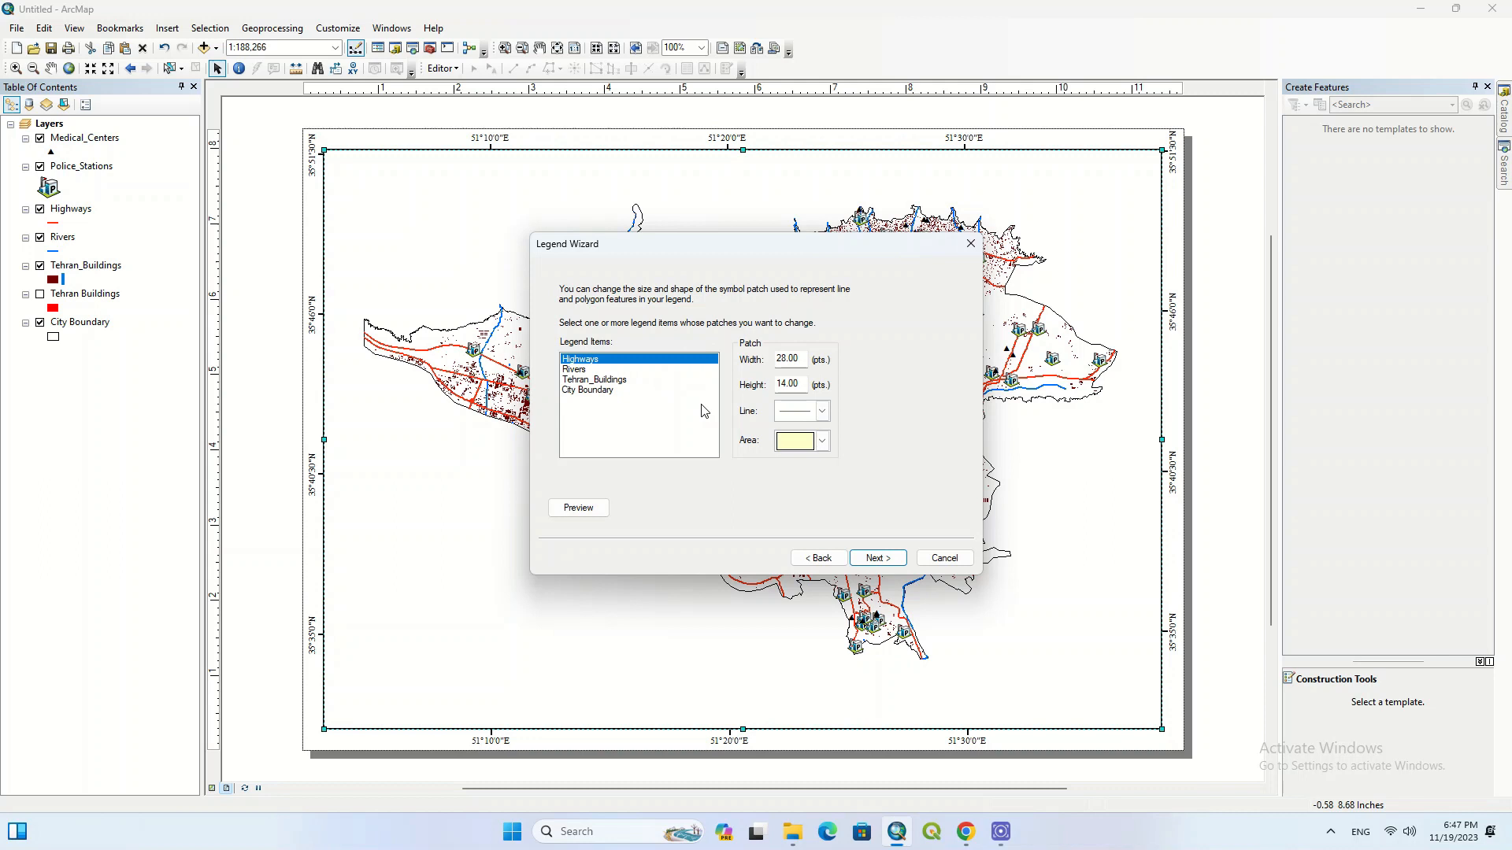
Set the legend line patch to ZigZag for Highways and S Curve for Rivers.
click(791, 441)
click(793, 439)
click(795, 411)
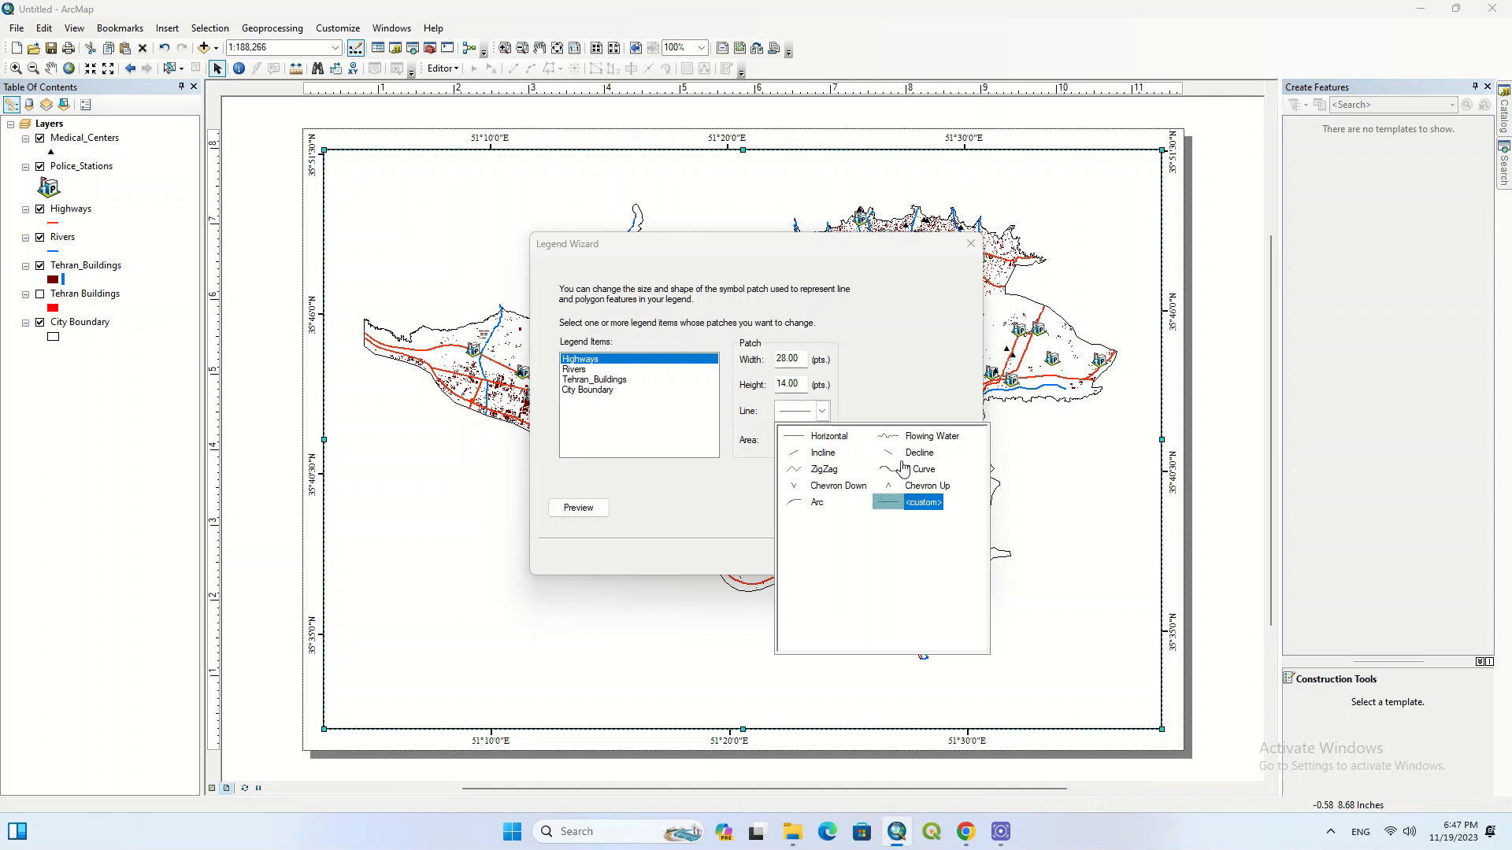
click(824, 470)
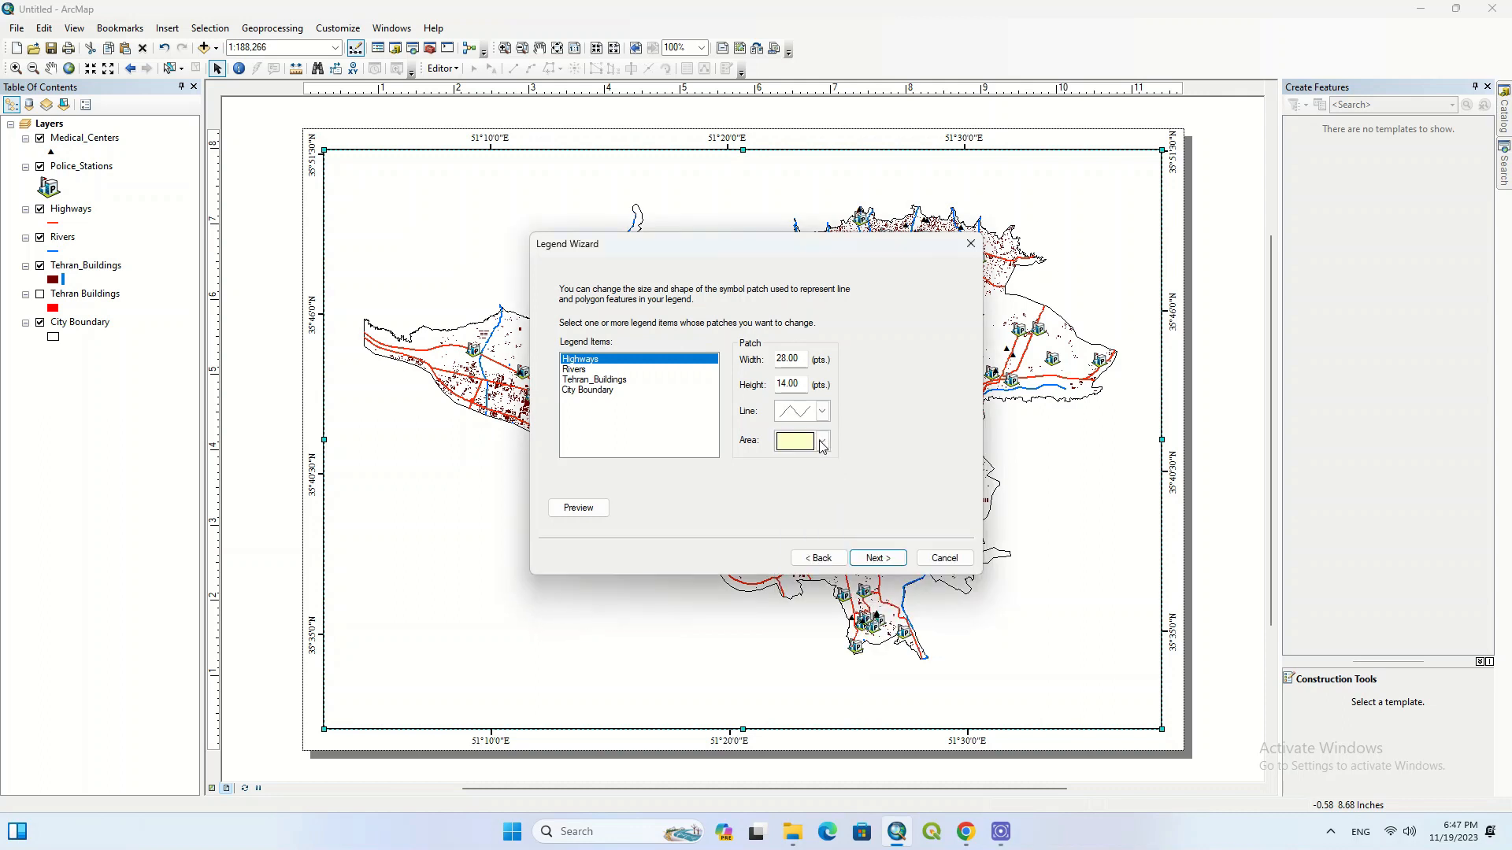
click(610, 373)
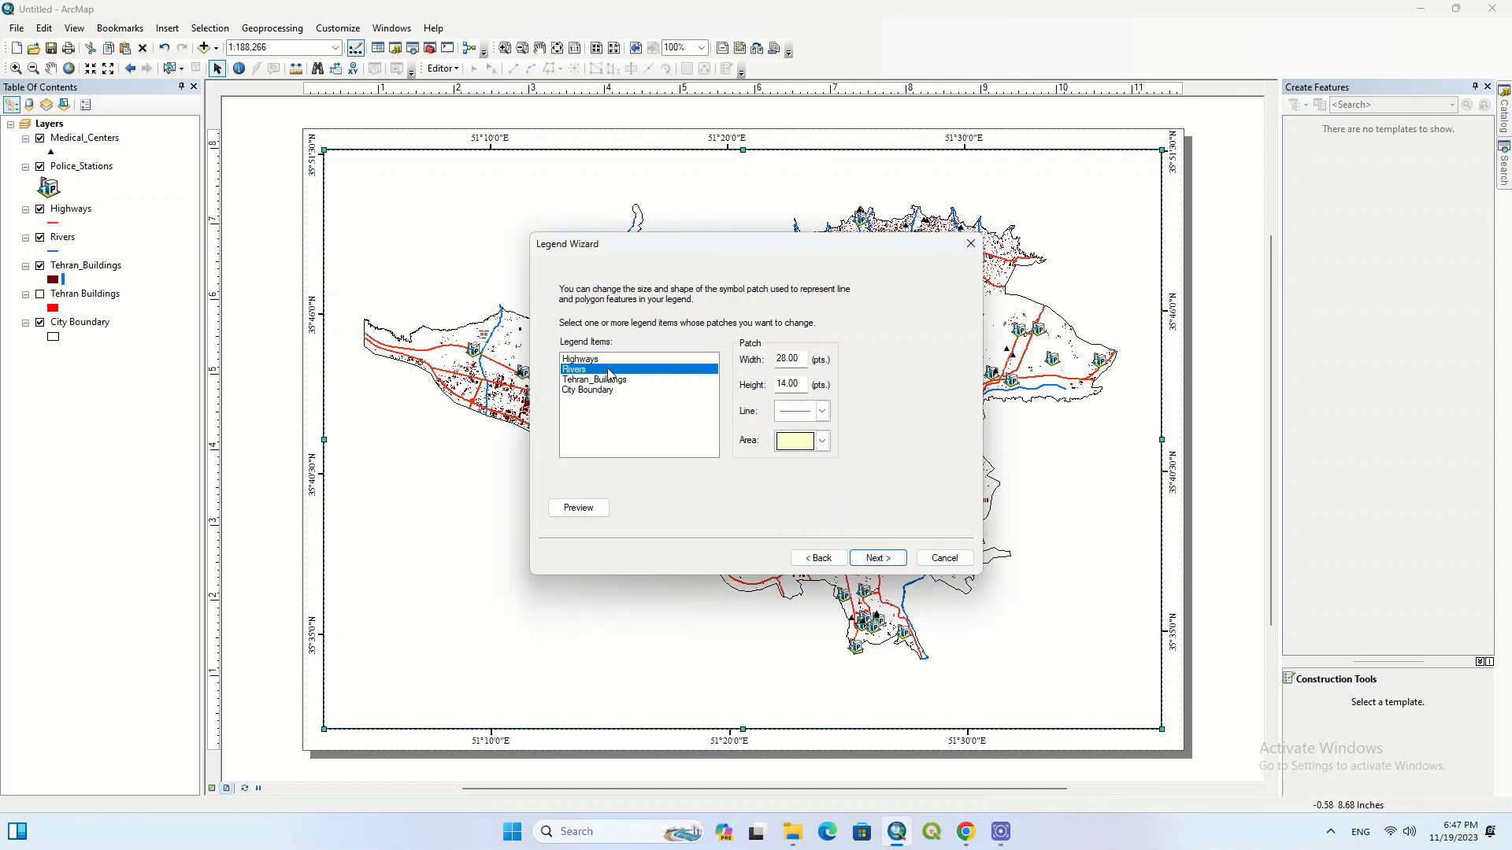
click(793, 424)
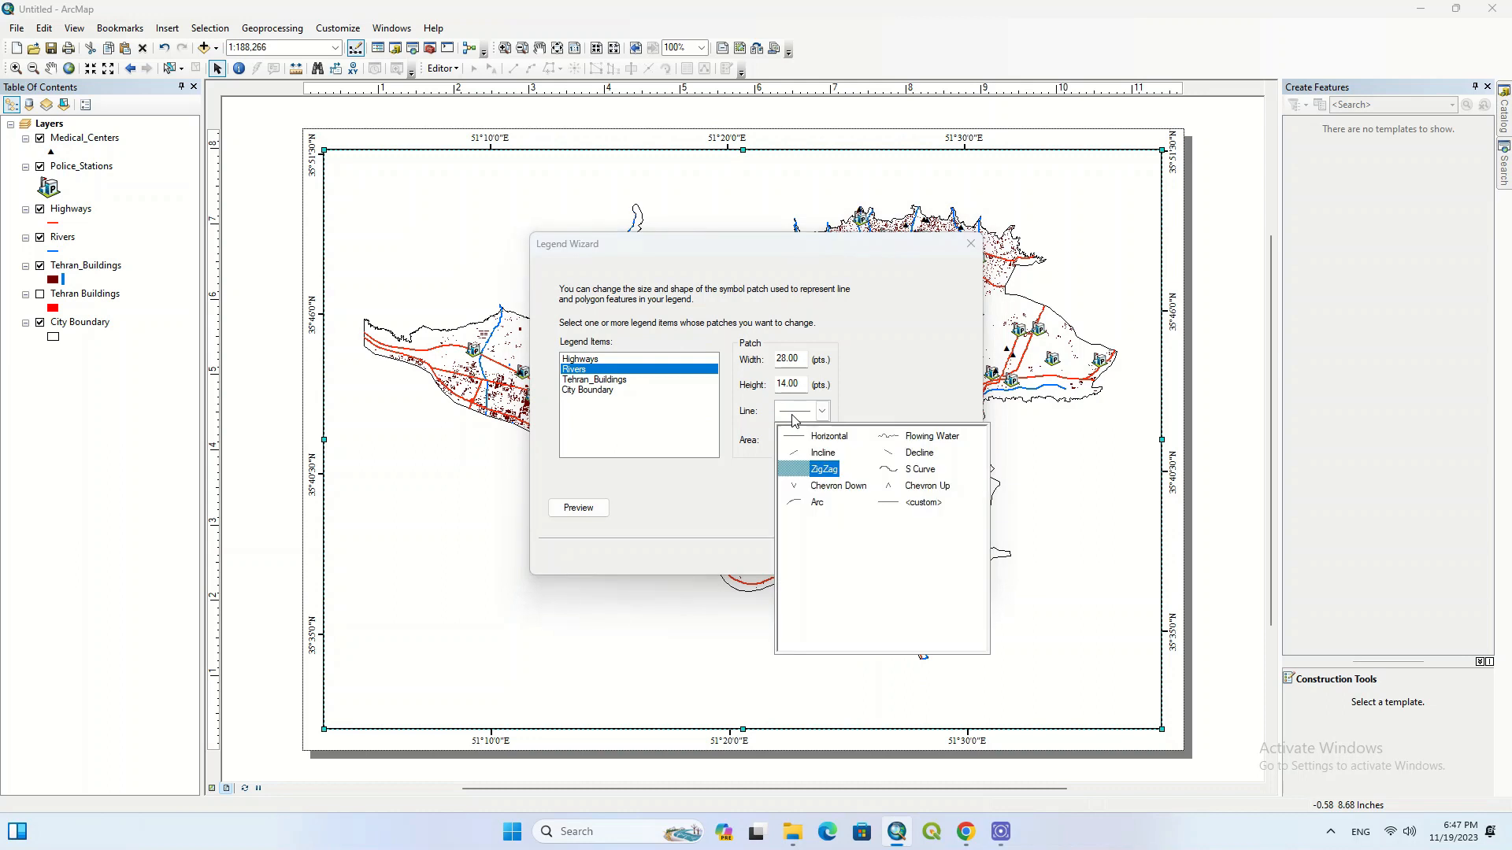
click(900, 471)
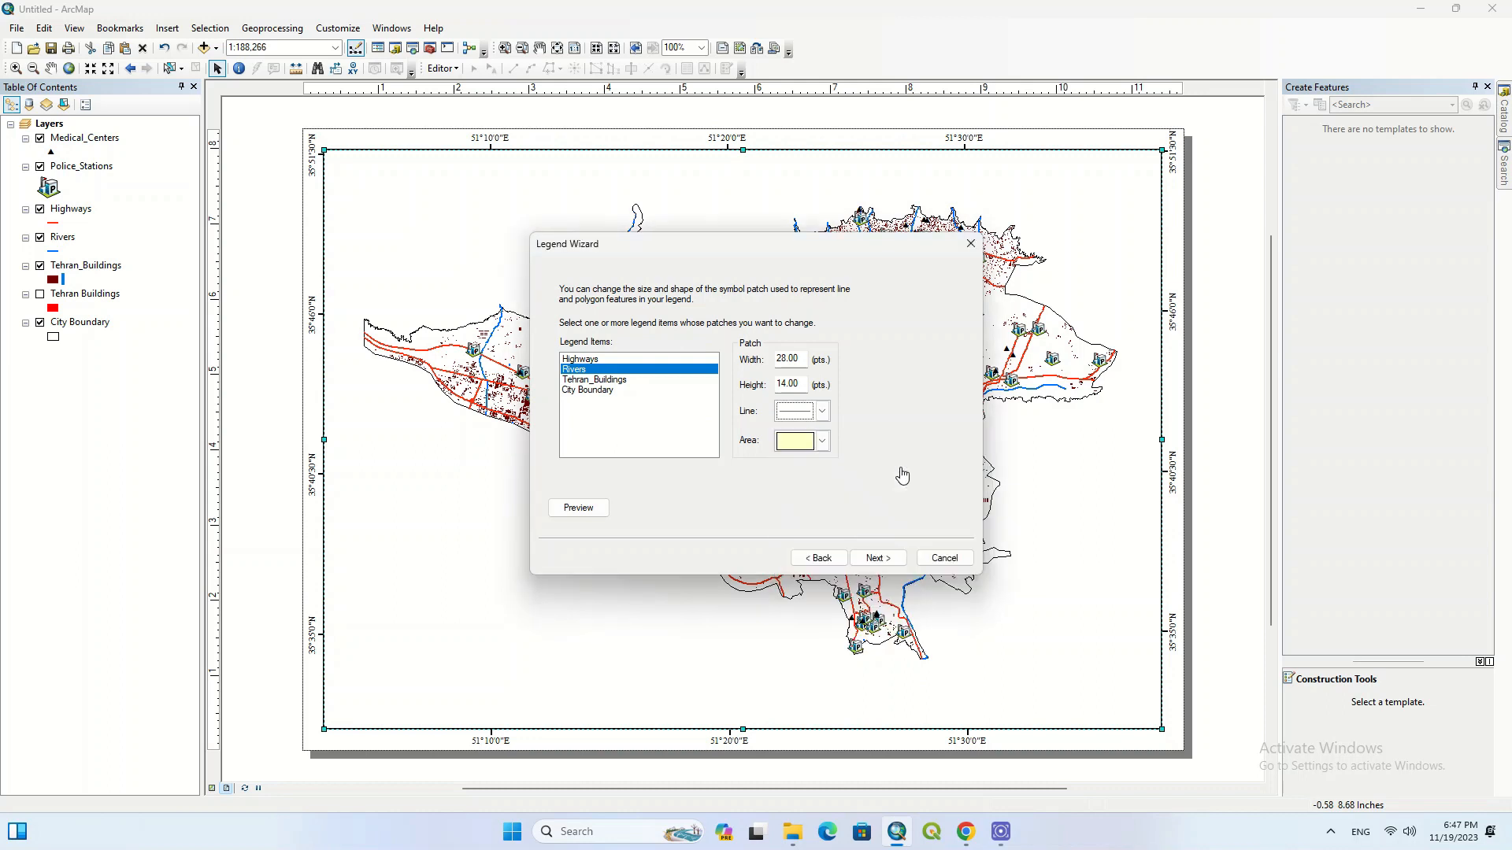
Set the legend area patch to Urbanized Area for Tehran_Buildings and Water Body for City Boundary, and finish the legend with default spacing.
click(627, 381)
click(797, 443)
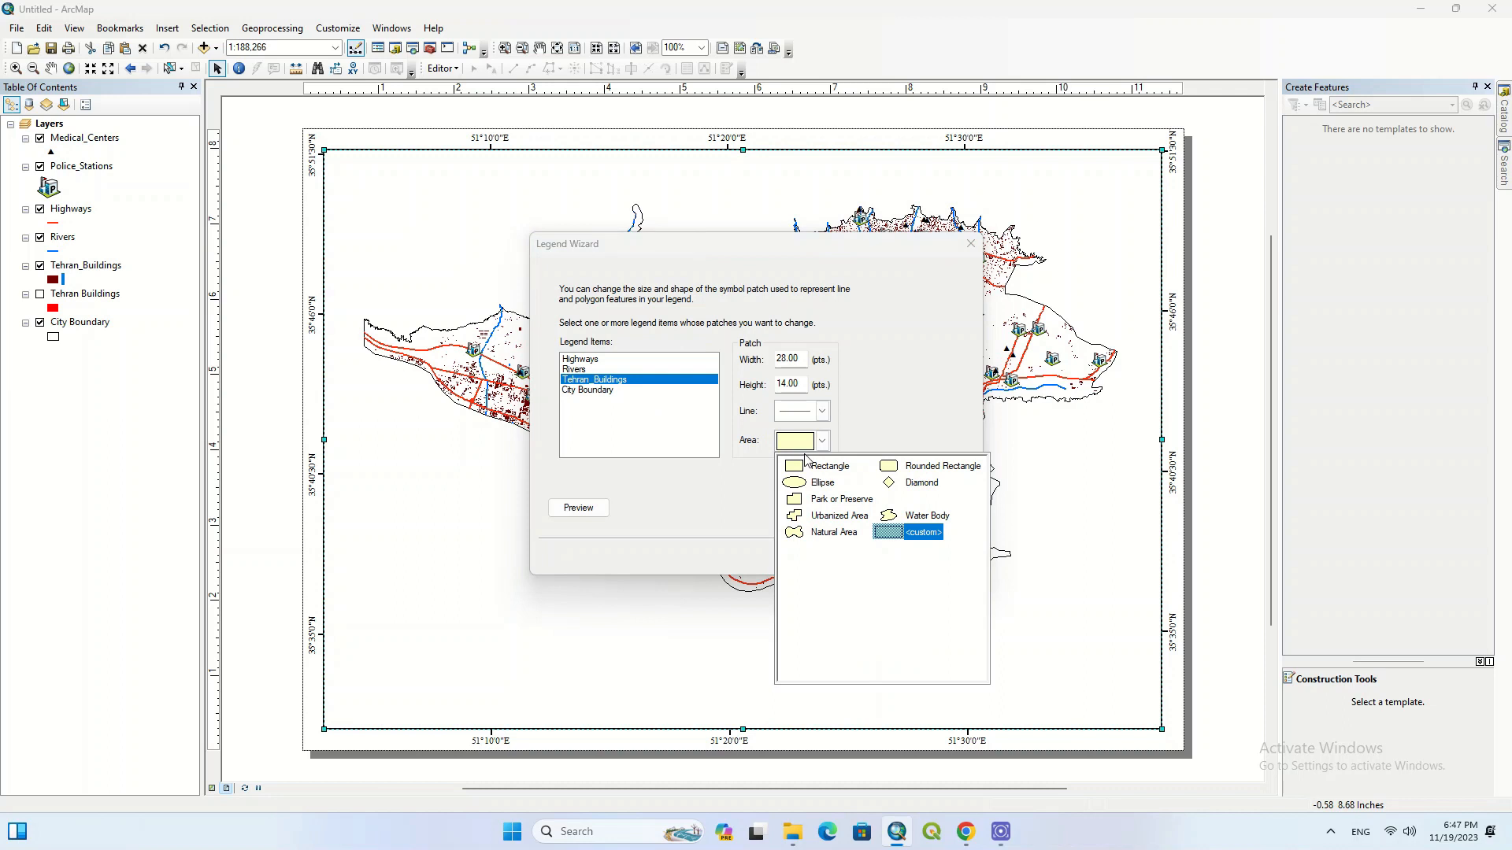
click(810, 514)
click(630, 390)
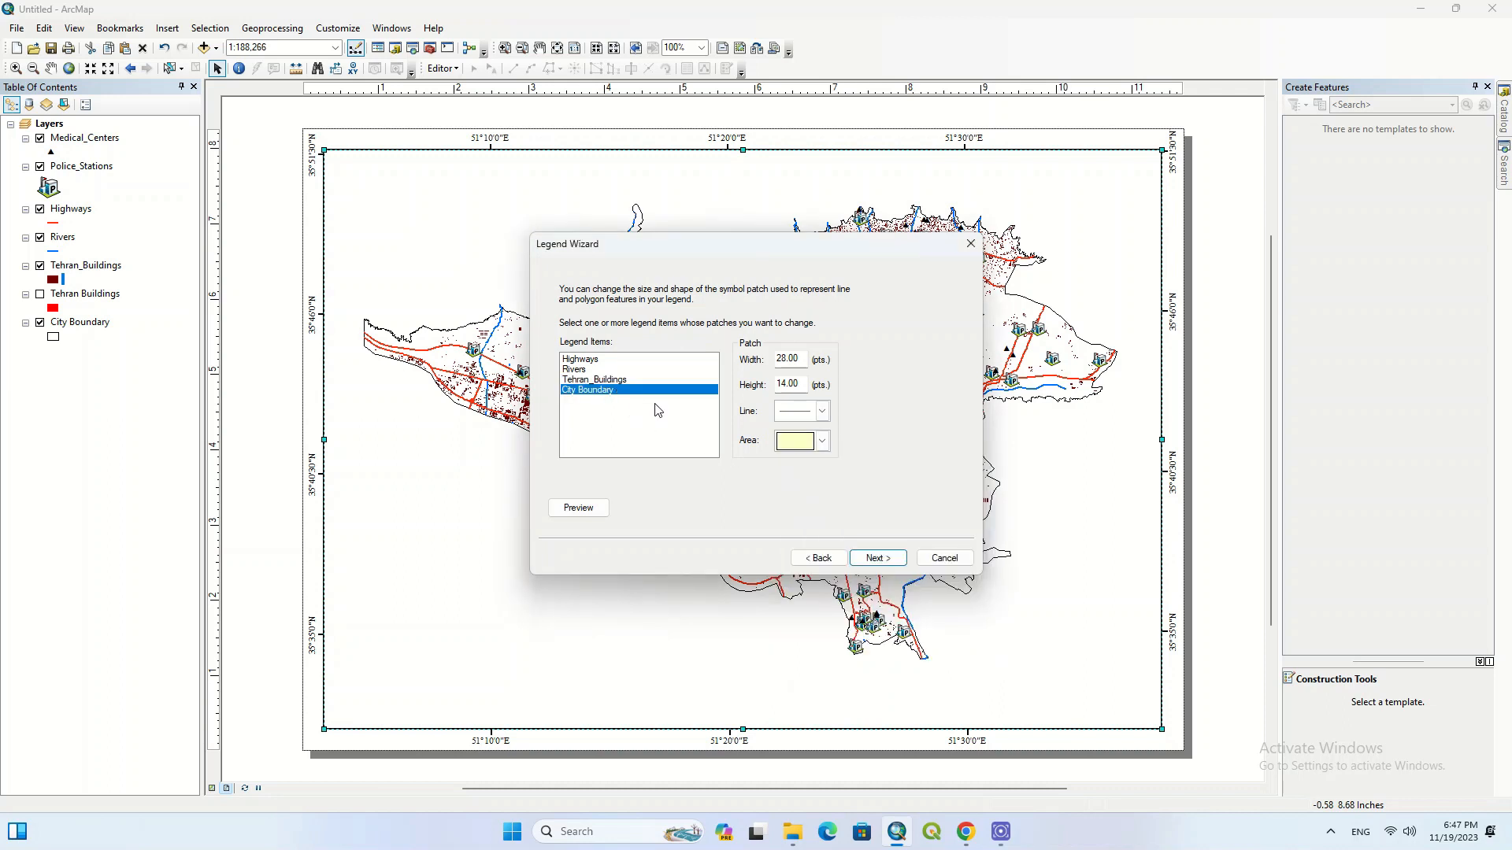
click(797, 451)
click(898, 517)
click(869, 559)
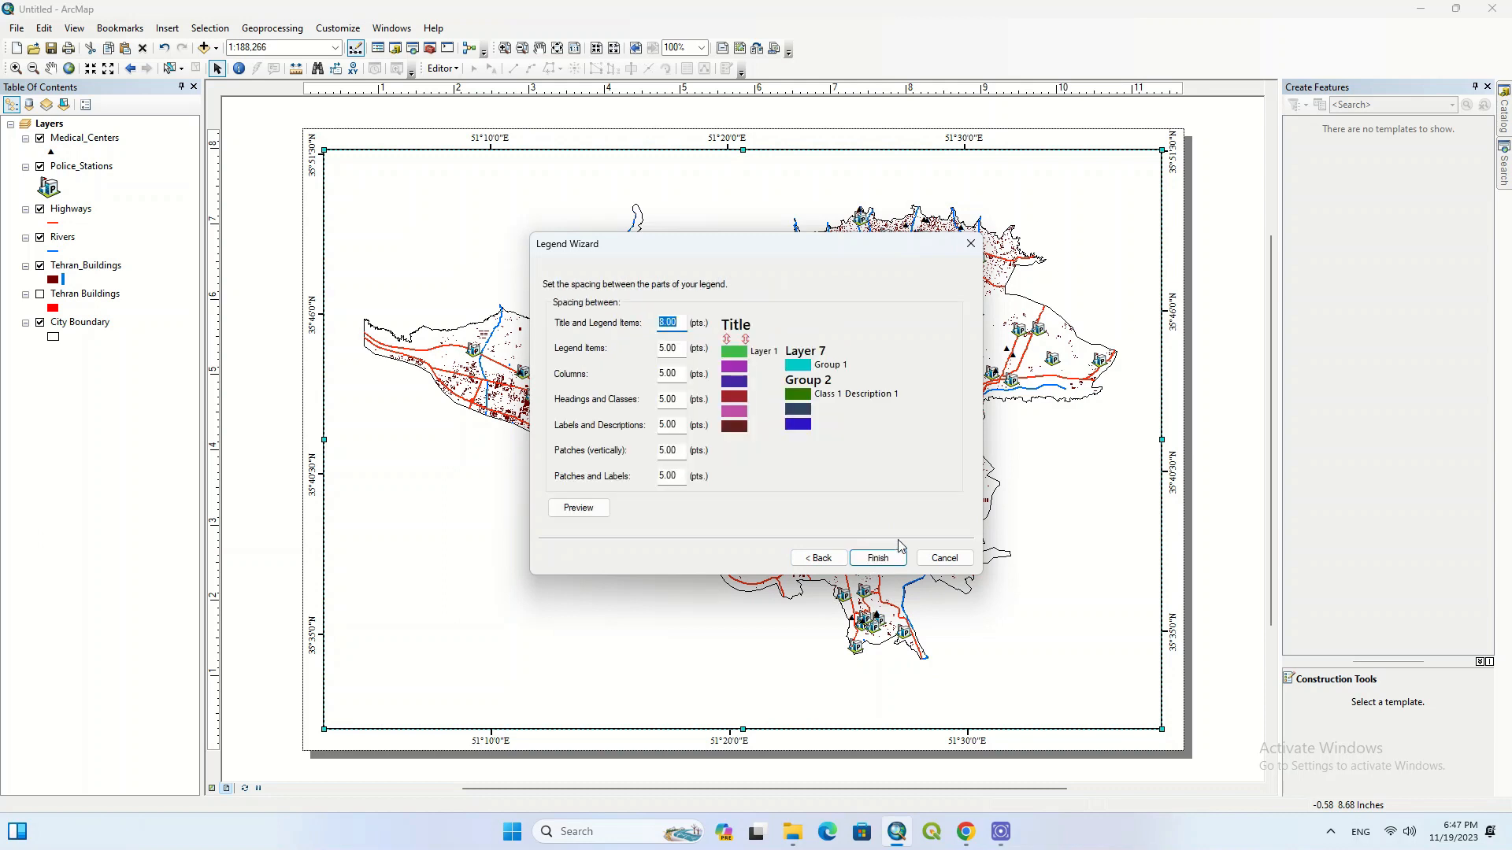
click(875, 559)
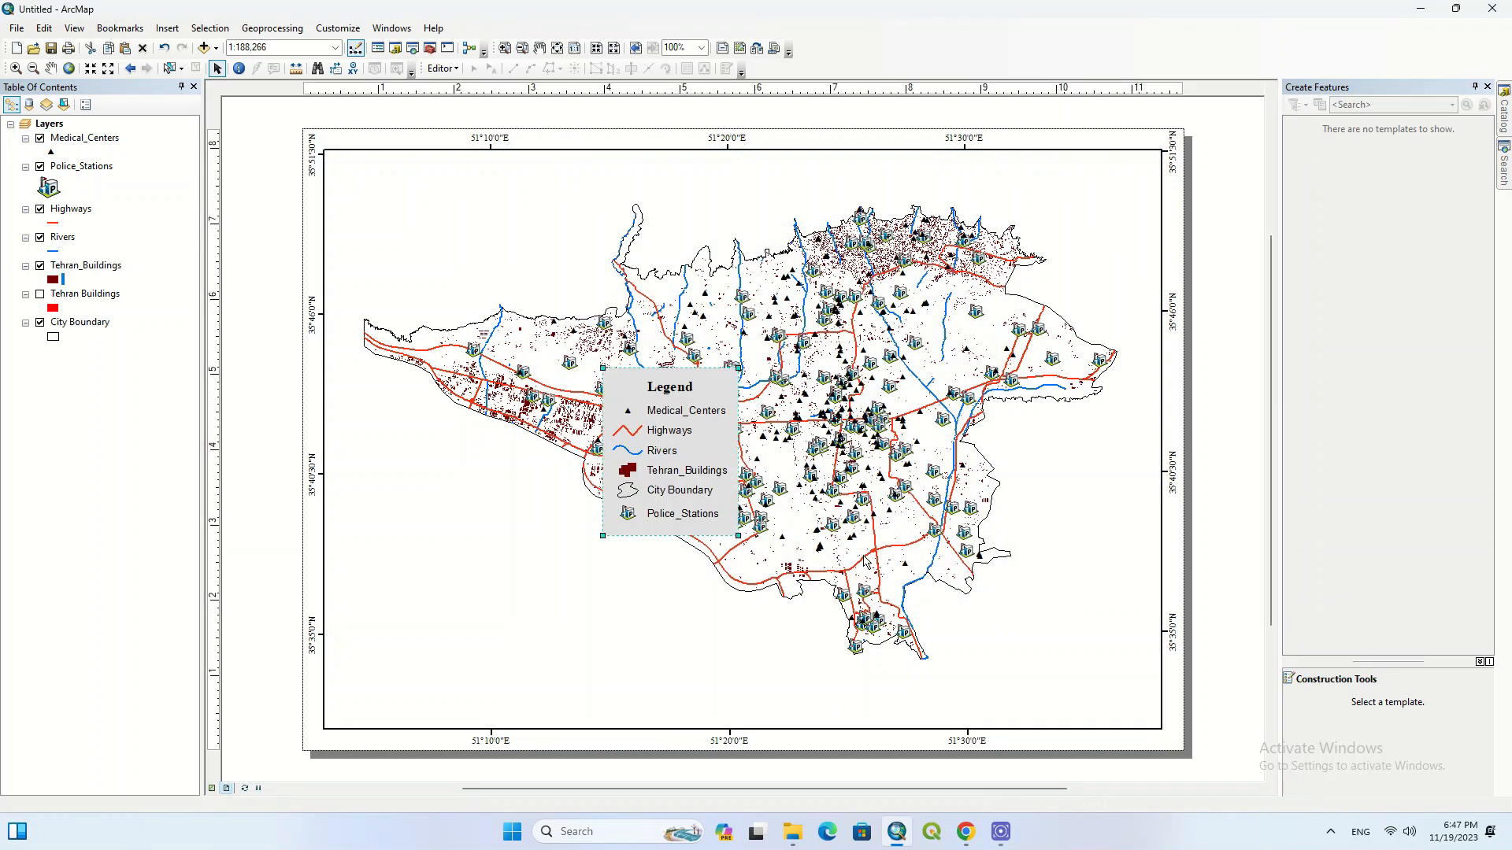
Move the legend into the map frame's empty lower-left corner and enlarge it slightly.
drag(671, 441, 405, 625)
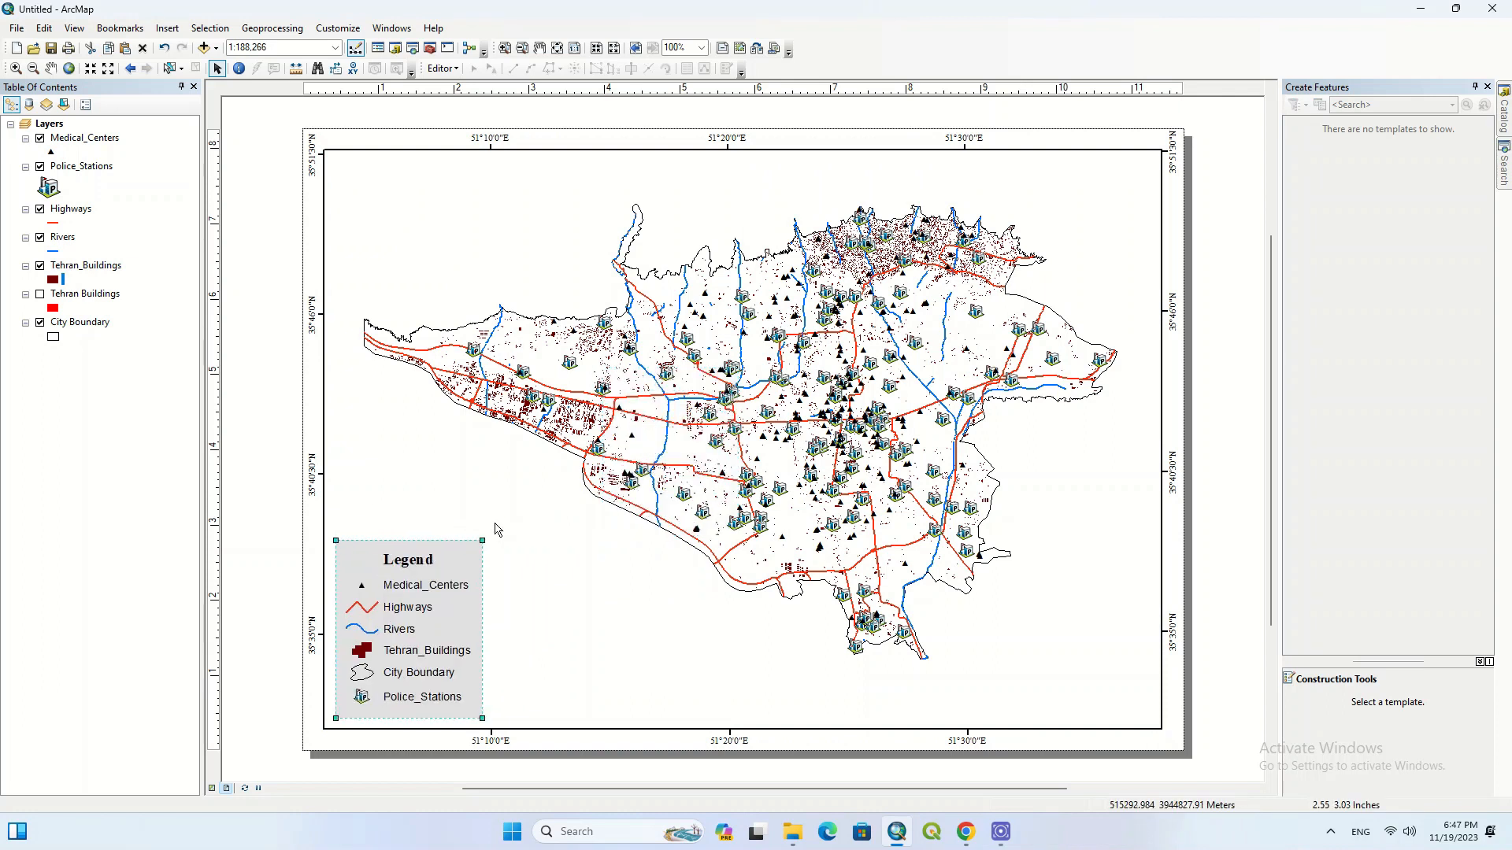
drag(482, 541, 504, 520)
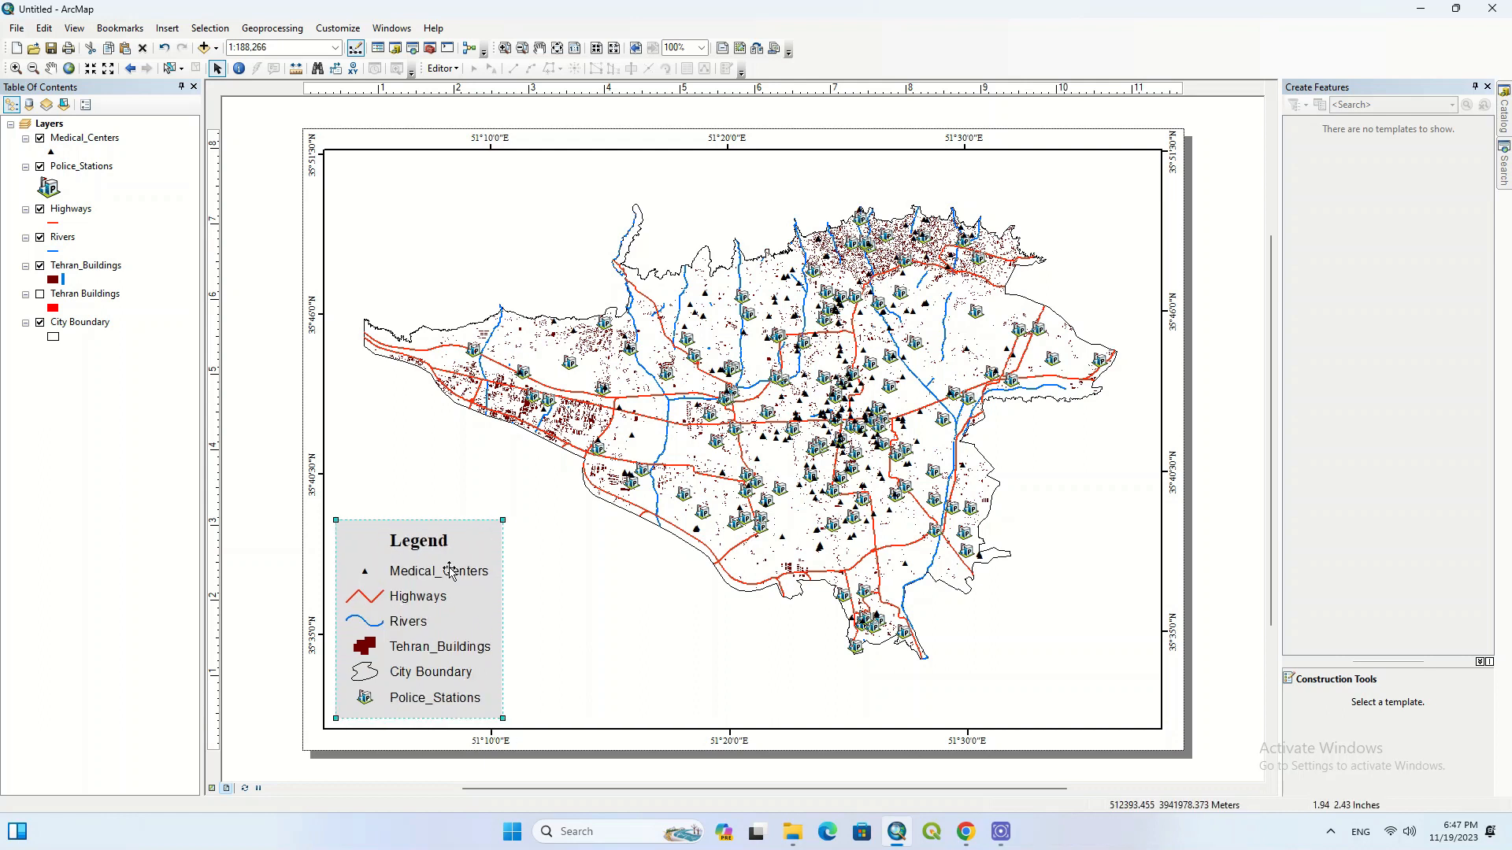
click(260, 449)
click(671, 566)
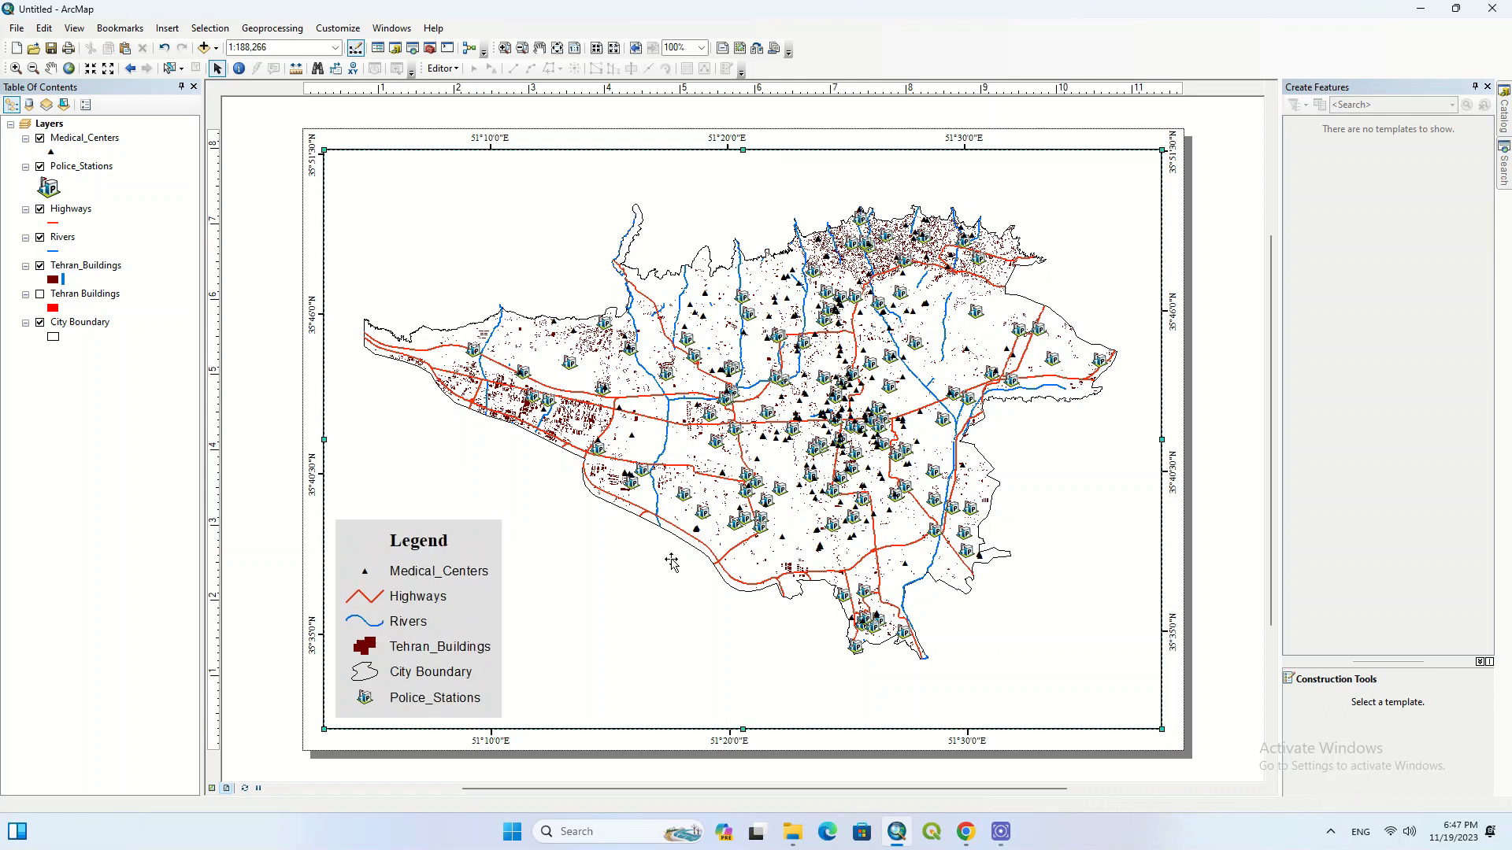
Insert the ESRI North 65 north arrow and place it near the map frame's upper-left corner.
click(166, 29)
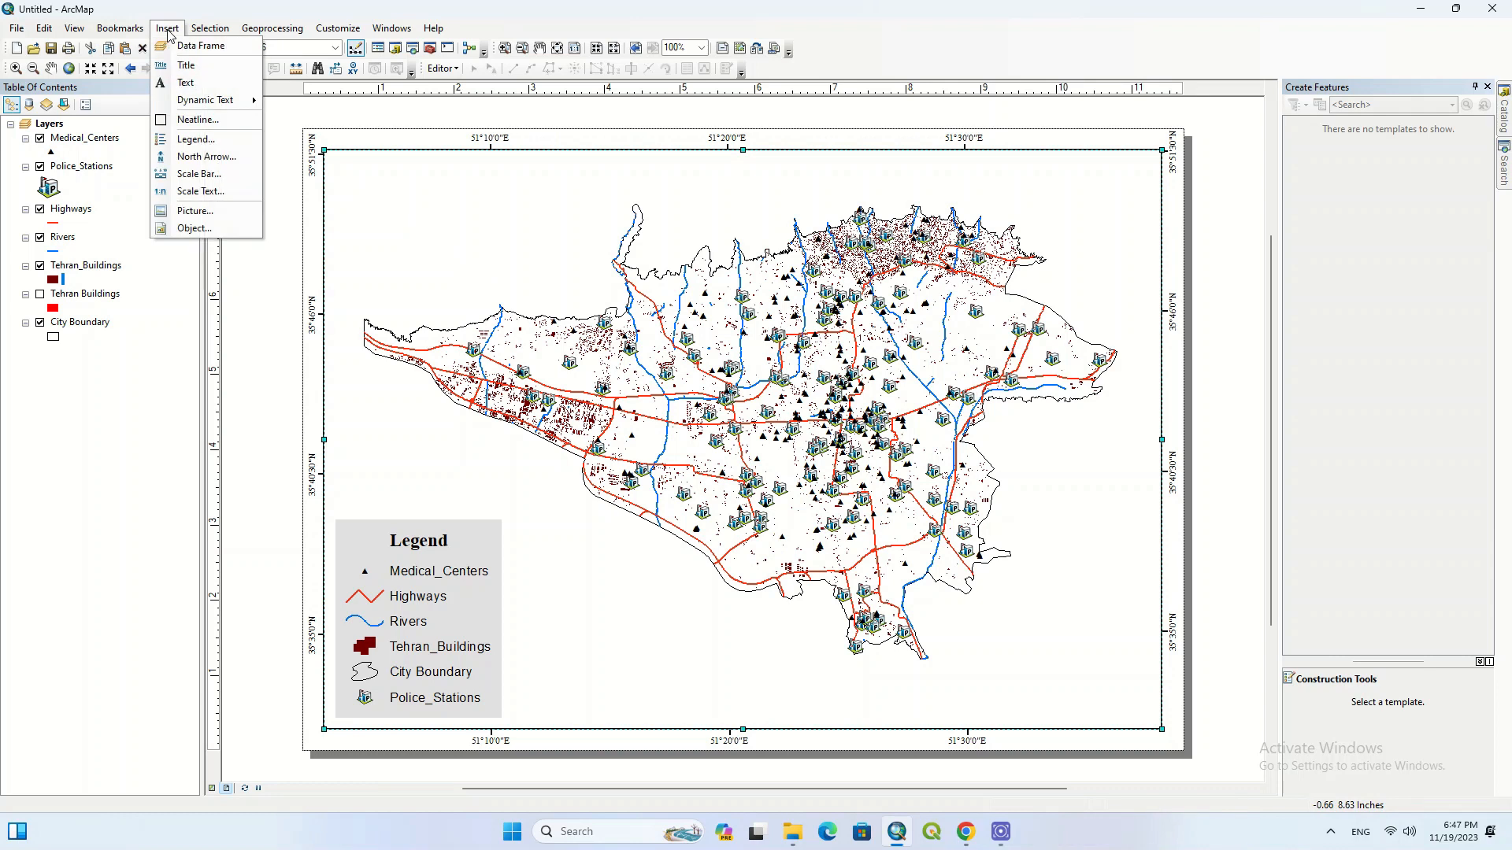
click(207, 156)
scroll(126, 276, down, 2)
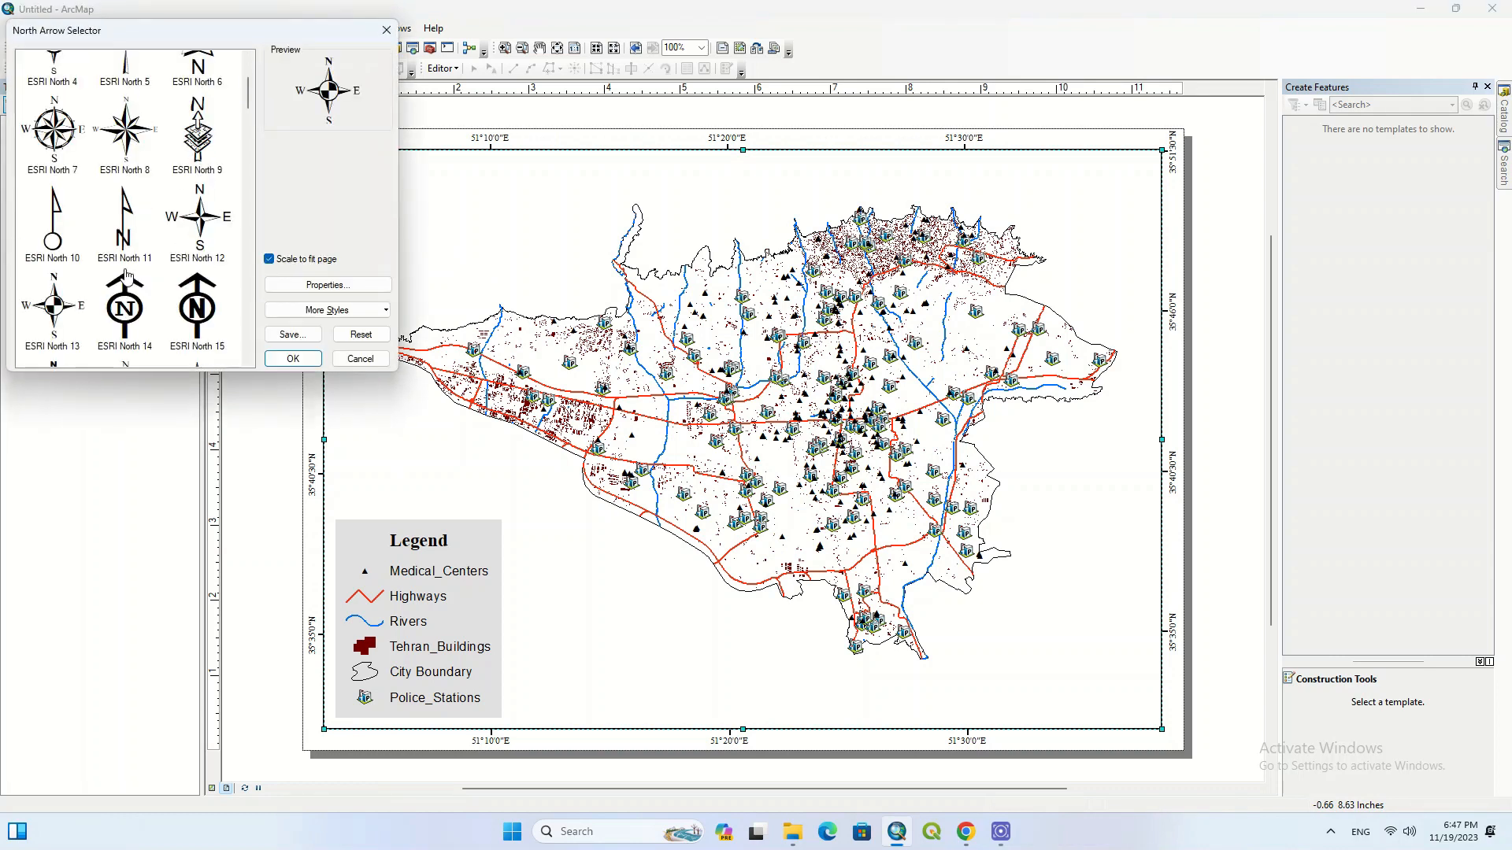
scroll(126, 275, down, 3)
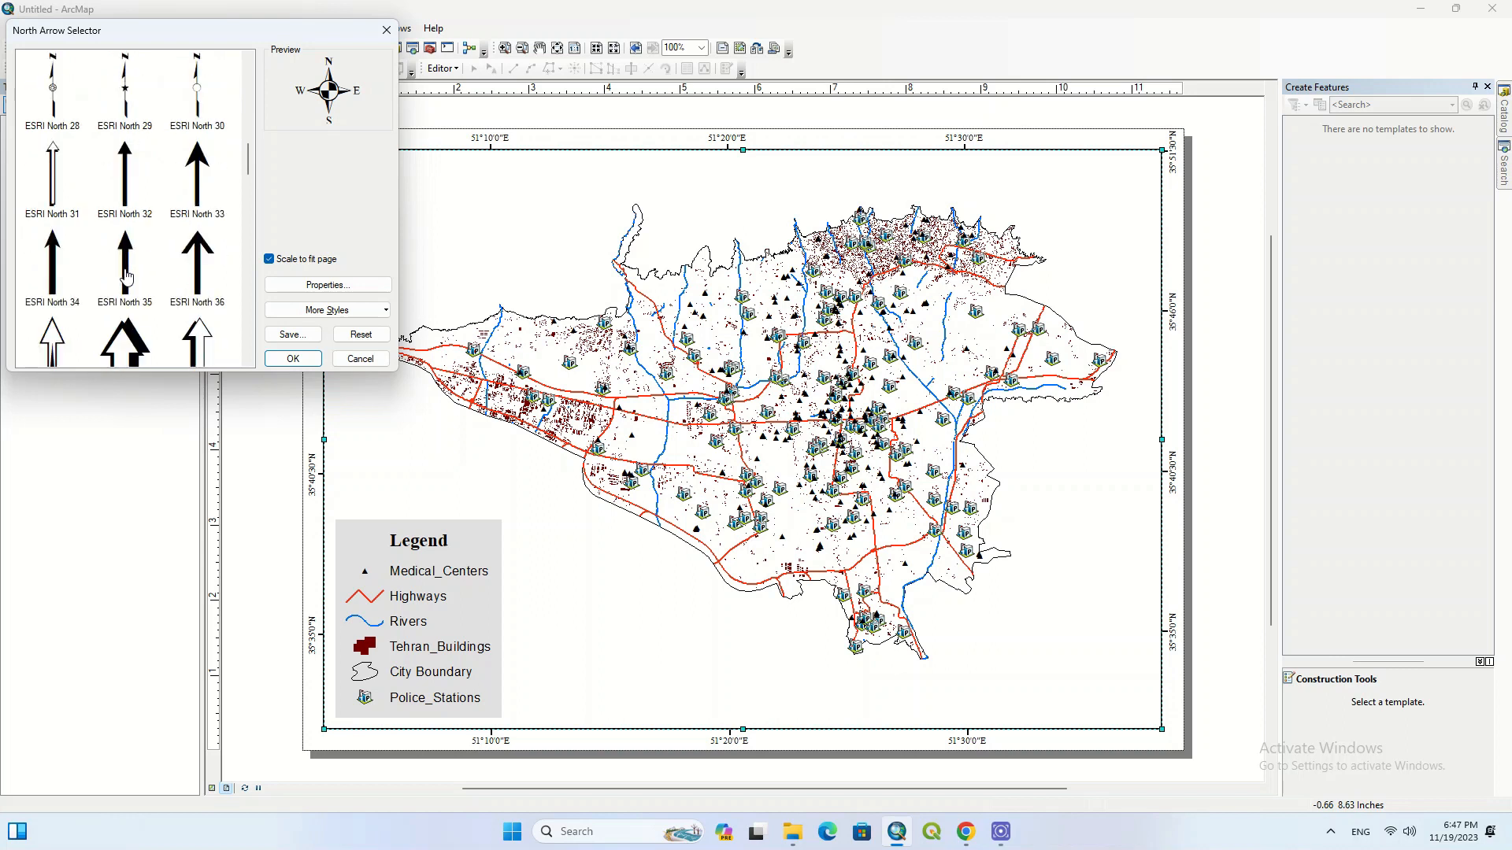
scroll(126, 276, down, 1)
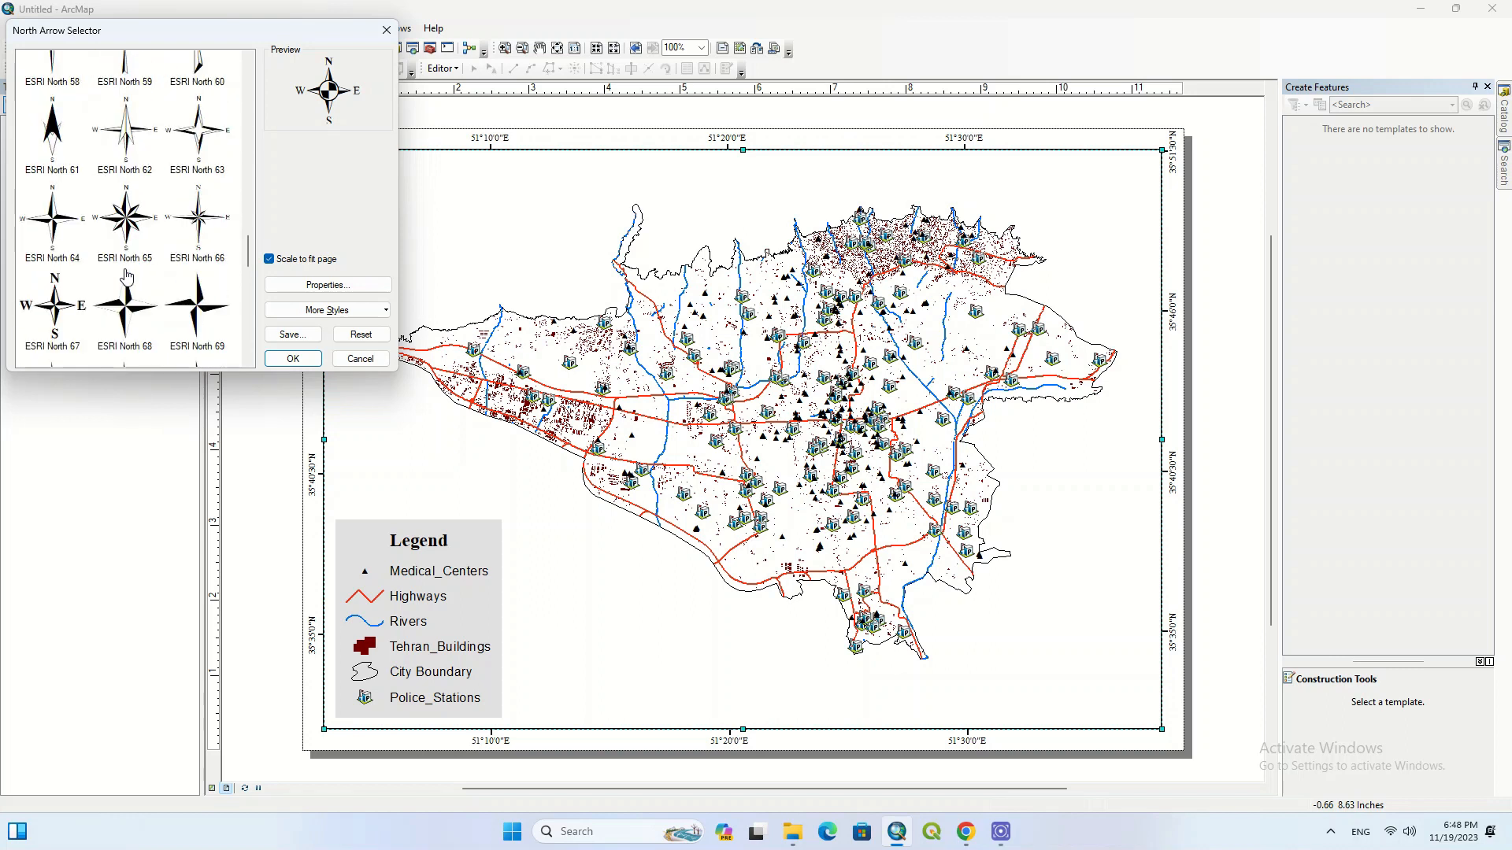
click(127, 224)
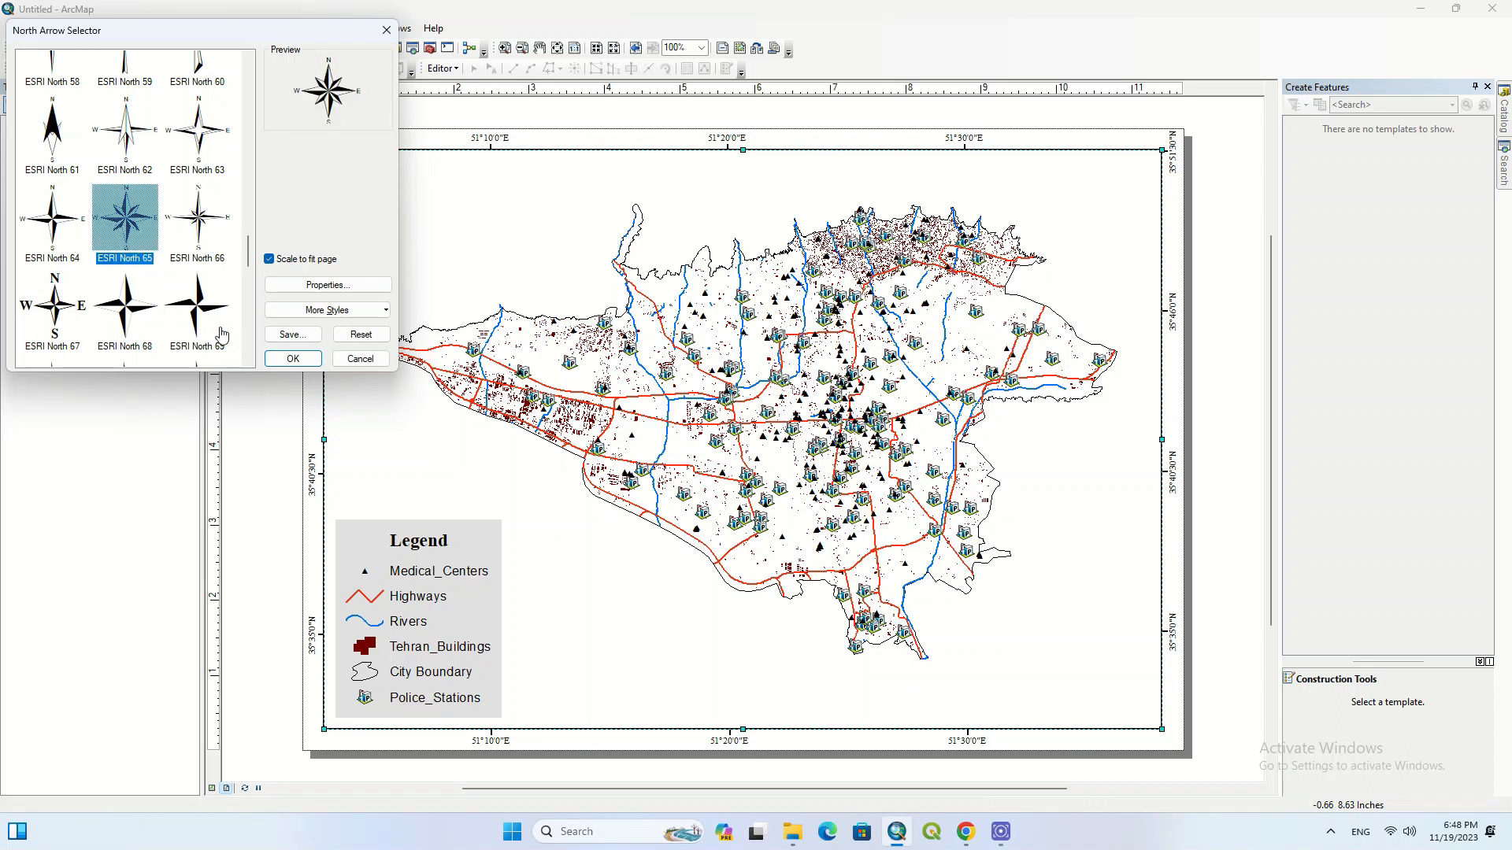
click(292, 359)
drag(637, 500, 368, 190)
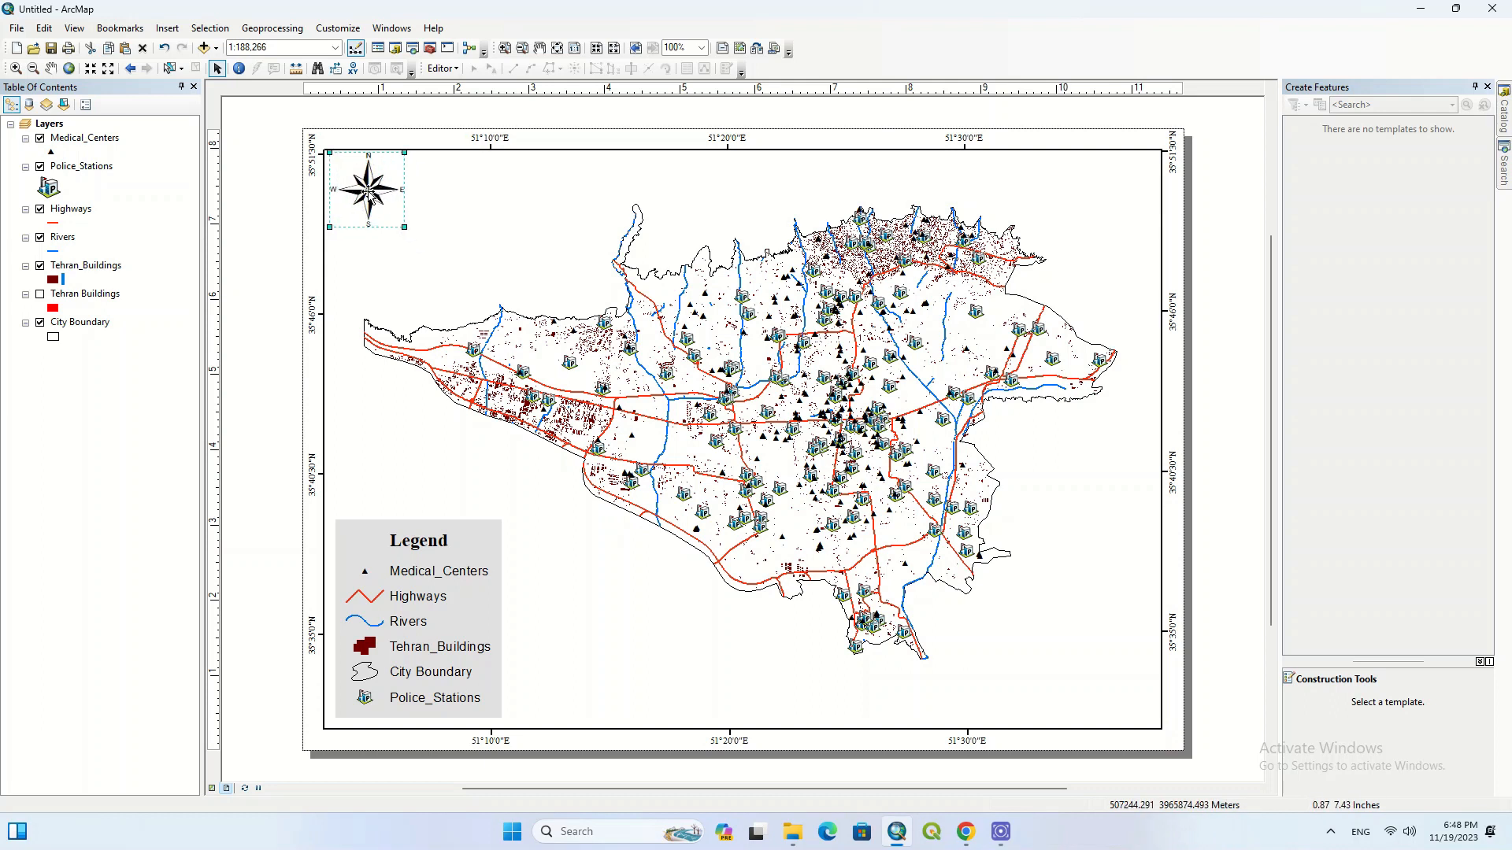
Give the north arrow's frame a light grey background.
right_click(368, 191)
click(441, 460)
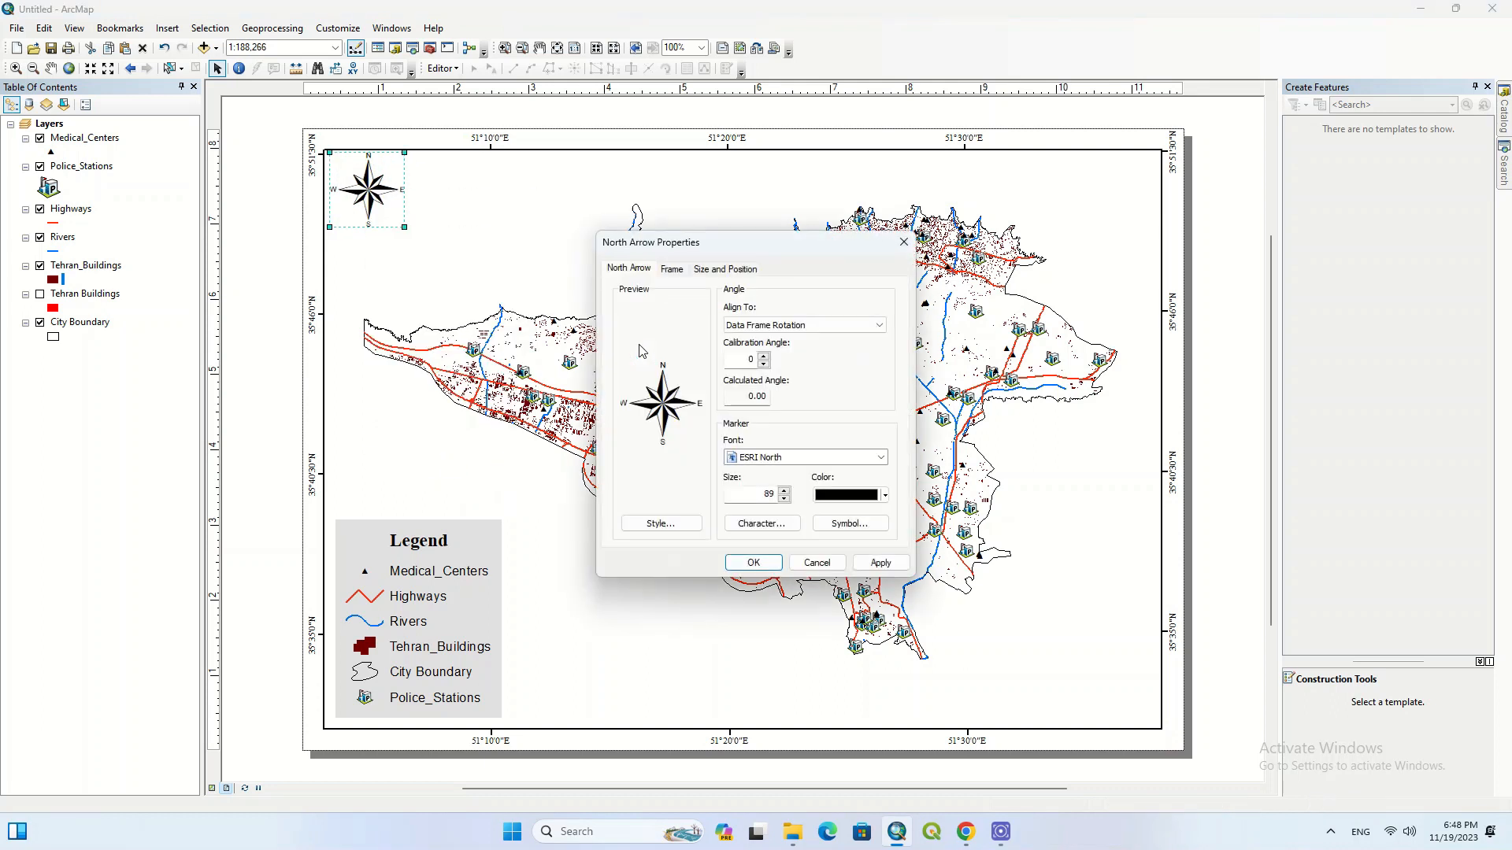
click(682, 271)
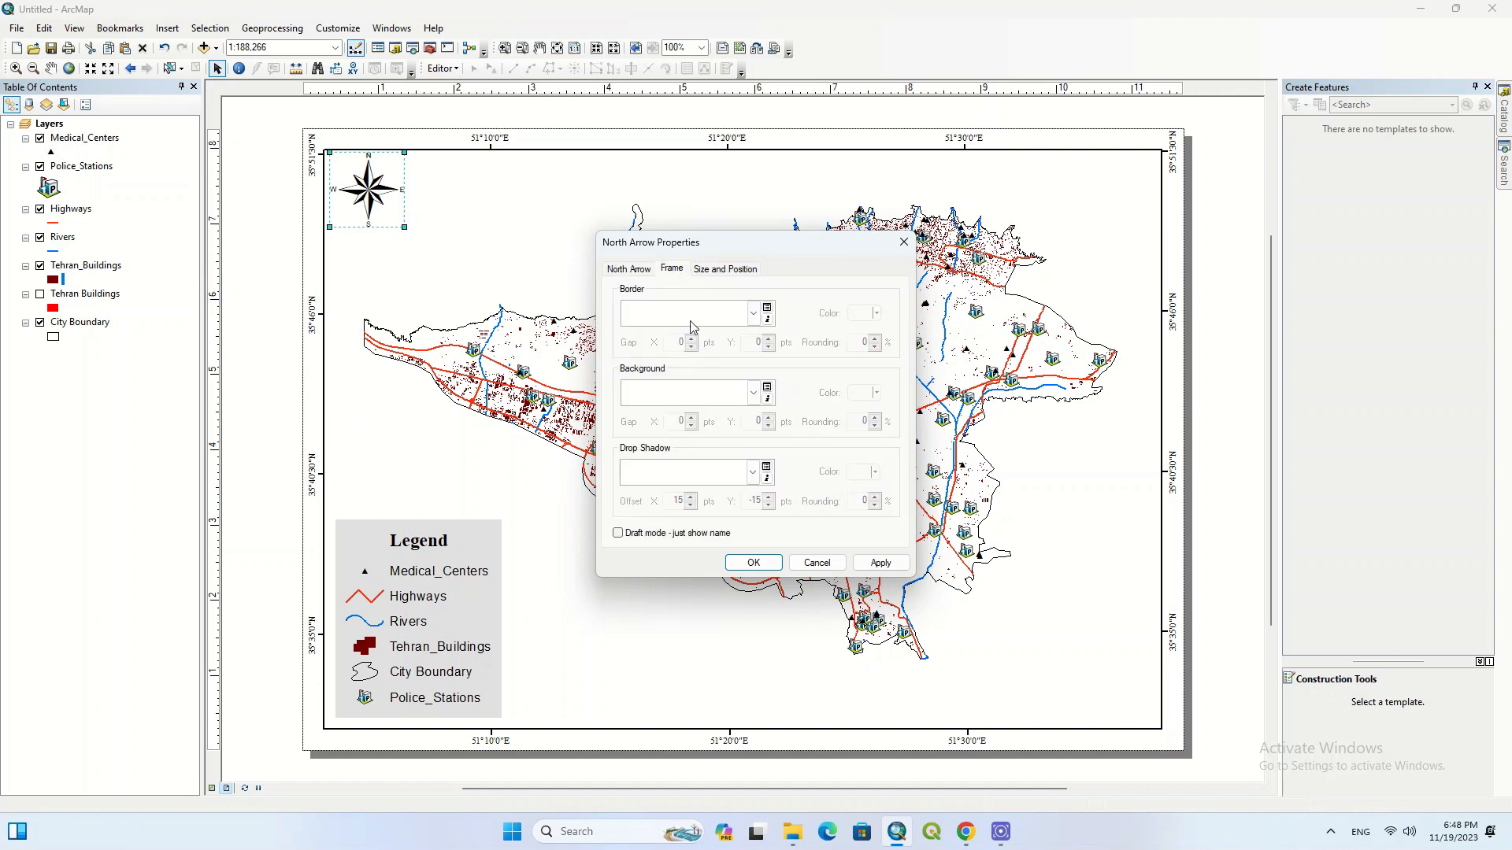
click(690, 392)
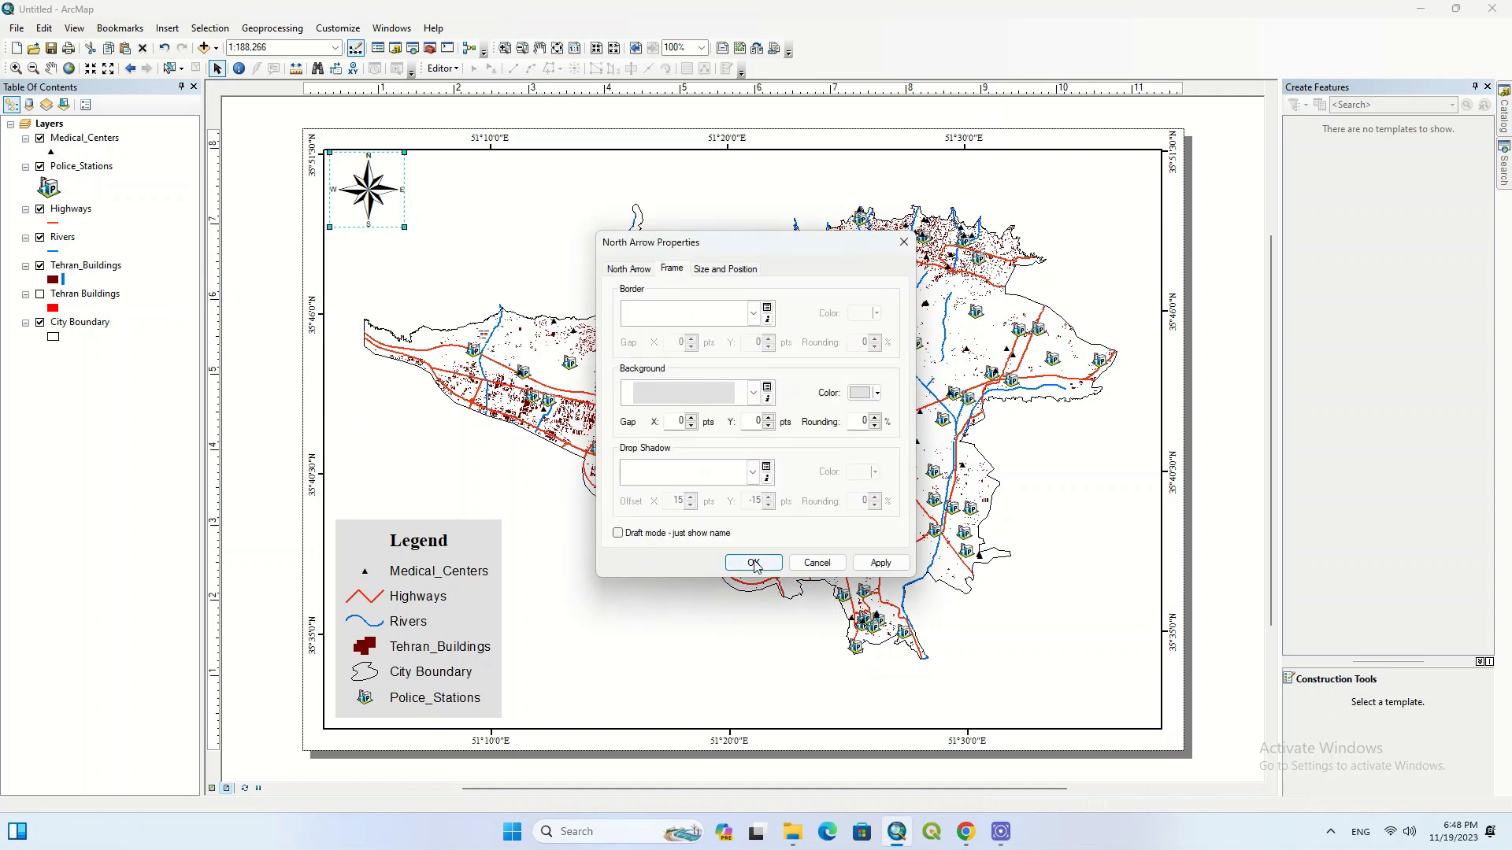
click(754, 562)
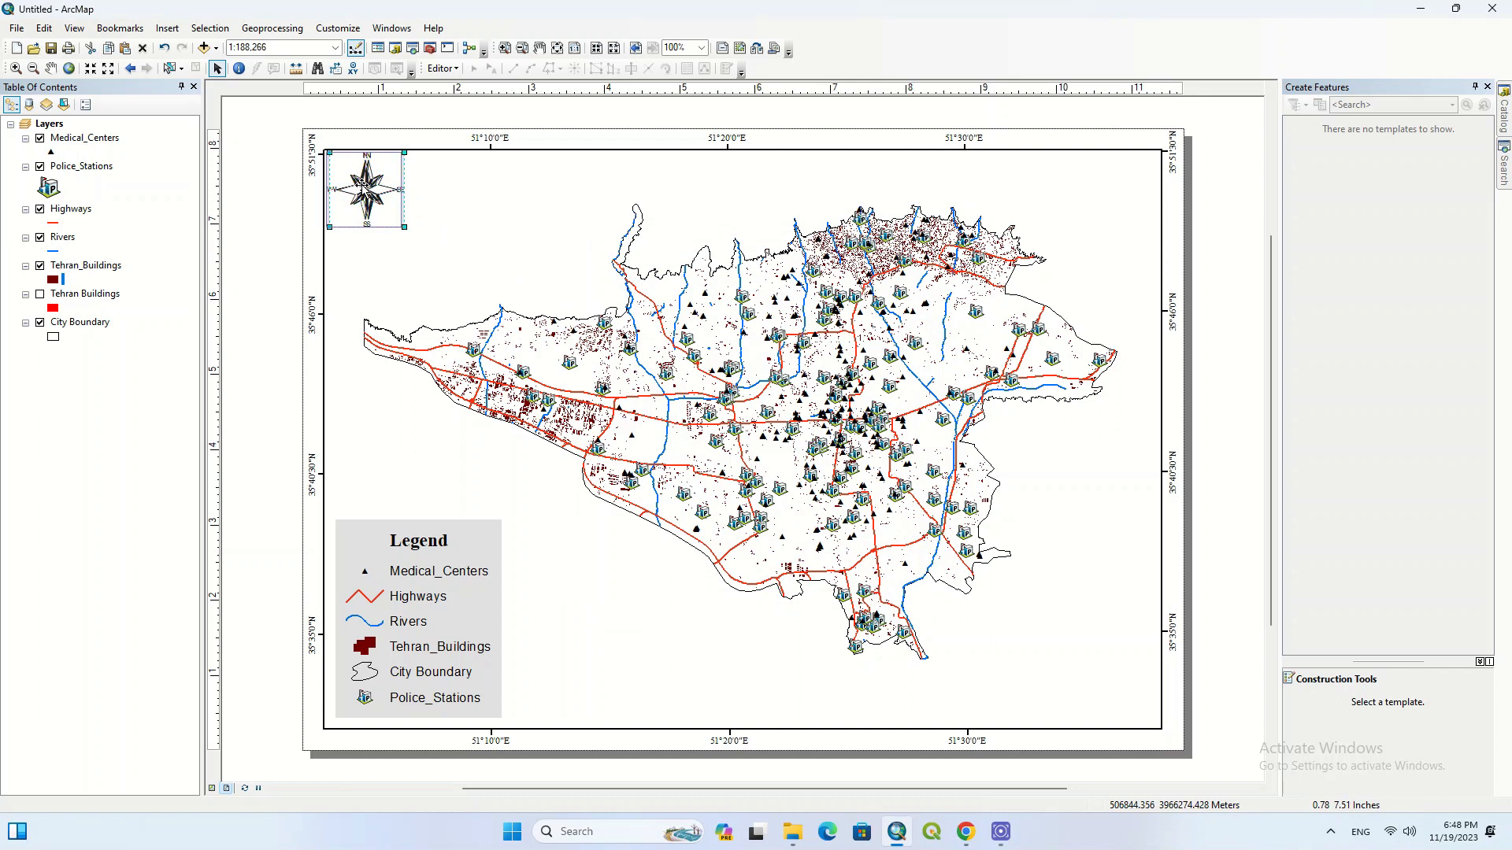
Nudge the north arrow flush into the map frame's upper-left corner.
drag(360, 183, 355, 180)
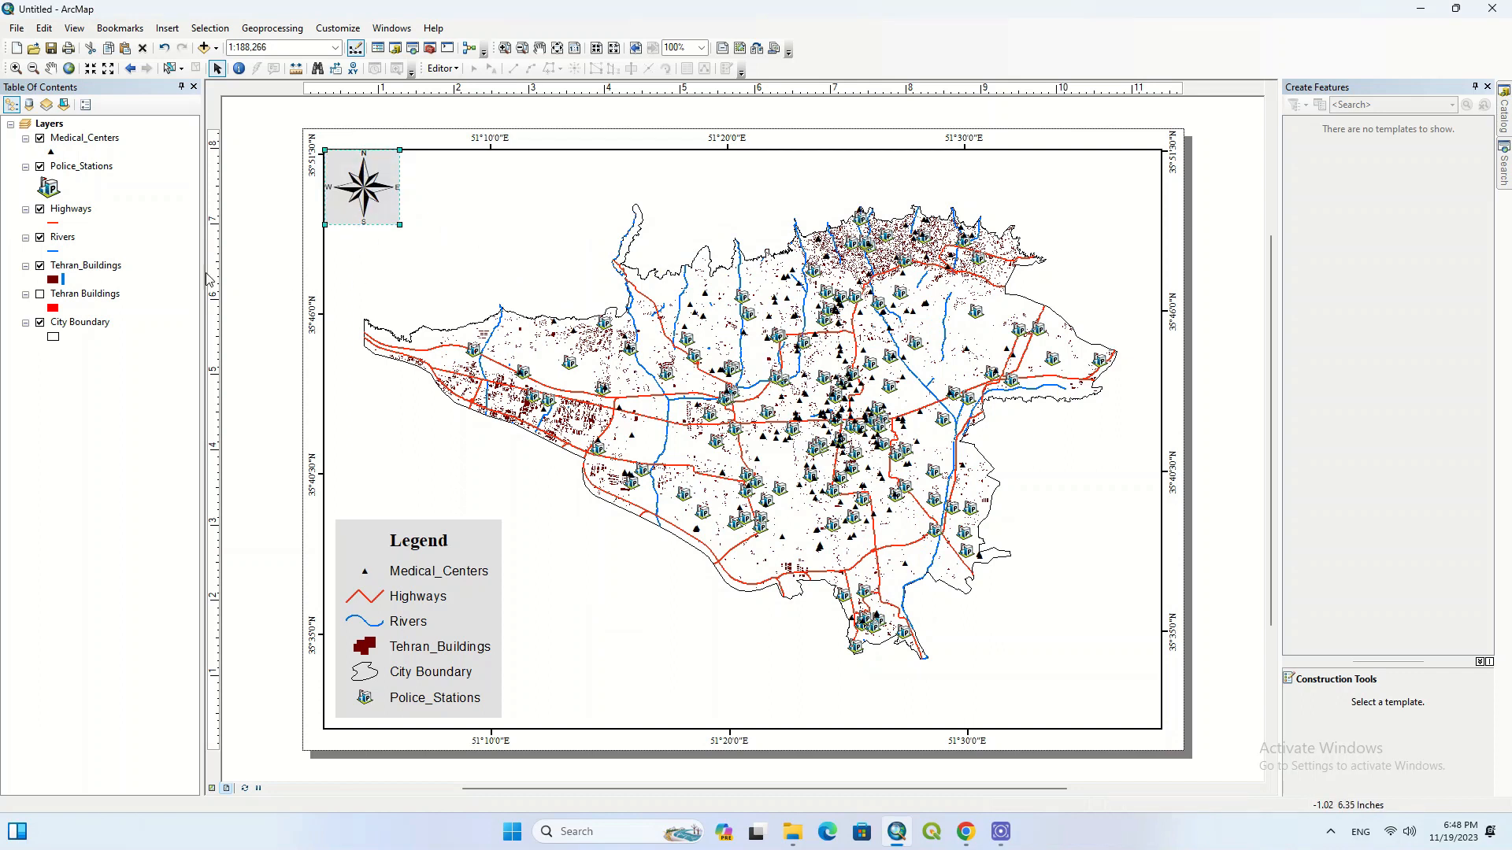
click(263, 272)
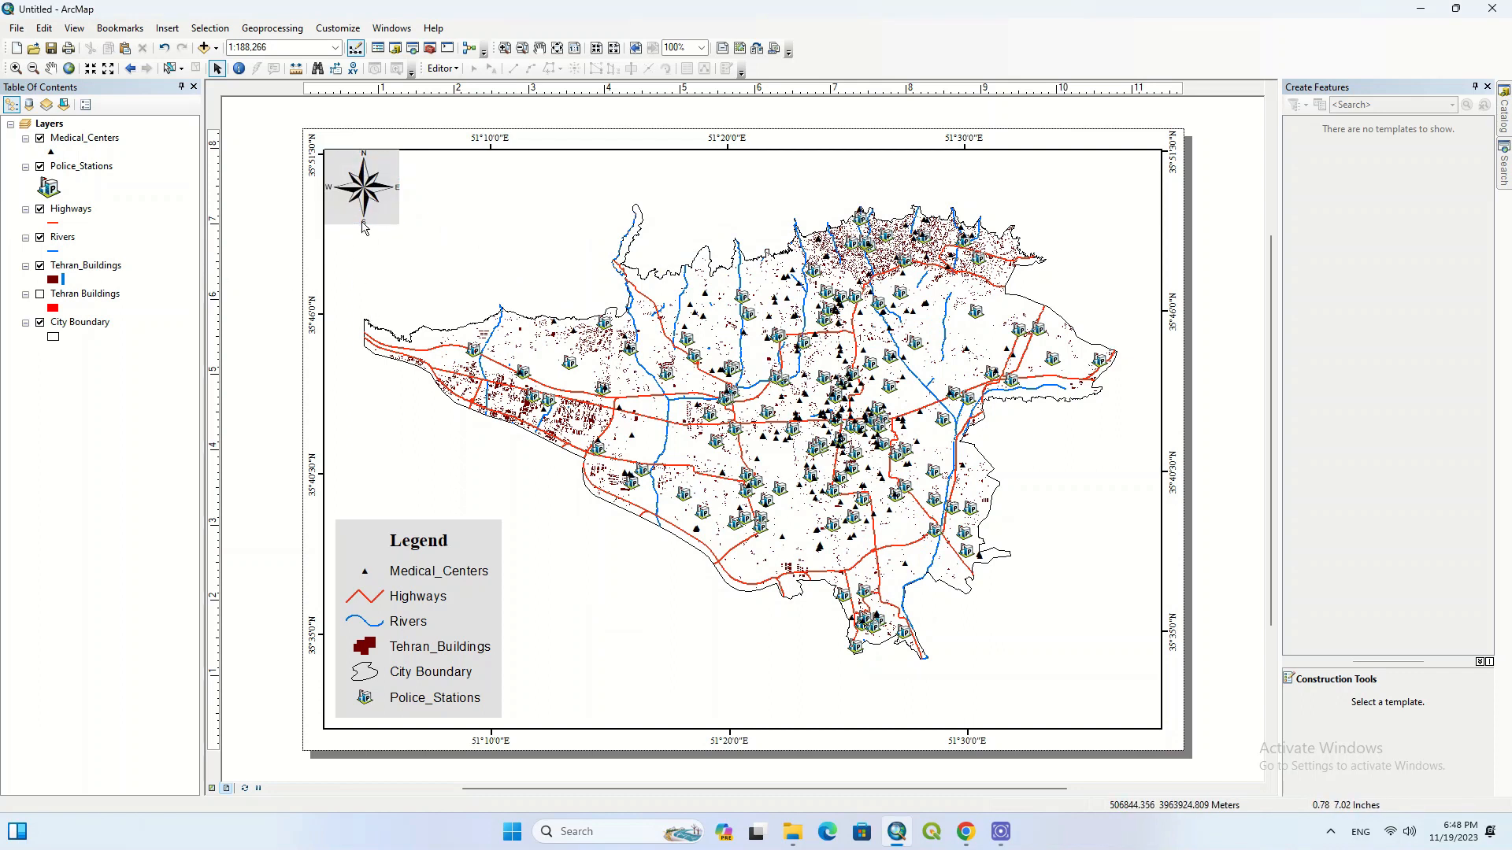
click(364, 193)
drag(372, 202, 372, 203)
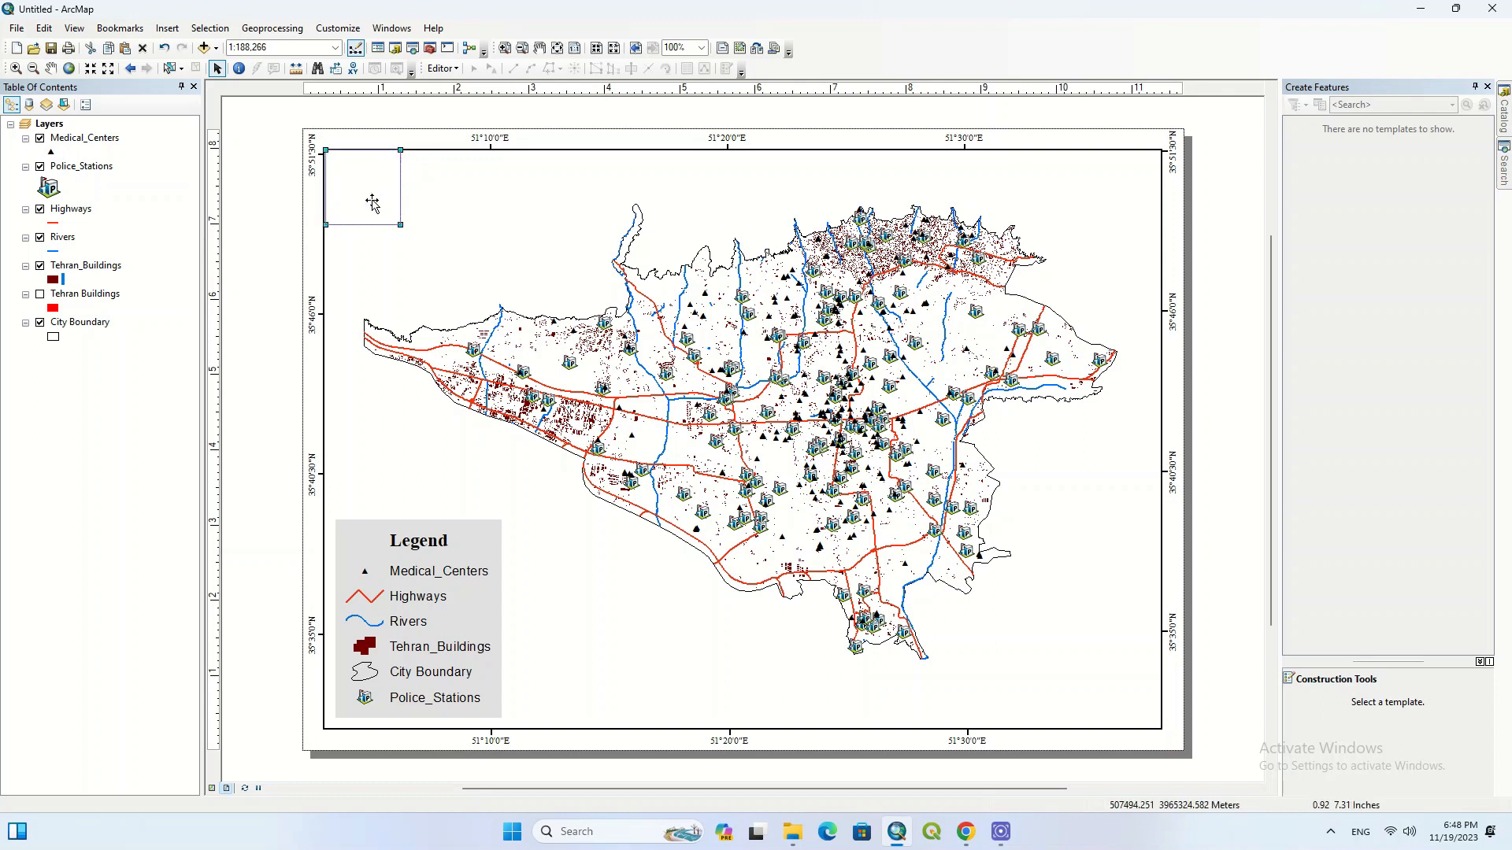
click(253, 270)
Move the legend flush into the map frame's lower-left corner.
click(449, 542)
drag(394, 600, 384, 609)
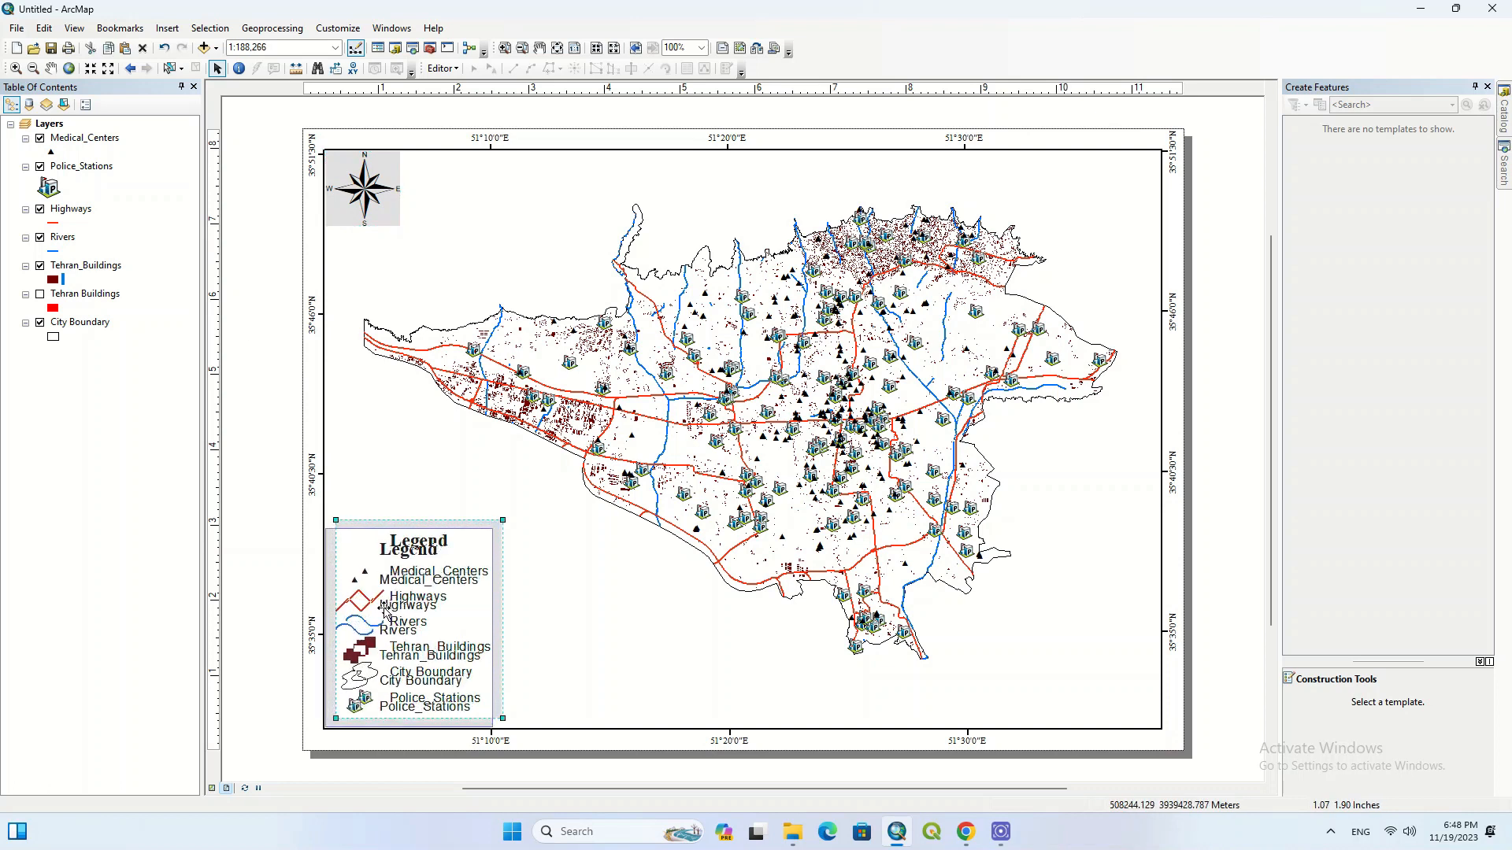
click(497, 243)
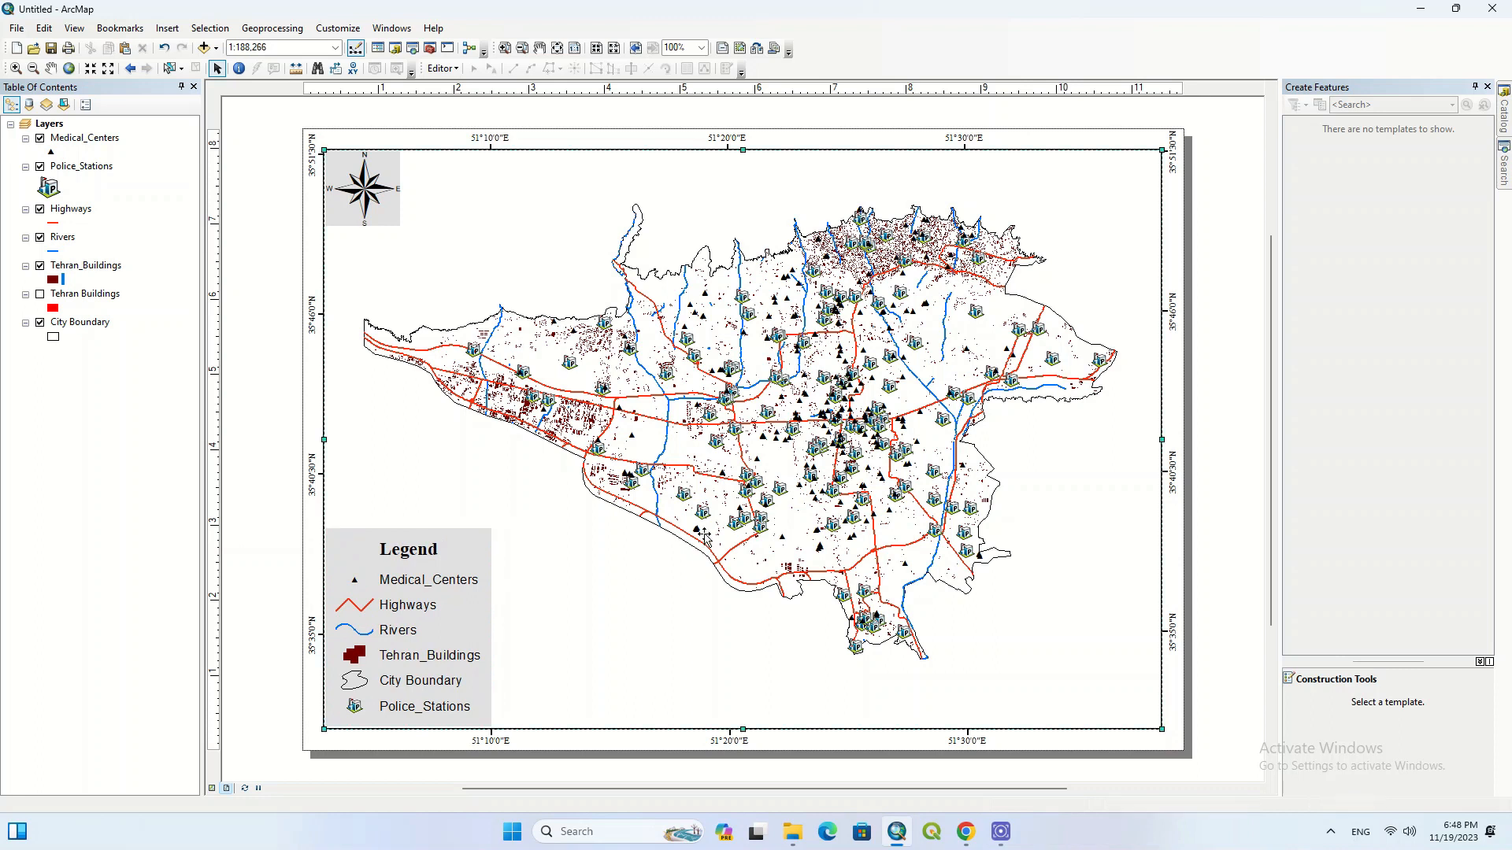
Insert an Alternating Scale Bar 2 Metric and place it along the bottom centre of the map frame.
click(167, 28)
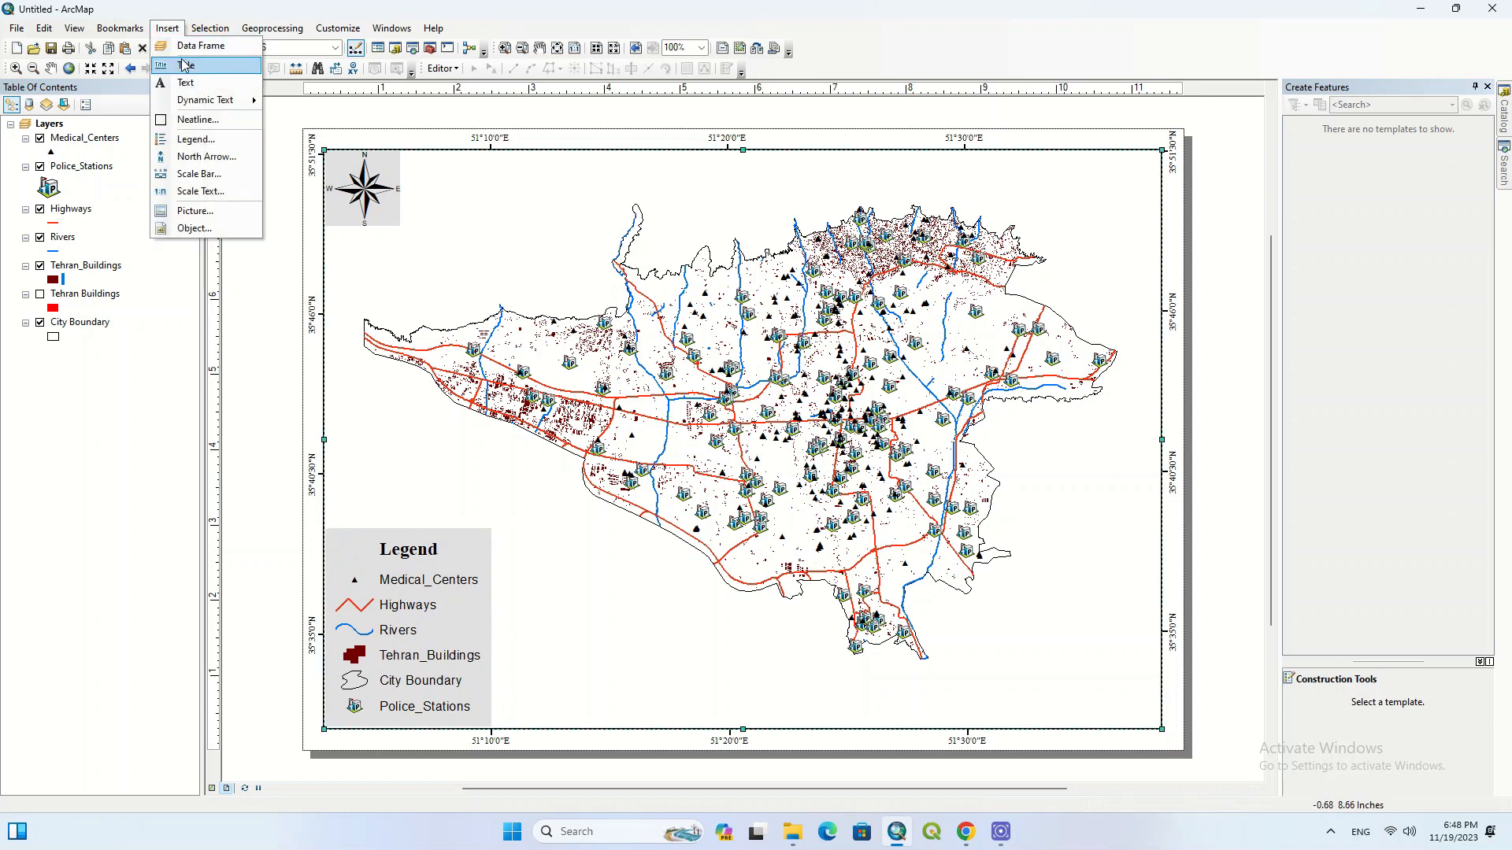
click(211, 179)
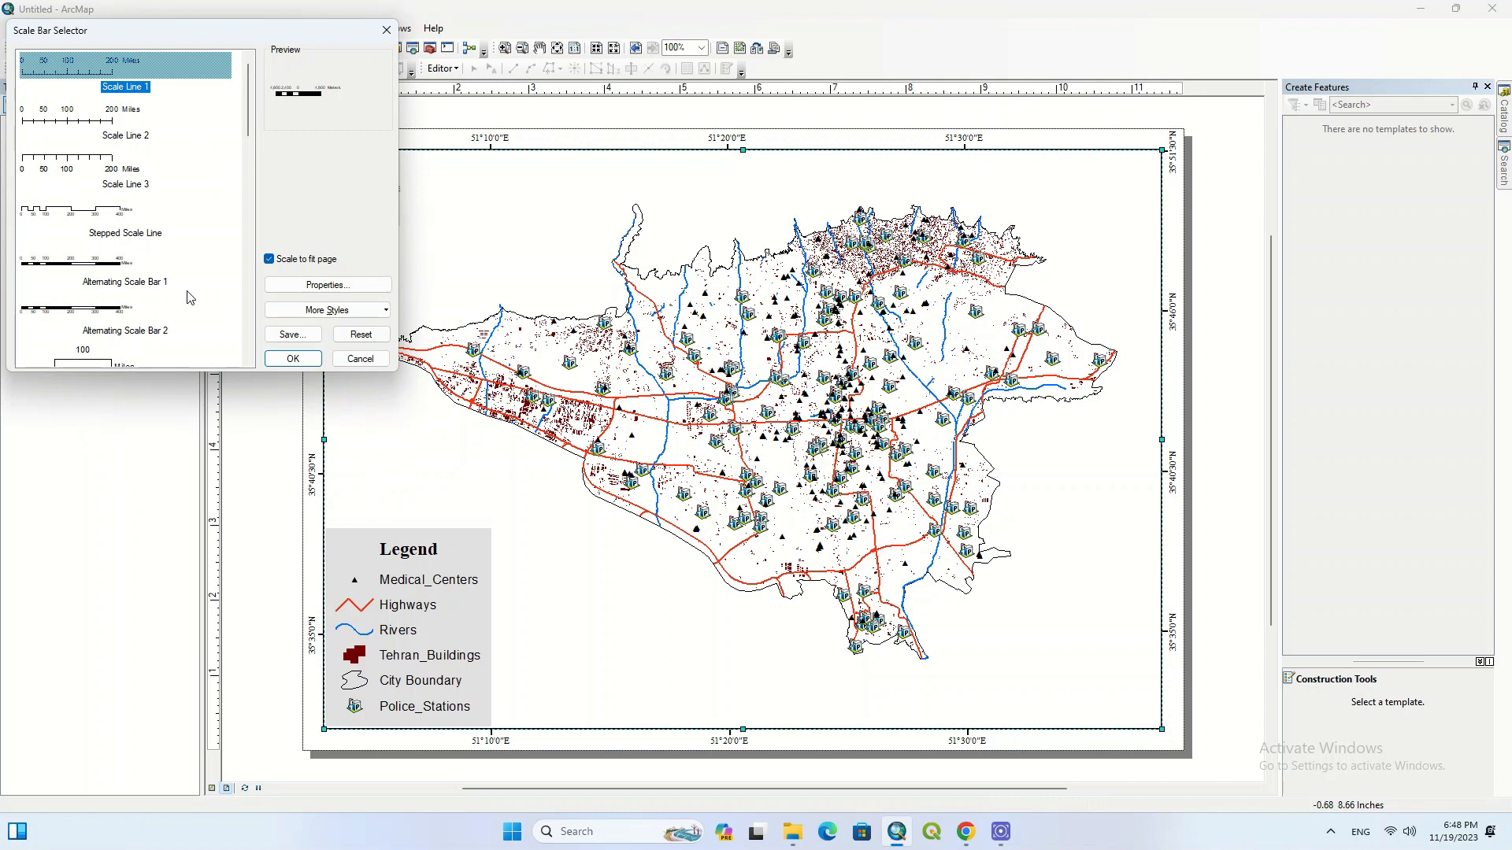
scroll(185, 295, down, 9)
scroll(175, 290, down, 1)
scroll(175, 290, down, 2)
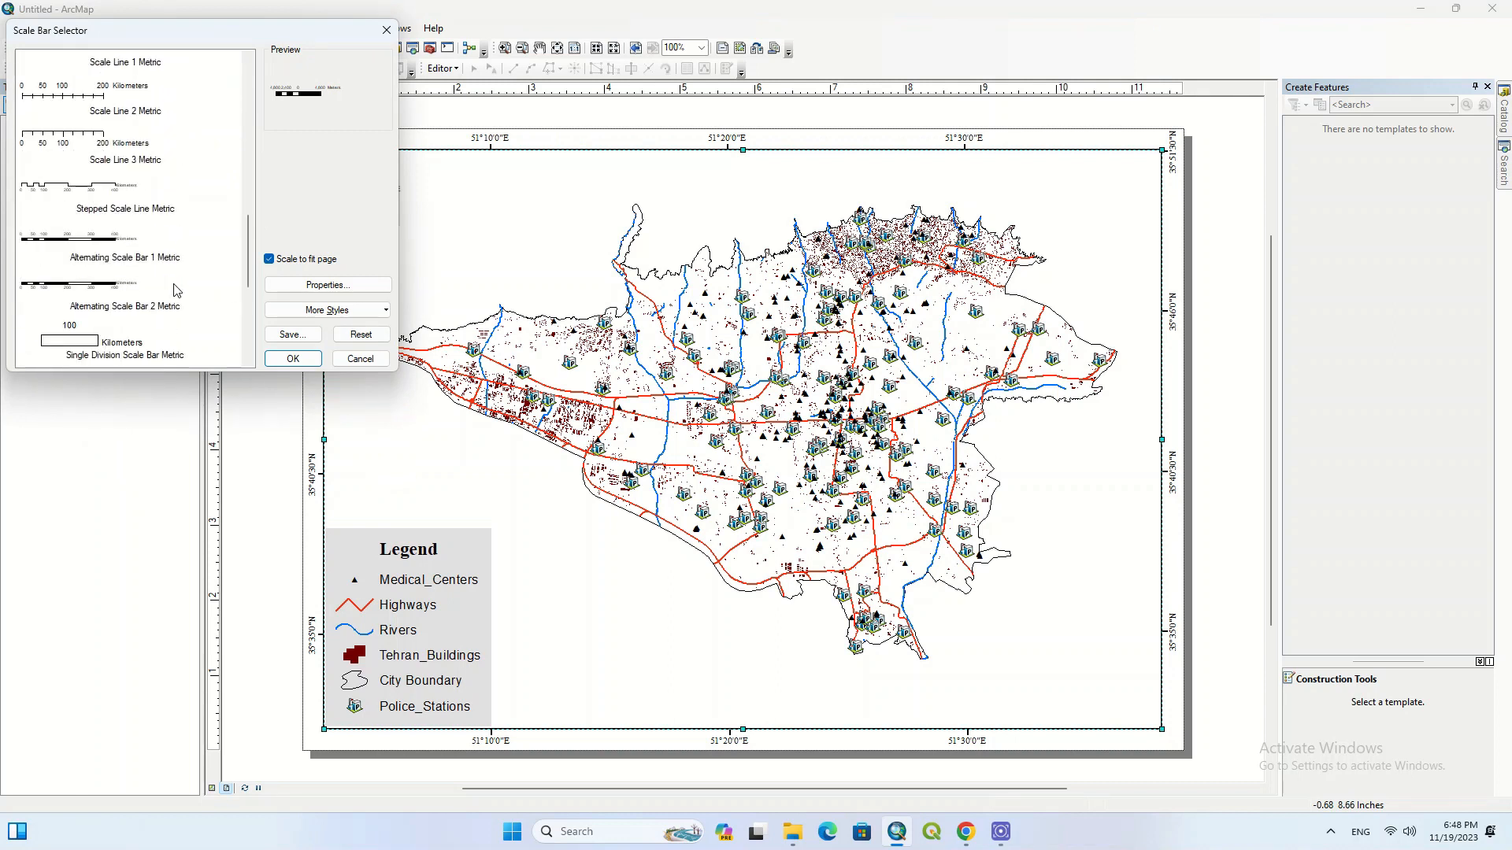
click(98, 295)
click(282, 360)
drag(678, 441, 733, 718)
Shorten the scale bar's unit label to Km and give its frame a light grey background.
right_click(733, 718)
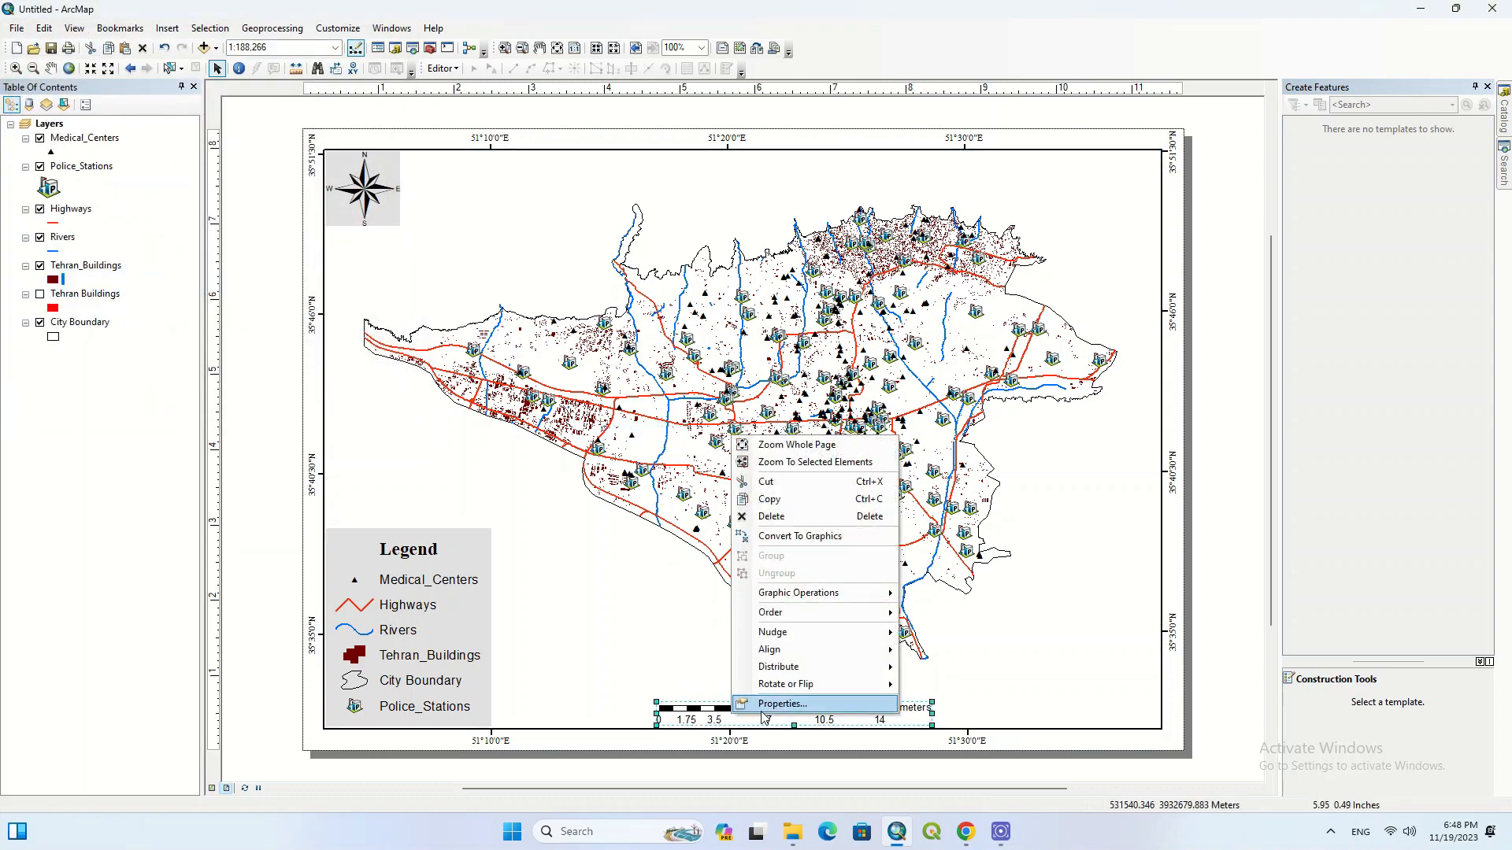
click(784, 703)
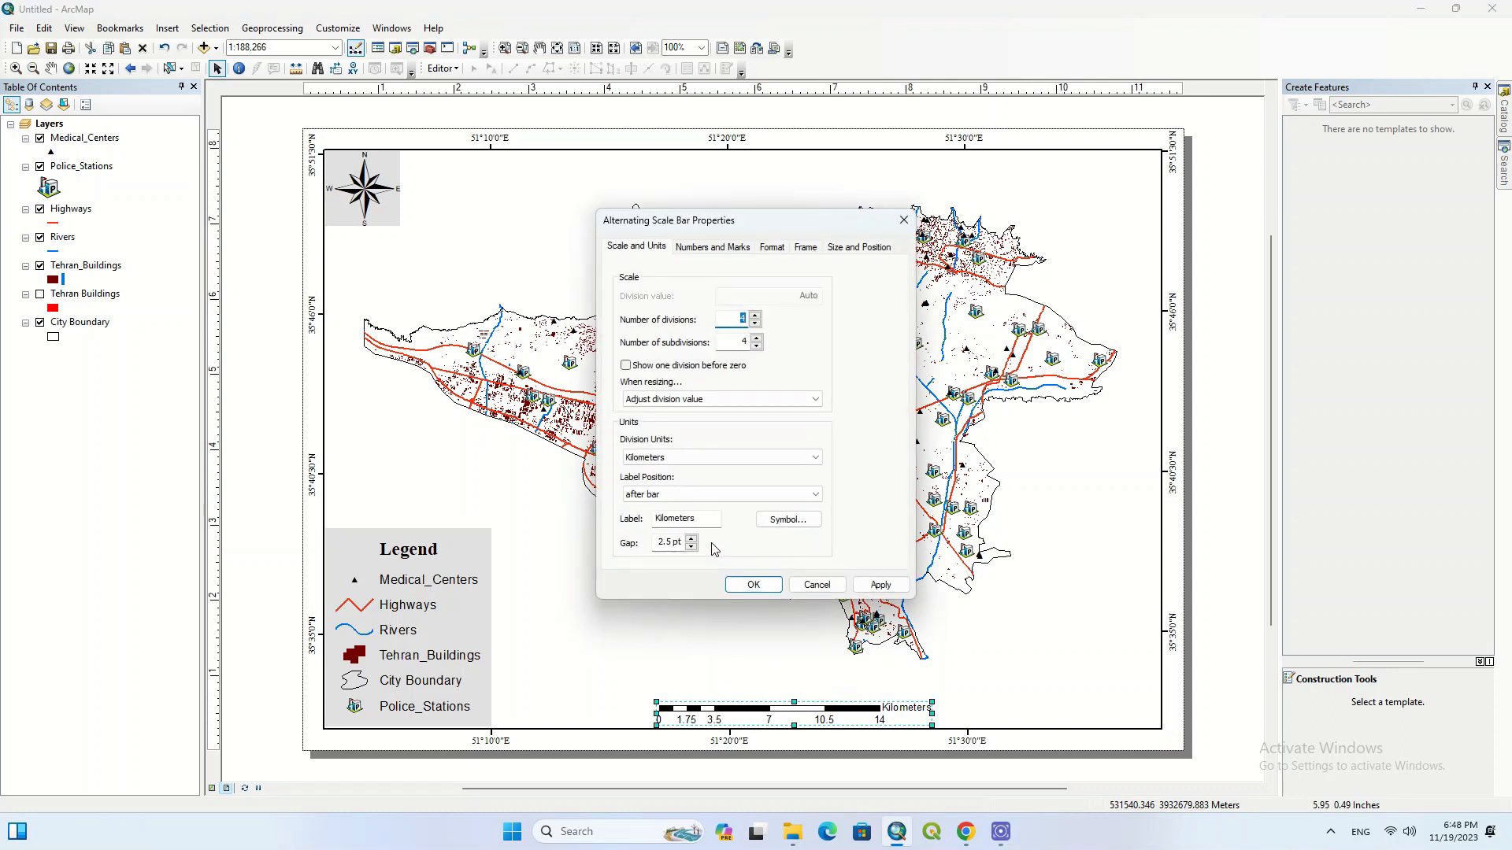
drag(699, 523, 663, 522)
key(BackSpace)
click(773, 249)
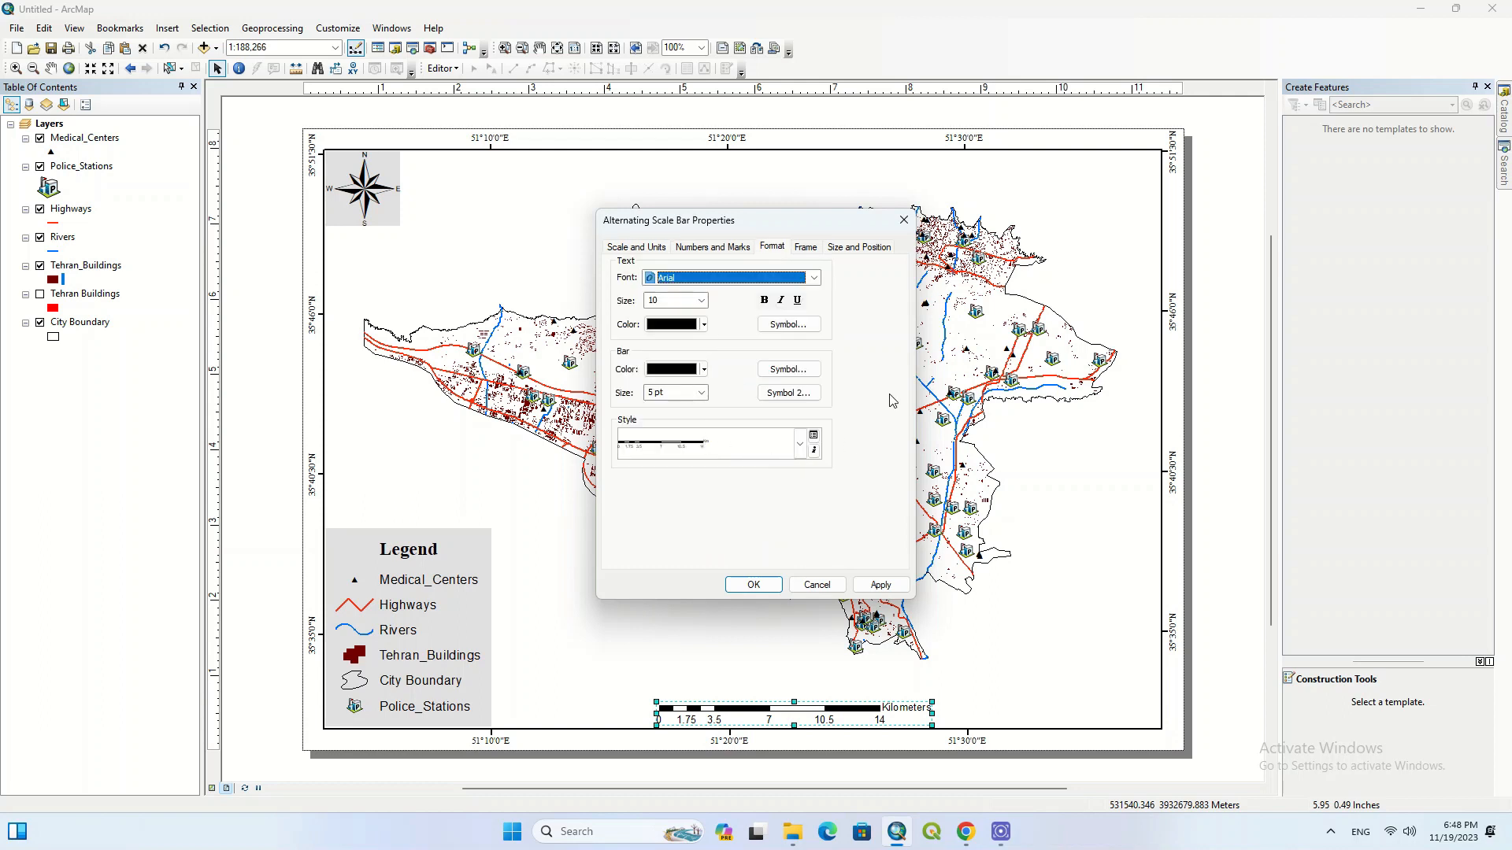
click(806, 249)
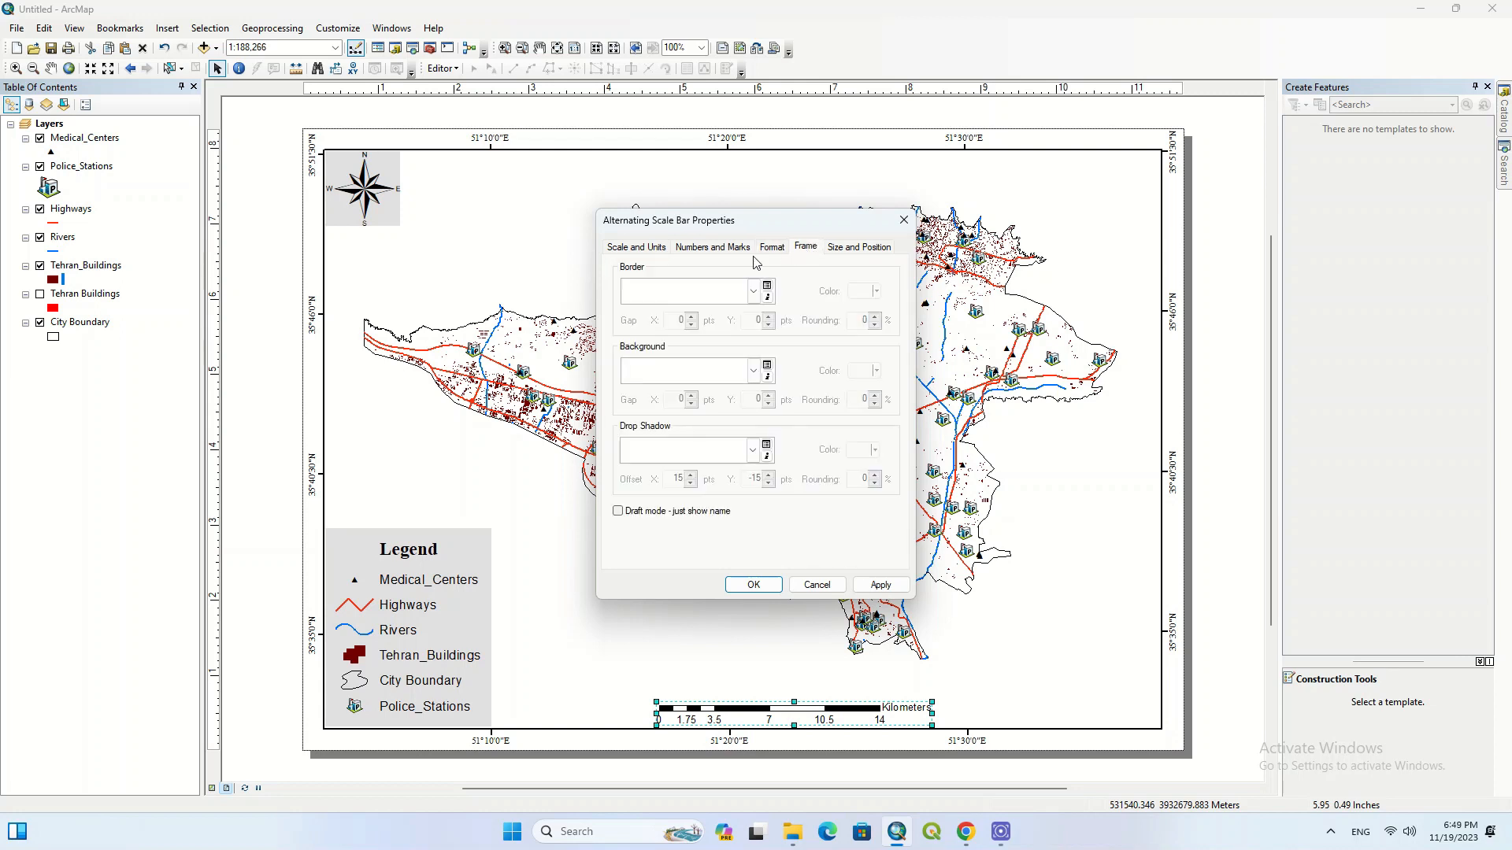
click(692, 380)
click(730, 490)
click(765, 584)
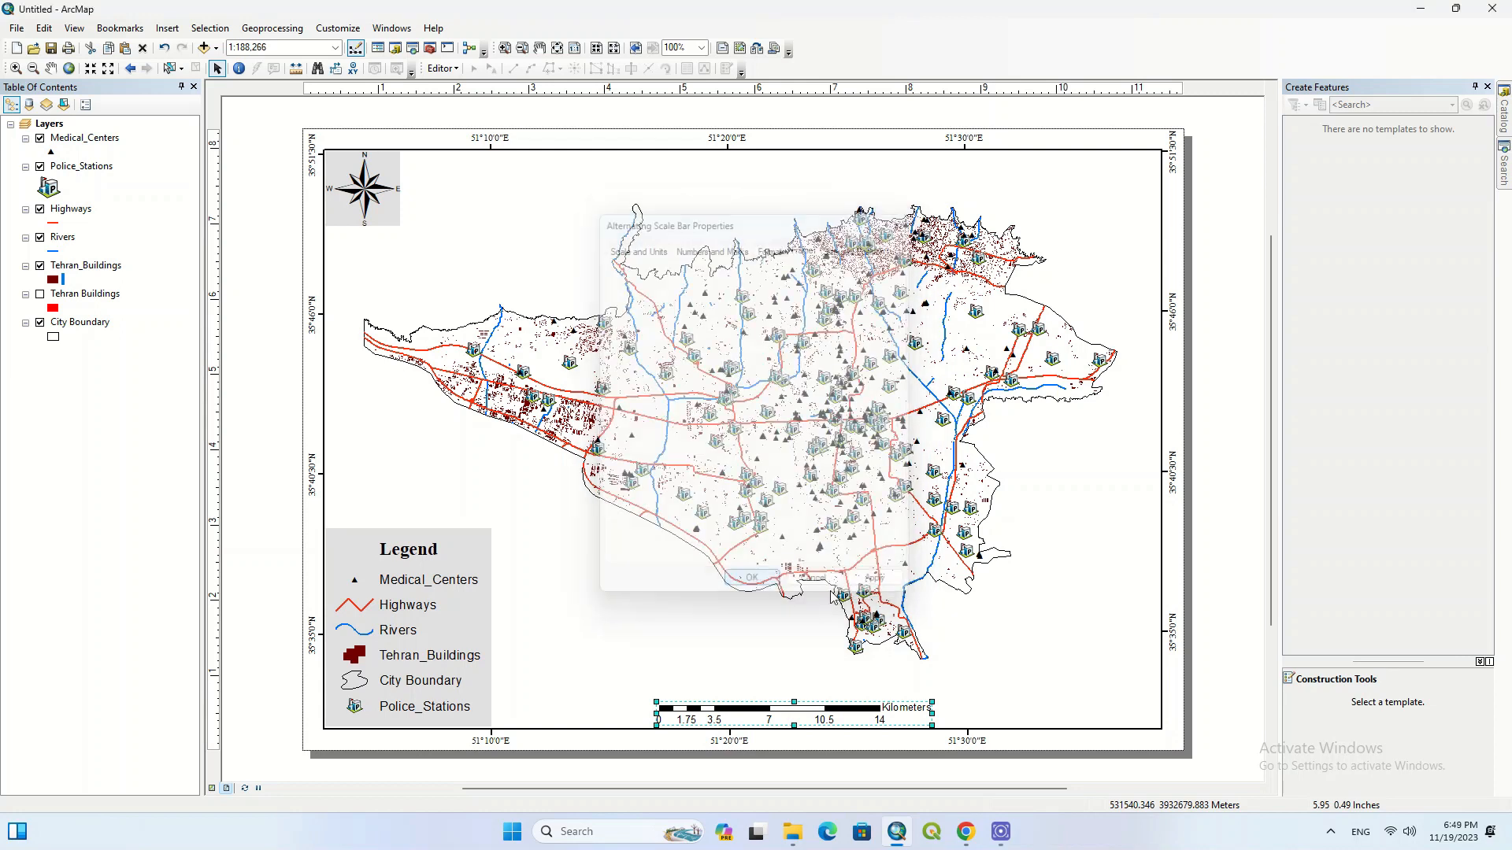
Set the scale bar's text font to Times New Roman.
right_click(821, 716)
click(841, 704)
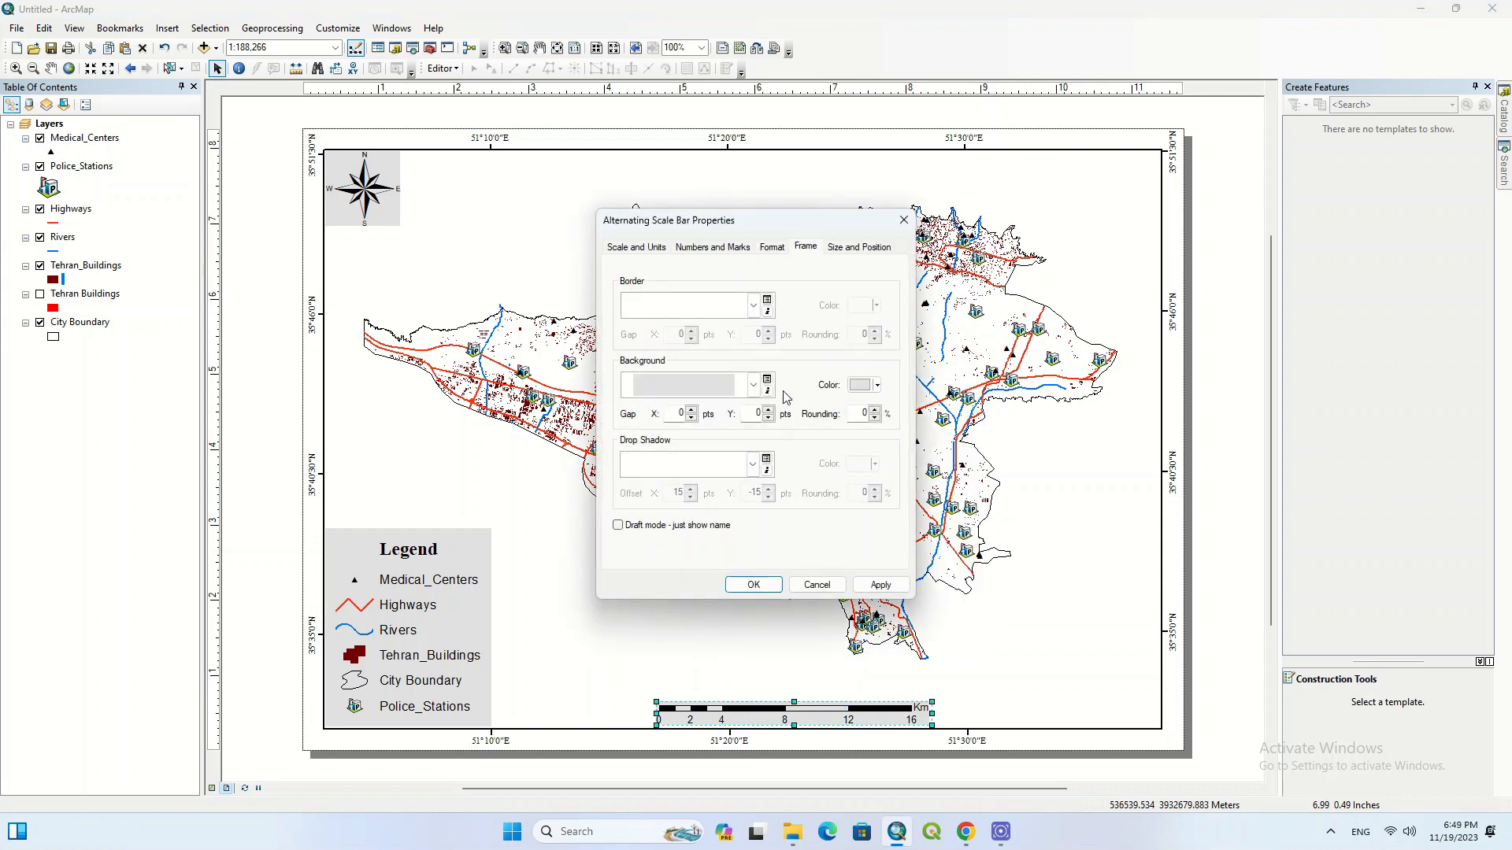
click(773, 250)
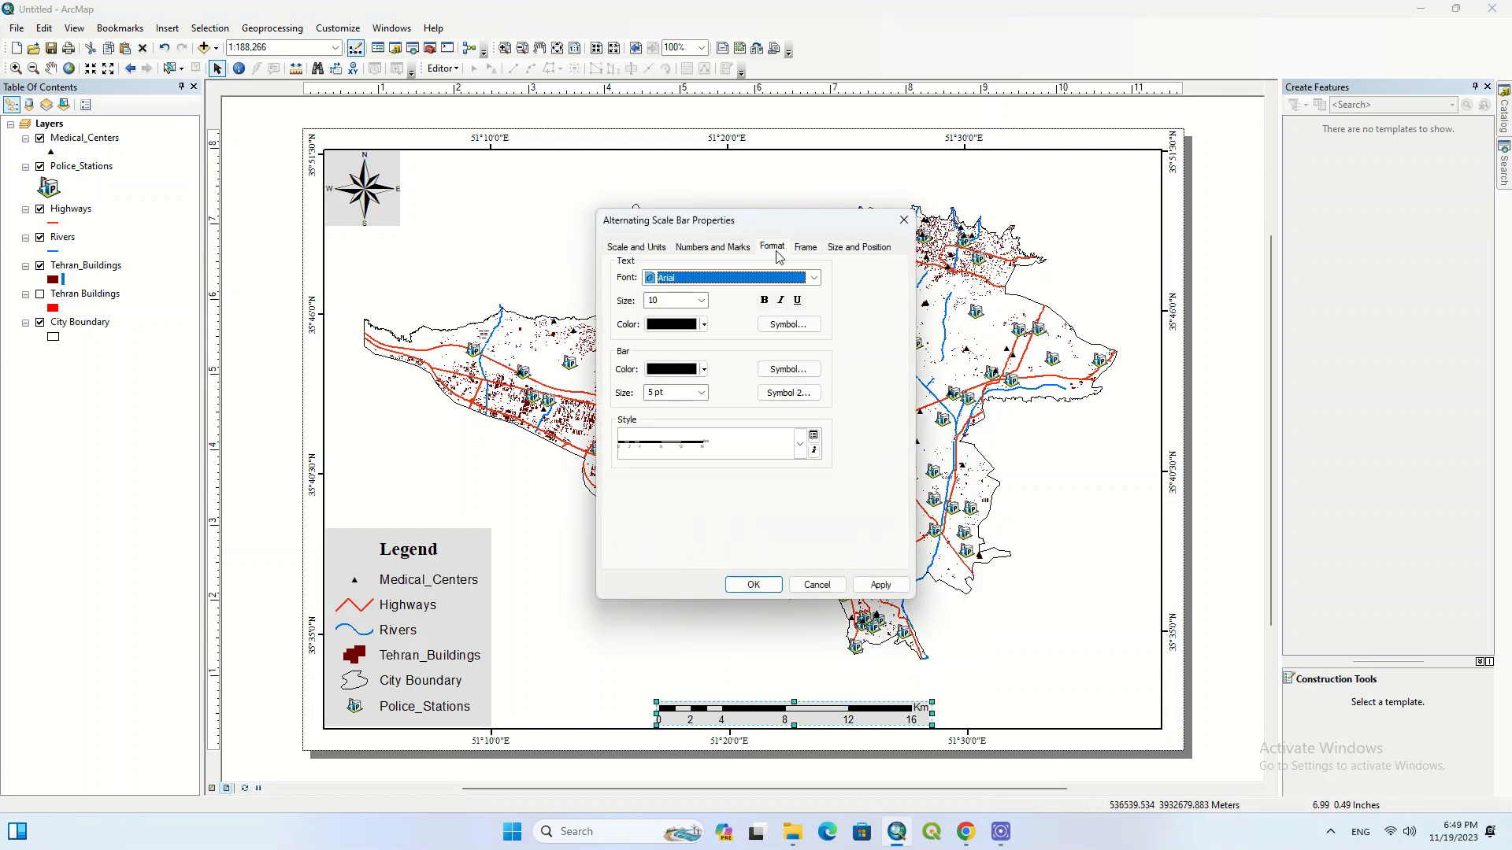
click(722, 284)
text(ti)
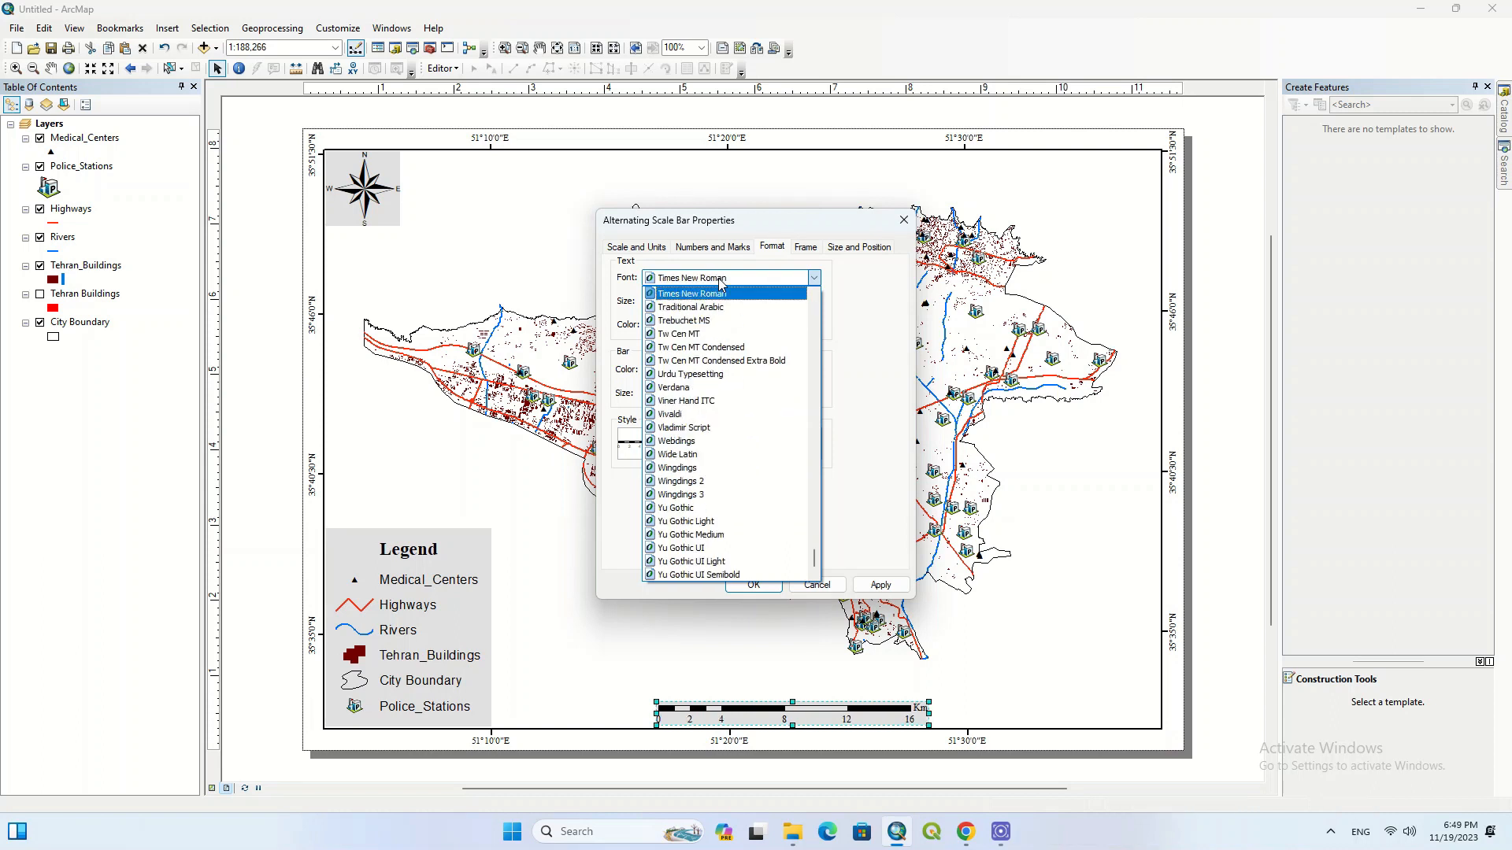
key(Return)
click(746, 584)
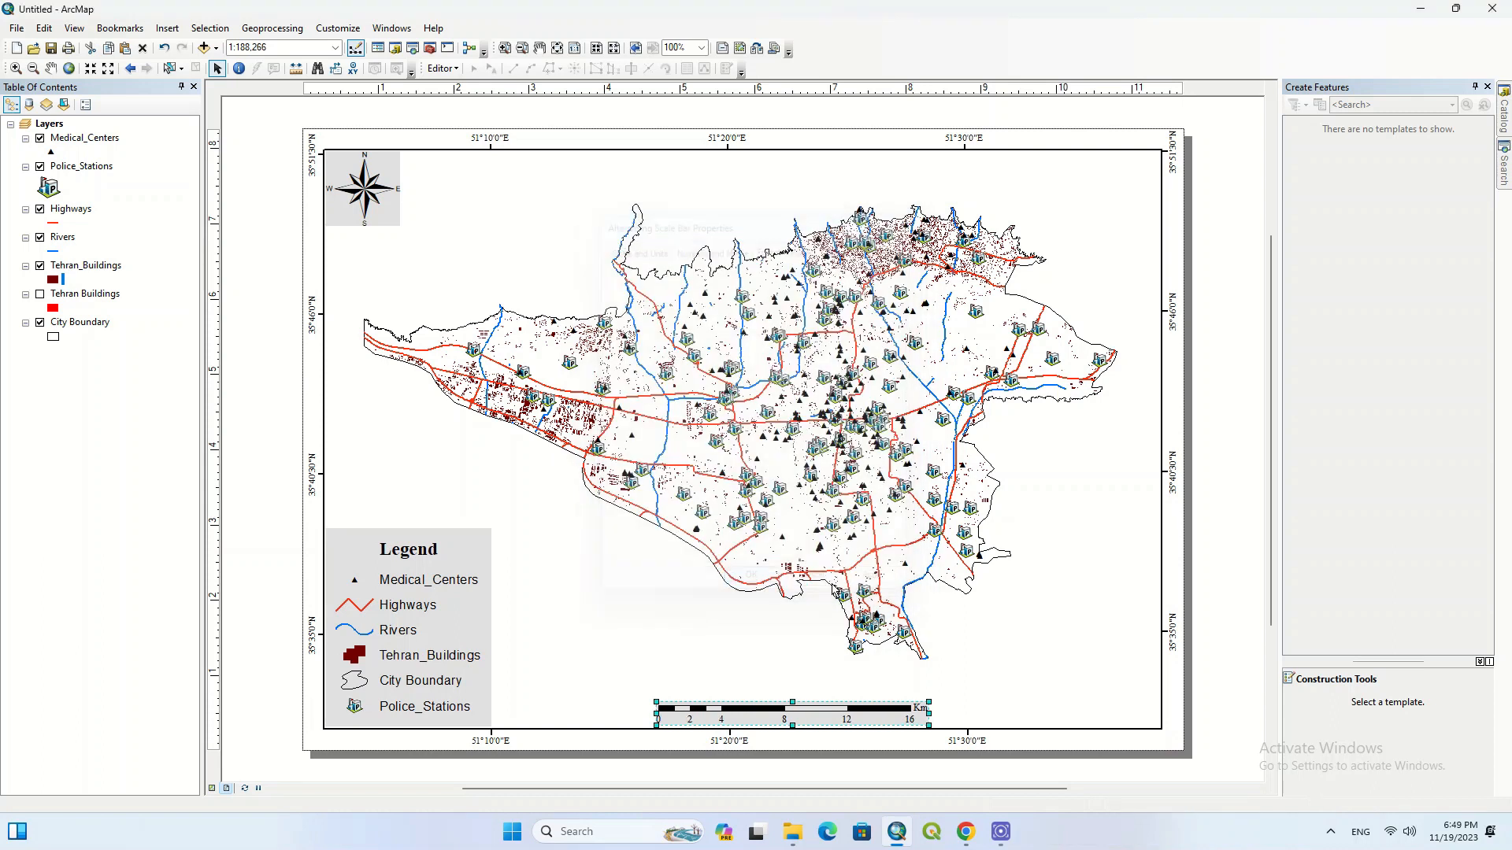
click(1045, 635)
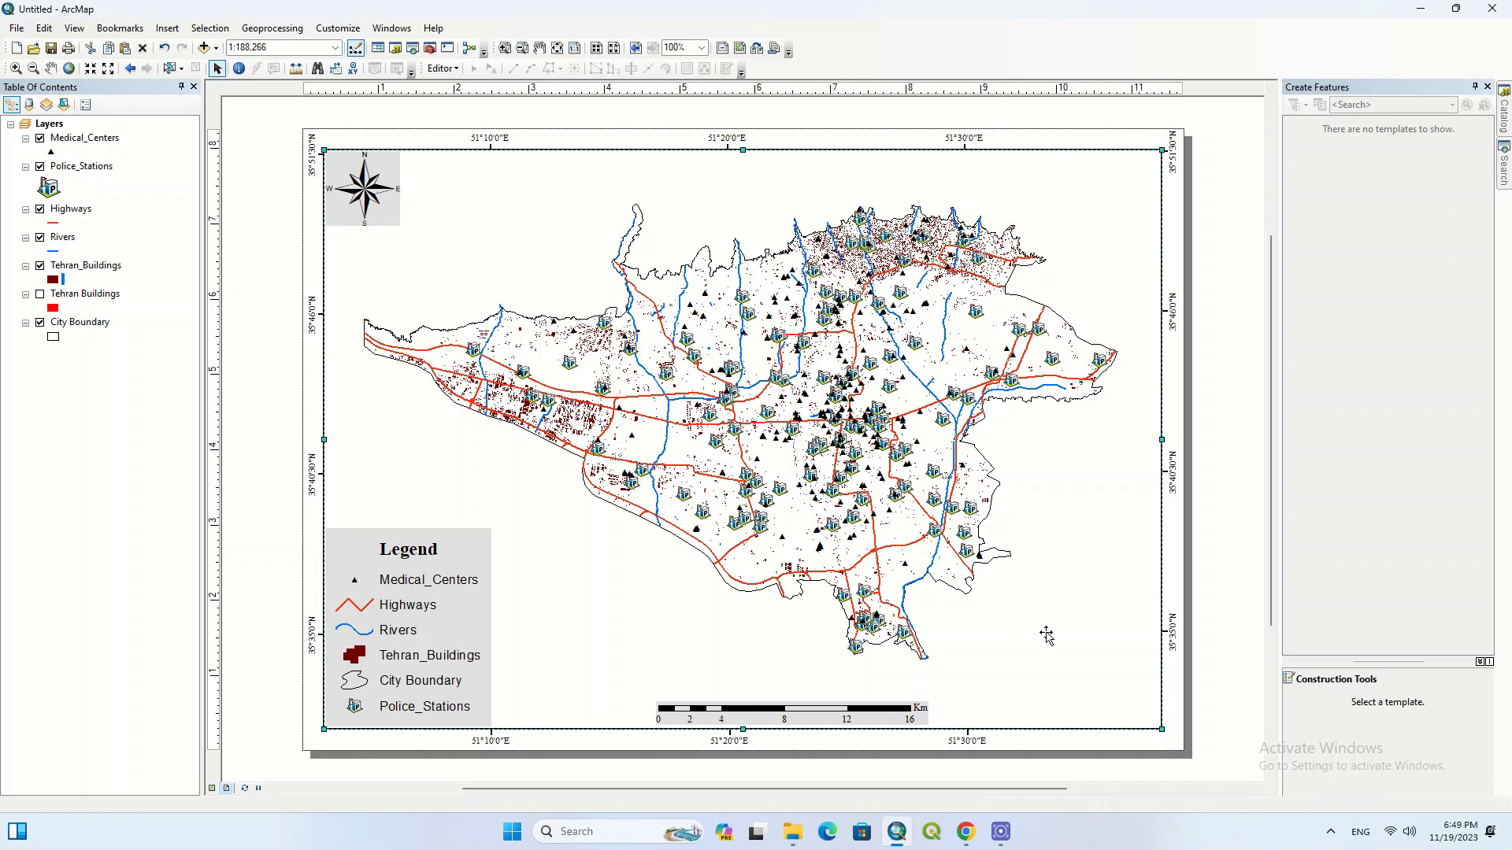
click(259, 370)
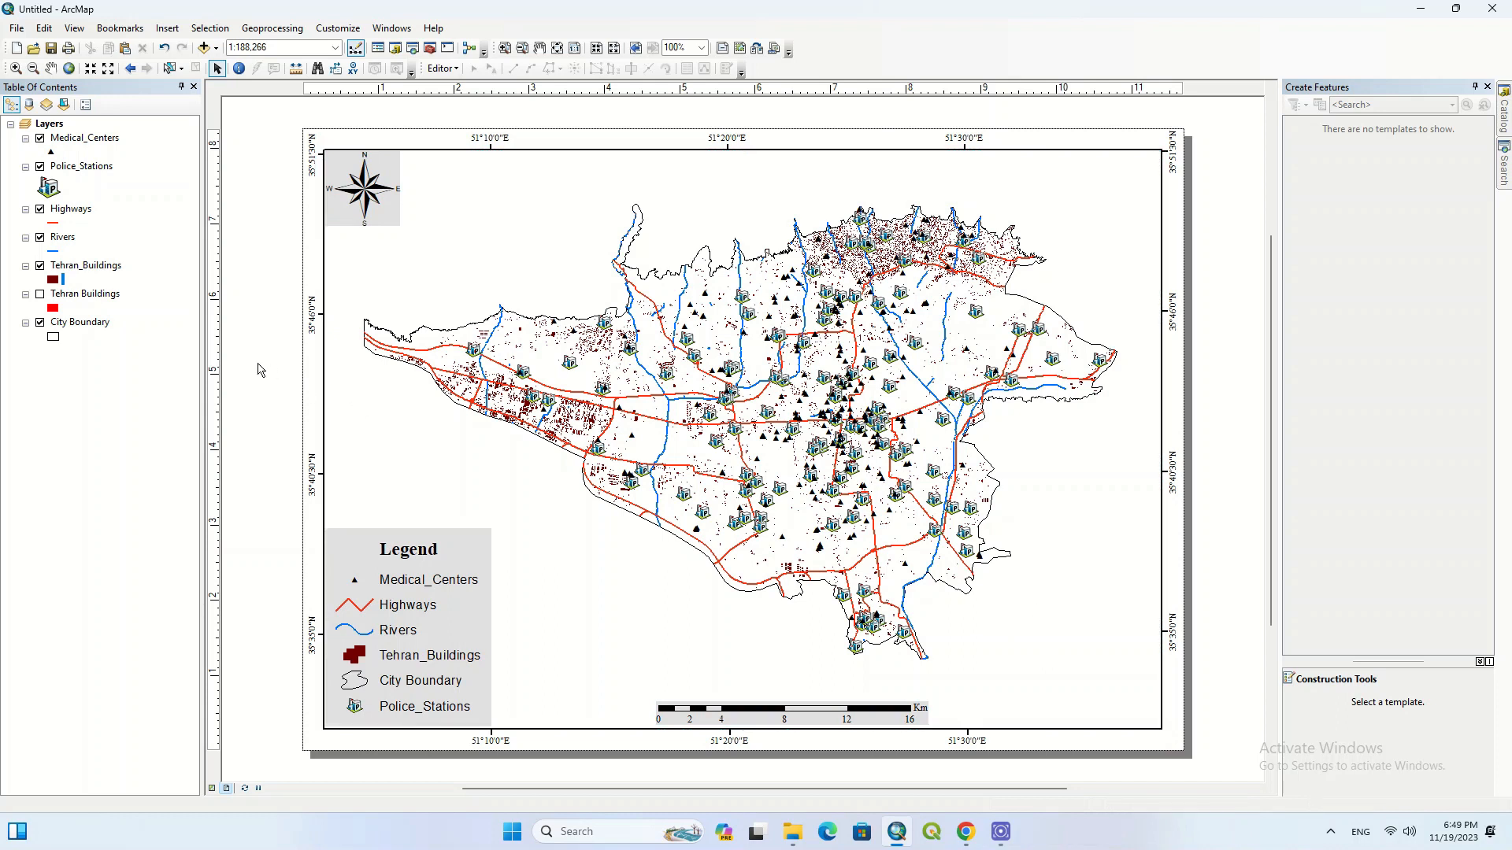
Remove the background from the north arrow's frame.
right_click(360, 205)
click(411, 474)
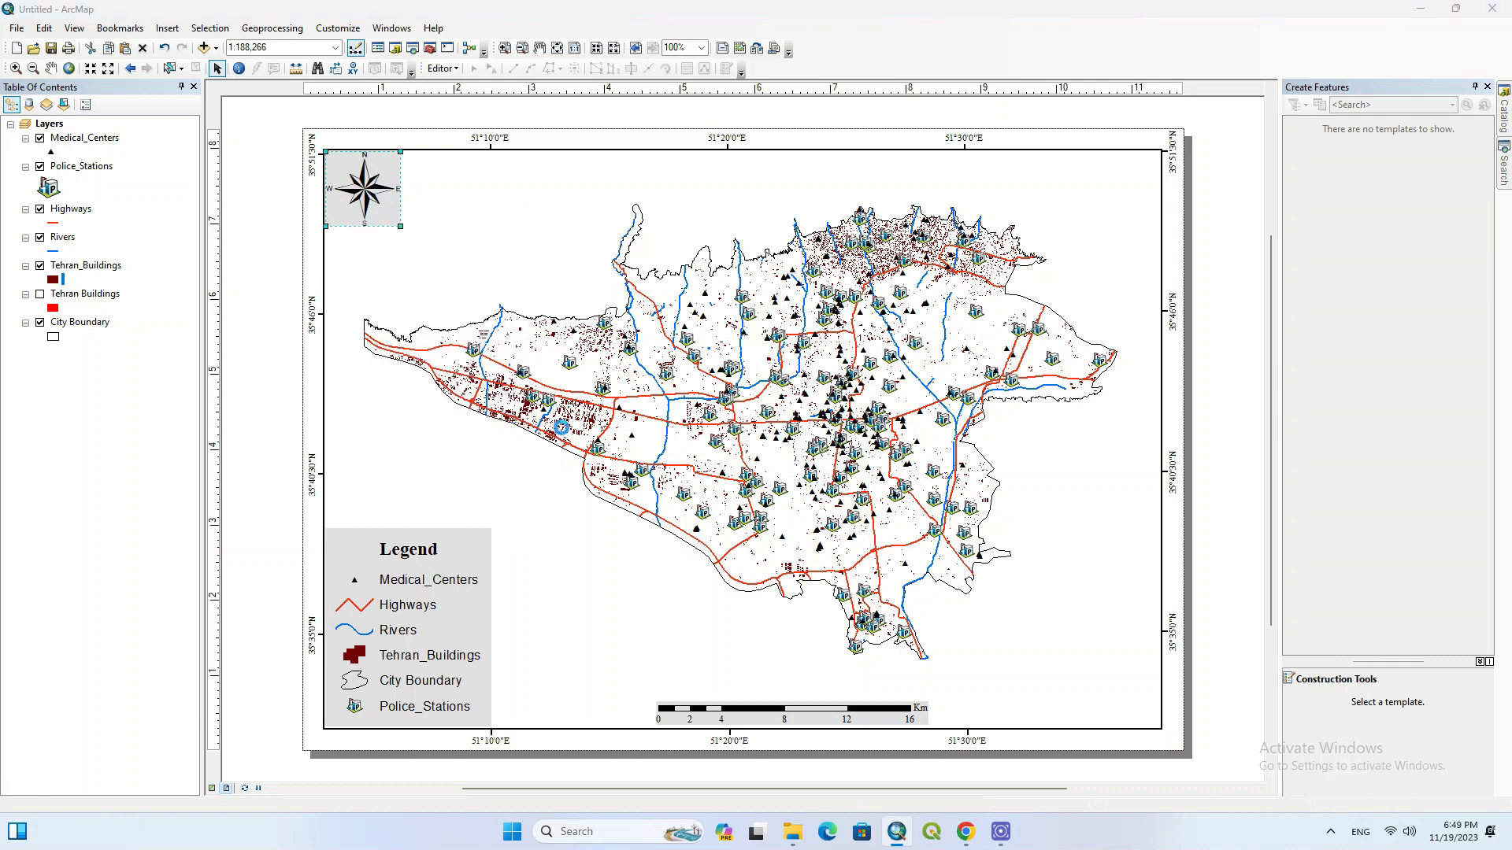
click(692, 387)
click(659, 430)
click(745, 567)
Set the legend frame's background to None.
right_click(496, 587)
click(473, 574)
click(639, 234)
click(672, 358)
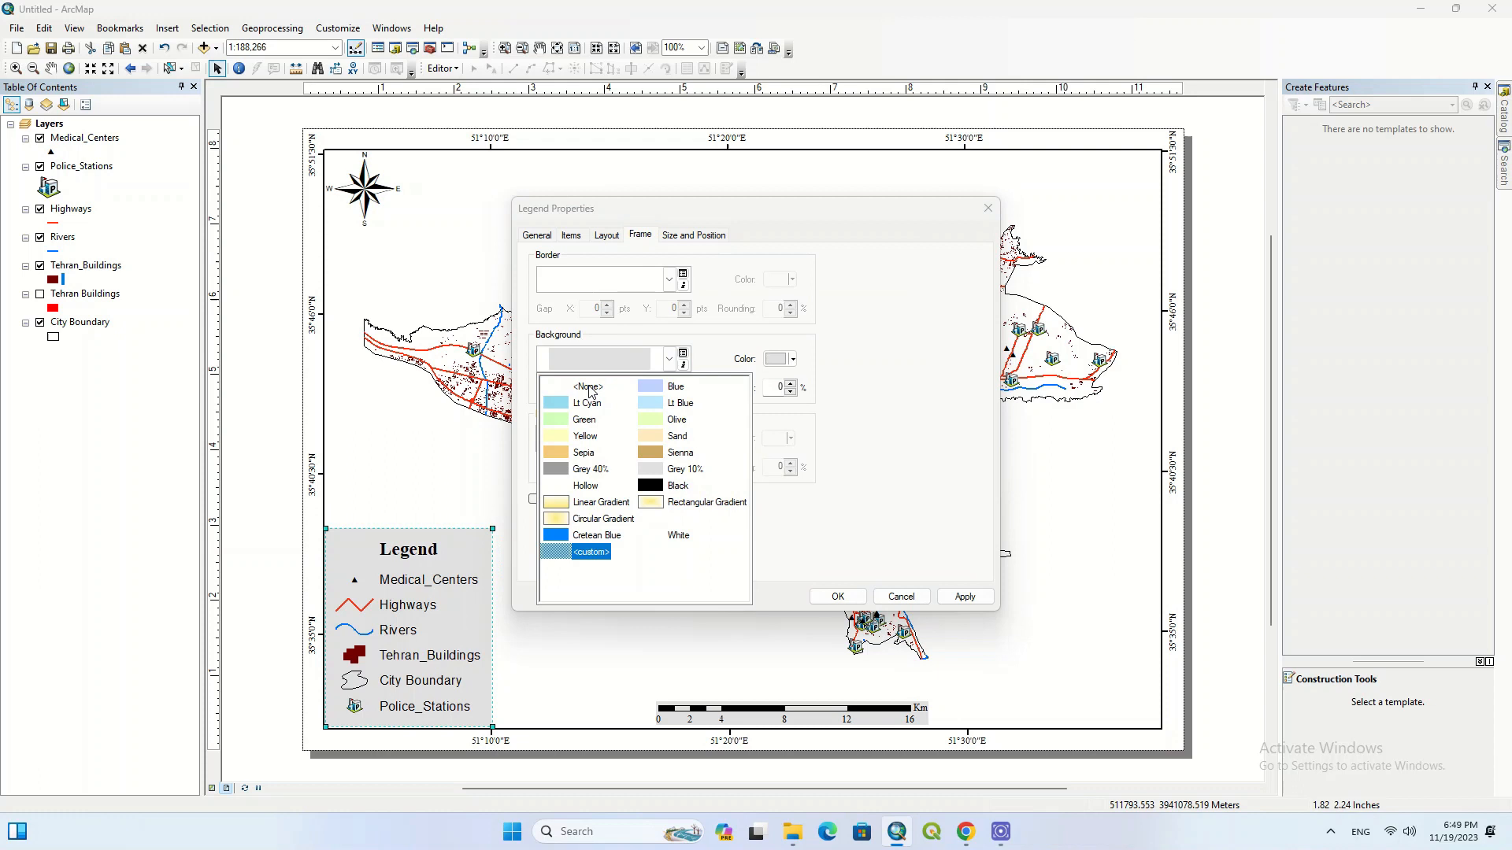
click(590, 386)
click(834, 596)
click(269, 443)
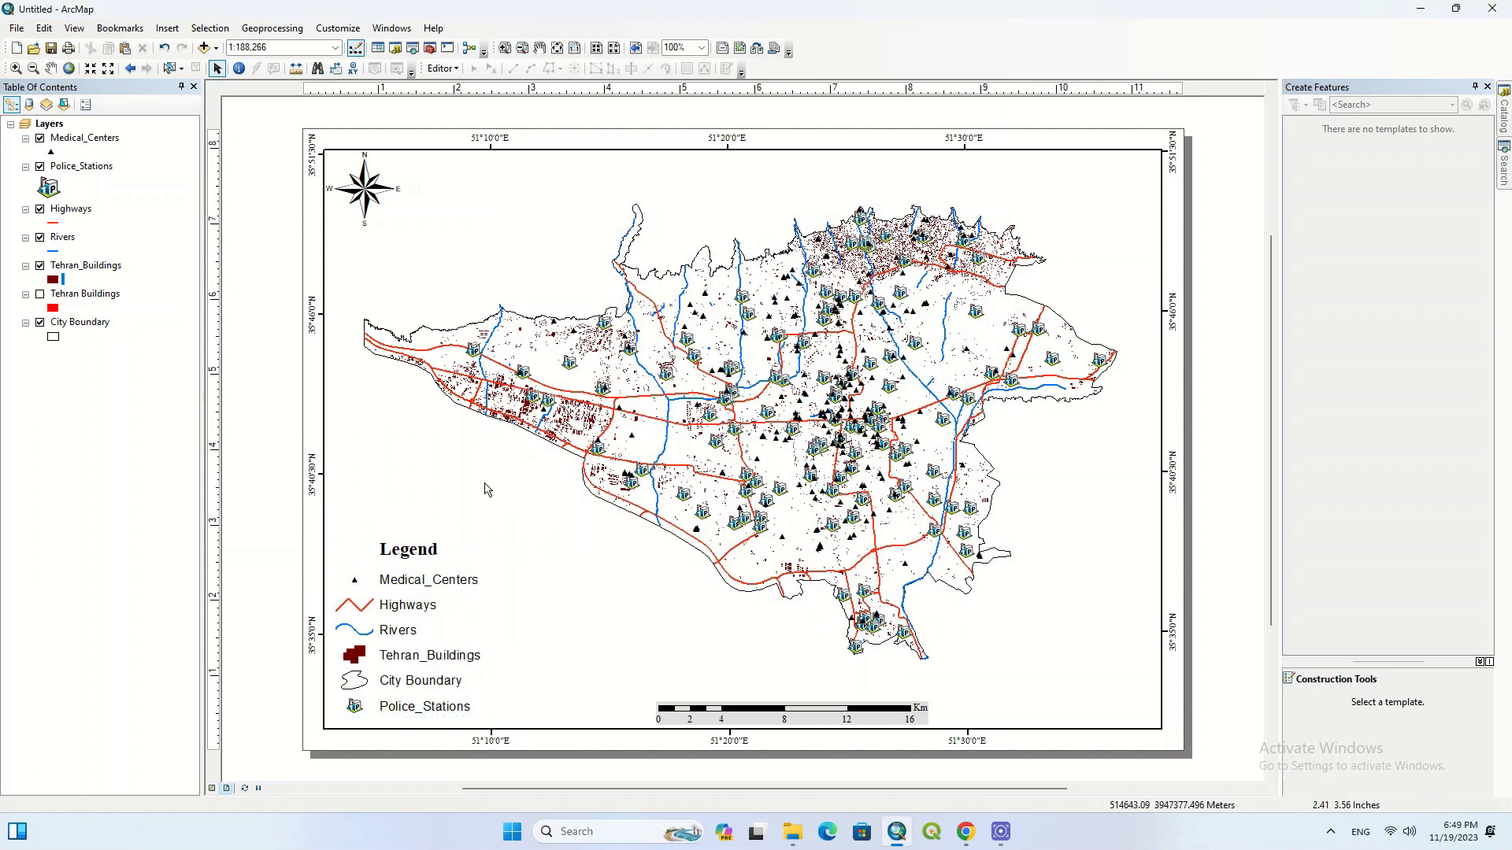
click(485, 488)
right_click(486, 489)
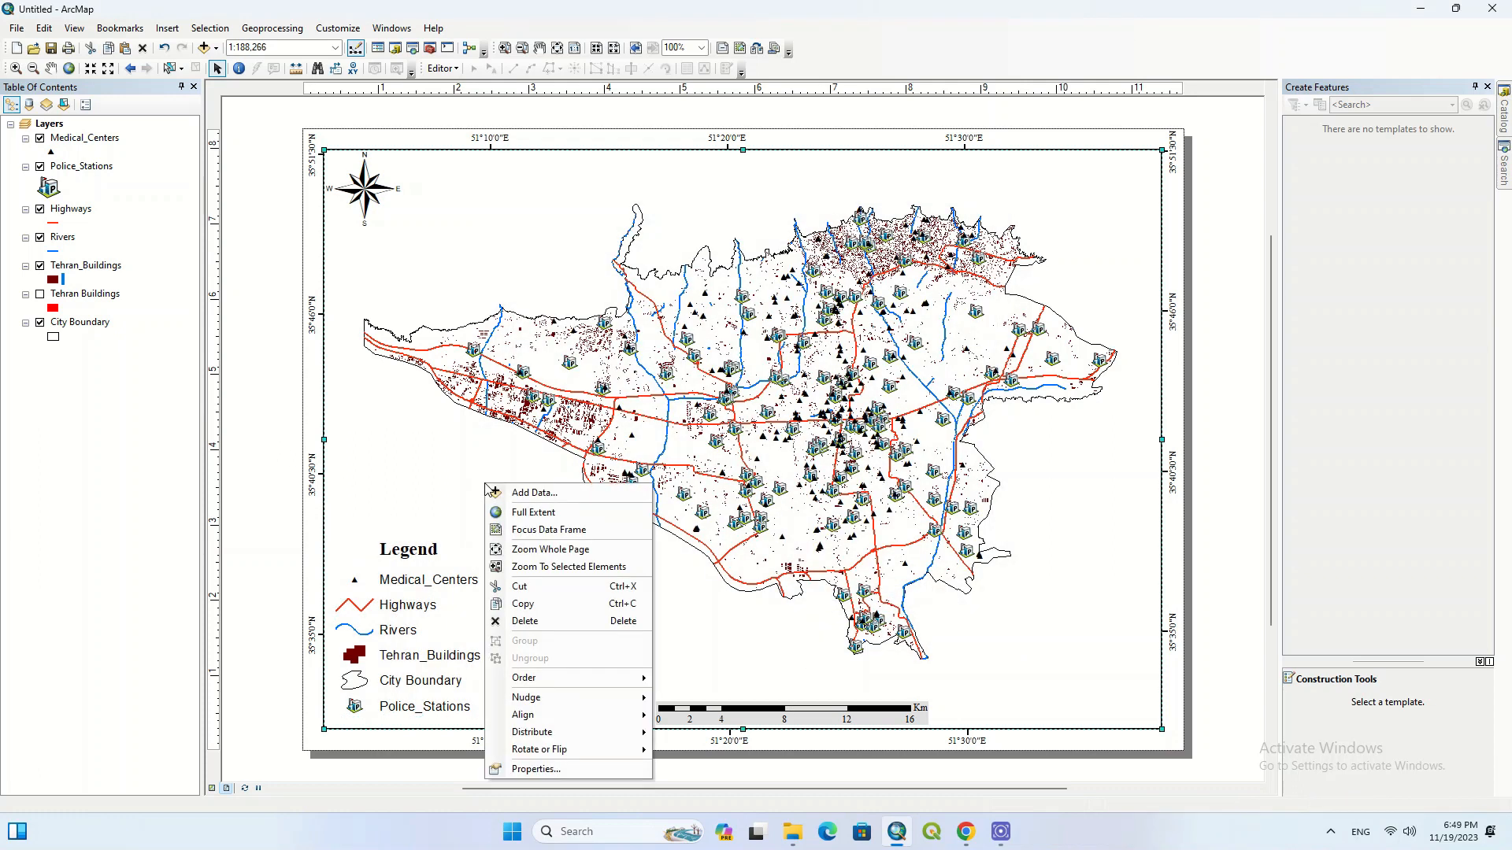
click(451, 460)
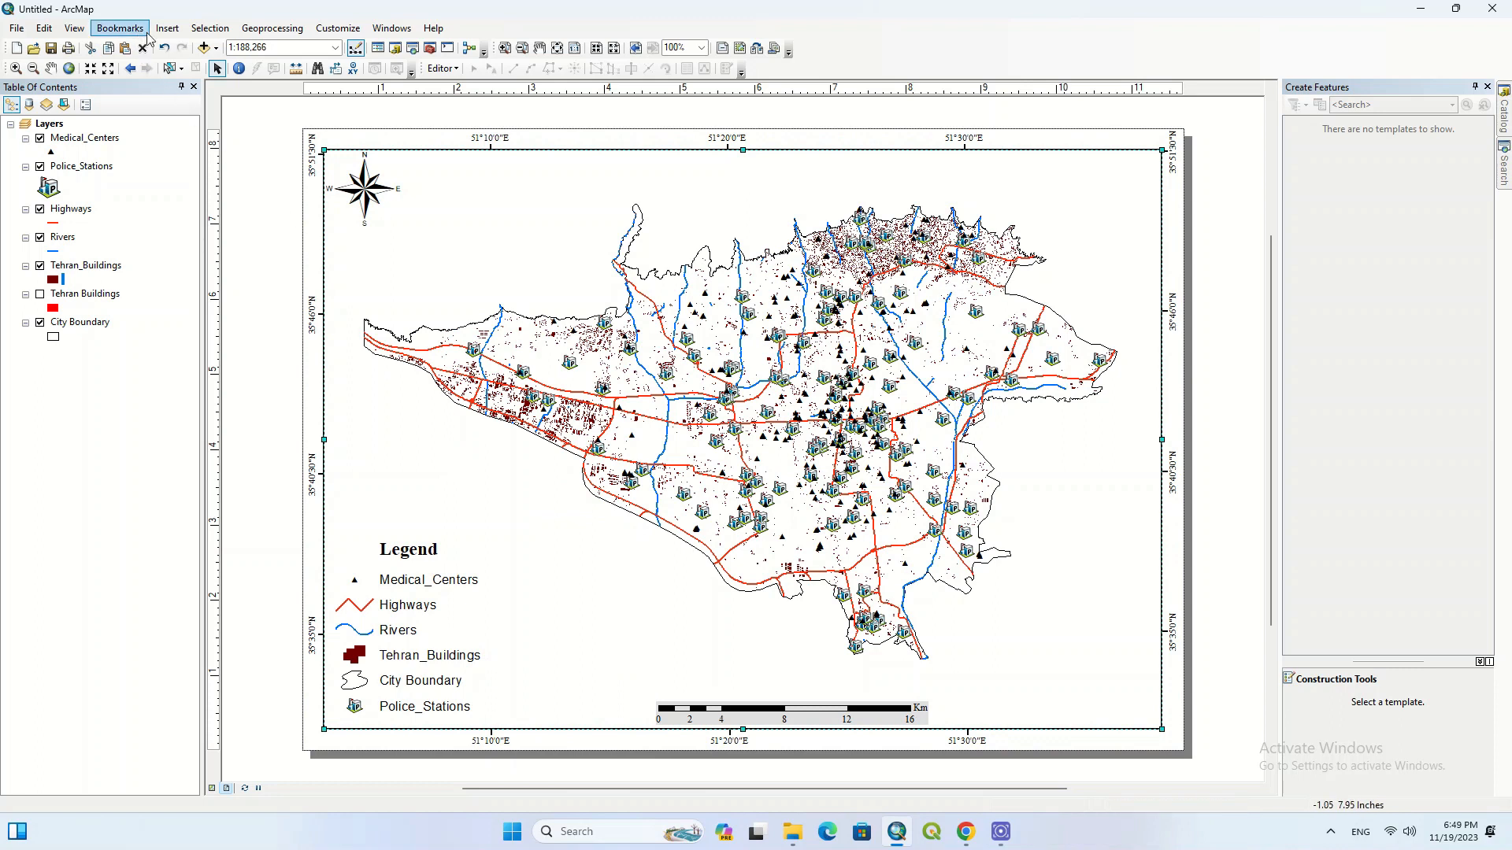
Insert a relative scale text in inches and miles and place it in the lower-right corner of the map frame.
click(167, 28)
click(206, 191)
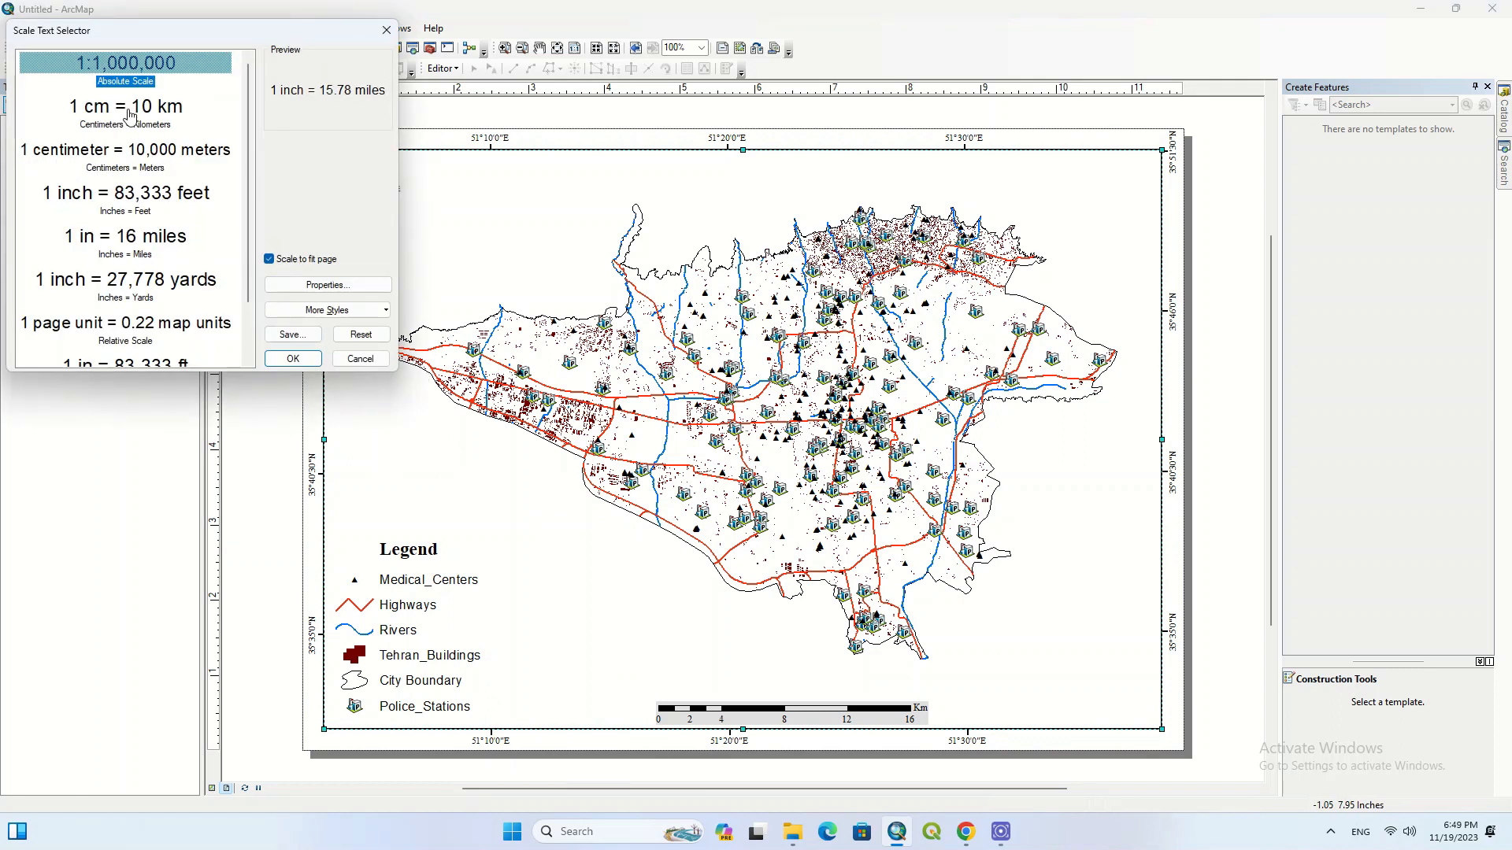
click(292, 358)
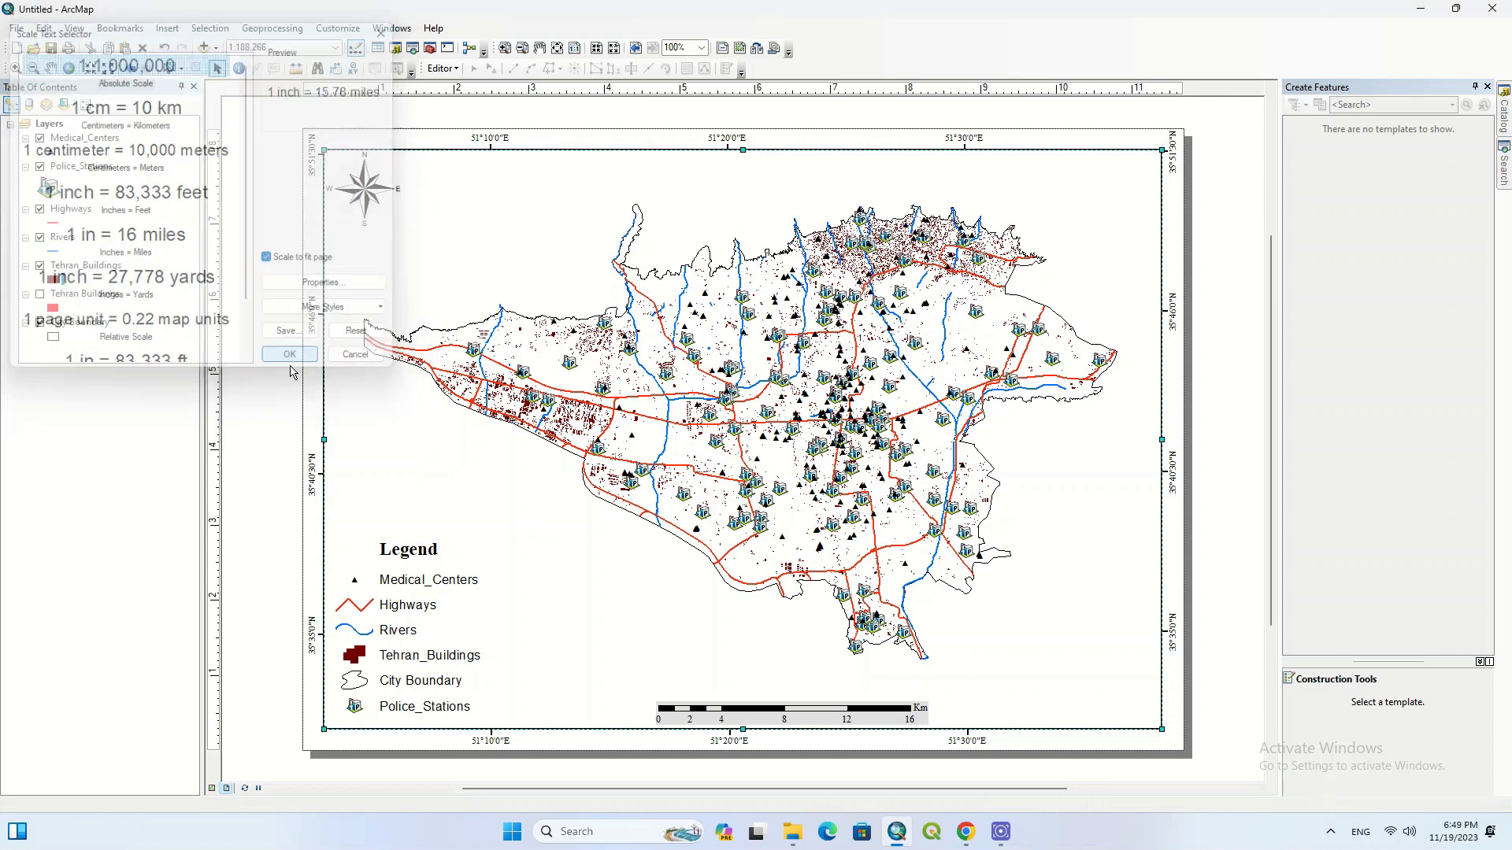
drag(658, 451, 1093, 721)
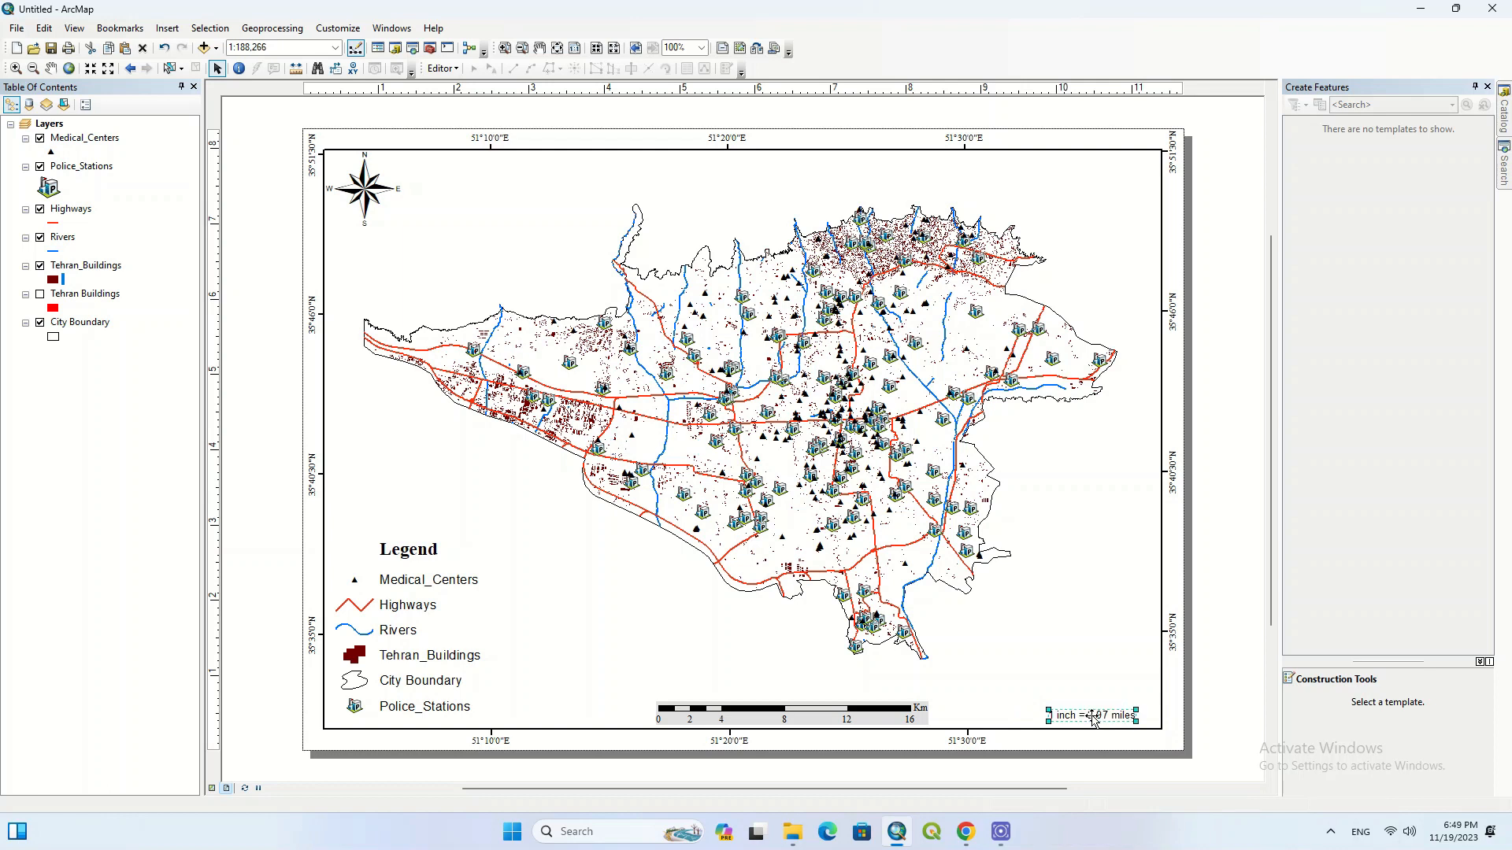
Set the scale text's font to Times New Roman and shift it slightly closer to the map frame's right edge.
right_click(1093, 718)
click(1110, 718)
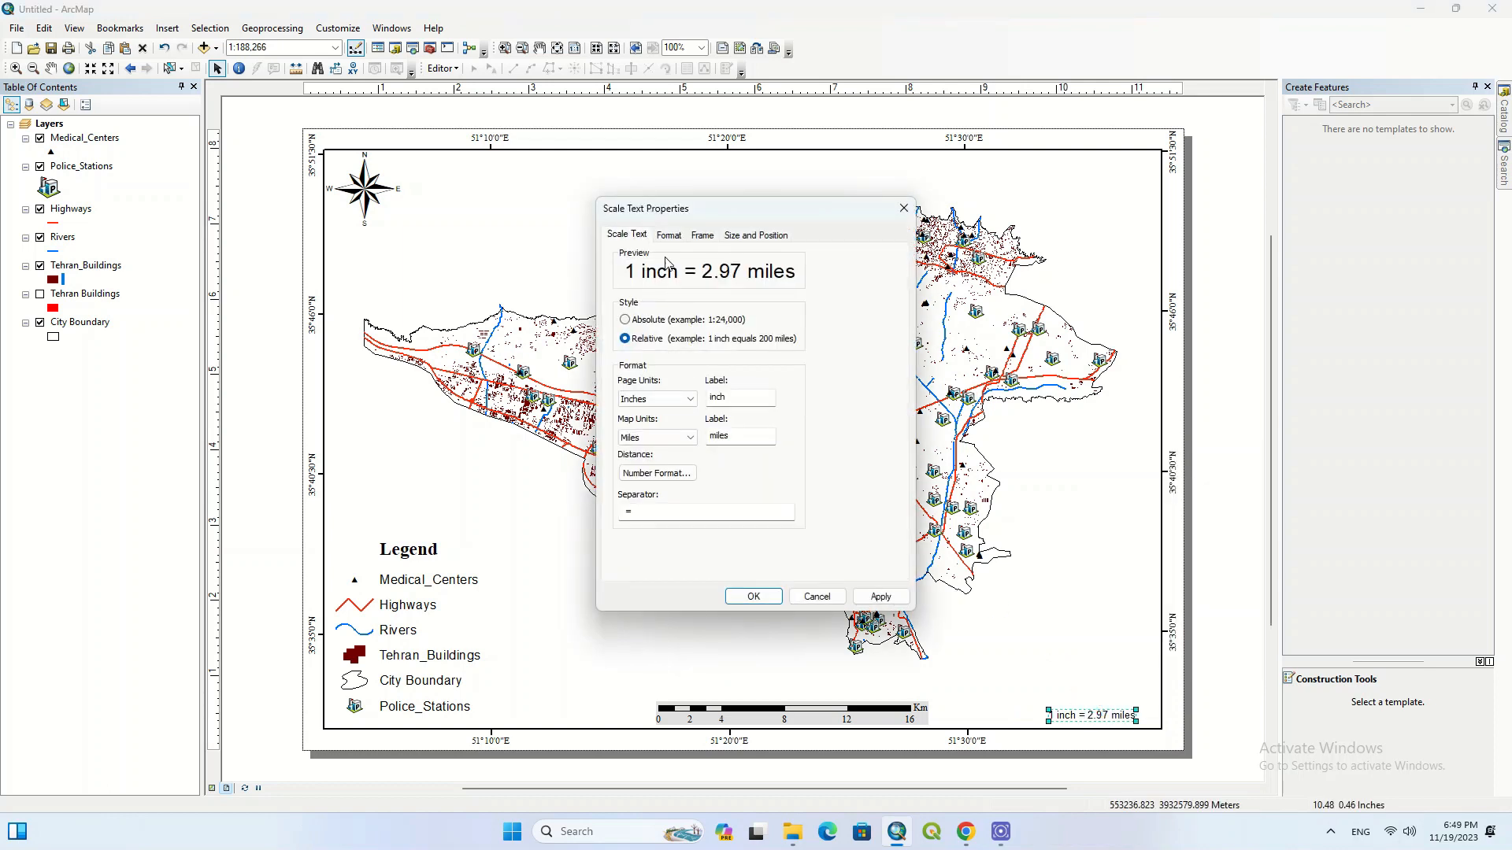
click(668, 235)
click(727, 272)
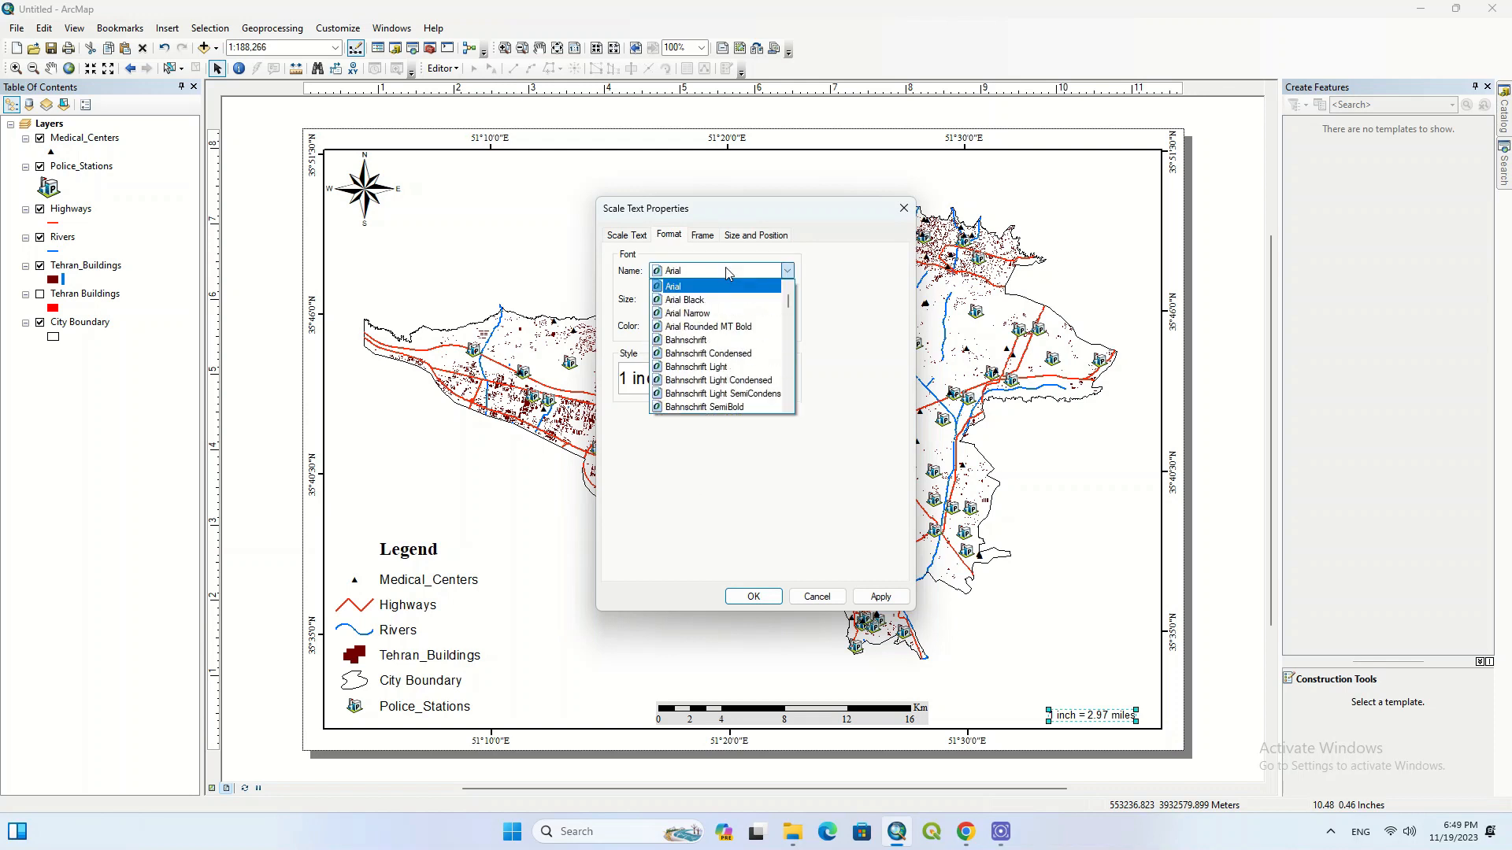
text(ti)
key(Return)
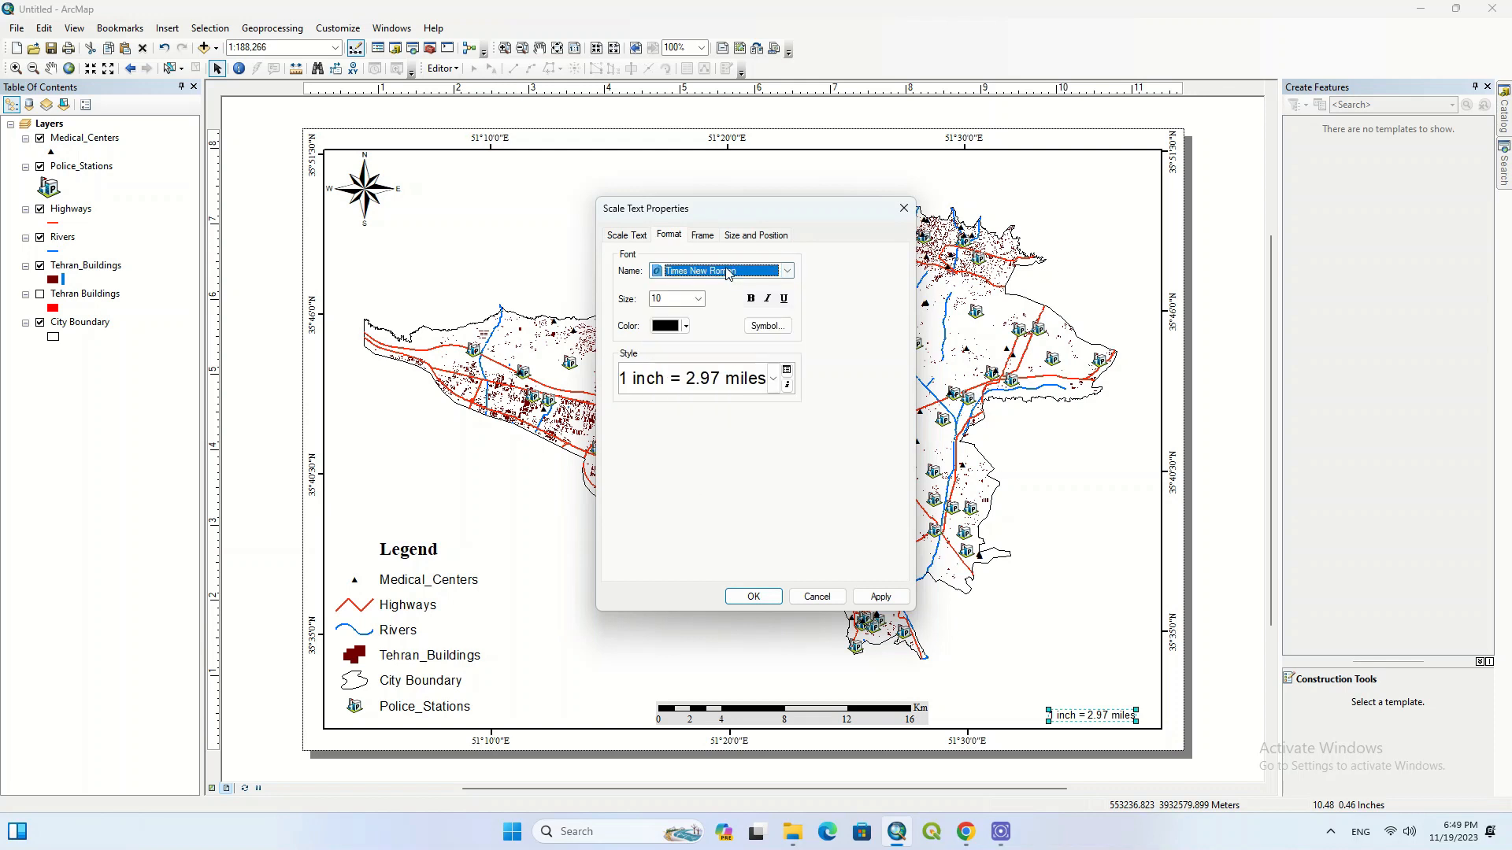
click(745, 595)
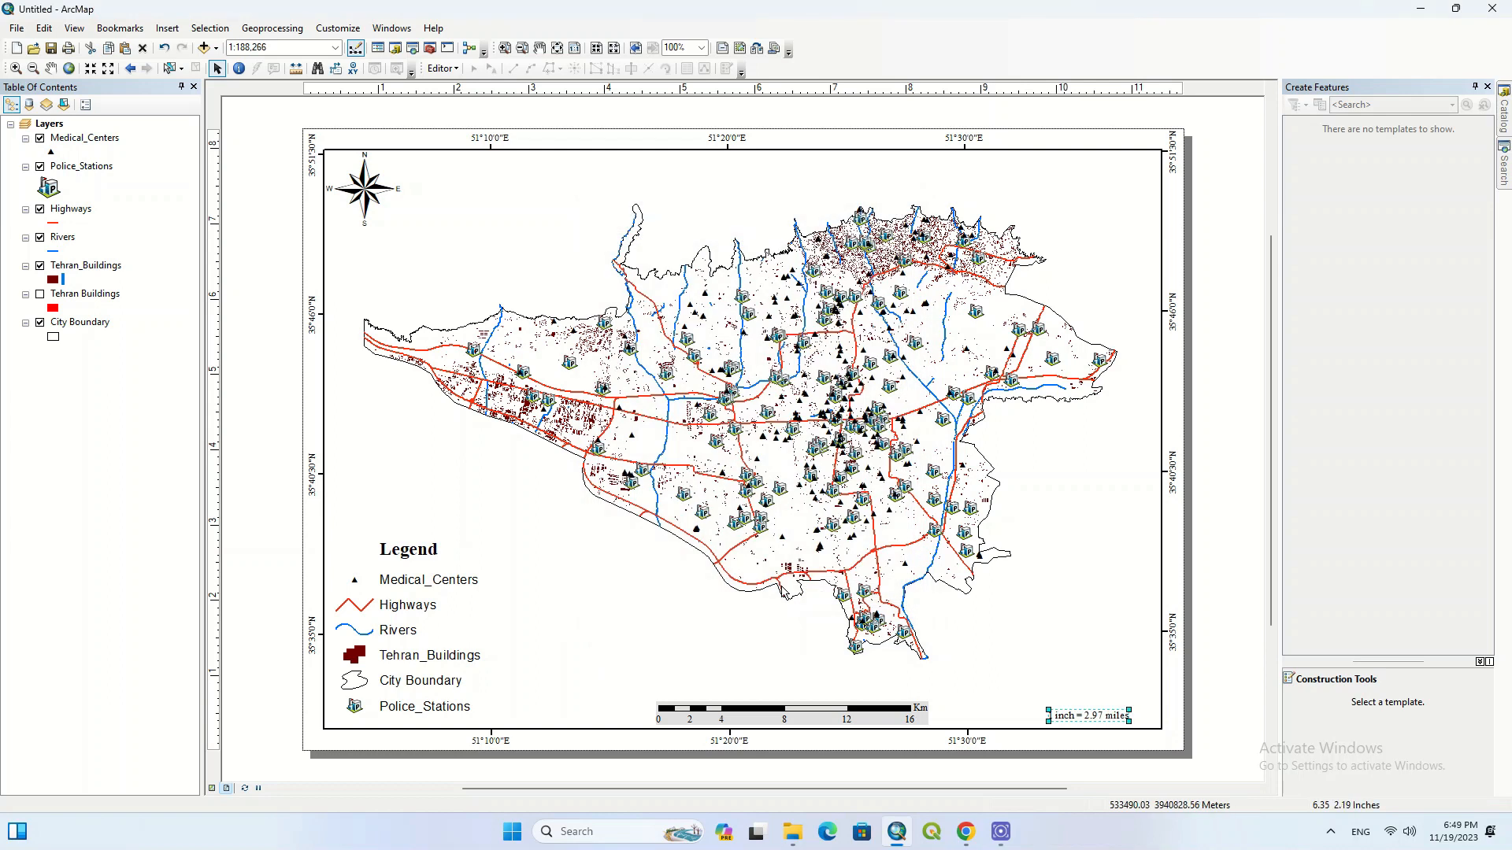
drag(1045, 718, 1085, 714)
click(1225, 629)
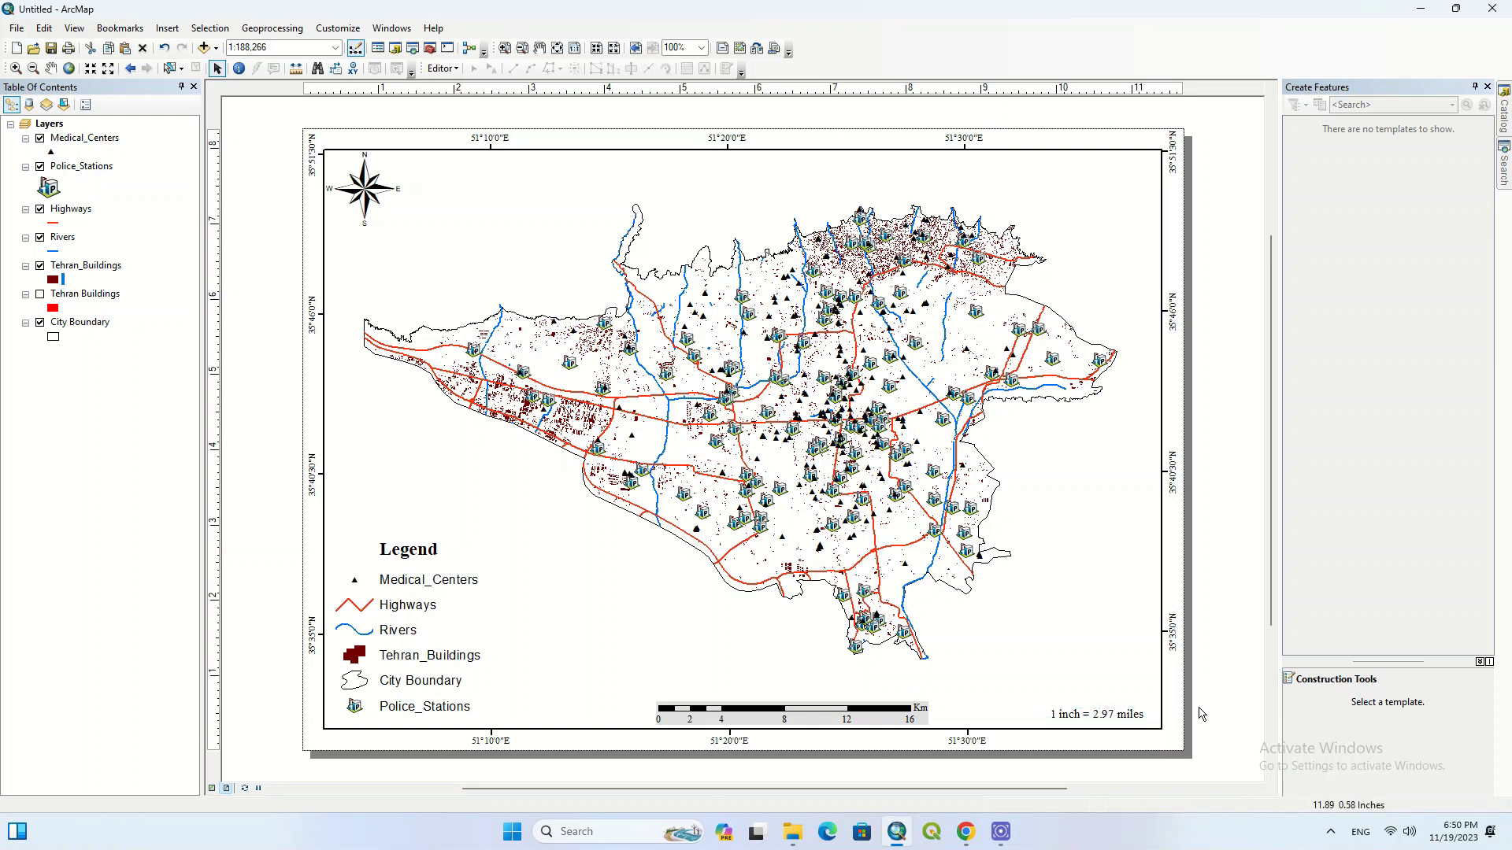
Insert the map title "Tehran" in the layout.
click(1052, 561)
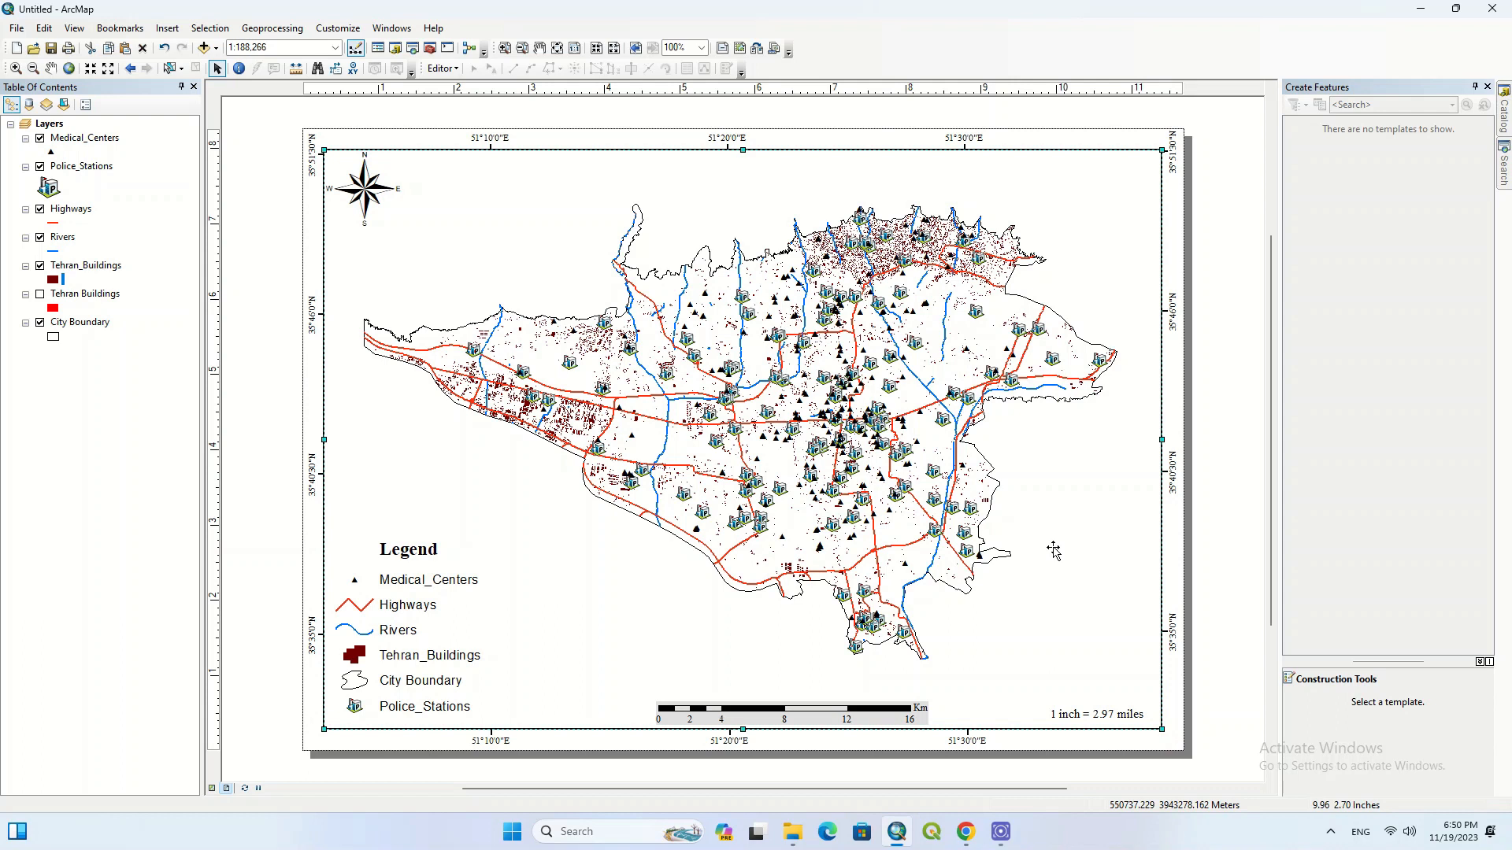
click(167, 28)
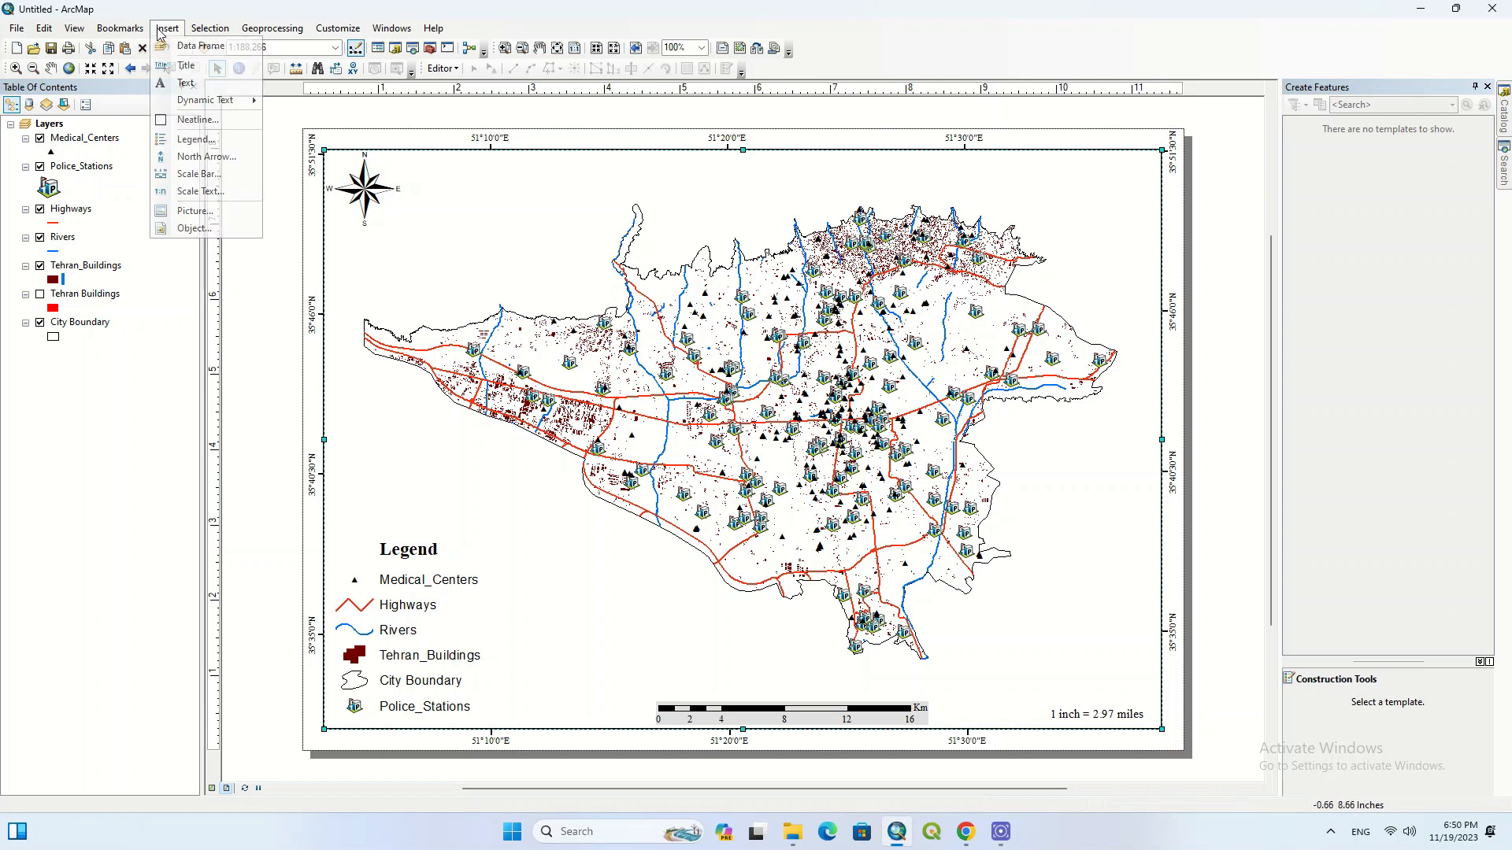
click(210, 68)
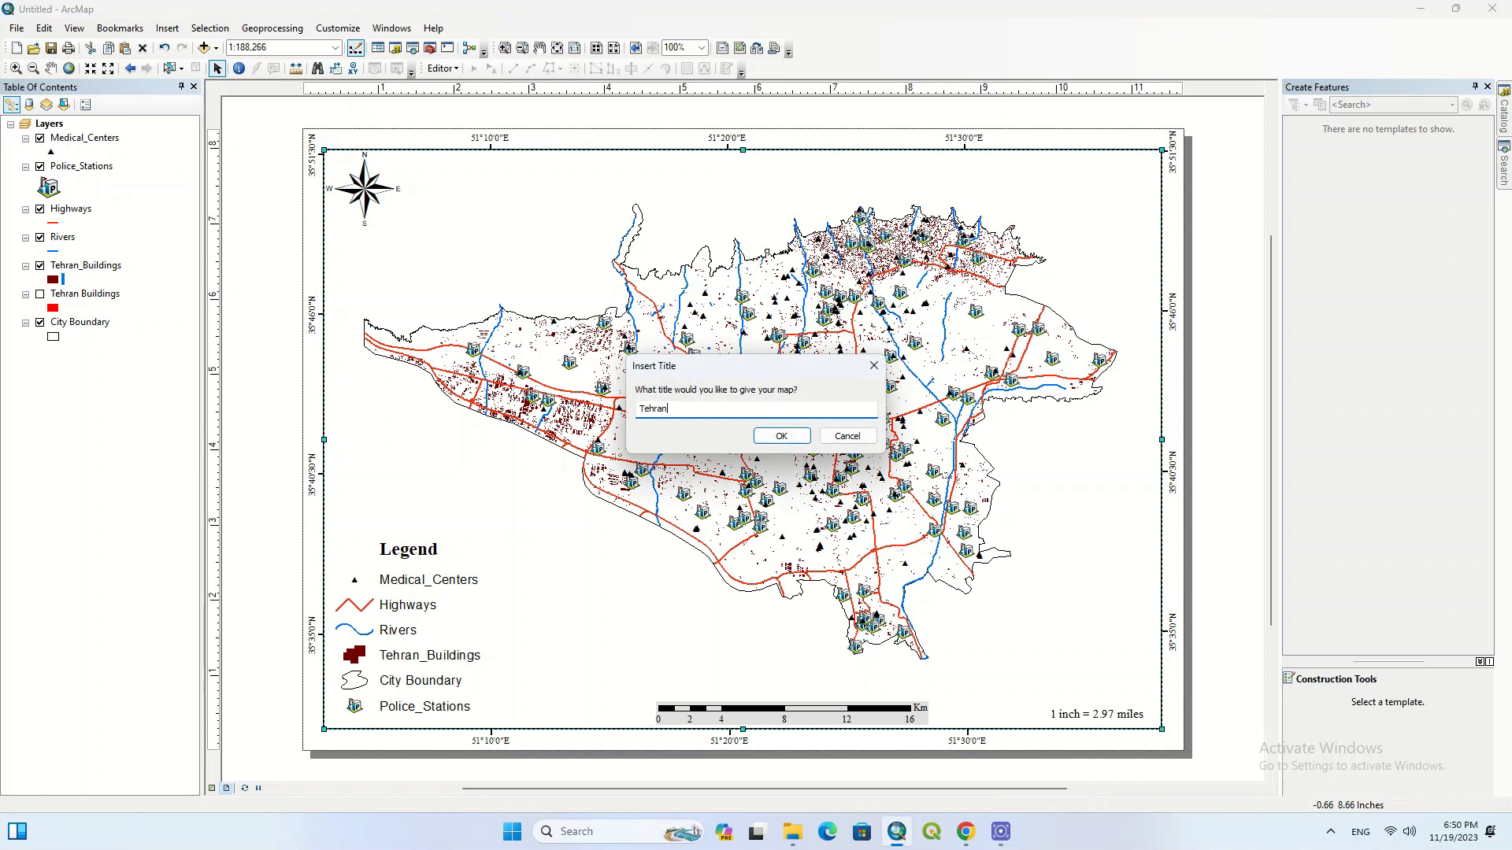
click(780, 435)
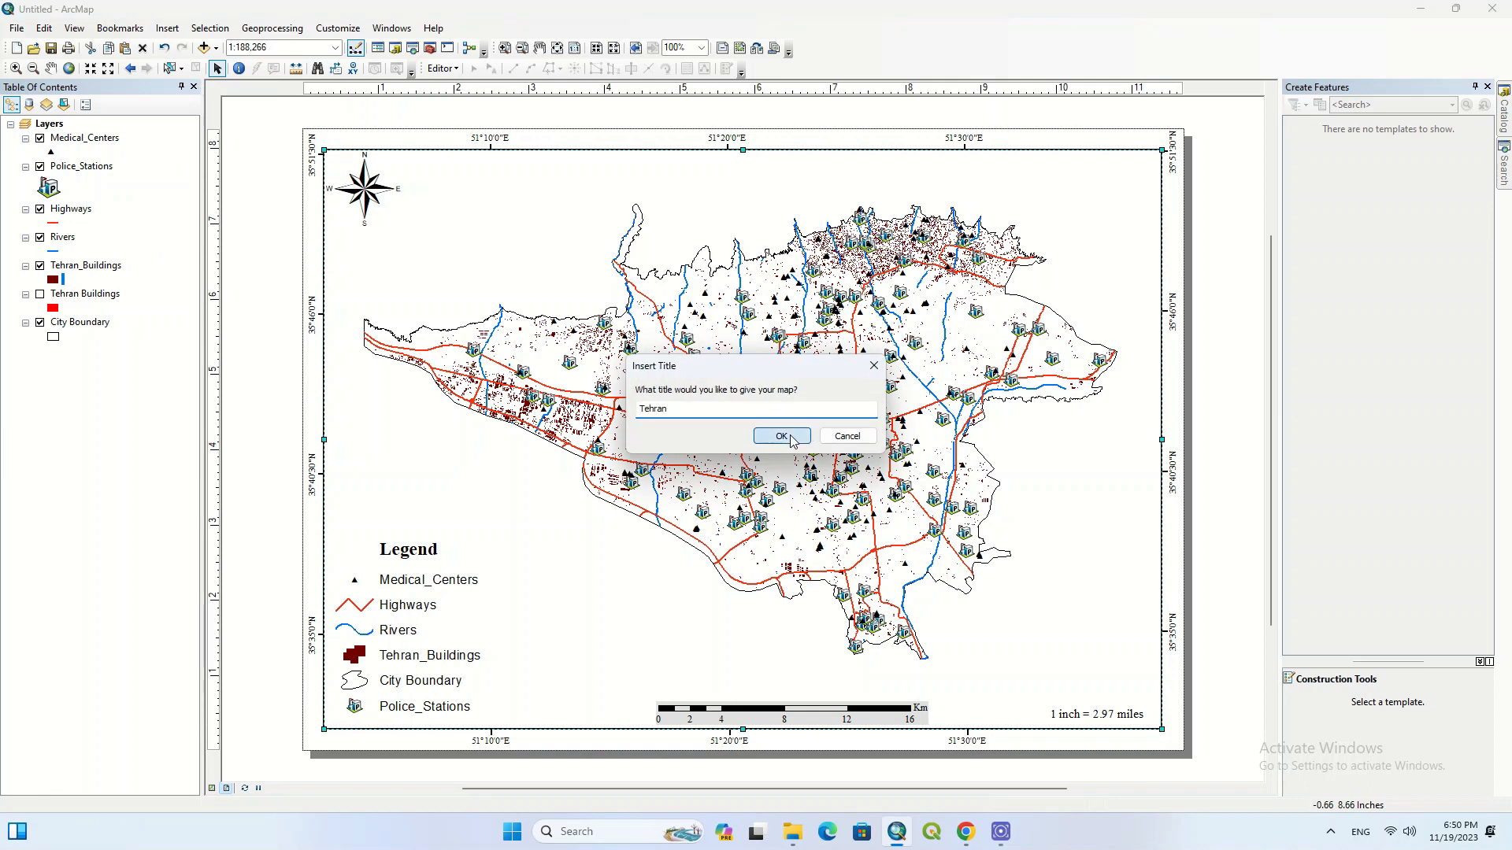
Style the title with the Country 1 symbol, without bold and at size 18, and centre it near the map frame's upper edge.
right_click(756, 196)
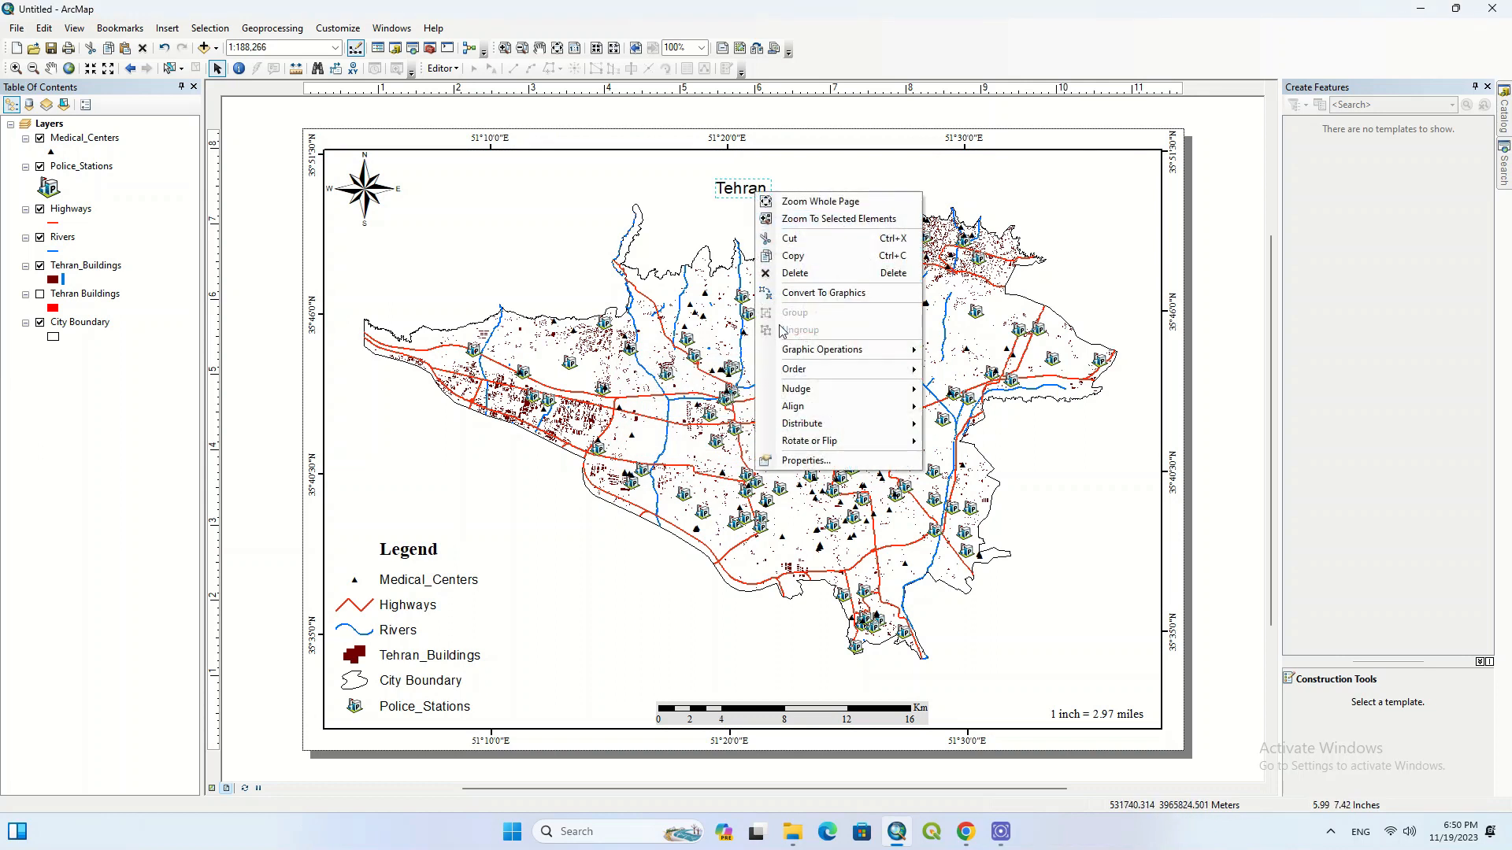
click(815, 461)
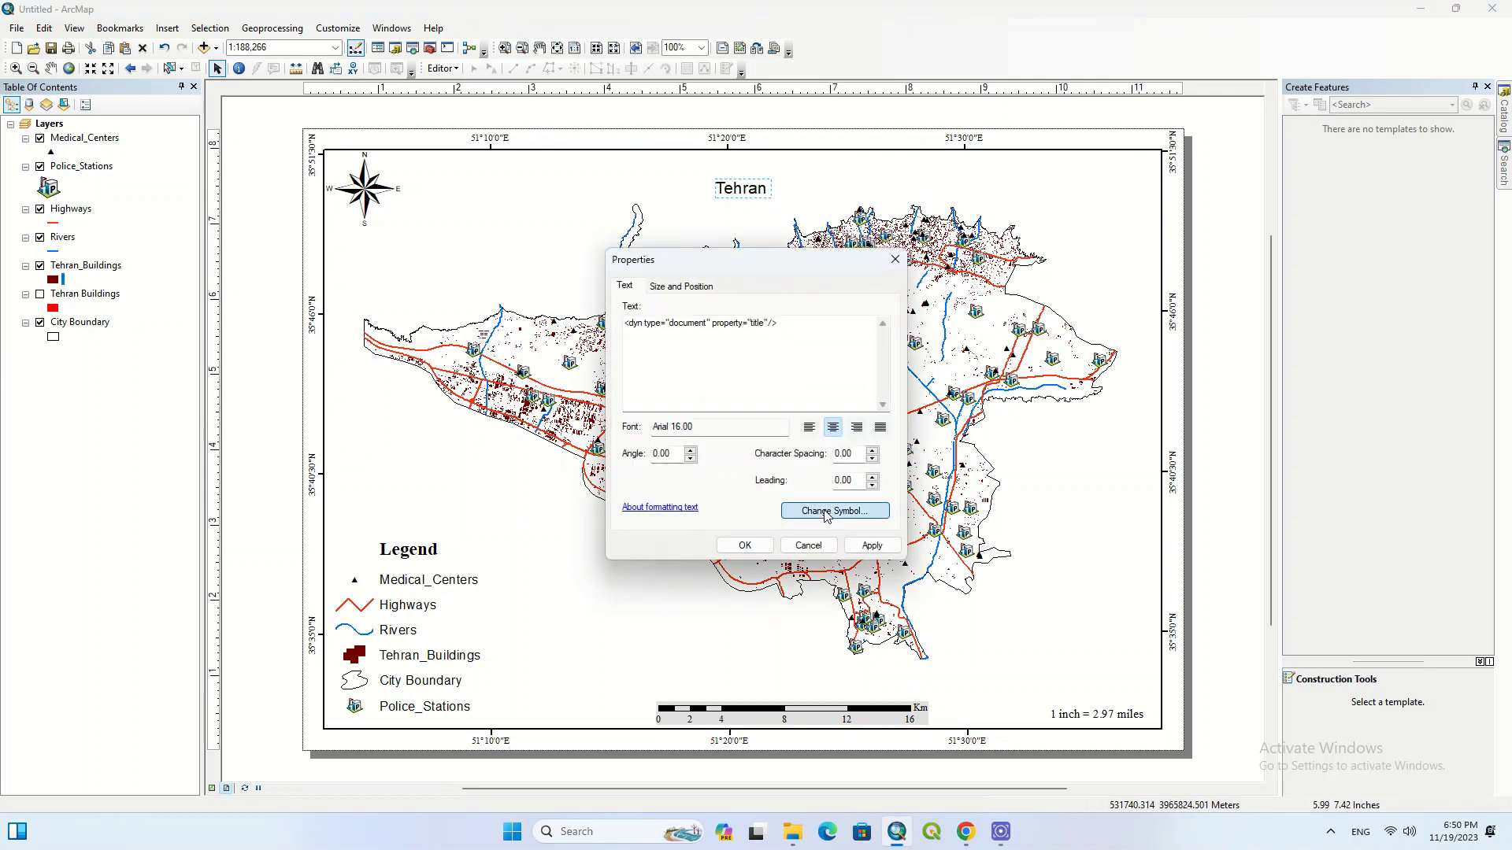
click(828, 515)
click(493, 277)
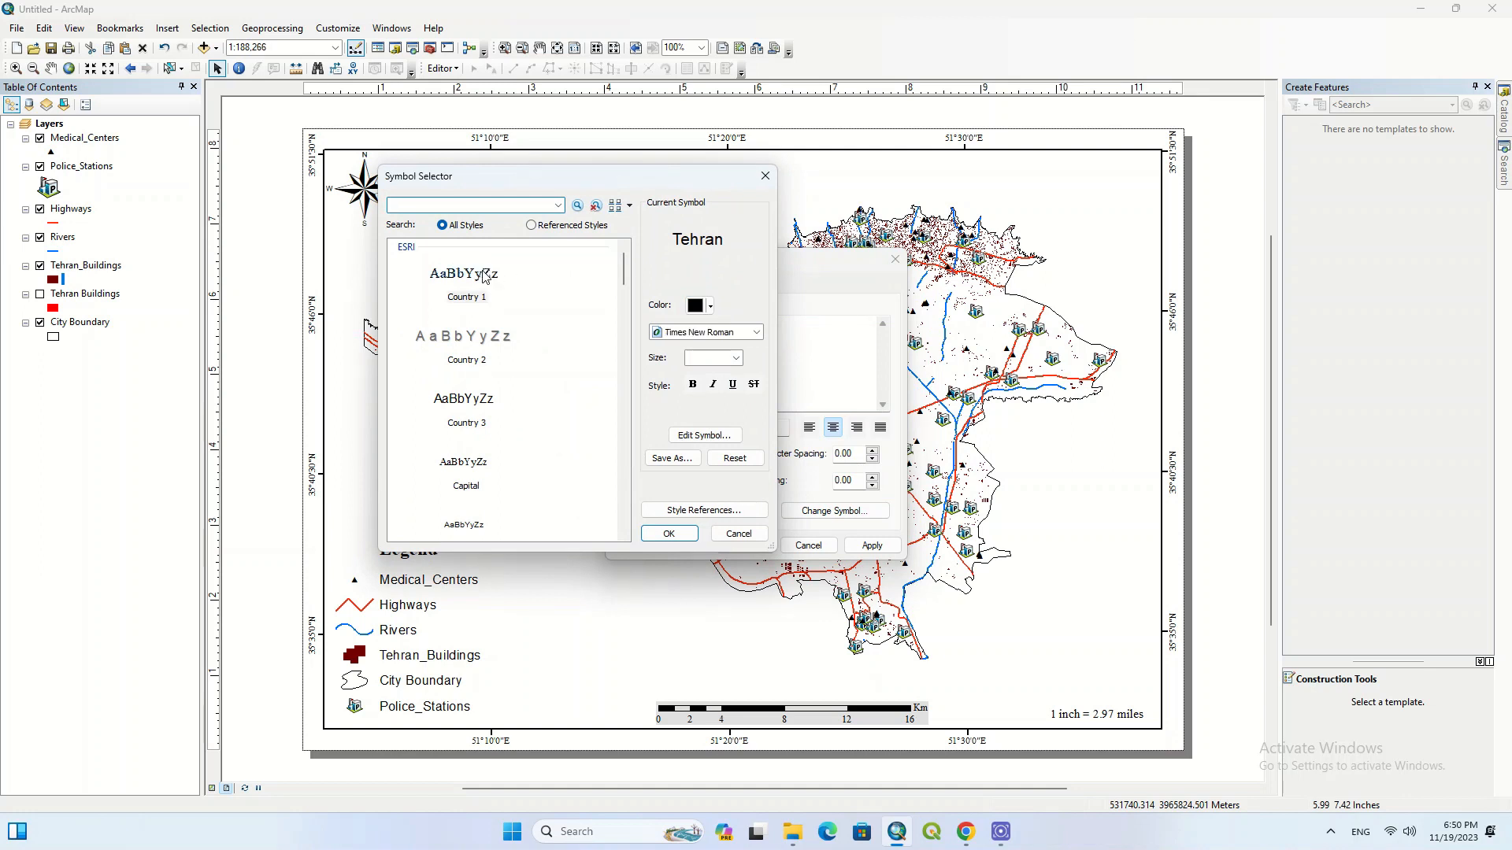
click(693, 384)
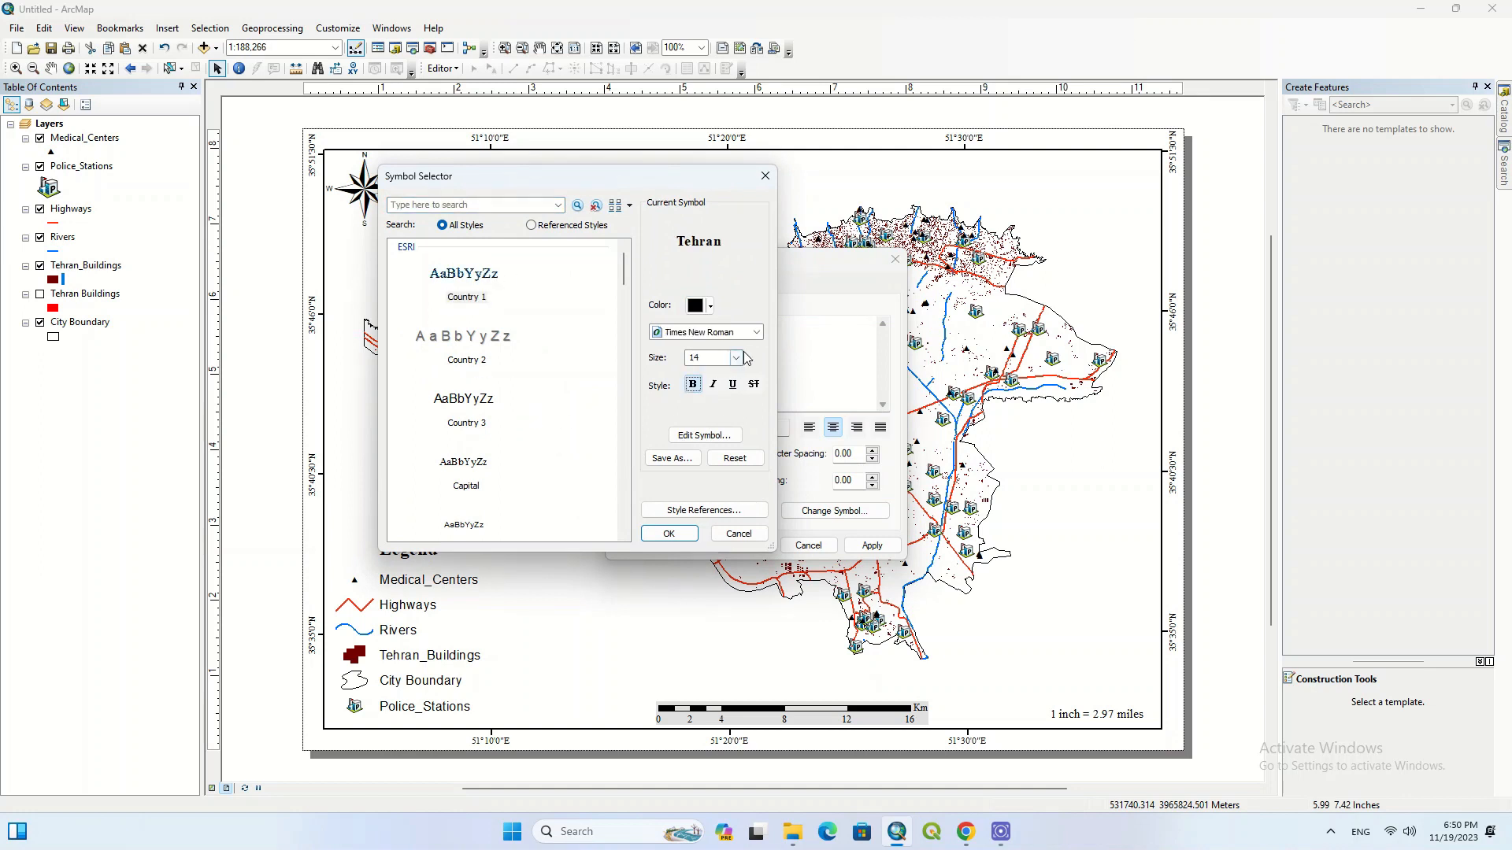
click(693, 385)
click(736, 357)
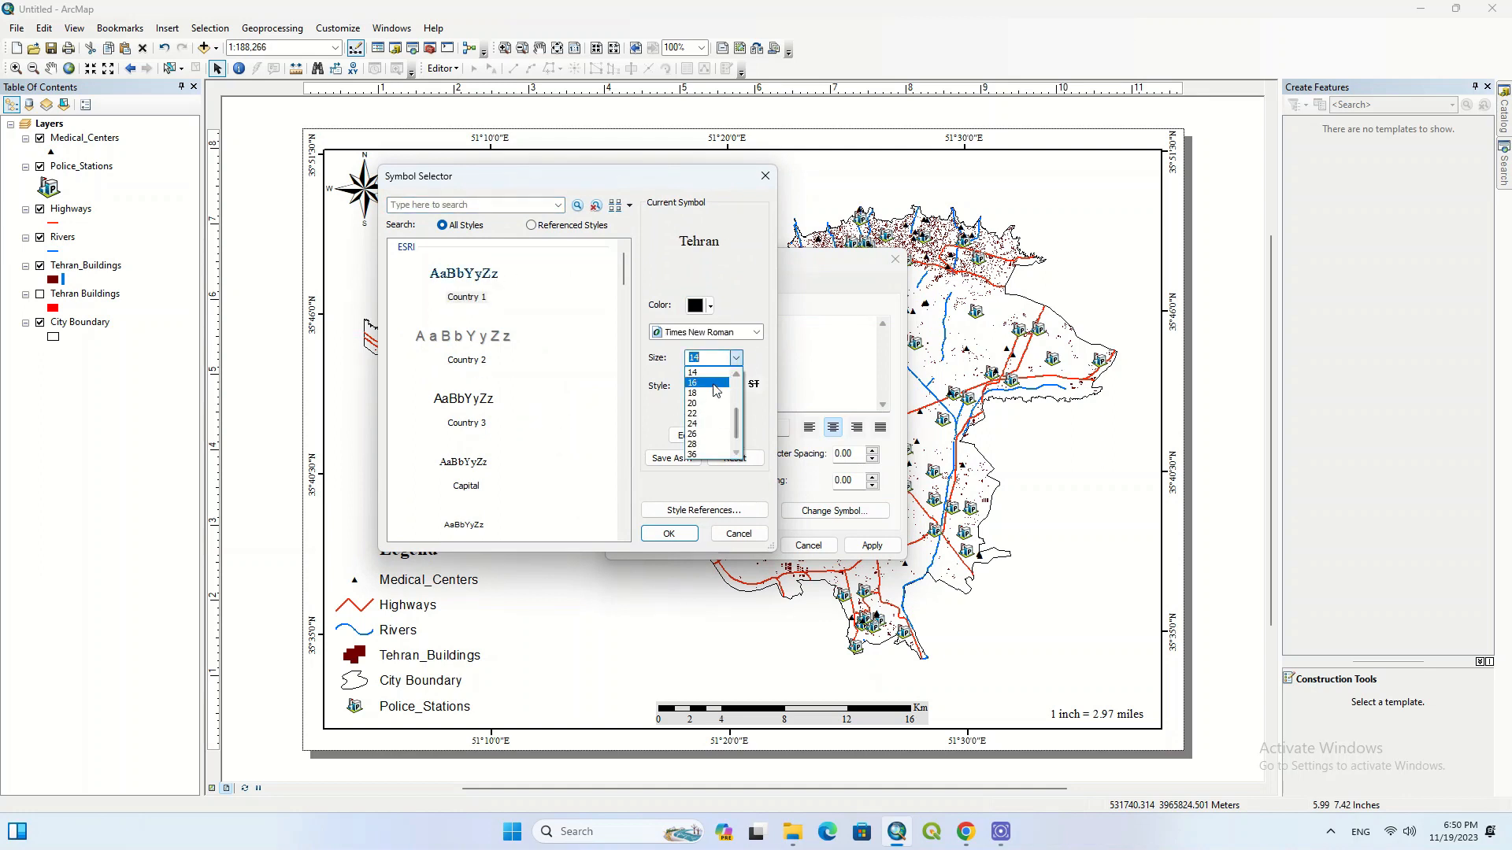
click(711, 392)
click(668, 533)
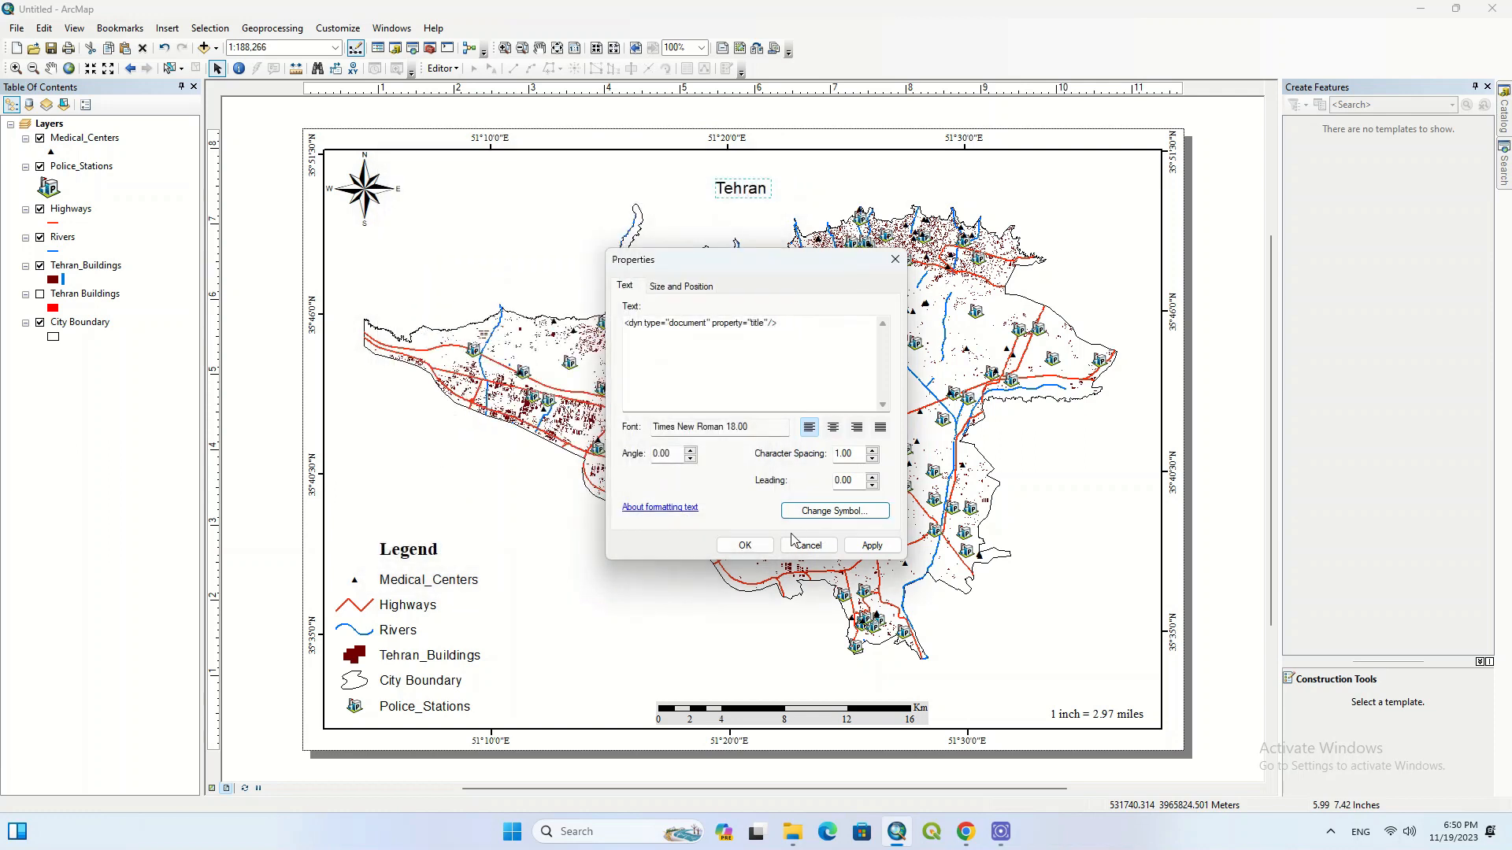
click(870, 545)
click(747, 544)
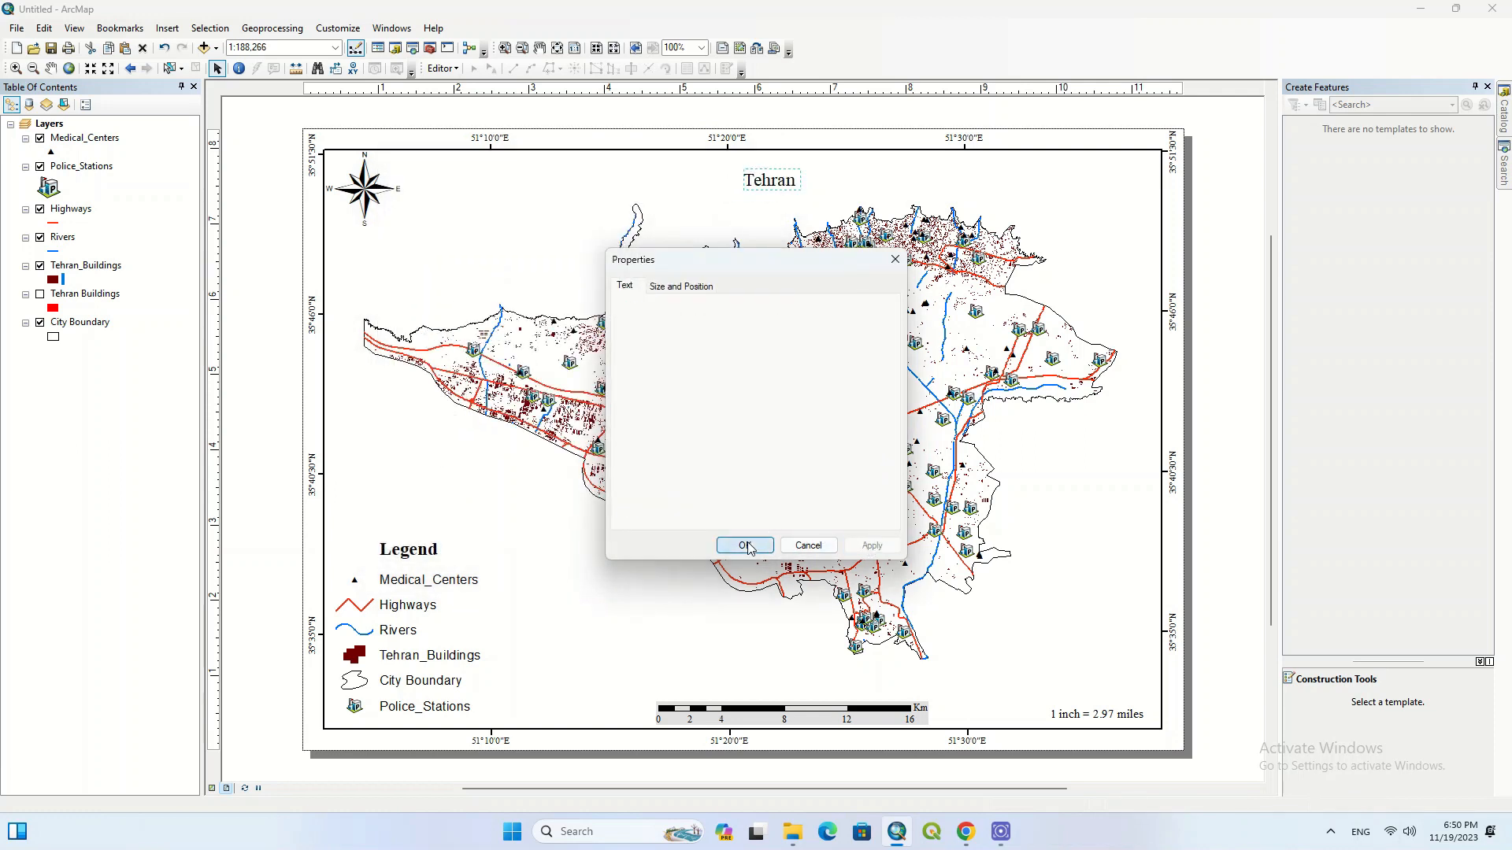
drag(764, 181, 748, 178)
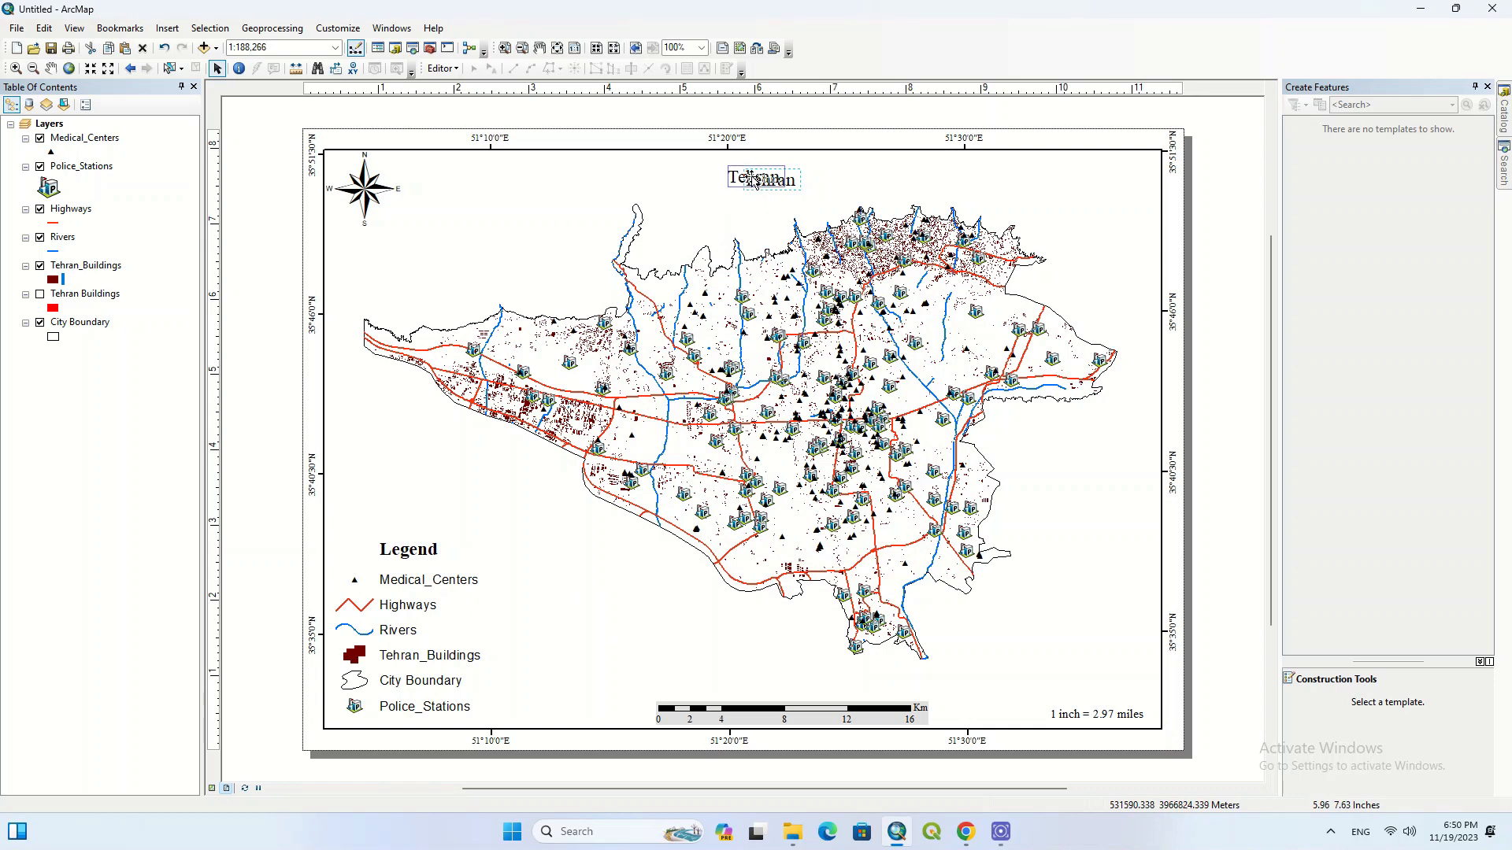
click(748, 398)
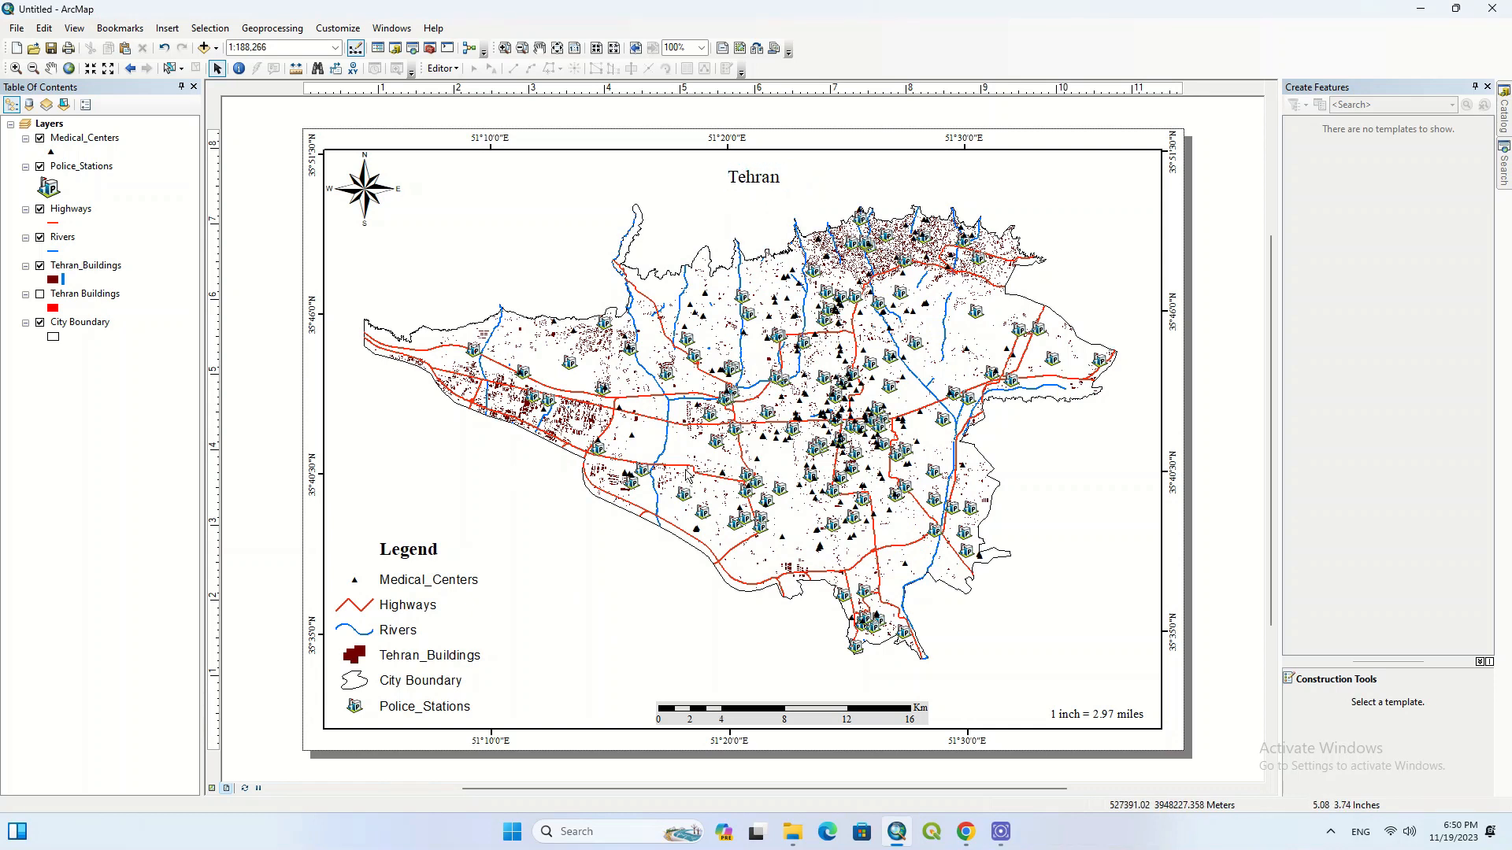
Change the City Boundary layer's symbol to the Tan fill.
click(52, 336)
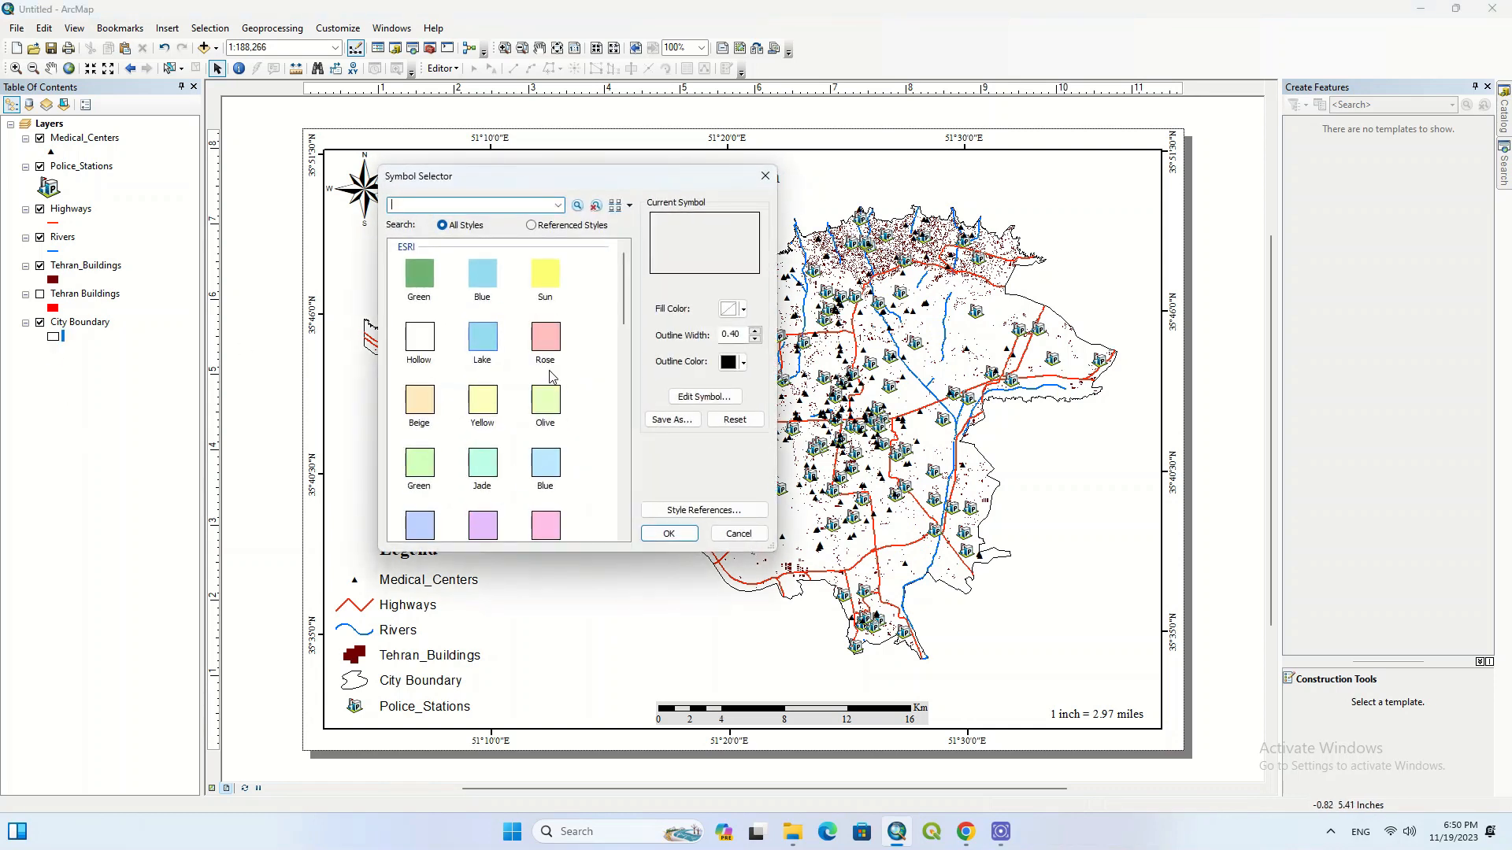
scroll(526, 411, down, 5)
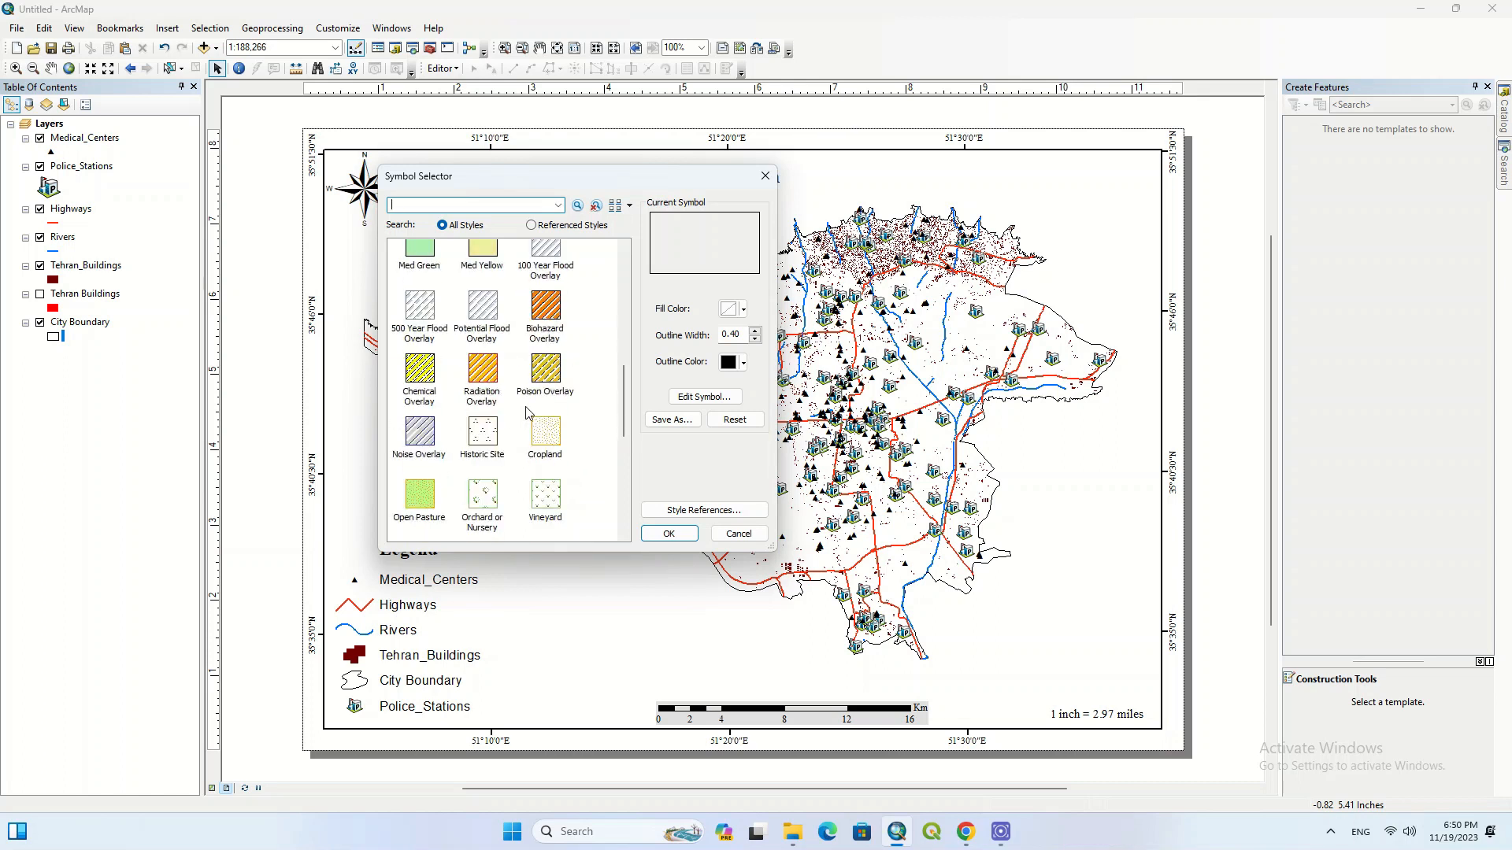
scroll(527, 412, up, 1)
click(489, 469)
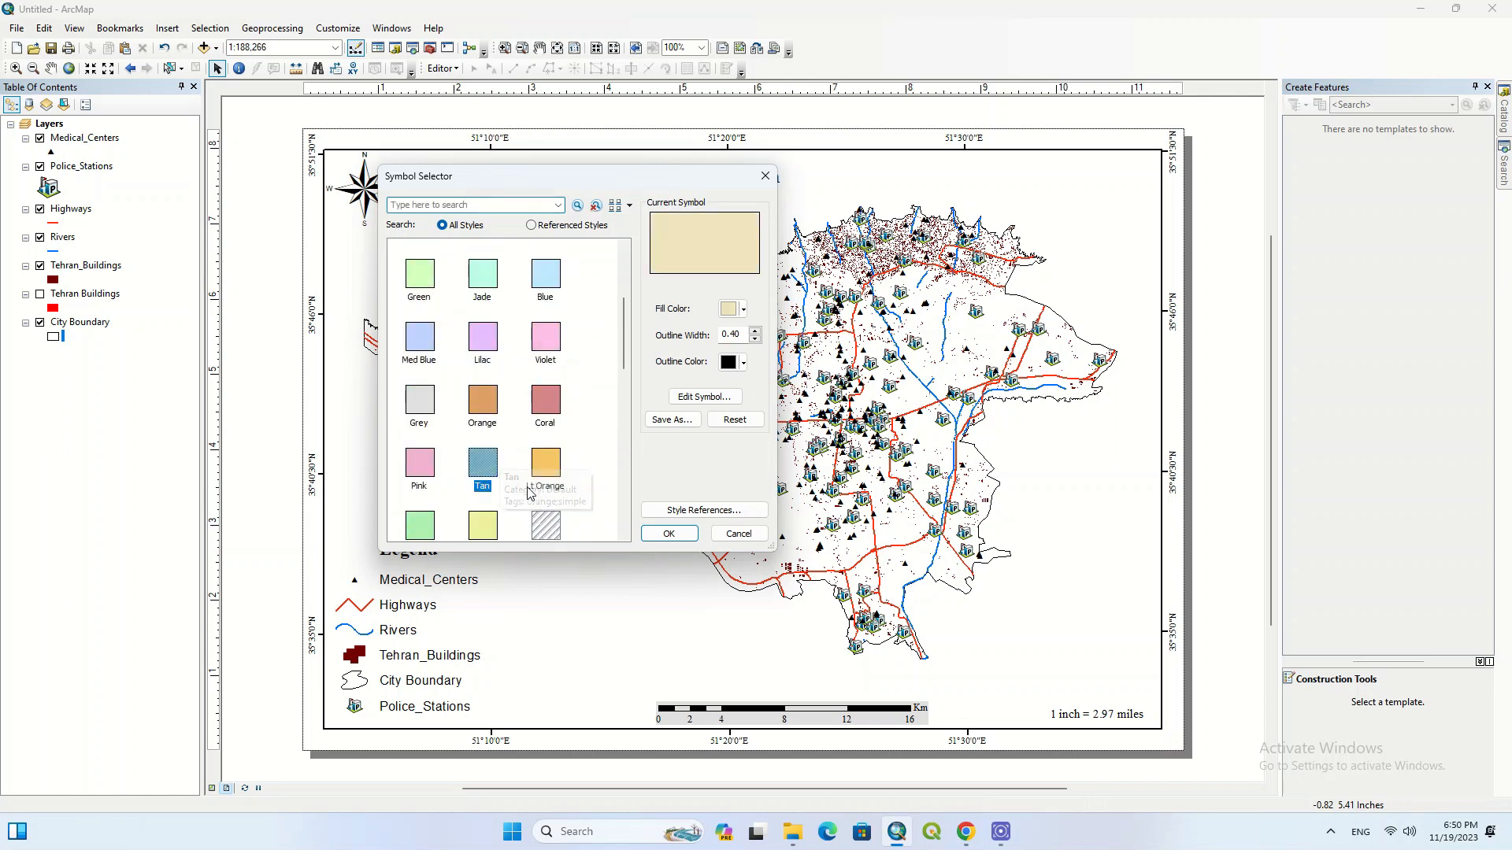
click(661, 534)
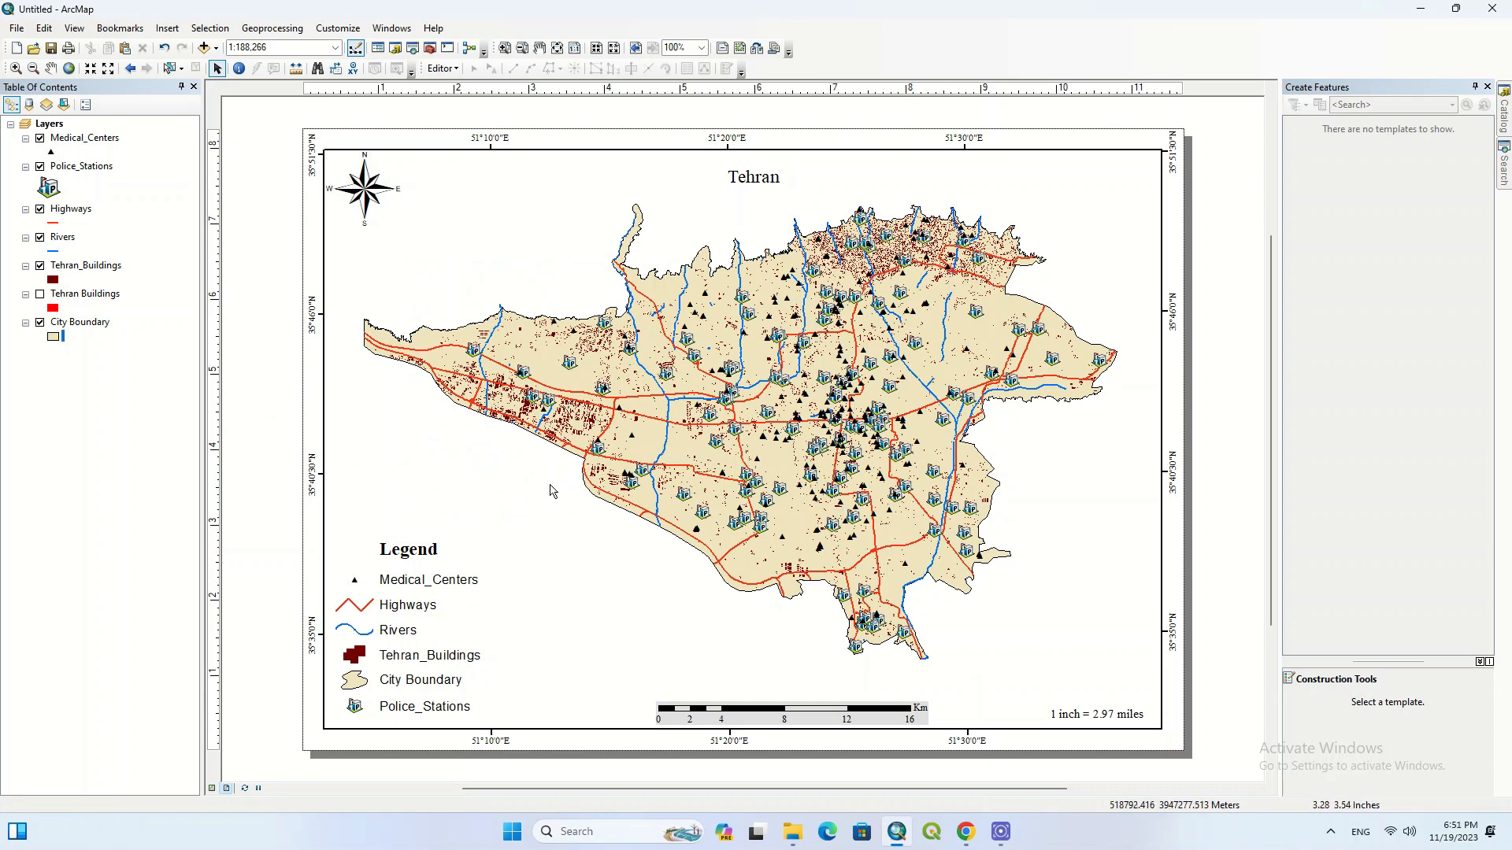
Set the Tehran_Buildings layer's fill color to bright red.
click(52, 279)
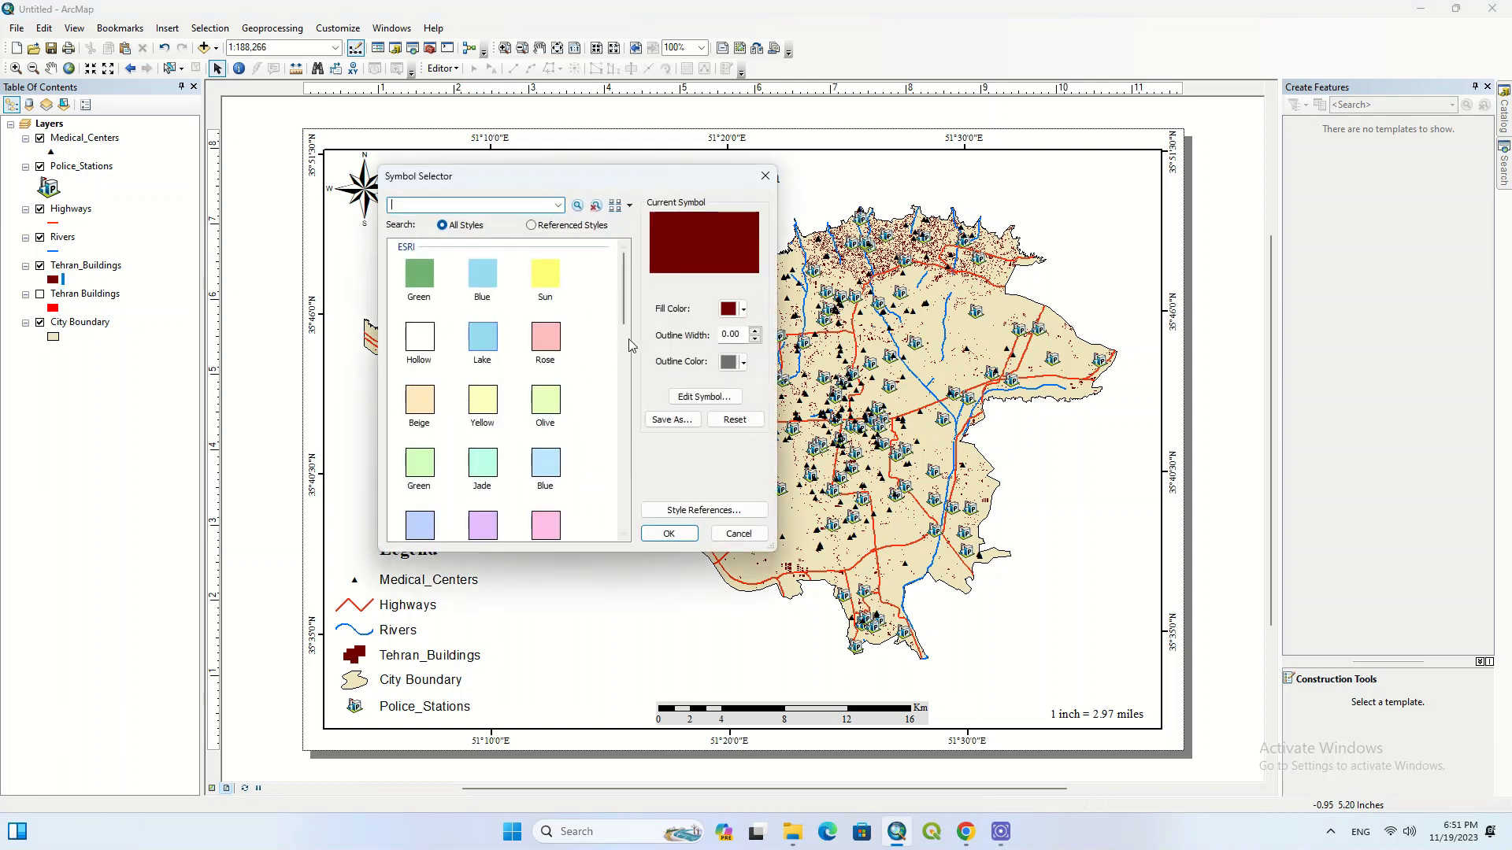
click(733, 308)
click(742, 381)
click(668, 533)
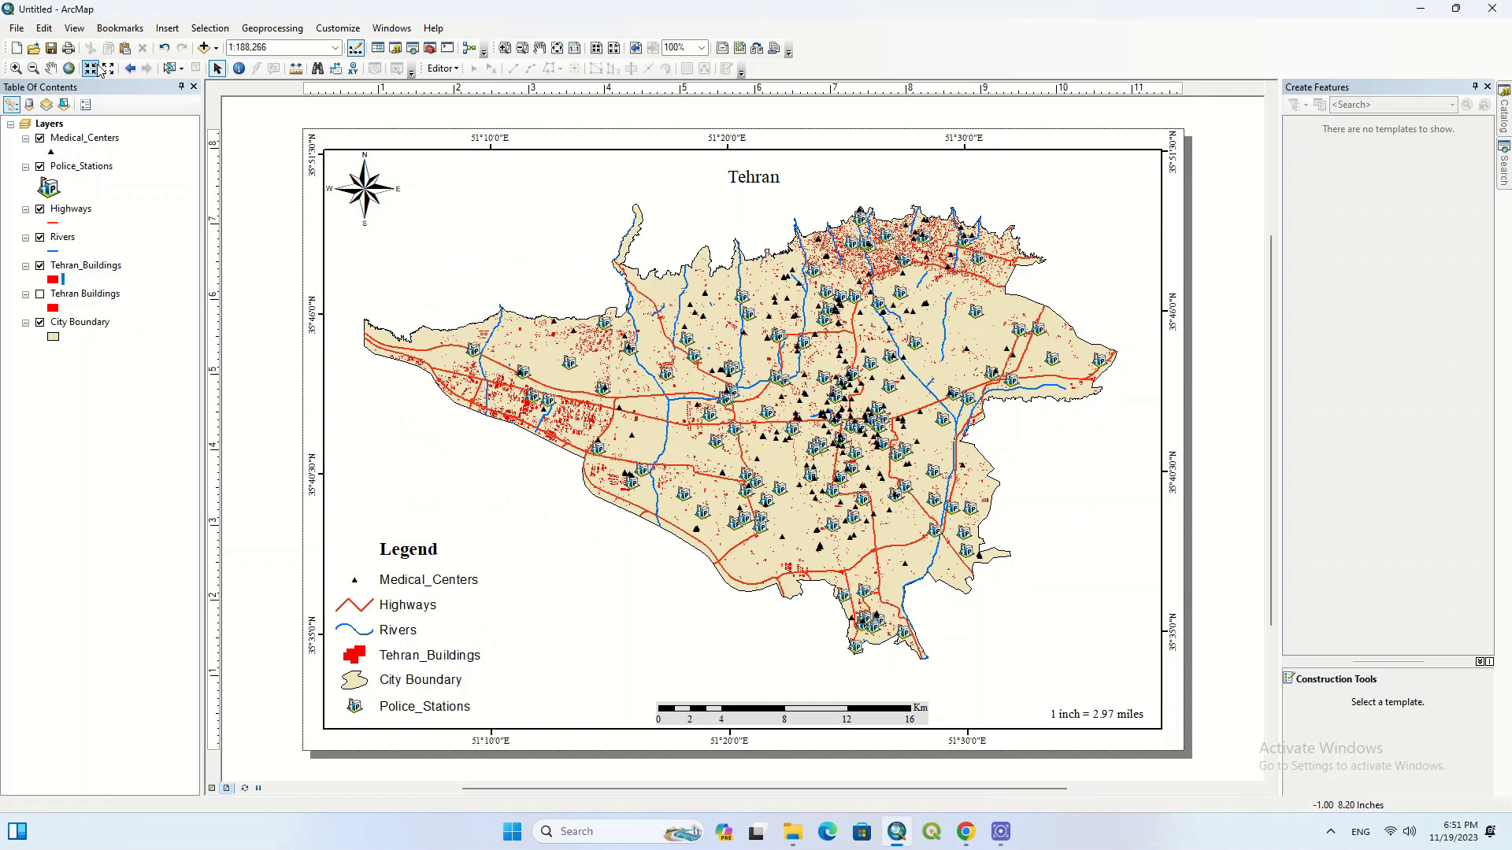
Export the map to the Desktop as a PNG named Tehran at a resolution of 300 dpi.
click(16, 28)
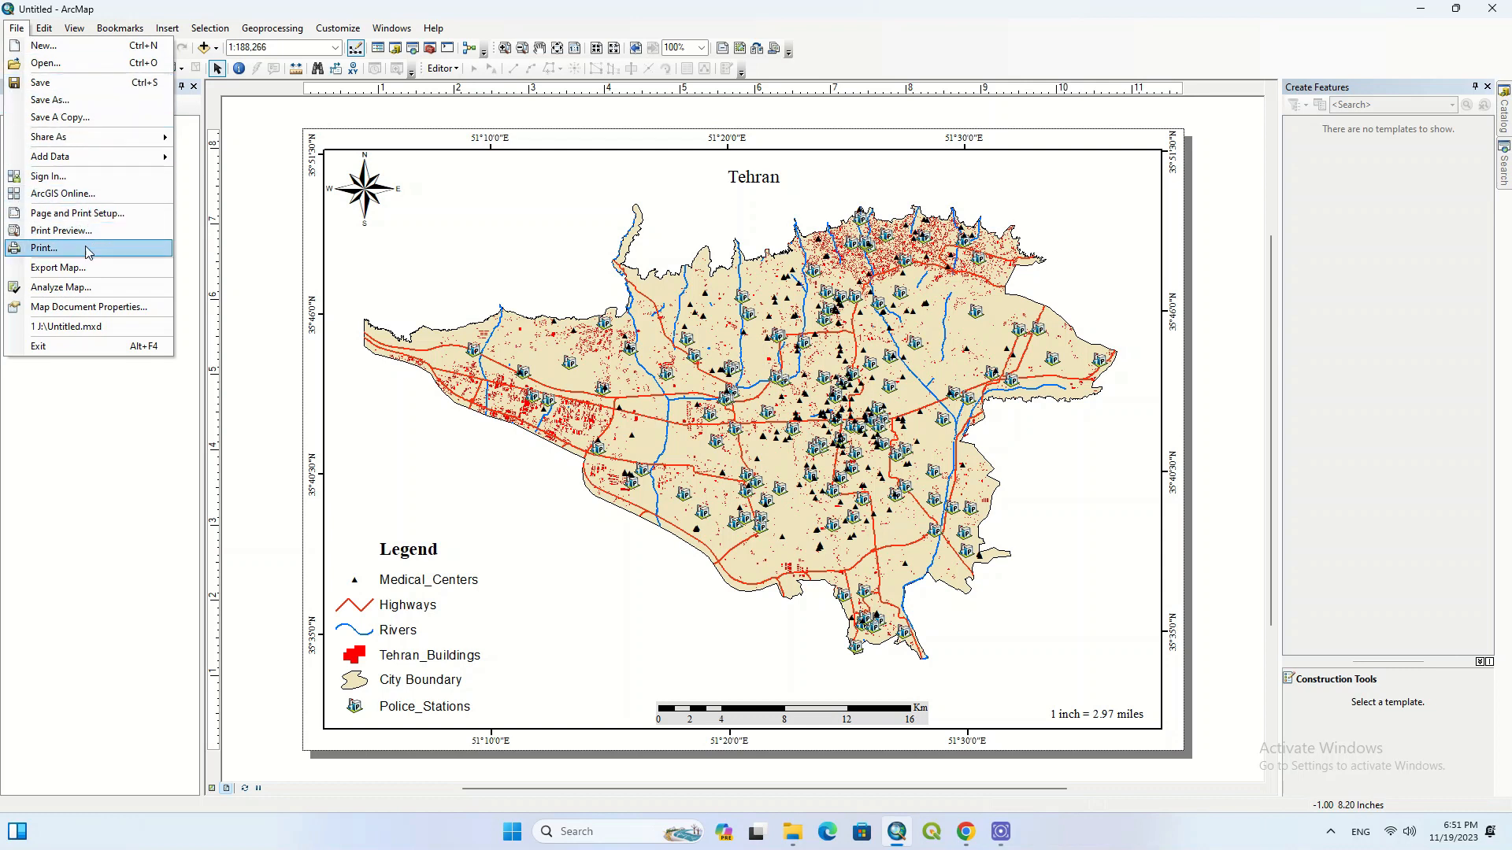
click(78, 268)
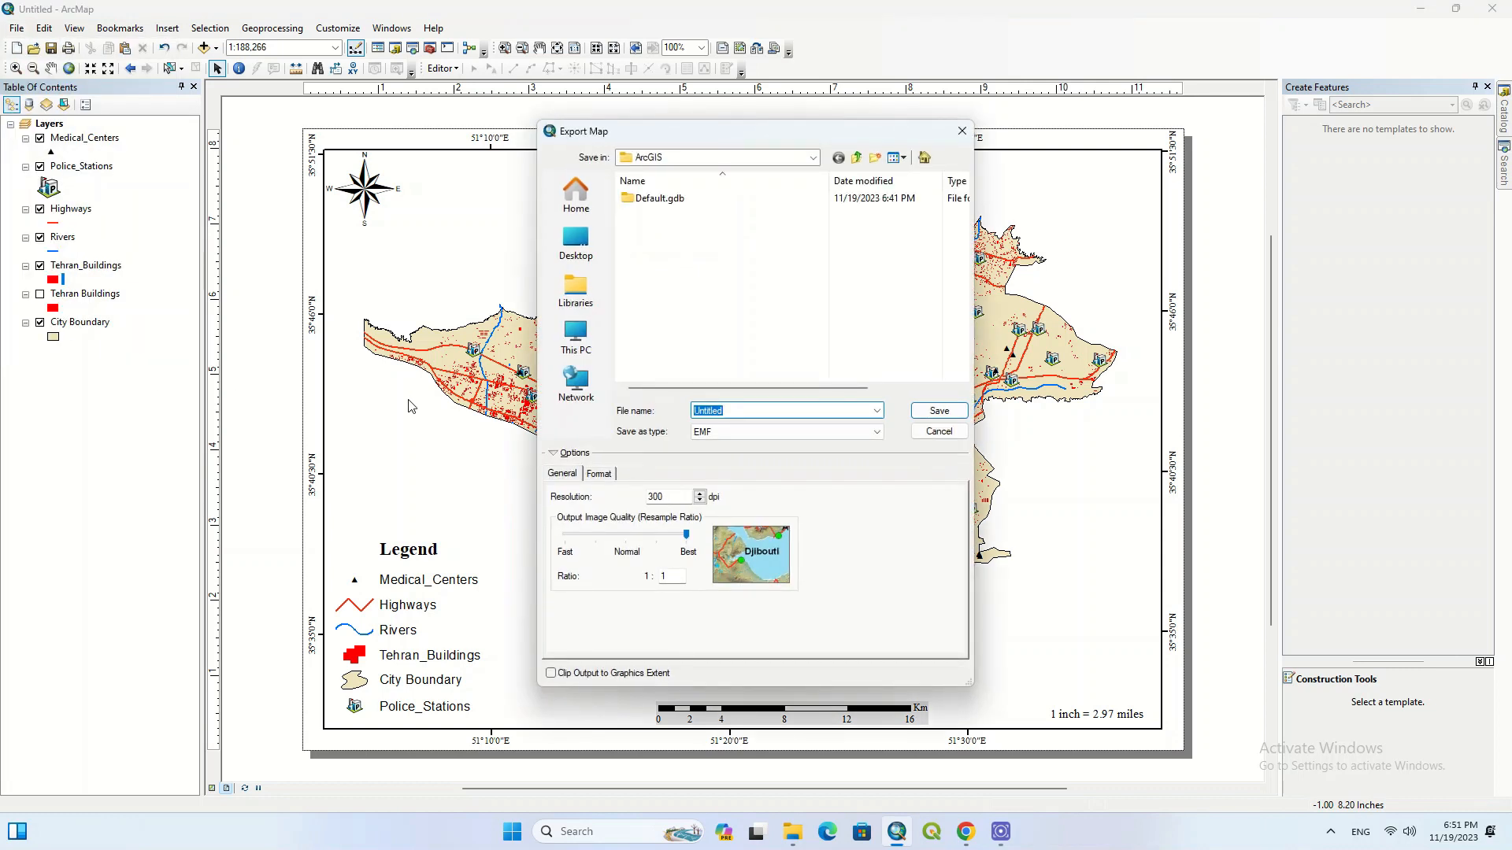
click(578, 240)
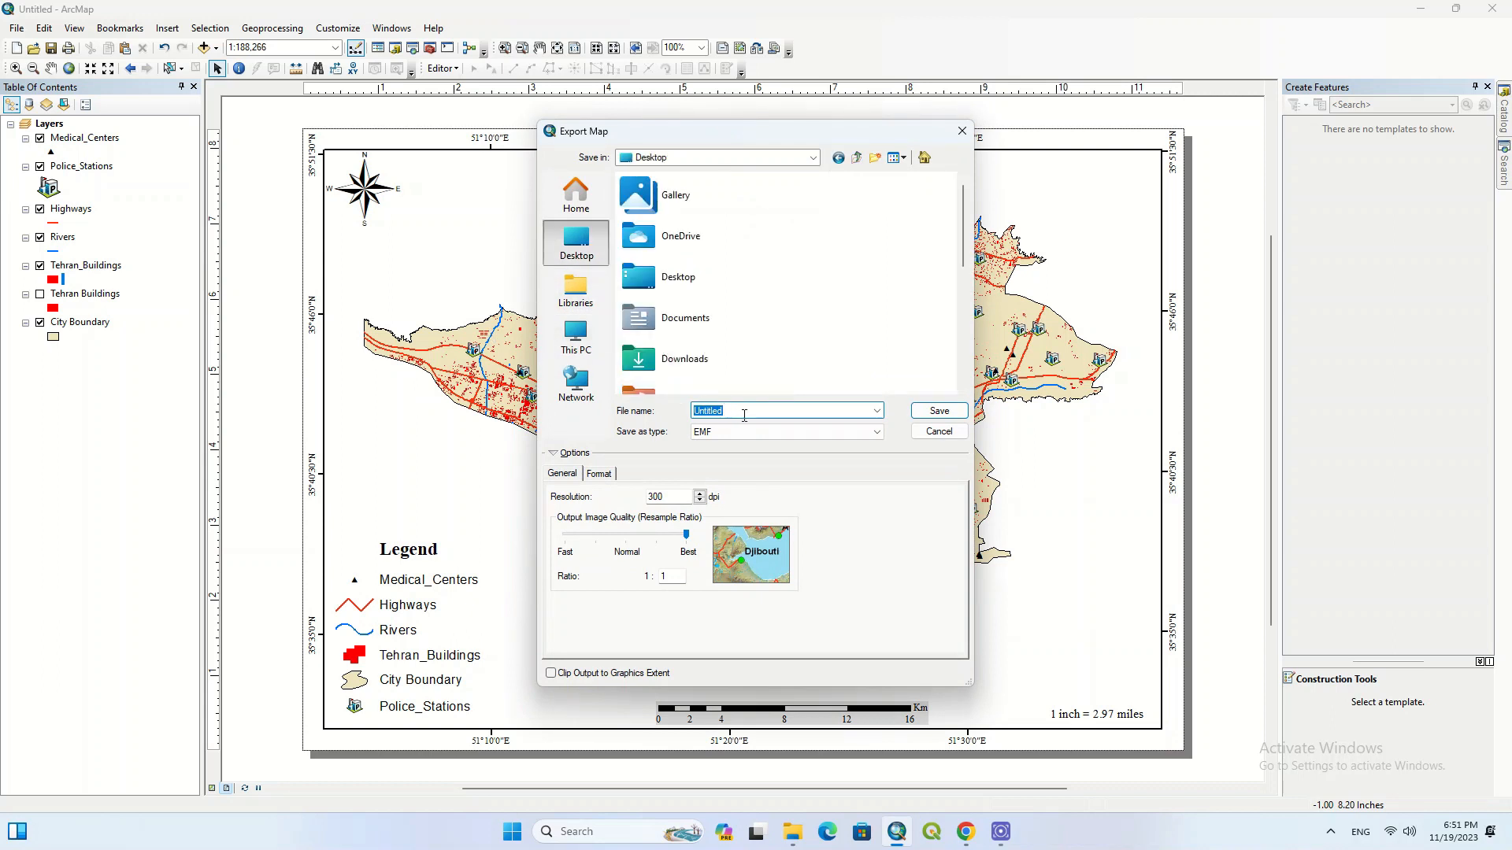
text(Te)
click(879, 431)
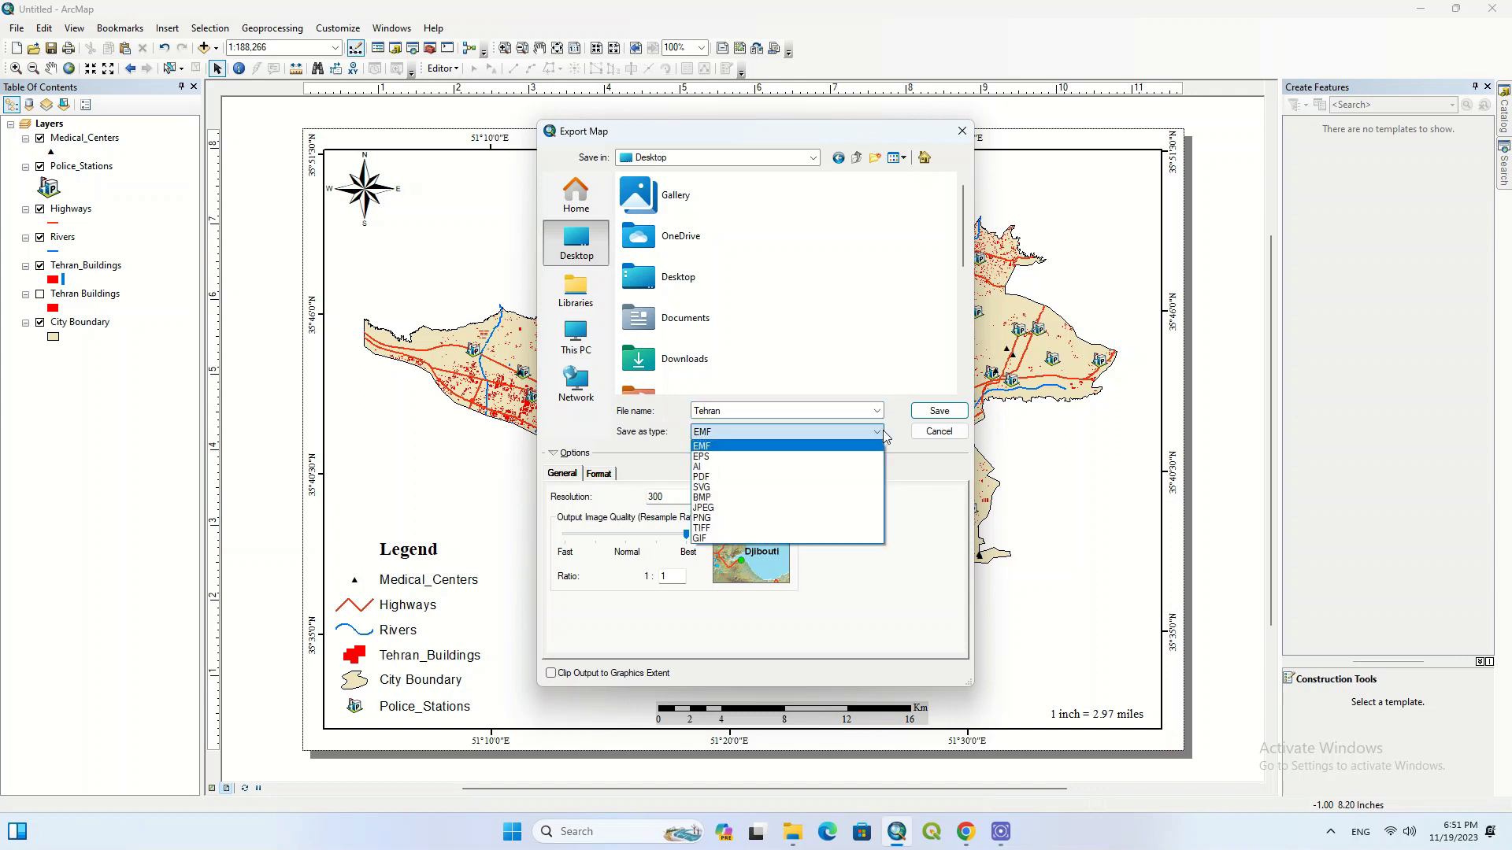
click(762, 518)
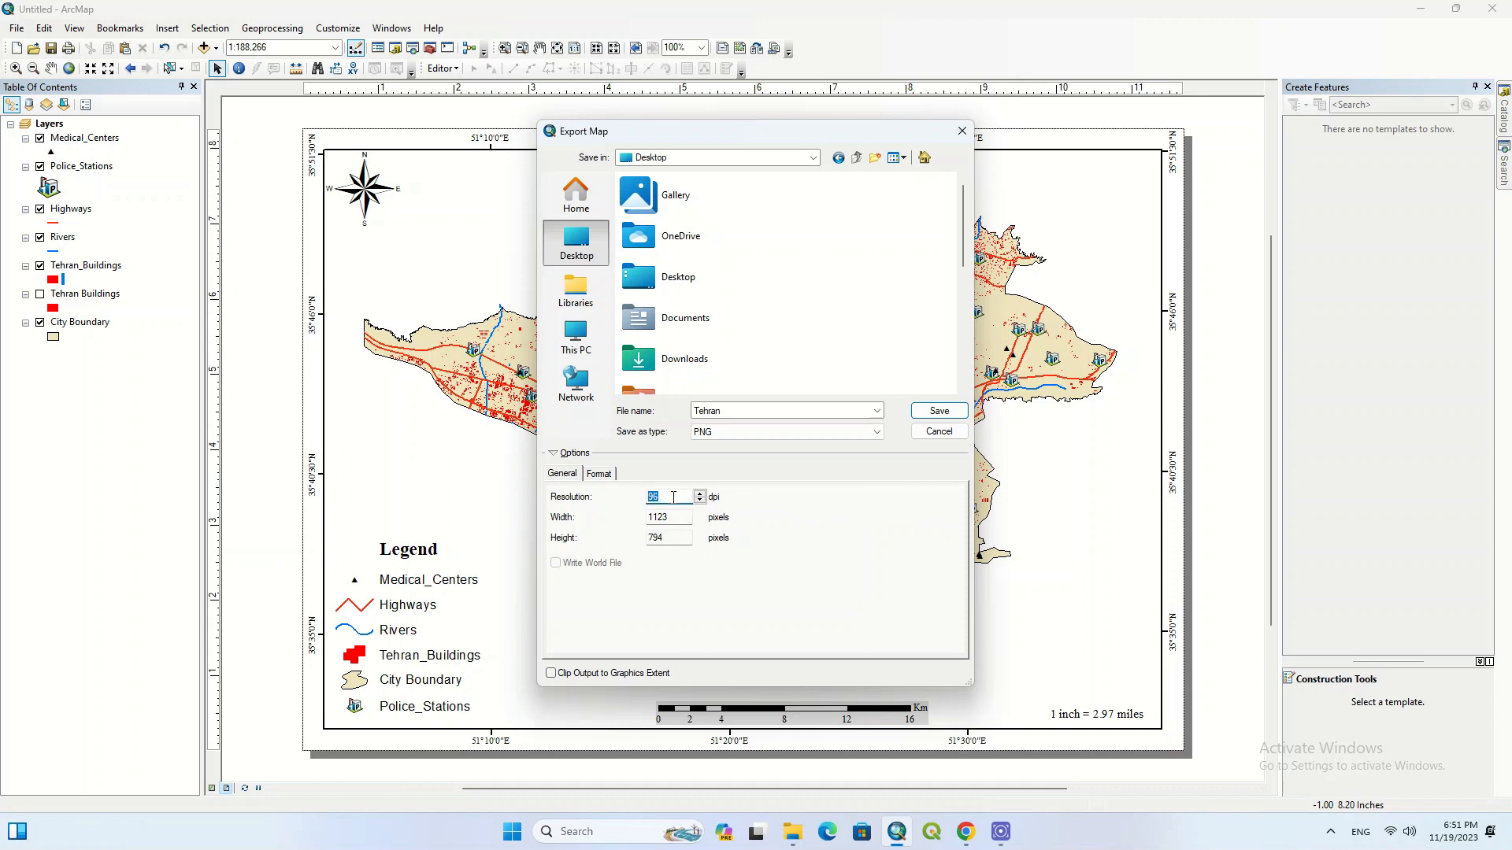
text(300)
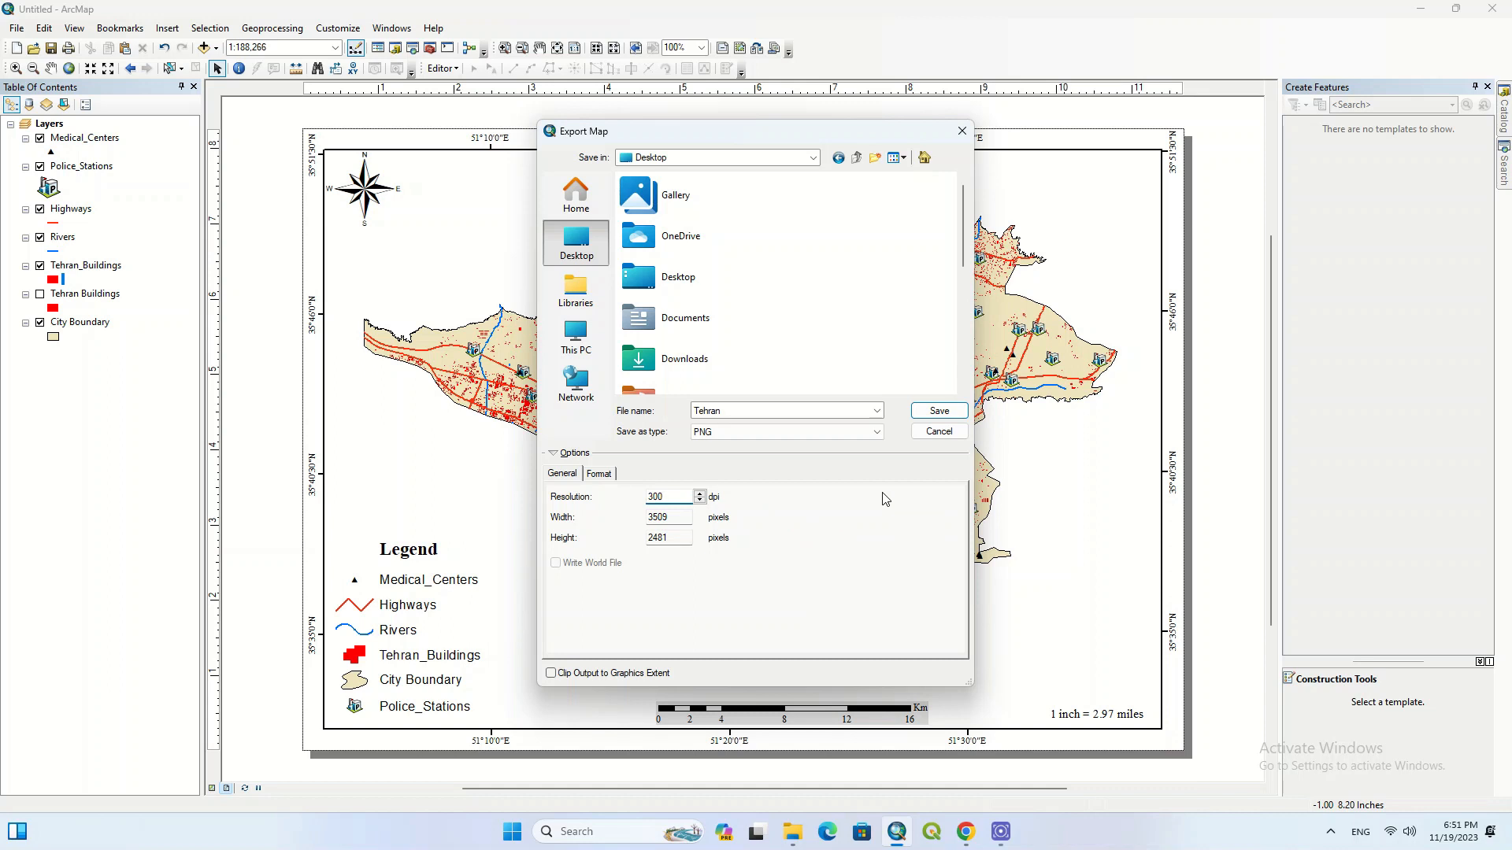
click(939, 410)
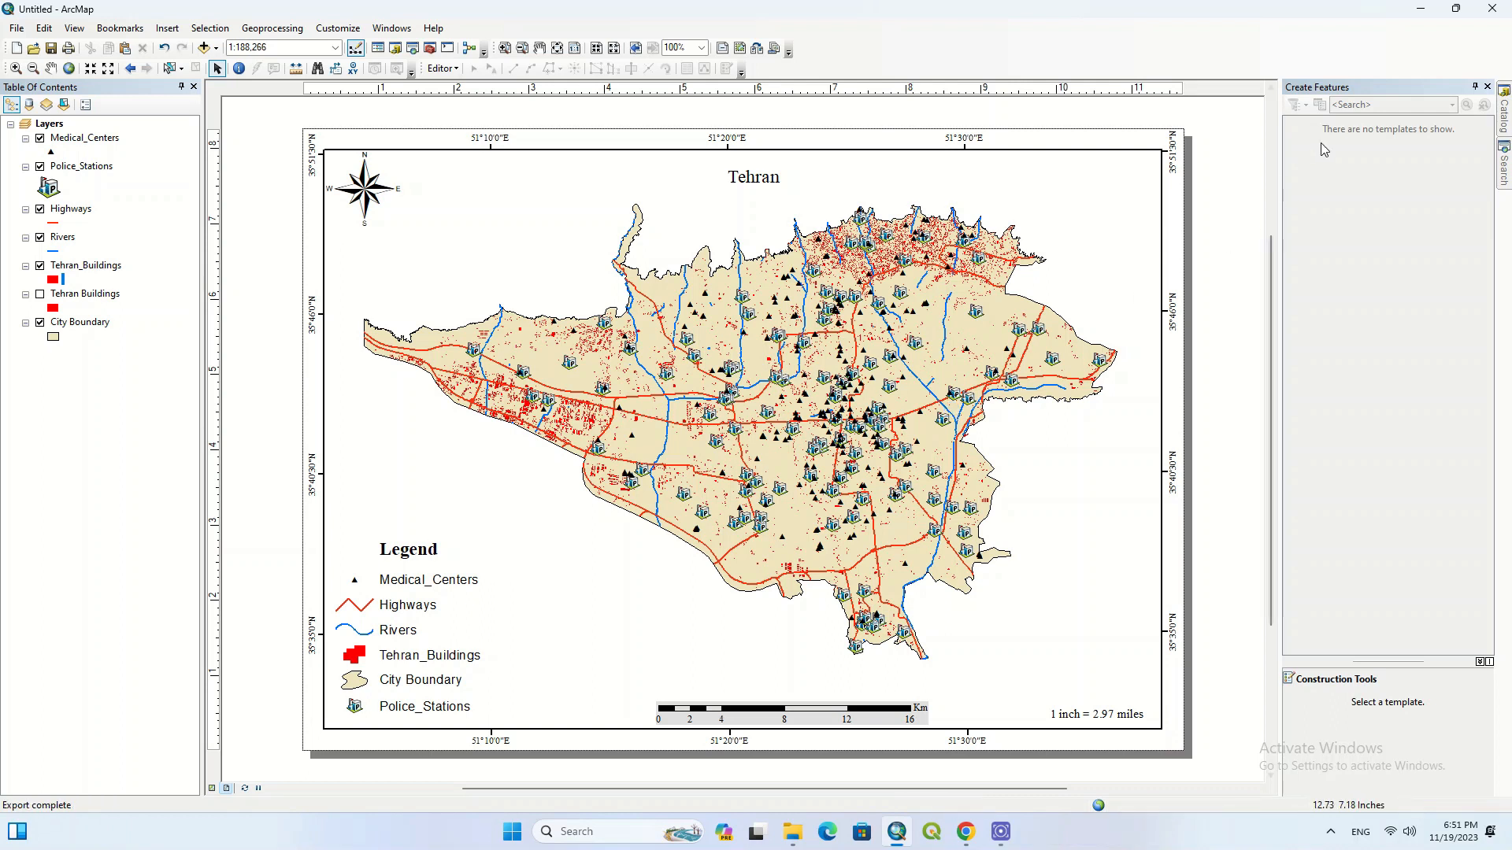
Switch to the desktop and view the exported Tehran image in a maximized Photos window.
click(1420, 8)
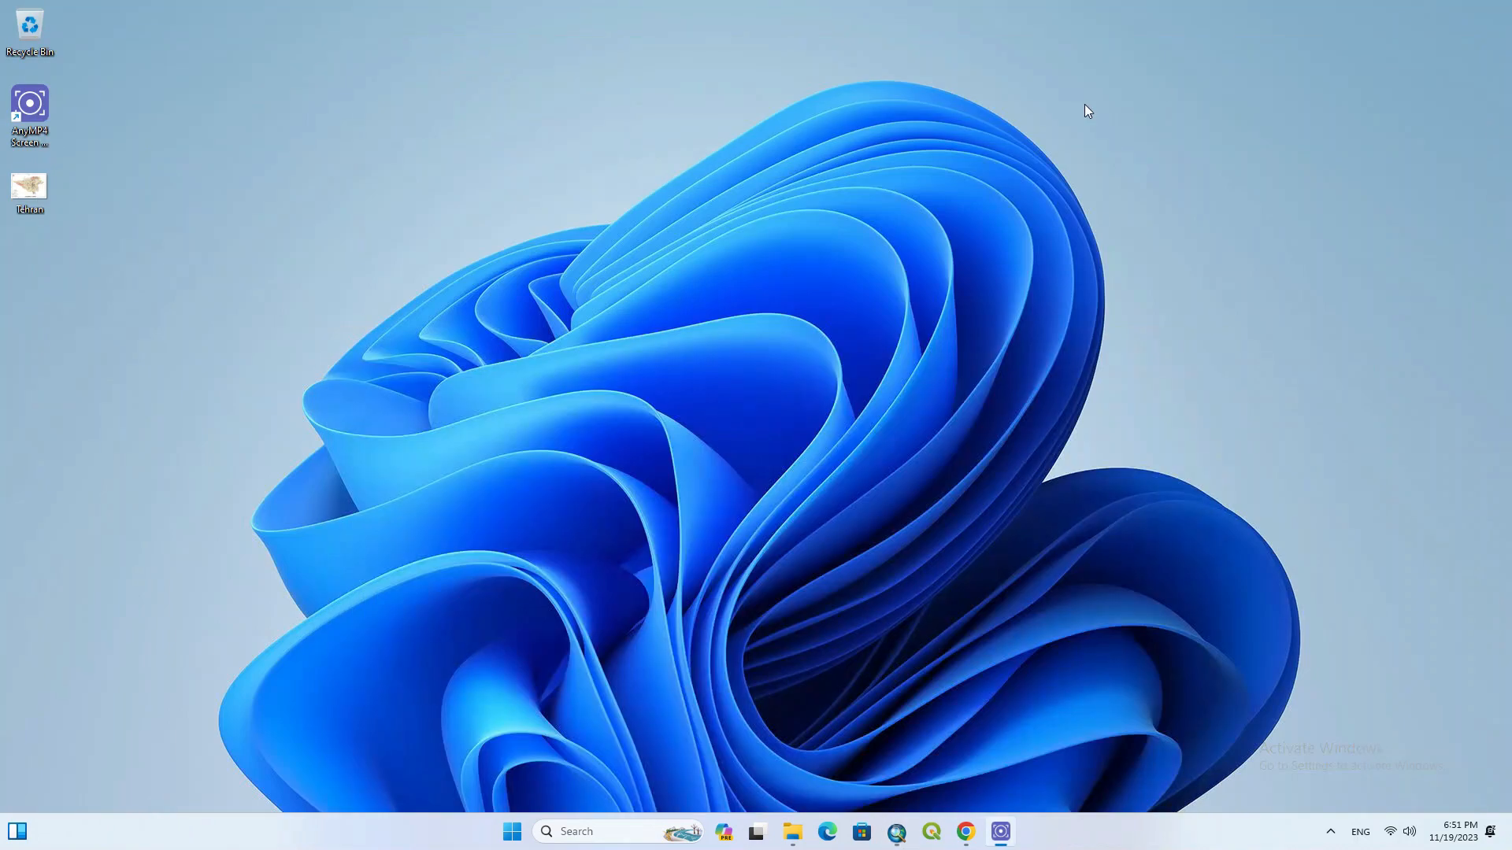
double_click(31, 187)
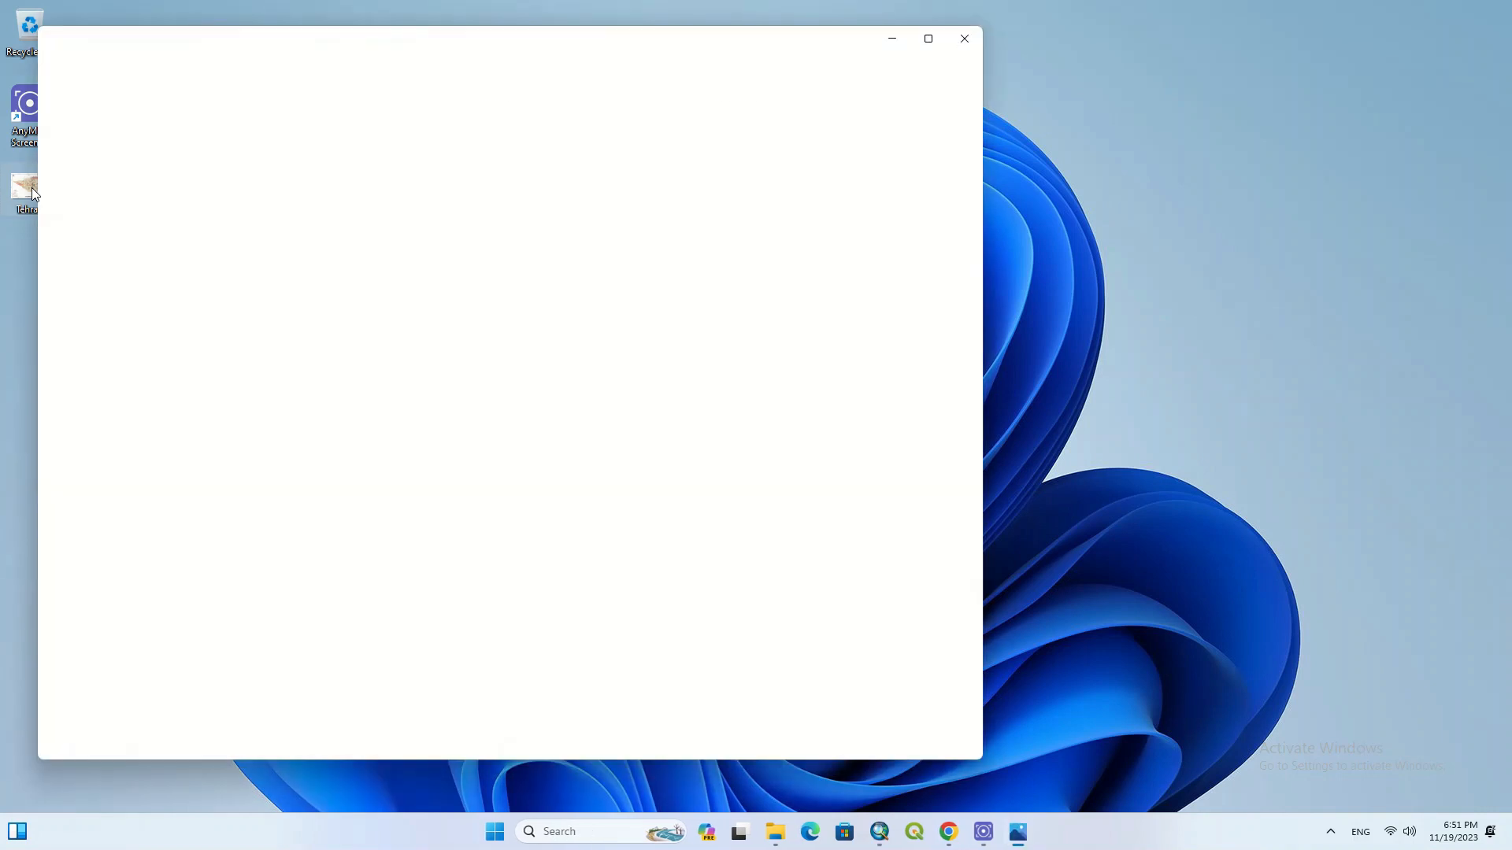
click(930, 39)
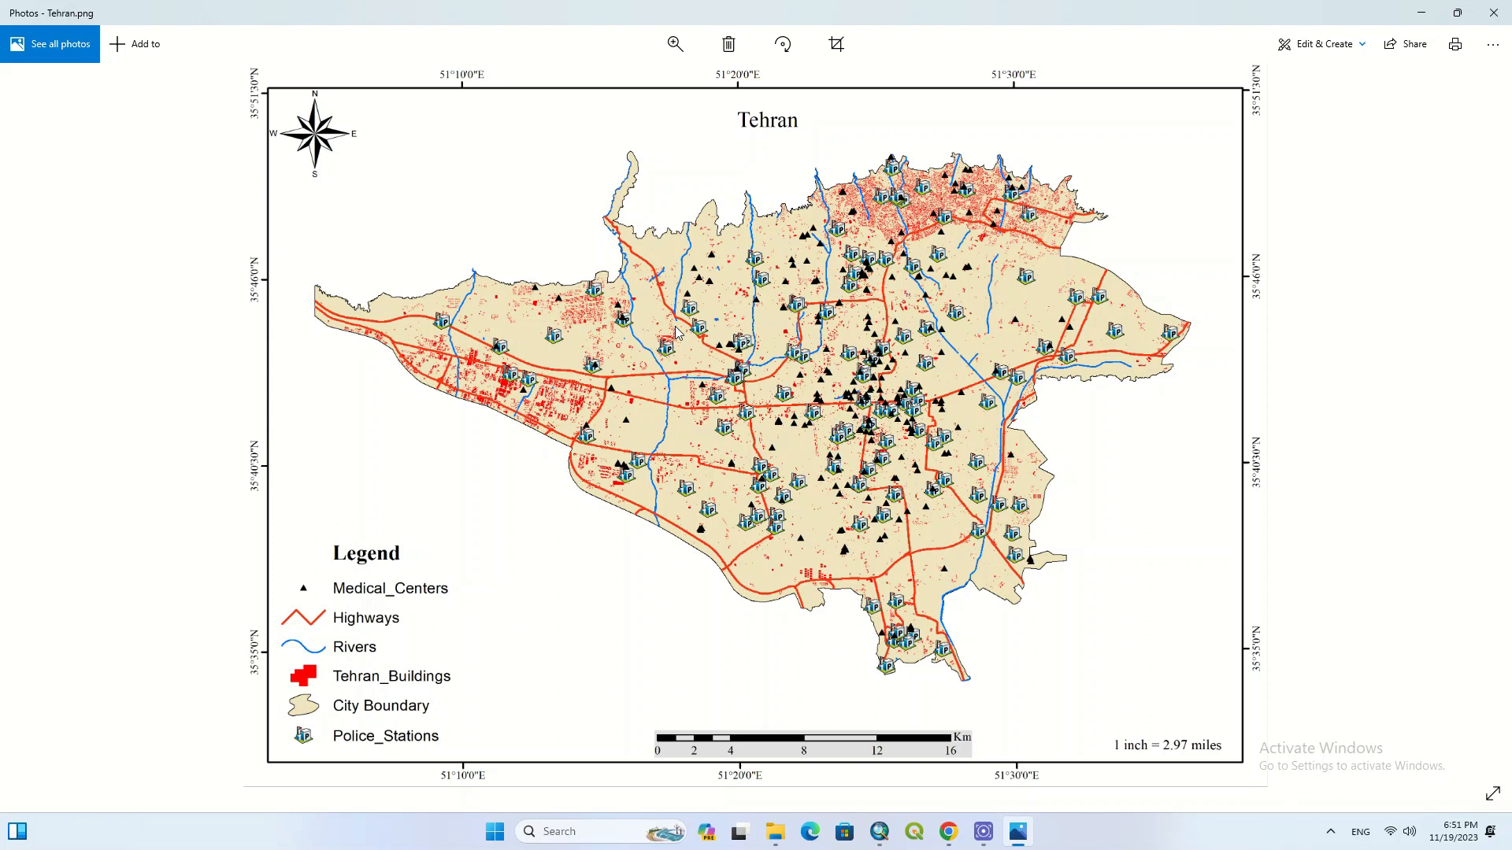
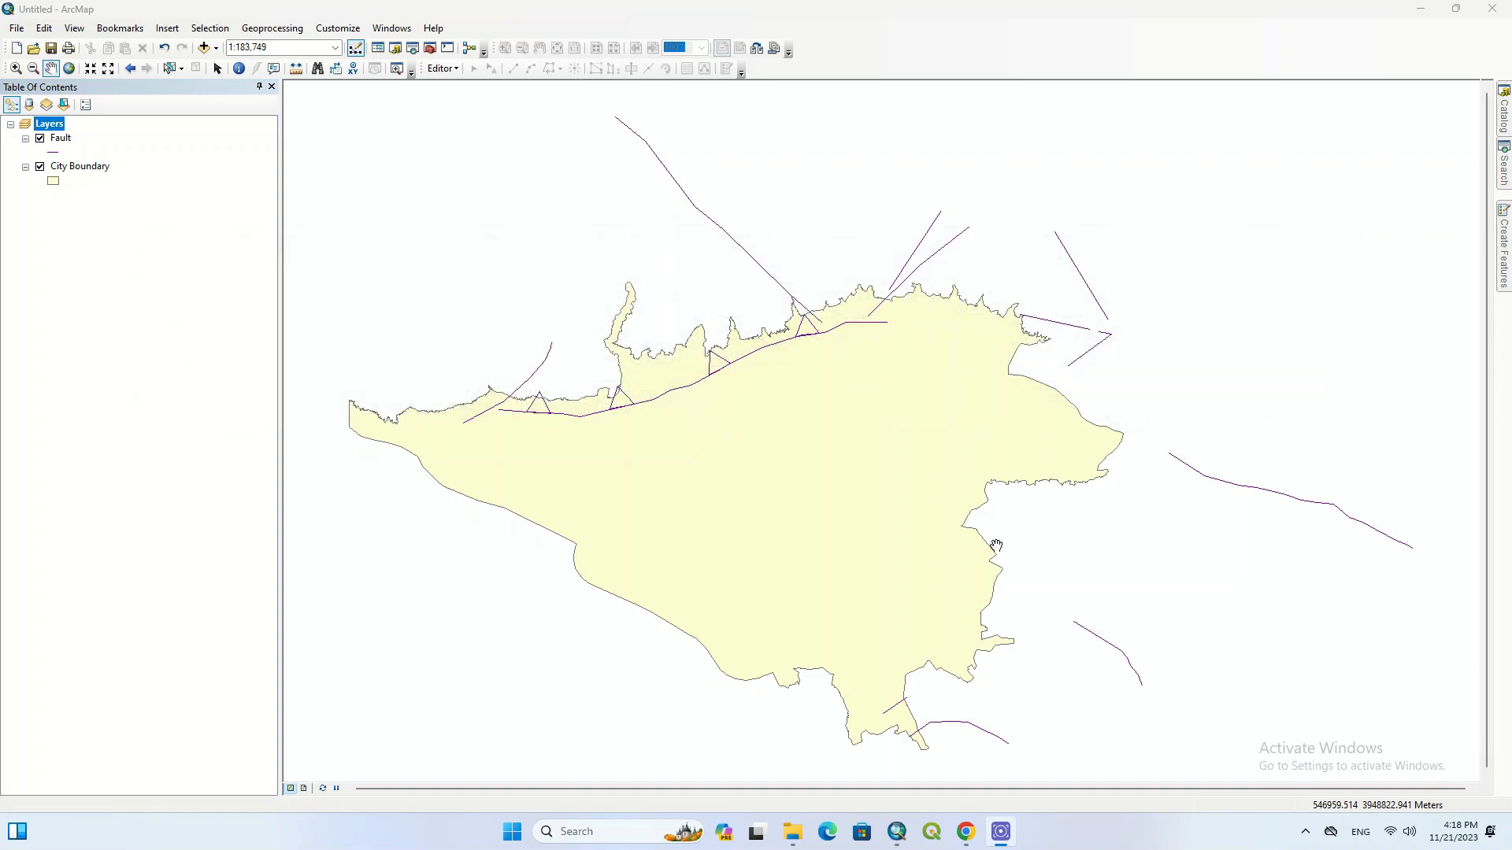
Compare the map with the Fault layer hidden and shown over the City Boundary.
click(40, 139)
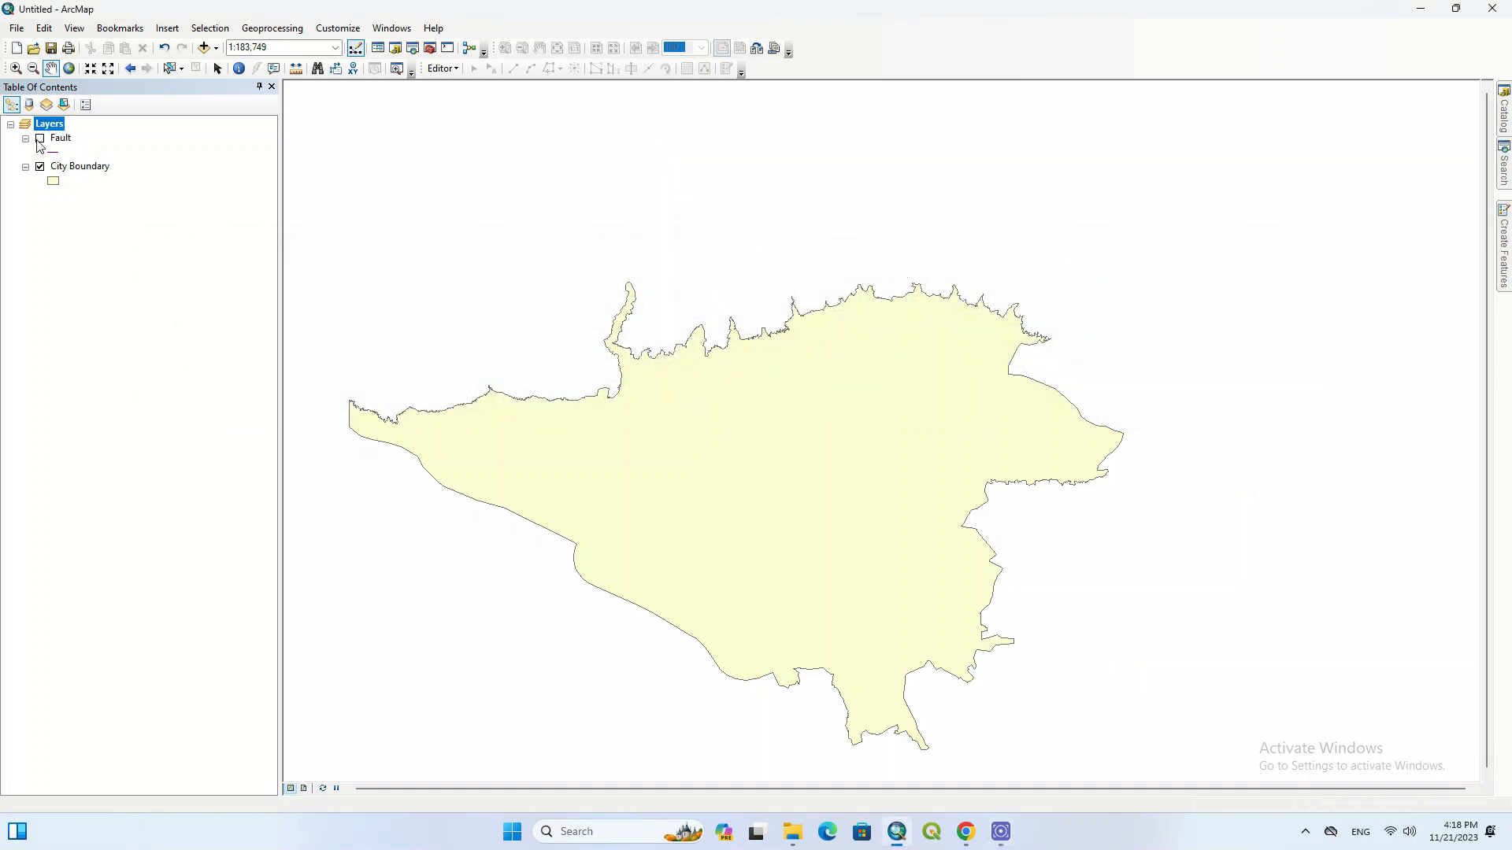
click(40, 139)
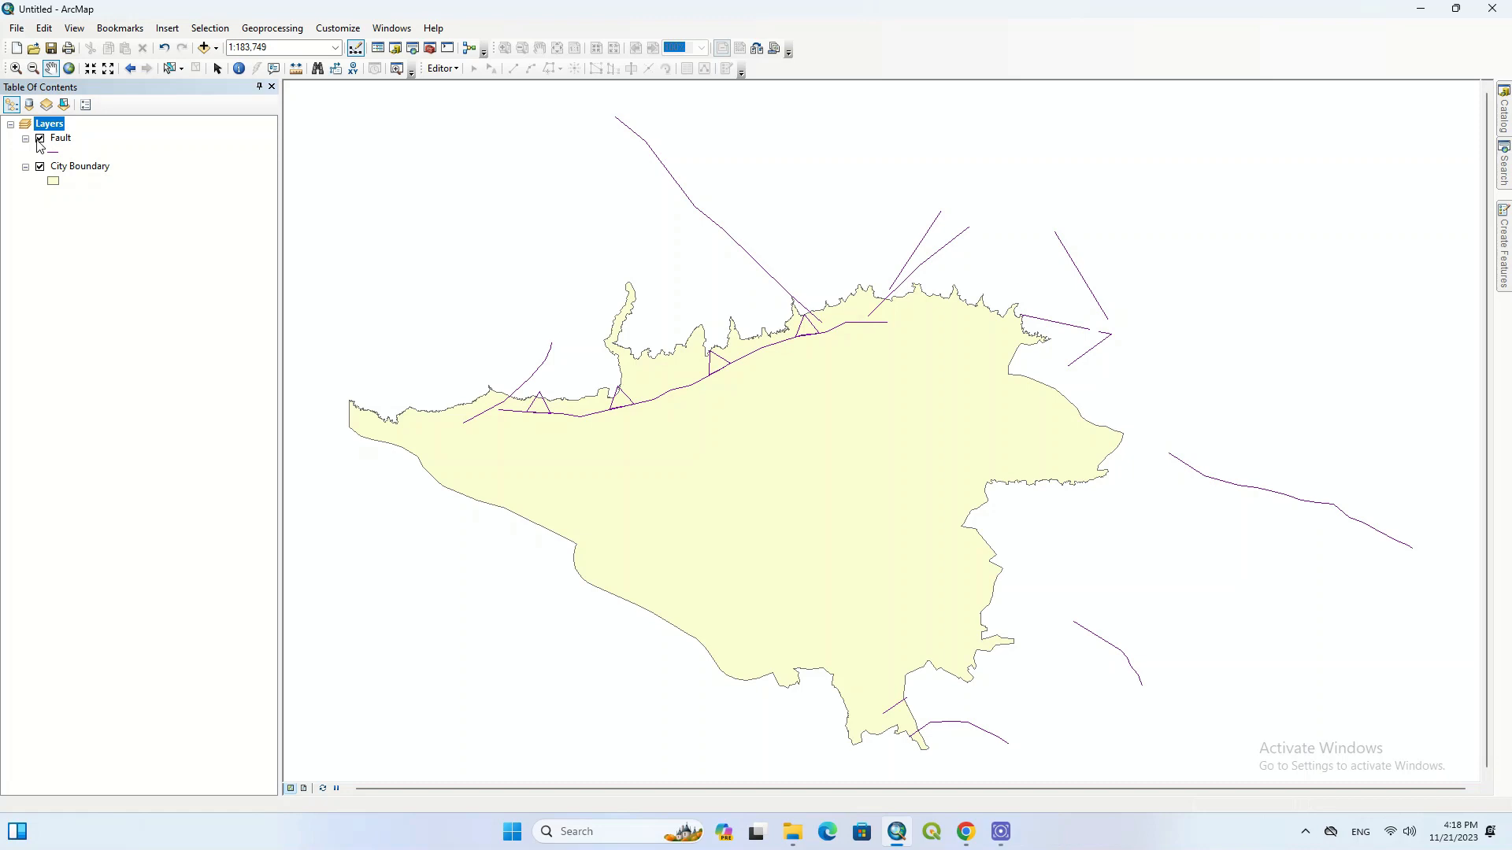
click(39, 140)
click(39, 139)
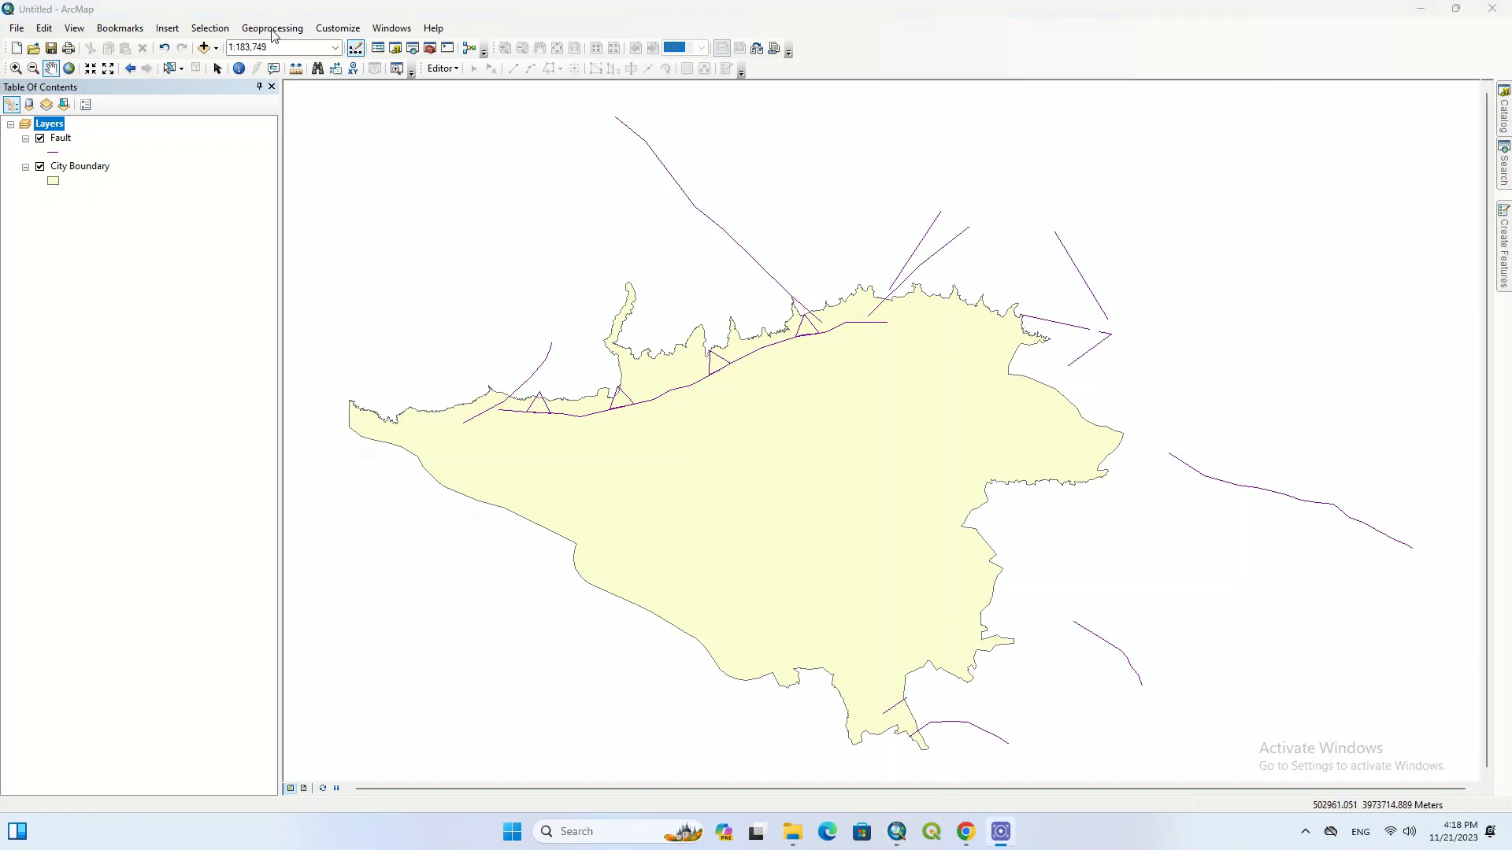
click(293, 33)
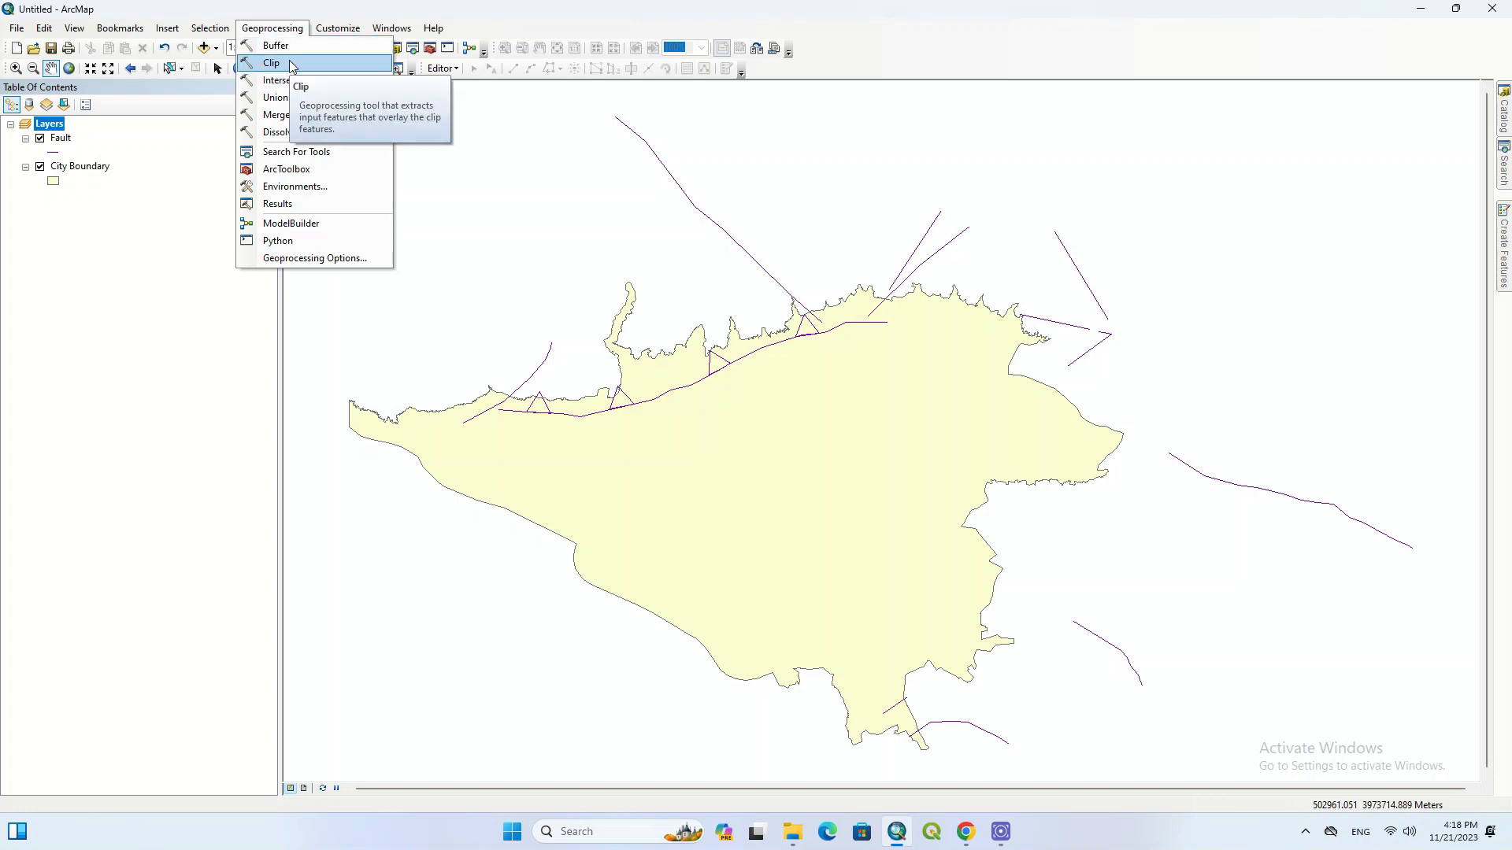
click(329, 64)
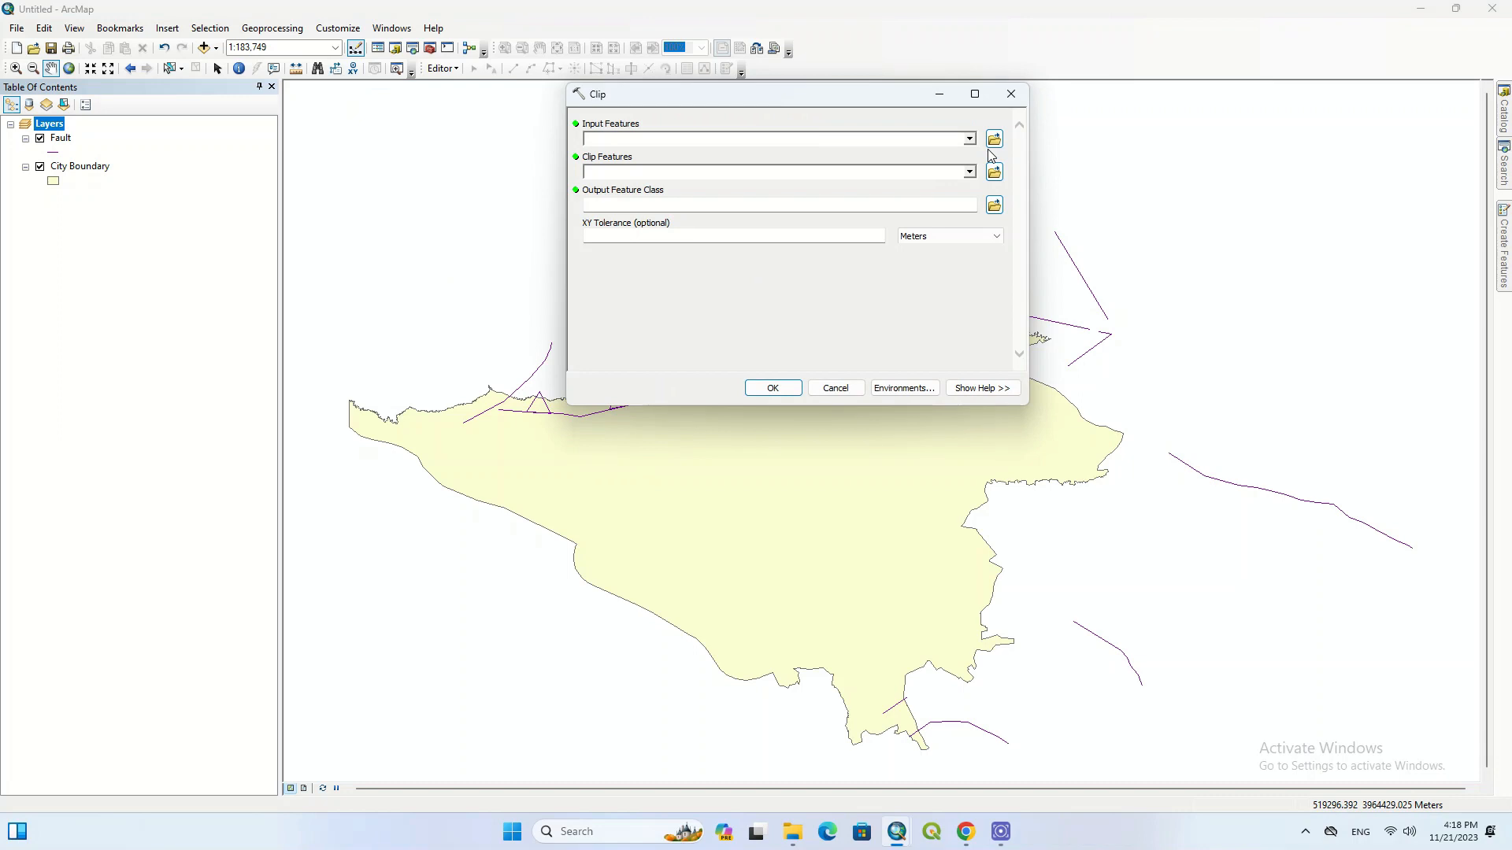
click(1011, 93)
Search the tools for "clip" and open the Clip (Analysis) tool.
click(1504, 167)
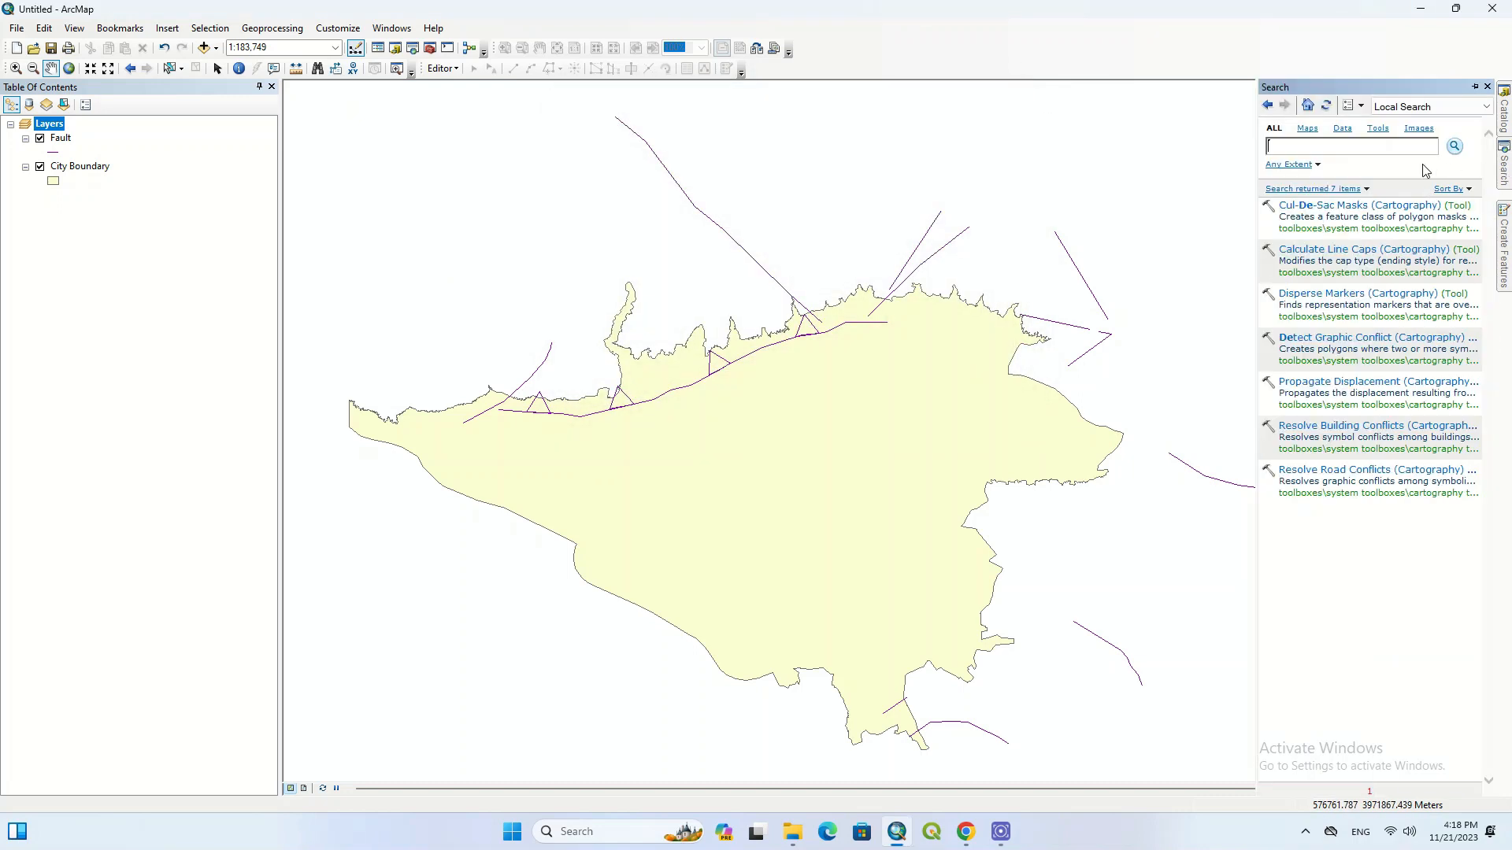
text(clip)
click(1456, 147)
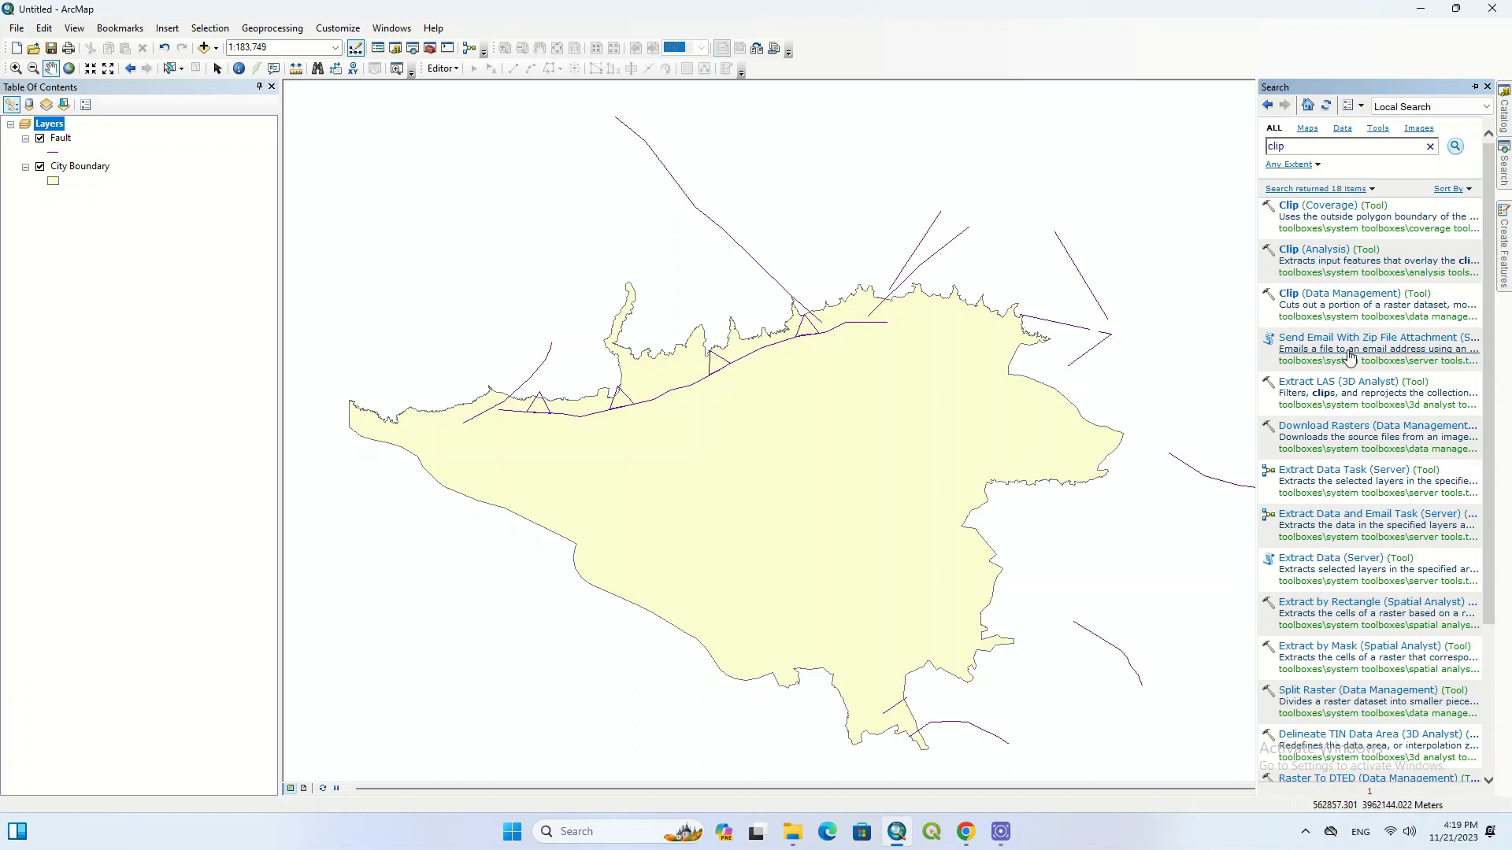
click(1336, 252)
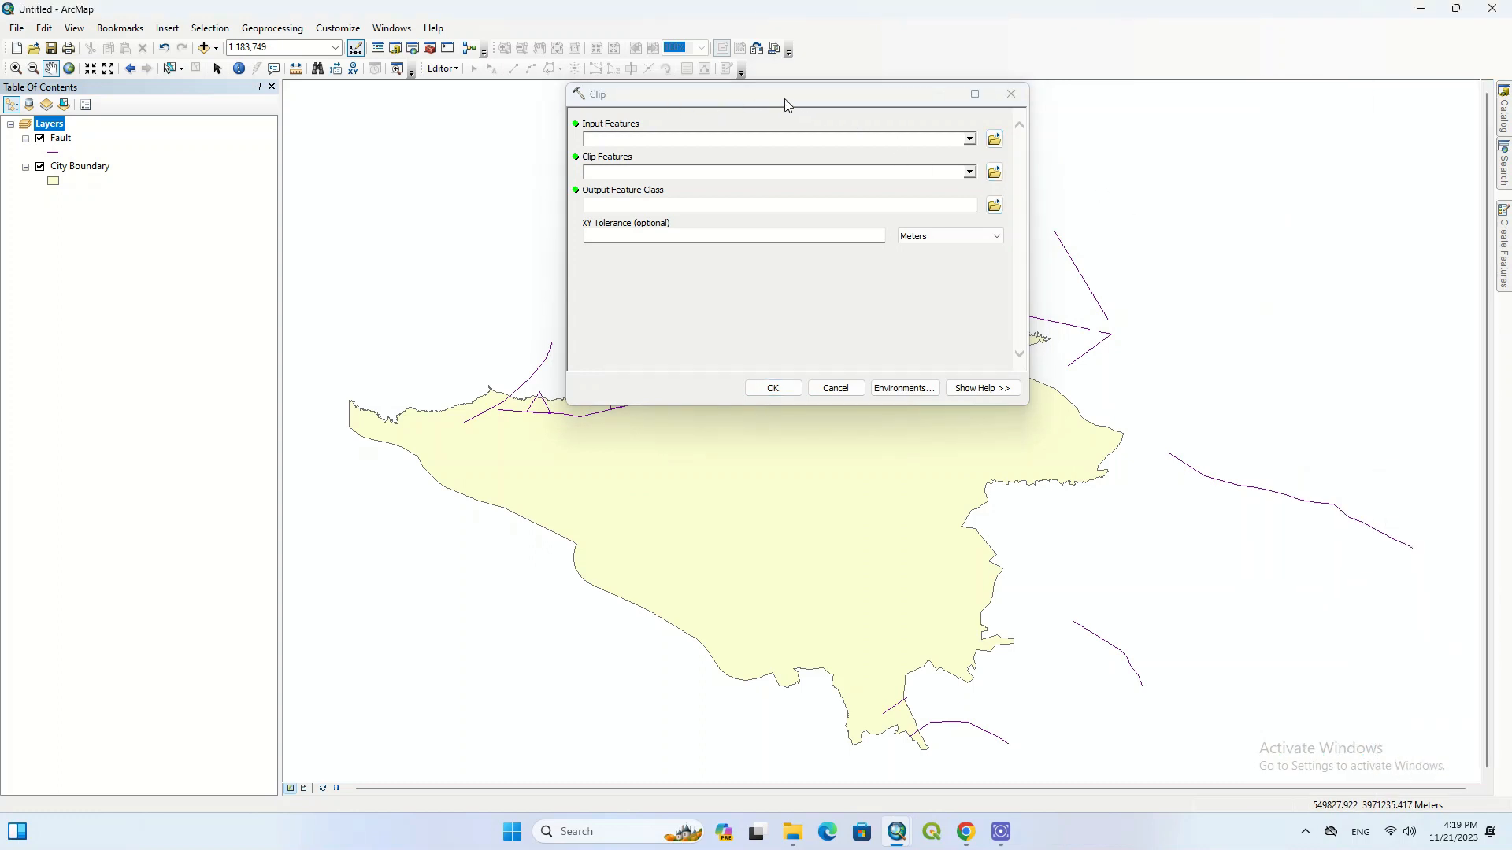
Set Fault as the Clip tool's input features and City Boundary as its clip features.
click(968, 140)
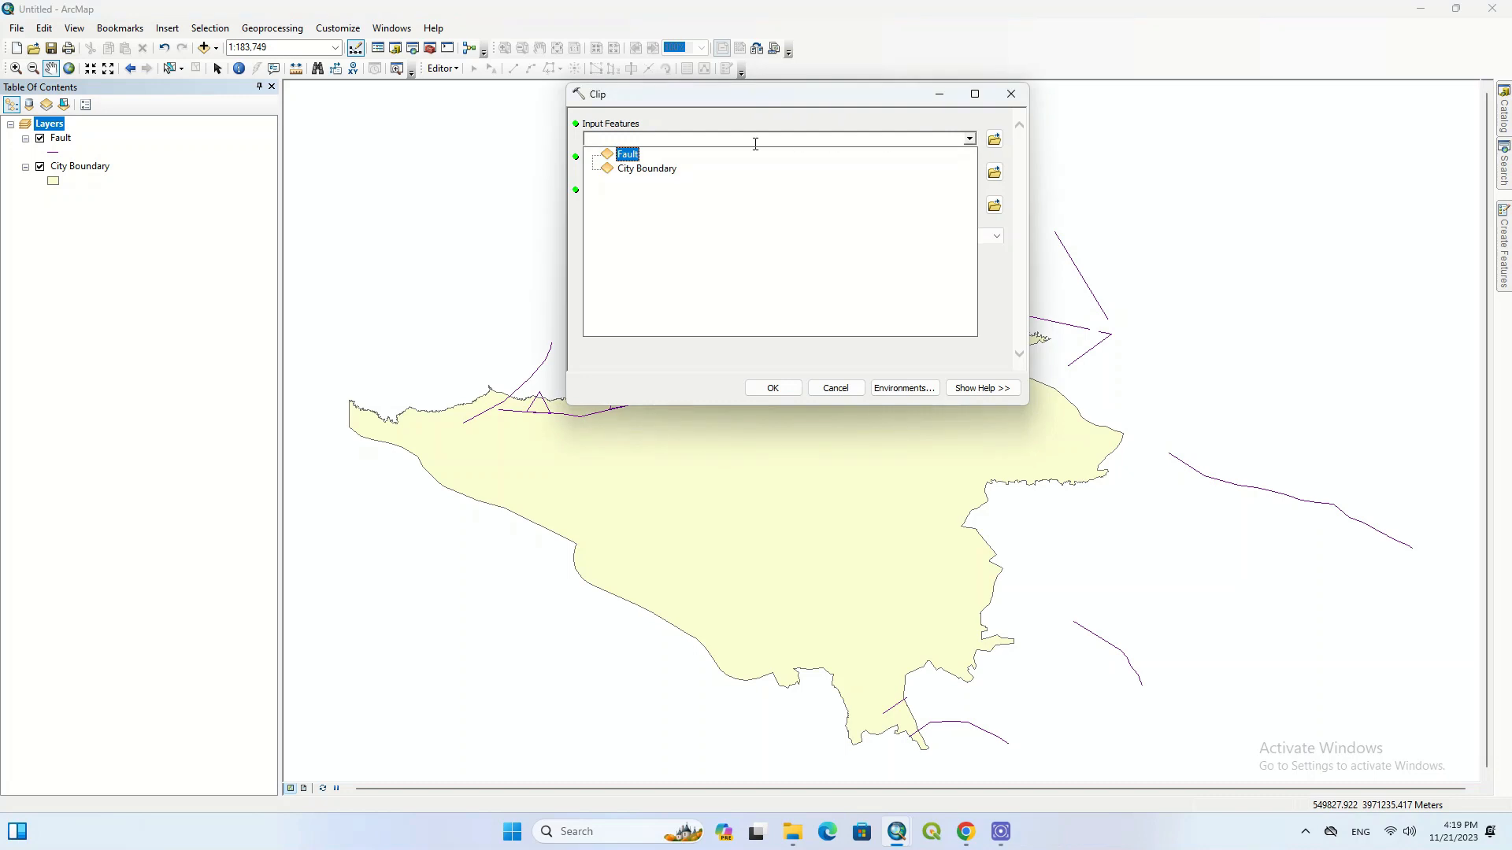
click(632, 155)
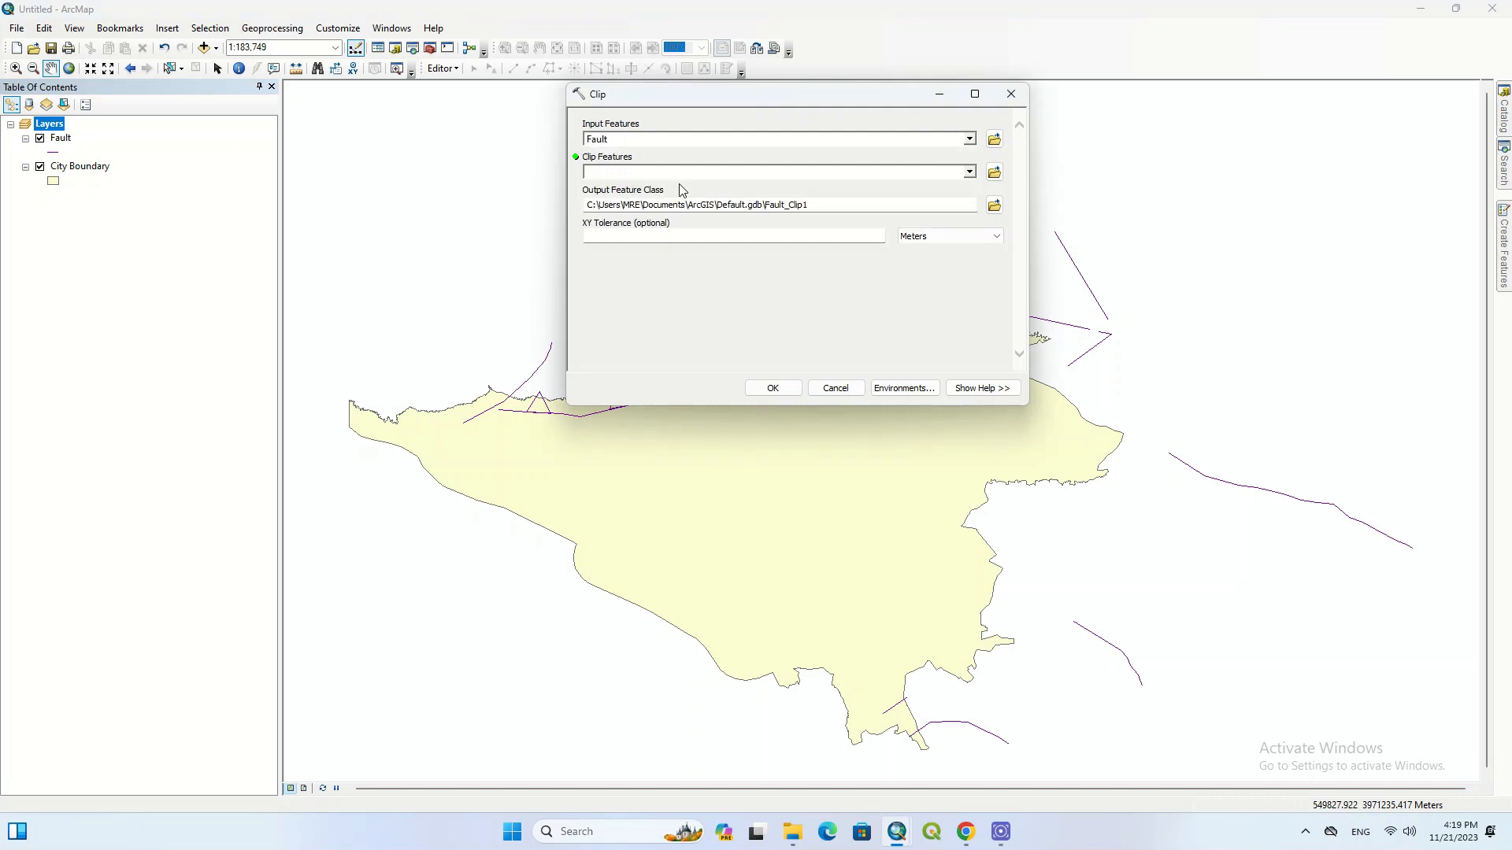
click(969, 173)
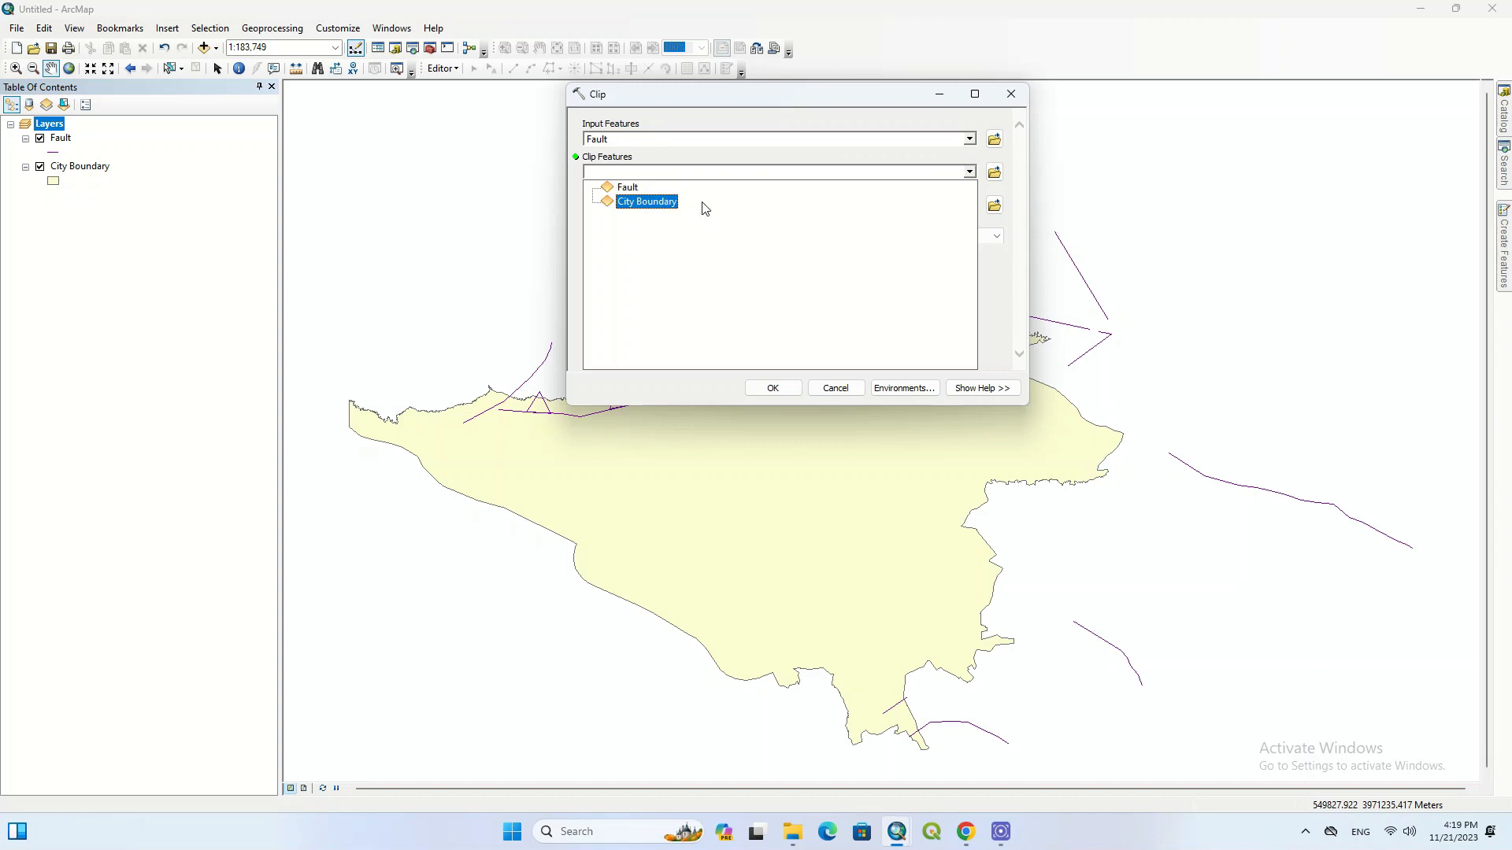
click(703, 207)
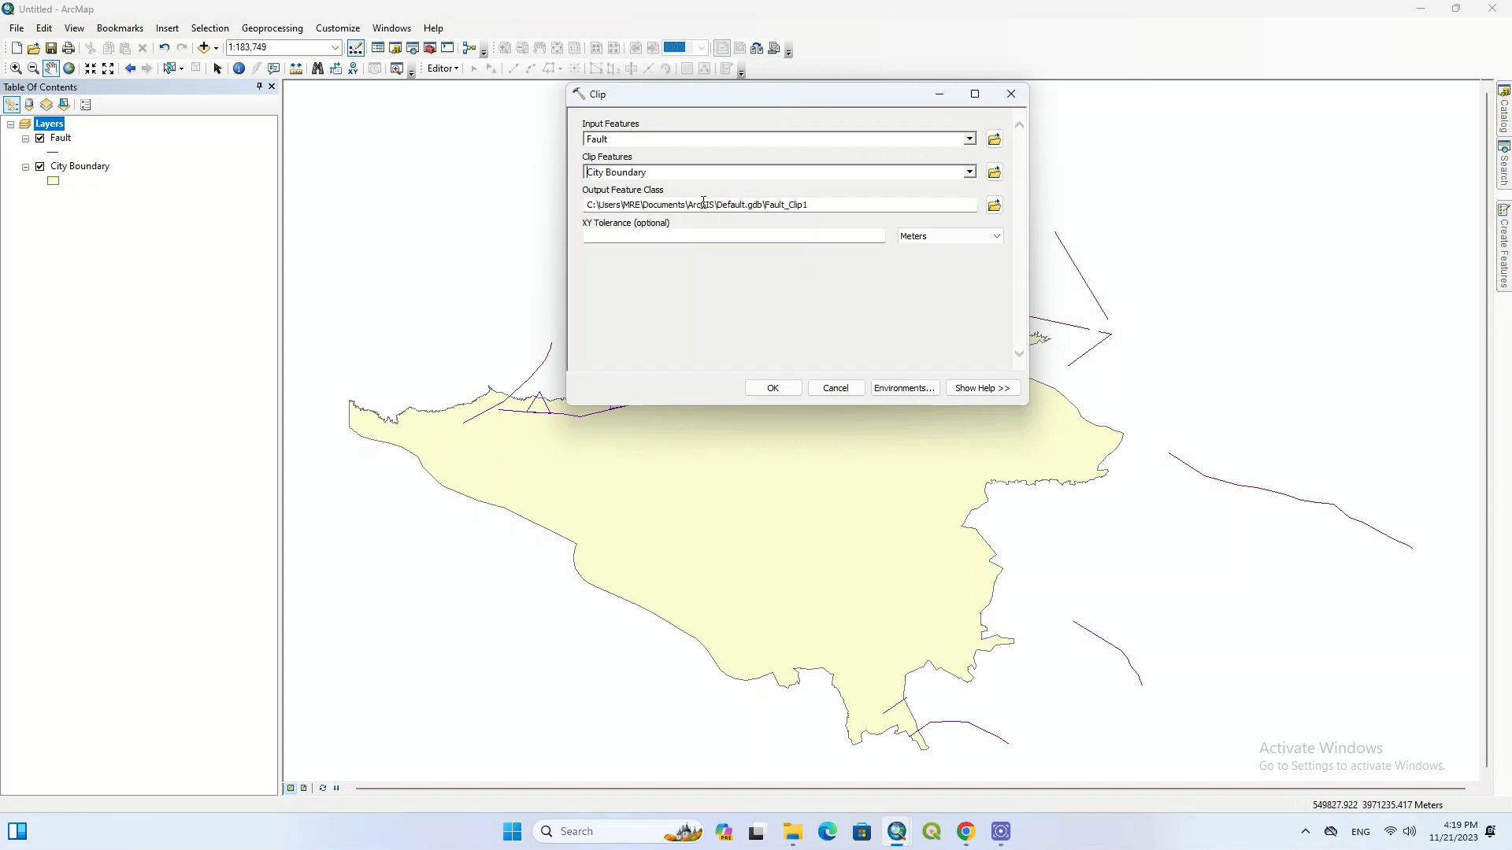
Set the output to a shapefile named Clip in the DataSet's ArcGIS SHP folder and run the clip.
click(994, 206)
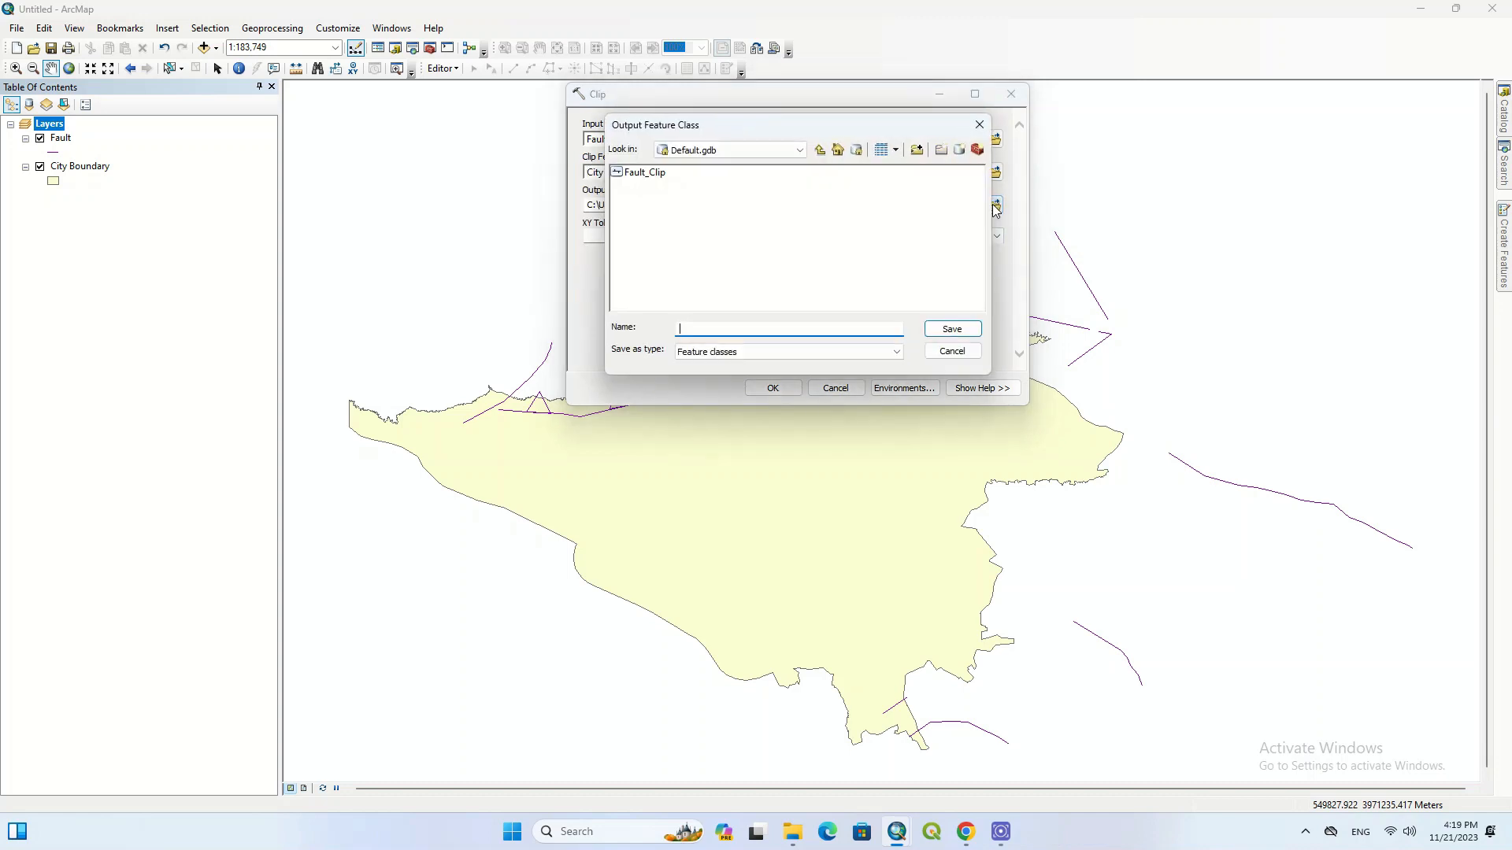
click(801, 150)
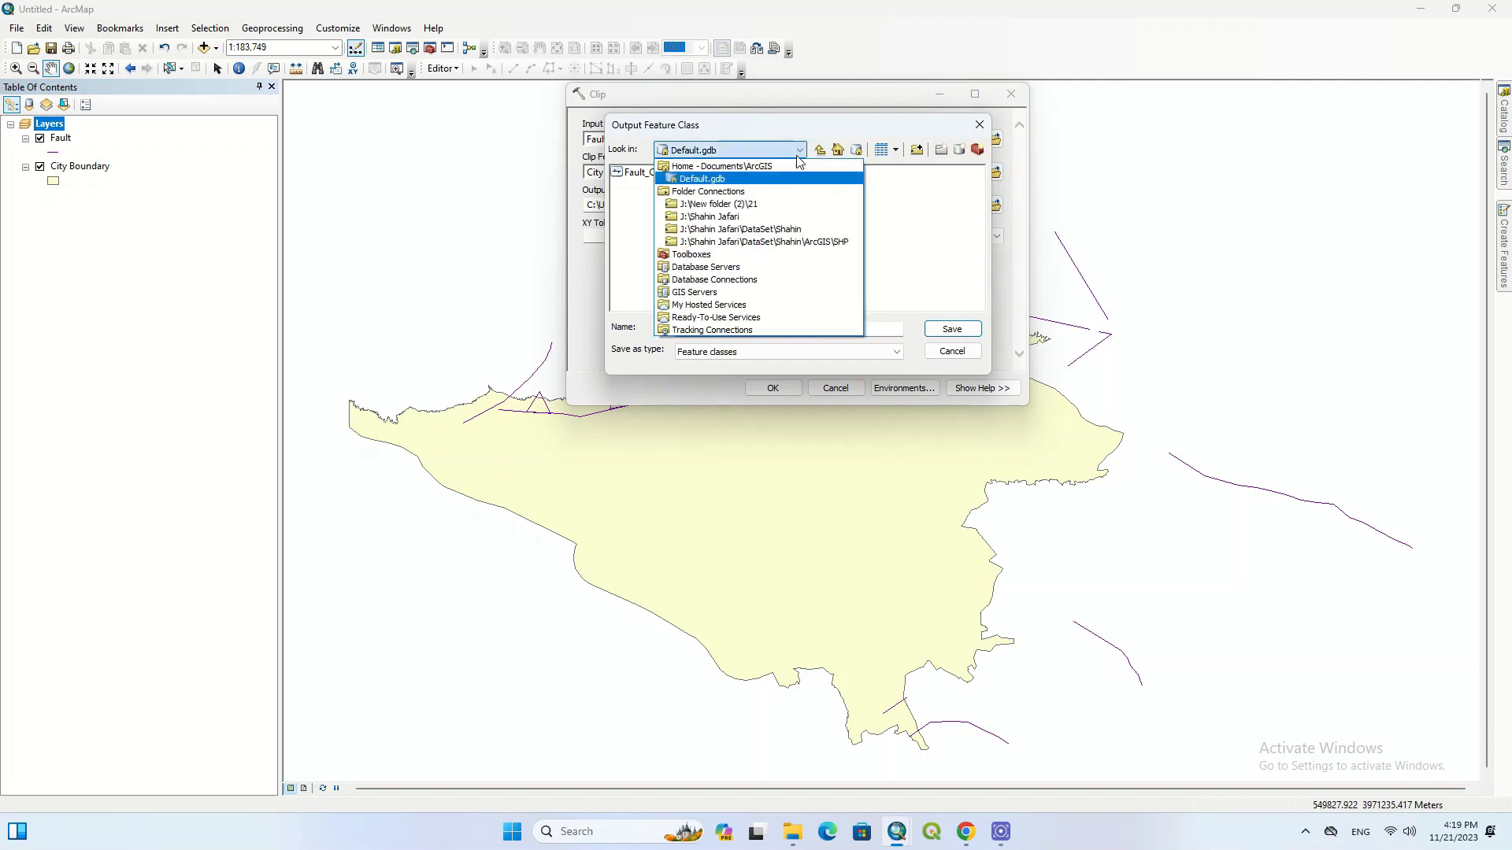
click(744, 216)
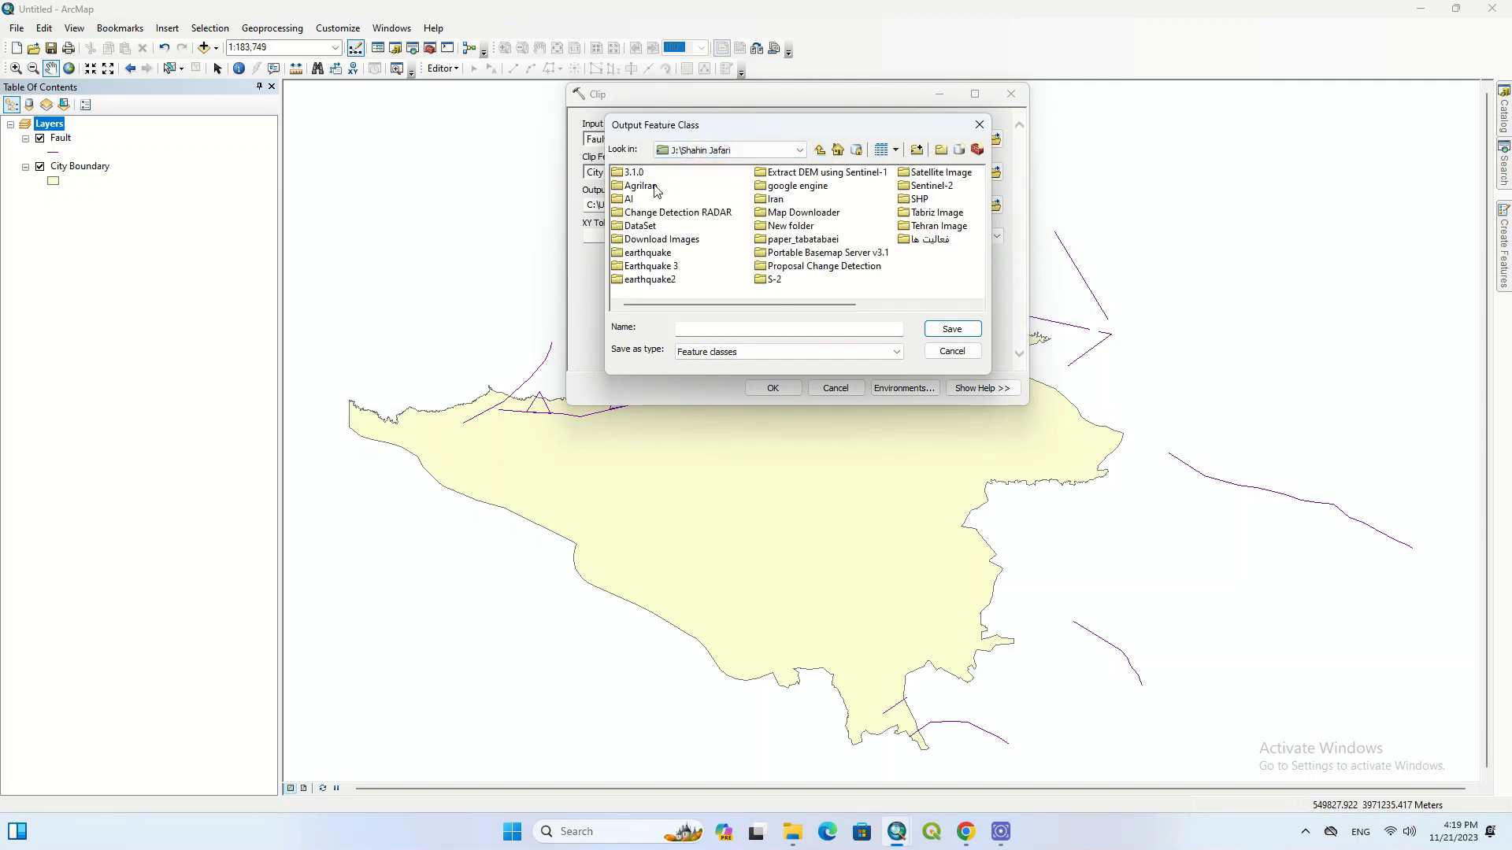
double_click(643, 226)
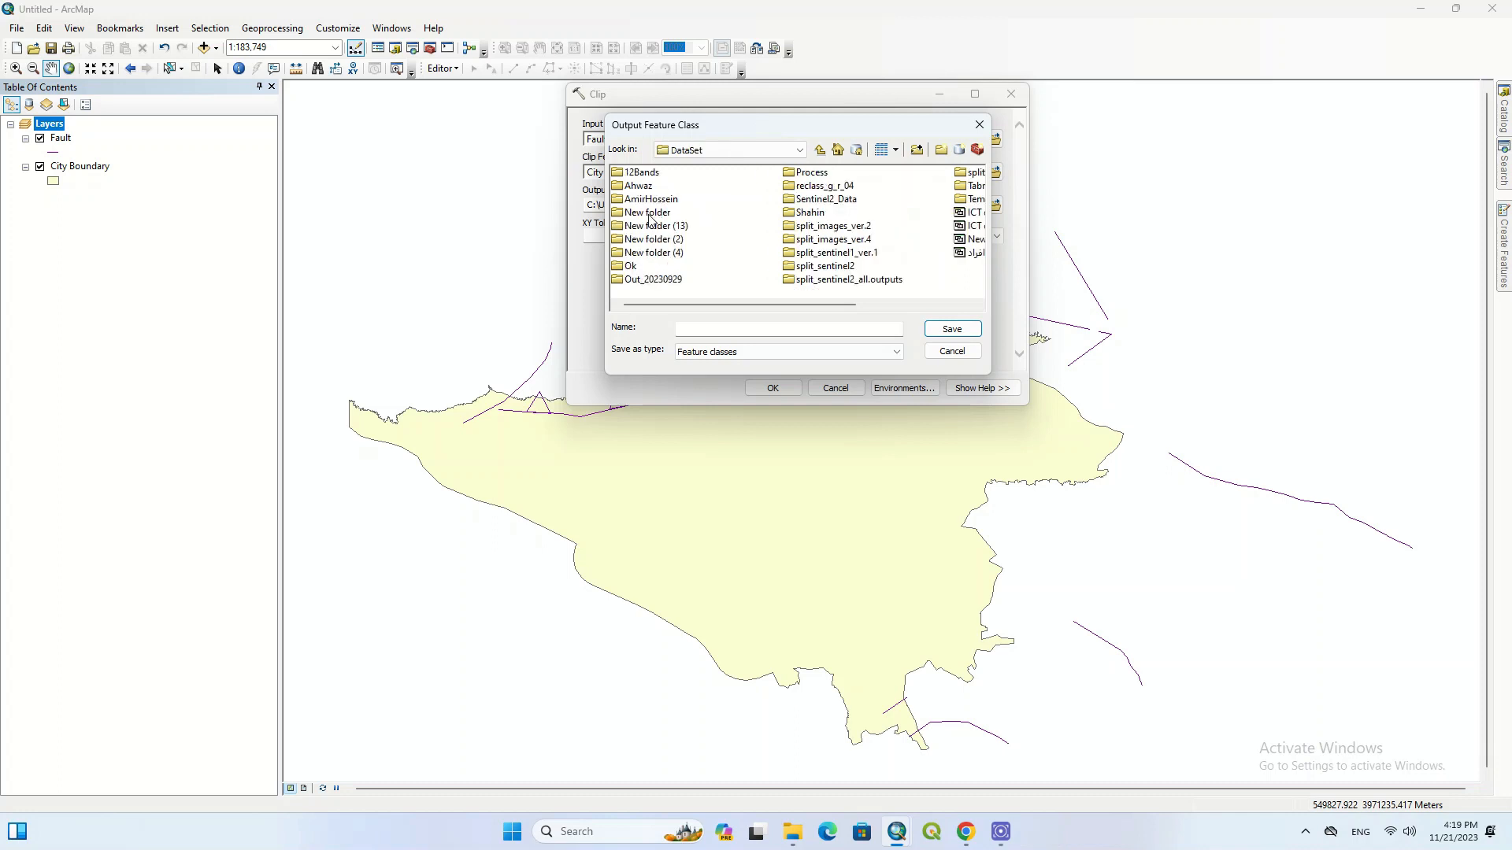
double_click(815, 214)
double_click(644, 174)
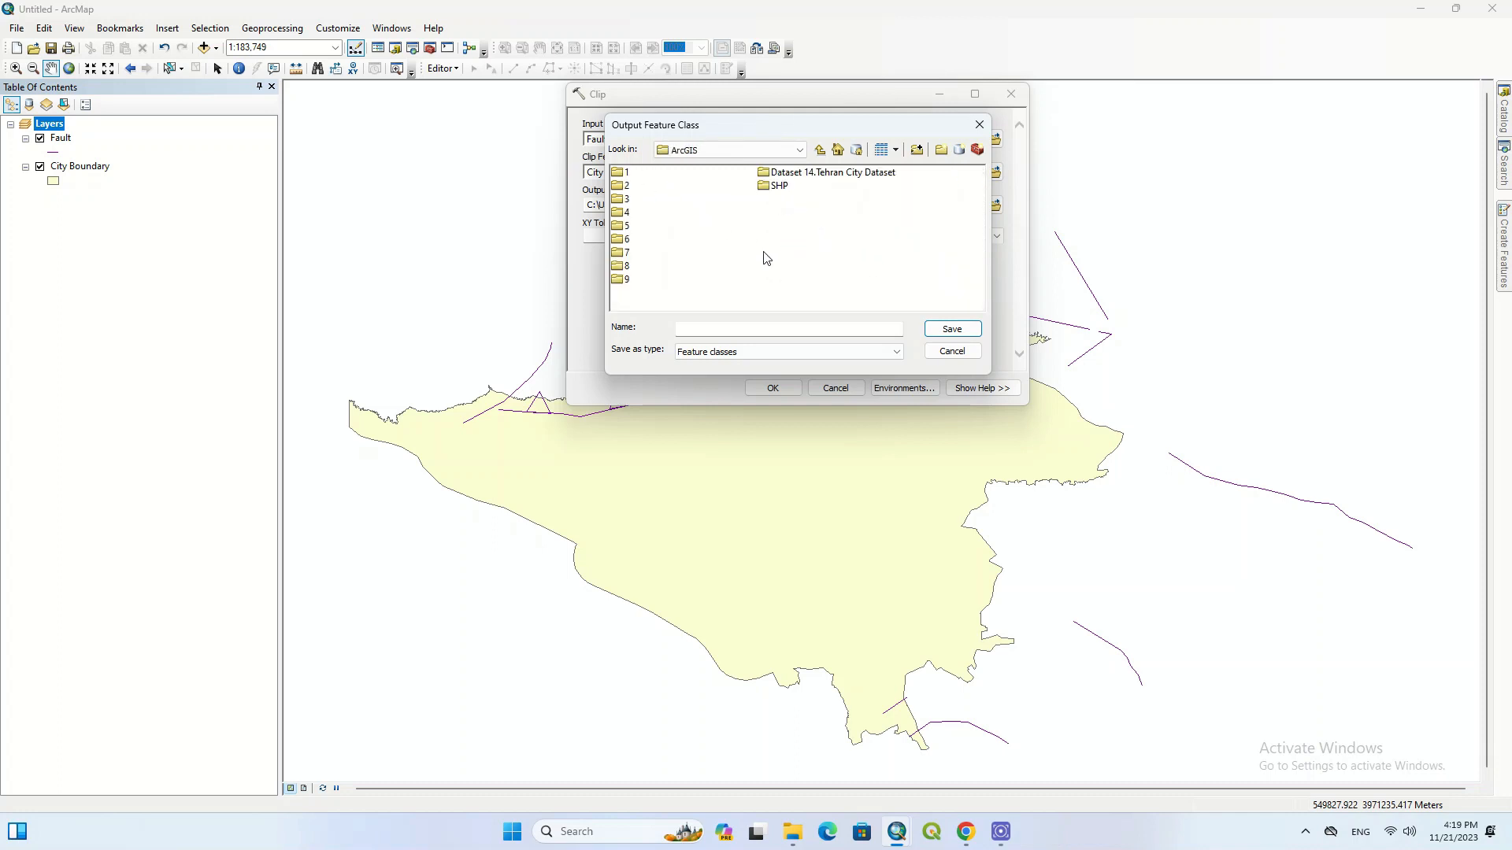
double_click(776, 186)
click(735, 334)
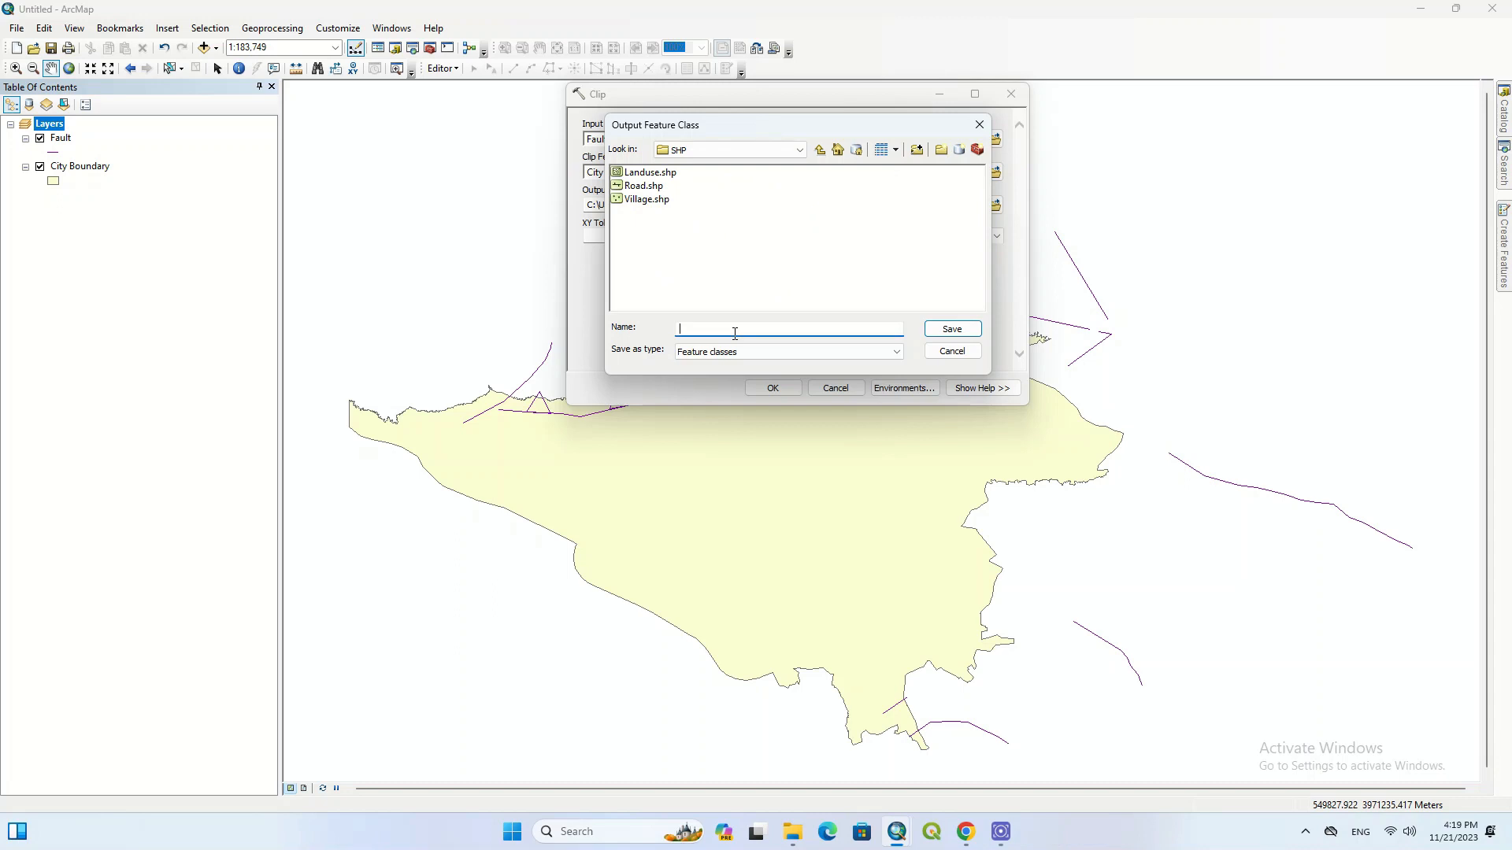
text(Clip)
click(952, 329)
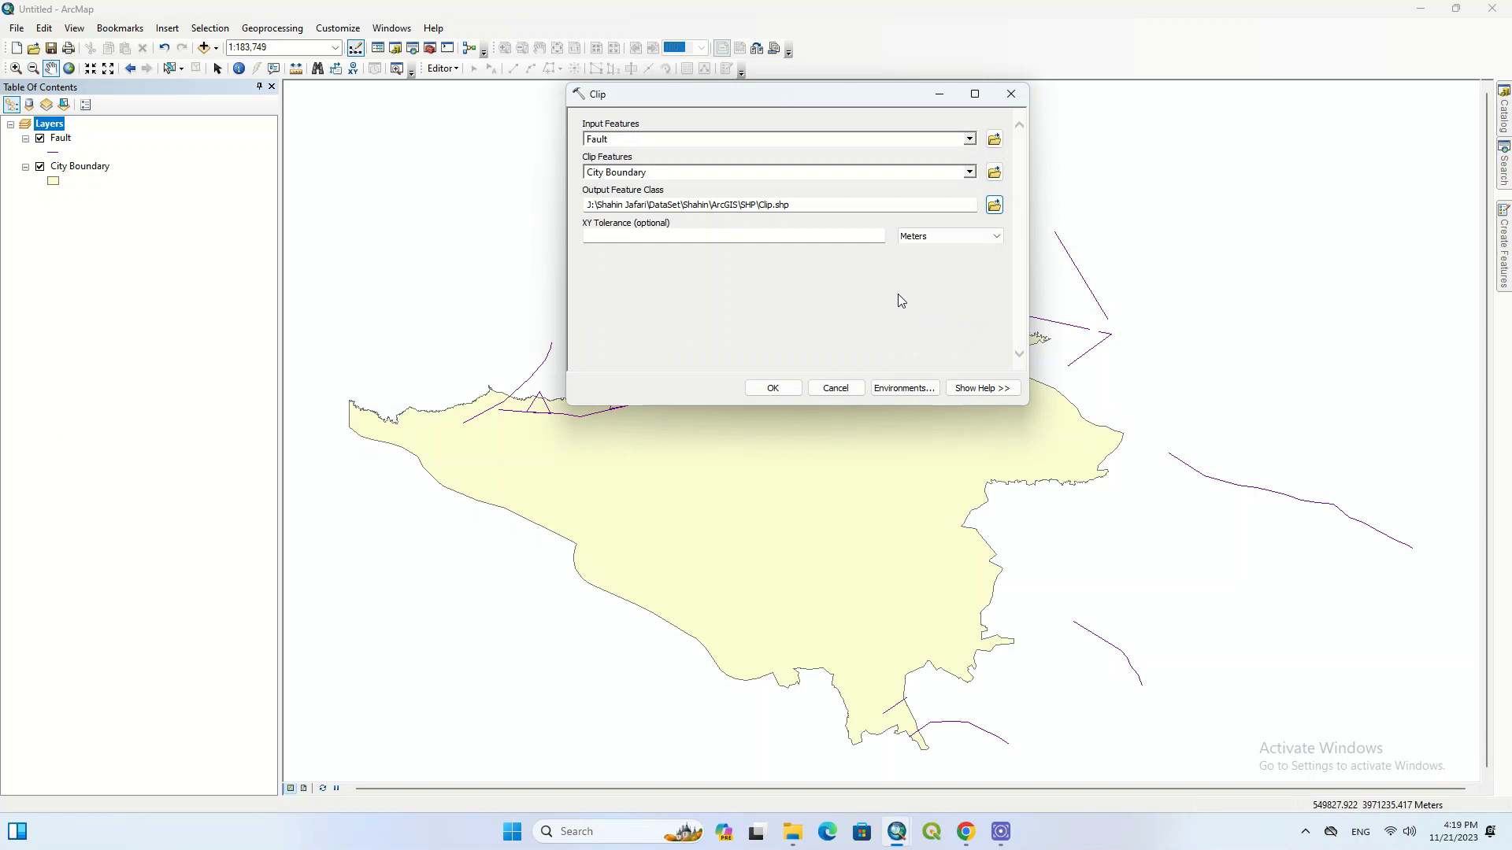
click(772, 388)
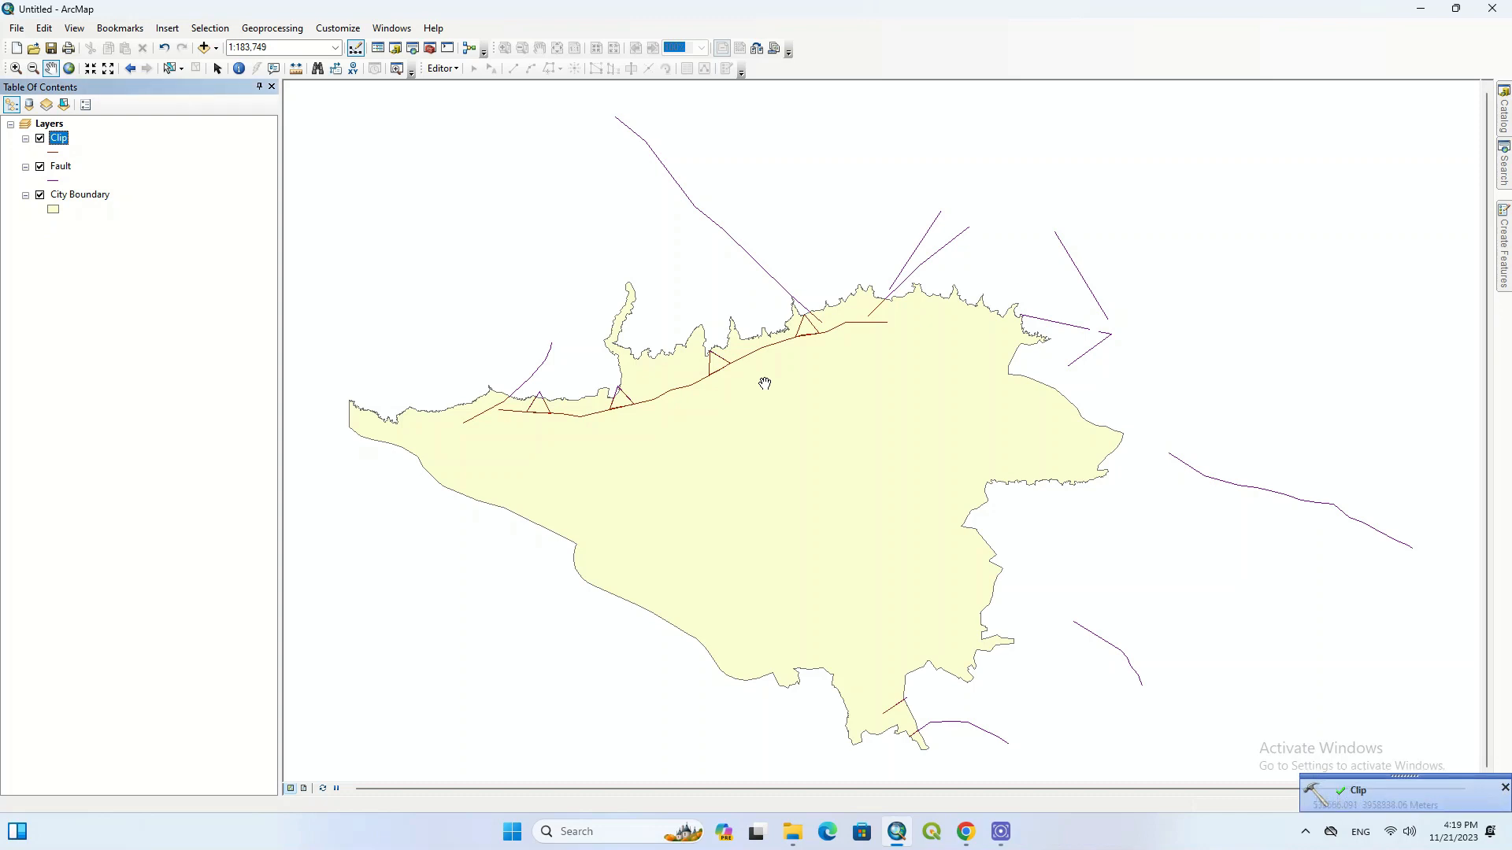
Hide the Fault layer and inspect the clipped fault lines inside the City Boundary, including its southern tip.
click(41, 167)
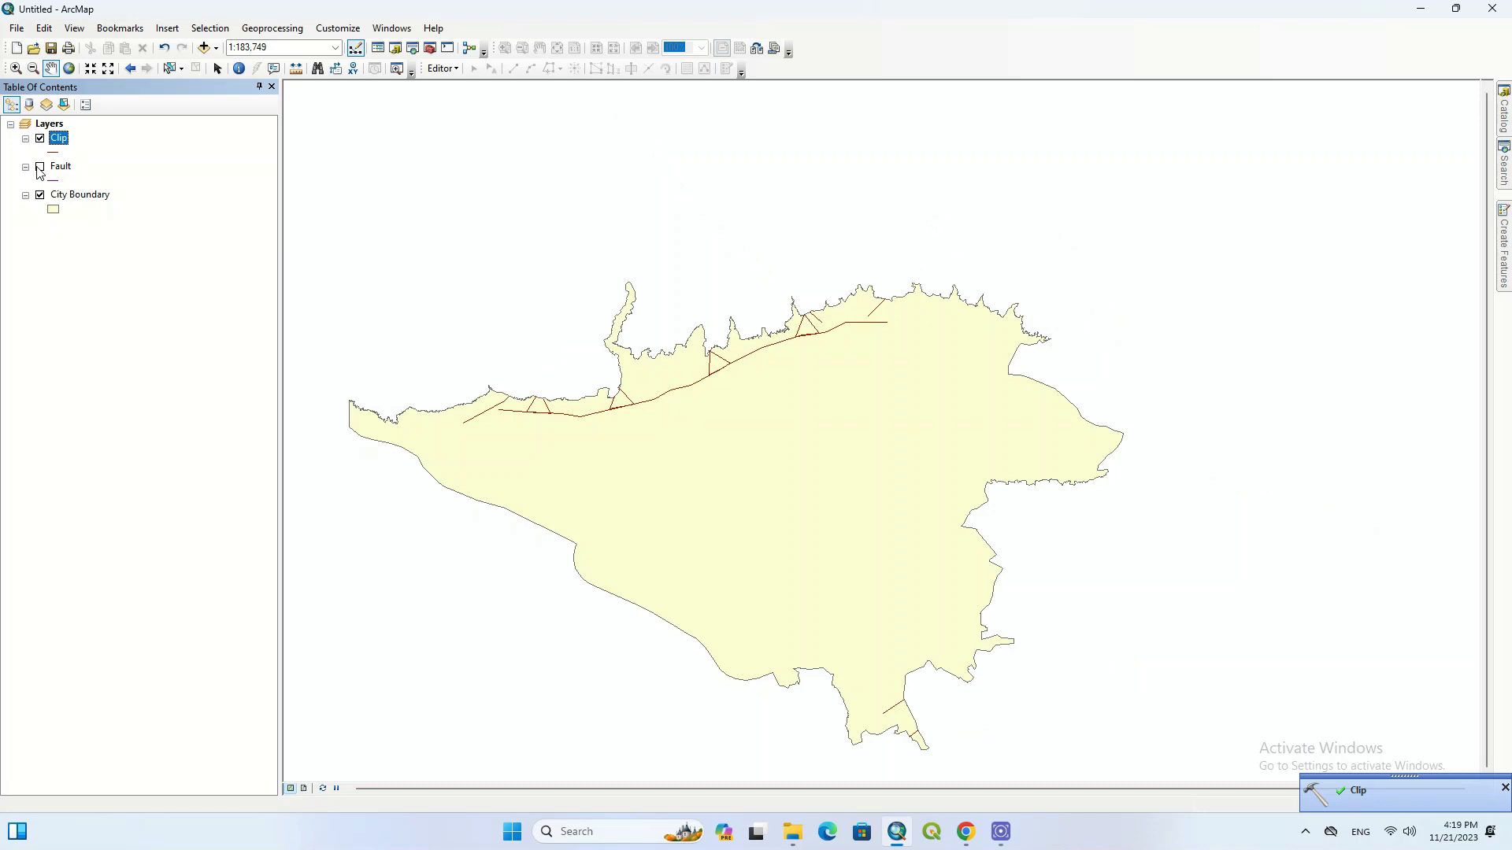
right_click(75, 194)
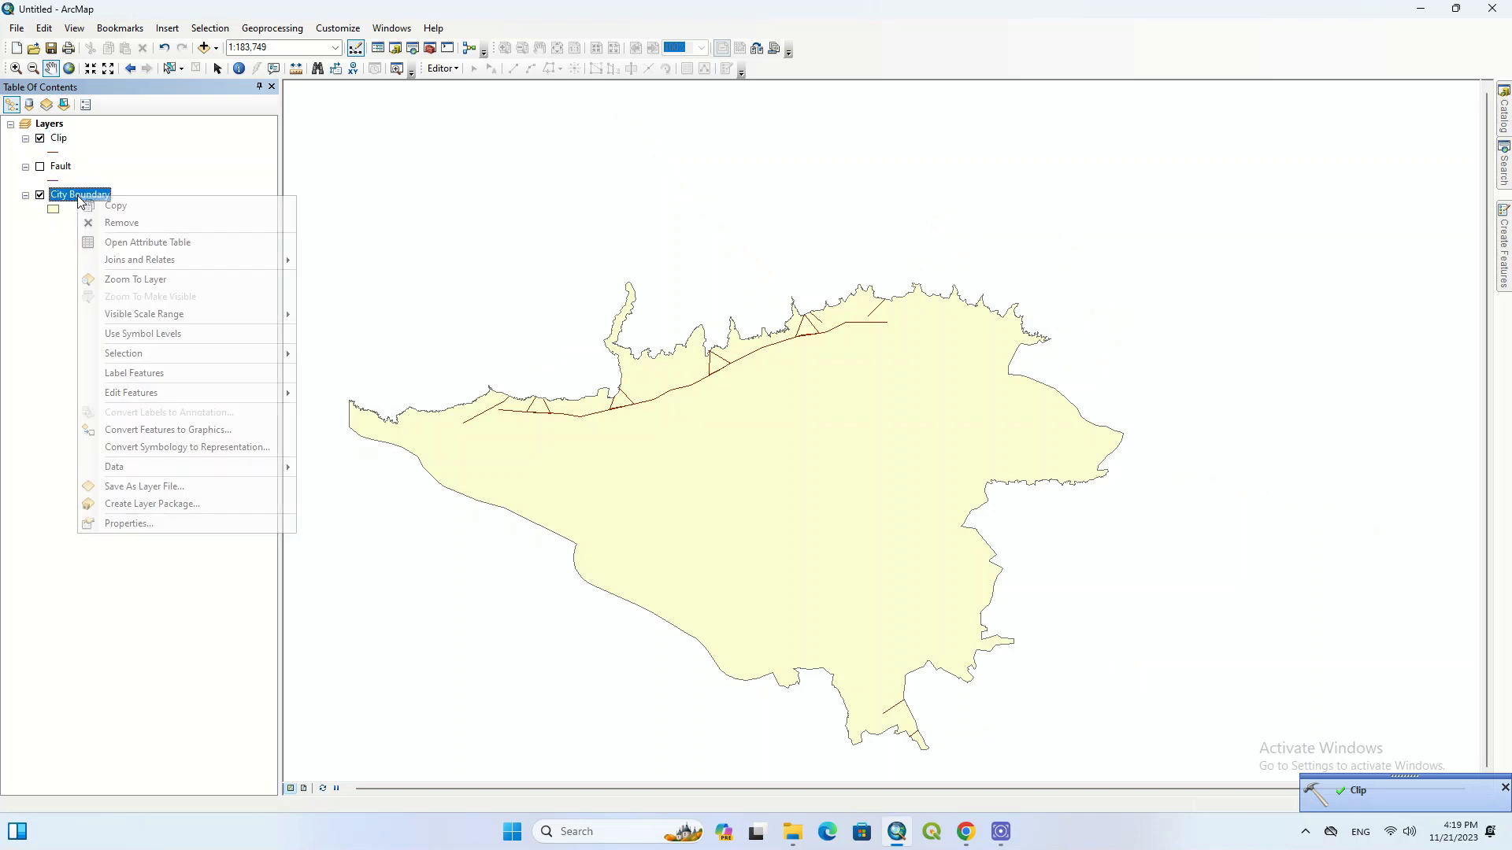
click(128, 280)
click(41, 168)
click(40, 167)
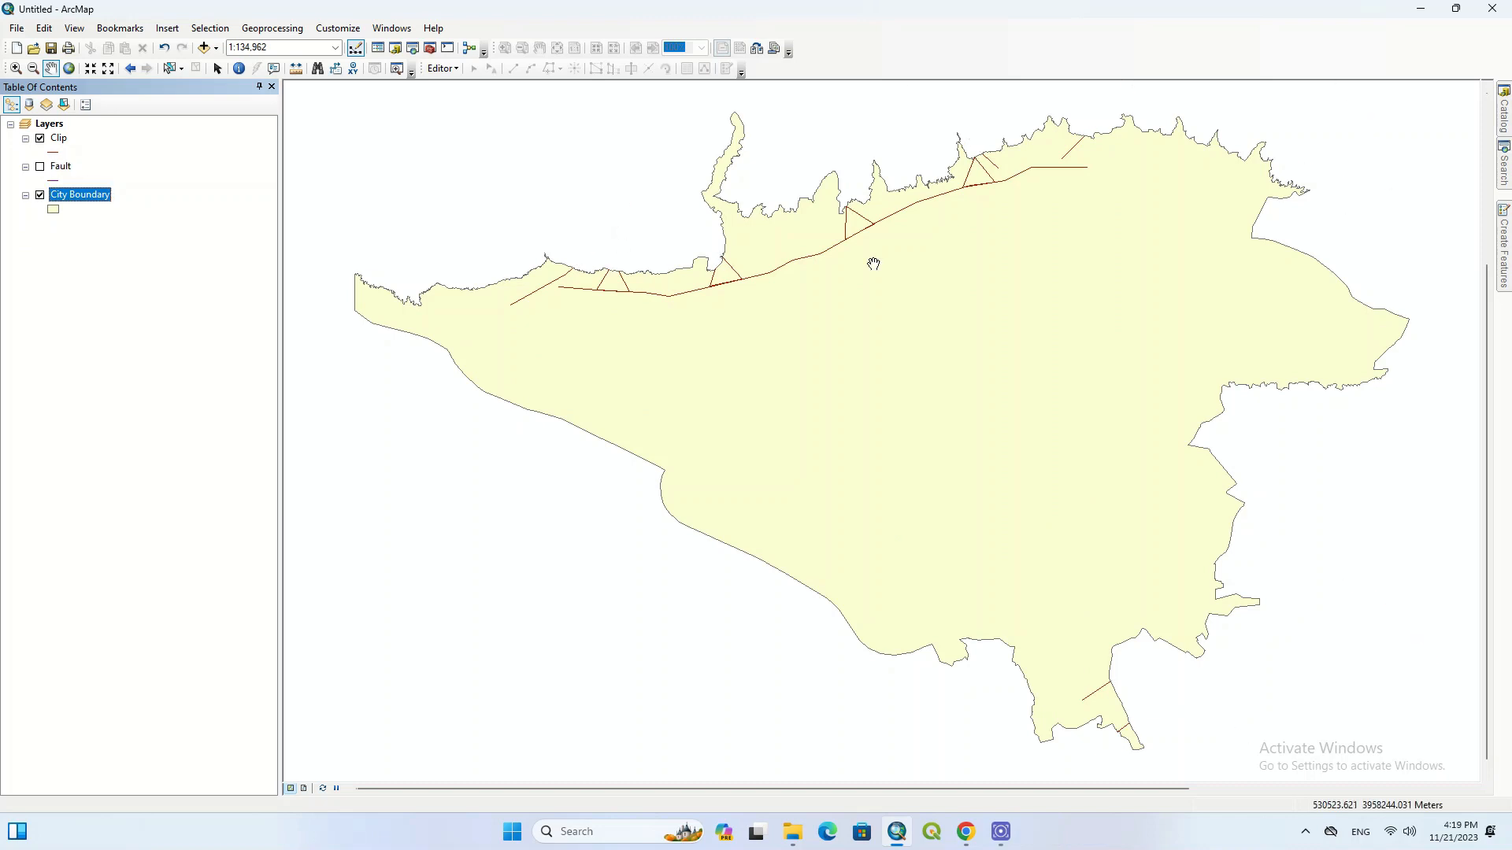
drag(1150, 737, 1067, 550)
scroll(1067, 550, up, 3)
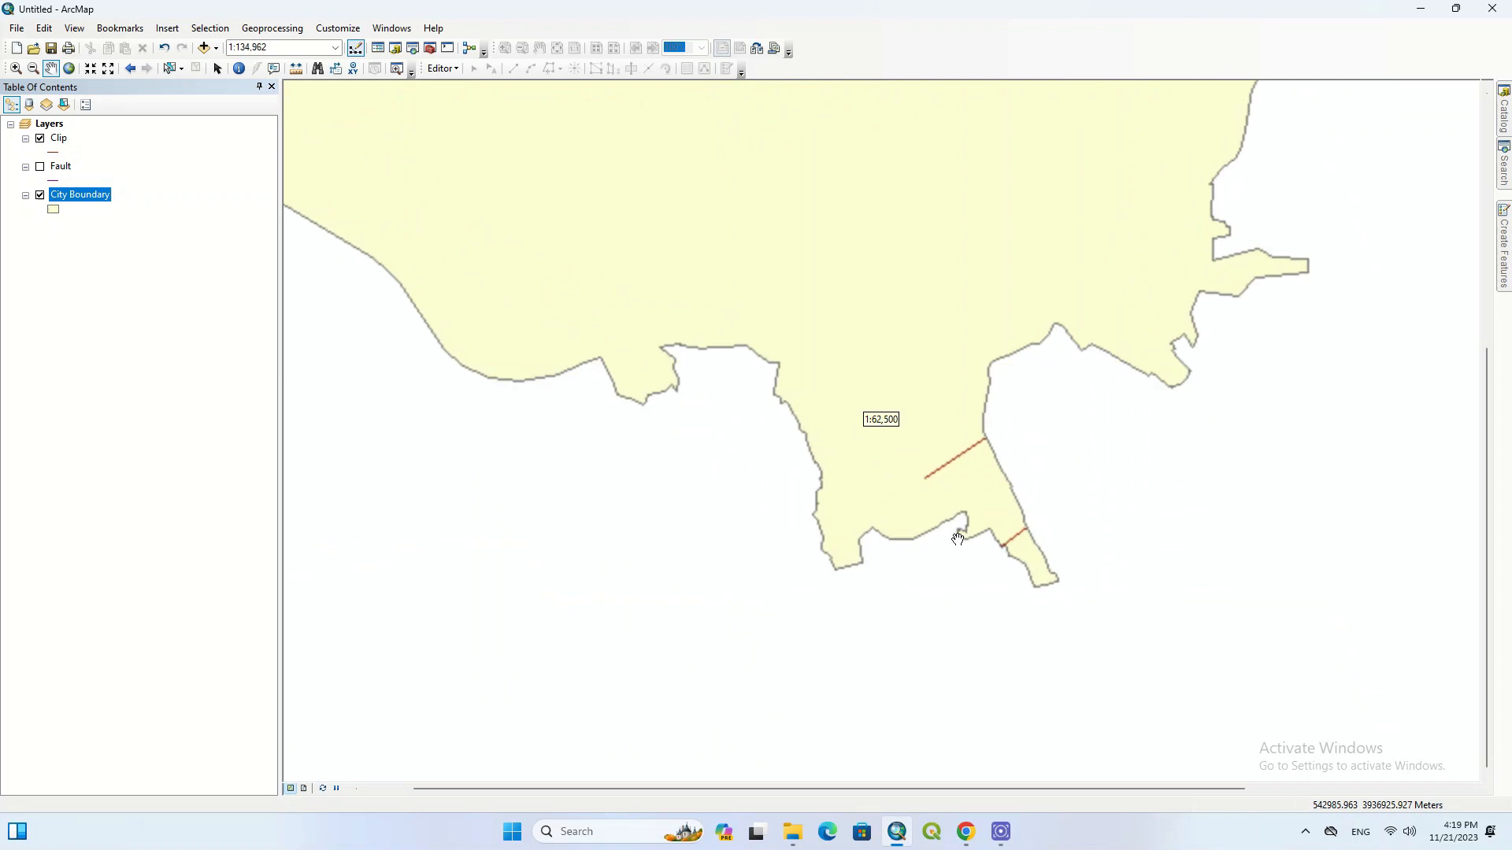
Toggle the Fault layer's visibility to compare it with the clipped fault lines, at the southern tip and across the whole city.
click(40, 167)
click(40, 168)
click(40, 167)
click(40, 168)
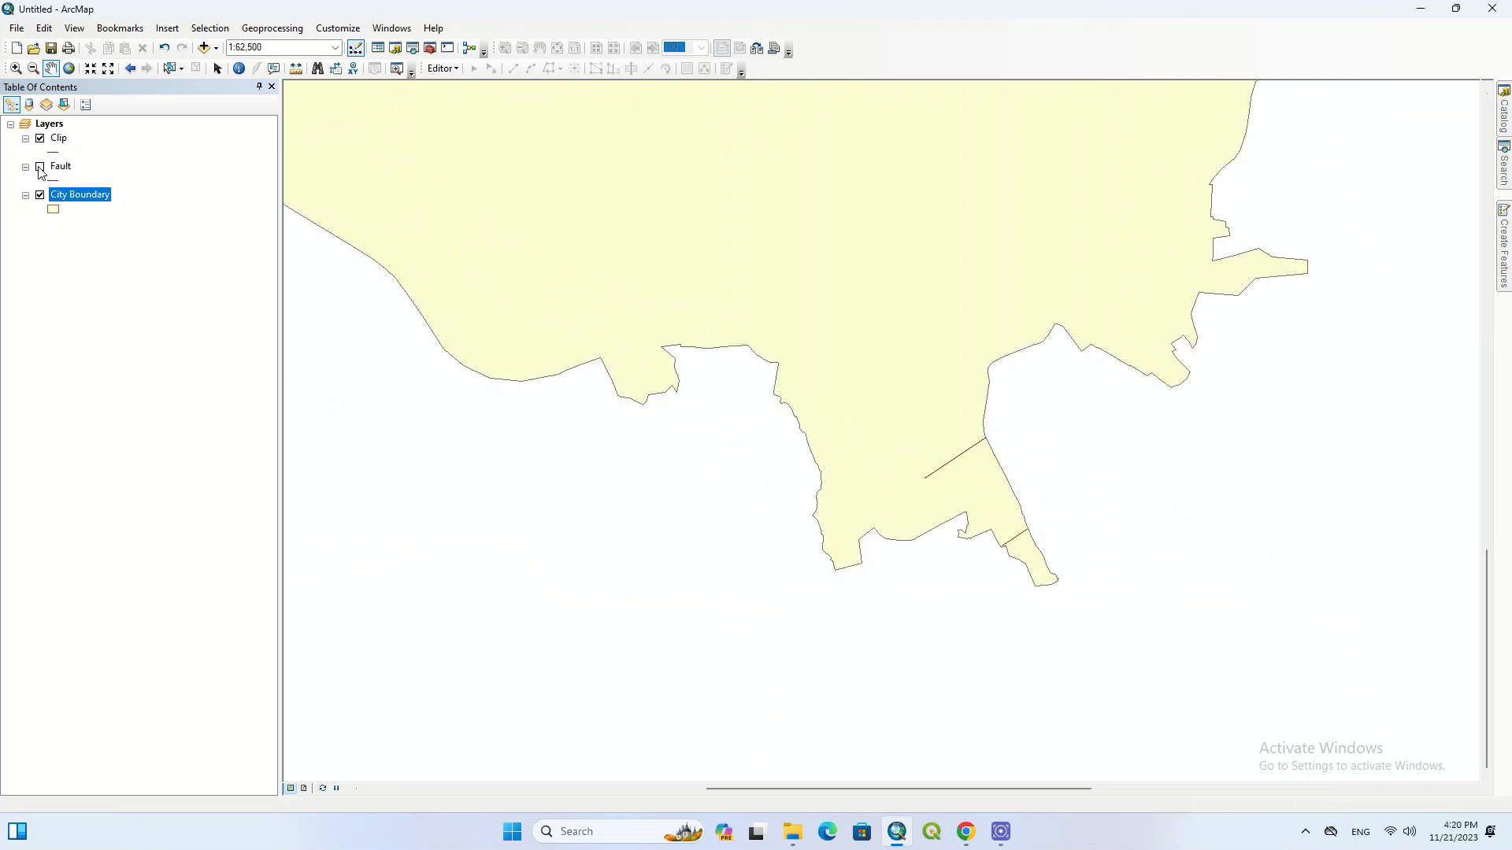
scroll(958, 540, down, 3)
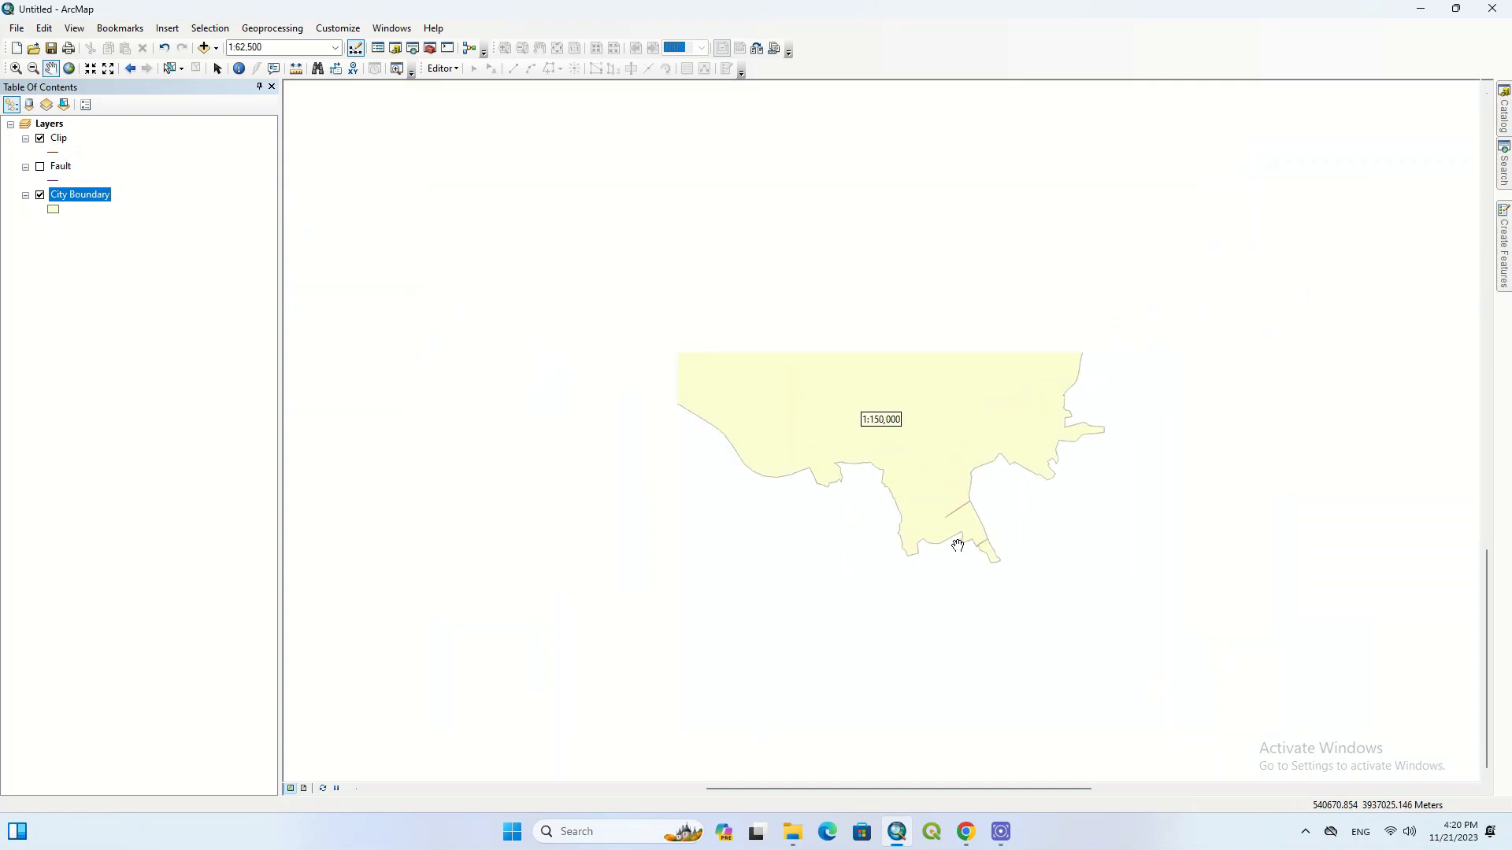
scroll(911, 404, down, 2)
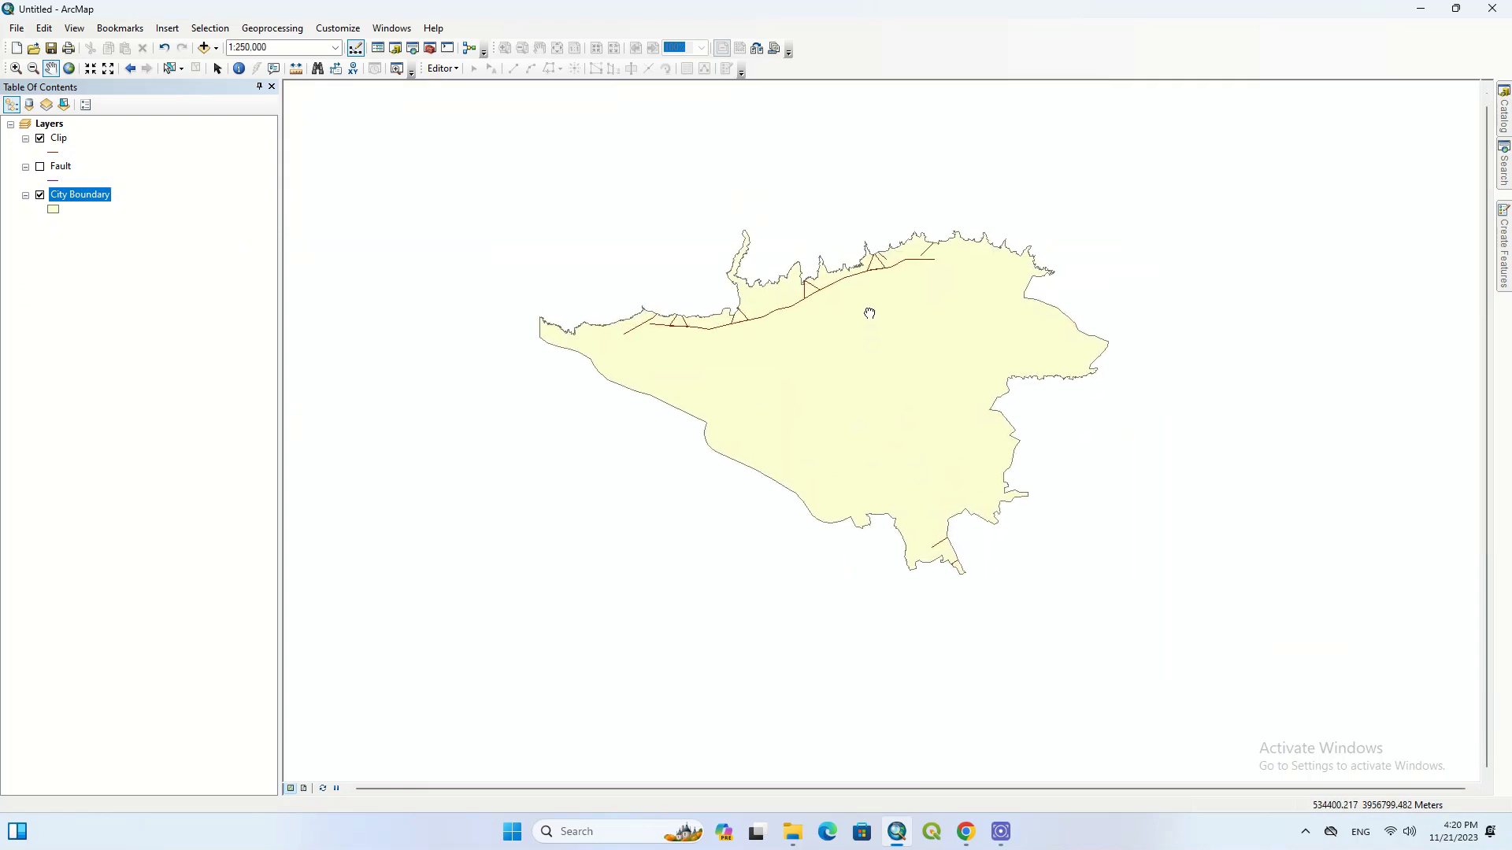
click(69, 68)
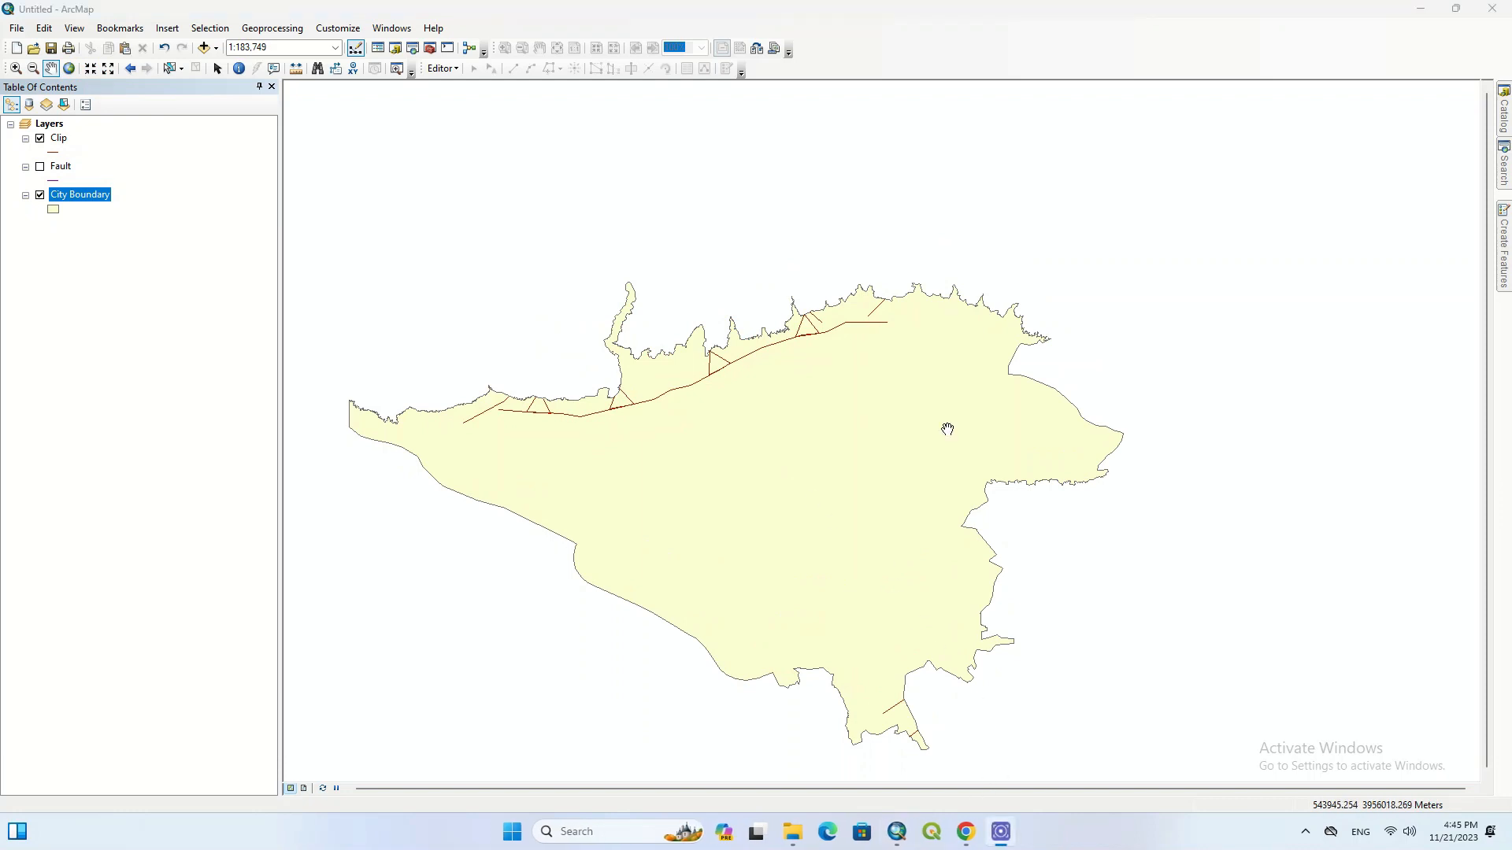
Remove the Fault layer from the map, keeping only Clip and City Boundary.
click(41, 167)
click(61, 169)
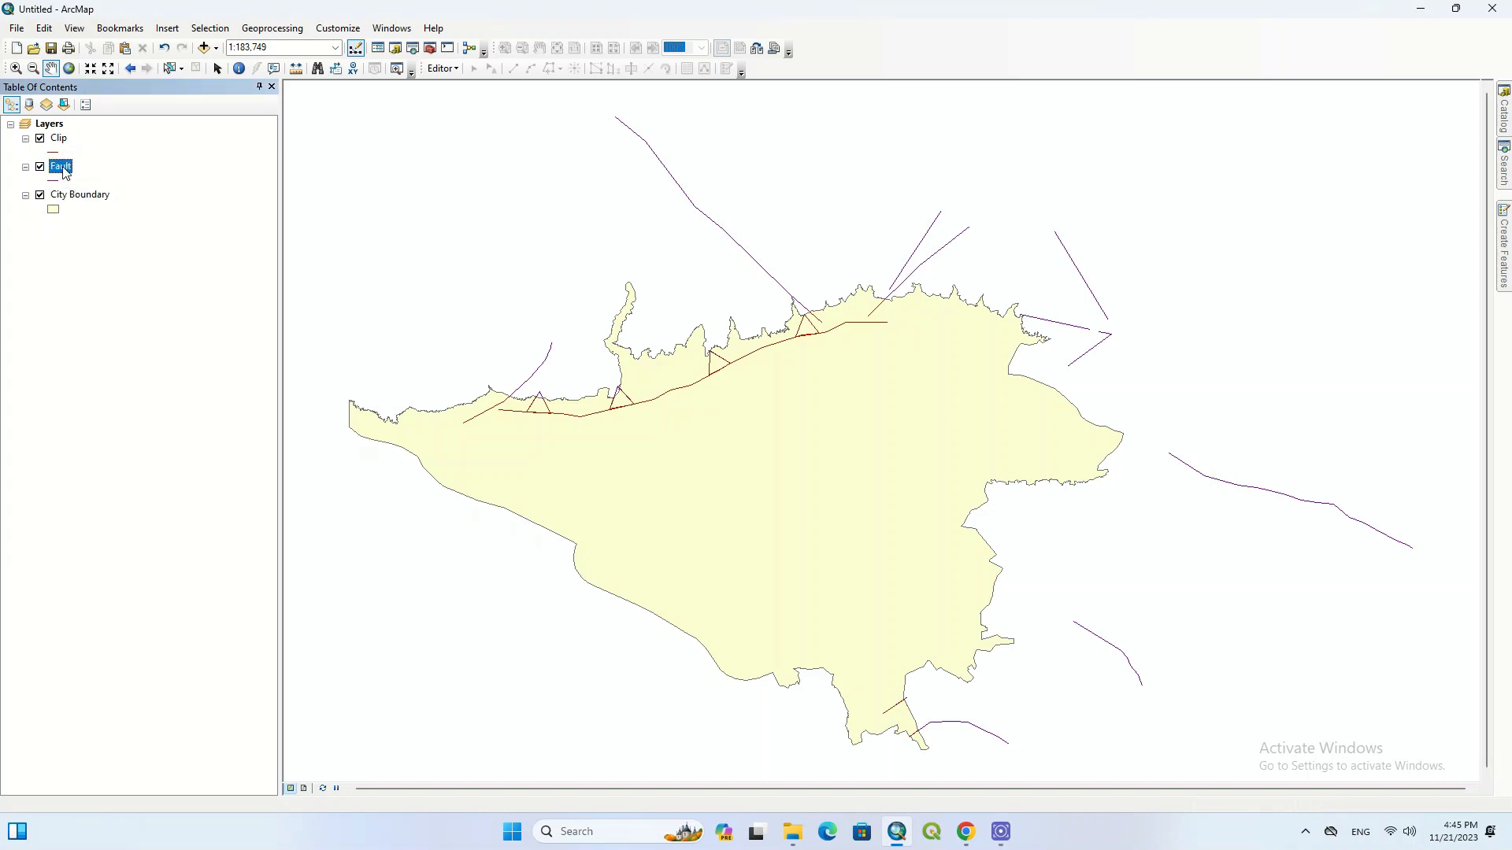
right_click(65, 173)
click(82, 191)
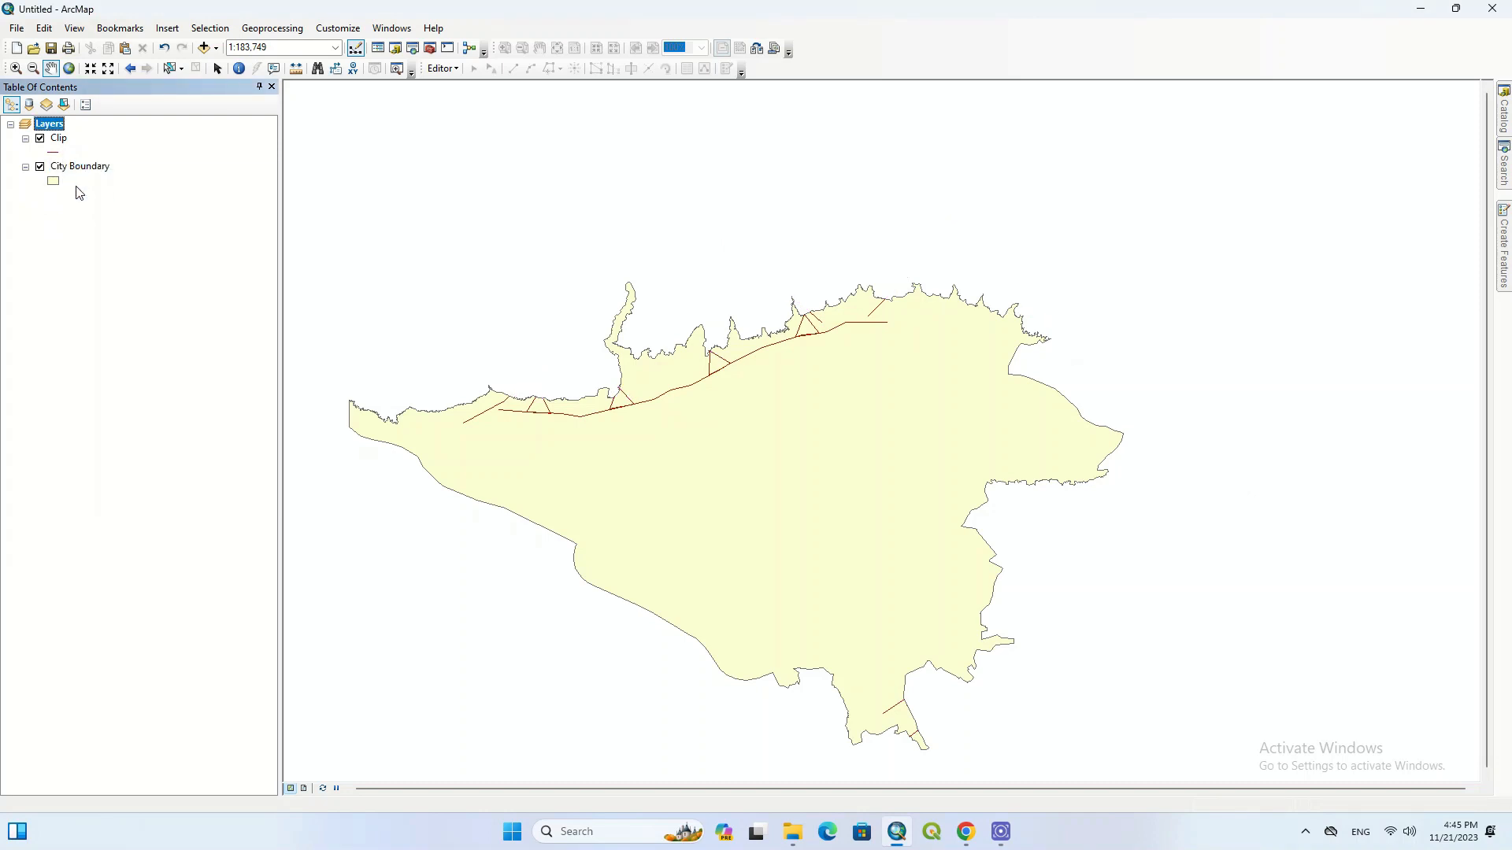
click(70, 69)
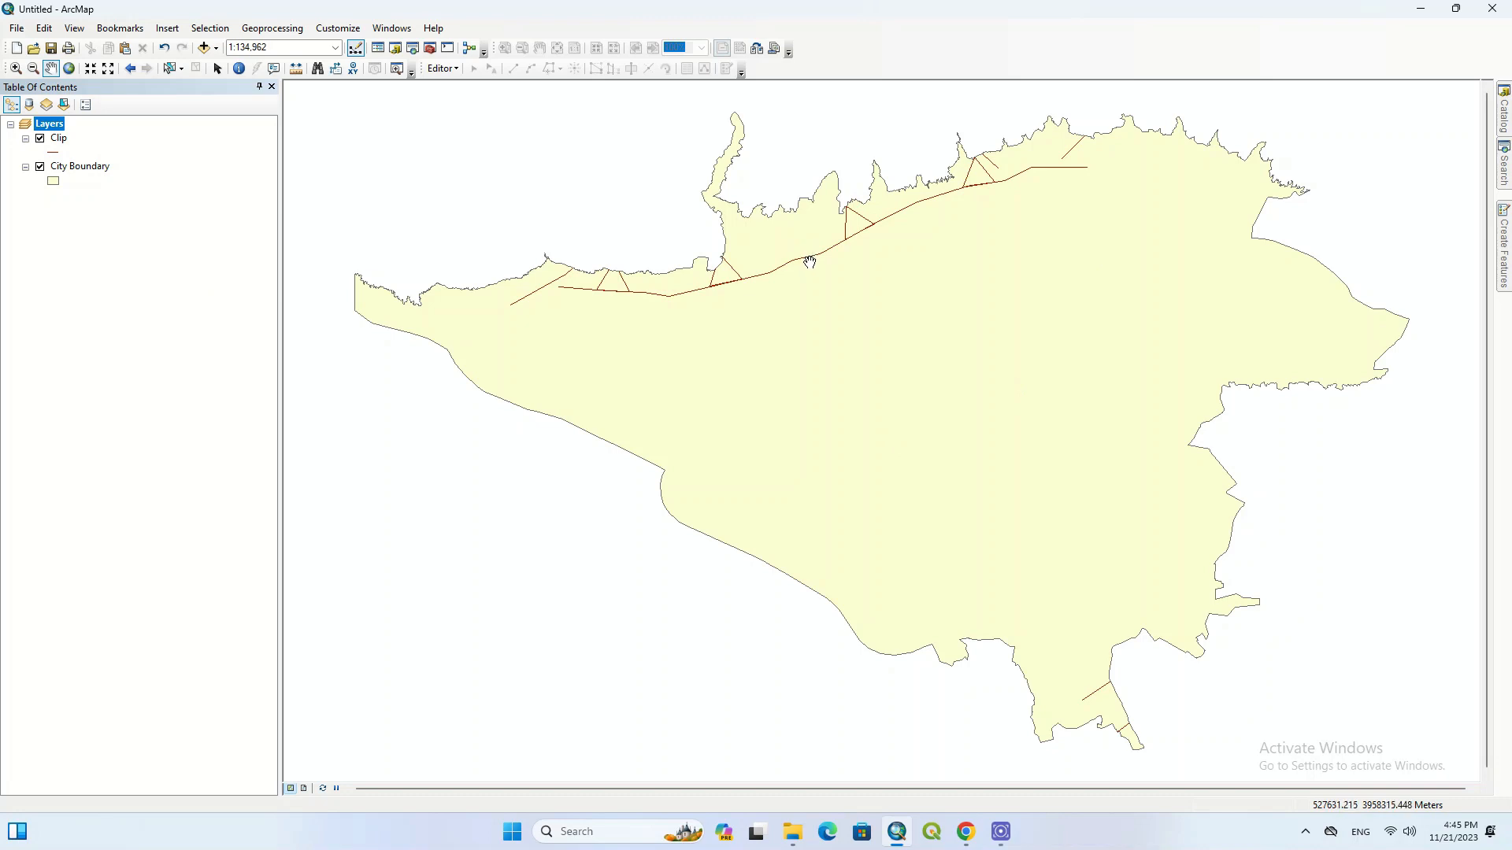
scroll(801, 207, down, 1)
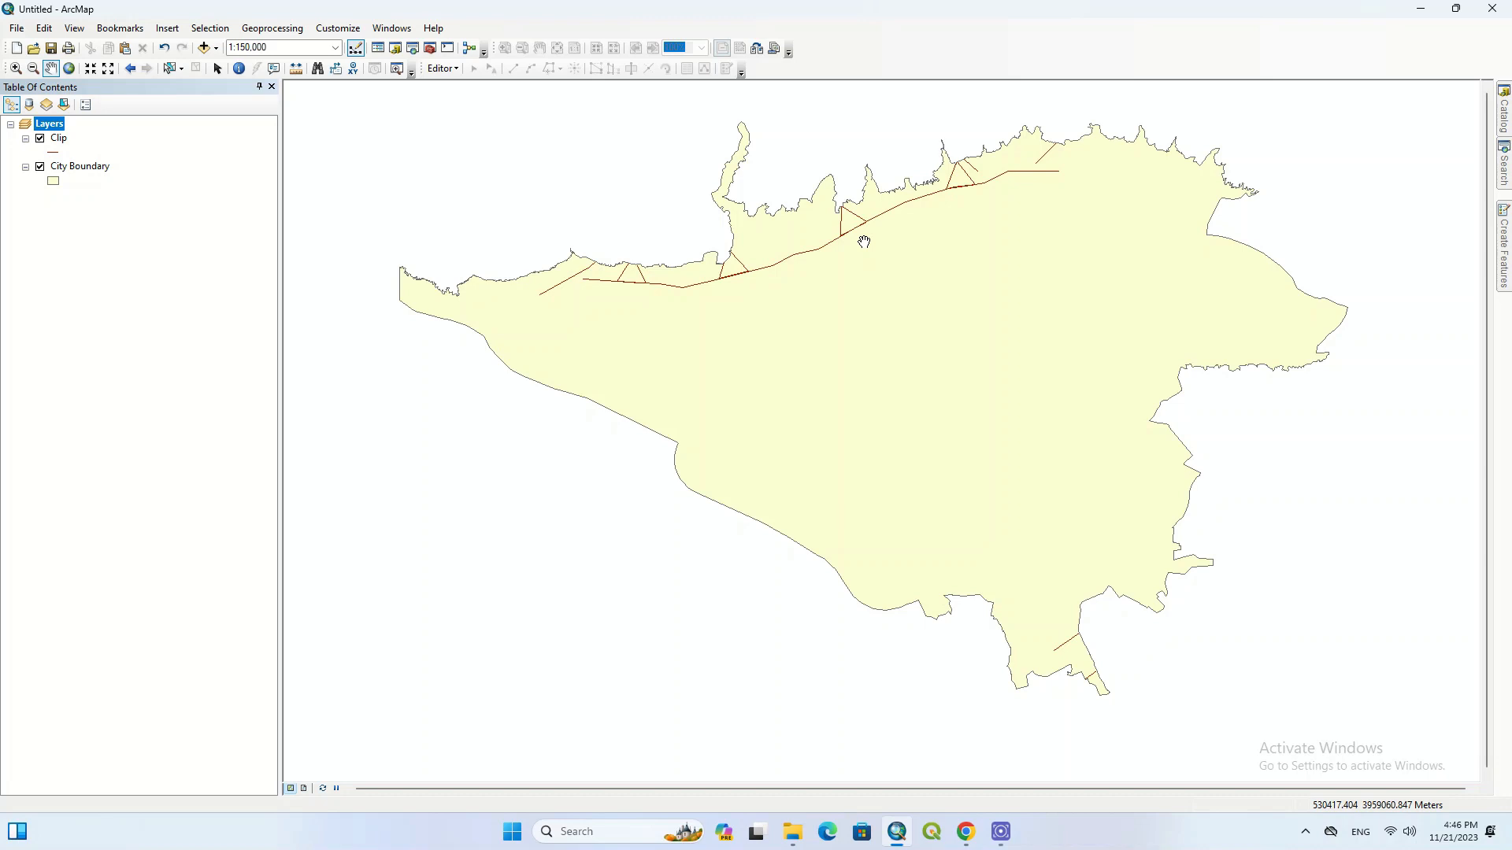
Open the Buffer tool, set Clip as the input features and save the output as Buffer.shp in the ArcGIS SHP folder.
click(296, 30)
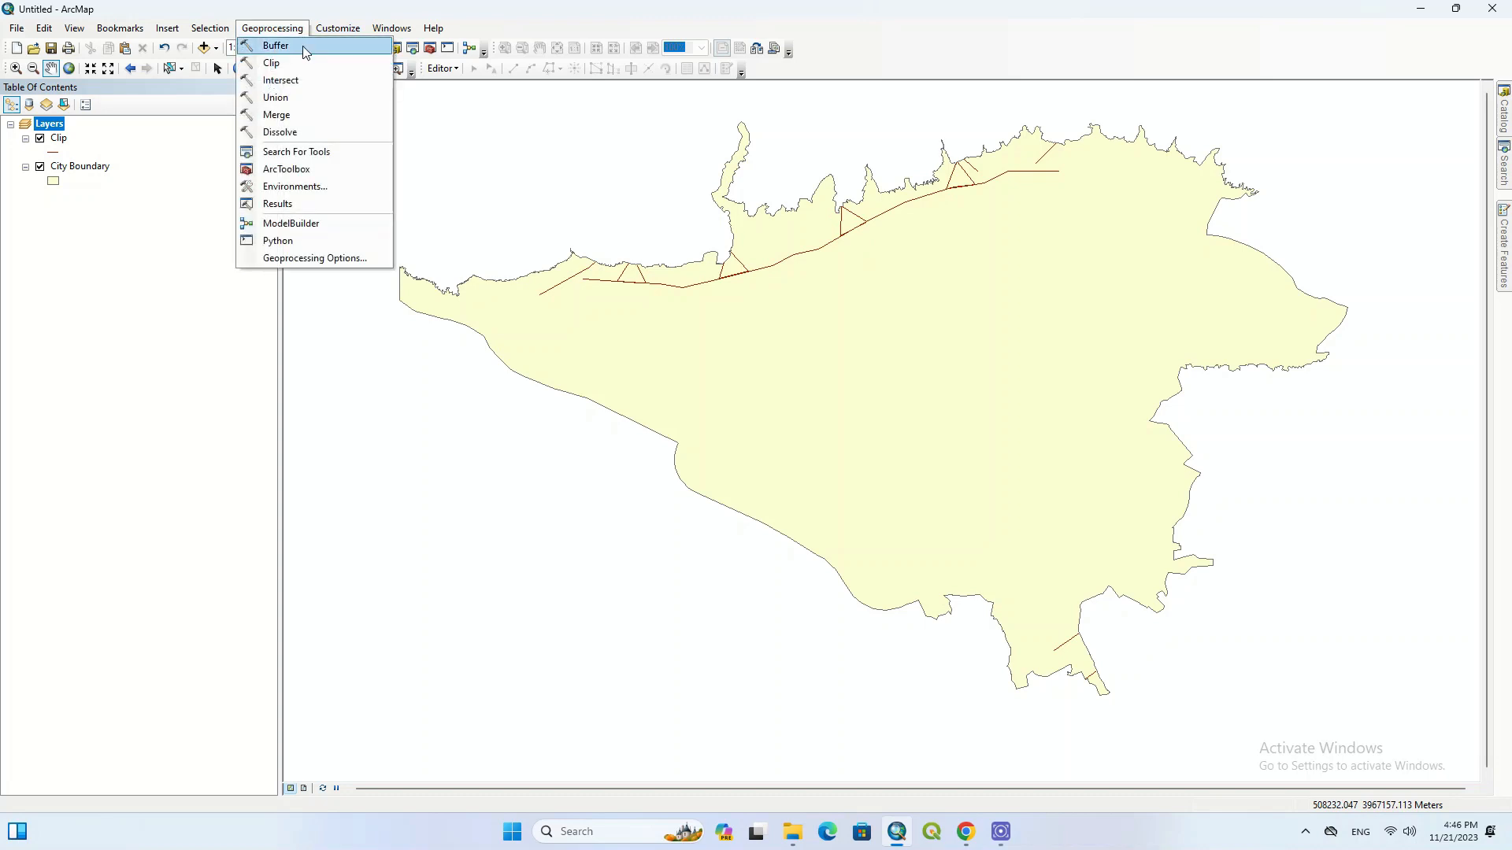
click(361, 48)
drag(854, 96, 877, 188)
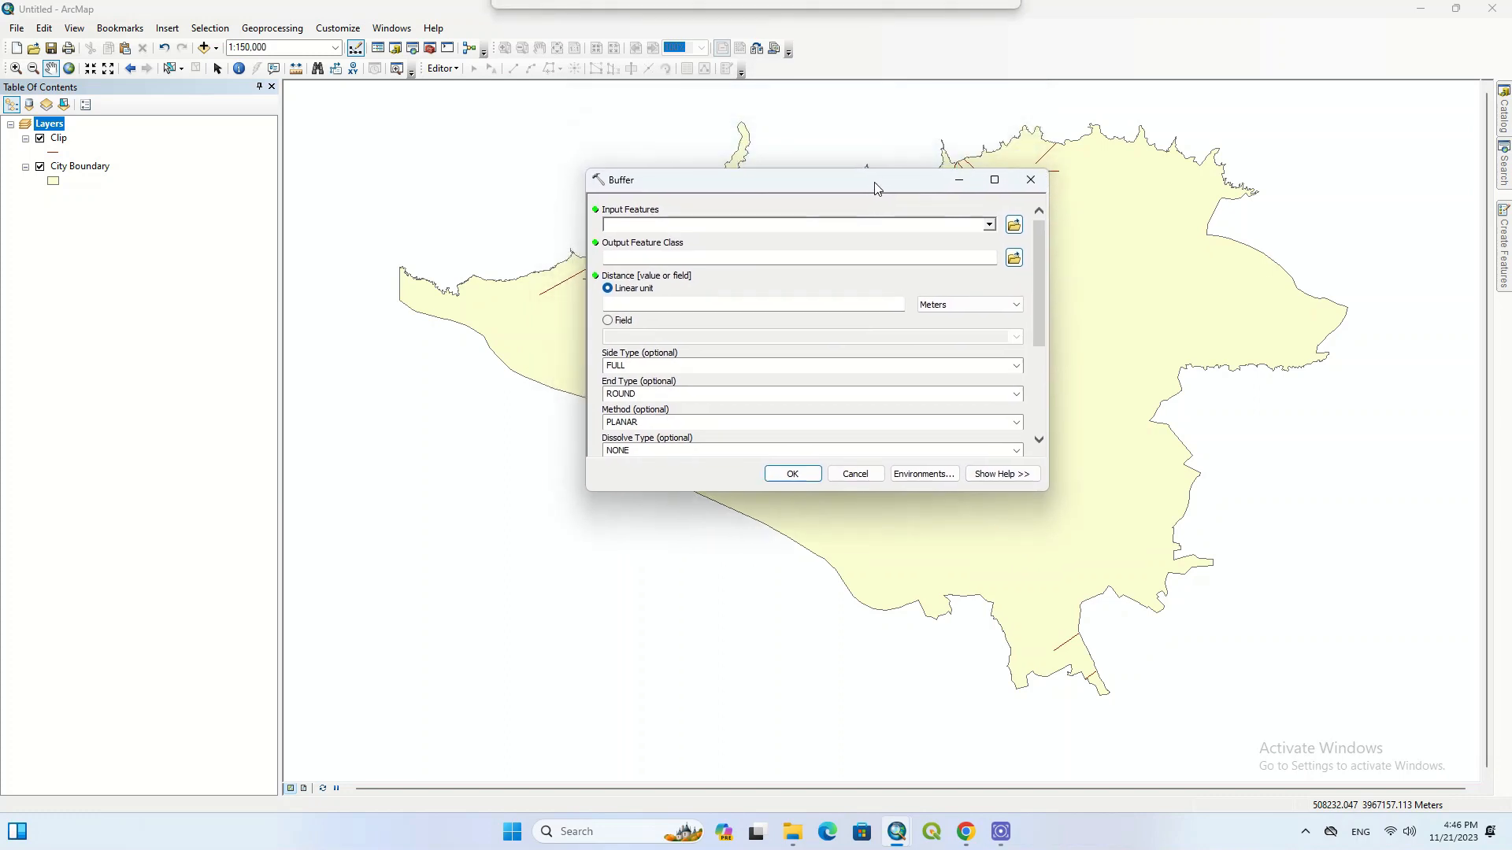
click(989, 226)
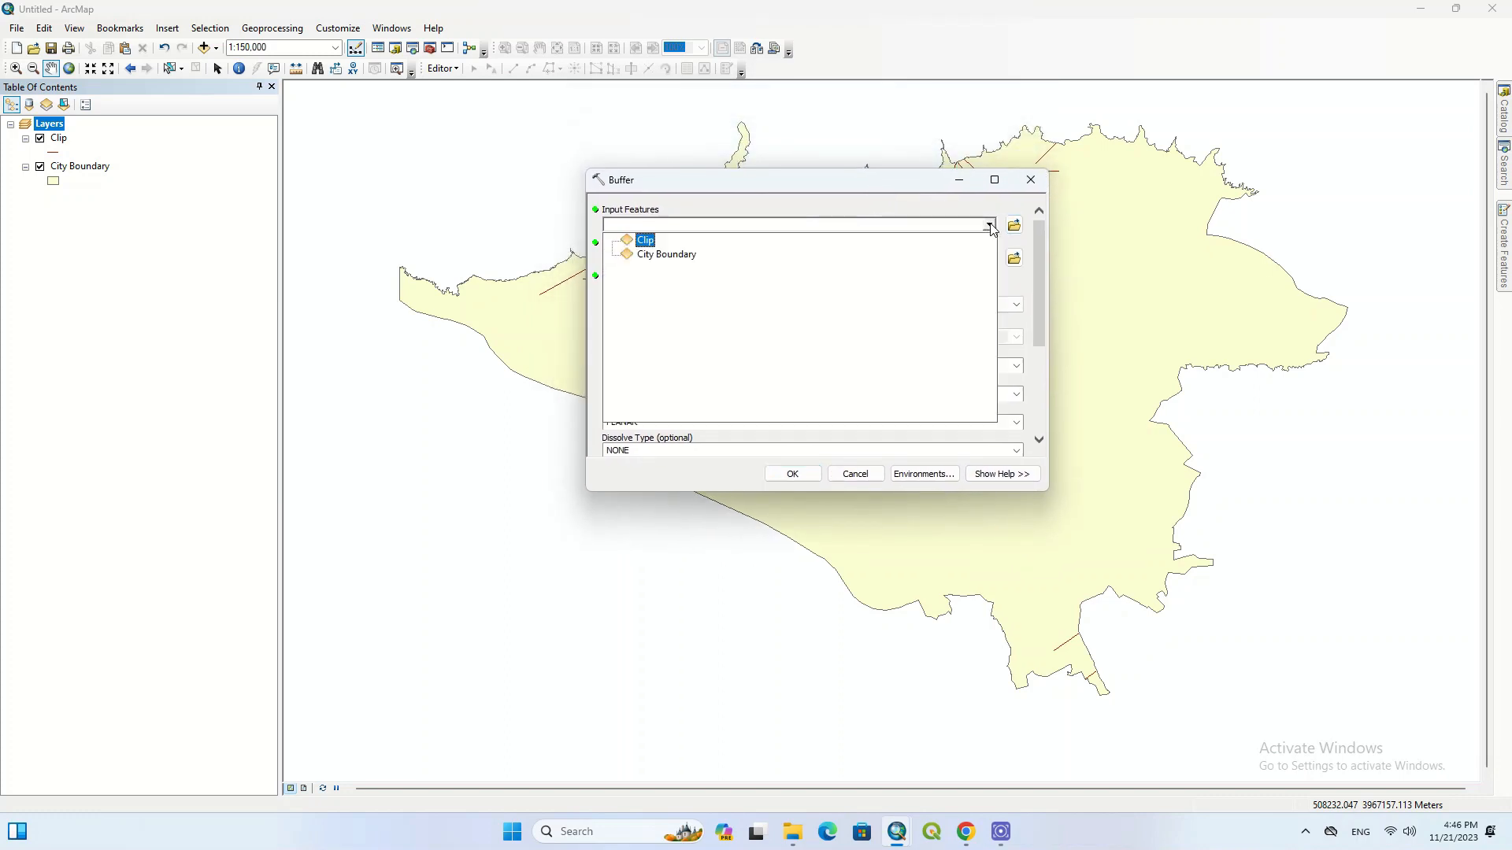
click(646, 240)
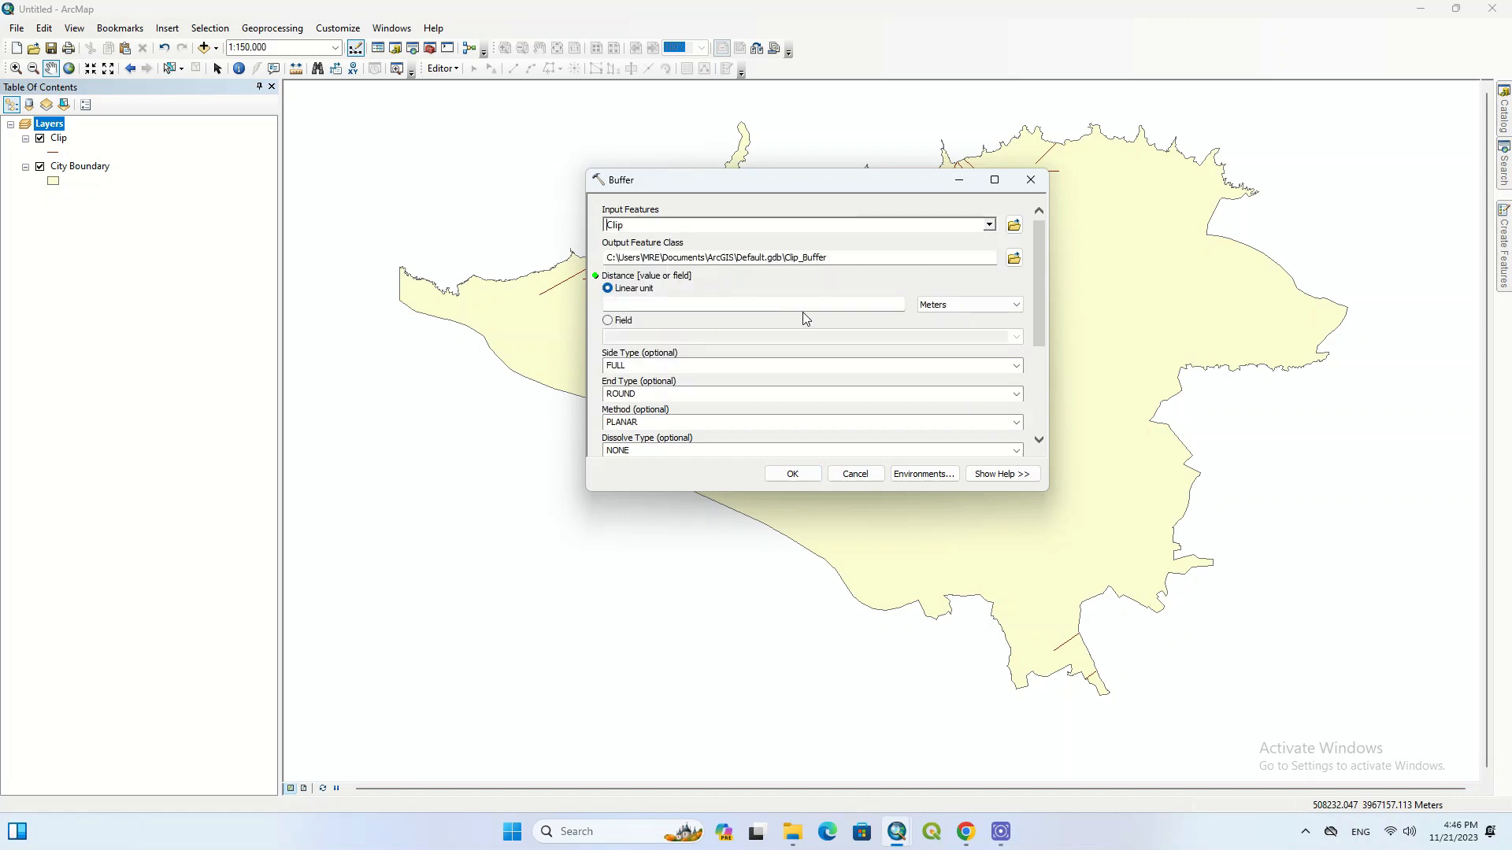
click(1014, 258)
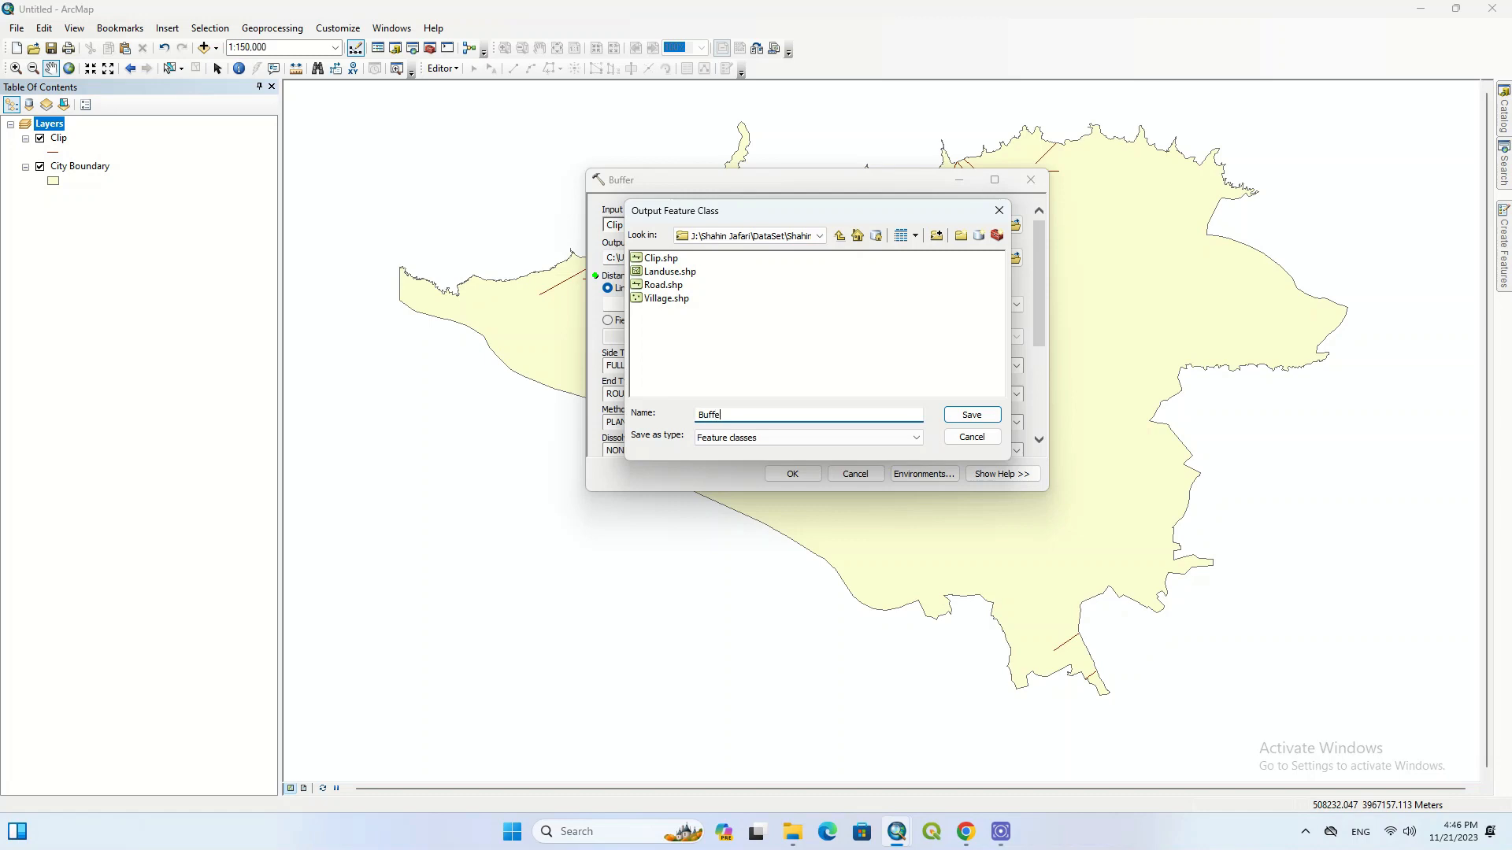
click(967, 417)
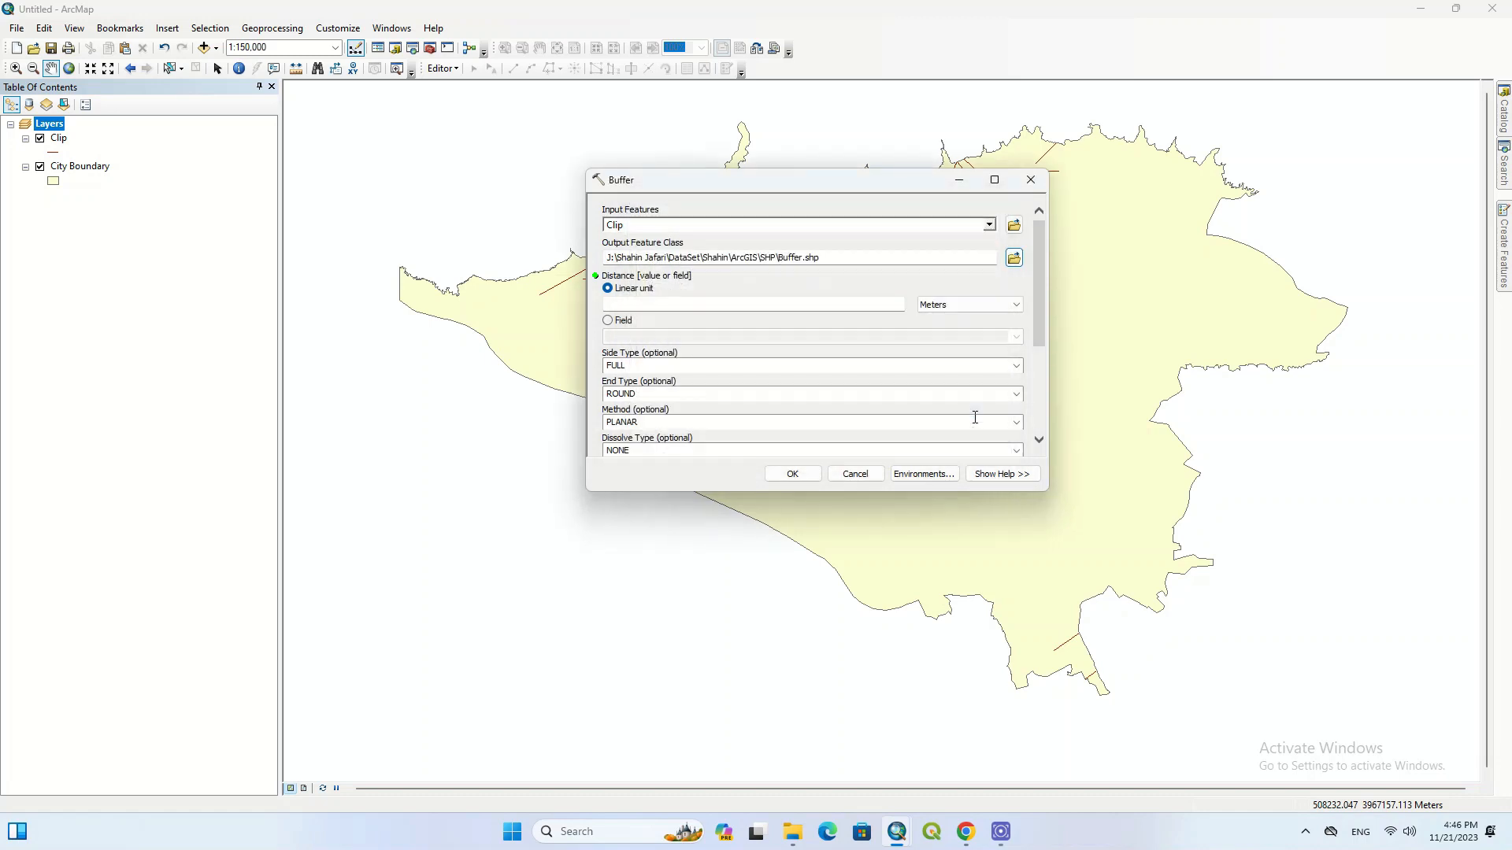
Set the buffer distance to a linear unit of 70 meters, leave the dissolve type at NONE, and run the buffer.
click(621, 316)
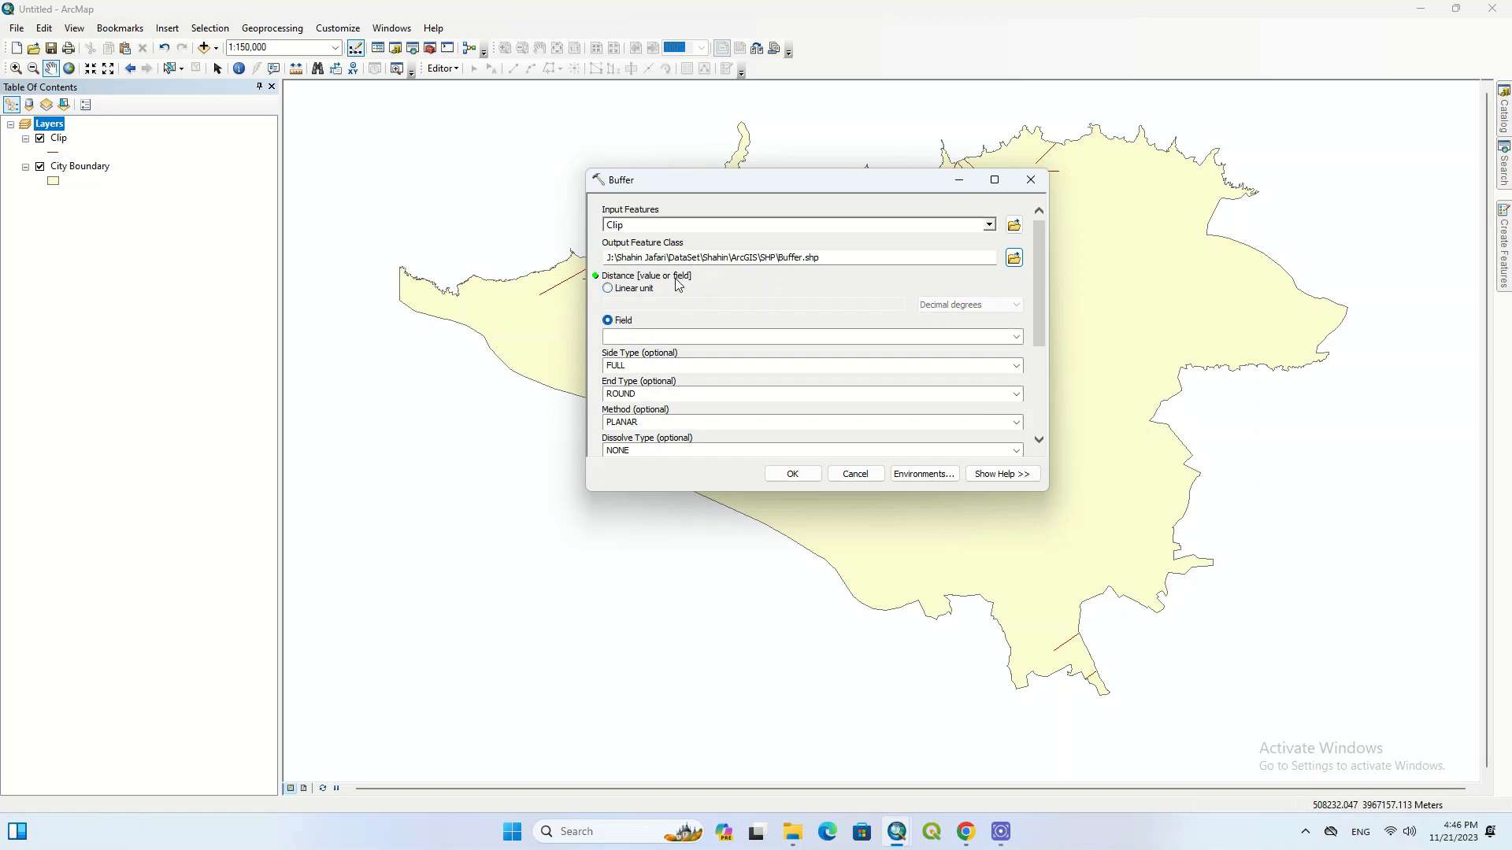
click(628, 293)
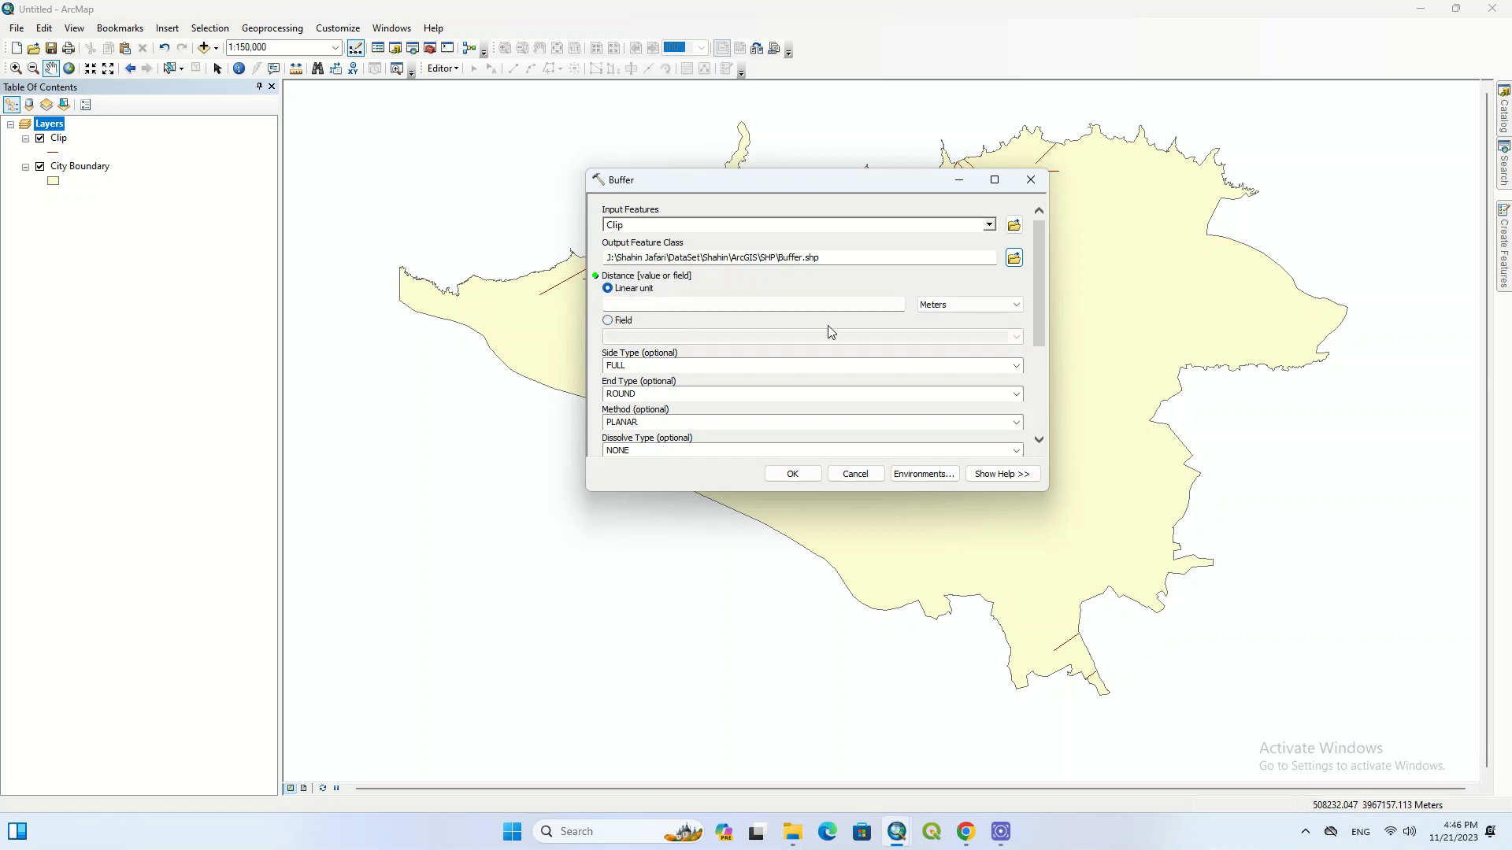
click(1013, 306)
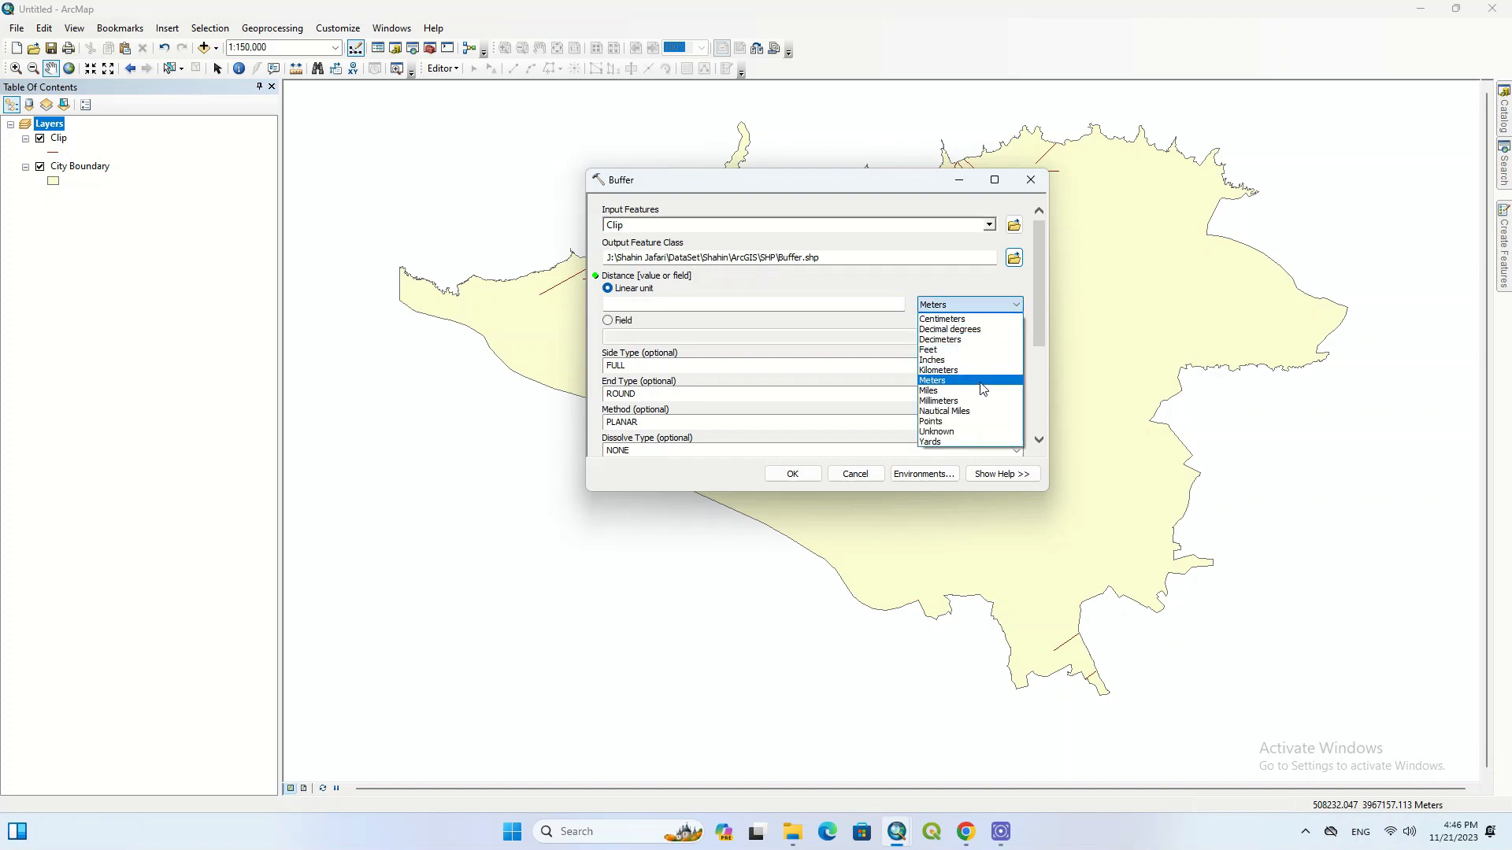
click(983, 381)
click(872, 305)
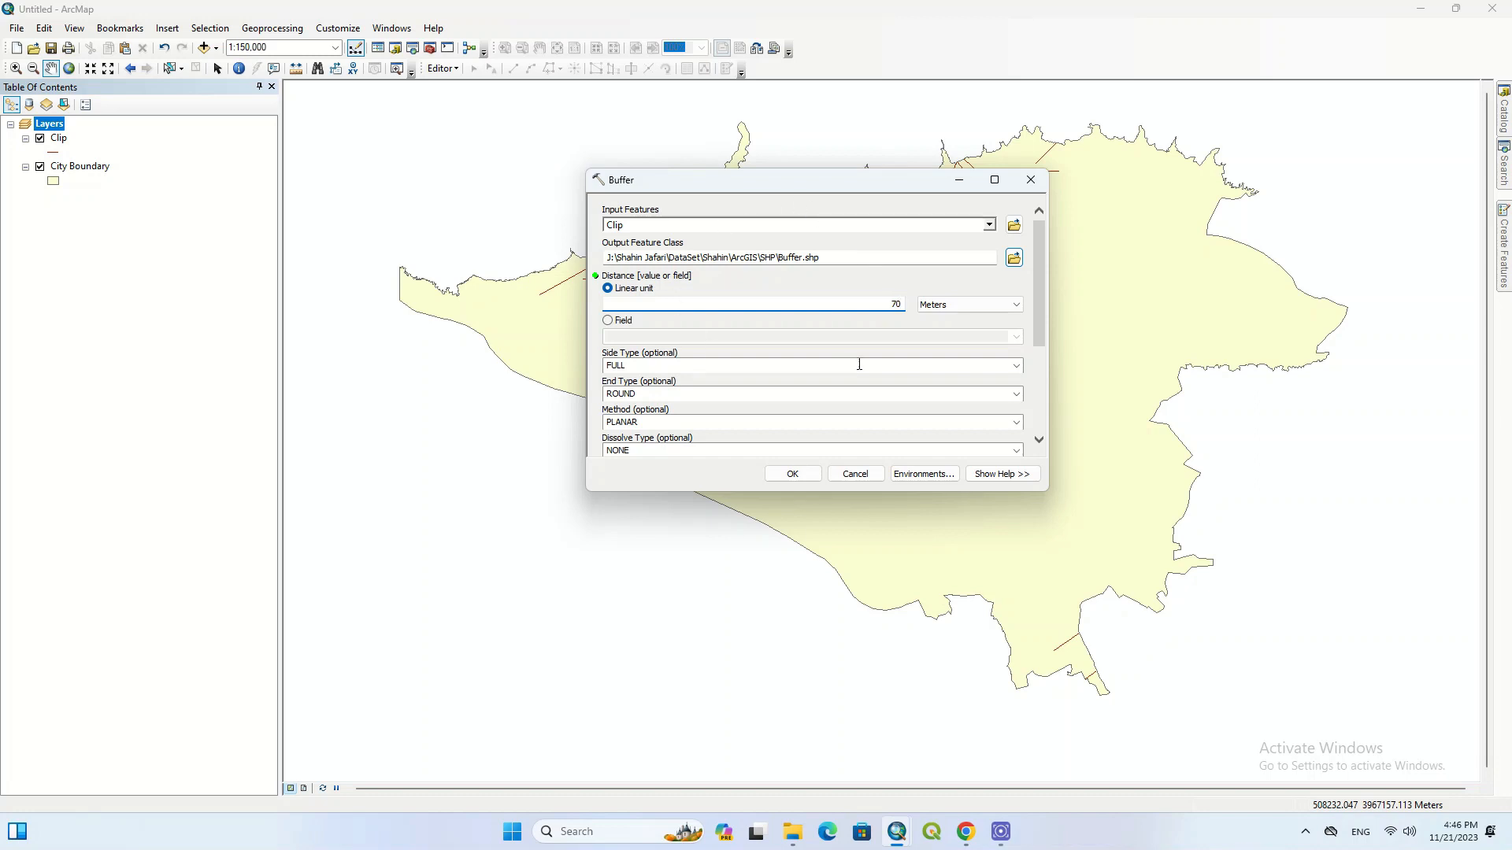
drag(1043, 273, 1032, 371)
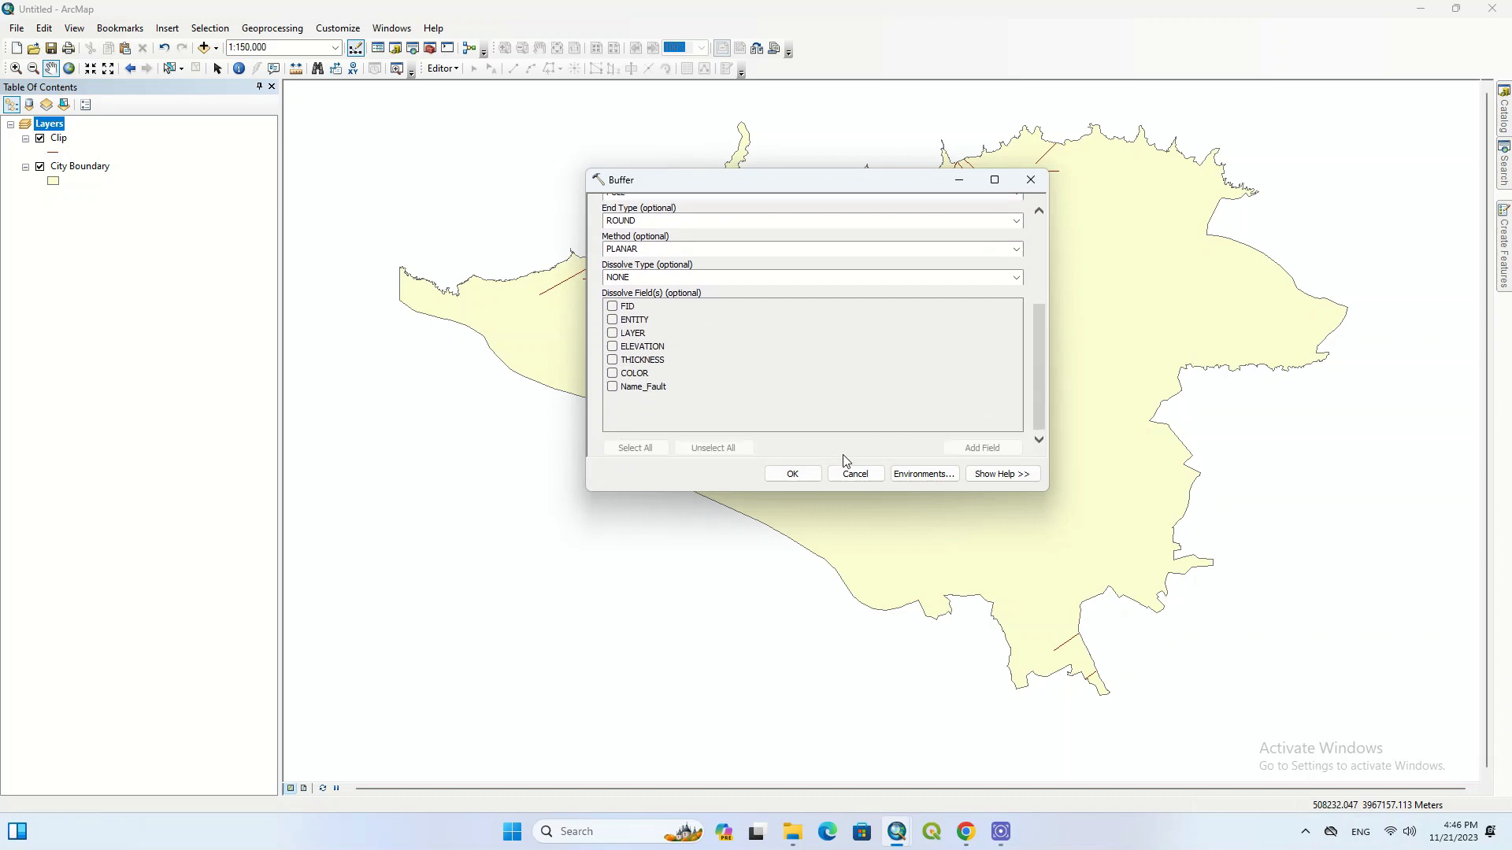
click(792, 474)
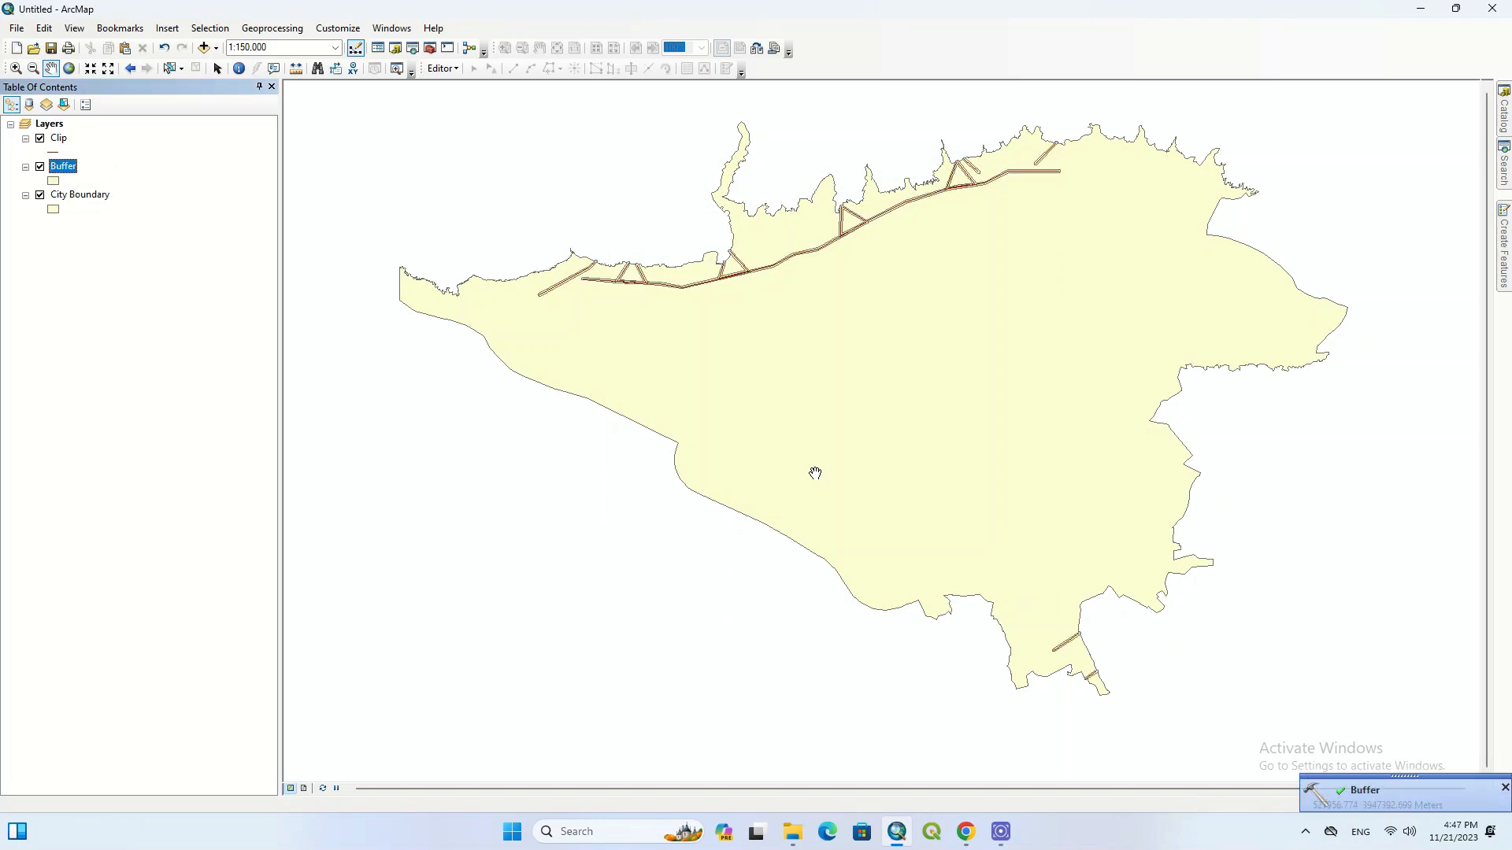
Start a second buffer of the clipped faults by reopening the Buffer tool with Clip as the input features.
scroll(741, 247, up, 4)
scroll(741, 247, up, 5)
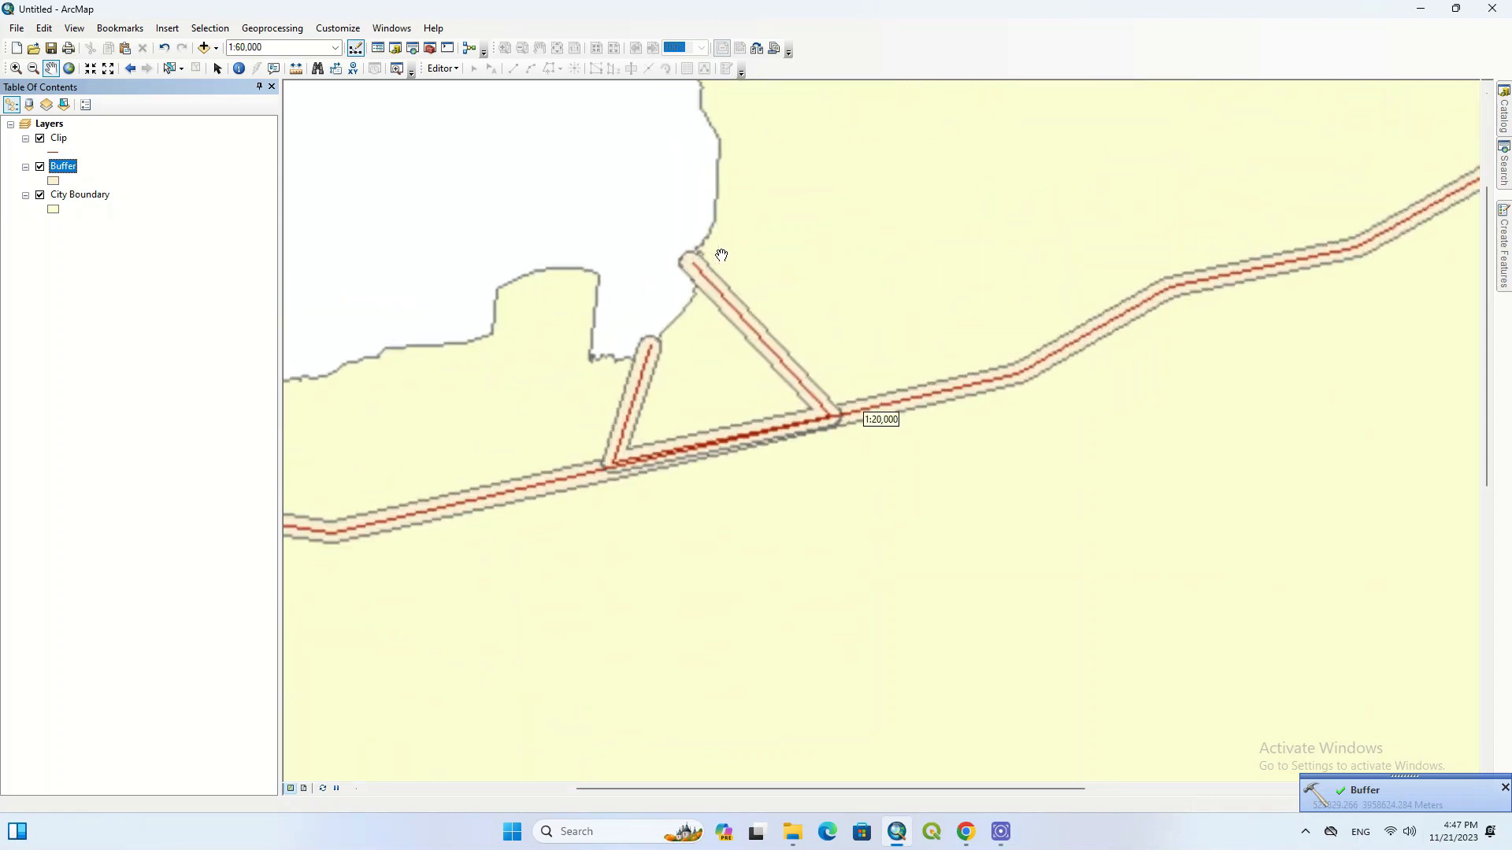
scroll(797, 378, down, 3)
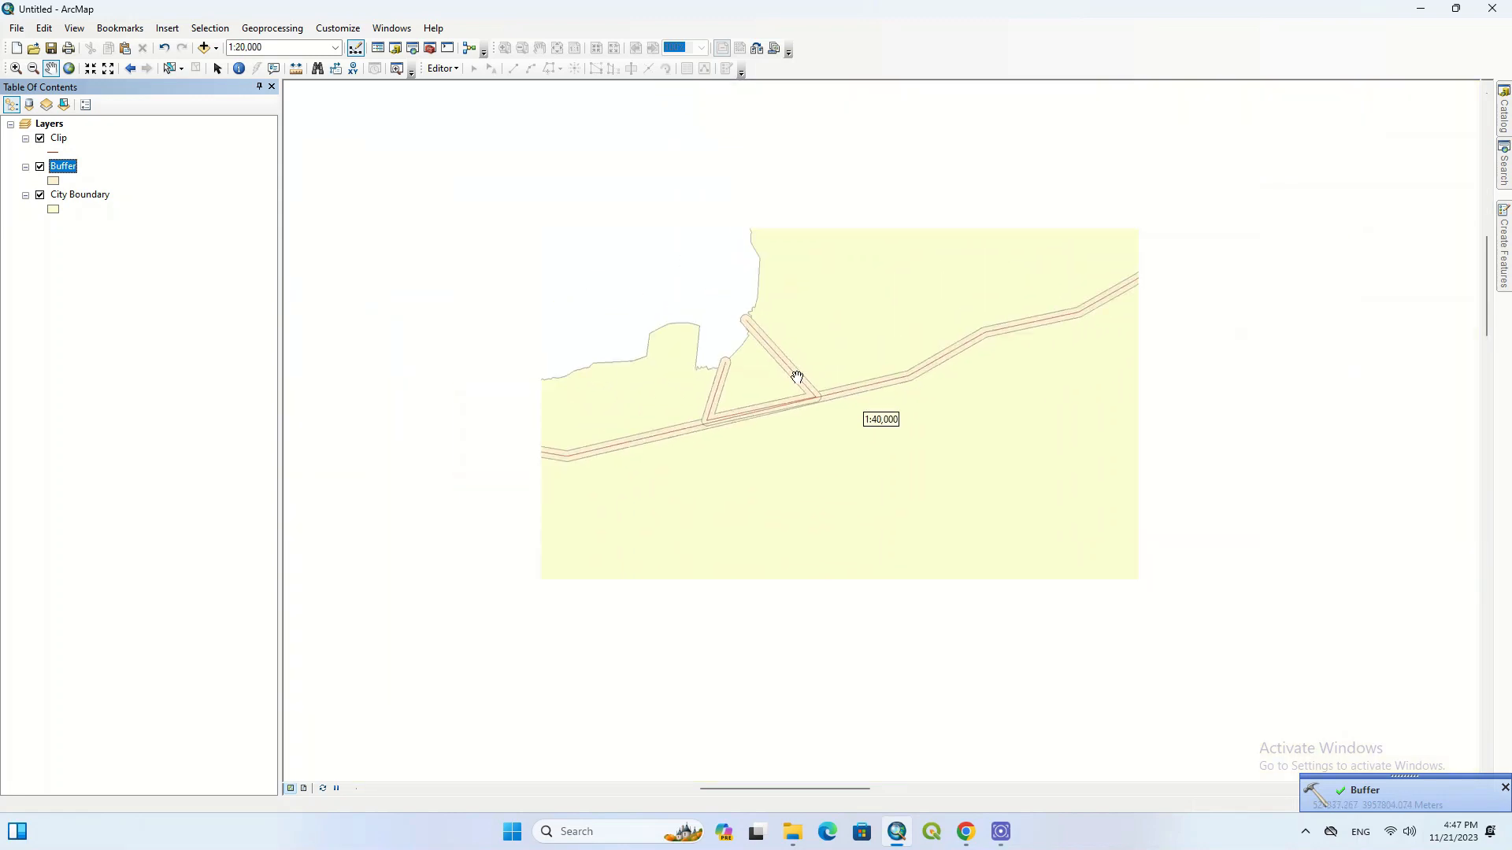
click(288, 28)
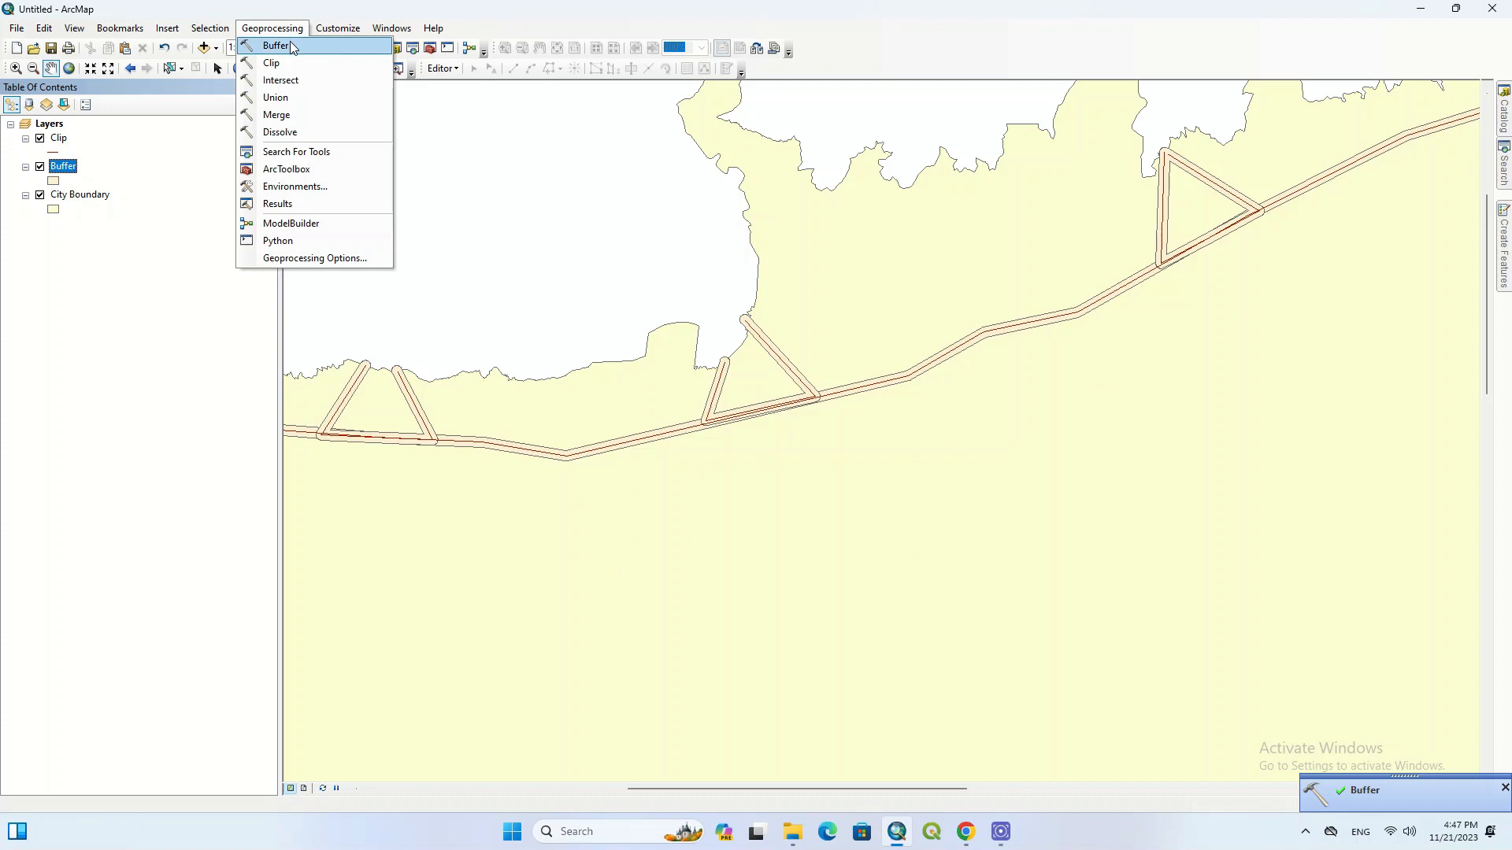
click(290, 45)
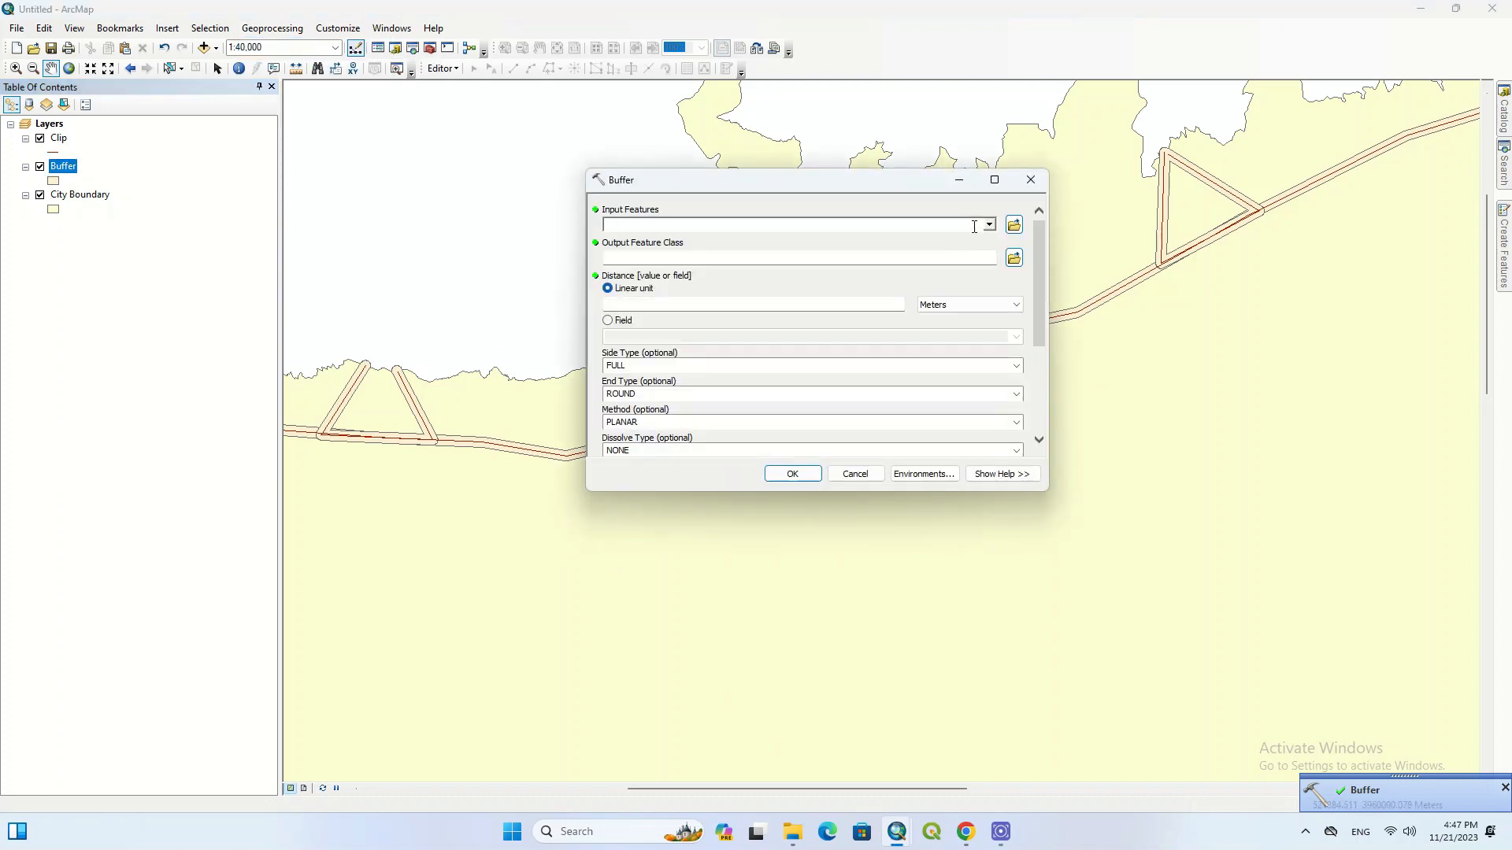
click(988, 225)
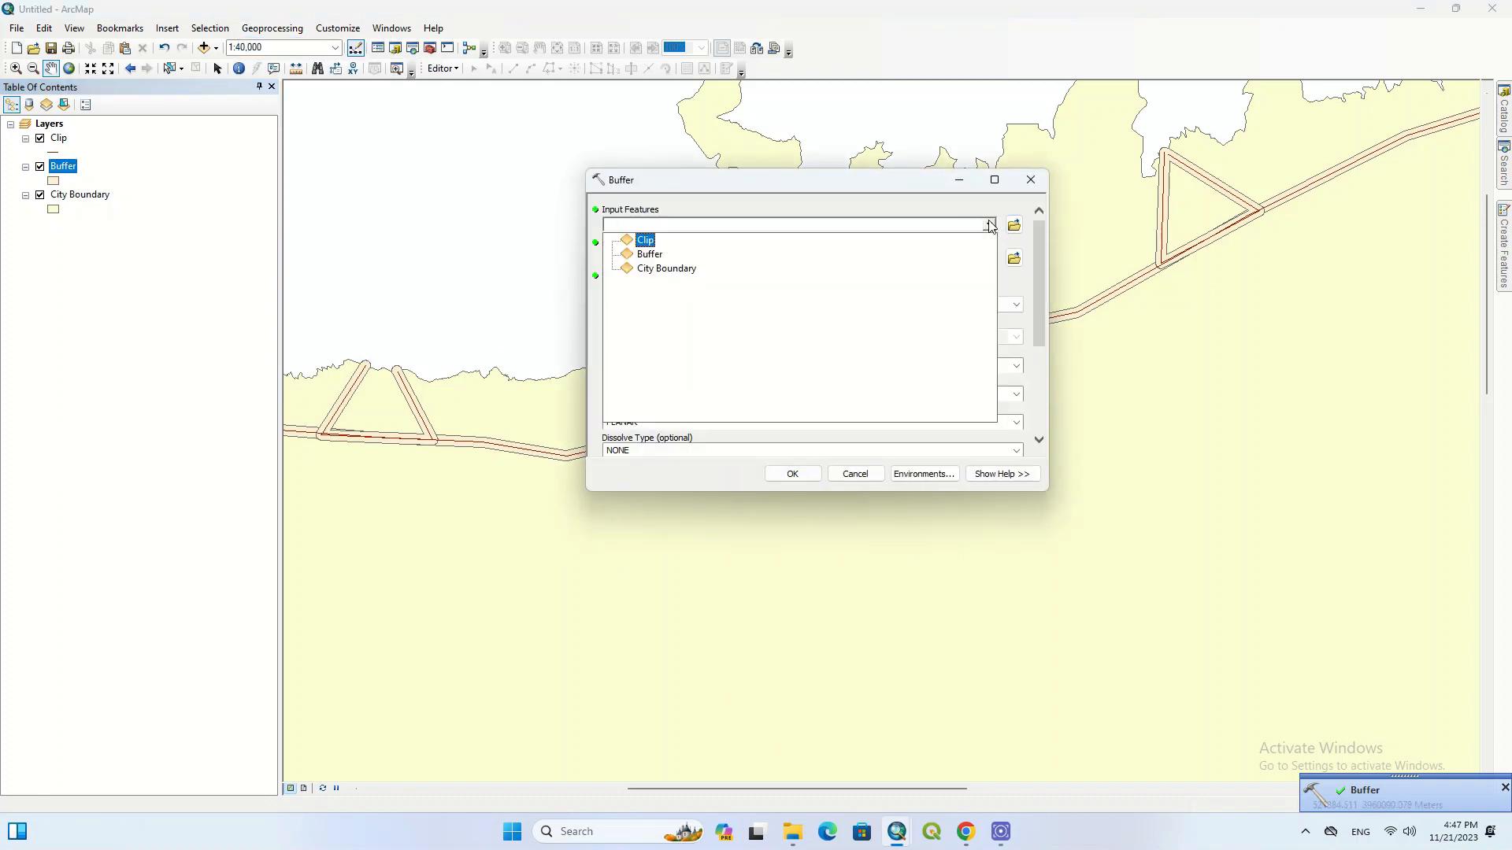
click(646, 240)
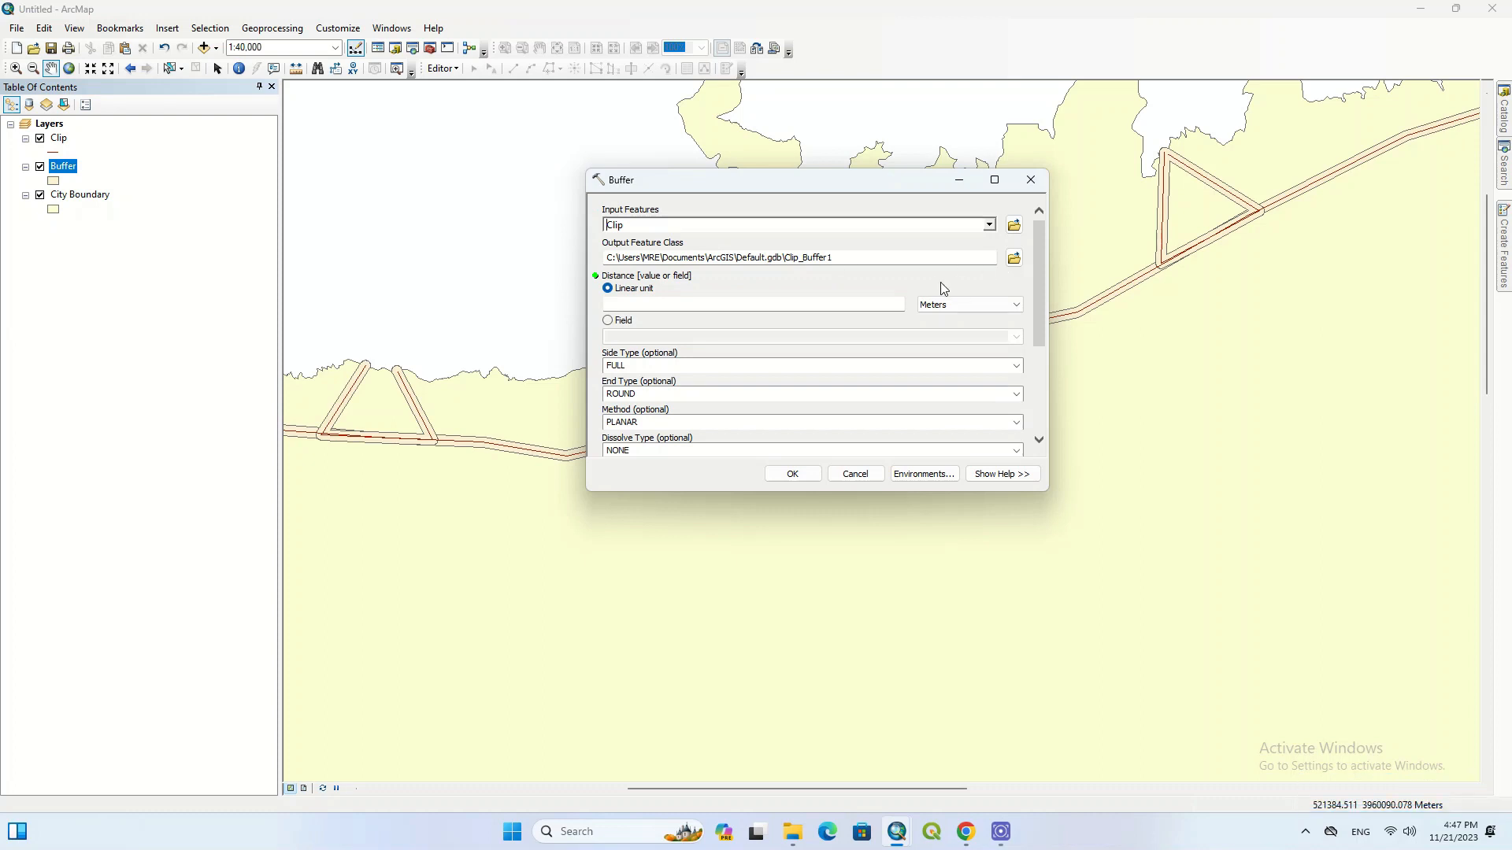
Name the output Buffer2.shp in the SHP folder, enter a linear distance in meters larger than the first buffer's, and run it.
click(1013, 258)
click(661, 272)
key(Up)
click(724, 419)
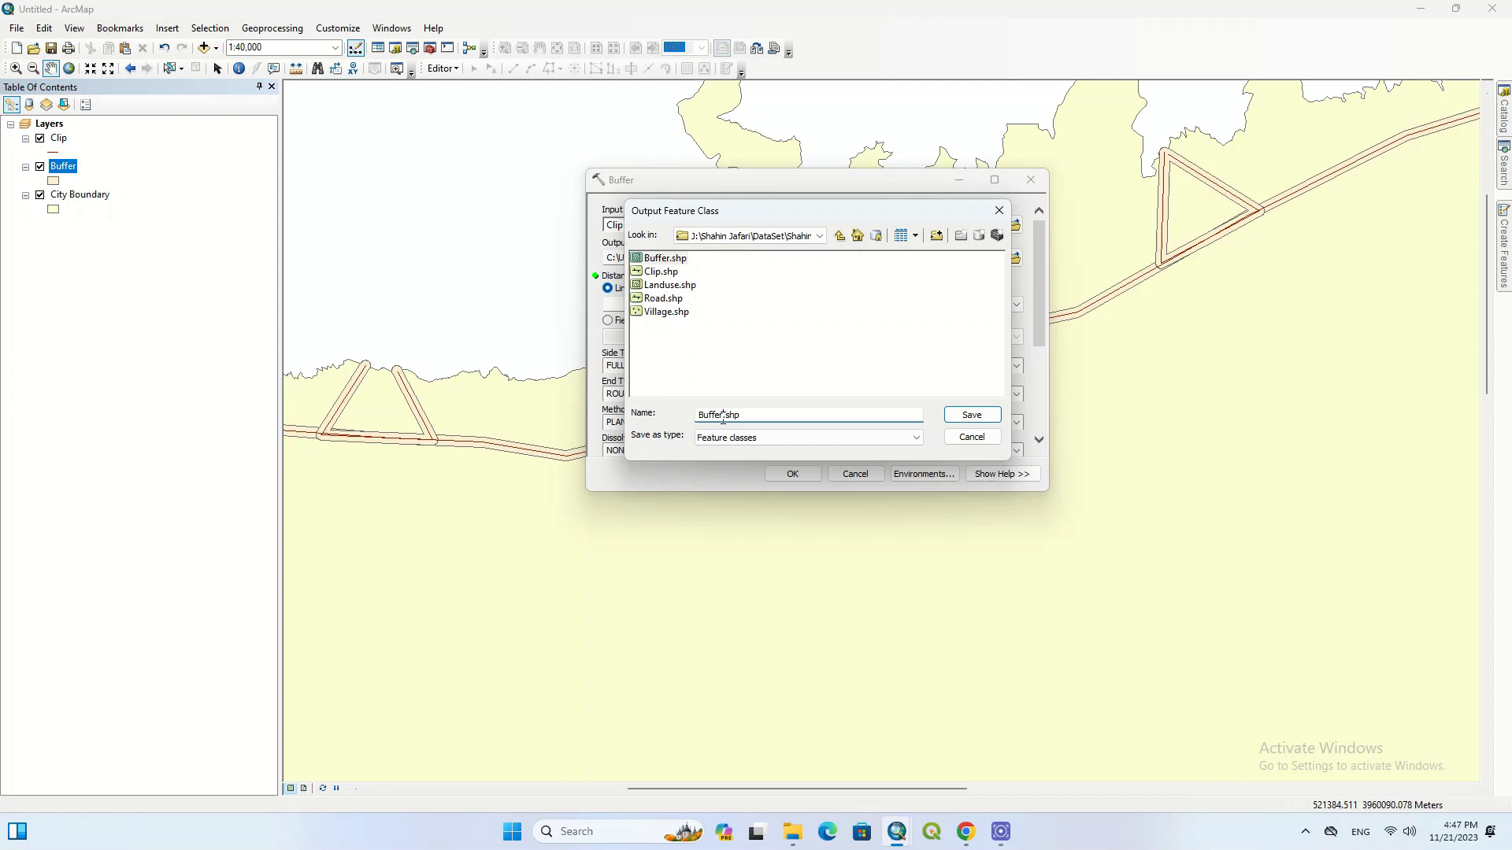
text(2)
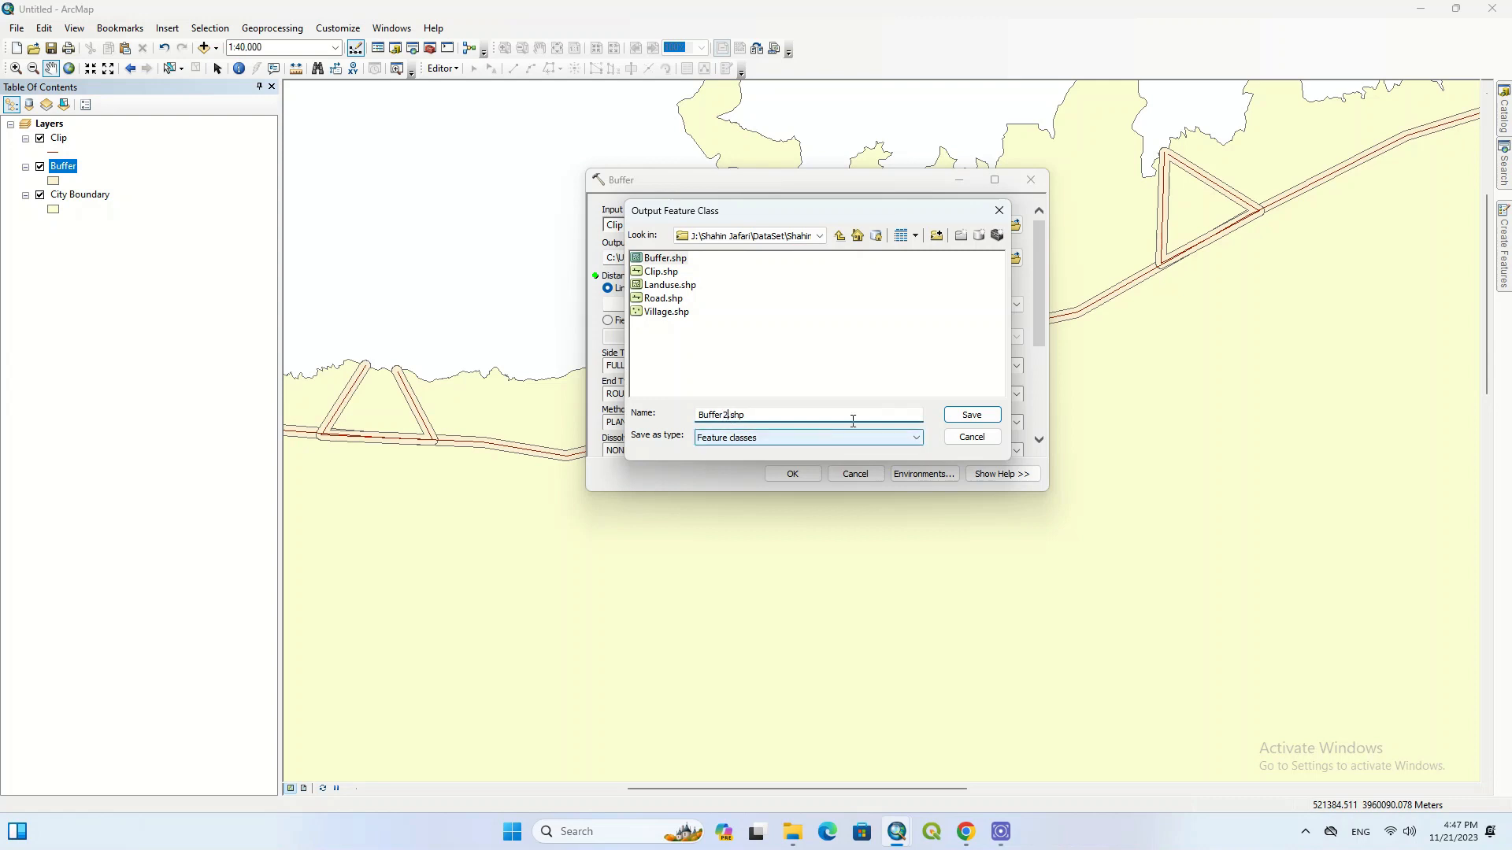
click(962, 415)
click(833, 302)
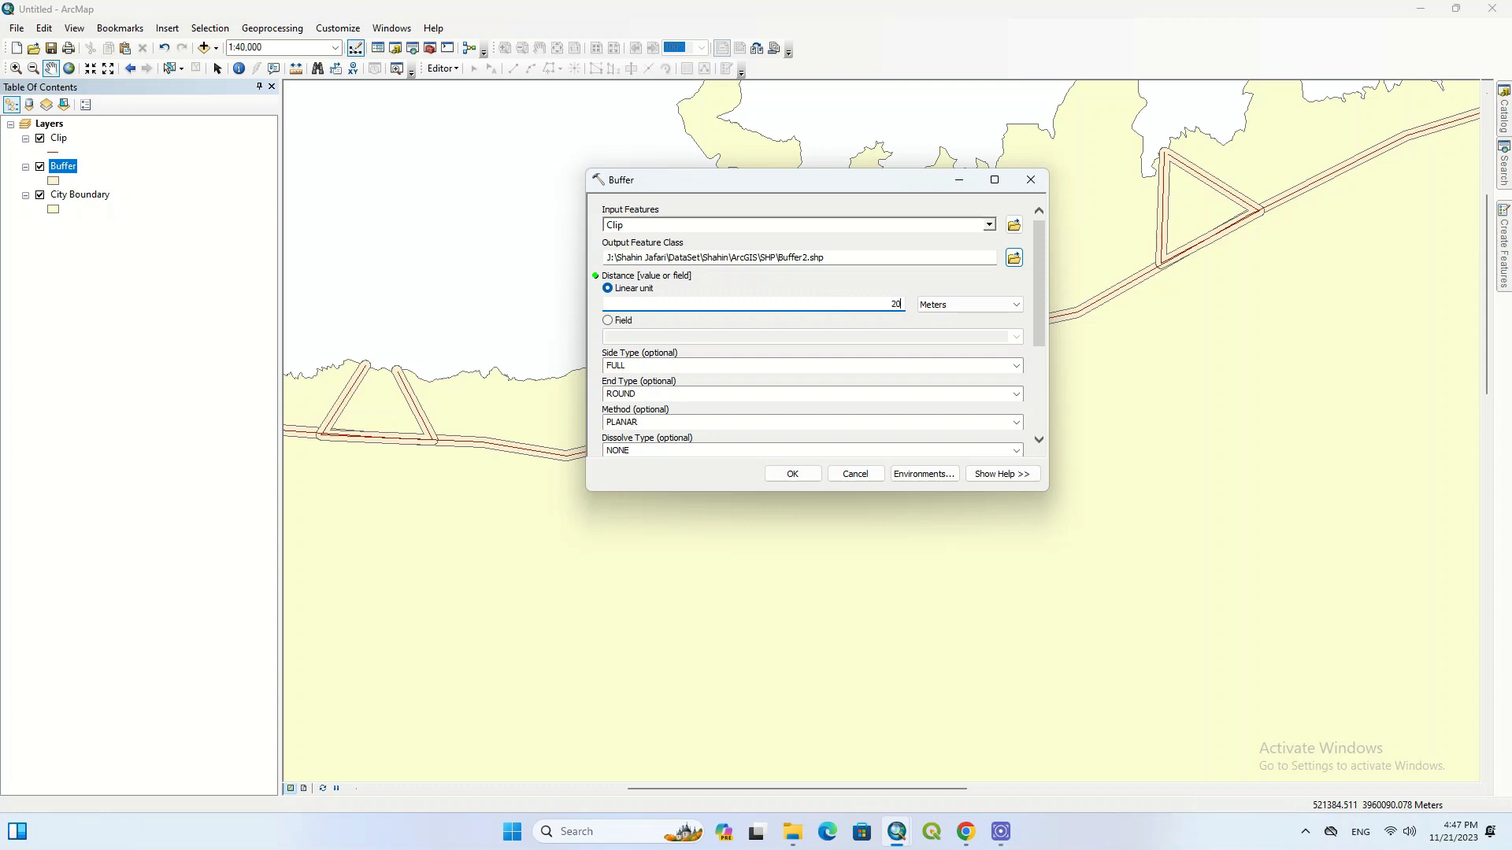
click(789, 475)
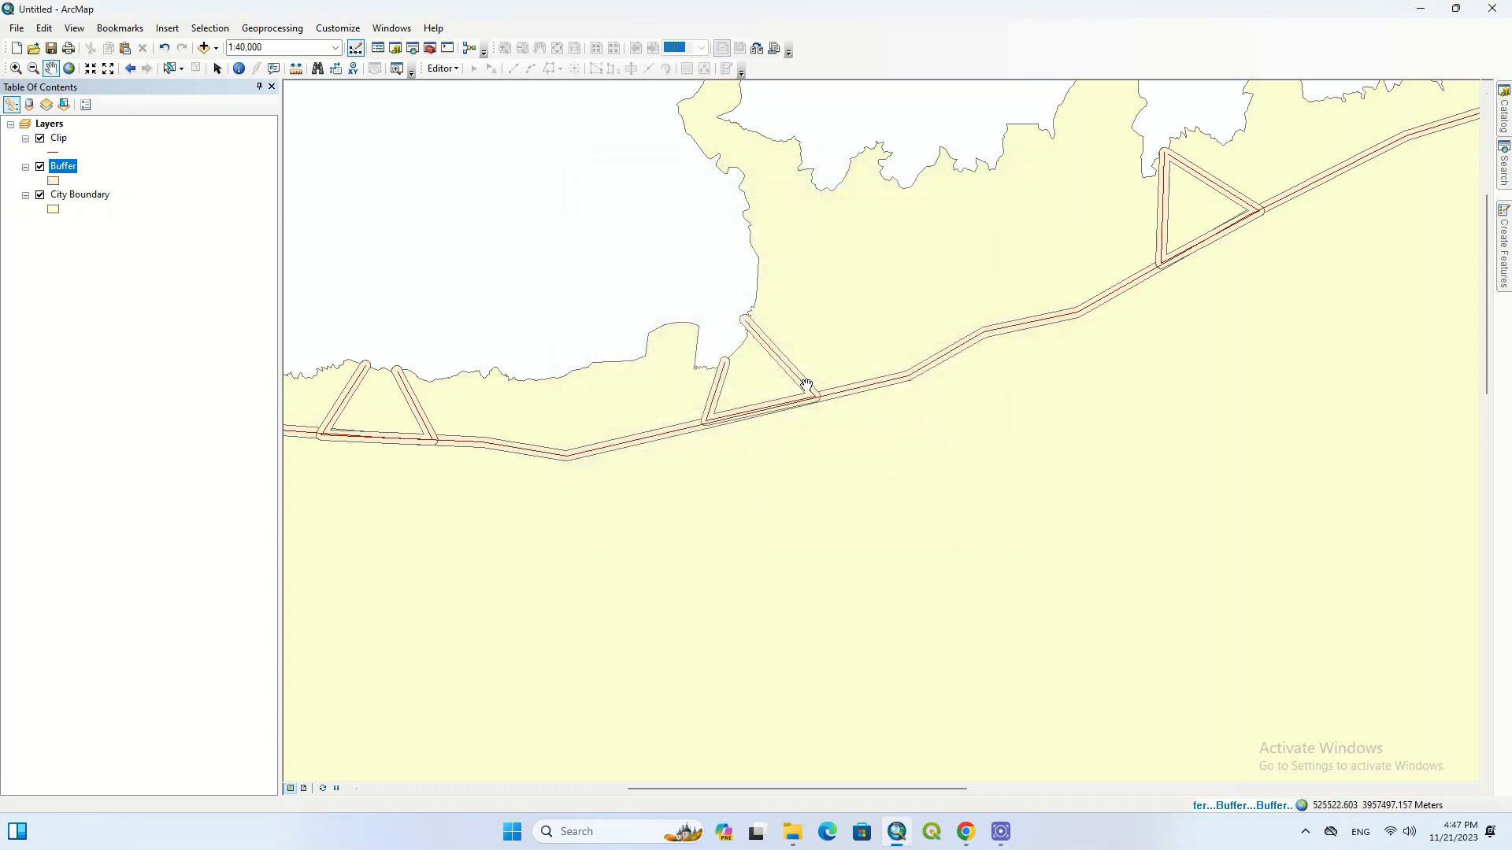
Start a third buffer of the clipped faults with the Buffer tool, using Clip as the input features.
scroll(782, 371, down, 3)
scroll(787, 371, up, 3)
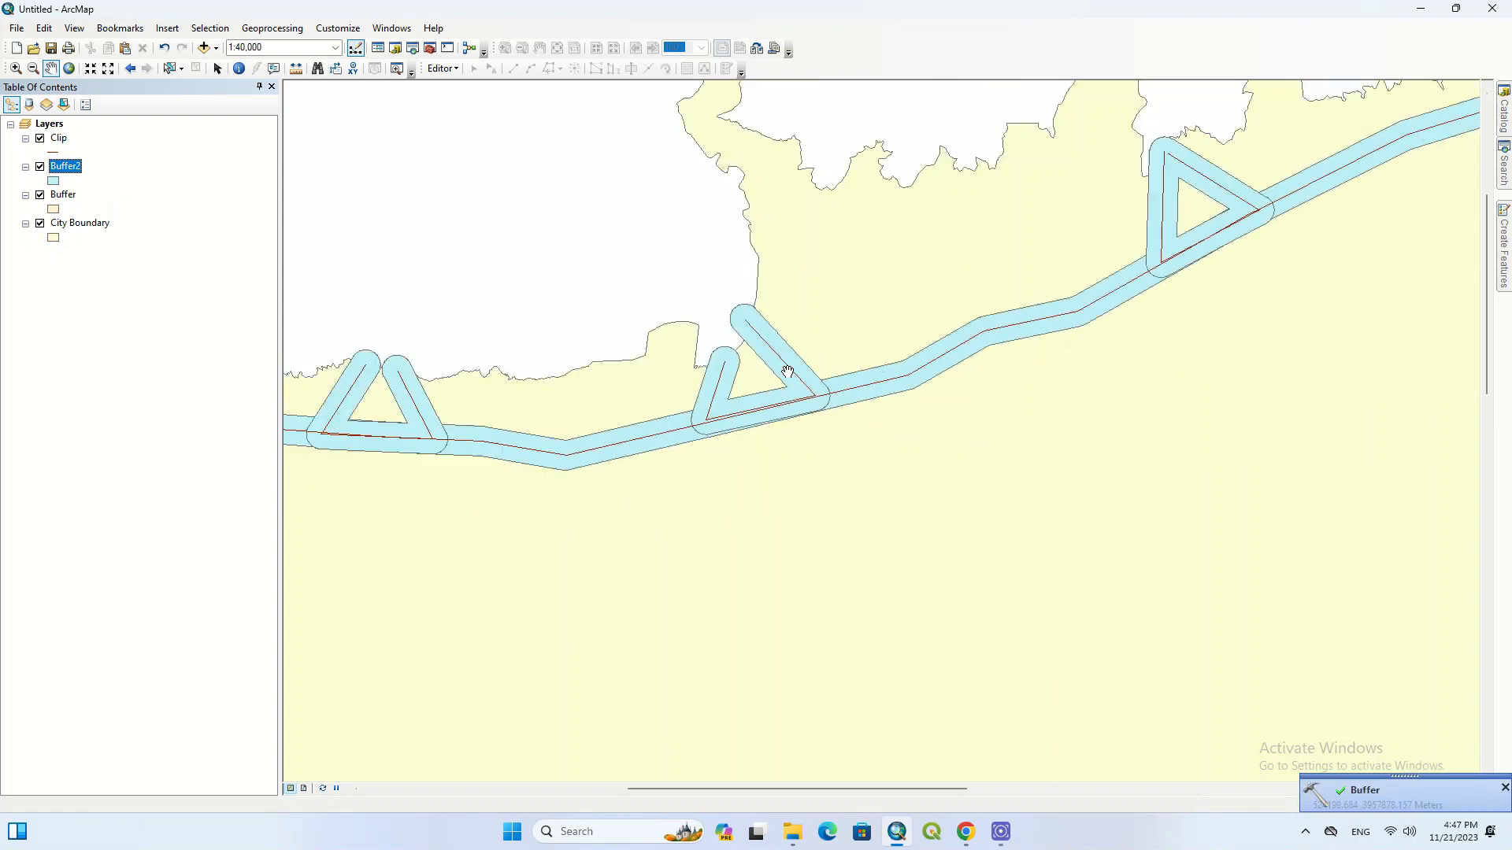
scroll(788, 372, up, 3)
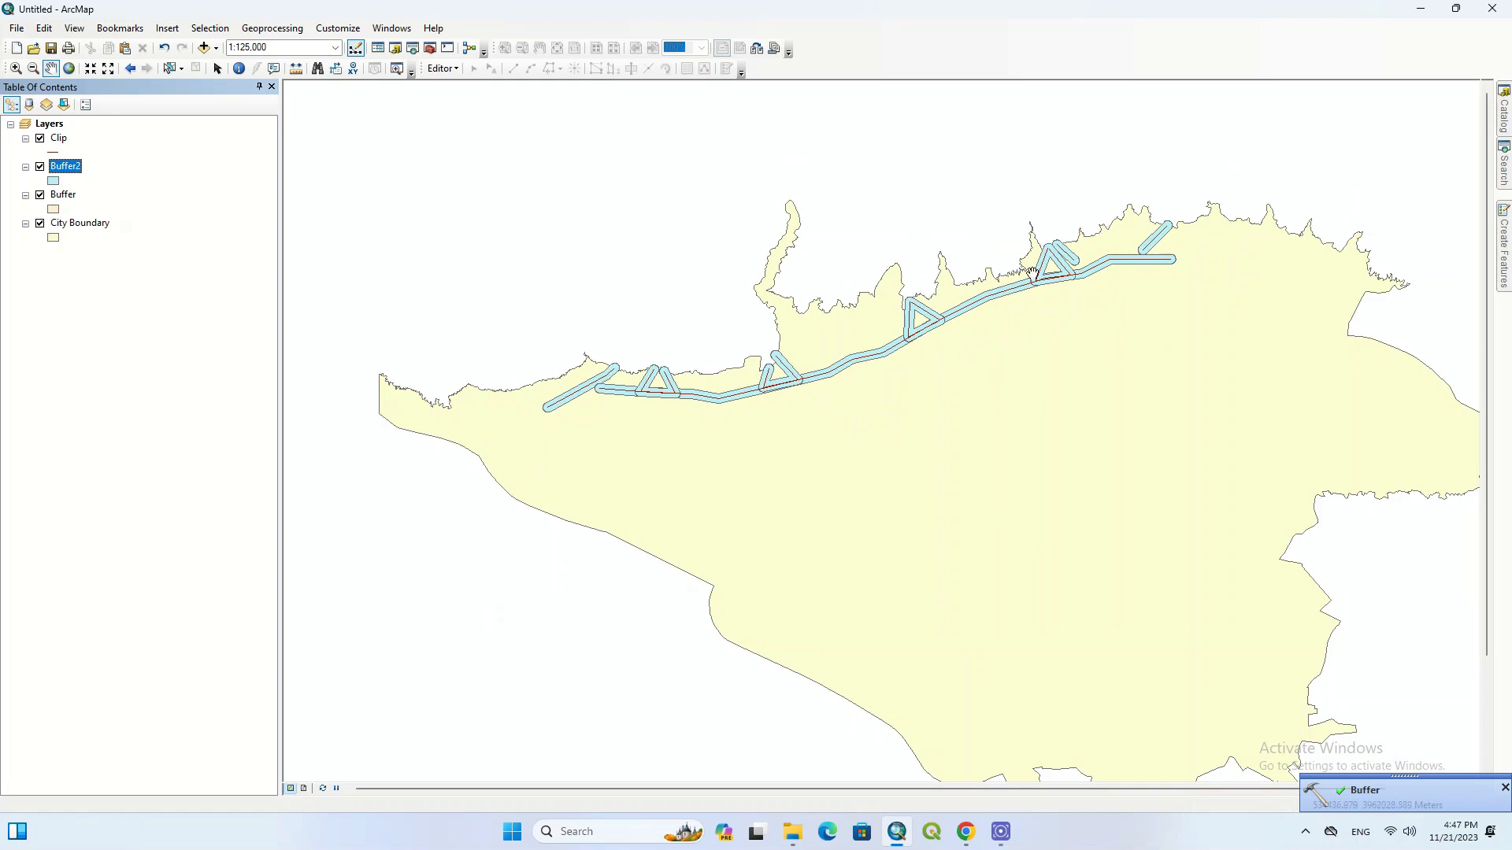
scroll(703, 275, up, 3)
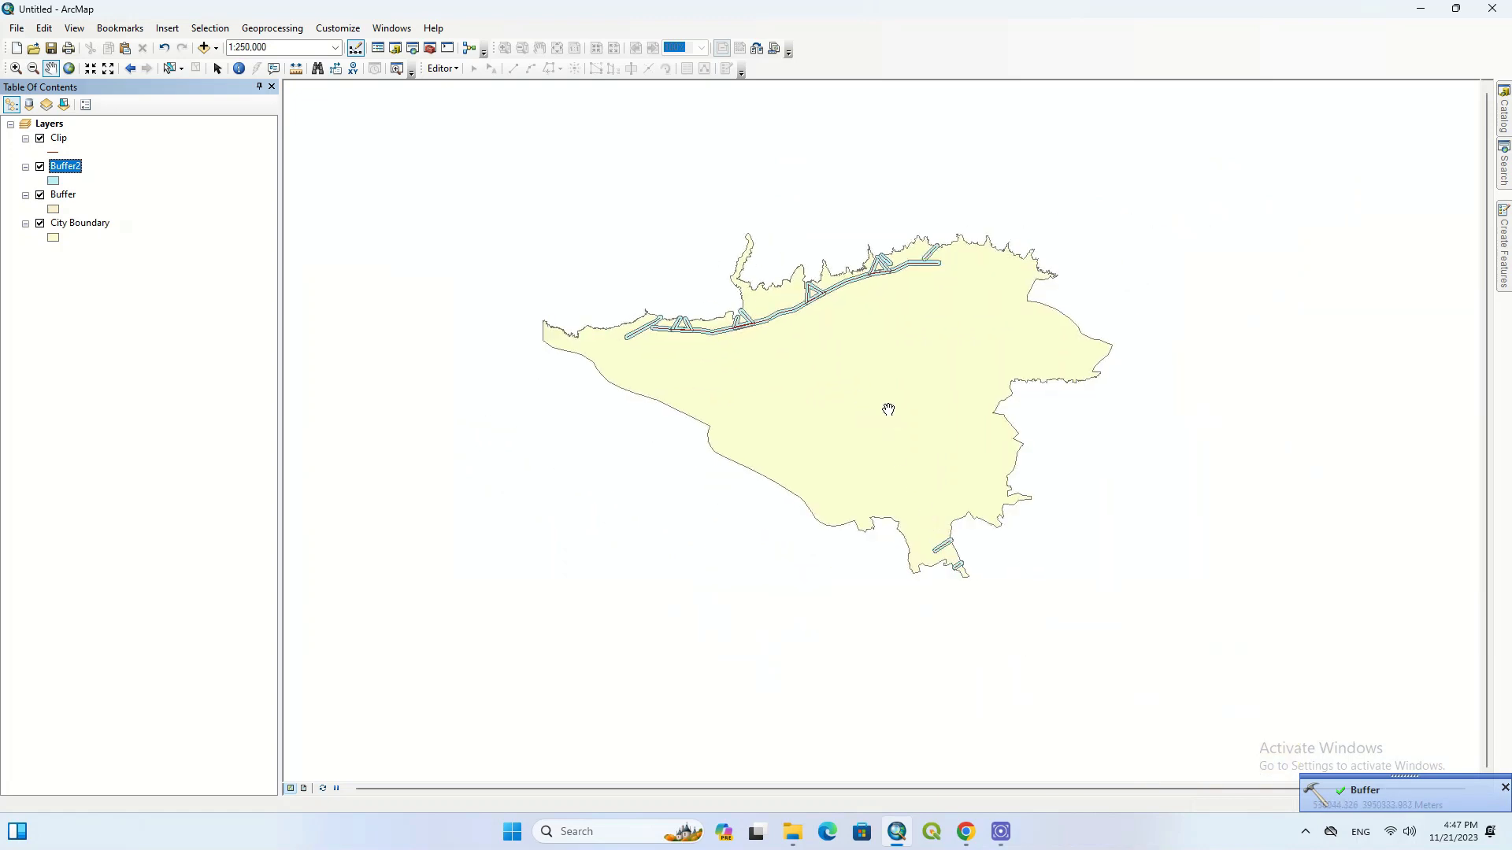
scroll(743, 306, down, 3)
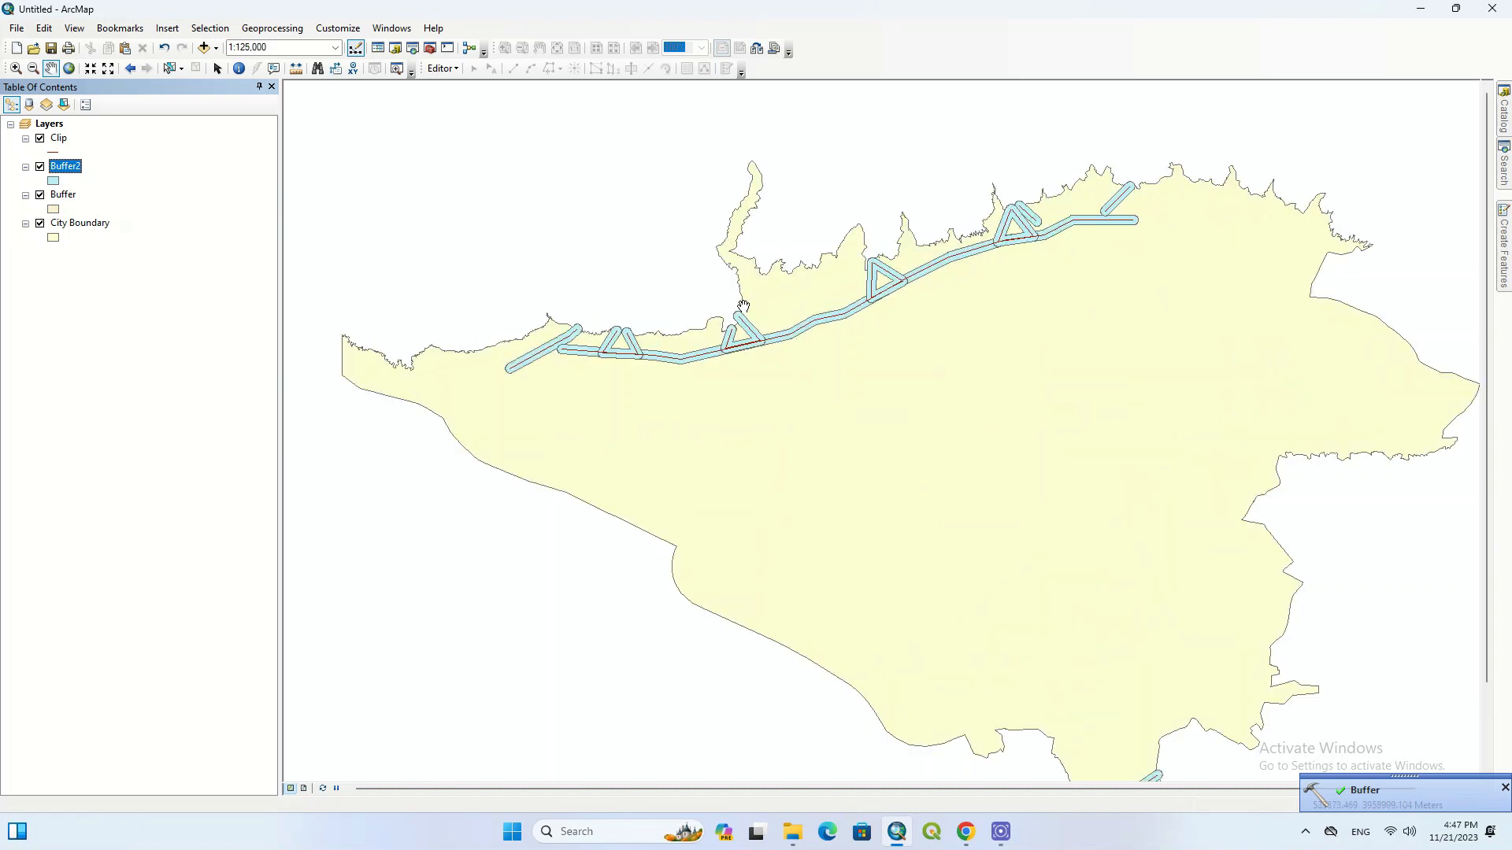
click(273, 28)
click(285, 45)
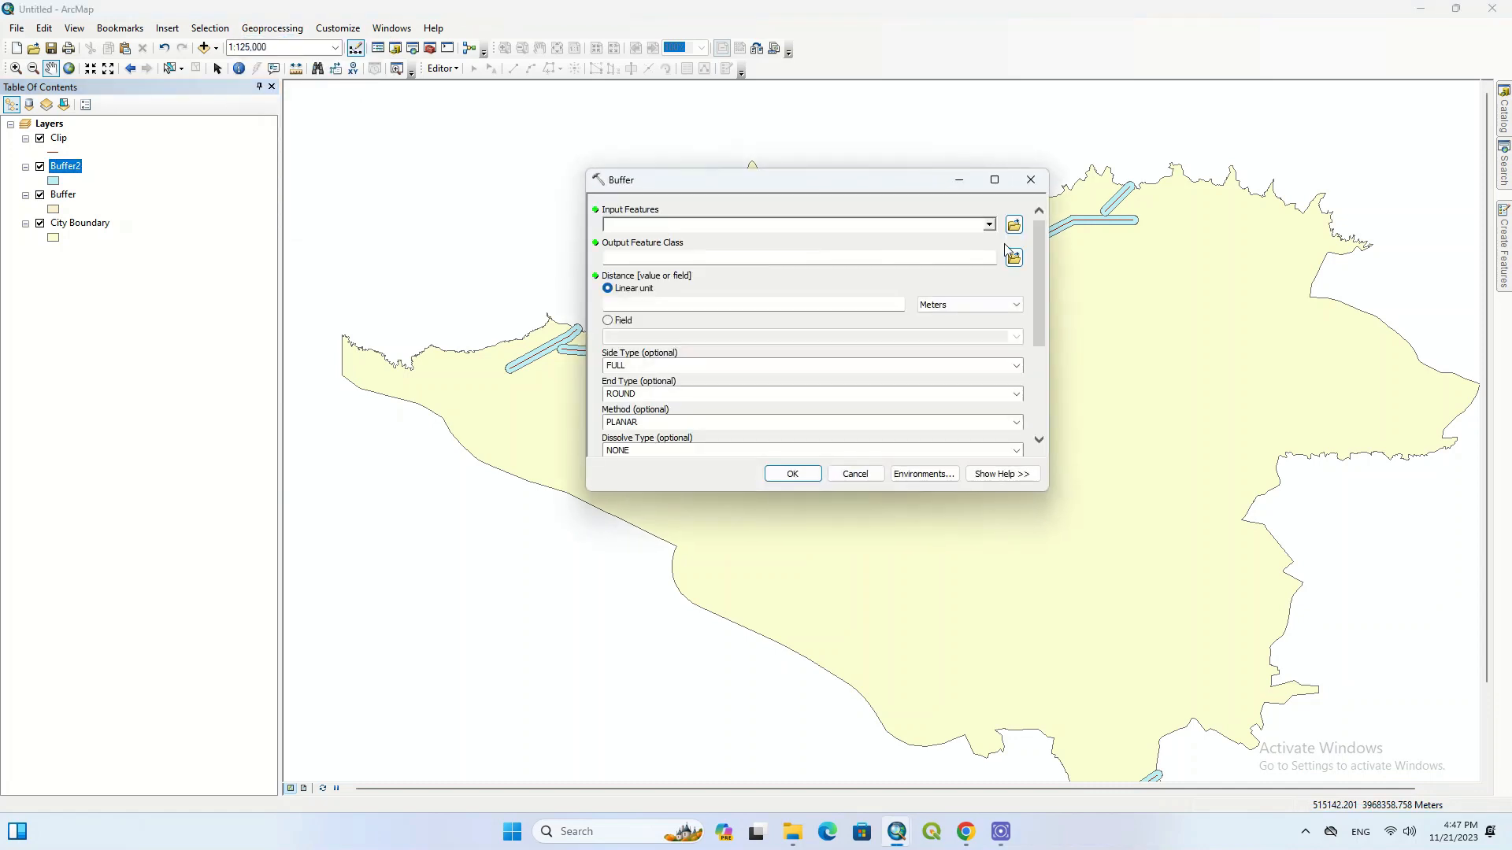
click(990, 225)
click(644, 239)
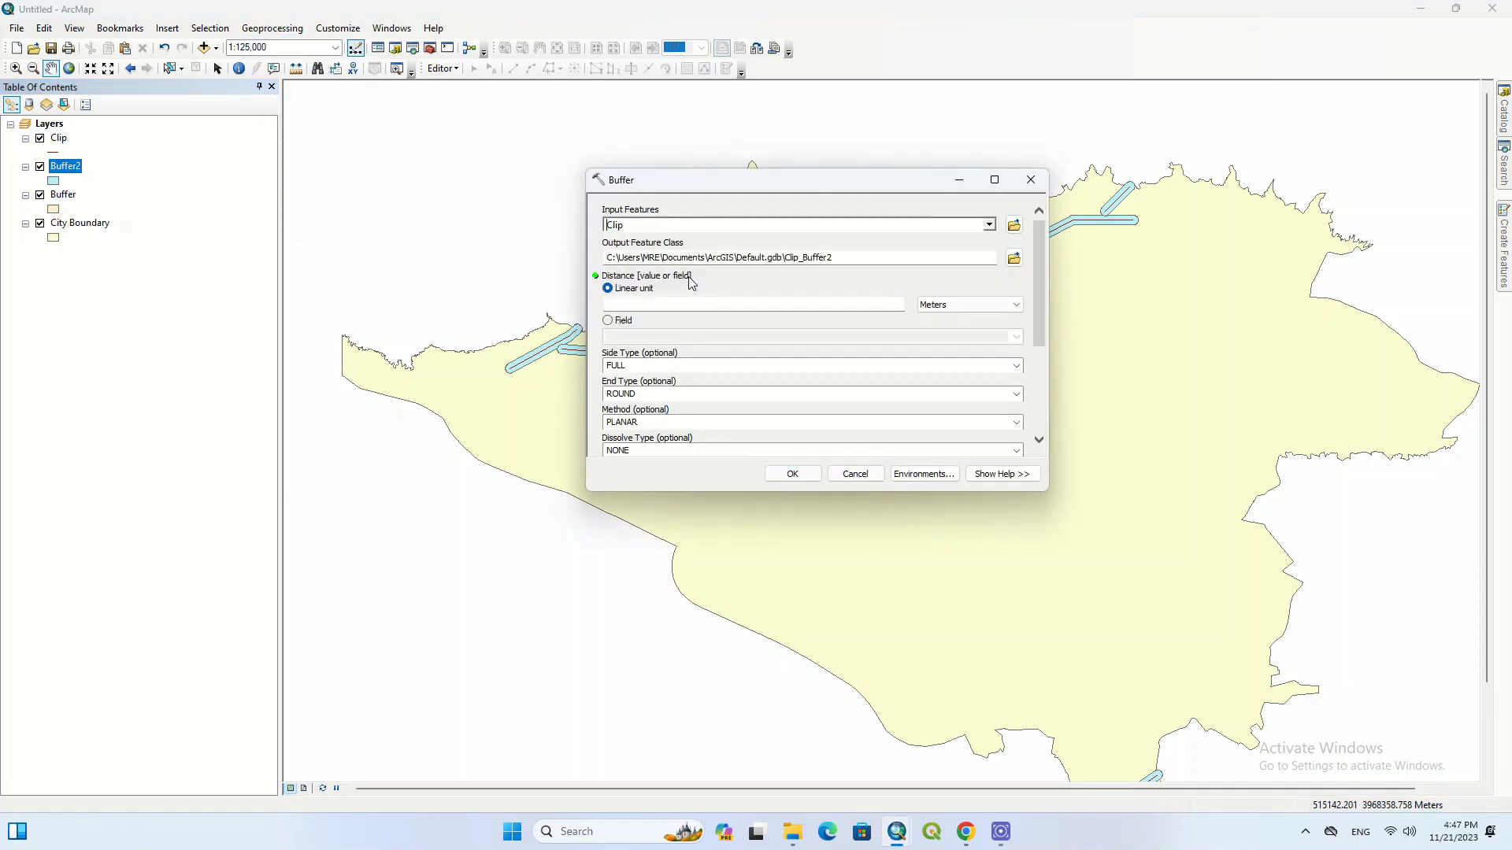
Save the third buffer's output feature class as Buffer3.shp in the SHP folder.
click(1014, 259)
click(669, 260)
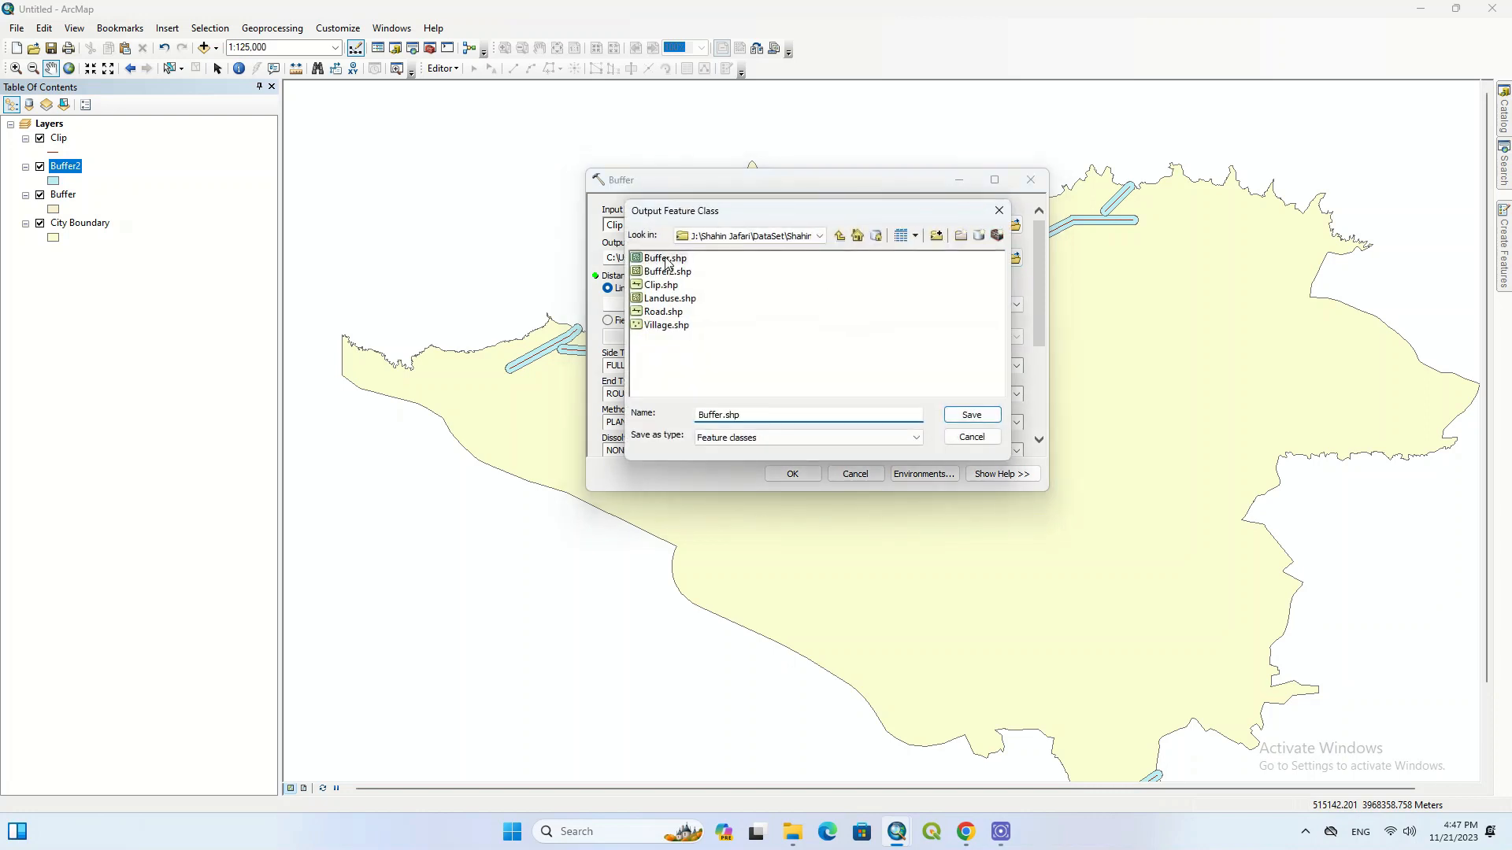
click(722, 415)
text(3)
click(971, 415)
Set the buffer distance to a linear unit of 1 kilometer and run the buffer.
click(792, 304)
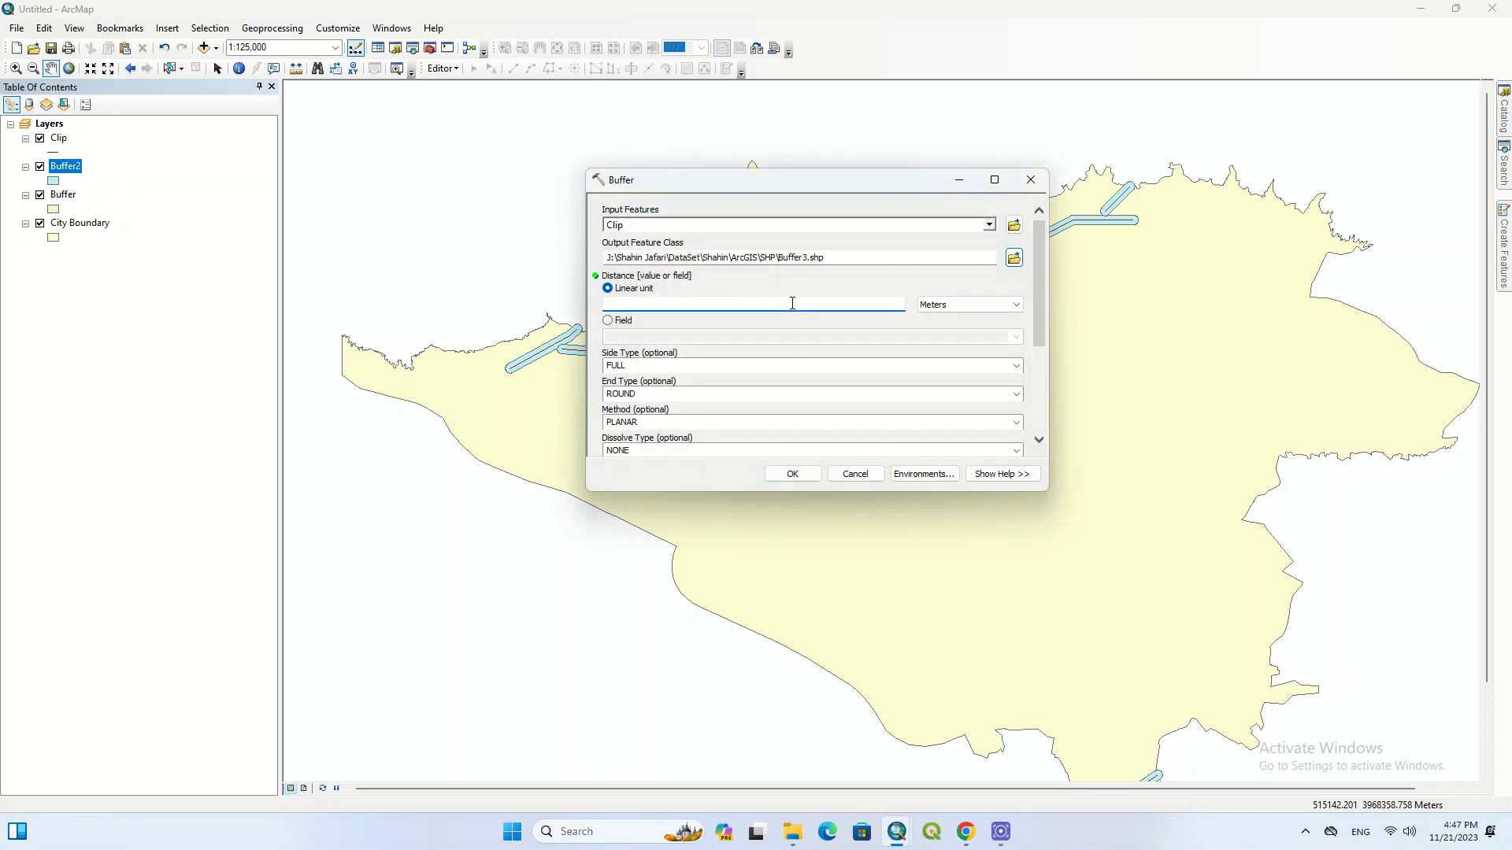
text(1)
click(945, 304)
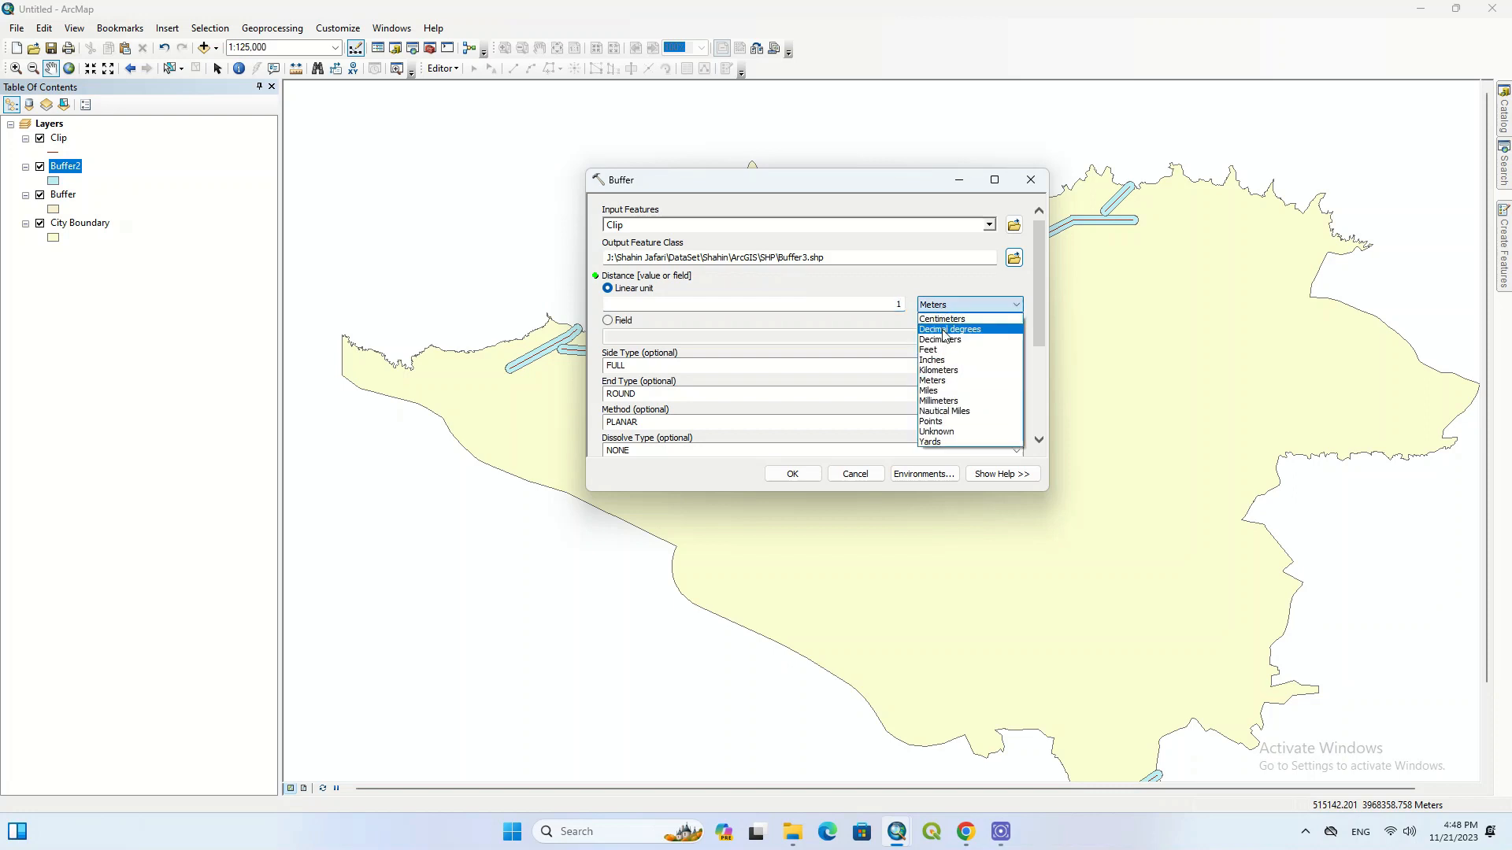
click(943, 370)
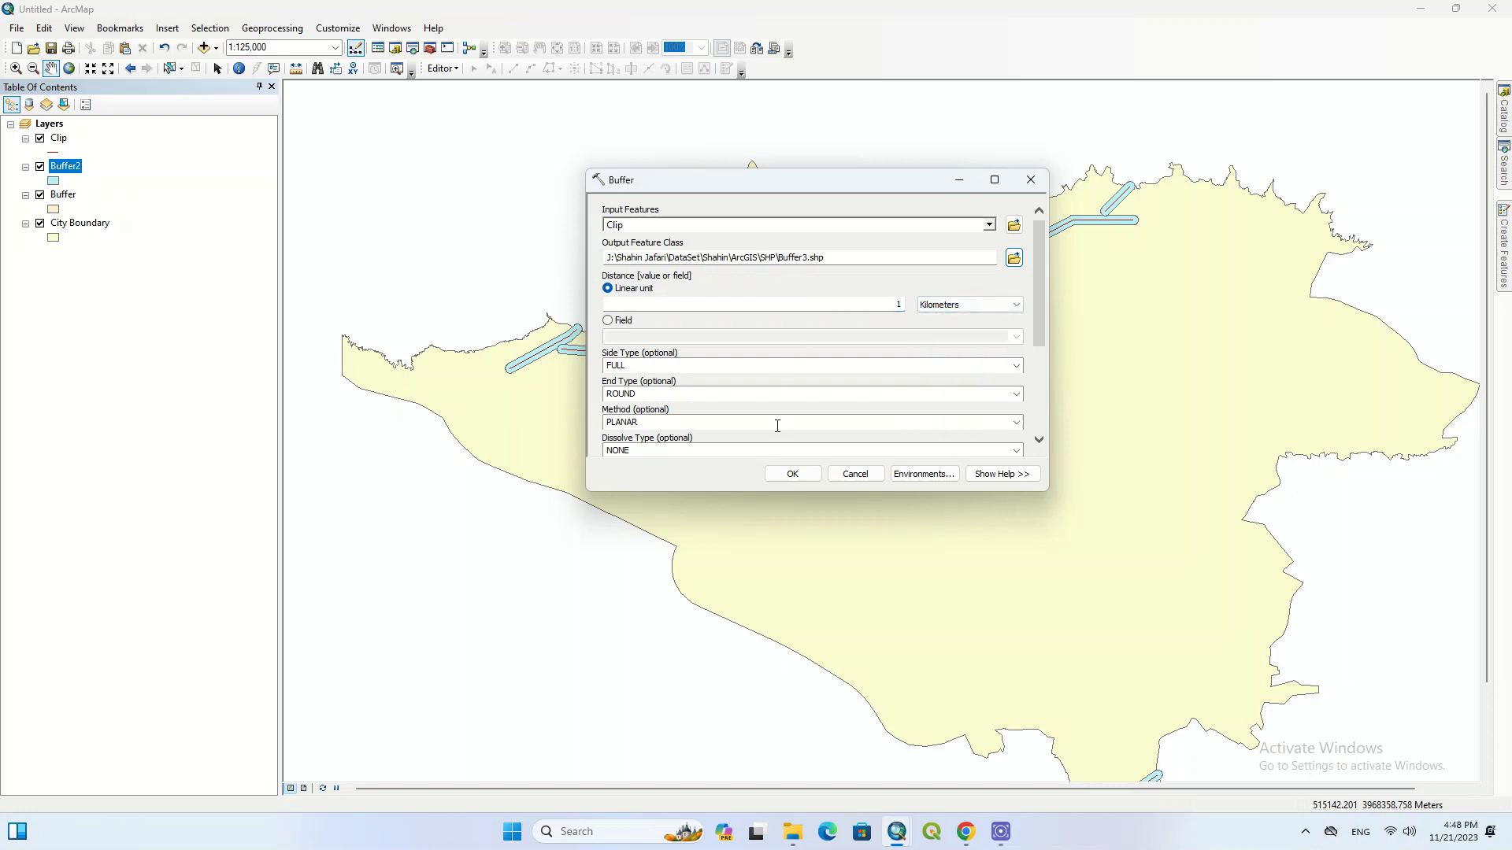
click(791, 475)
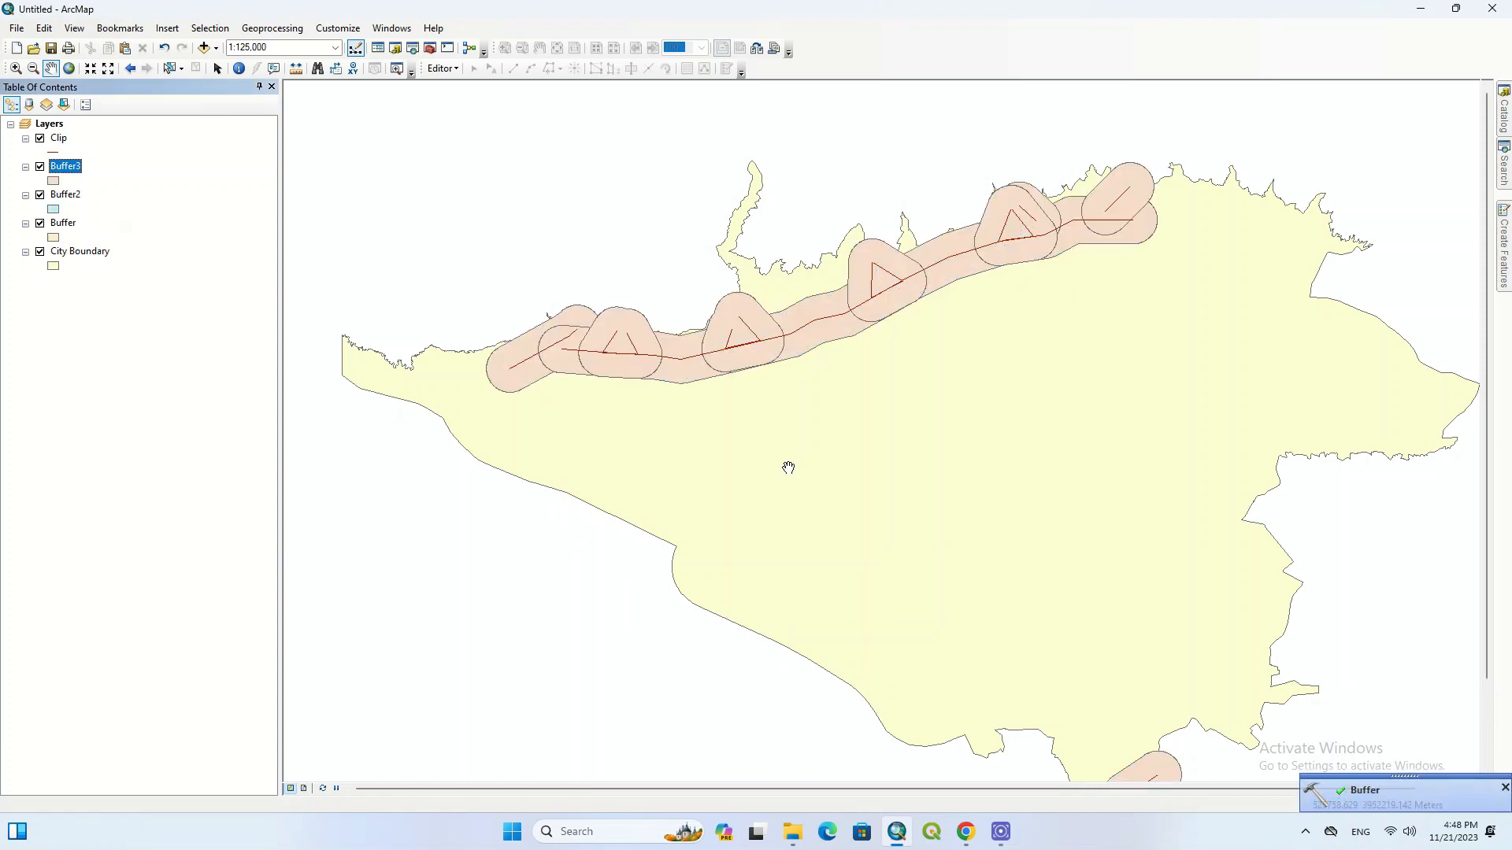
drag(905, 435, 884, 370)
scroll(844, 386, up, 1)
scroll(844, 385, up, 1)
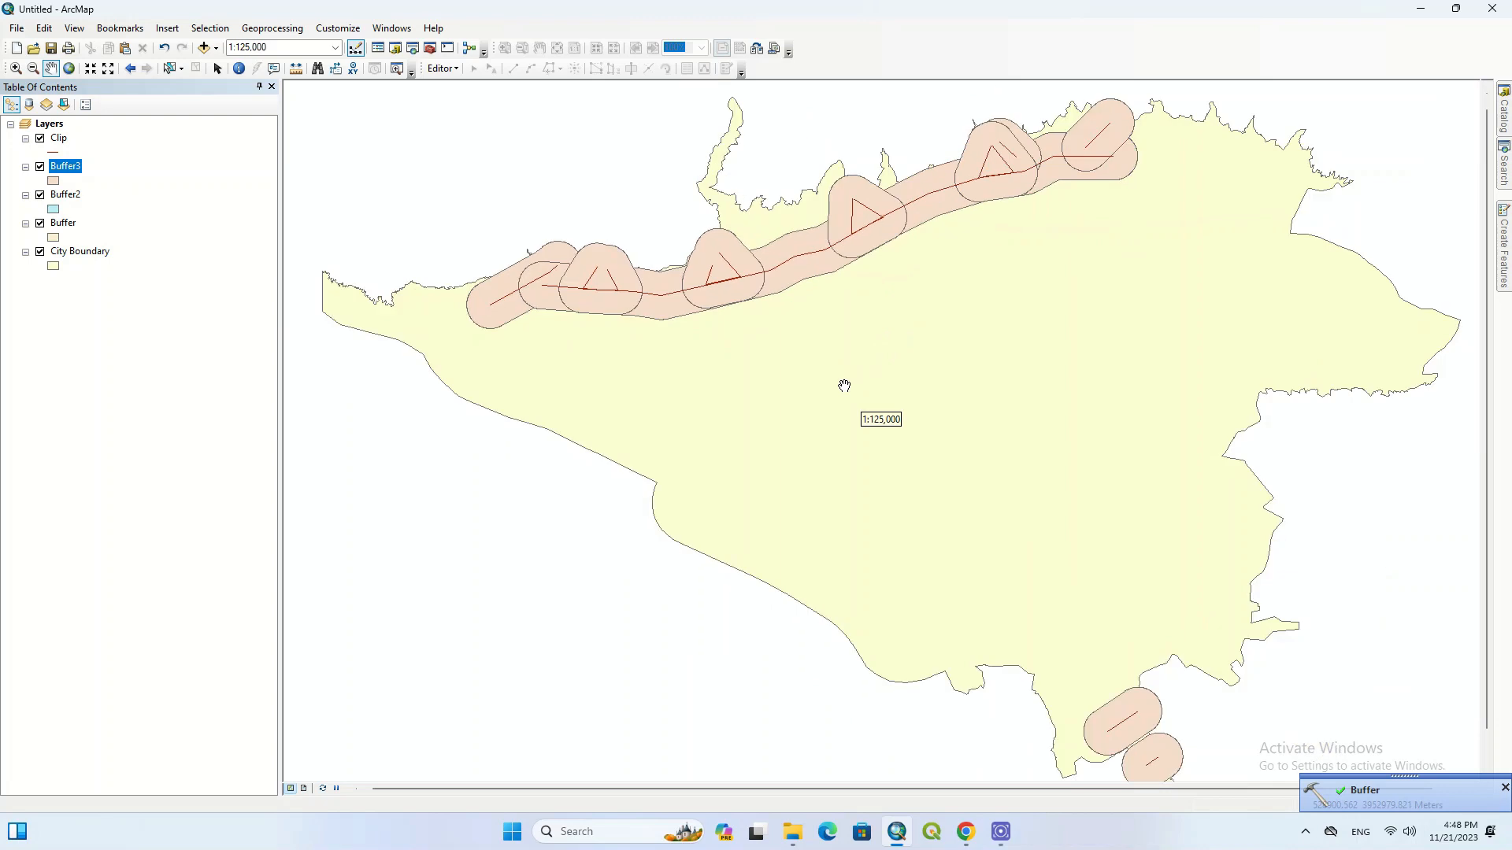
scroll(877, 388, up, 1)
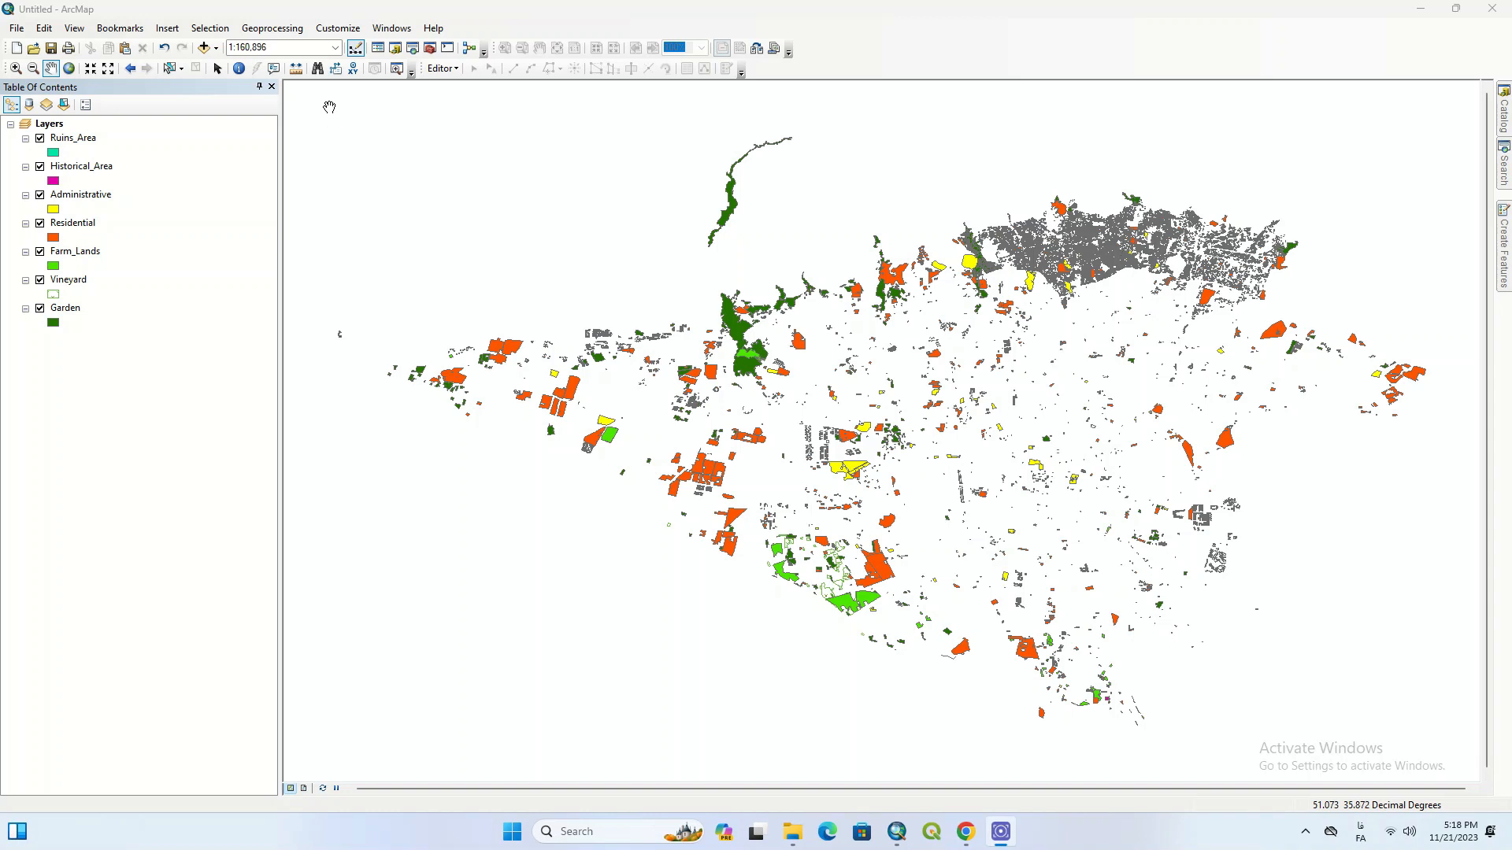
Open the Merge tool and add Garden, Farm_Lands, Residential and Administrative as the input datasets.
click(293, 36)
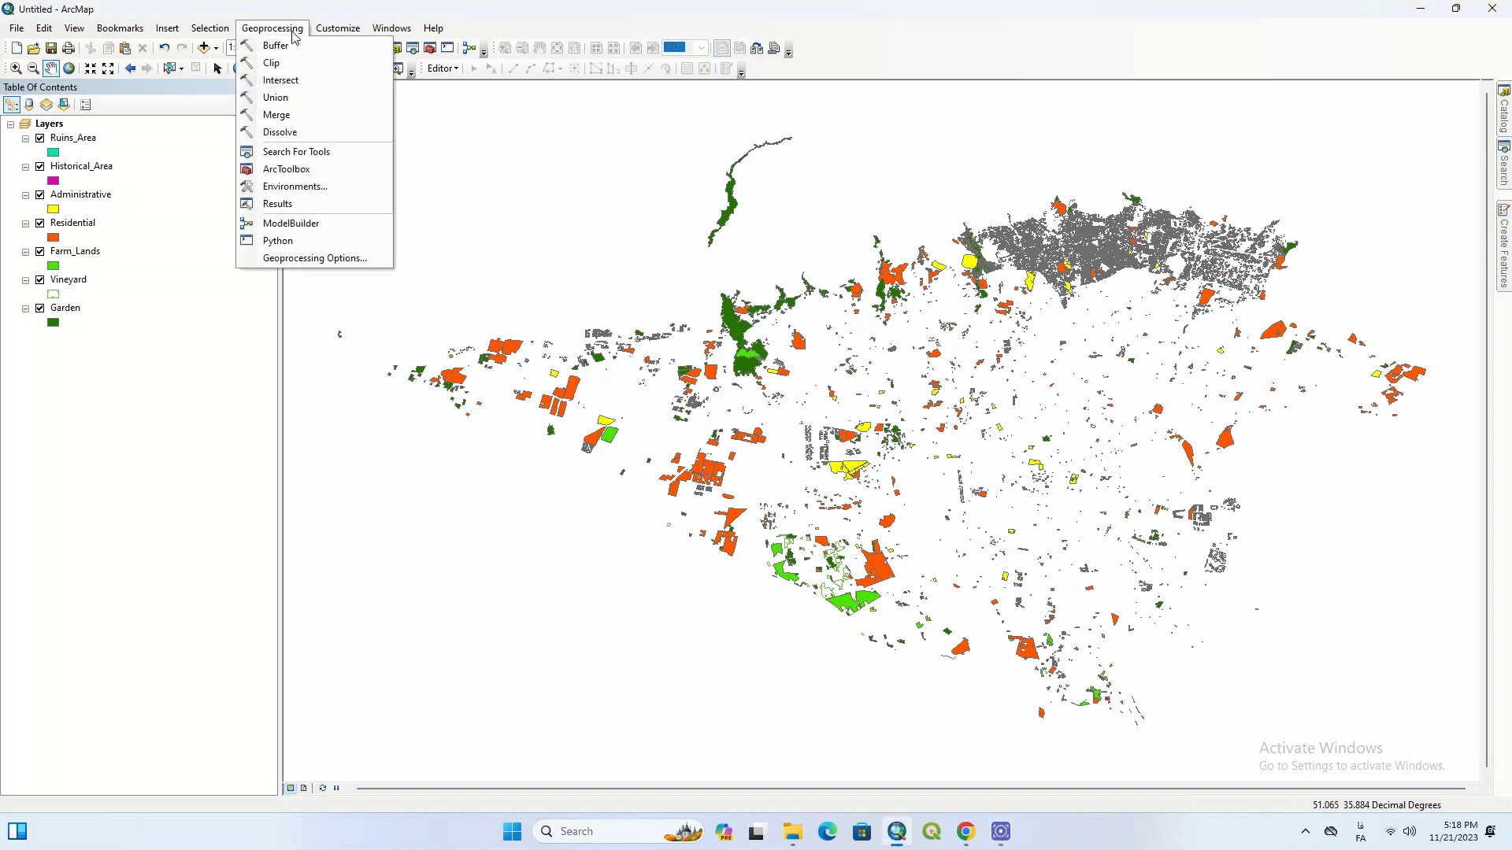
click(351, 114)
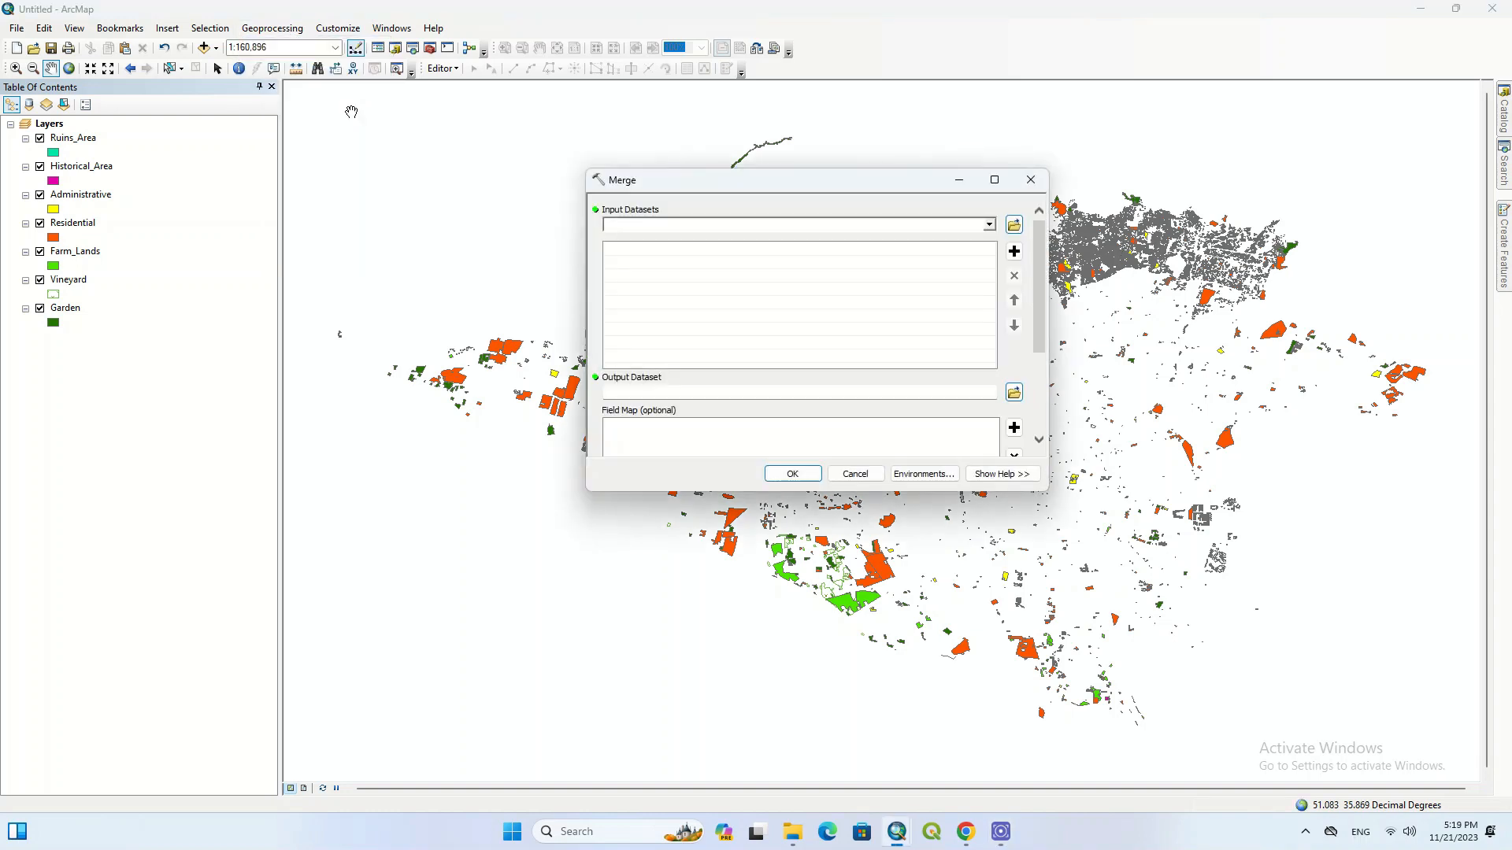
click(988, 225)
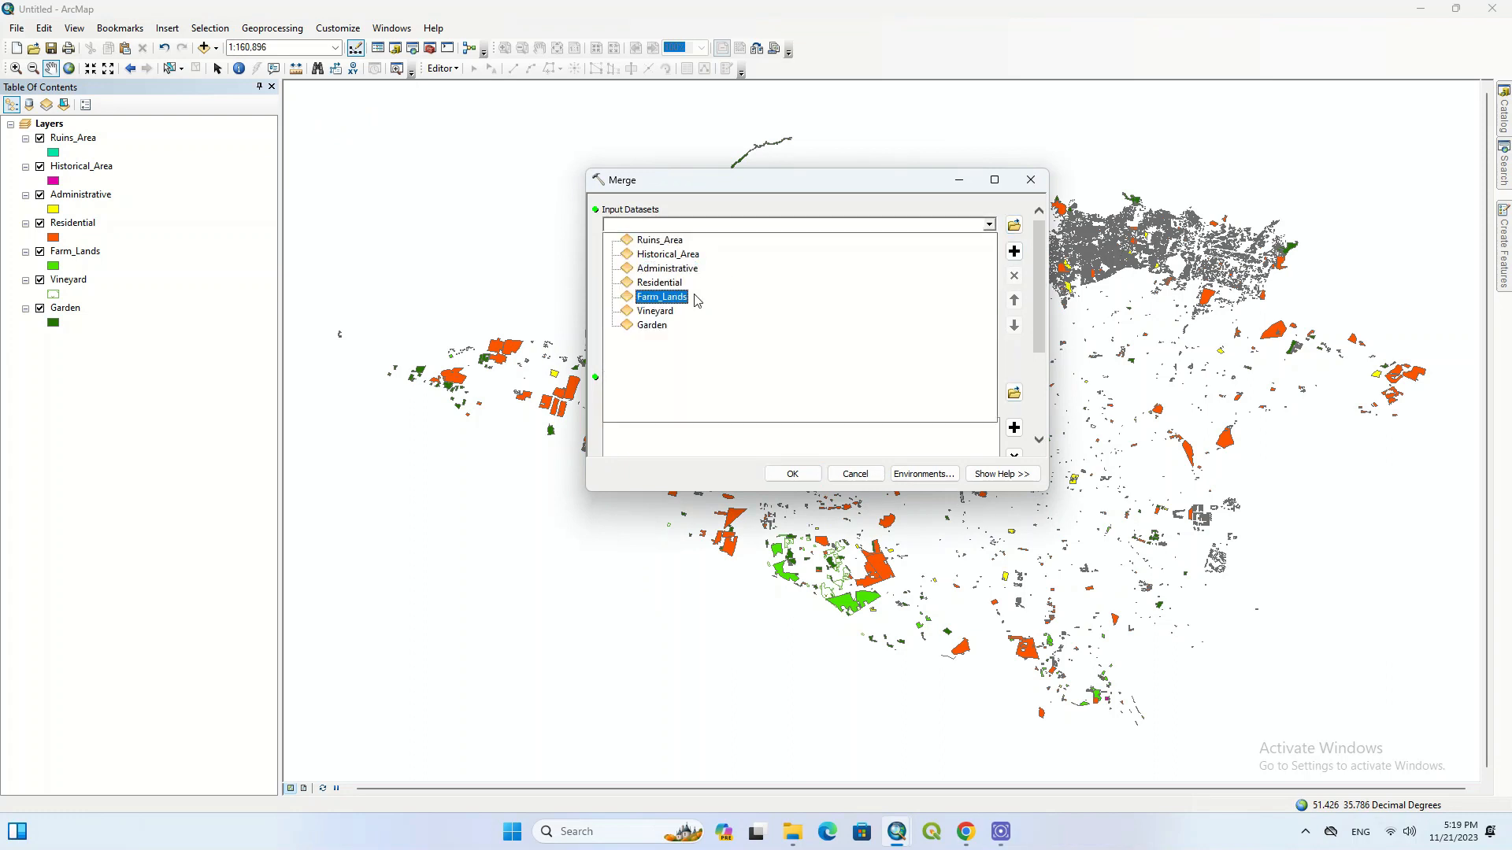
click(652, 325)
click(989, 225)
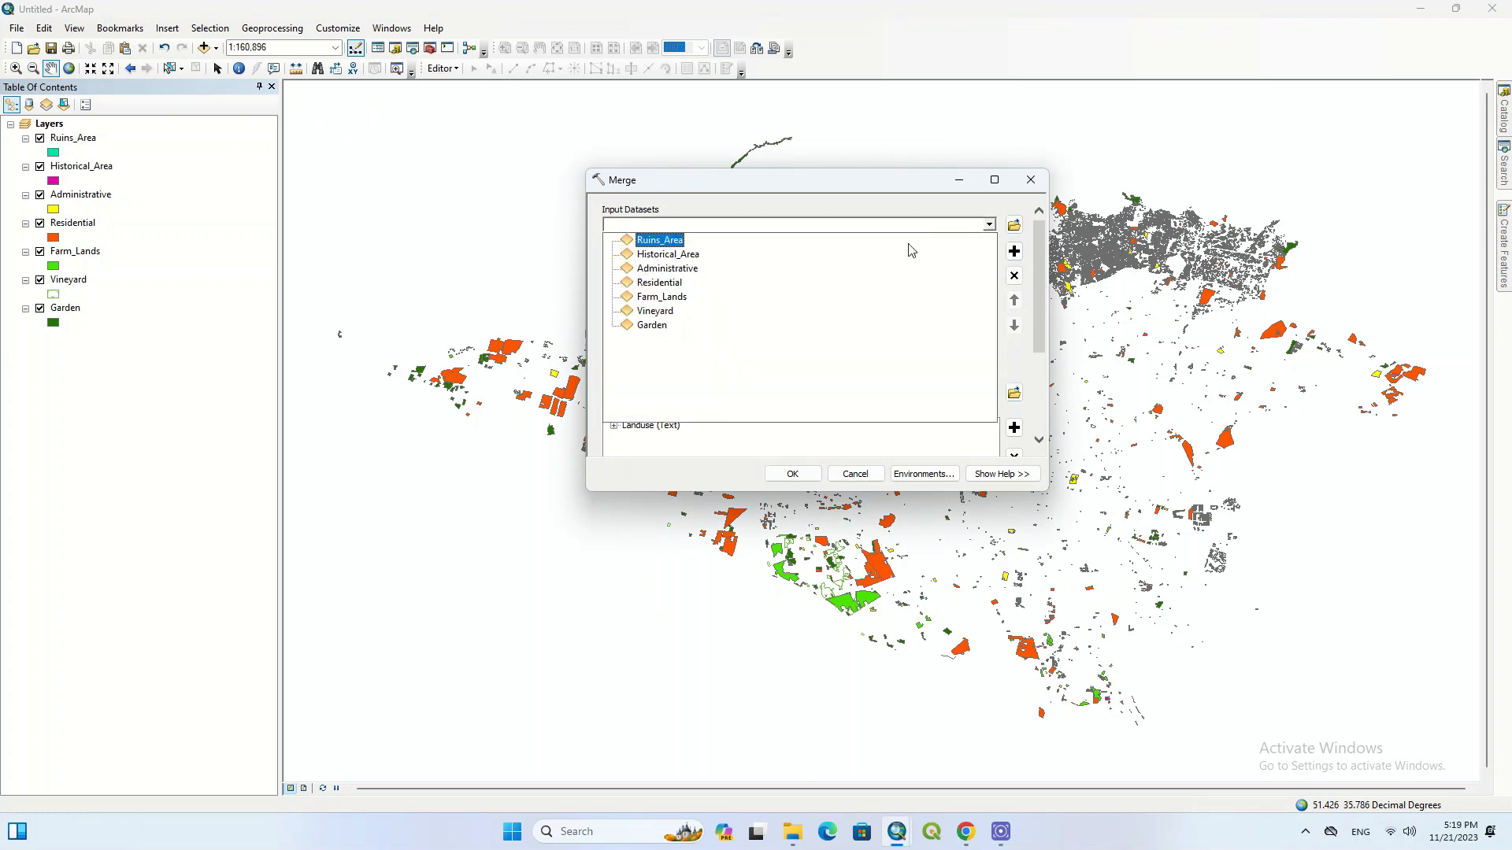
click(760, 297)
click(989, 226)
click(787, 281)
click(994, 226)
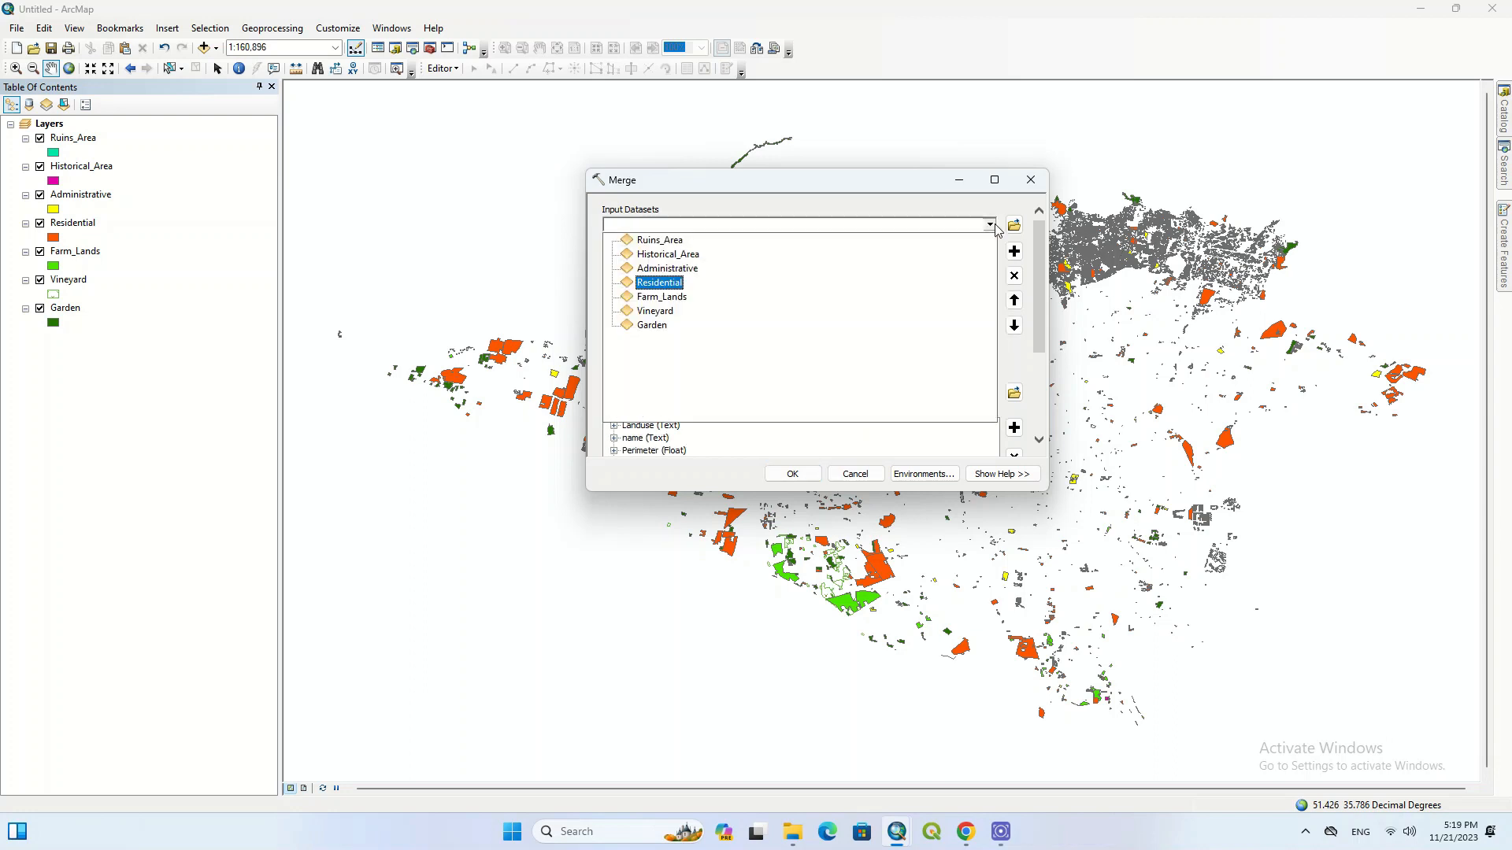
click(817, 268)
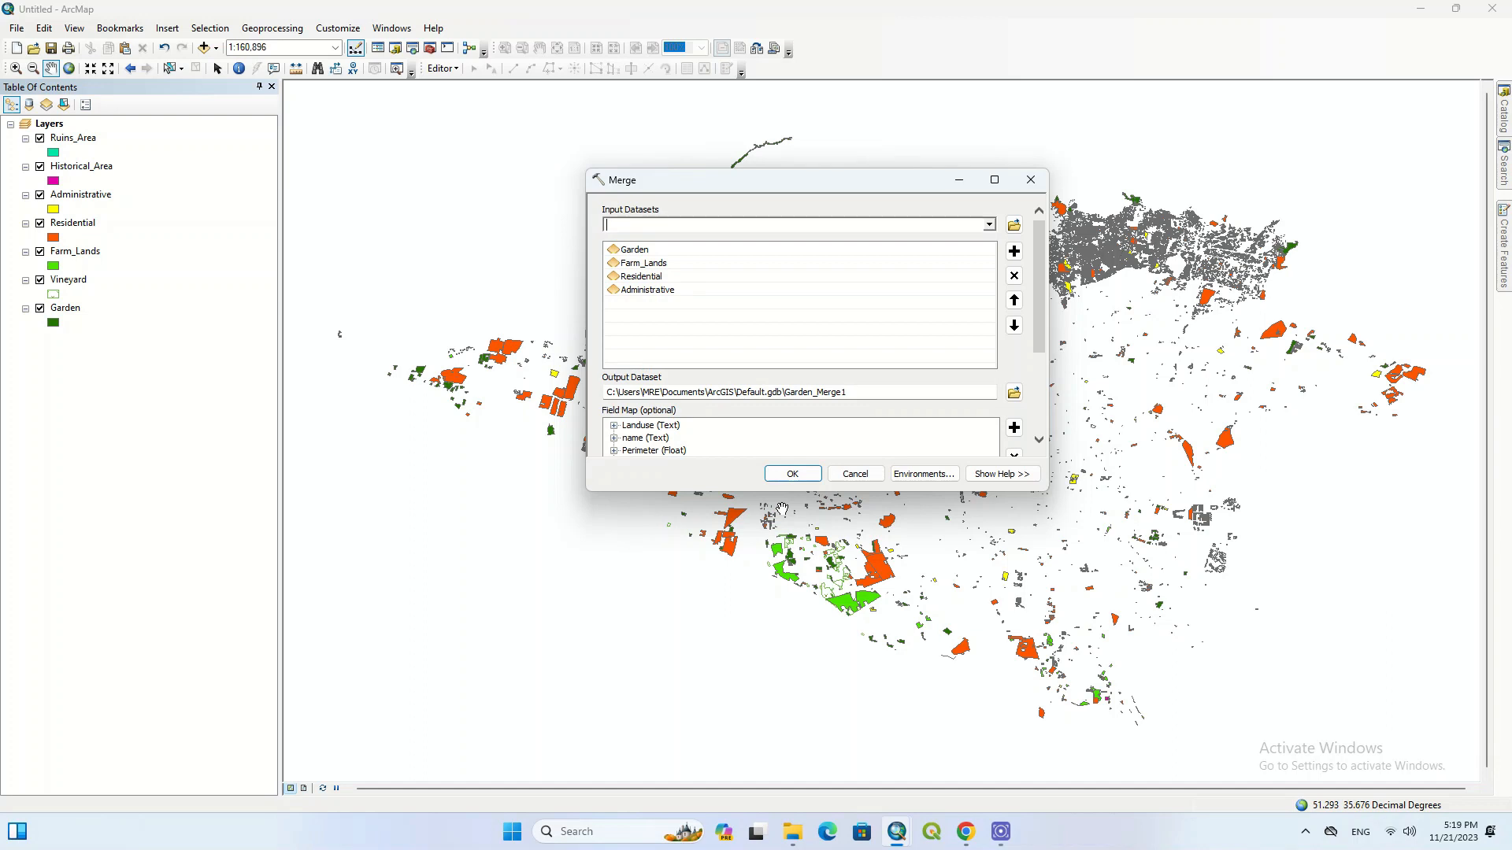
Save the merge output as Merge2.shp in the SHP folder and run the merge.
click(1014, 392)
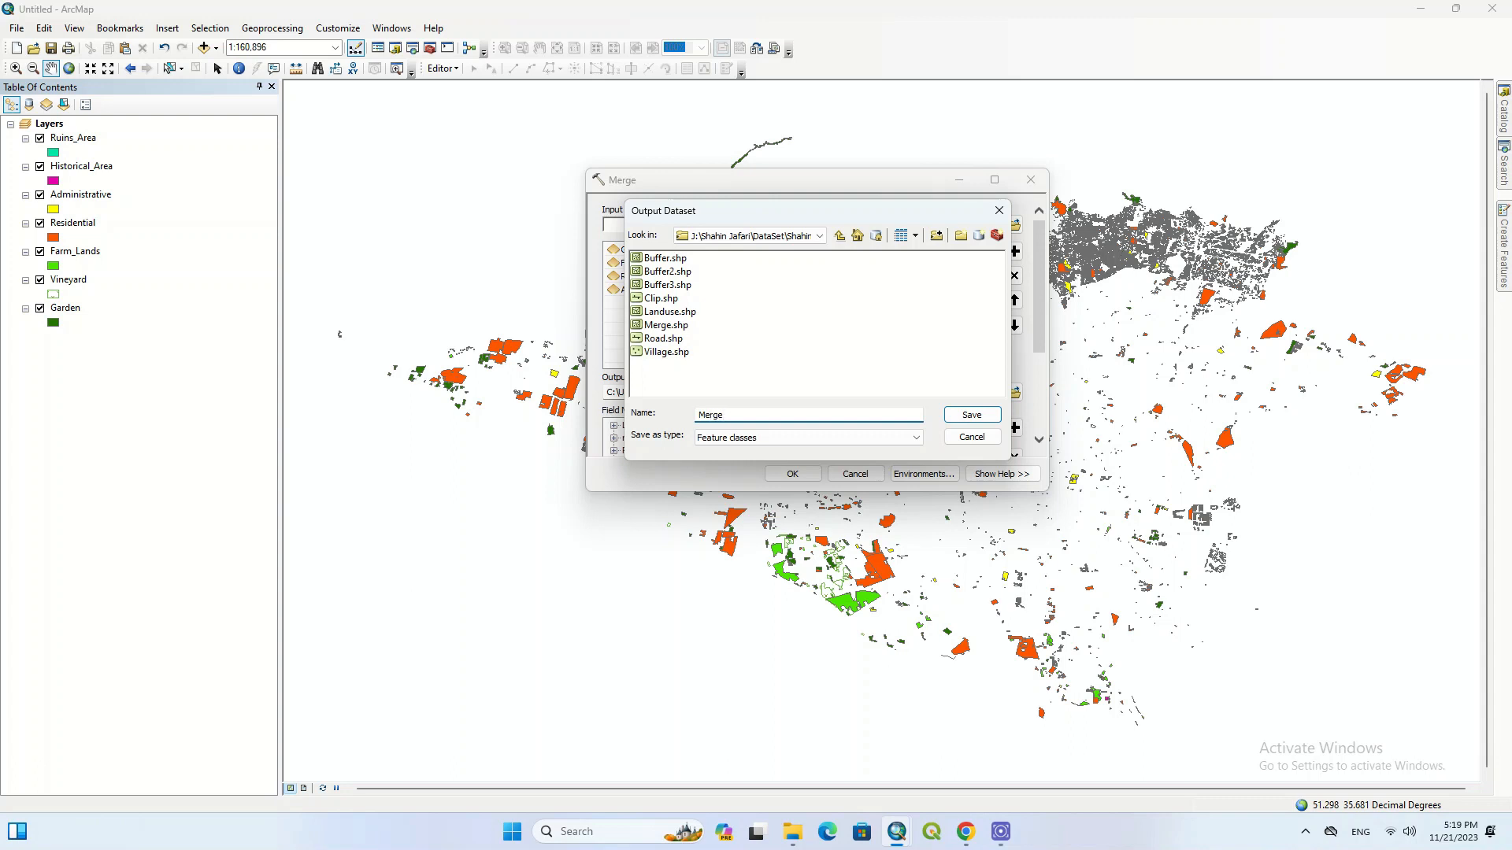
text(Merge2)
key(Return)
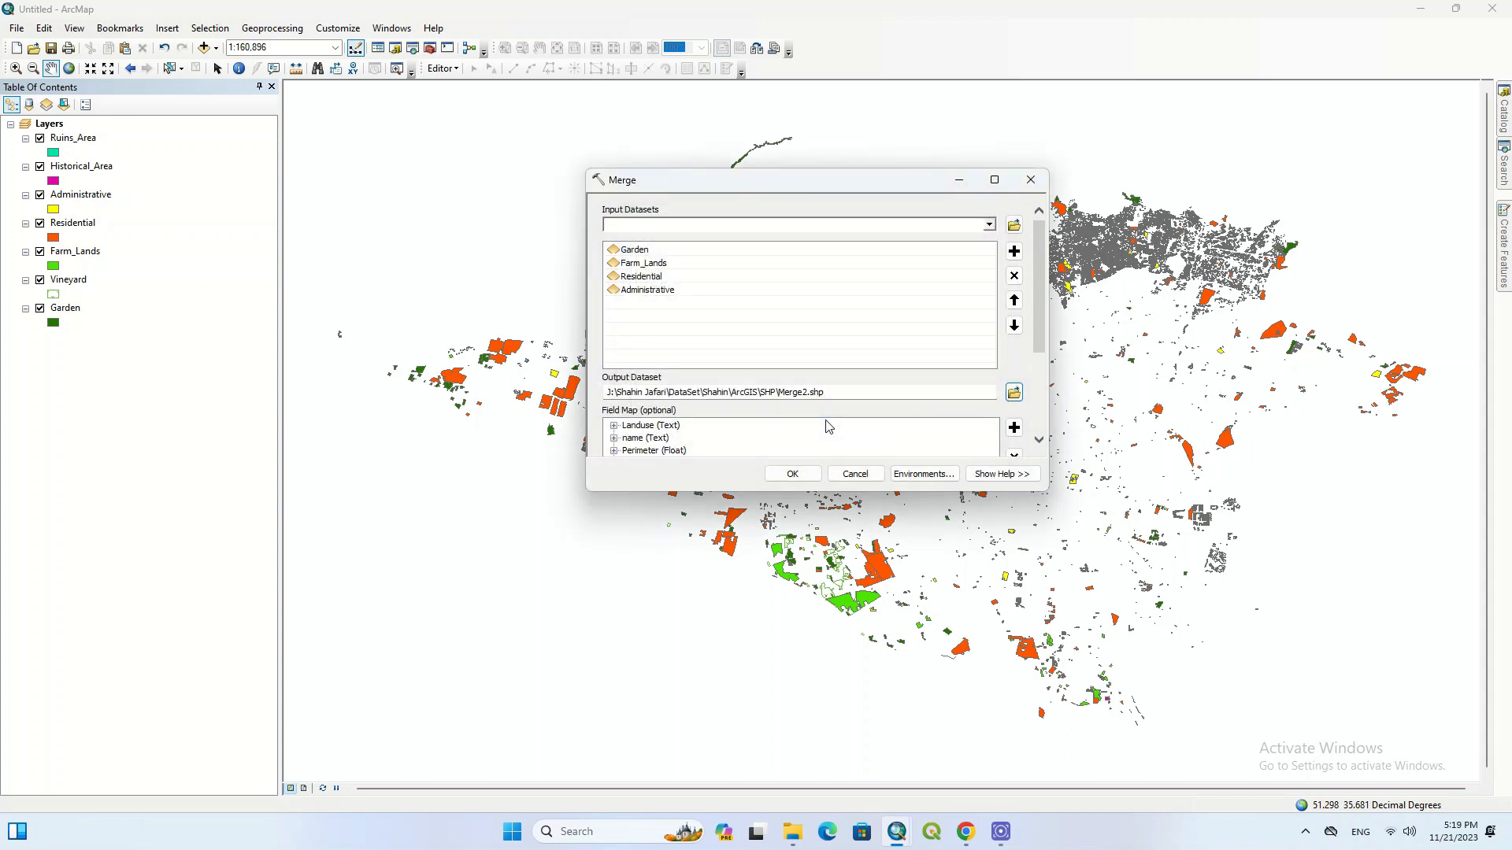
click(793, 473)
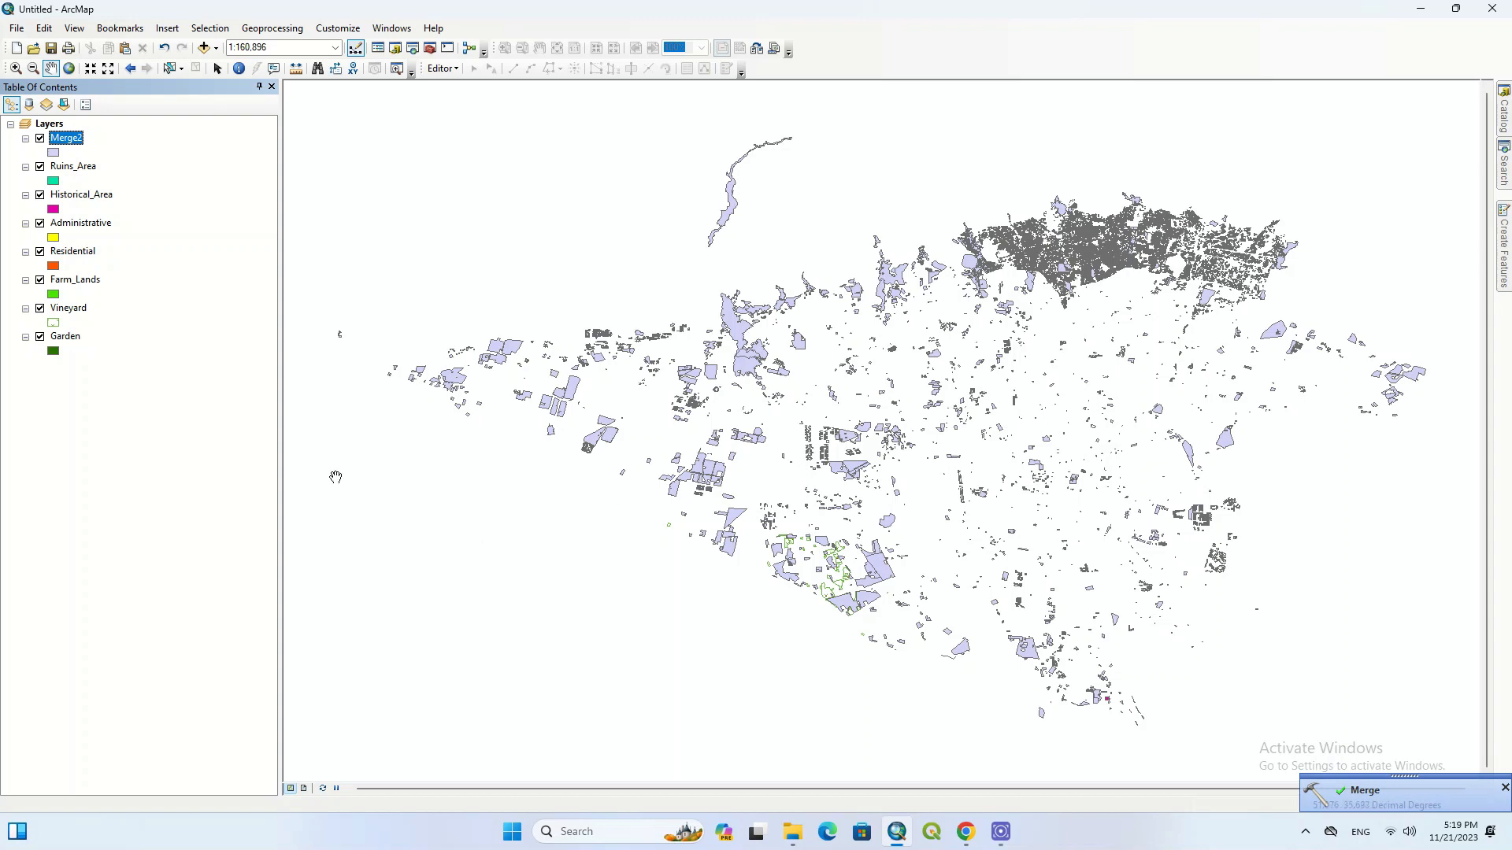
Hide all the land-use source layers from Garden up to Ruins_Area, leaving only Merge2 displayed.
ctrl+click(49, 337)
click(40, 337)
click(41, 309)
click(40, 280)
click(40, 251)
click(41, 223)
click(40, 195)
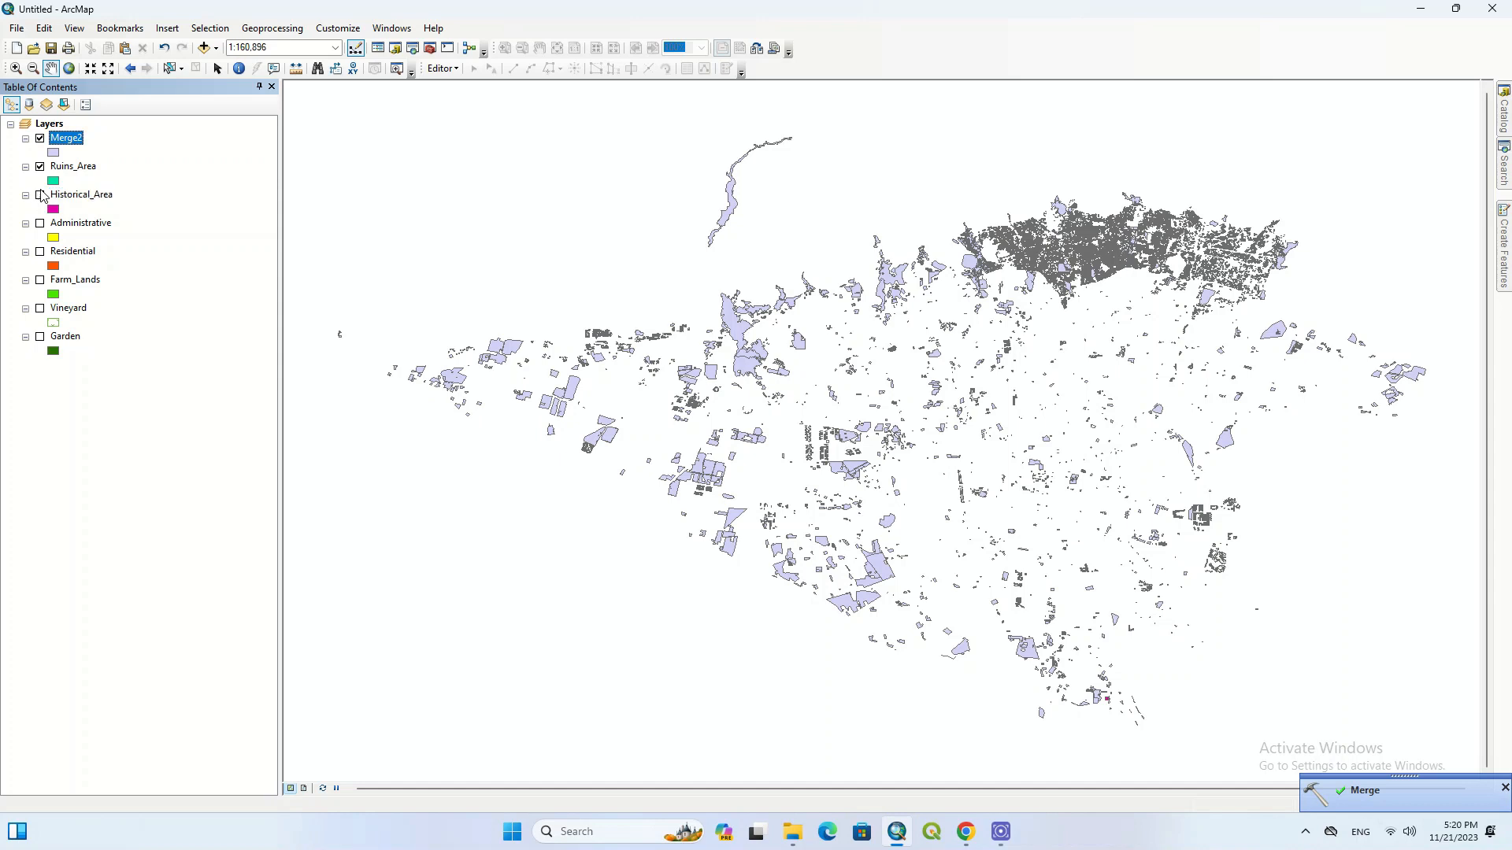
click(40, 166)
click(40, 138)
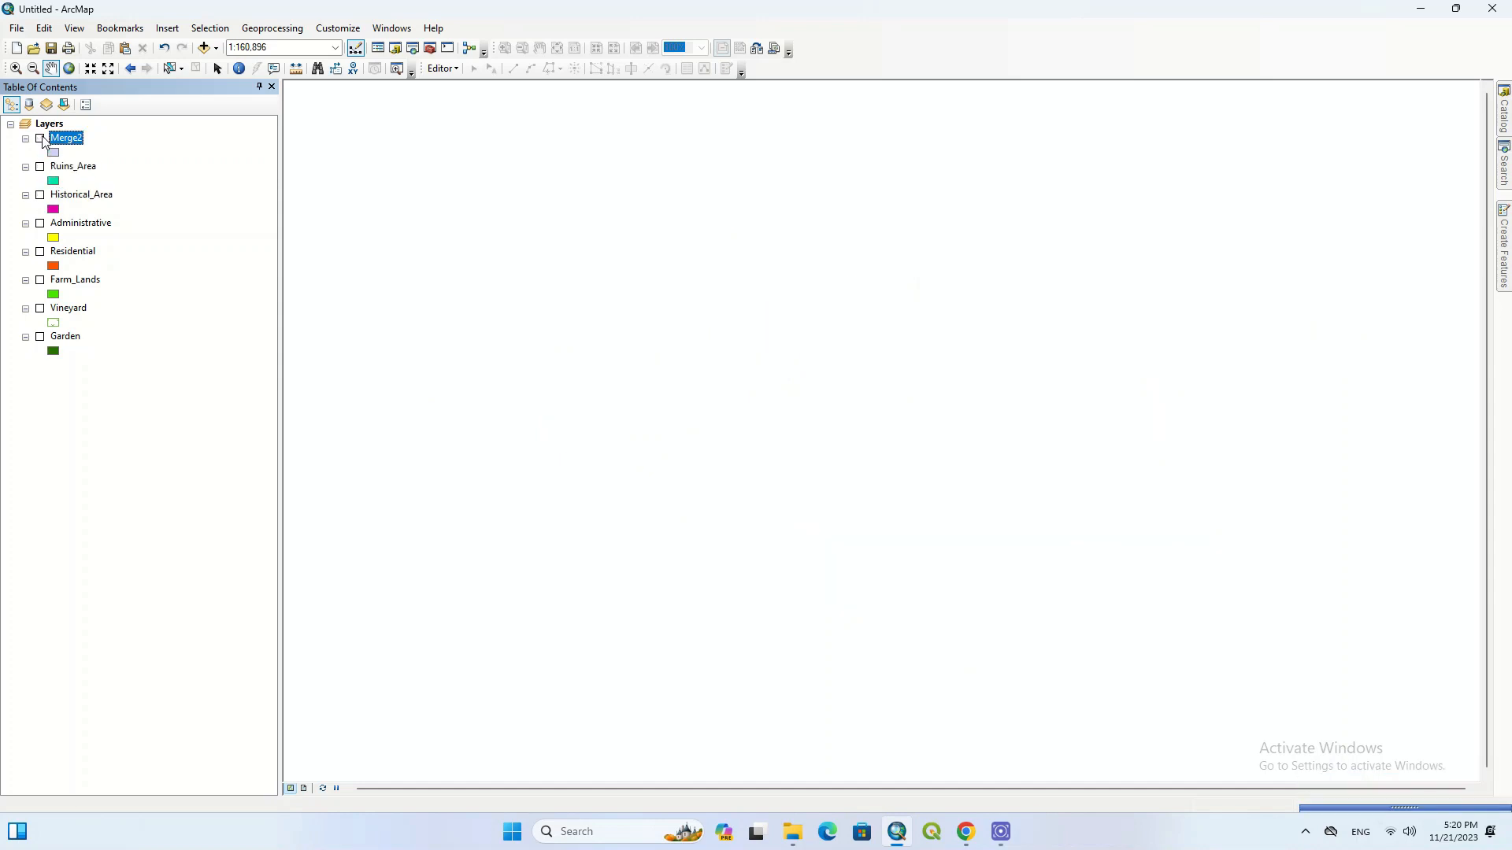
click(40, 138)
click(41, 138)
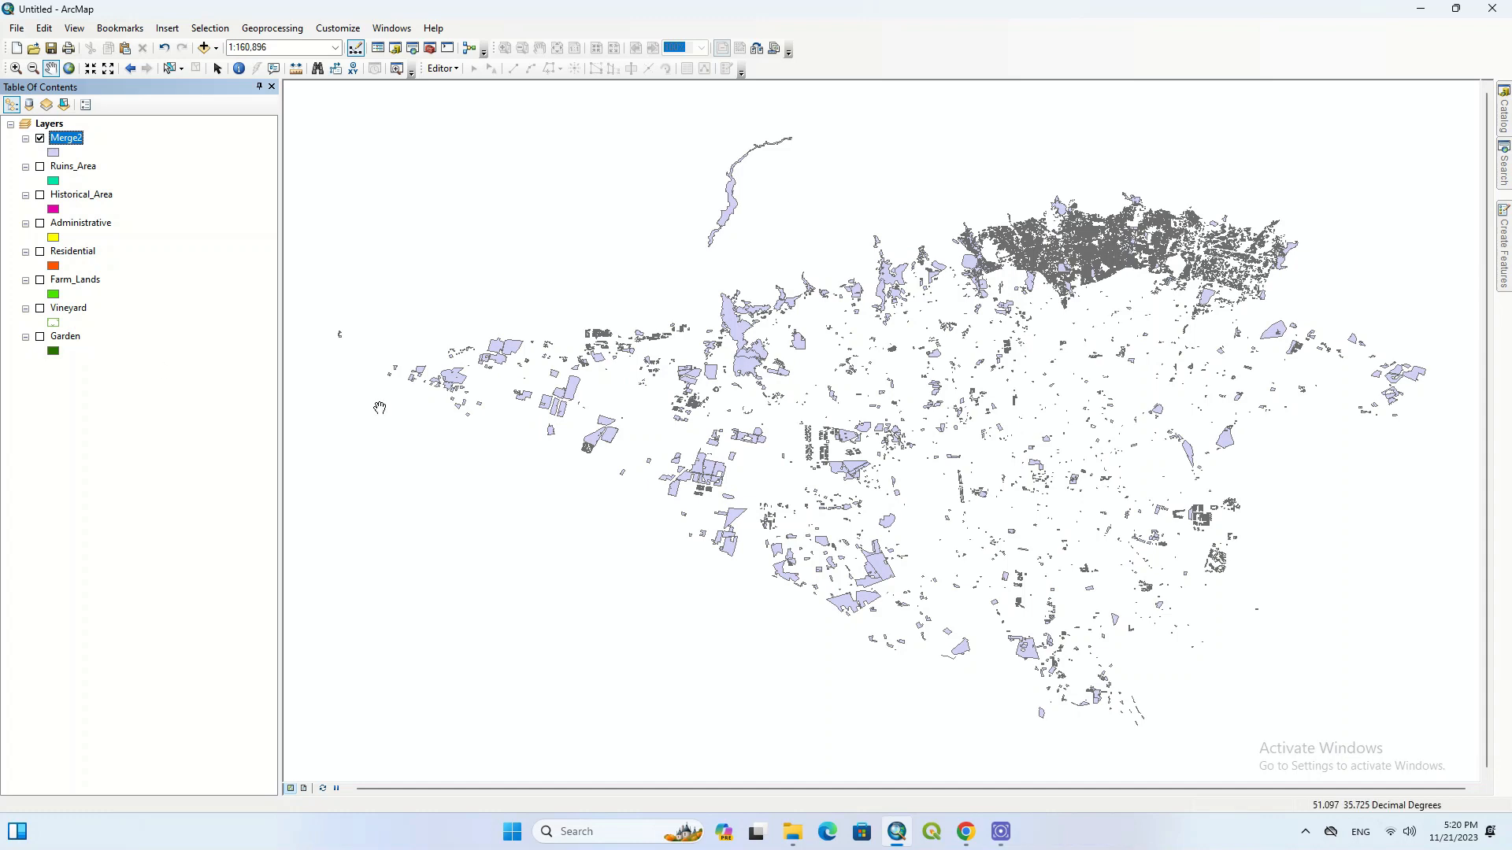
Open the attribute table of Merge2 and look through its merged records.
right_click(73, 140)
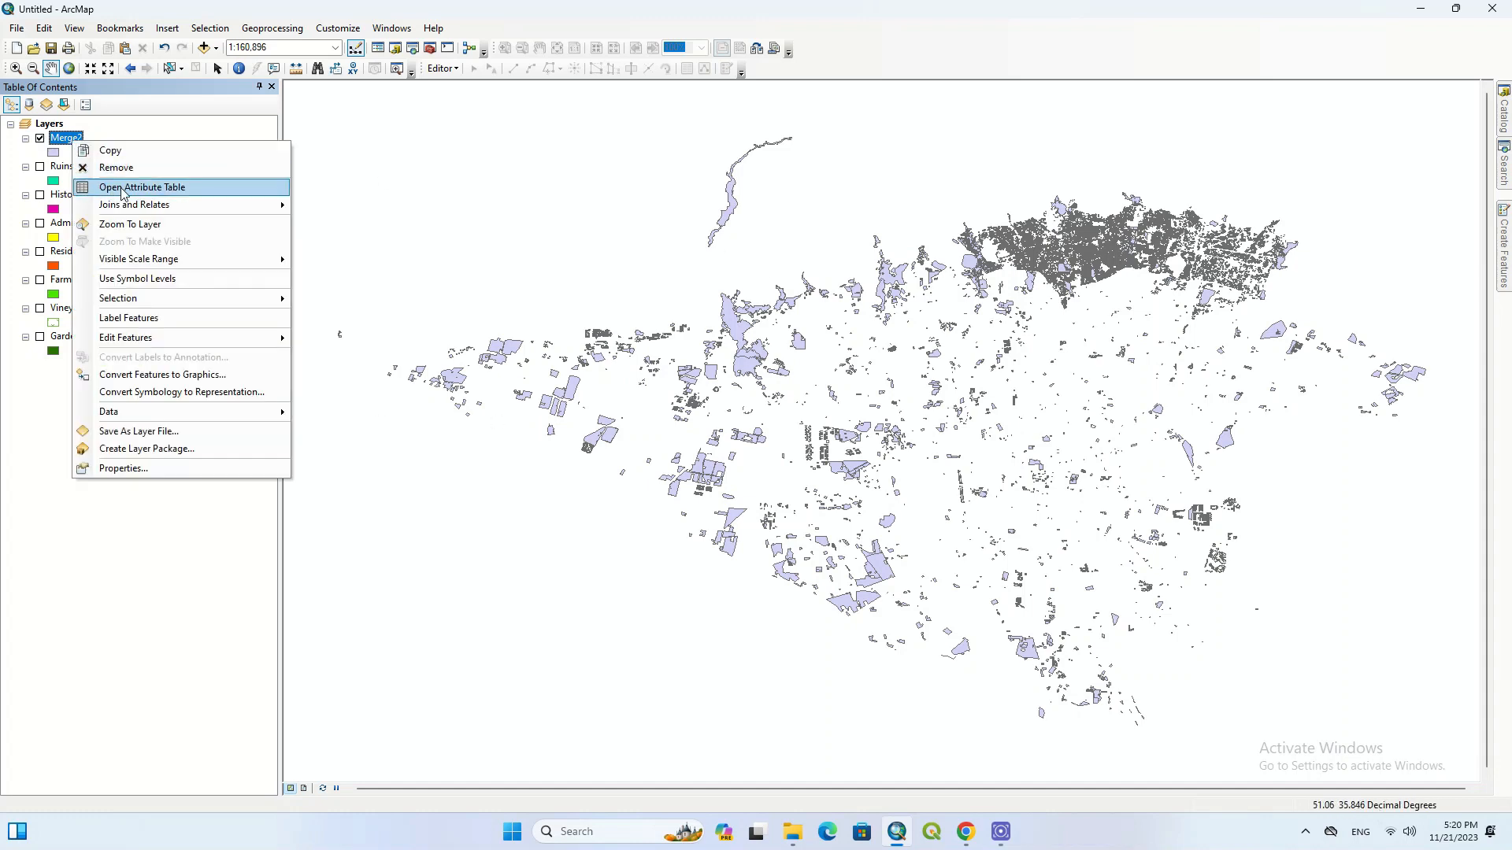
click(110, 187)
scroll(608, 334, down, 16)
mouse_move(696, 192)
mouse_down()
mouse_move(709, 393)
mouse_move(695, 170)
mouse_up()
click(697, 118)
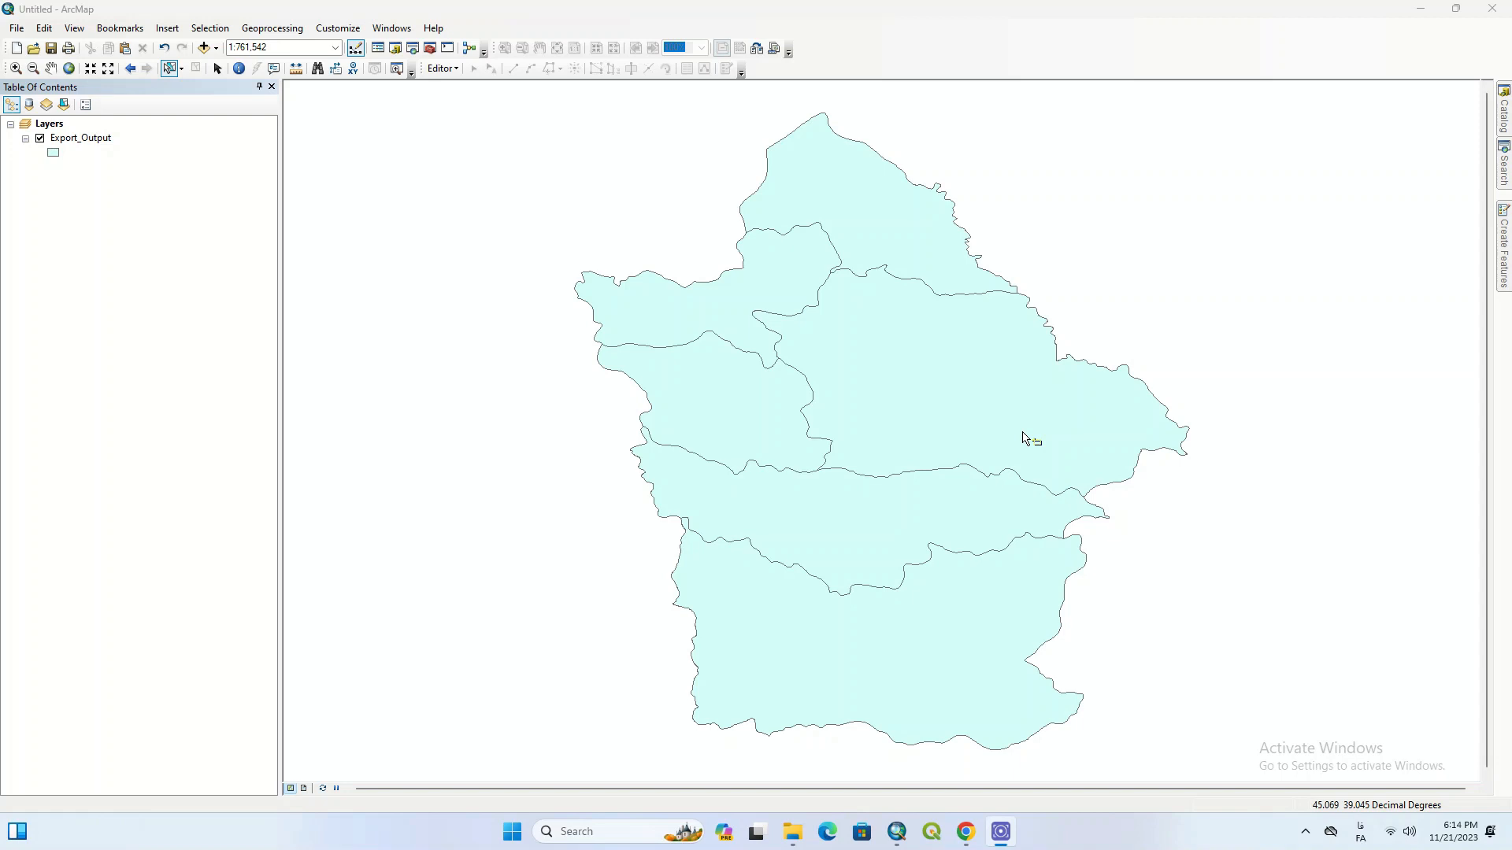
Open the Dissolve tool and set Export_Output as the input features.
click(253, 31)
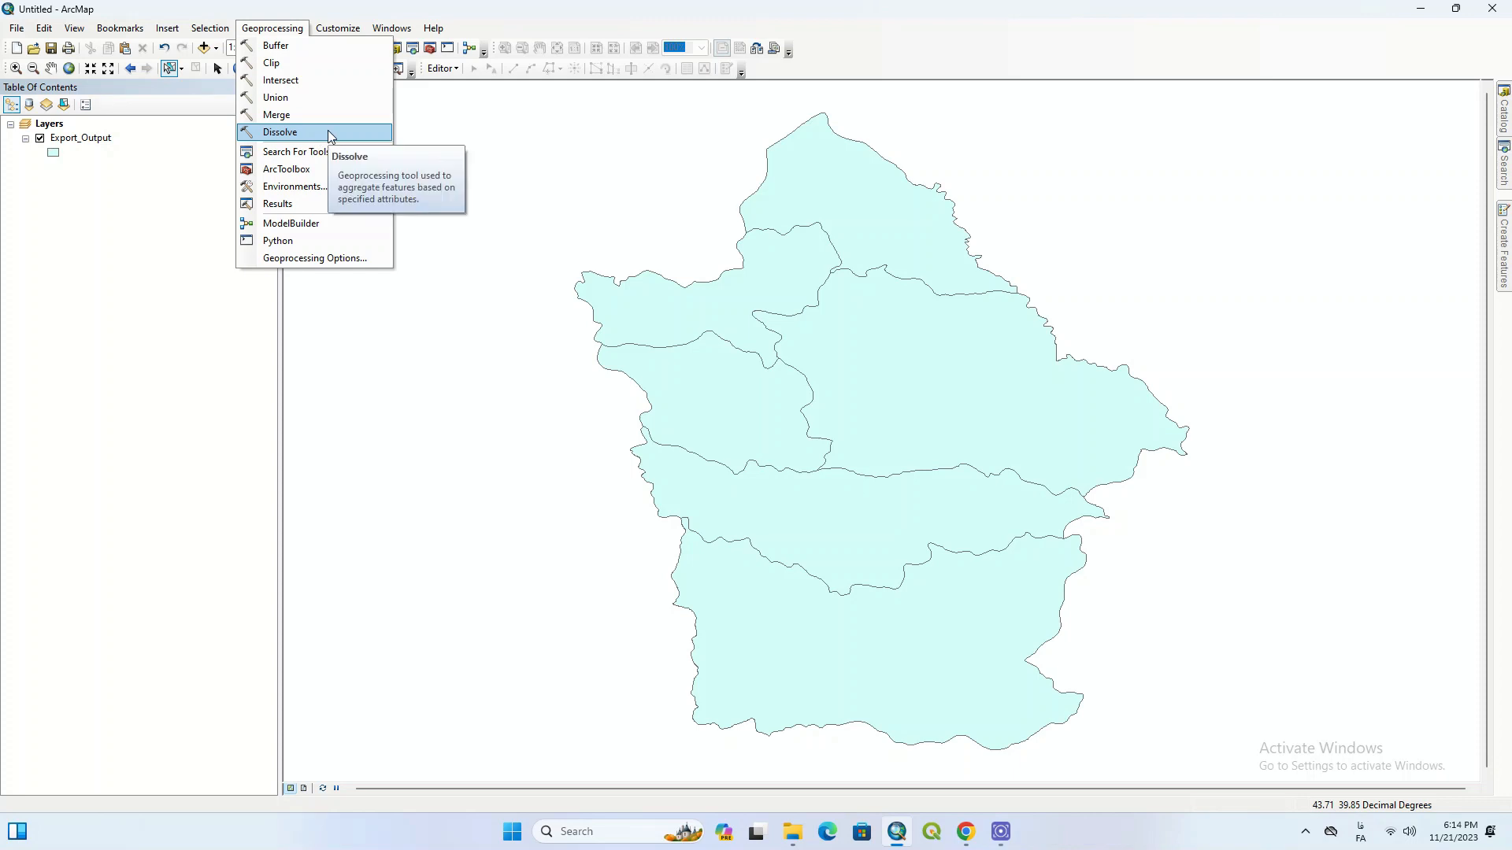
click(328, 132)
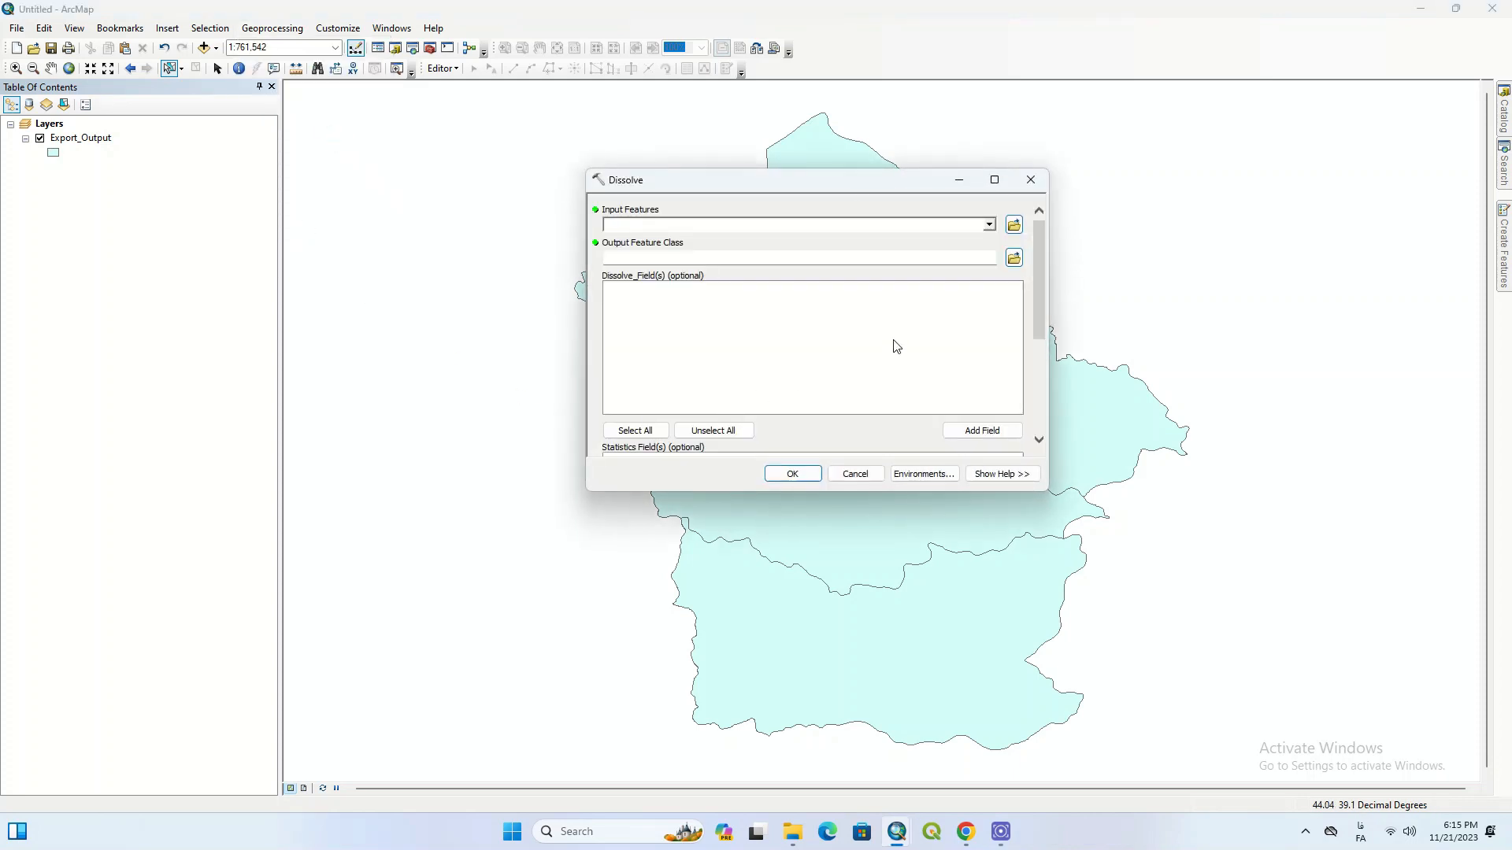
click(989, 225)
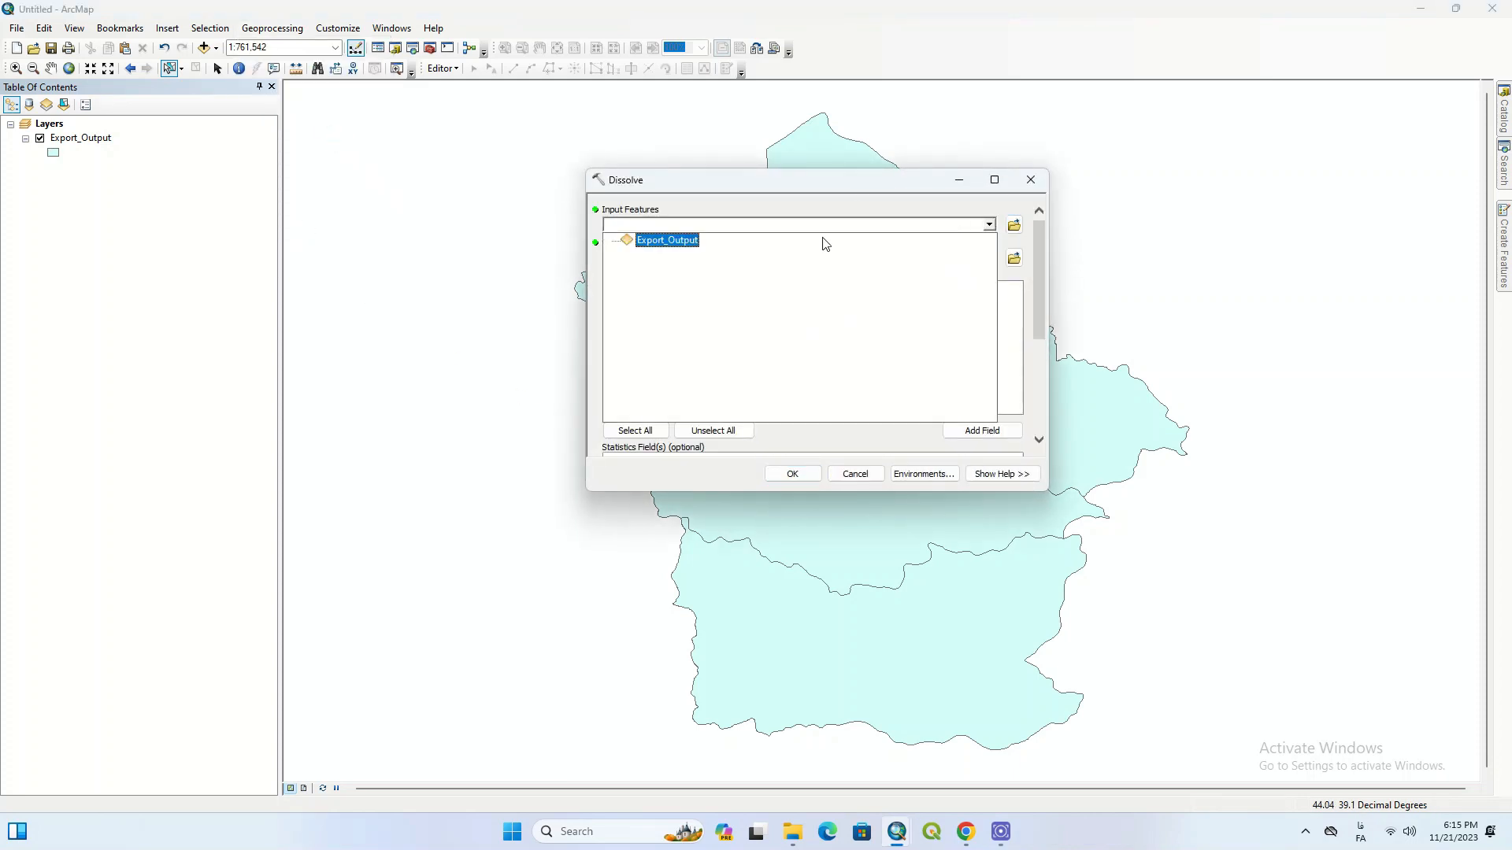
click(675, 241)
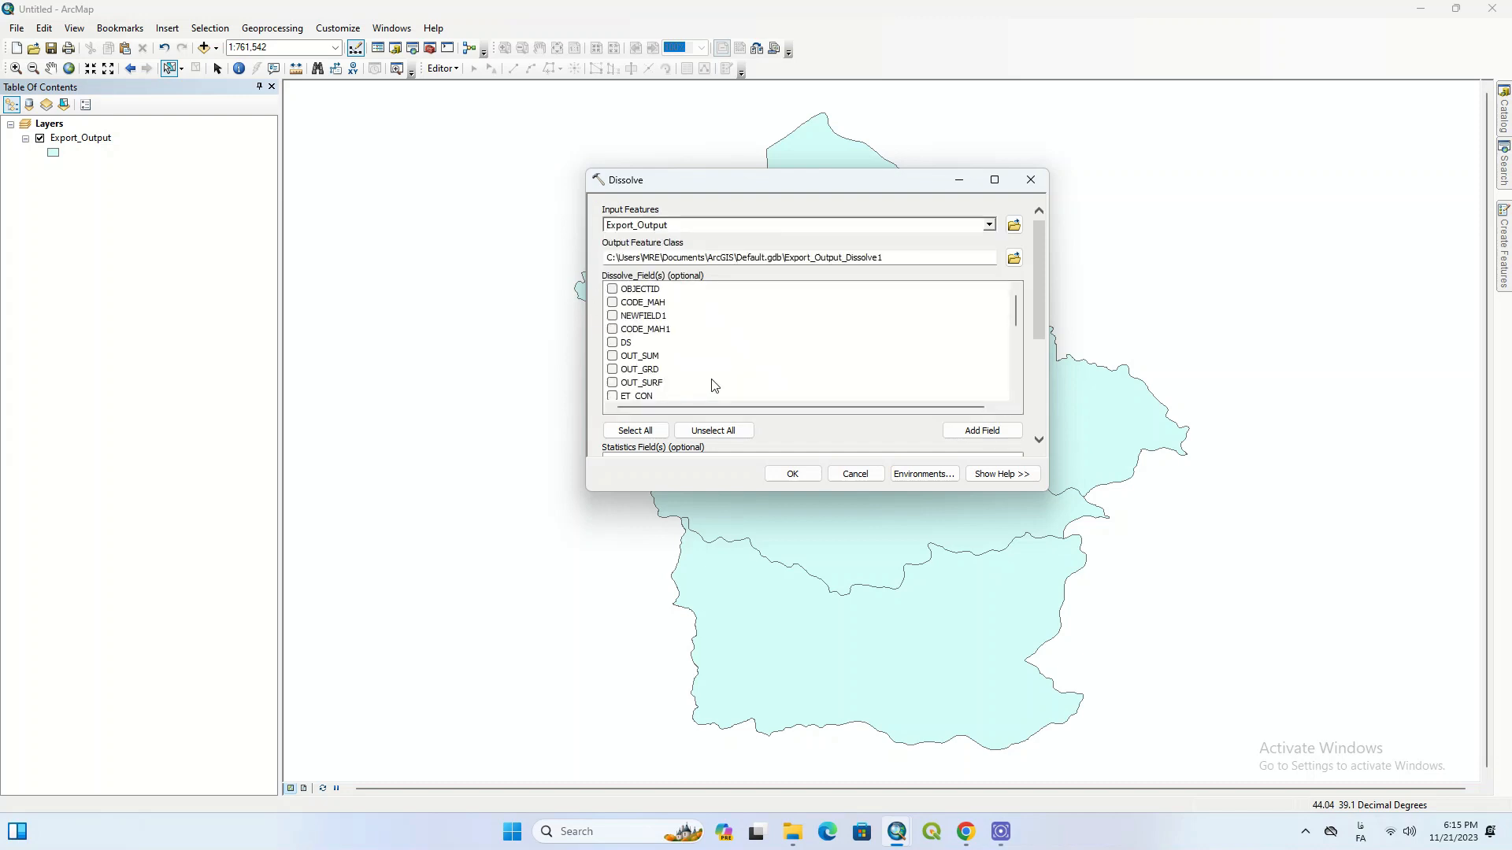
Look through the dissolve fields, leave them all unselected, save the output as Dissolve.shp in the SHP folder and run the dissolve.
scroll(660, 341, down, 6)
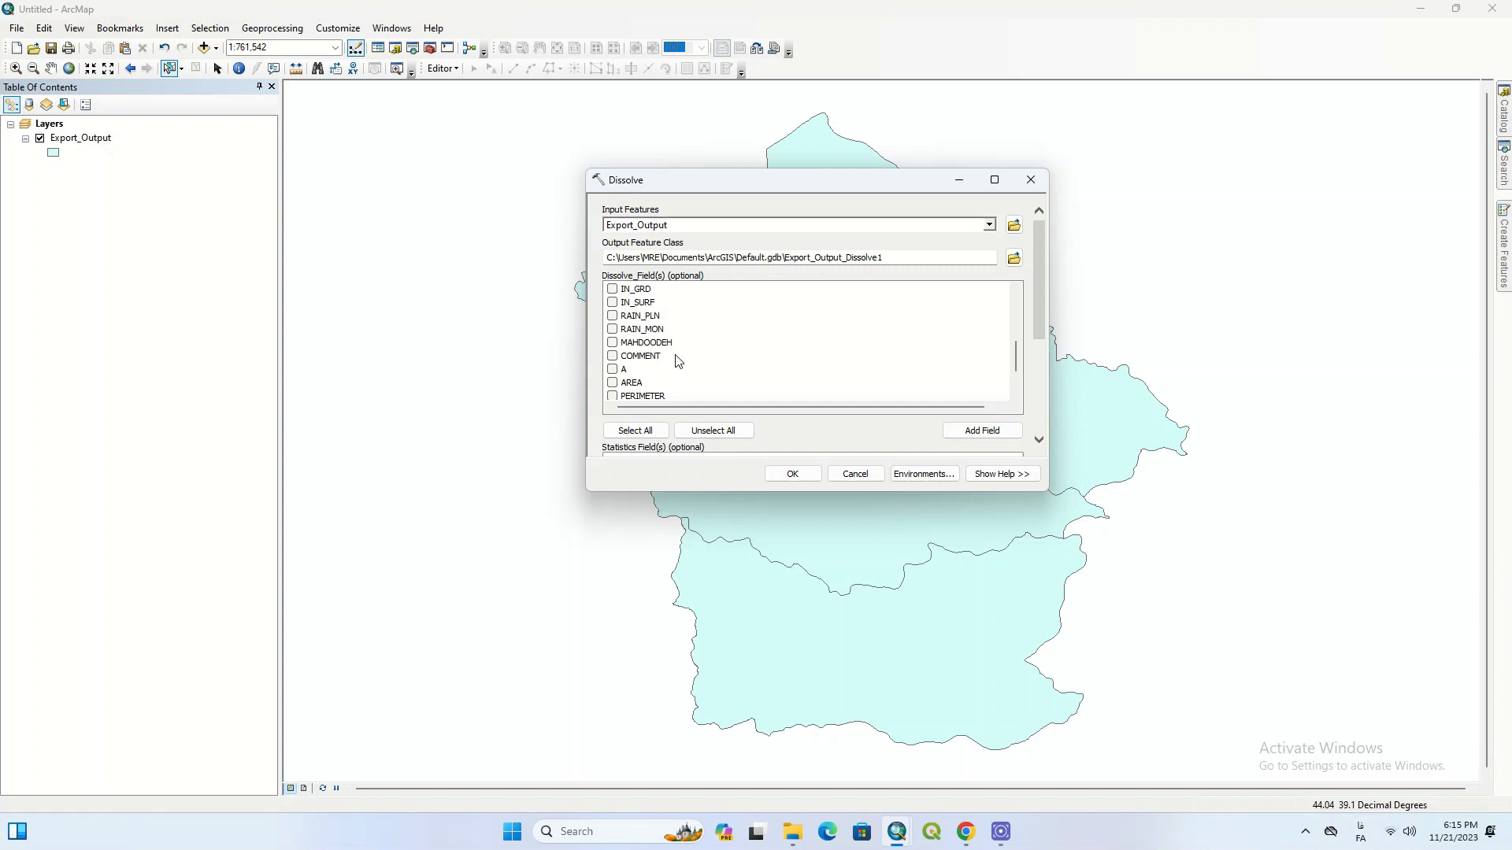
scroll(682, 363, down, 2)
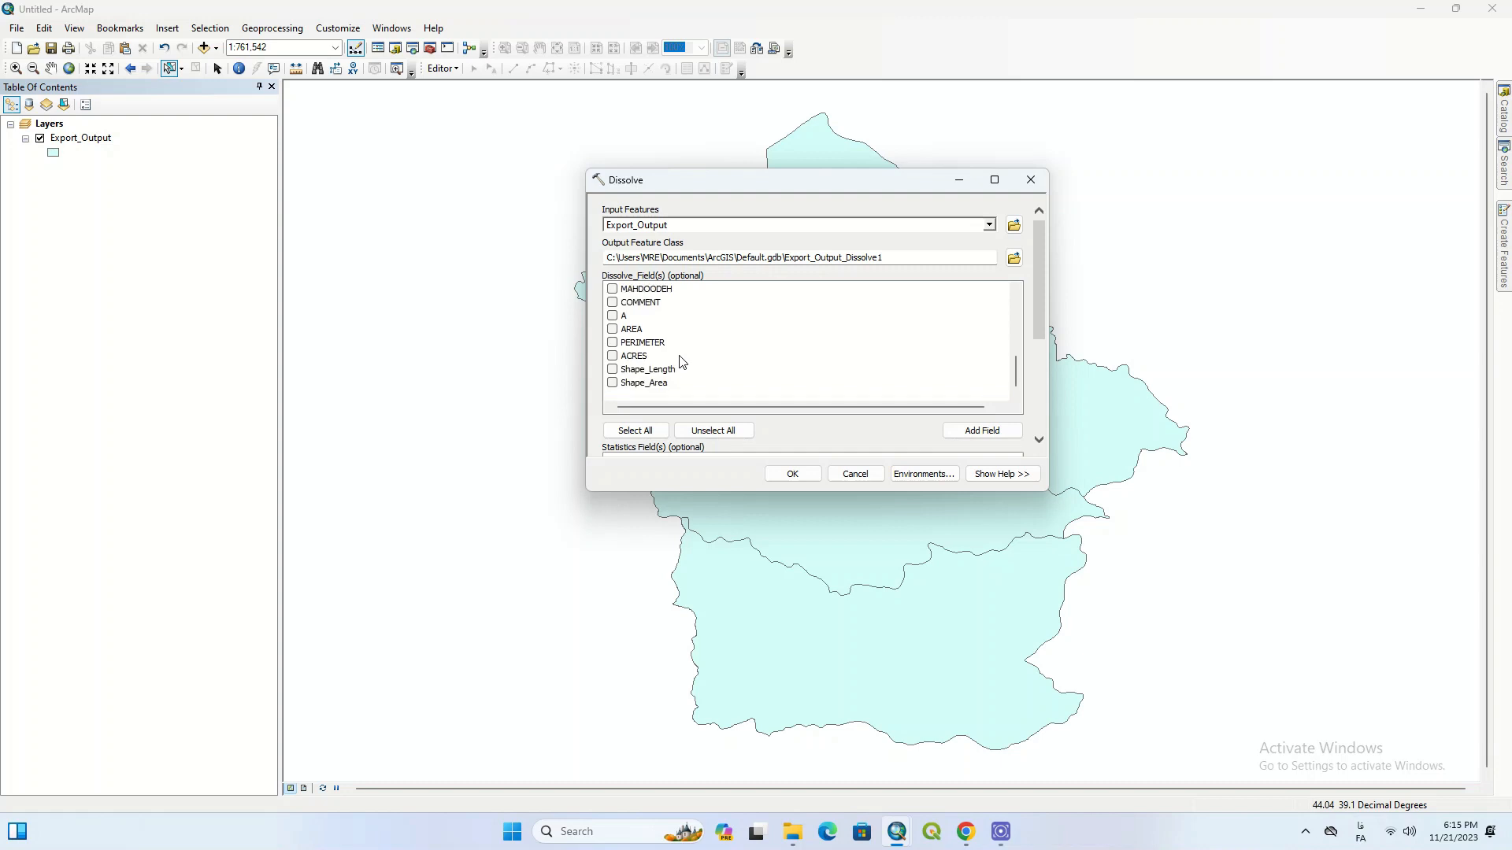
scroll(682, 362, up, 8)
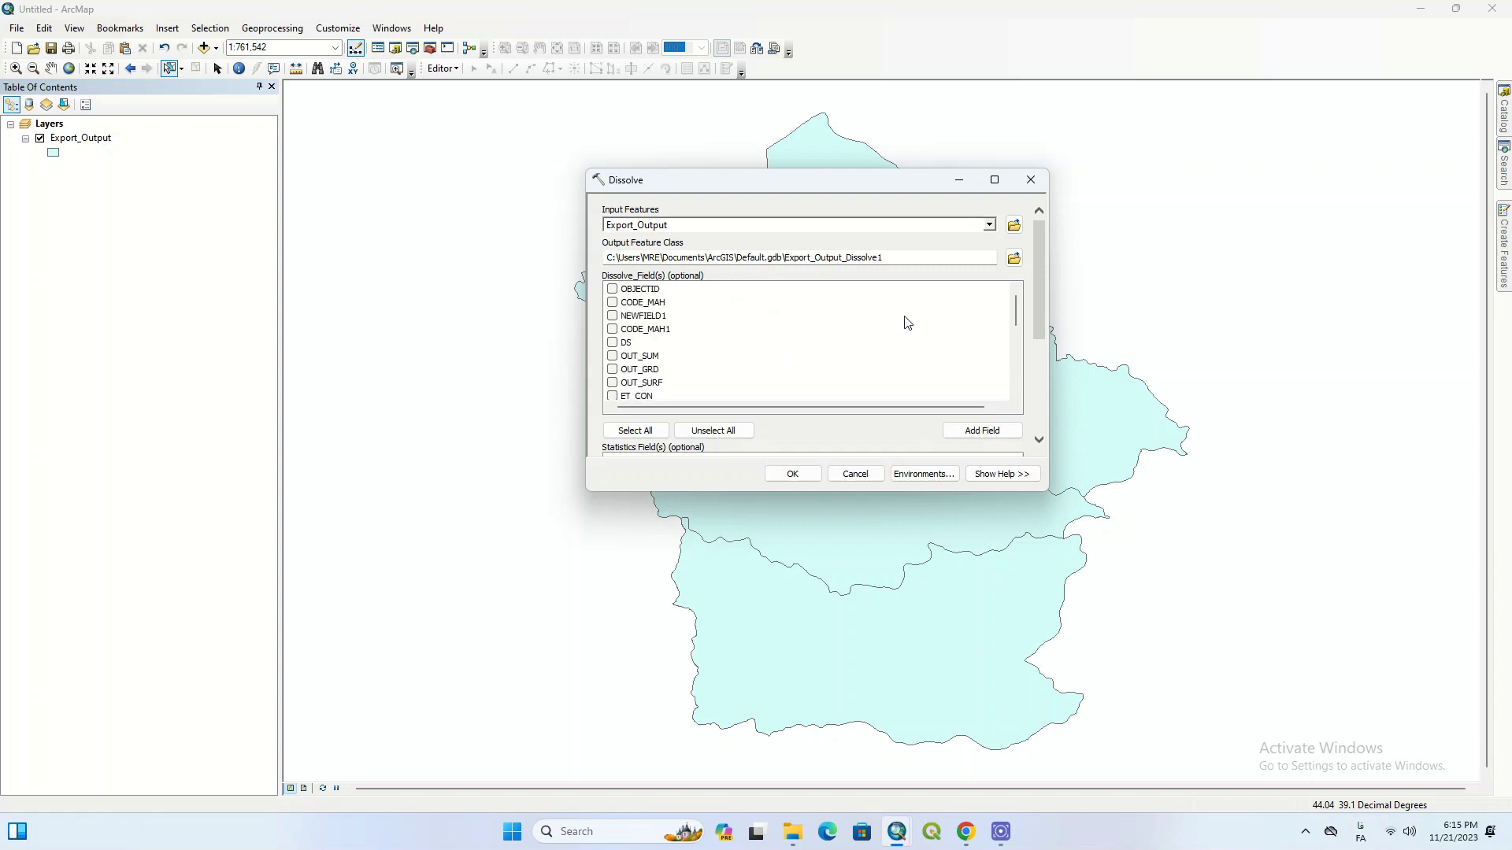
click(1013, 257)
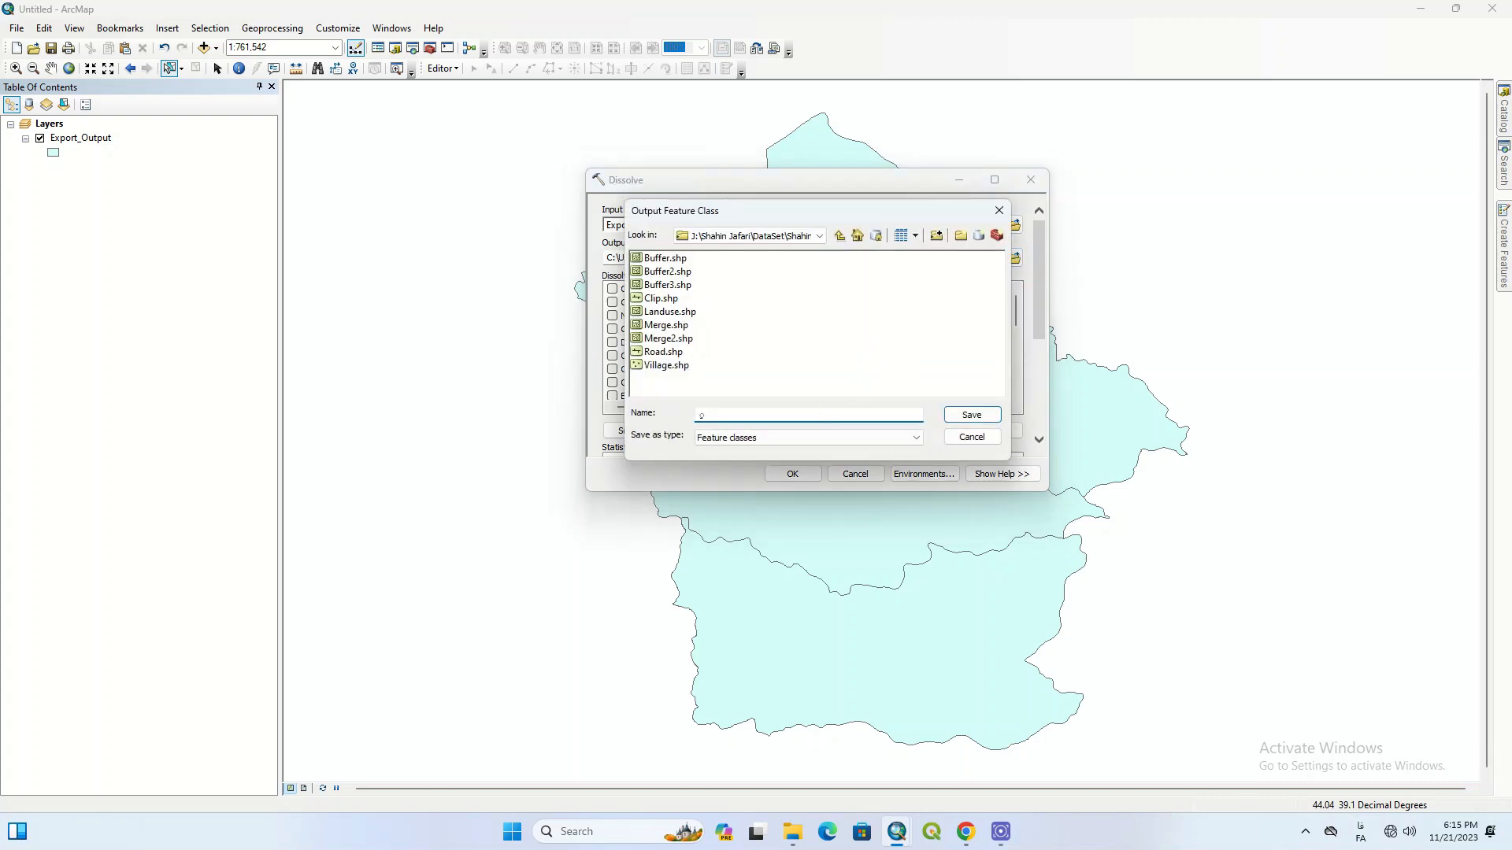
key(alt+shift)
key(Return)
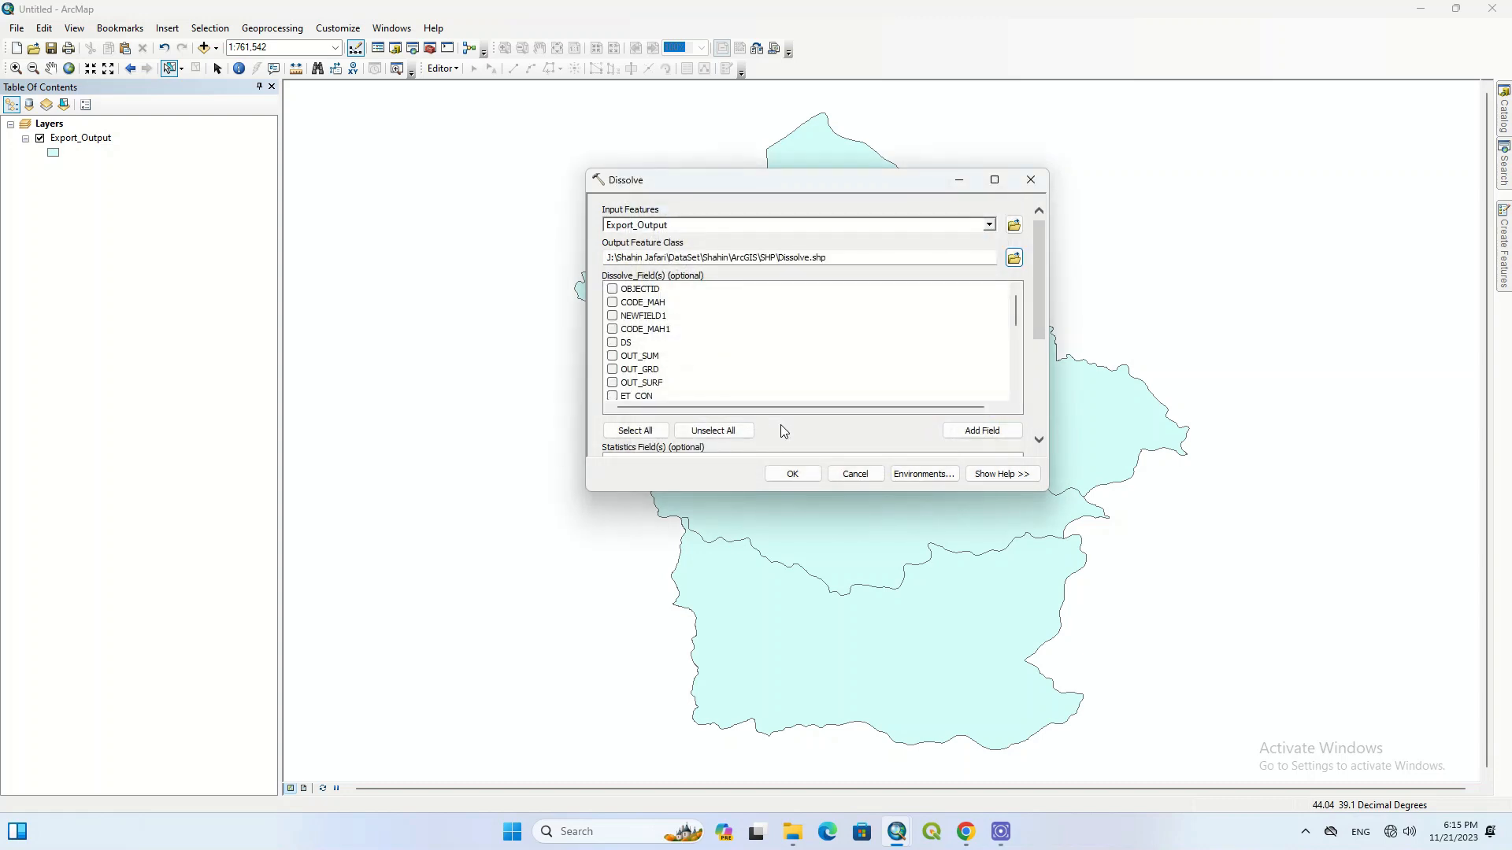
click(803, 473)
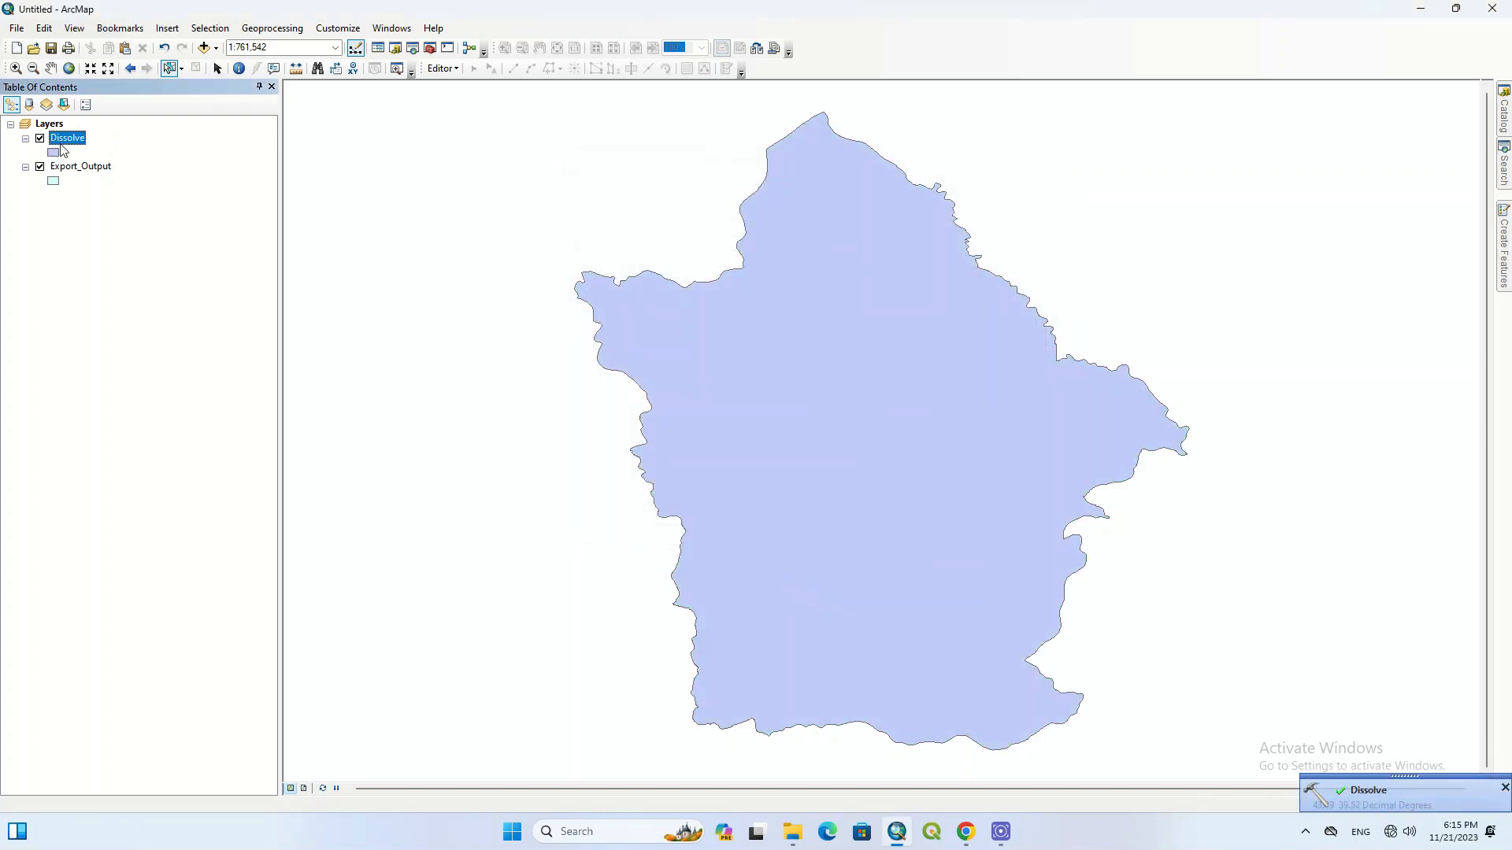
Hide the Dissolve layer and check the records in the attribute table of Export_Output.
click(40, 139)
click(65, 168)
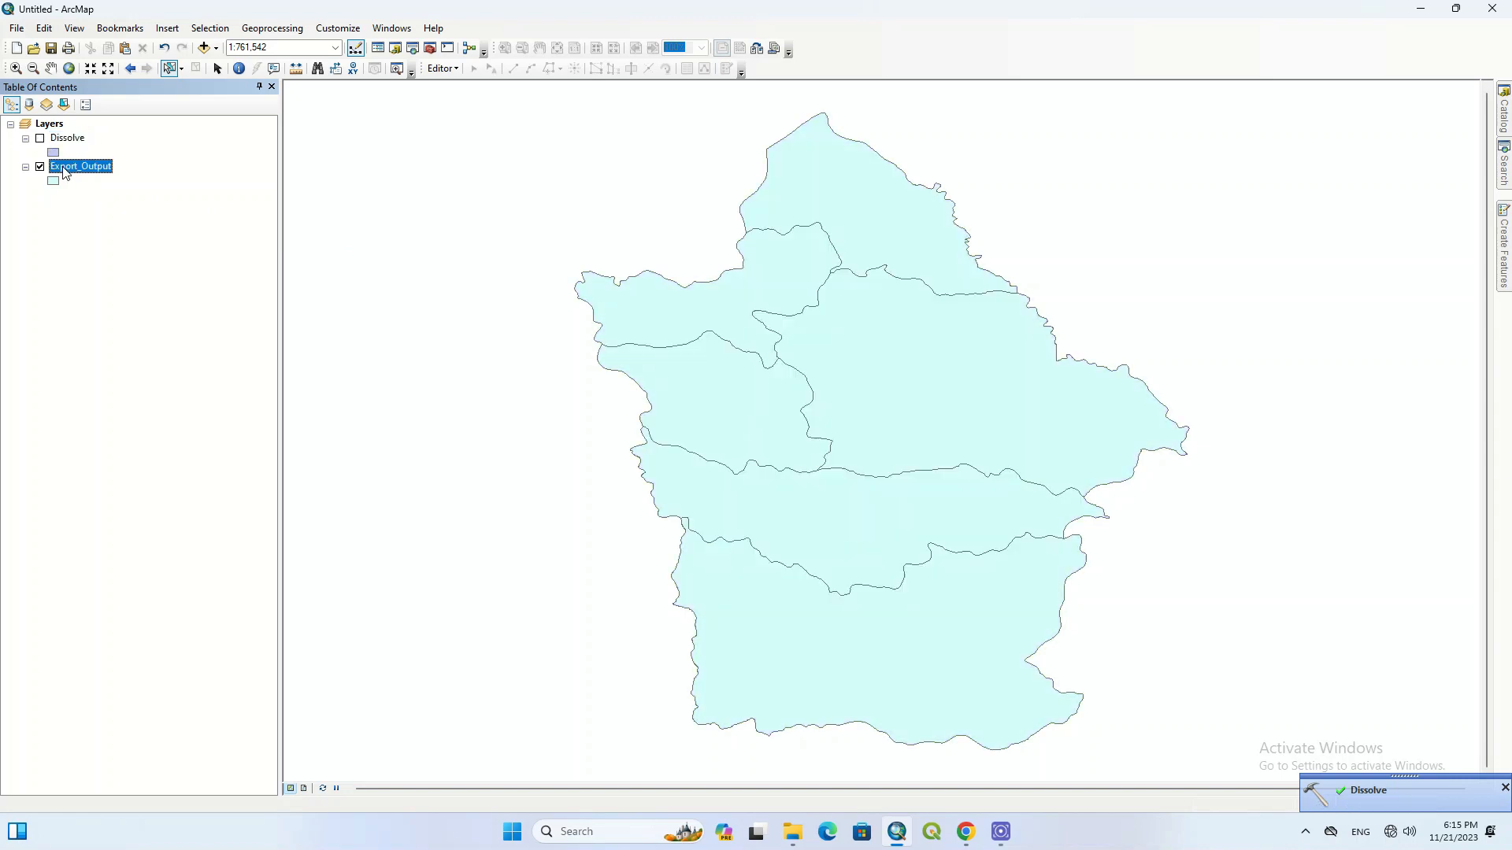
right_click(66, 173)
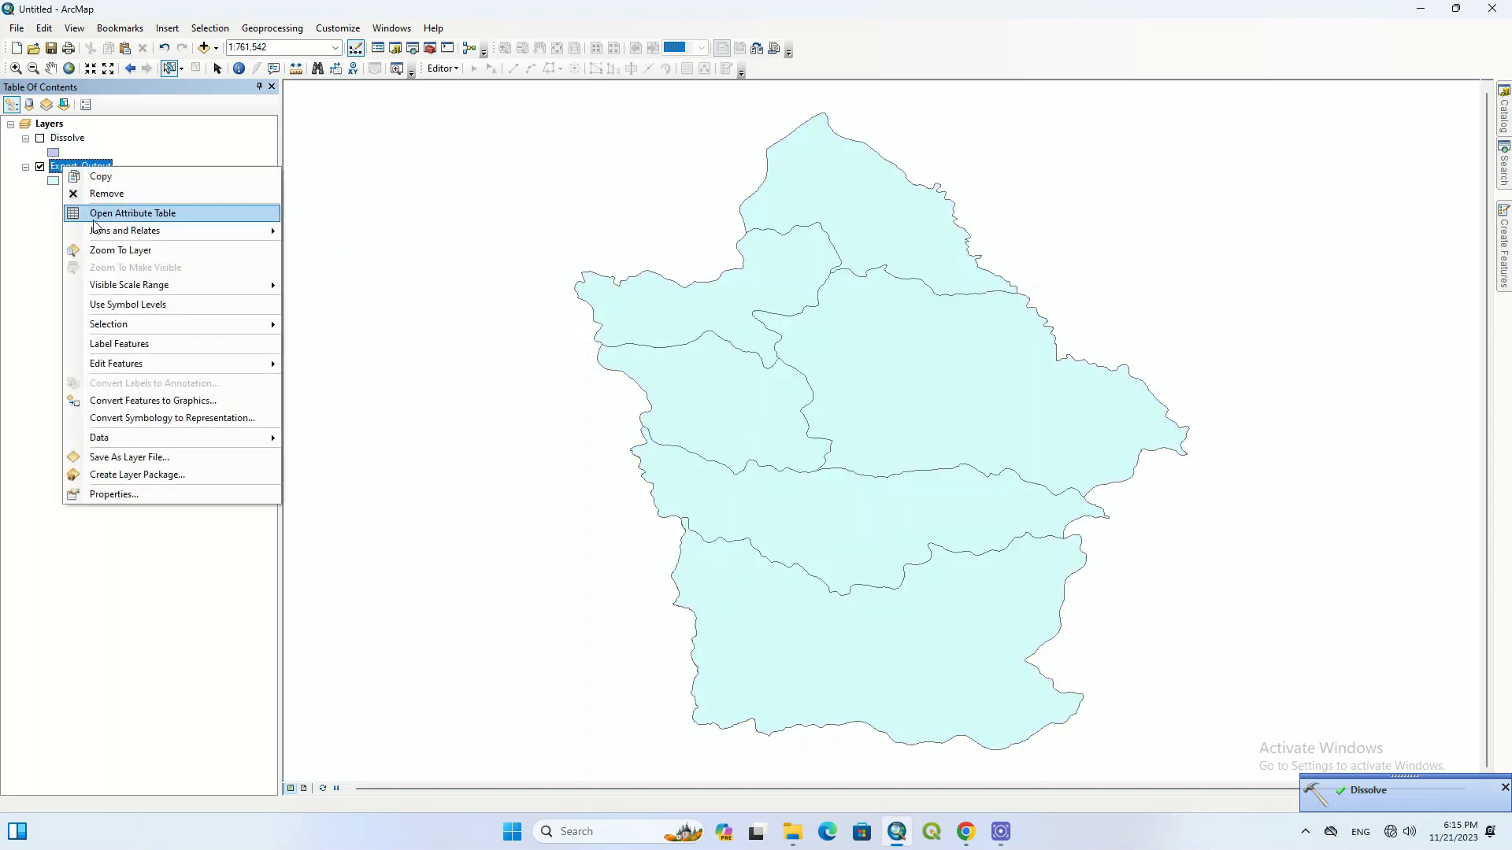
click(87, 209)
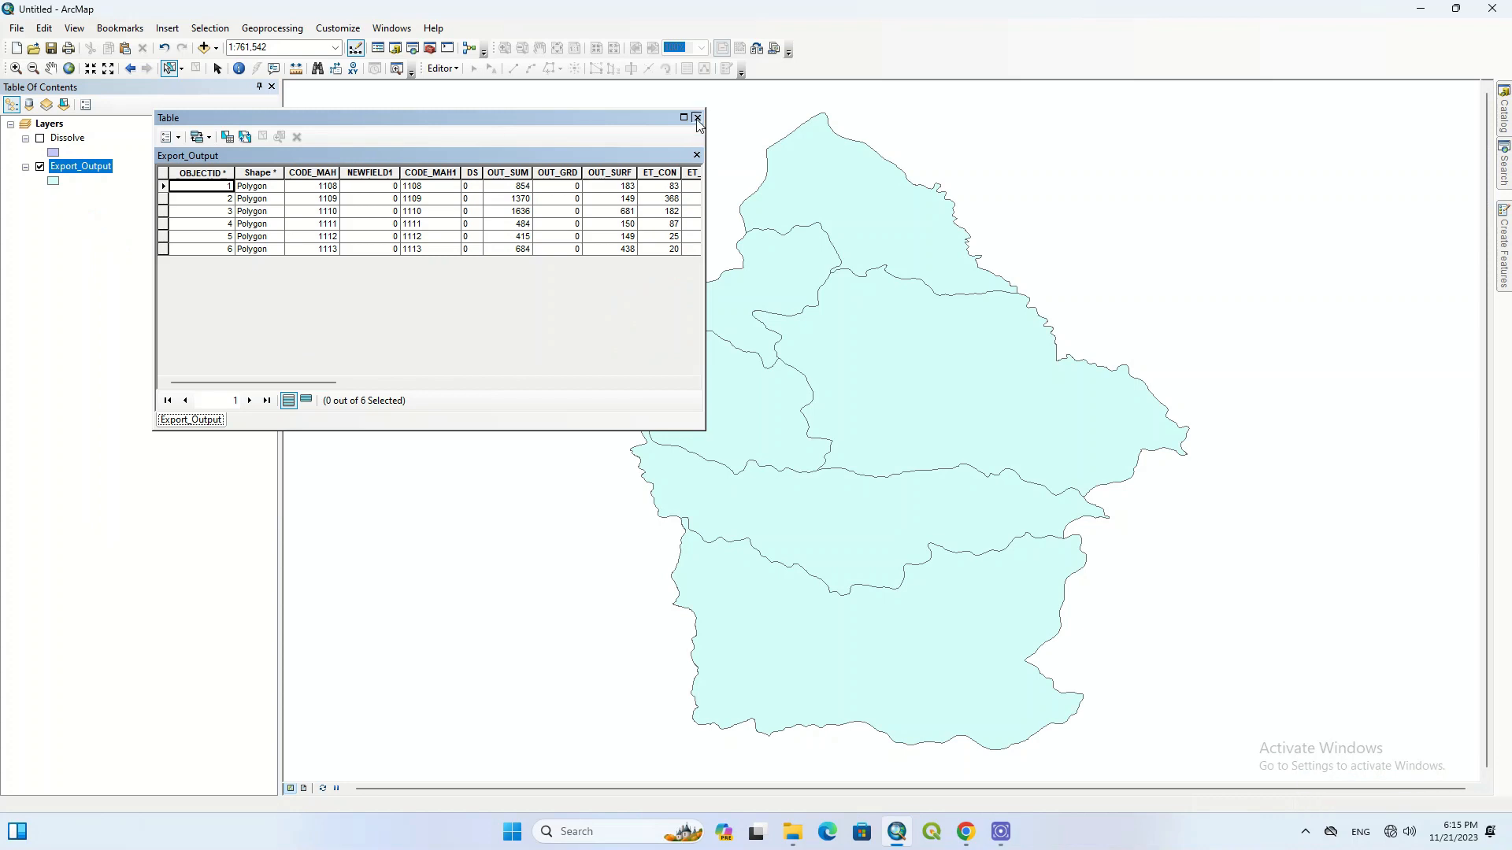
click(696, 117)
Check the attribute table of the Dissolve layer, and switch the map display from Export_Output to Dissolve.
right_click(58, 145)
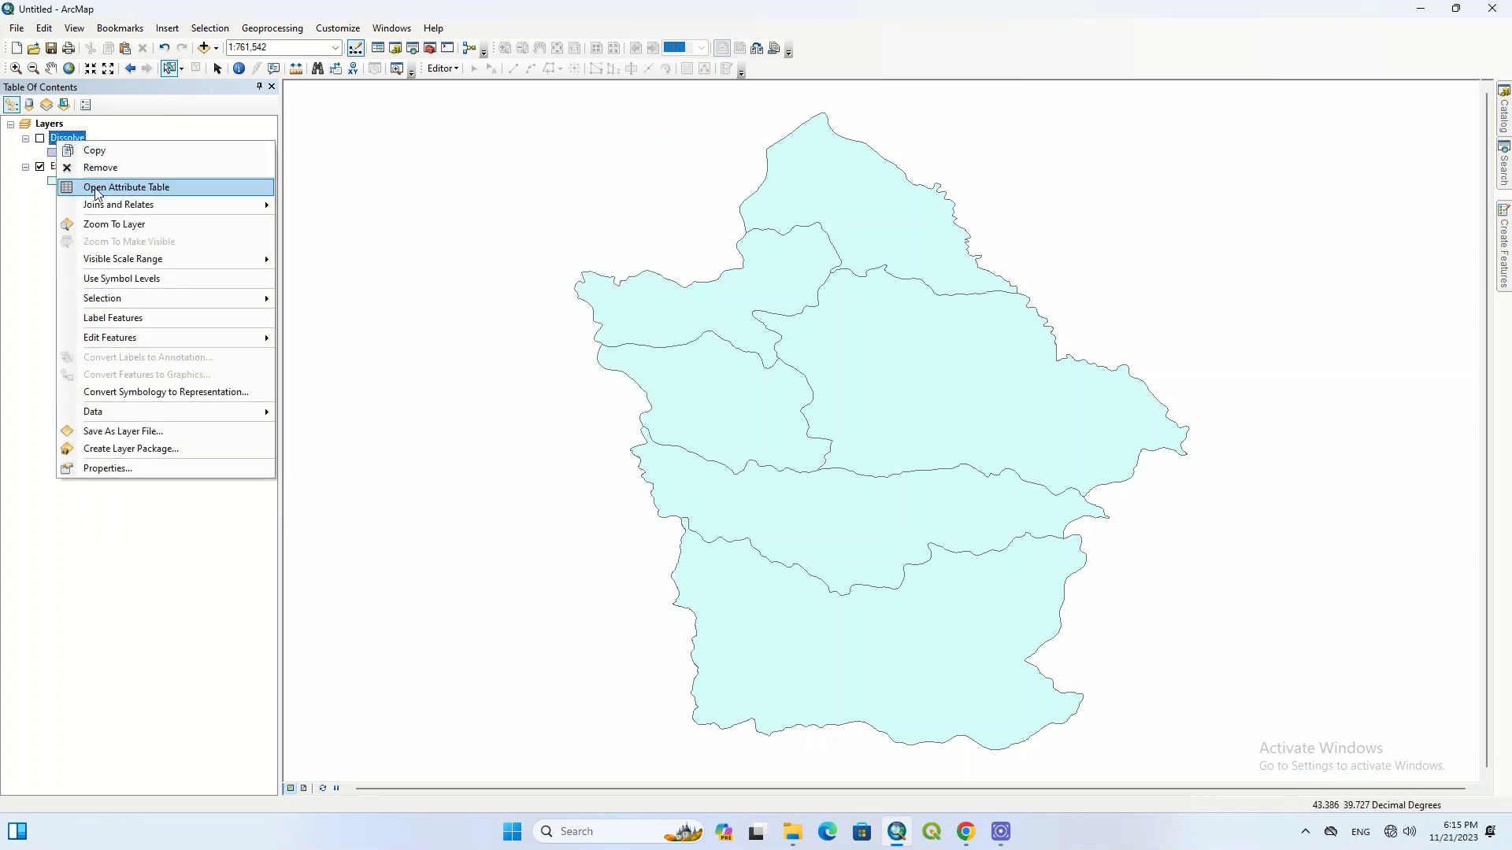
click(91, 184)
click(697, 116)
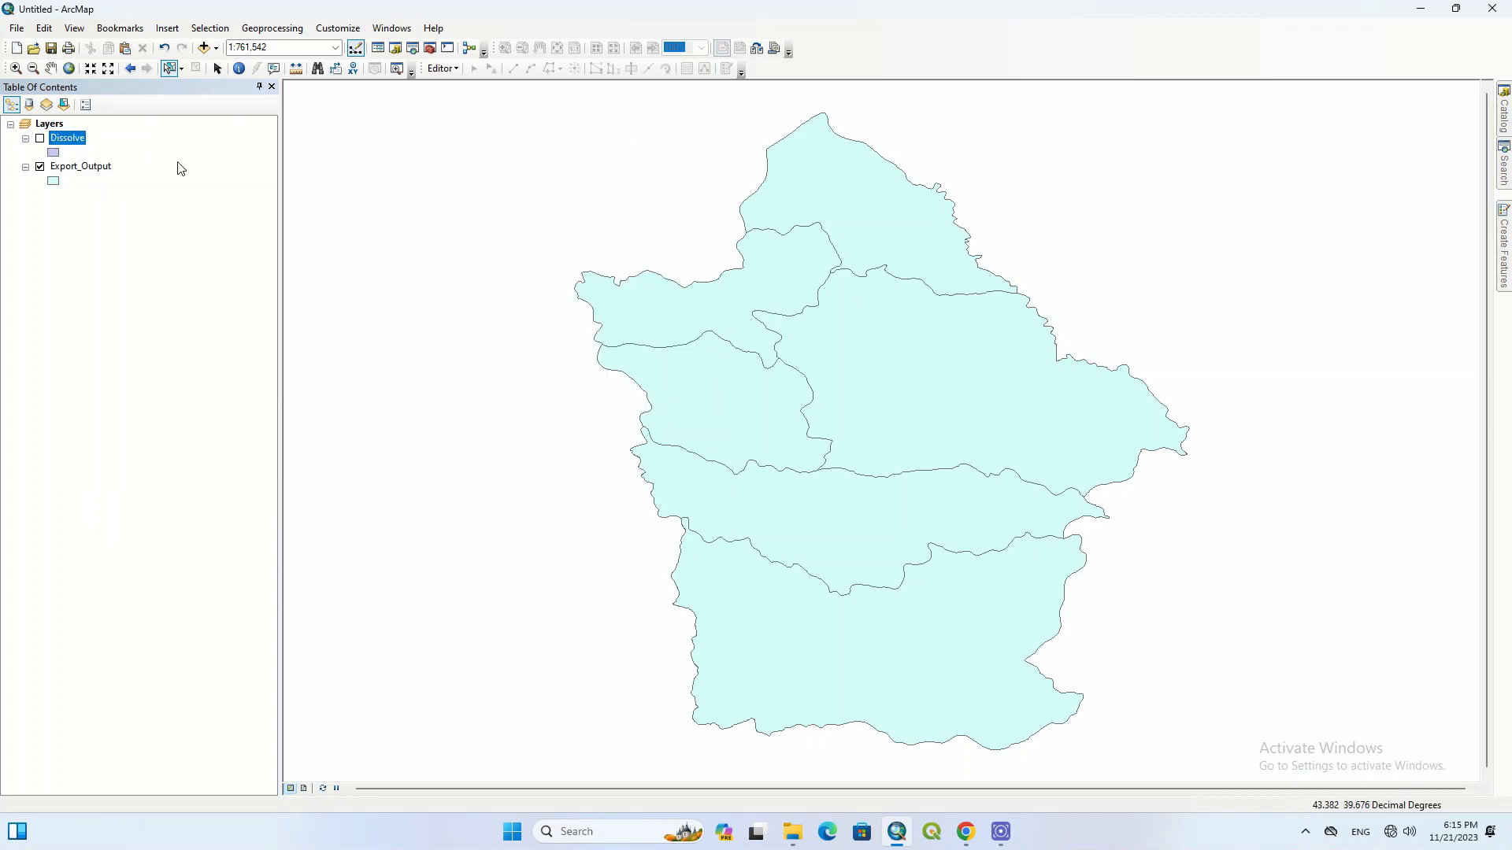
click(40, 138)
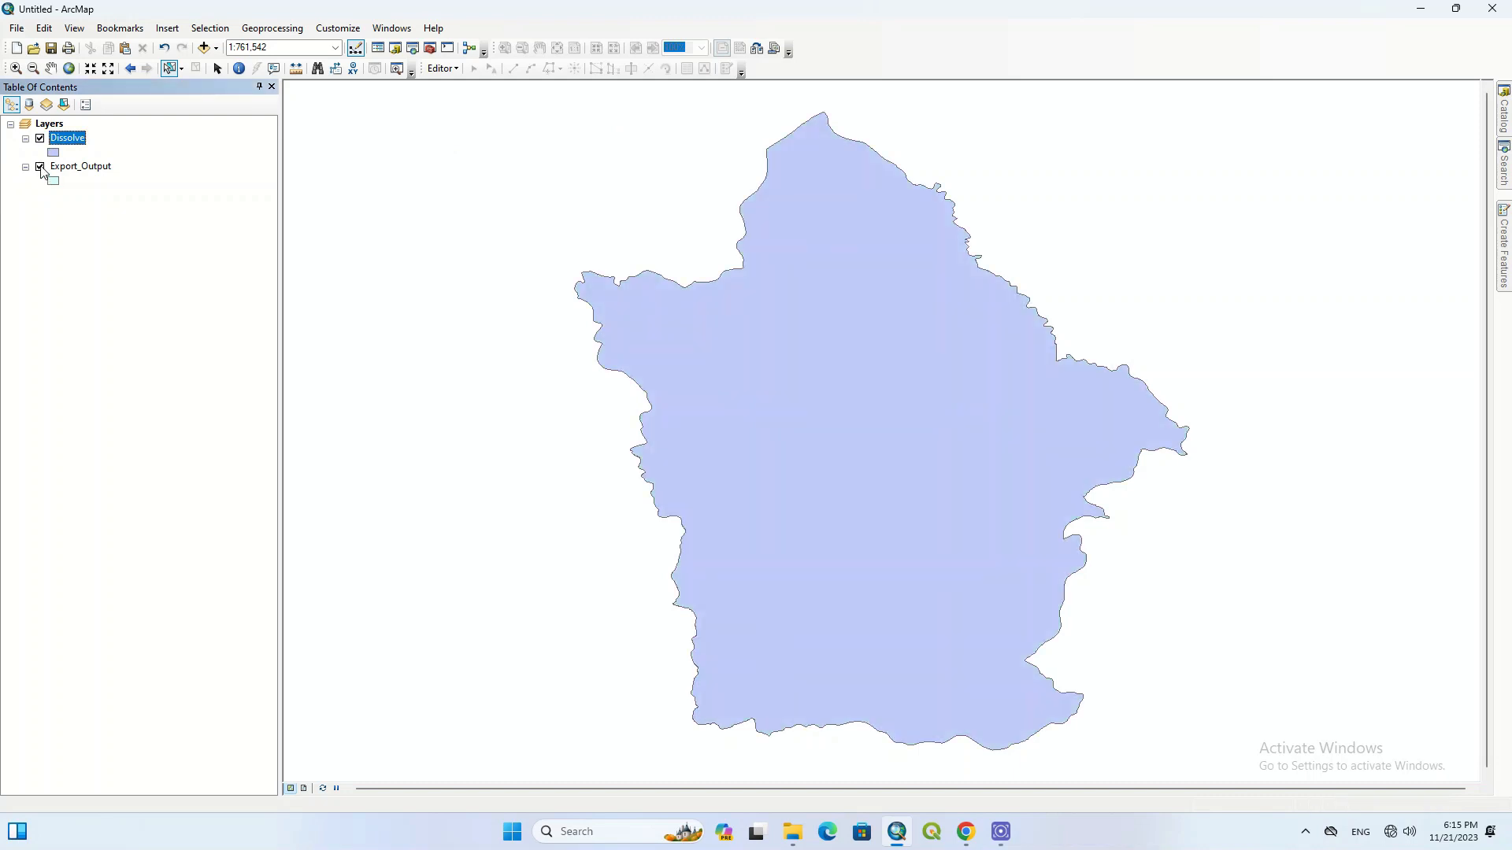
click(40, 167)
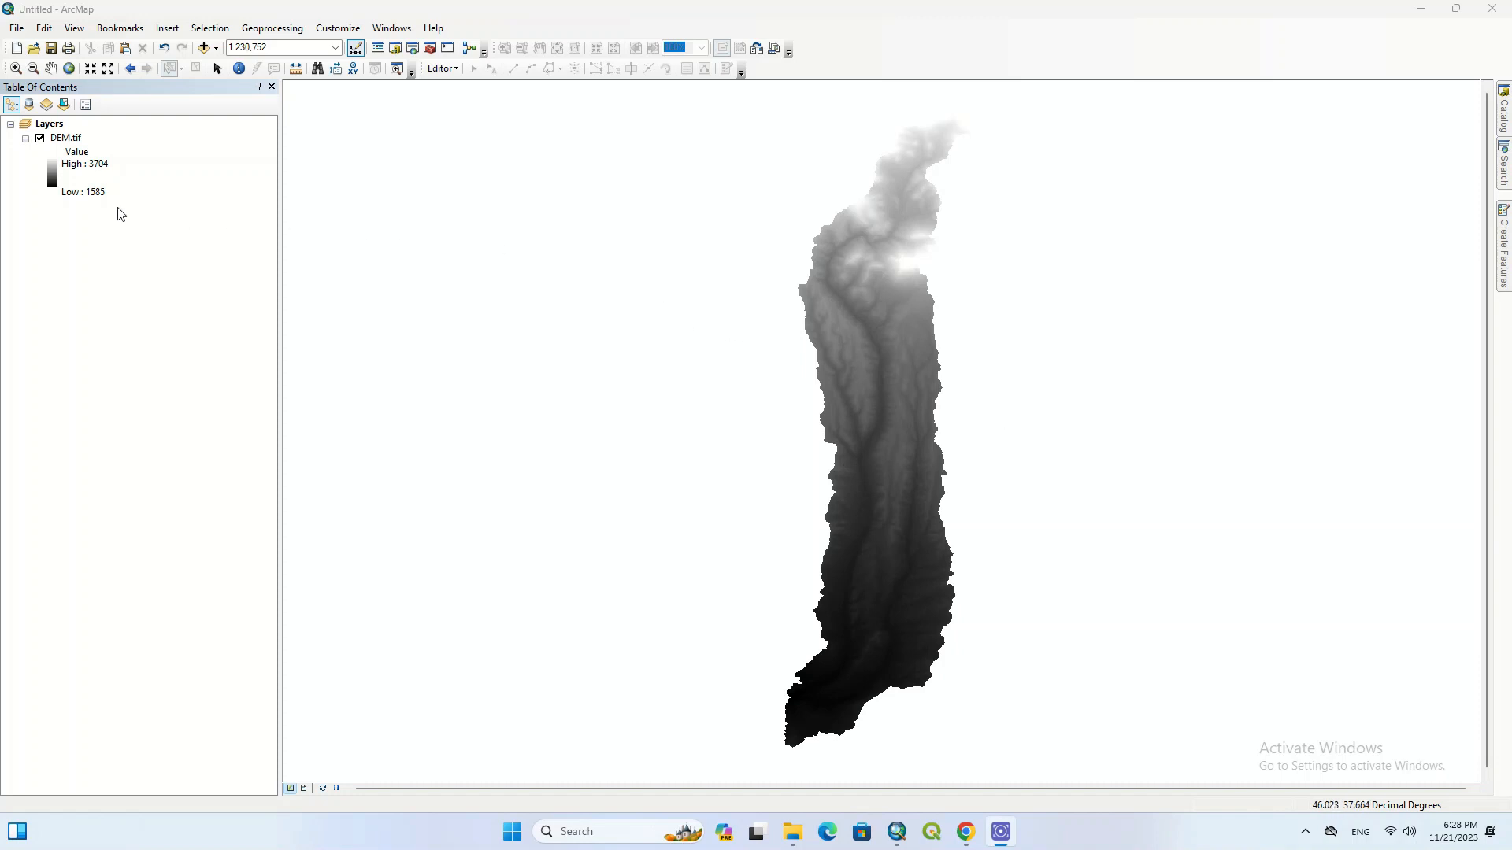
Examine the high and low elevation values in the legend of DEM.tif.
click(96, 165)
click(98, 193)
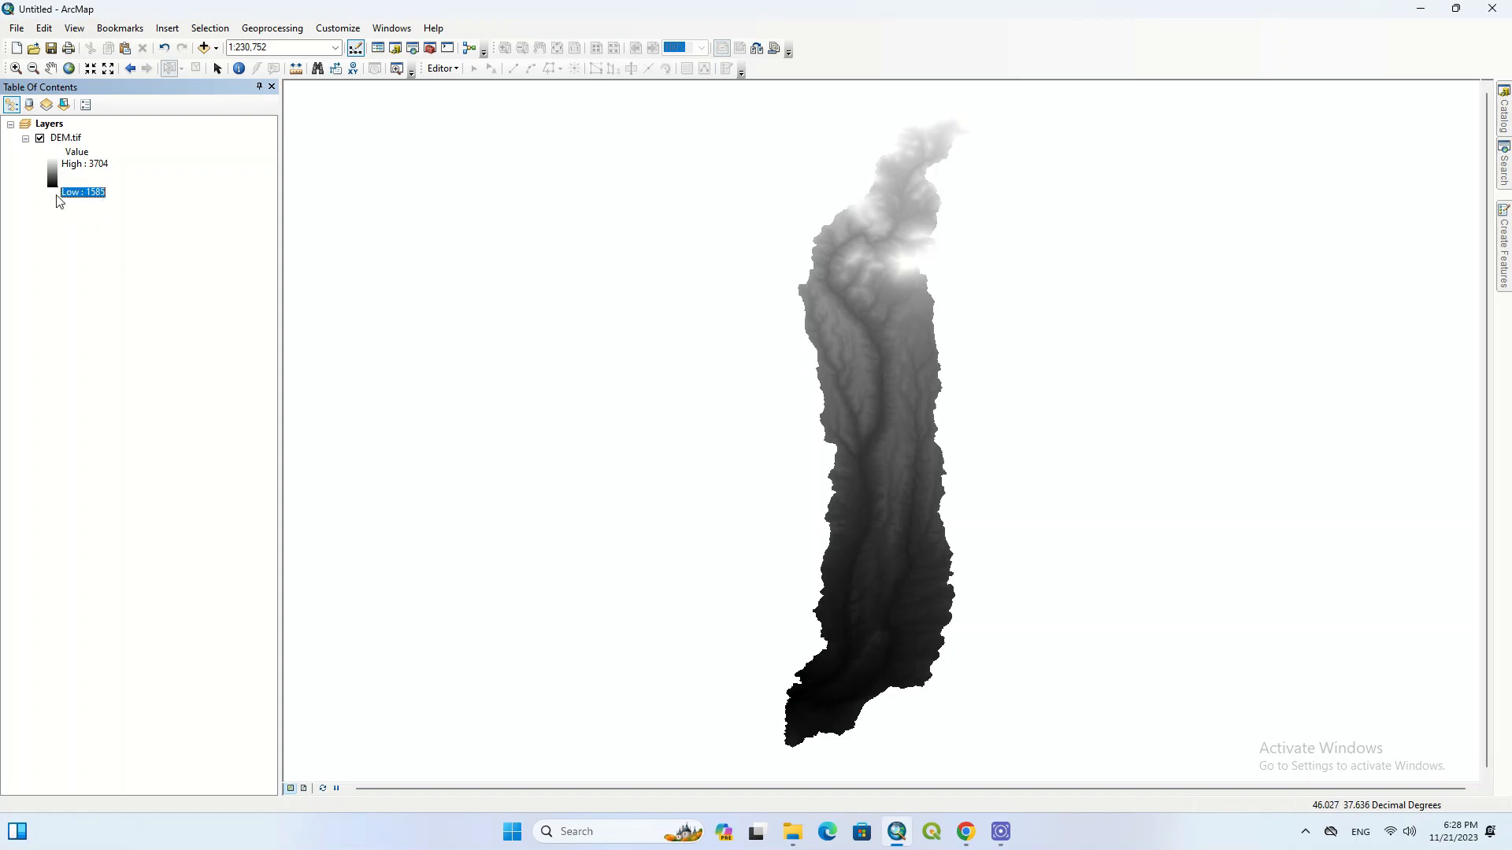
double_click(58, 167)
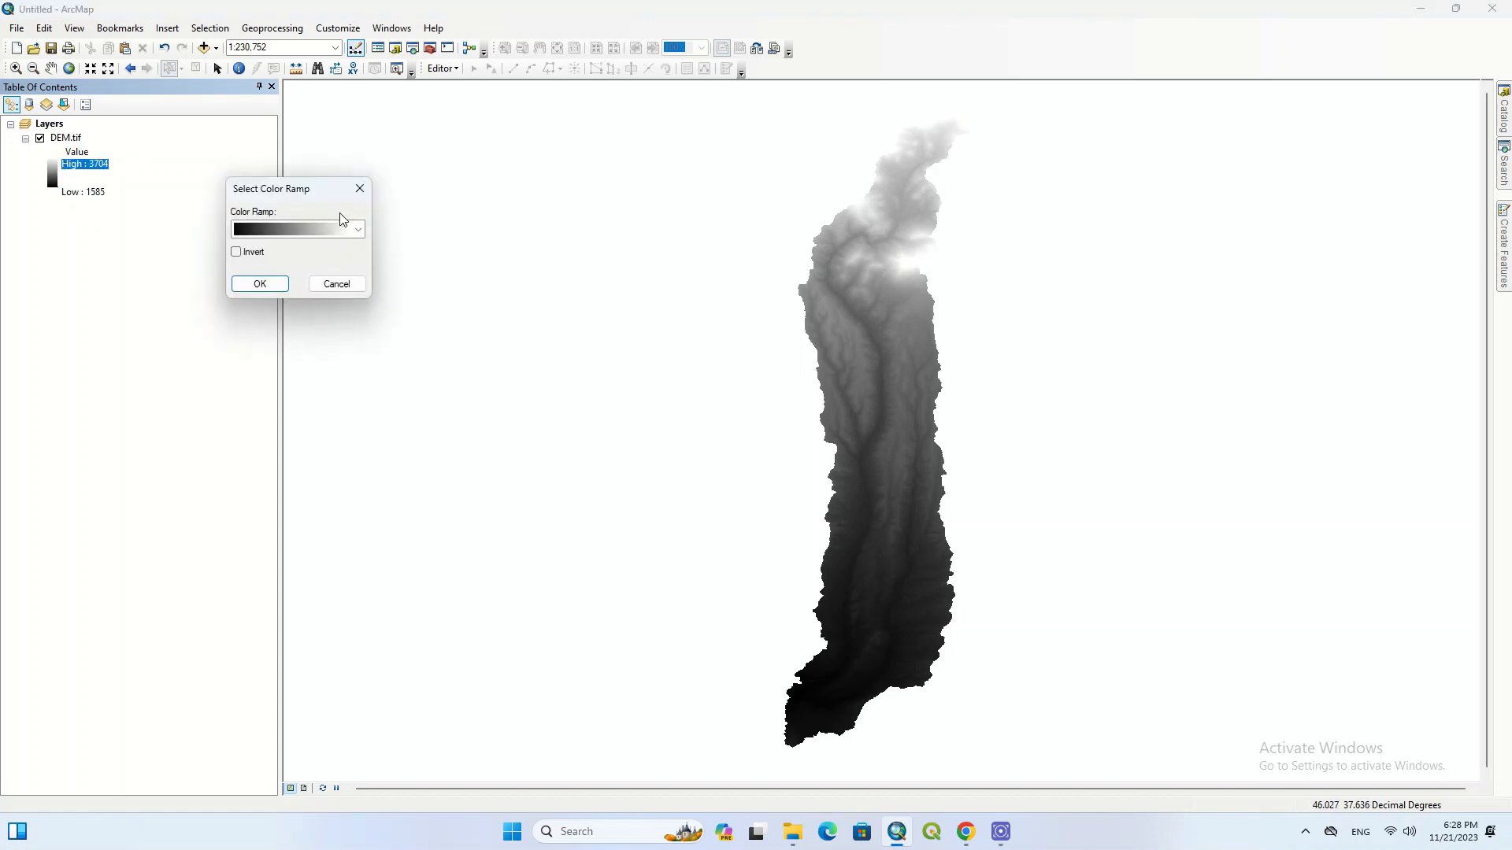
click(359, 190)
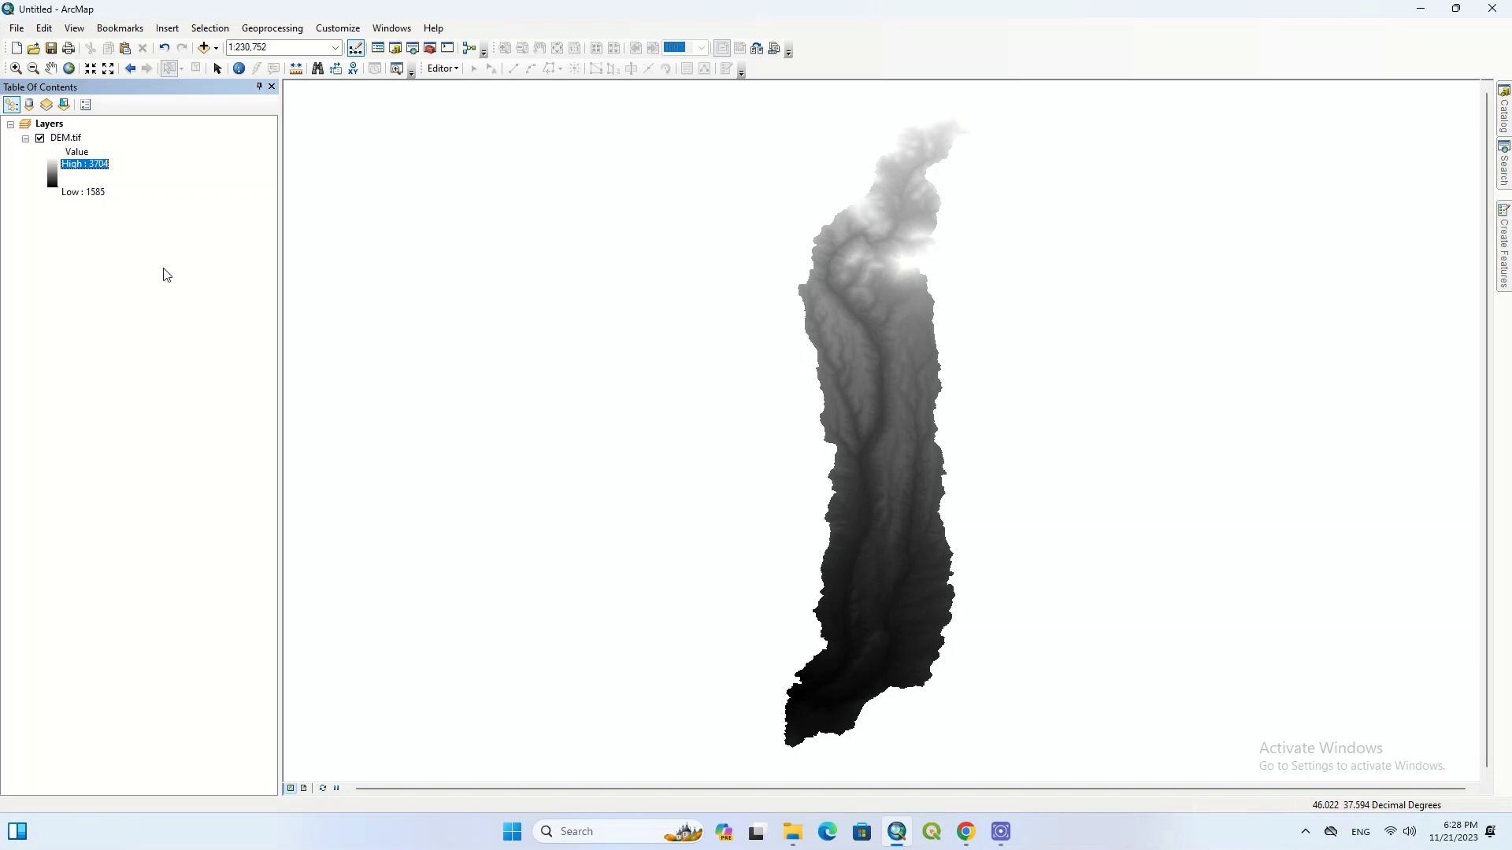
Try DEM.tif with its grayscale ramp inverted, and without inversion in the ramp from red through yellow and cyan to blue.
click(53, 181)
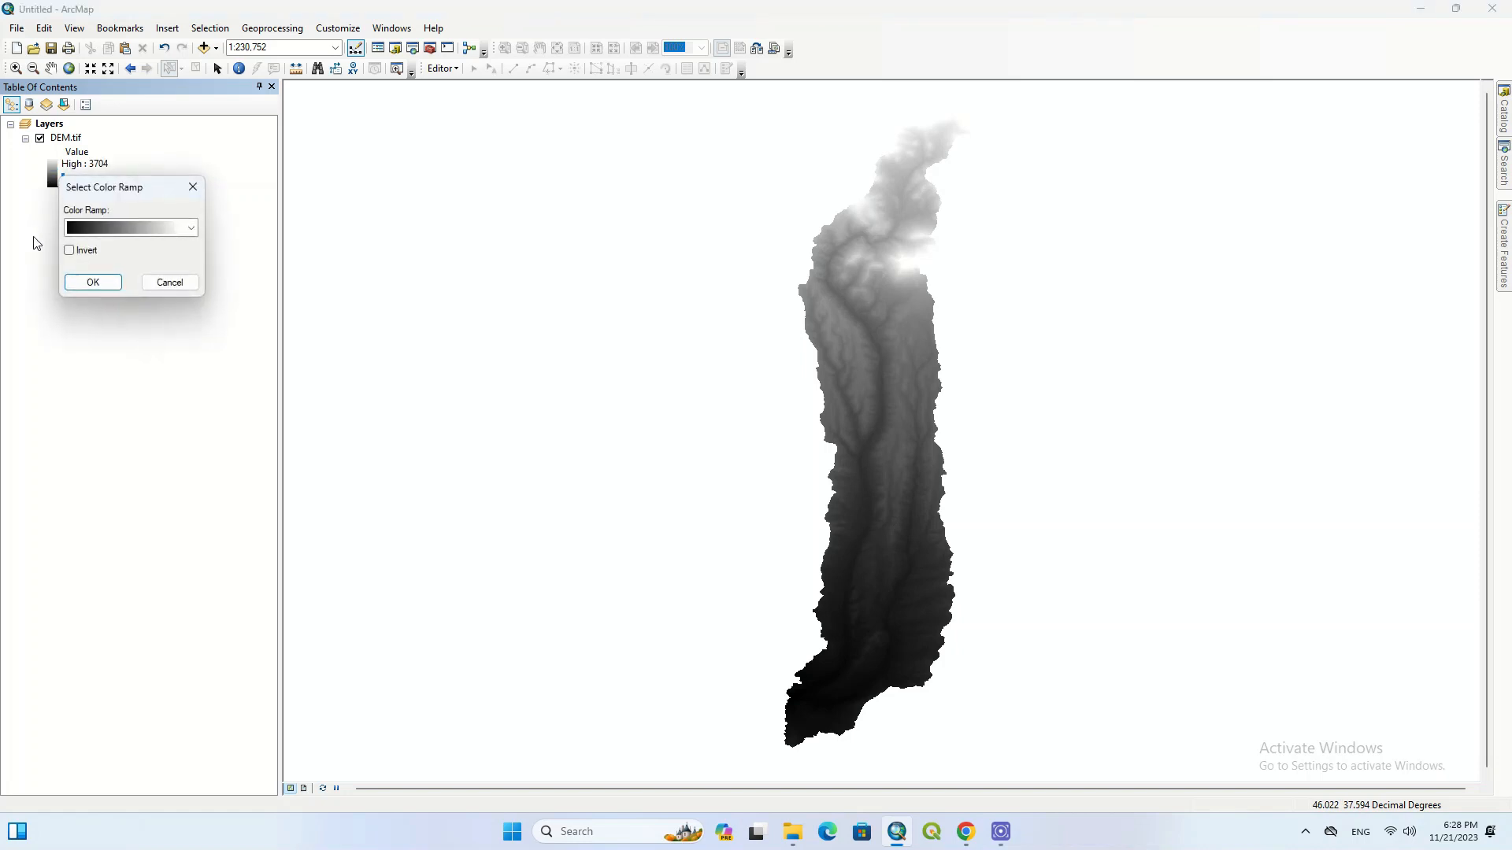
click(90, 287)
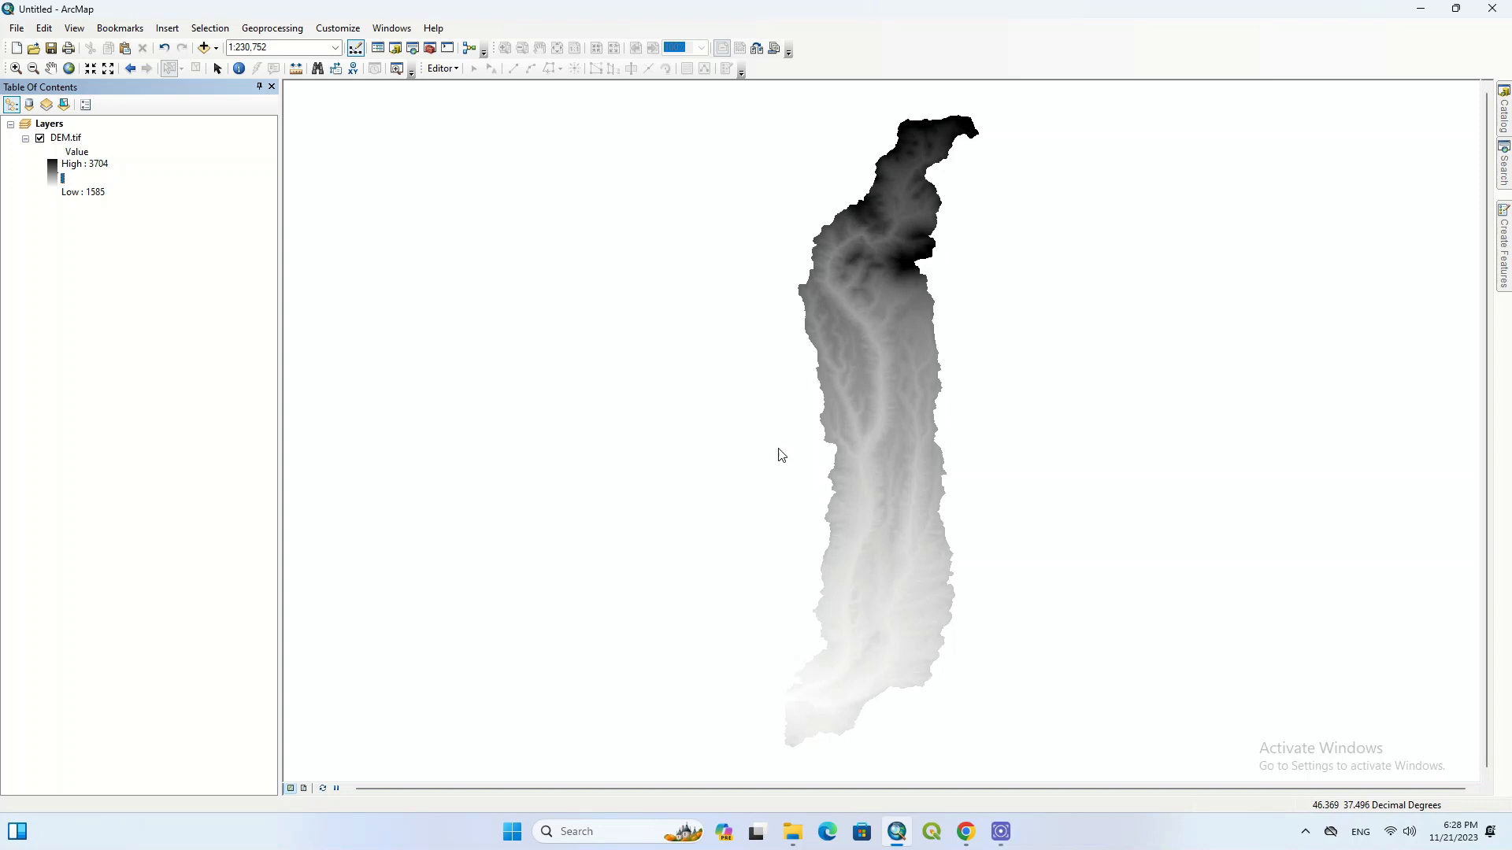
click(51, 175)
click(79, 251)
click(189, 231)
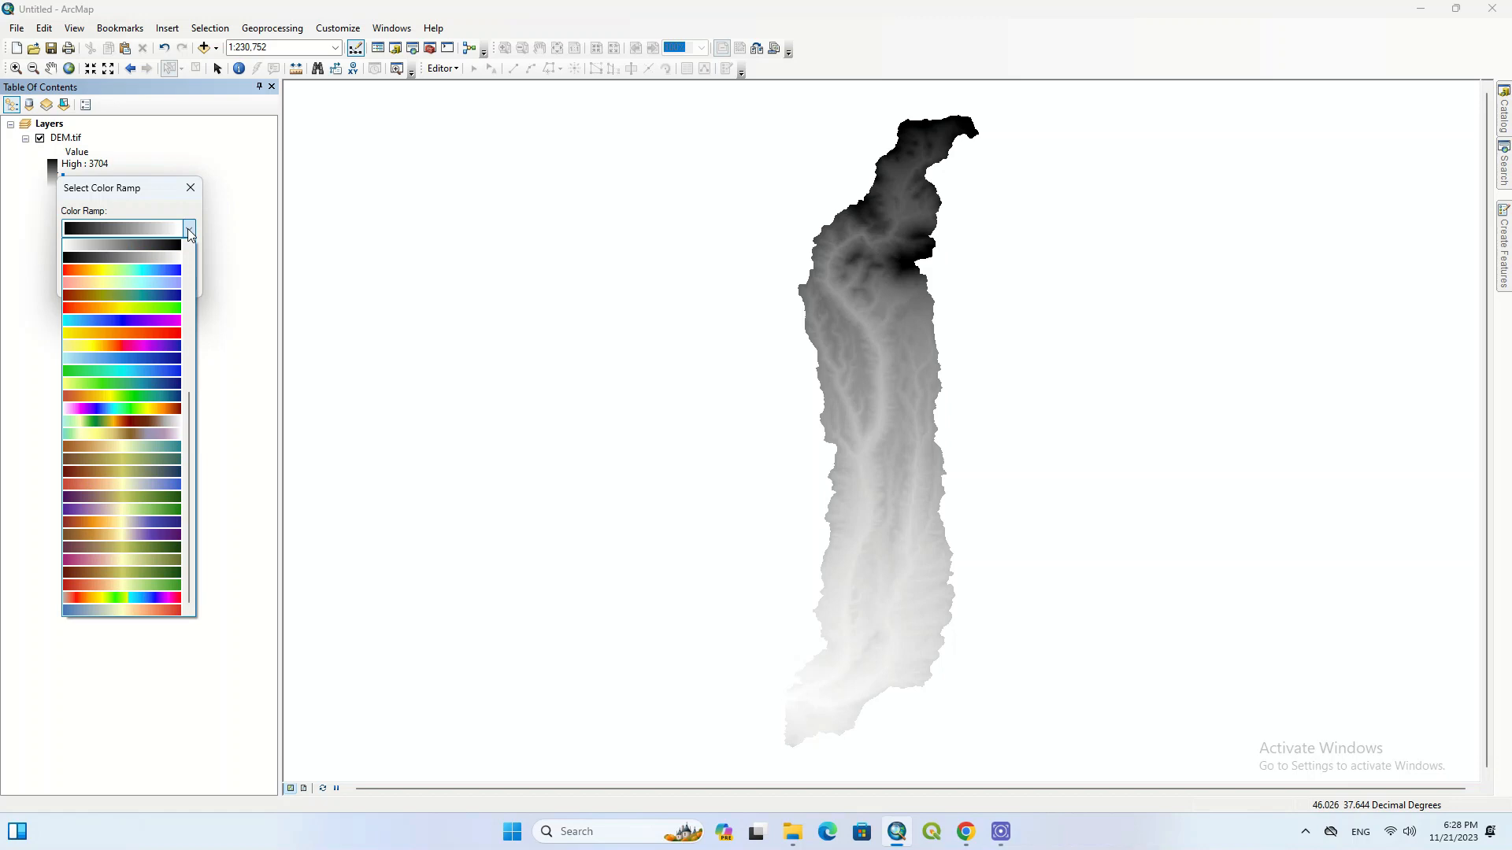
click(158, 270)
click(116, 284)
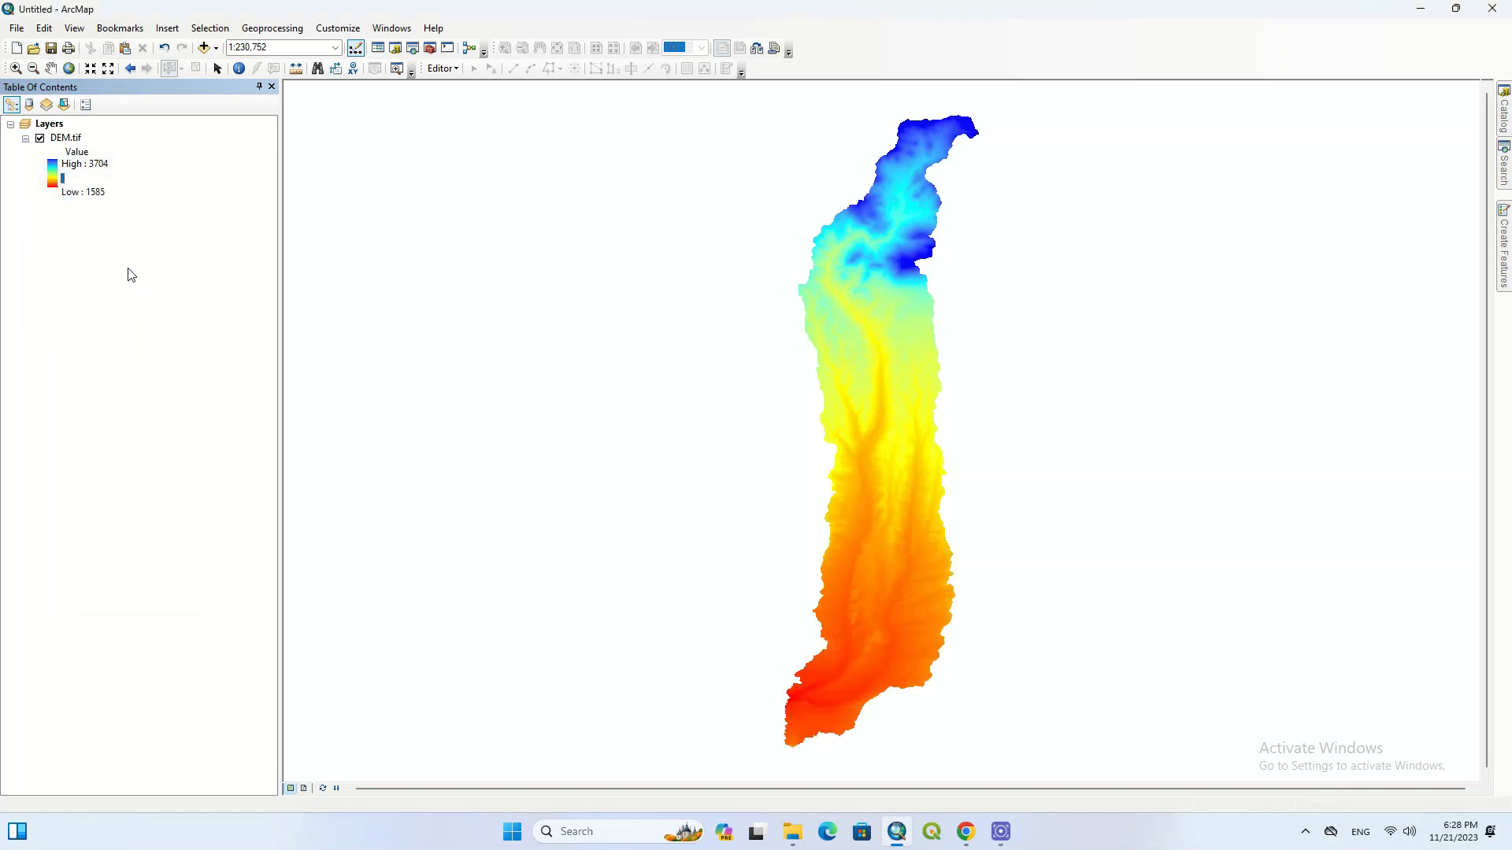
Recolor DEM.tif with the multicolor ramp running from white and magenta through blue, green and yellow to dark brown.
click(52, 175)
click(130, 227)
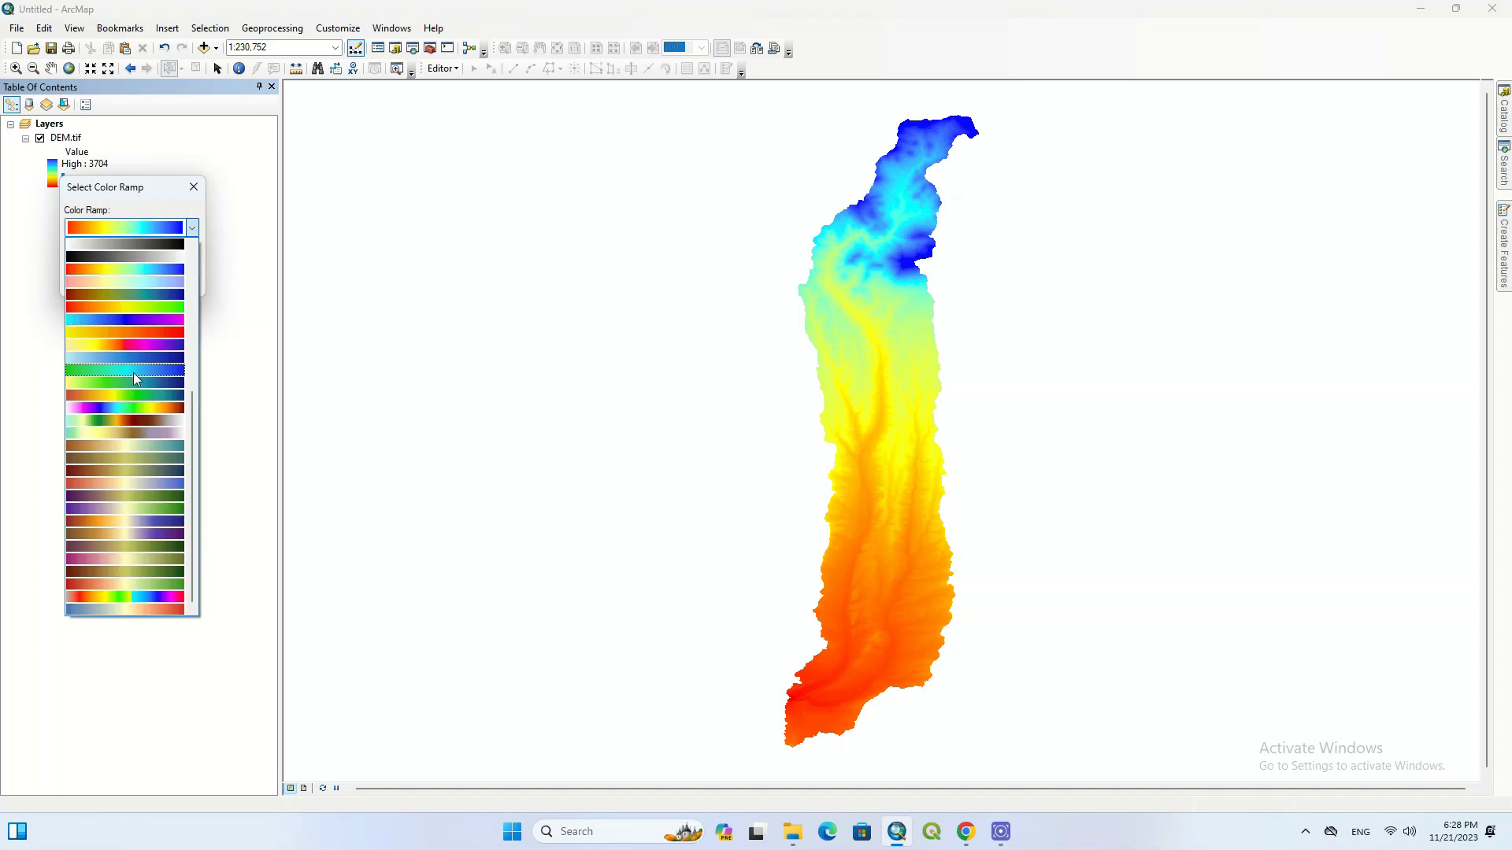
click(137, 403)
click(102, 279)
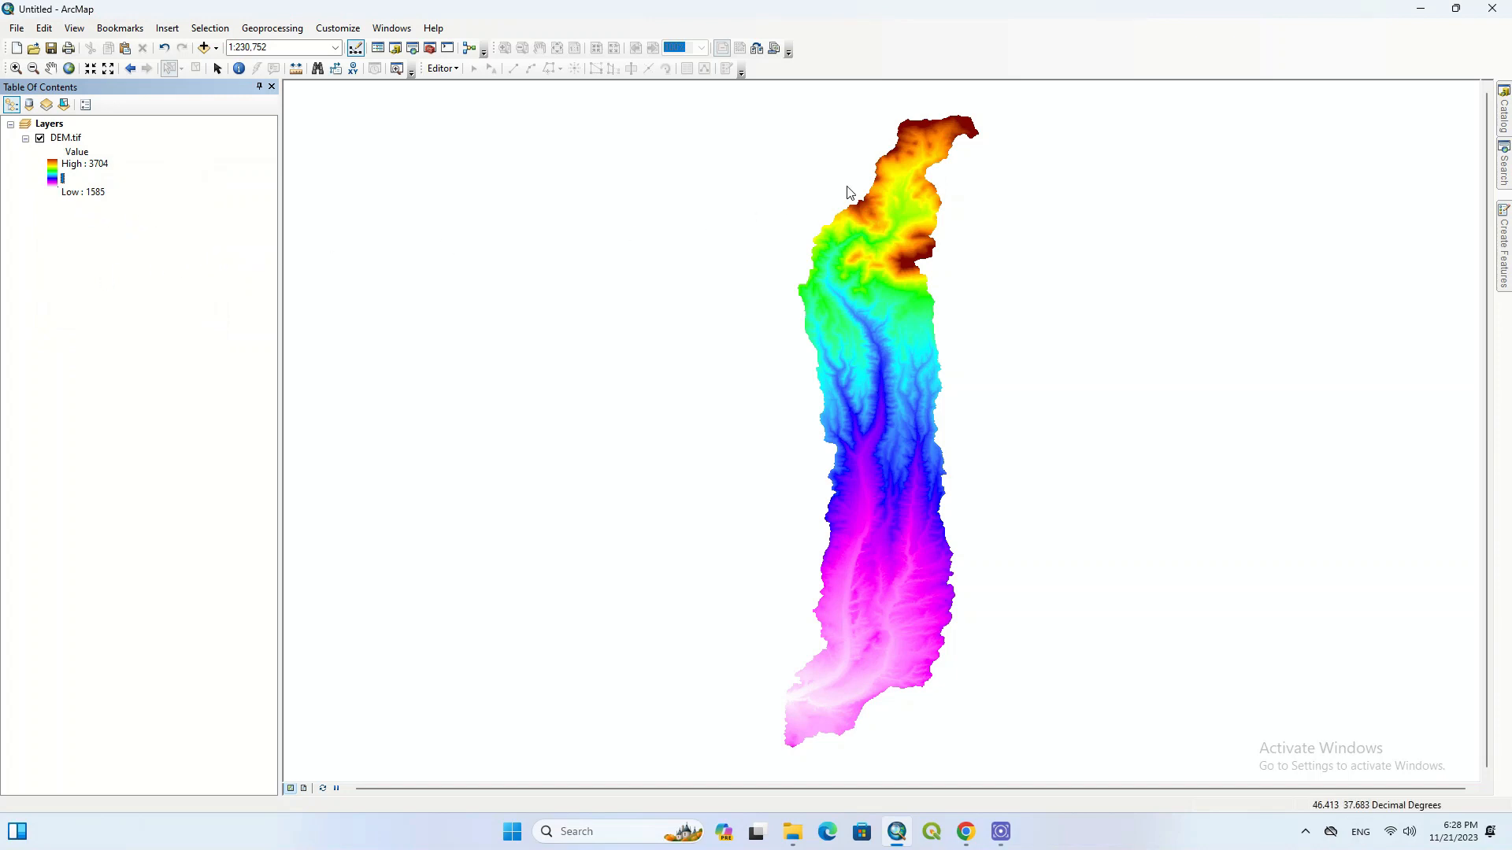
Identify the DEM pixel values at the dark brown peak in the north and in the pale low area near the southern end.
click(239, 69)
click(908, 268)
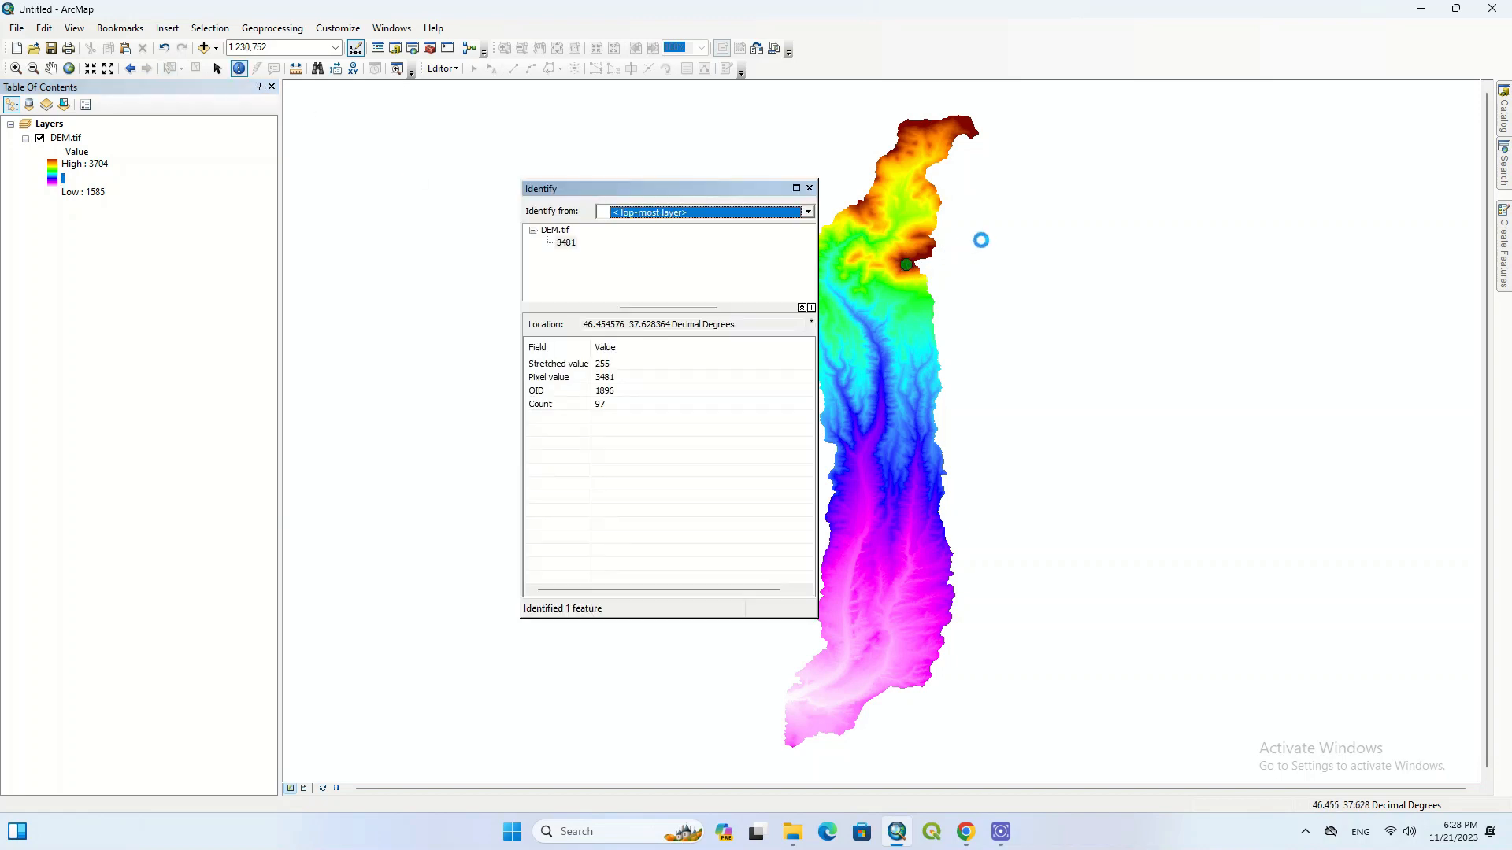
click(836, 677)
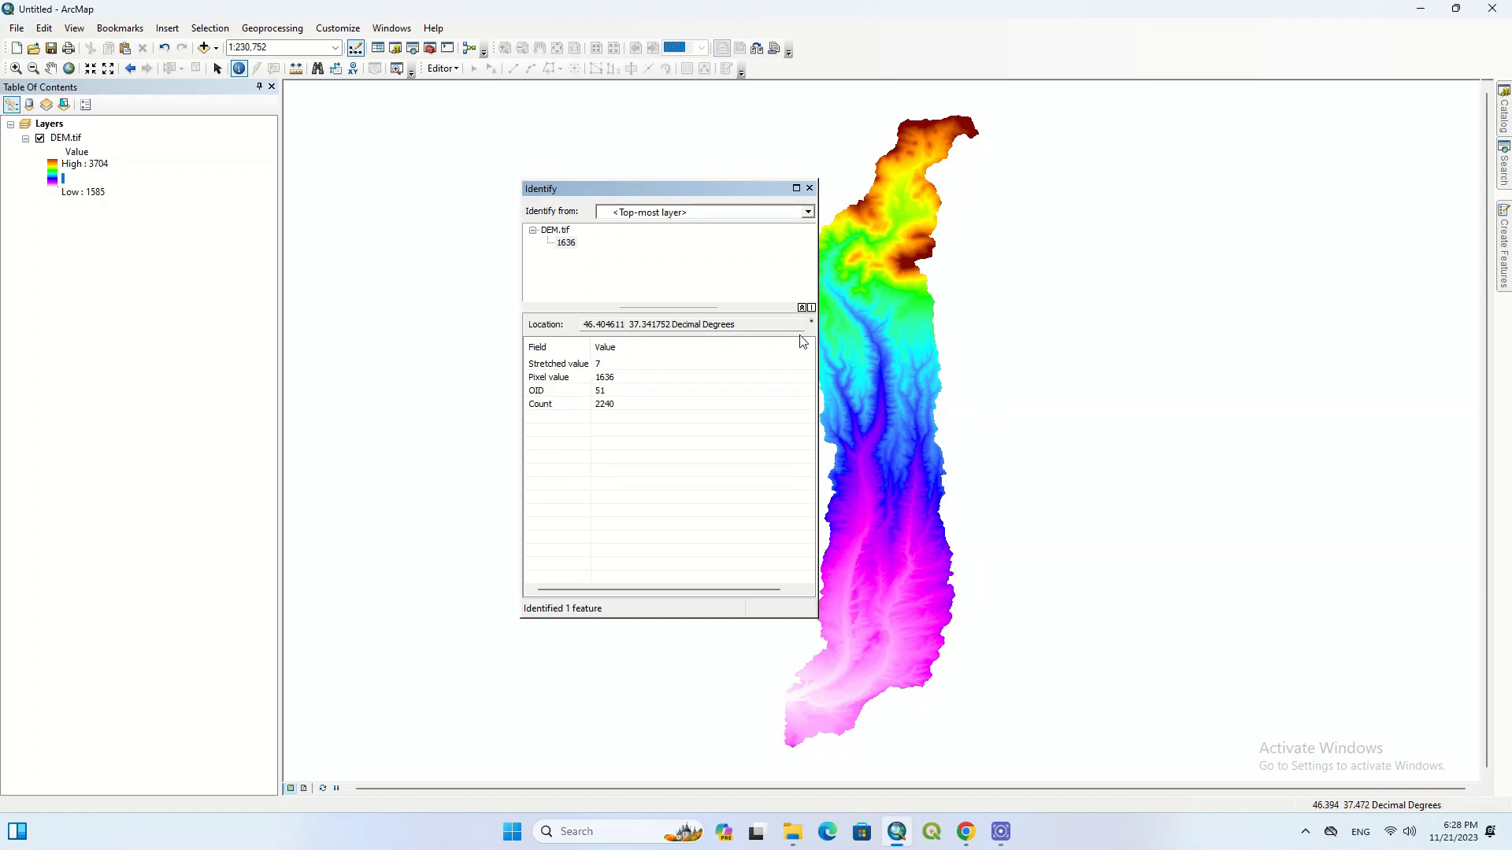
click(809, 188)
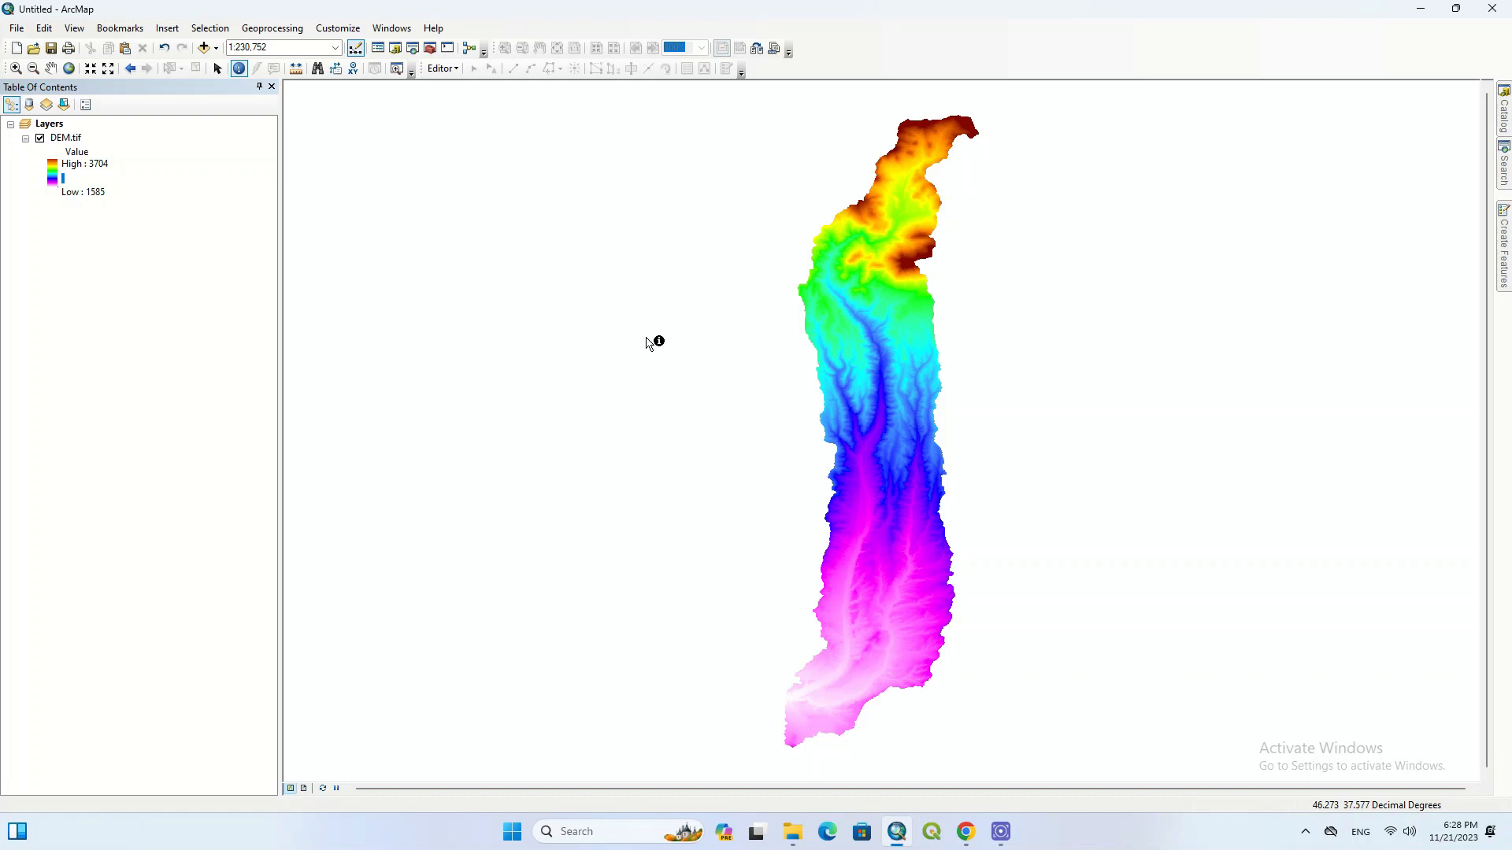
Open the symbology properties of DEM.tif and look through its values under the Unique Values rendering.
right_click(78, 141)
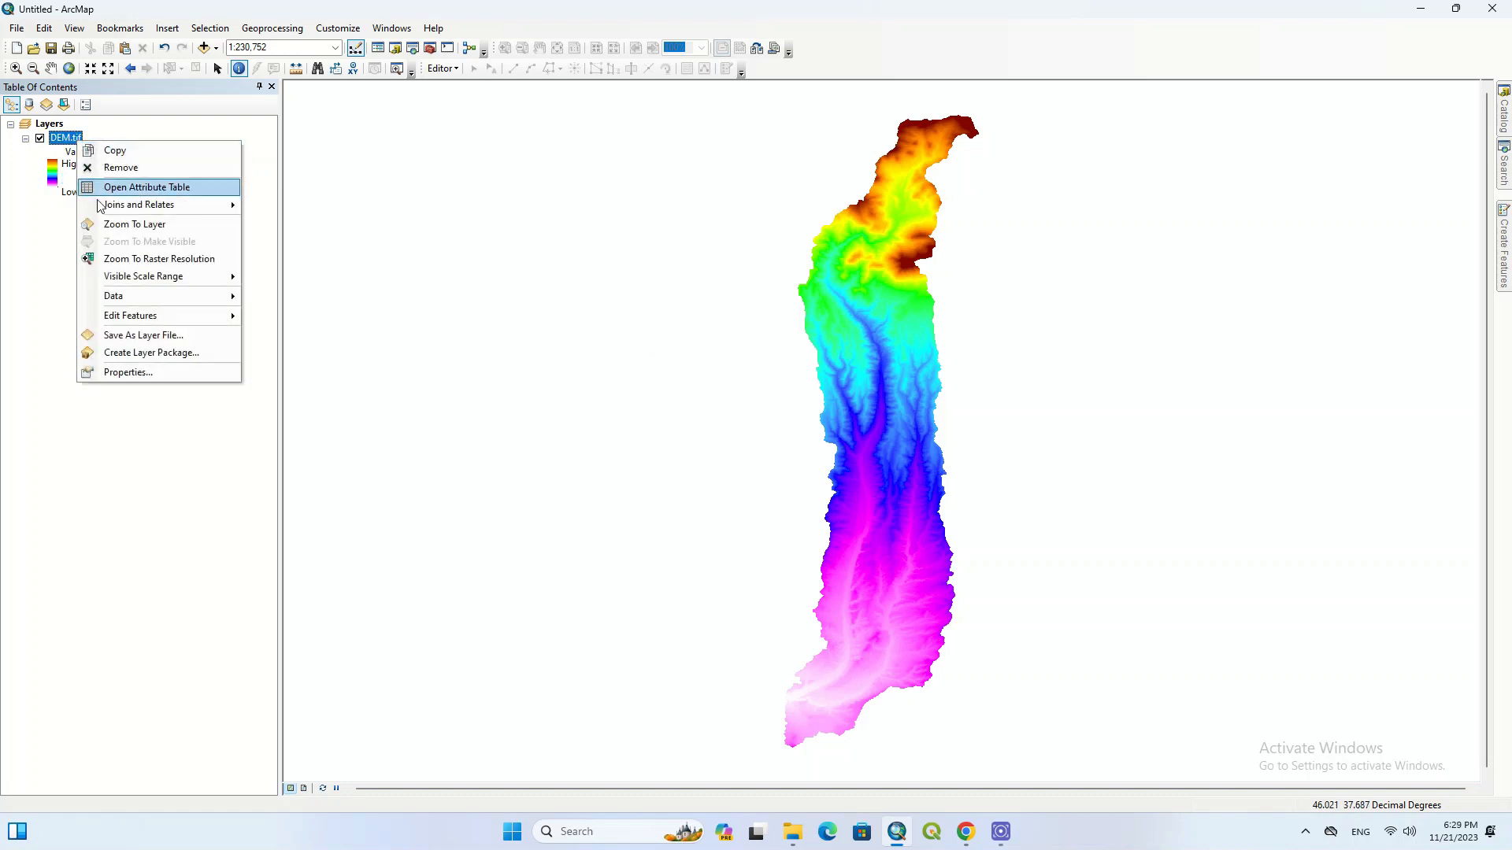
click(142, 374)
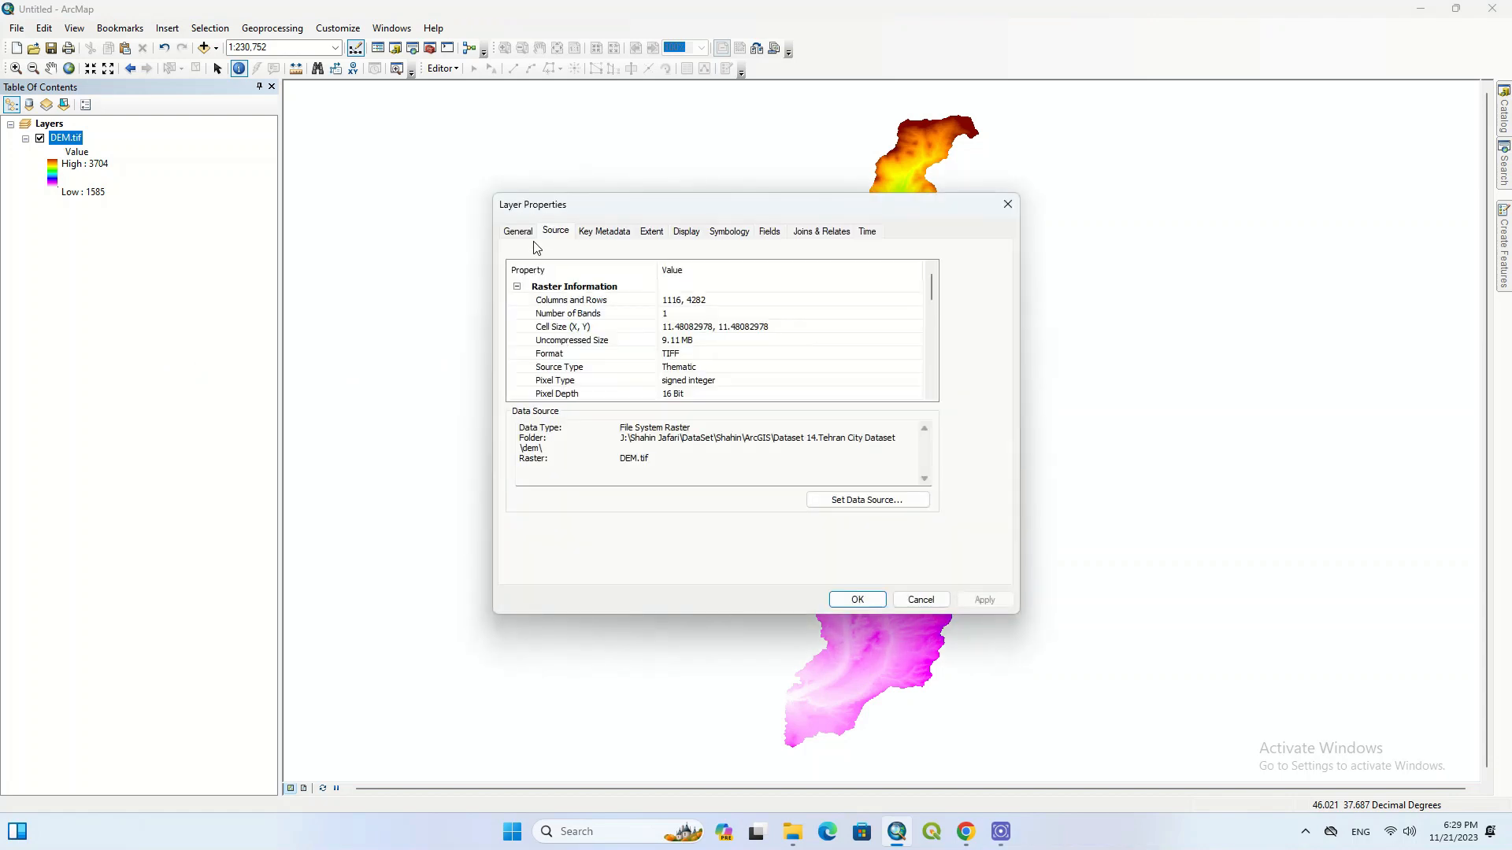
click(729, 232)
drag(739, 206, 447, 159)
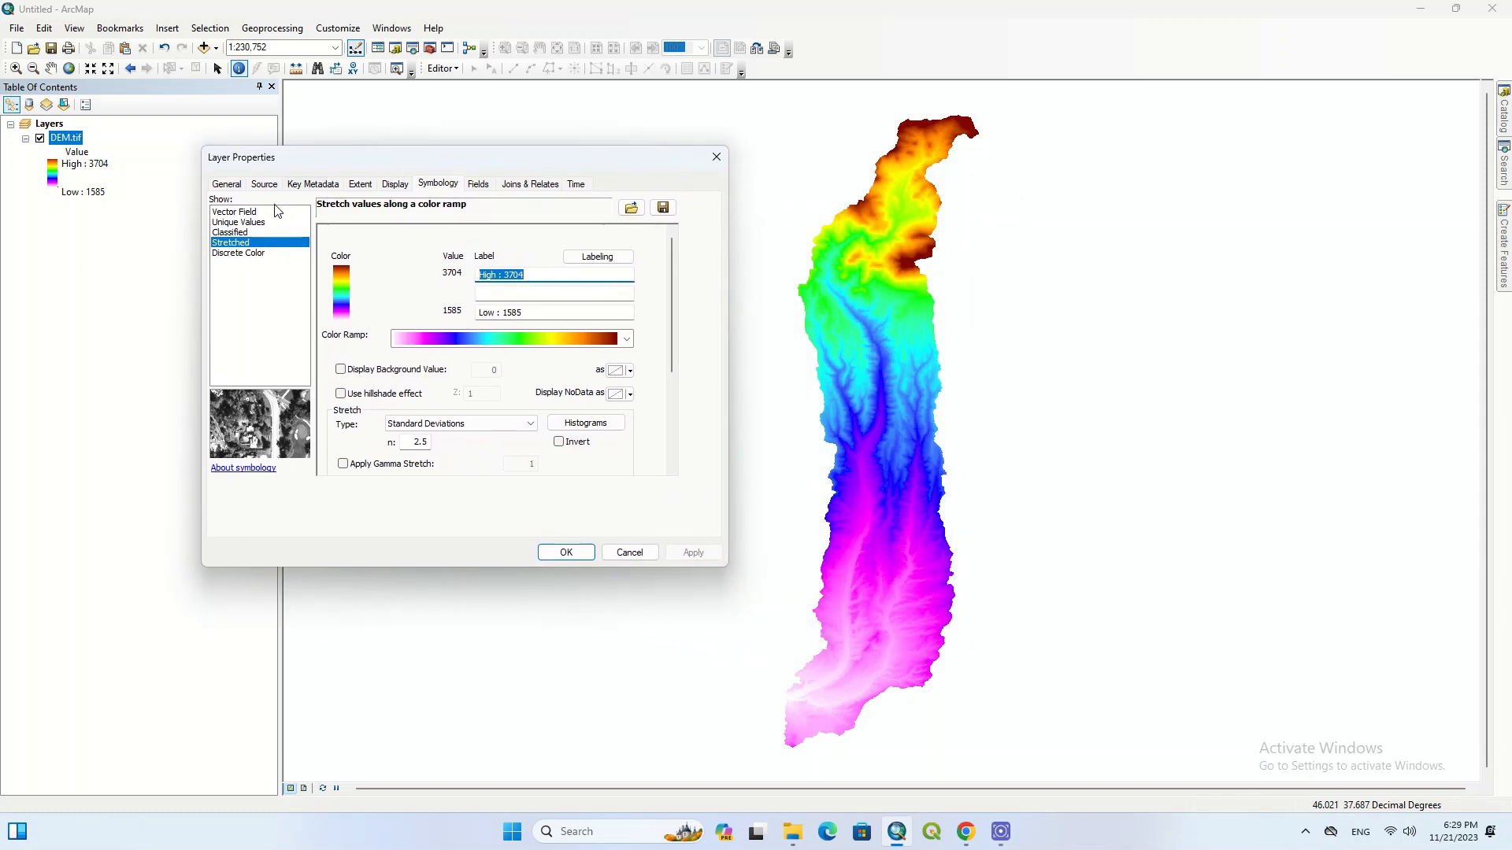
click(259, 222)
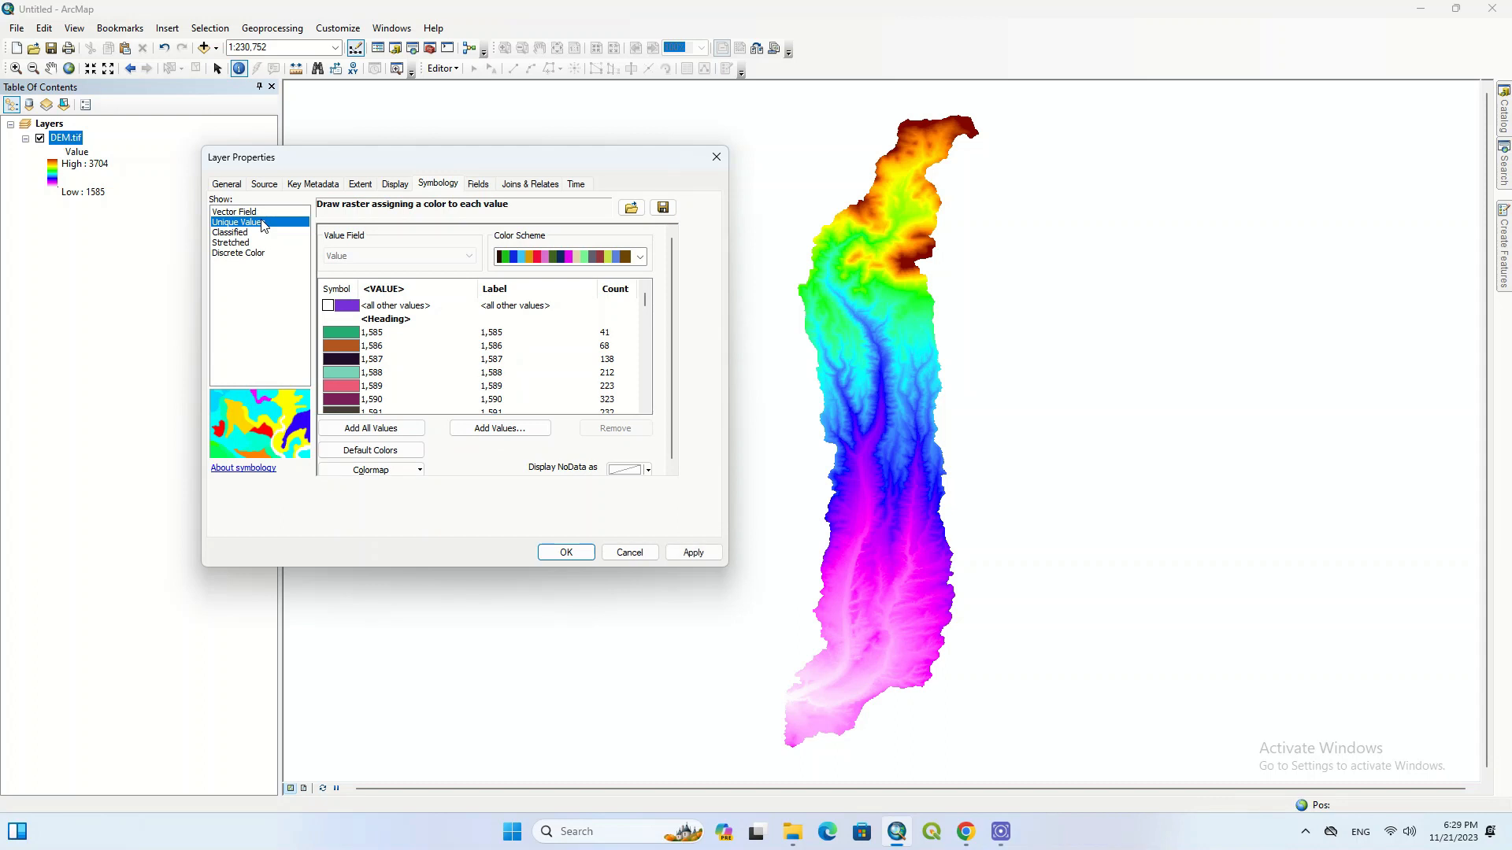
scroll(460, 360, down, 20)
scroll(461, 360, down, 16)
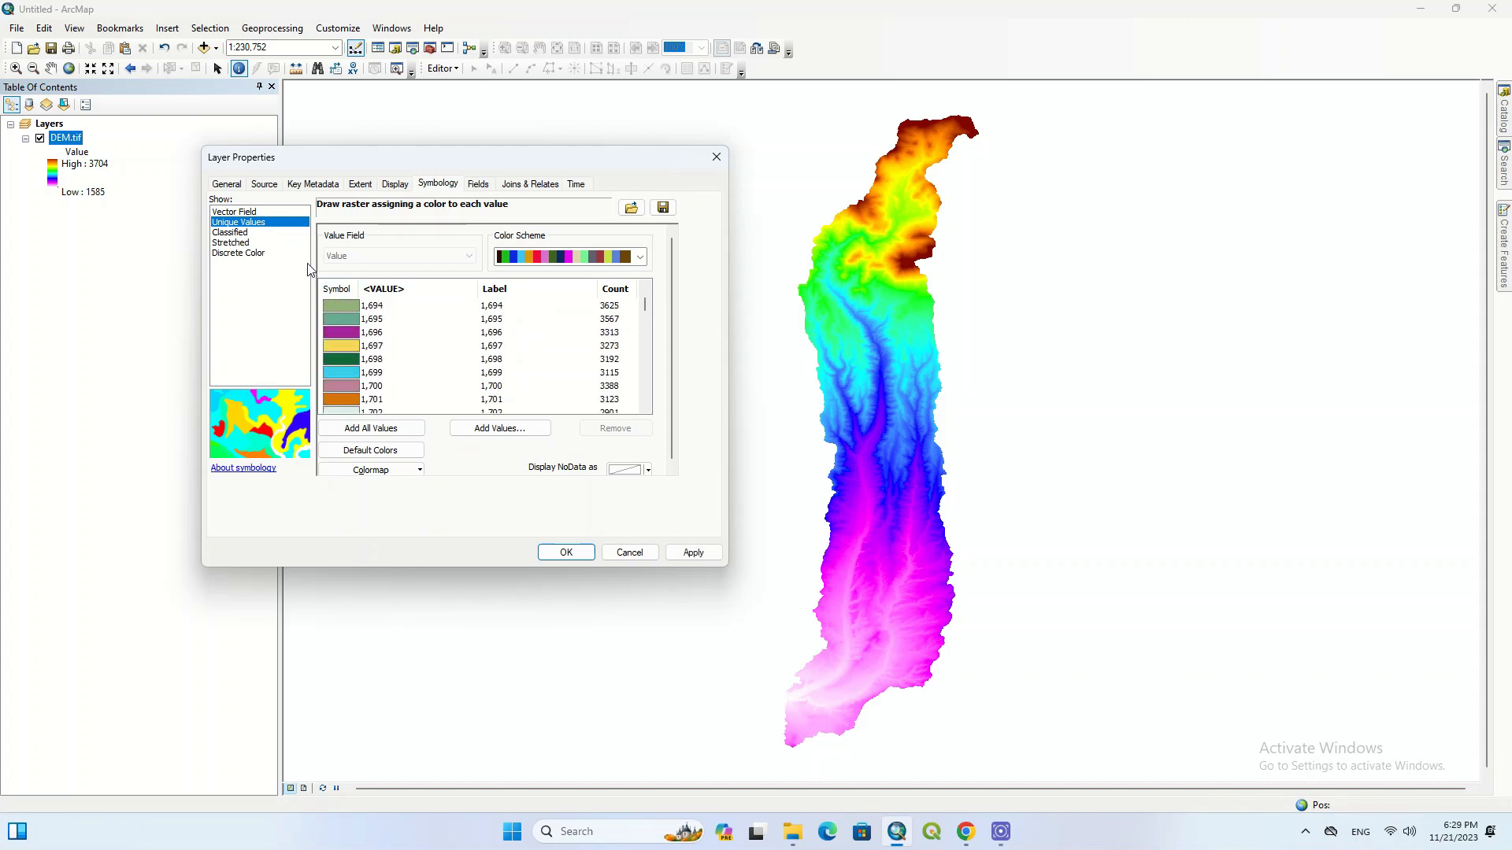
Render DEM.tif as Classified with 3 classes and apply it to the map.
click(251, 233)
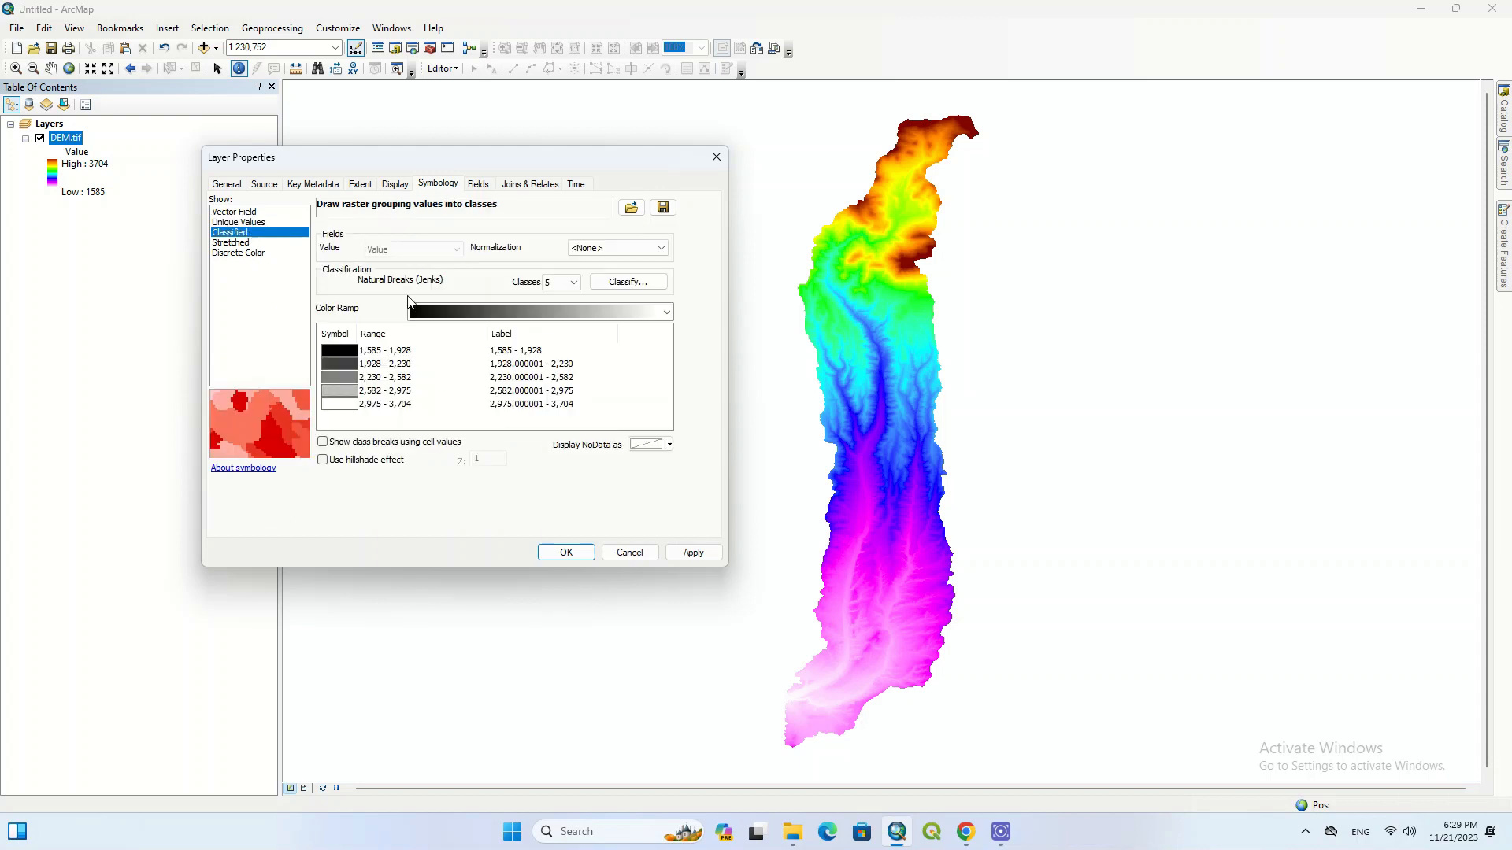
click(576, 285)
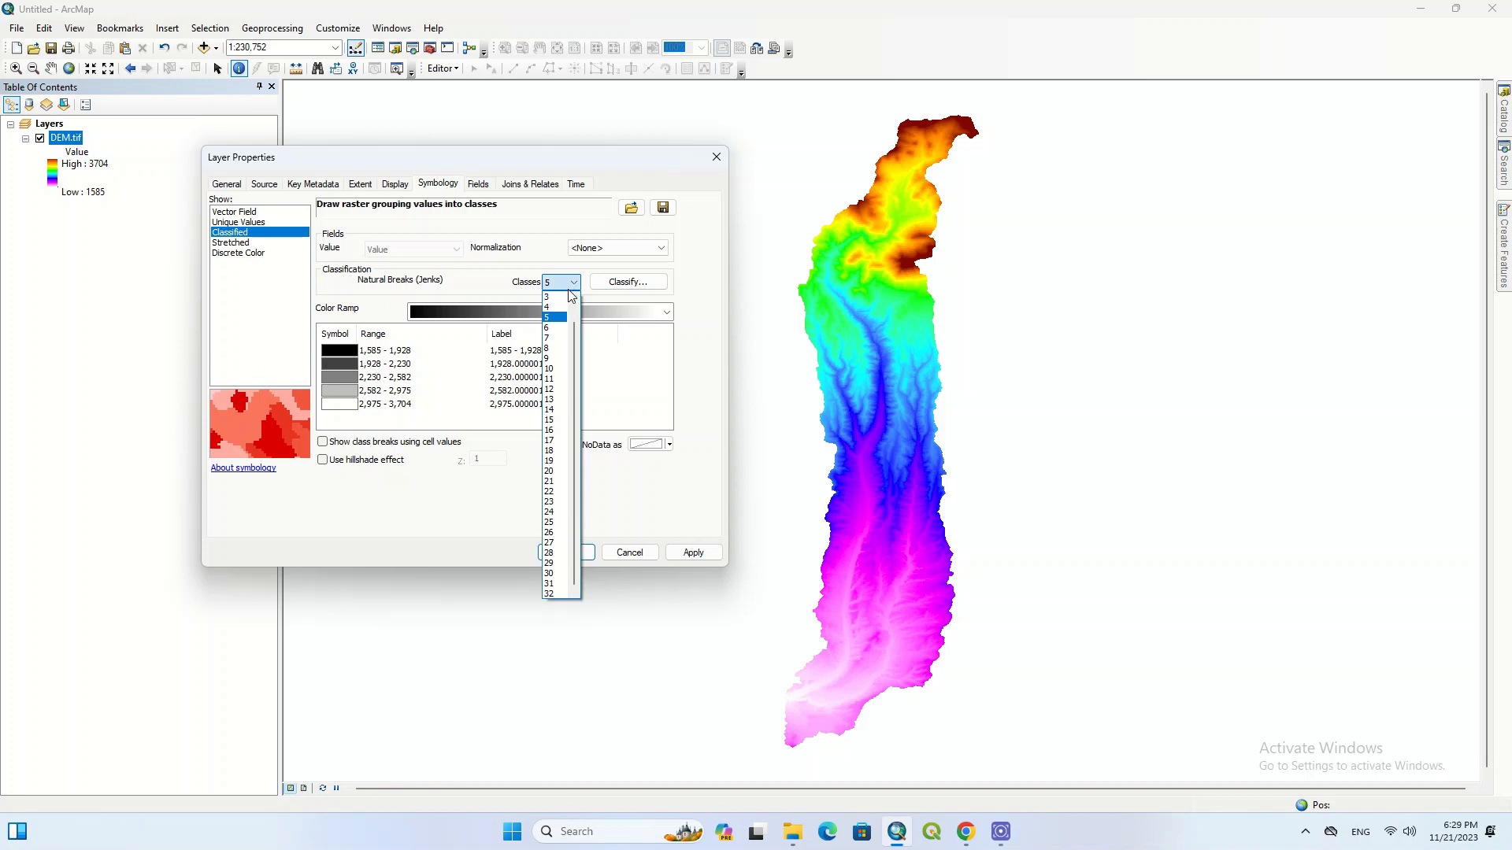
click(555, 296)
click(692, 553)
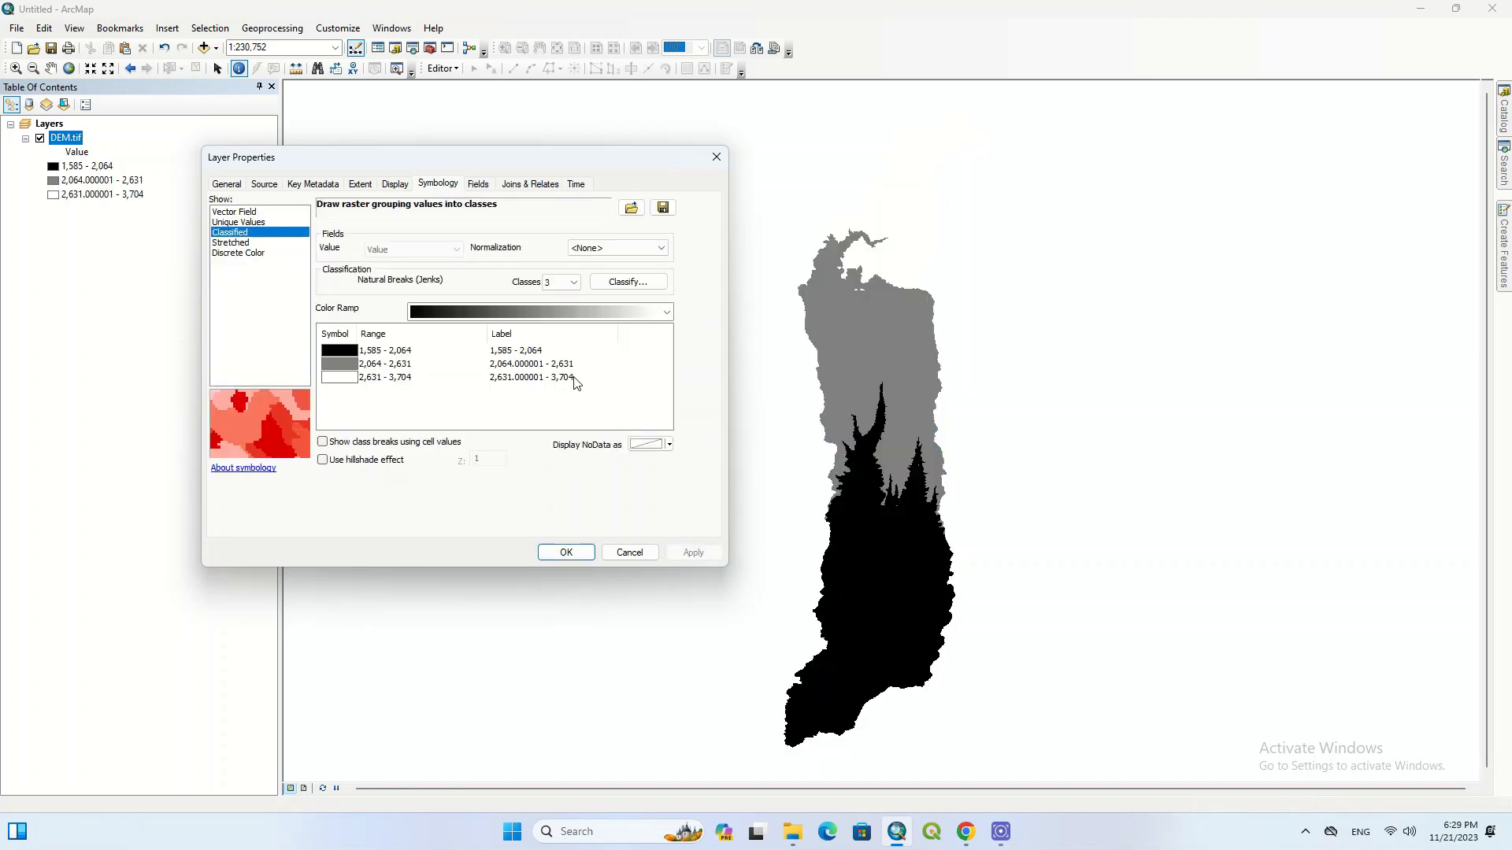
Apply the color ramp from dark green through yellow to red to the classified DEM.tif.
click(527, 309)
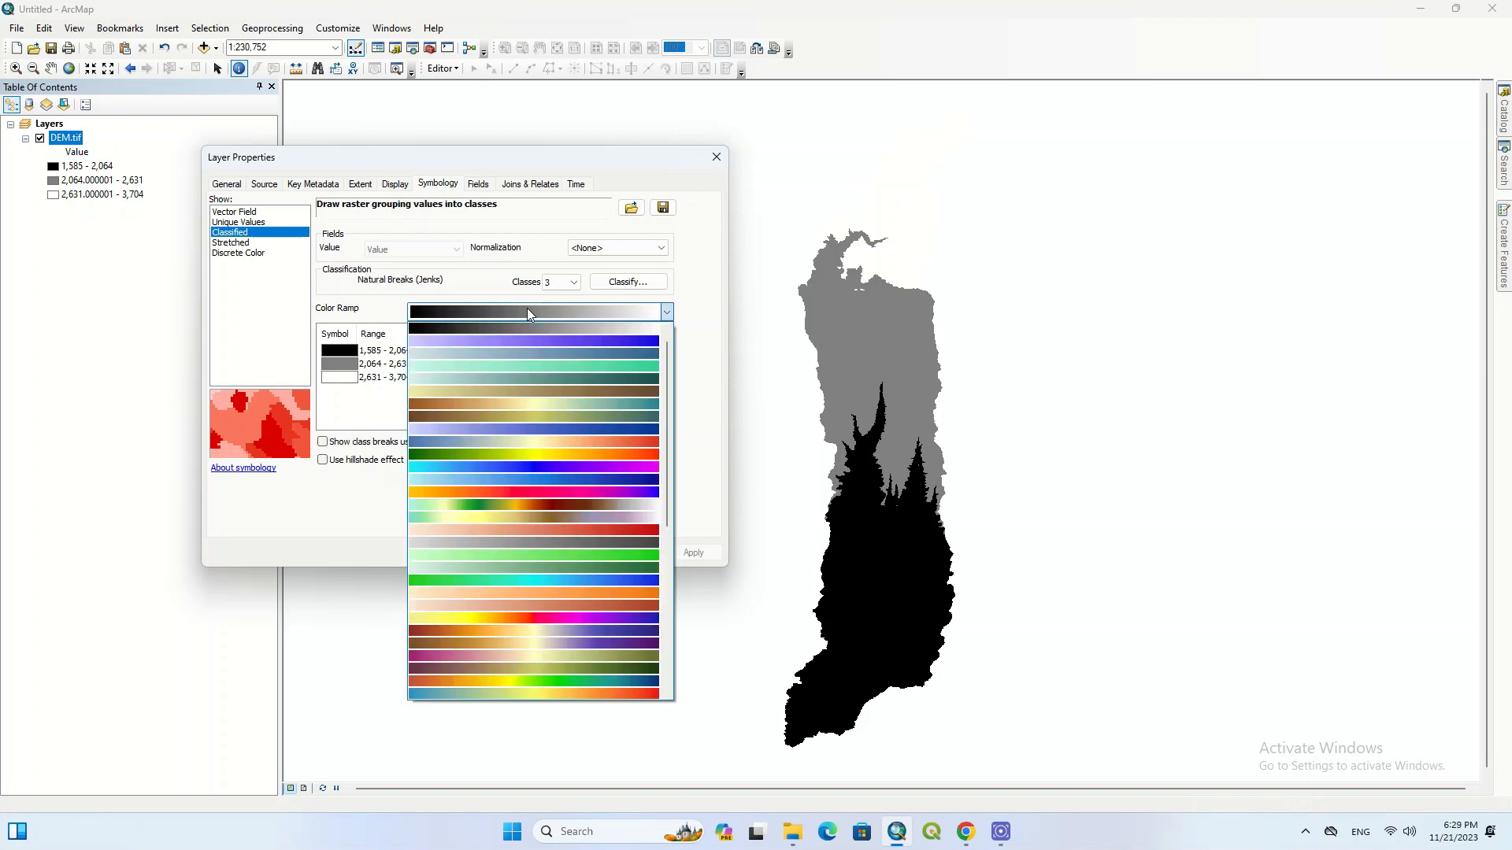
click(561, 453)
click(696, 552)
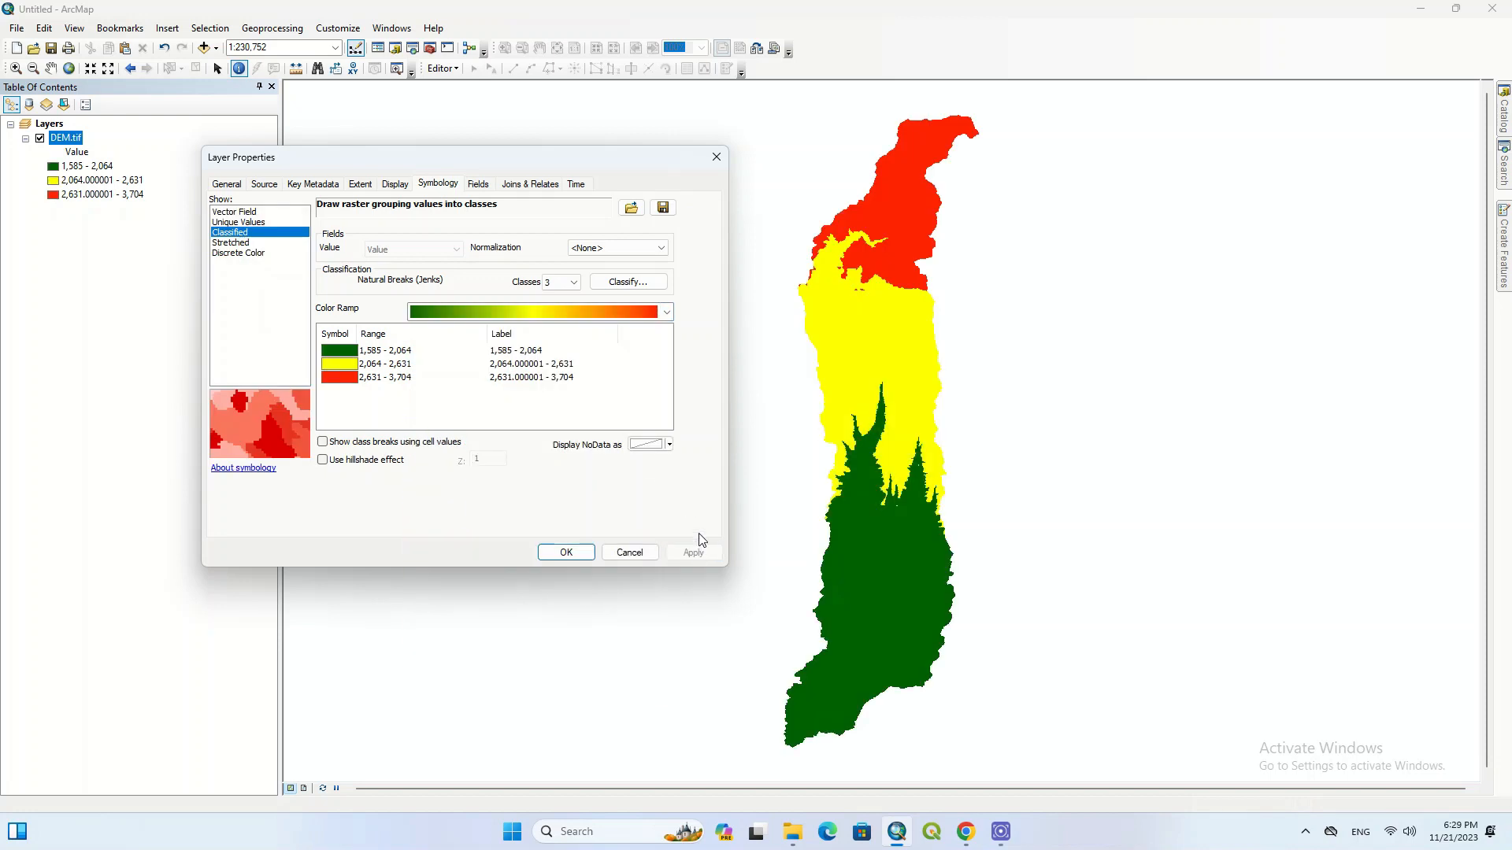
Increase the classification of DEM.tif to 9 classes and apply it to the map.
click(574, 283)
scroll(573, 301, up, 1)
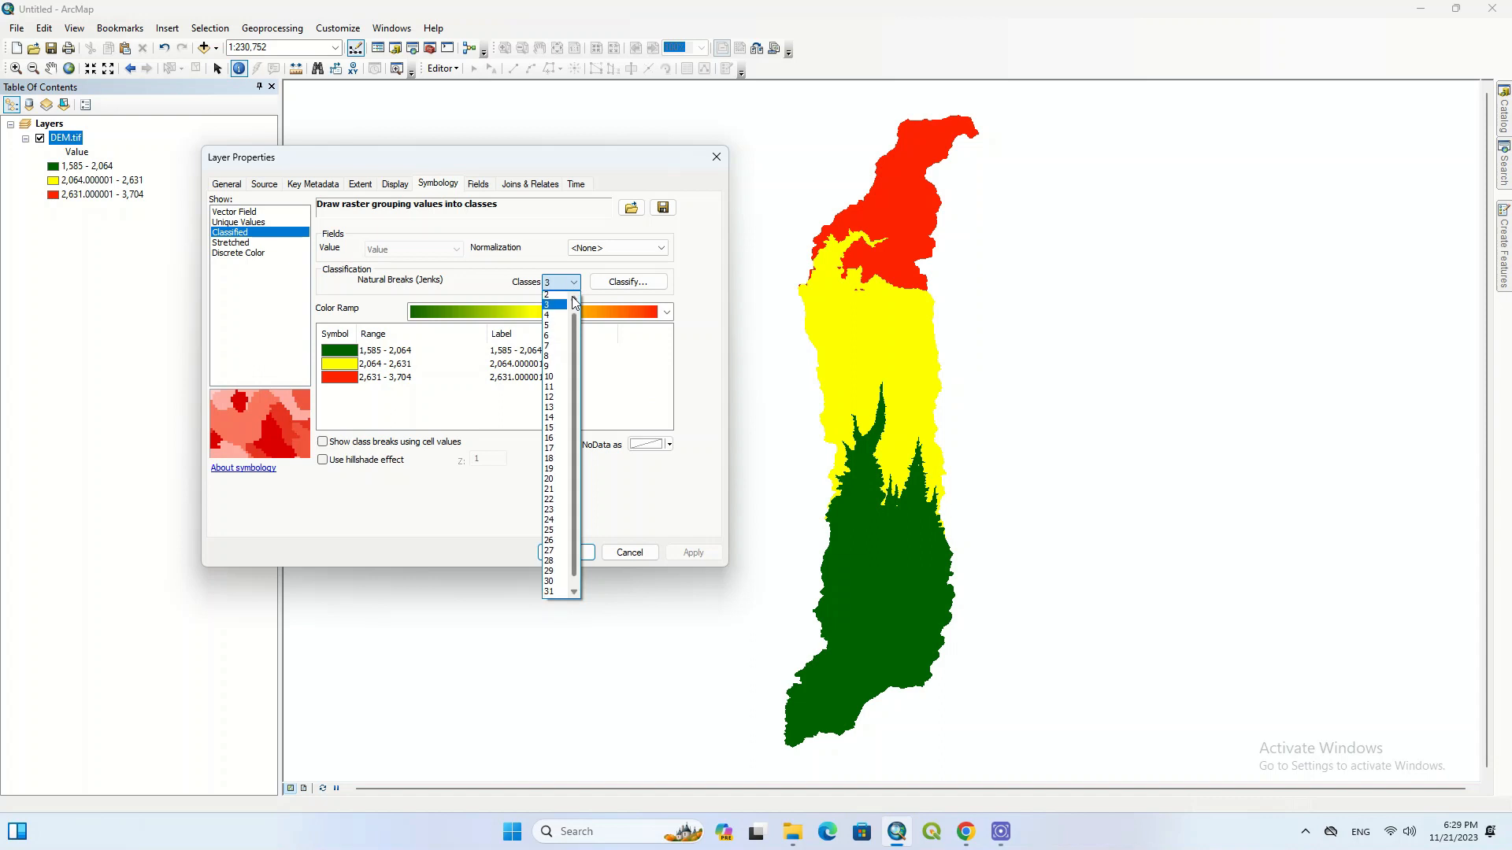
click(558, 307)
click(697, 552)
click(574, 283)
click(555, 371)
click(693, 551)
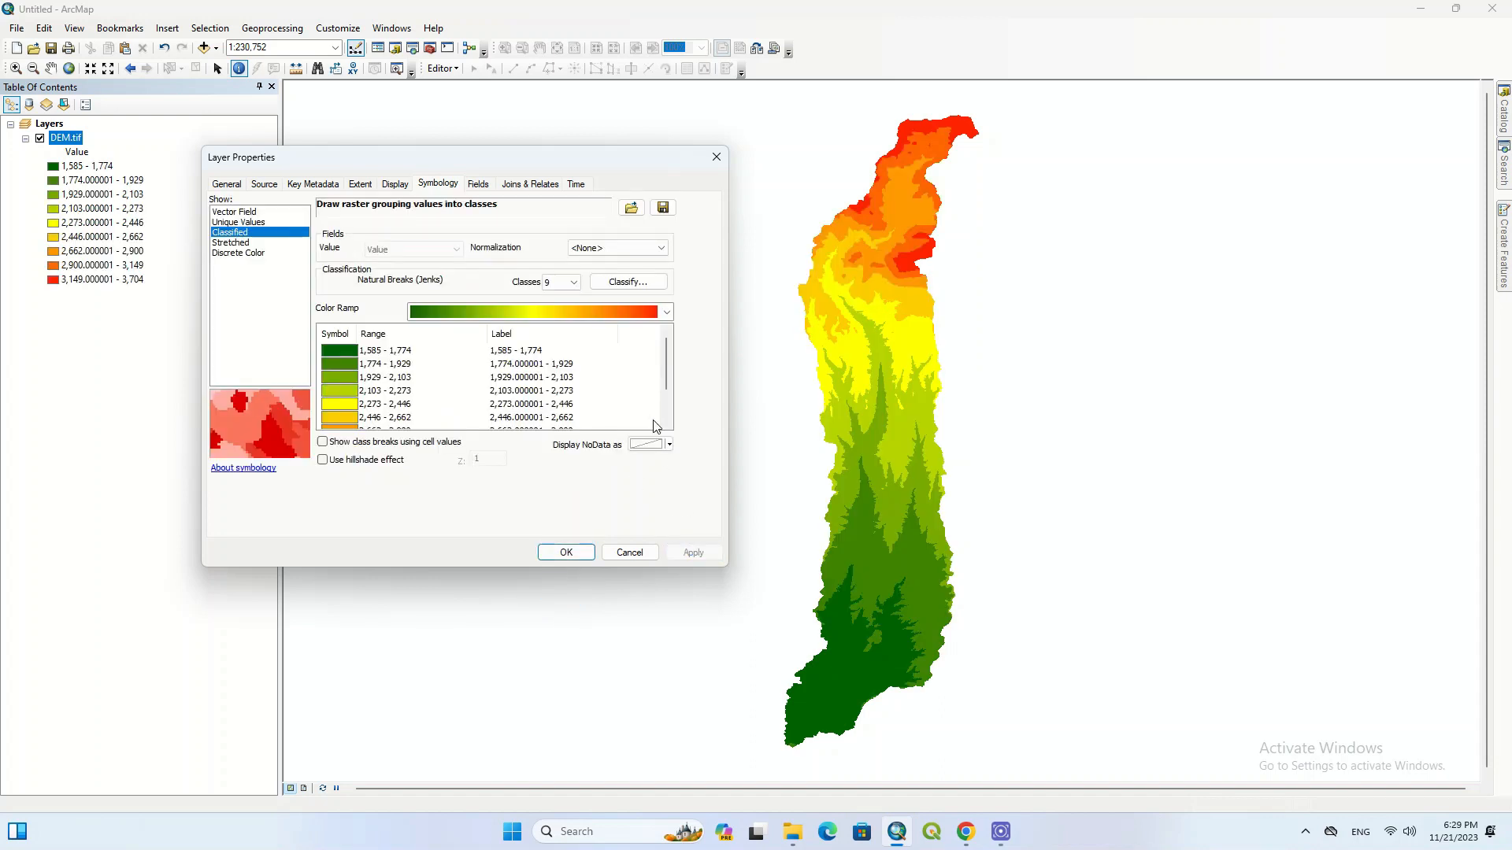
Reclassify DEM.tif into 14 classes and apply the finer division to the map.
click(574, 283)
click(556, 415)
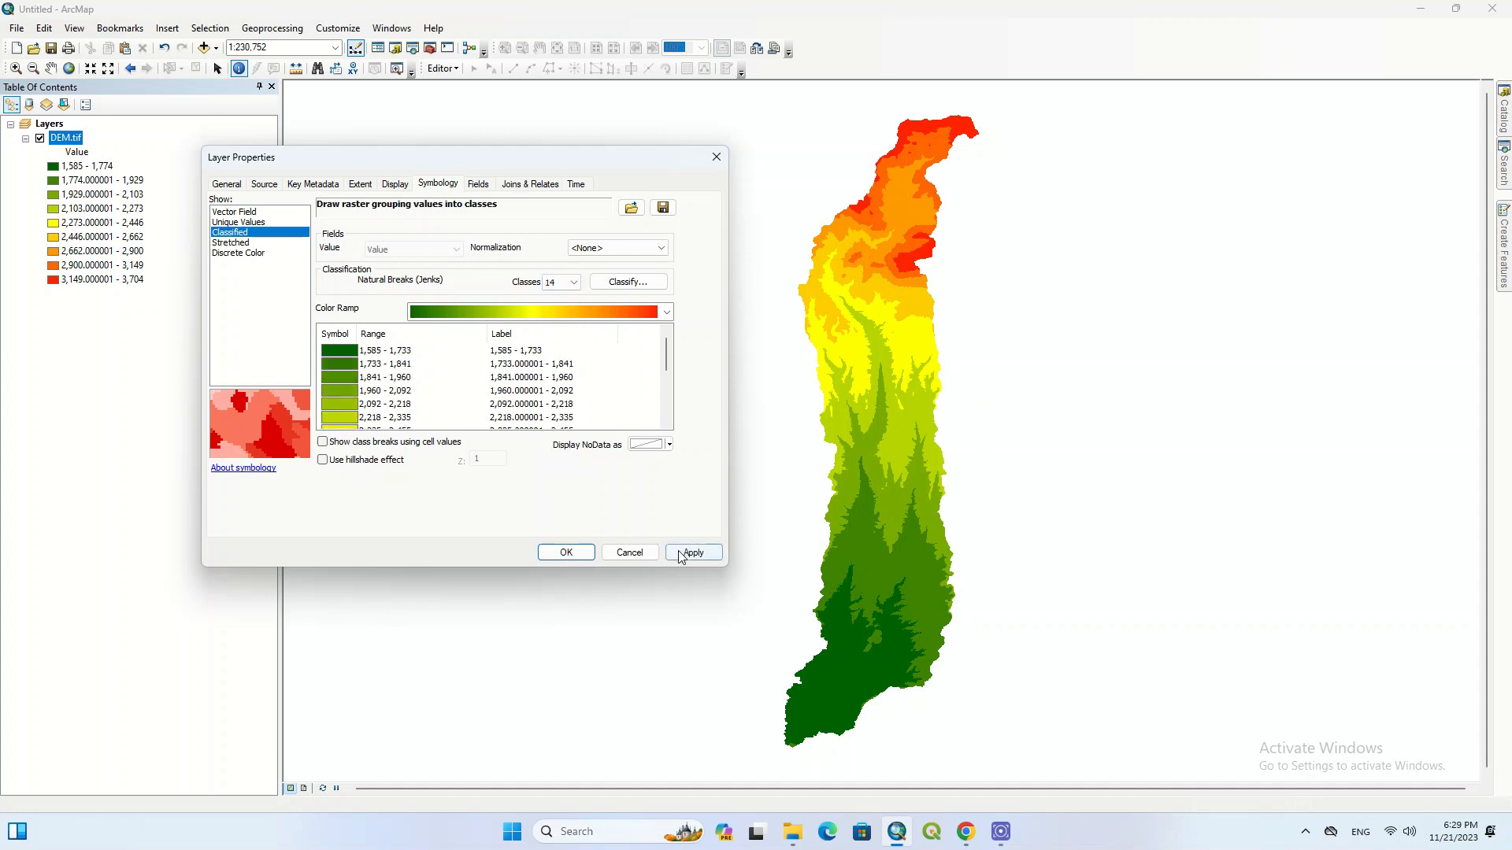
click(681, 555)
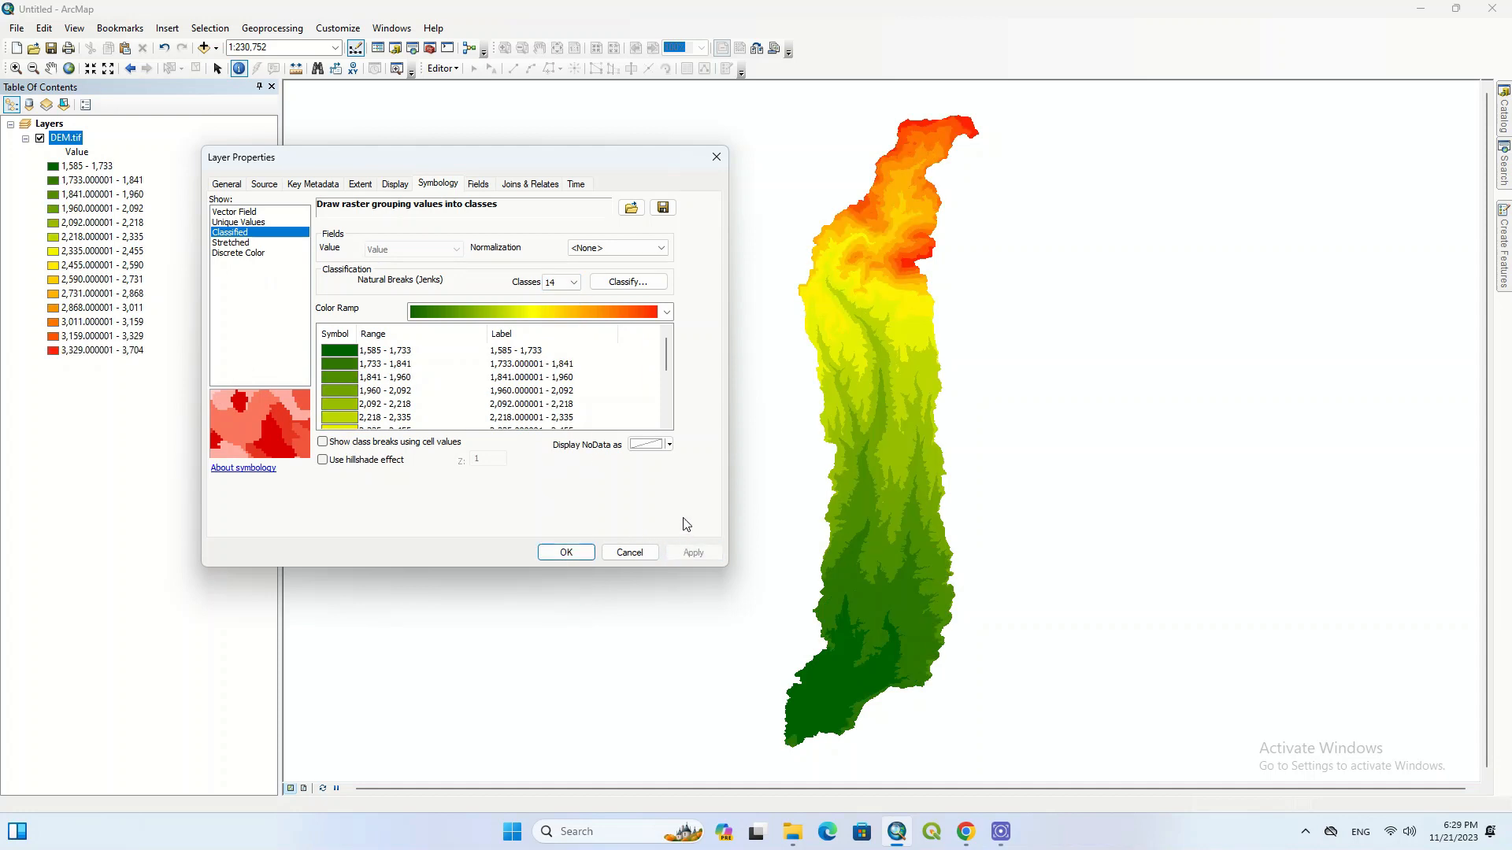
Apply the multicolor elevation ramp from white and magenta through blue, green and yellow to dark red to DEM.tif.
click(641, 319)
scroll(571, 387, down, 5)
scroll(571, 387, down, 5)
click(573, 610)
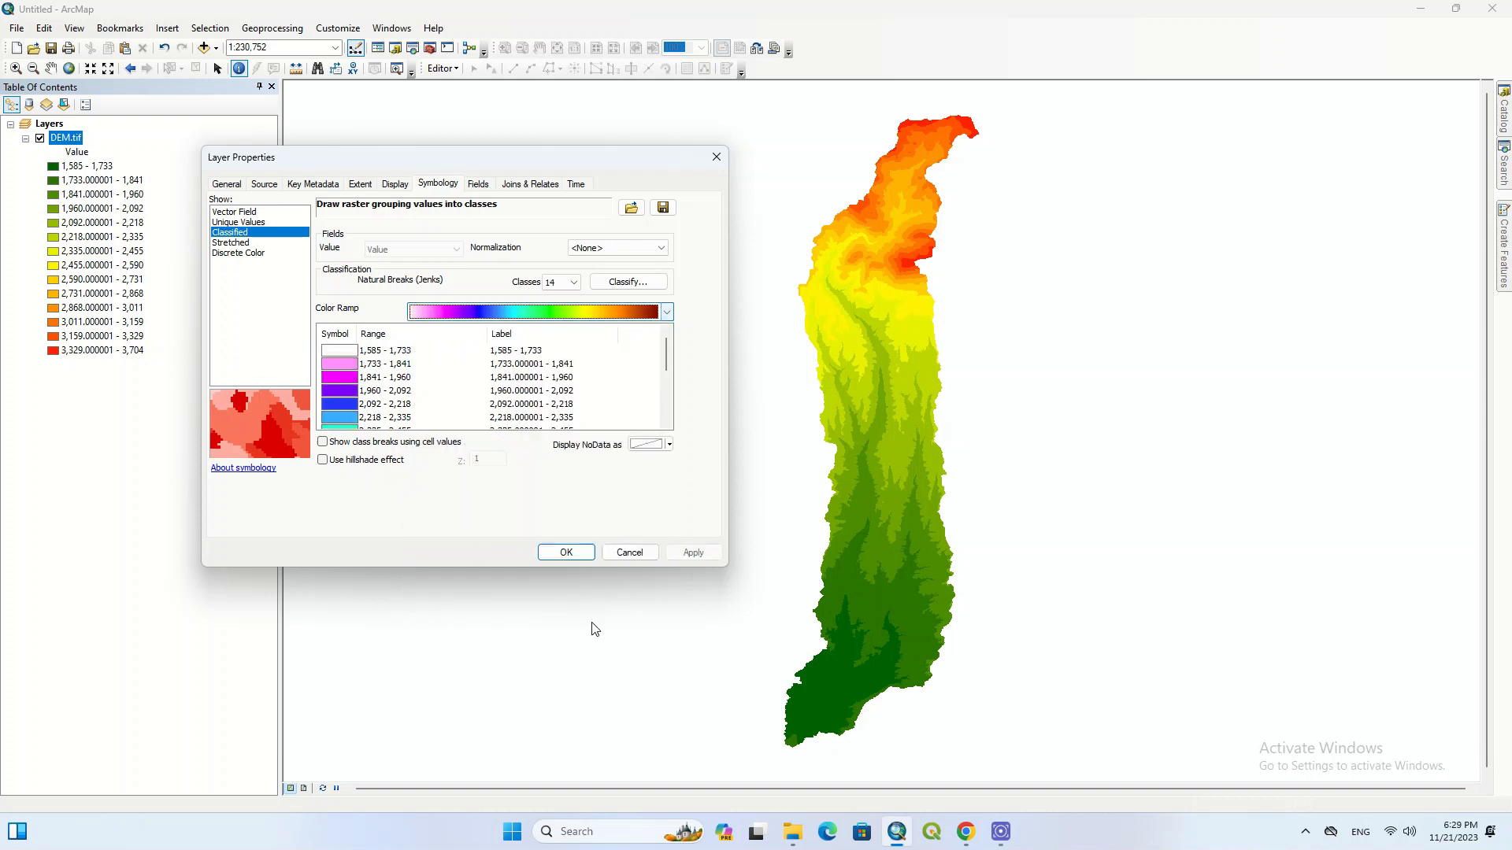
click(687, 552)
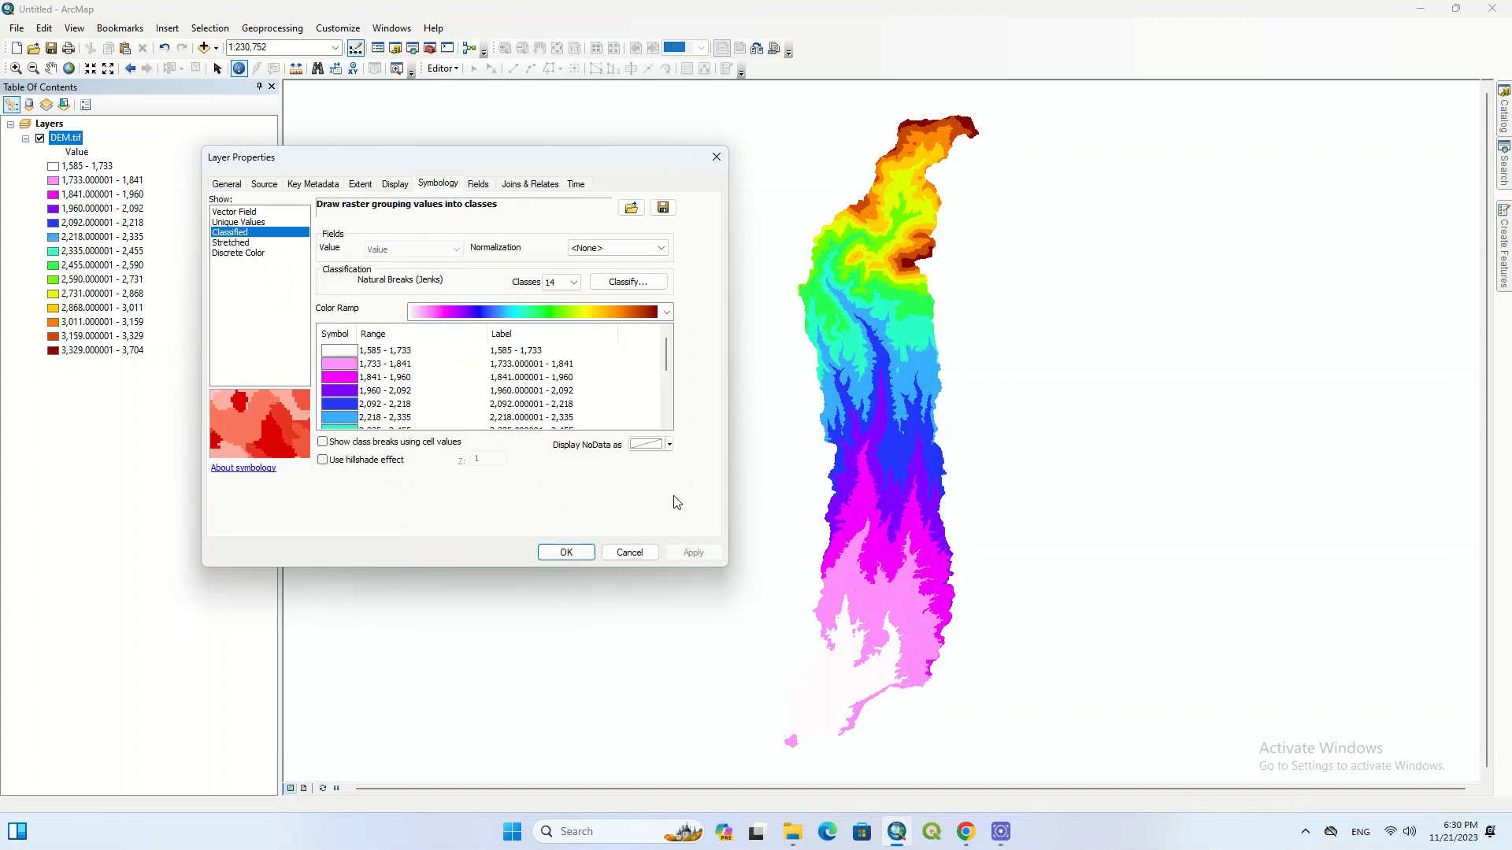
Reduce the DEM.tif classification to 6 classes and apply it.
click(573, 282)
click(559, 338)
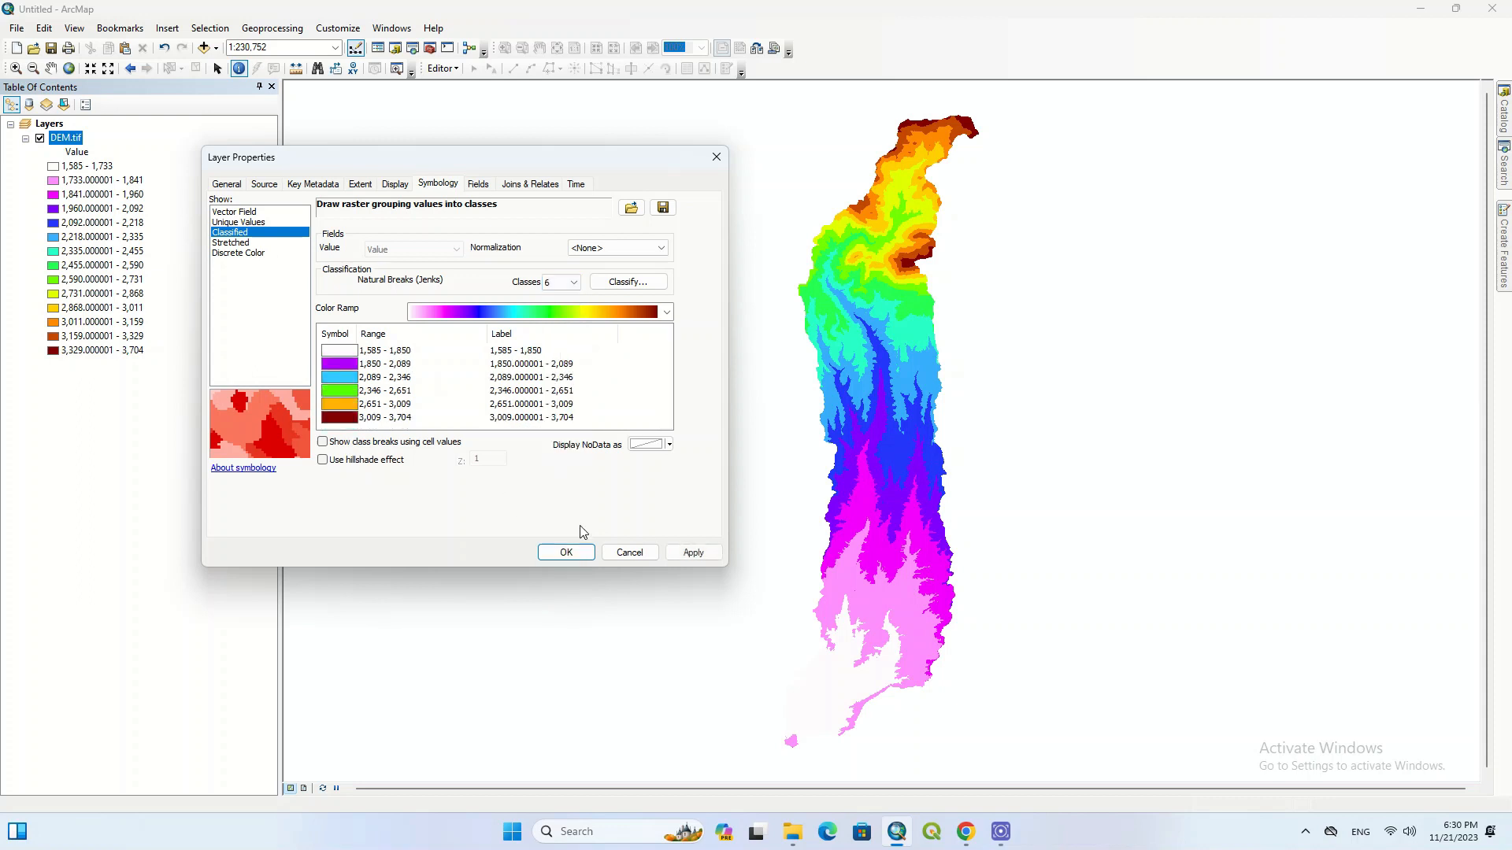
click(693, 552)
Set the DEM.tif classification to 13 classes and apply it.
click(574, 283)
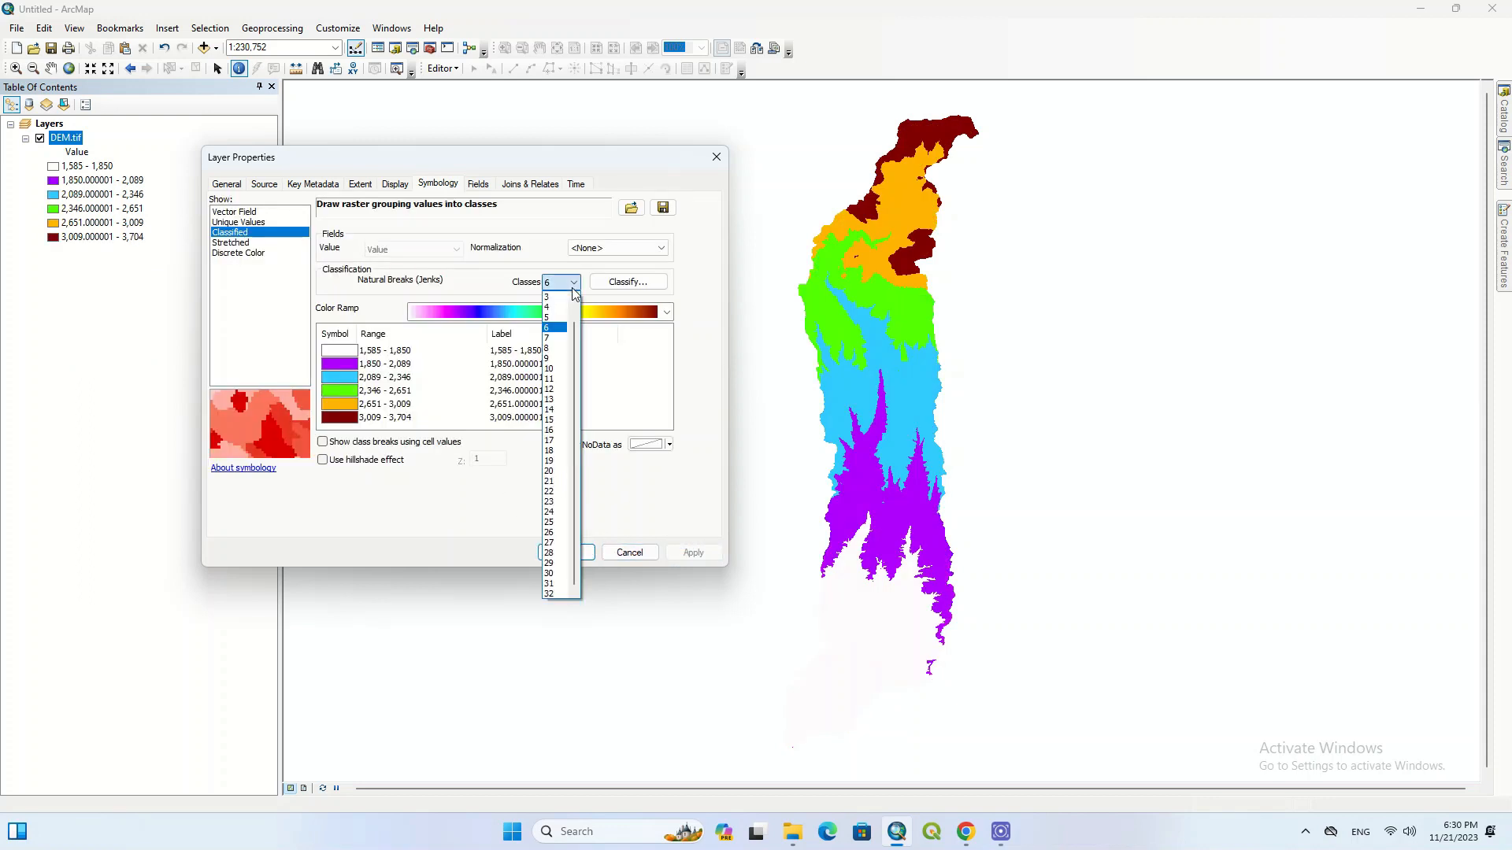
click(553, 400)
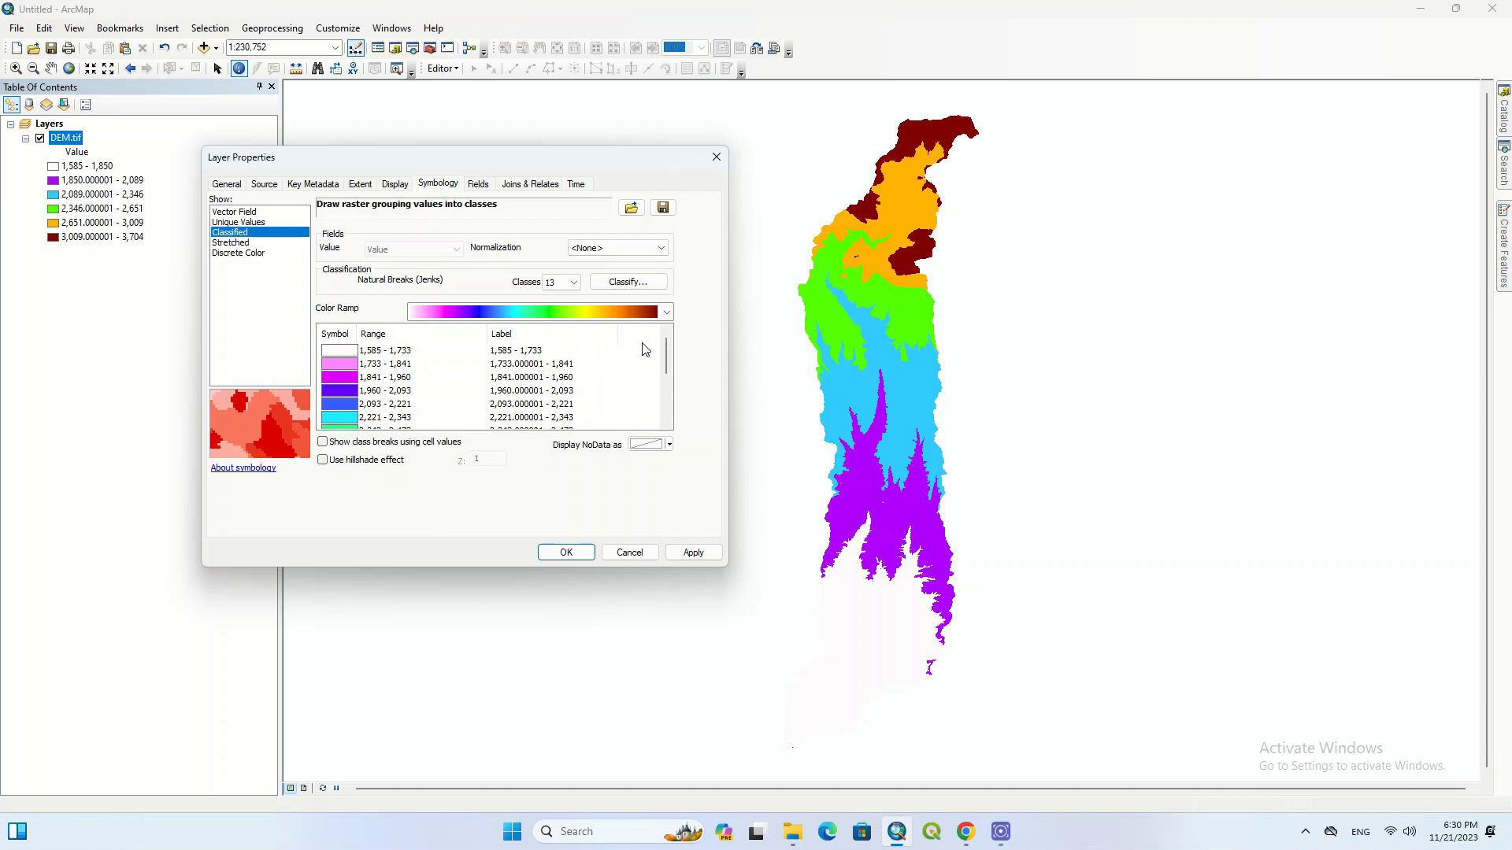
click(693, 552)
Give DEM.tif the color ramp from brick red through yellow and green to dark blue, accept the properties and collapse its legend.
click(666, 312)
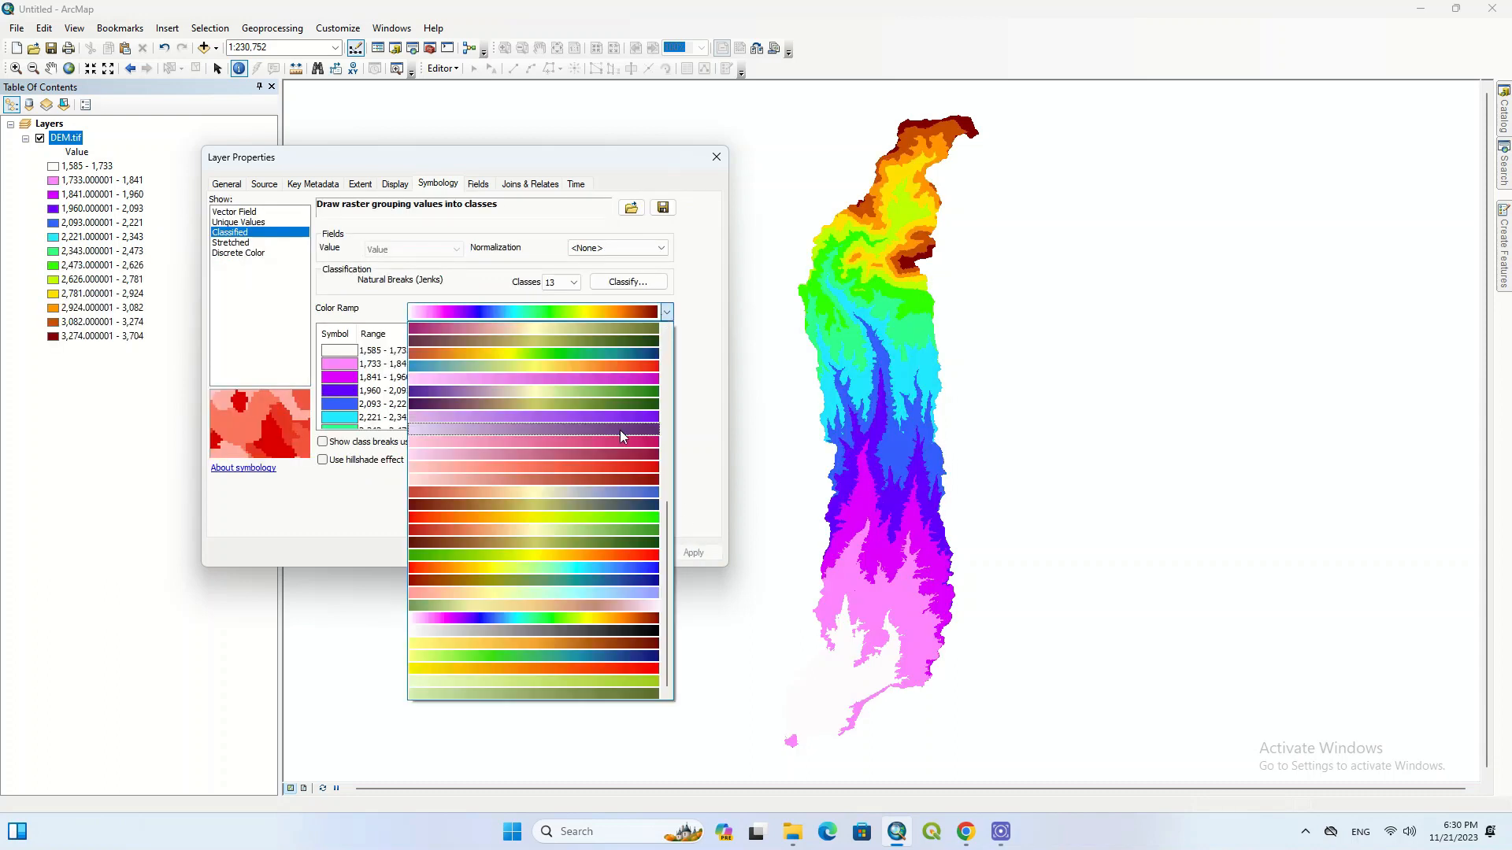
scroll(593, 578, up, 3)
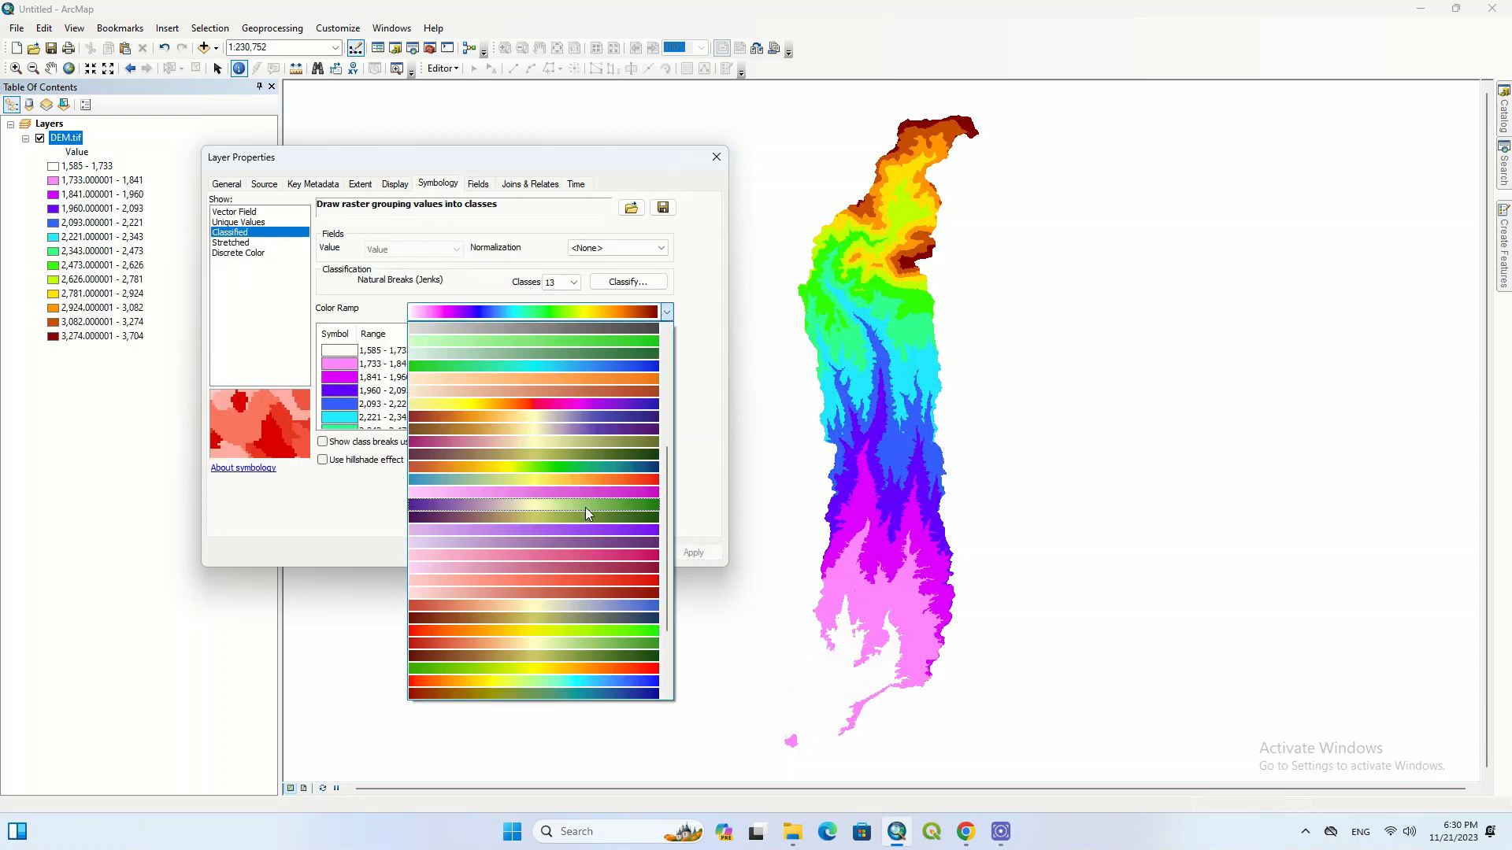
click(577, 467)
click(672, 553)
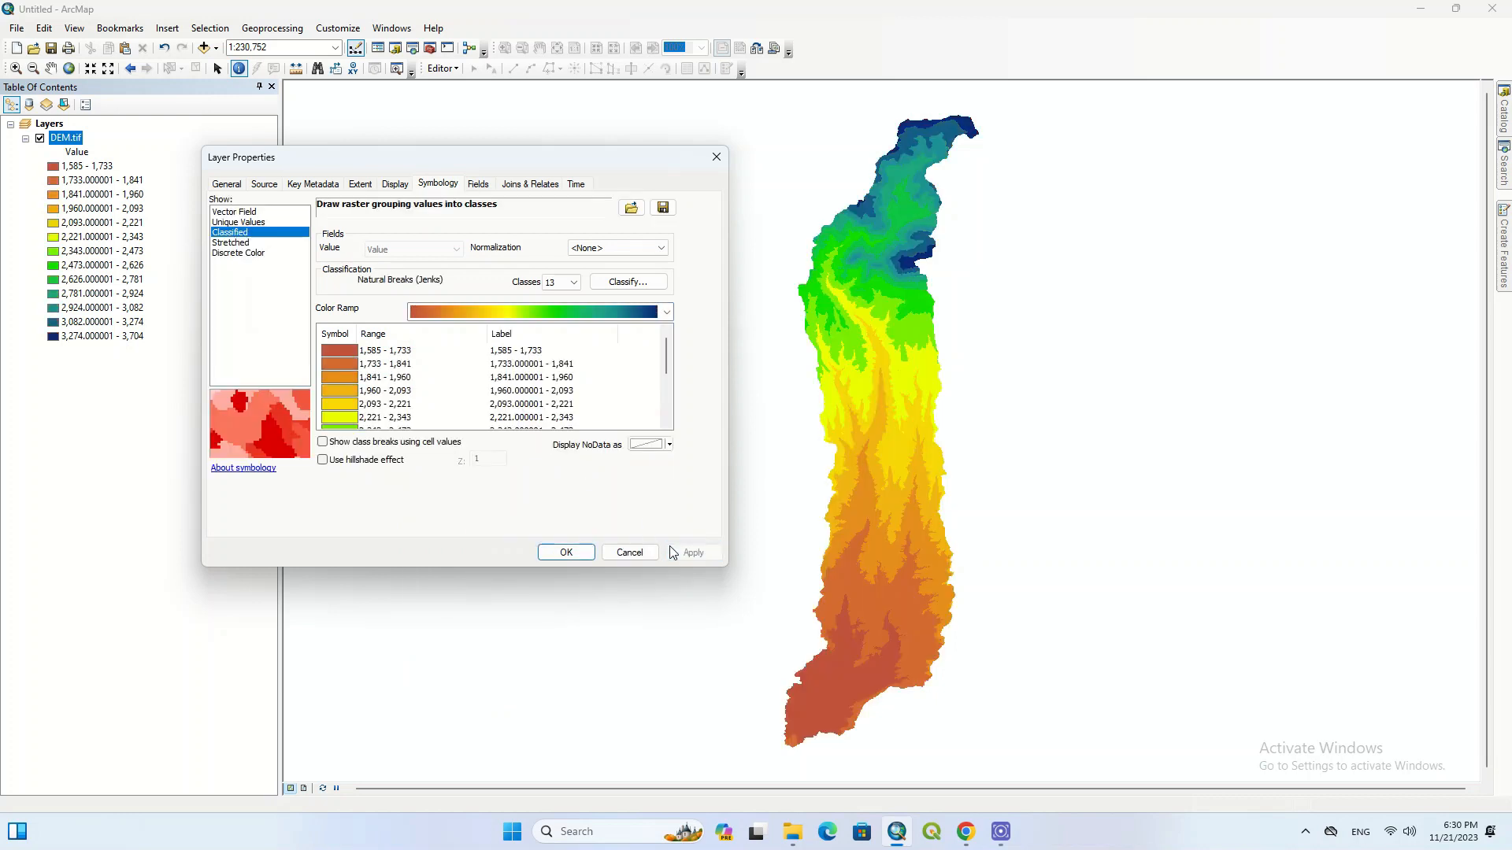
click(566, 552)
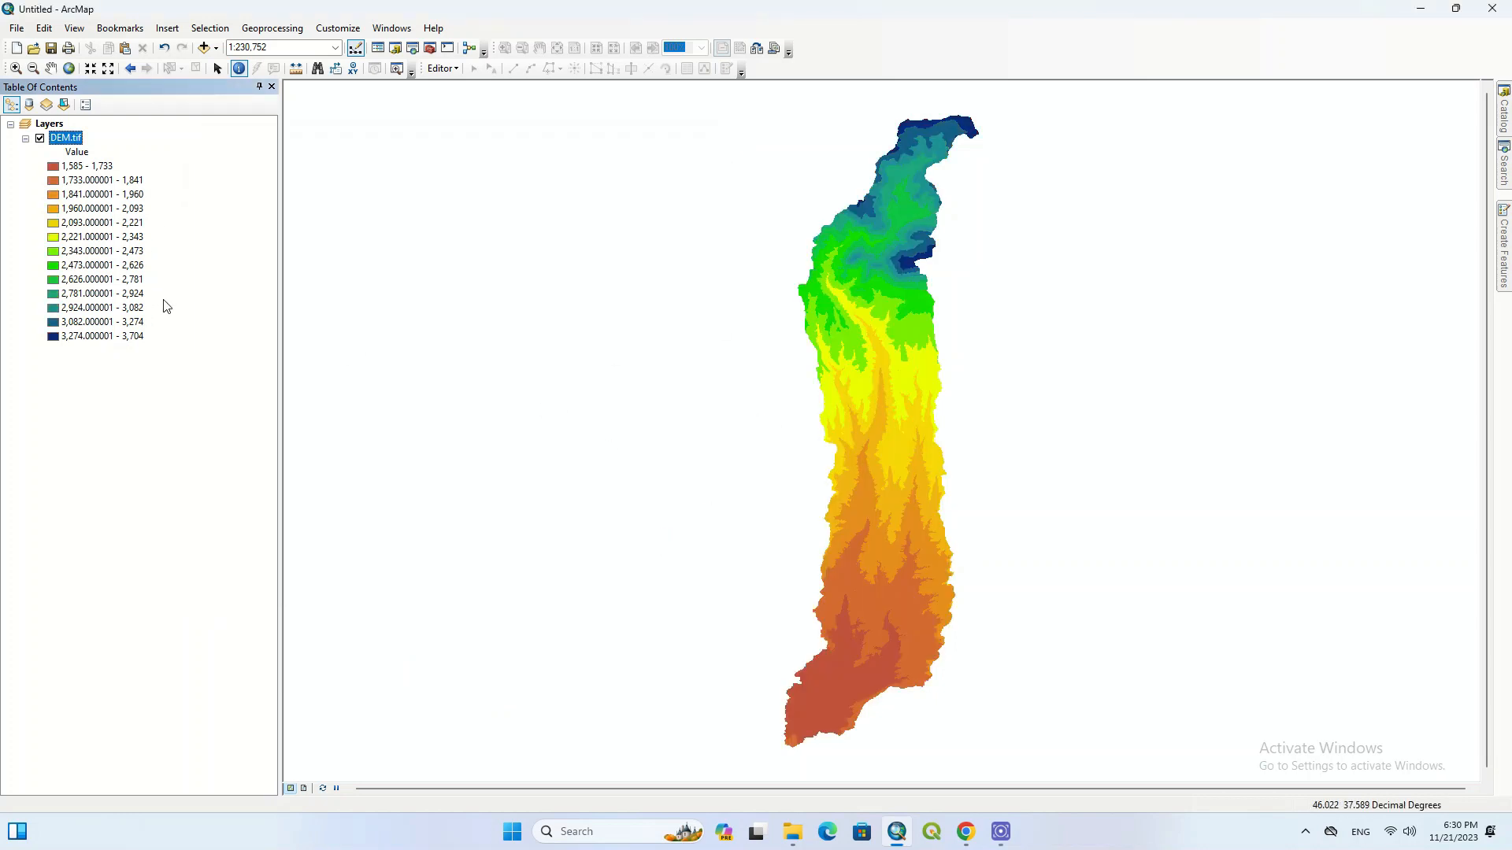
click(25, 139)
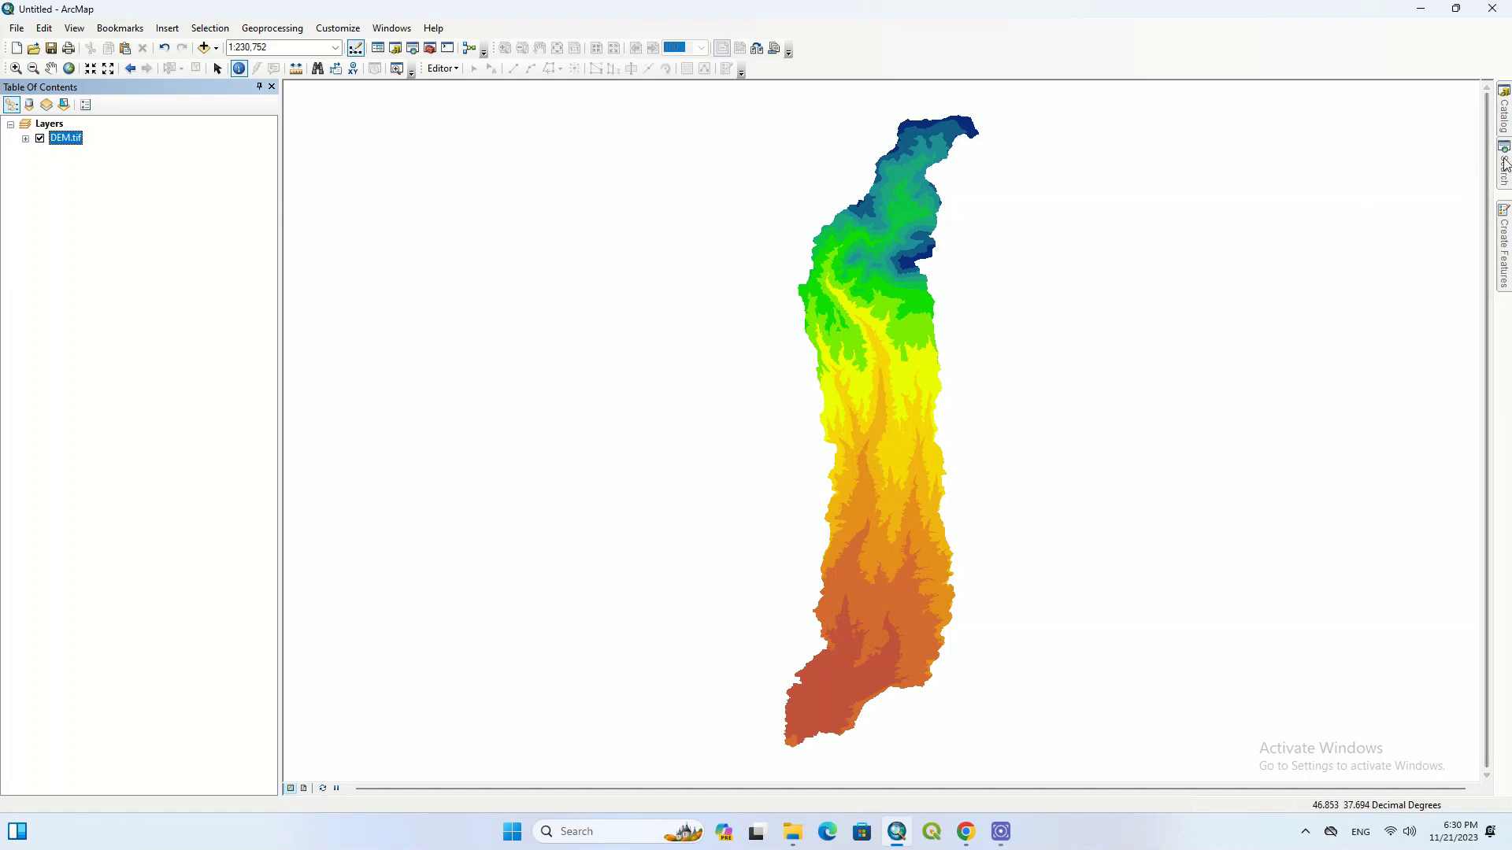
Search the geoprocessing tools for "slope" and open the Slope (Spatial Analyst) tool.
mouse_move(1503, 158)
click(1362, 149)
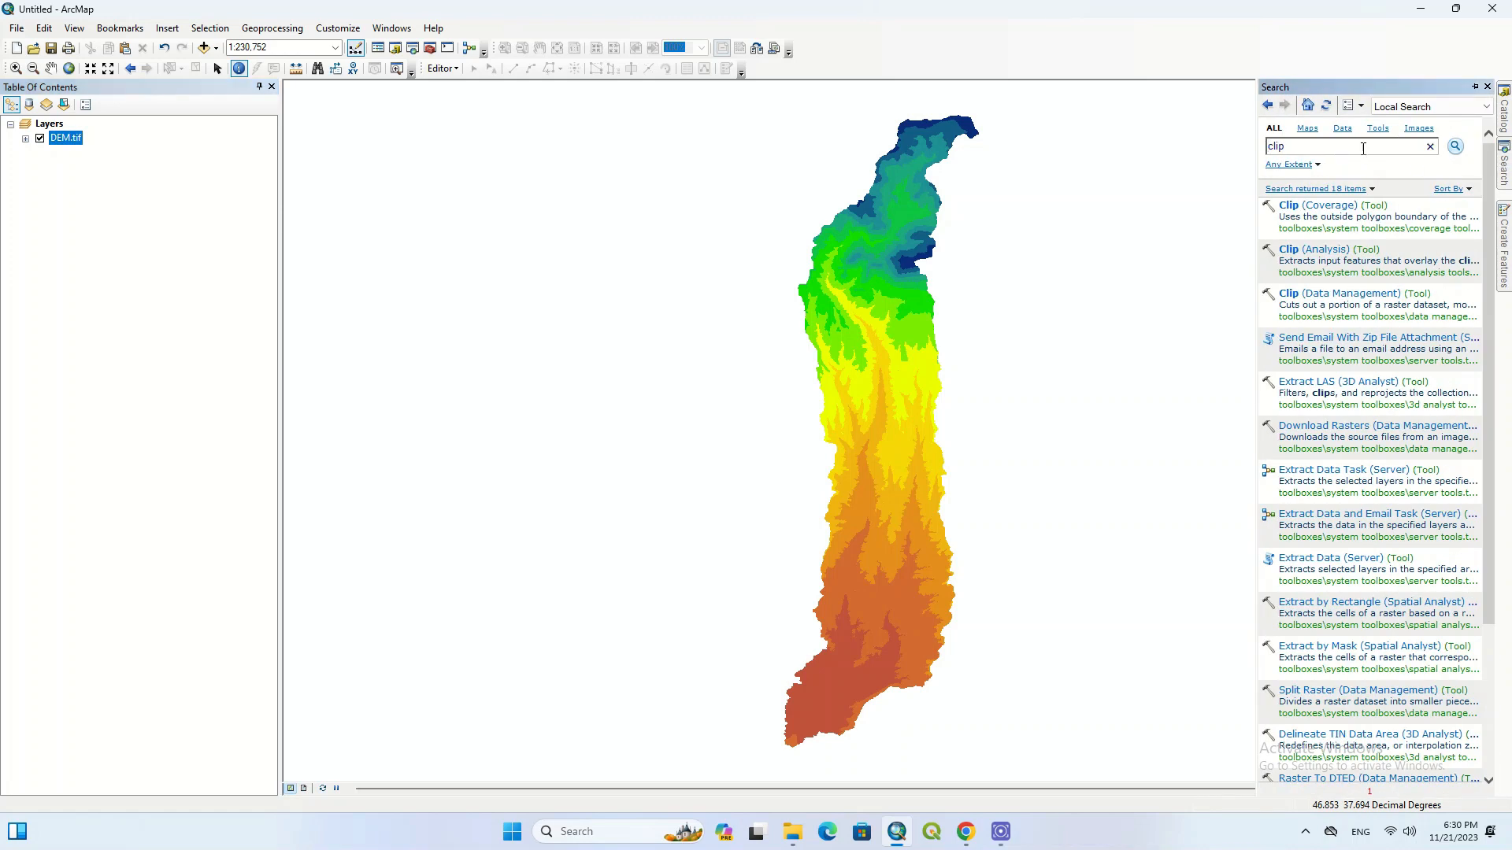
drag(1370, 146, 1241, 147)
key(BackSpace)
key(Return)
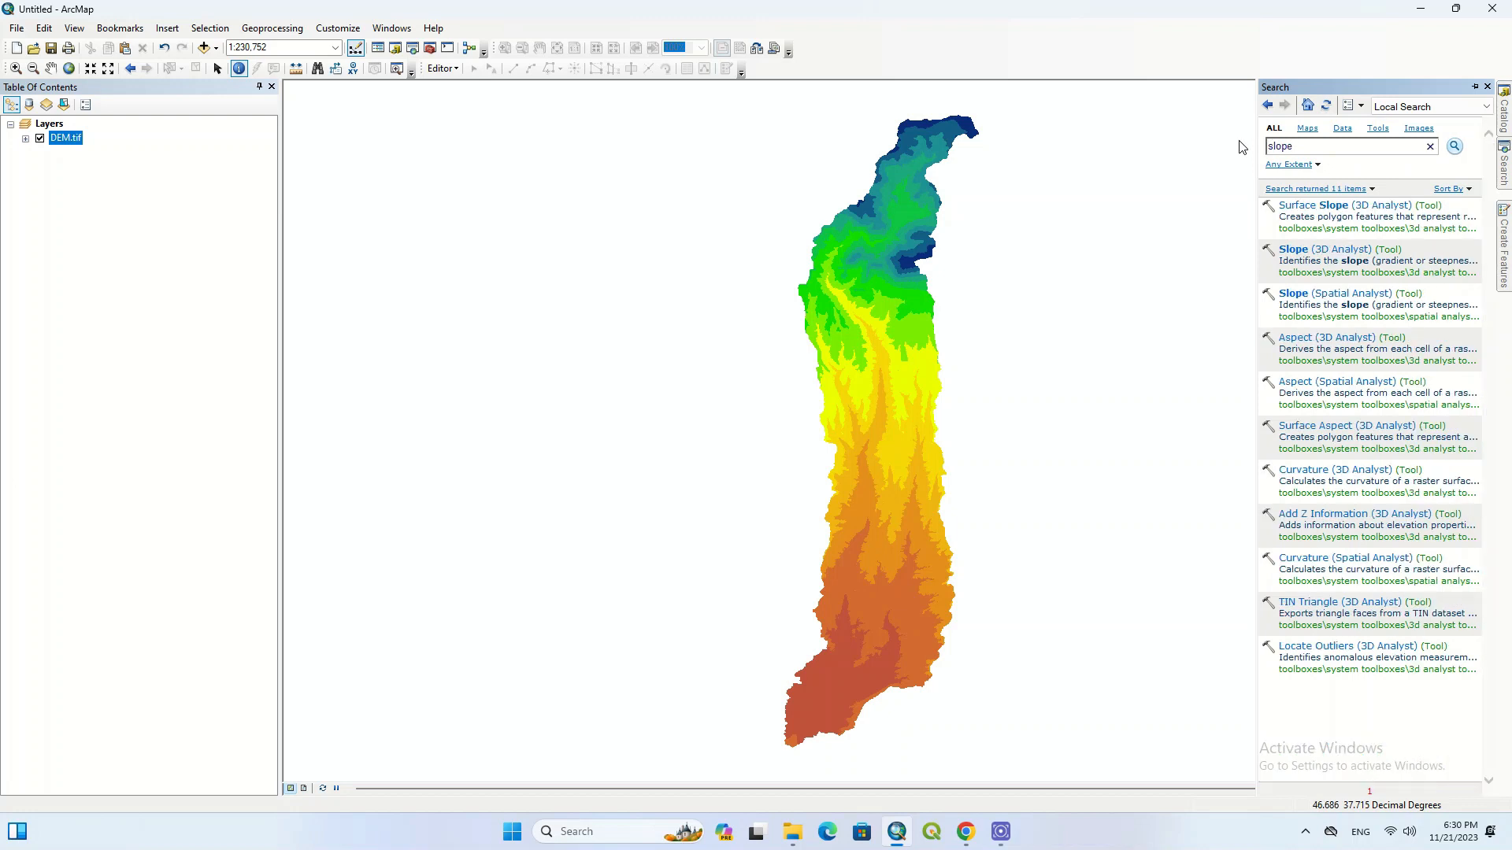
click(1371, 296)
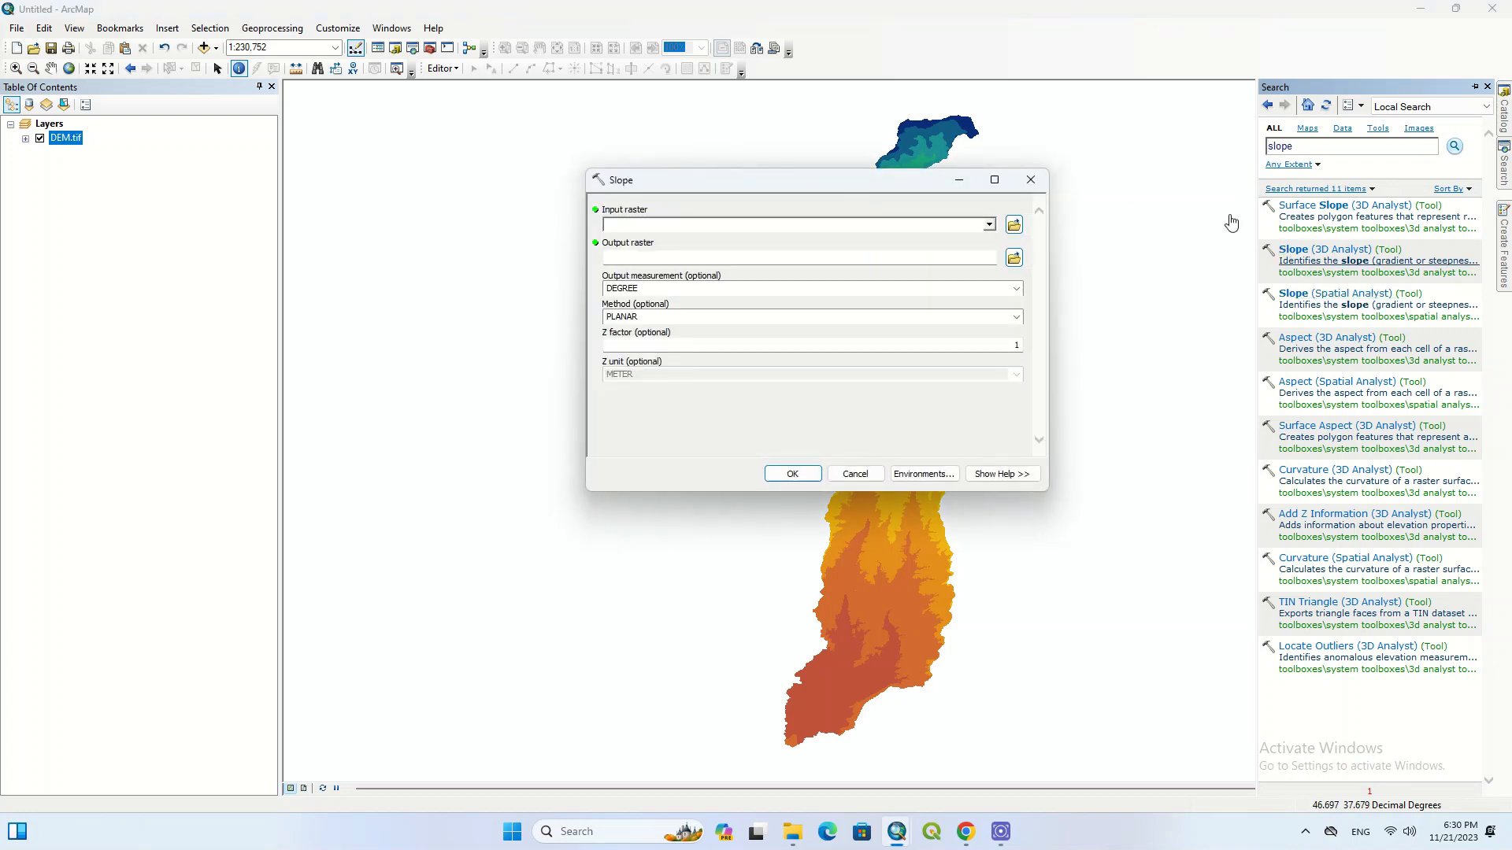
Set DEM.tif as the Slope tool's input raster and name the output raster slope in the SHP folder.
drag(879, 188, 556, 122)
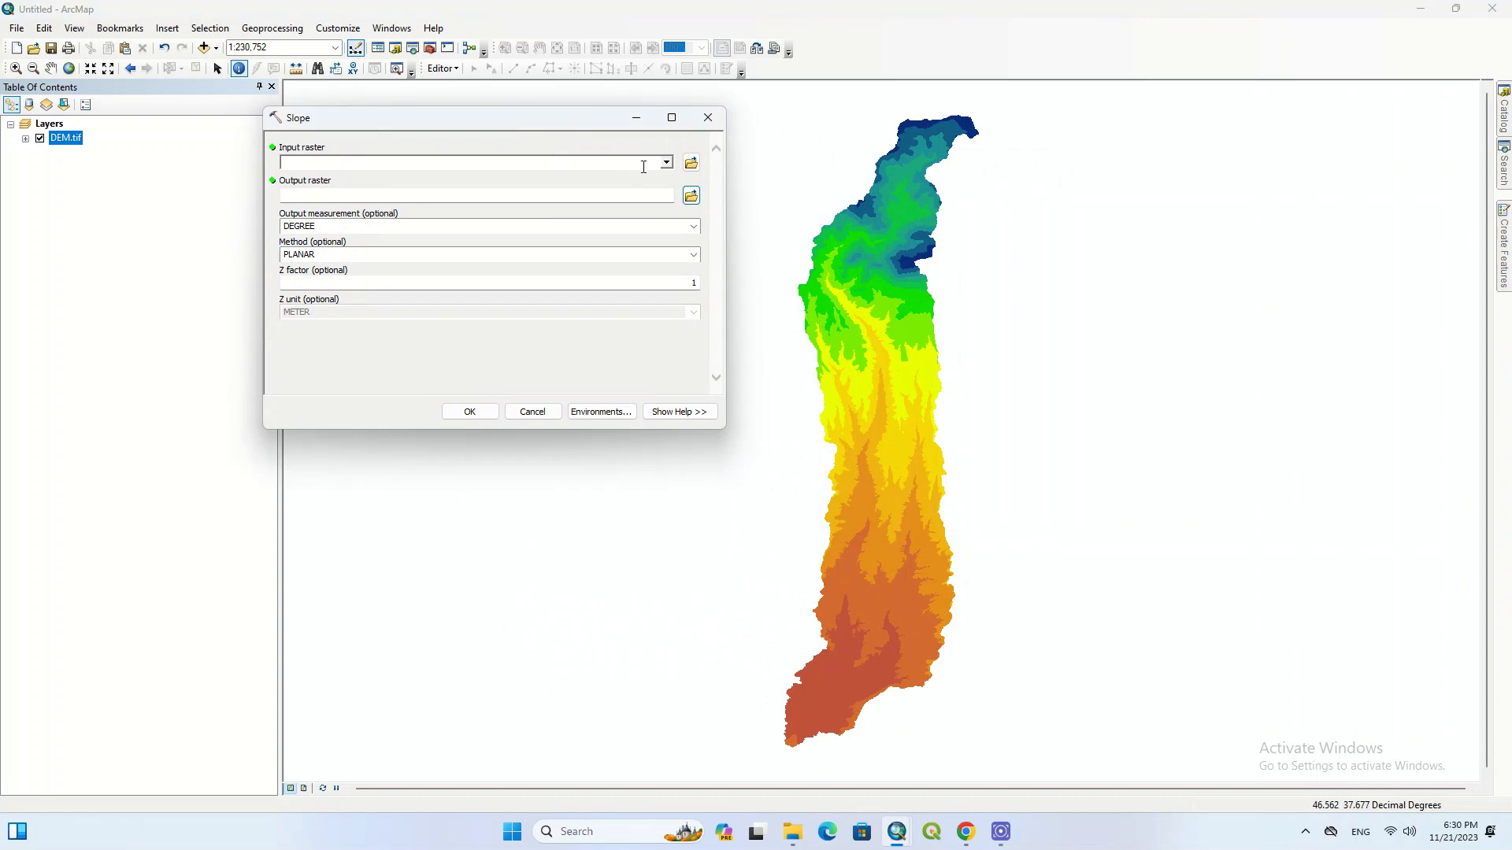
click(667, 163)
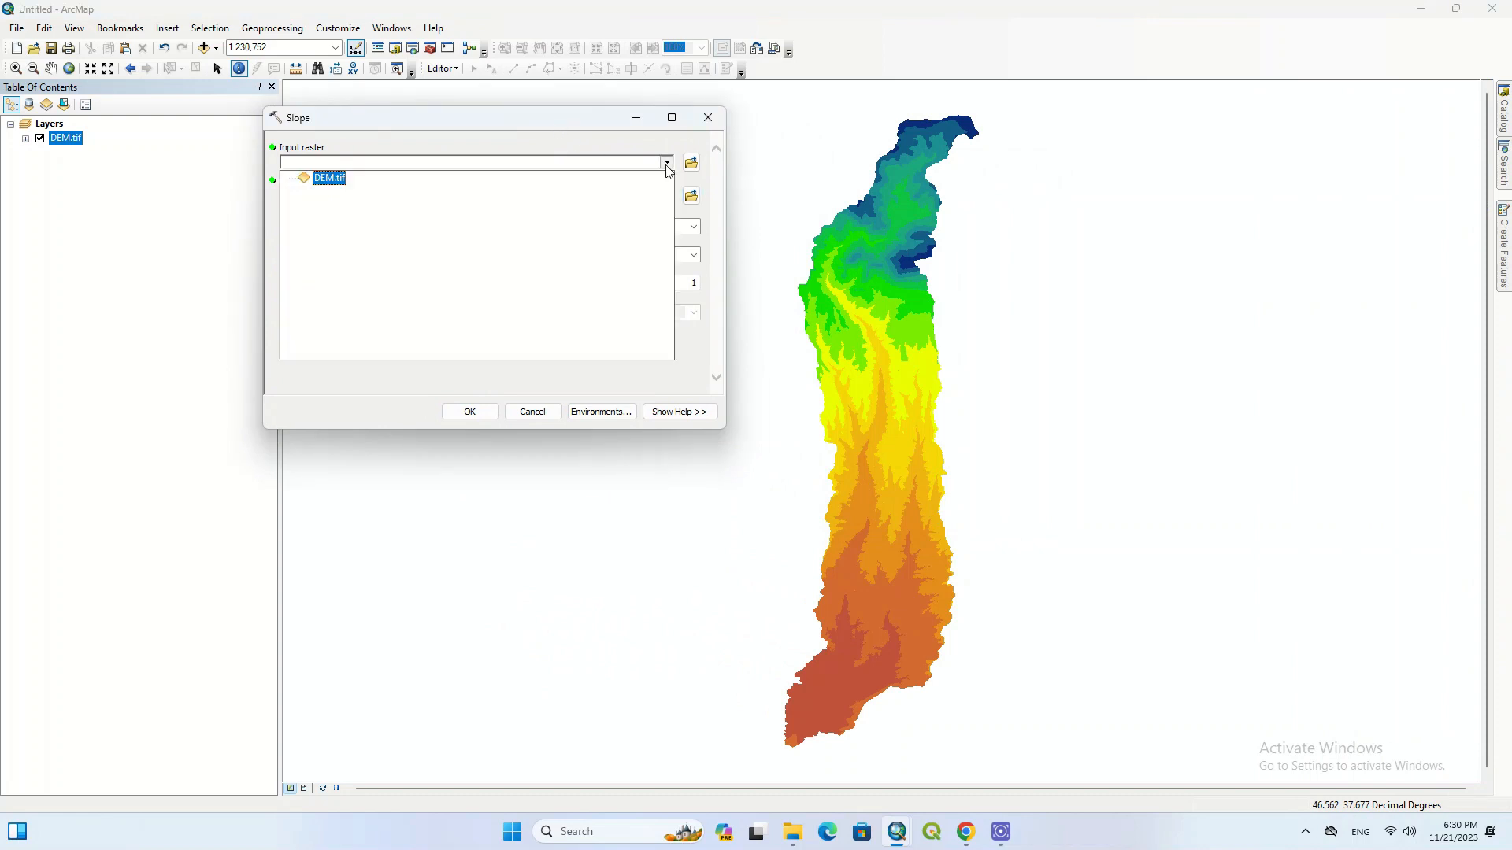
click(342, 177)
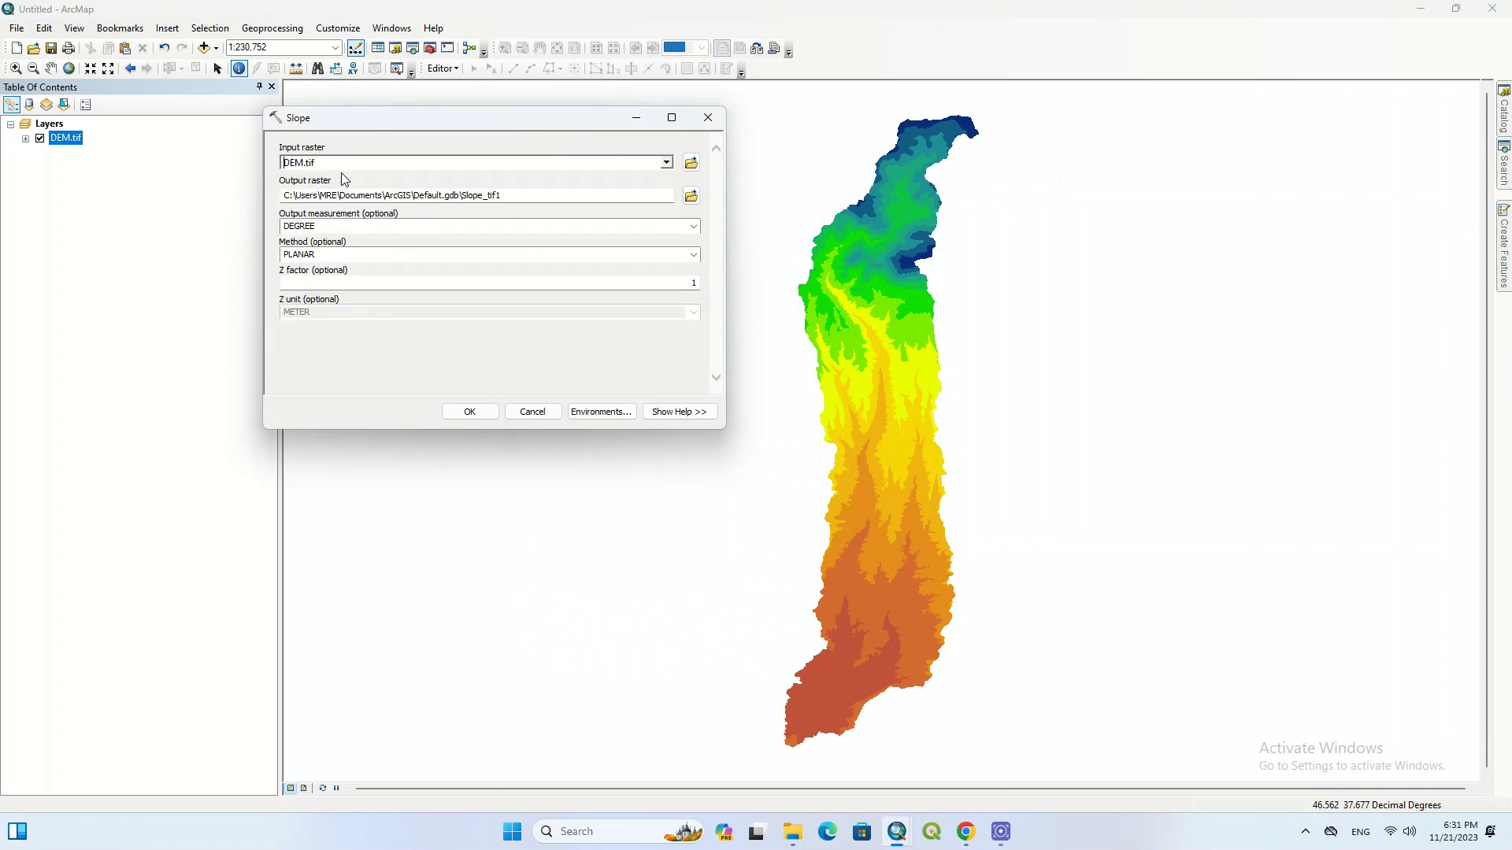
click(692, 196)
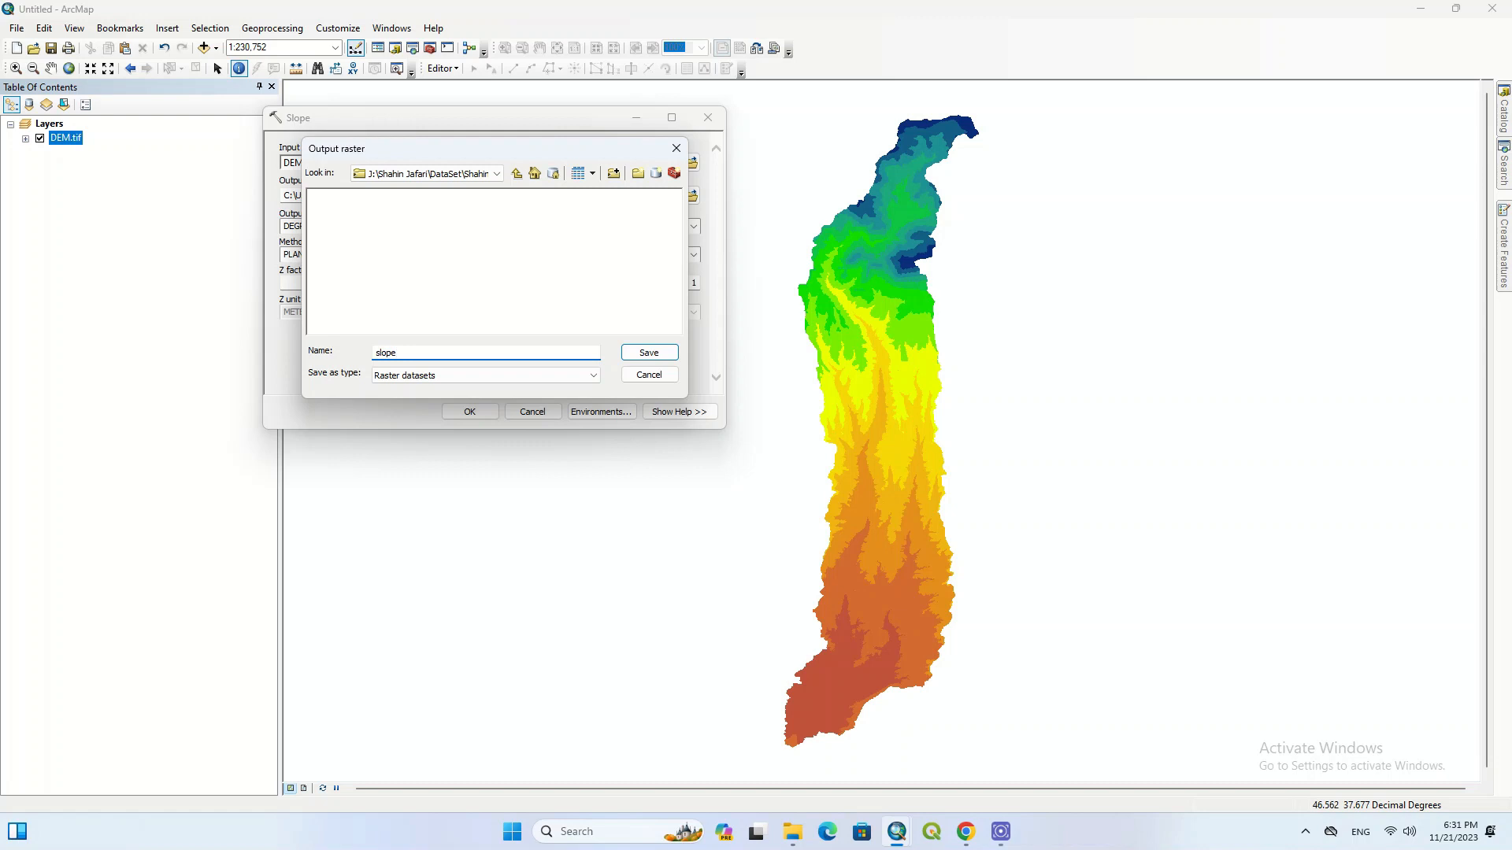
key(Return)
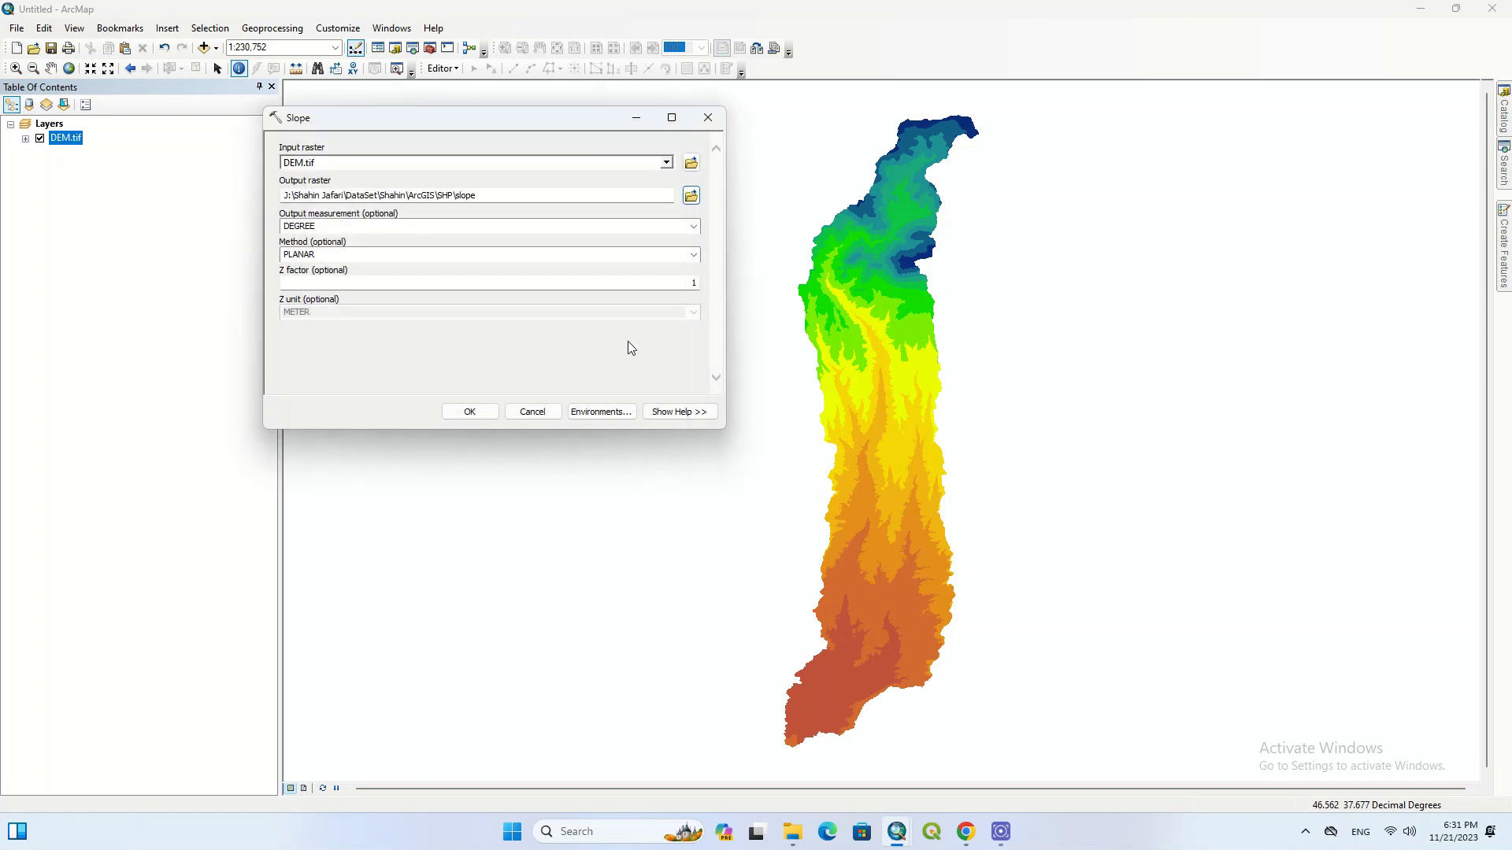
Set the slope output measurement to PERCENT_RISE and run the tool.
click(694, 227)
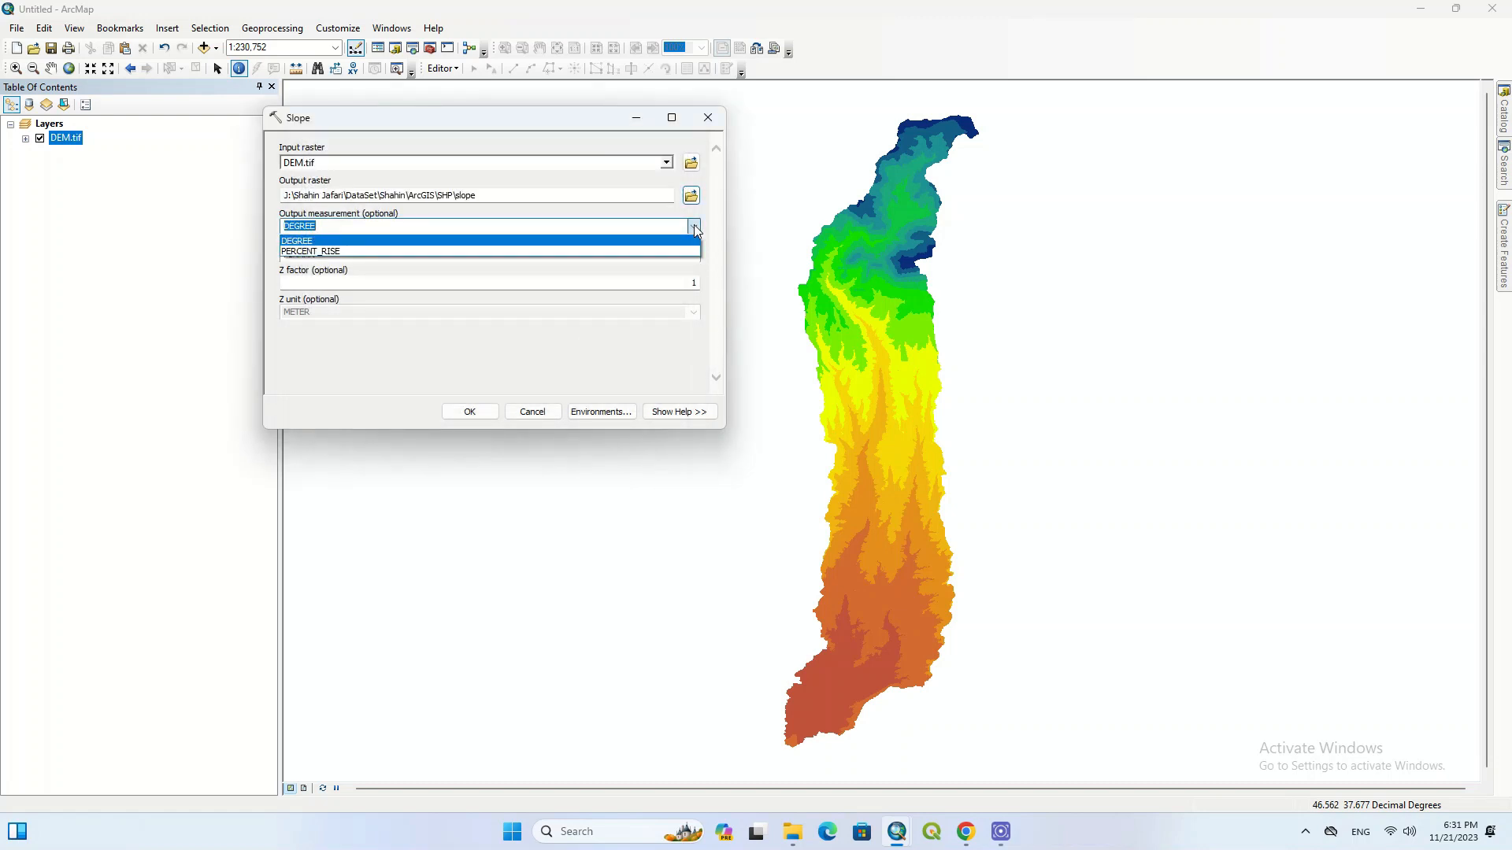
click(693, 249)
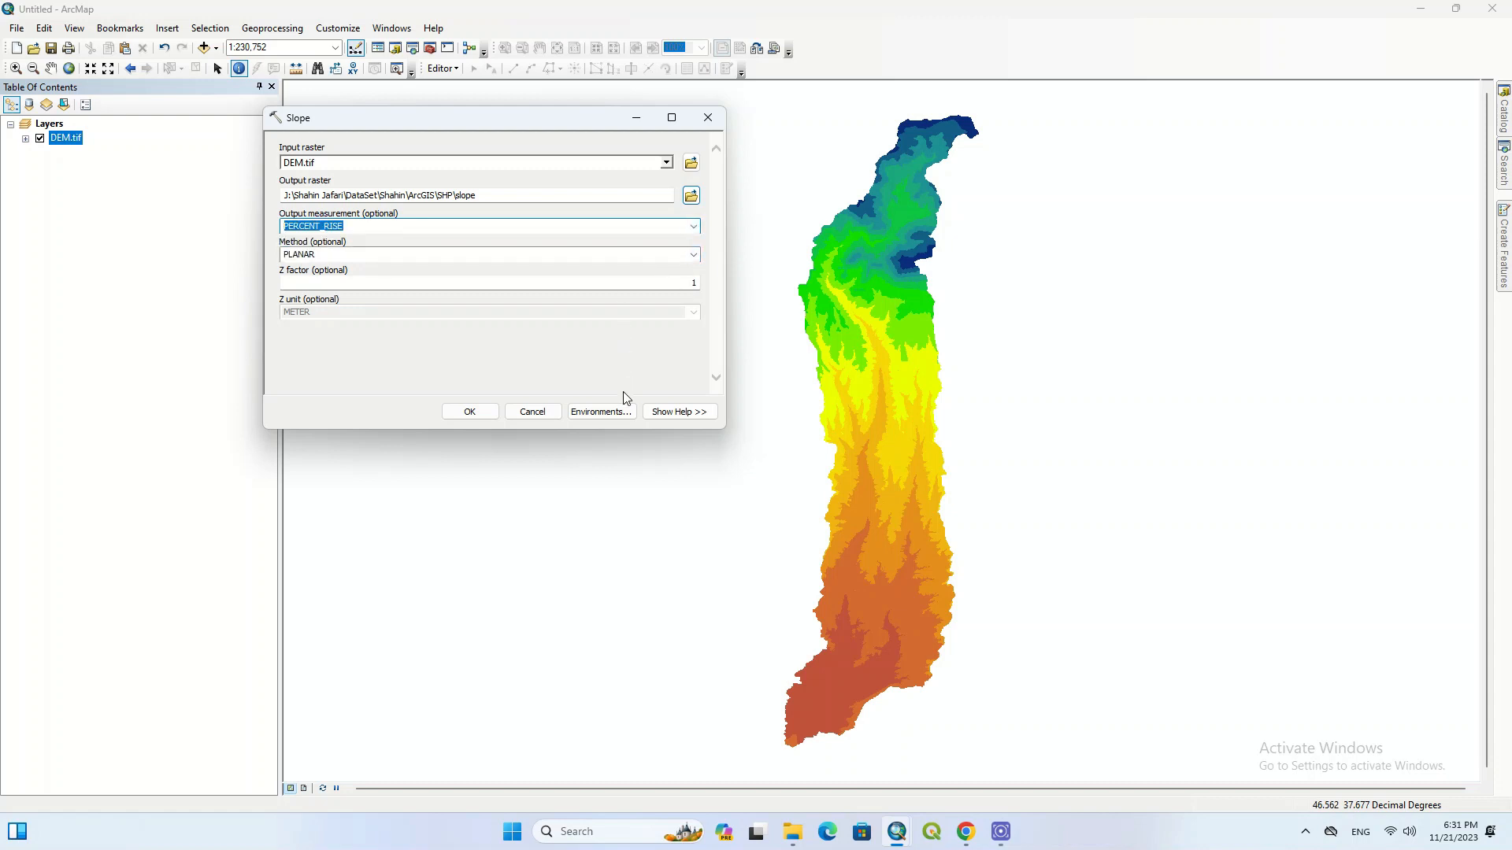
click(493, 412)
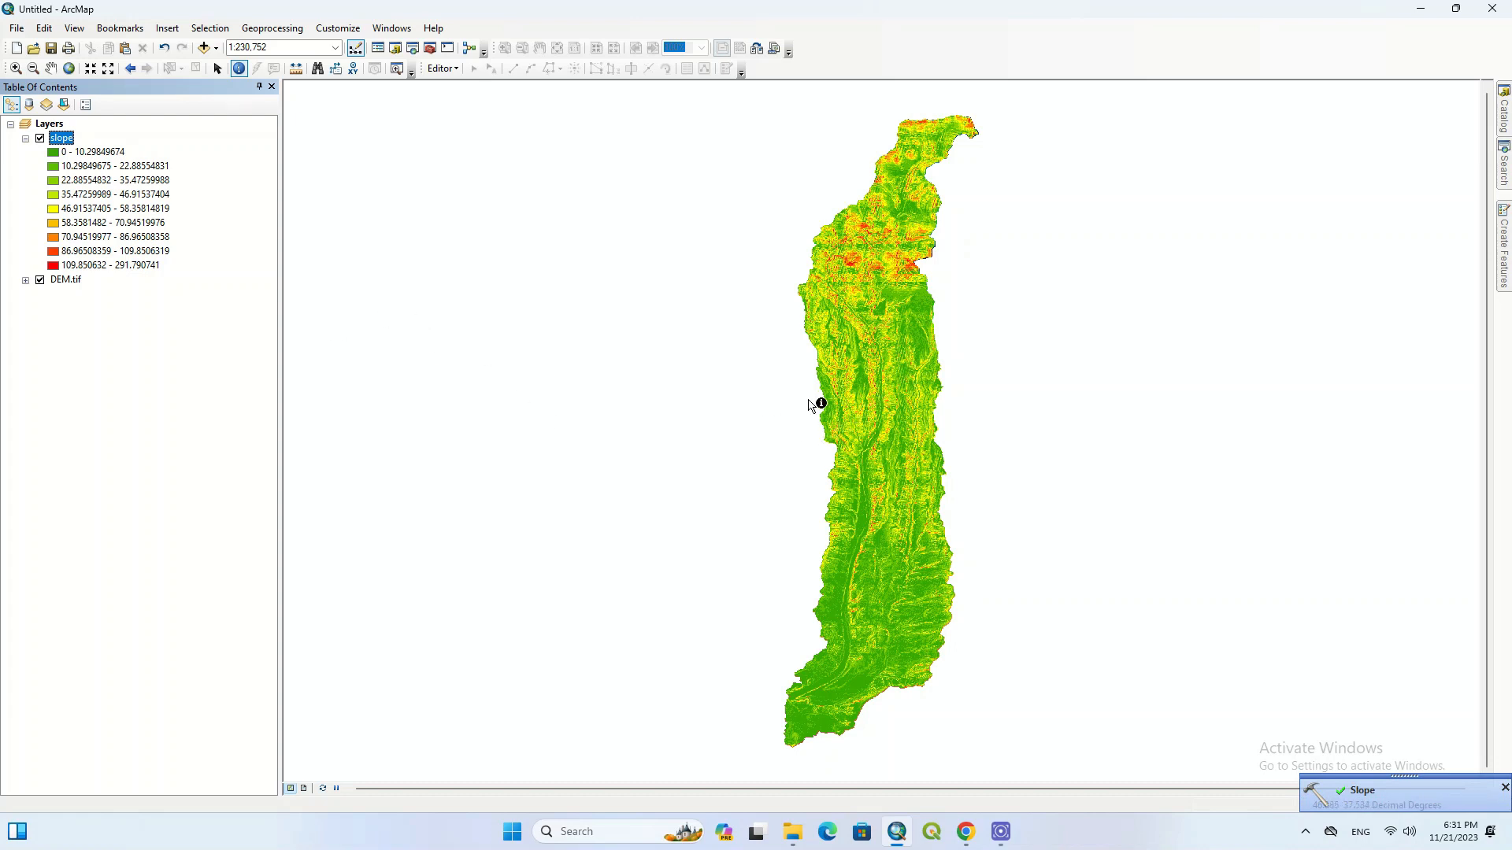
Open the Slope (Spatial Analyst) tool again with DEM.tif as input raster and DEGREE as output measurement.
click(1502, 167)
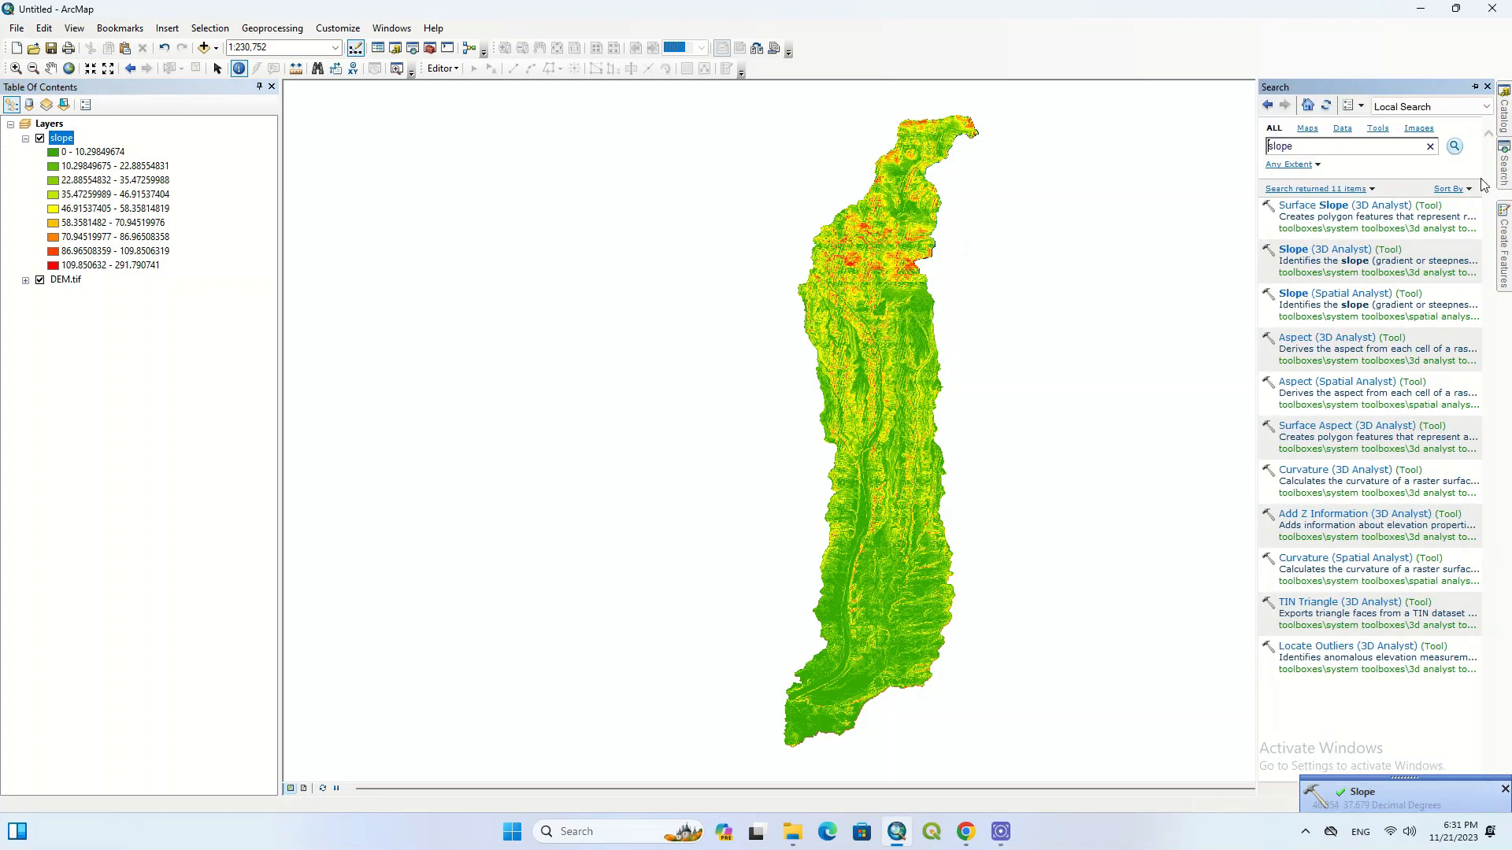
click(1372, 294)
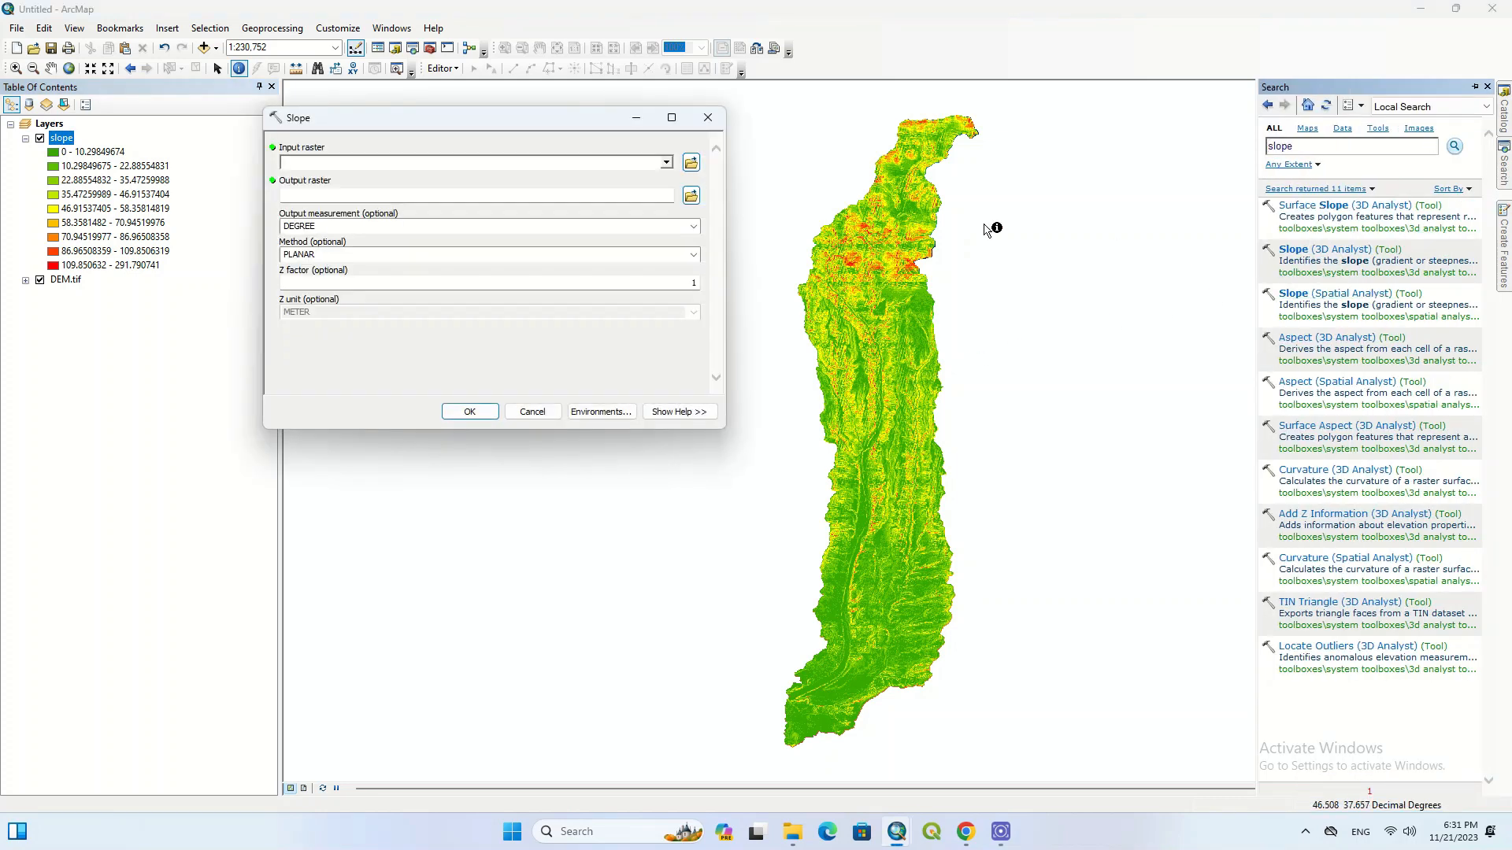
click(666, 162)
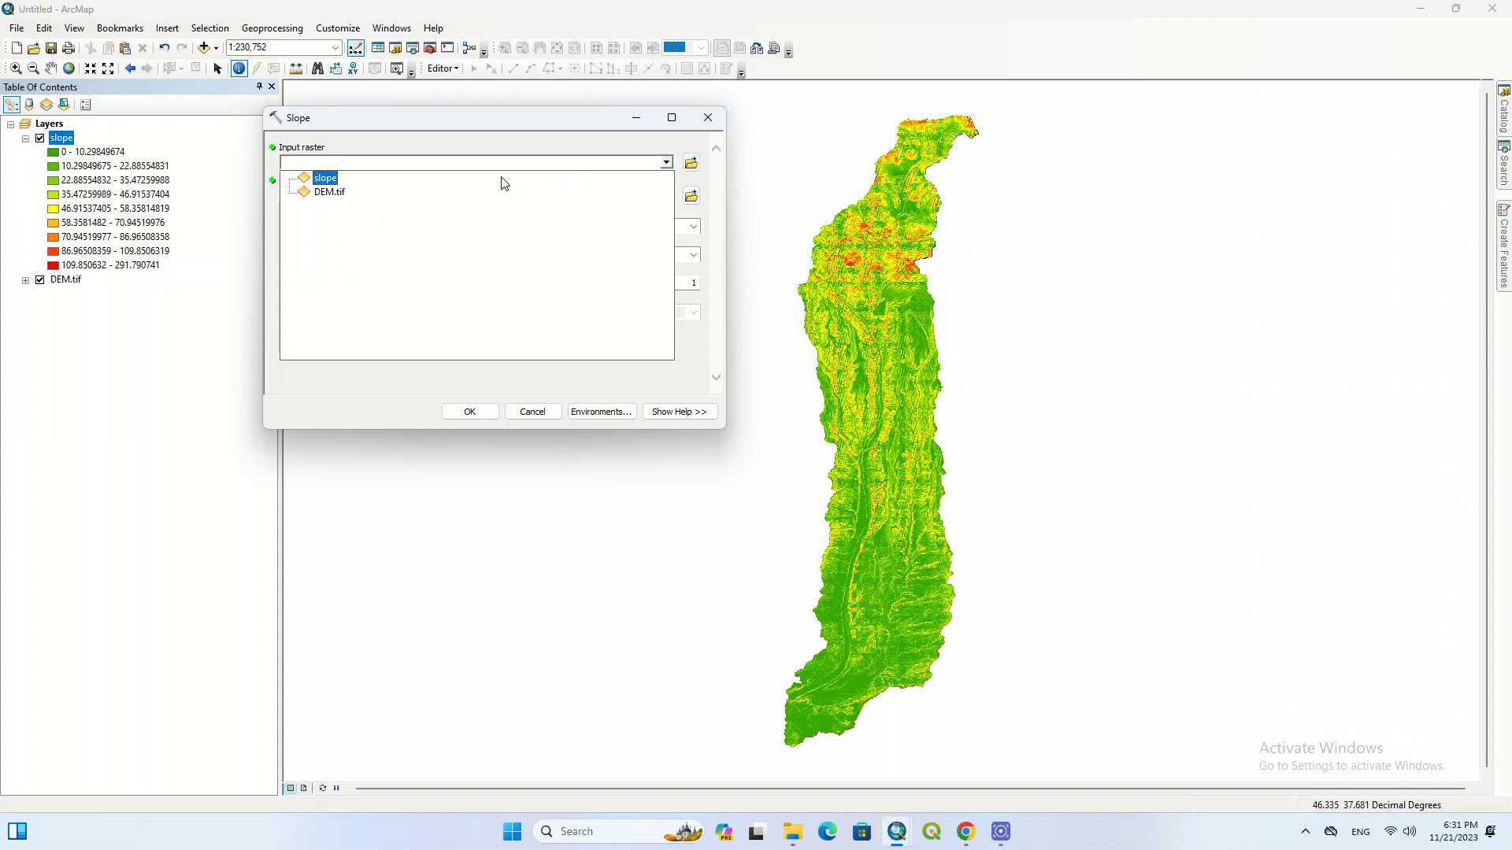
click(483, 192)
click(693, 226)
click(639, 240)
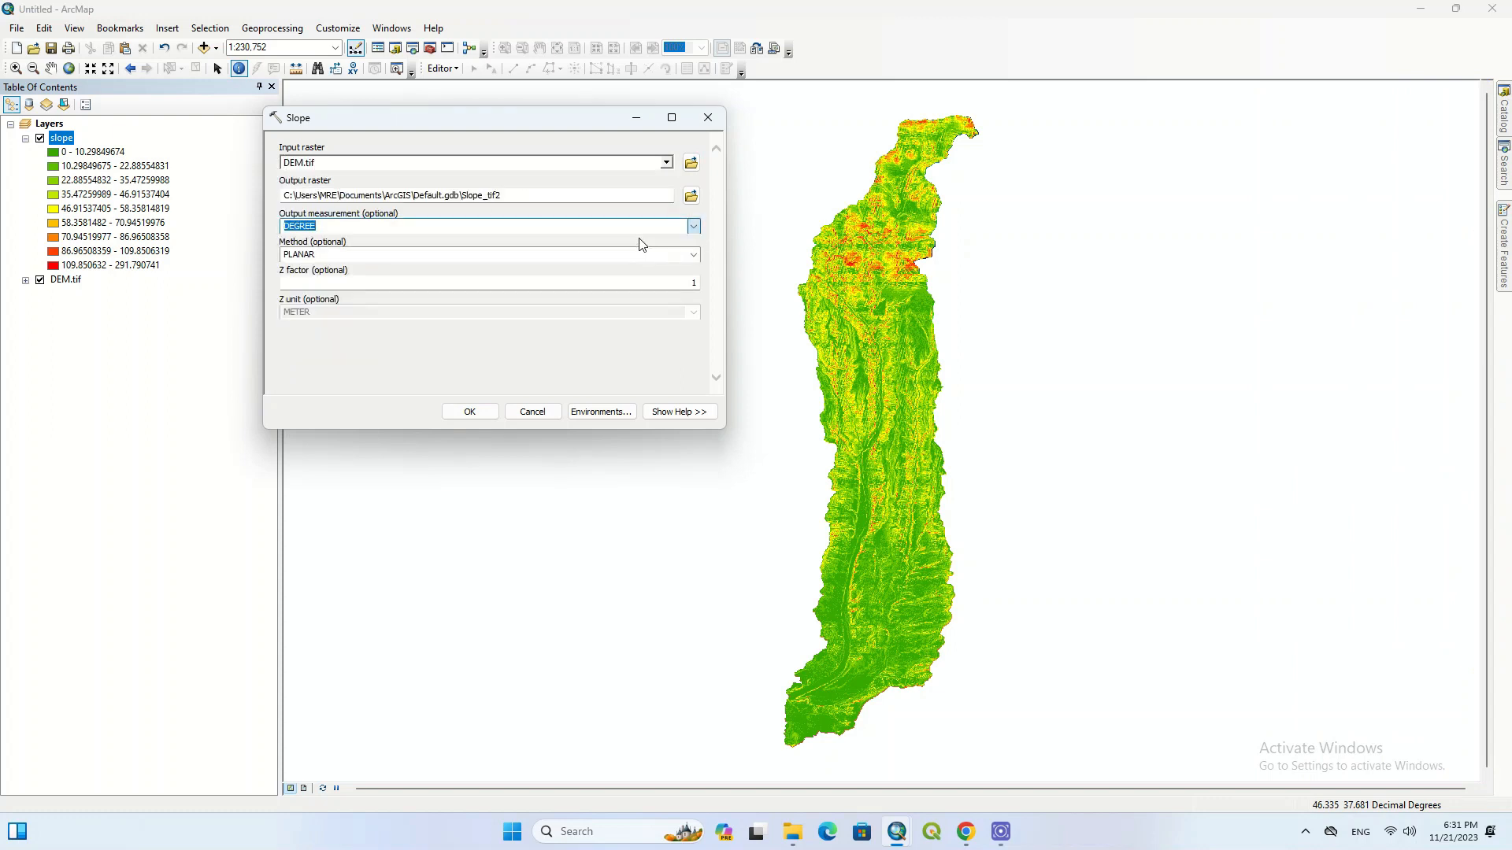
Name the degree slope output raster slope2 in the SHP folder and run the tool.
click(691, 195)
text(slope2)
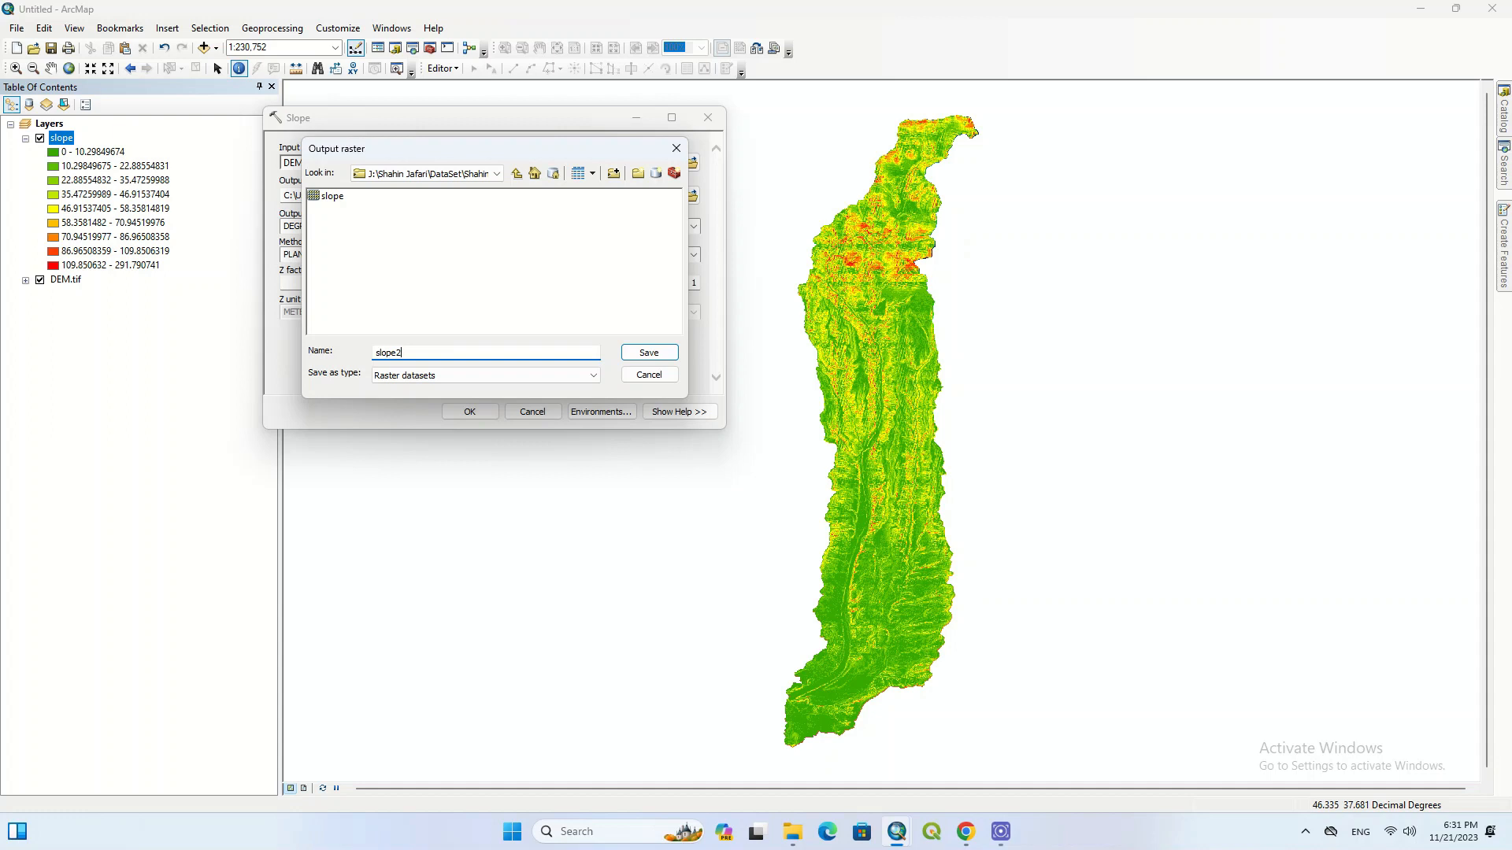
key(Return)
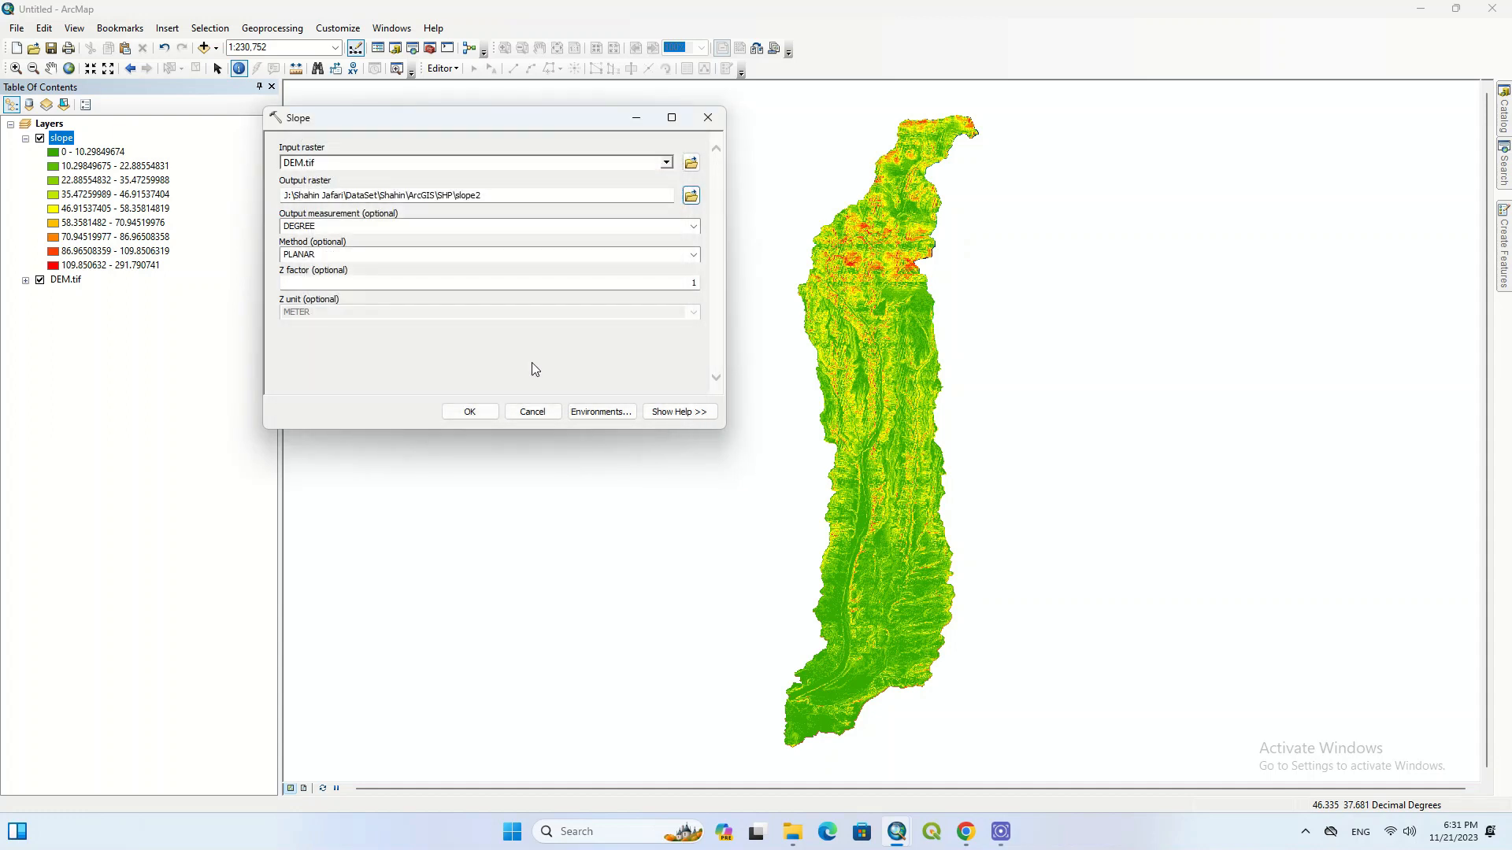
click(470, 412)
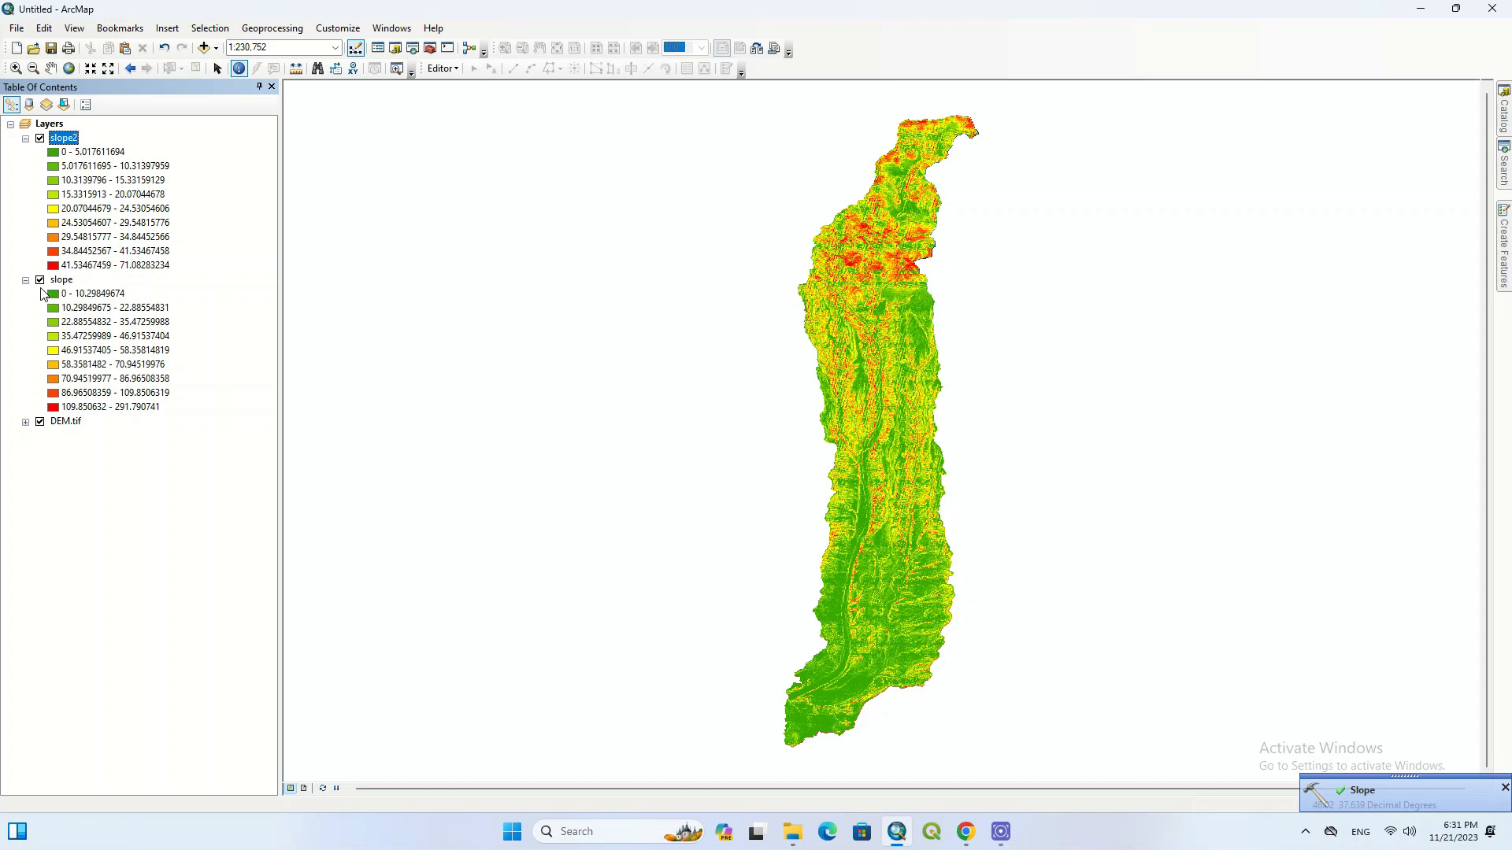
Collapse and hide the slope layer, and examine the steep red areas in the northern part of slope2 up close.
click(25, 281)
click(40, 280)
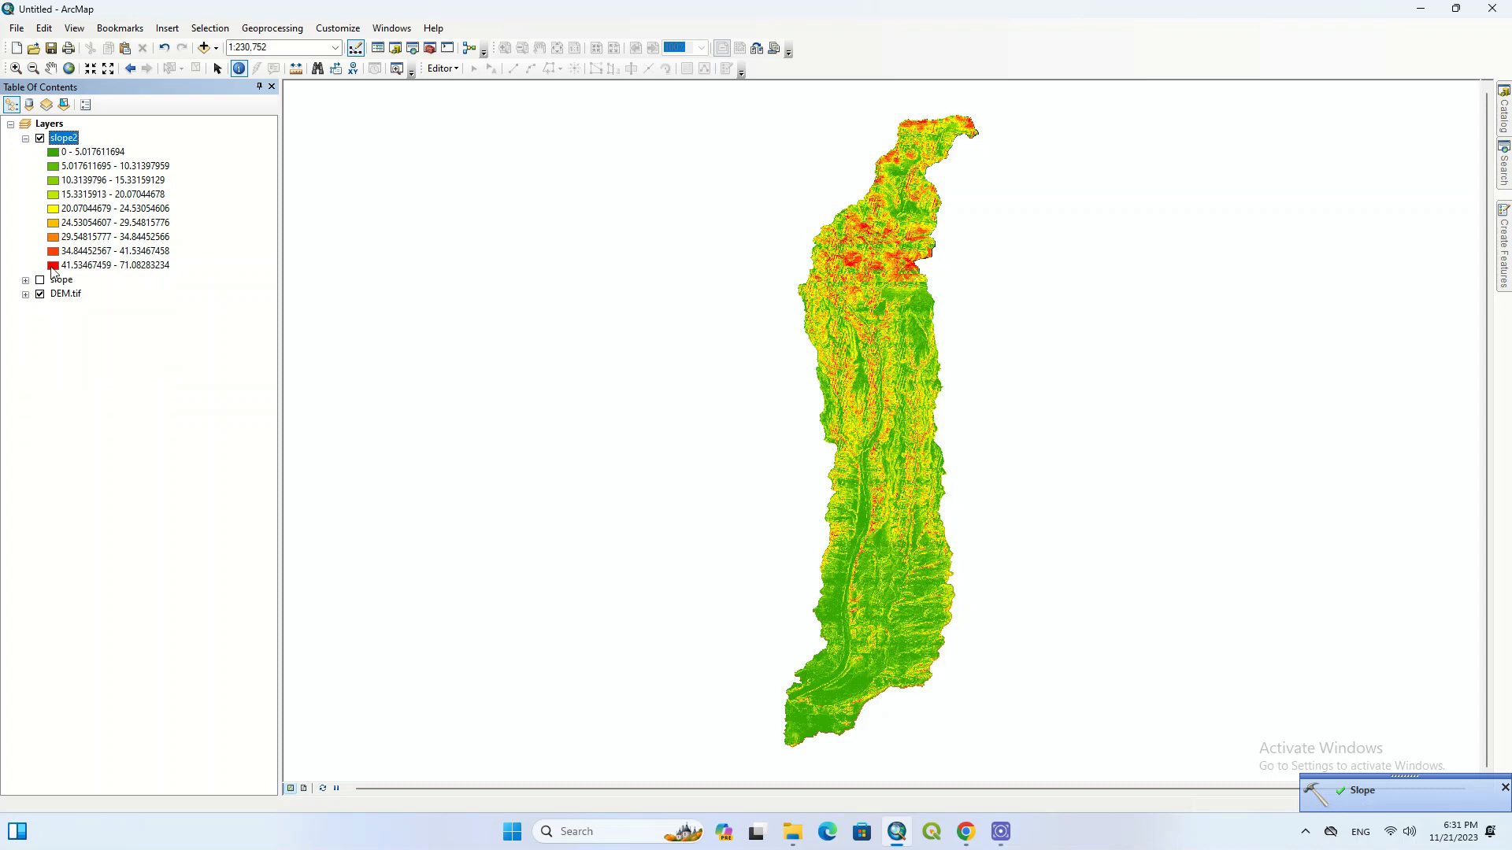
scroll(951, 208, up, 5)
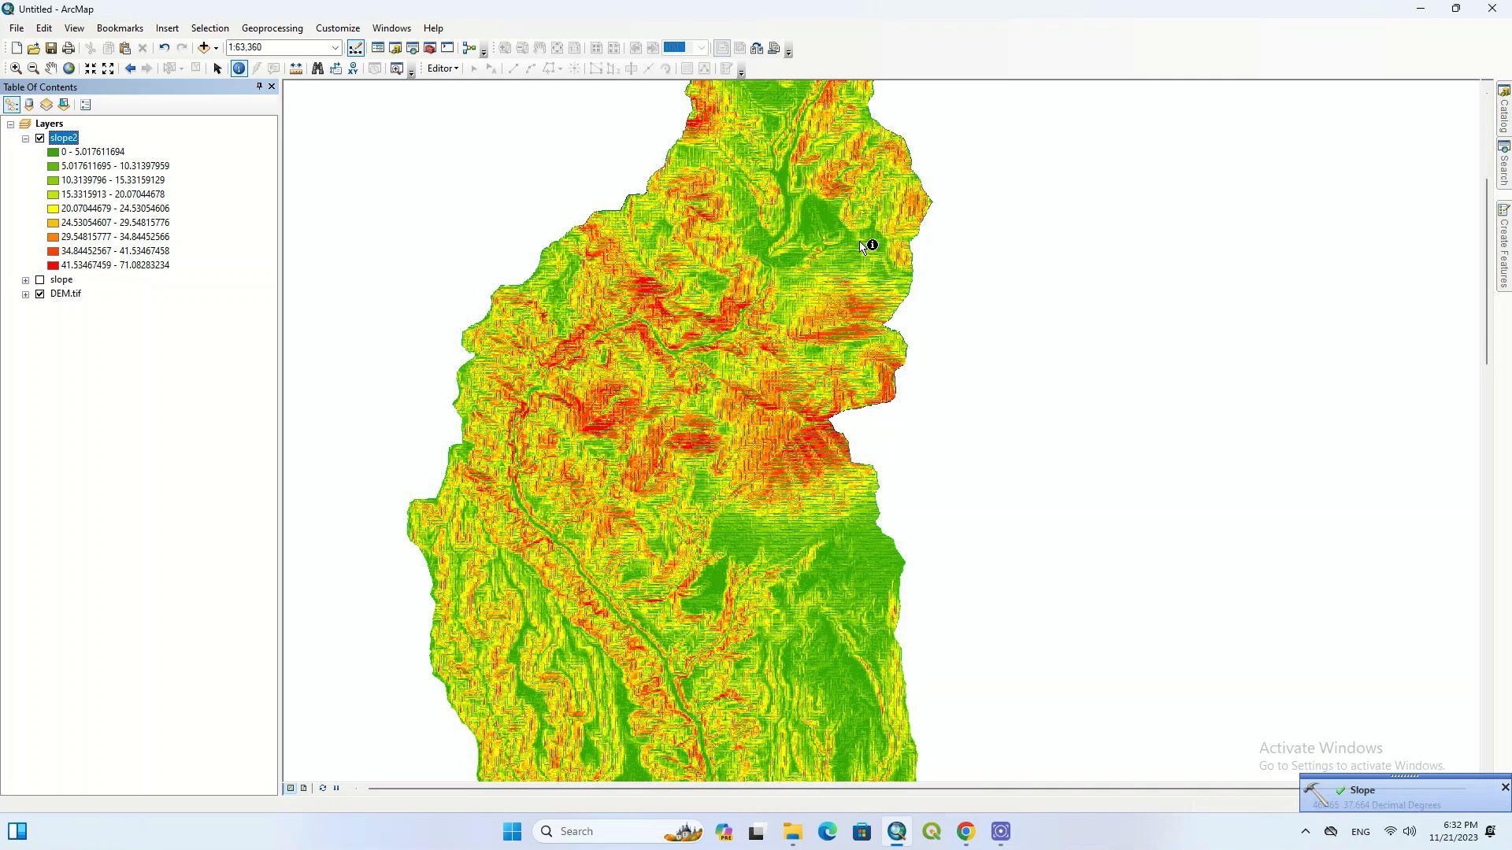
scroll(819, 439, up, 3)
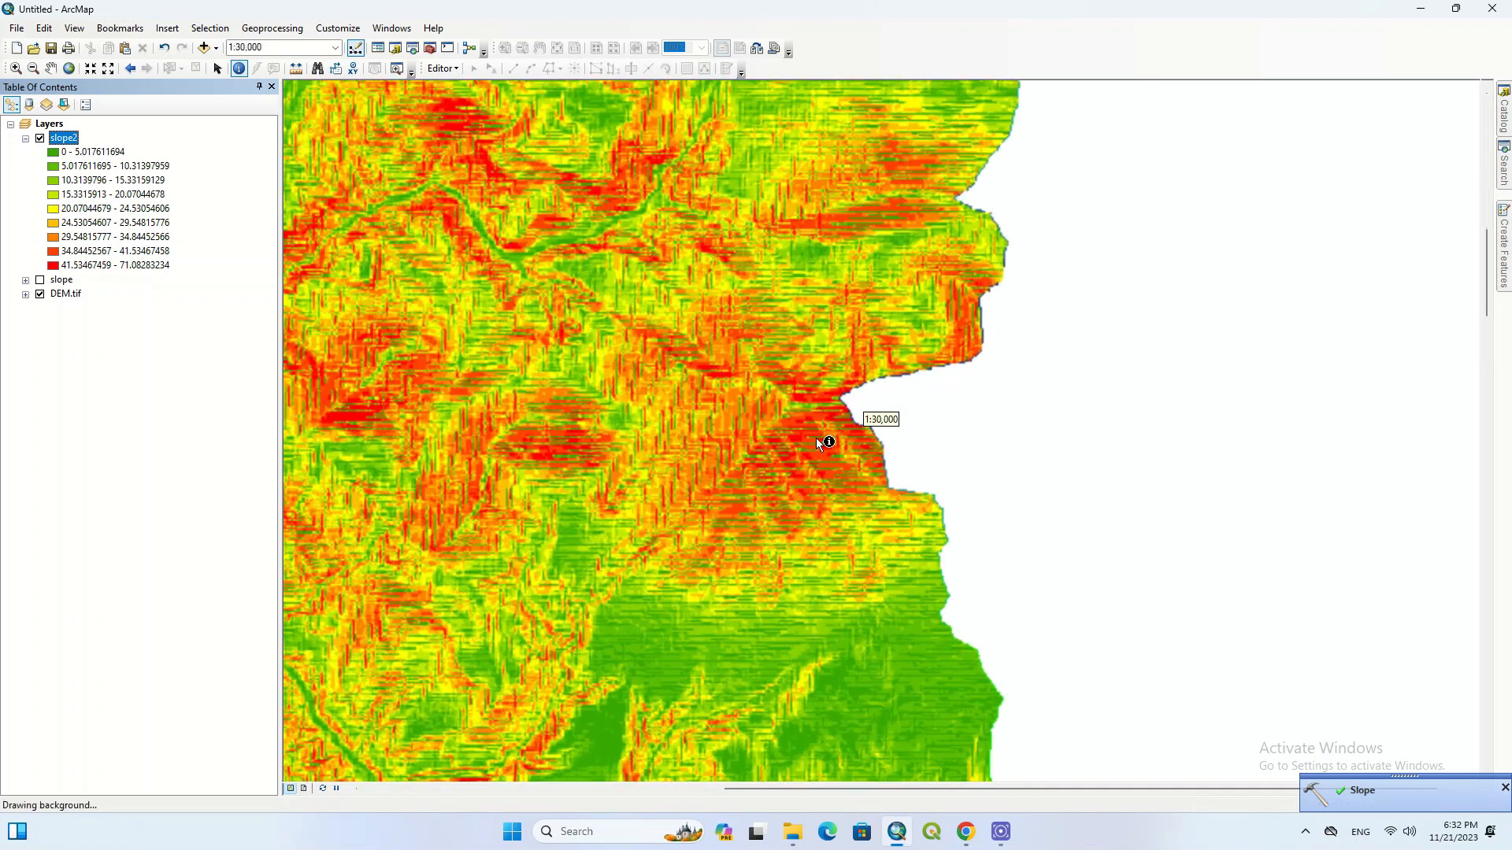
Collapse the slope2 layer's legend and hide the layer so that only DEM.tif is displayed.
scroll(858, 405, down, 5)
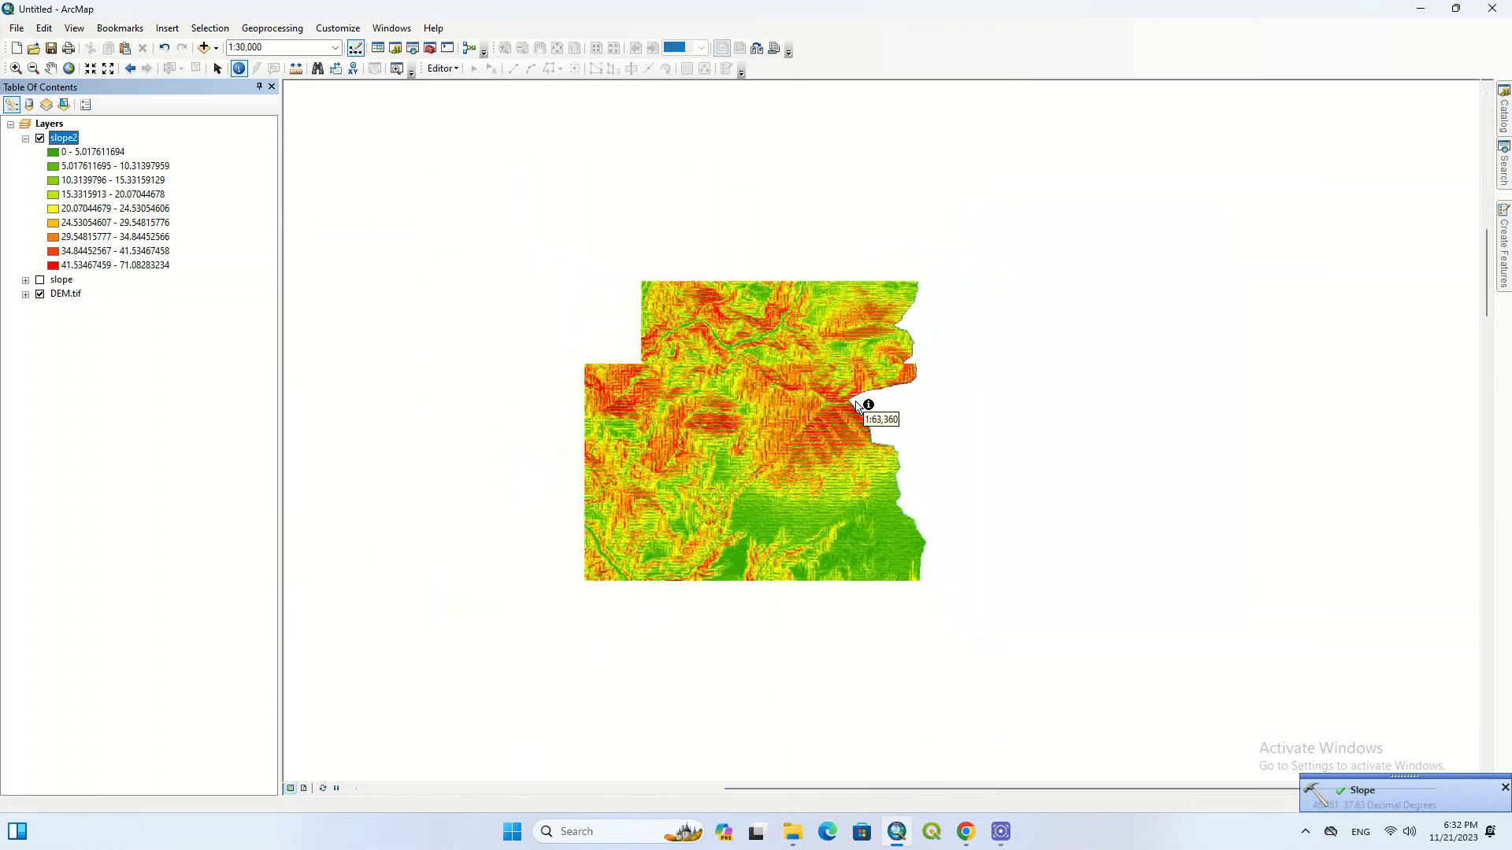
scroll(922, 266, down, 4)
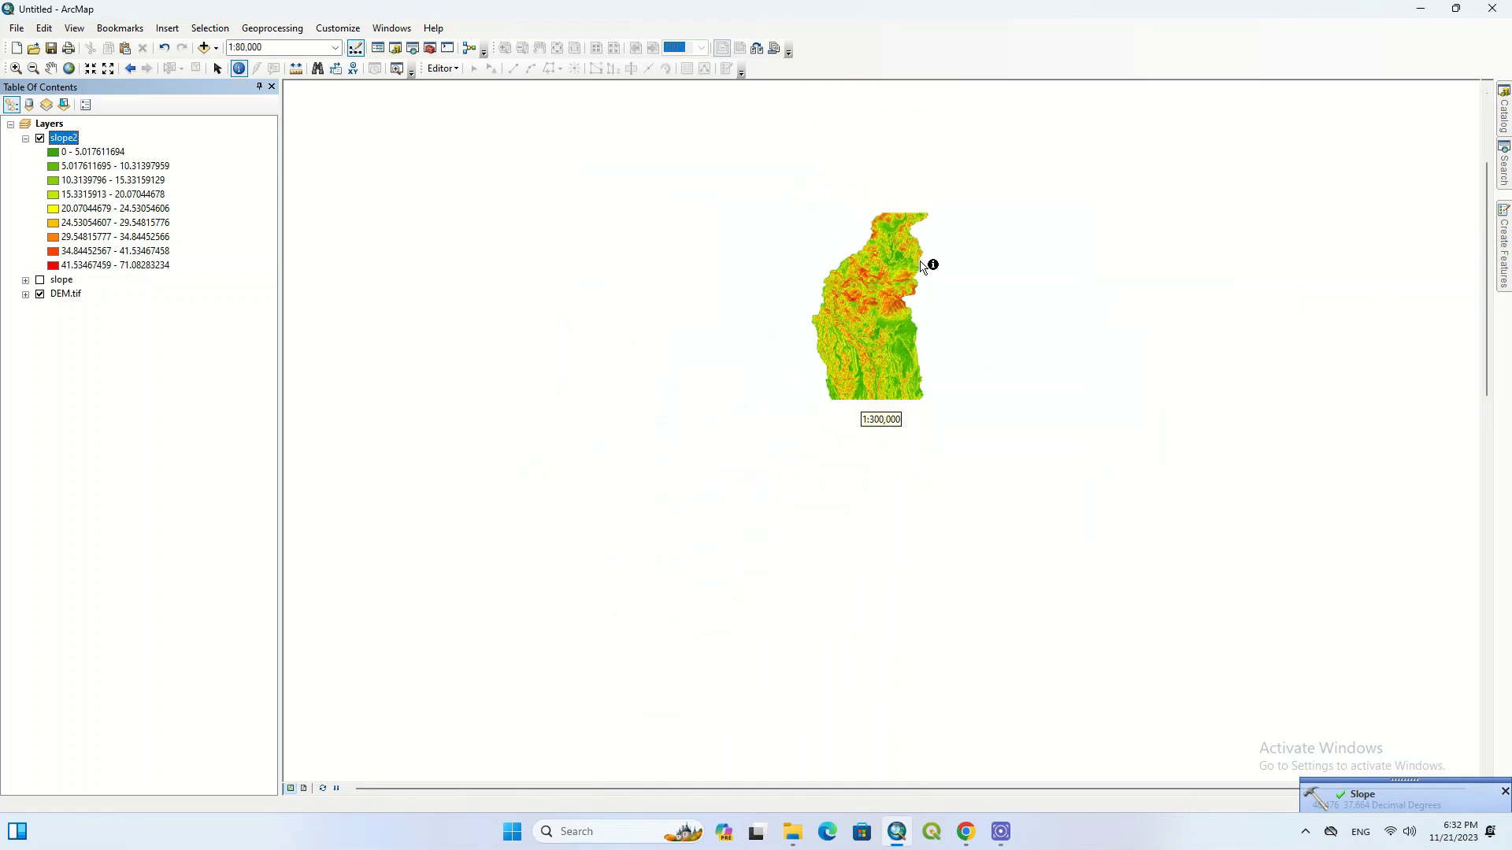
click(25, 138)
click(40, 139)
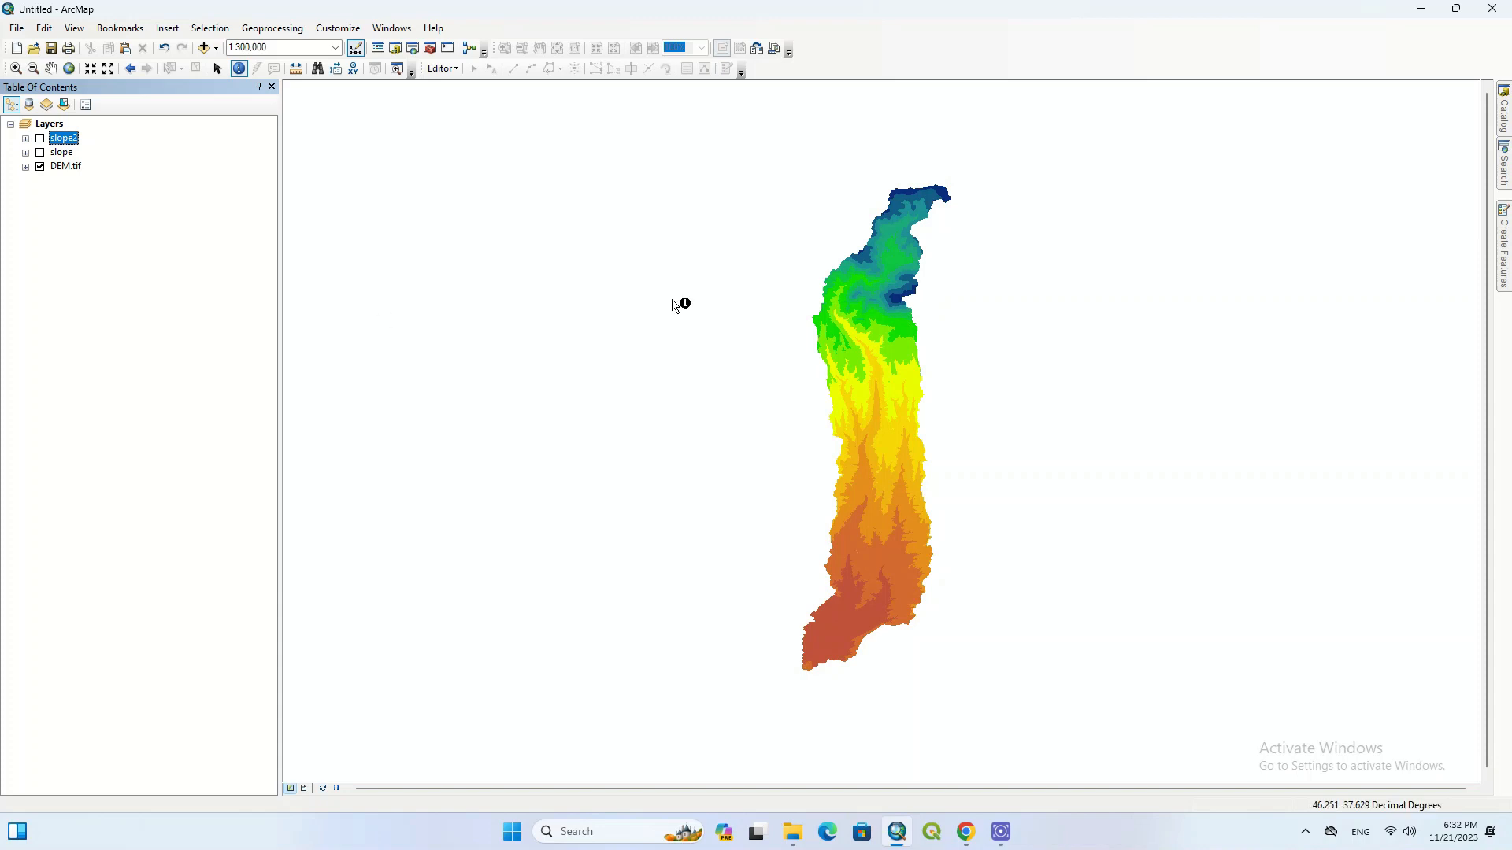
Open the Contour (Spatial Analyst) tool and choose DEM.tif as its input raster.
click(1504, 167)
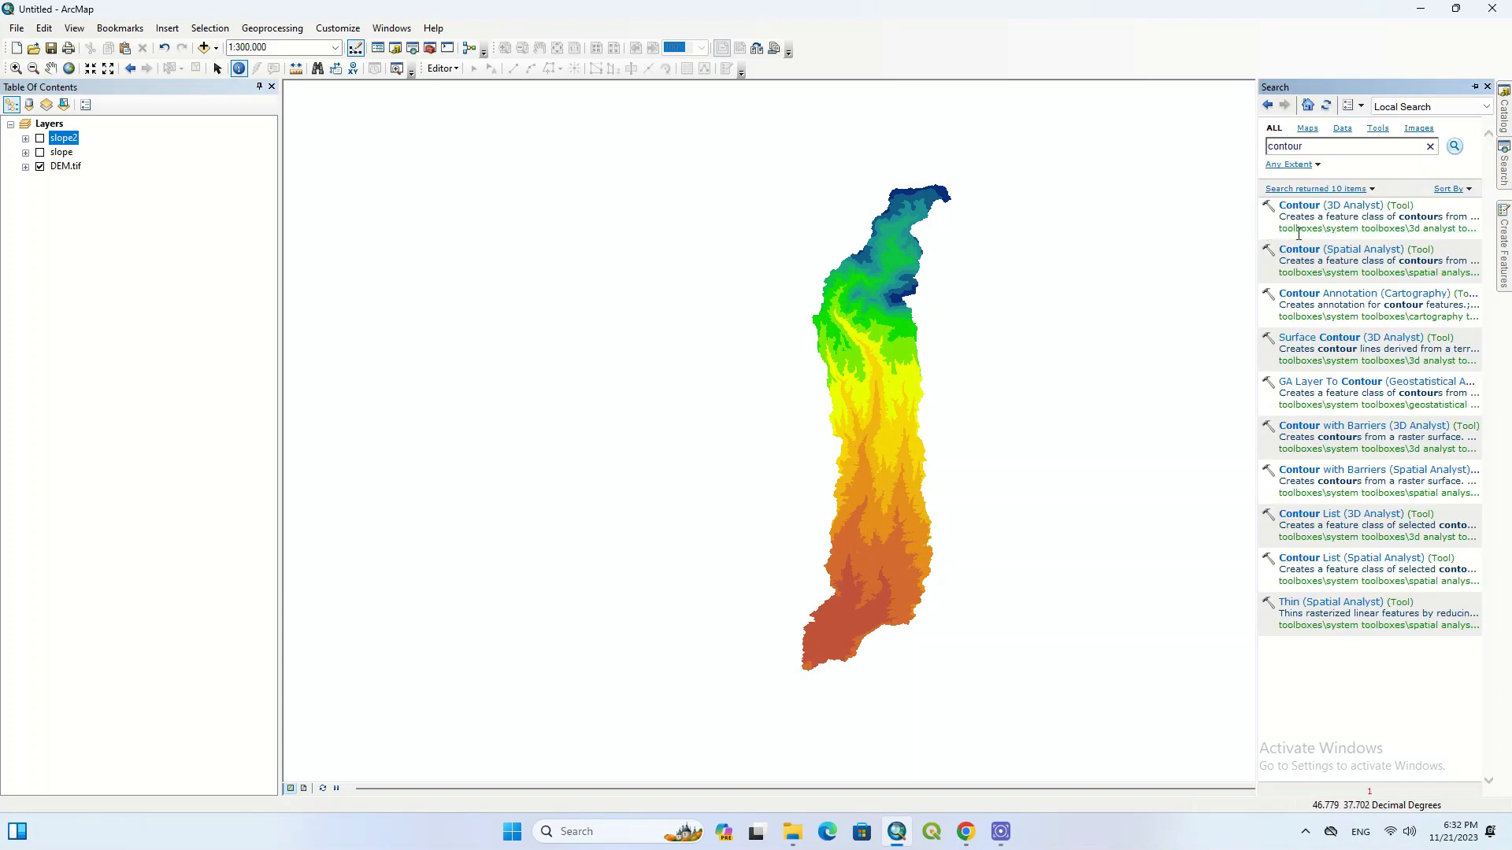
click(1364, 253)
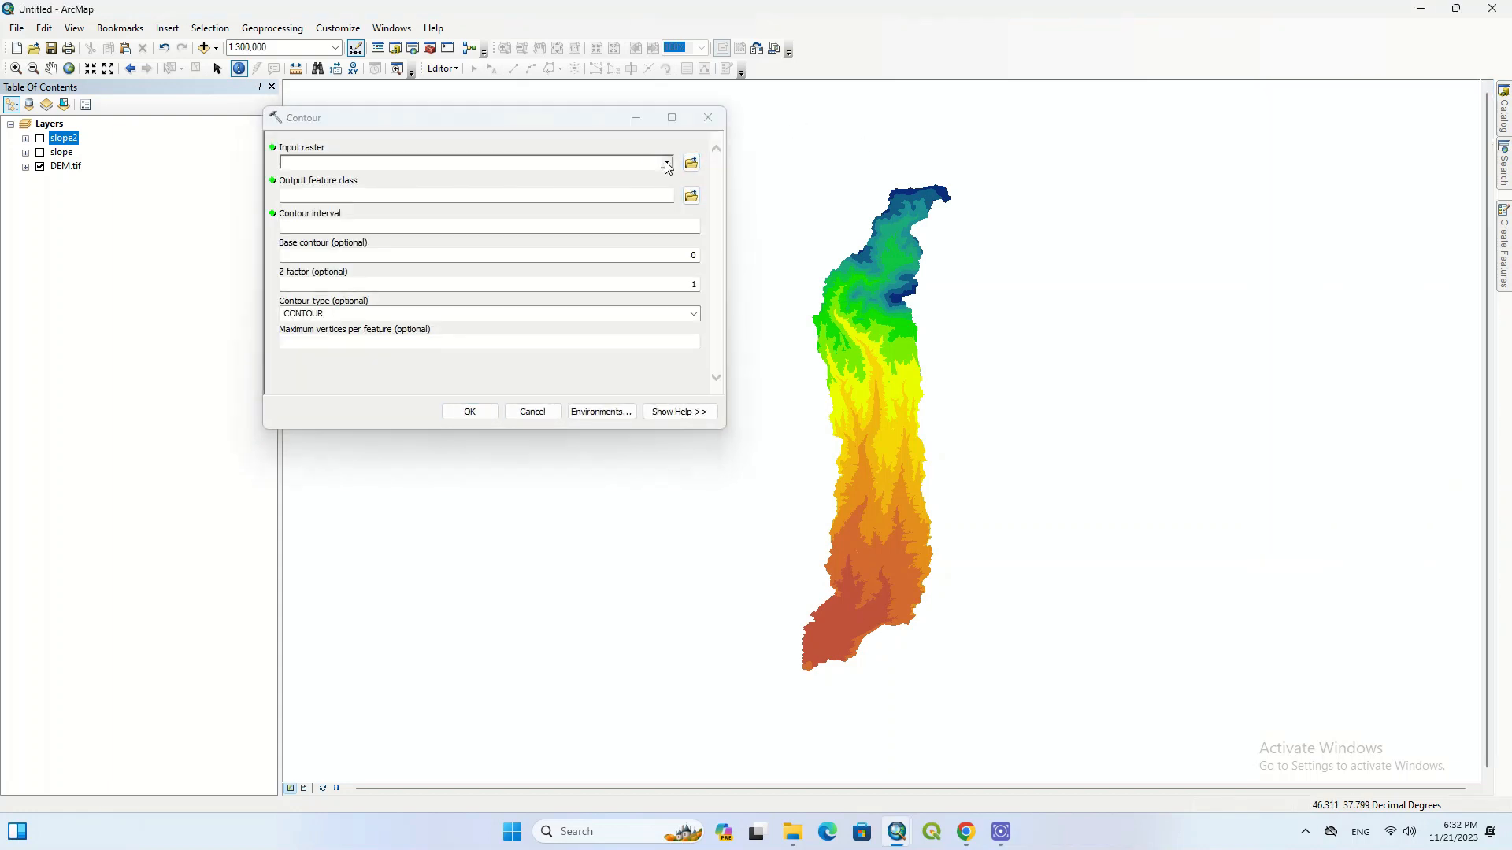
click(667, 163)
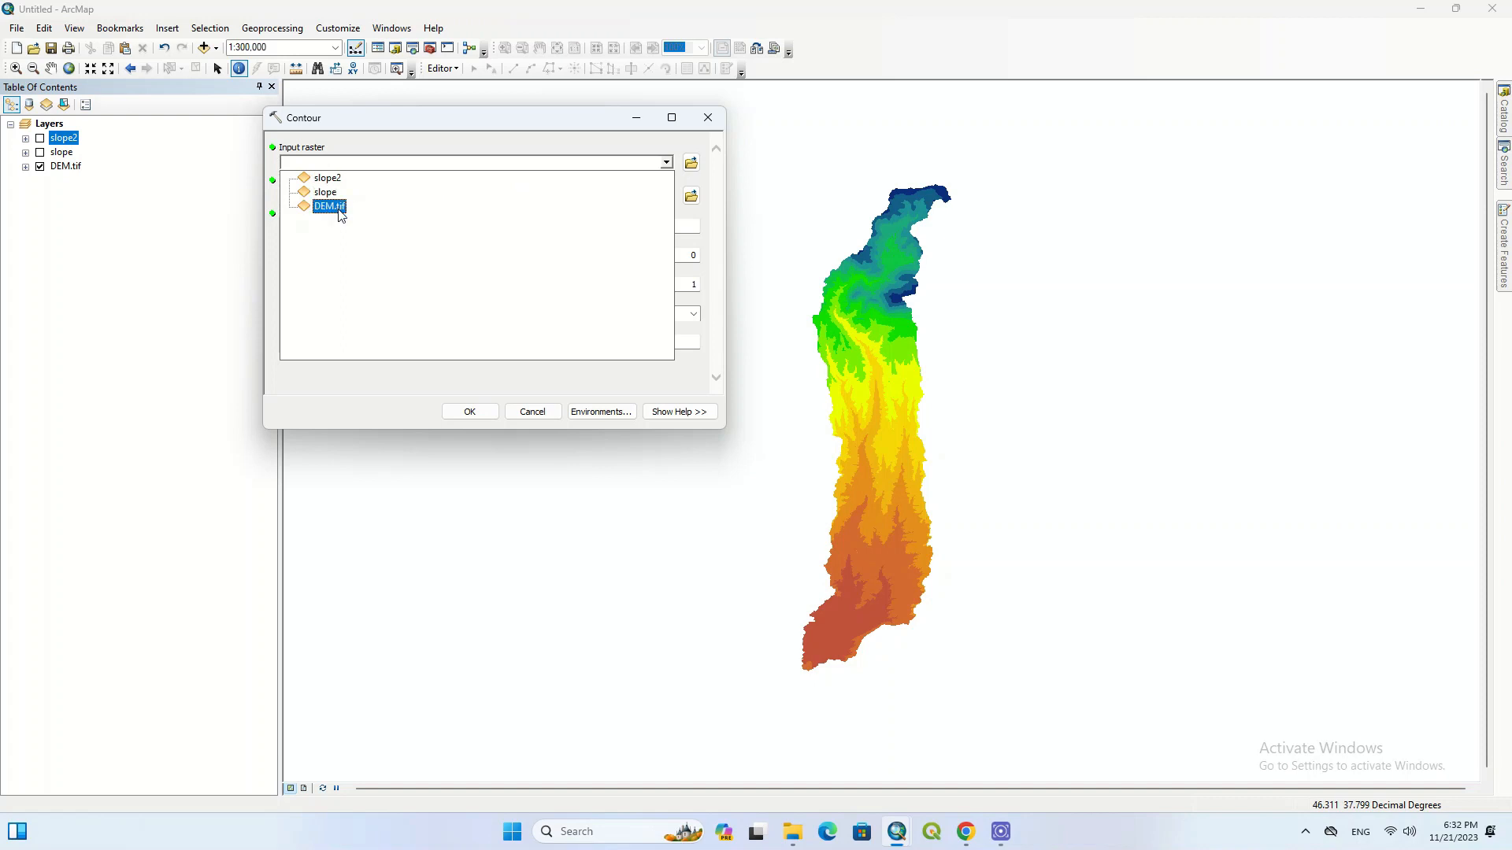
click(330, 206)
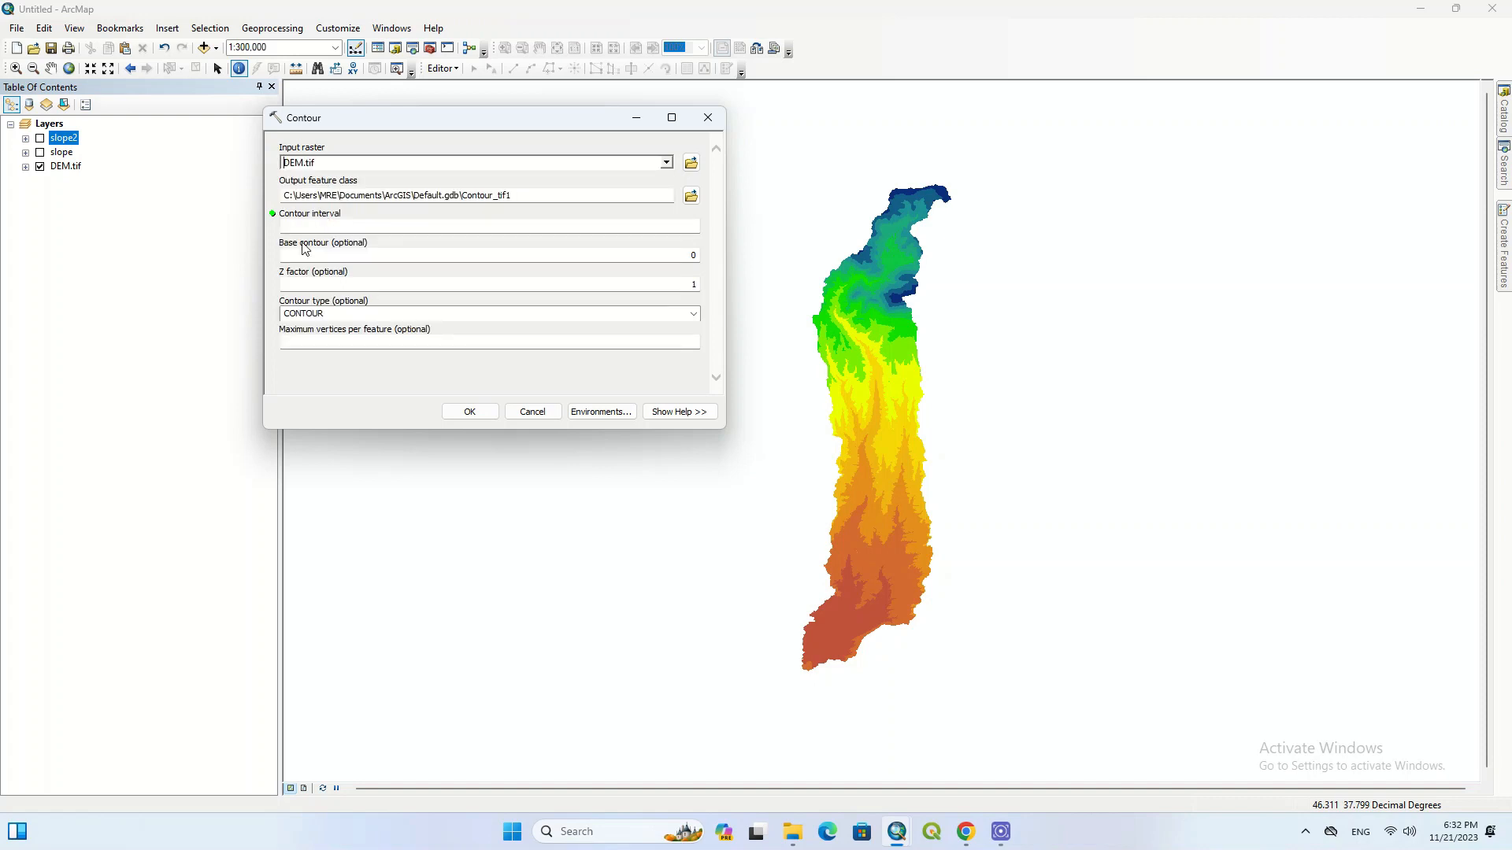
Set the contour interval to 20, name the output Contour in the SHP folder and run the tool.
click(365, 224)
click(690, 196)
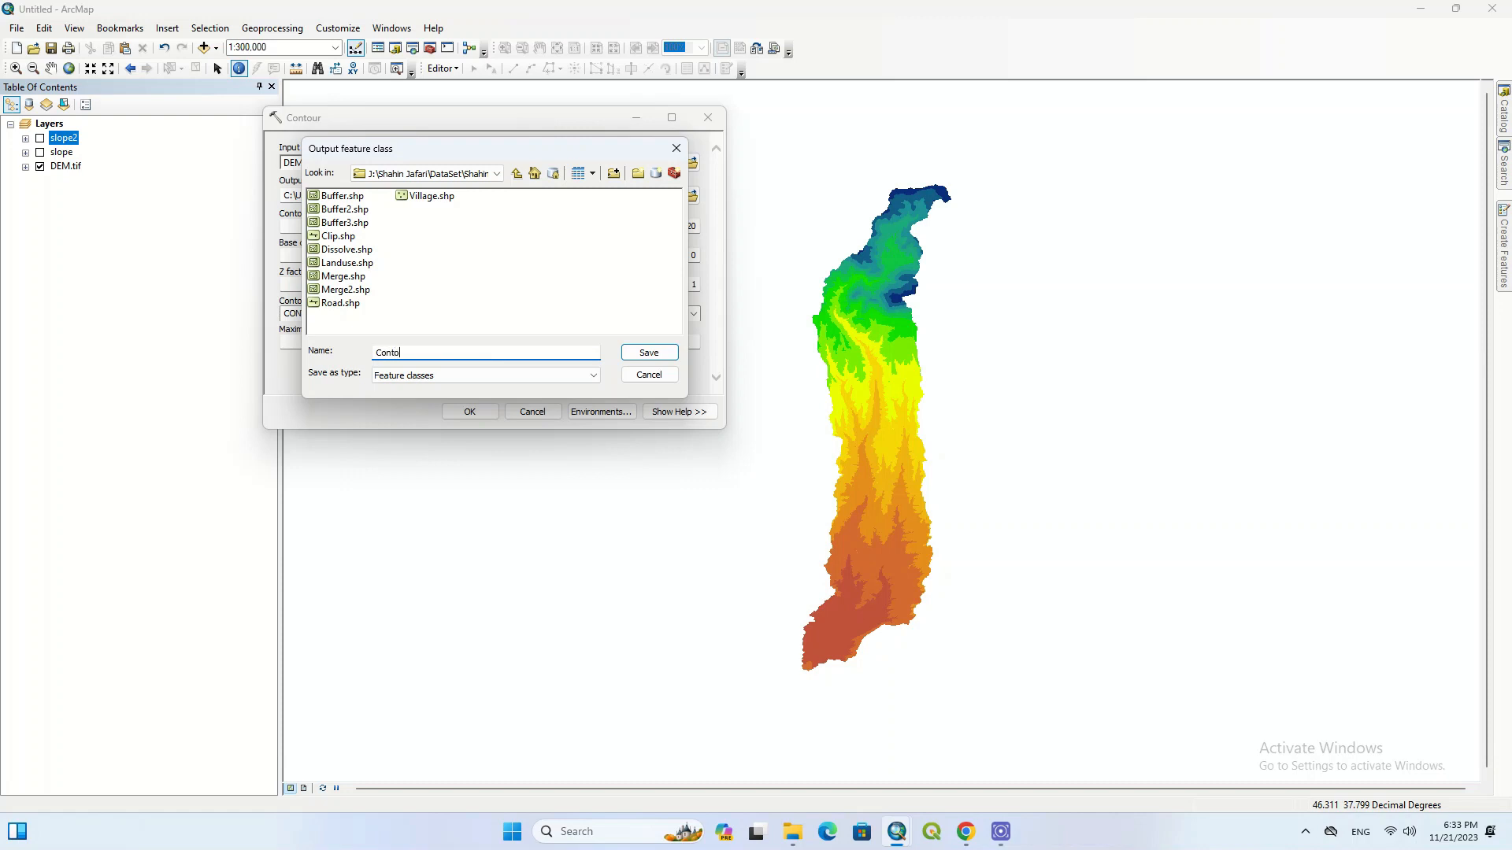
key(Return)
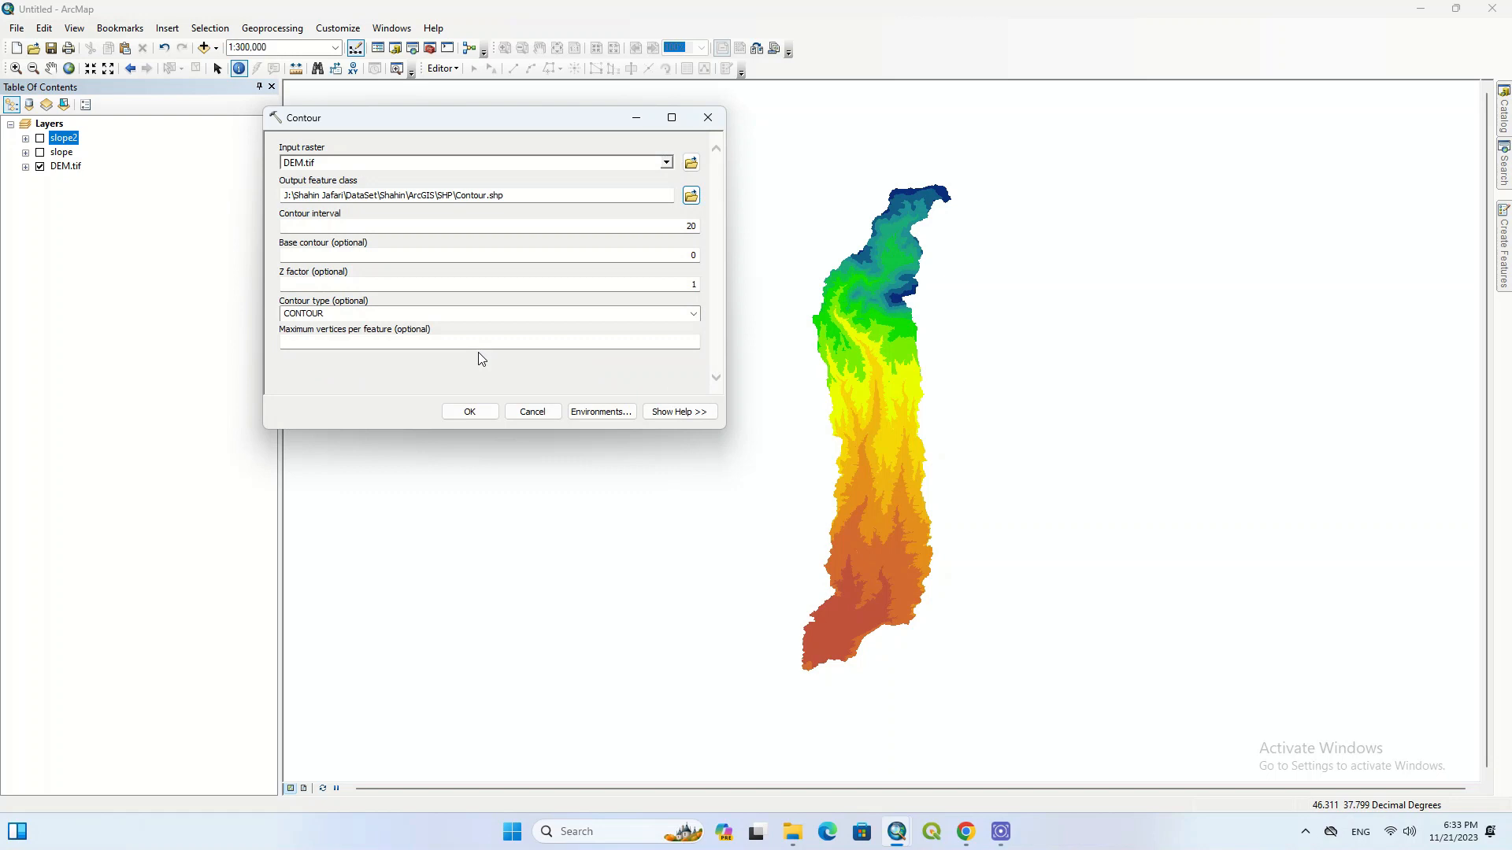
click(470, 413)
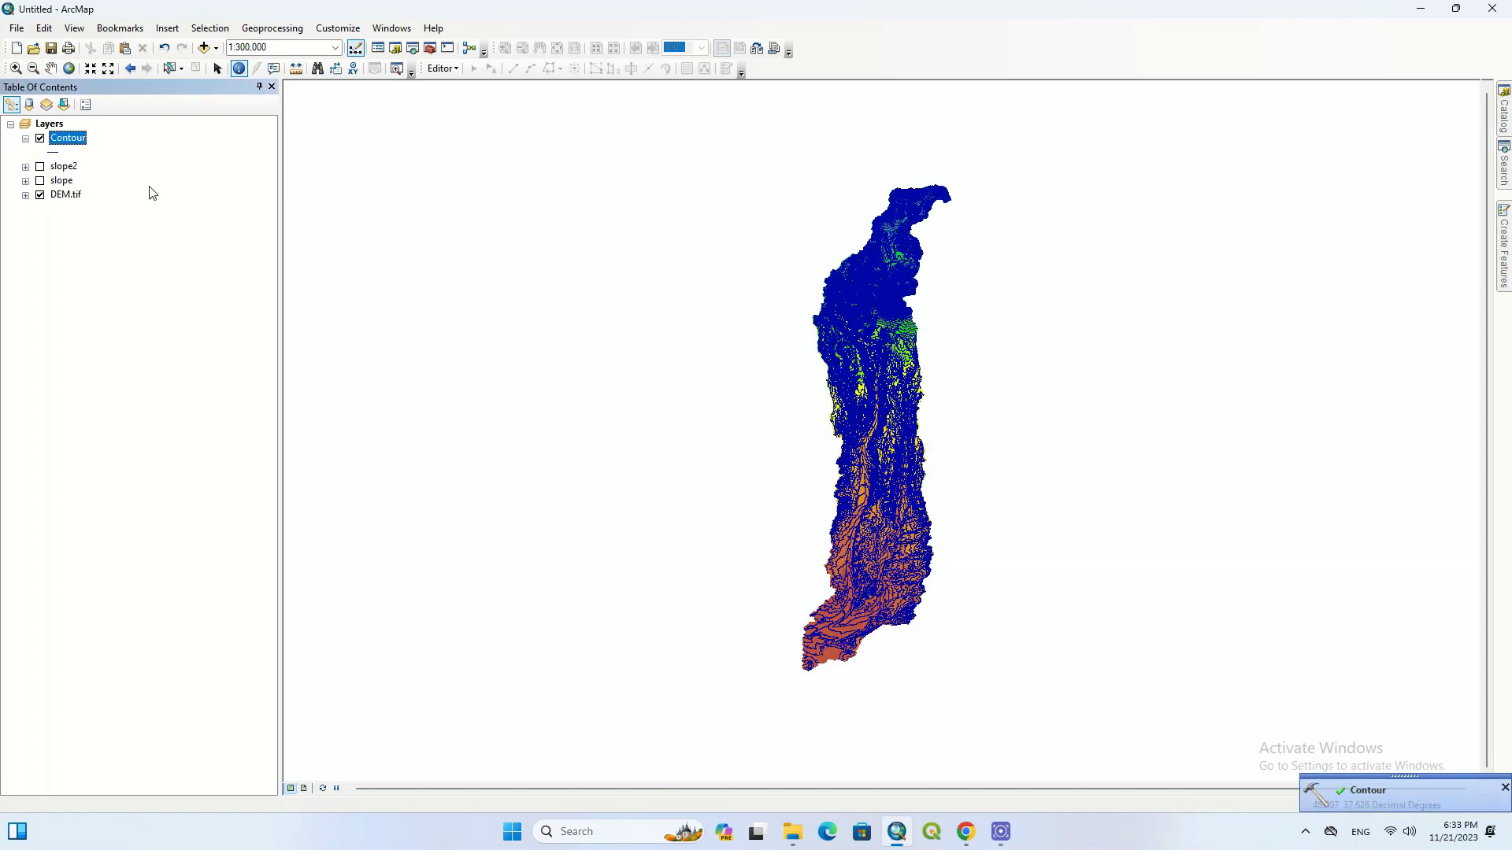
Open the Contour (Spatial Analyst) tool again with DEM.tif as the input raster.
scroll(885, 276, up, 5)
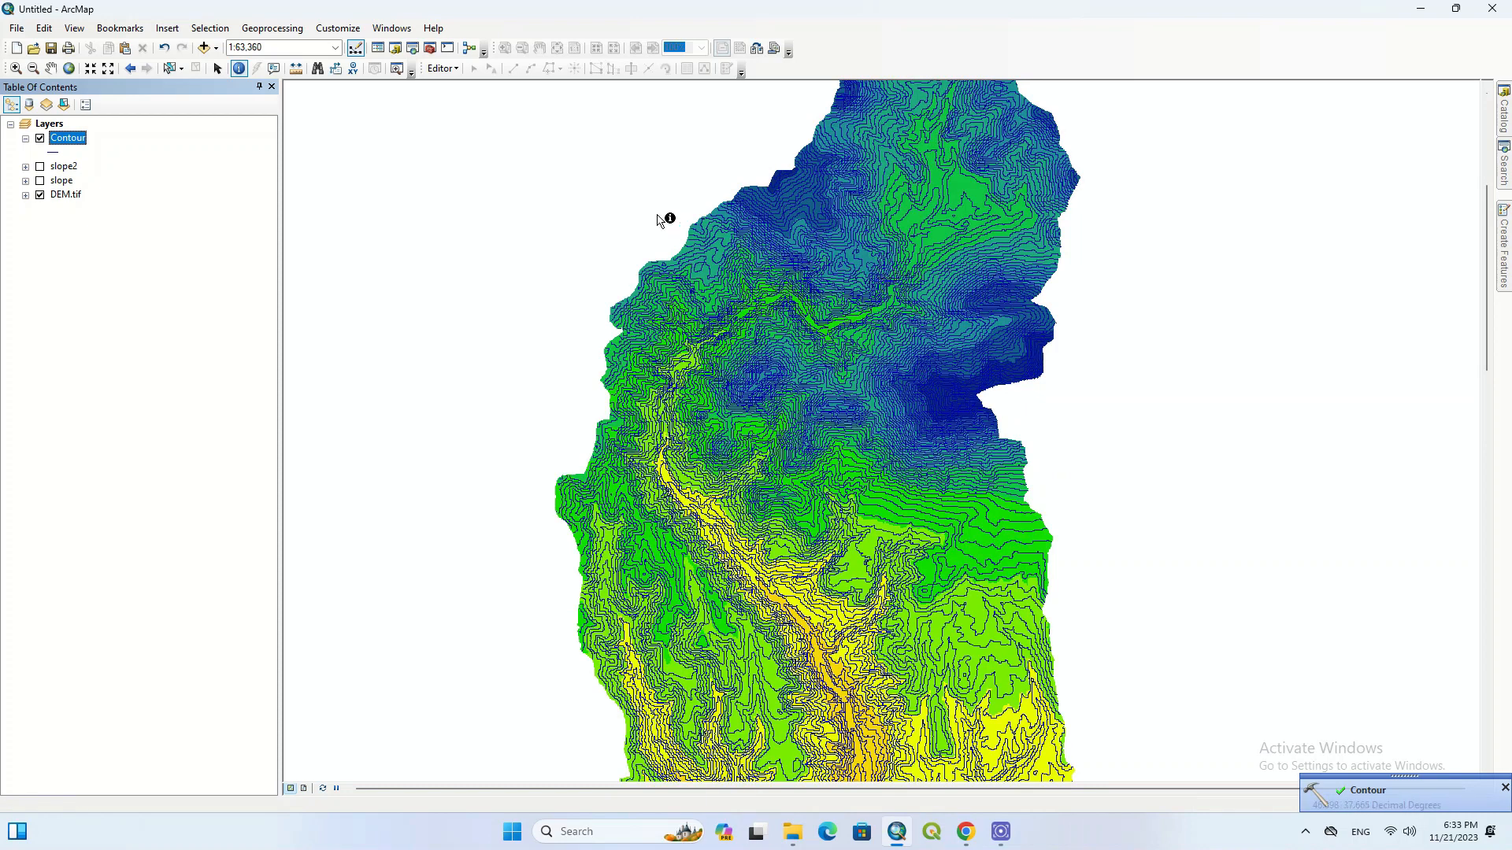
scroll(596, 200, down, 2)
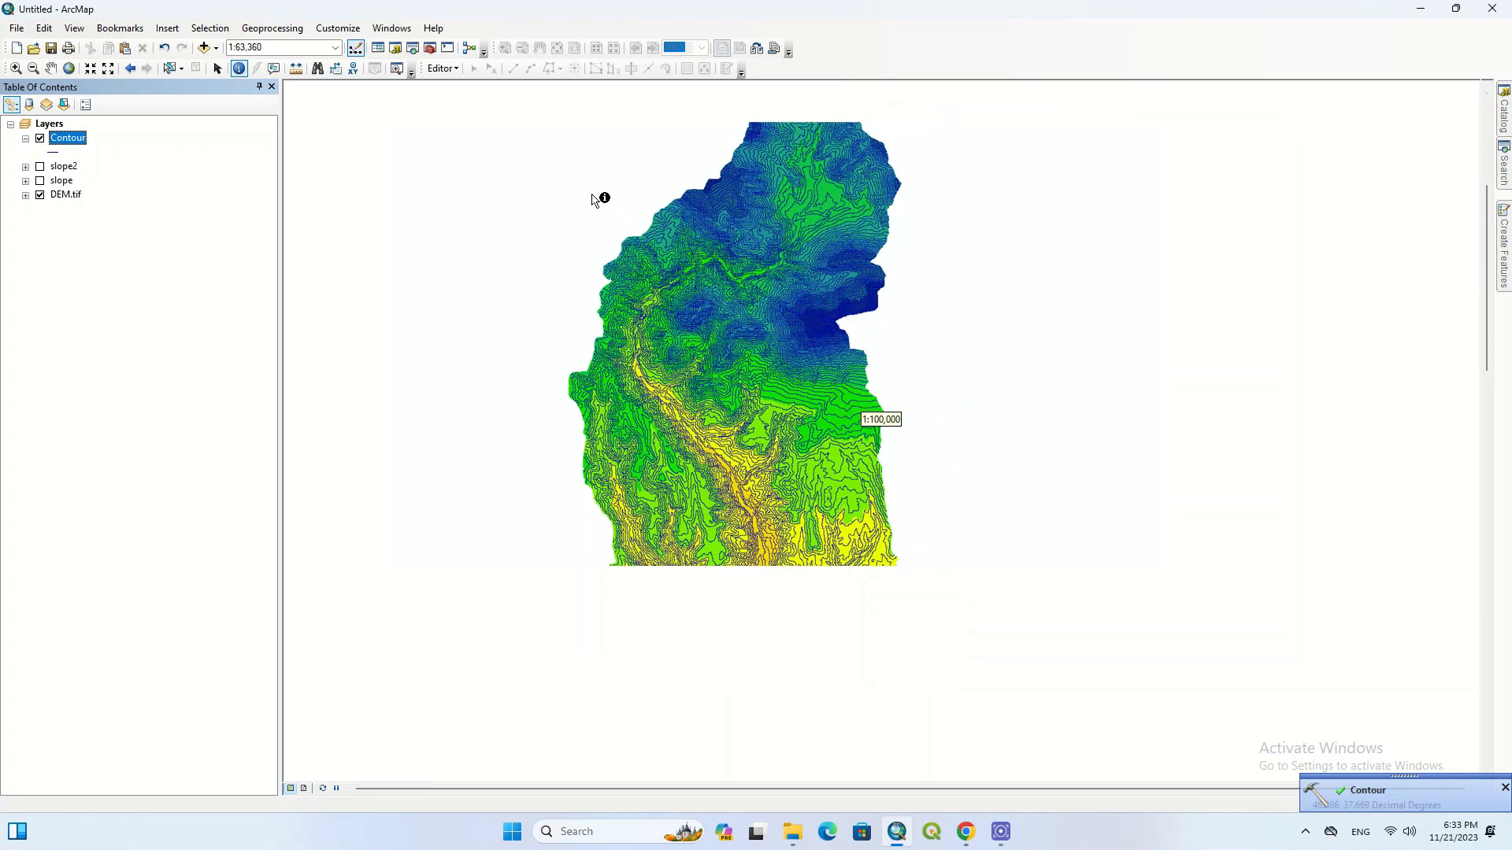
scroll(730, 205, down, 1)
scroll(749, 243, down, 2)
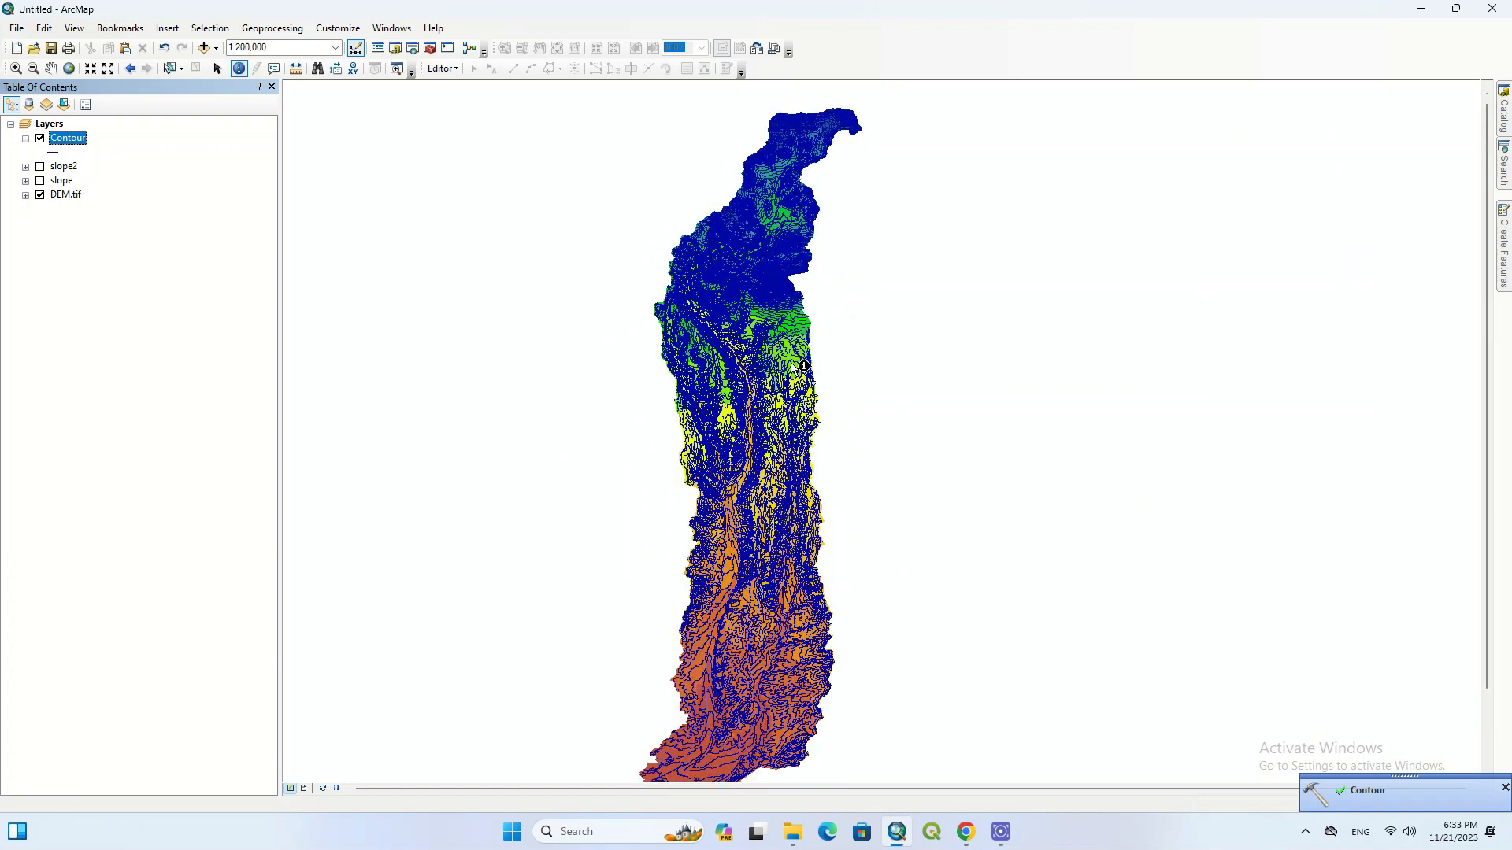
scroll(815, 360, down, 1)
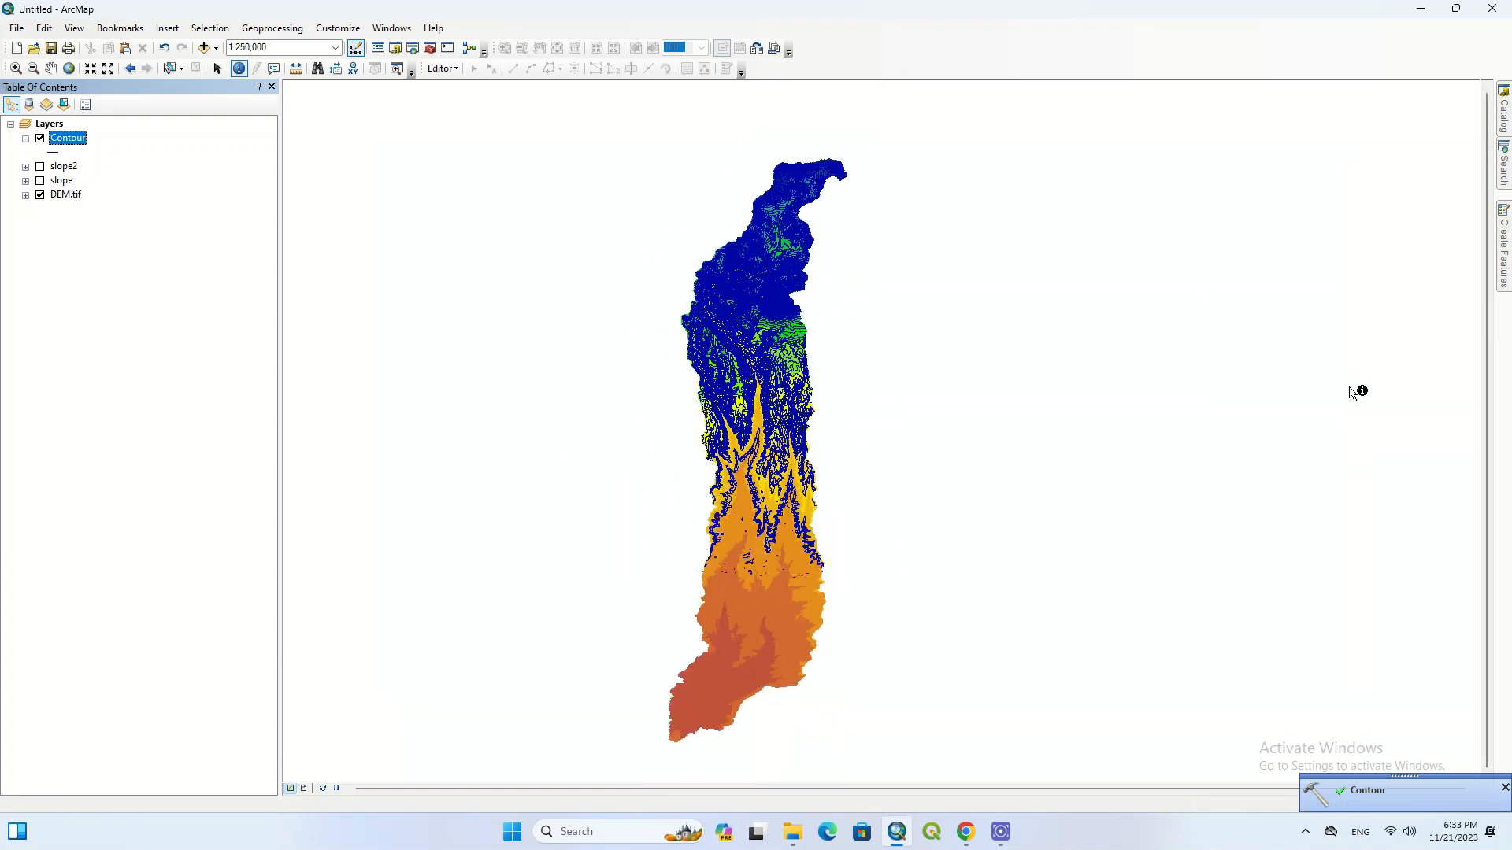
click(1504, 166)
click(1380, 249)
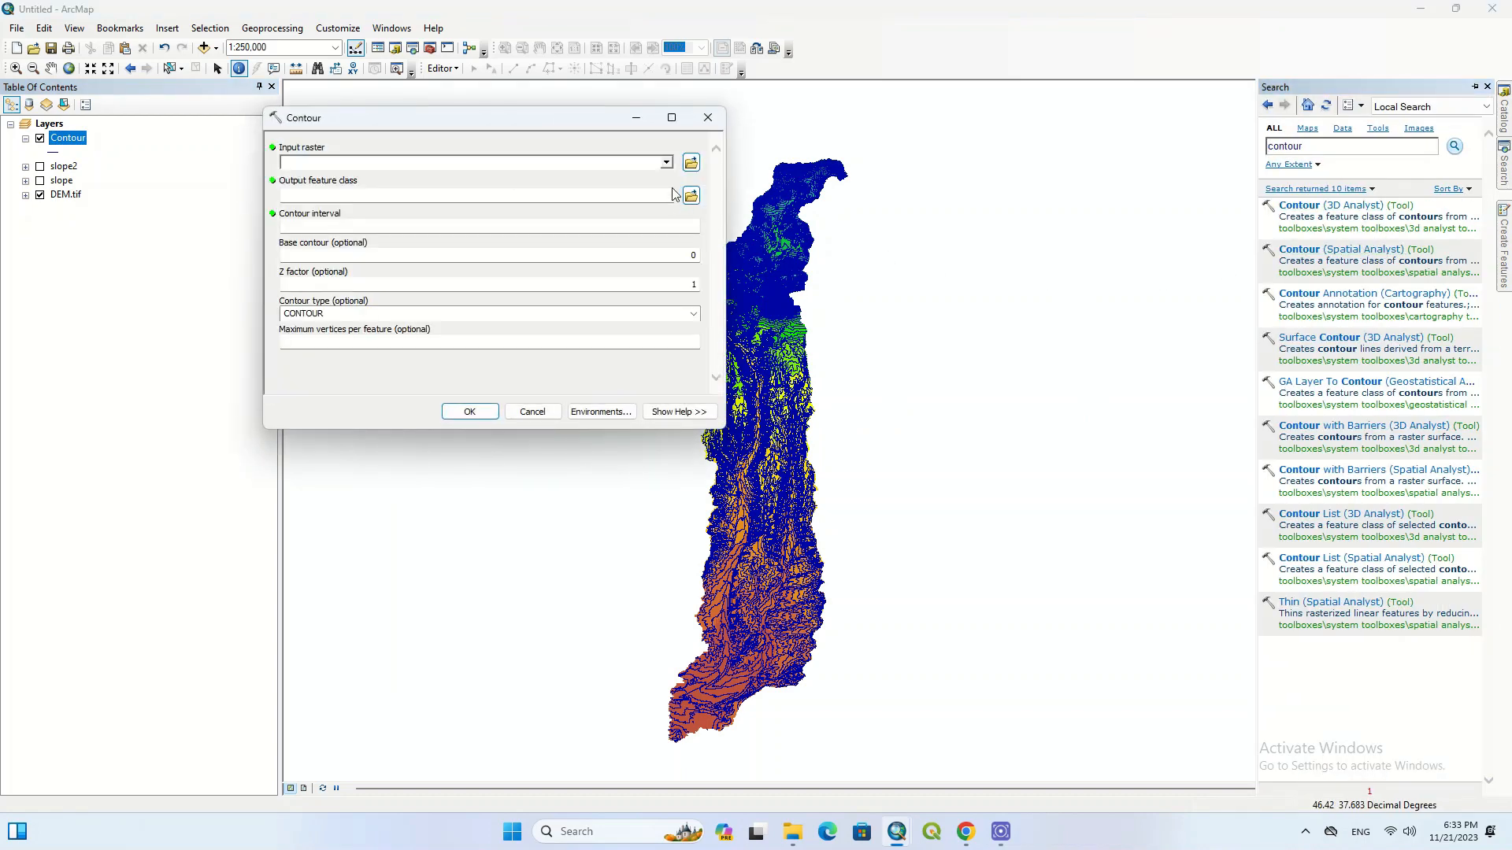
click(666, 162)
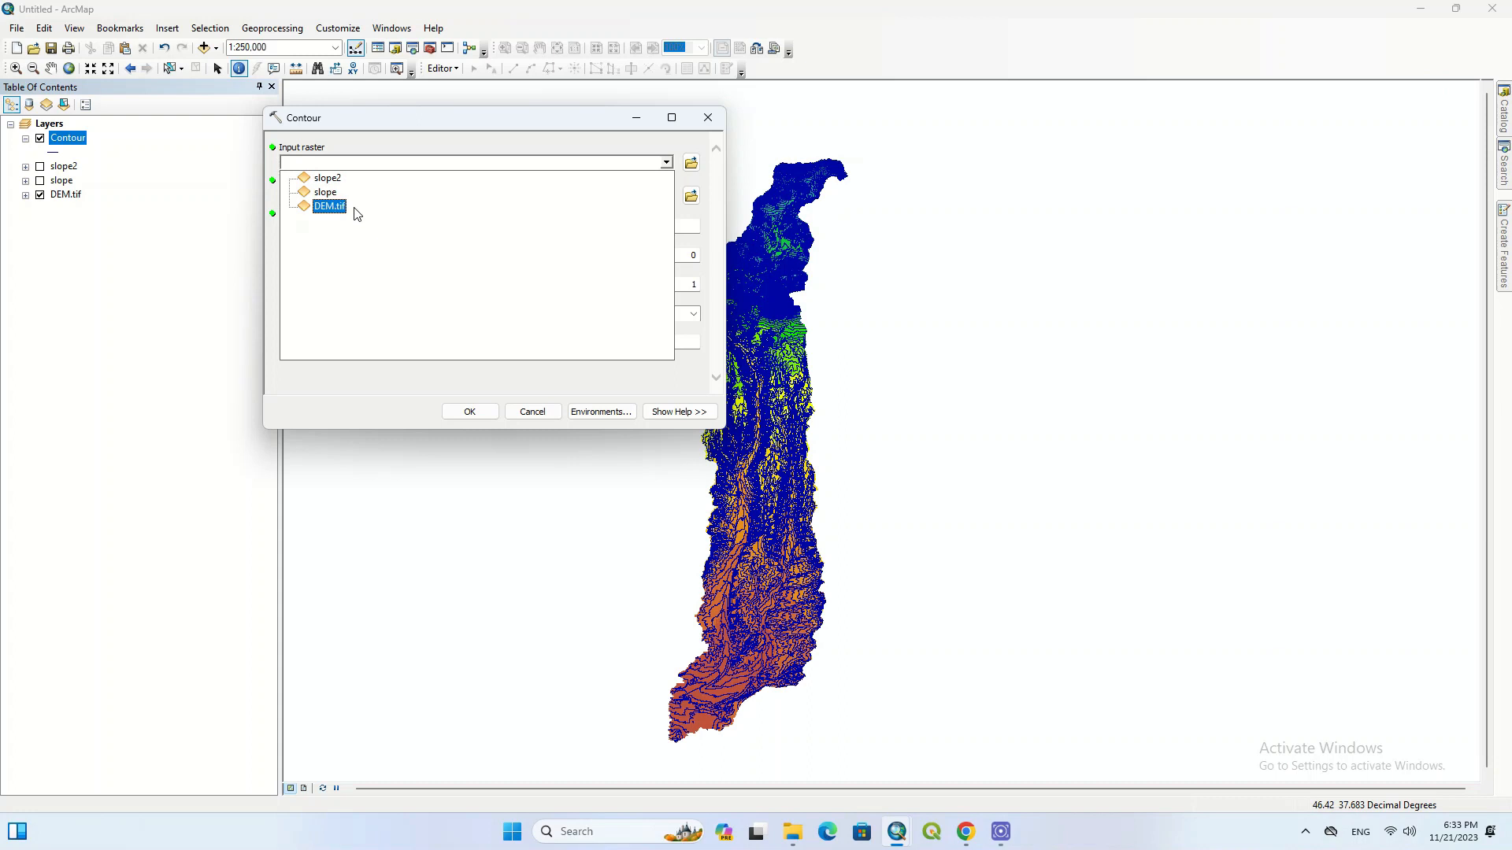
click(331, 207)
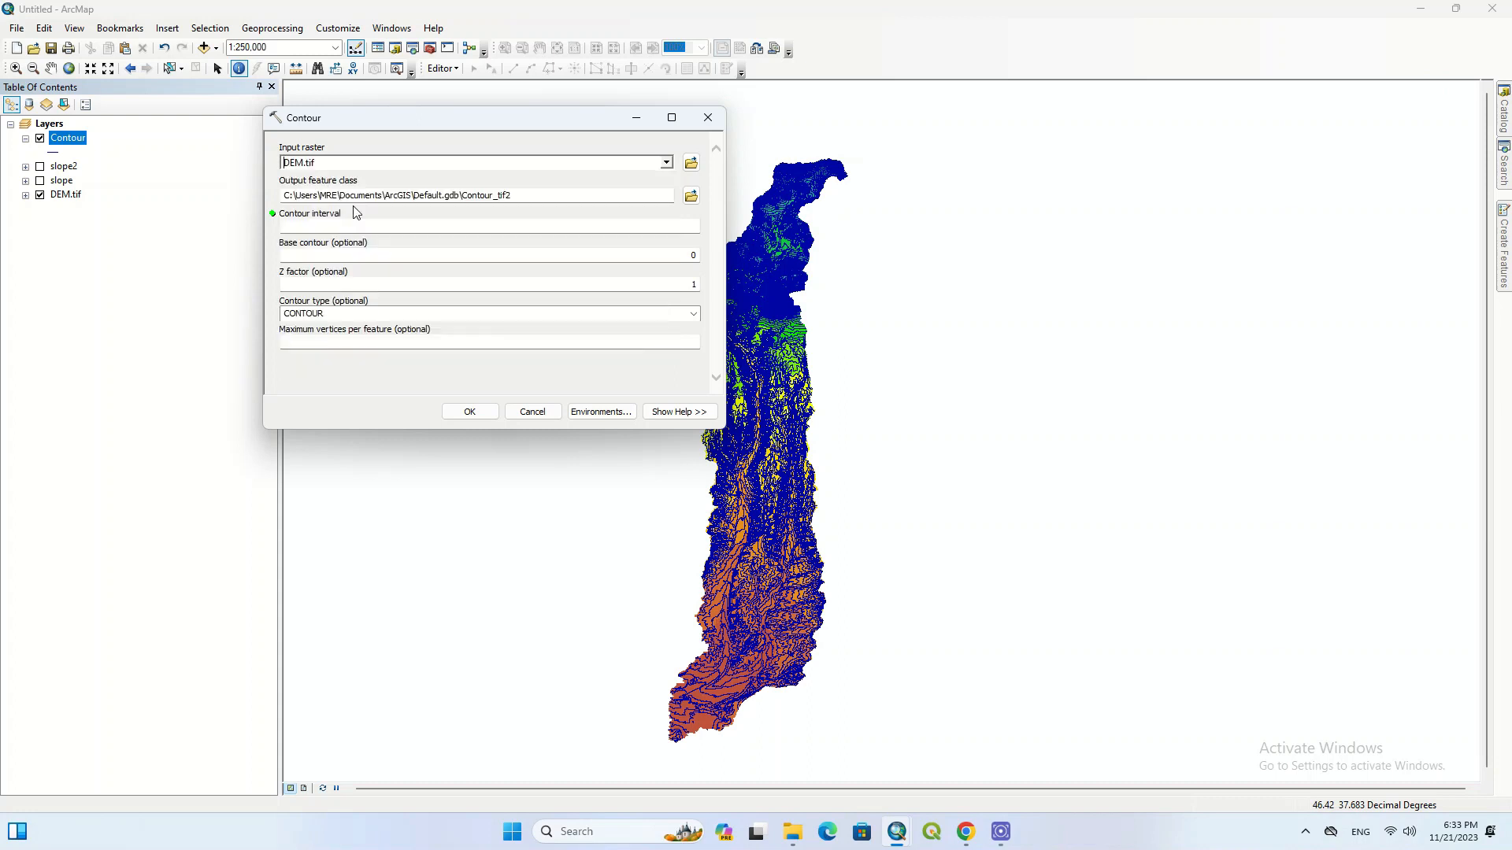
Name the output Contour2.shp in the SHP folder, set the contour interval to 150 and run the tool.
click(691, 196)
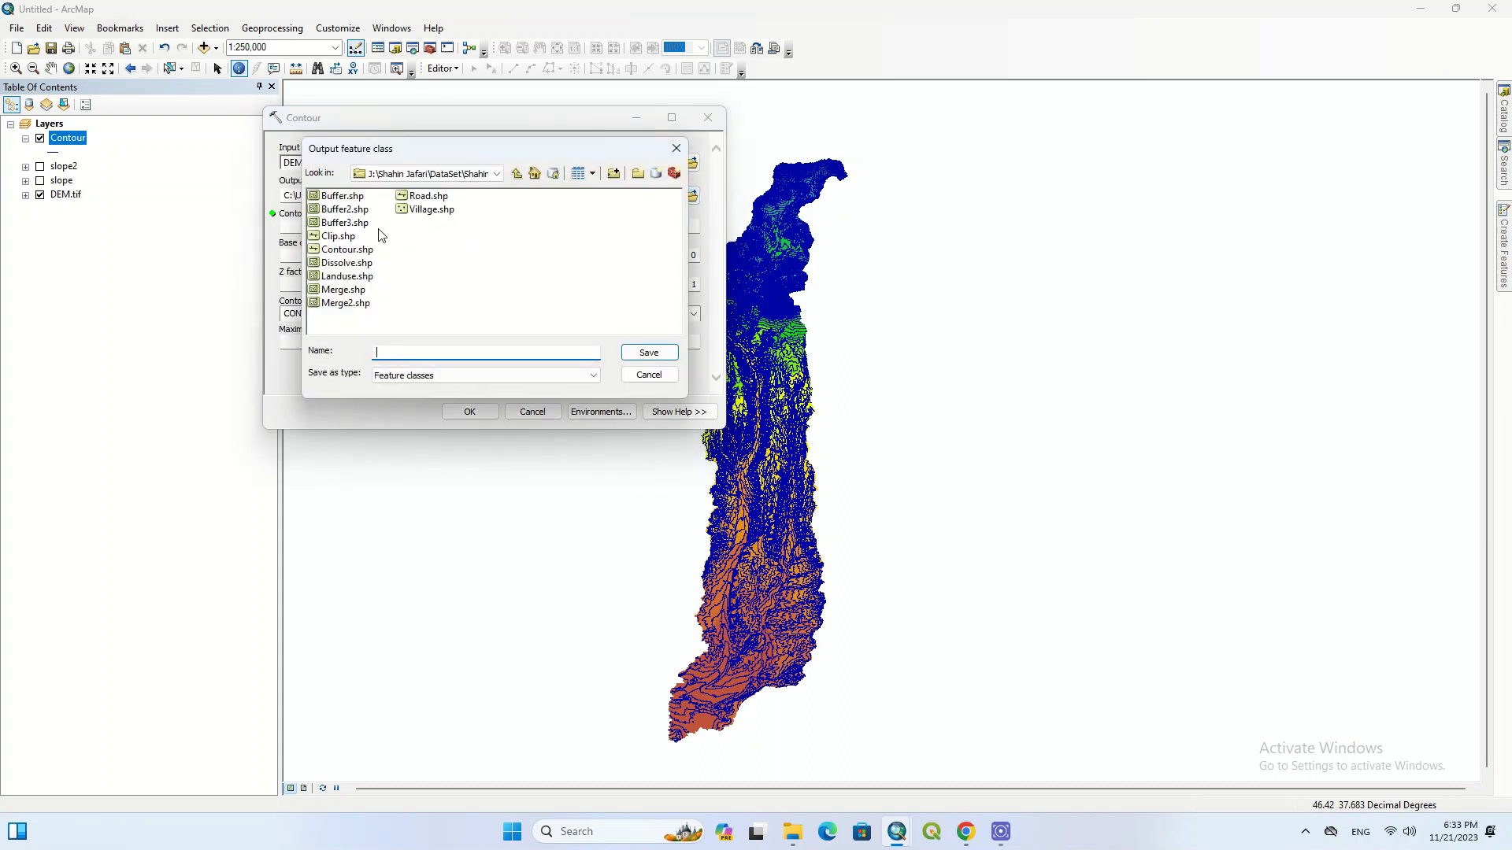
click(354, 249)
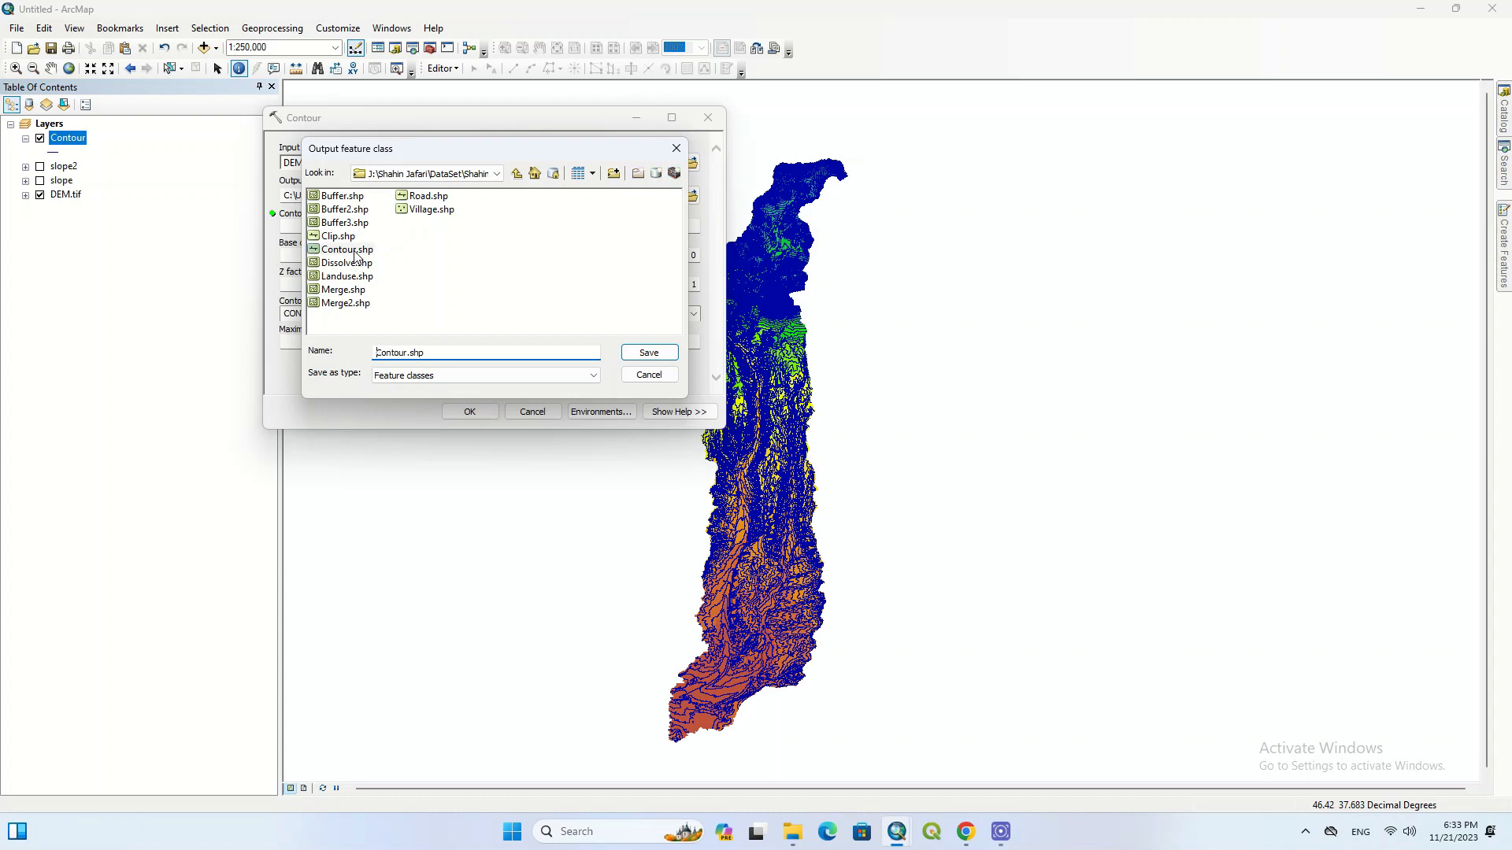
click(404, 353)
text(2)
key(Return)
click(591, 229)
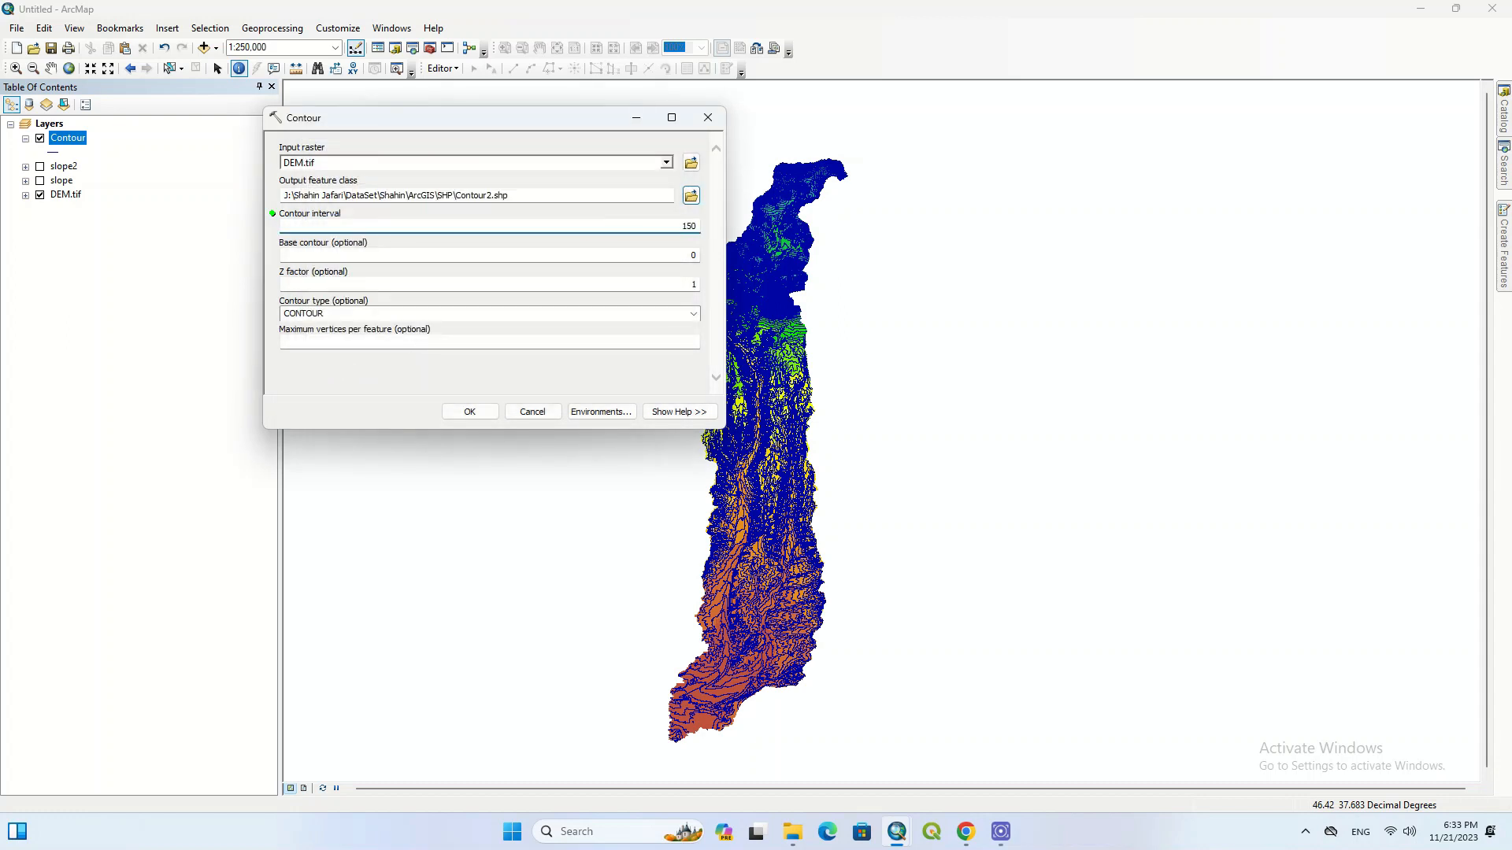
click(470, 413)
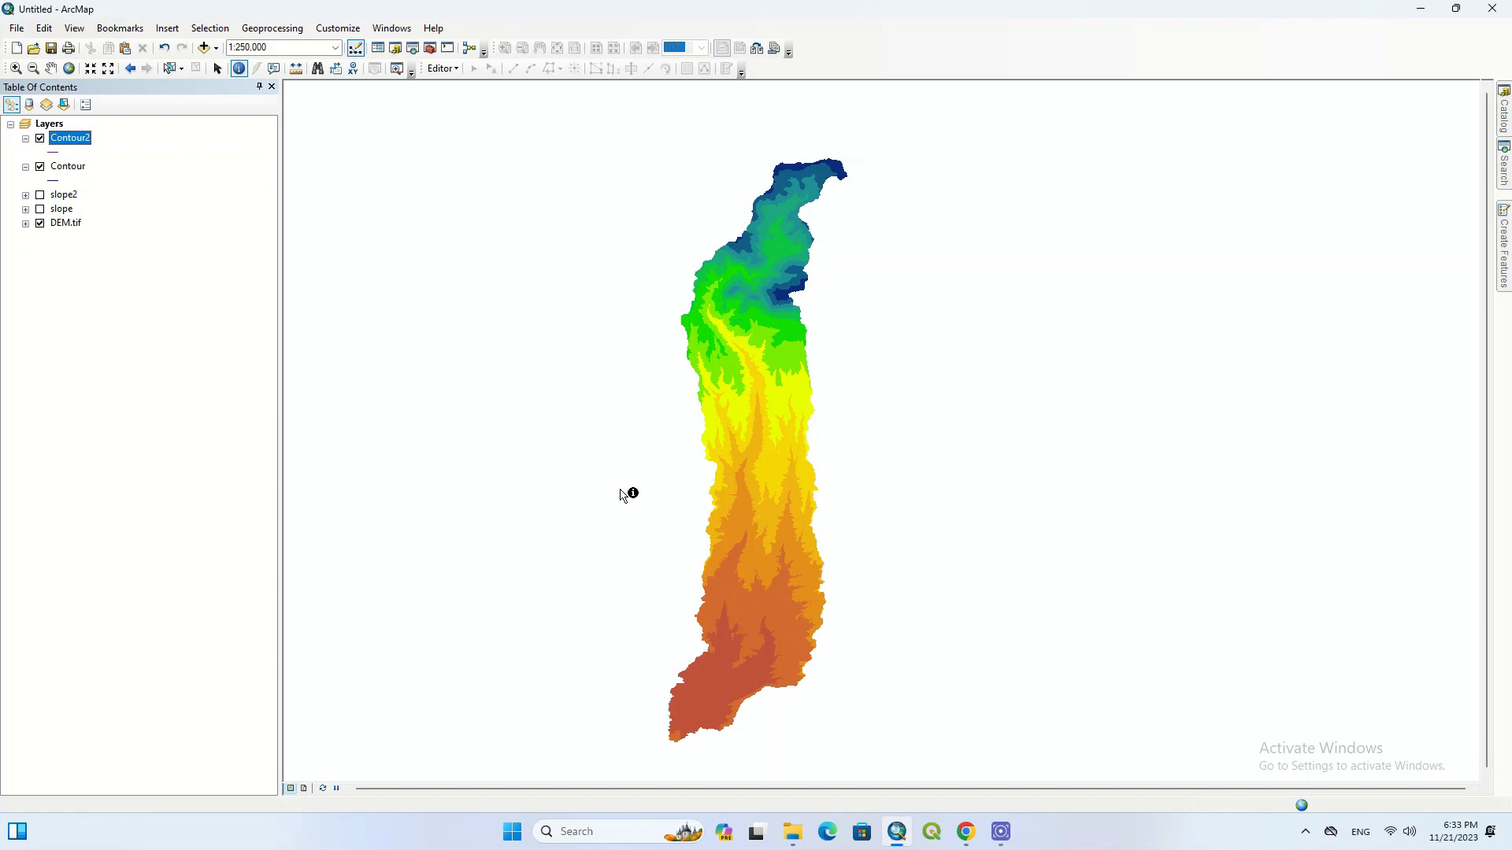
Hide the Contour layer and identify the elevation of a Contour2 line in the central part of the DEM.
click(40, 168)
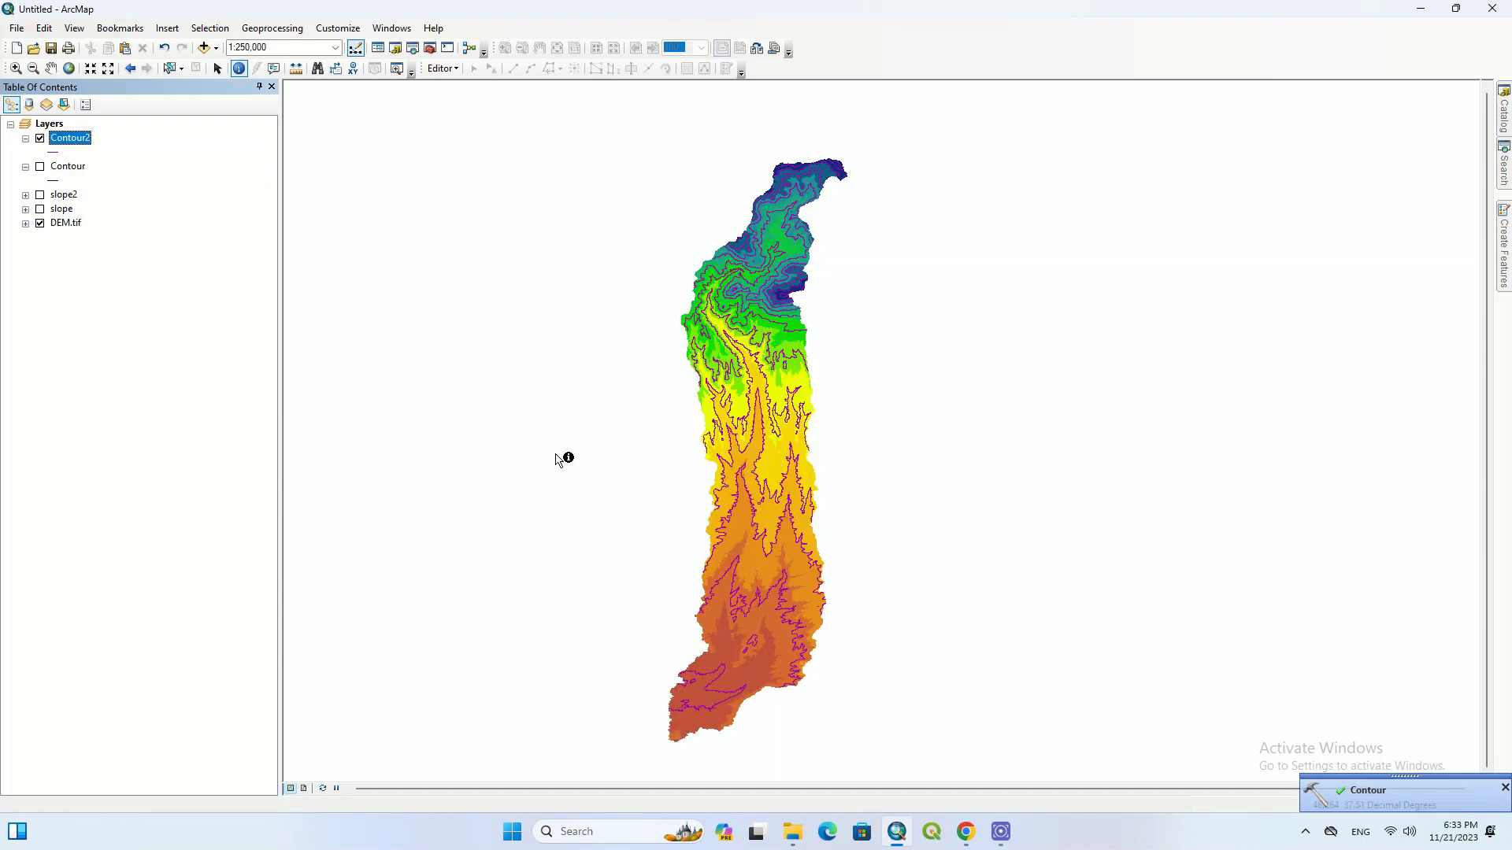
scroll(776, 406, up, 5)
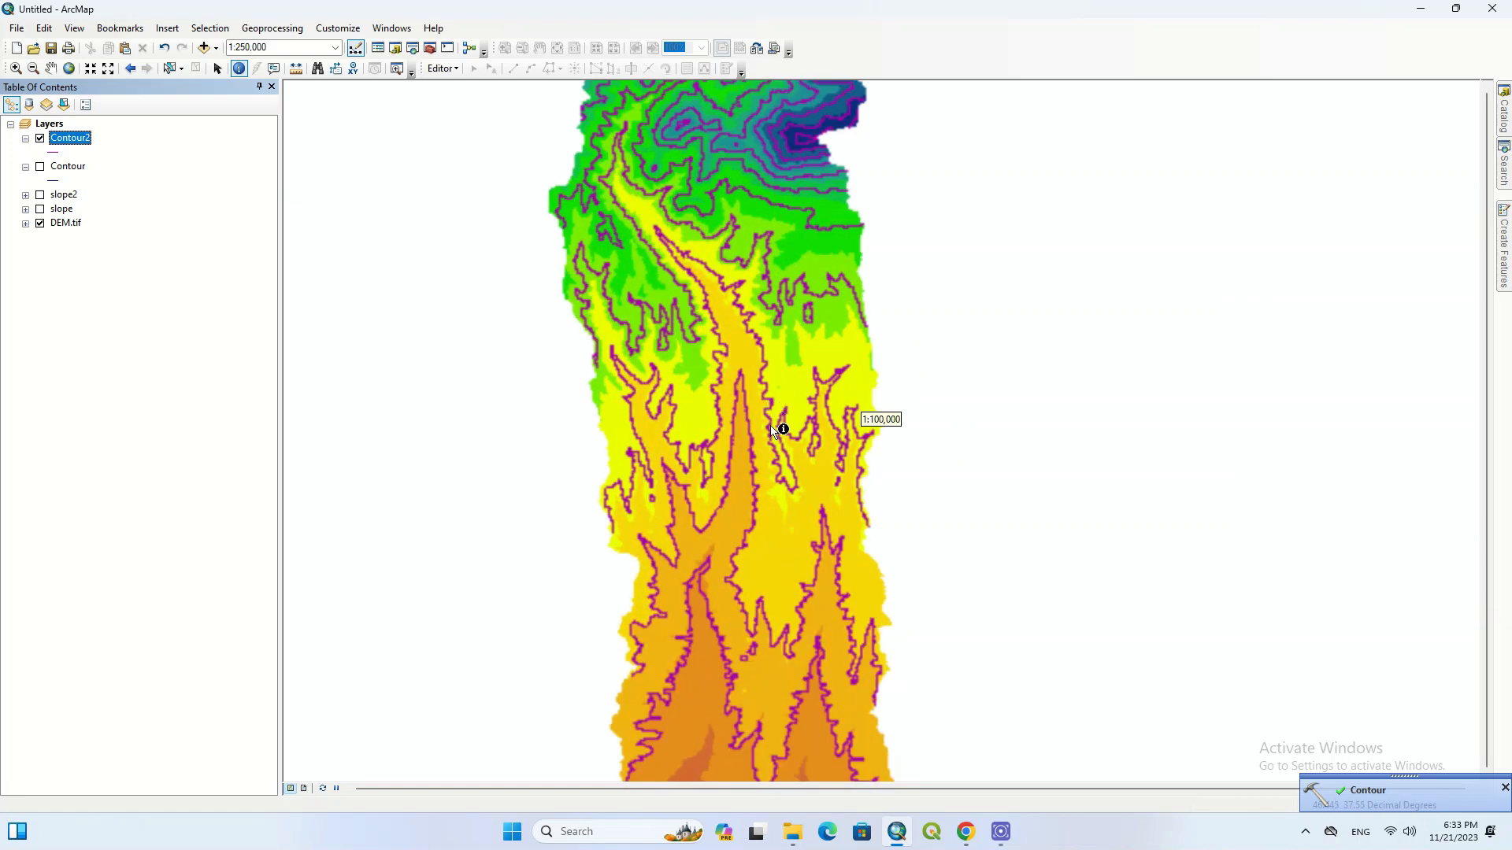
click(741, 385)
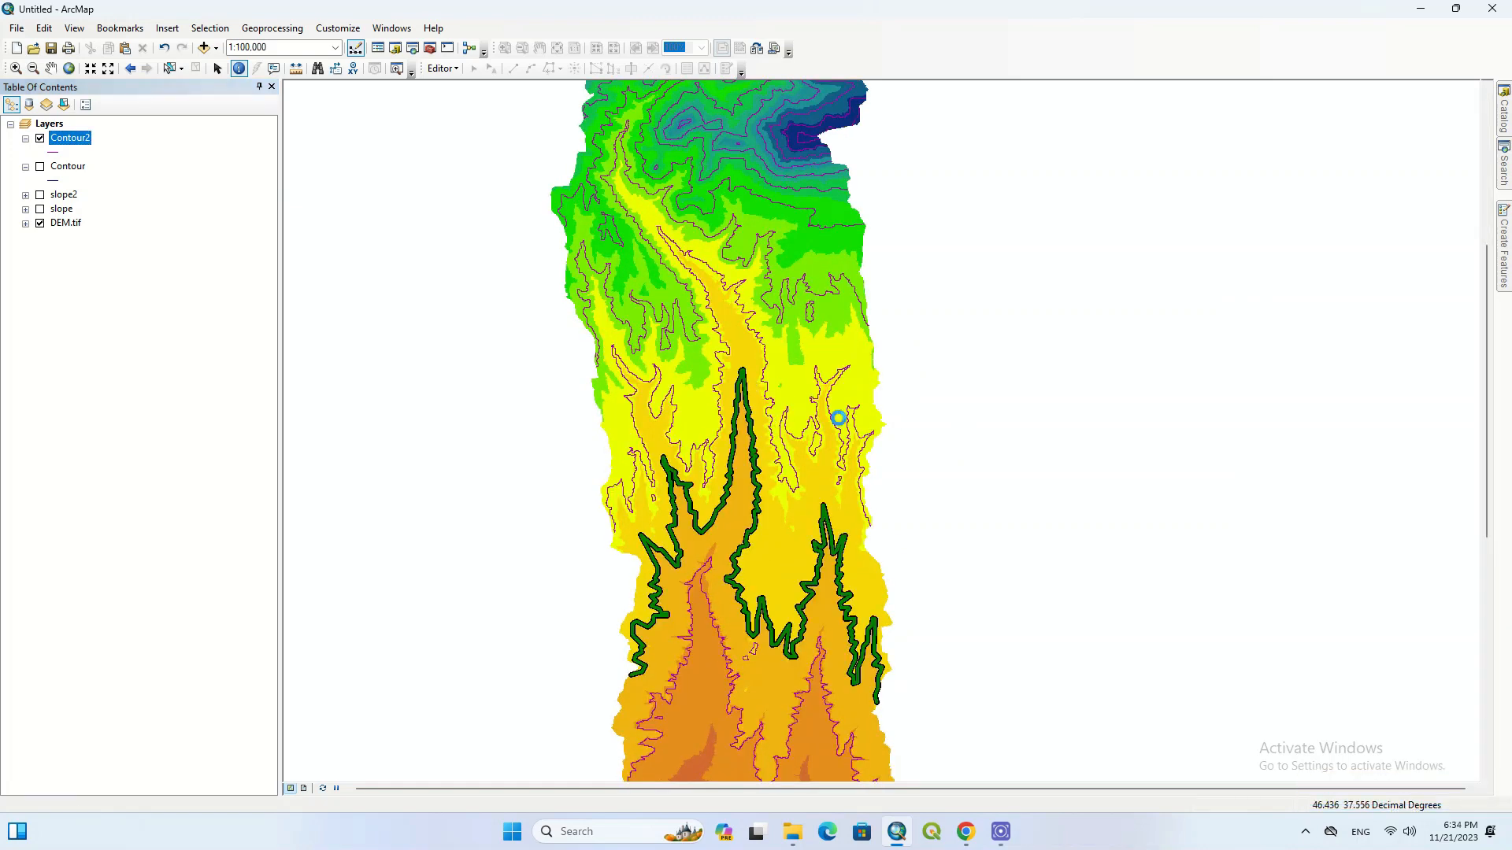
drag(687, 187, 431, 176)
click(376, 401)
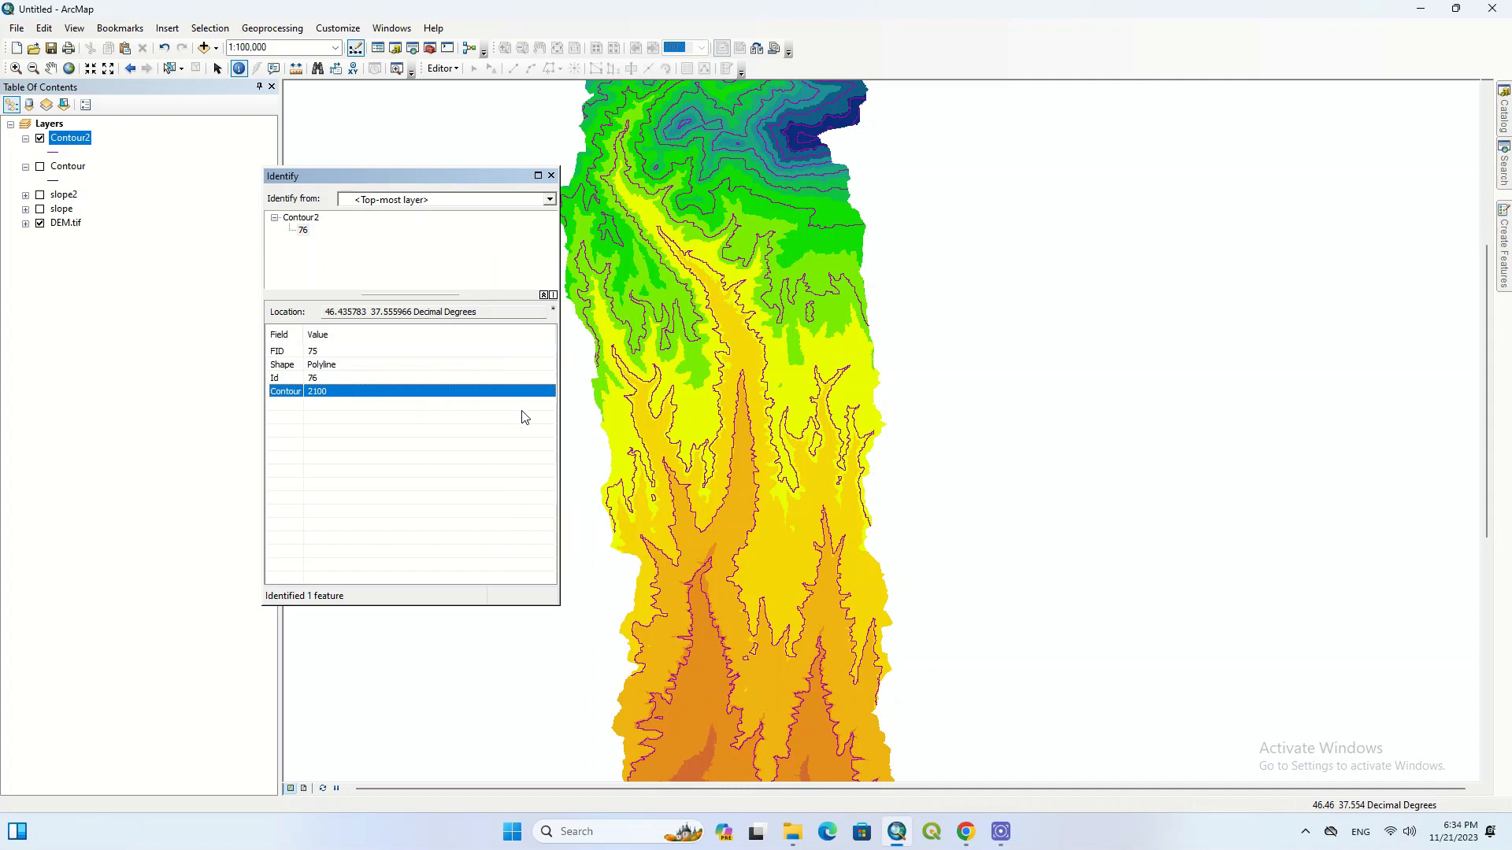
Identify the elevations of further Contour2 lines in the dark blue northern area and the southern part, closing the results when done.
click(797, 139)
click(370, 392)
click(654, 743)
scroll(838, 400, up, 2)
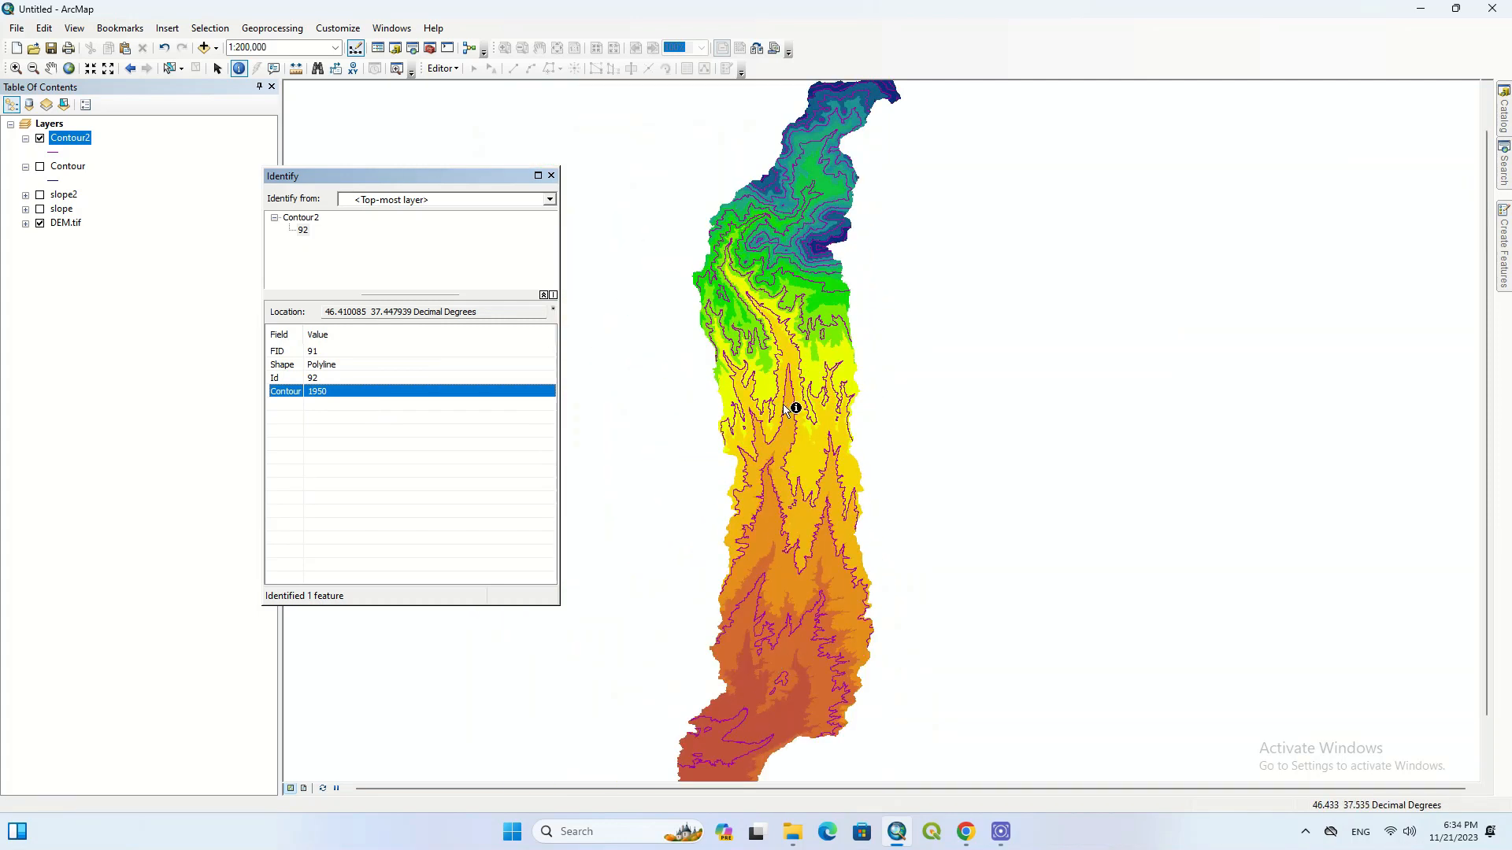
click(703, 765)
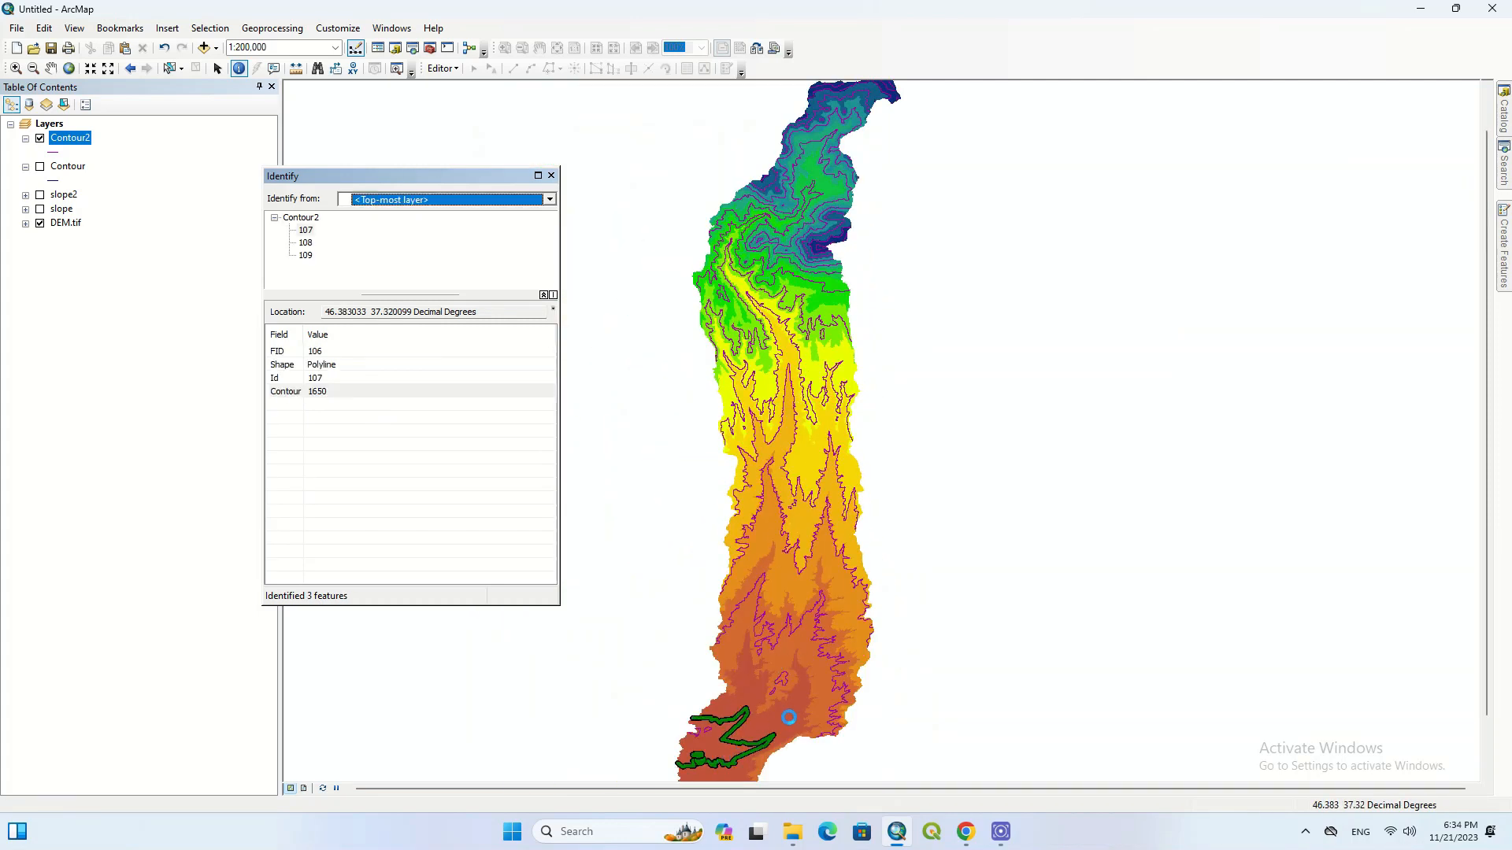
click(852, 239)
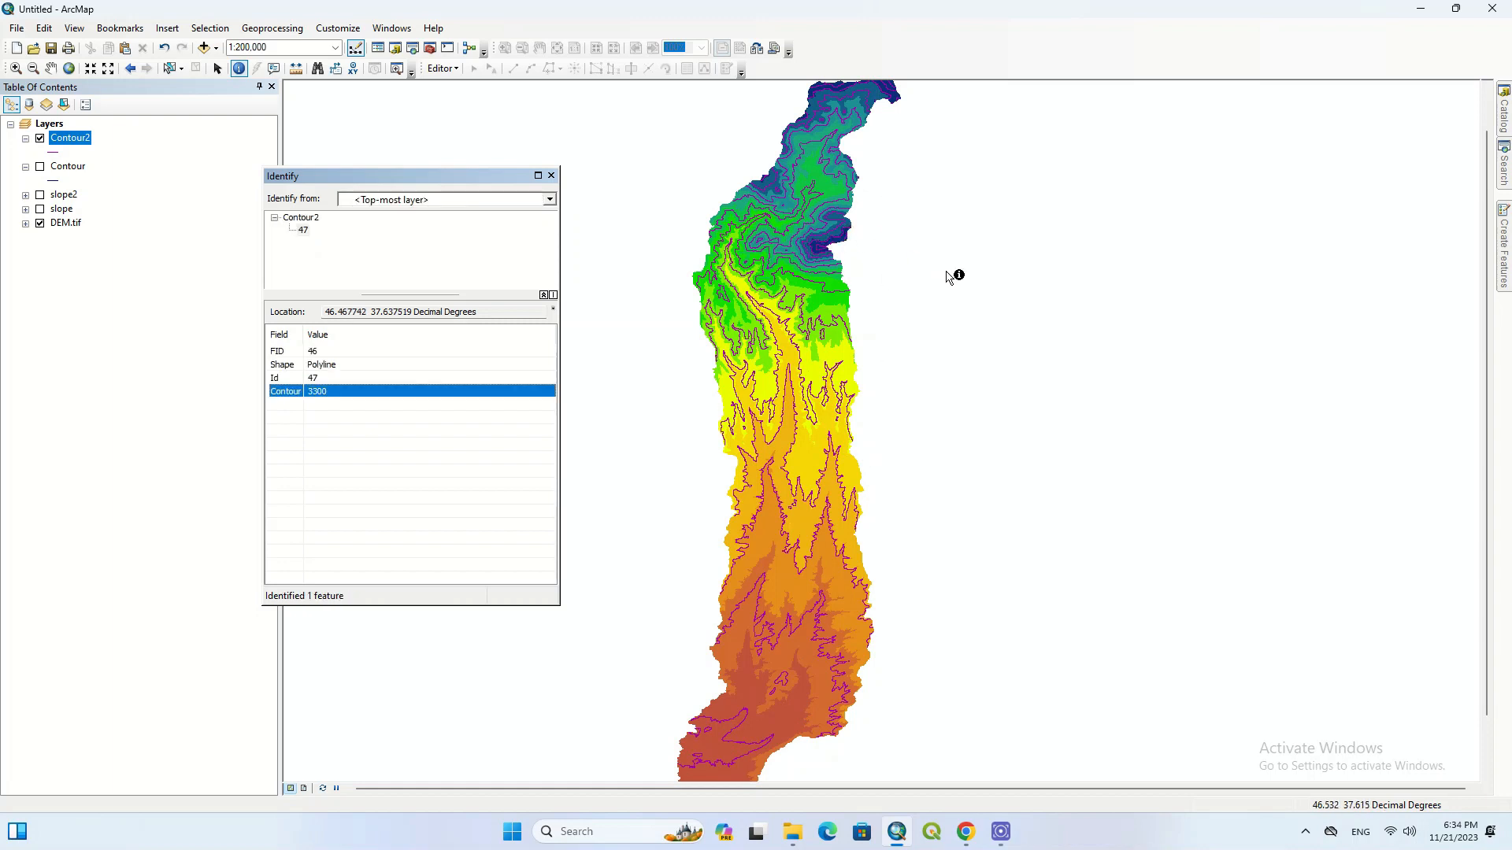
click(552, 177)
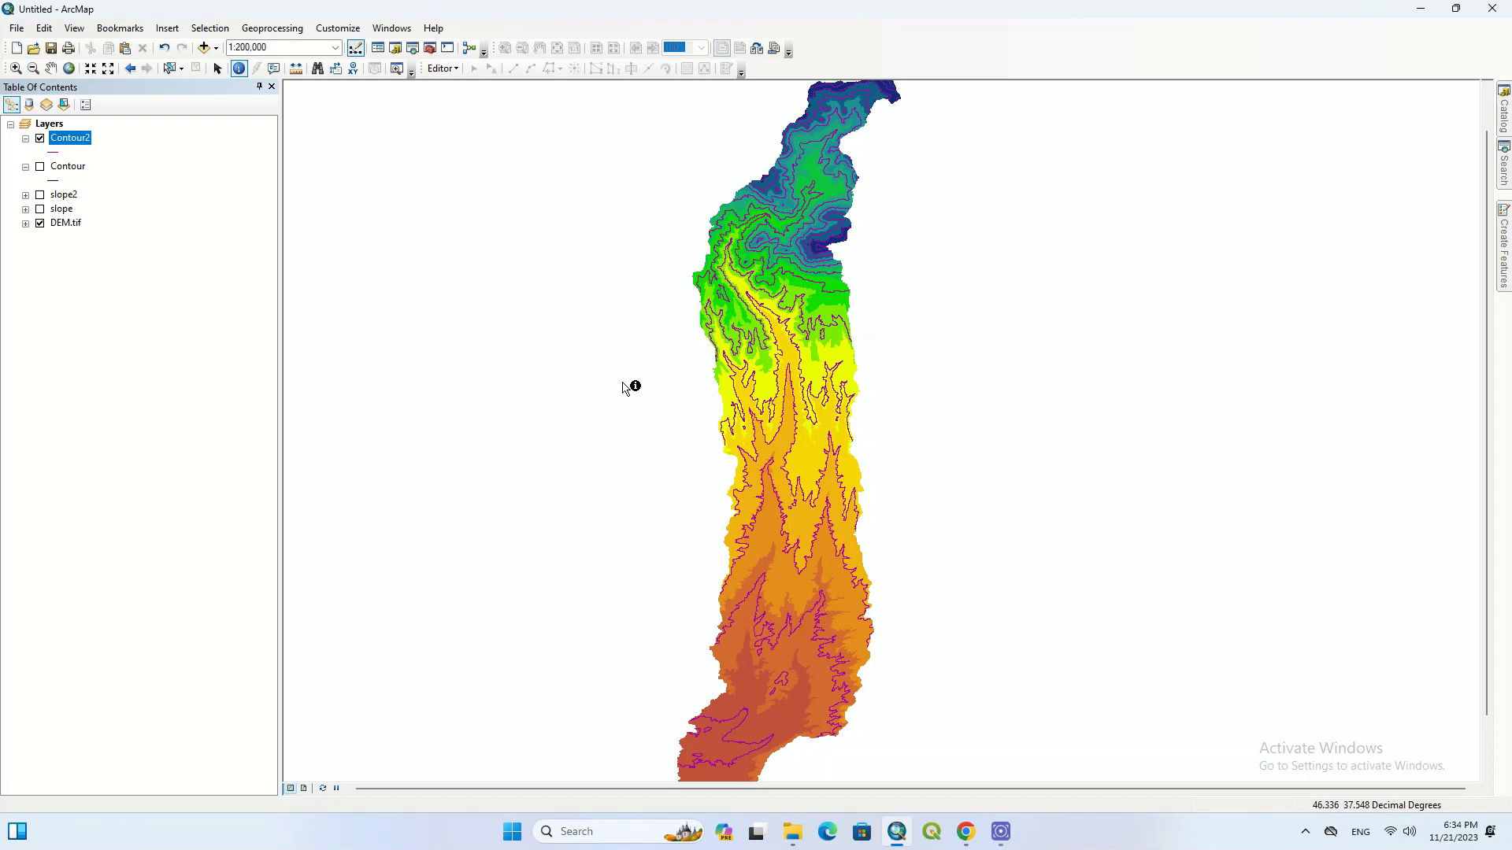
Hide the Contour2 layer and search the geoprocessing tools for aspect.
click(41, 139)
click(1504, 165)
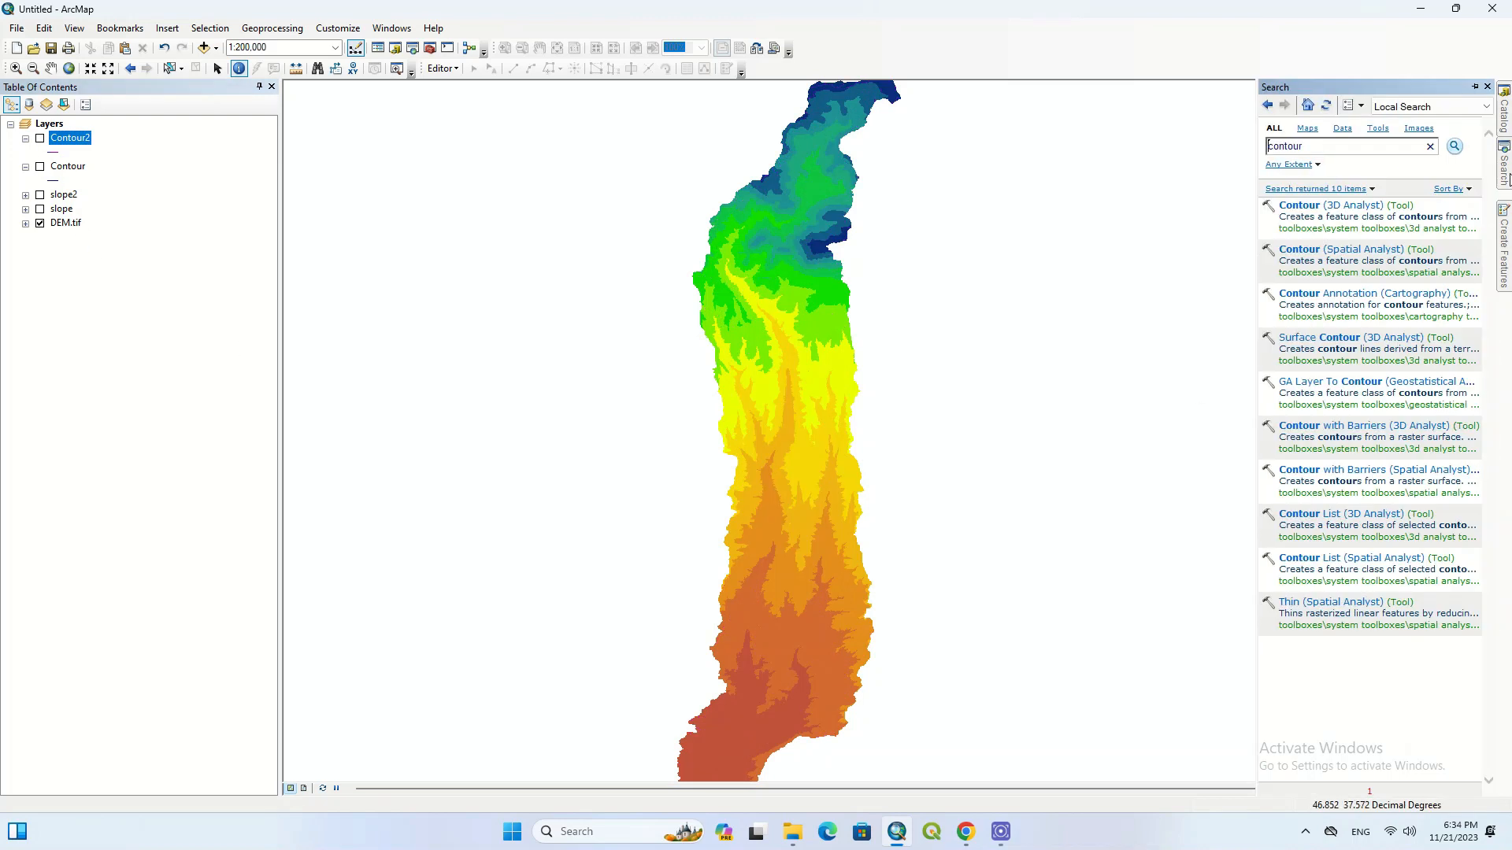
drag(1304, 146, 1269, 149)
key(BackSpace)
text(aspect)
key(Return)
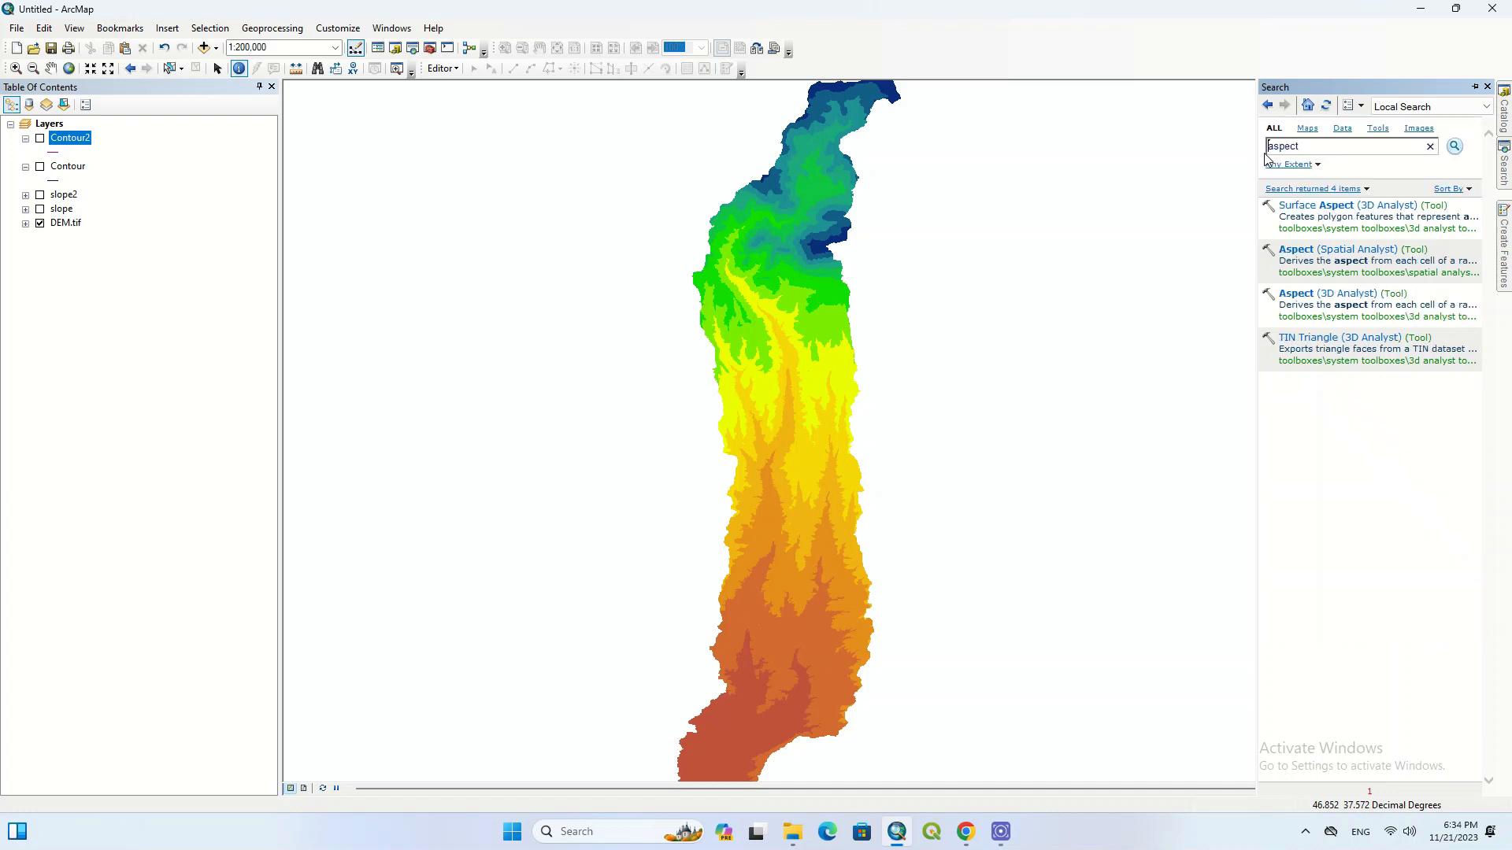
Run the Spatial Analyst Aspect tool on DEM.tif with the planar method, saving the output raster as Aspect1 beside the slope rasters.
click(1342, 248)
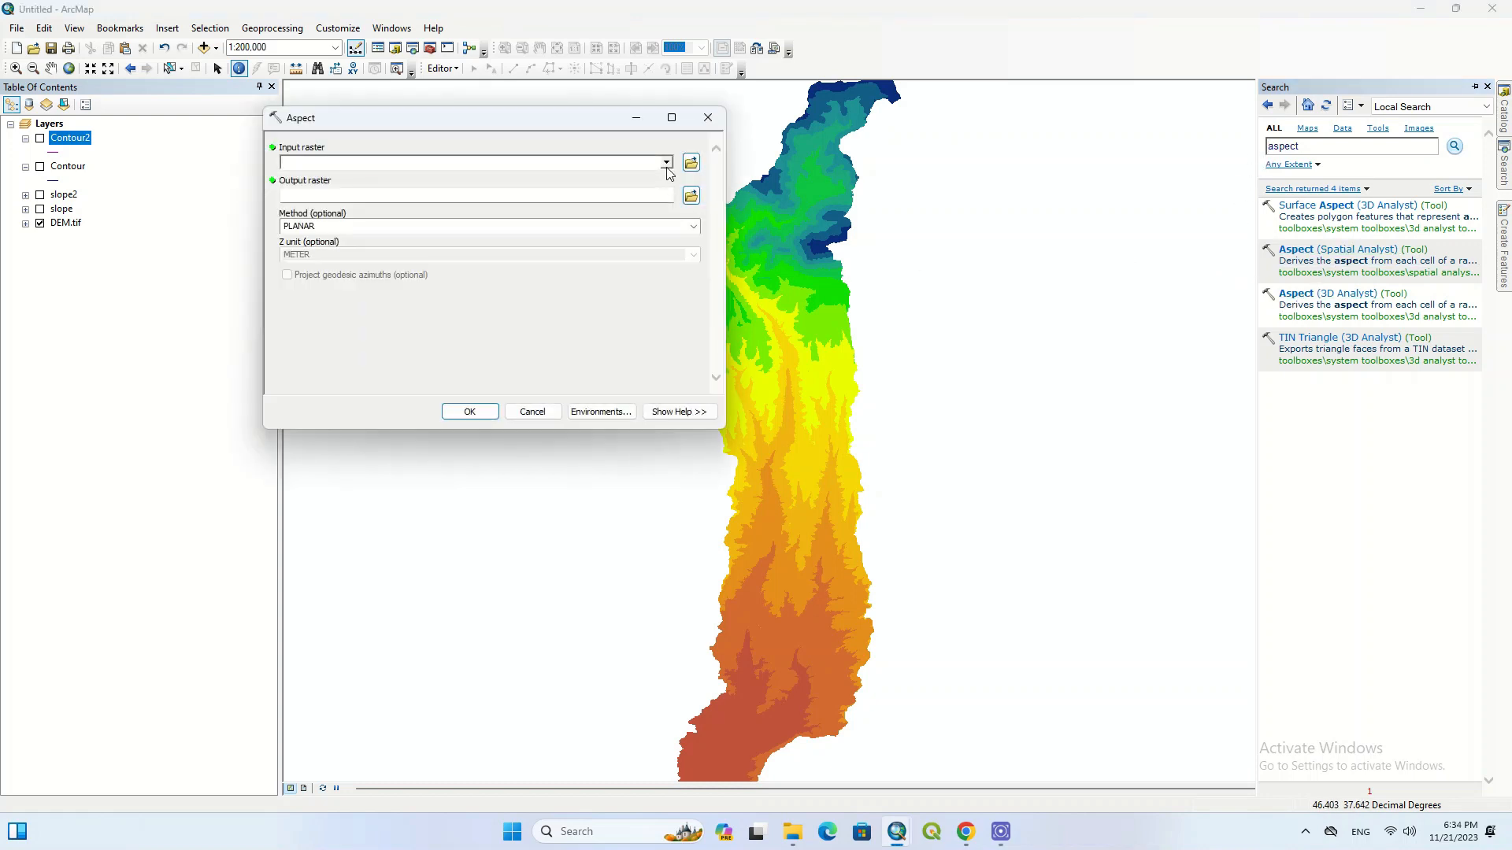
click(666, 163)
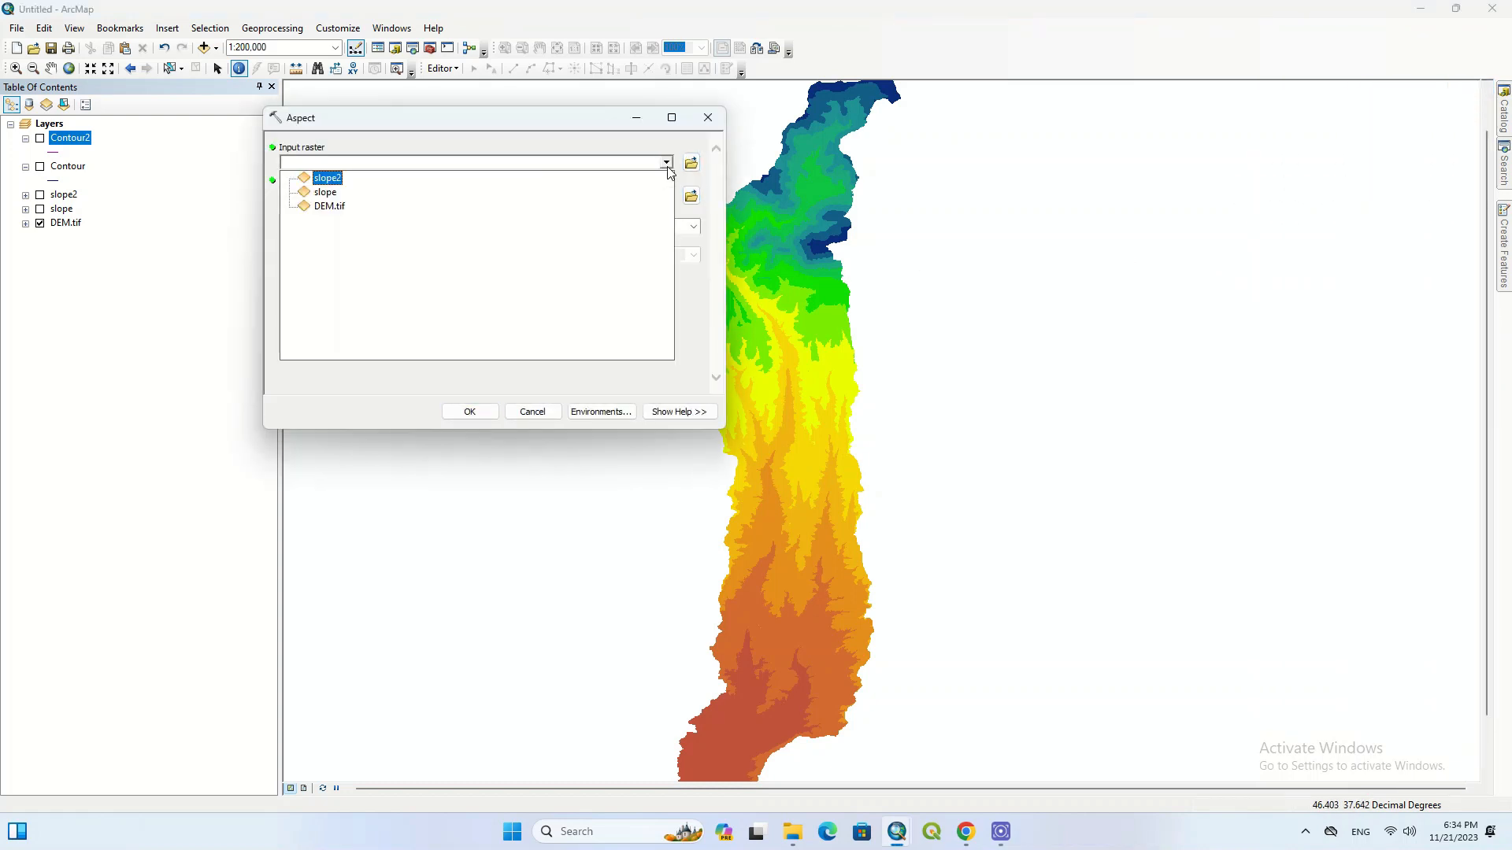
click(329, 207)
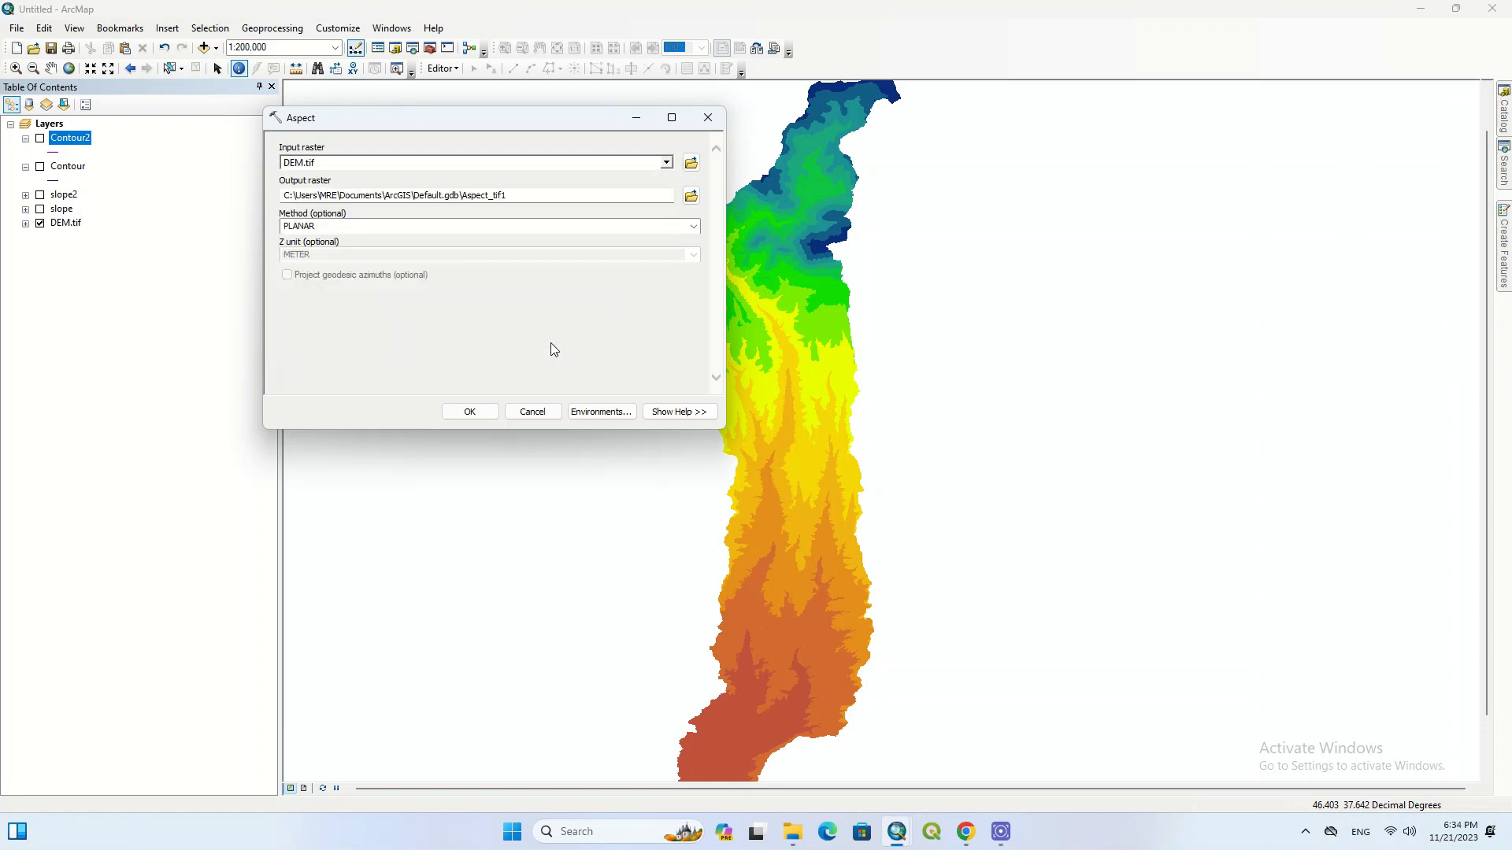
click(691, 196)
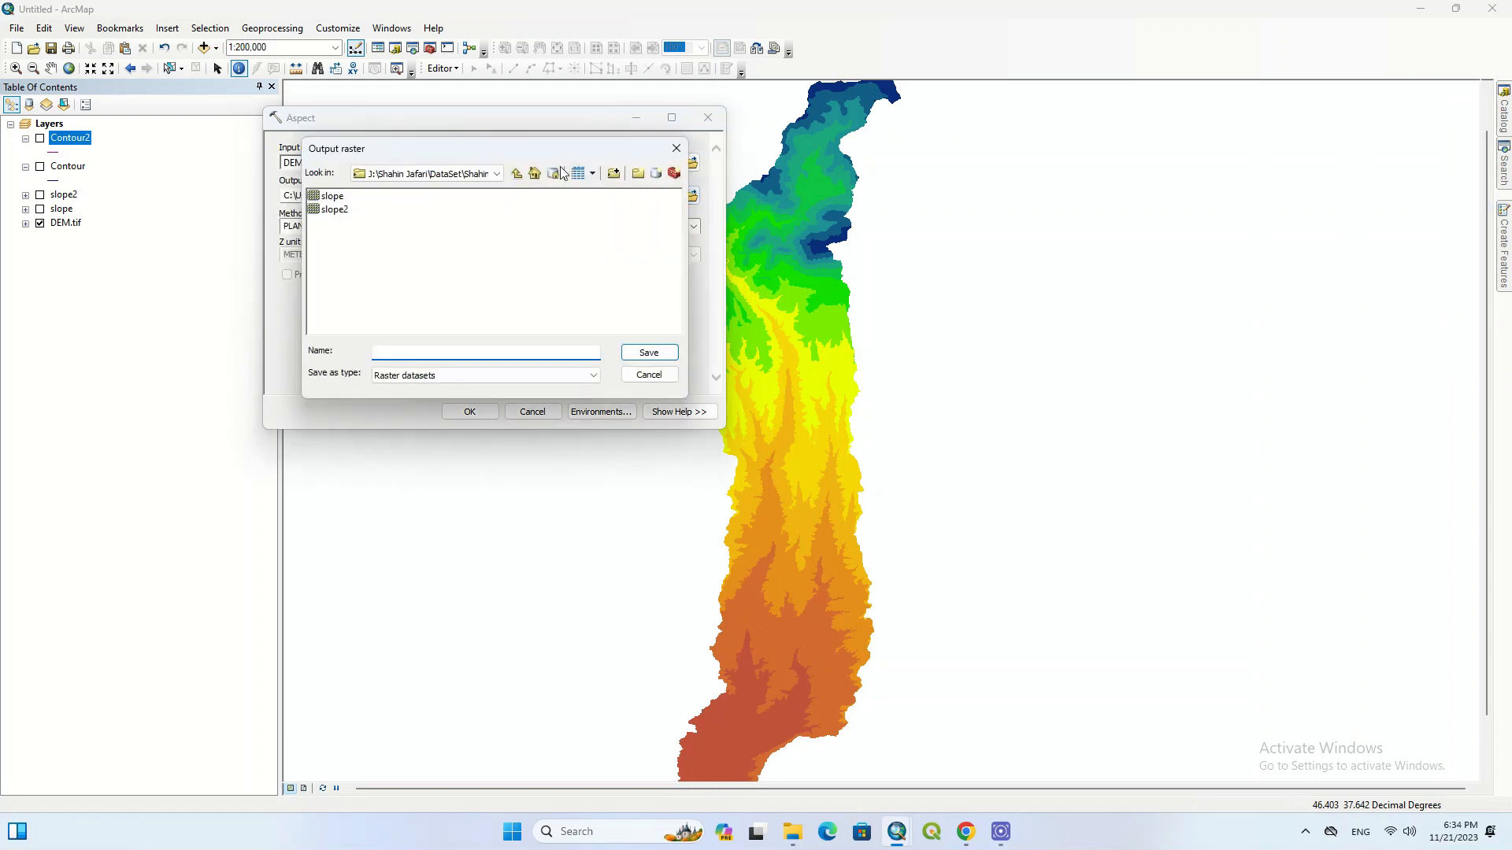
text(Aspect1)
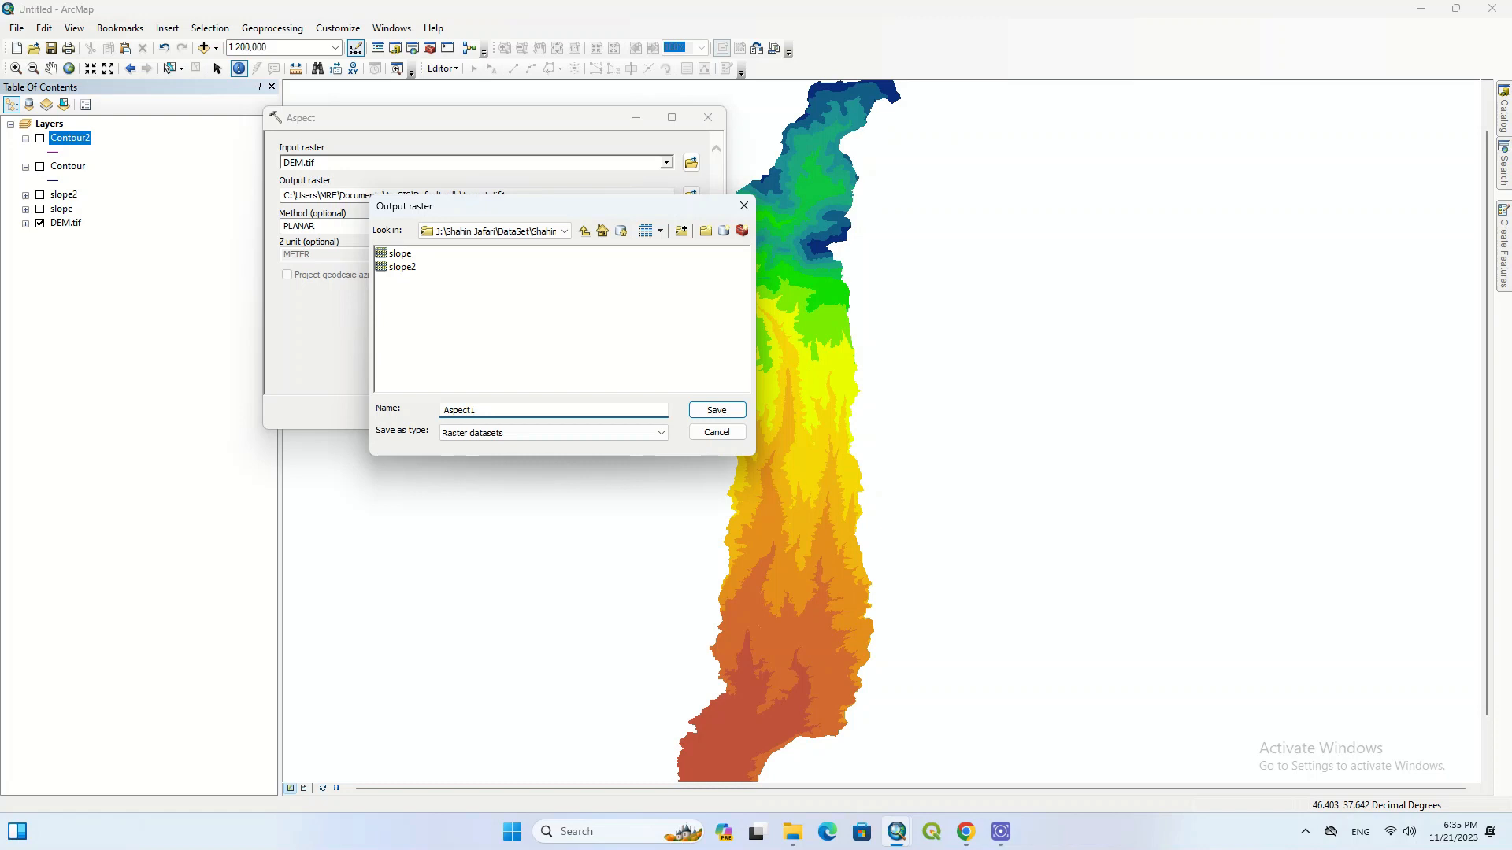
key(Return)
click(494, 410)
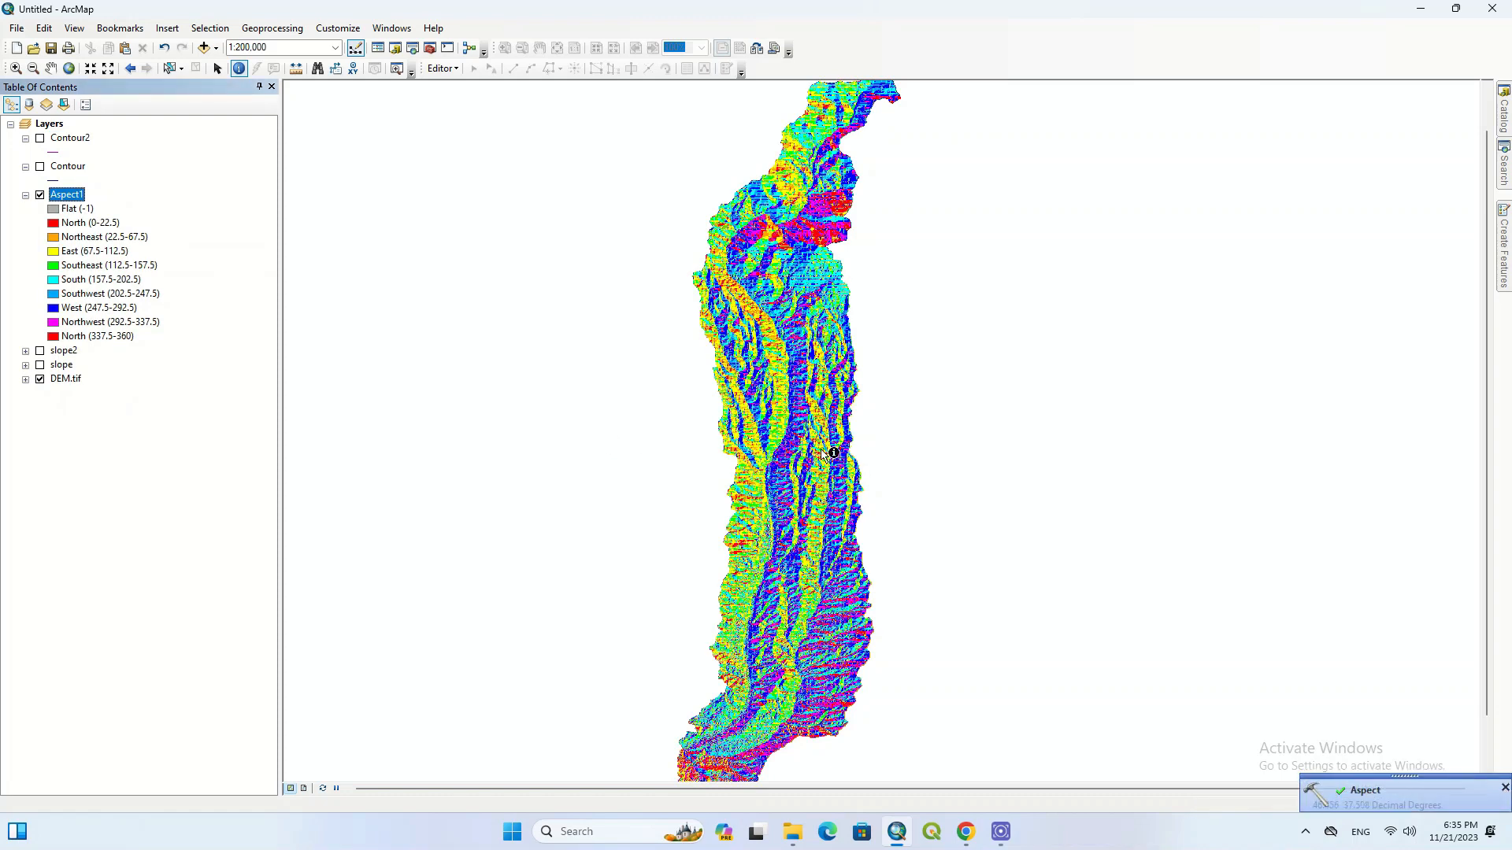
Examine the Aspect1 legend's north, east, west and northwest direction classes against their colours across the whole raster.
scroll(822, 455, down, 1)
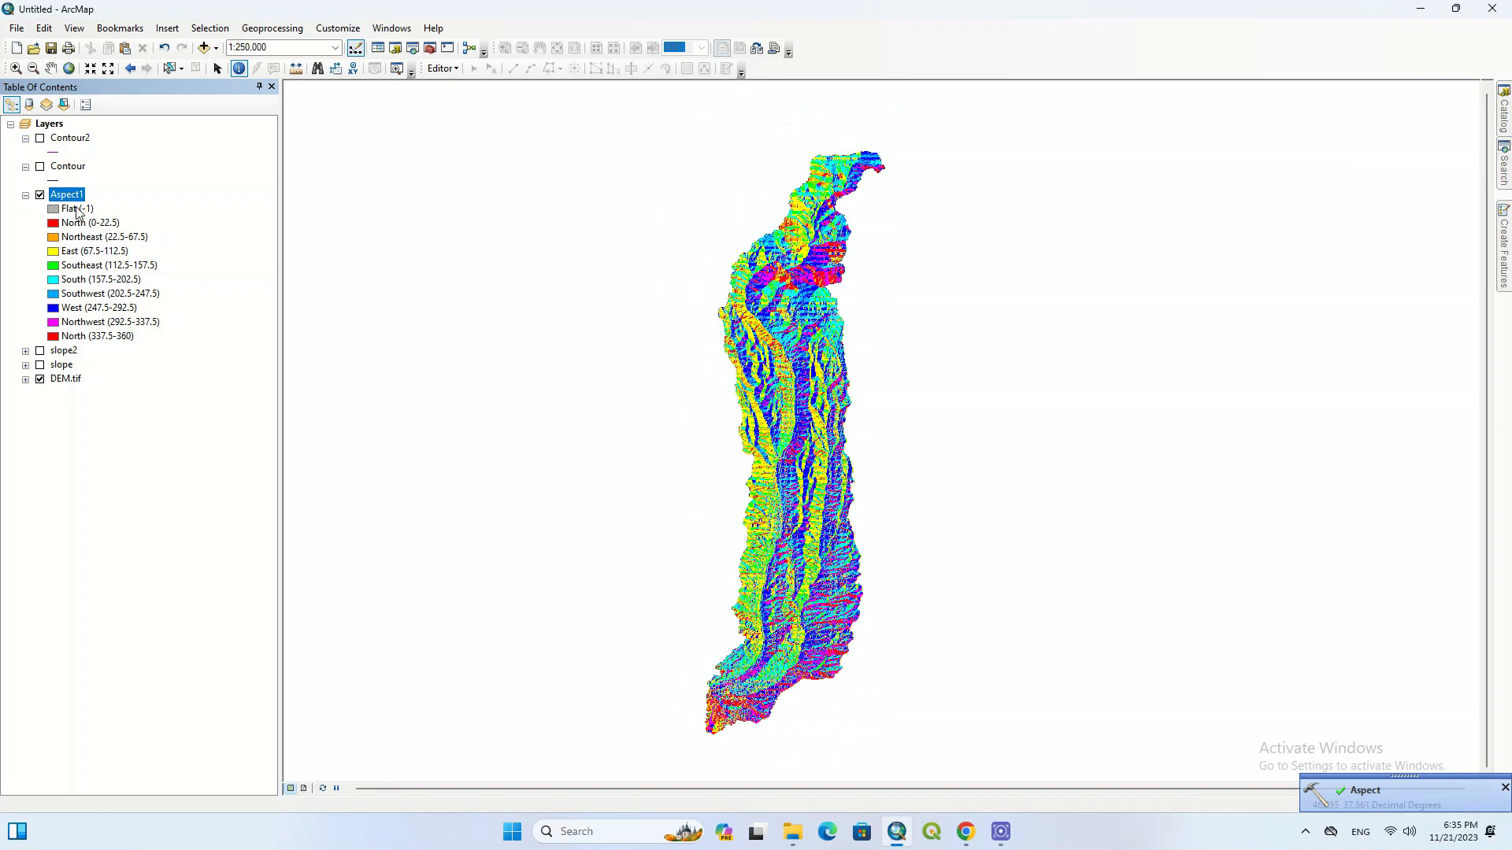
click(83, 224)
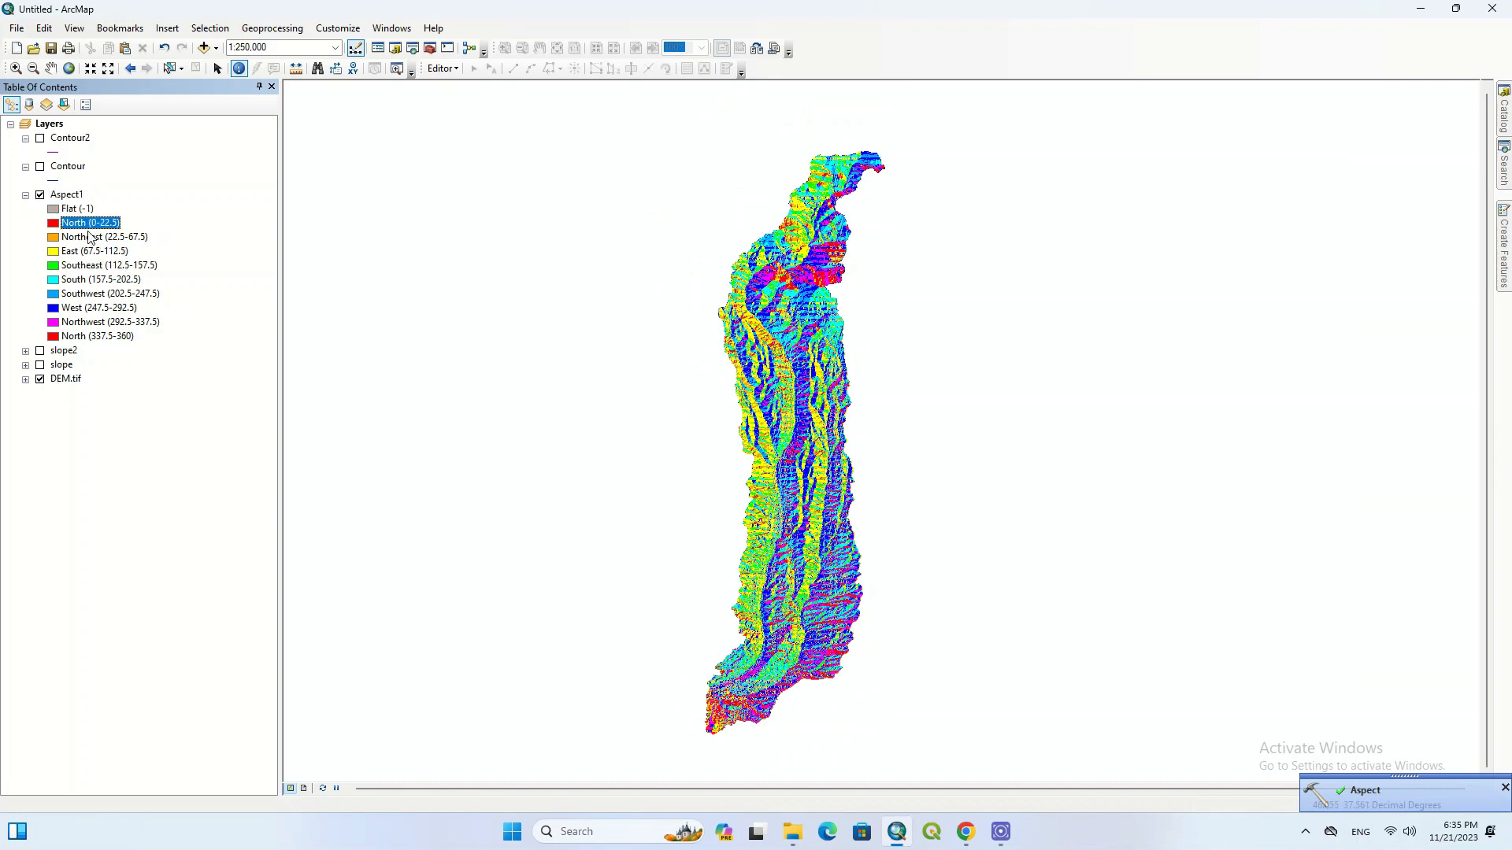
click(89, 336)
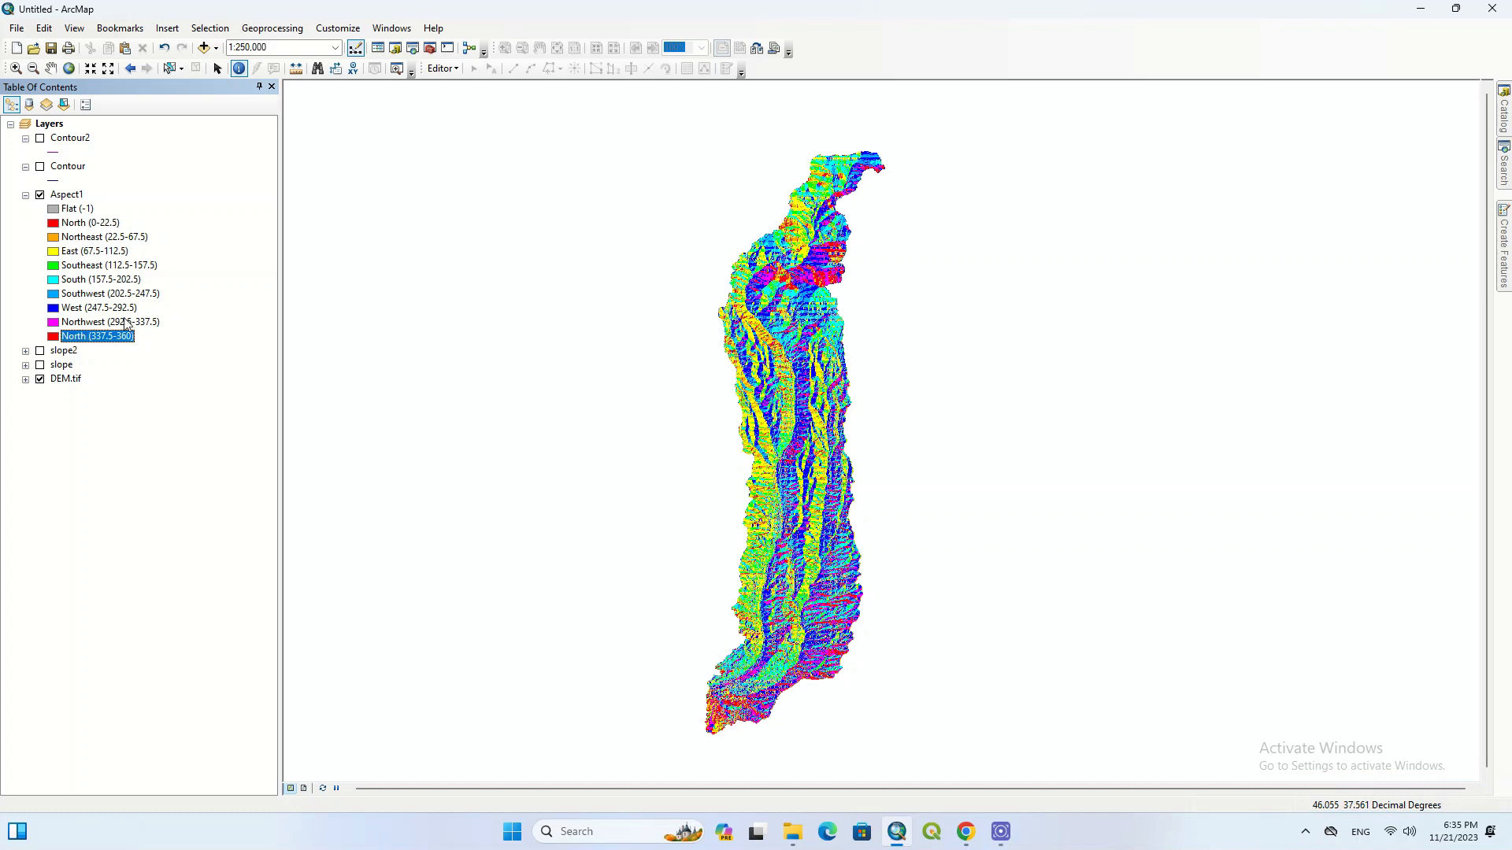
click(89, 254)
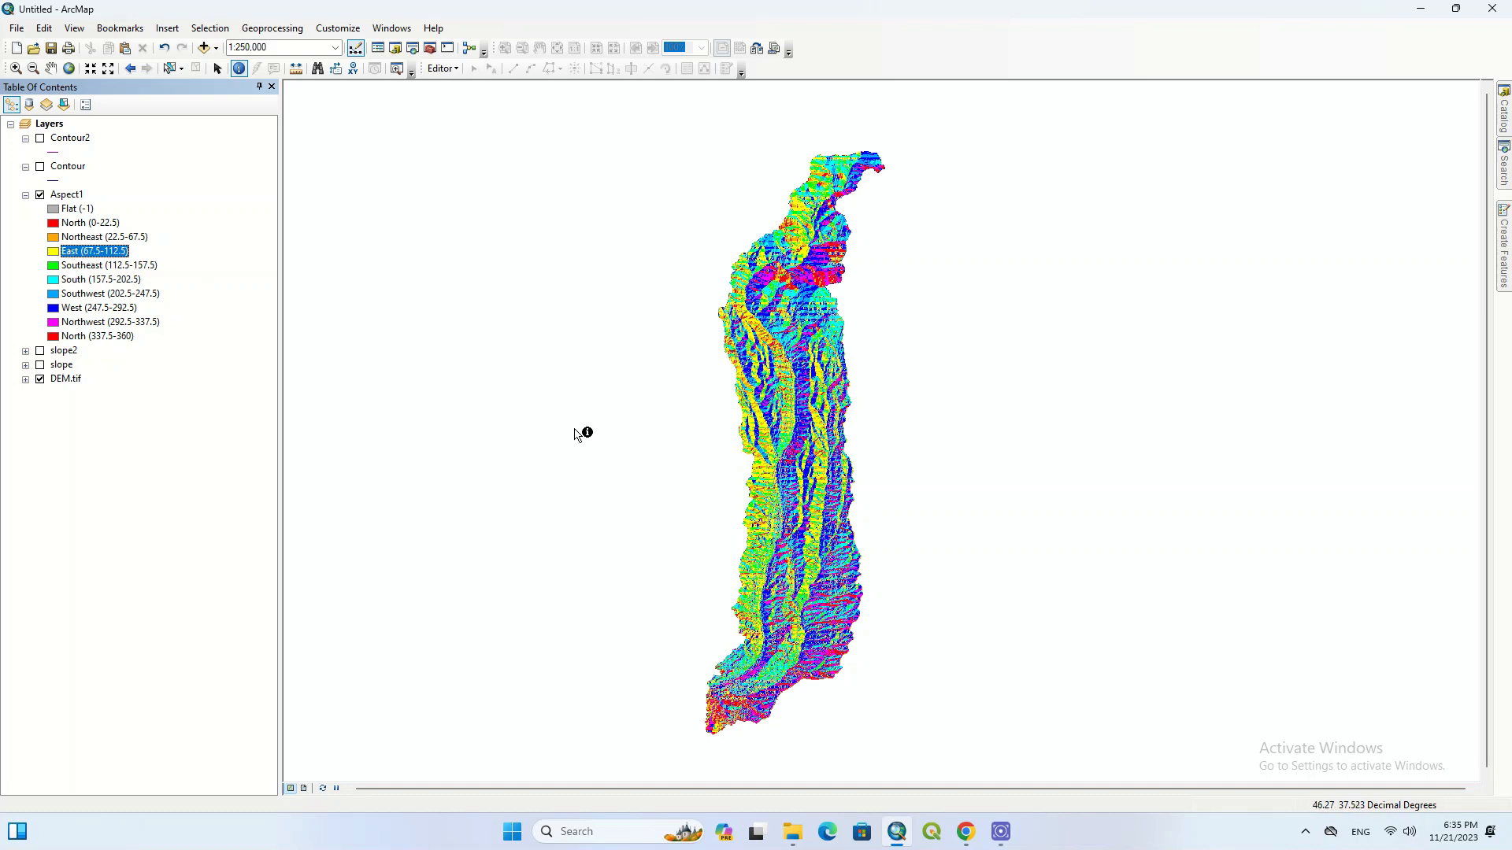
click(106, 308)
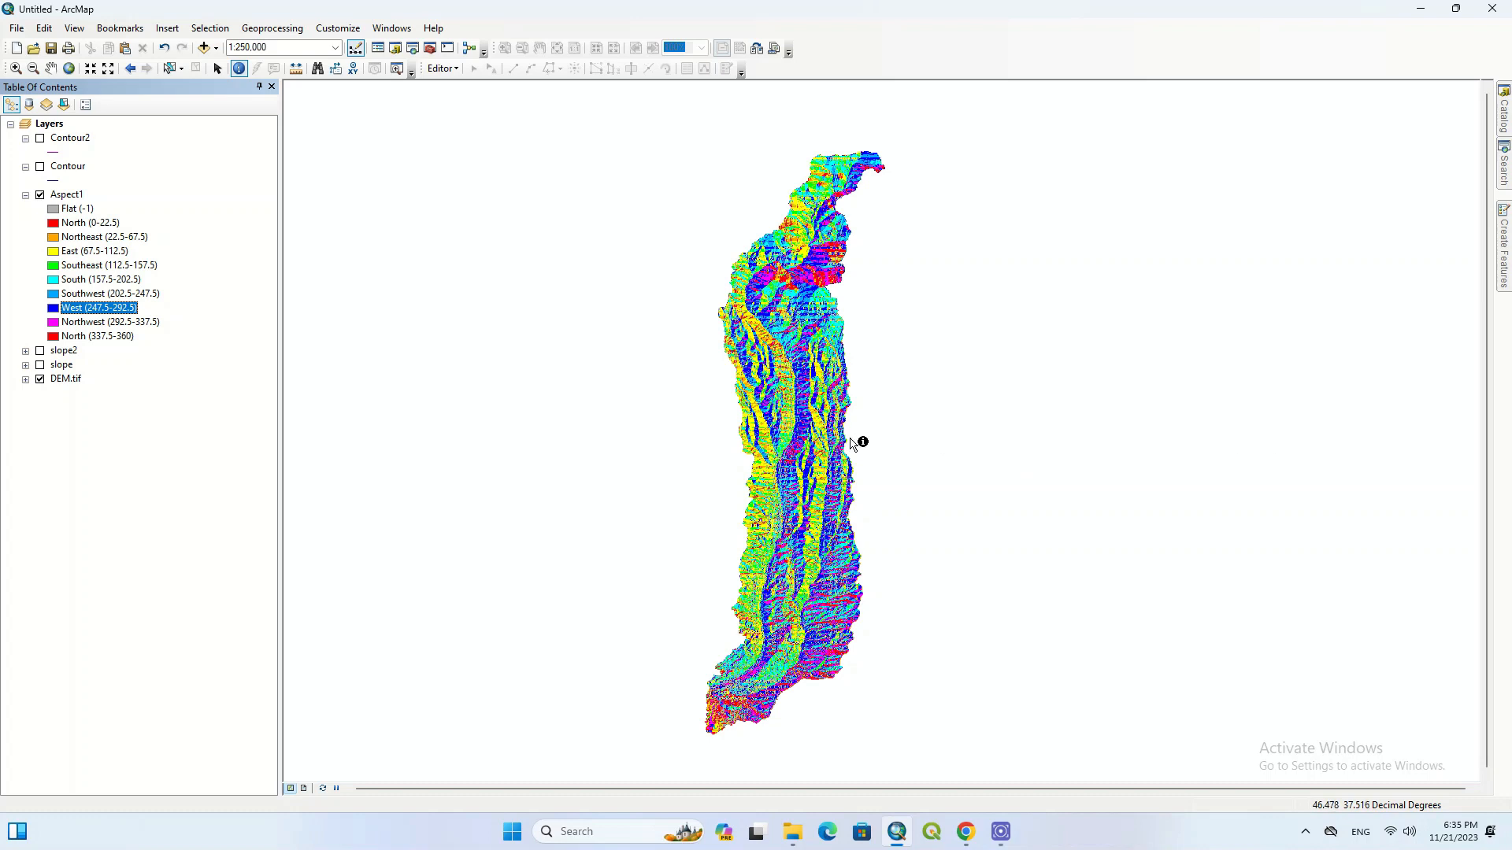
click(103, 322)
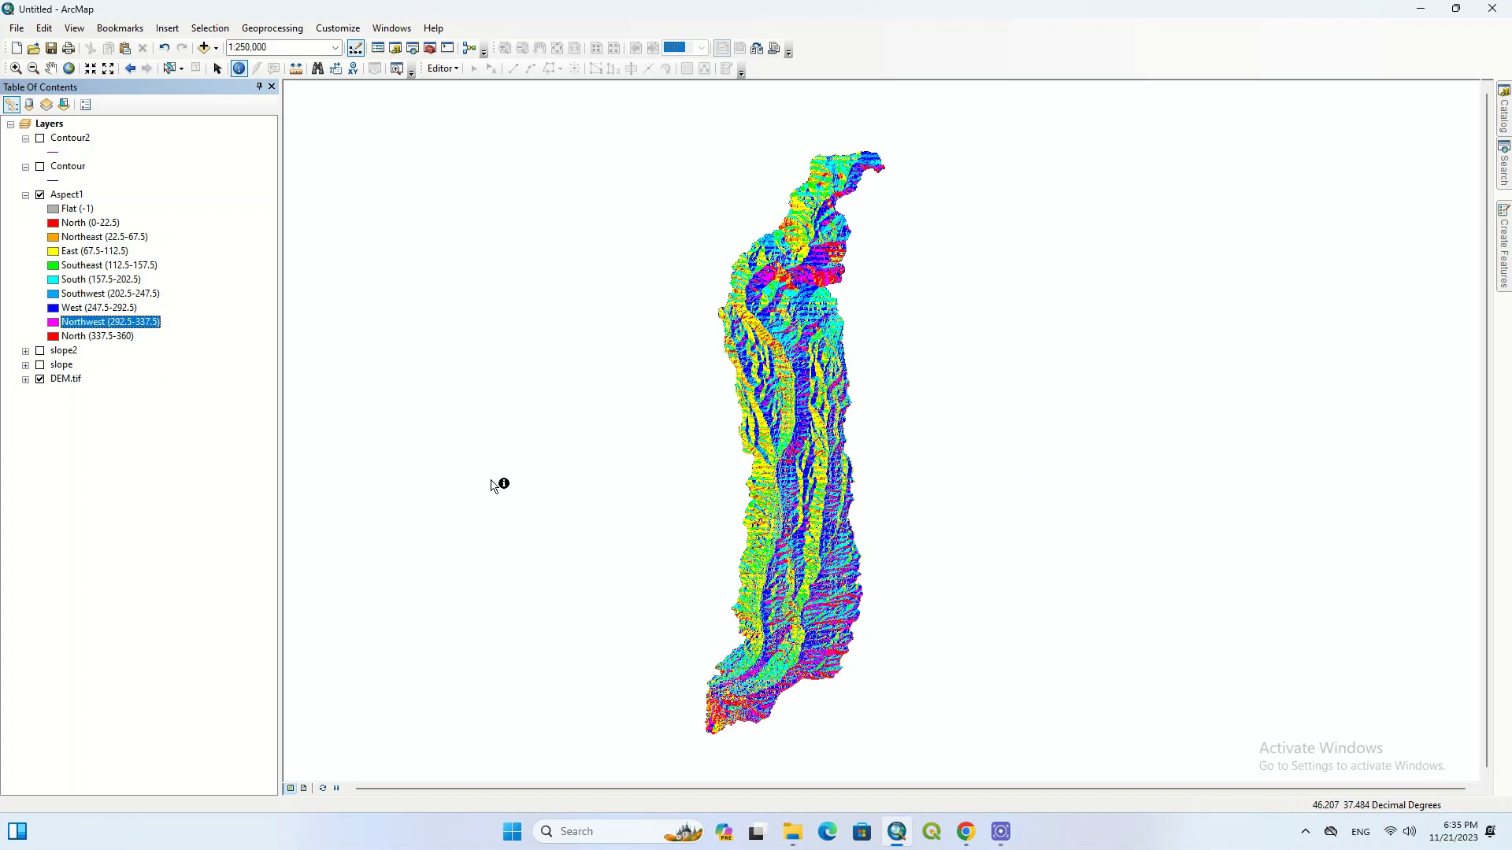